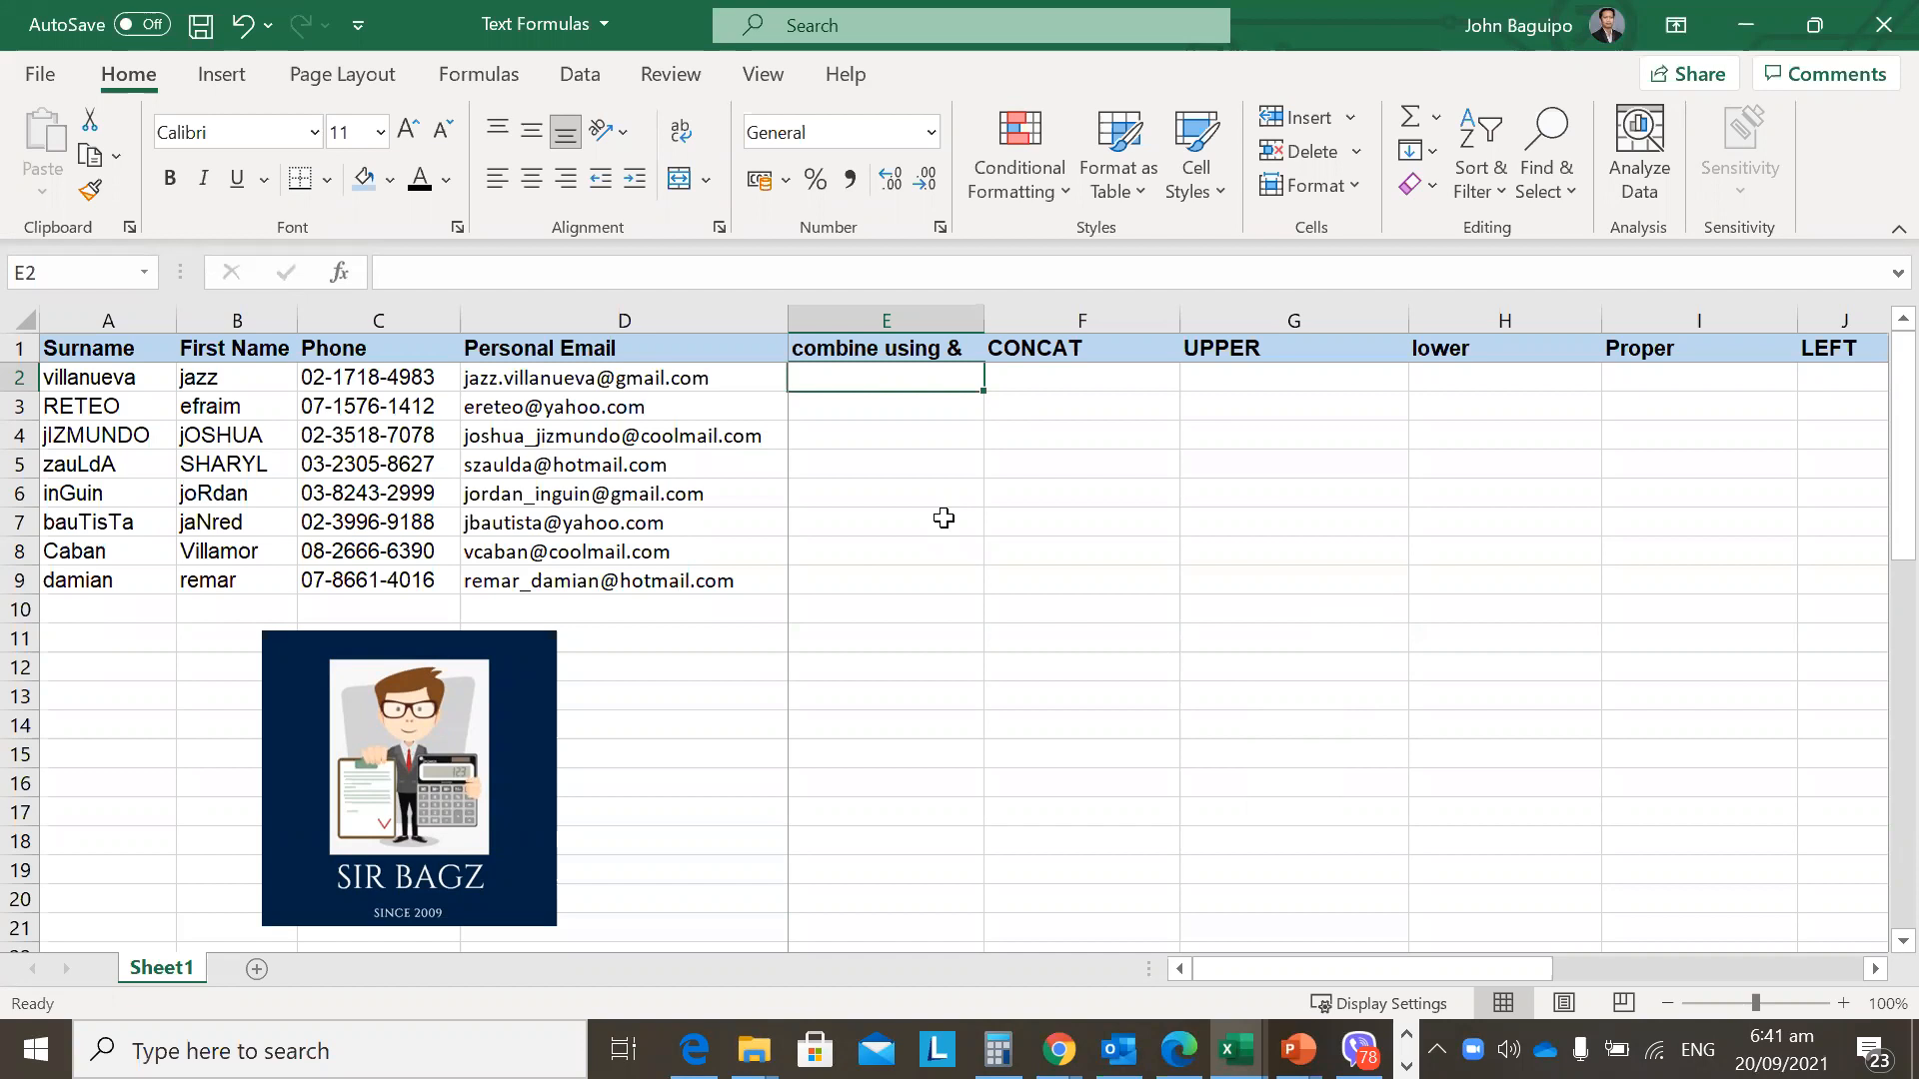
# Look over the emails, surnames and the 'combine using &' header before starting.
pyautogui.press('Left')
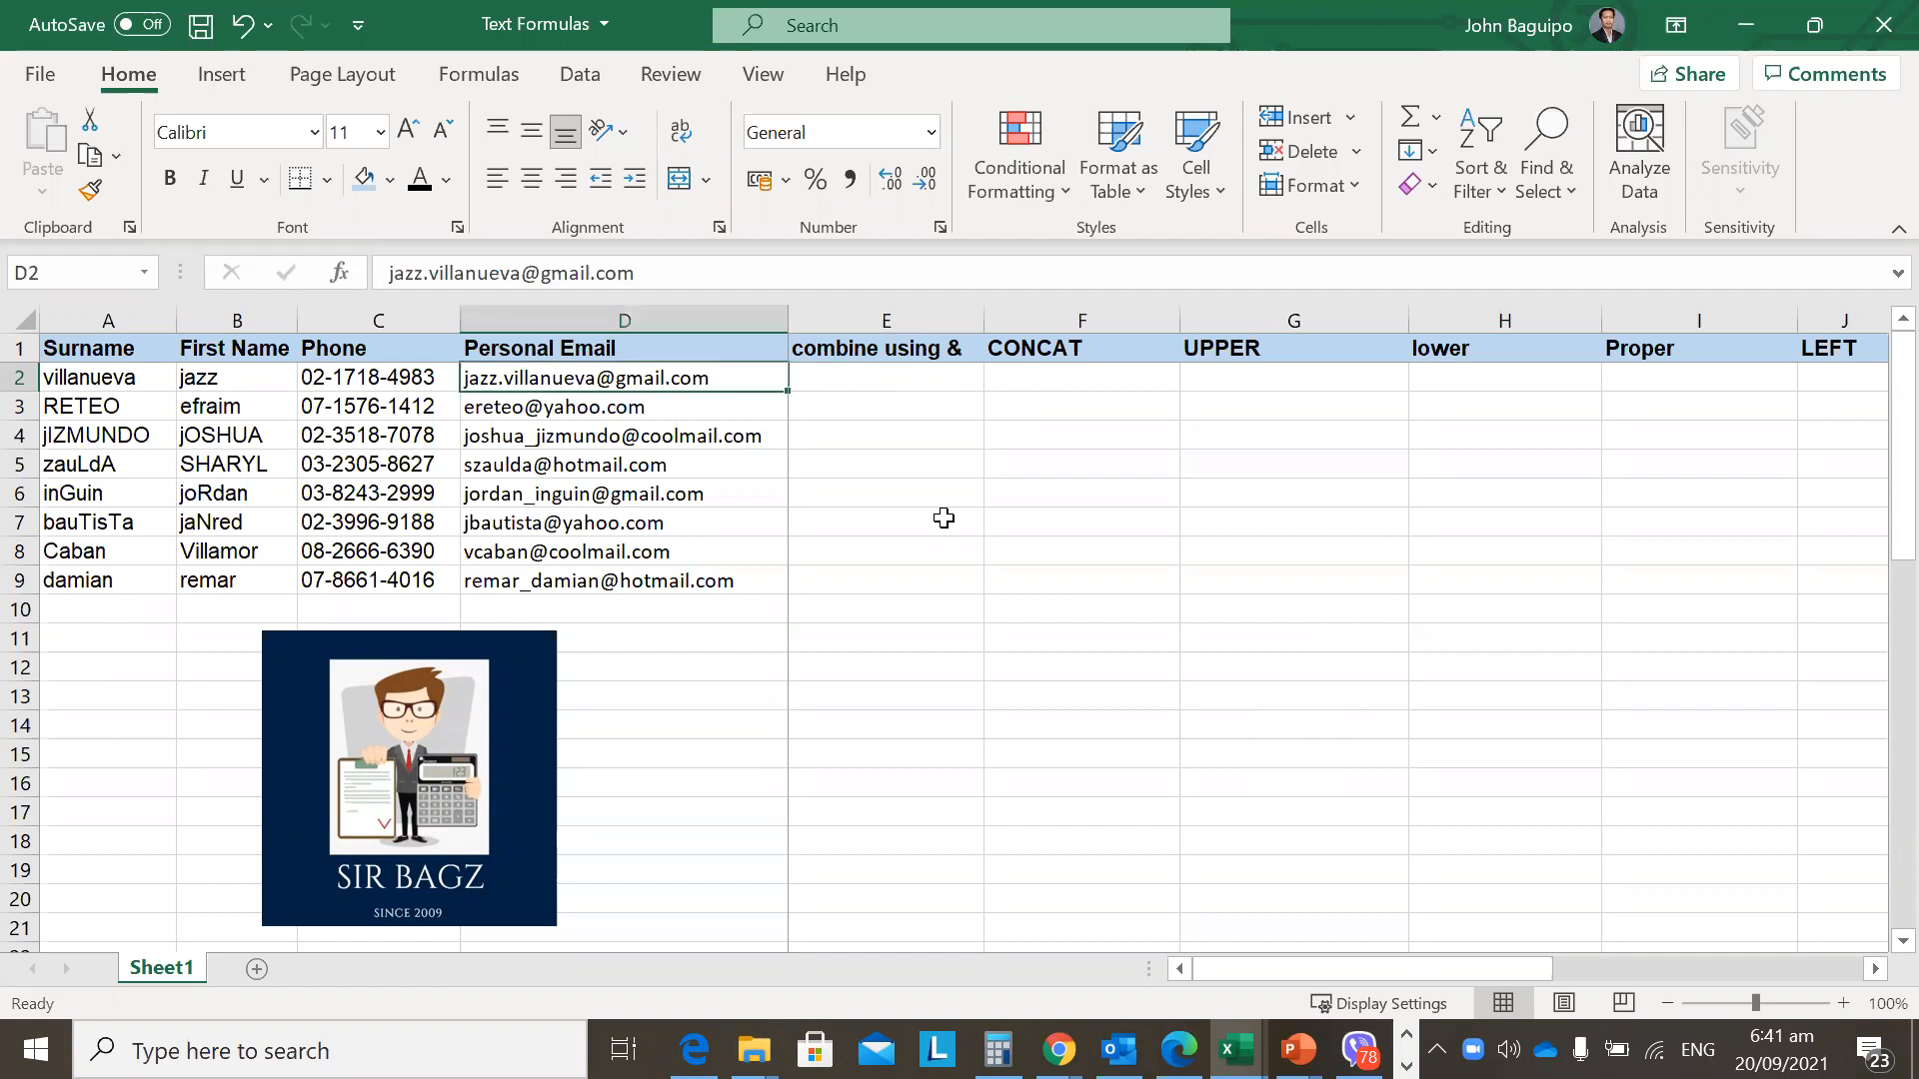
pyautogui.press('Left')
pyautogui.press('Left')
pyautogui.press('Left')
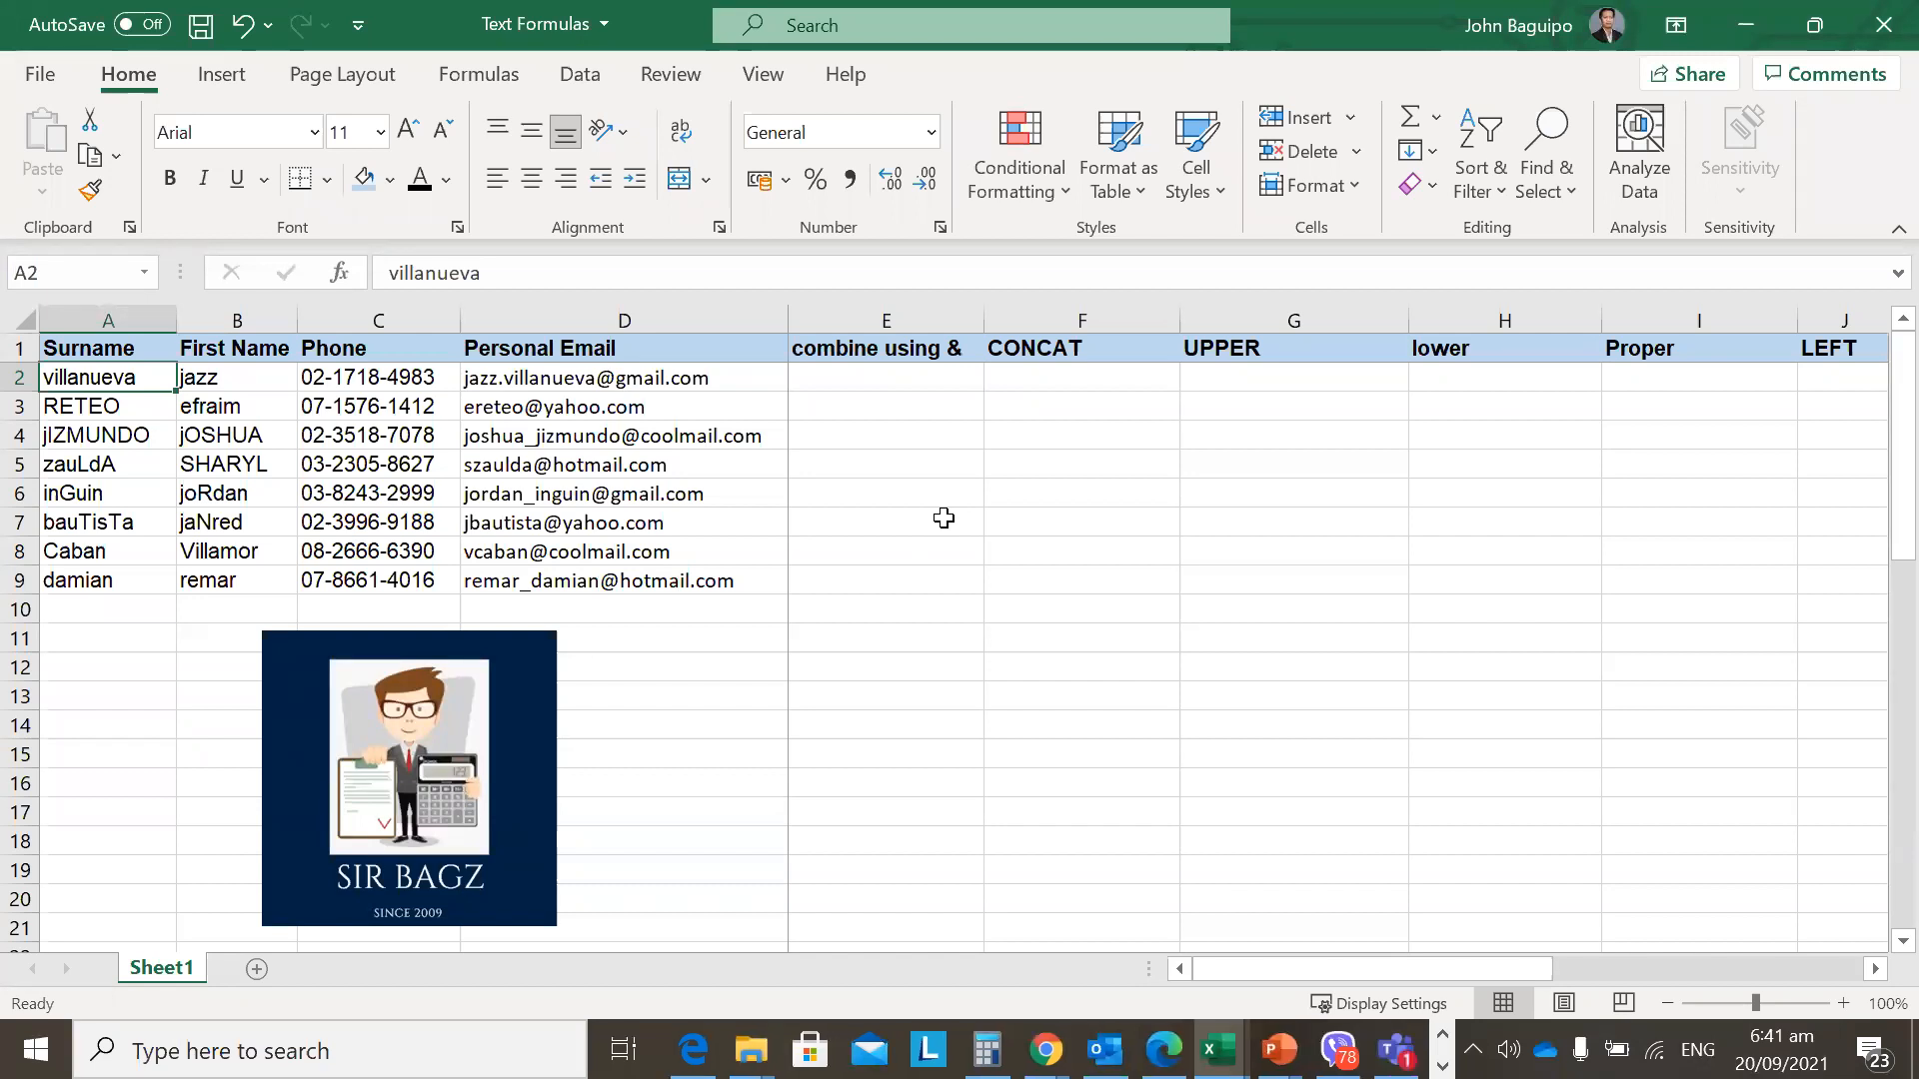
pyautogui.click(884, 403)
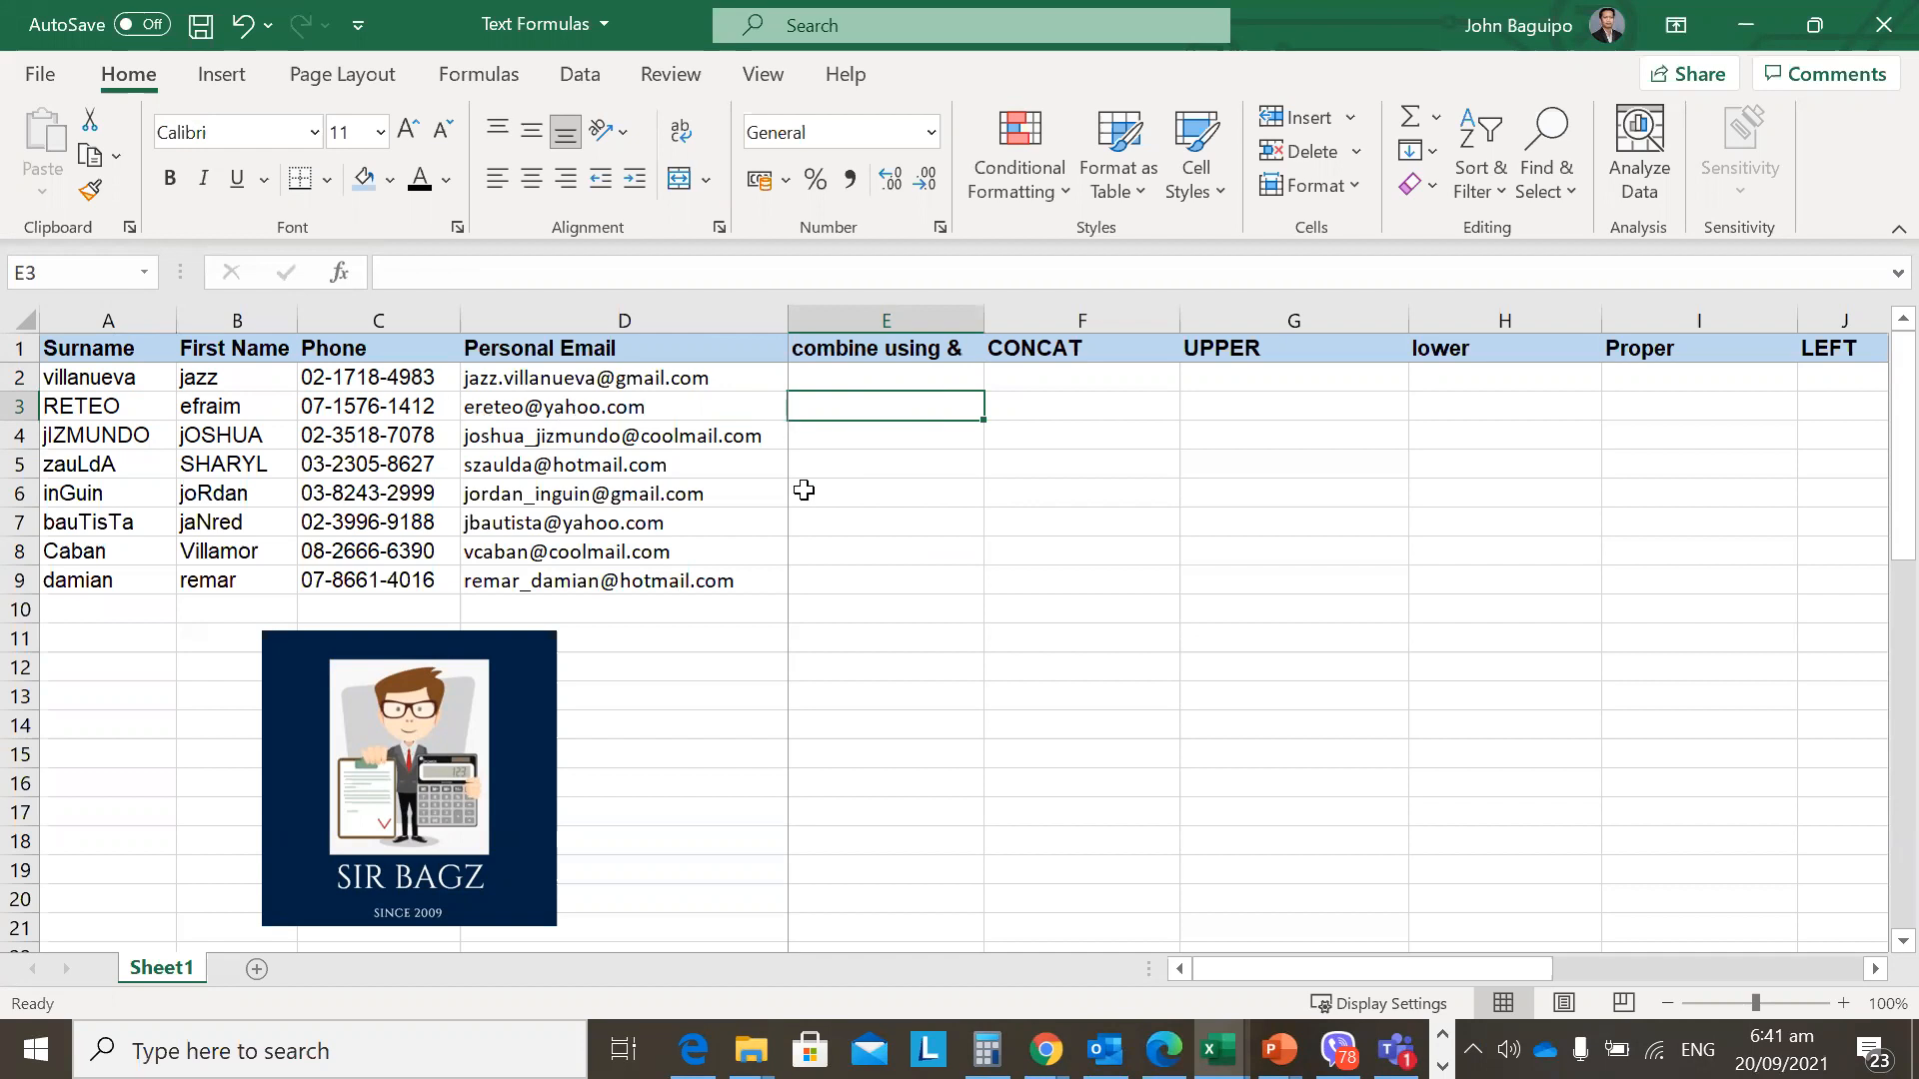
pyautogui.press('Left')
pyautogui.press('Up')
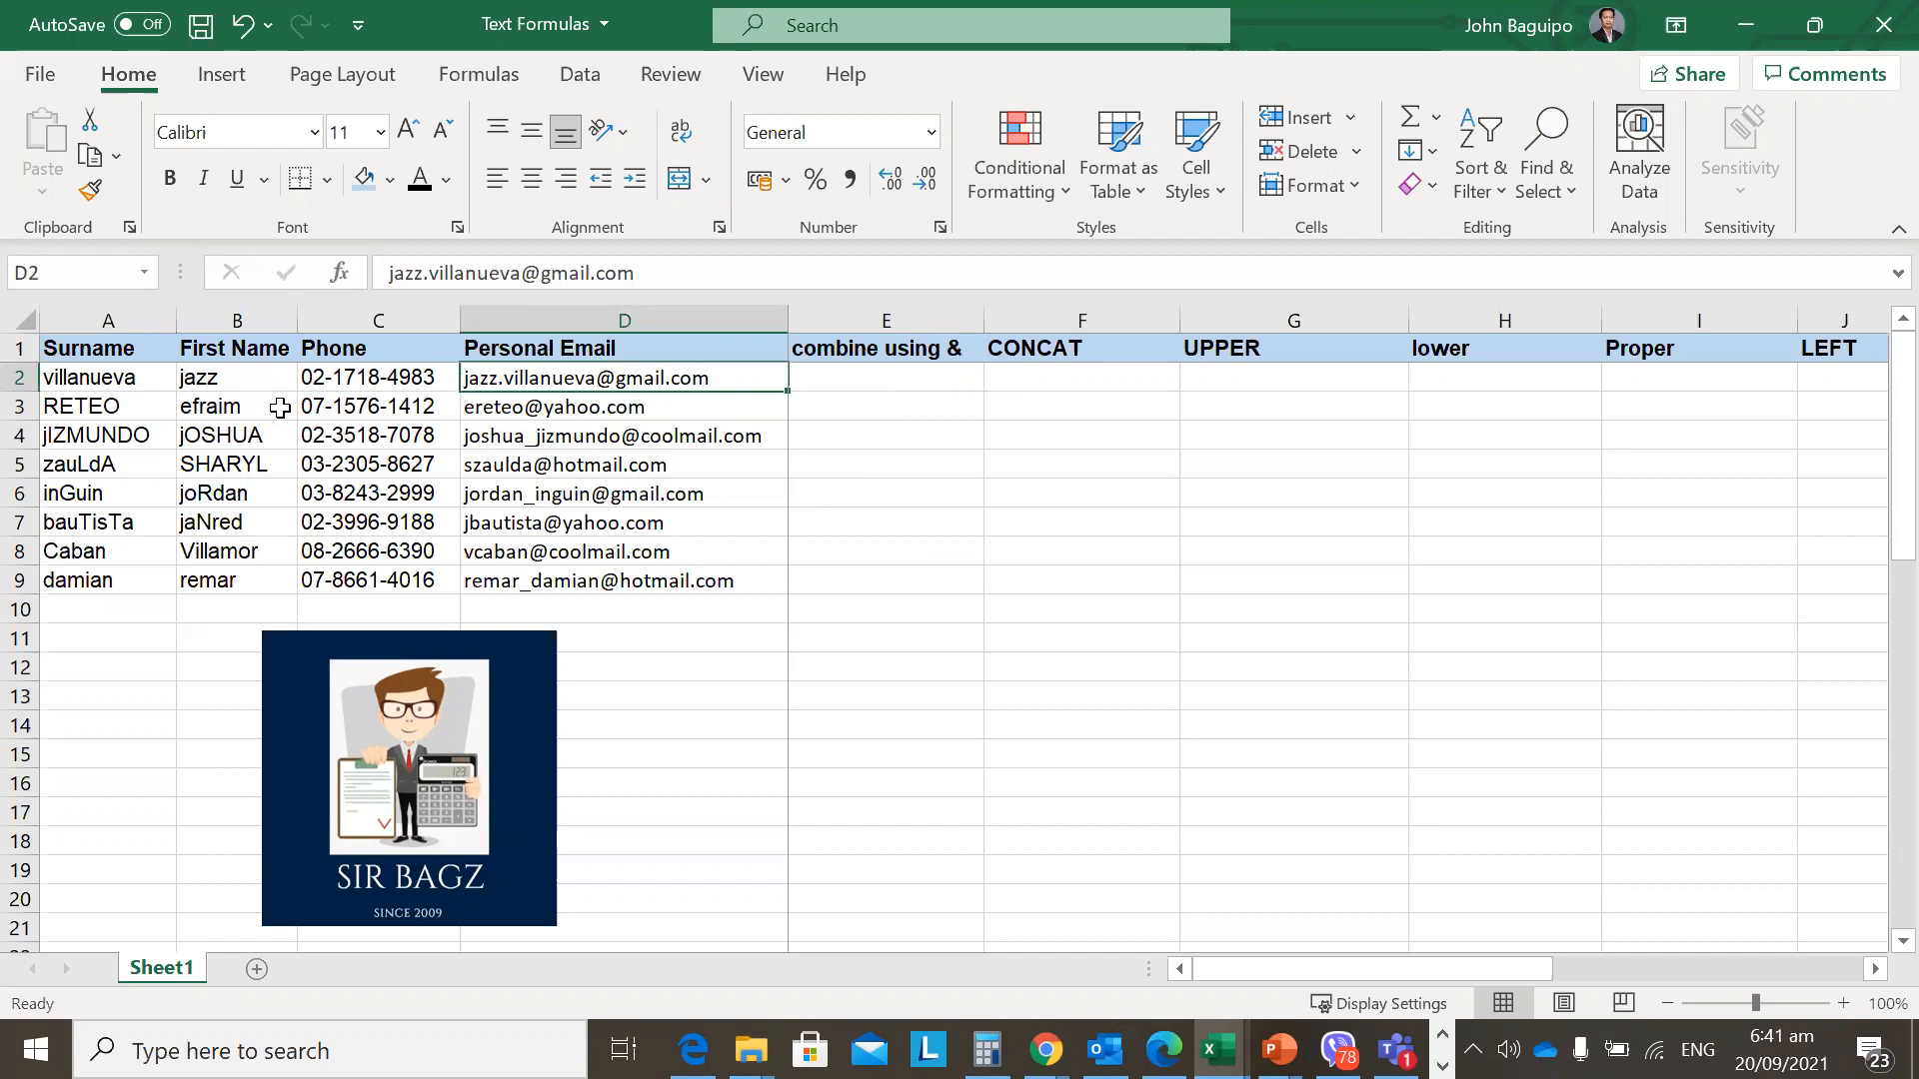
pyautogui.click(138, 405)
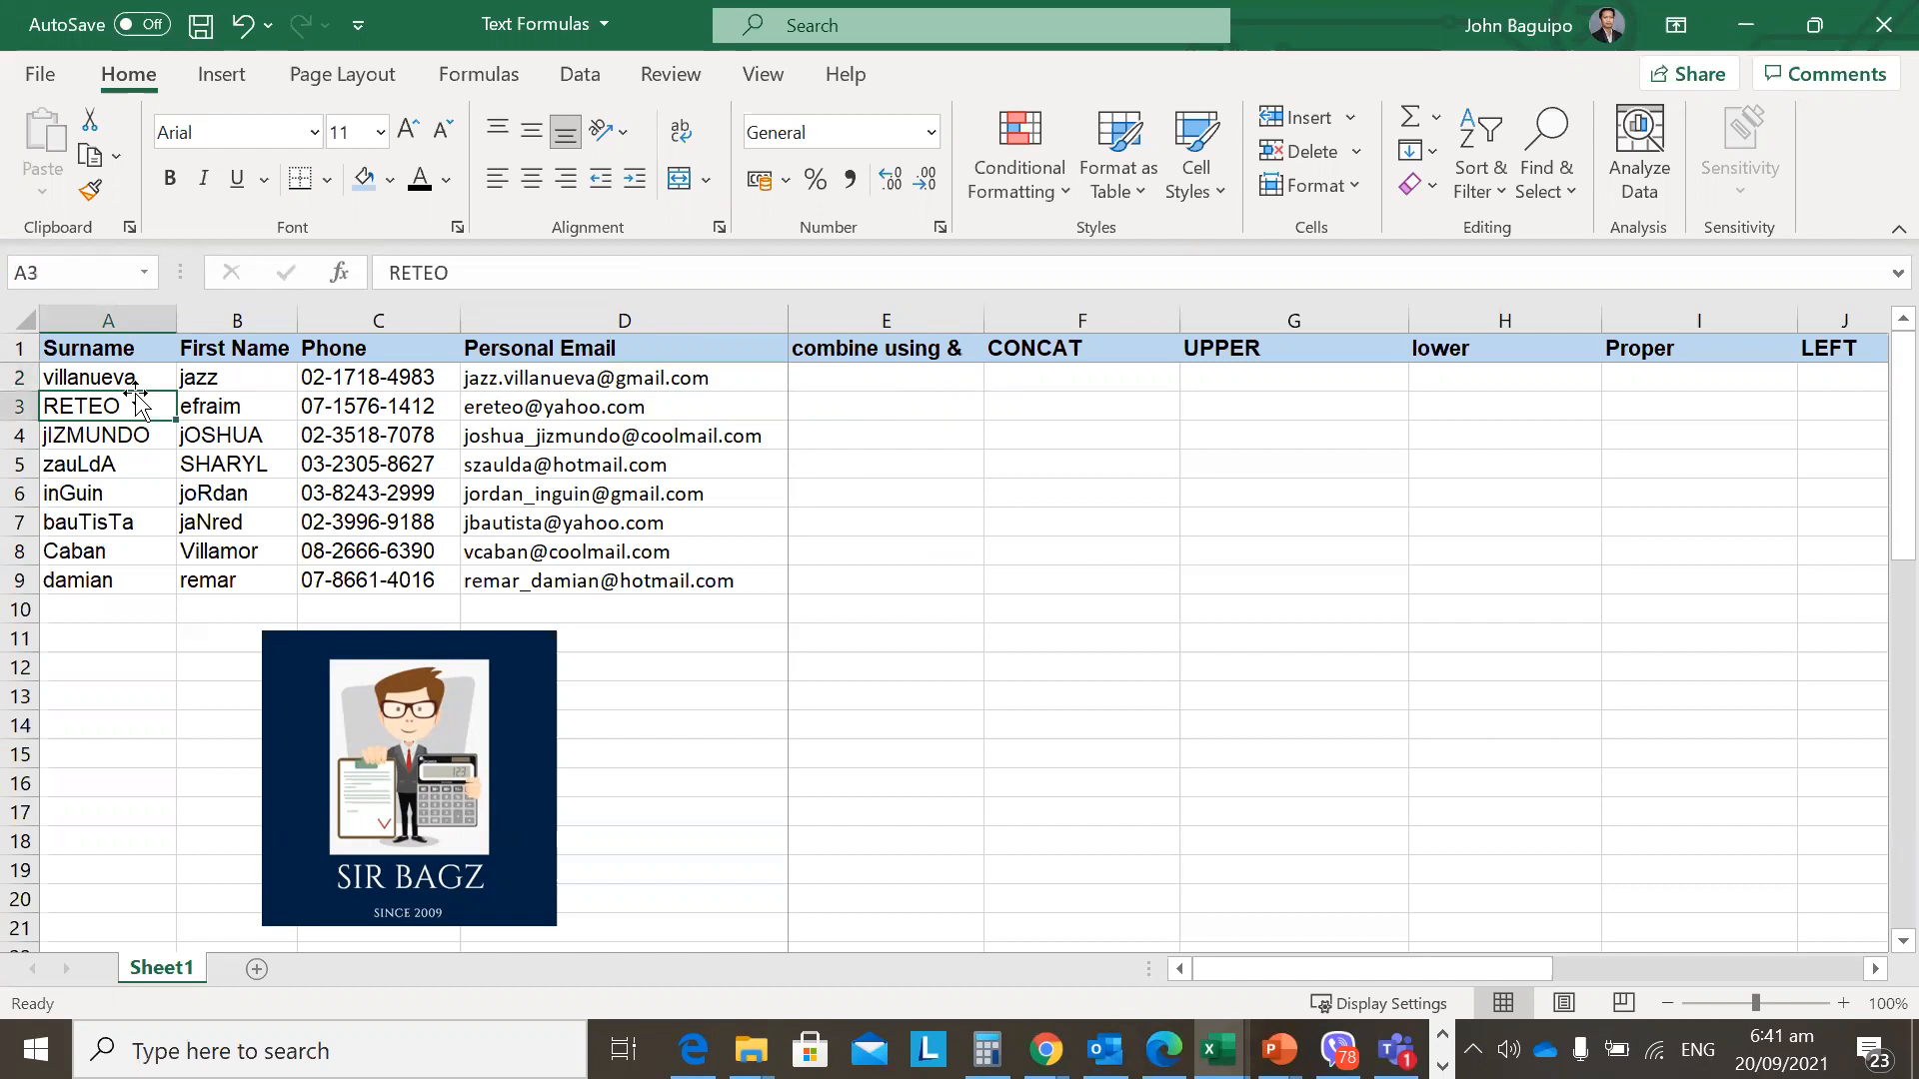
pyautogui.press('Up')
pyautogui.press('Down')
pyautogui.press('Down')
pyautogui.press('Down')
pyautogui.press('Down')
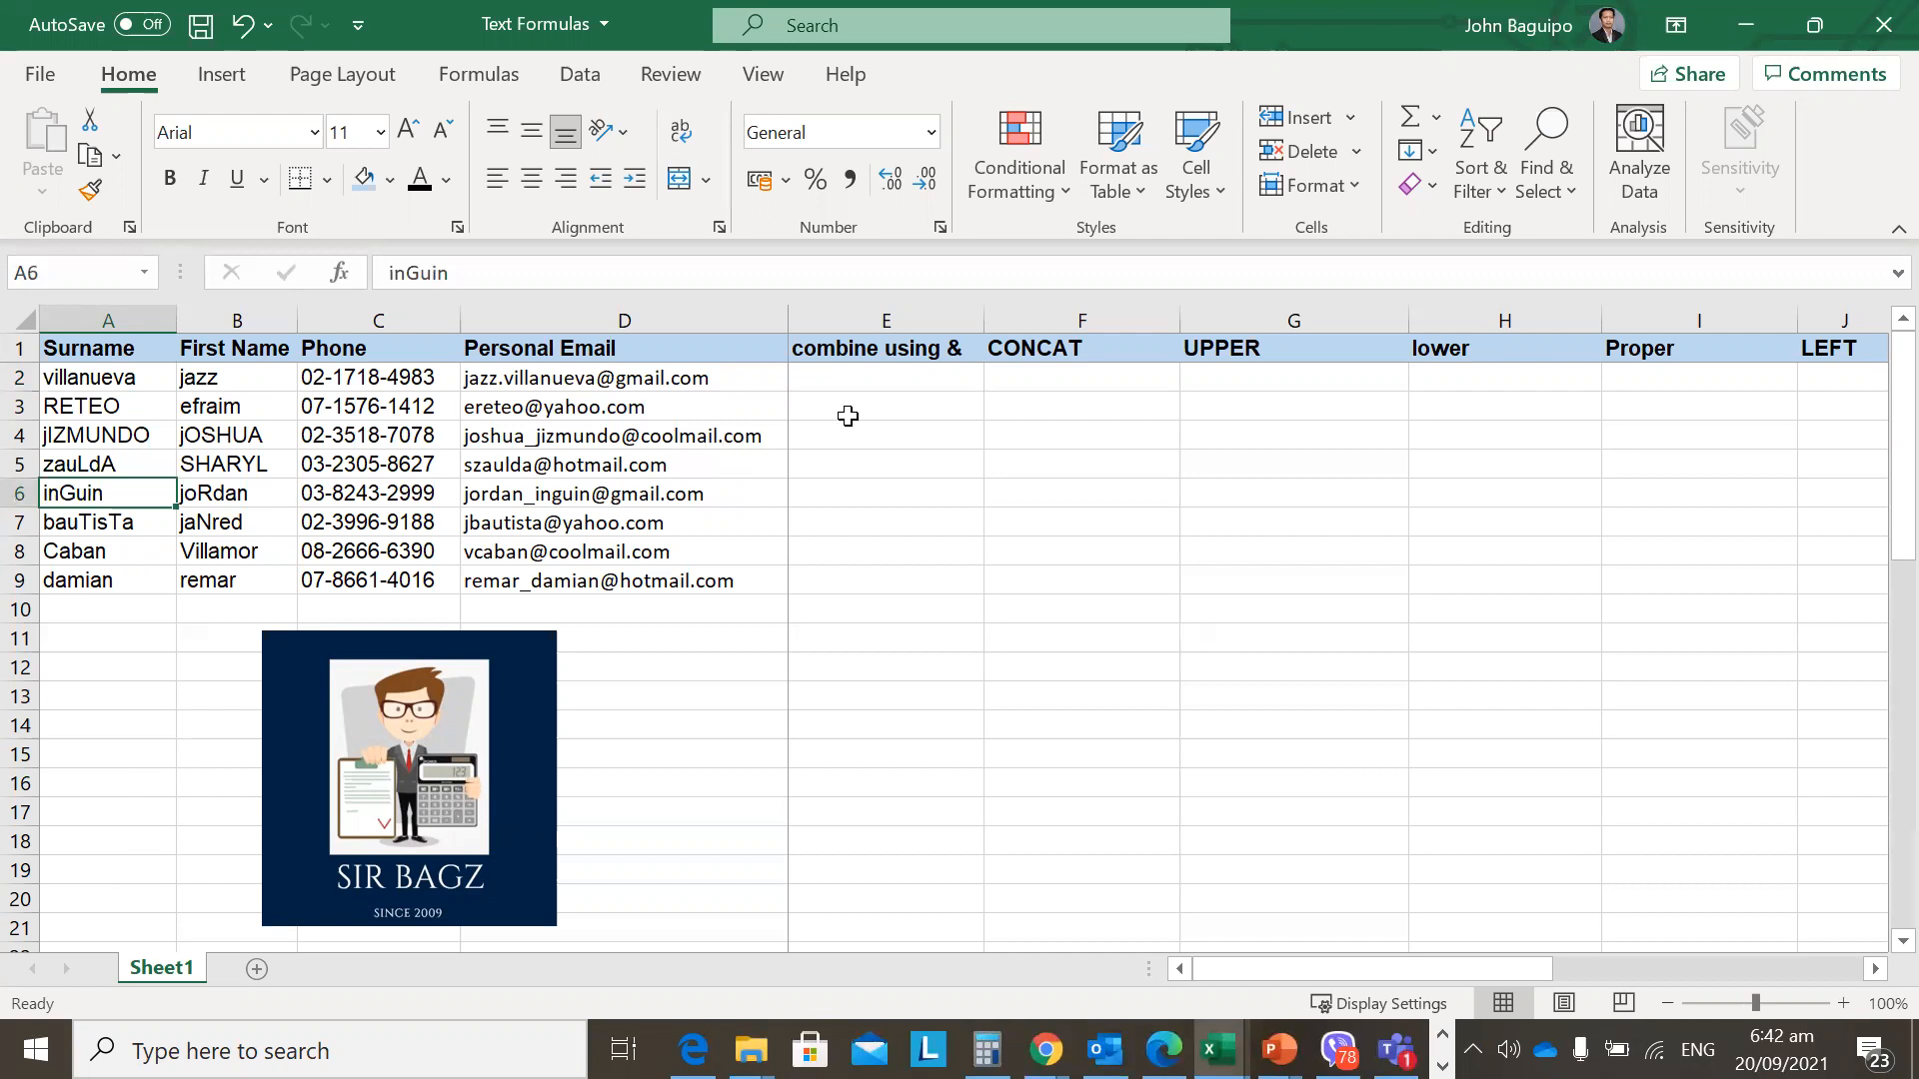
pyautogui.click(799, 377)
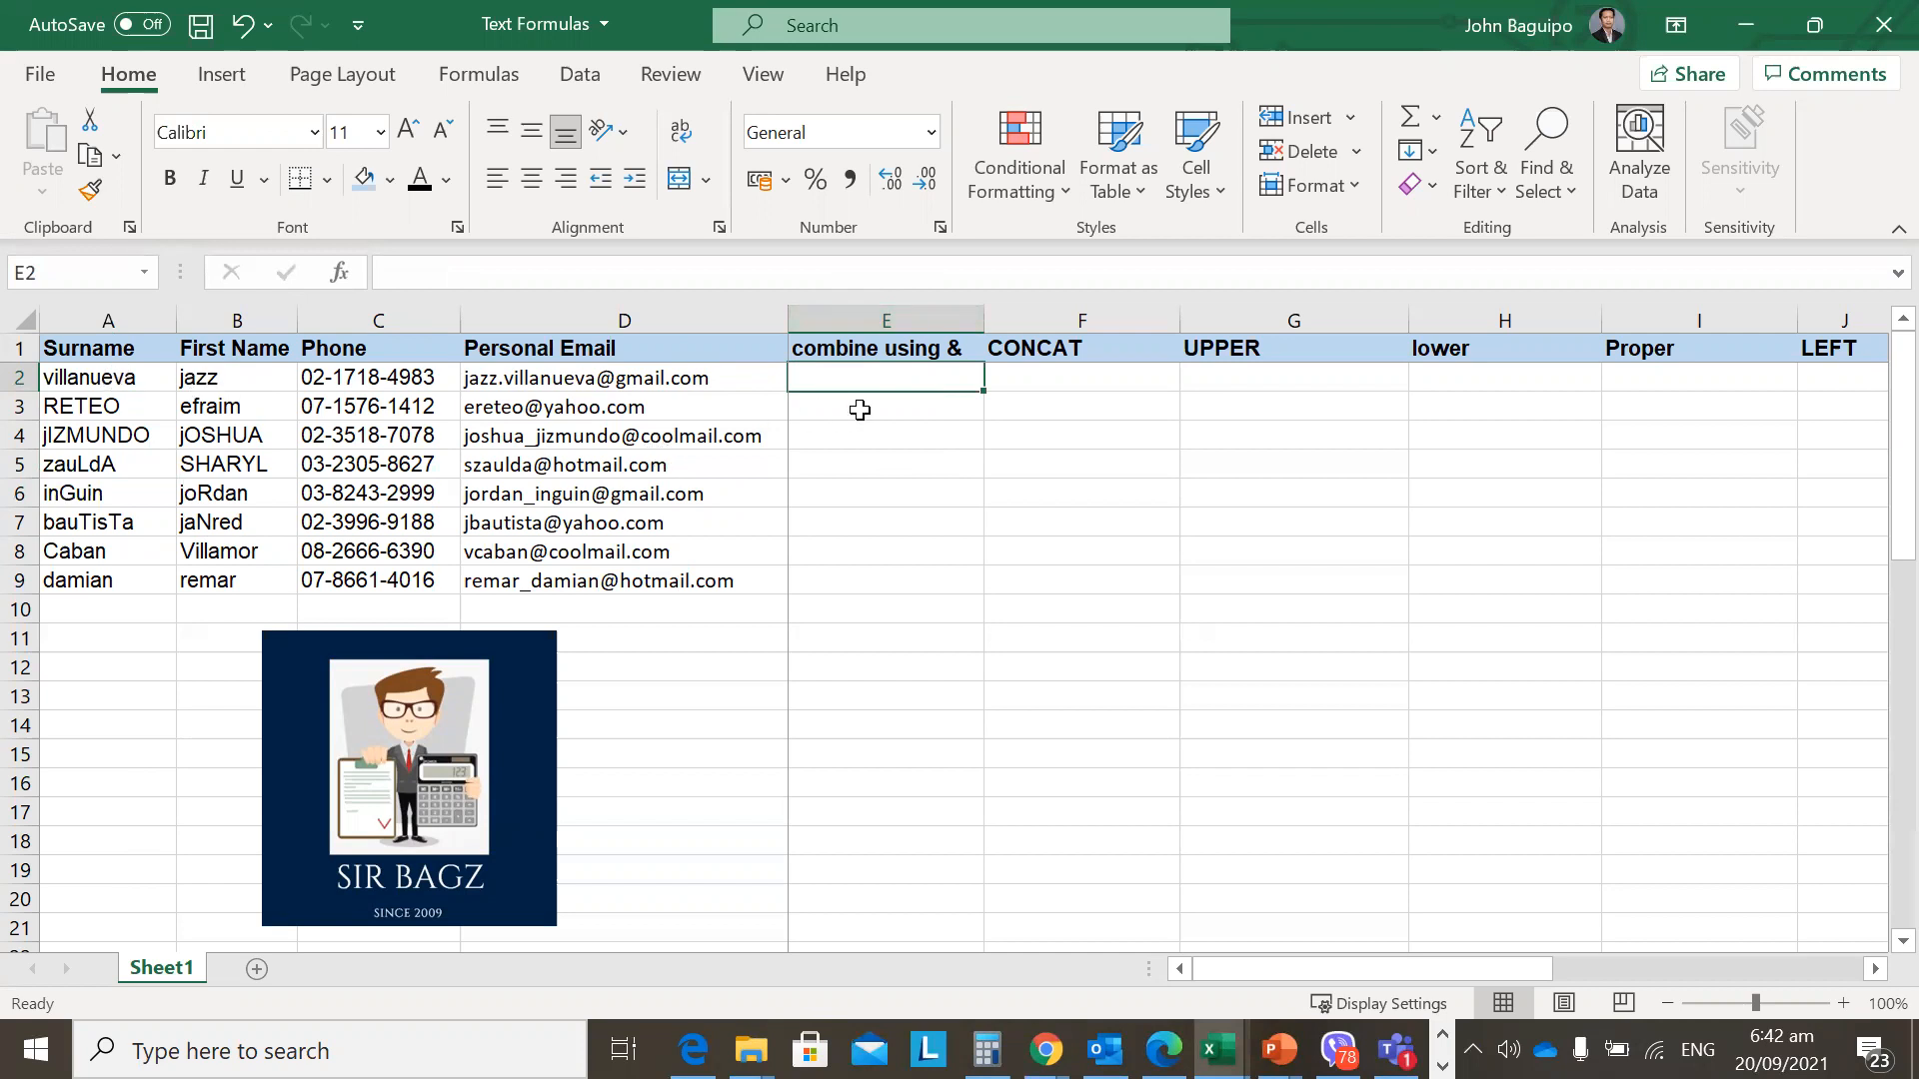
pyautogui.click(837, 350)
pyautogui.doubleClick(563, 272)
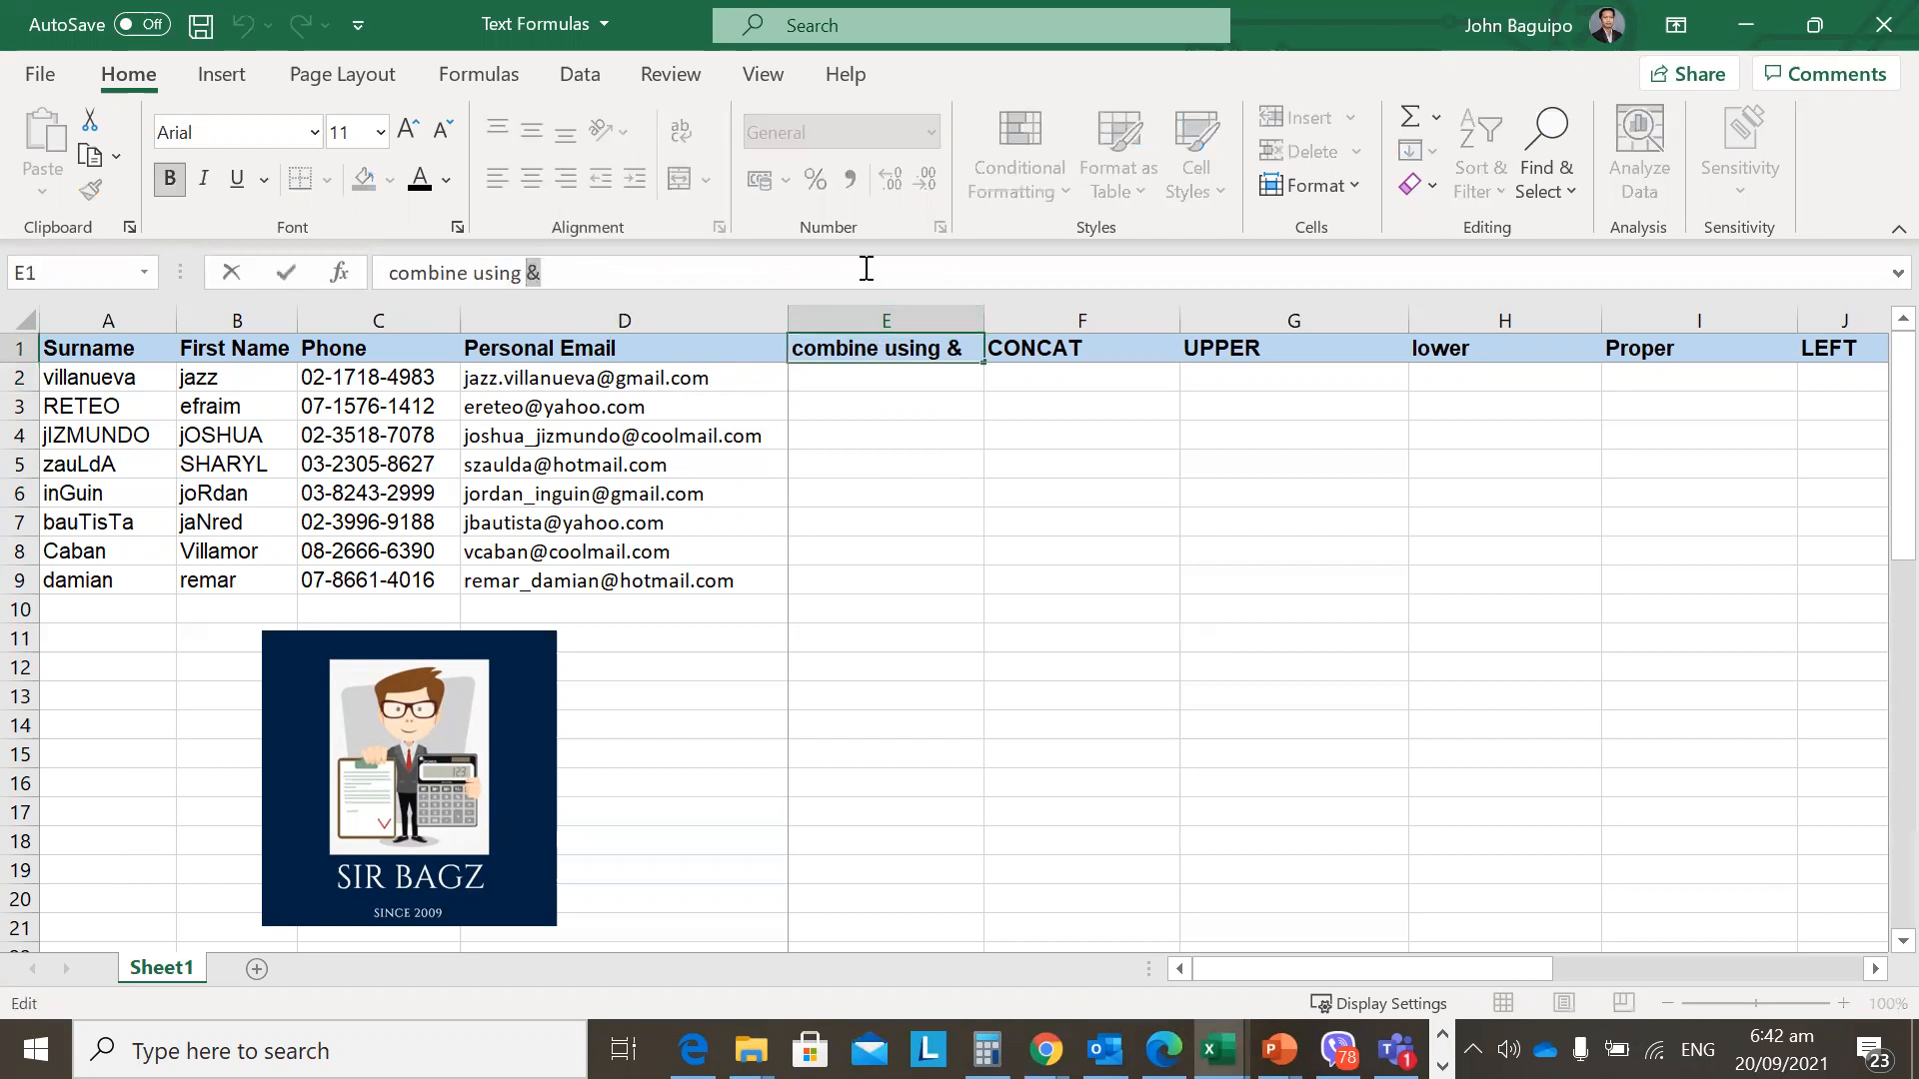
pyautogui.press('Escape')
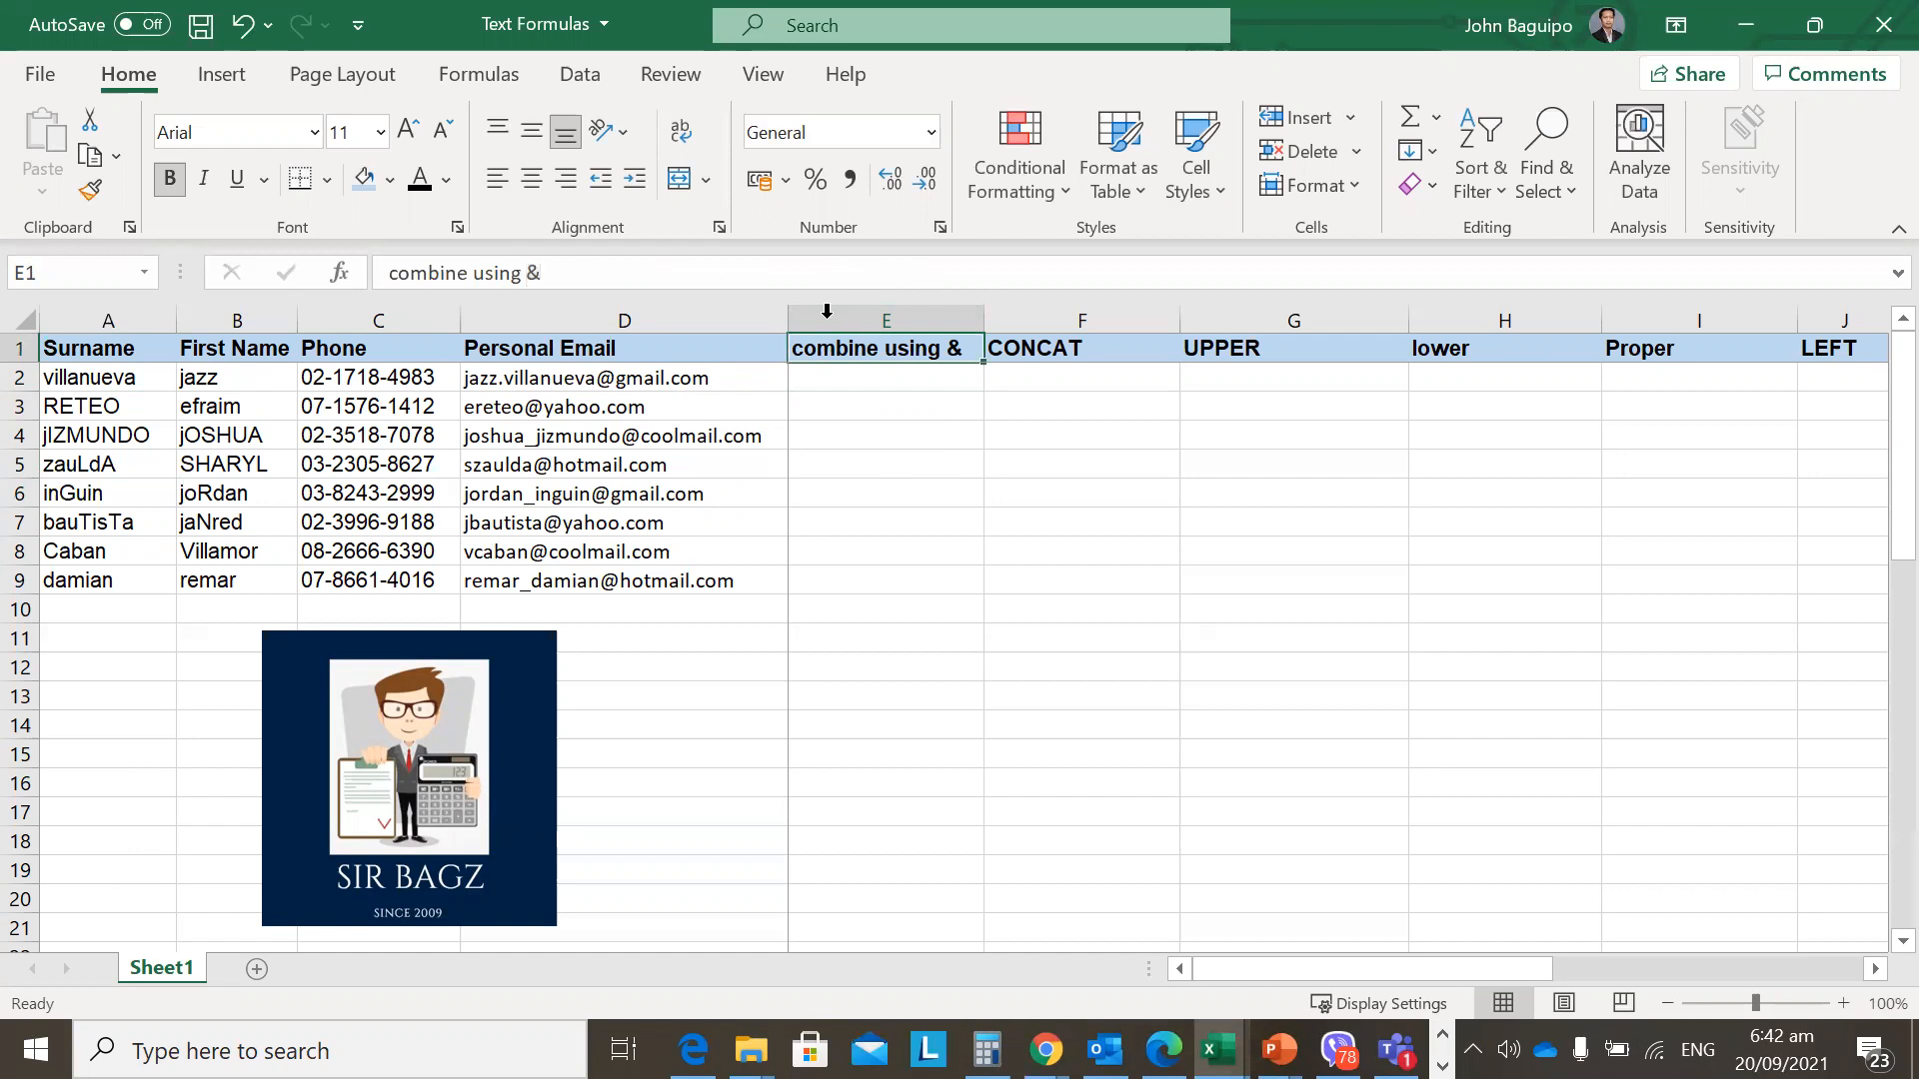
# Enter =B2&A2 in E2 to join the first name to the surname.
pyautogui.click(865, 374)
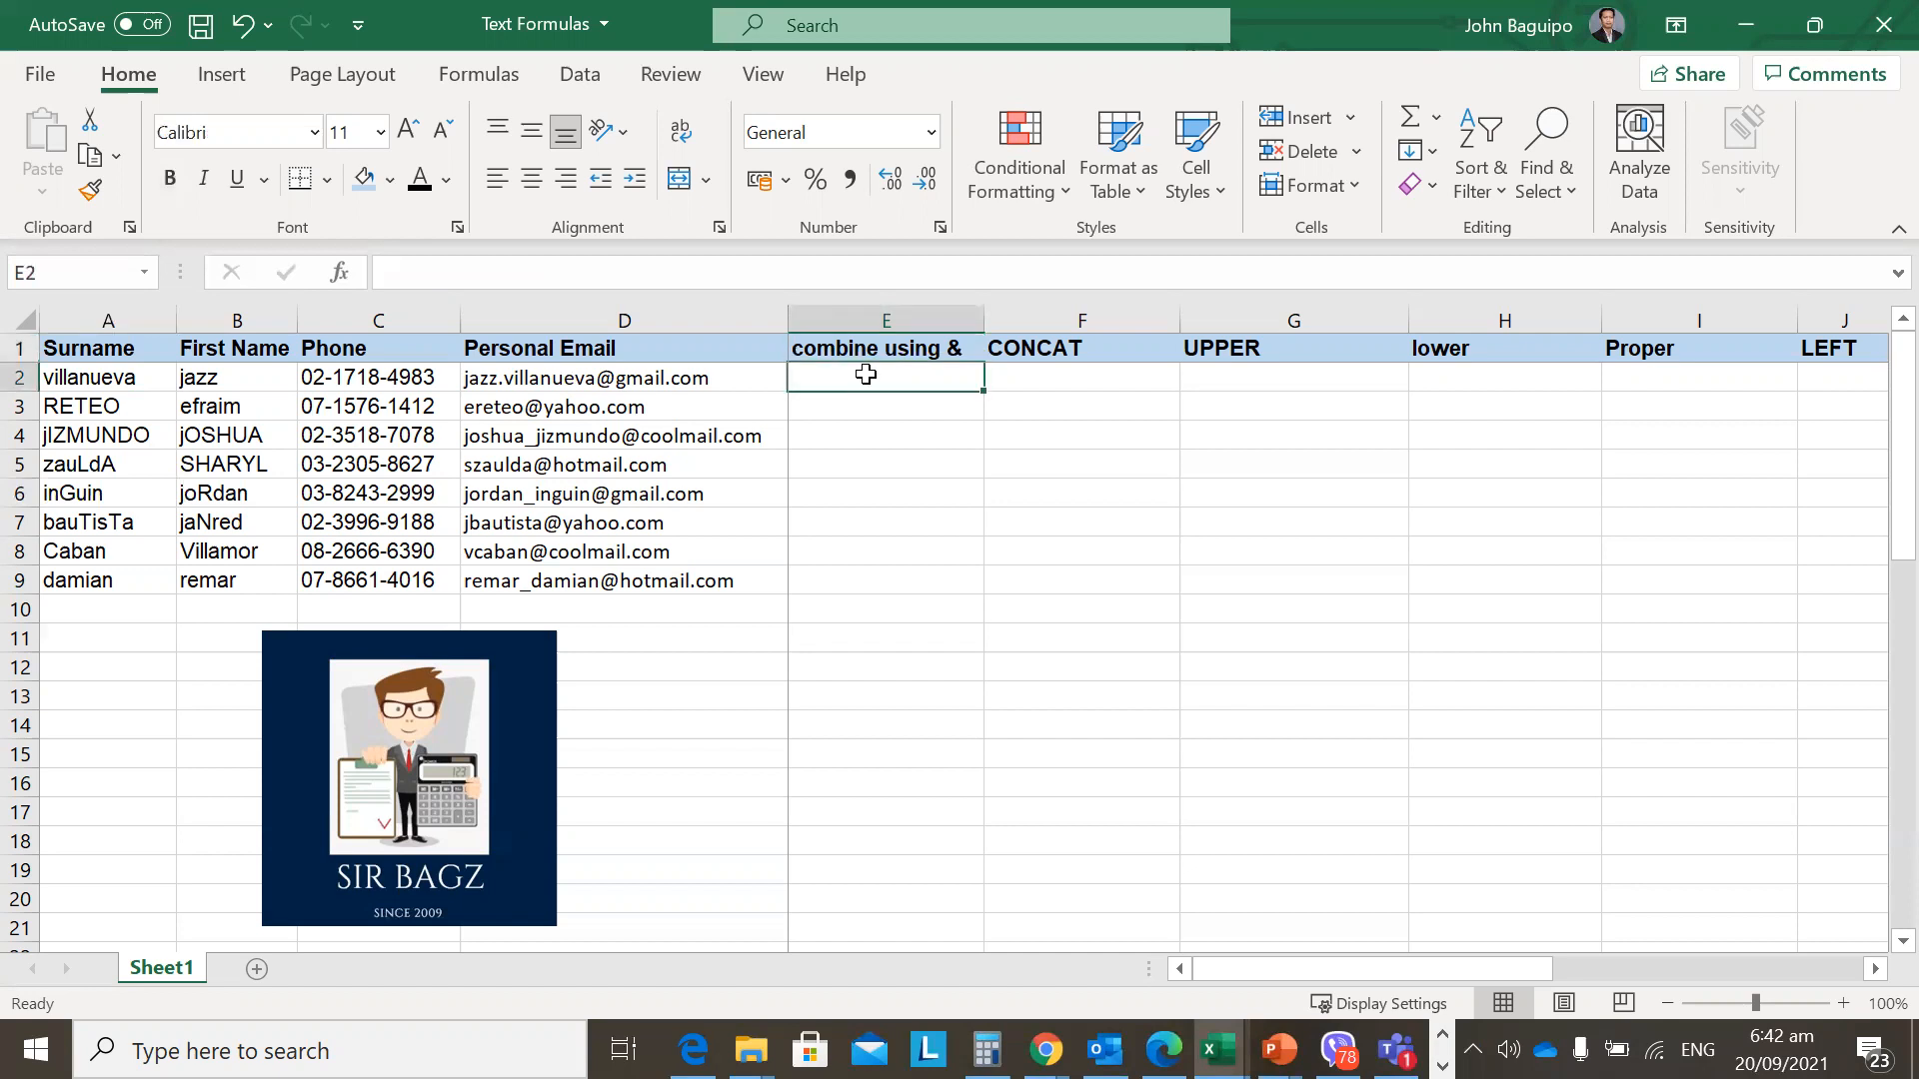
pyautogui.write('=')
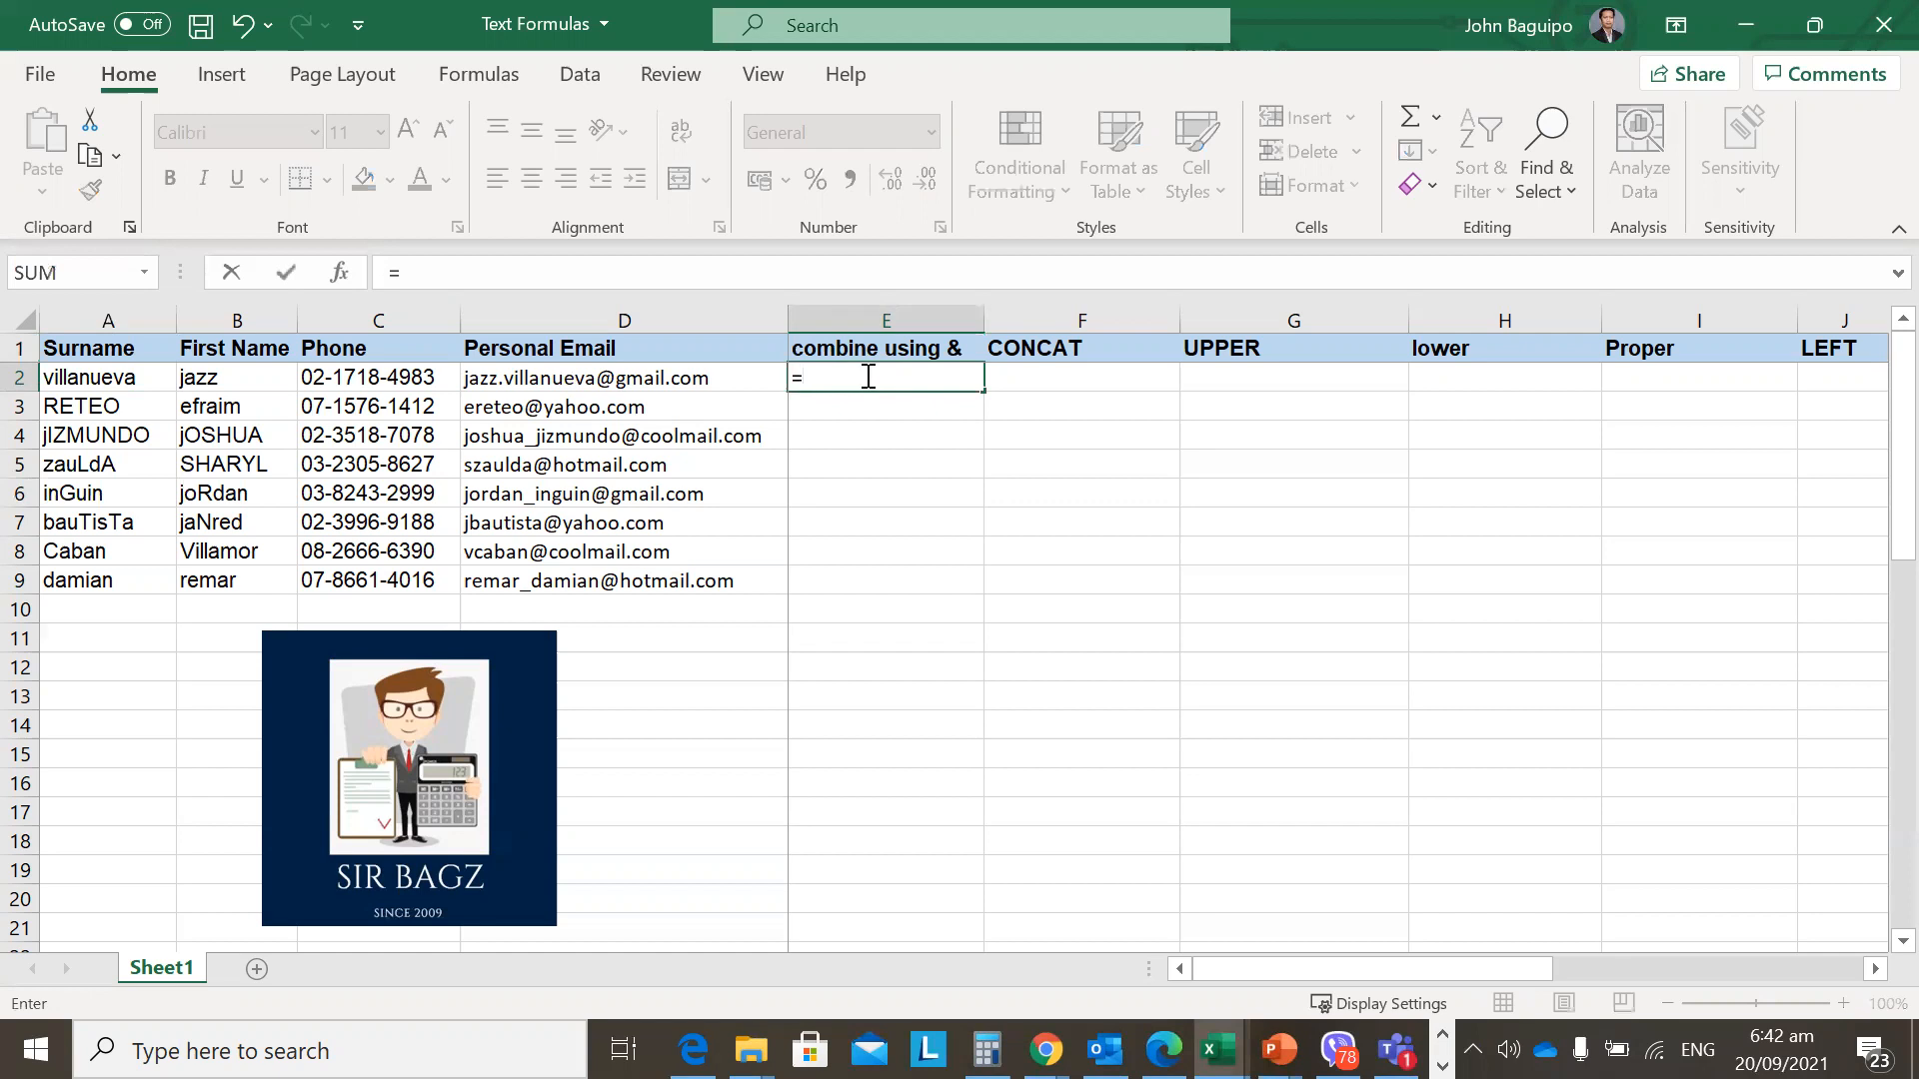
pyautogui.click(230, 379)
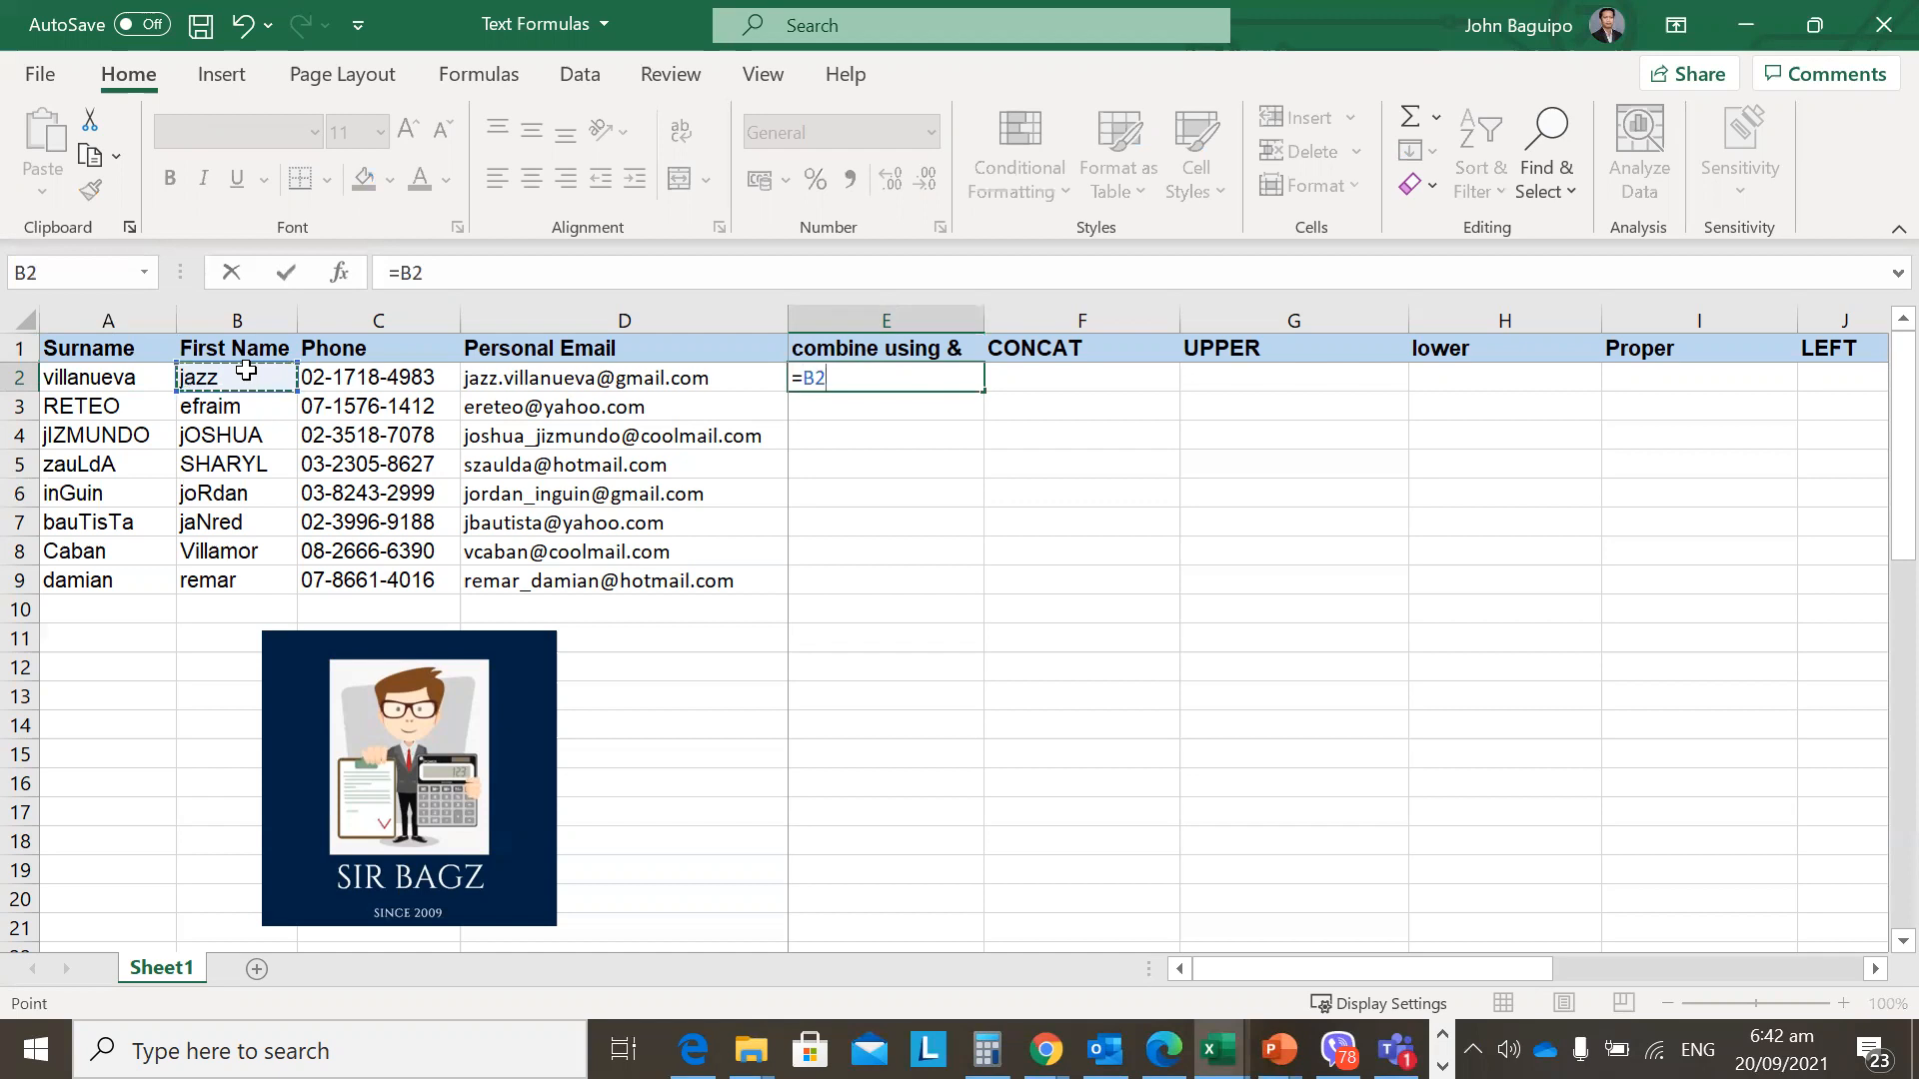
pyautogui.write('&')
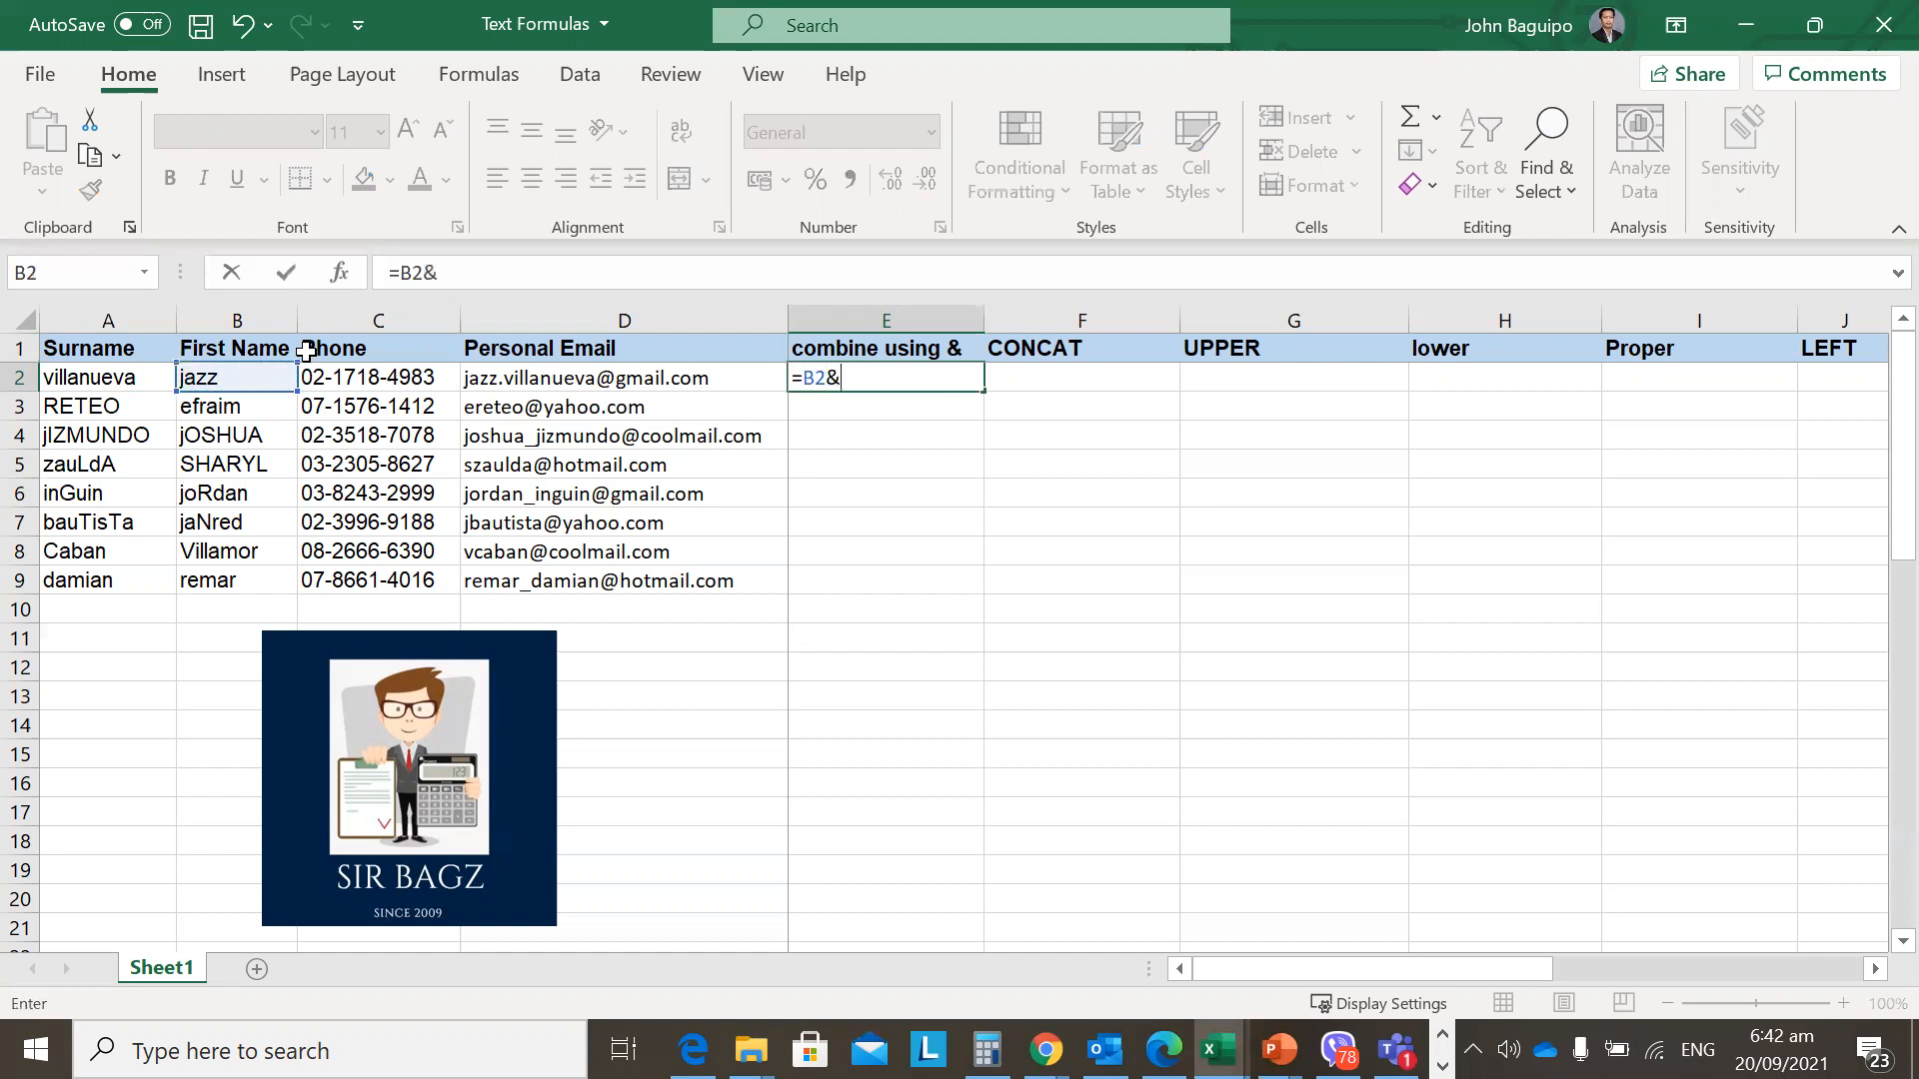
pyautogui.click(124, 378)
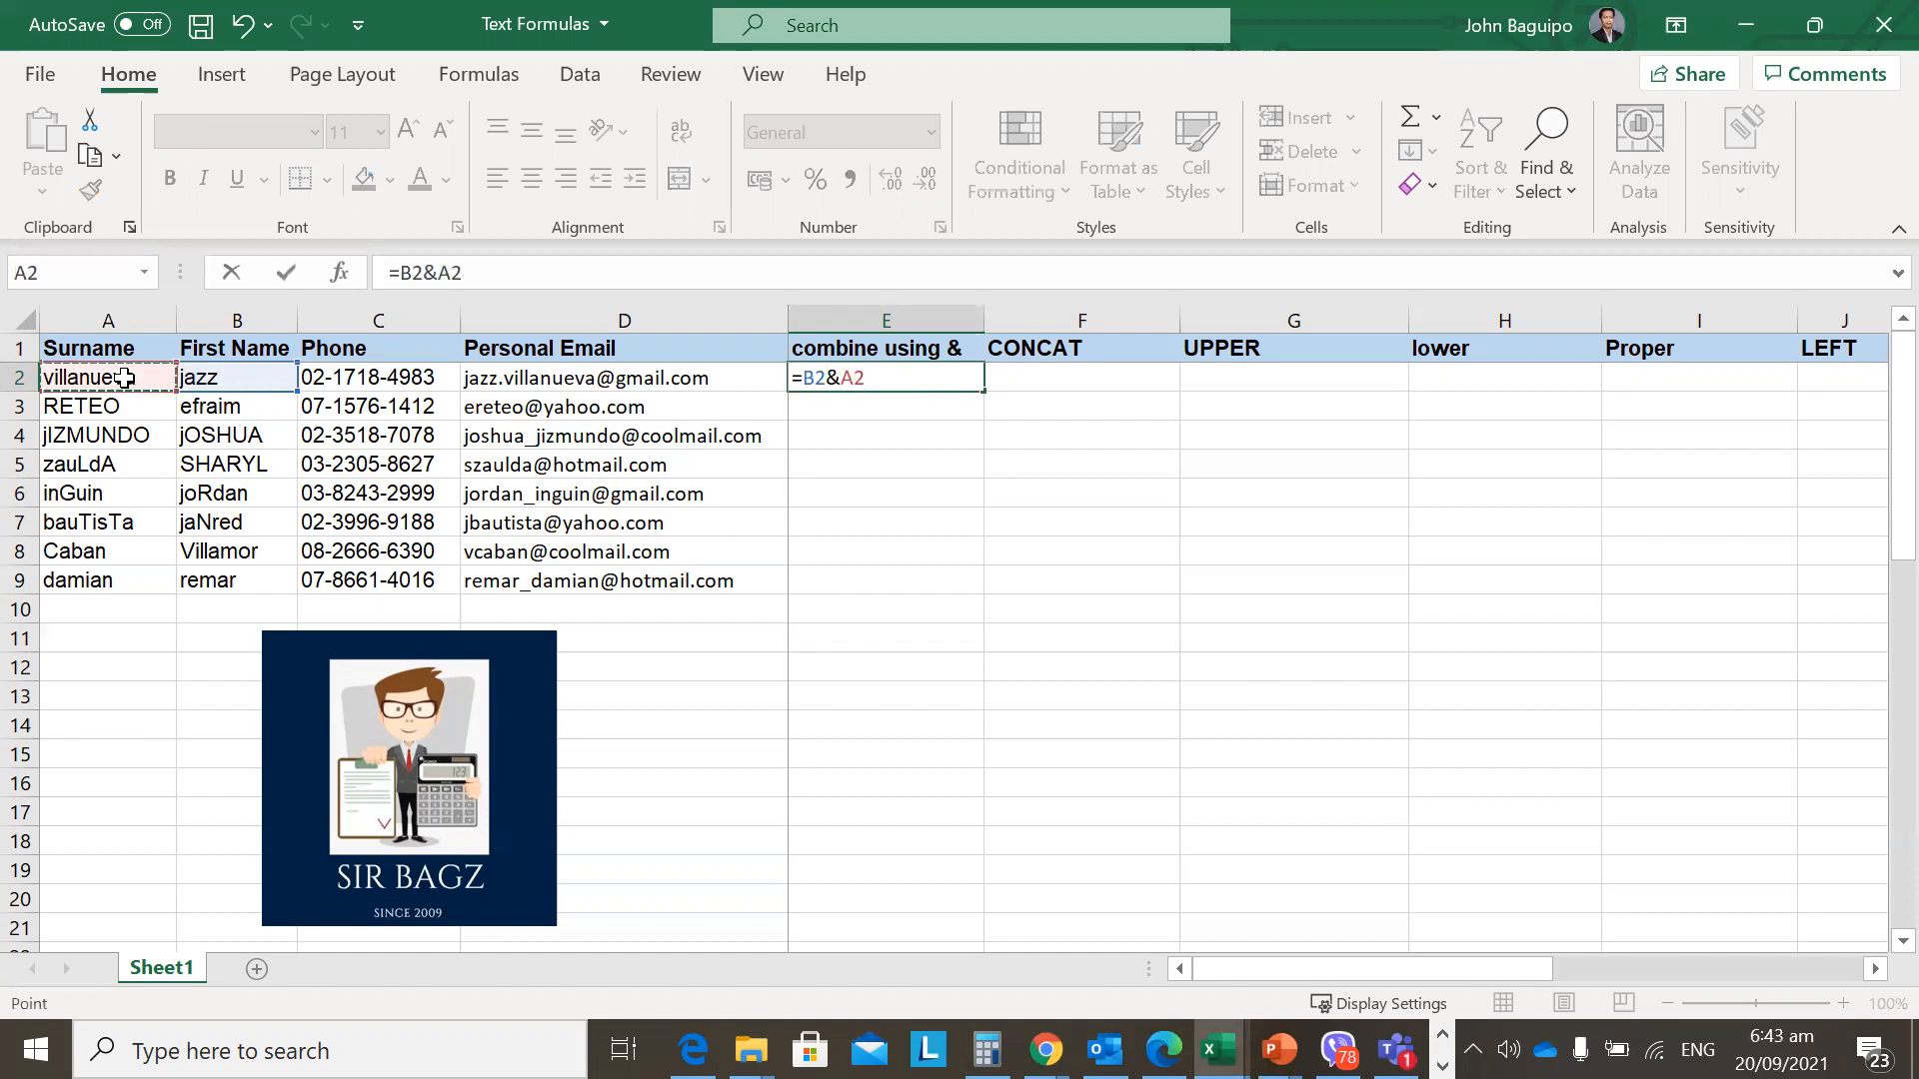
pyautogui.press('Return')
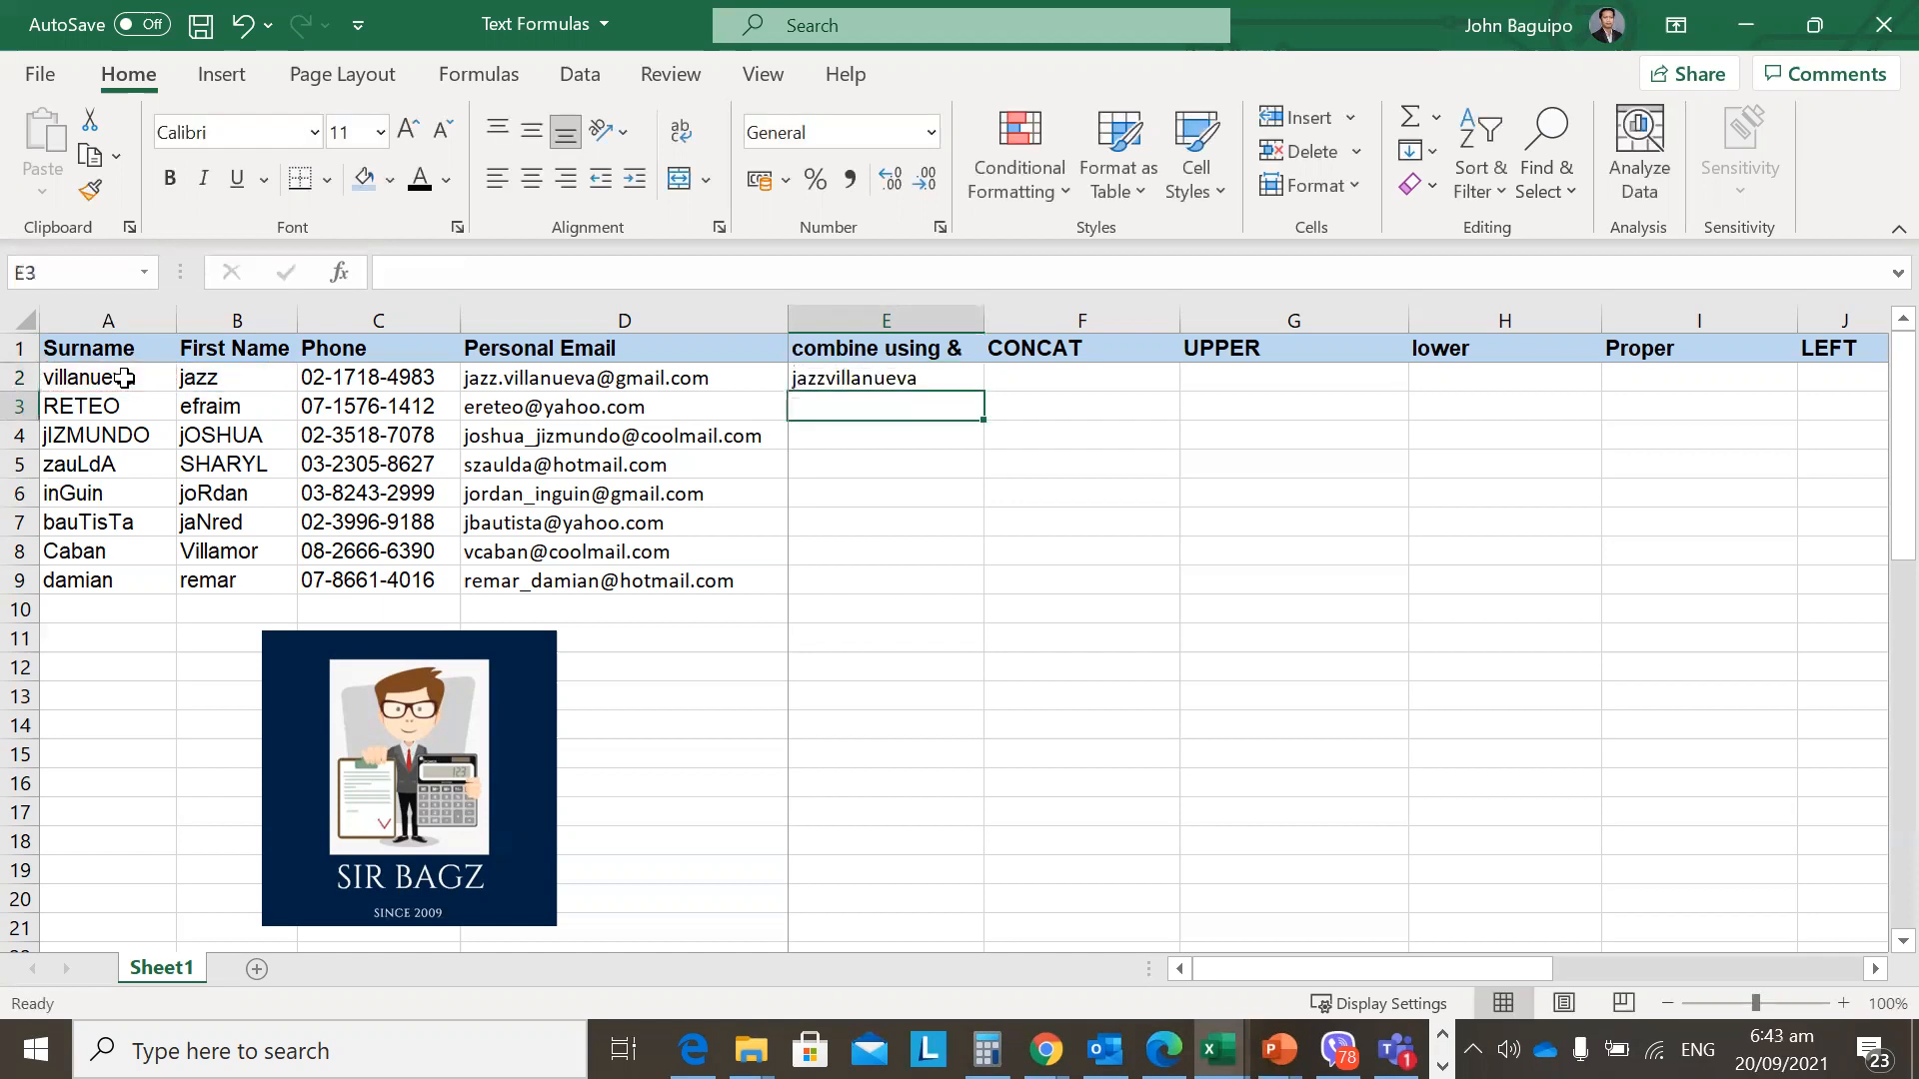
# Fill the =B2&A2 formula down from E2 through E9.
pyautogui.press('Up')
pyautogui.hotkey('shift', 'Down')
pyautogui.hotkey('shift', 'Down')
pyautogui.hotkey('shift', 'Down')
pyautogui.hotkey('shift', 'Down')
pyautogui.hotkey('shift', 'Down')
pyautogui.hotkey('shift', 'Down')
pyautogui.hotkey('shift', 'Down')
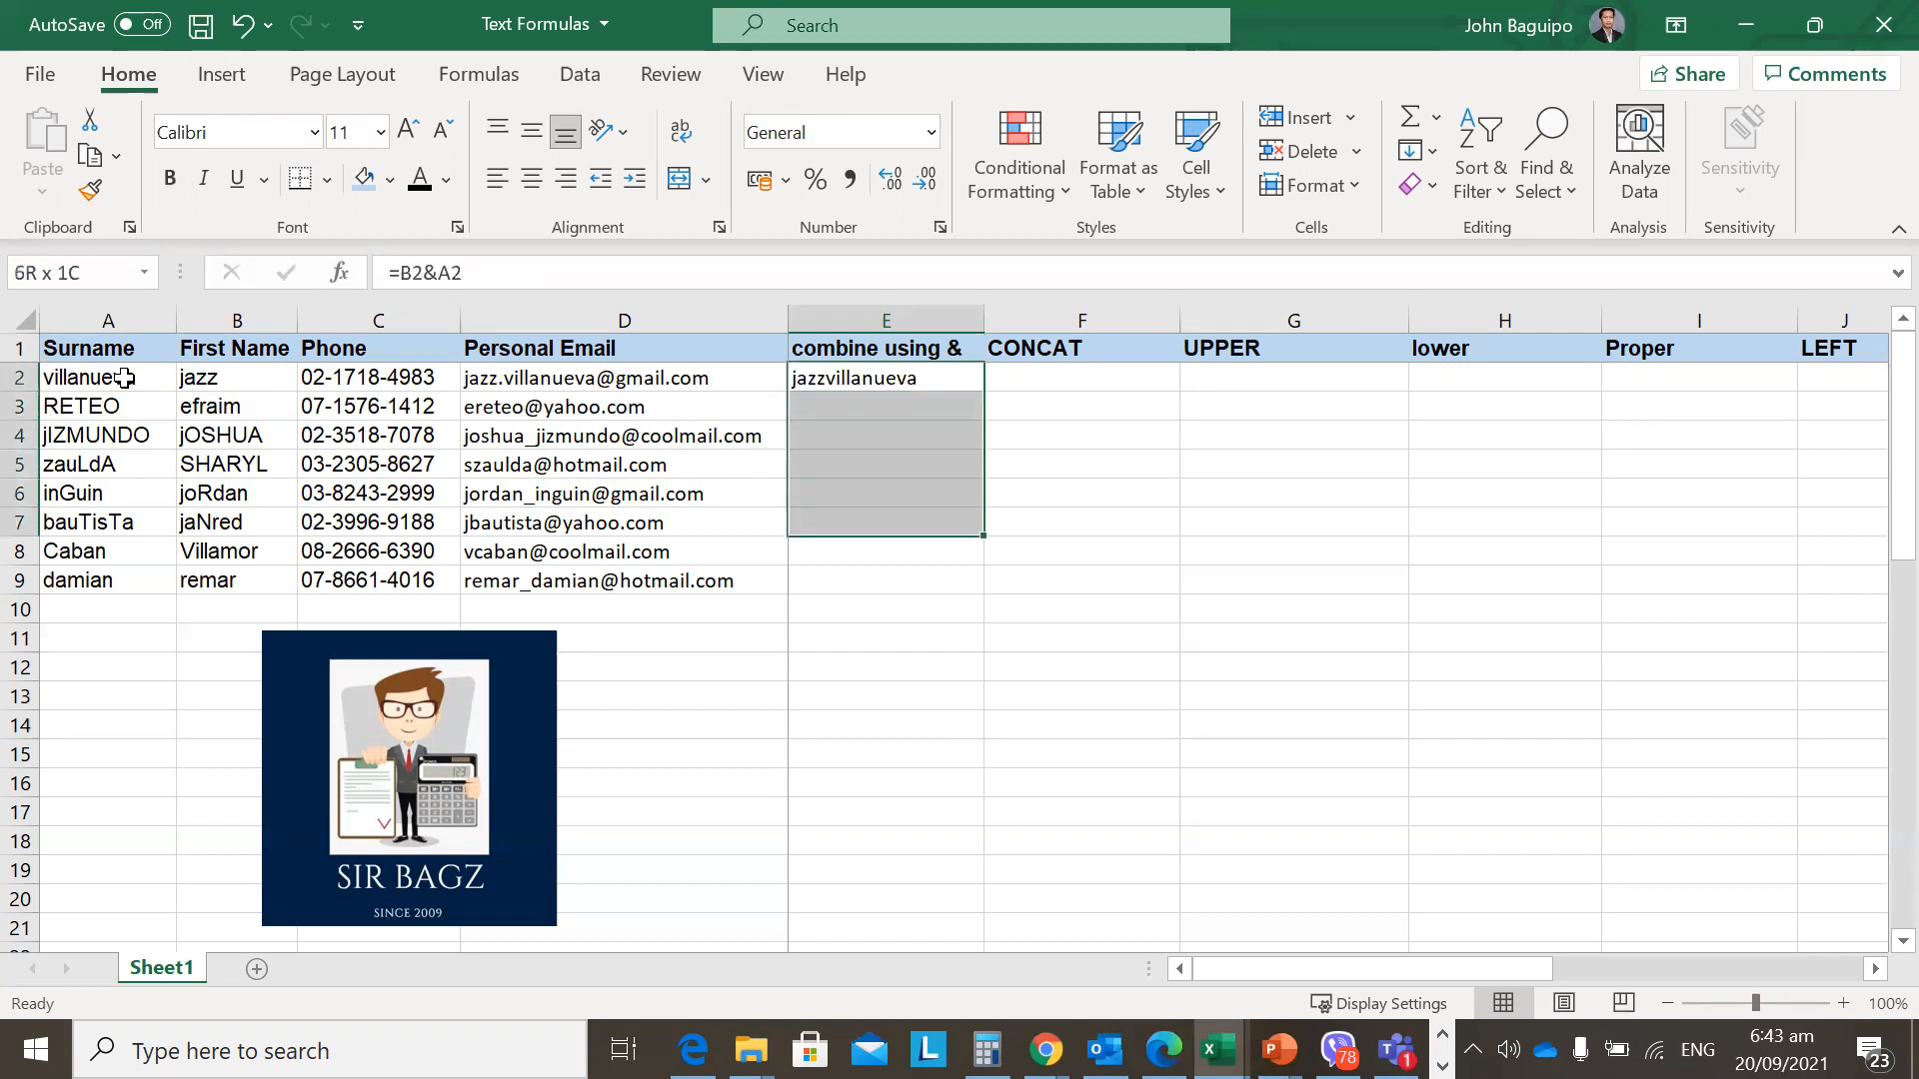
pyautogui.hotkey('ctrl', 'd')
pyautogui.press('Down')
pyautogui.press('Up')
pyautogui.press('F2')
pyautogui.press('Escape')
# Check the filled joining formulas in E2 through E4, then return to E2.
pyautogui.press('F2')
pyautogui.press('Escape')
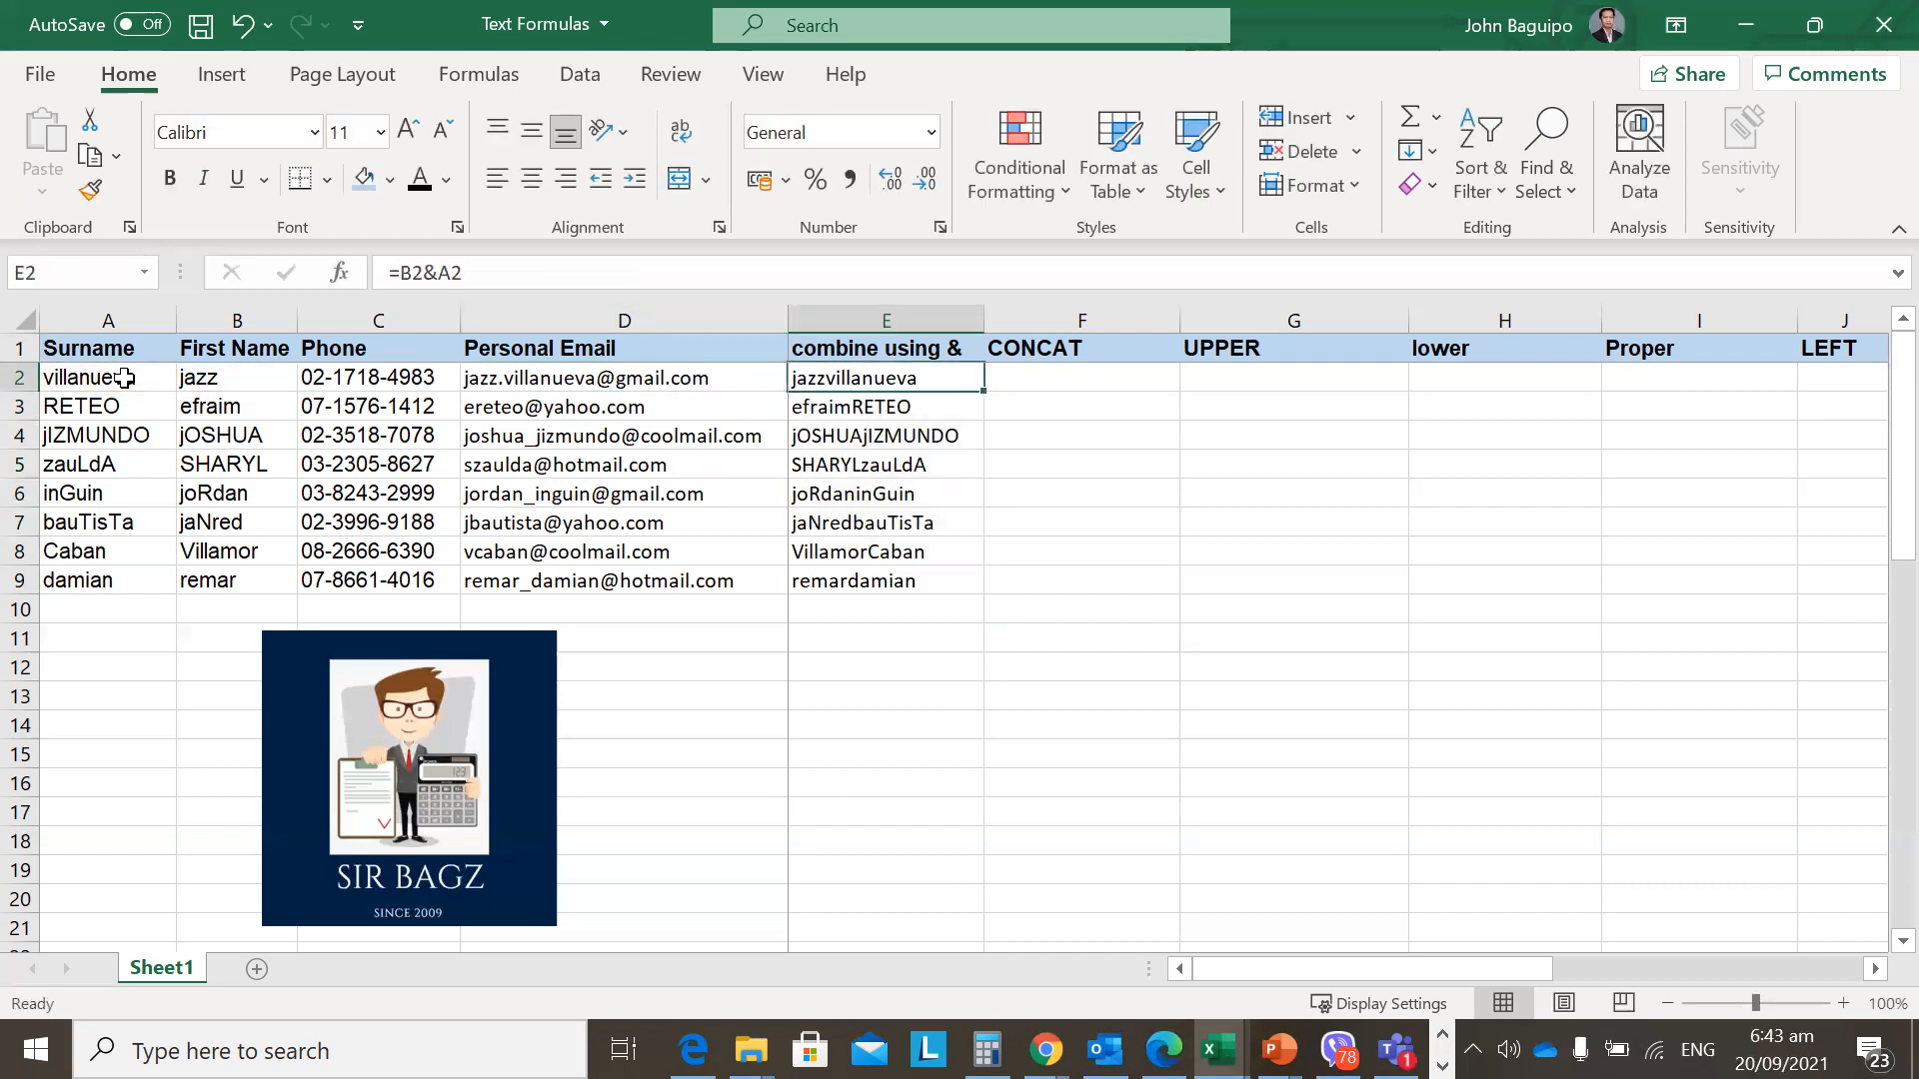
pyautogui.press('F2')
pyautogui.press('Escape')
pyautogui.press('Down')
pyautogui.press('F2')
pyautogui.press('Escape')
pyautogui.press('Up')
pyautogui.press('F2')
pyautogui.press('Escape')
pyautogui.press('Down')
pyautogui.press('F2')
pyautogui.press('Escape')
pyautogui.press('Down')
pyautogui.press('F2')
pyautogui.press('Escape')
pyautogui.press('Up')
pyautogui.press('Up')
# Change E2's formula to =B2&" "&A2 so the name shows a space.
pyautogui.click(436, 274)
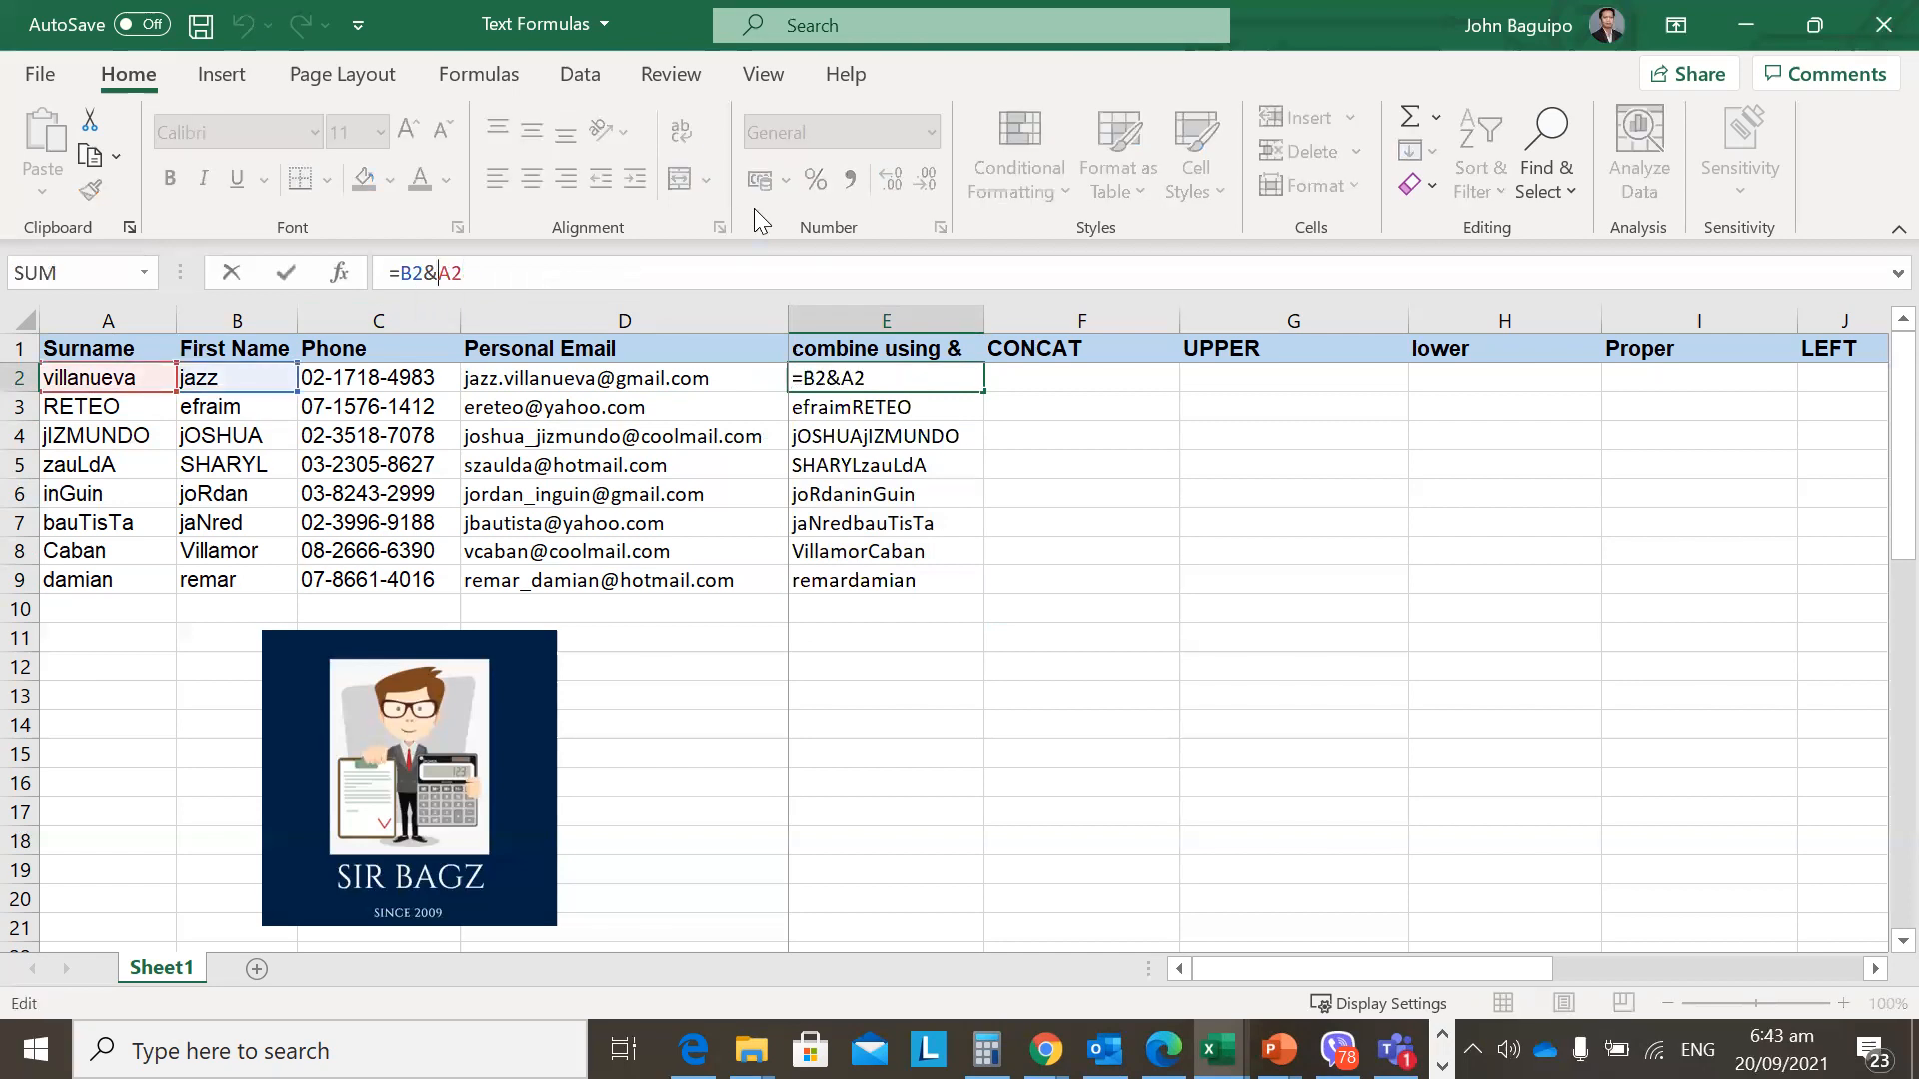
pyautogui.write('" "')
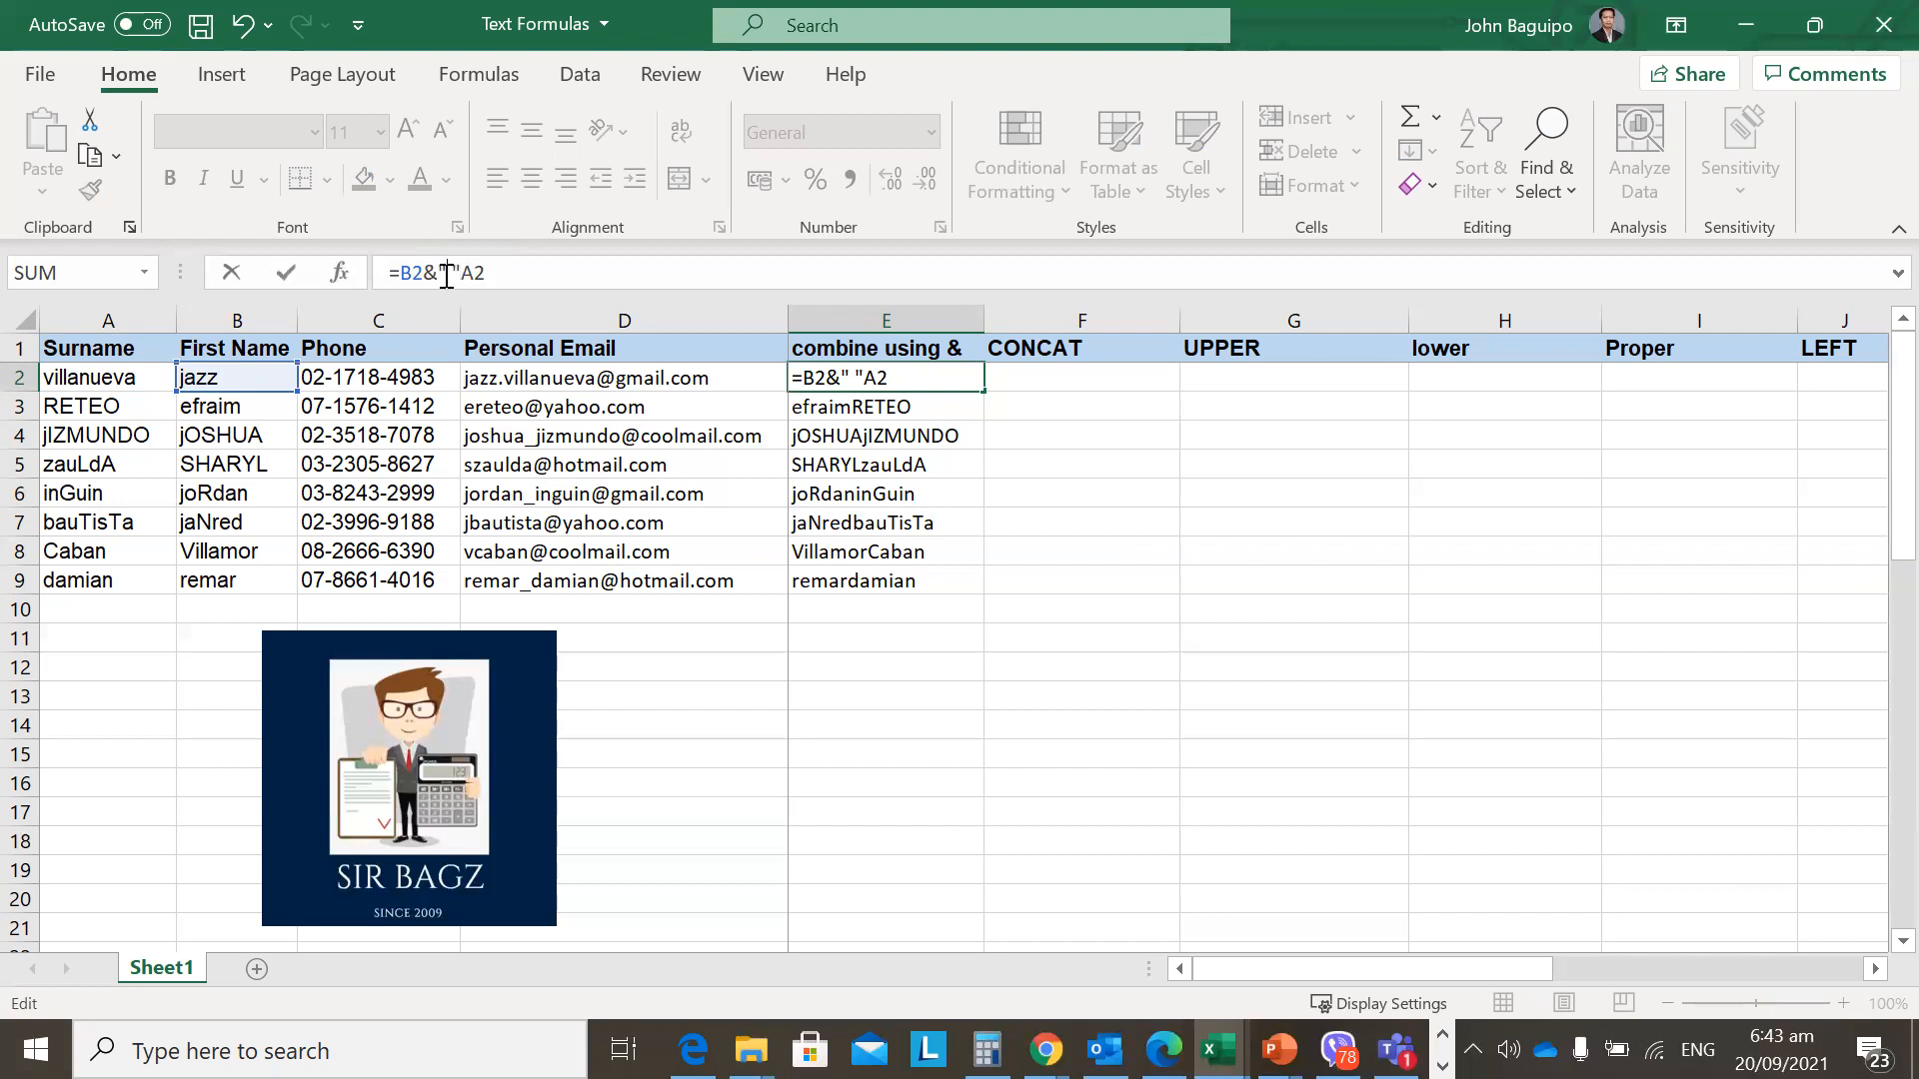
pyautogui.hotkey('shift', 'End')
pyautogui.click(453, 273)
pyautogui.write('&')
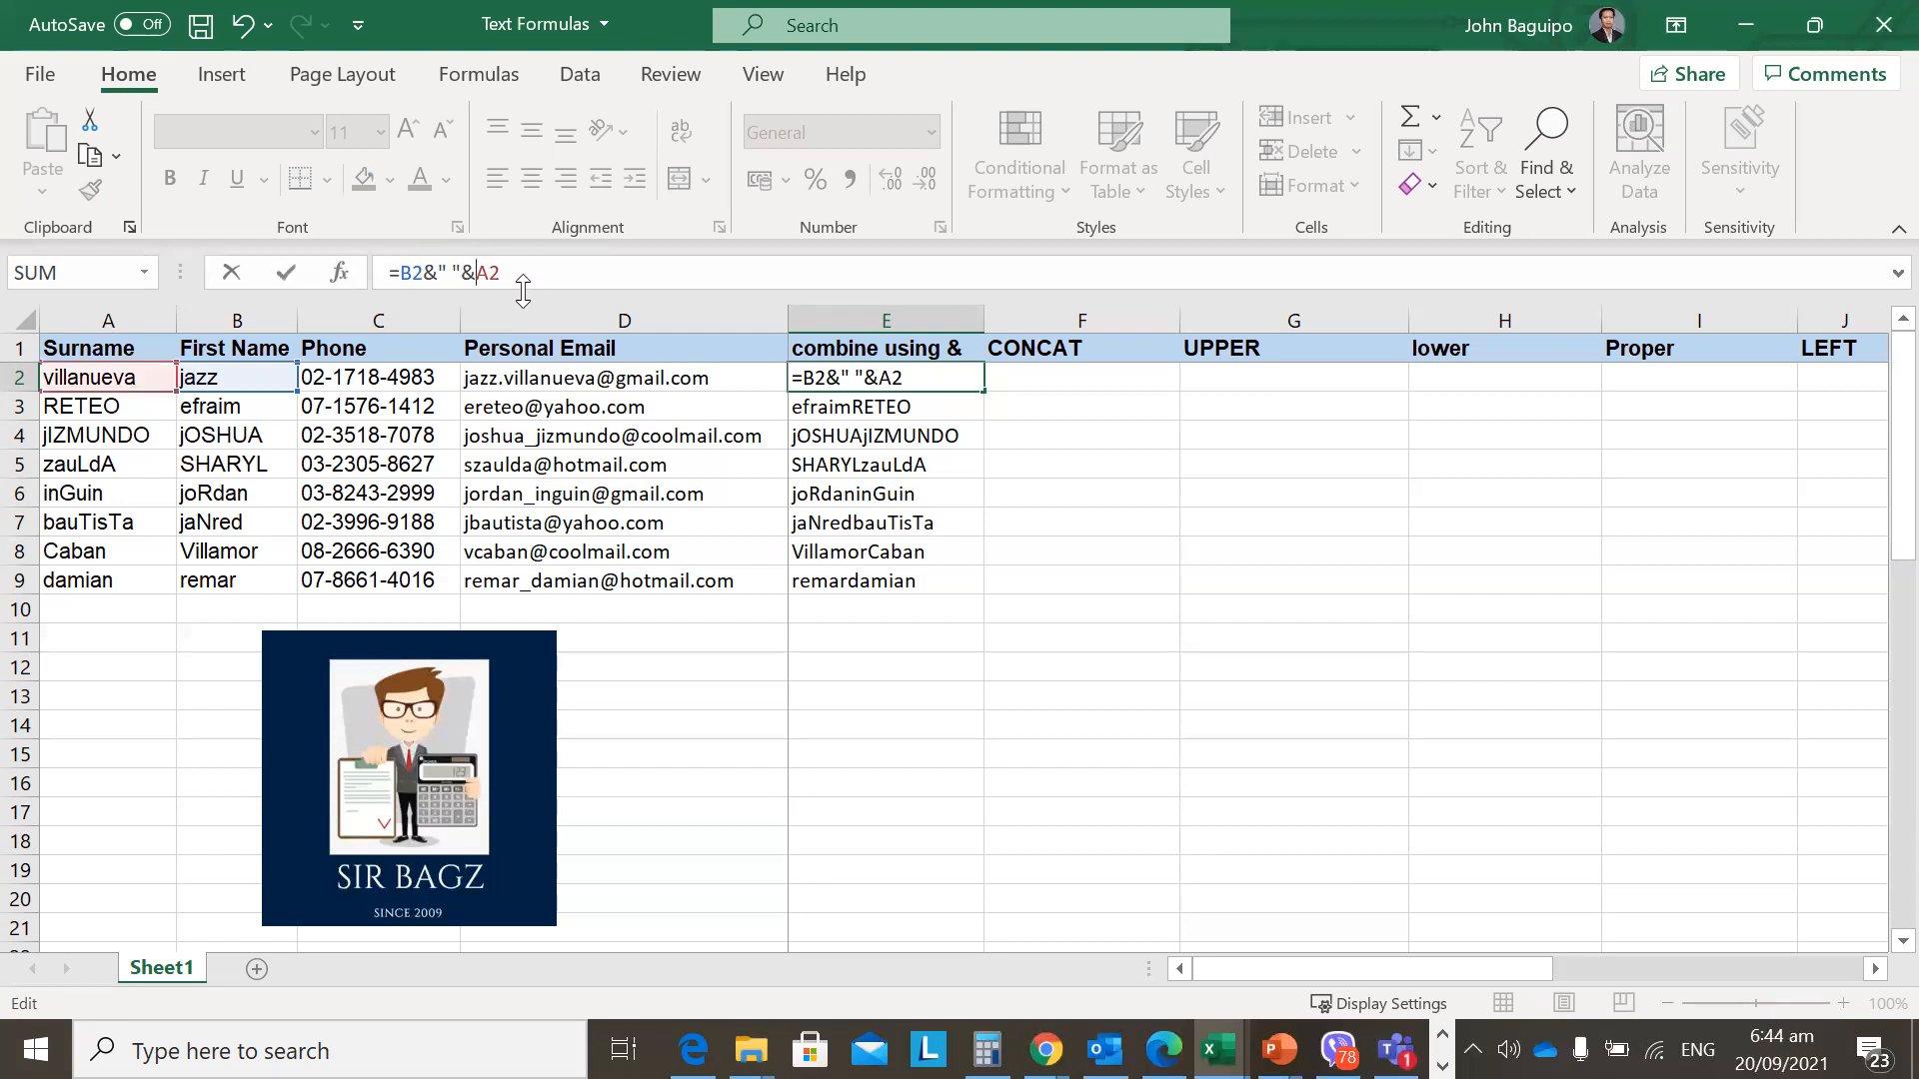
pyautogui.moveTo(401, 273); pyautogui.dragTo(423, 273)
pyautogui.click(428, 273)
pyautogui.moveTo(438, 273); pyautogui.dragTo(492, 270)
pyautogui.click(532, 273)
pyautogui.press('Return')
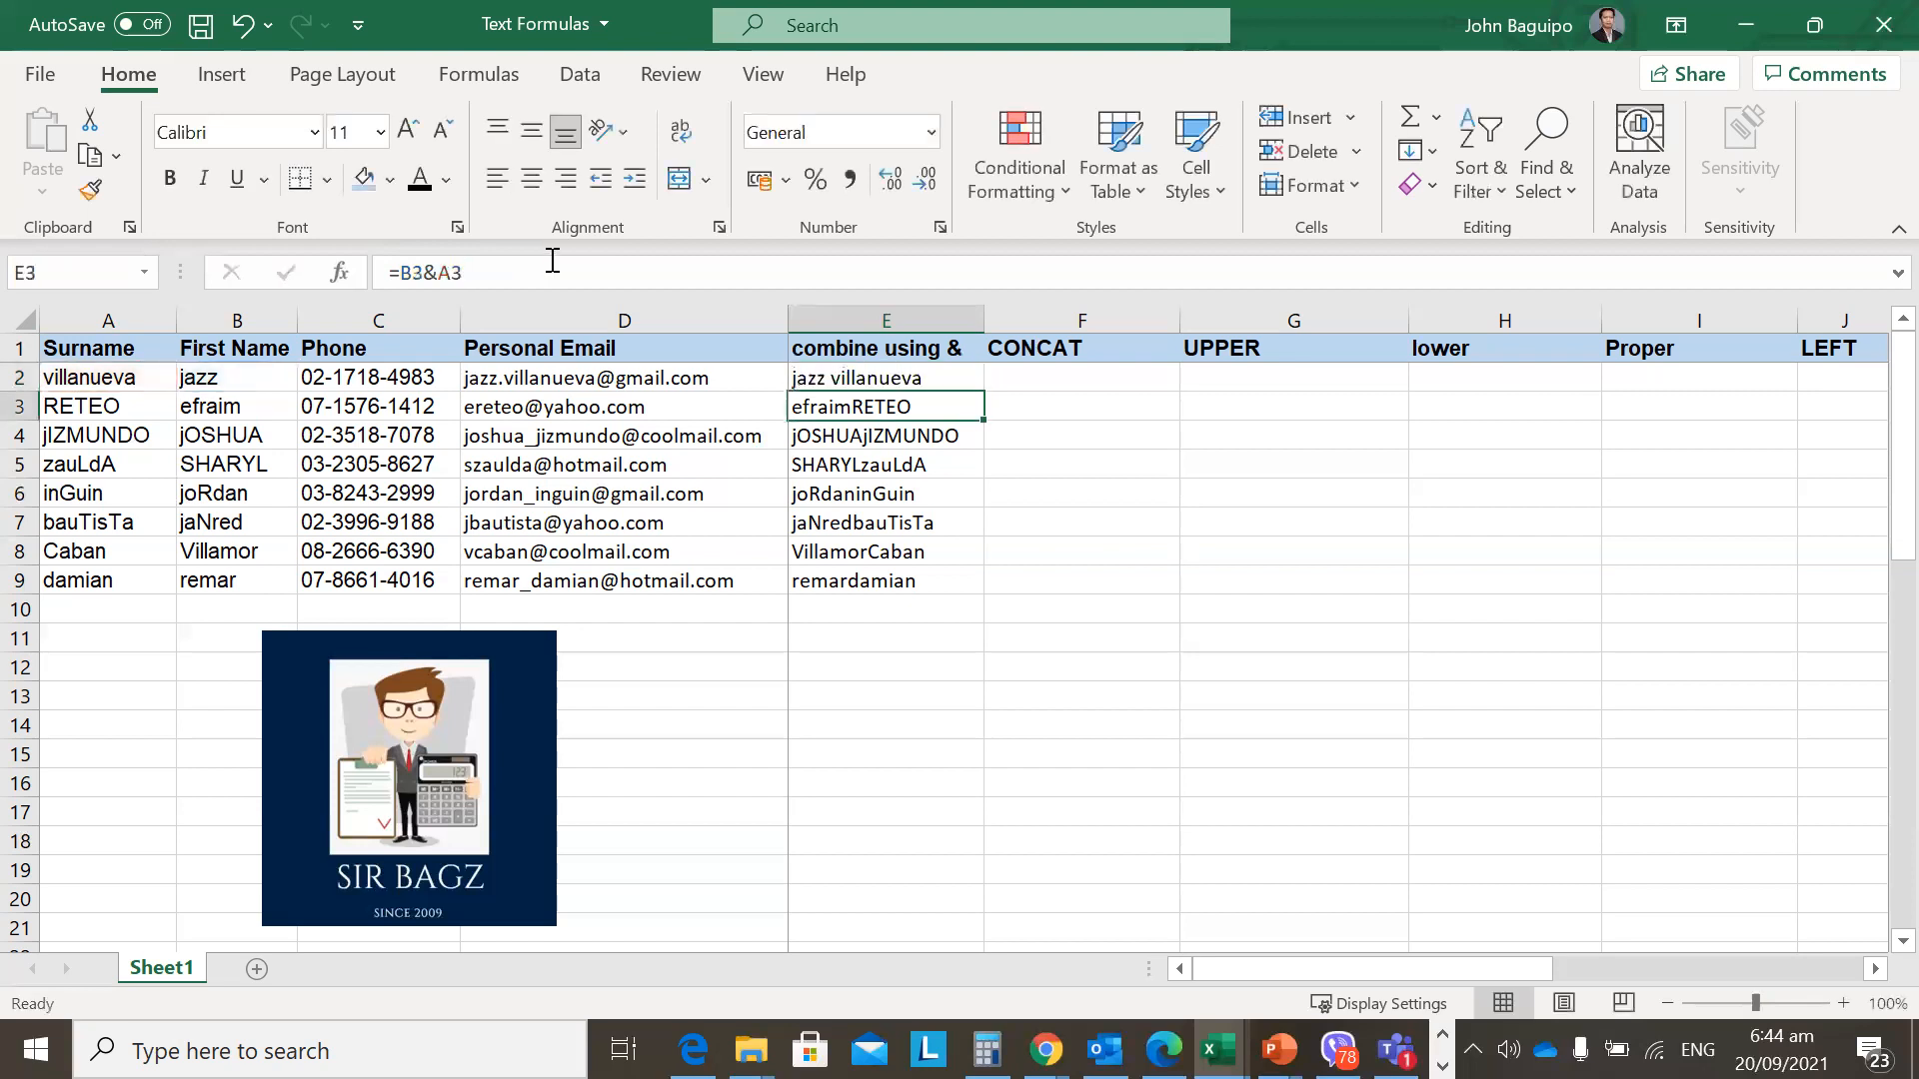
# Review the combined names below E2, which still lack the space.
pyautogui.press('Up')
pyautogui.hotkey('shift', 'Down')
pyautogui.hotkey('shift', 'Down')
pyautogui.hotkey('shift', 'Down')
pyautogui.hotkey('shift', 'Down')
pyautogui.hotkey('shift', 'Down')
pyautogui.hotkey('shift', 'Down')
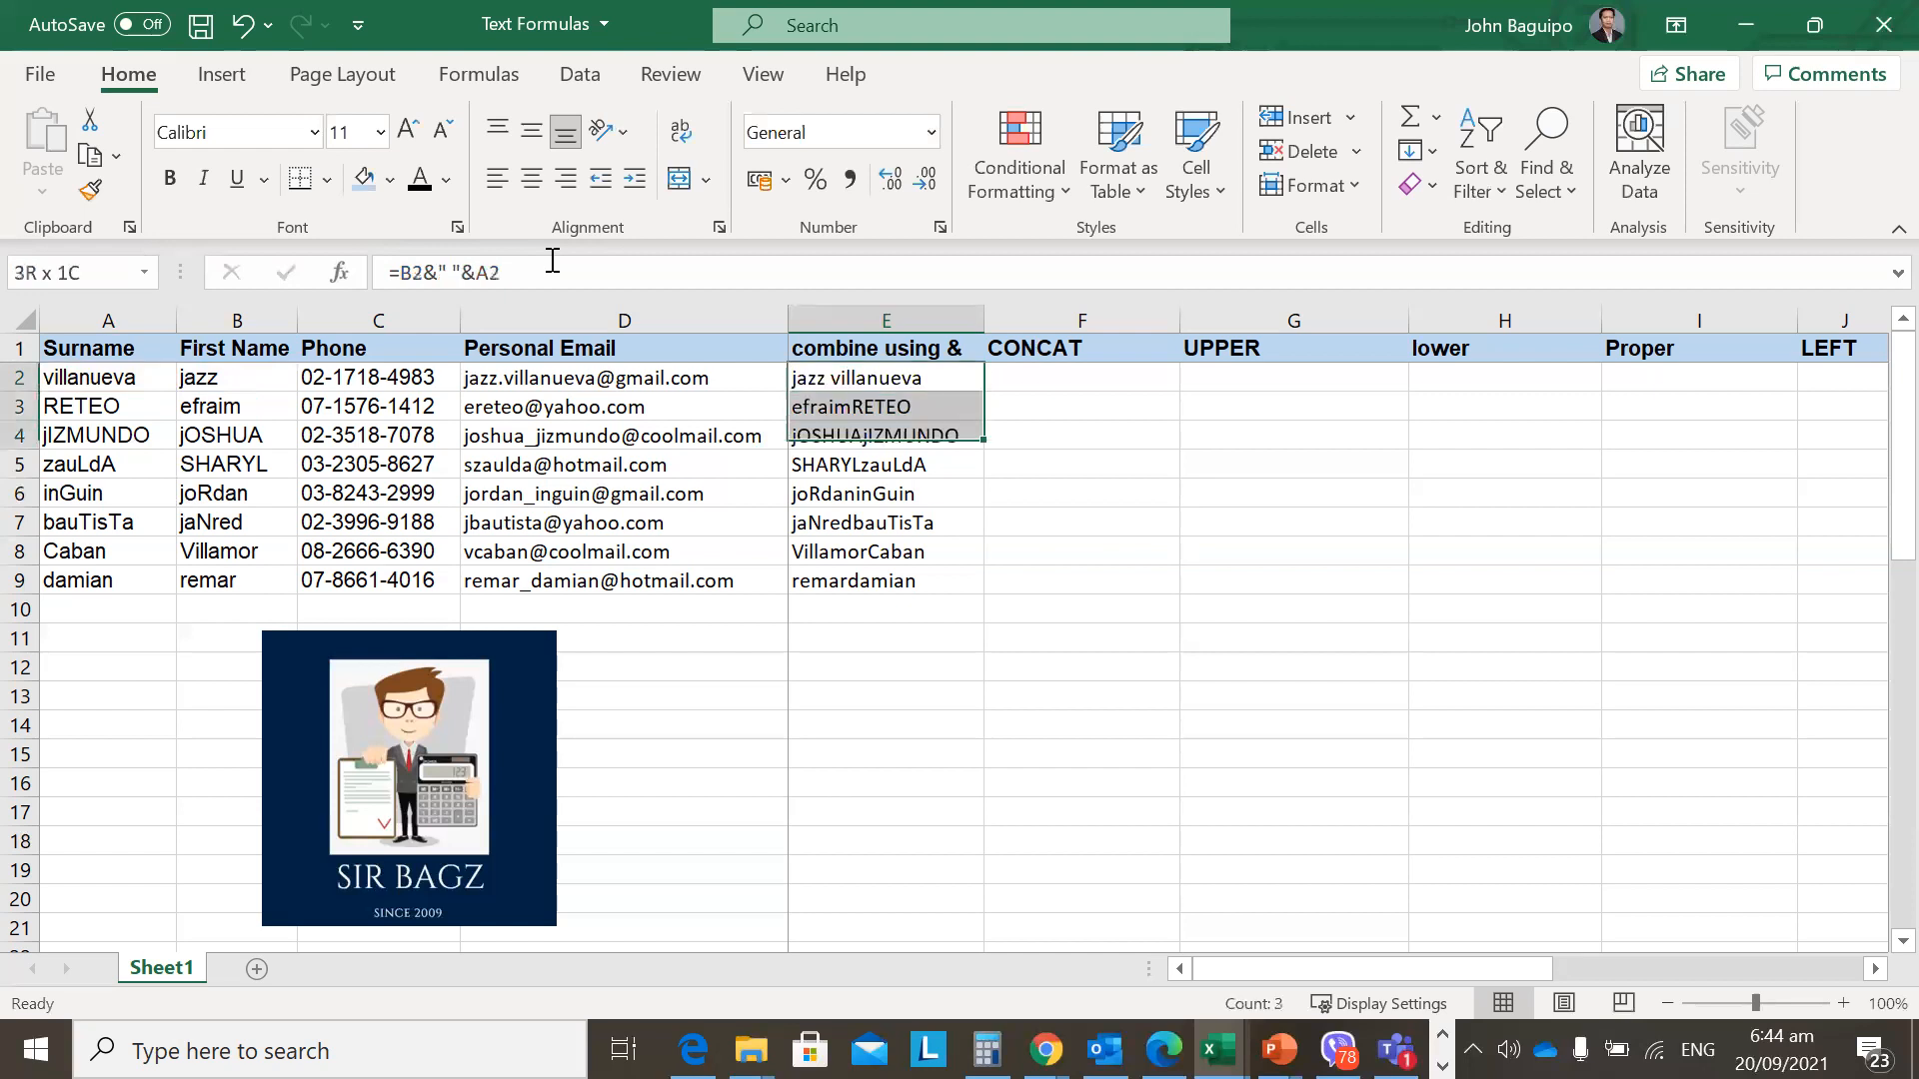
pyautogui.hotkey('shift', 'Down')
pyautogui.press('Up')
pyautogui.press('Down')
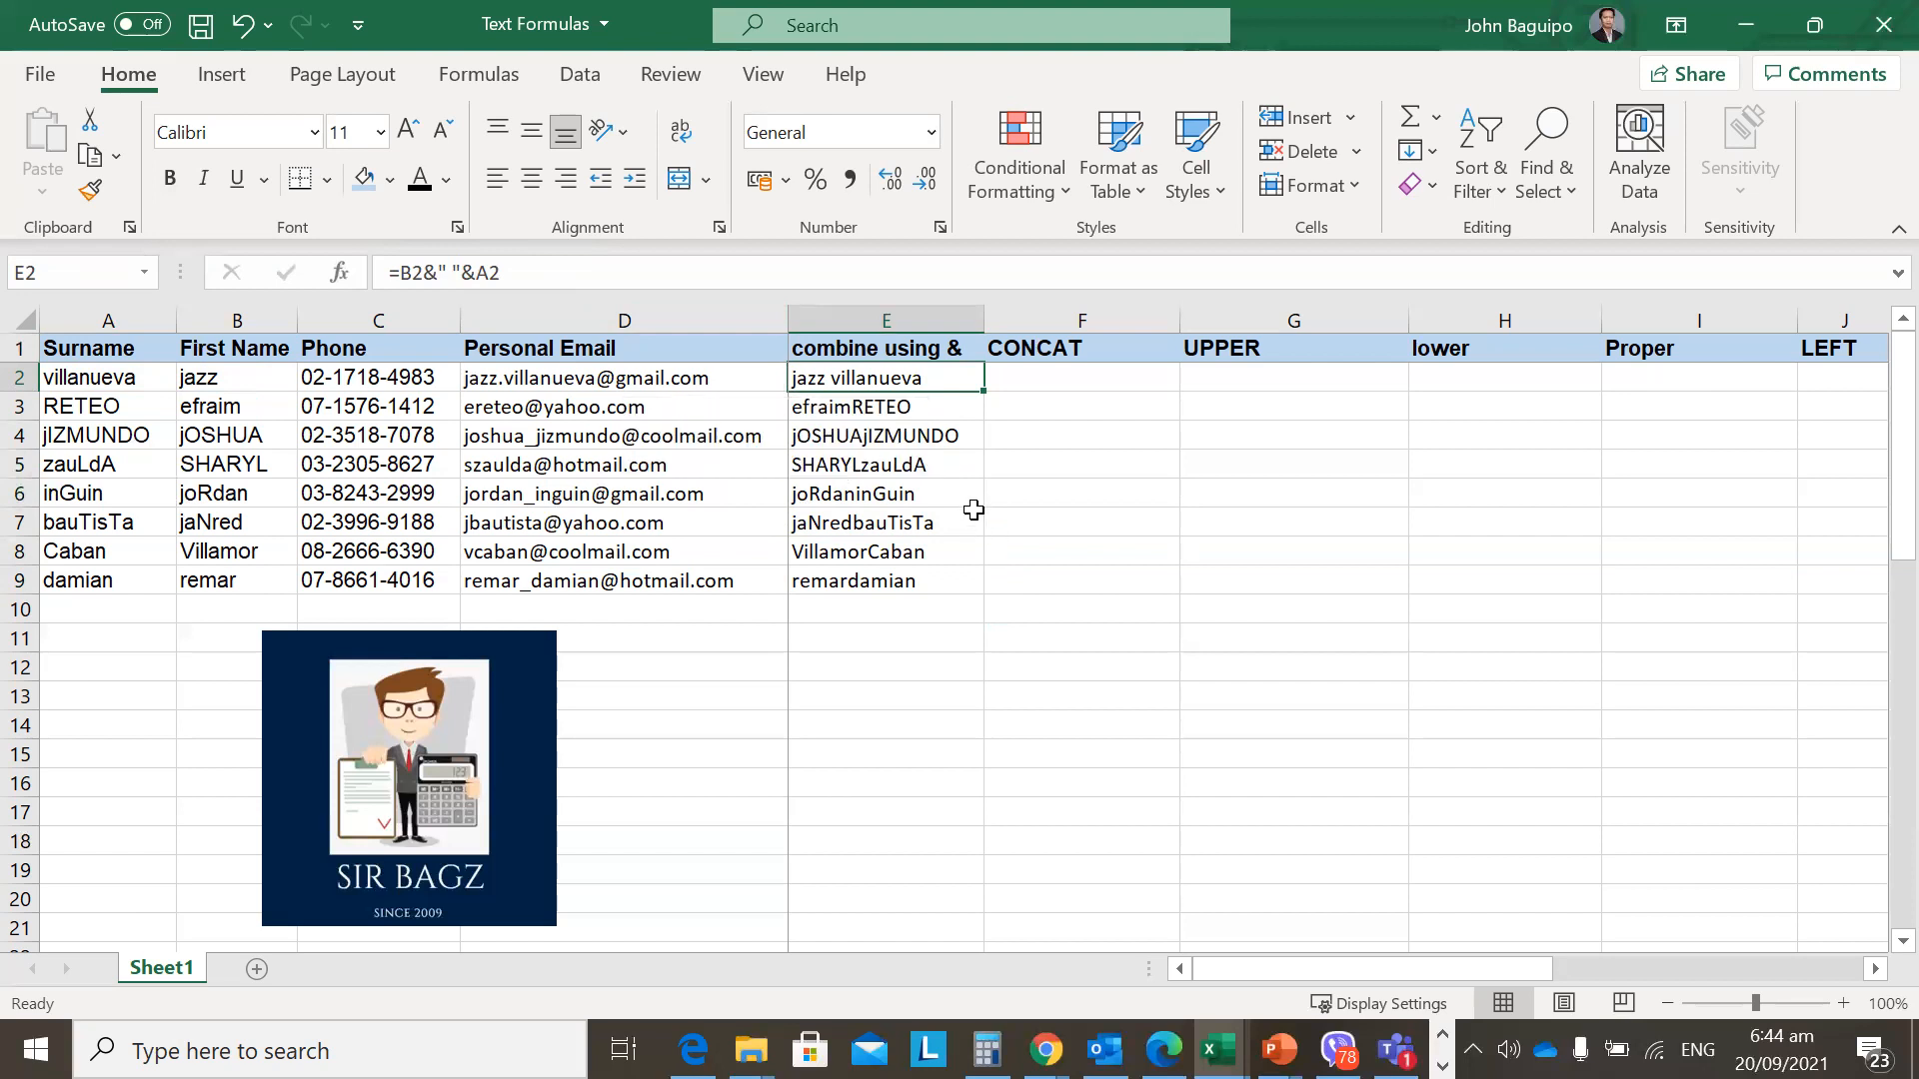
# Put the note 'CTRL + C' in cell E11.
pyautogui.rightClick(868, 383)
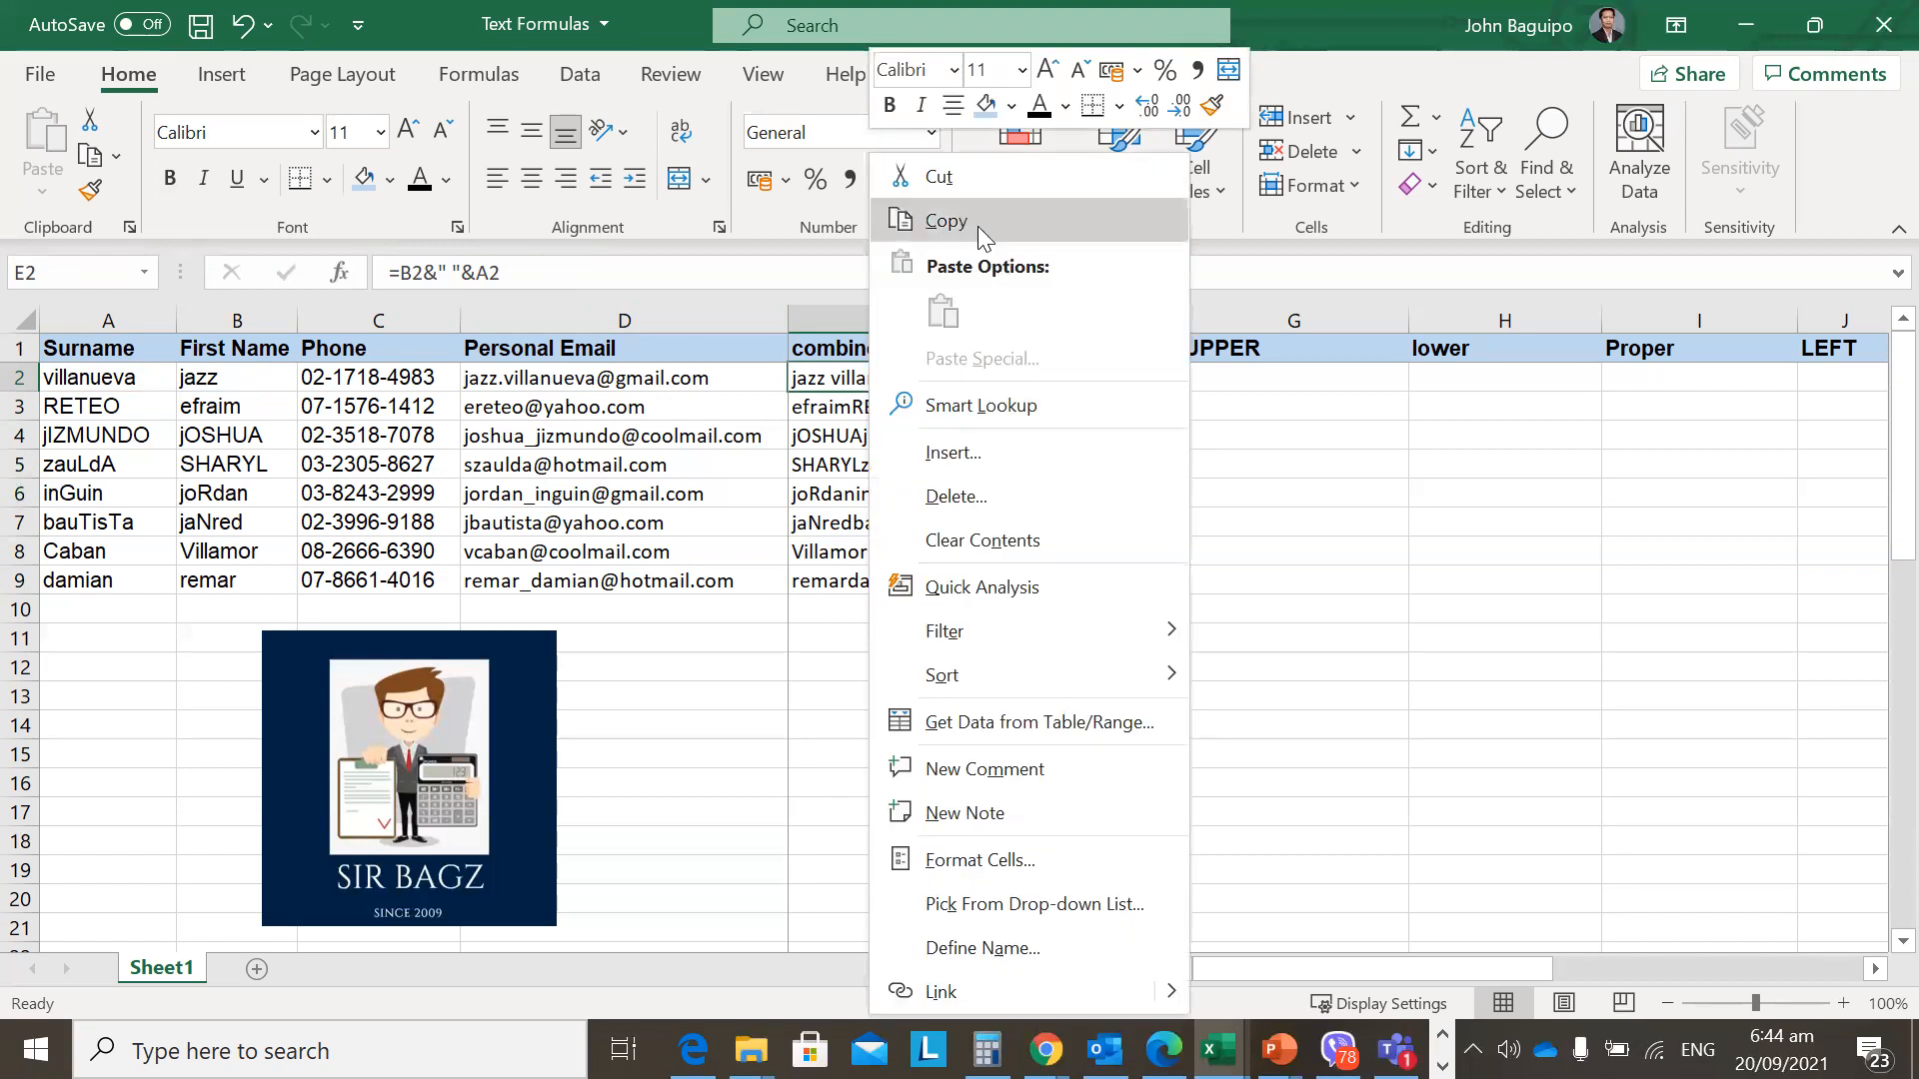
pyautogui.click(978, 221)
pyautogui.click(839, 644)
pyautogui.hotkey('ctrl', 'v')
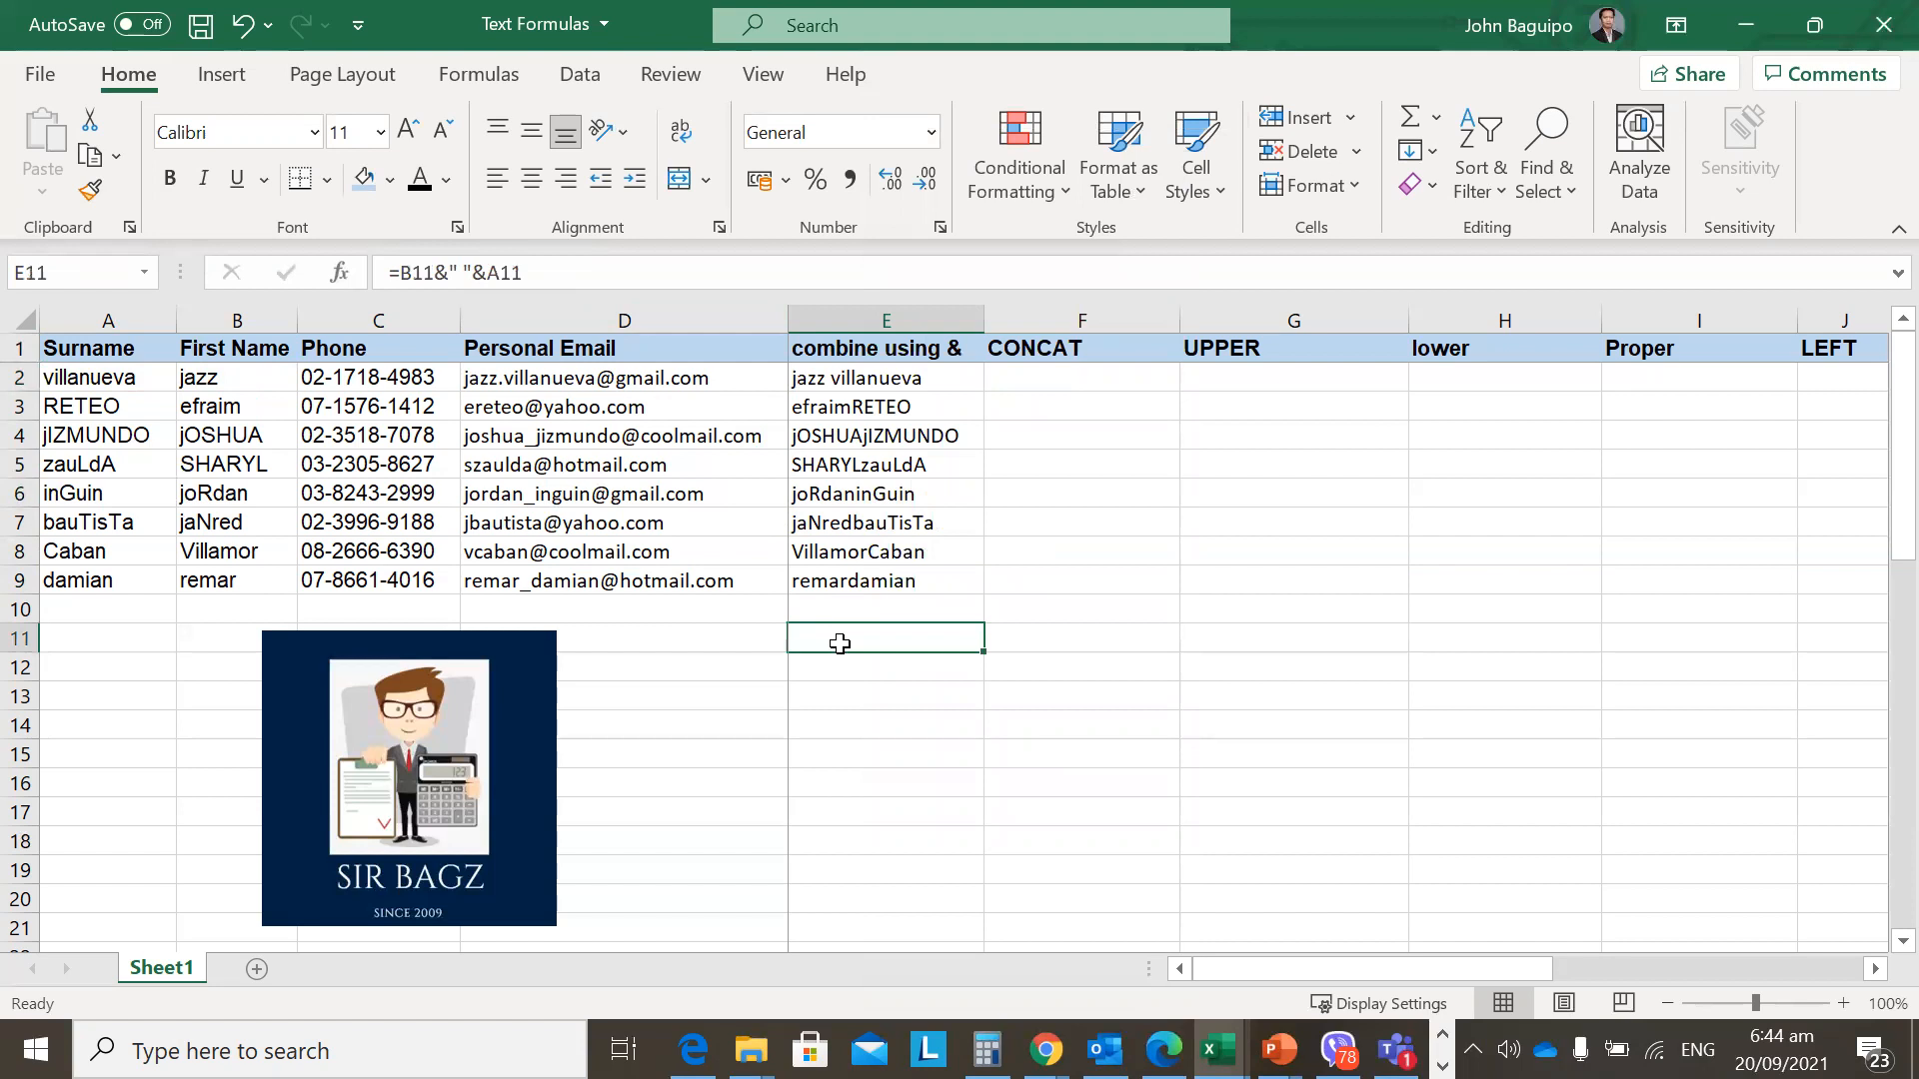
pyautogui.write("'CTRL")
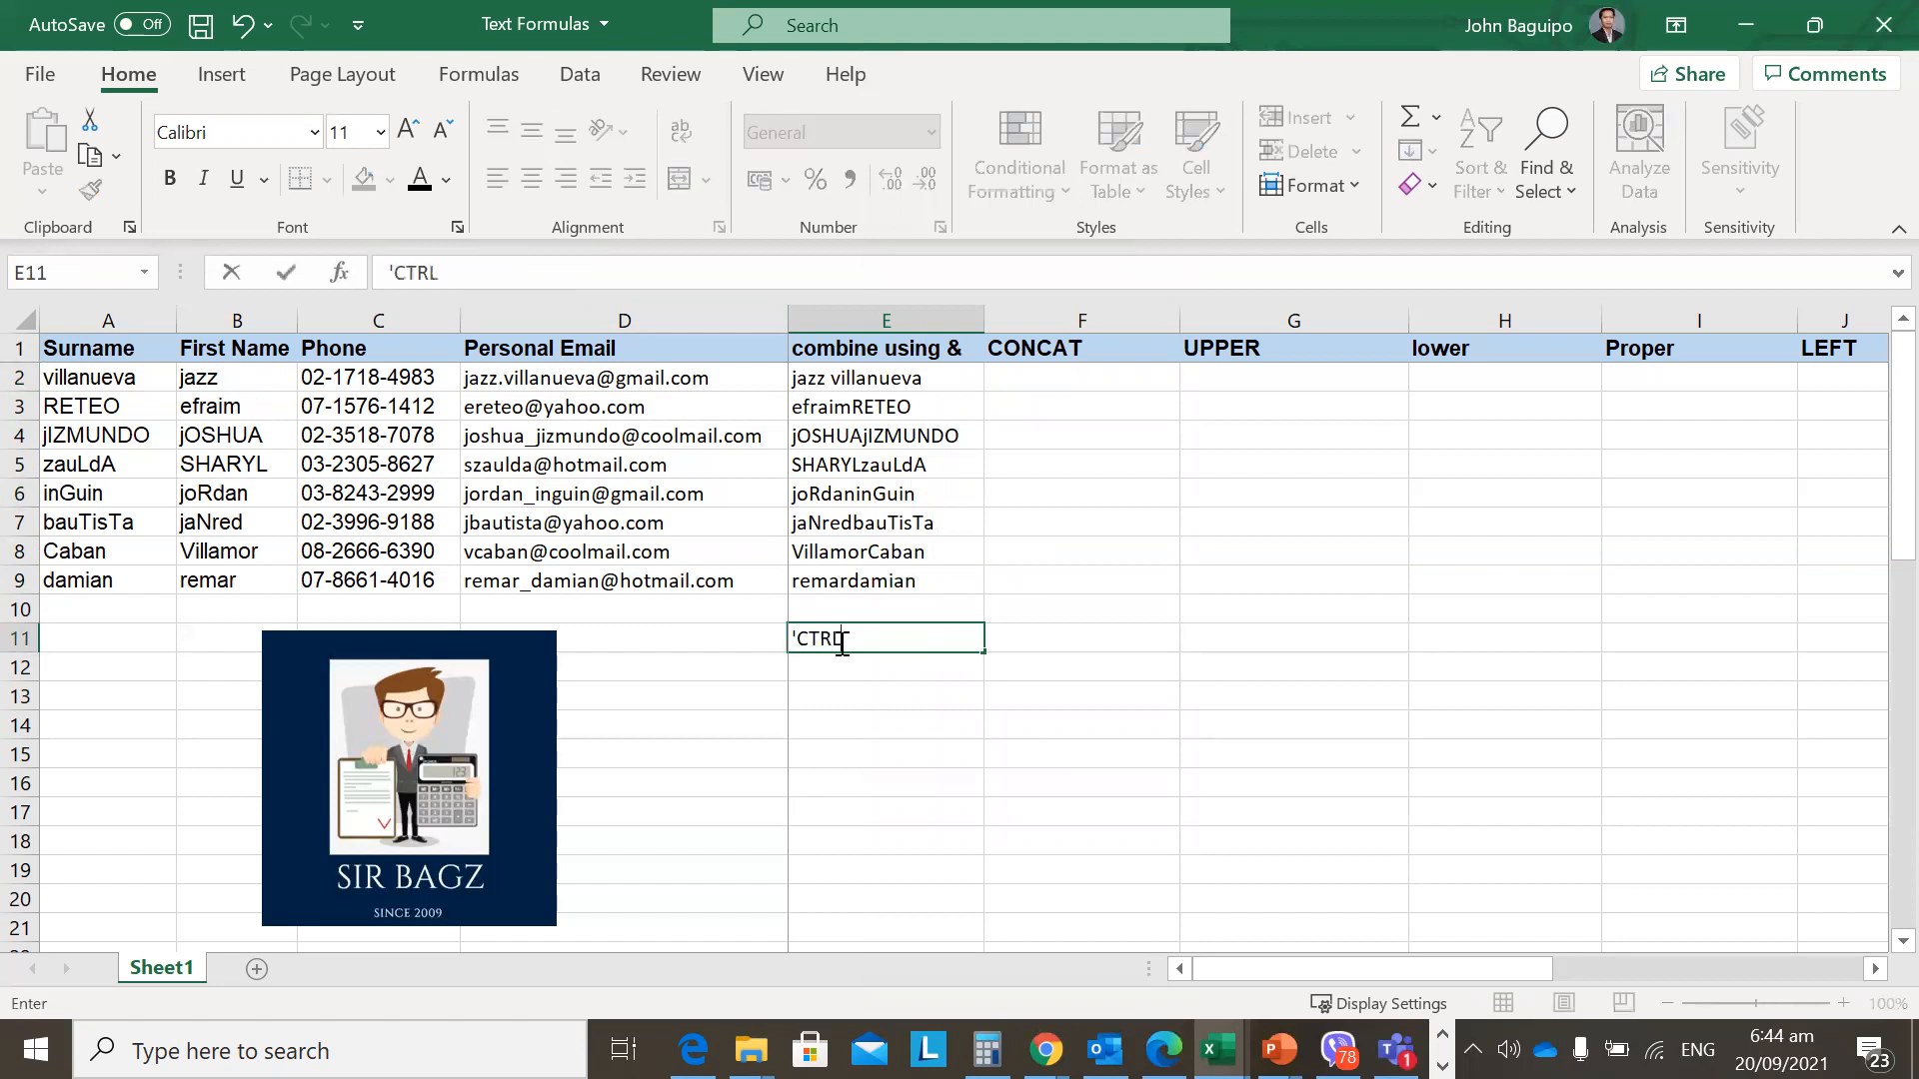
pyautogui.write(' + C')
pyautogui.press('Return')
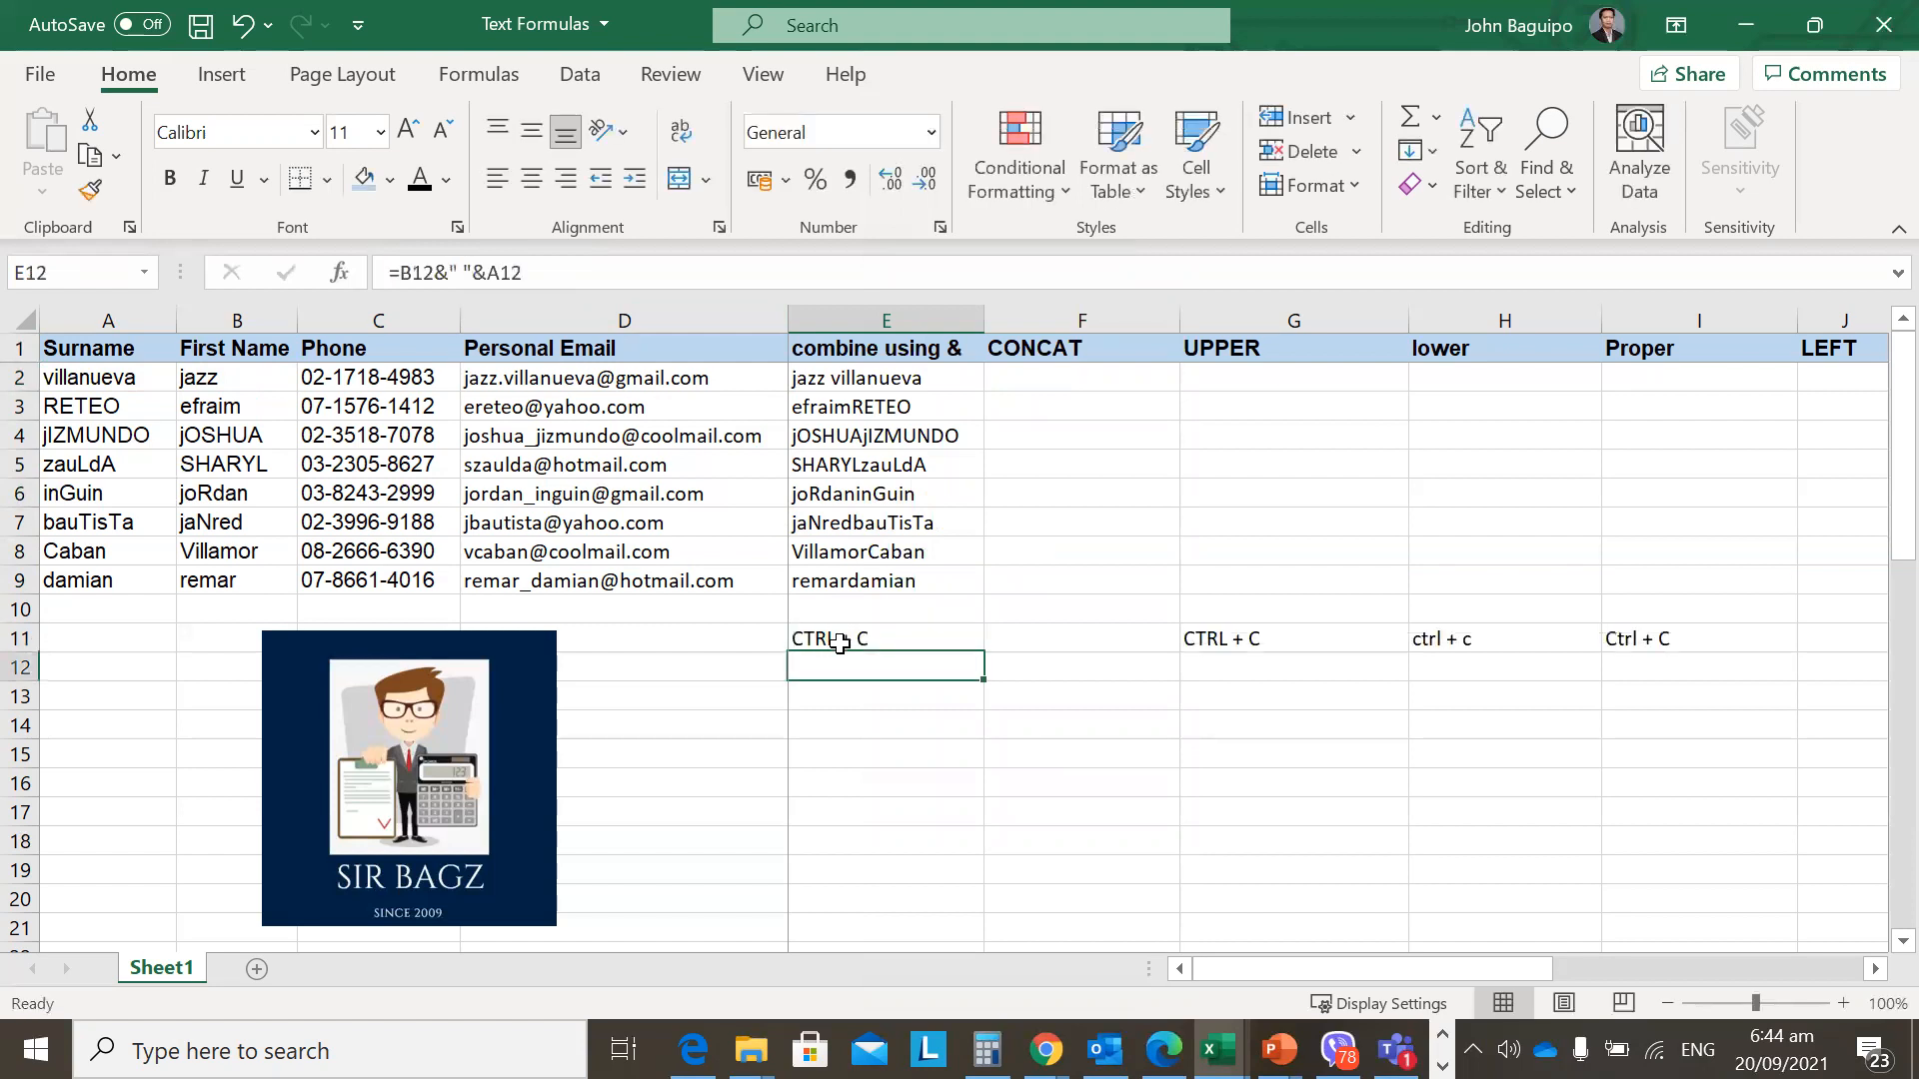
pyautogui.press('Up')
pyautogui.press('Right')
# Select a block of cells from row 10 rightward, then return to E10.
pyautogui.hotkey('shift', 'Right')
pyautogui.hotkey('shift', 'Right')
pyautogui.hotkey('shift', 'Right')
pyautogui.hotkey('shift', 'Right')
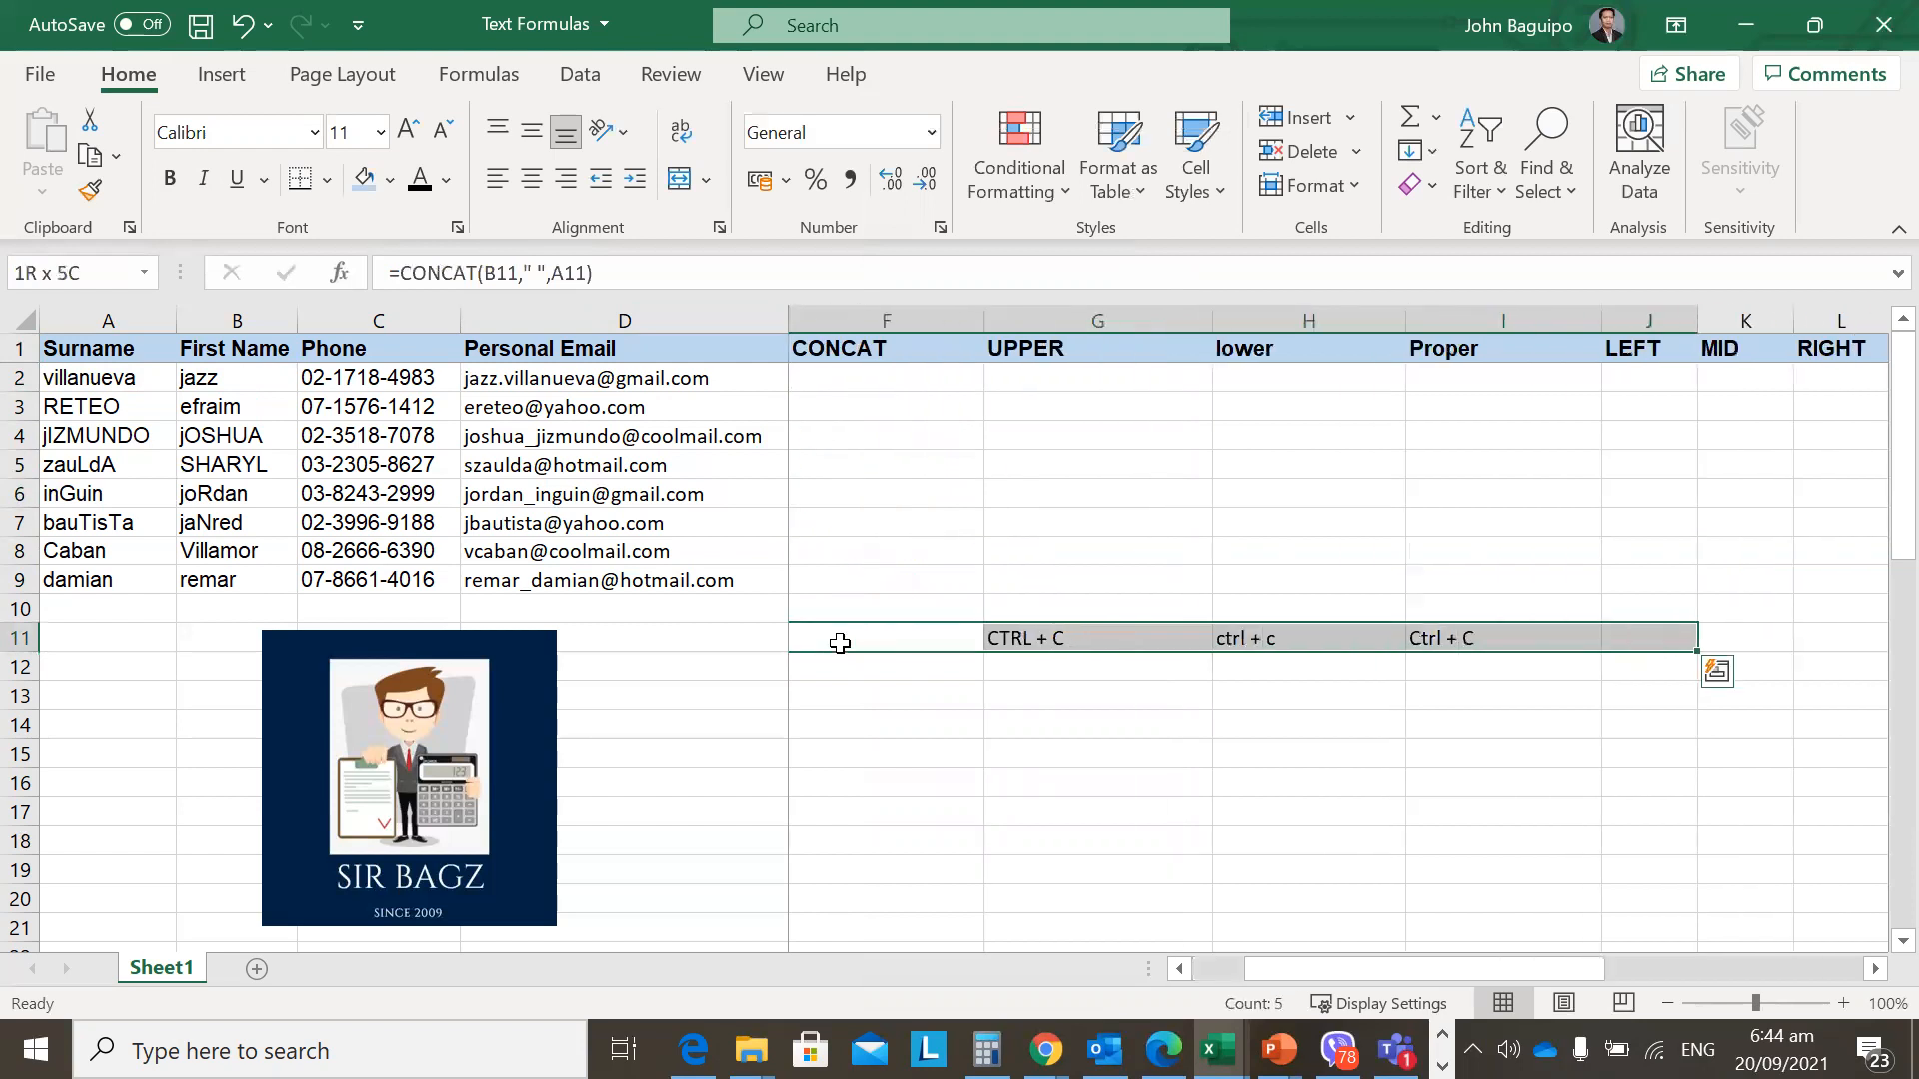
pyautogui.press('Left')
pyautogui.press('Up')
pyautogui.press('Right')
pyautogui.hotkey('ctrl', 'shift', 'Right')
pyautogui.hotkey('shift', 'Down')
pyautogui.hotkey('shift', 'Down')
pyautogui.hotkey('shift', 'Down')
pyautogui.hotkey('shift', 'Down')
pyautogui.hotkey('shift', 'Down')
pyautogui.hotkey('shift', 'Down')
pyautogui.hotkey('shift', 'Down')
pyautogui.hotkey('shift', 'Down')
pyautogui.hotkey('shift', 'Down')
pyautogui.hotkey('shift', 'Down')
pyautogui.hotkey('shift', 'Down')
pyautogui.hotkey('shift', 'Down')
pyautogui.hotkey('shift', 'Down')
pyautogui.hotkey('shift', 'Down')
pyautogui.hotkey('shift', 'Down')
pyautogui.hotkey('shift', 'Down')
pyautogui.hotkey('shift', 'Down')
pyautogui.hotkey('shift', 'Down')
pyautogui.hotkey('shift', 'Down')
pyautogui.hotkey('shift', 'Down')
pyautogui.hotkey('shift', 'Right')
pyautogui.hotkey('shift', 'Right')
pyautogui.hotkey('shift', 'Right')
pyautogui.hotkey('shift', 'Right')
pyautogui.hotkey('shift', 'Right')
pyautogui.hotkey('shift', 'Right')
pyautogui.hotkey('shift', 'Right')
pyautogui.hotkey('shift', 'Right')
pyautogui.hotkey('shift', 'Right')
pyautogui.hotkey('shift', 'Right')
pyautogui.hotkey('shift', 'Right')
pyautogui.hotkey('shift', 'Right')
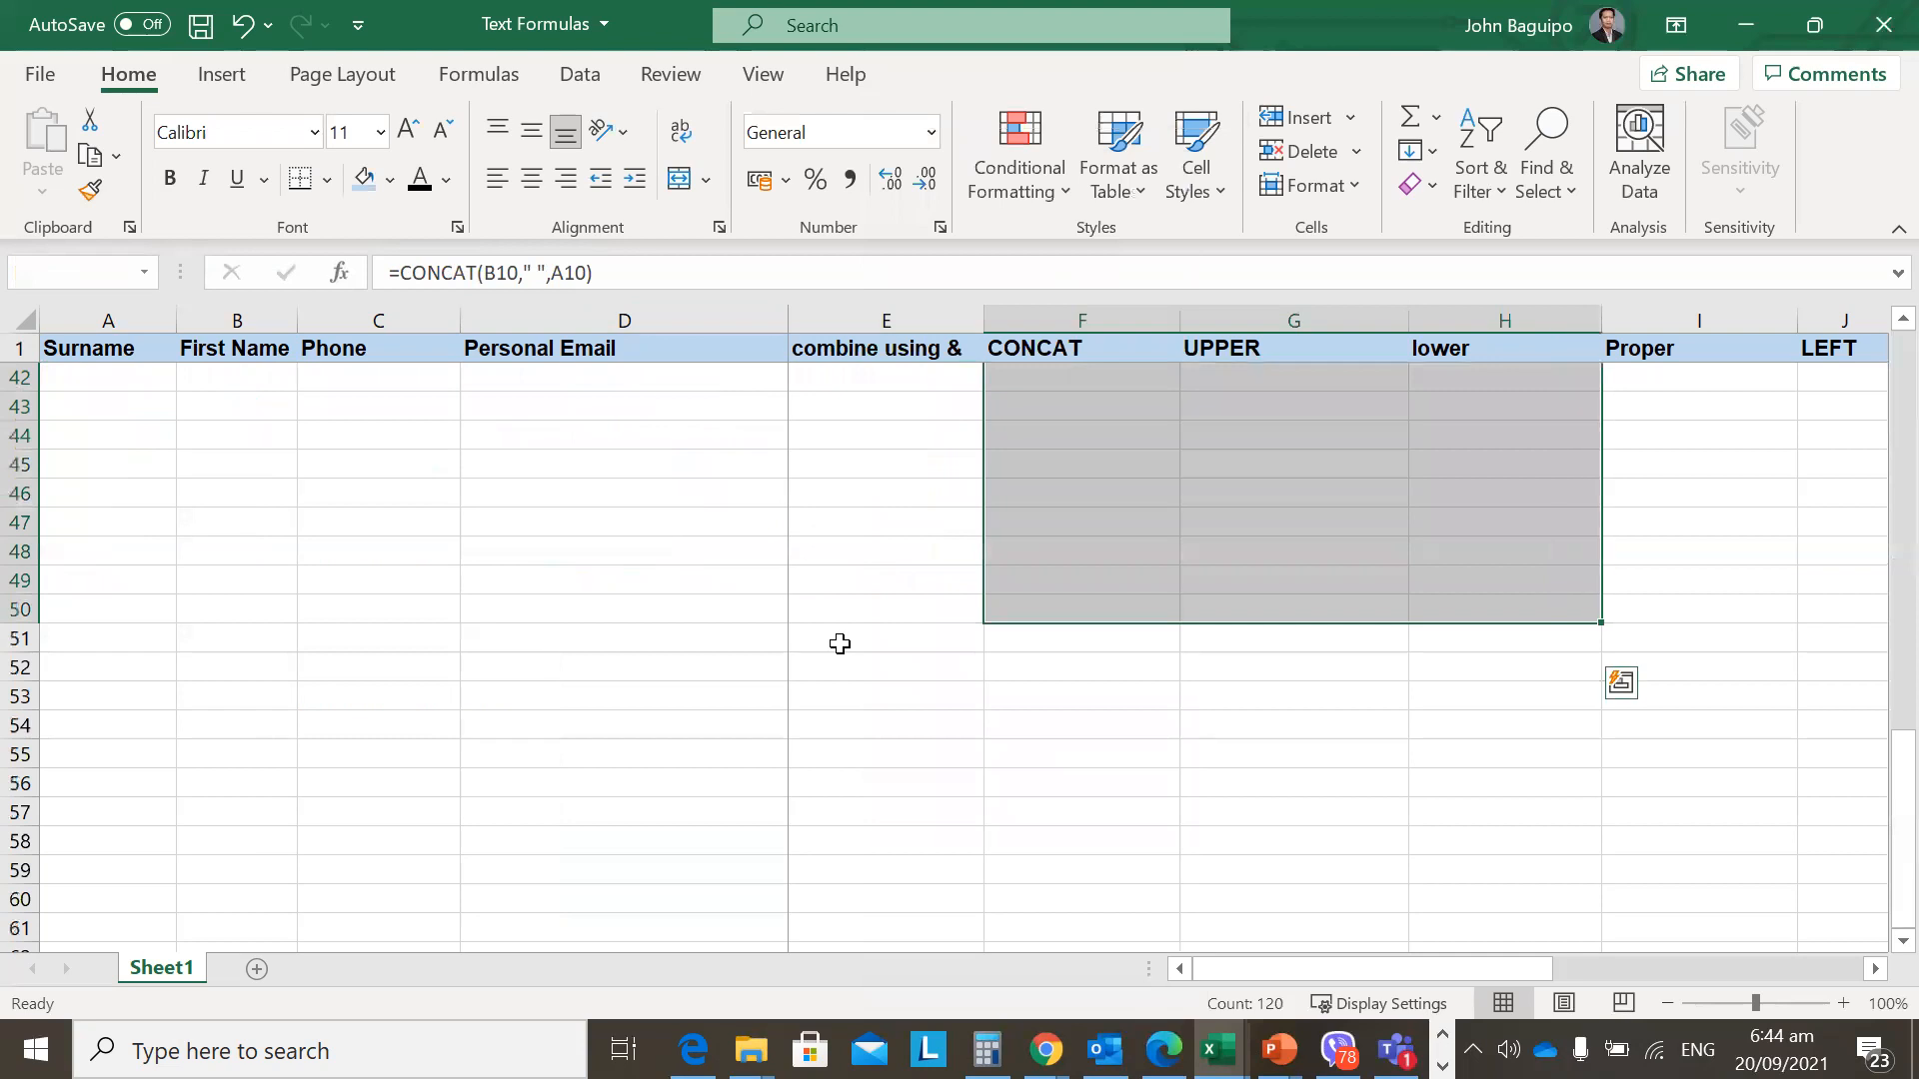
pyautogui.hotkey('shift', 'Right')
pyautogui.press('Left')
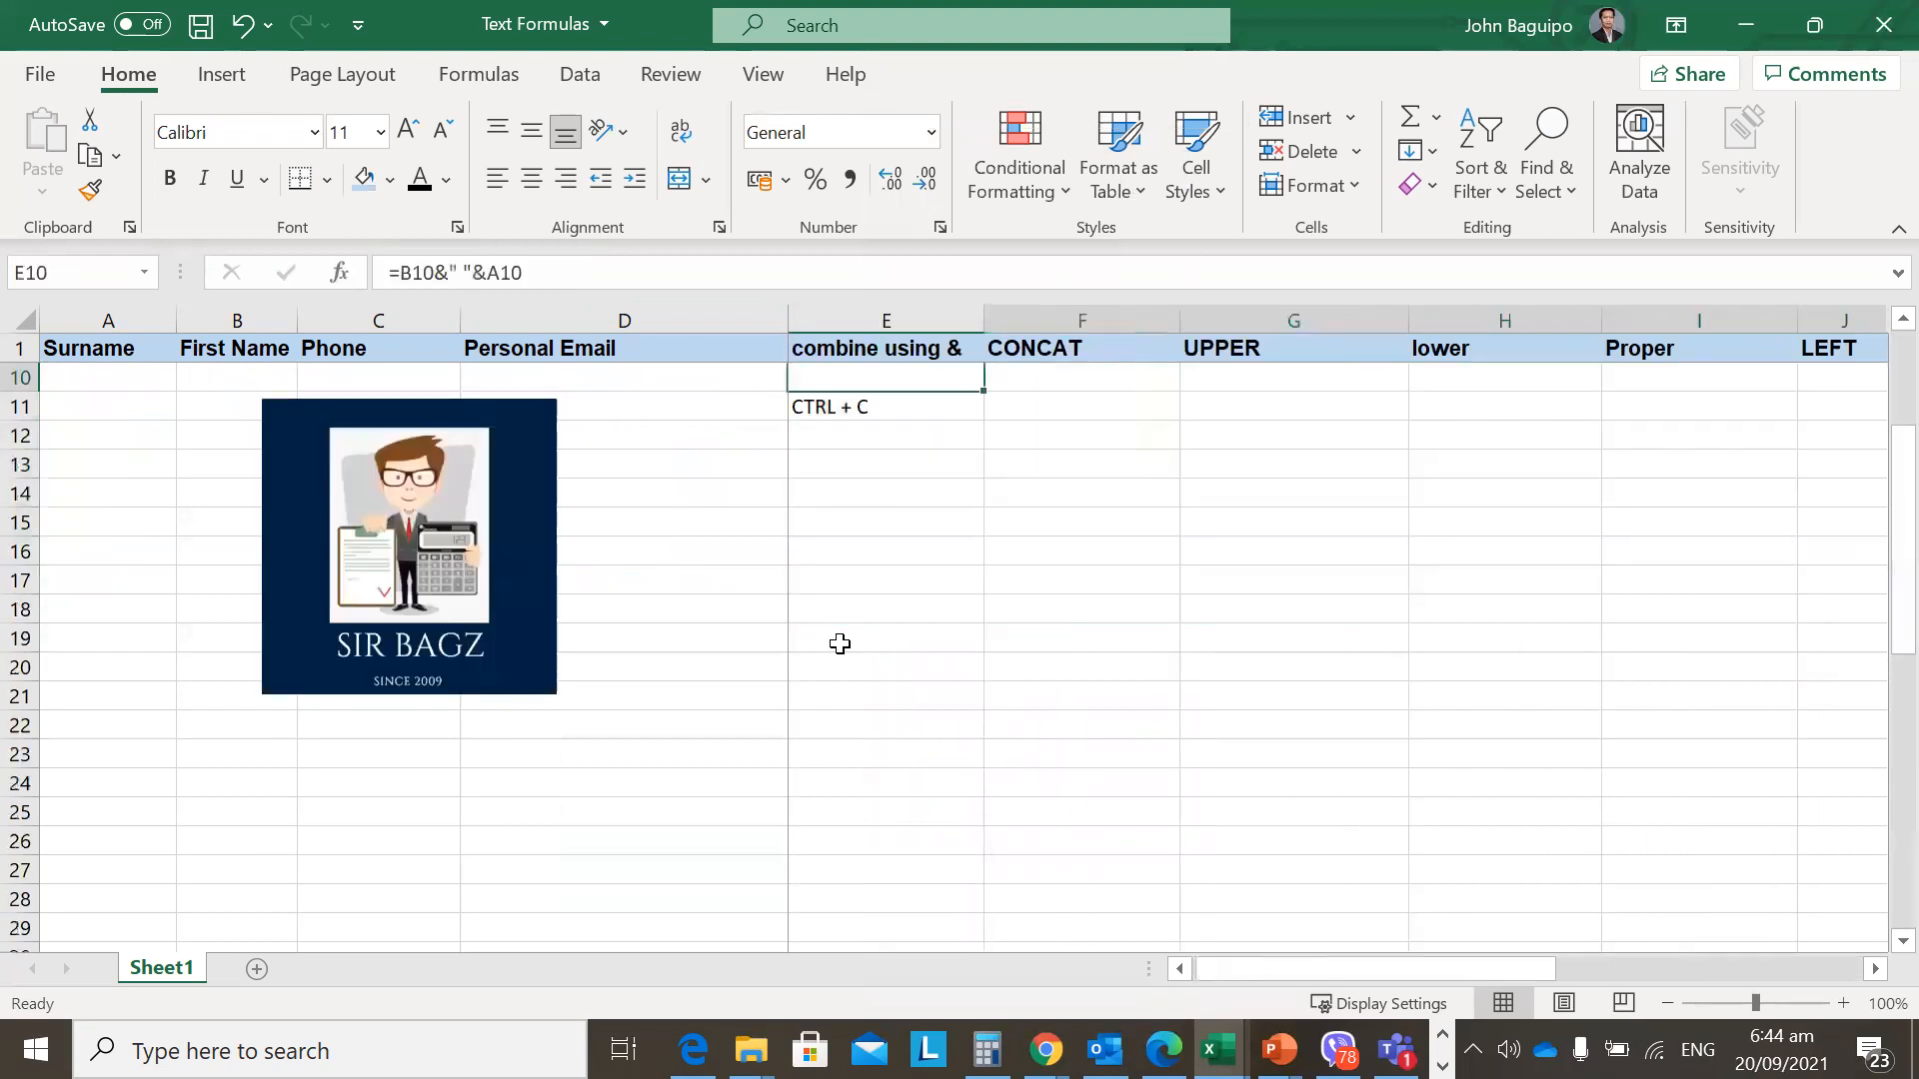
# Add the notes 'copy' in F11, 'CTRL + V' in E12 and 'paste' in F12.
pyautogui.press('Down')
pyautogui.press('Tab')
pyautogui.write('copy')
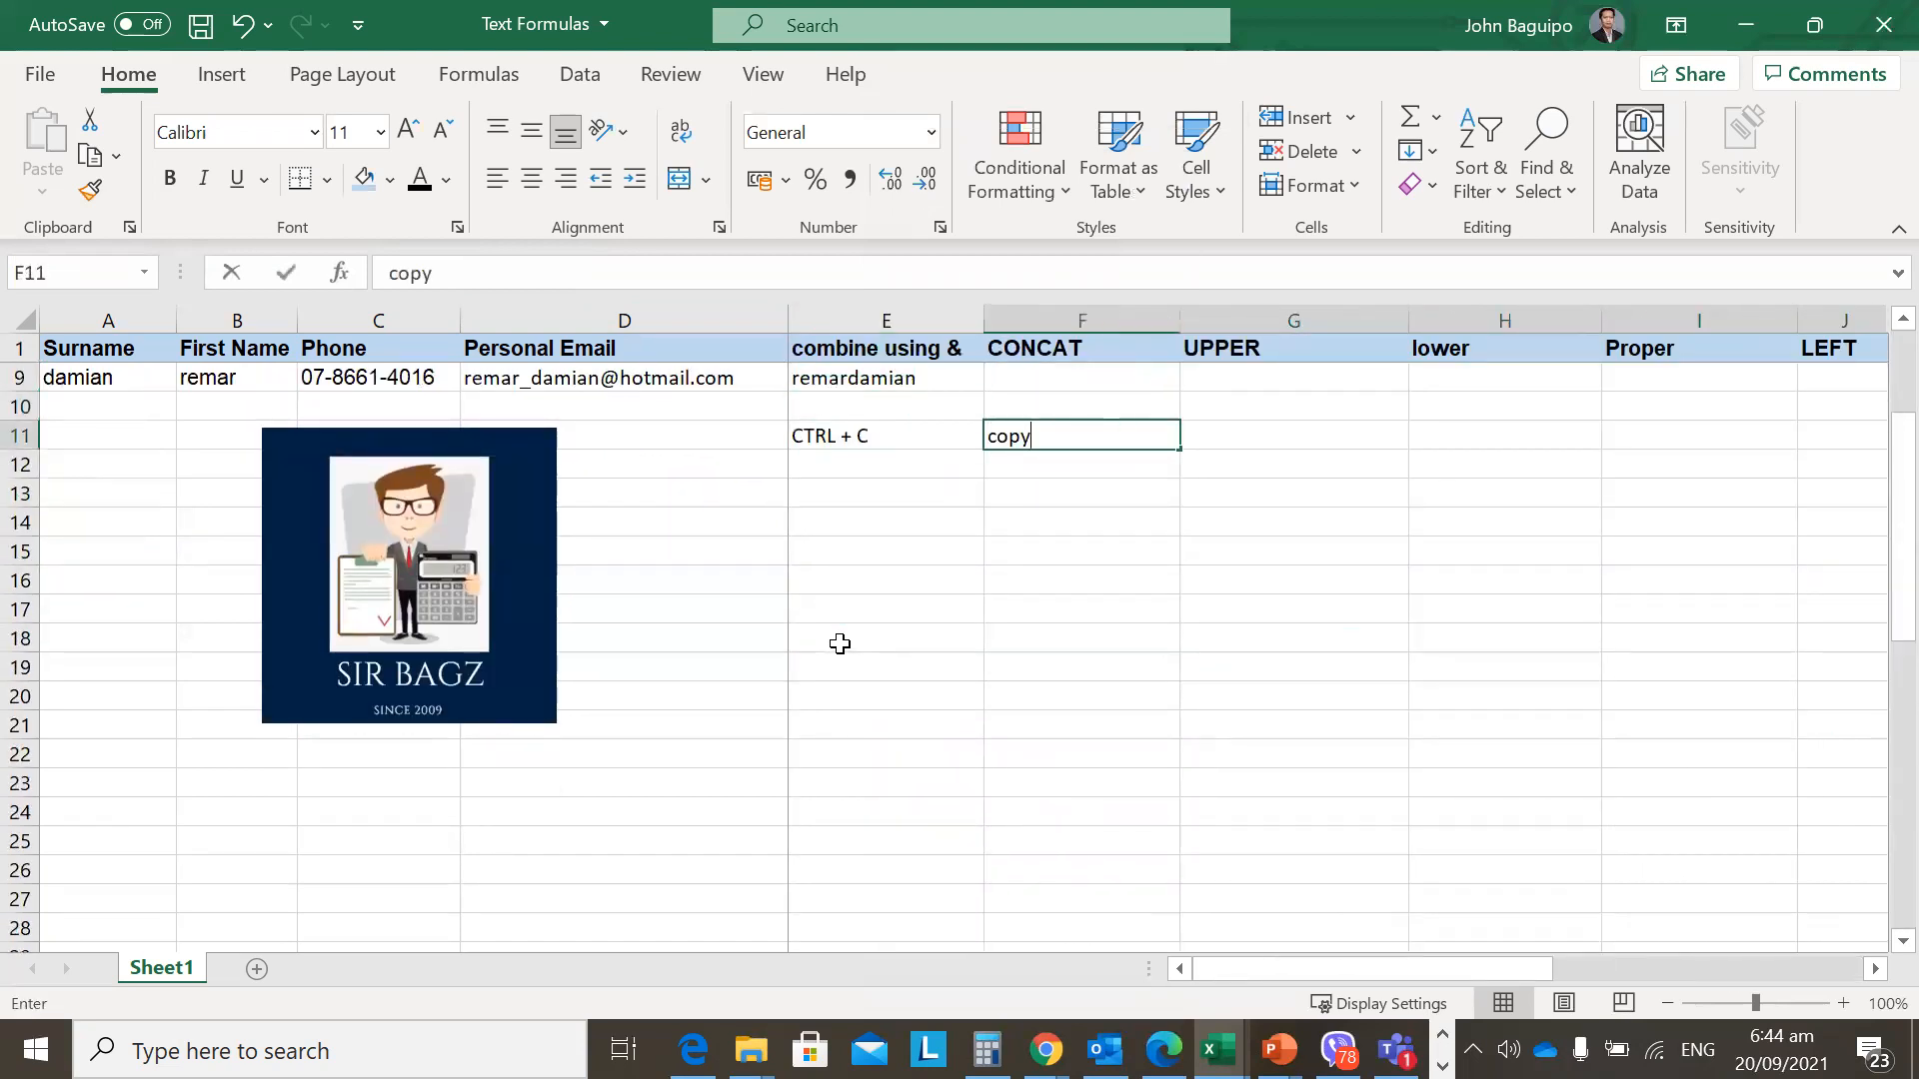
pyautogui.press('Return')
pyautogui.write('CTRL + ')
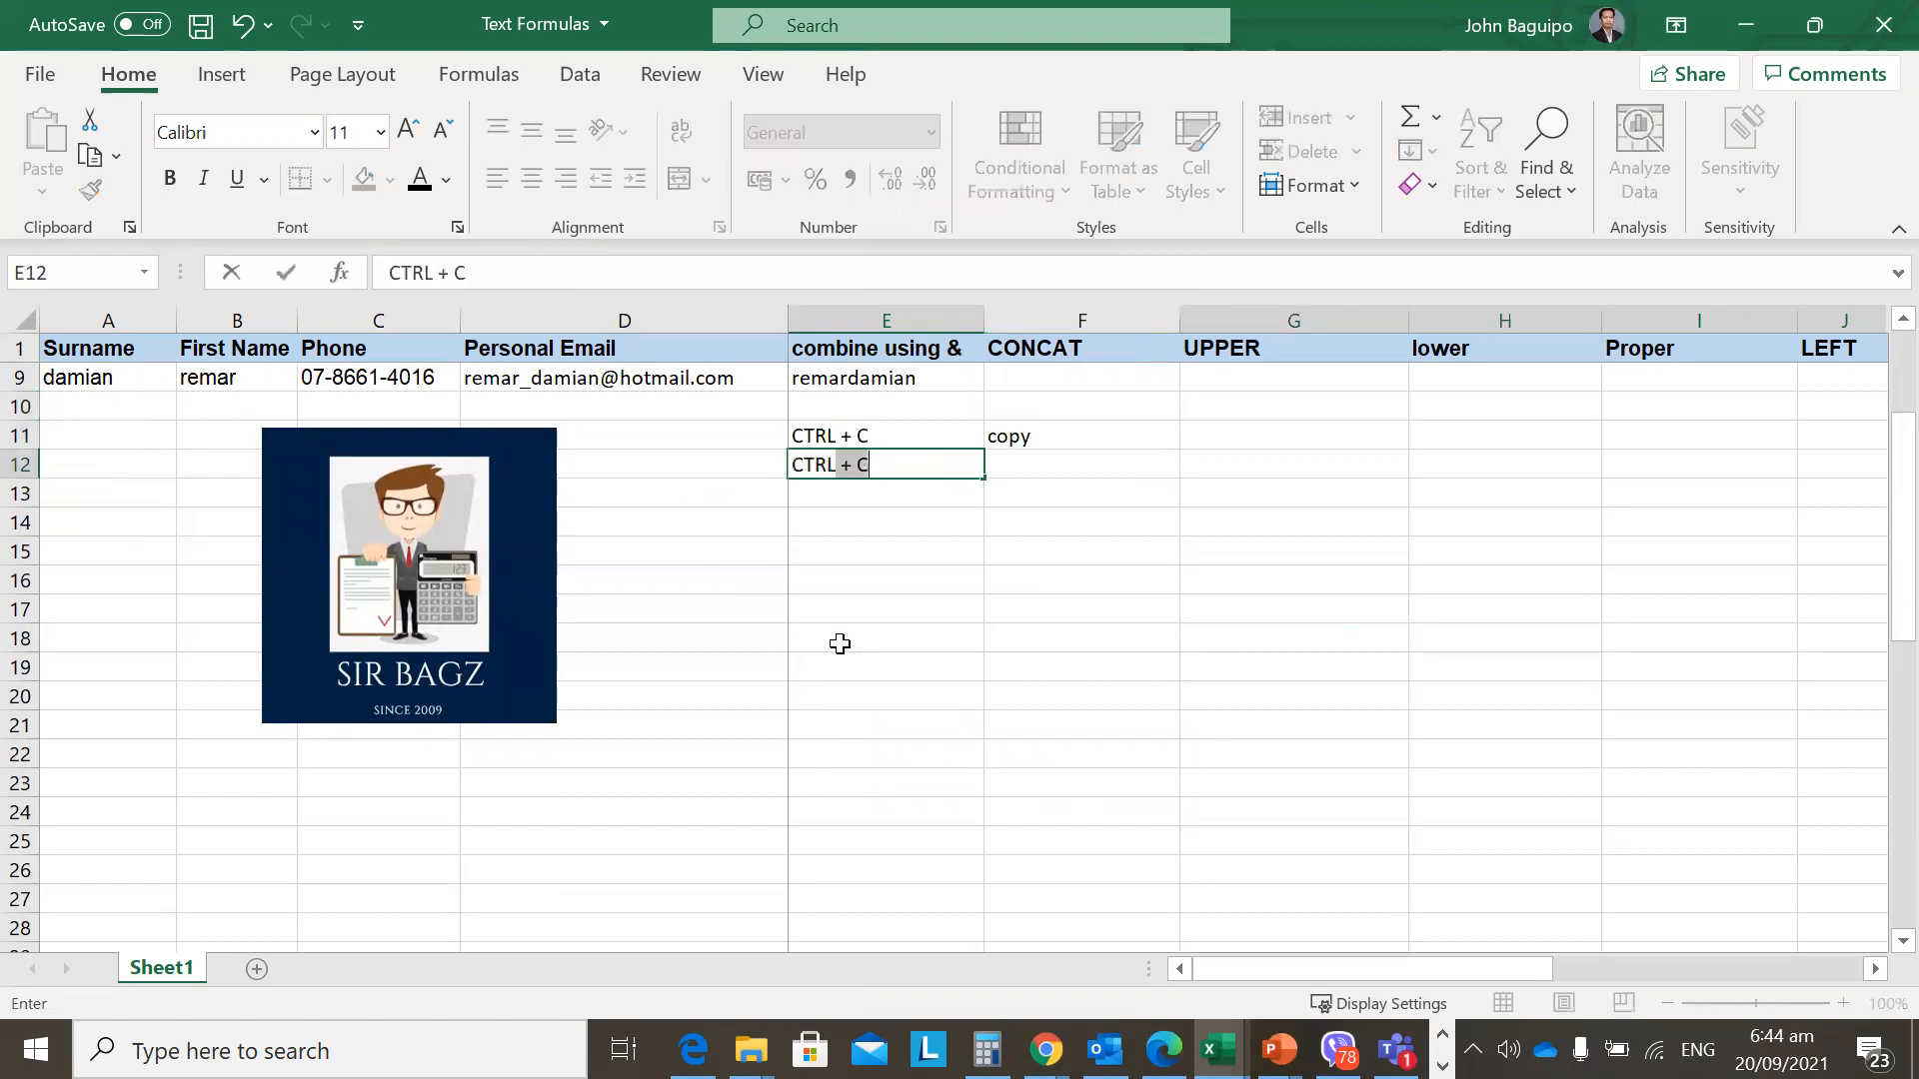
pyautogui.write('V')
pyautogui.press('Tab')
pyautogui.write('paste')
pyautogui.press('Return')
# Copy E2's spaced full-name formula and paste it into E3:E9.
pyautogui.press('Up')
pyautogui.press('pageup')
pyautogui.press('Up')
pyautogui.press('Left')
pyautogui.press('Up')
pyautogui.press('Up')
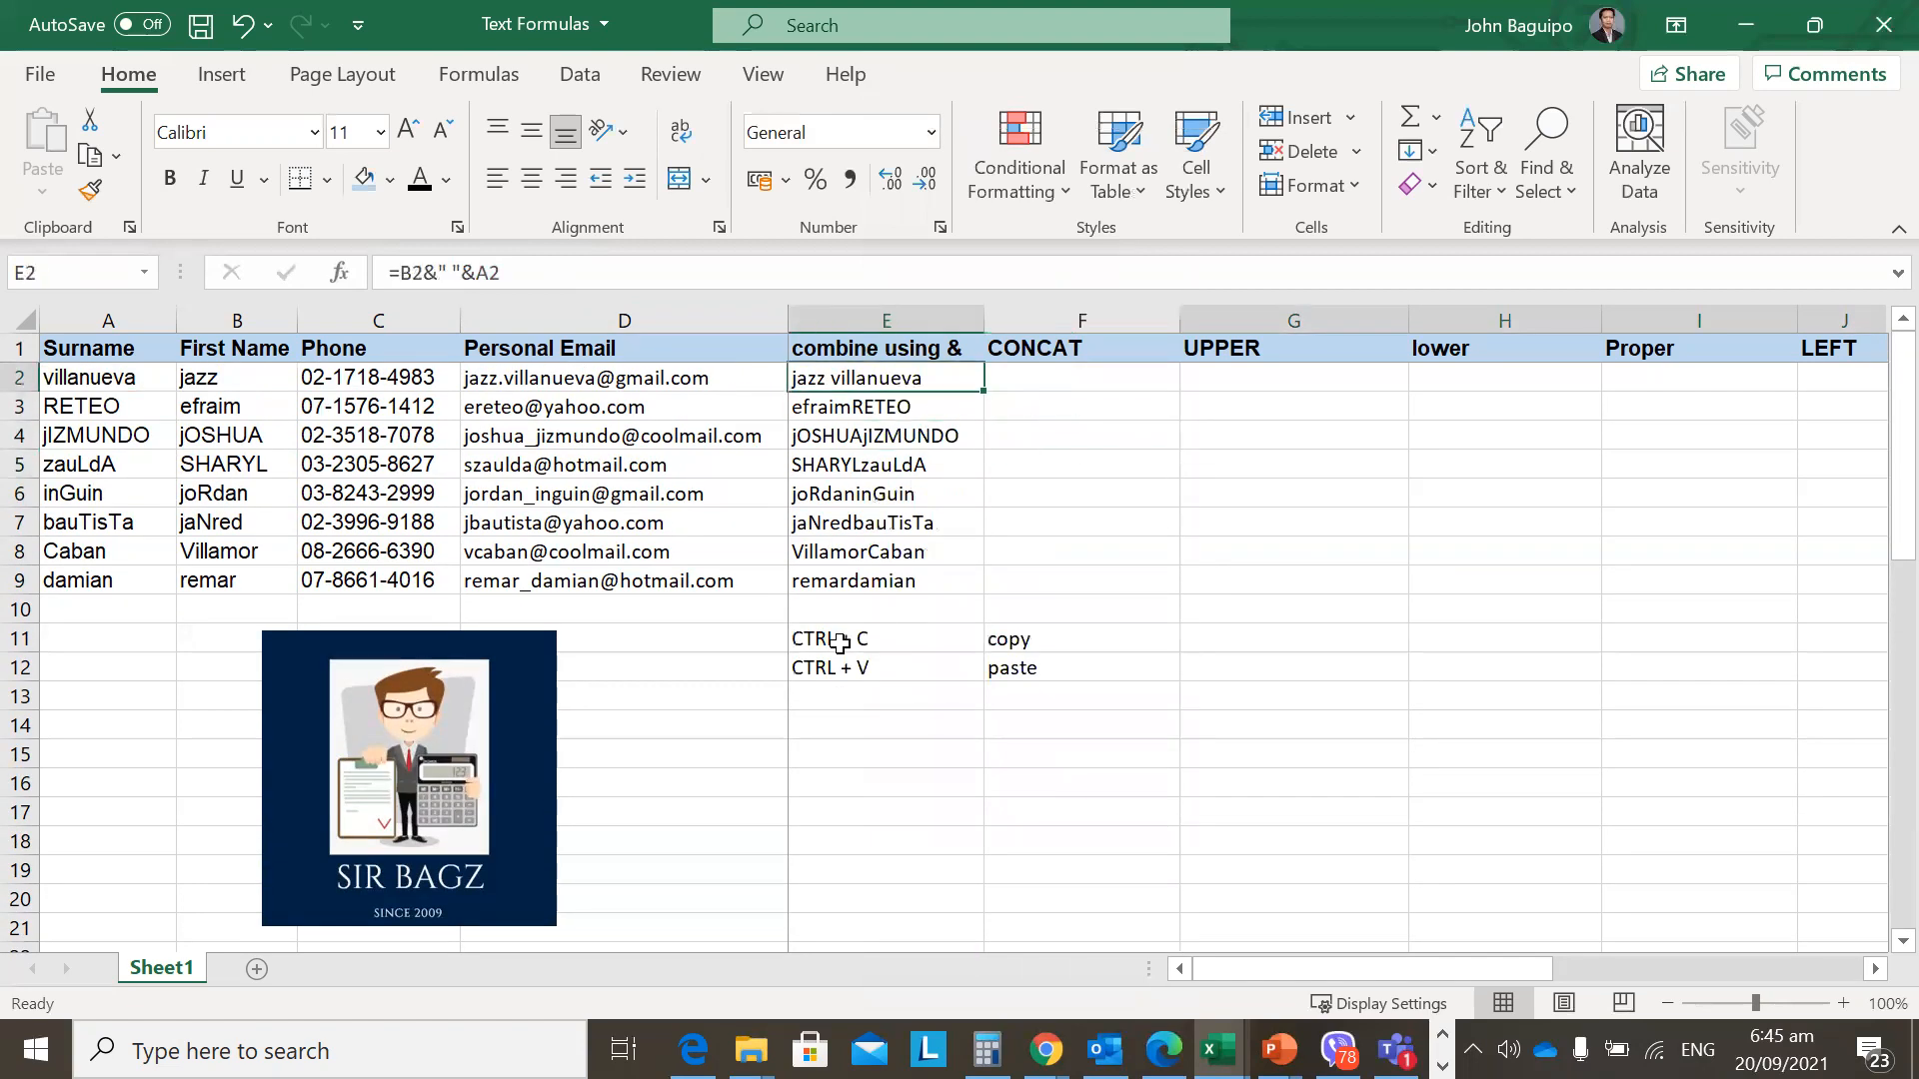
pyautogui.hotkey('ctrl', 'c')
pyautogui.press('Down')
pyautogui.hotkey('shift', 'Down')
pyautogui.hotkey('shift', 'Down')
pyautogui.hotkey('shift', 'Down')
pyautogui.hotkey('shift', 'Down')
pyautogui.hotkey('shift', 'Down')
pyautogui.hotkey('shift', 'Down')
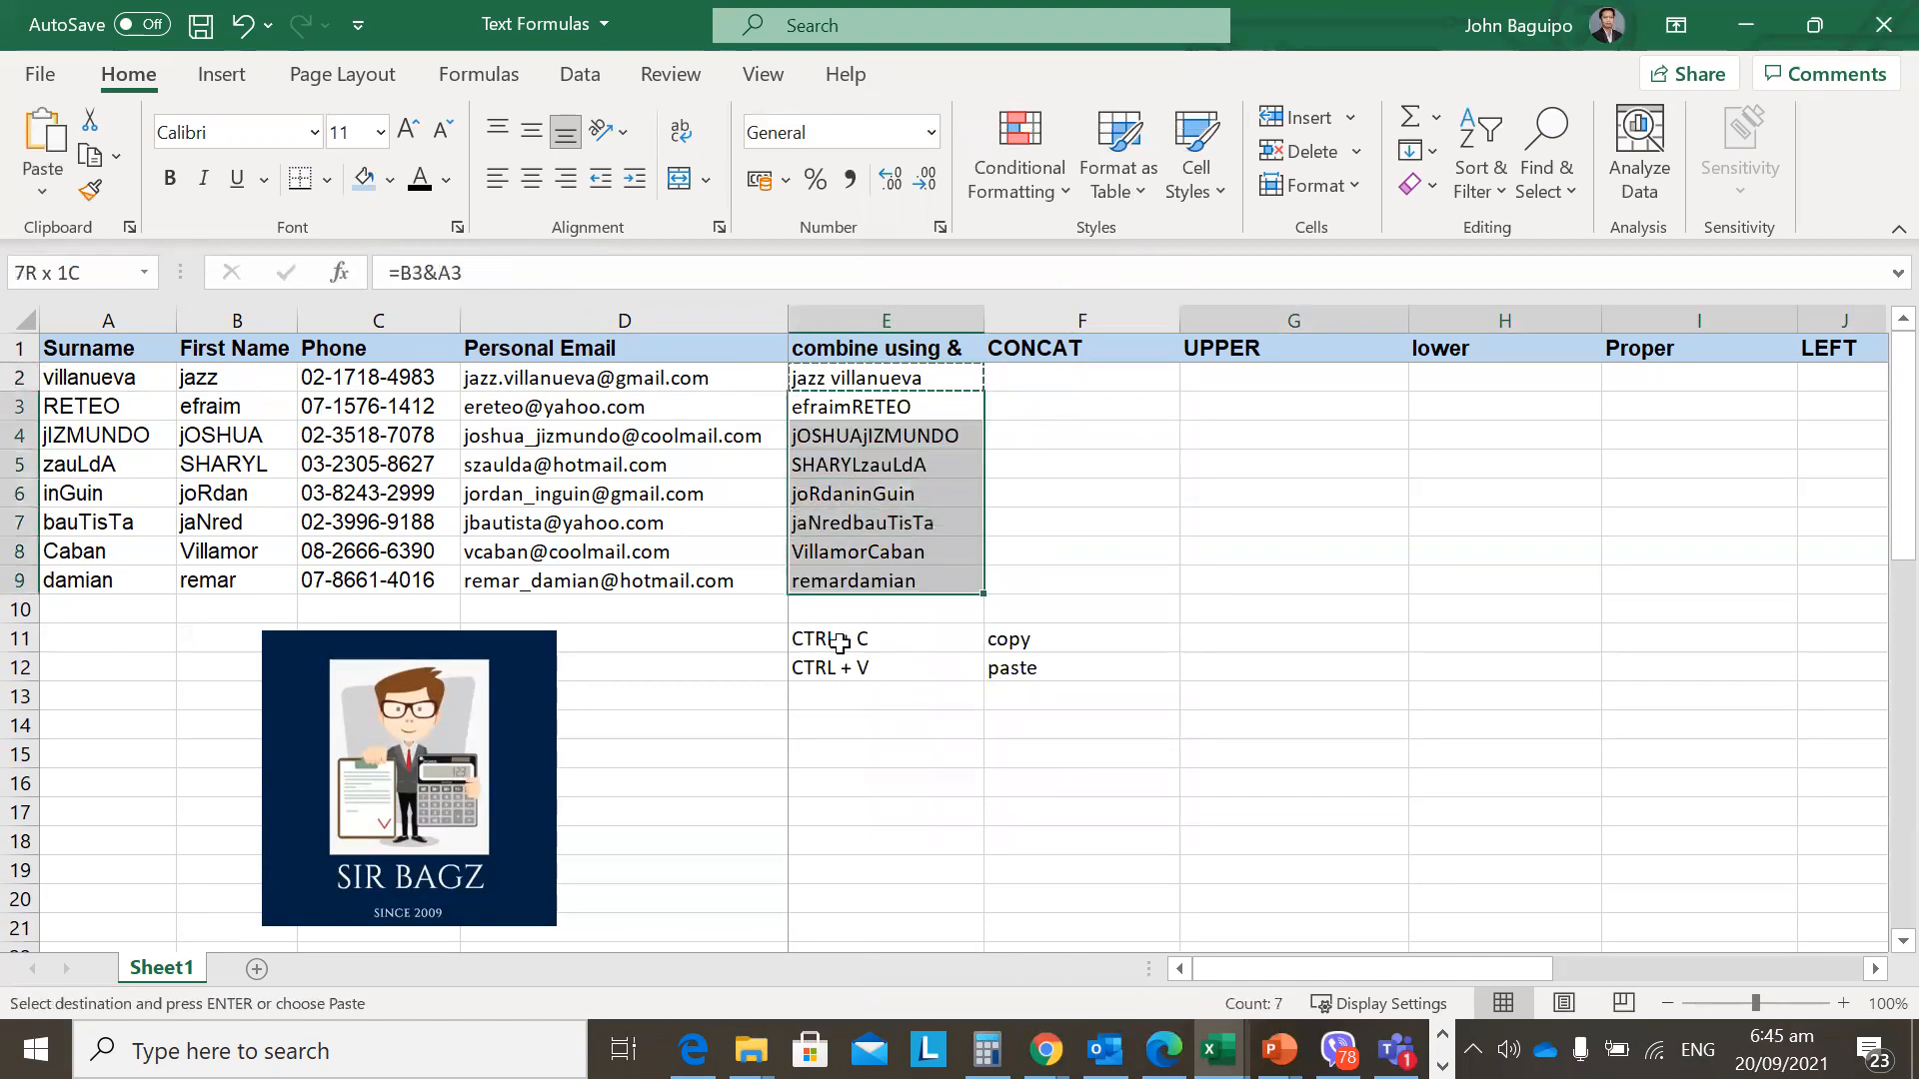
pyautogui.hotkey('ctrl', 'v')
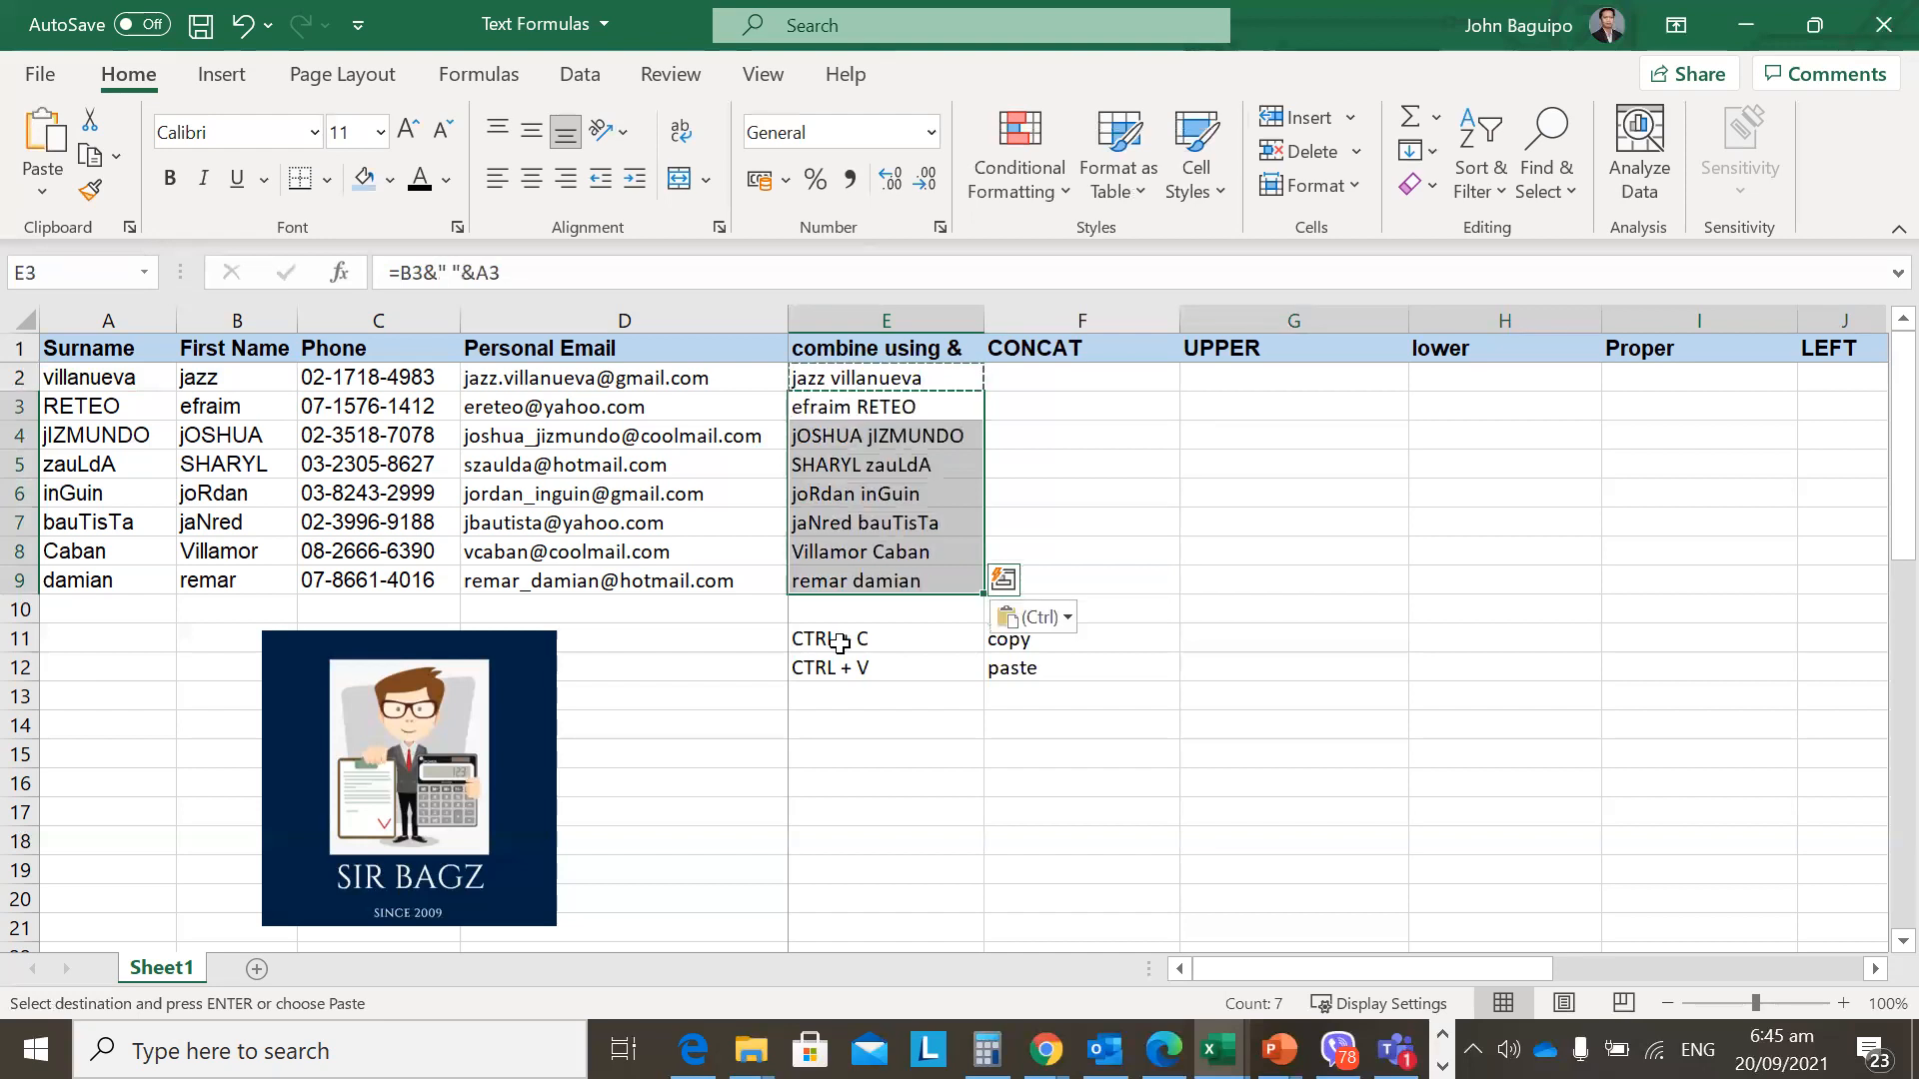
pyautogui.press('Escape')
# Check the pasted formulas in column E, such as =B3&" "&A3.
pyautogui.press('Down')
pyautogui.press('Down')
pyautogui.press('Down')
pyautogui.press('Down')
pyautogui.press('Down')
pyautogui.press('Right')
pyautogui.press('Up')
pyautogui.press('Left')
pyautogui.press('Up')
pyautogui.press('Up')
pyautogui.press('Up')
pyautogui.press('Up')
pyautogui.press('Up')
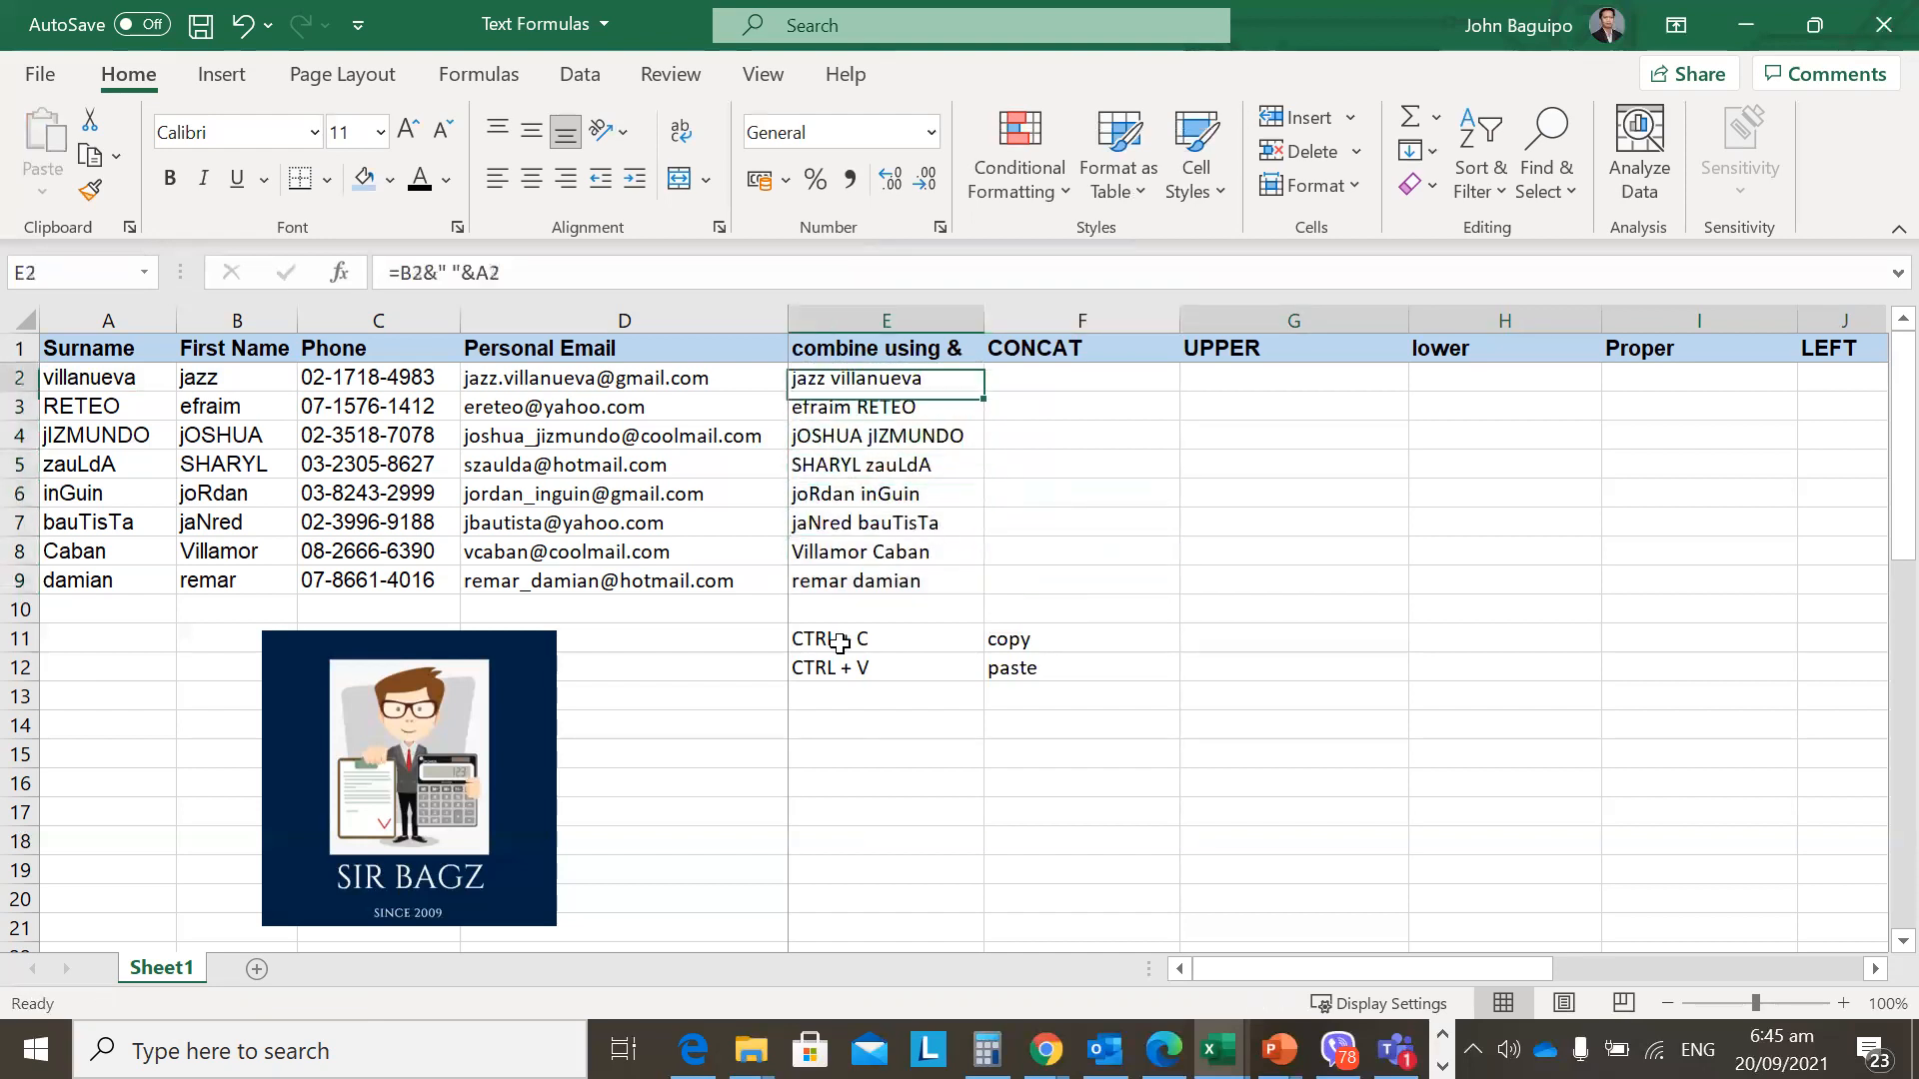
pyautogui.press('Down')
pyautogui.press('Up')
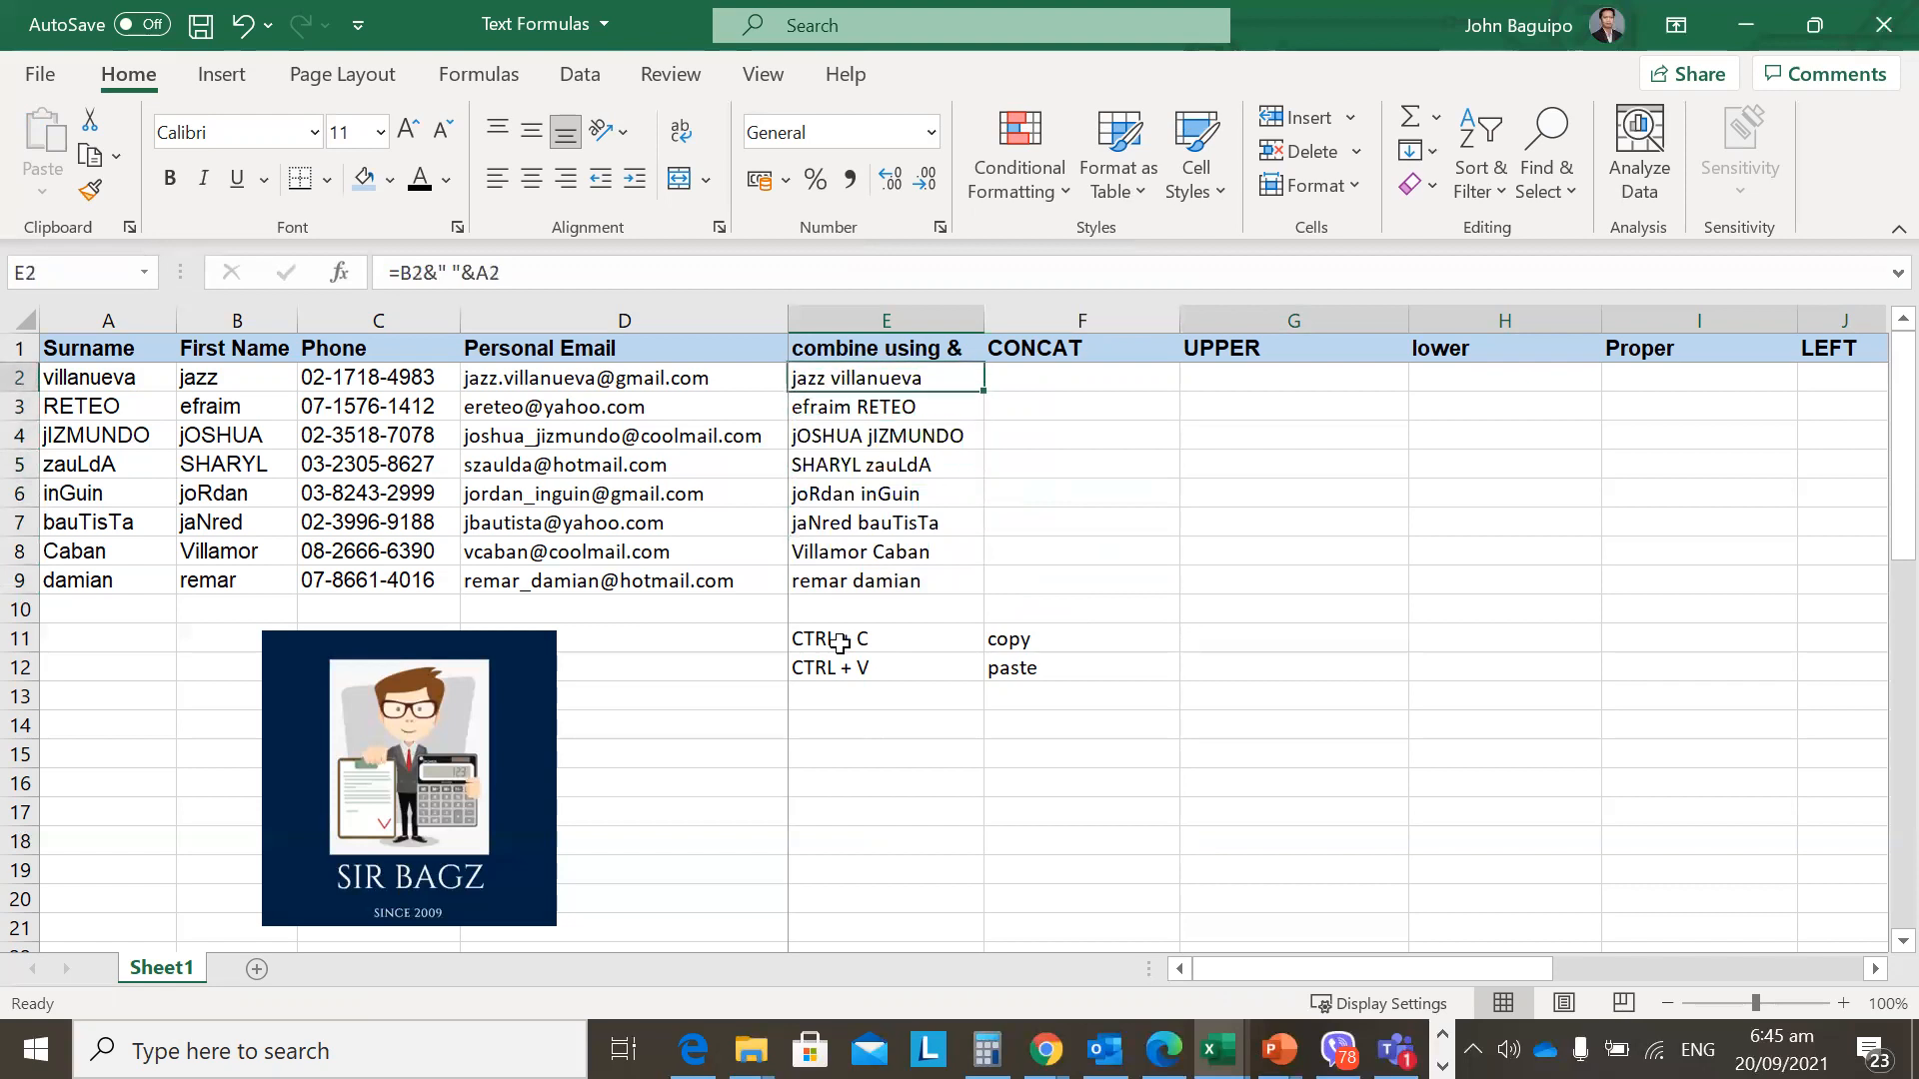
# Compare E2's ampersand formula with the empty CONCAT column and settle on F2.
pyautogui.press('Right')
pyautogui.press('Left')
pyautogui.press('Up')
pyautogui.press('Down')
pyautogui.press('Right')
pyautogui.press('Up')
pyautogui.press('Left')
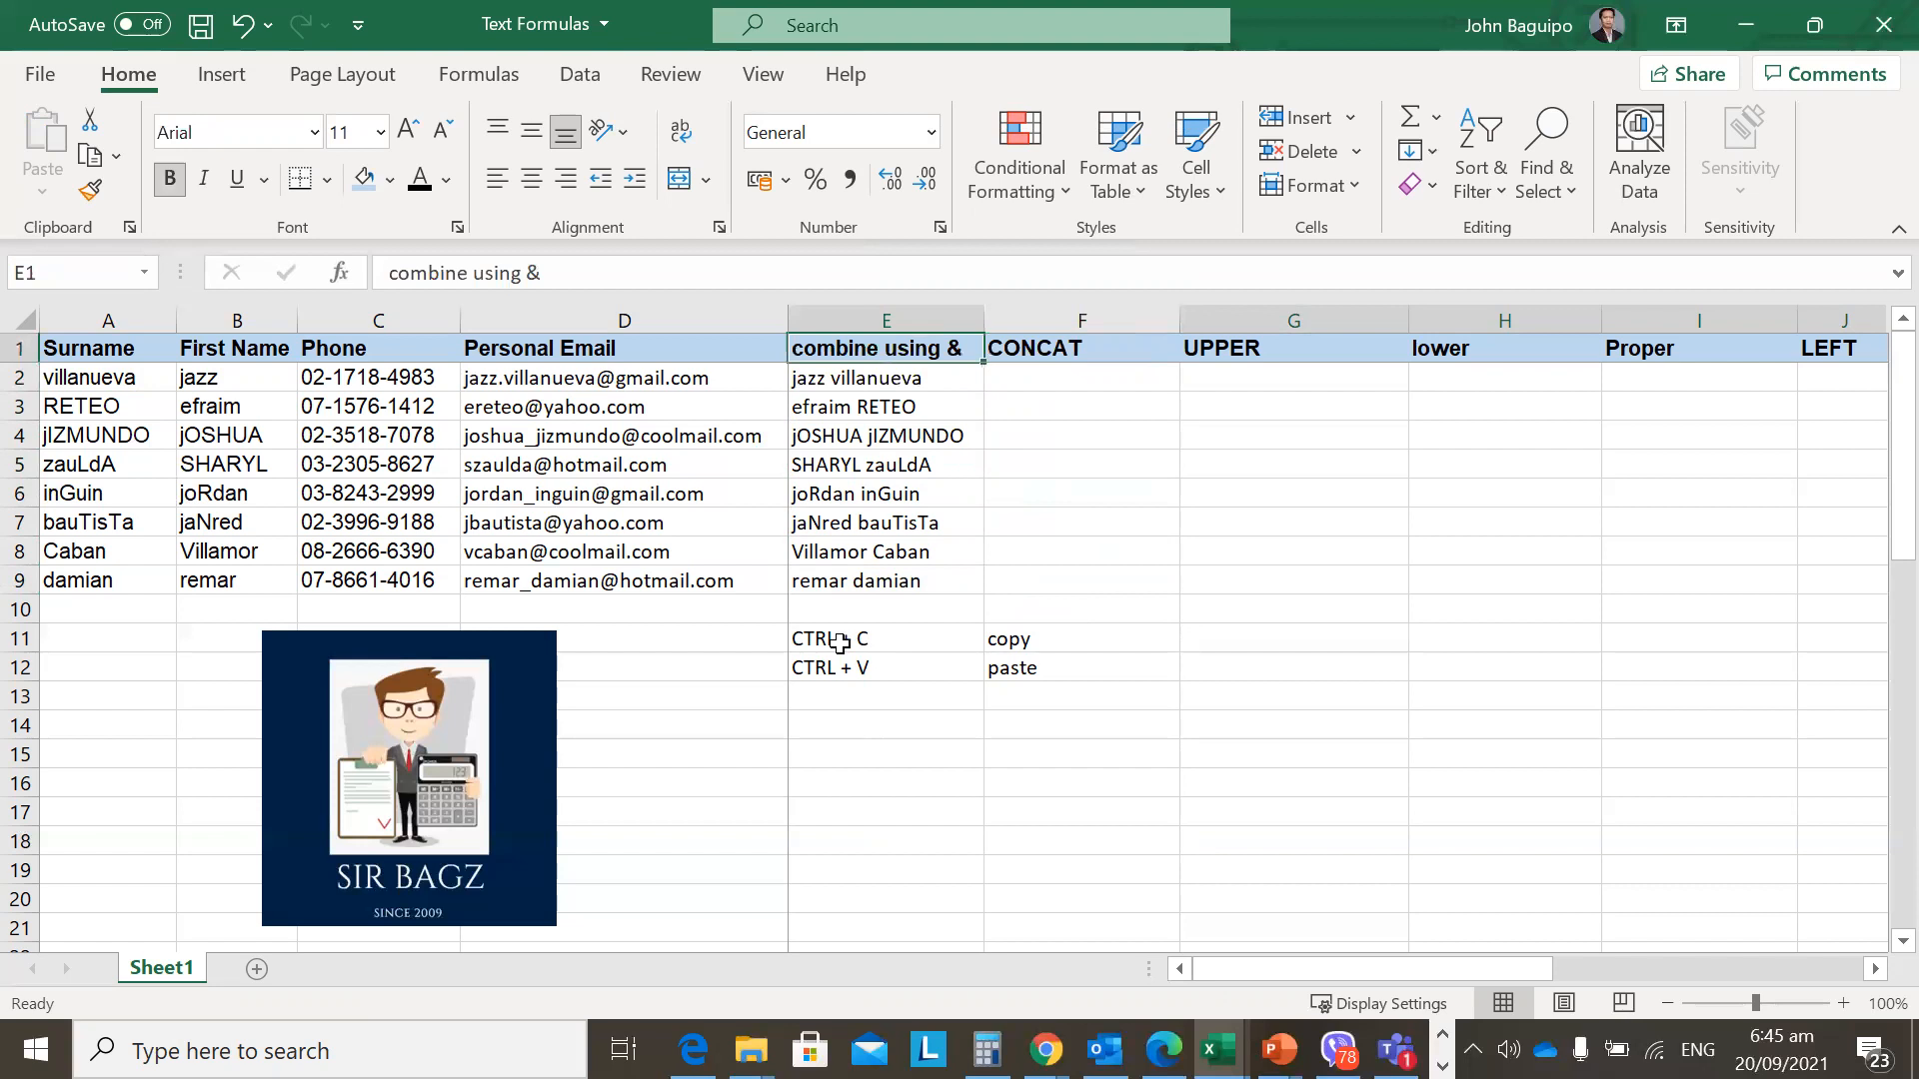
pyautogui.press('Down')
pyautogui.press('Right')
pyautogui.press('Up')
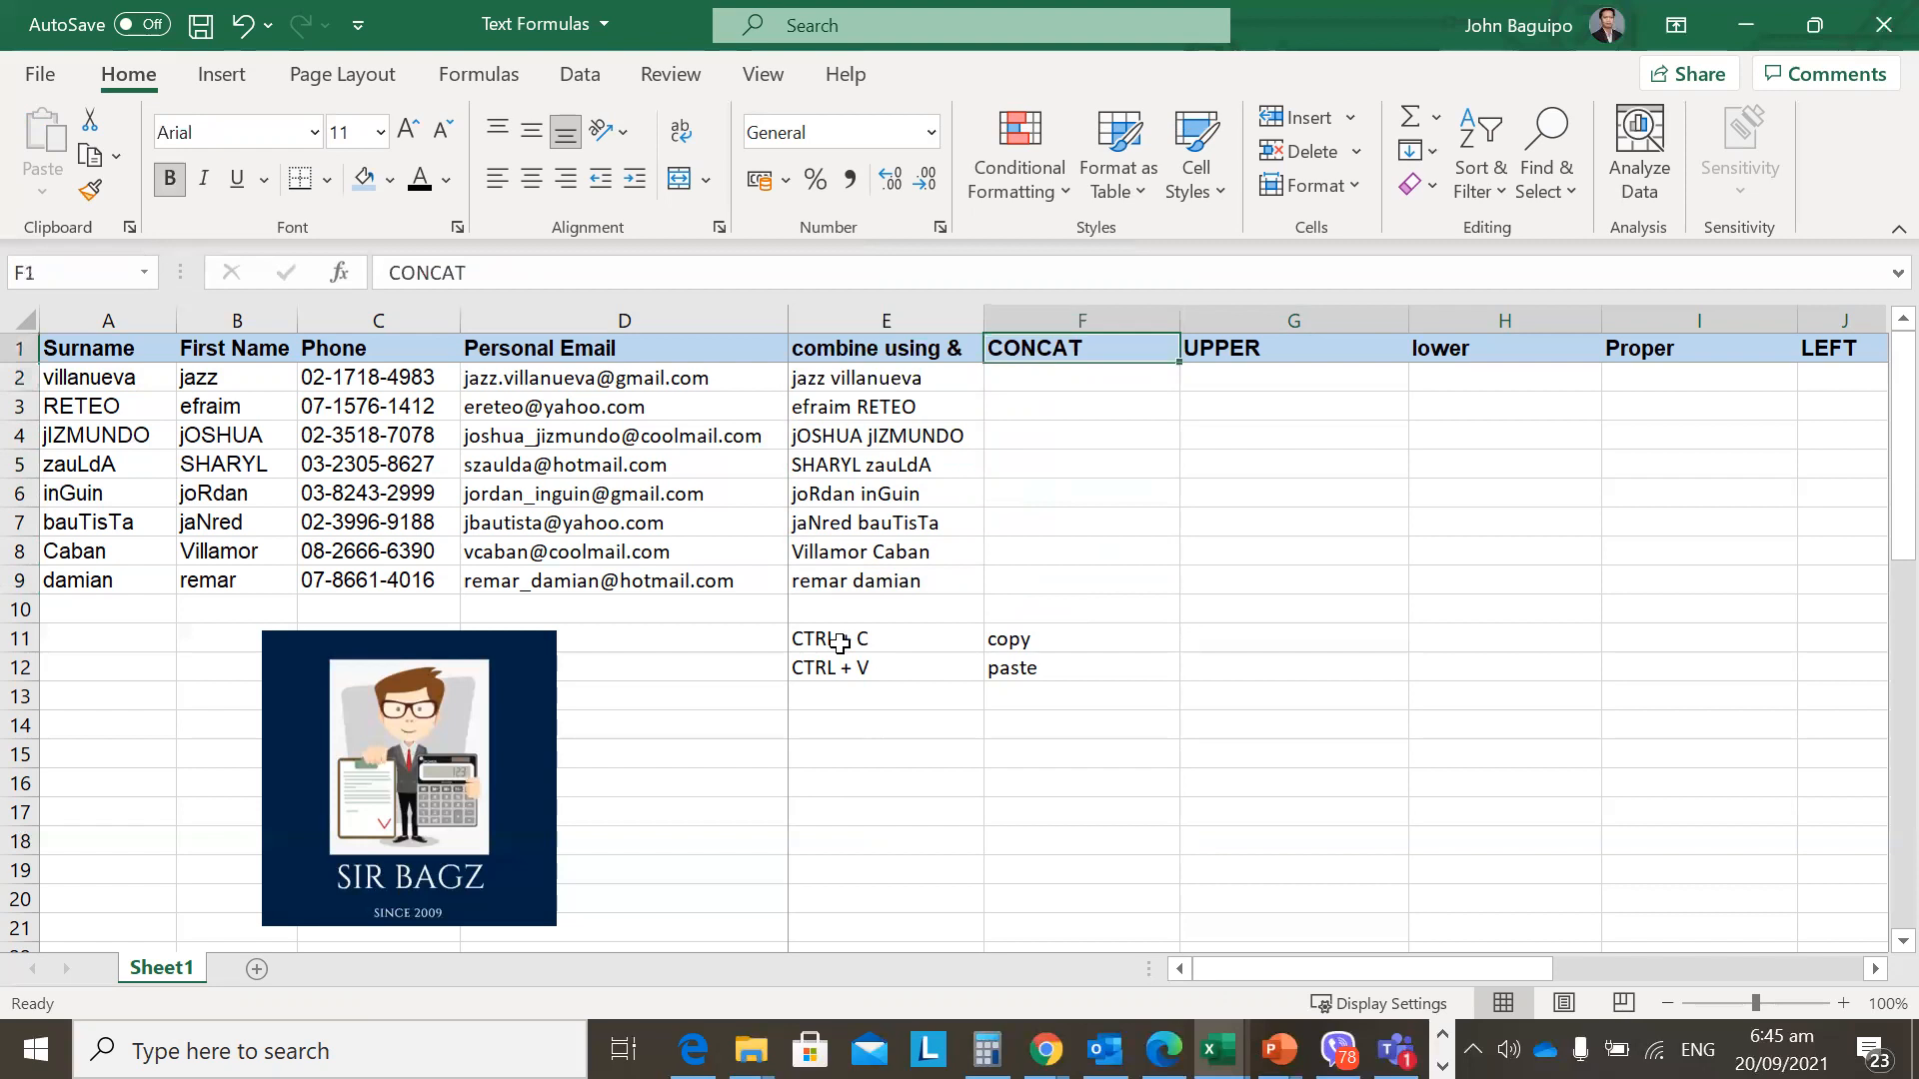
pyautogui.press('Down')
pyautogui.press('Left')
pyautogui.press('Right')
pyautogui.press('Left')
pyautogui.press('Right')
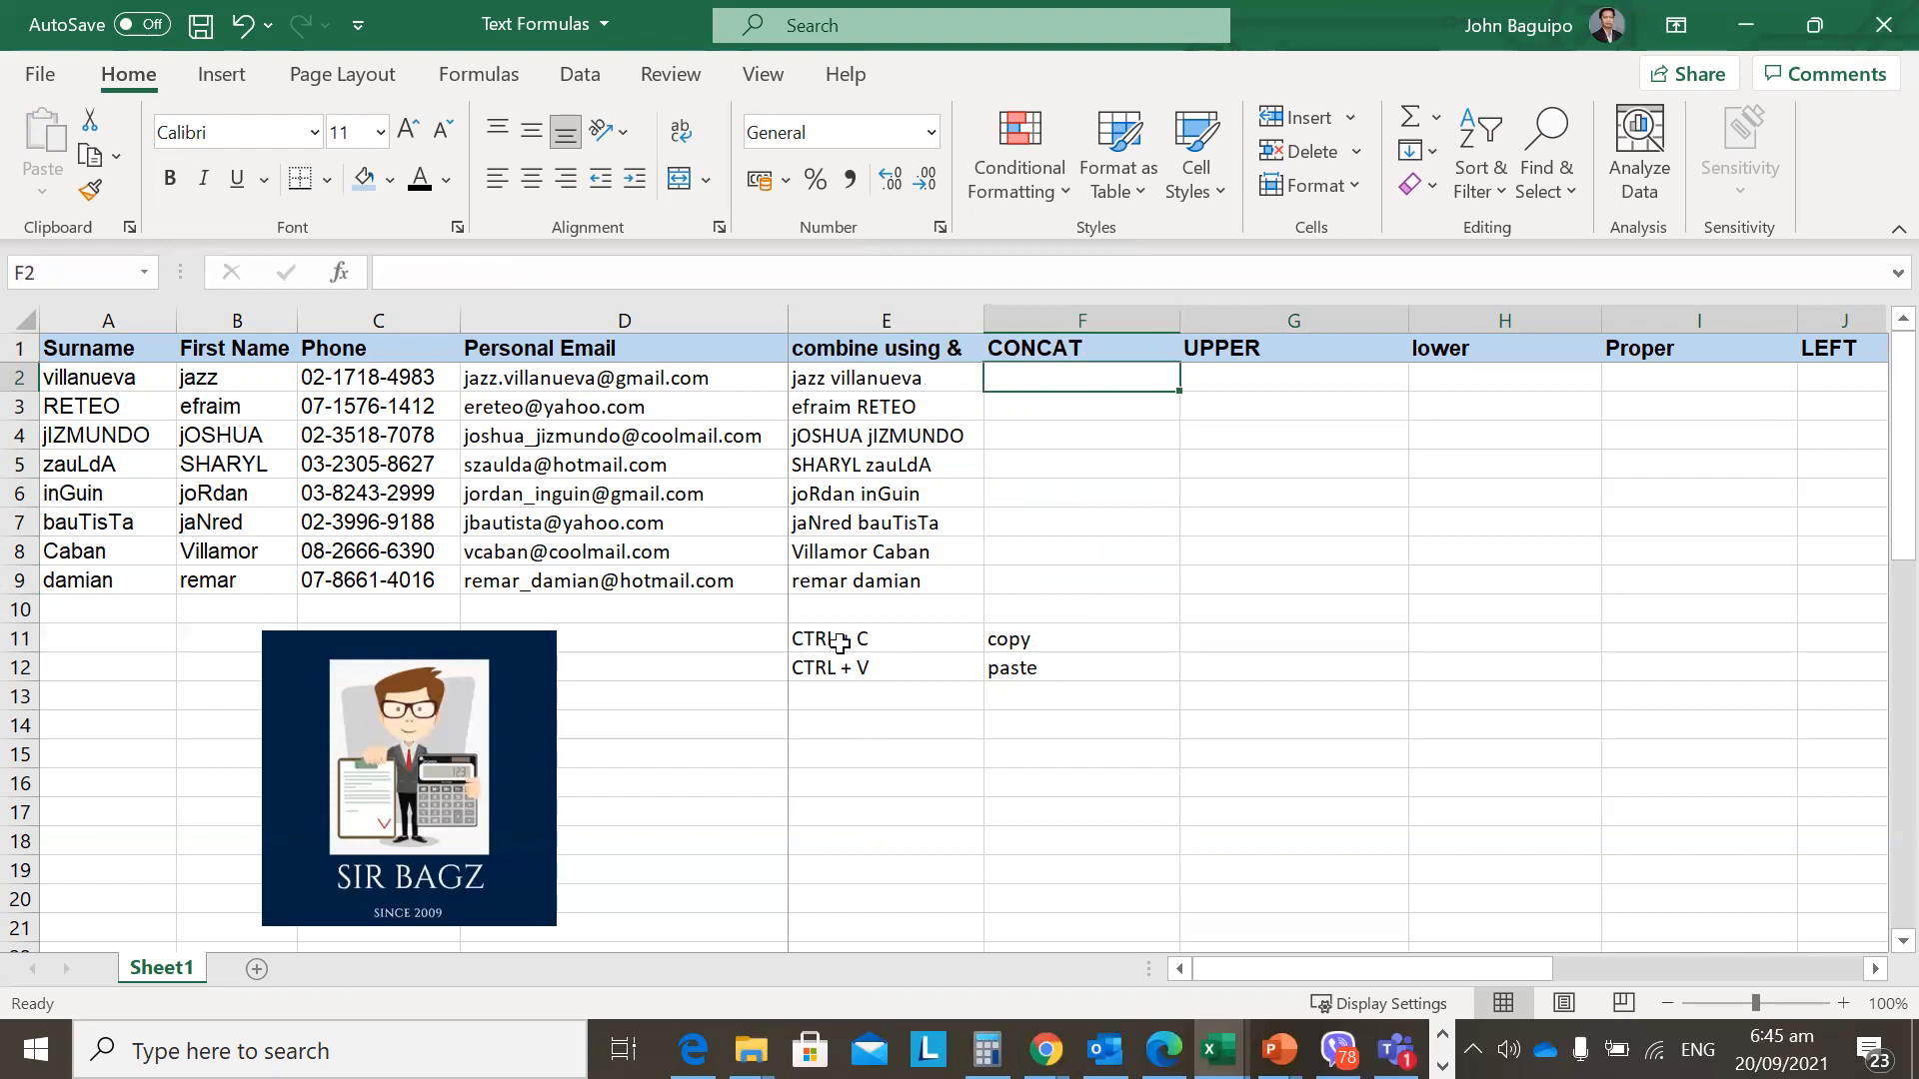
# Enter =CONCAT(B2,A2) in F2 from the first name and surname cells.
pyautogui.write('=')
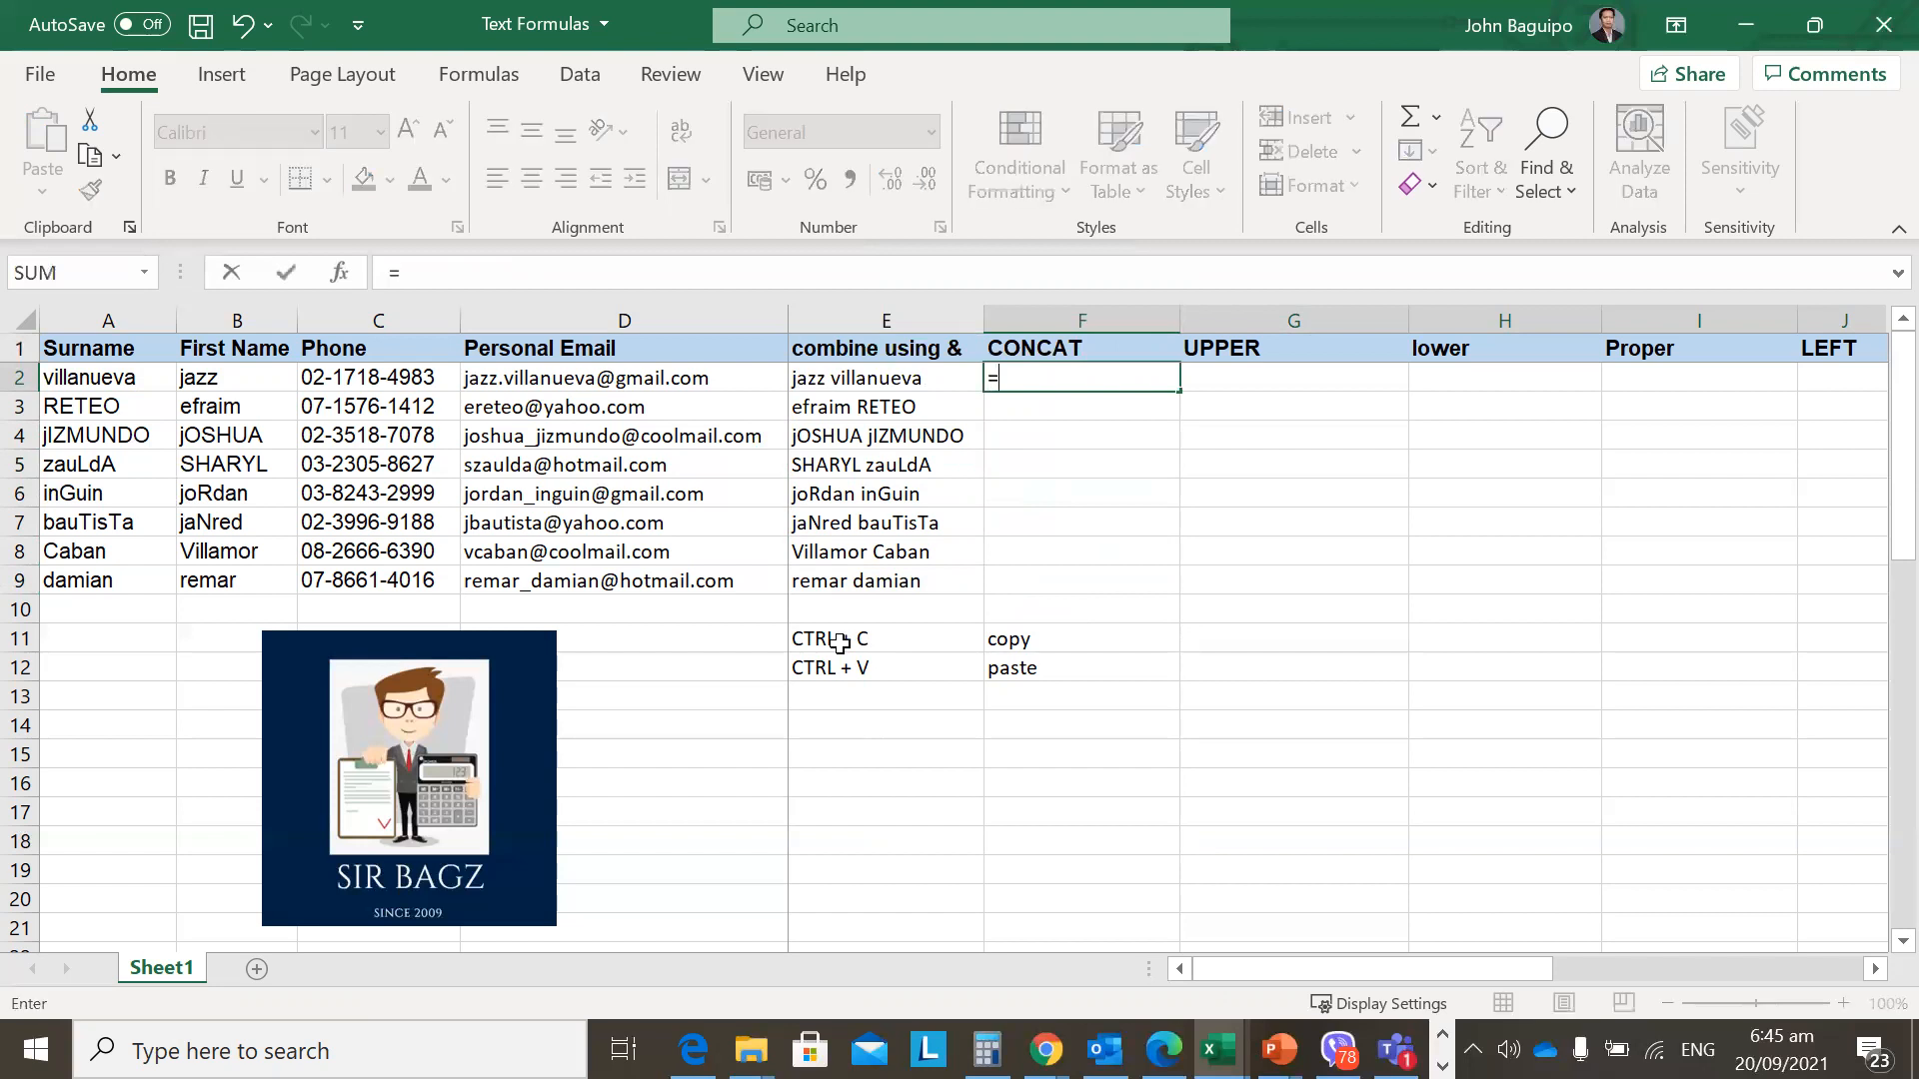
pyautogui.write('concat')
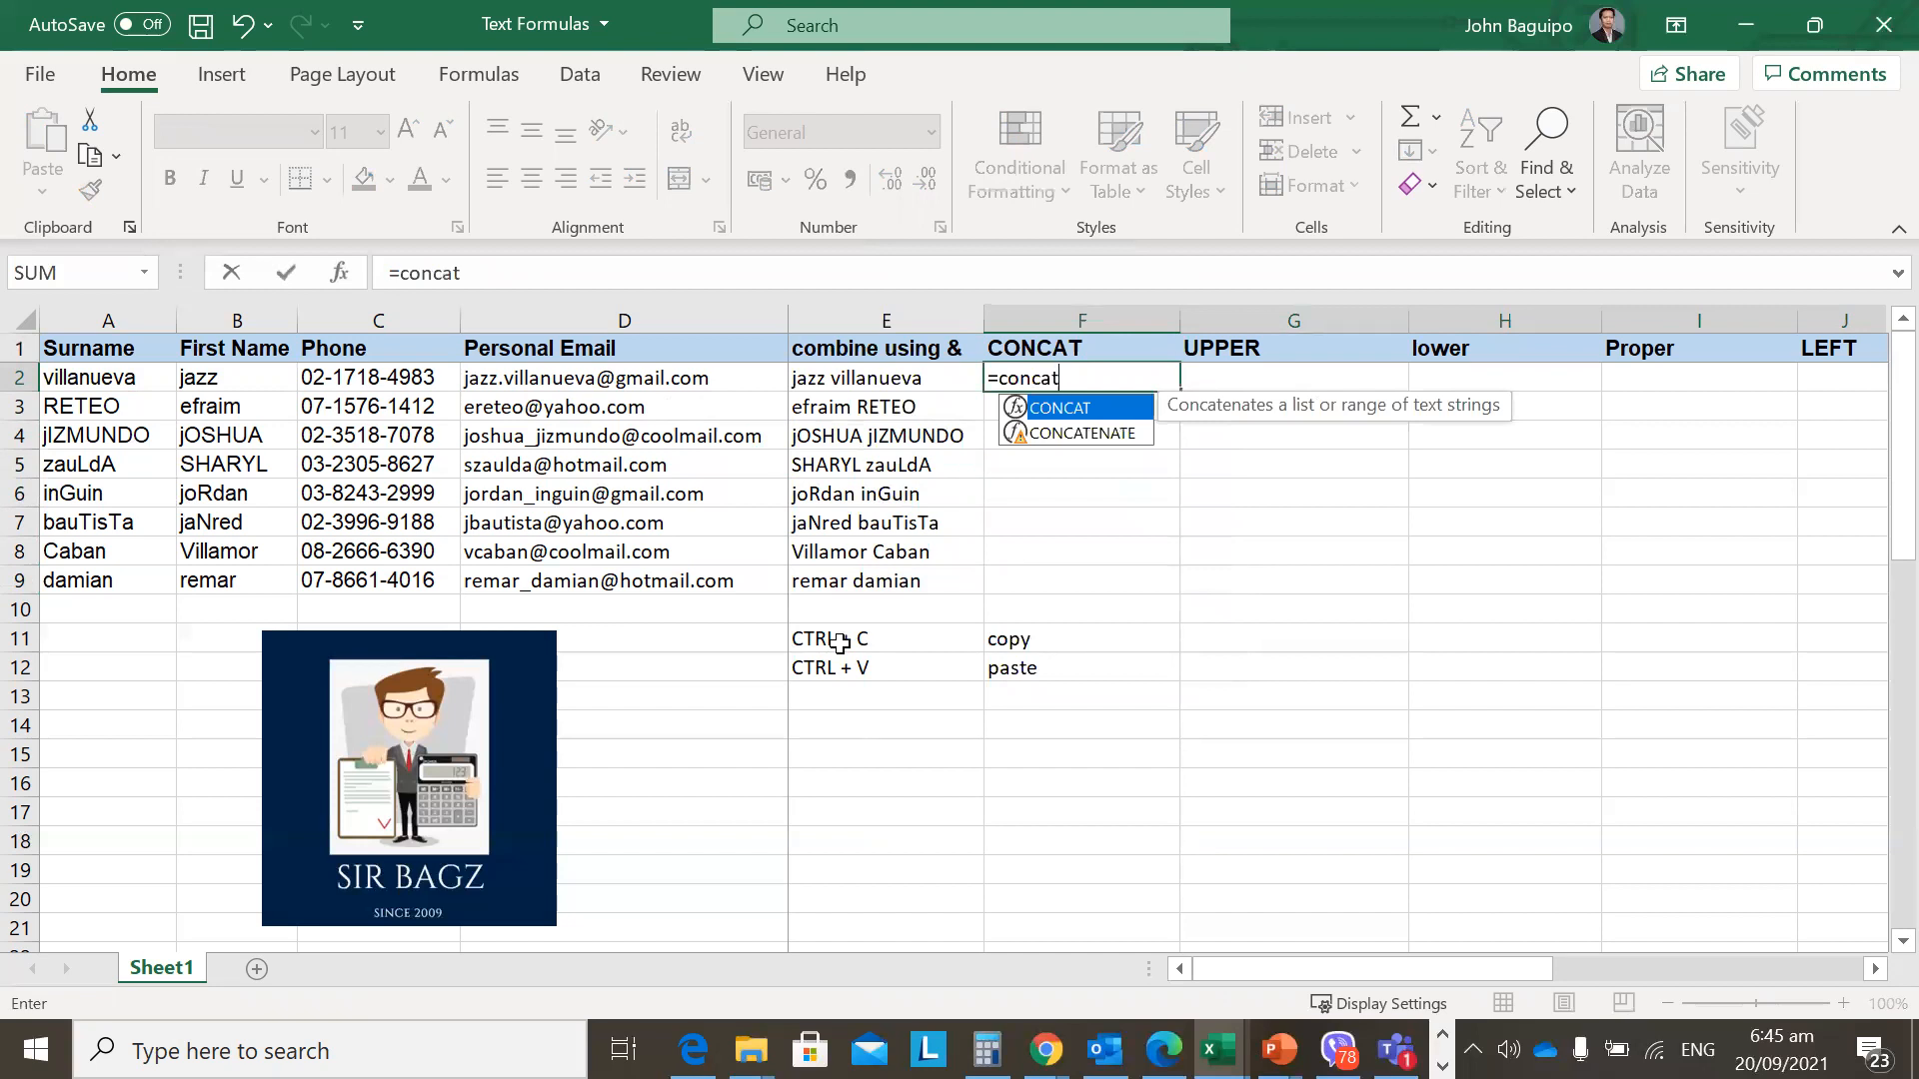
pyautogui.write('(')
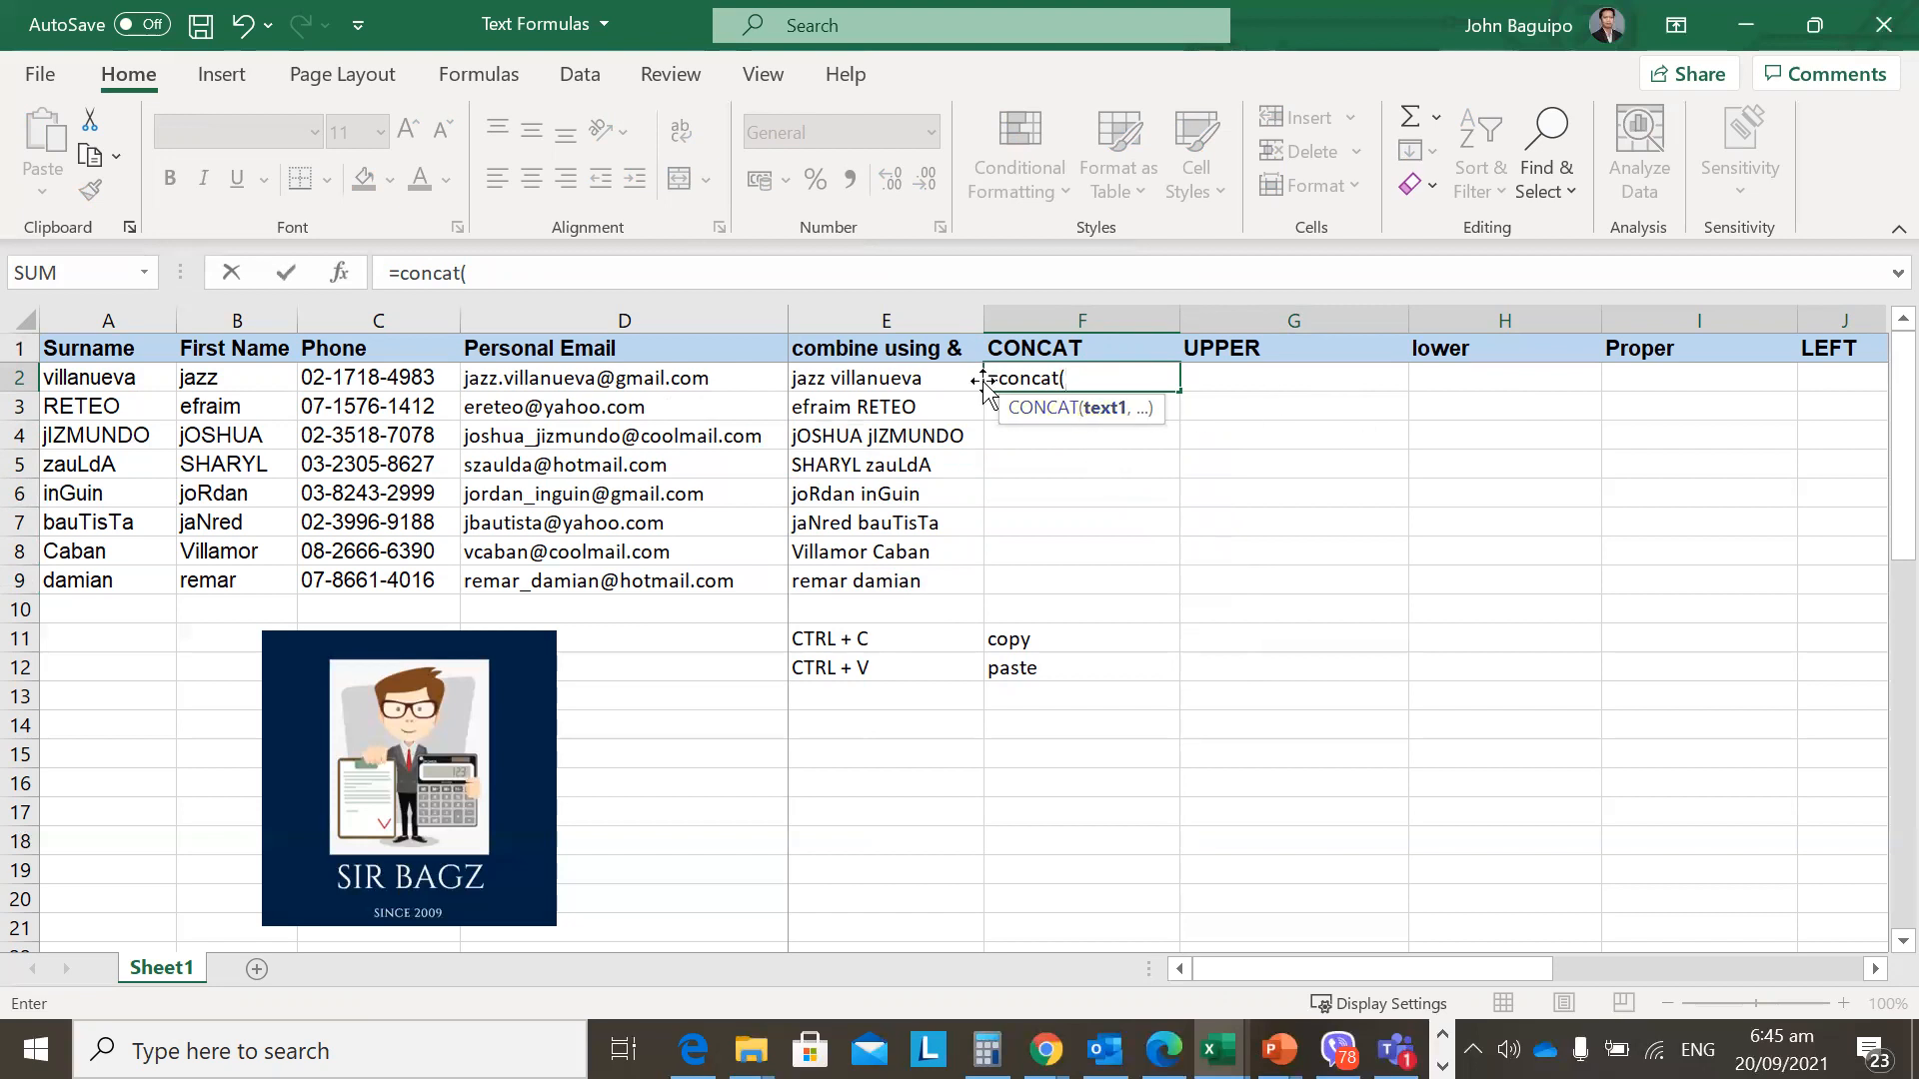
pyautogui.click(220, 386)
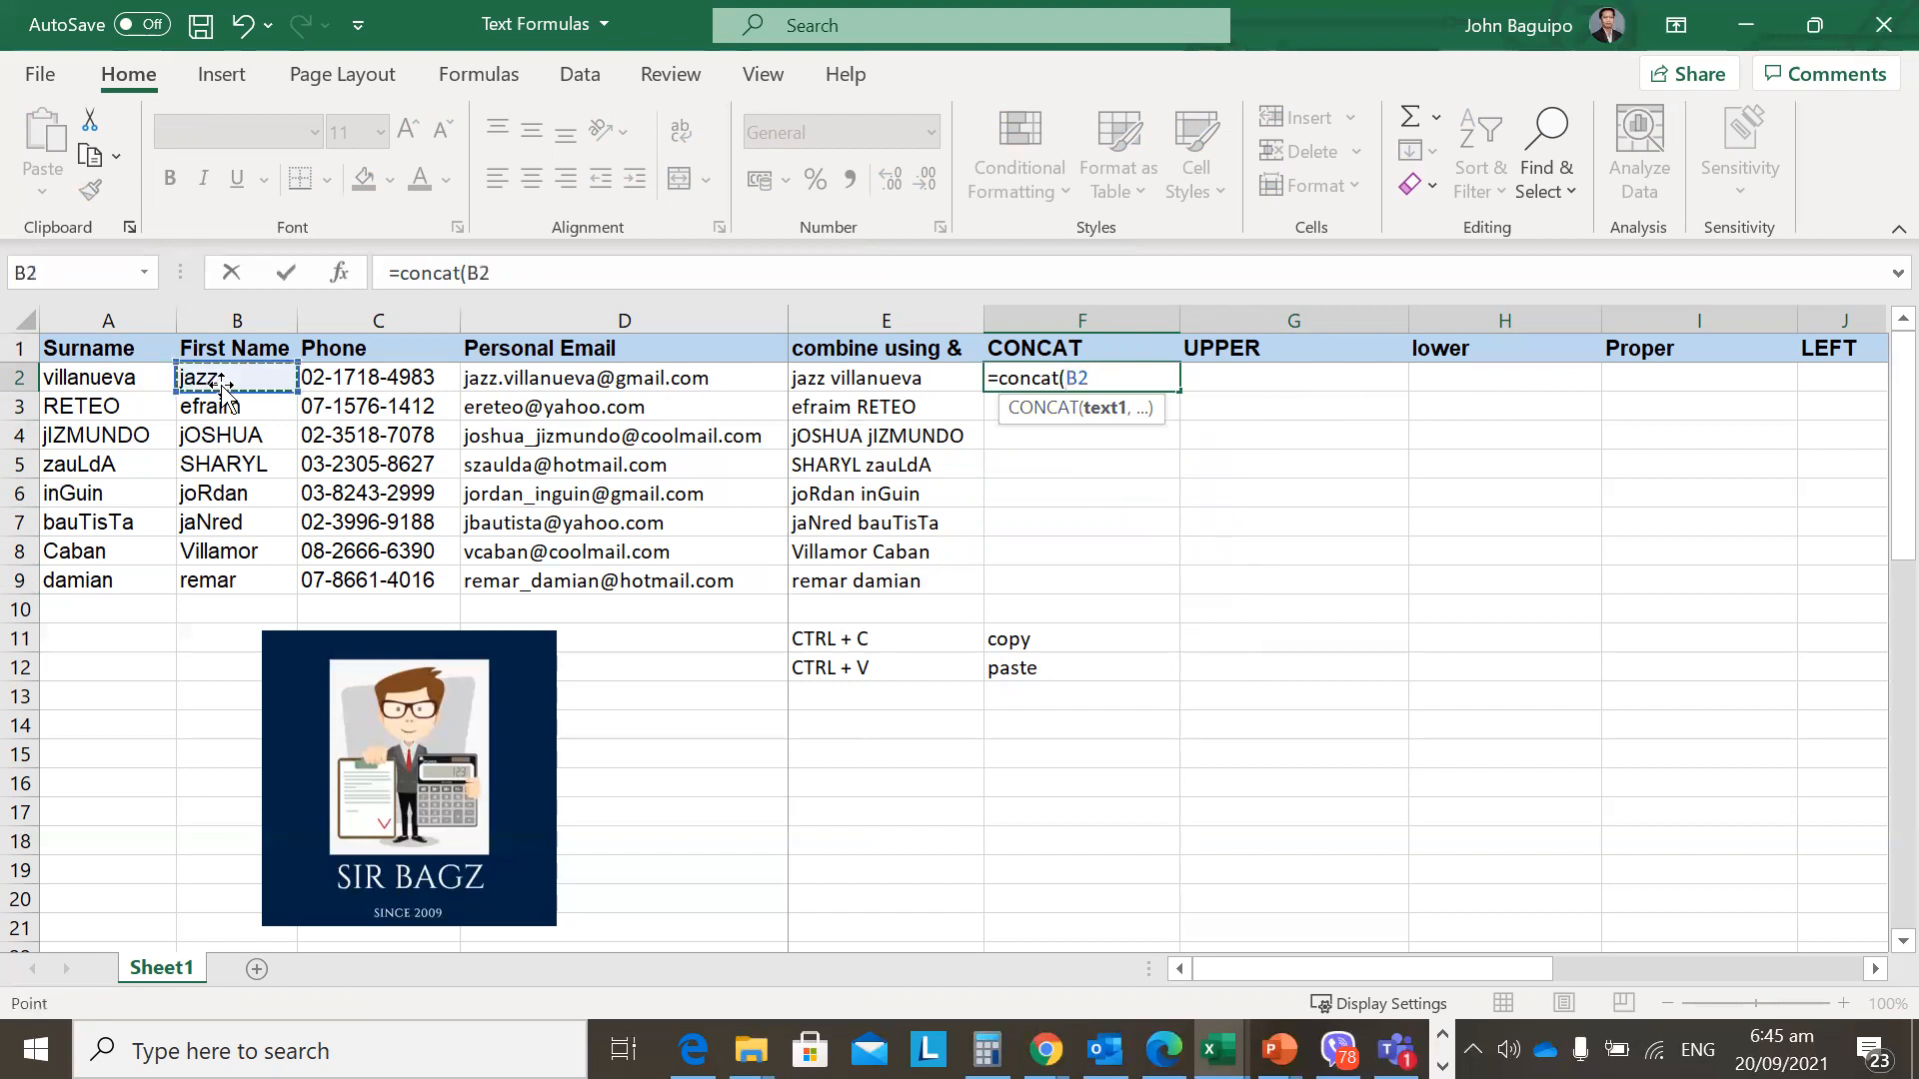
pyautogui.write(',')
pyautogui.click(105, 380)
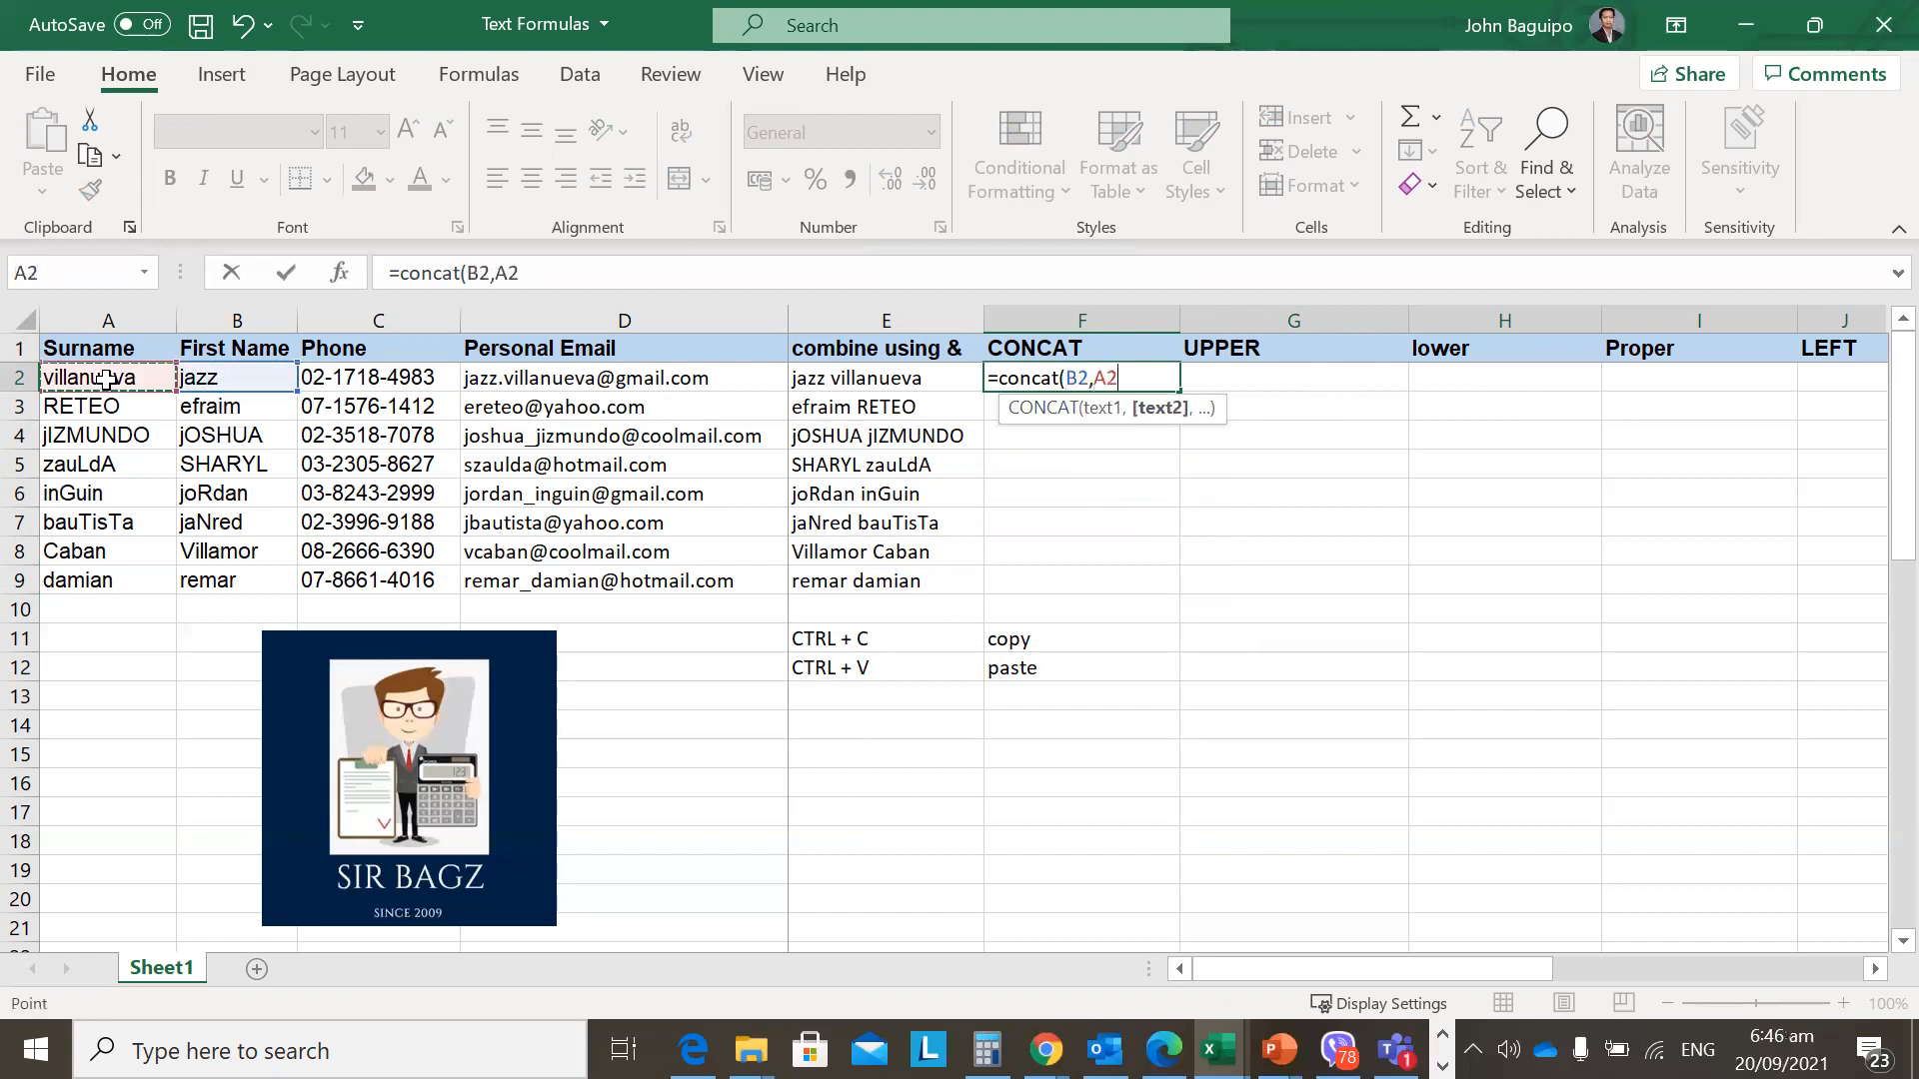
pyautogui.write(')')
pyautogui.hotkey('ctrl', 'Return')
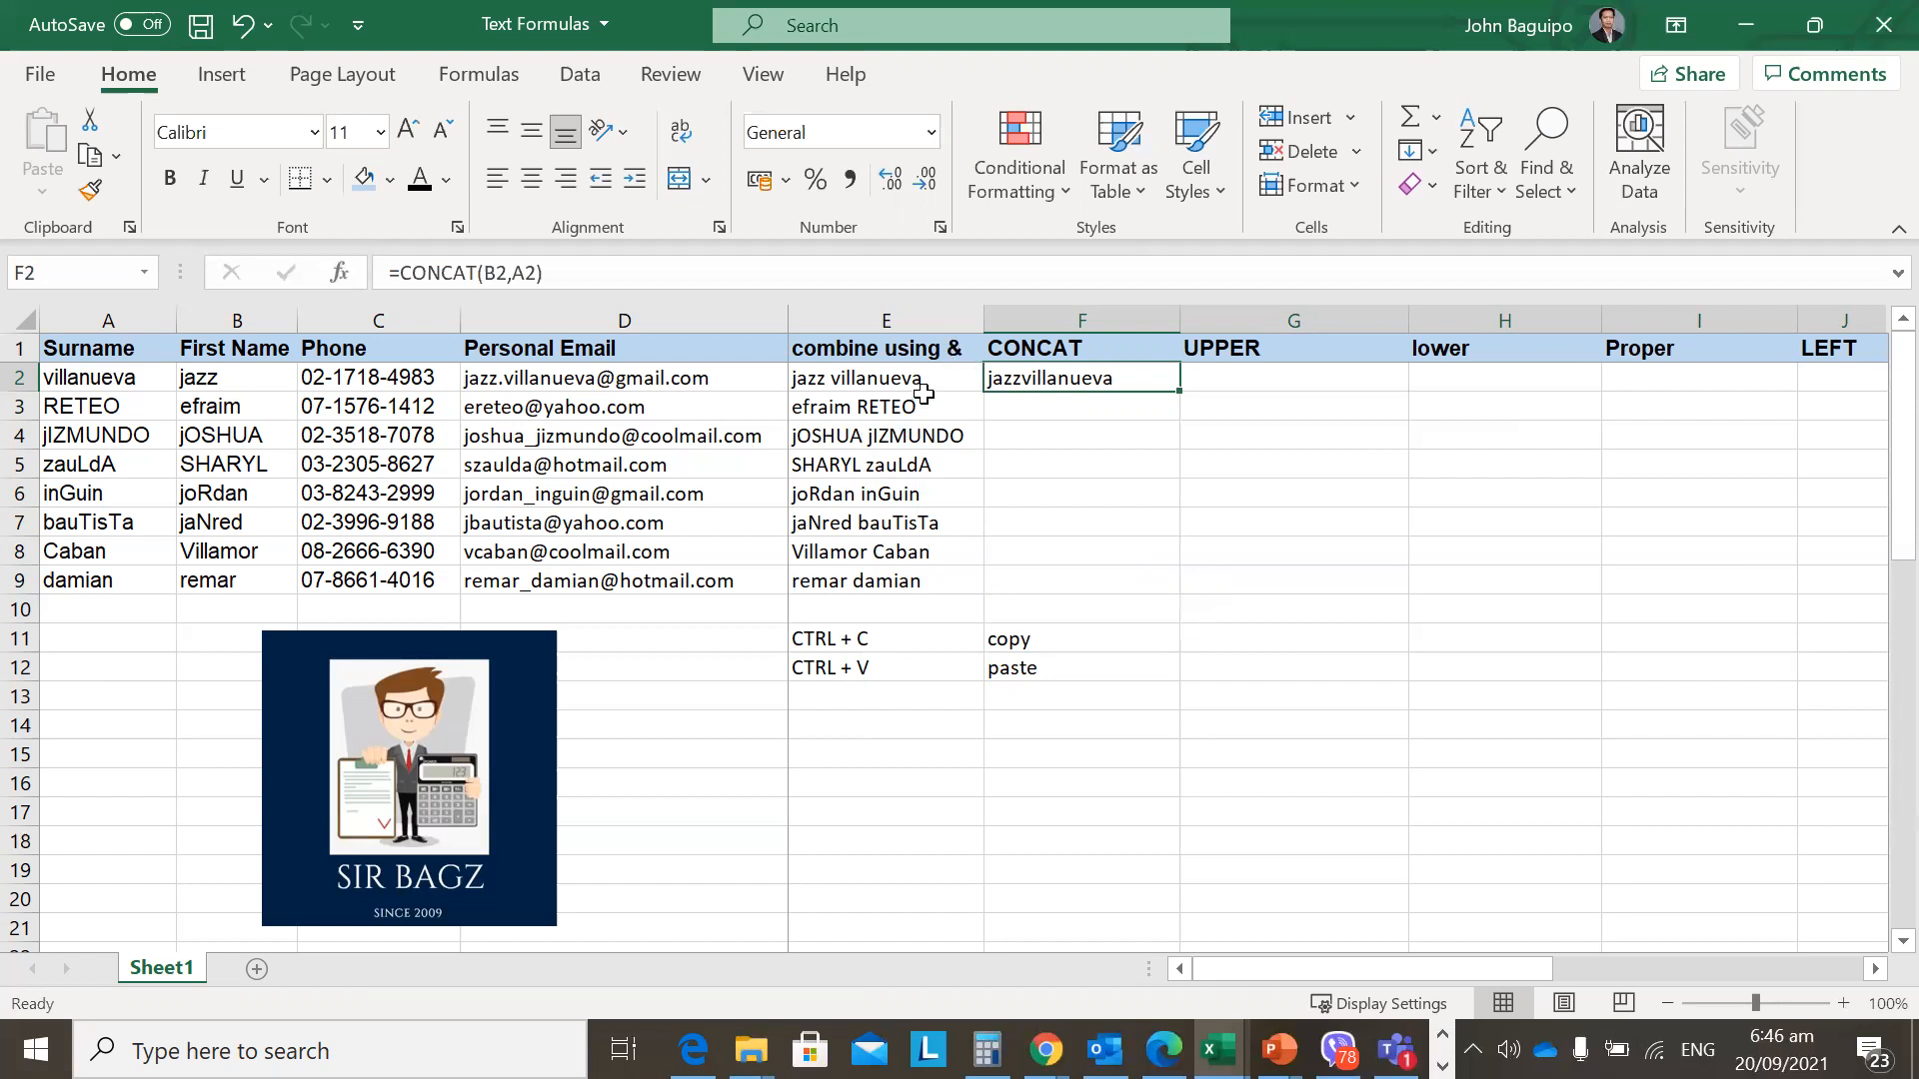
pyautogui.click(509, 276)
pyautogui.press('Right')
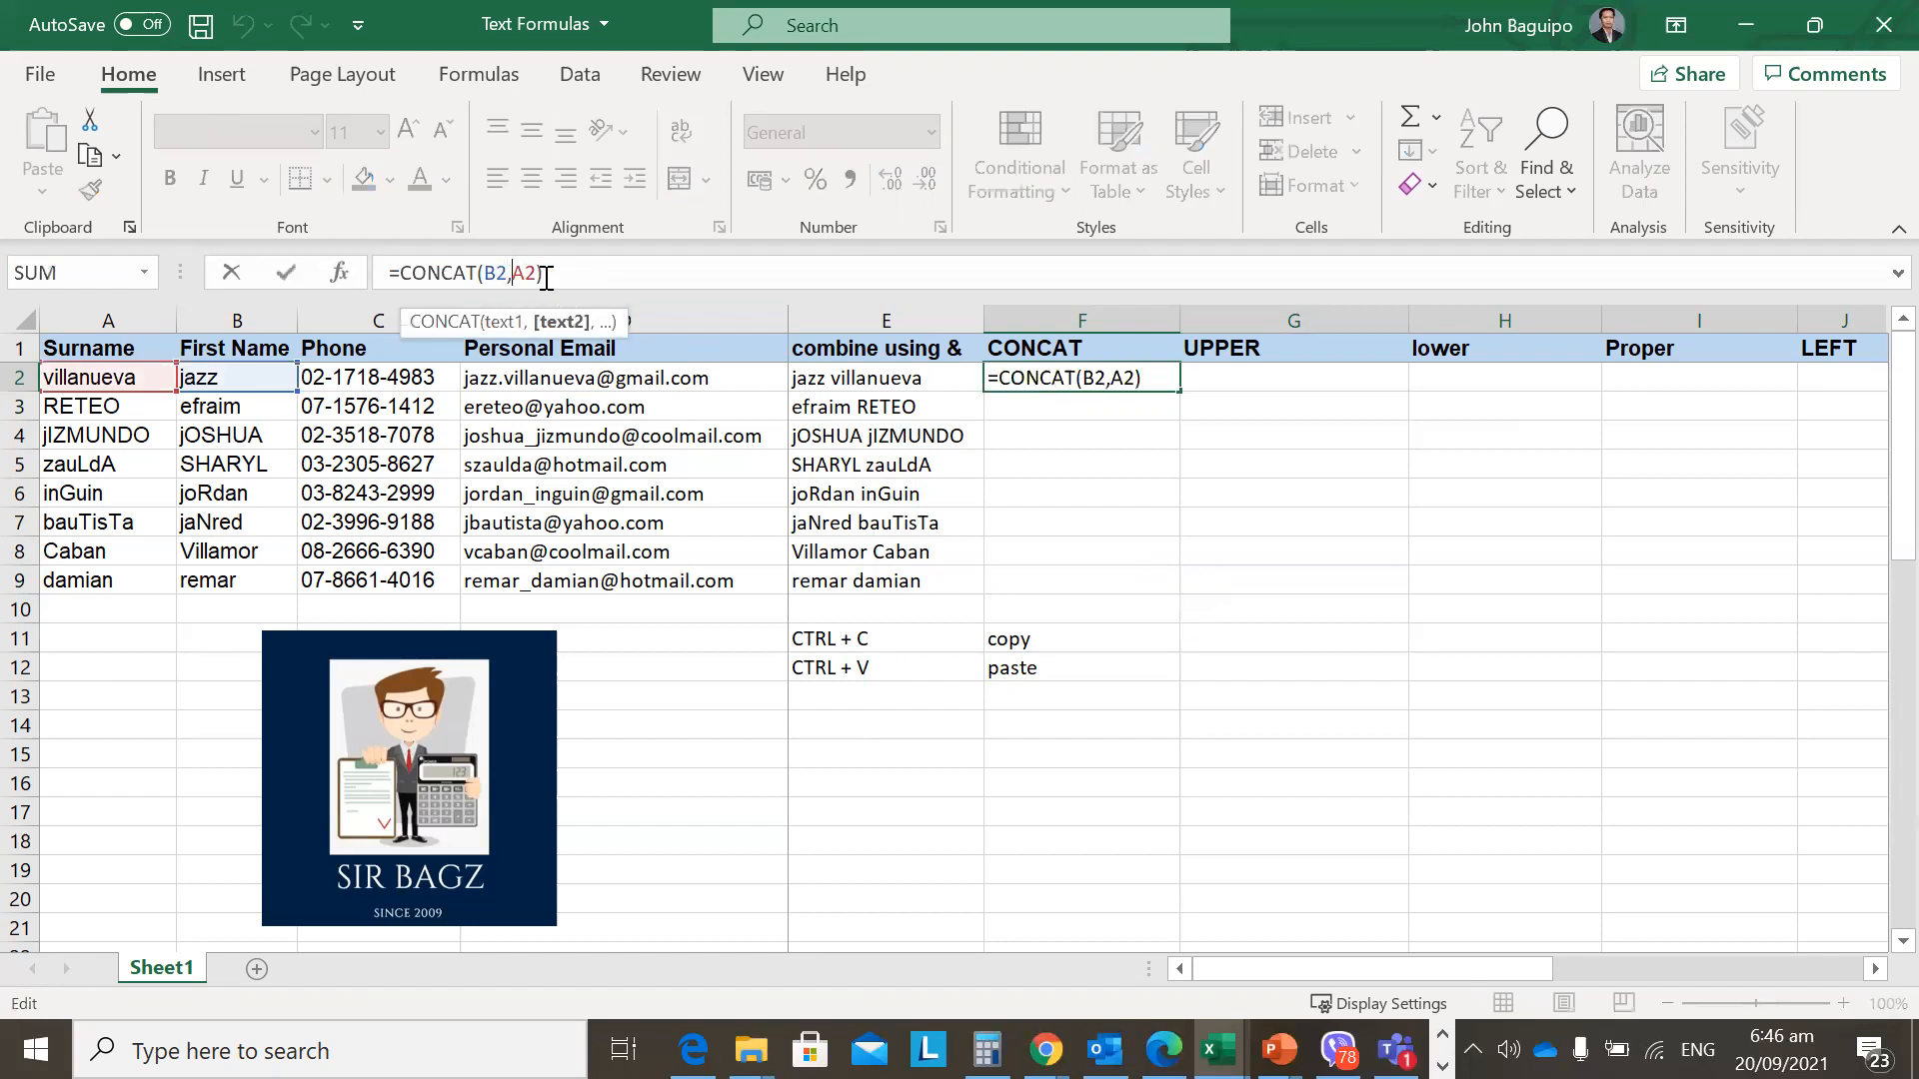
pyautogui.write('" ')
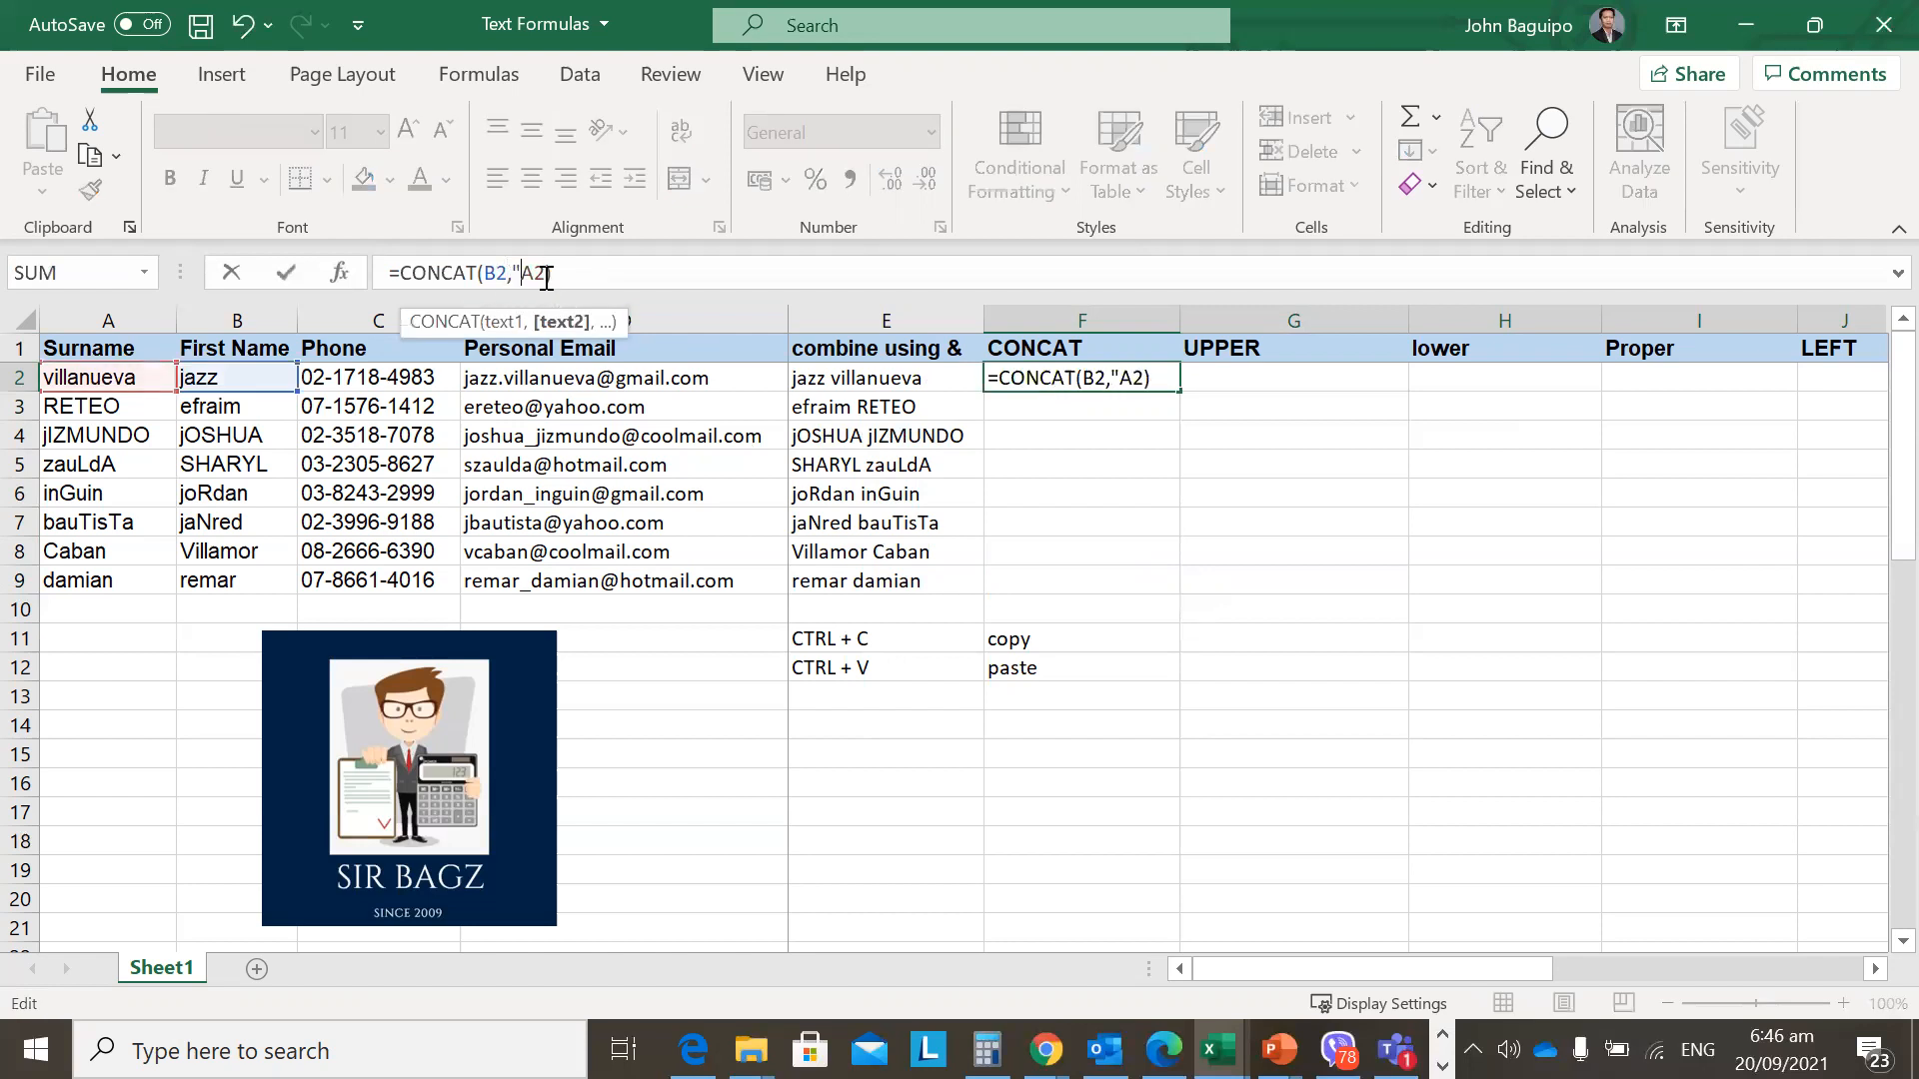
pyautogui.write('"')
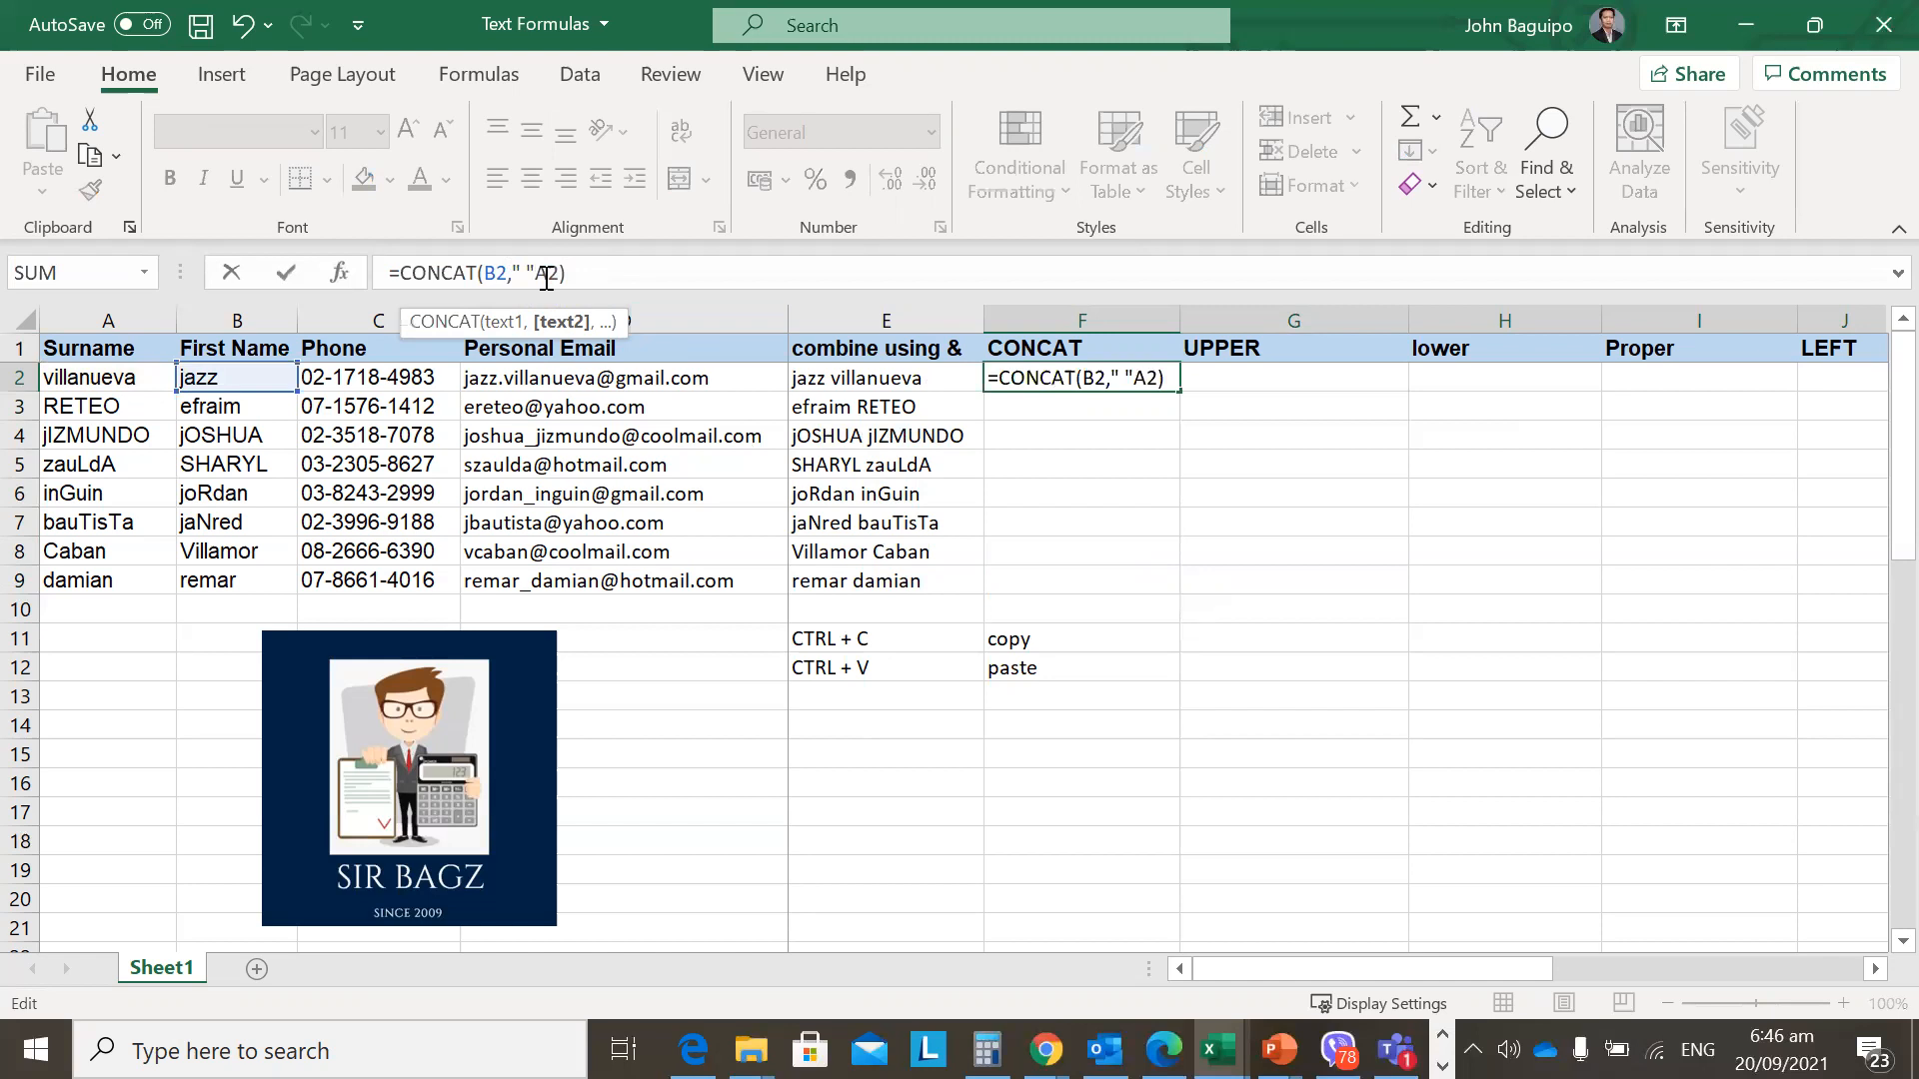
pyautogui.write(',')
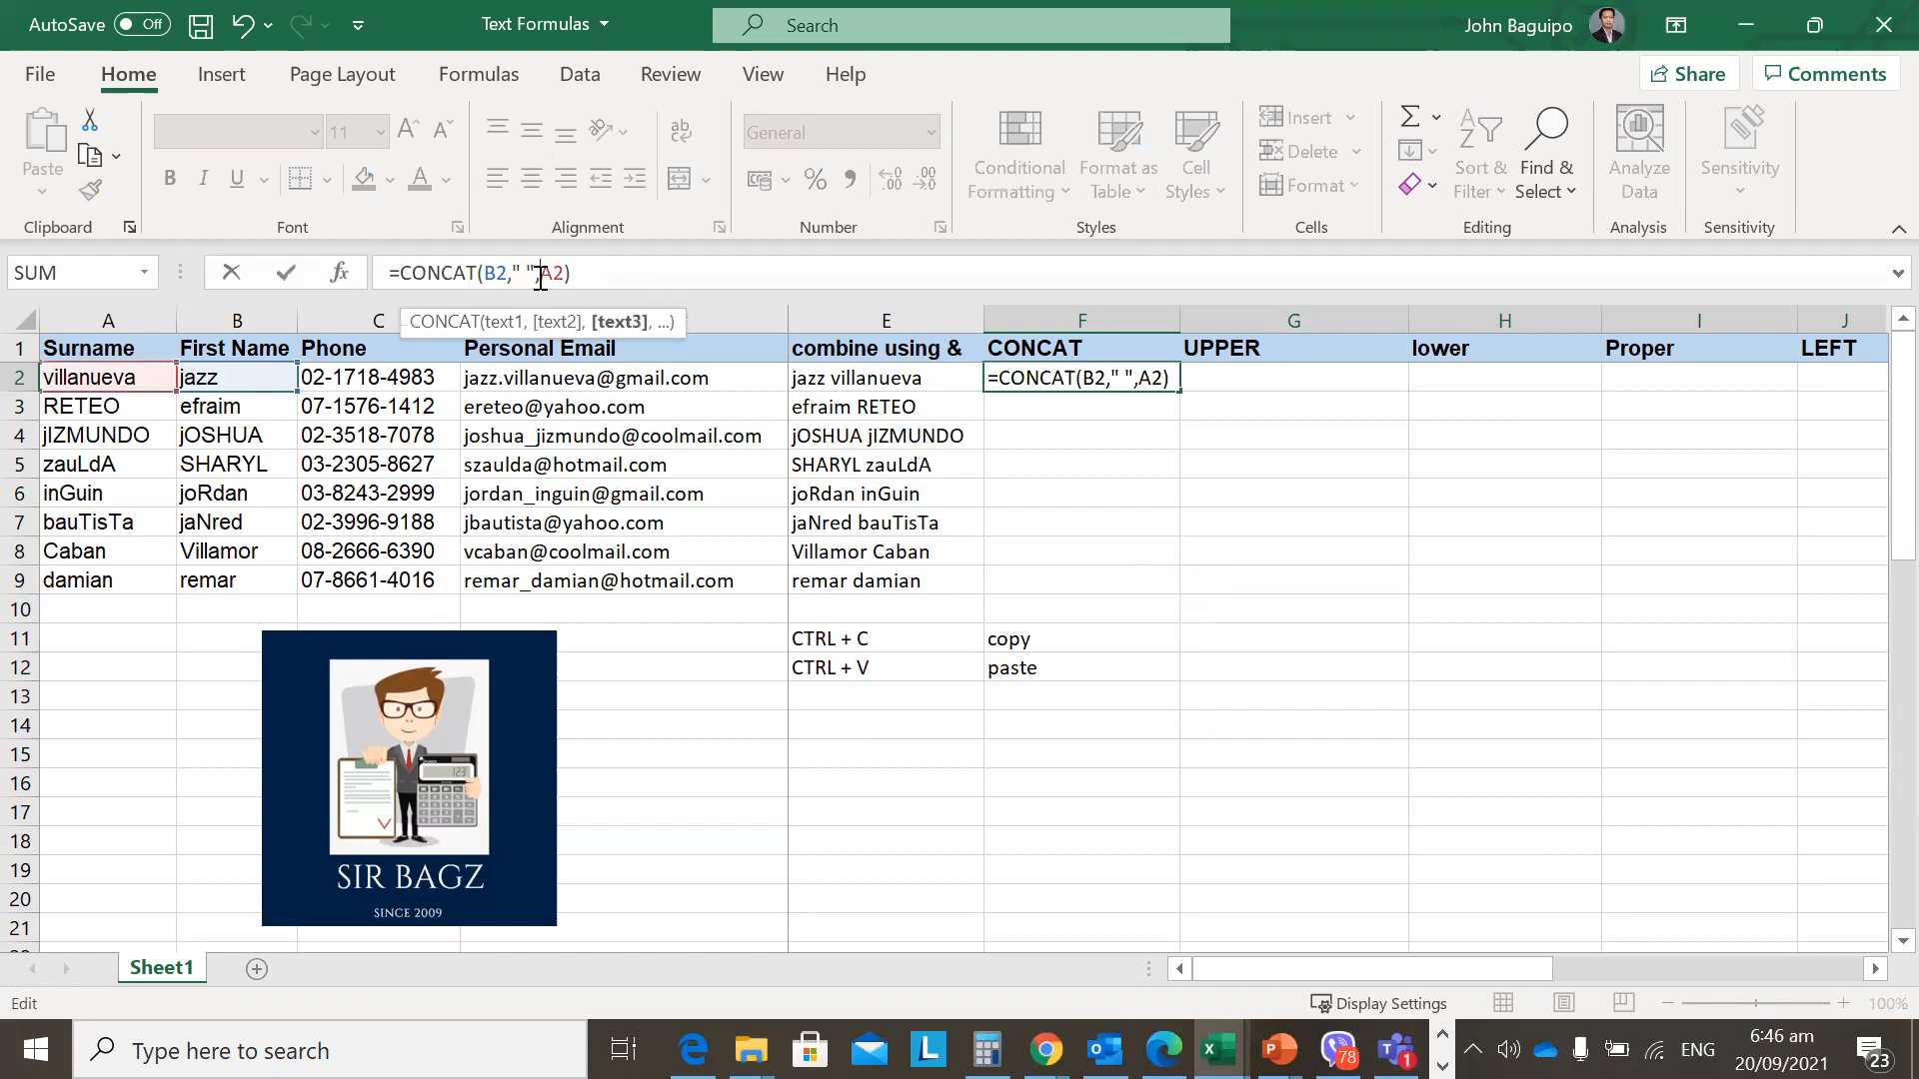
pyautogui.click(514, 276)
pyautogui.press('BackSpace')
pyautogui.write(',')
pyautogui.hotkey('shift', 'Right')
pyautogui.hotkey('shift', 'Right')
pyautogui.hotkey('shift', 'Right')
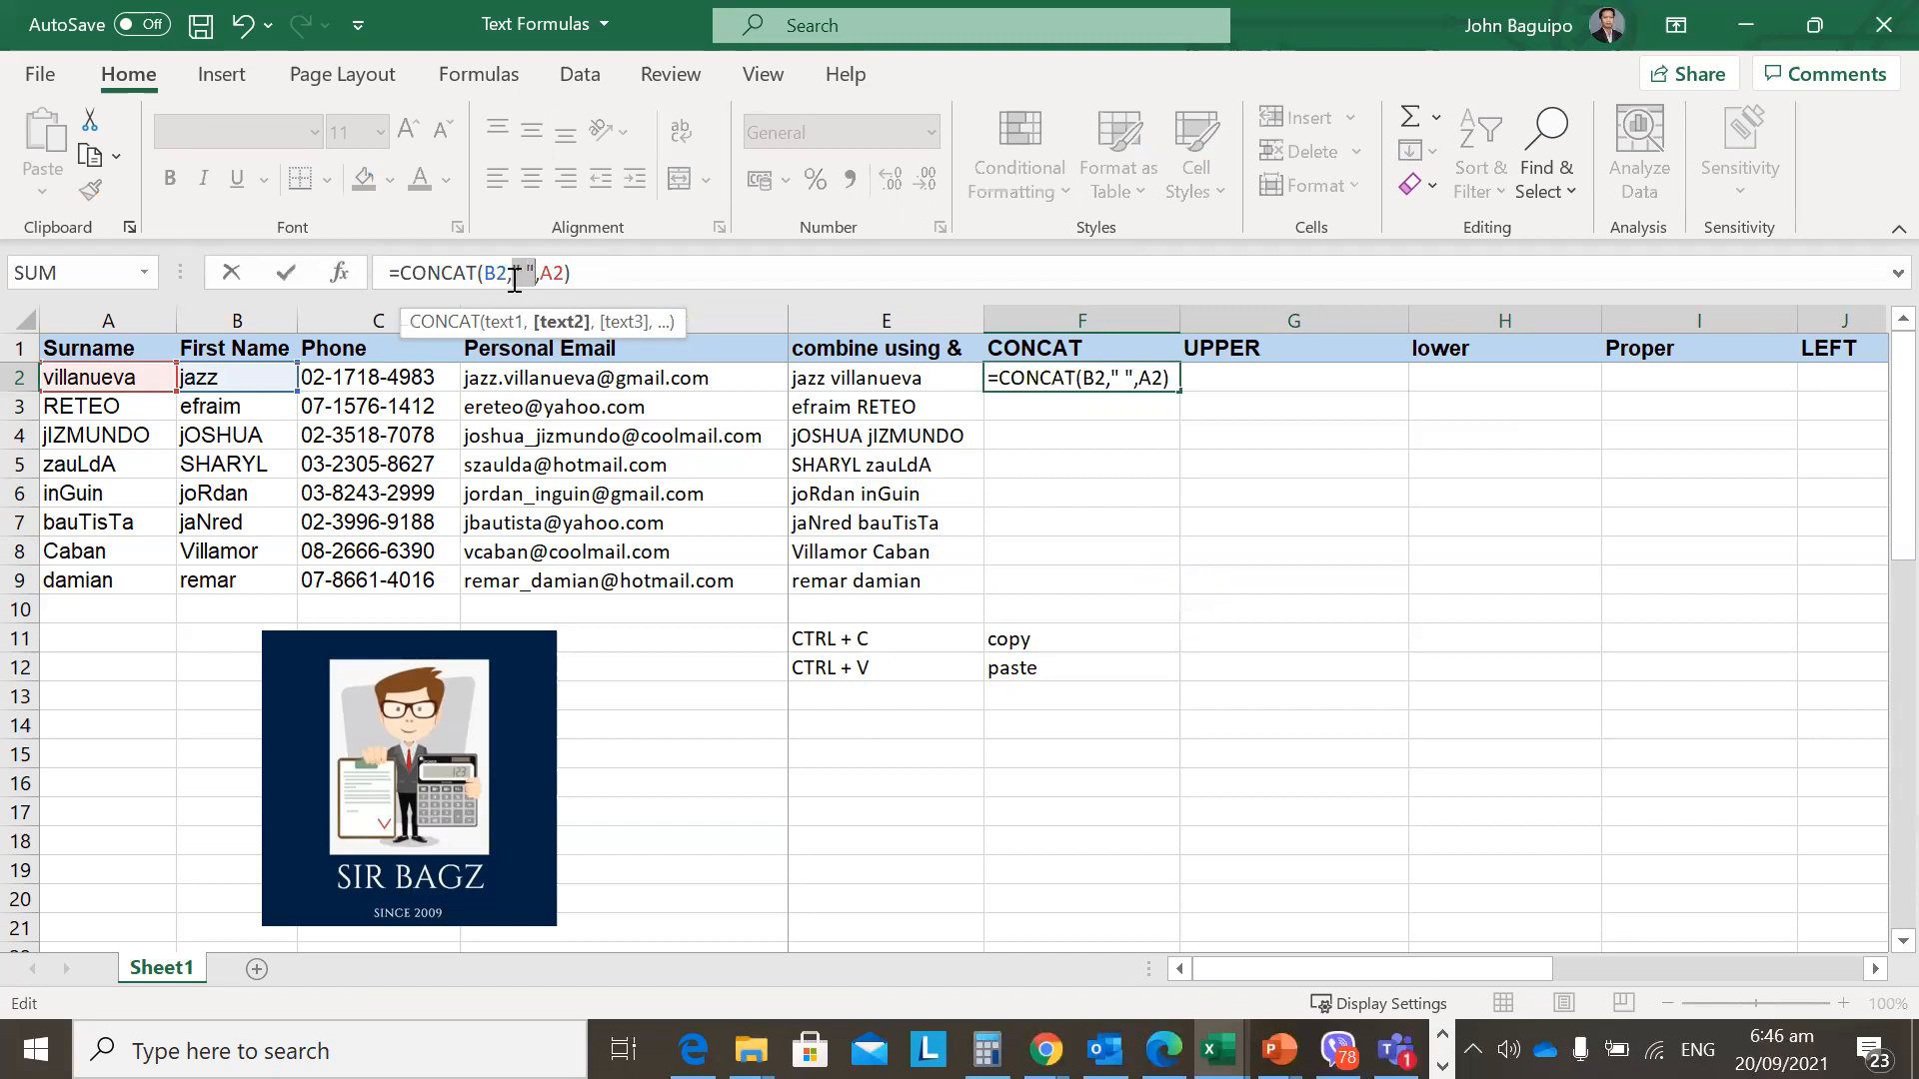
pyautogui.click(588, 273)
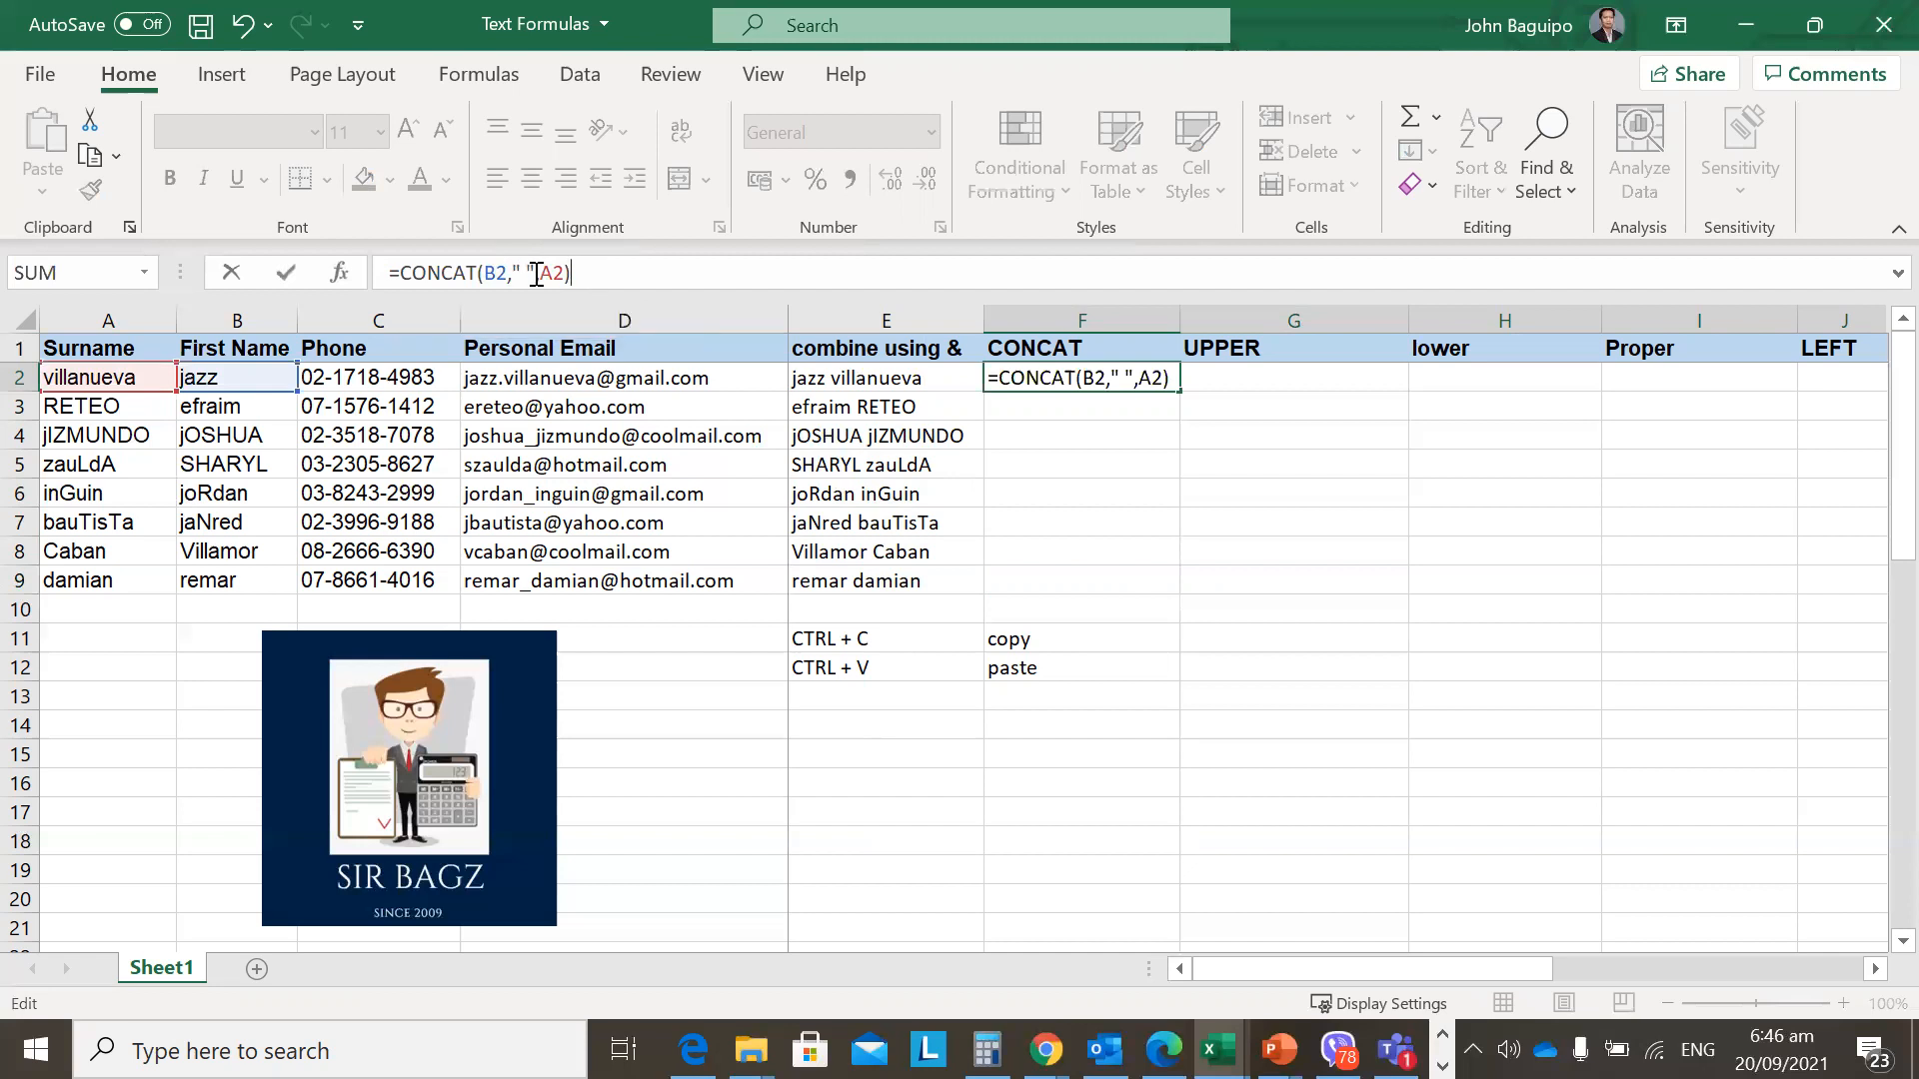
pyautogui.moveTo(536, 273); pyautogui.dragTo(514, 272)
pyautogui.click(594, 273)
pyautogui.press('Return')
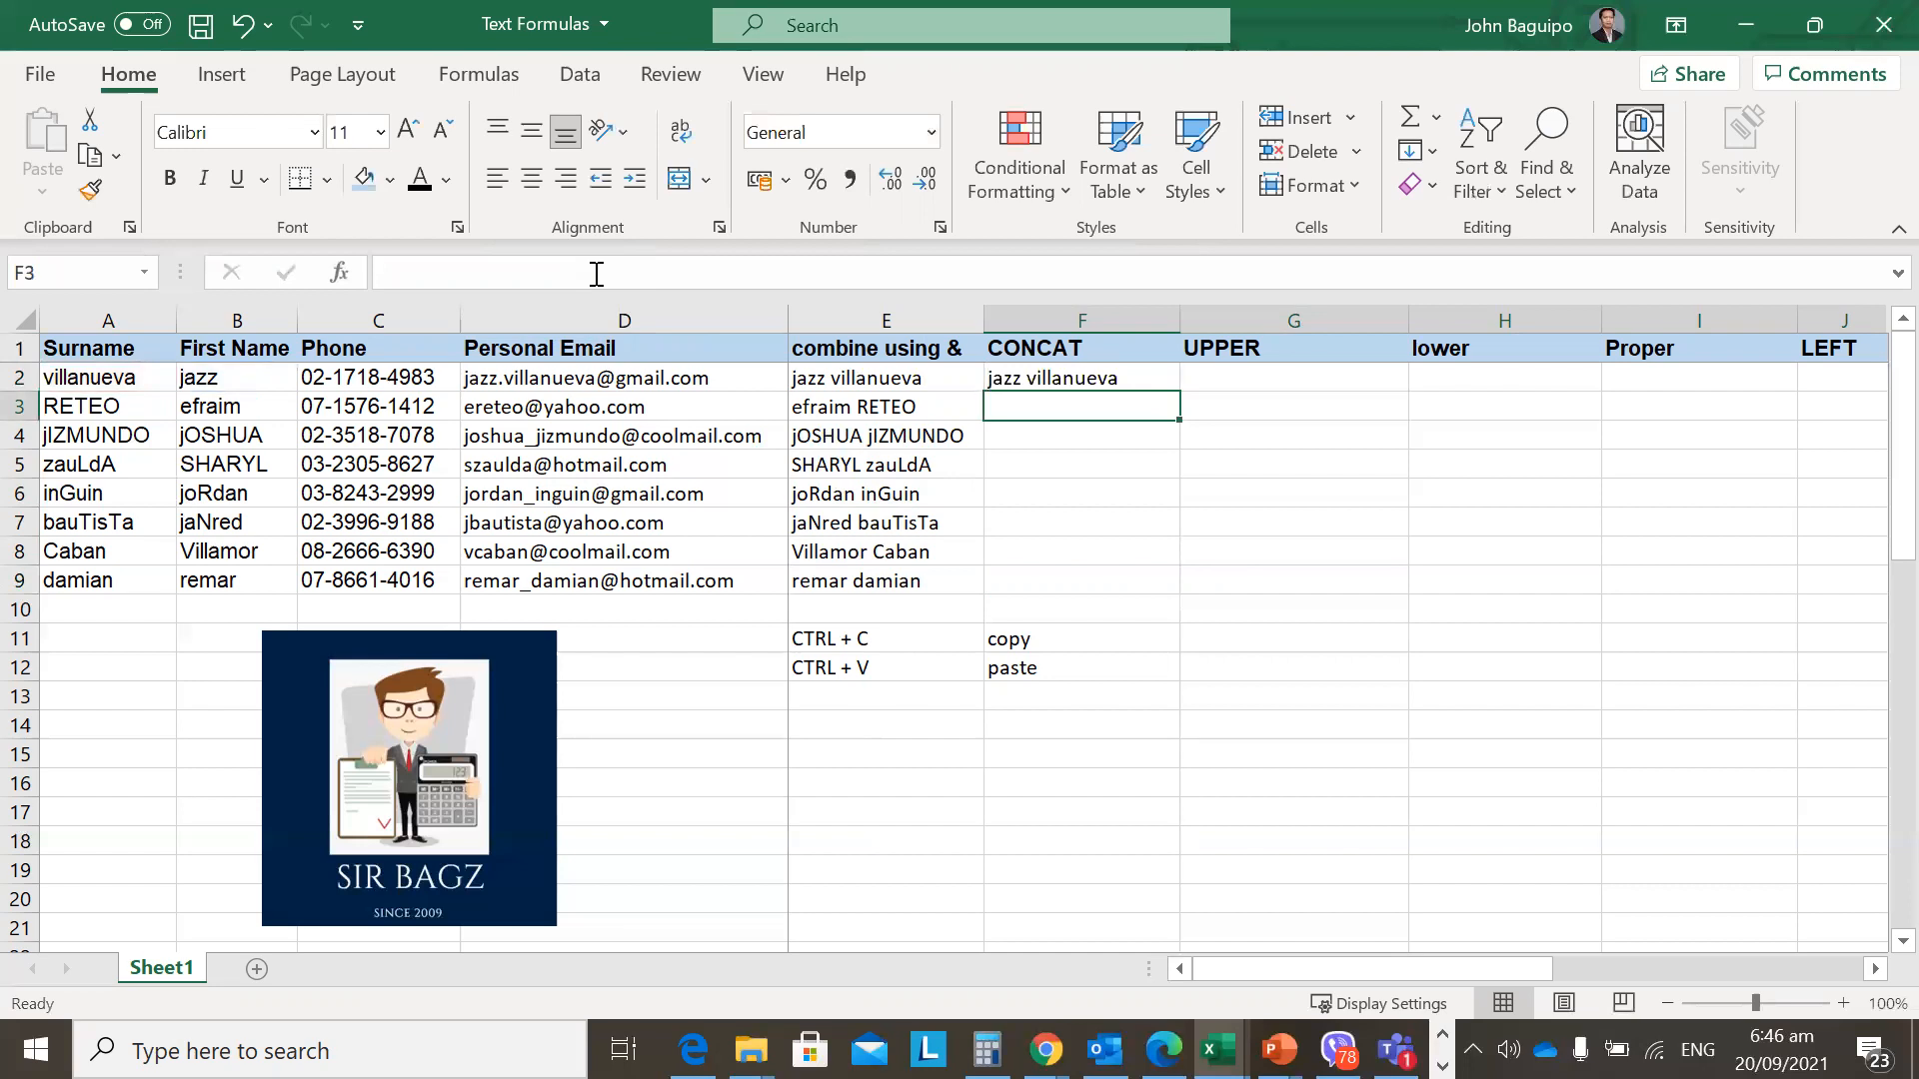
# Add the notes 'CTRL + D' in E13 and 'fill down' in F13.
pyautogui.press('Left')
pyautogui.press('Down')
pyautogui.press('Down')
pyautogui.press('Down')
pyautogui.press('Down')
pyautogui.press('Down')
pyautogui.press('Down')
pyautogui.press('Down')
pyautogui.press('Down')
pyautogui.press('Down')
pyautogui.press('Down')
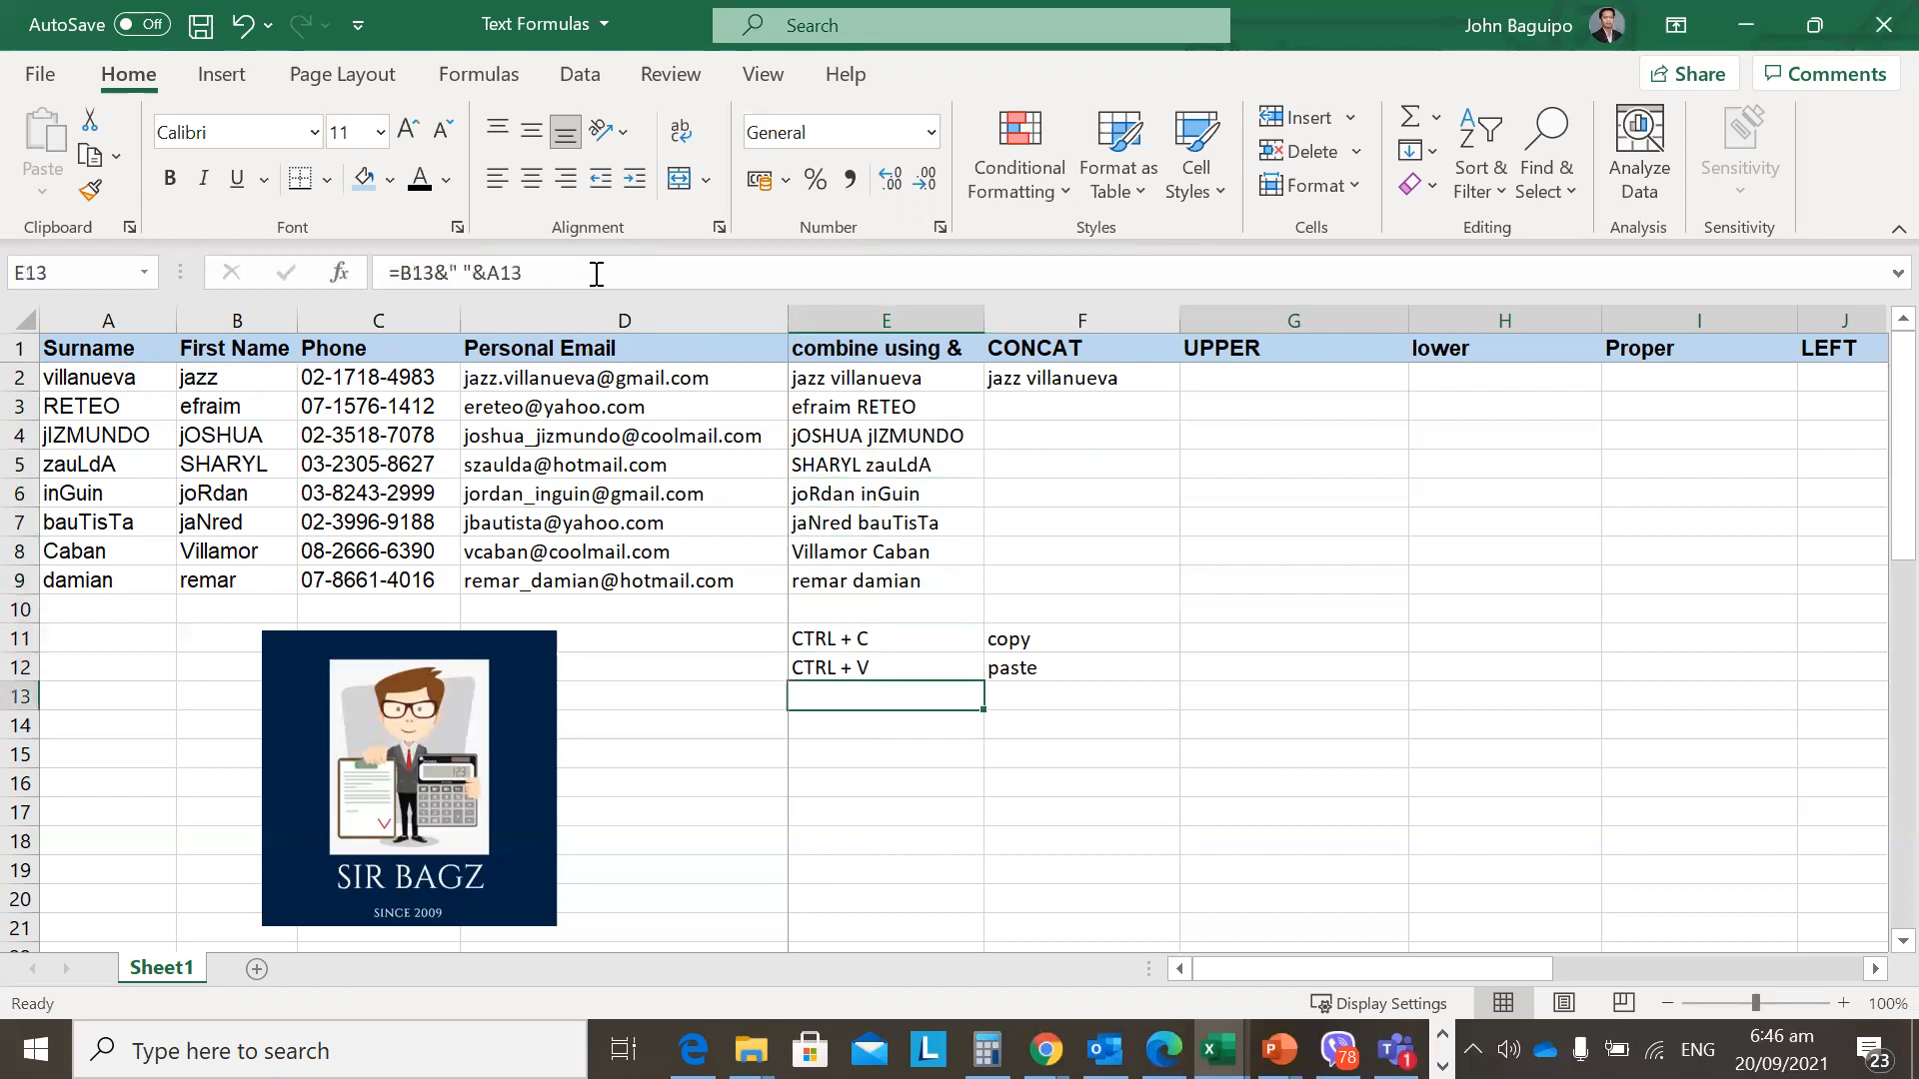
pyautogui.write('CTRL + D')
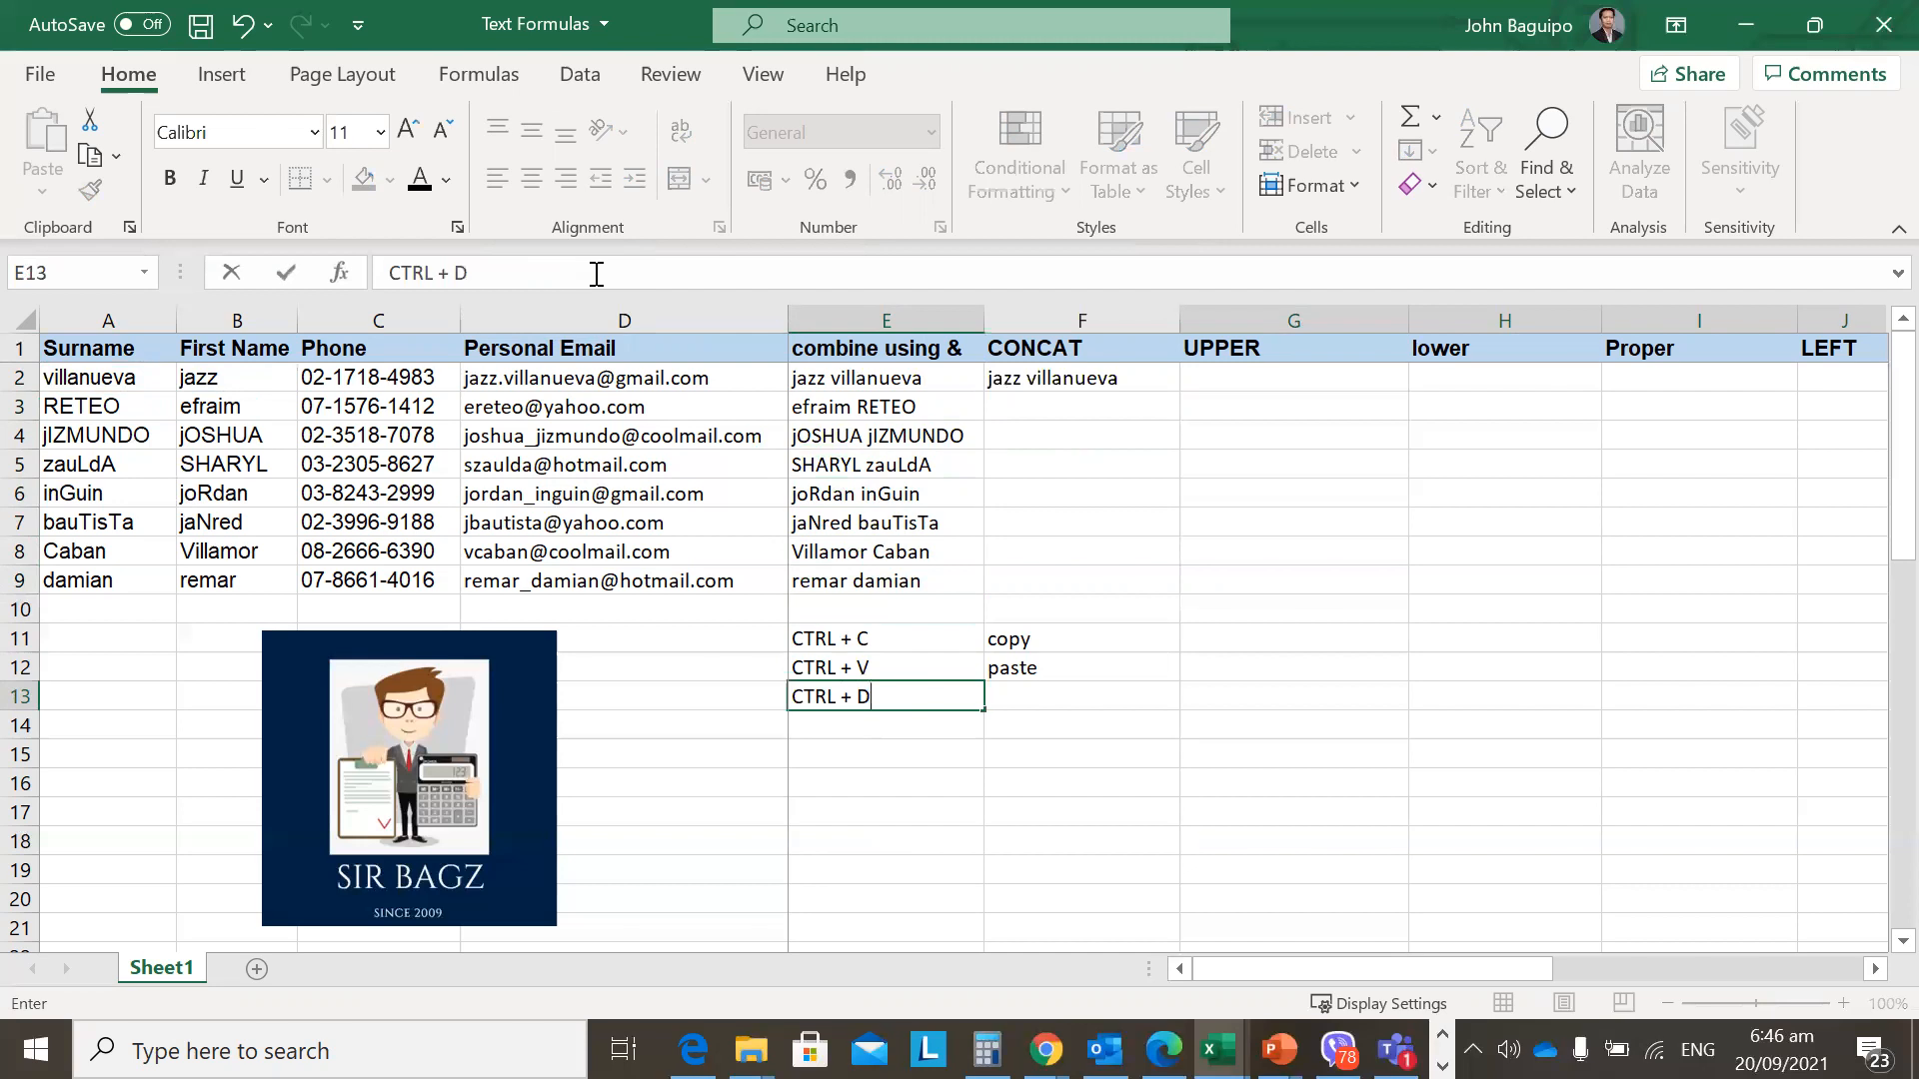
pyautogui.press('Return')
pyautogui.press('Up')
pyautogui.press('Right')
pyautogui.write('fill down')
pyautogui.press('Return')
# Copy =CONCAT(B2," ",A2) from F2 down through F9 with Ctrl+D and check F2.
pyautogui.press('Up')
pyautogui.press('Up')
pyautogui.press('Up')
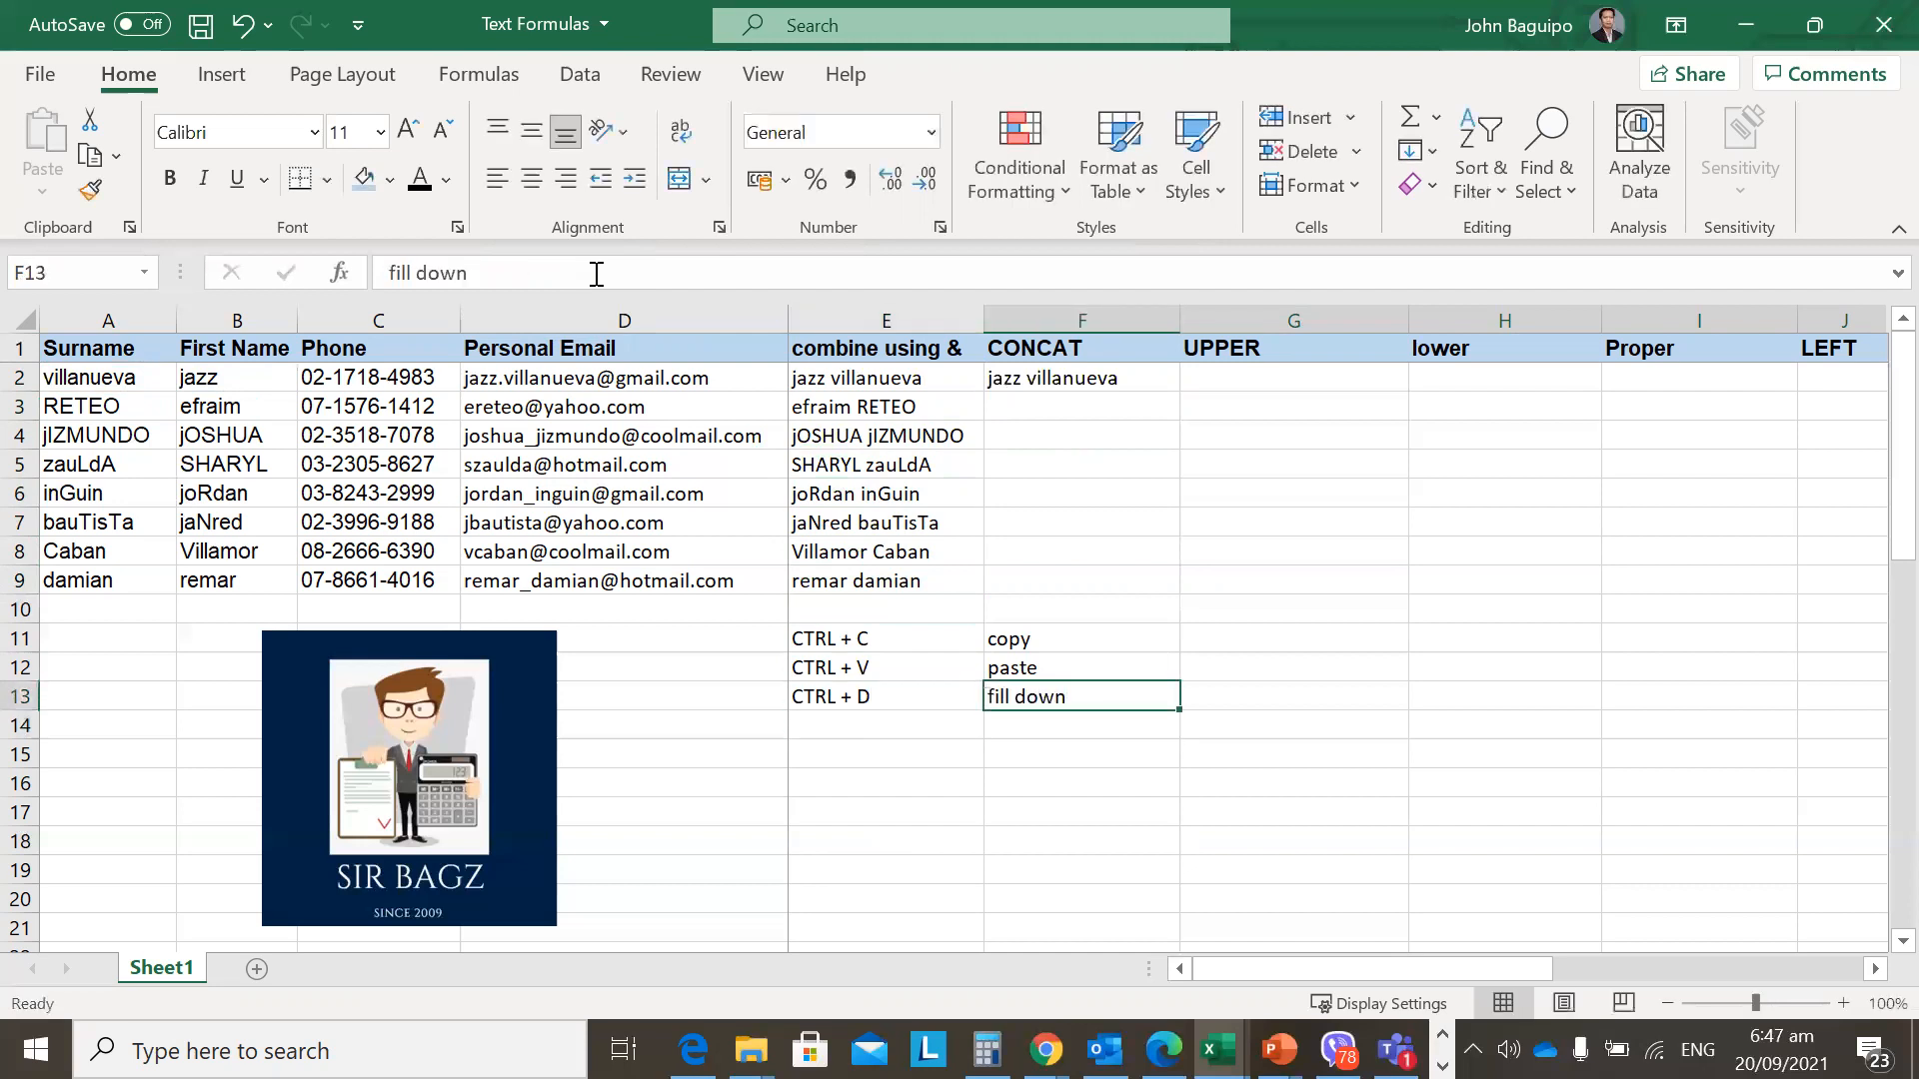
pyautogui.hotkey('ctrl', 'Up')
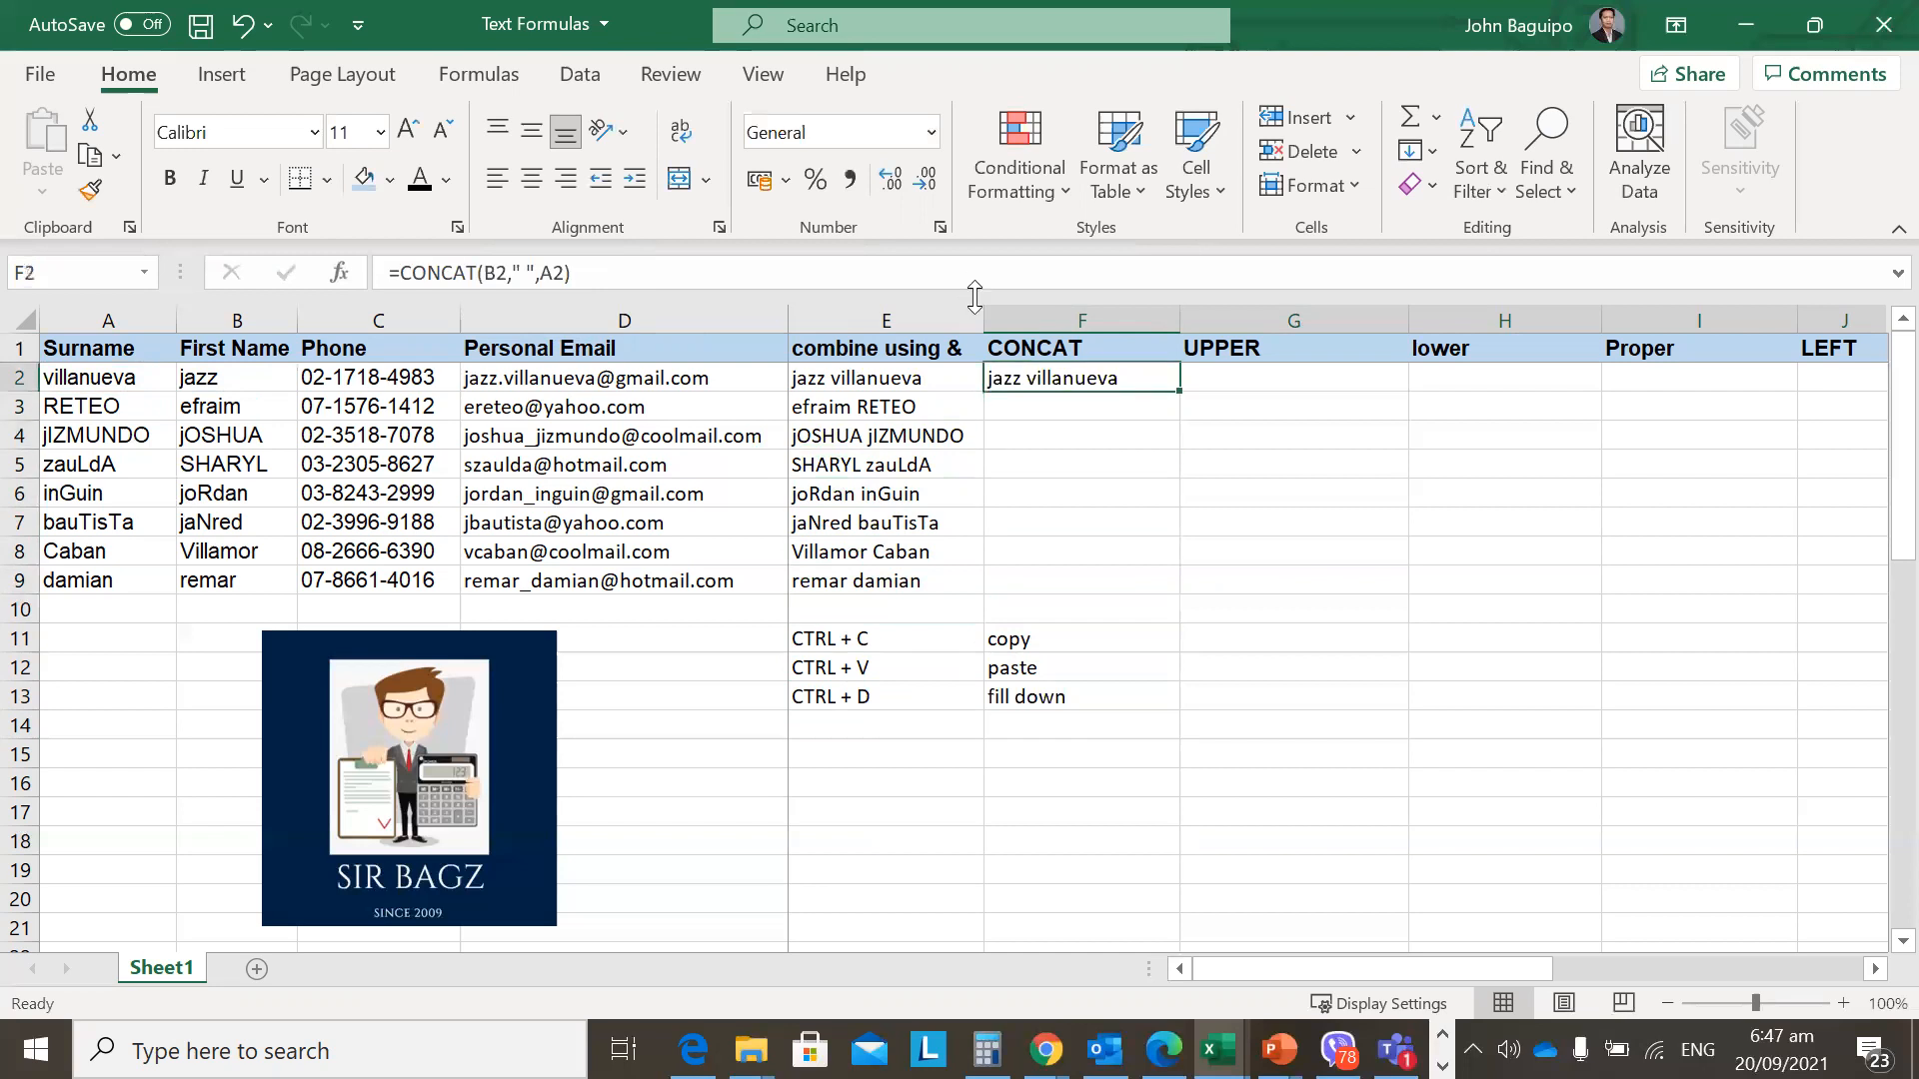
pyautogui.hotkey('shift', 'Down')
pyautogui.hotkey('shift', 'Down')
pyautogui.hotkey('shift', 'Down')
pyautogui.hotkey('shift', 'Down')
pyautogui.hotkey('shift', 'Down')
pyautogui.hotkey('shift', 'Down')
pyautogui.hotkey('shift', 'Down')
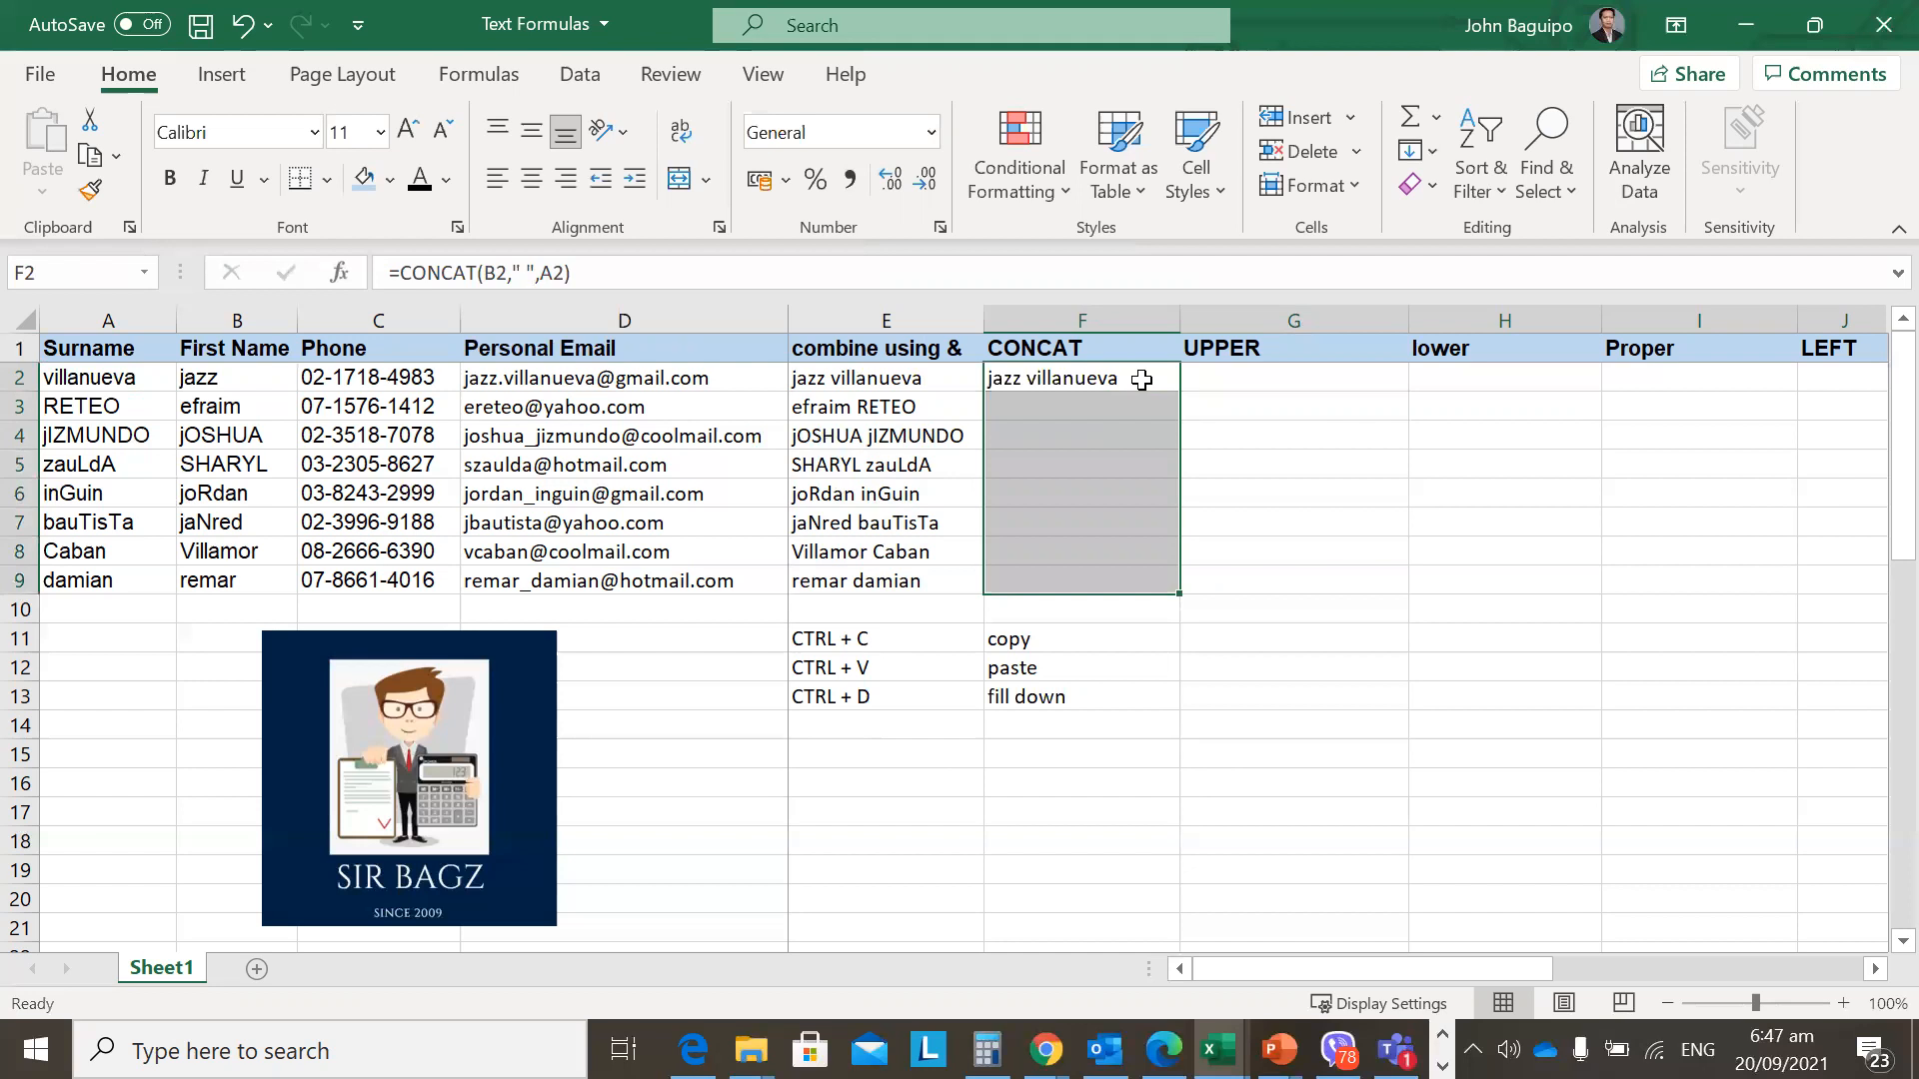
pyautogui.hotkey('ctrl', 'd')
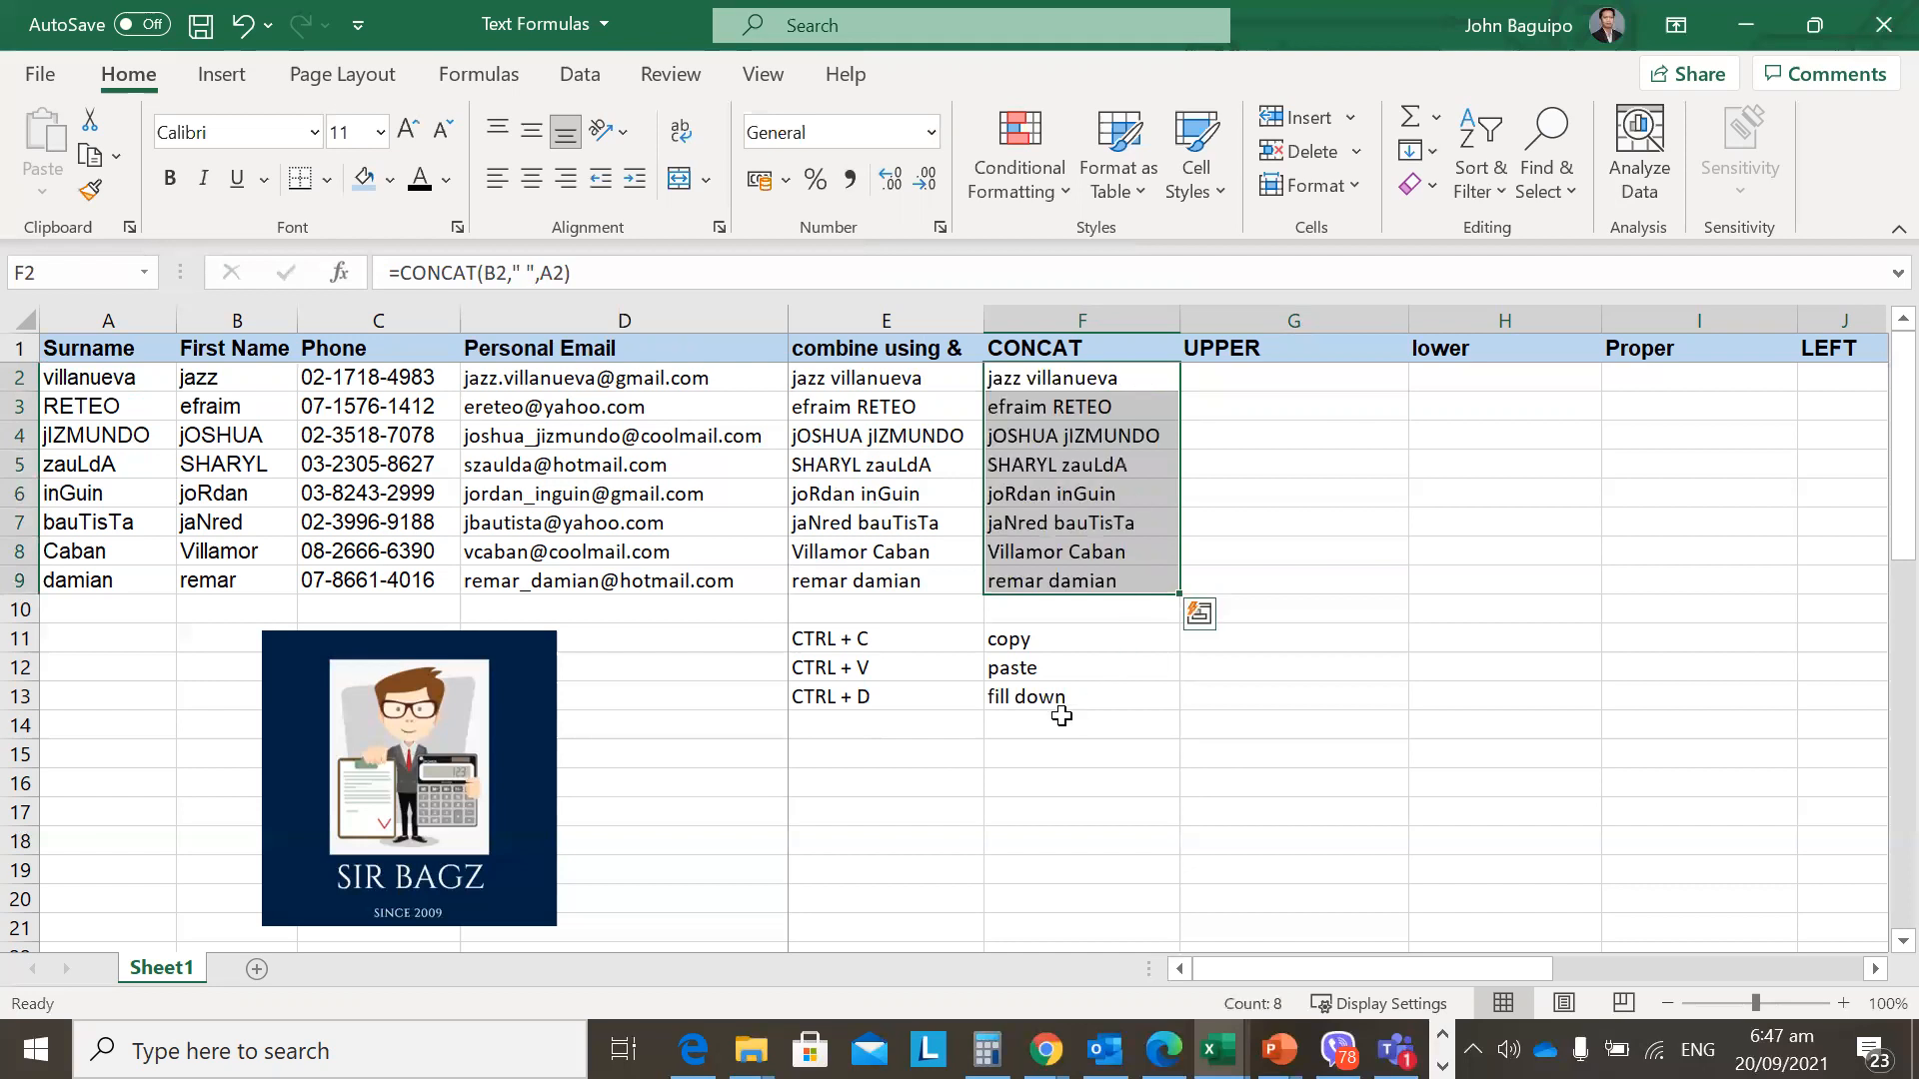
pyautogui.click(1075, 616)
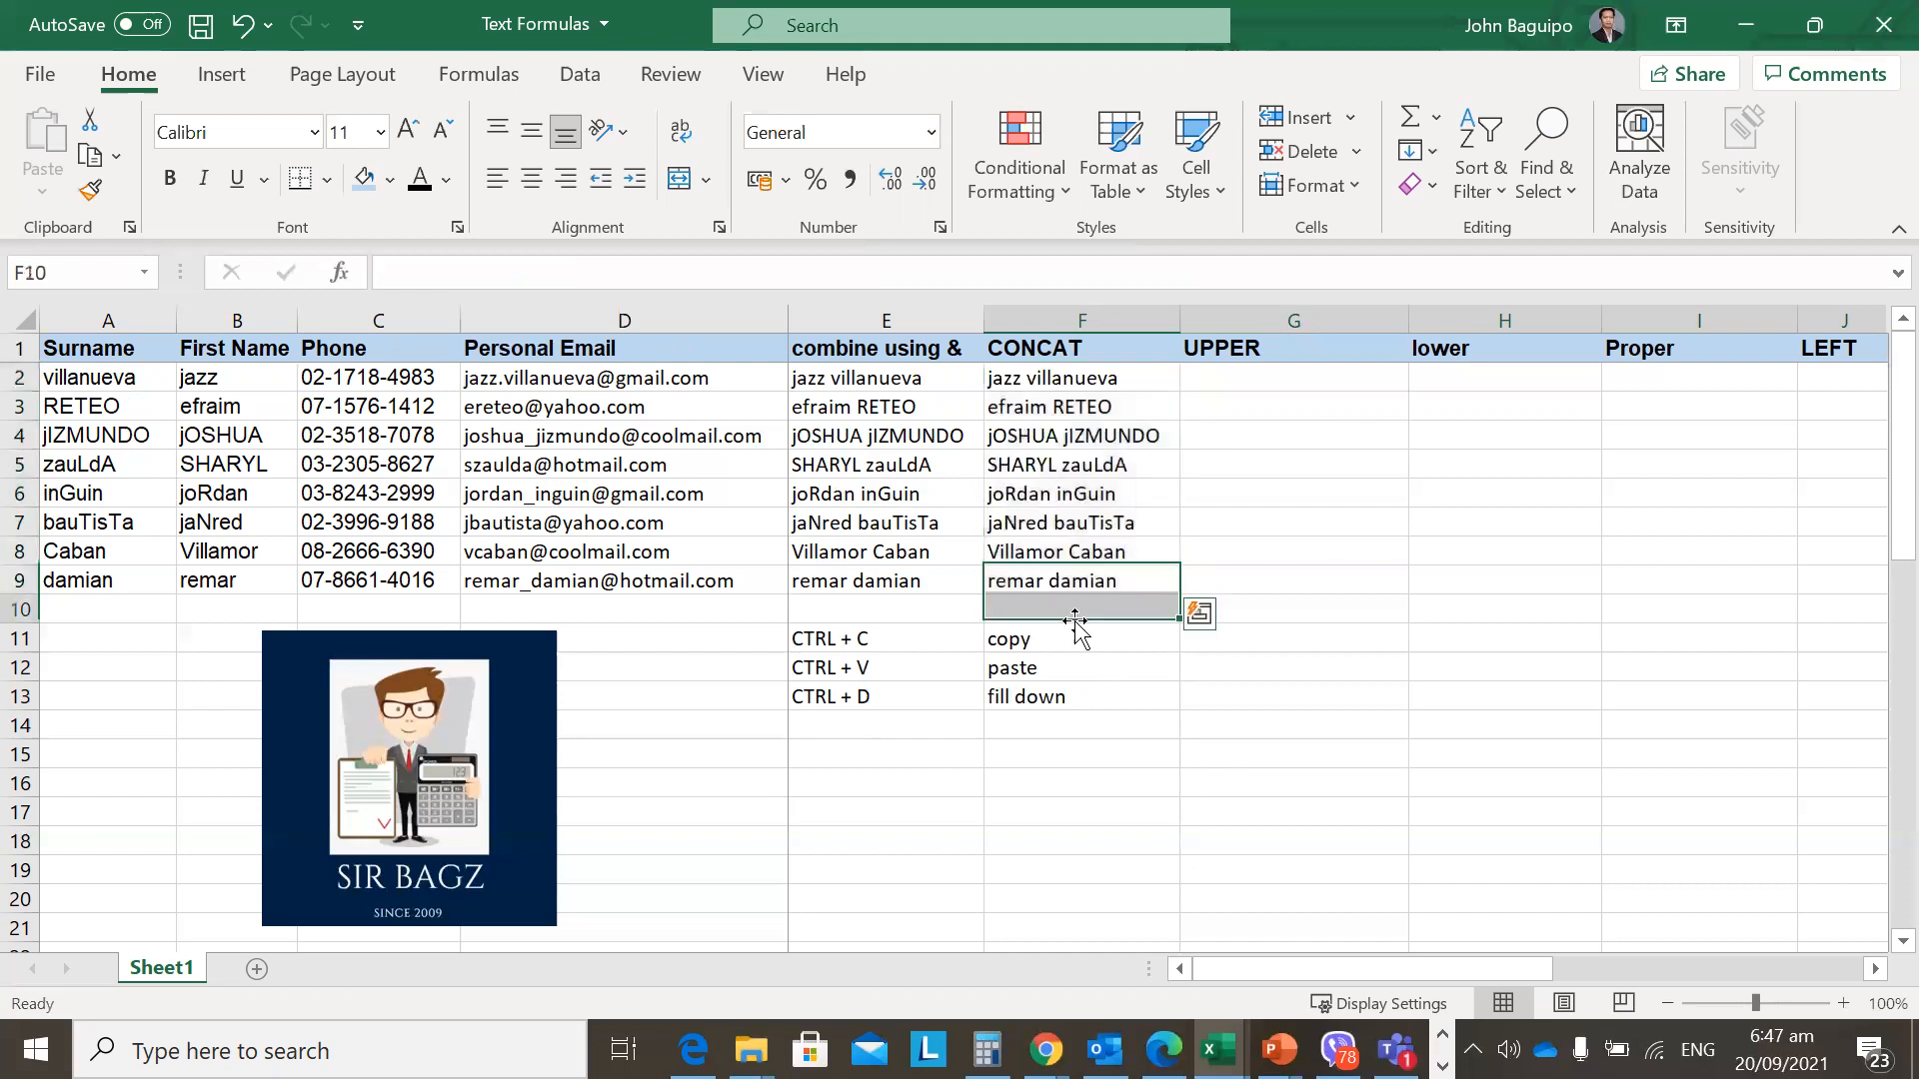
pyautogui.click(1044, 372)
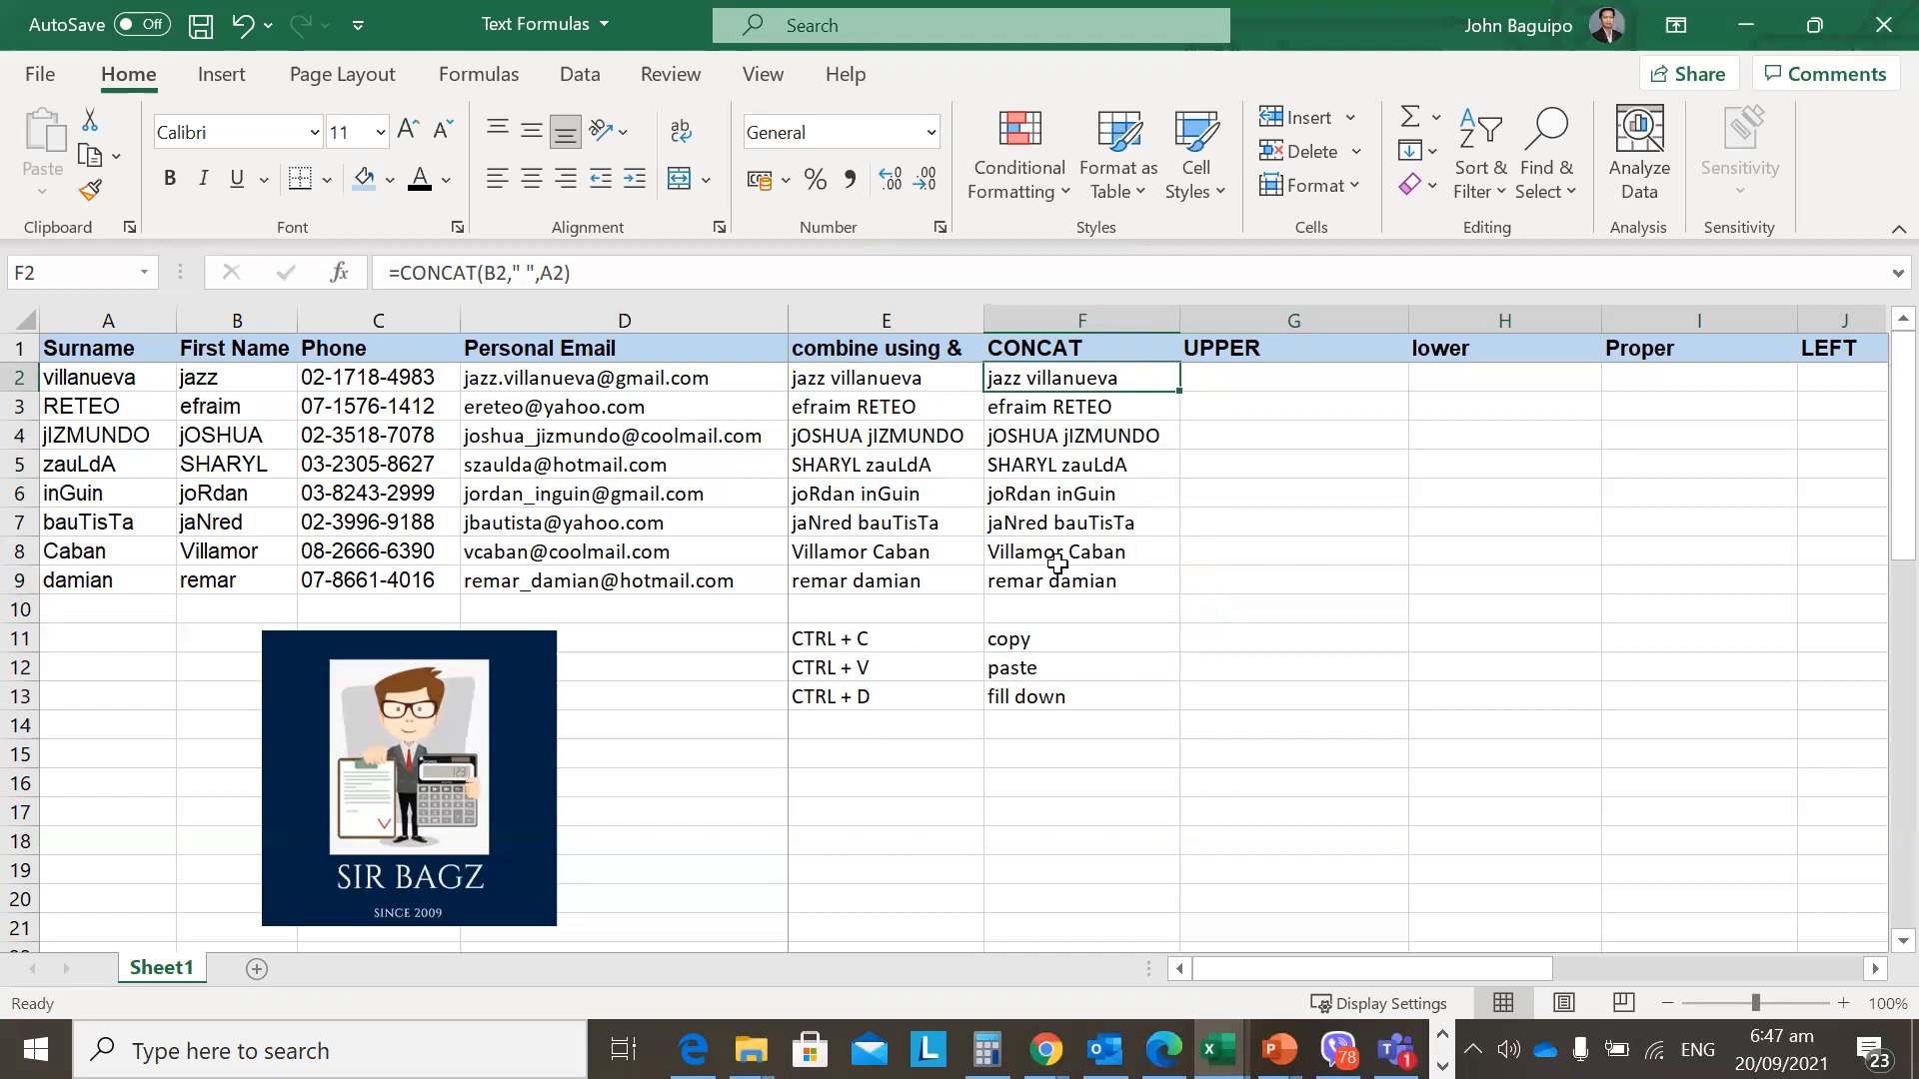
pyautogui.click(1049, 410)
pyautogui.press('Up')
pyautogui.click(1049, 410)
pyautogui.press('Up')
pyautogui.click(1048, 410)
pyautogui.press('Up')
pyautogui.press('Right')
pyautogui.press('Left')
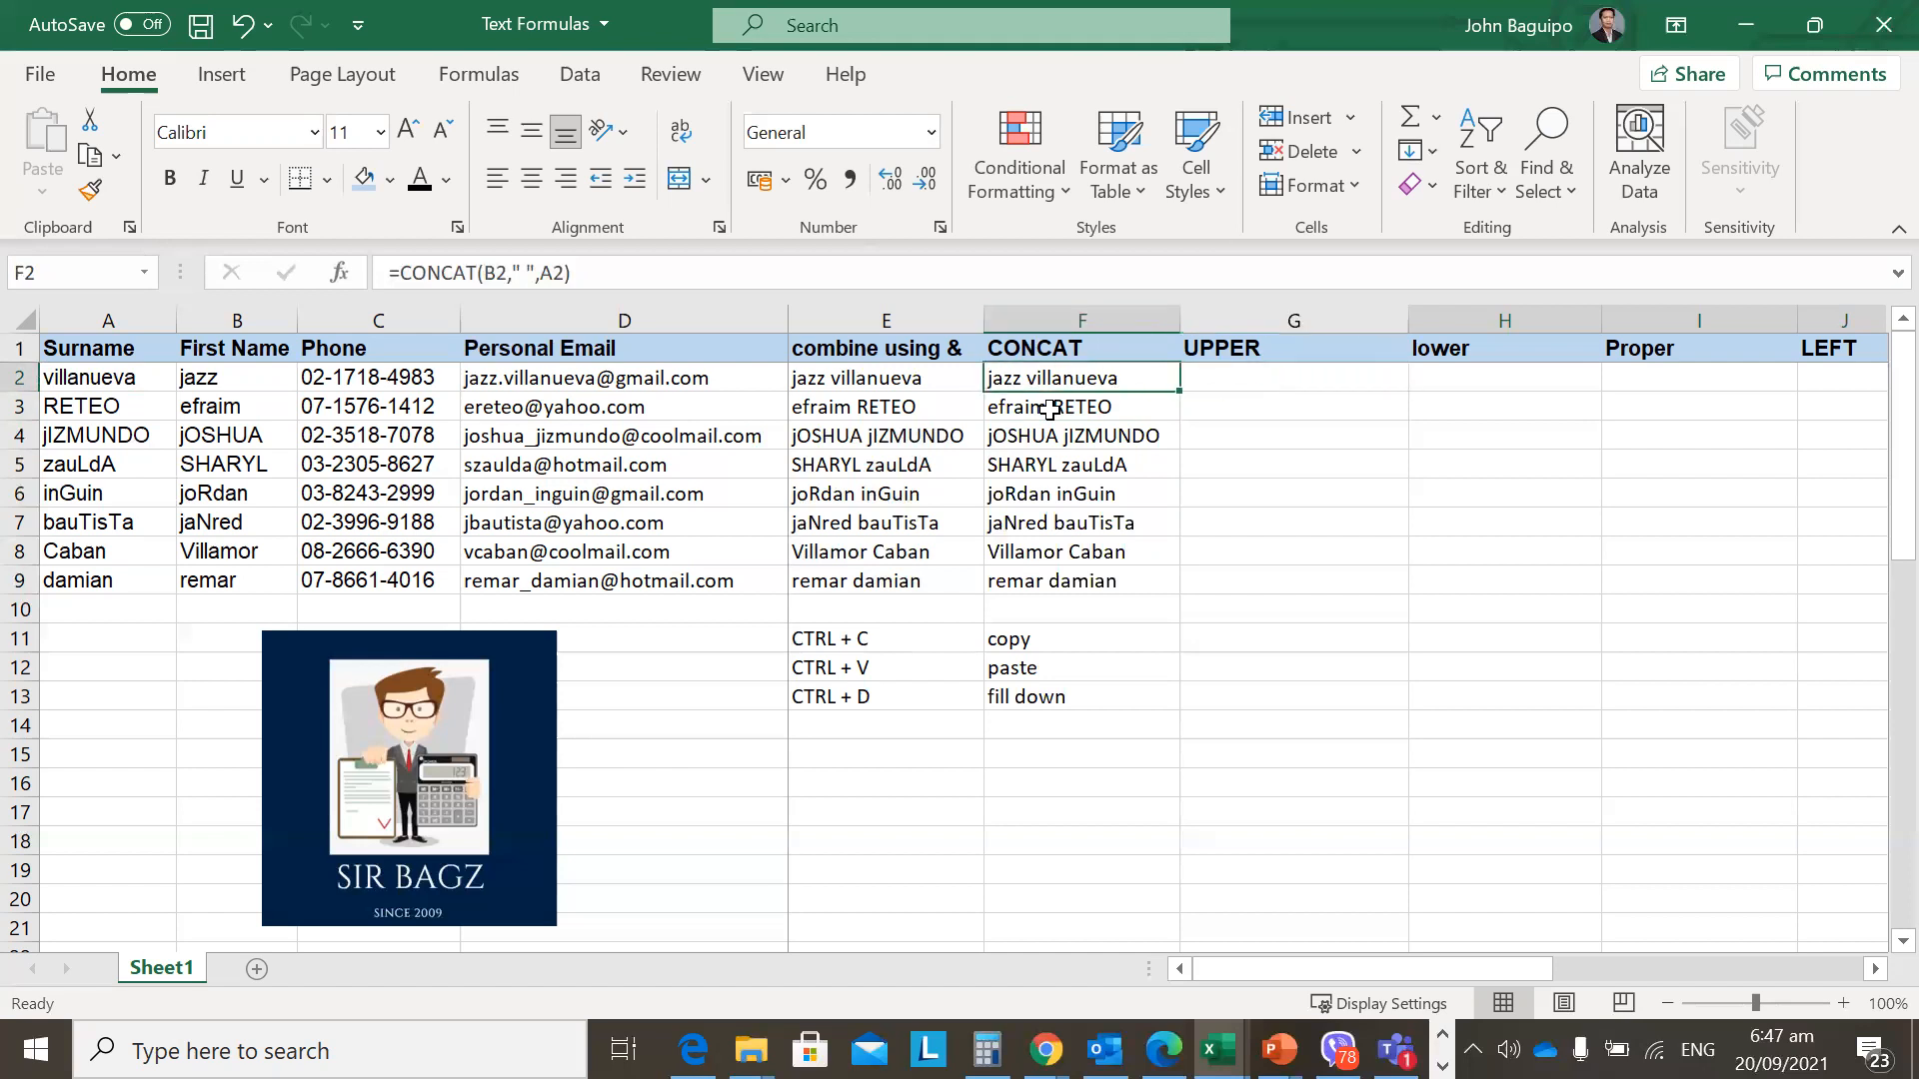
pyautogui.press('Right')
pyautogui.press('Left')
pyautogui.press('Right')
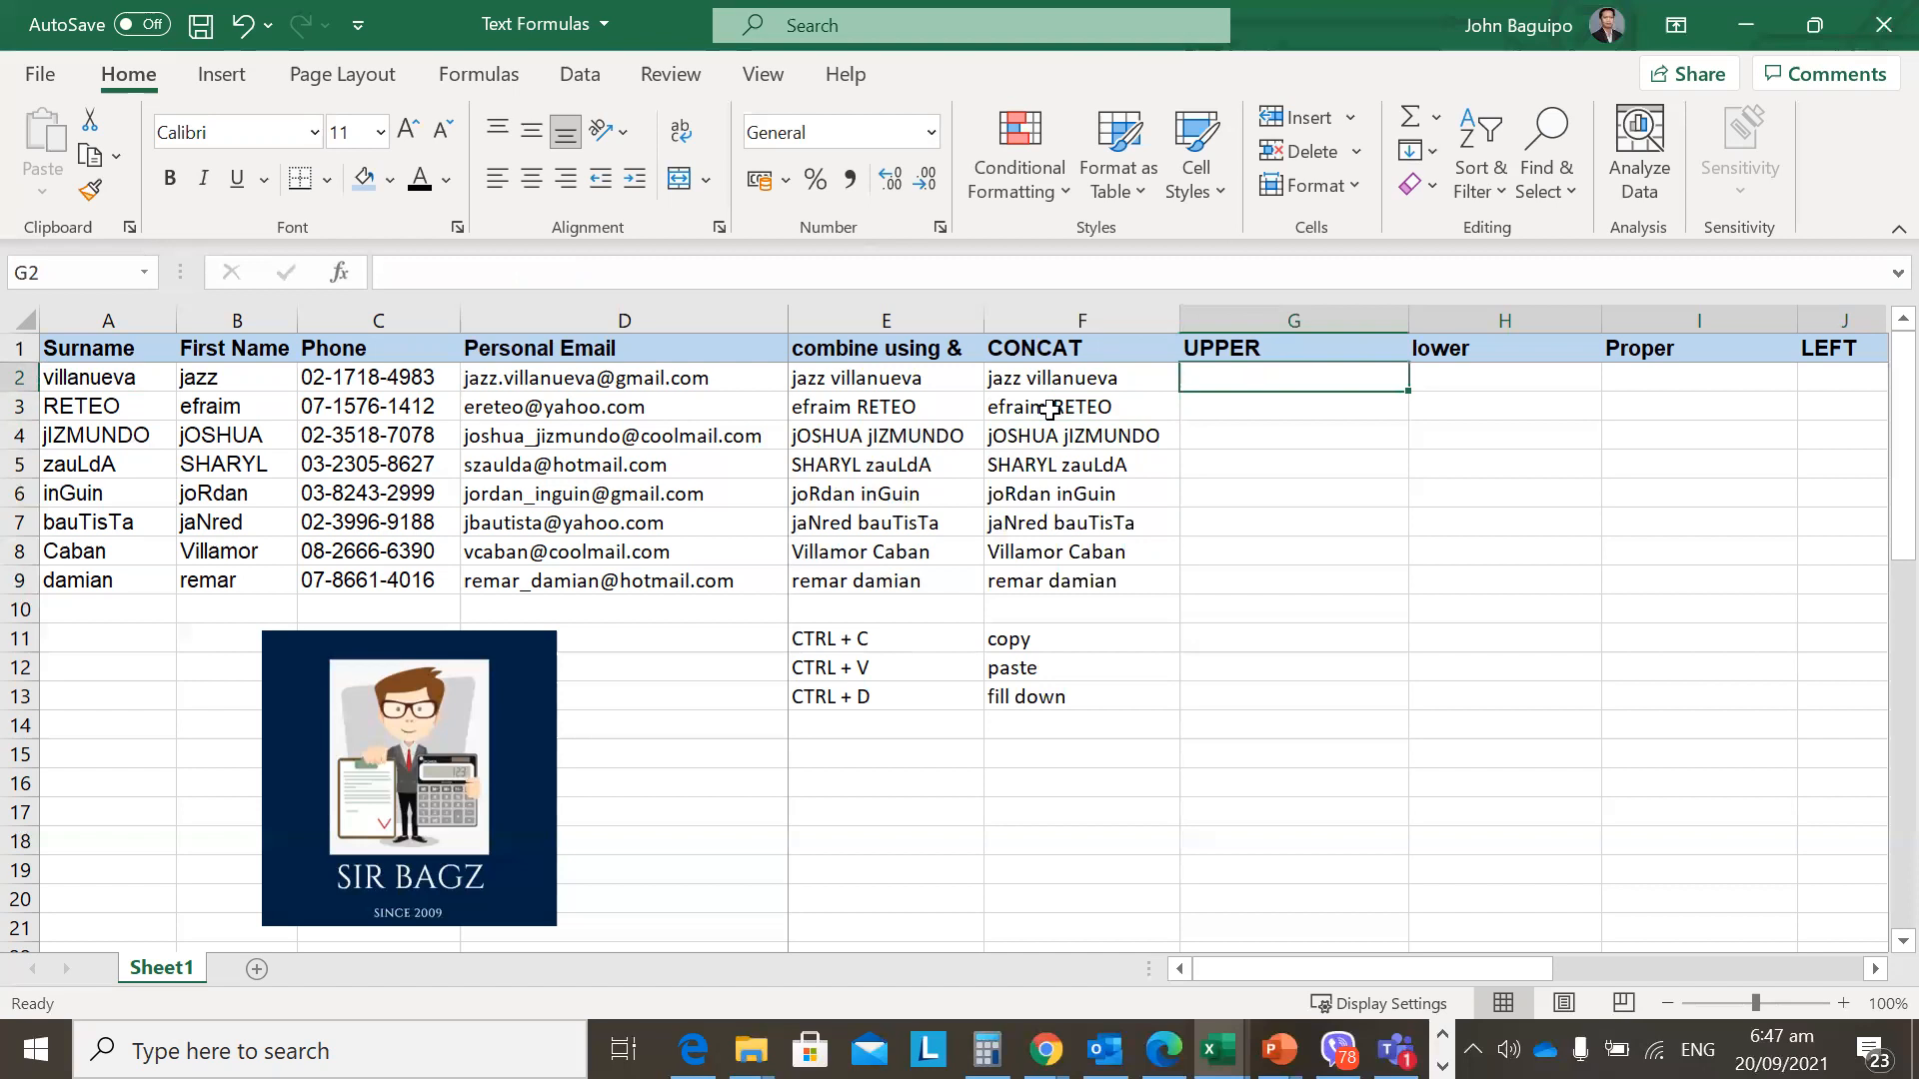
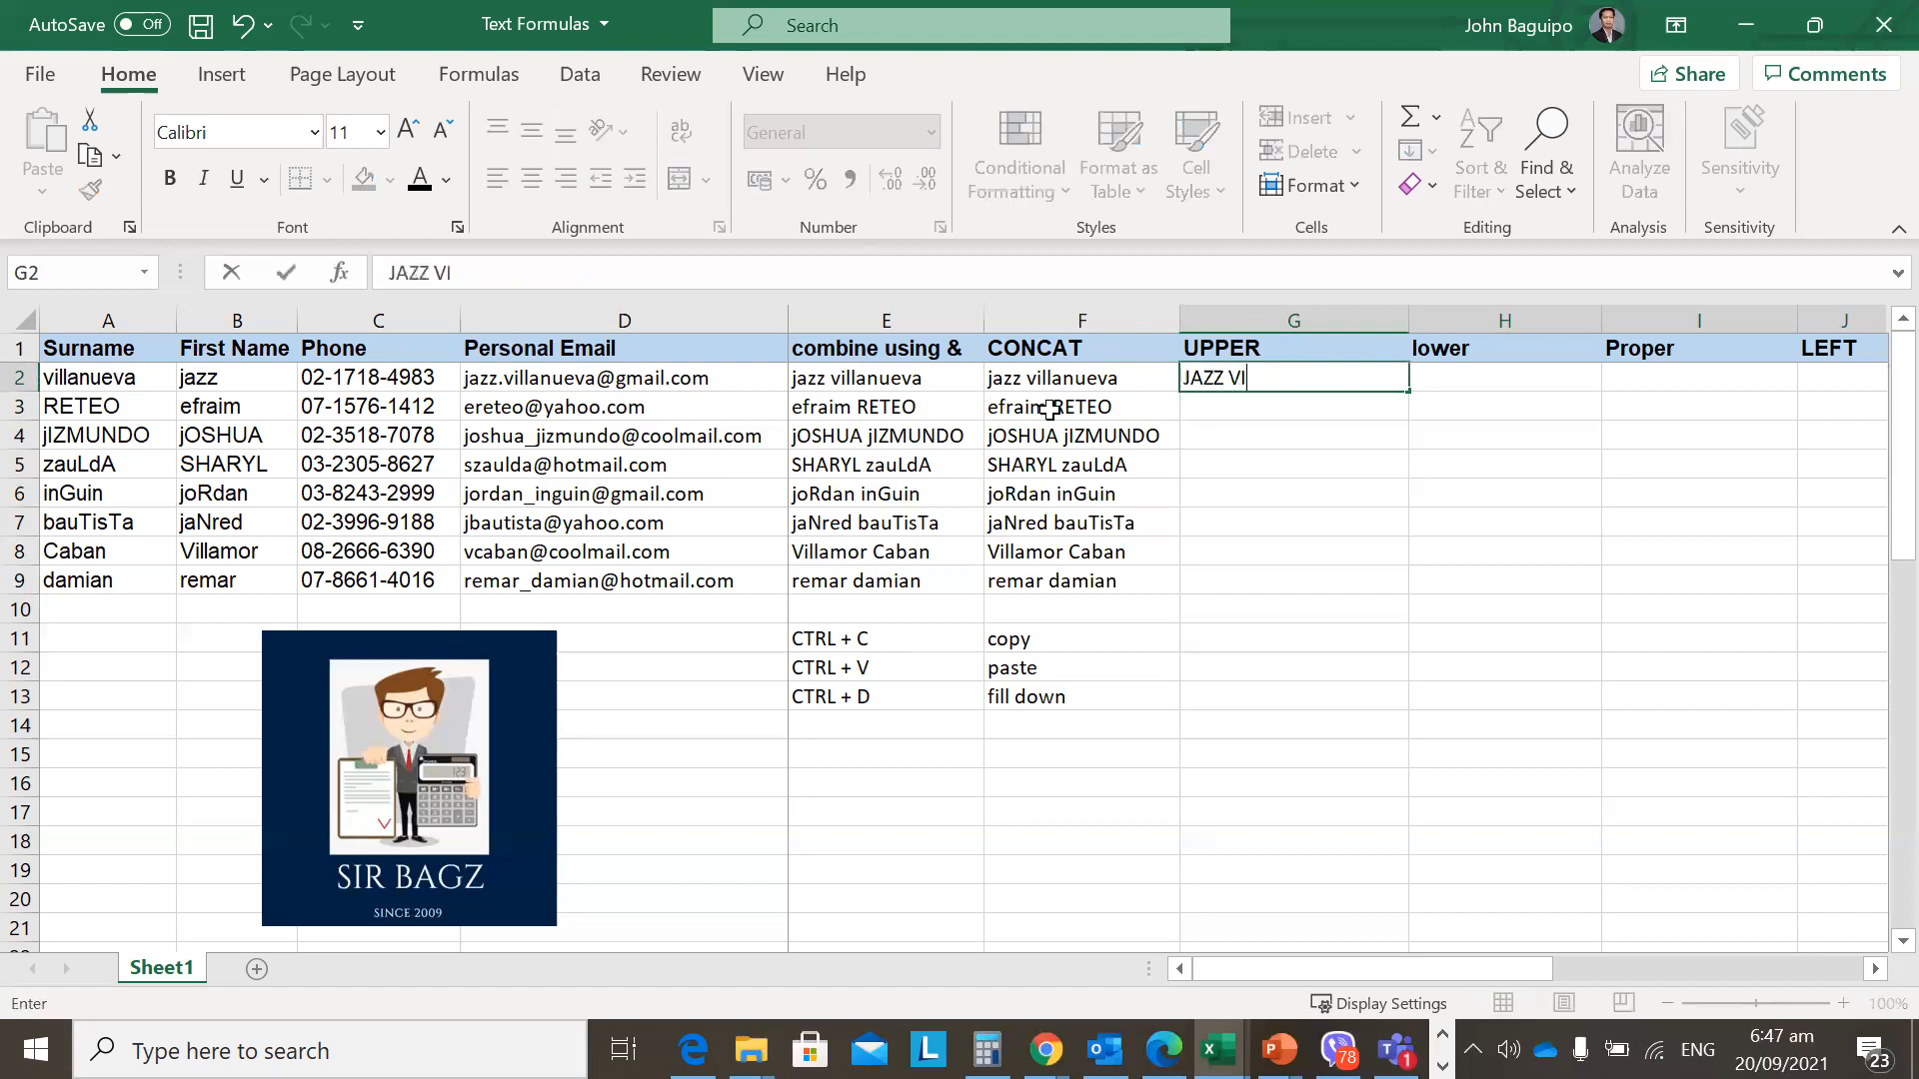
pyautogui.press('Return')
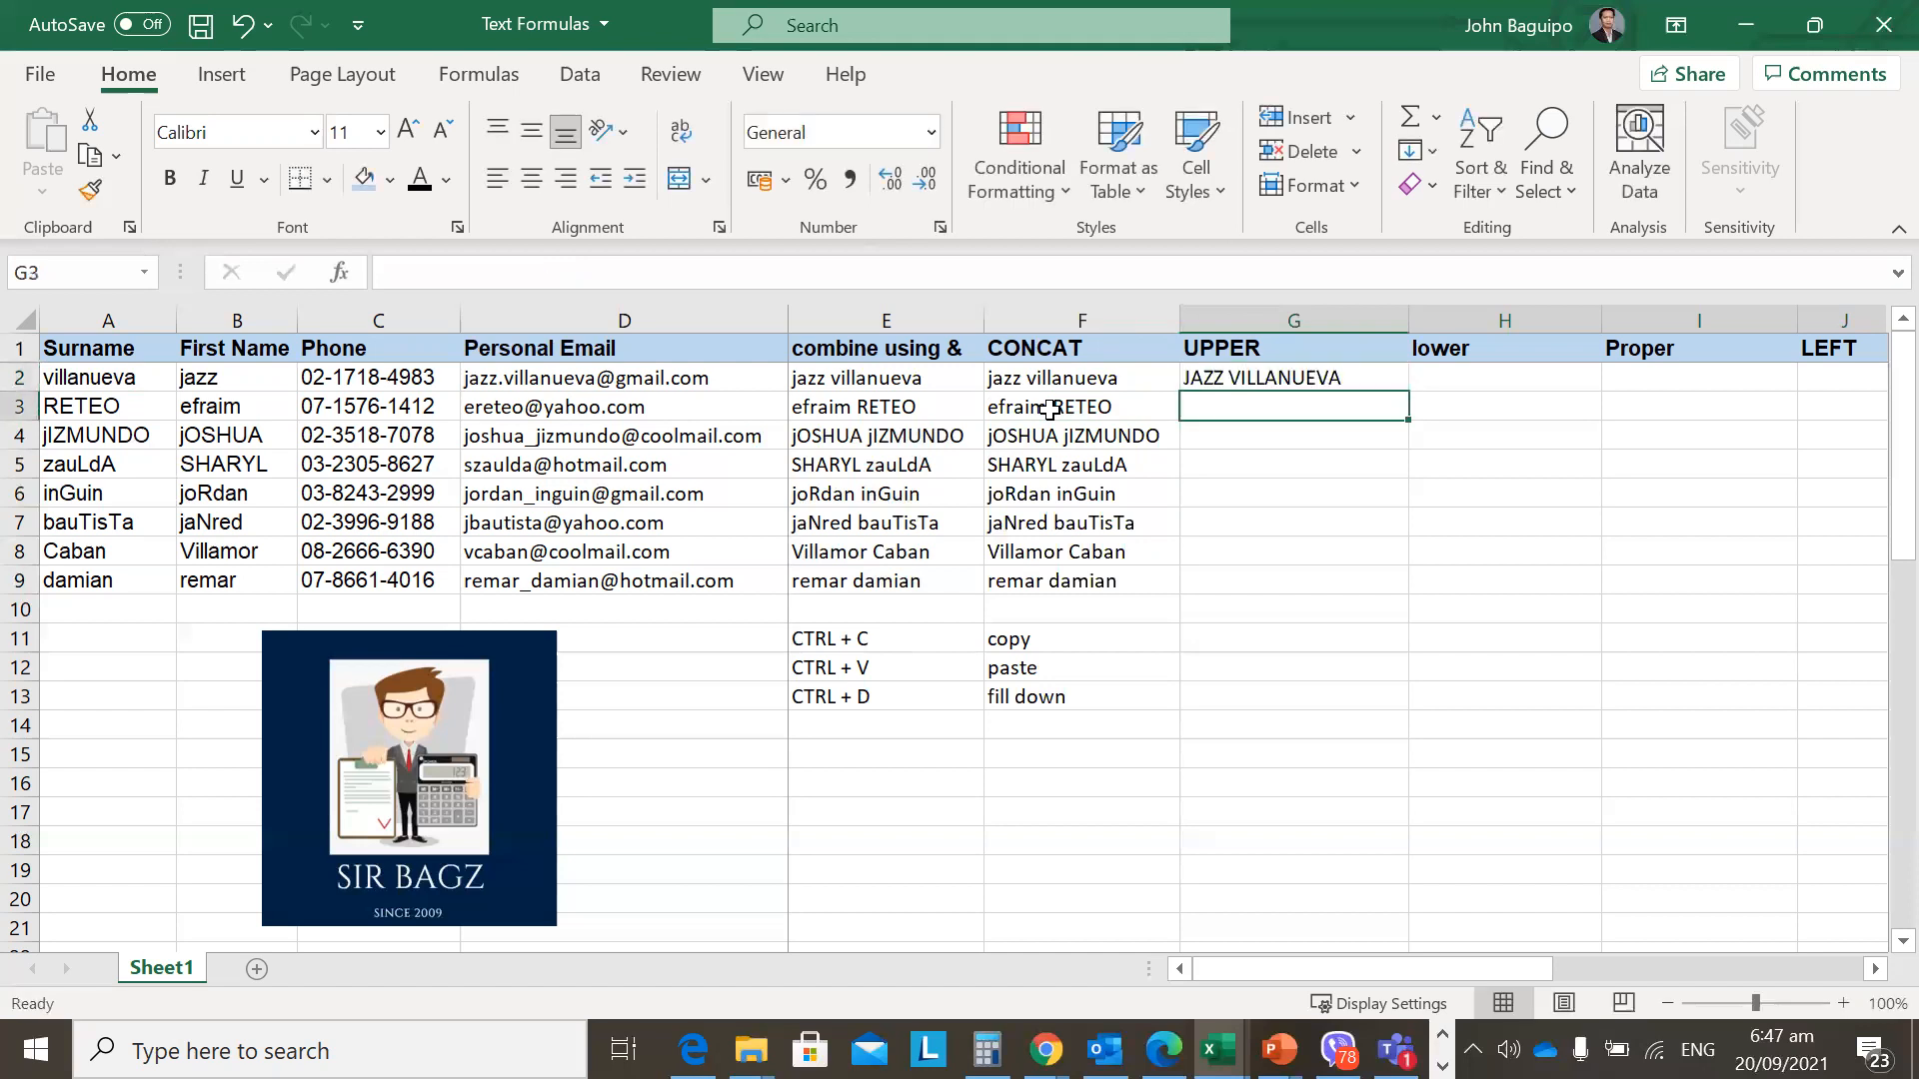
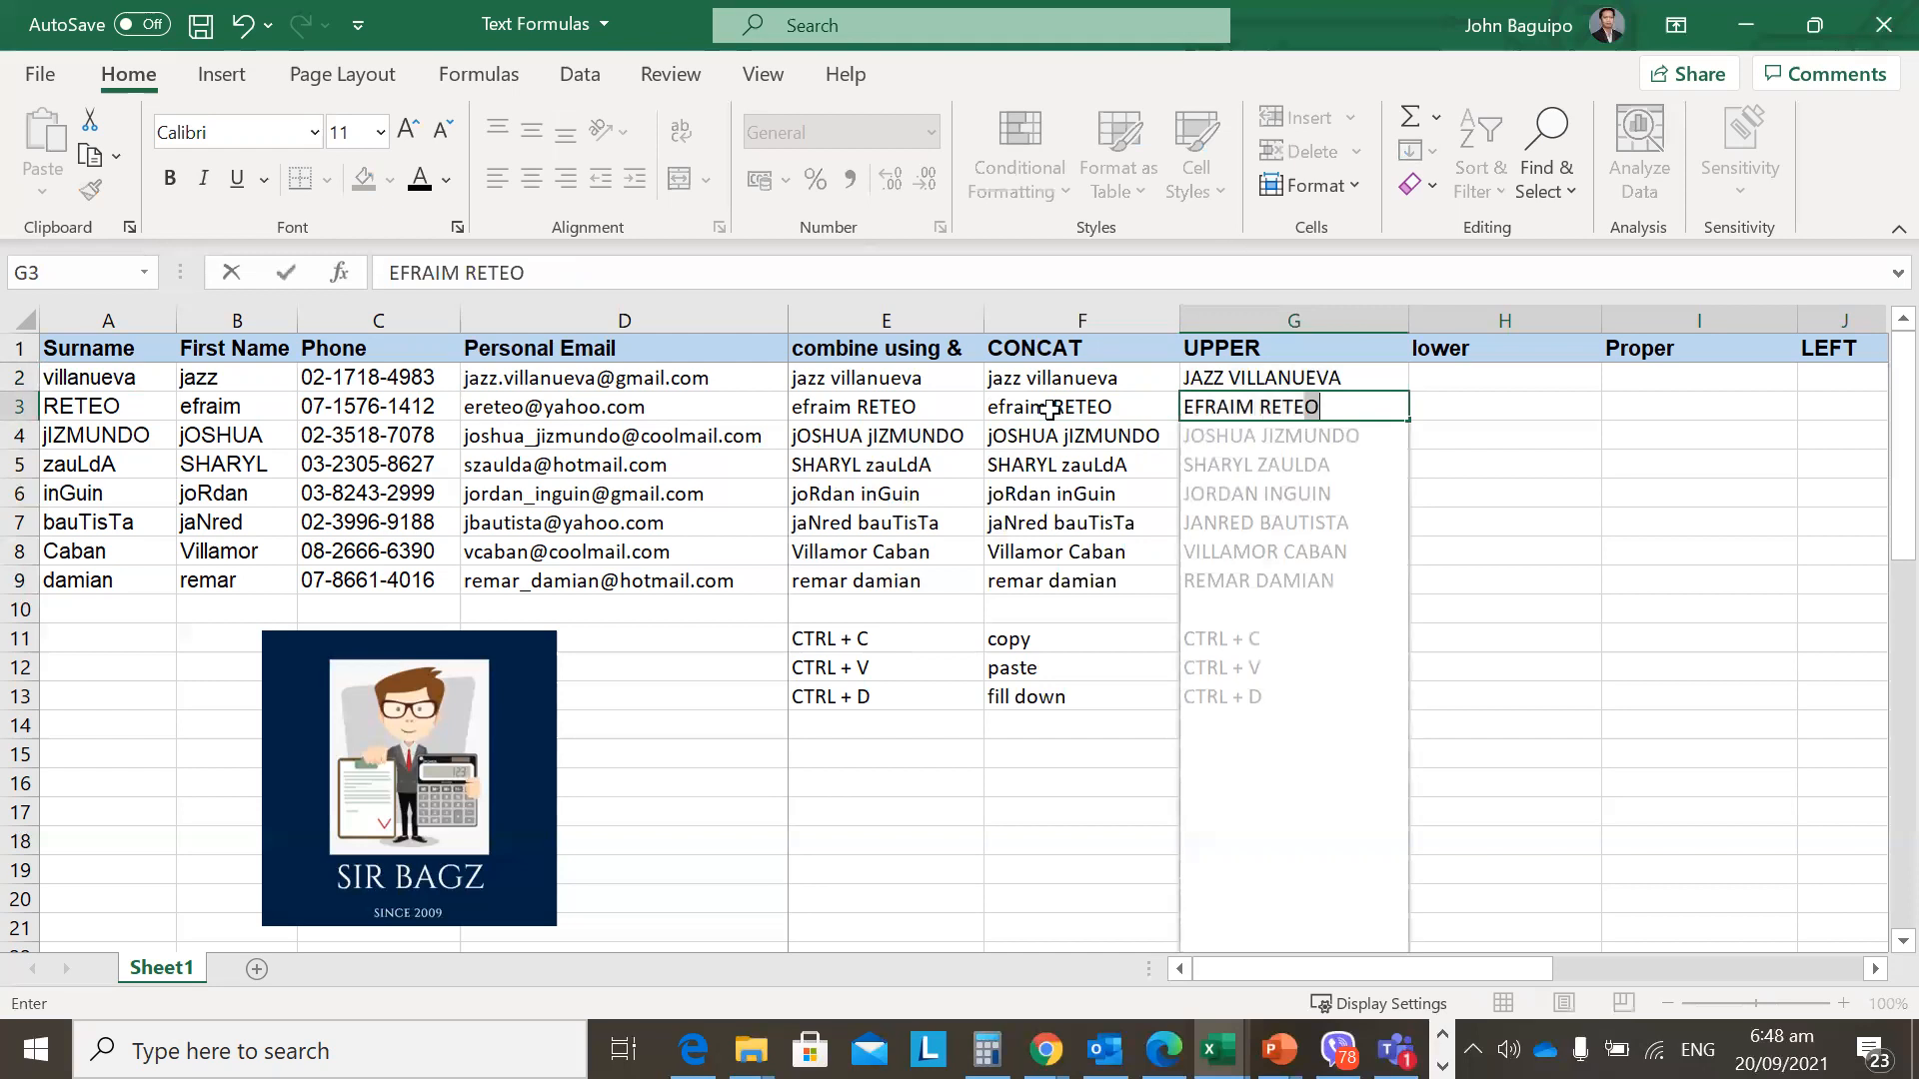
pyautogui.hotkey('ctrl', 'Return')
pyautogui.hotkey('shift', 'Up')
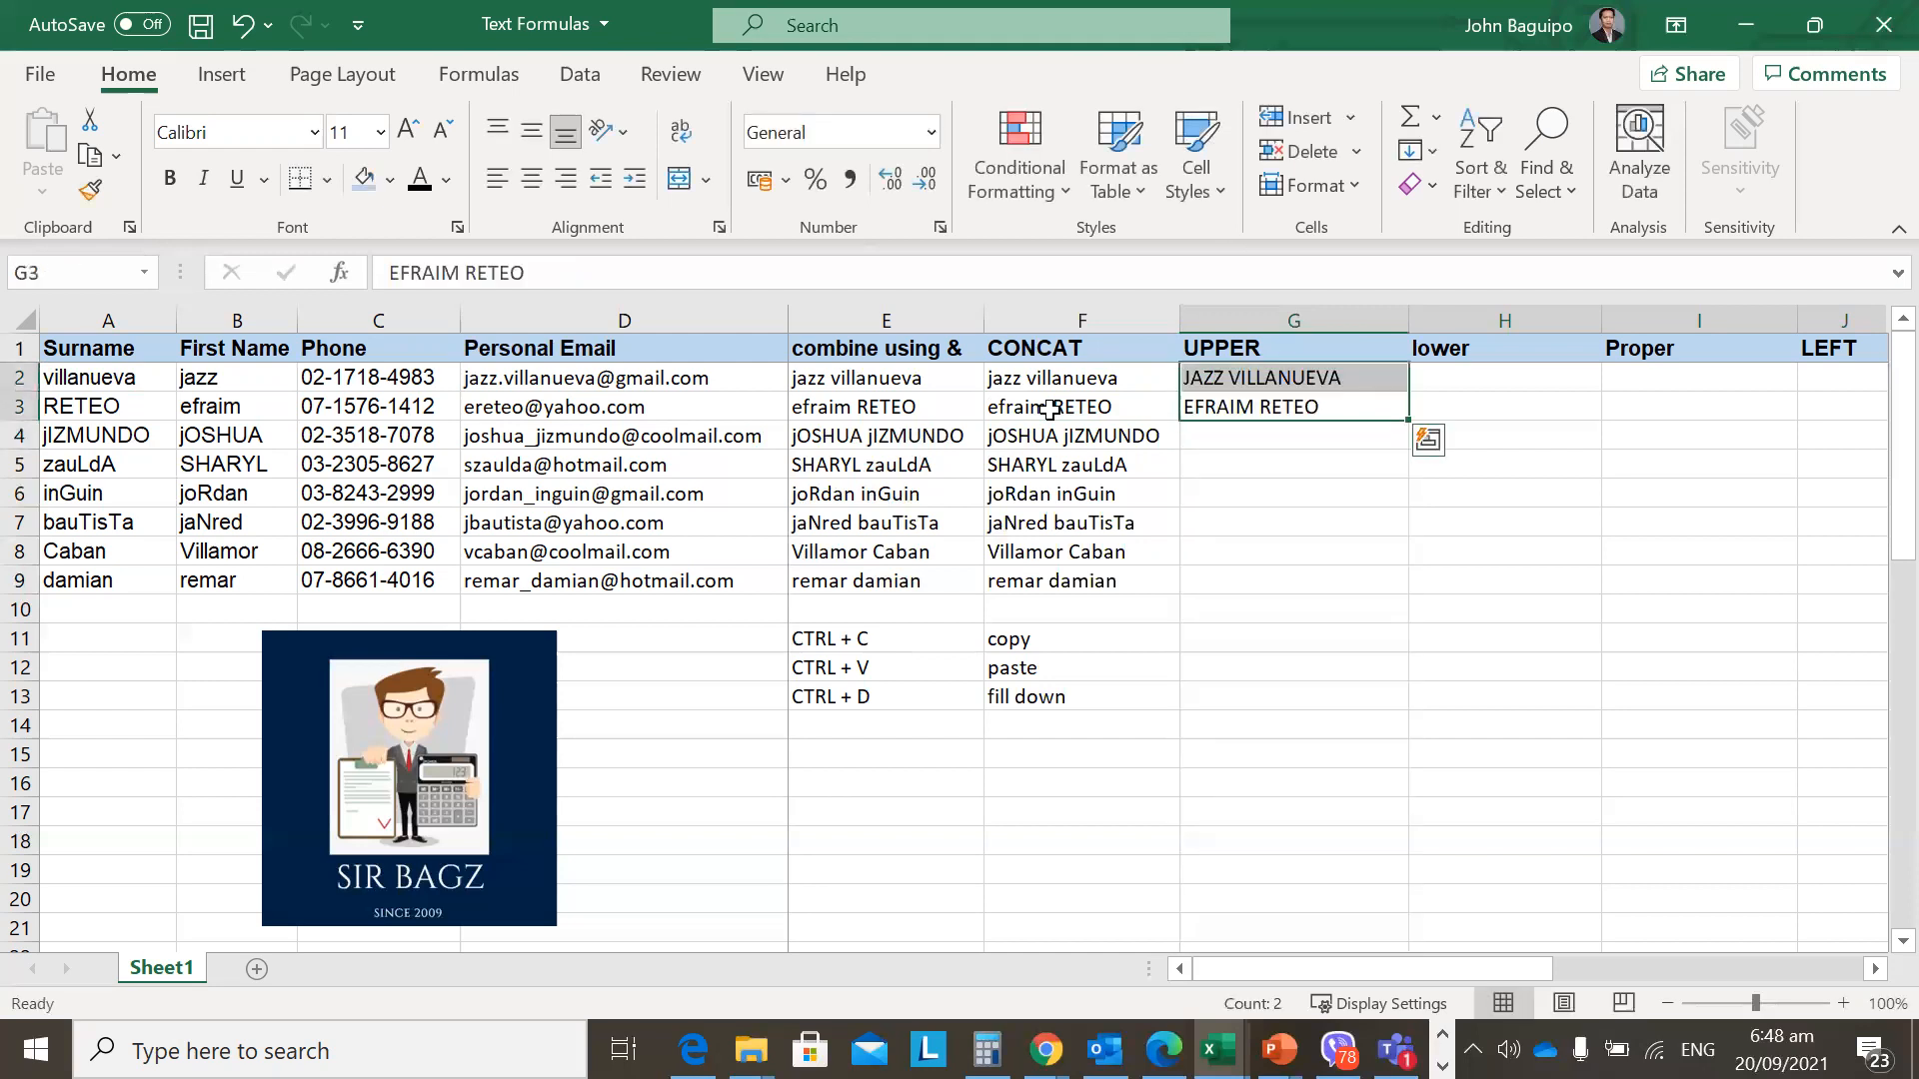
pyautogui.press('Delete')
pyautogui.click(1050, 410)
pyautogui.press('Right')
pyautogui.press('Up')
pyautogui.press('Left')
pyautogui.press('Right')
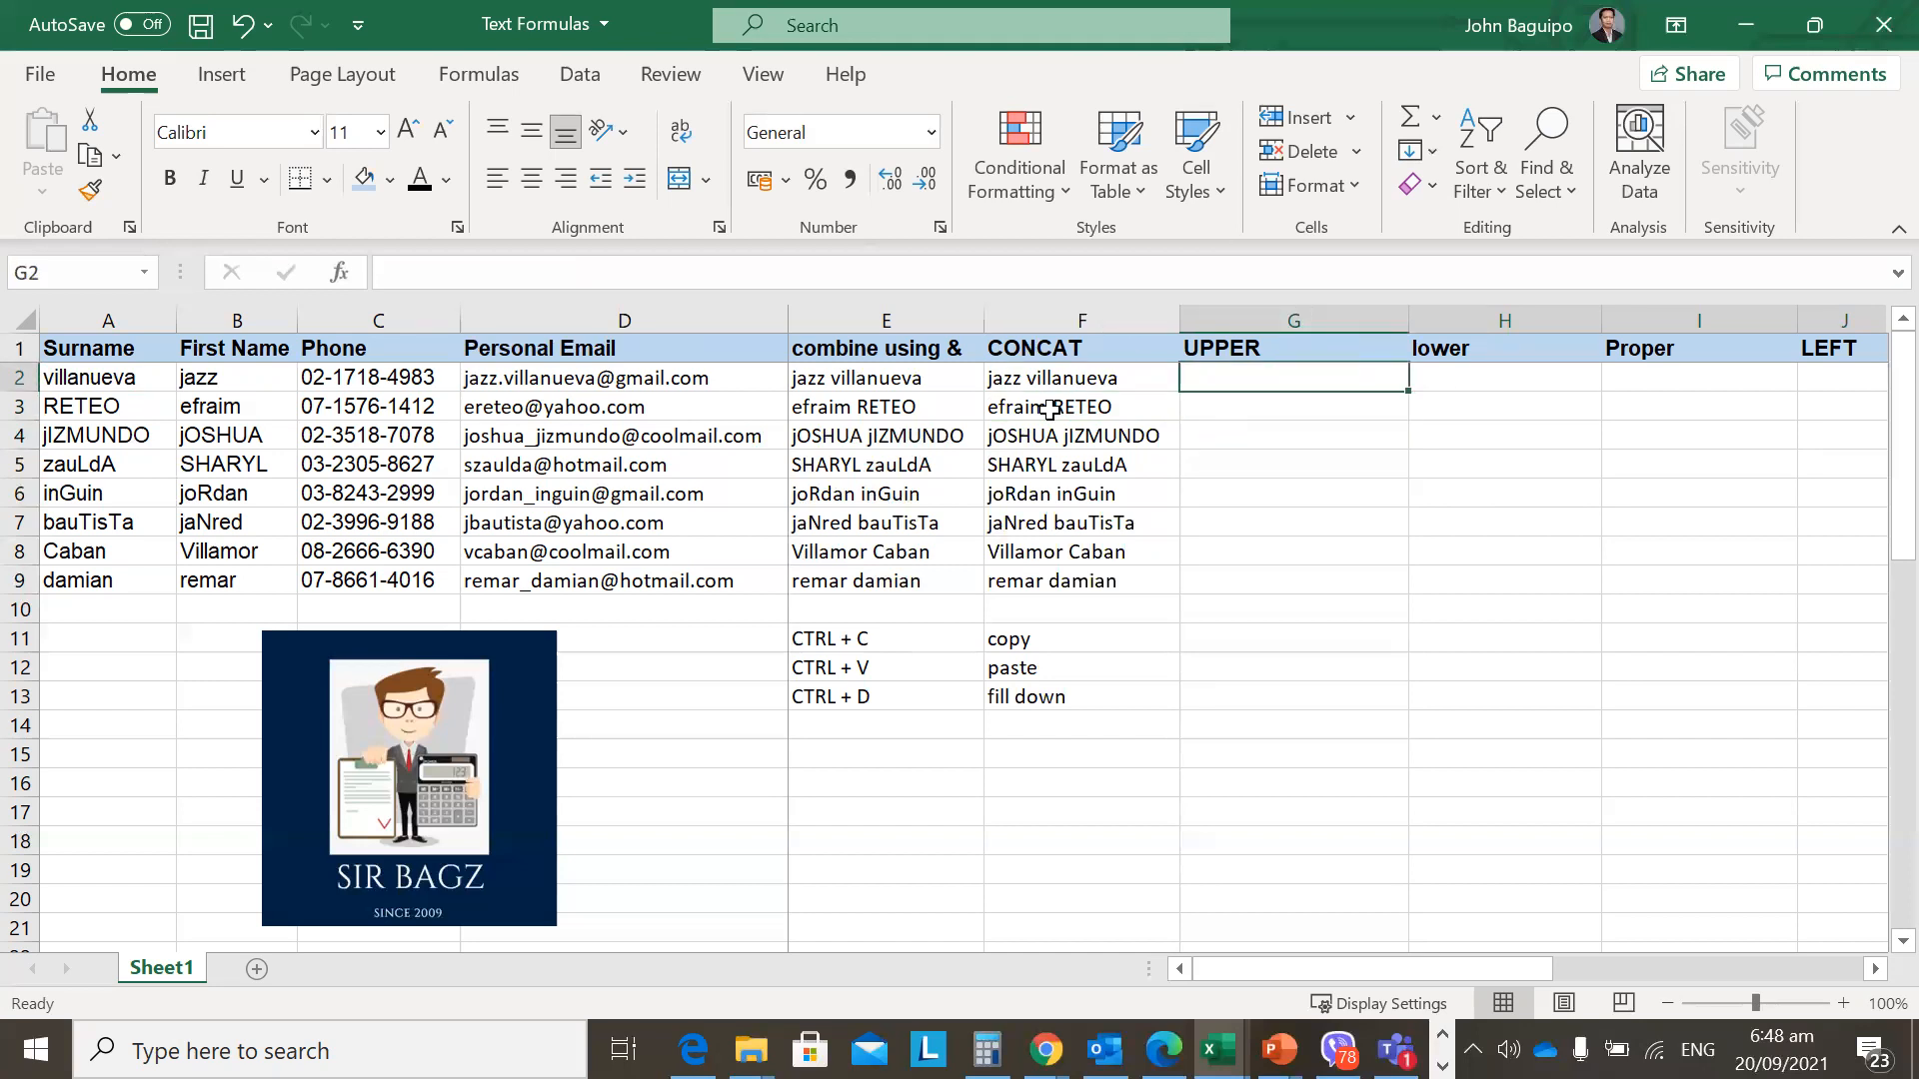
# Enter =UPPER(F2) in G2.
pyautogui.write('=')
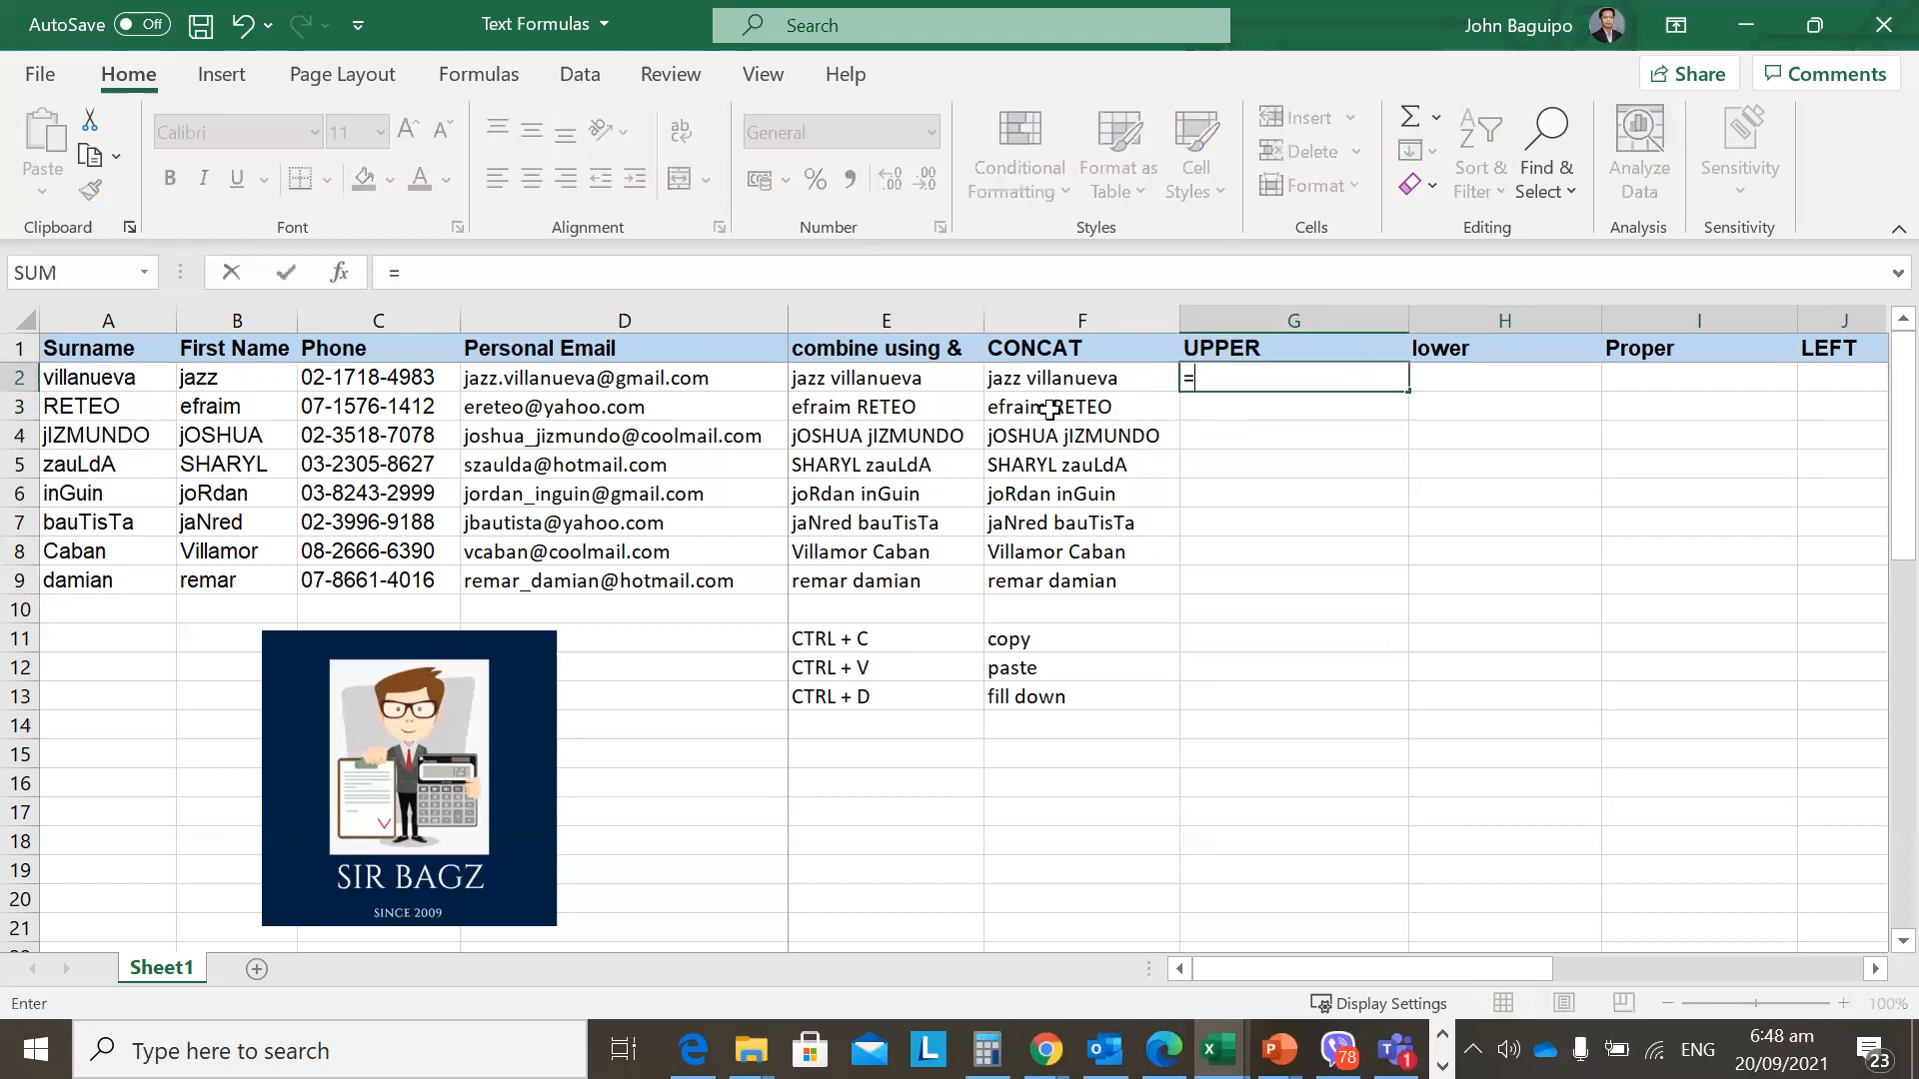
pyautogui.write('UPPER')
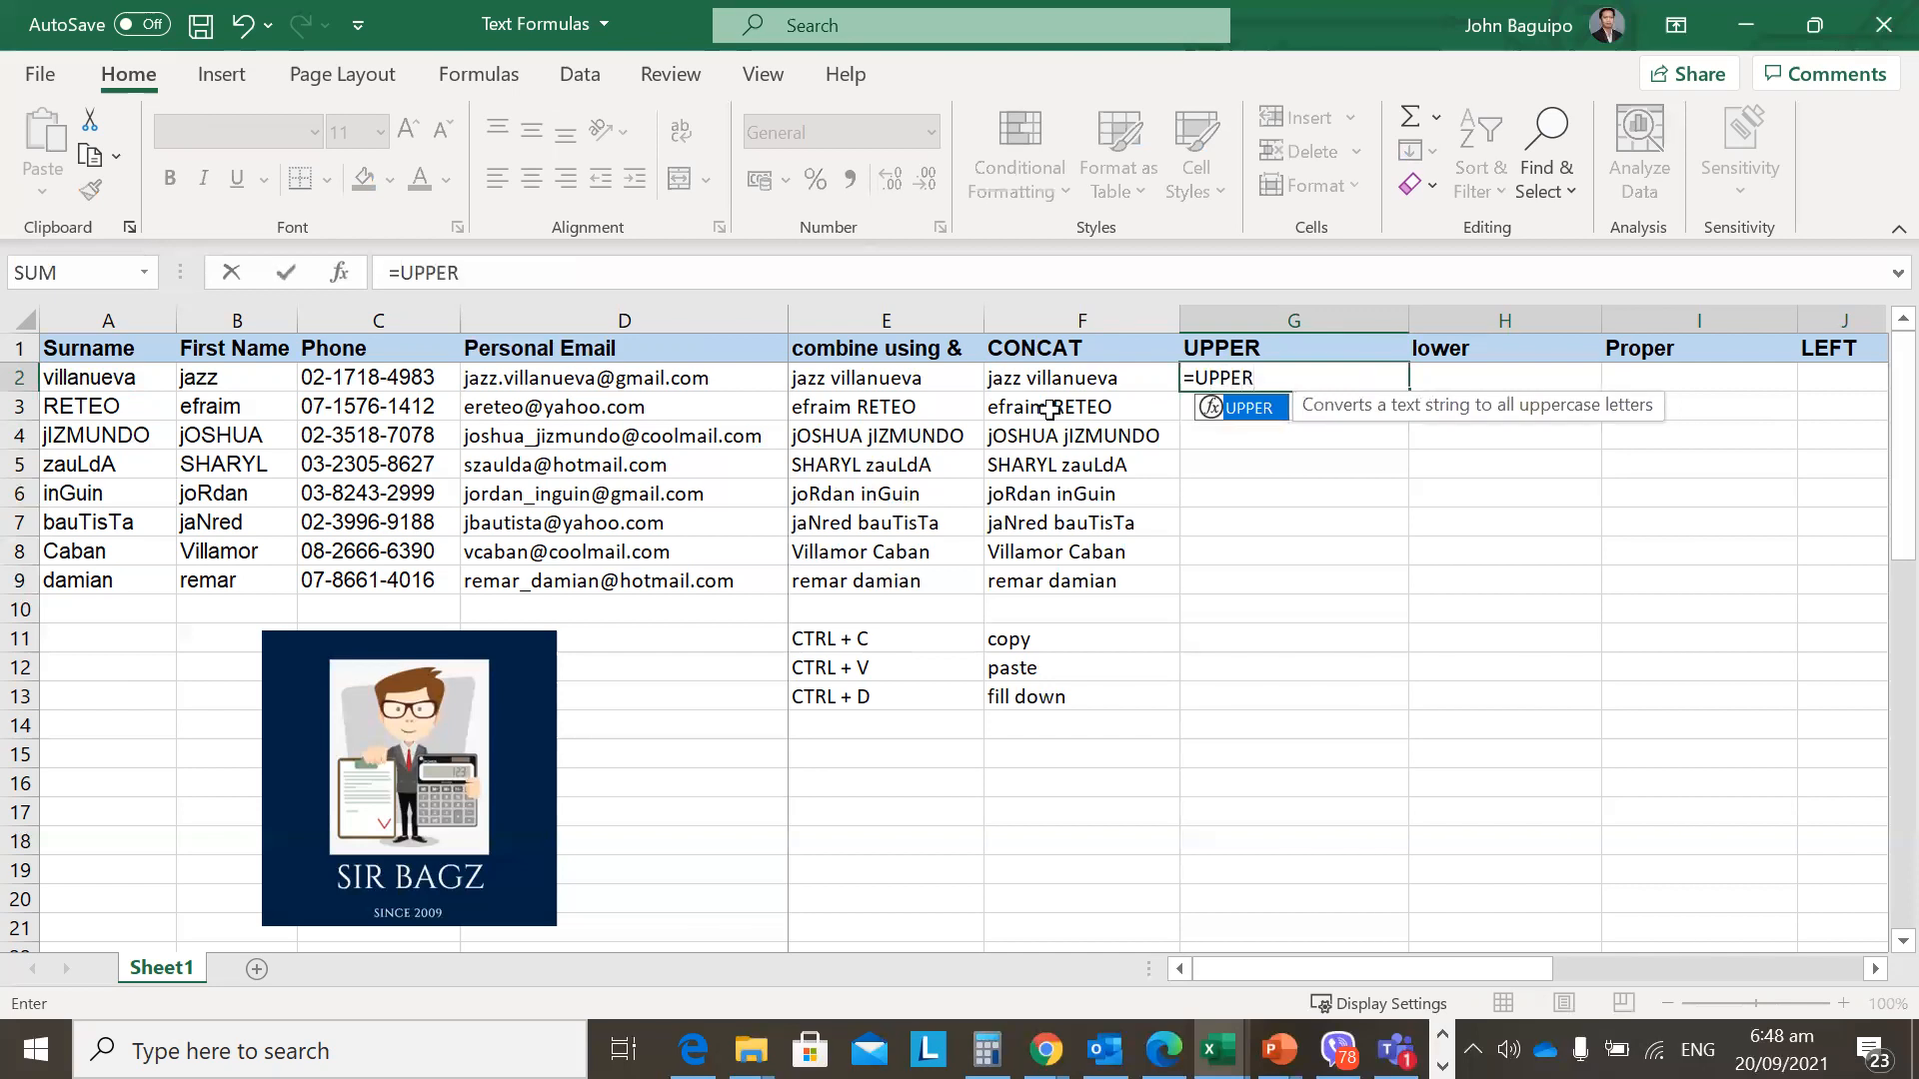
pyautogui.write('(')
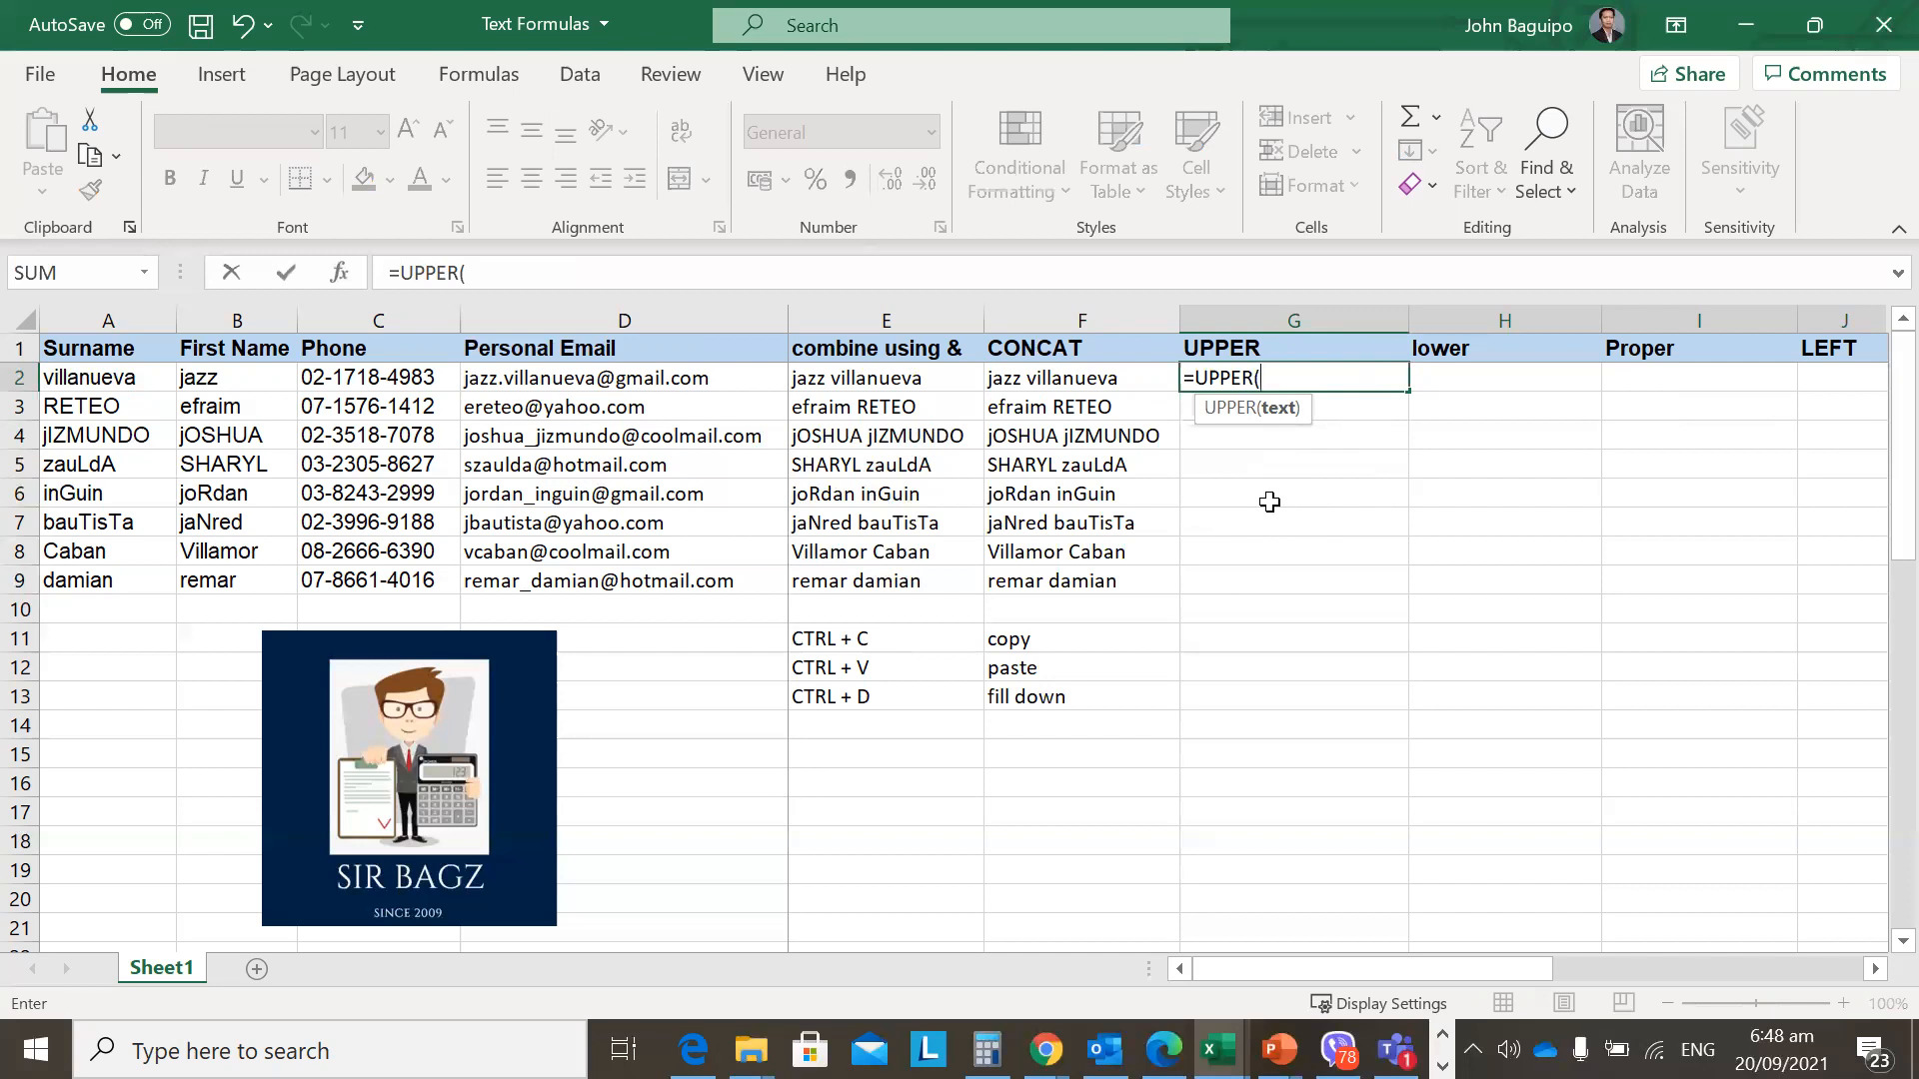
pyautogui.click(1070, 381)
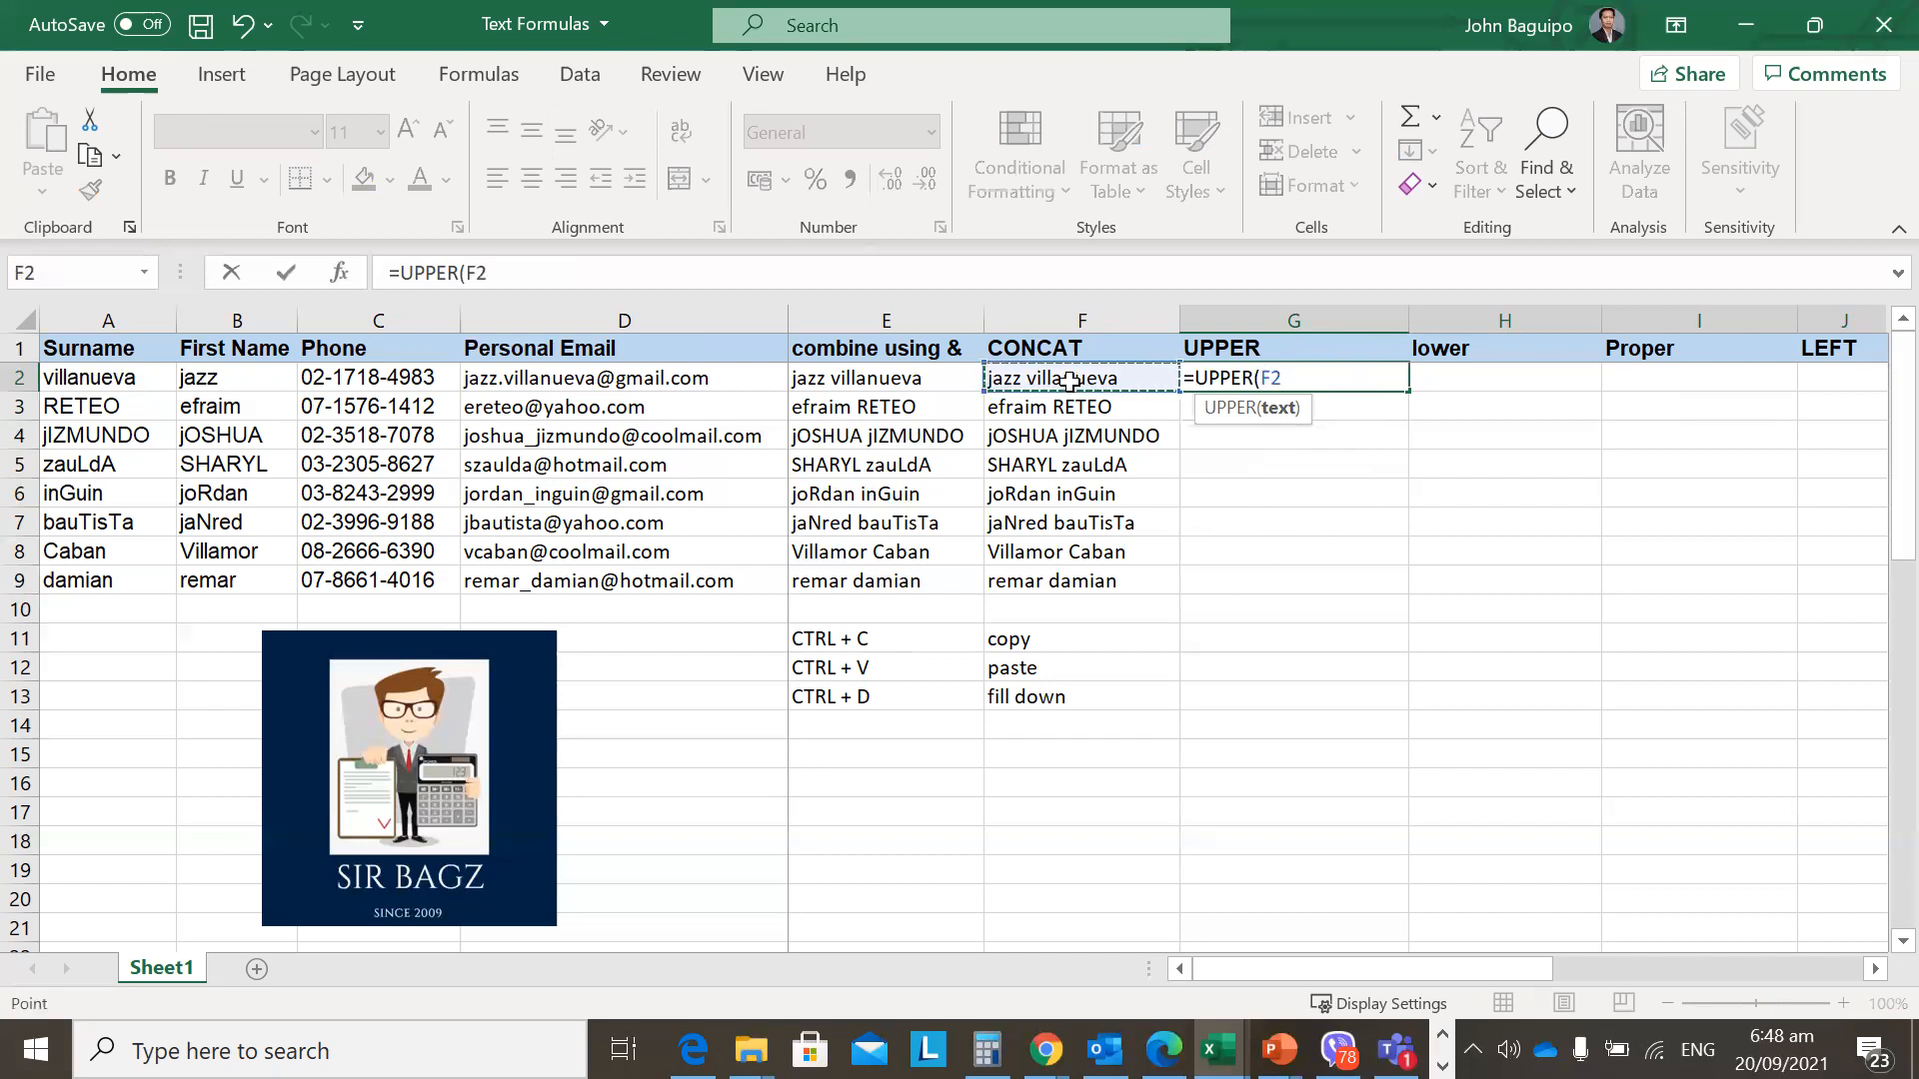
pyautogui.write(')')
pyautogui.press('Return')
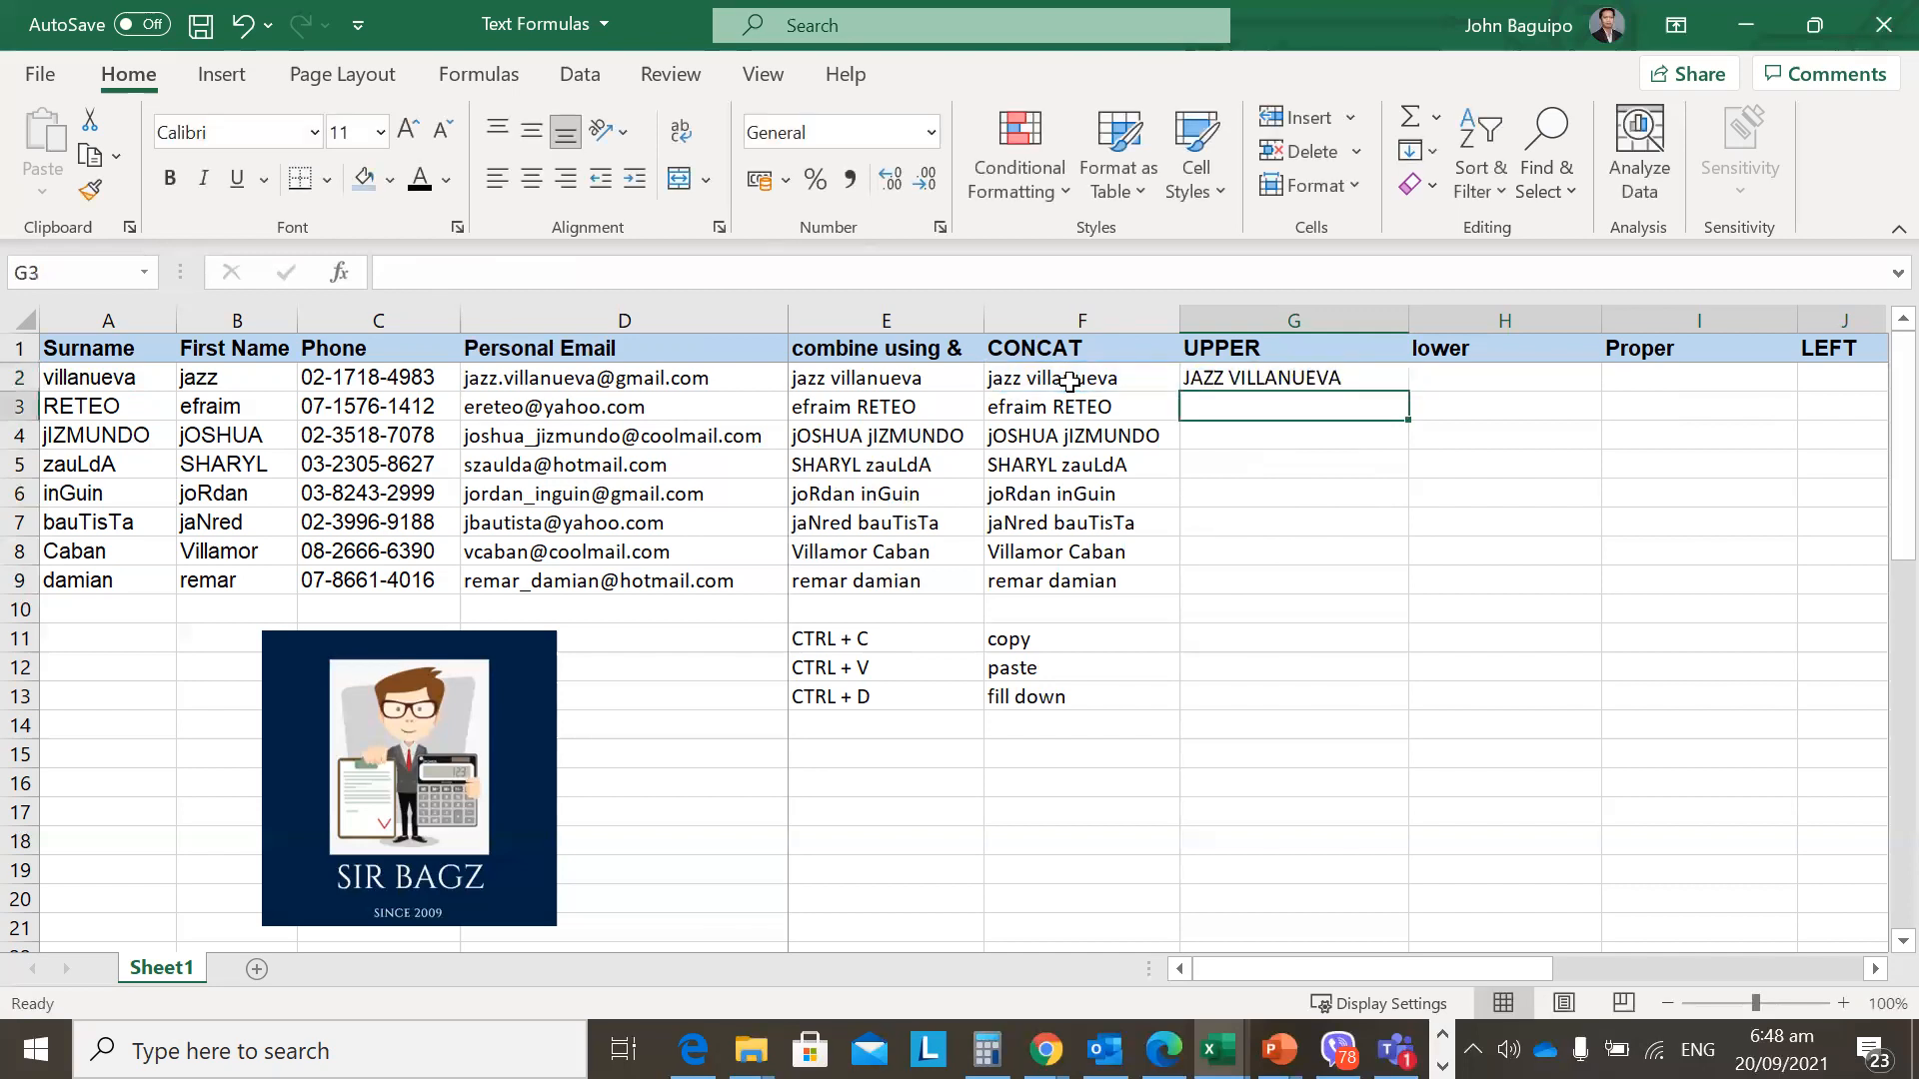
# Fill the UPPER formula down G2:G9 and check the capitalised names.
pyautogui.press('Up')
pyautogui.hotkey('shift', 'Down')
pyautogui.hotkey('shift', 'Down')
pyautogui.hotkey('shift', 'Down')
pyautogui.hotkey('shift', 'Down')
pyautogui.hotkey('shift', 'Down')
pyautogui.hotkey('shift', 'Down')
pyautogui.hotkey('shift', 'Down')
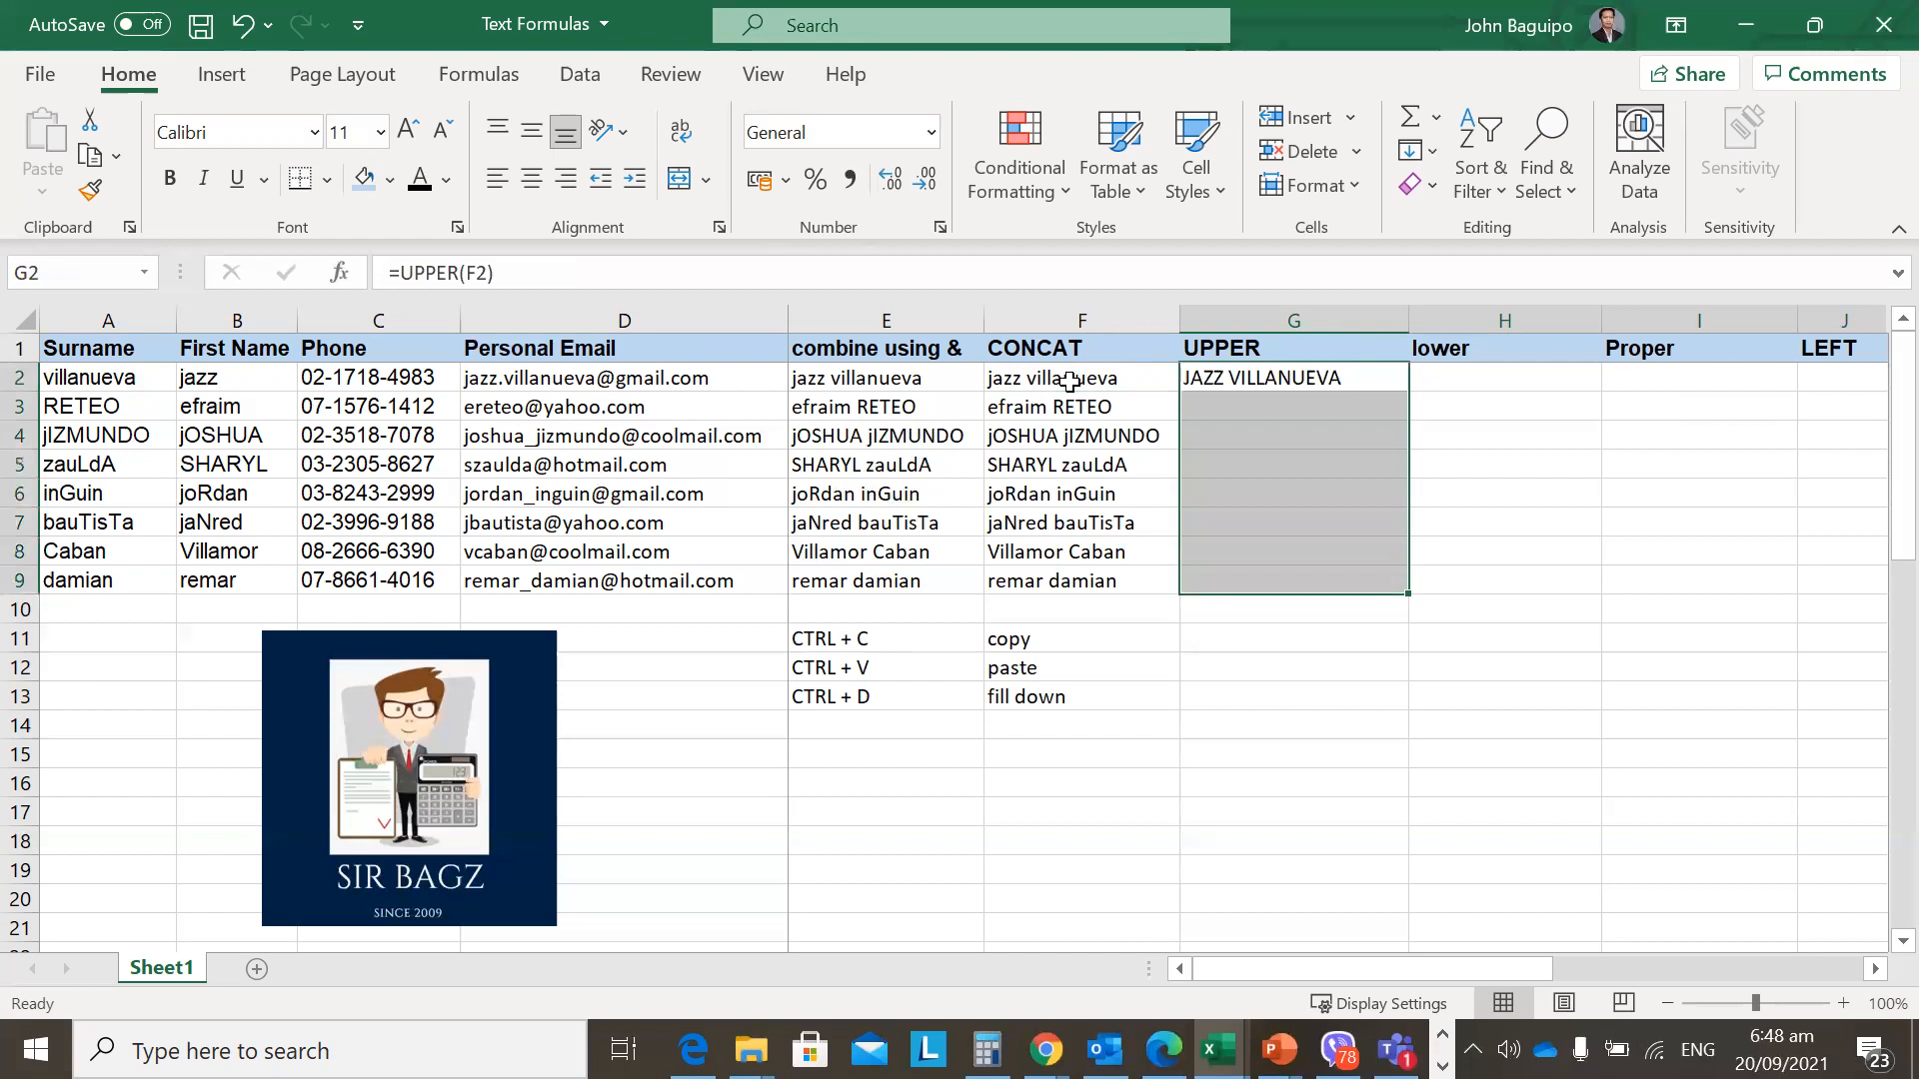
pyautogui.hotkey('ctrl', 'd')
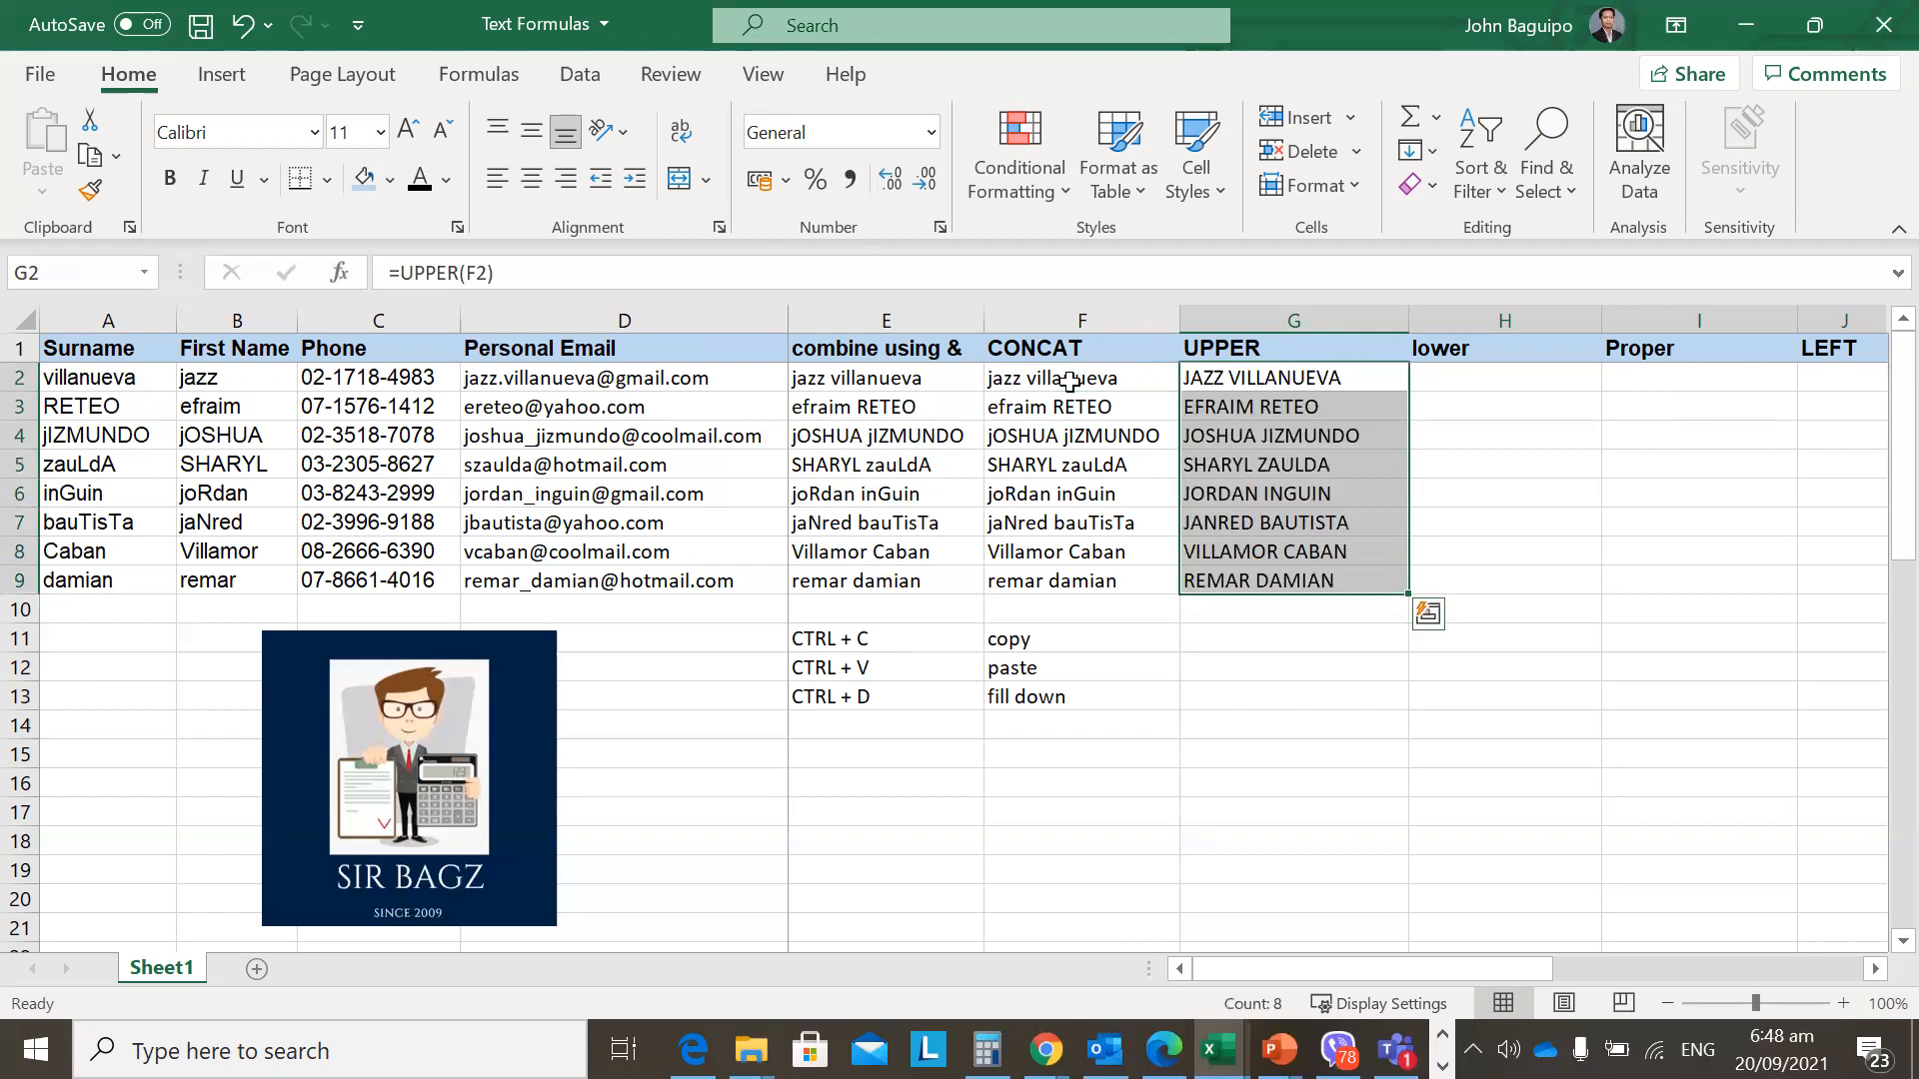
pyautogui.press('Down')
pyautogui.press('Down')
pyautogui.press('Down')
pyautogui.press('Down')
pyautogui.press('Down')
pyautogui.press('Down')
pyautogui.press('Down')
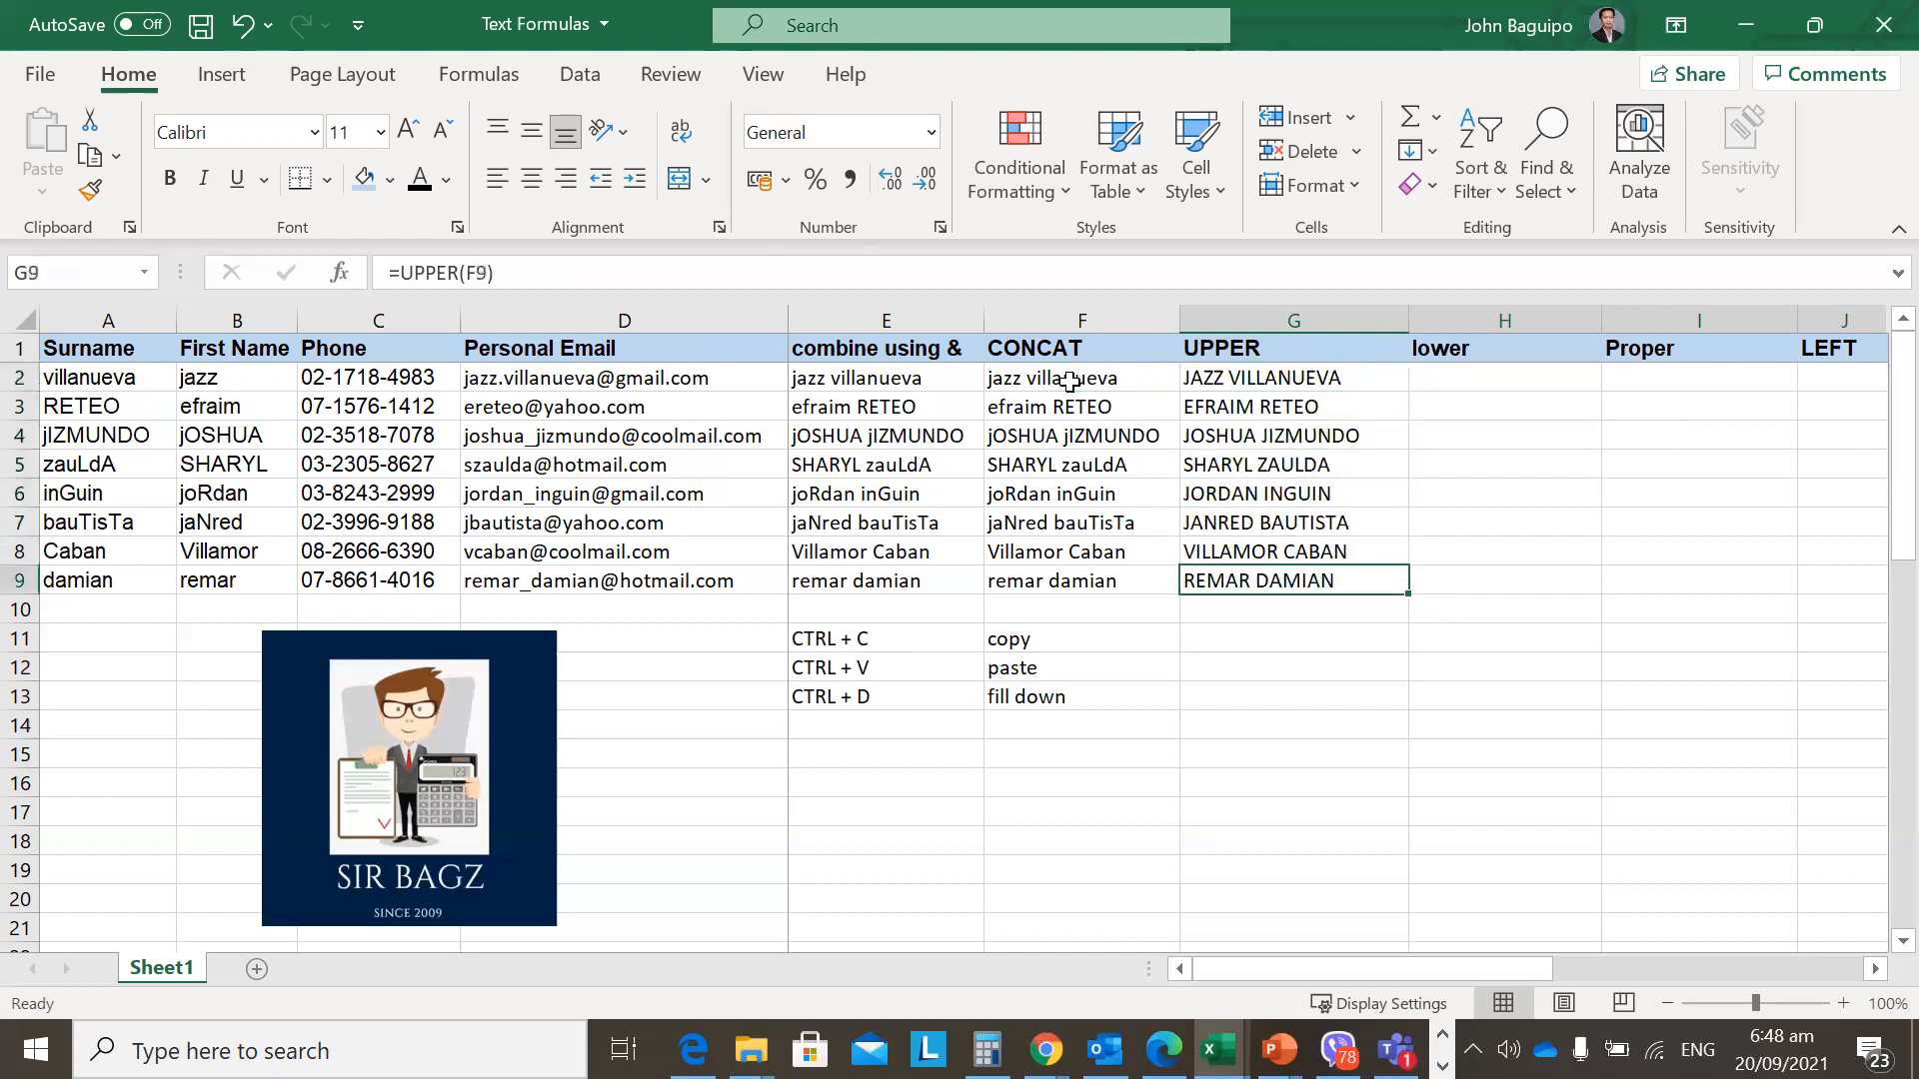
pyautogui.click(1251, 613)
pyautogui.click(1232, 642)
pyautogui.click(1251, 376)
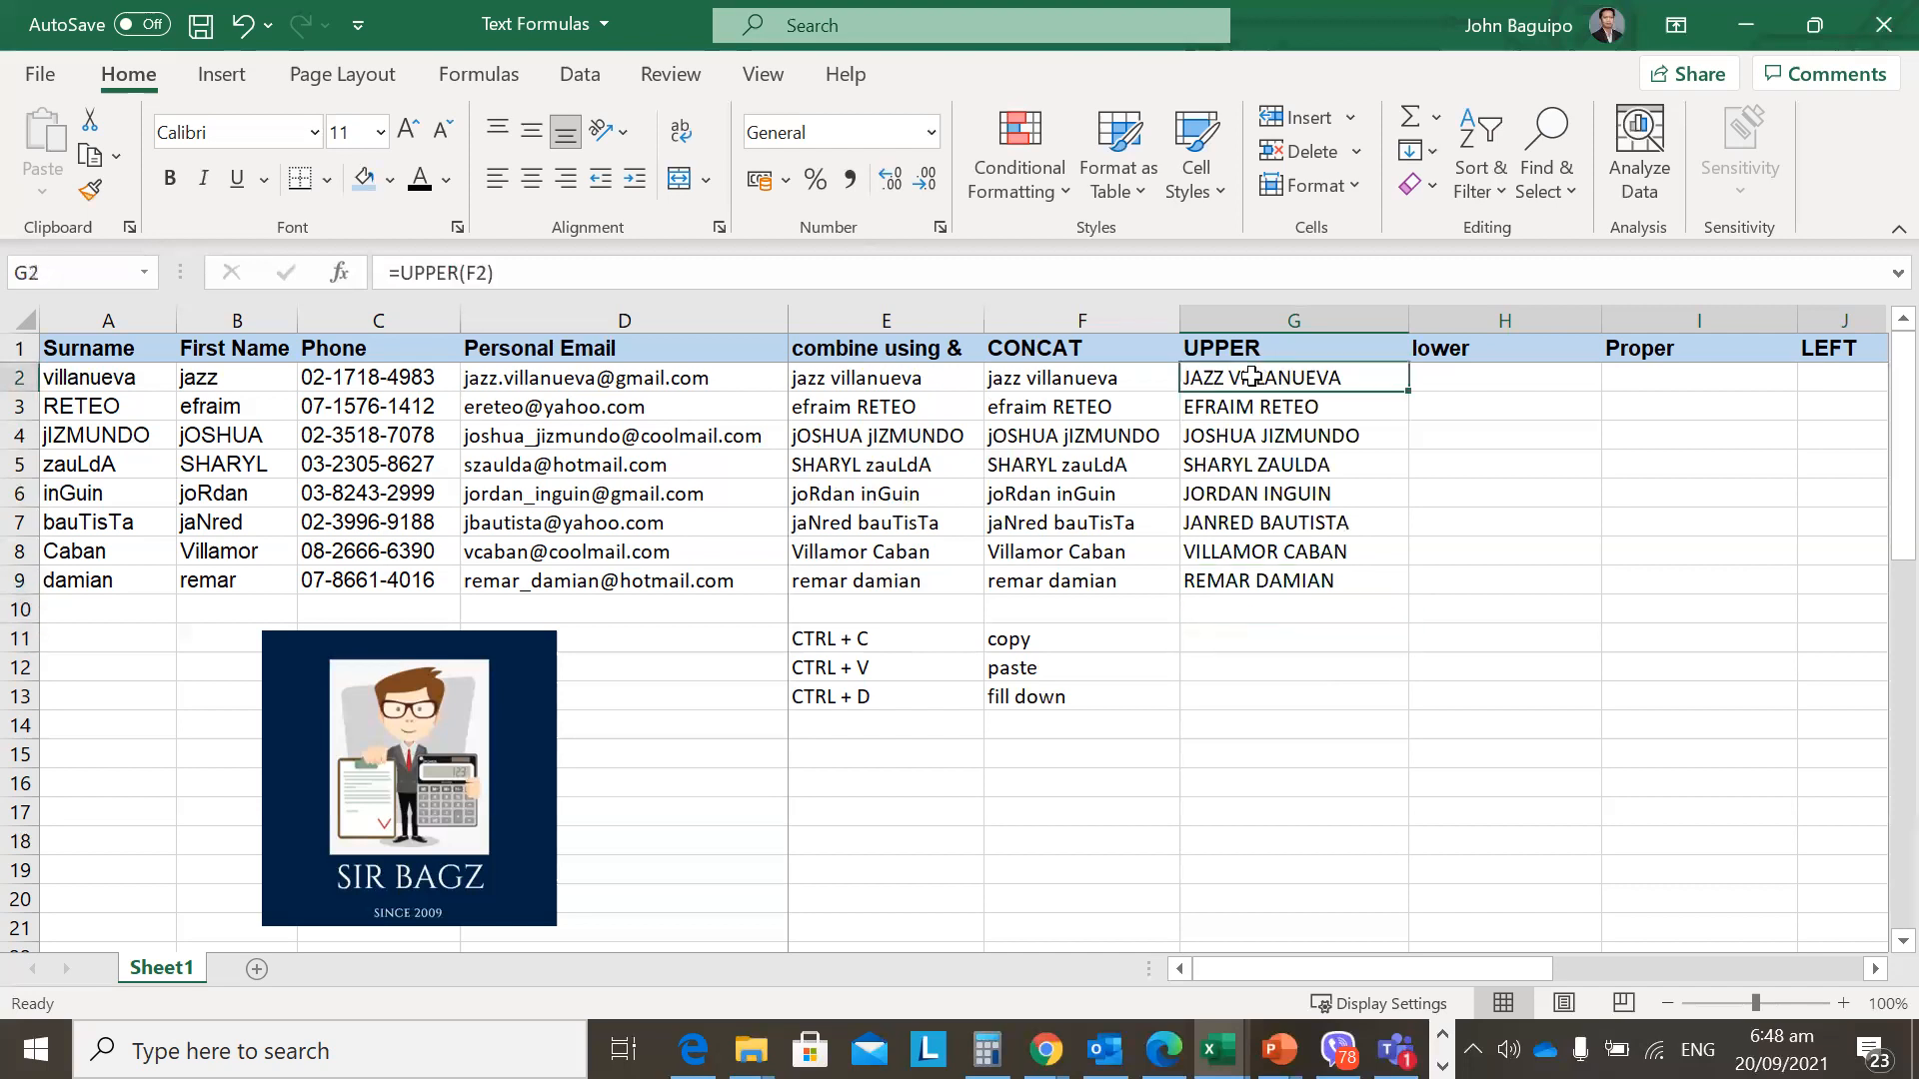
pyautogui.click(1255, 632)
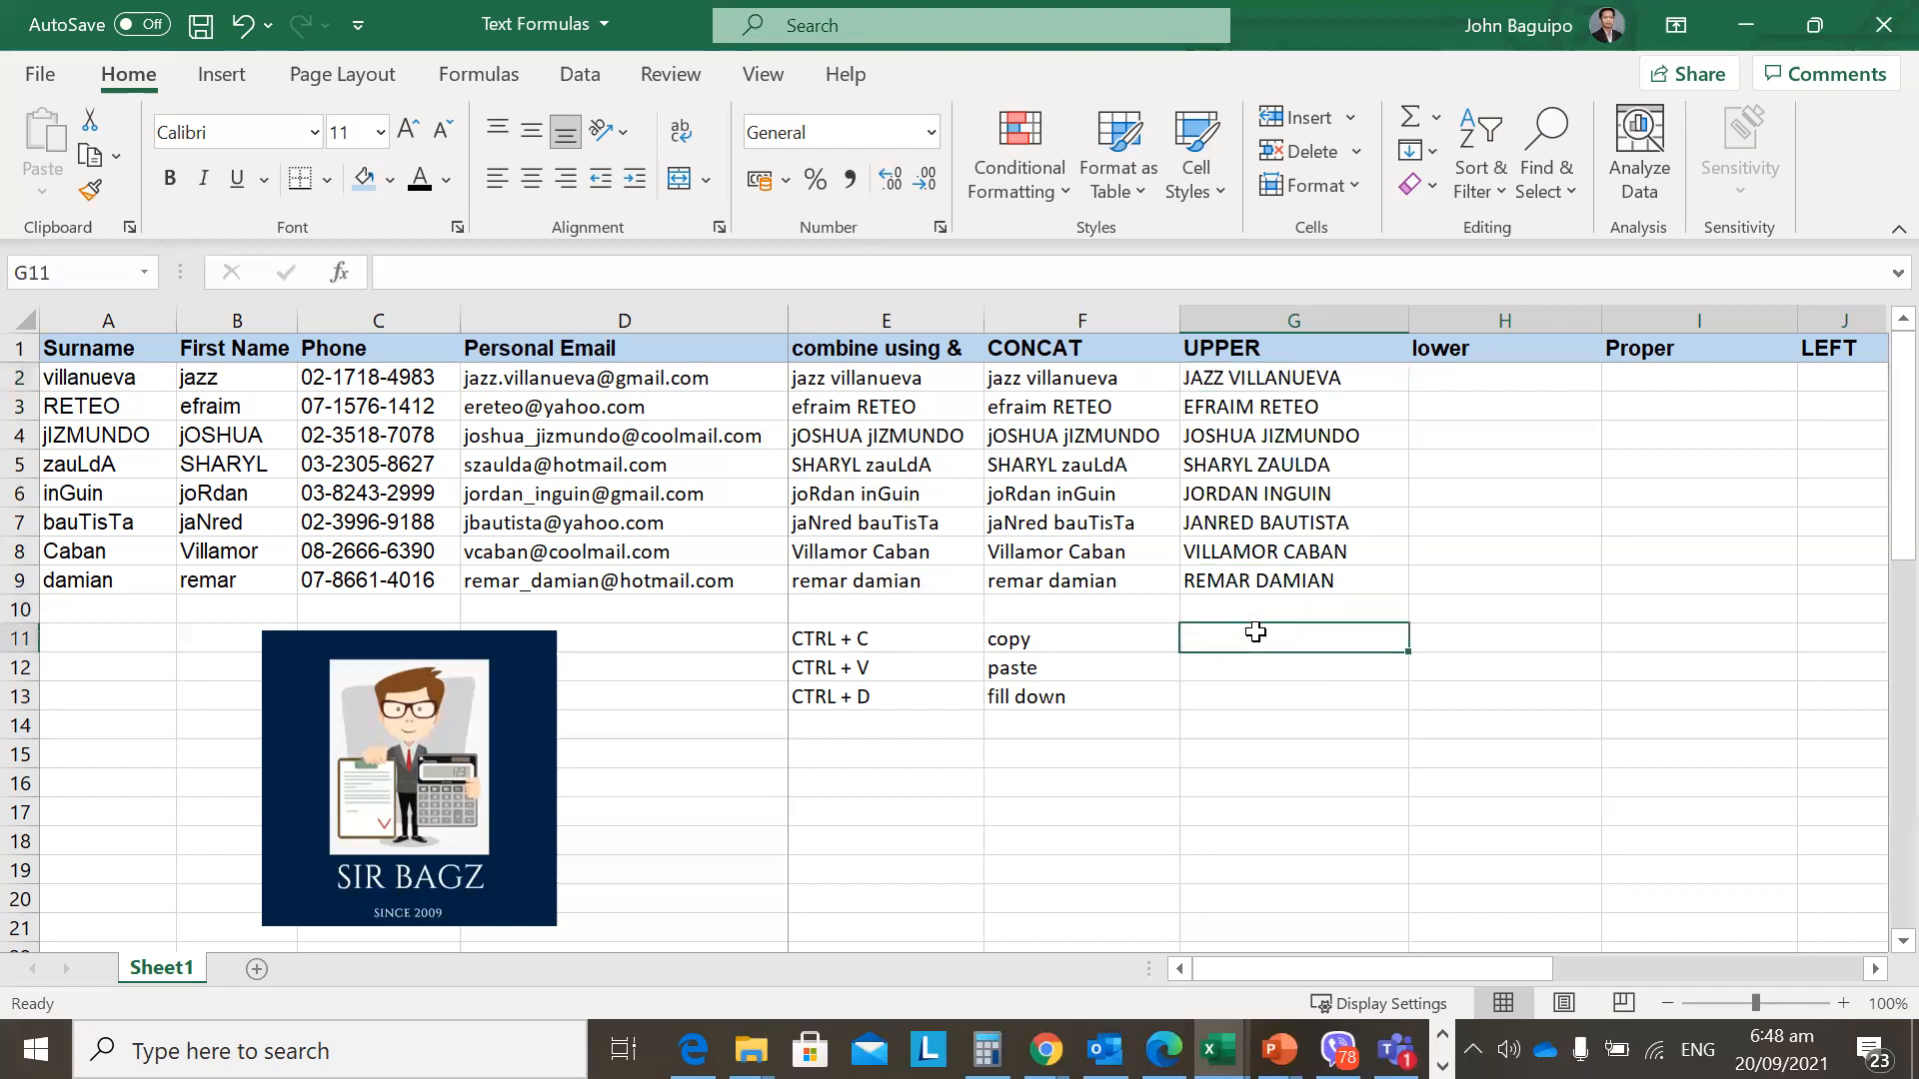
pyautogui.click(1441, 380)
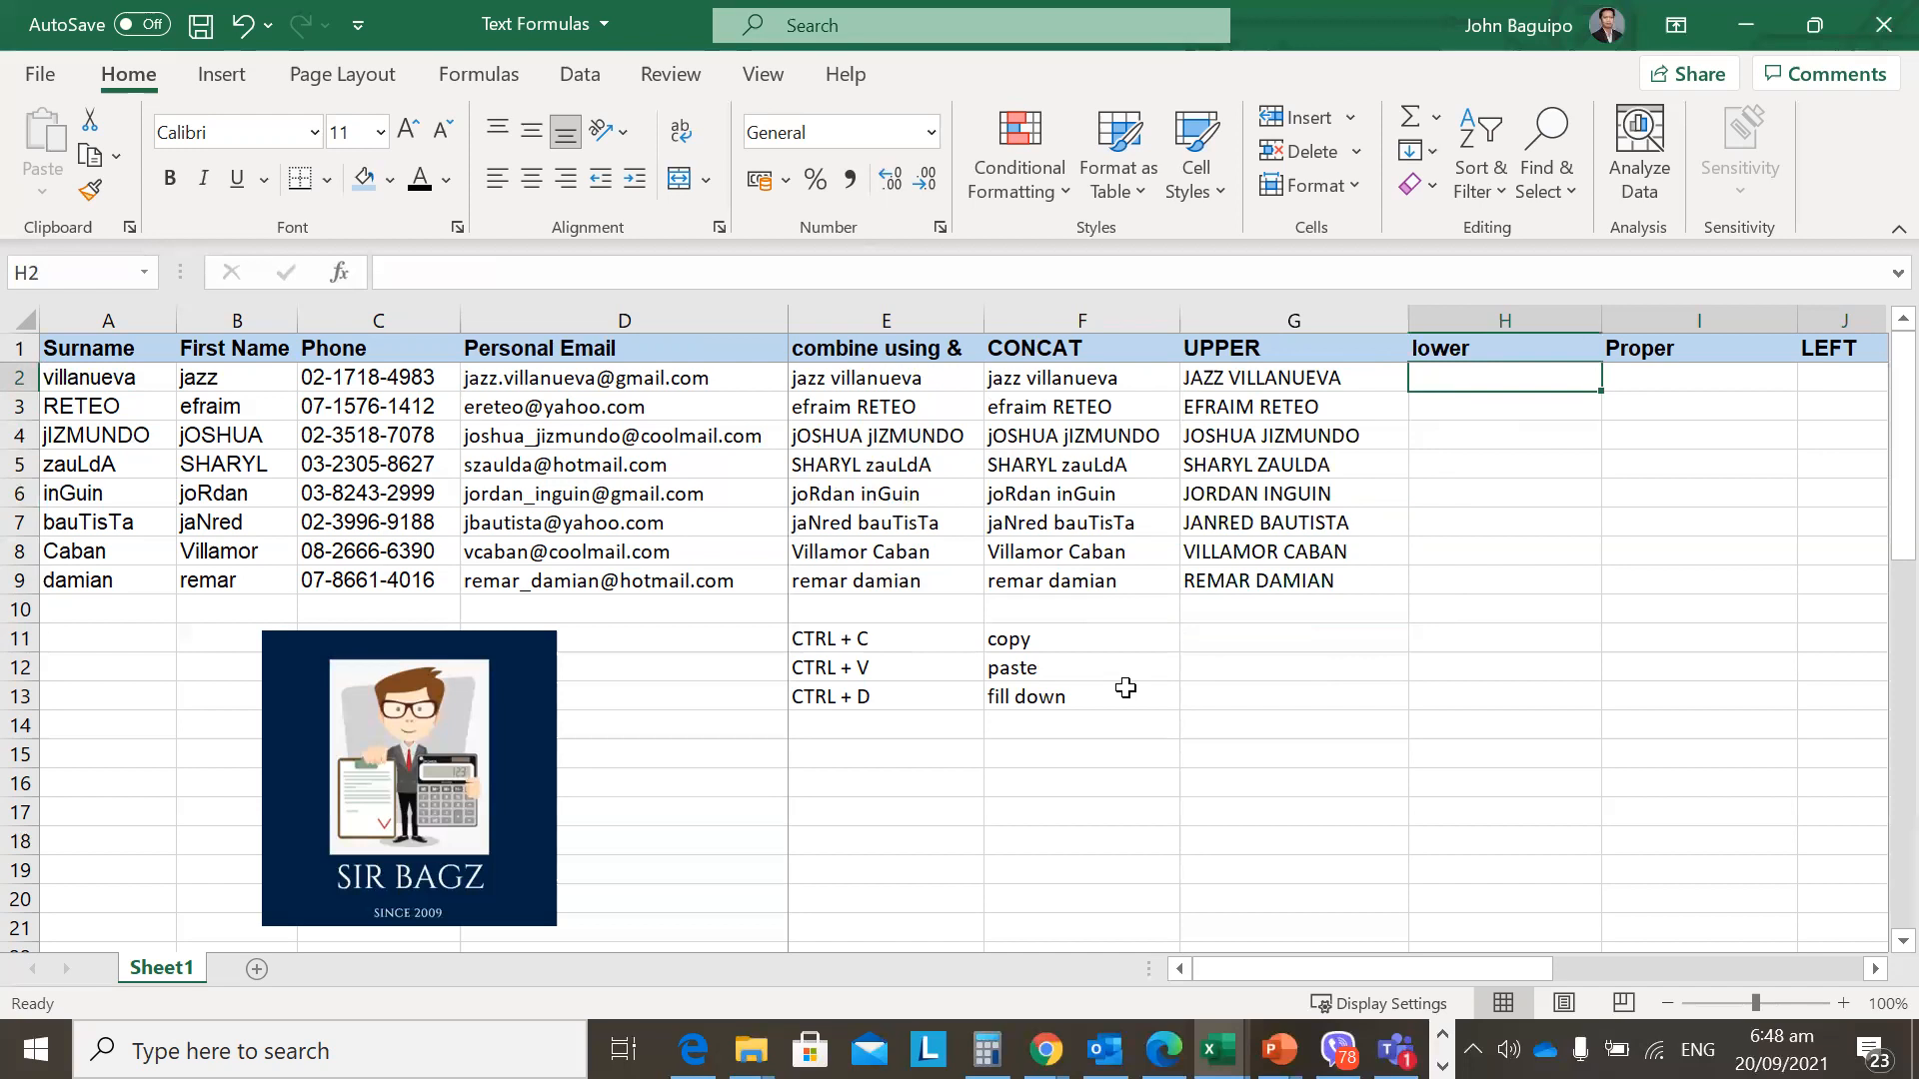
# Enter =LOWER(F2) in H2.
pyautogui.write('=LOWER')
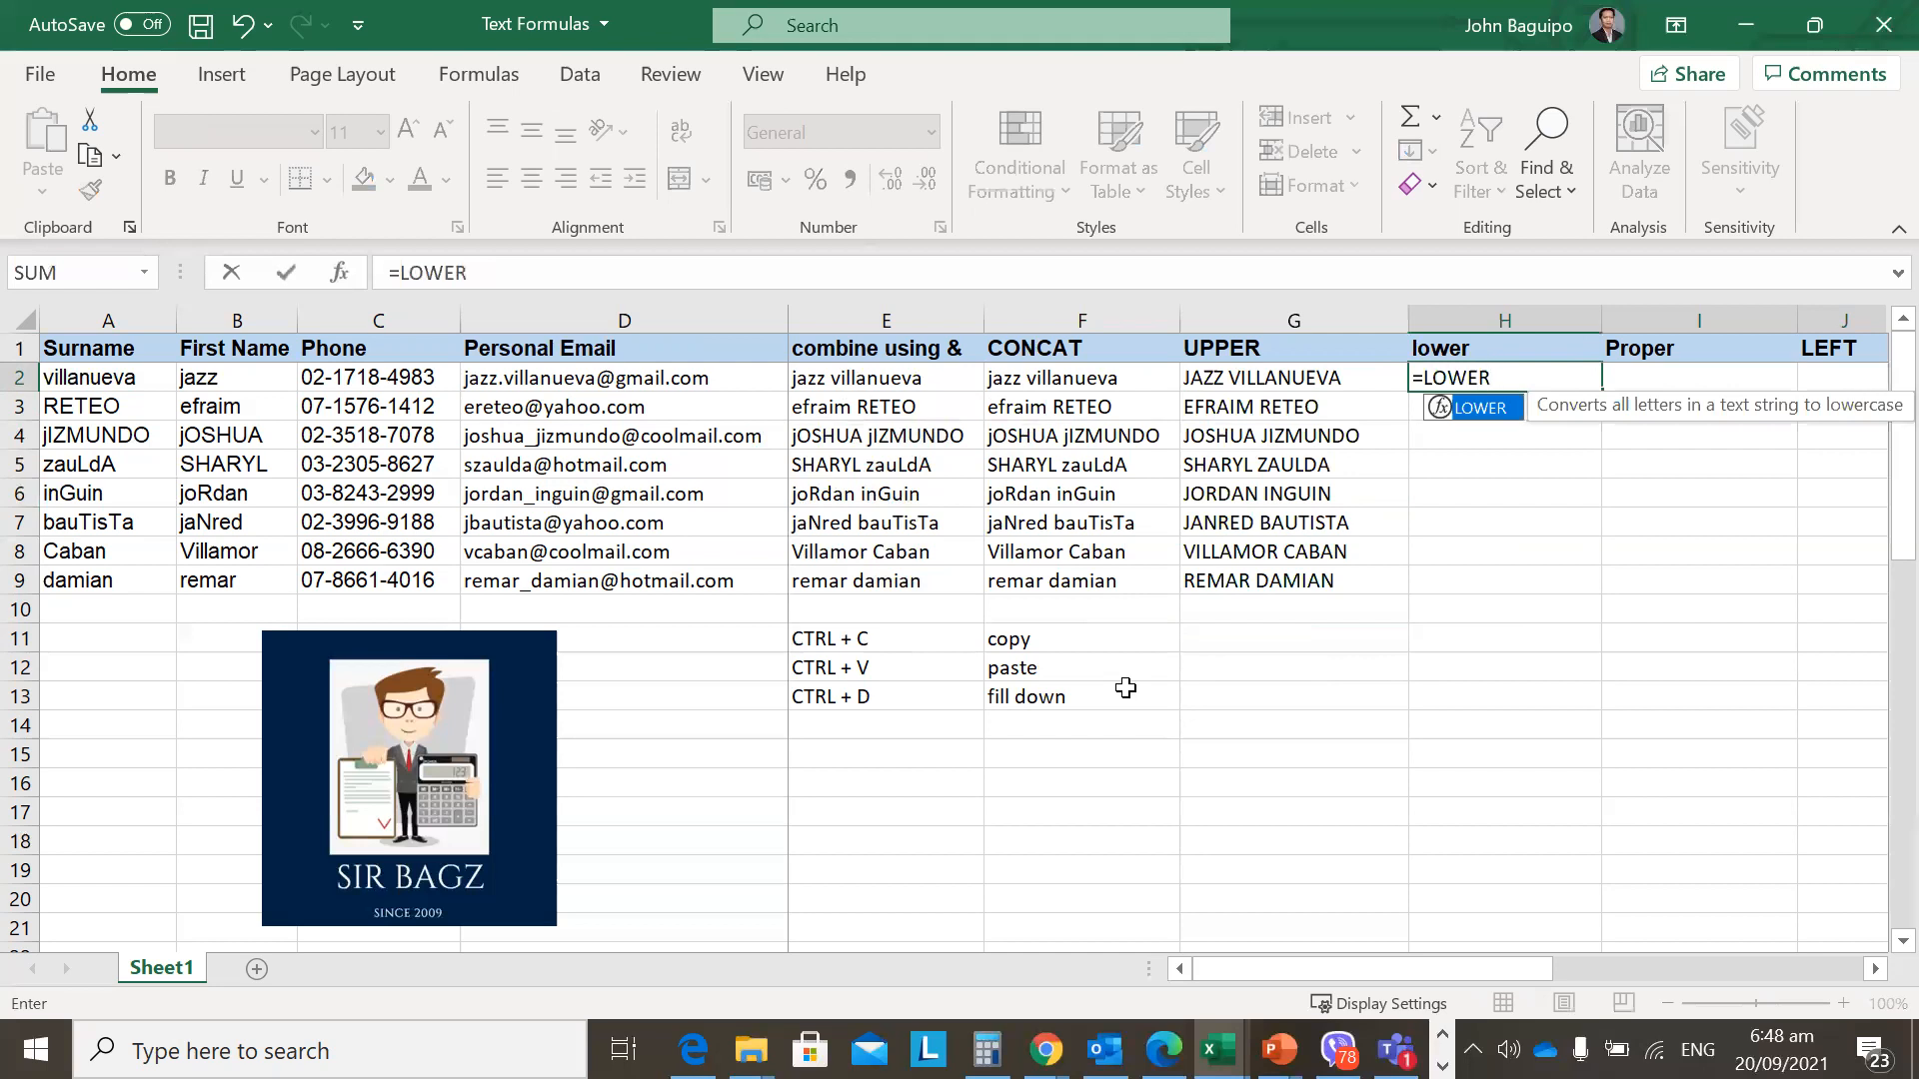
pyautogui.write('(')
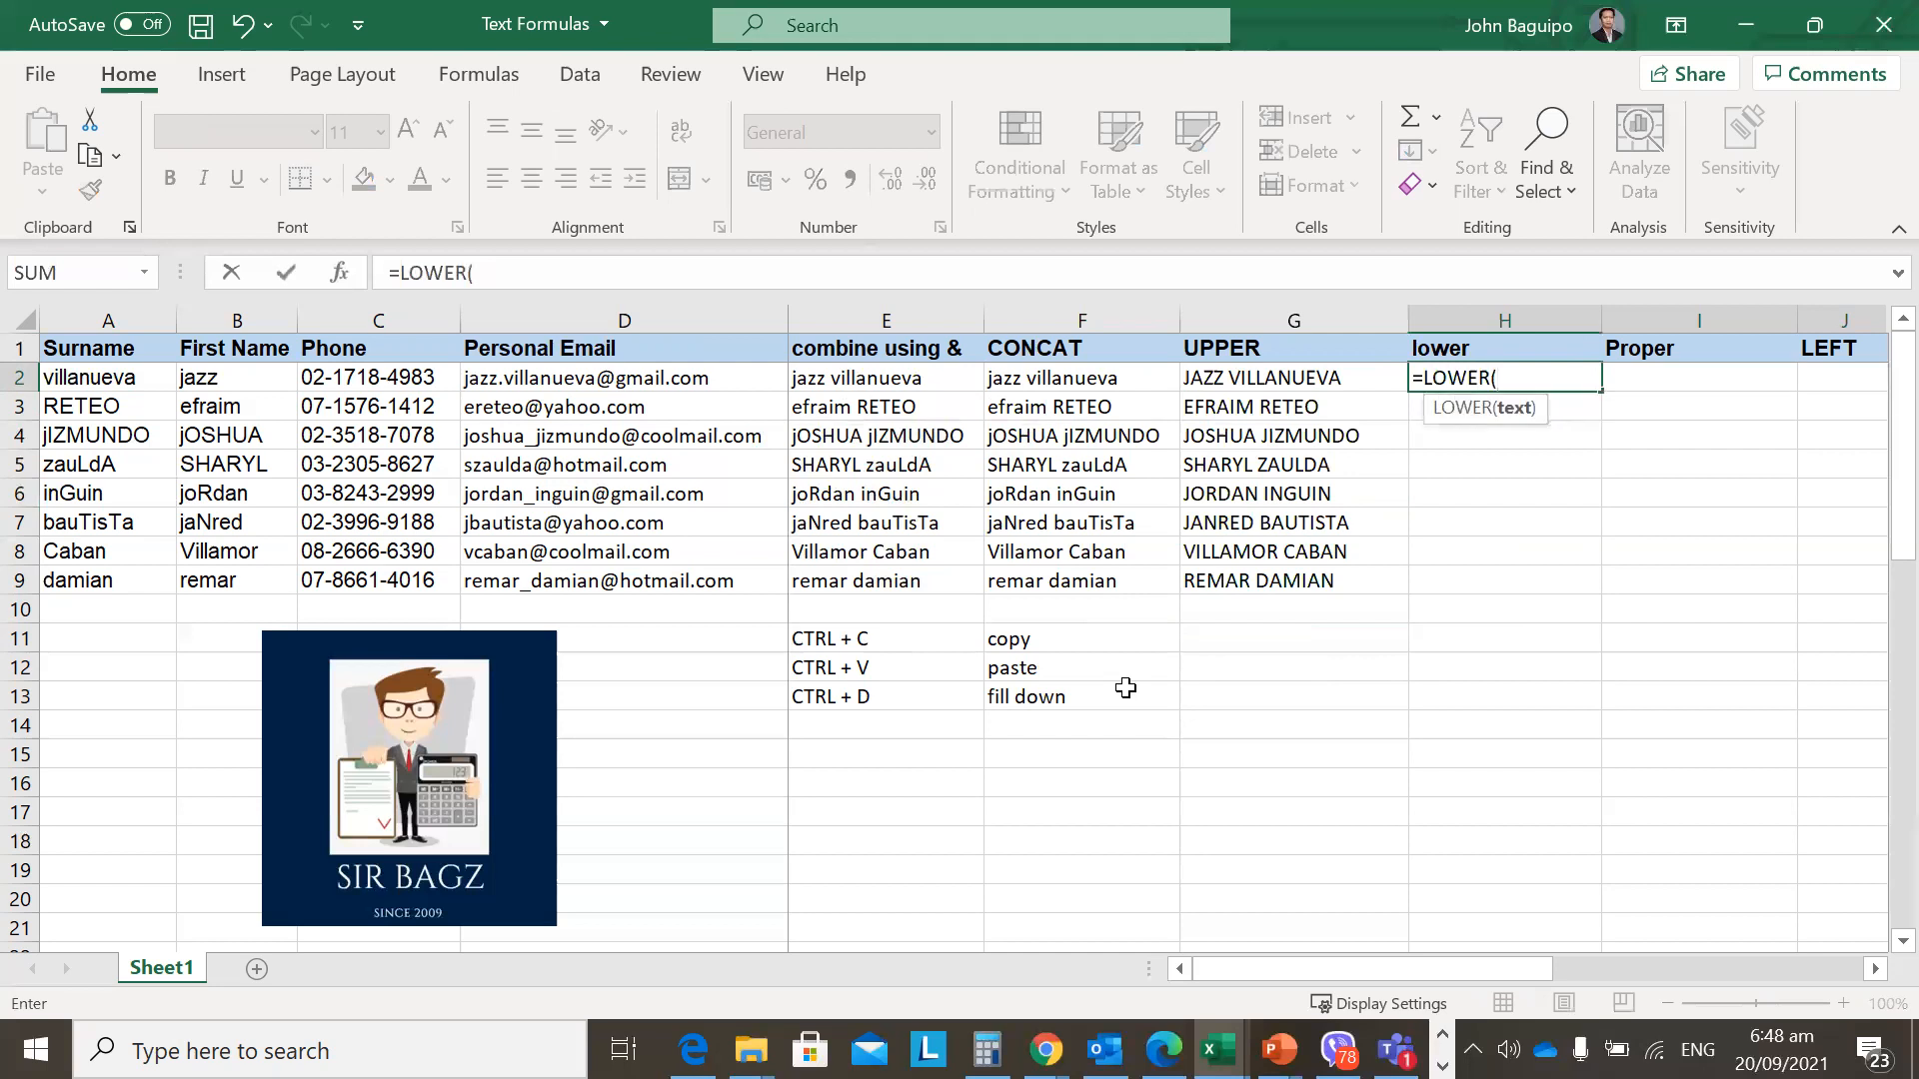
pyautogui.click(1041, 374)
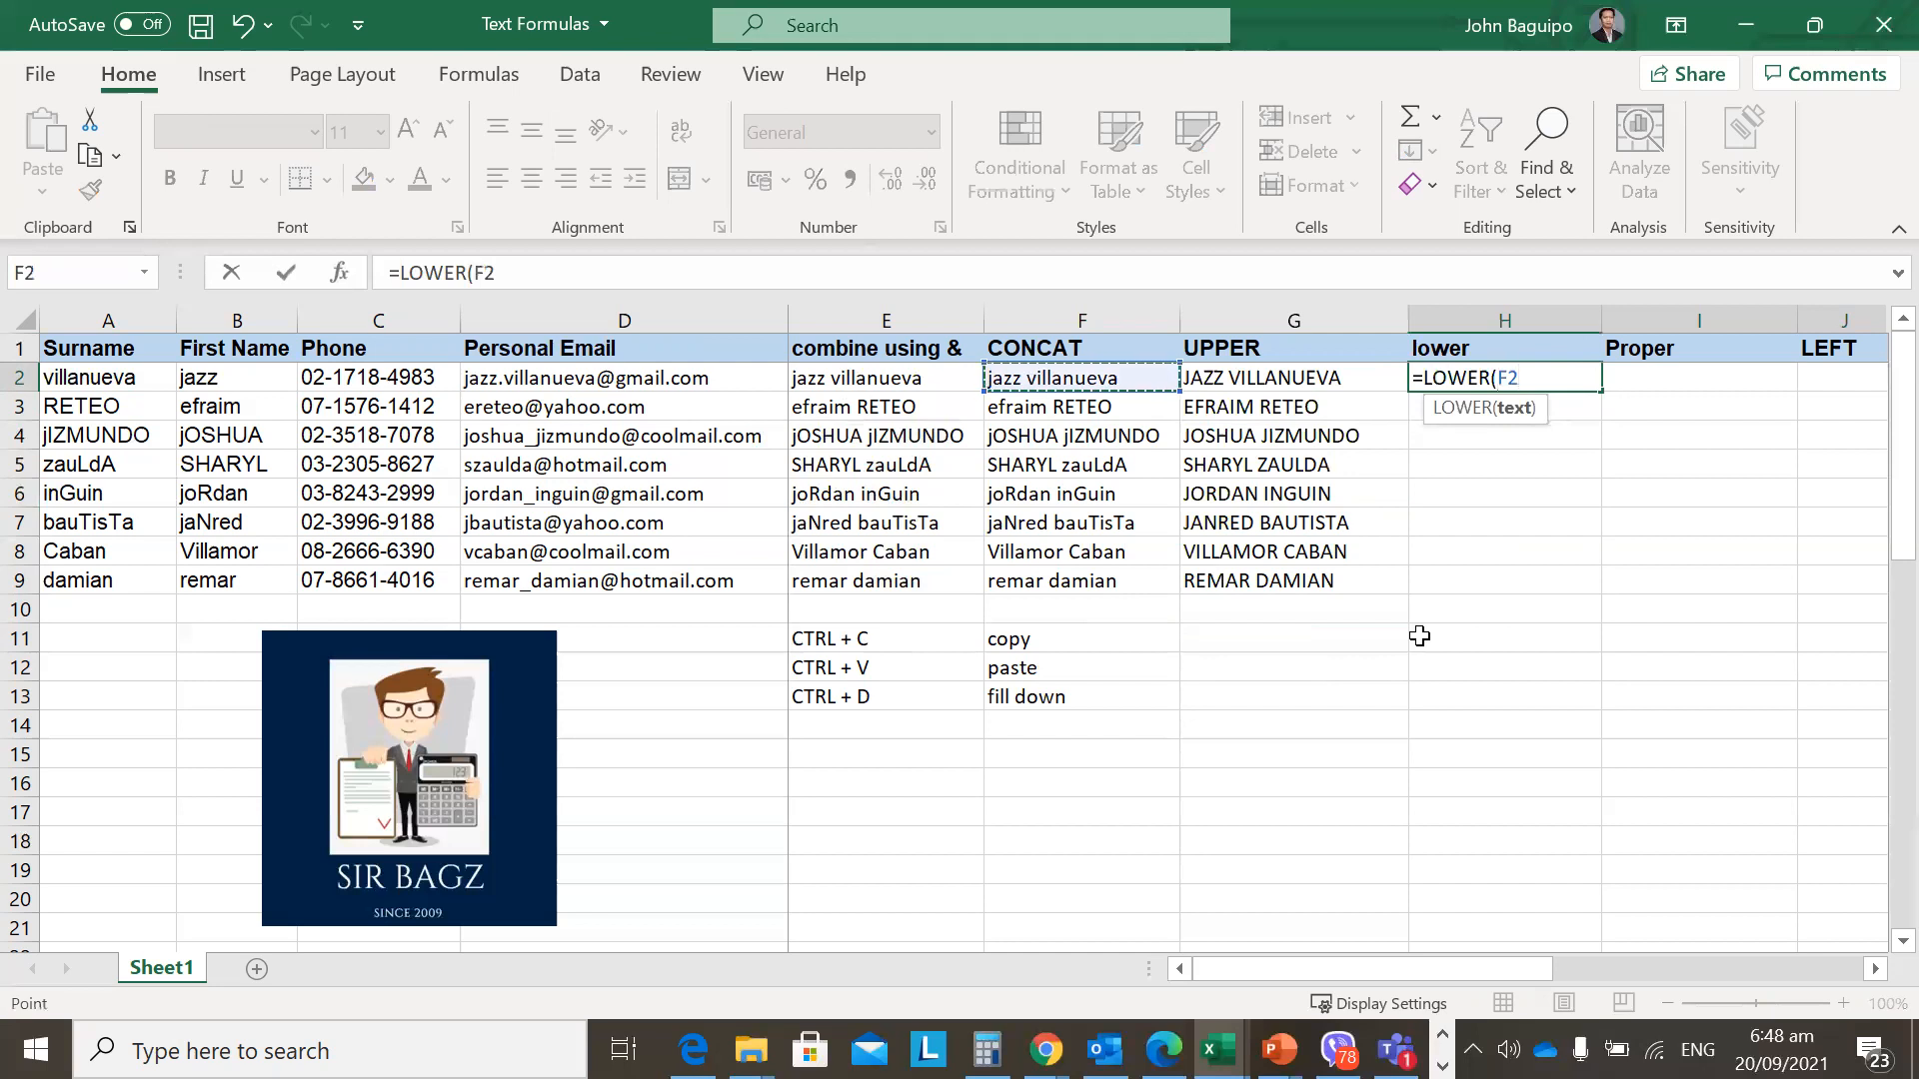
pyautogui.write(')')
pyautogui.press('Return')
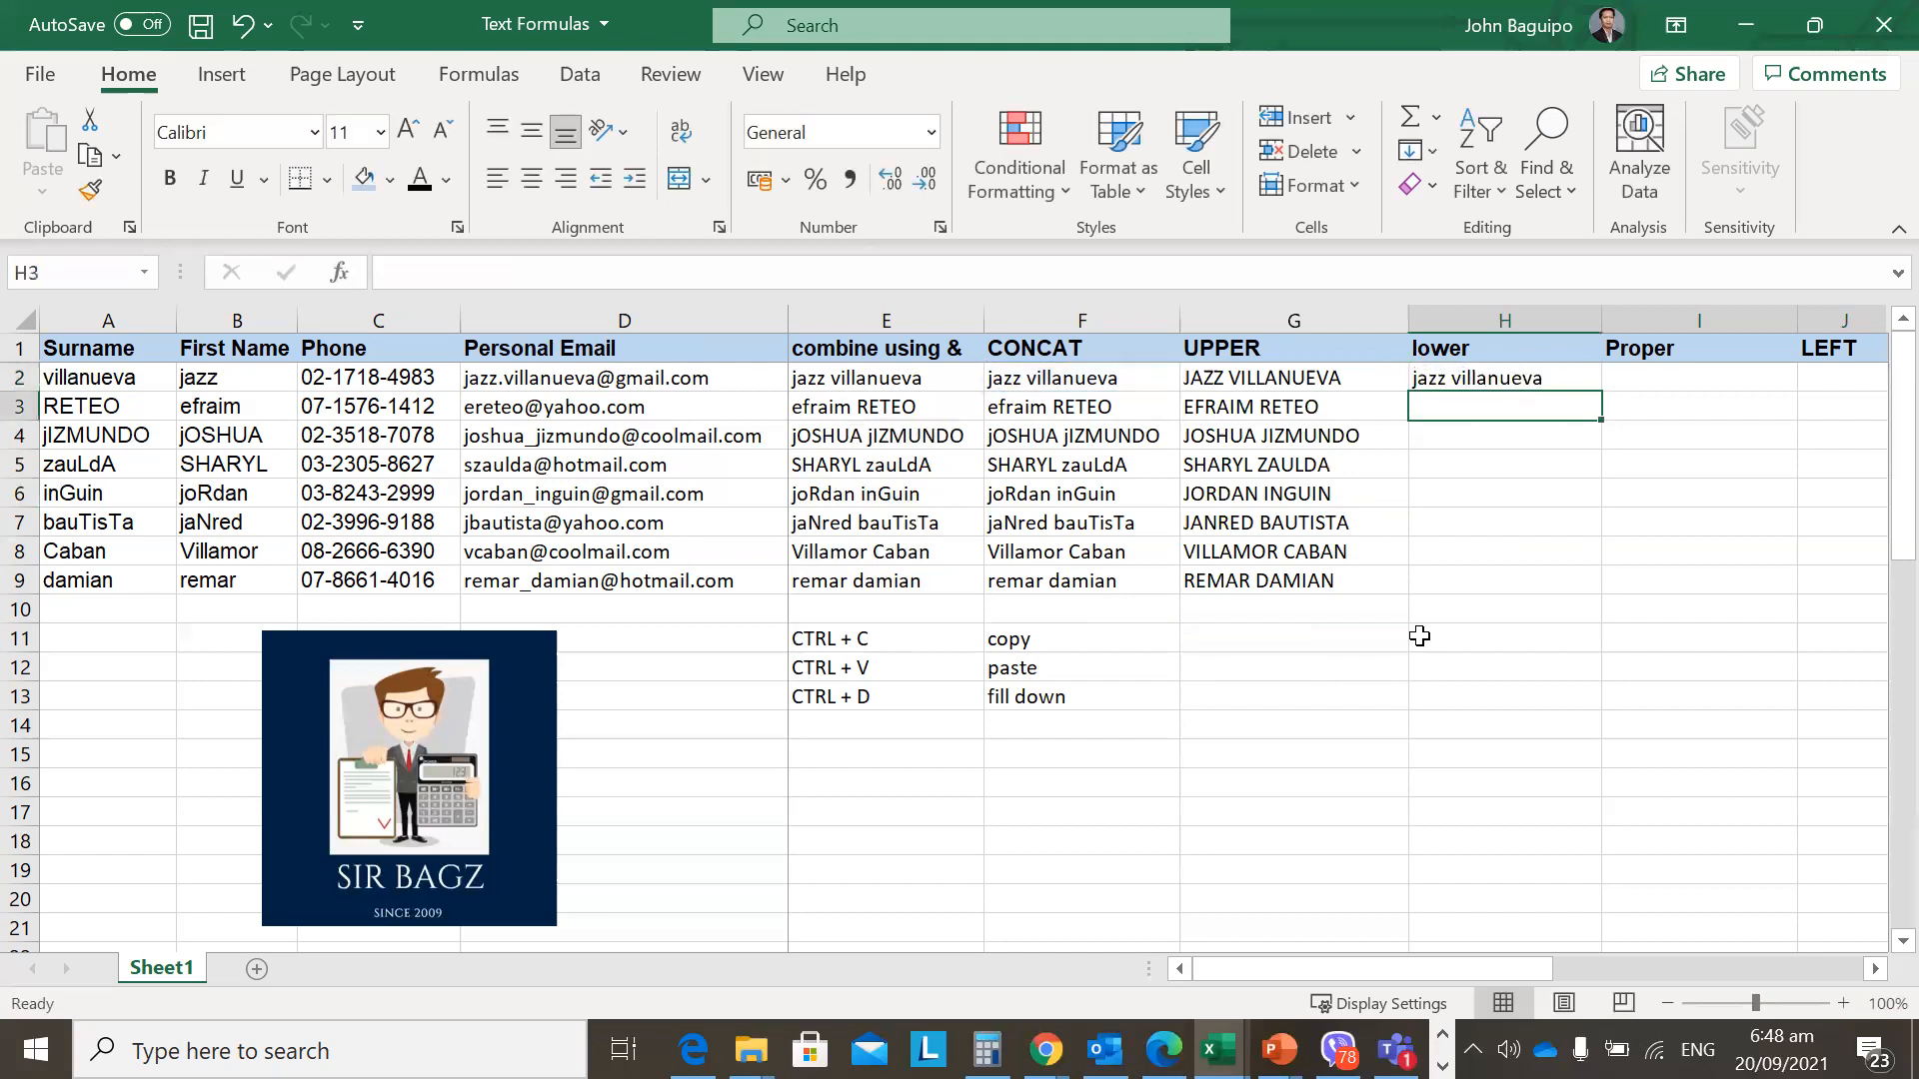
pyautogui.press('Up')
pyautogui.press('F2')
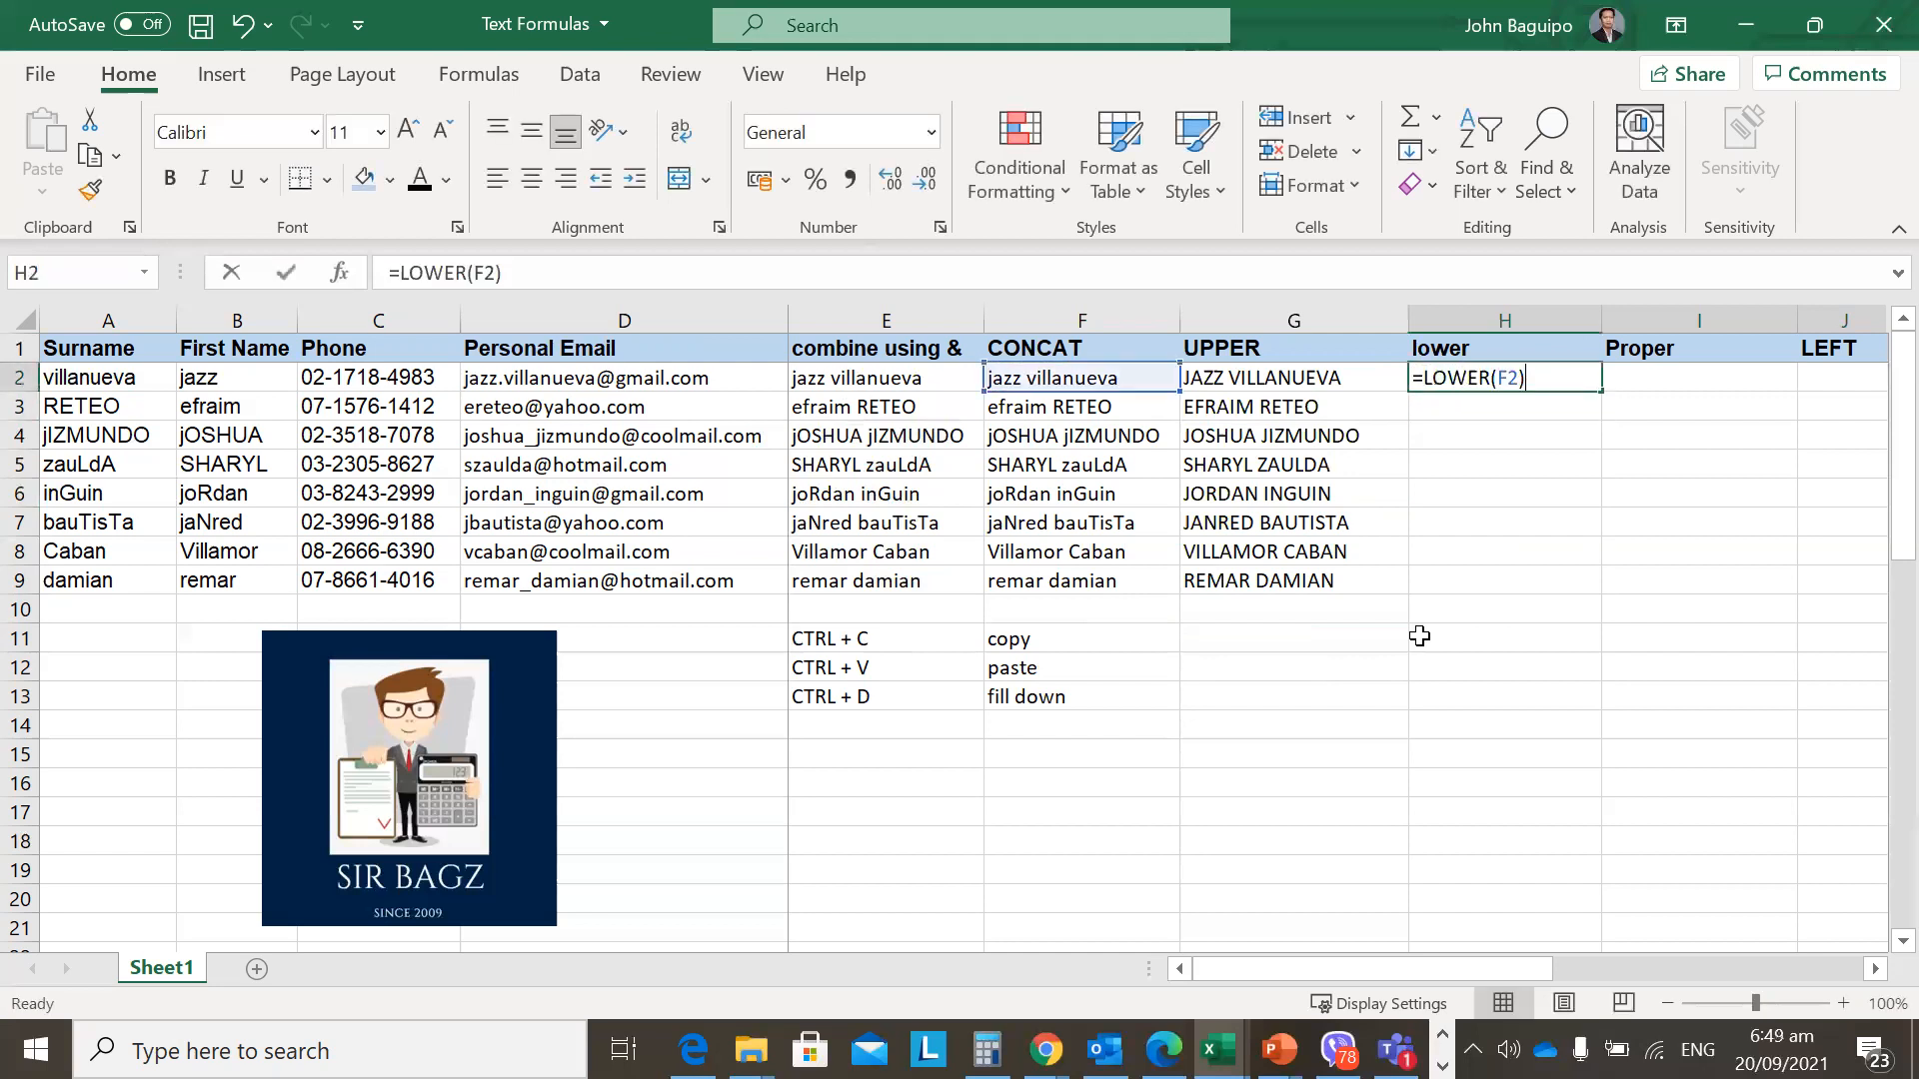
pyautogui.press('Escape')
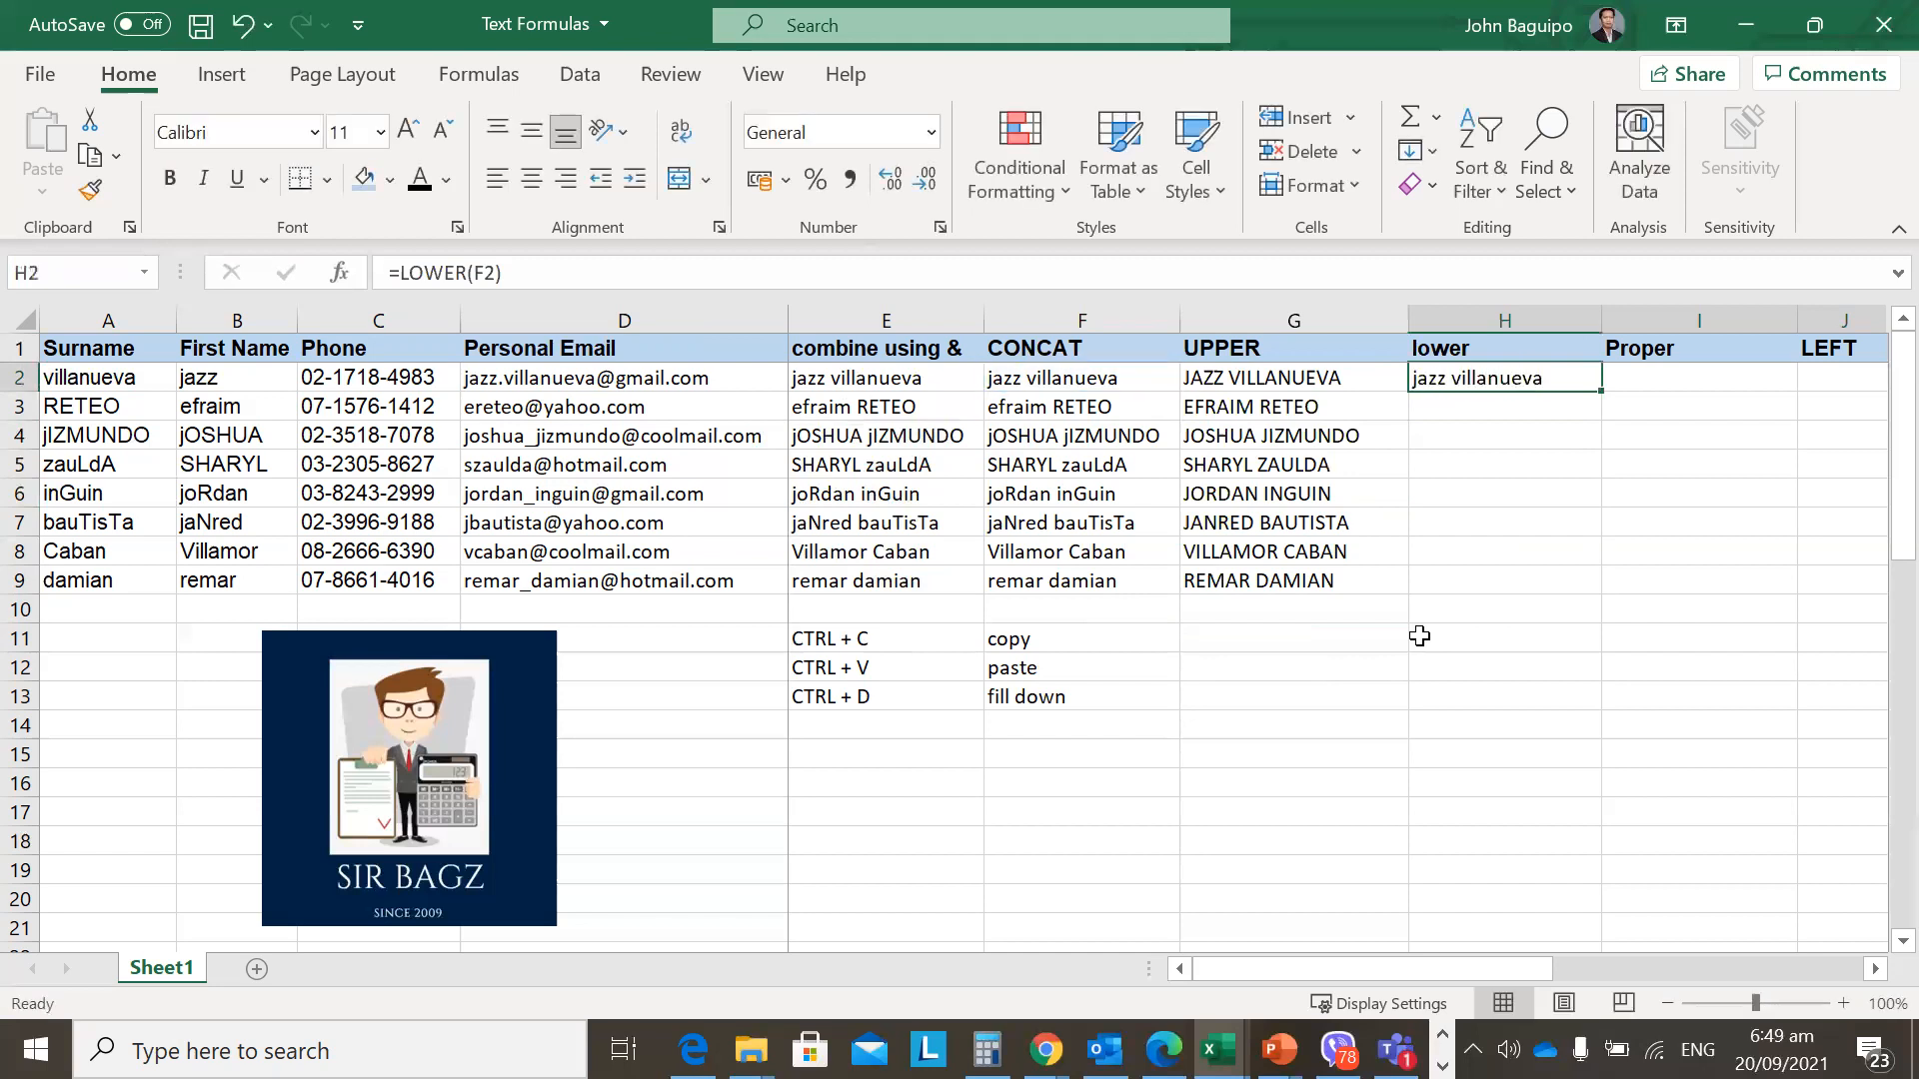
# Fill the LOWER formula down H2:H9 and review the lowercase results.
pyautogui.hotkey('shift', 'Down')
pyautogui.hotkey('shift', 'Down')
pyautogui.hotkey('shift', 'Down')
pyautogui.hotkey('shift', 'Down')
pyautogui.hotkey('shift', 'Down')
pyautogui.hotkey('shift', 'Down')
pyautogui.hotkey('shift', 'Down')
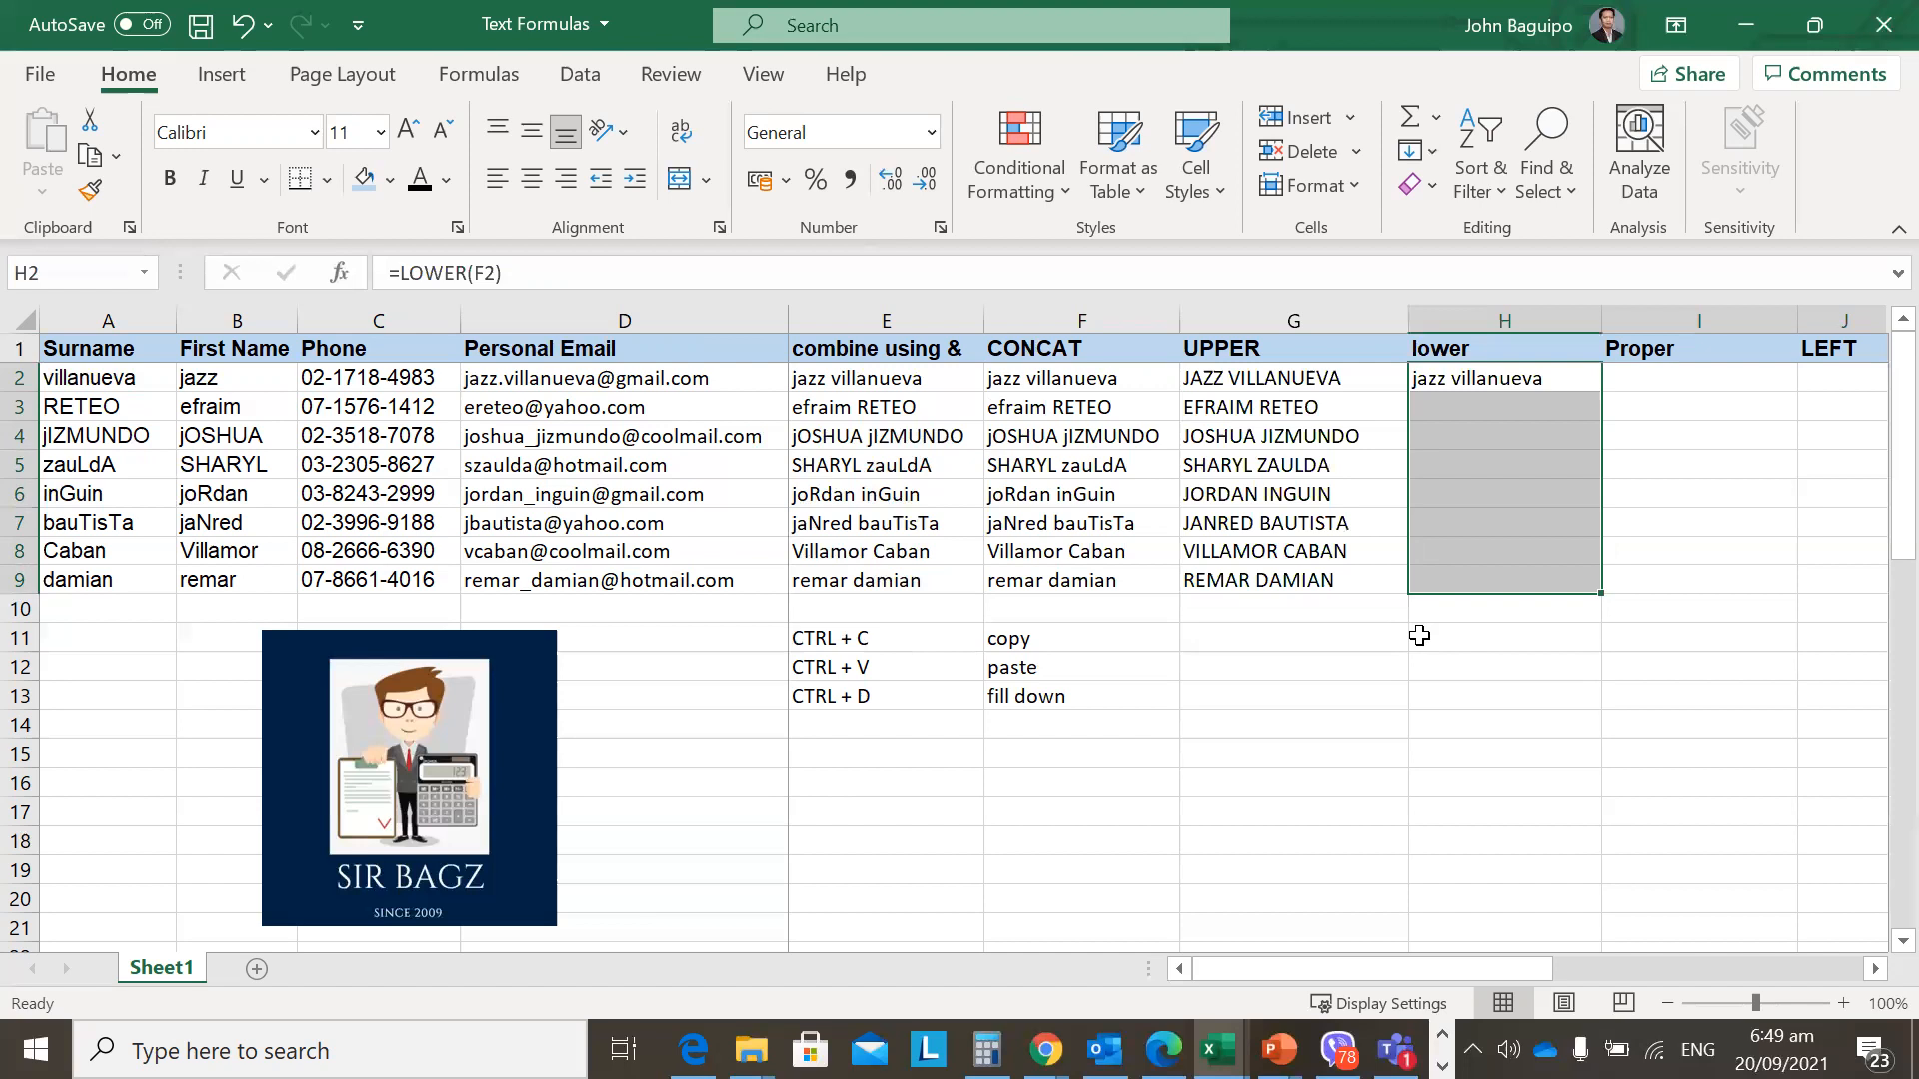
pyautogui.hotkey('ctrl', 'd')
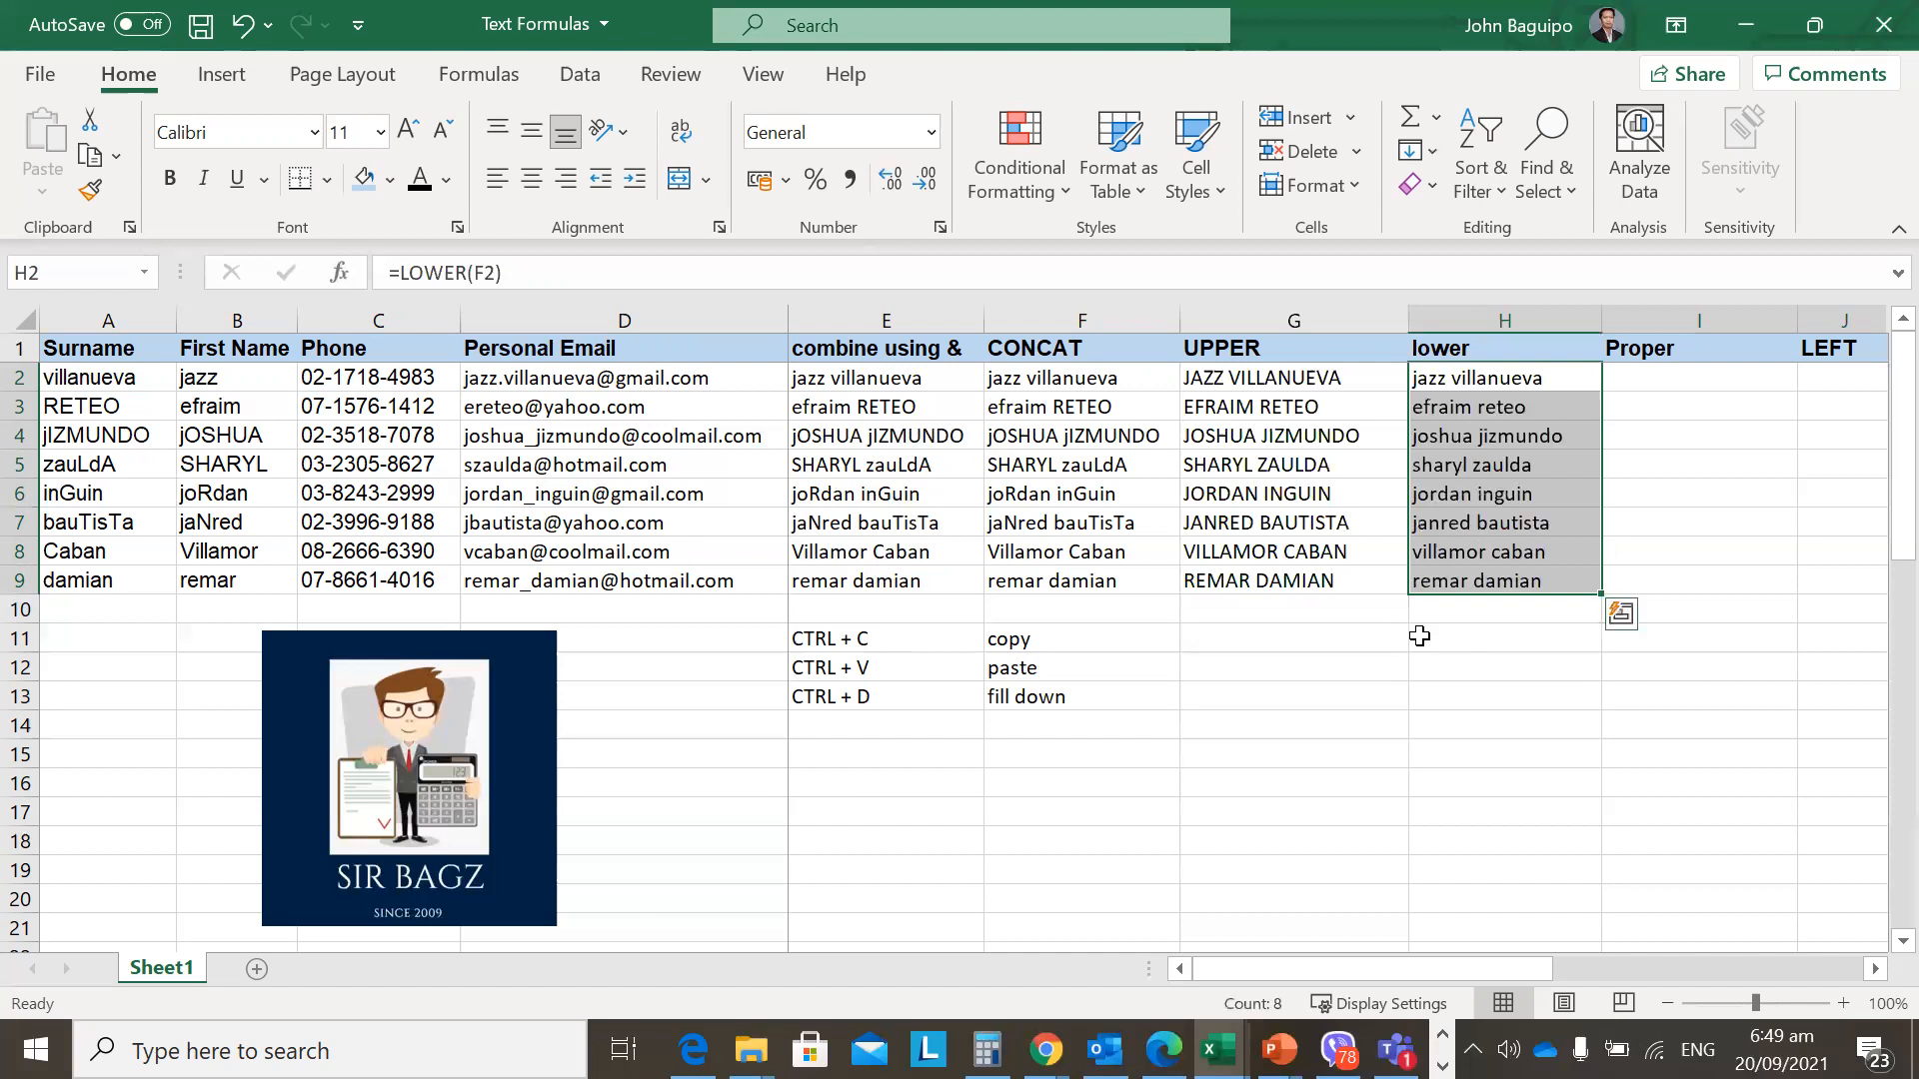
pyautogui.press('Down')
pyautogui.press('Down')
pyautogui.press('Down')
pyautogui.press('Down')
pyautogui.press('Down')
pyautogui.press('Down')
pyautogui.press('Down')
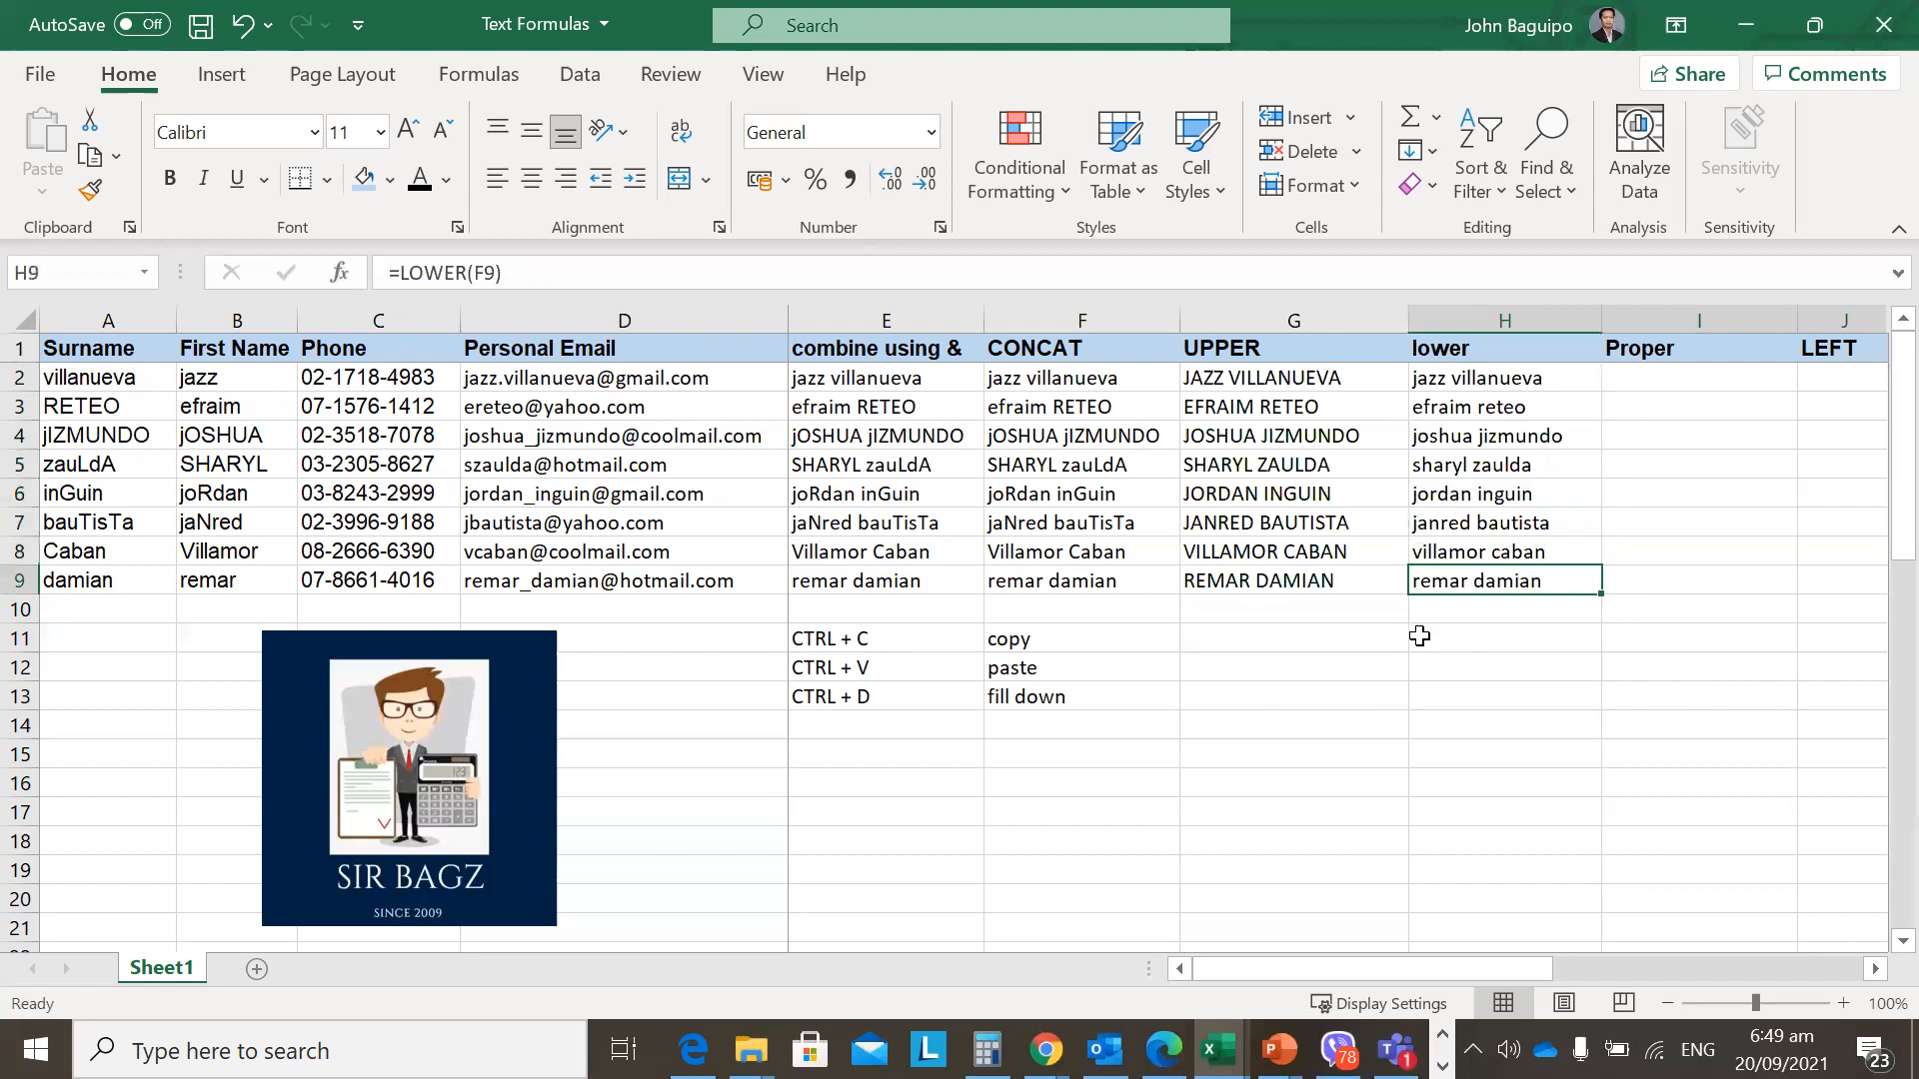
pyautogui.press('Down')
pyautogui.press('Left')
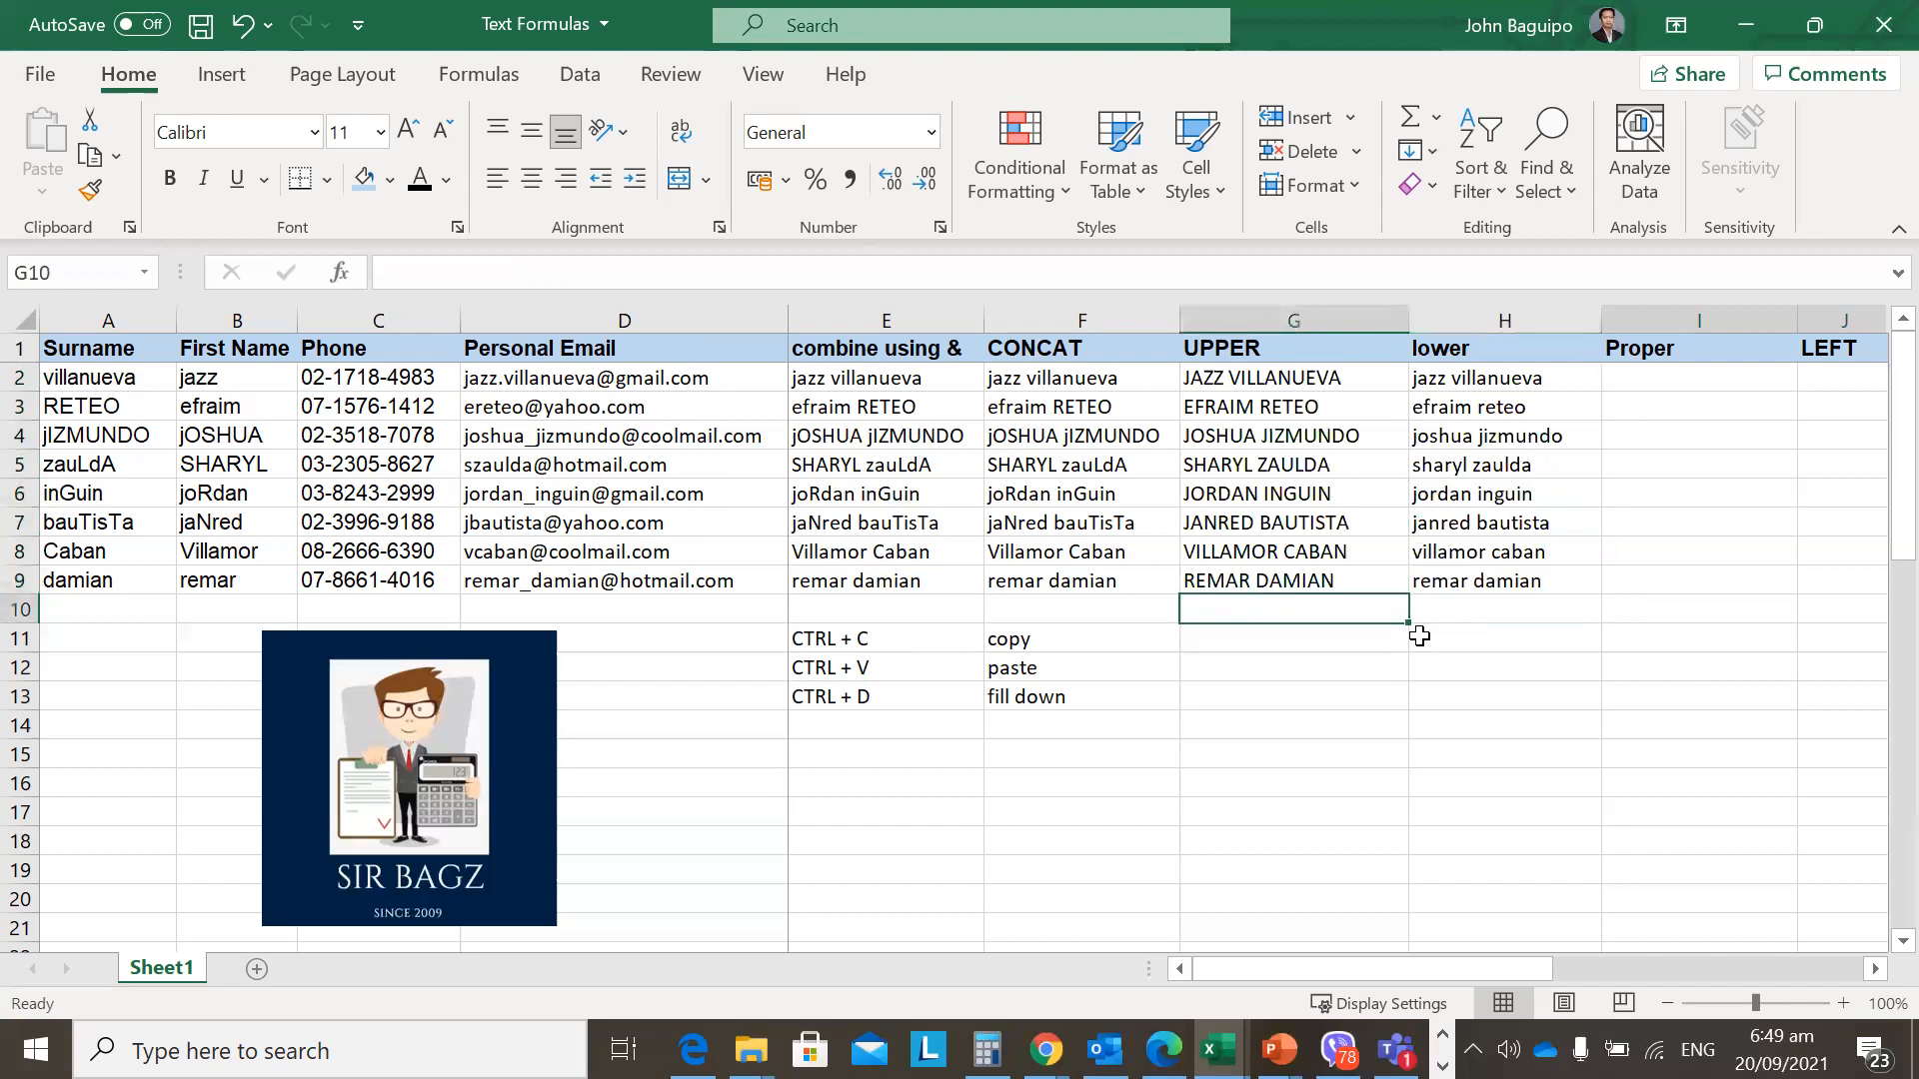
pyautogui.press('Right')
pyautogui.press('Up')
pyautogui.press('Up')
pyautogui.press('Up')
pyautogui.press('Up')
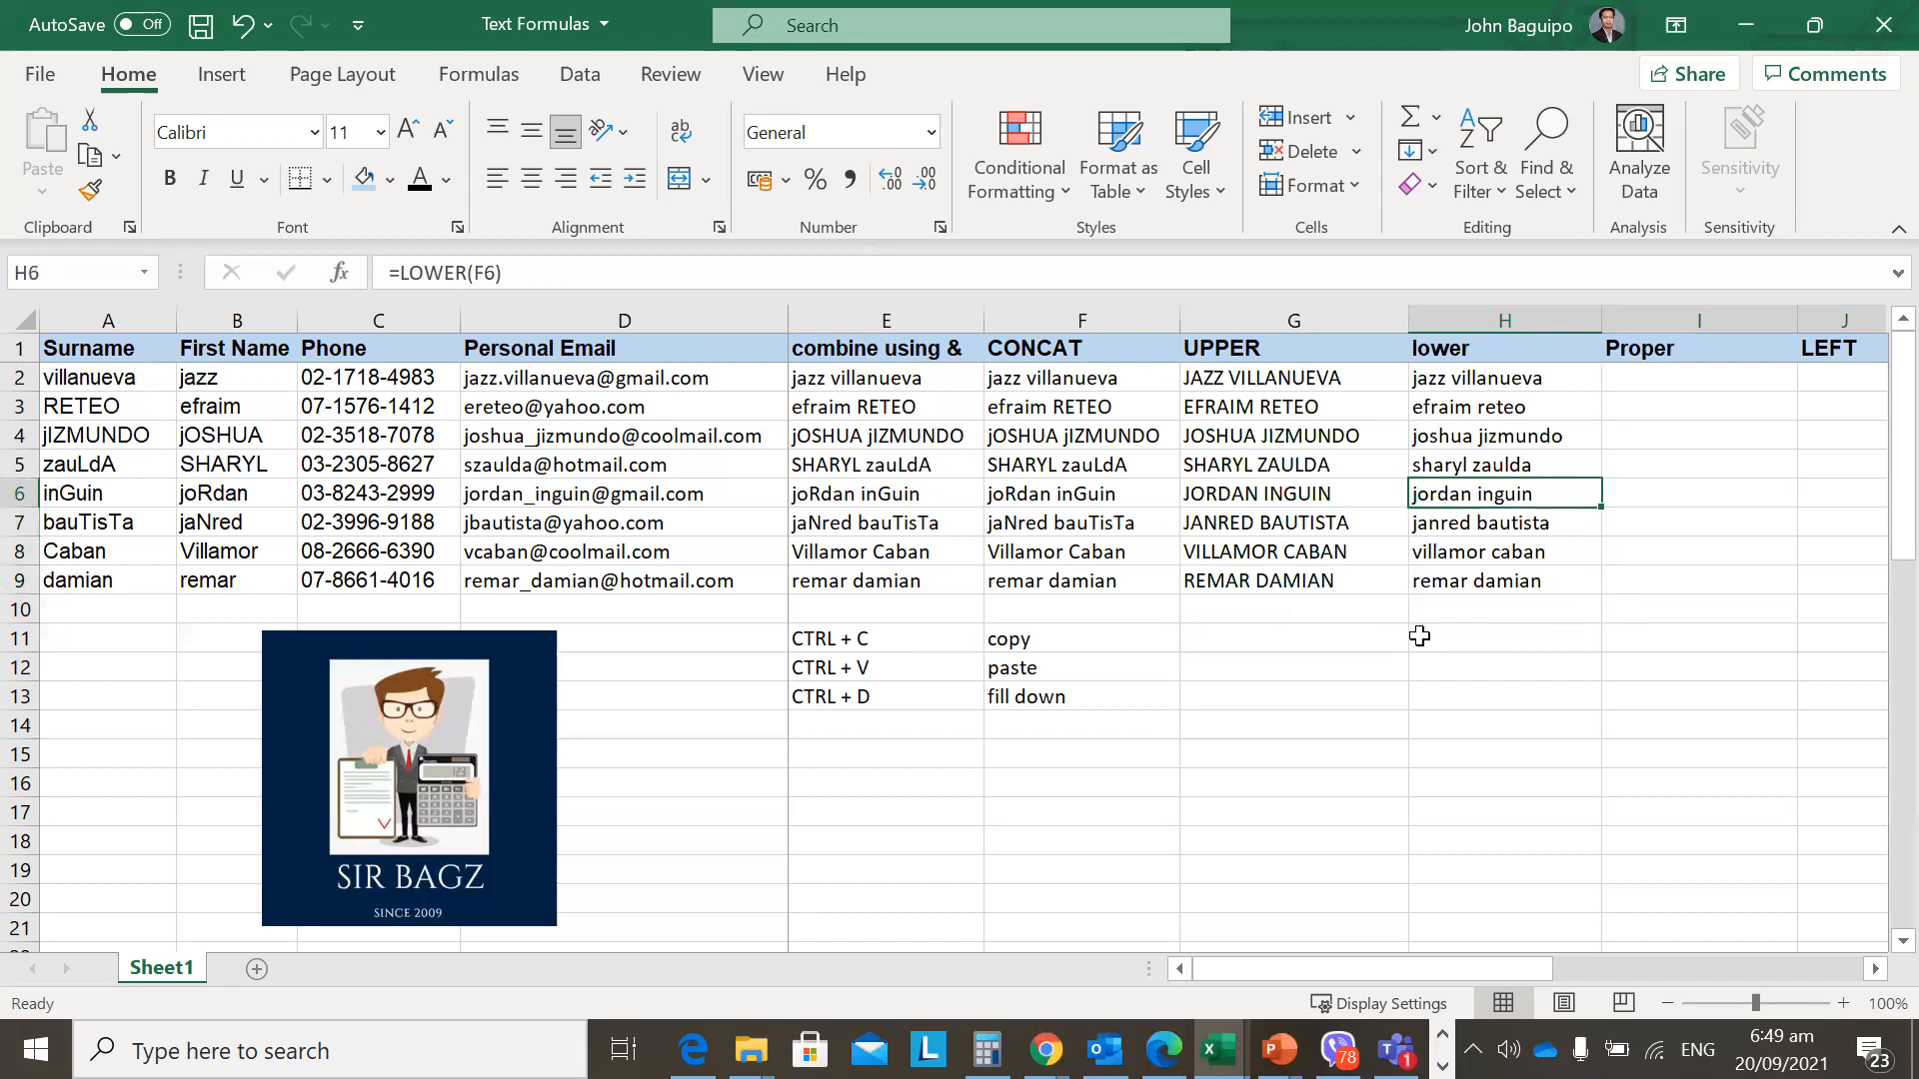
pyautogui.press('Up')
pyautogui.press('Up')
pyautogui.press('Up')
pyautogui.press('Up')
pyautogui.press('Right')
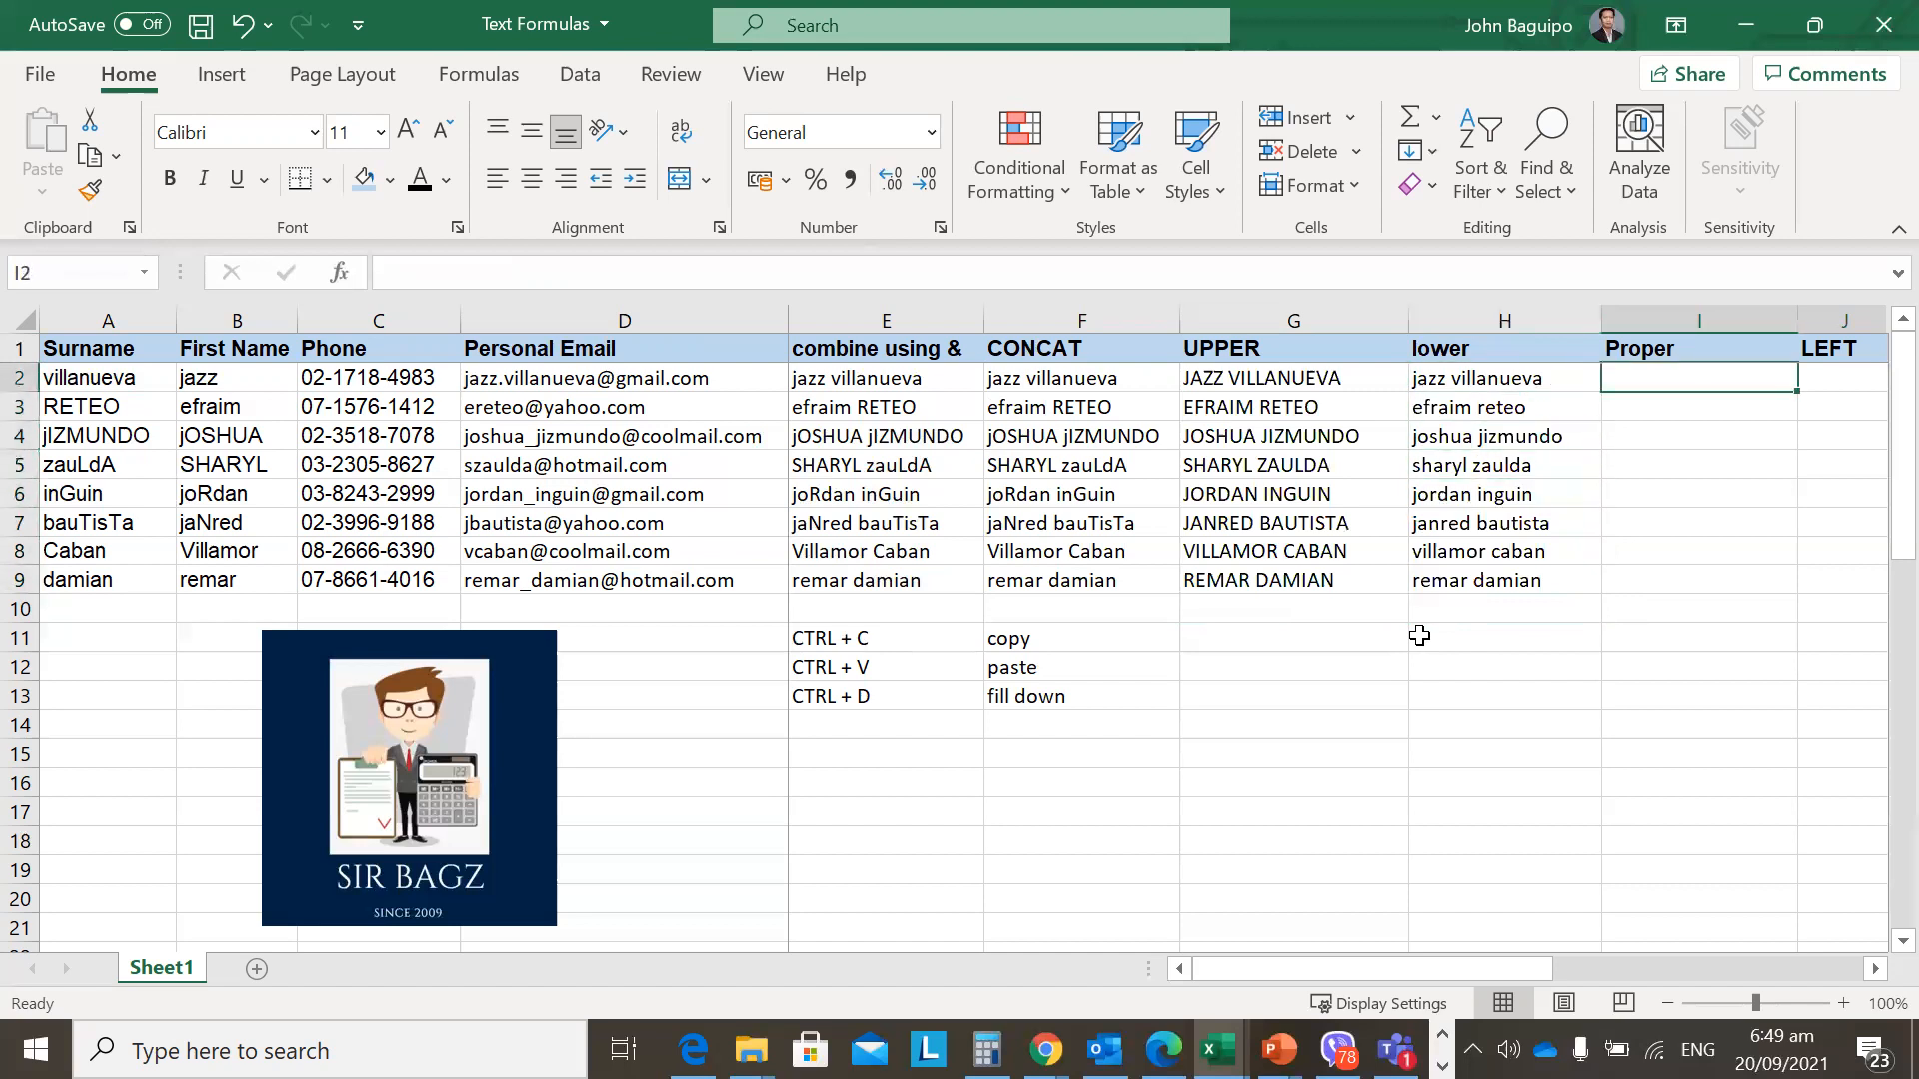
pyautogui.press('Up')
pyautogui.press('Down')
pyautogui.press('Left')
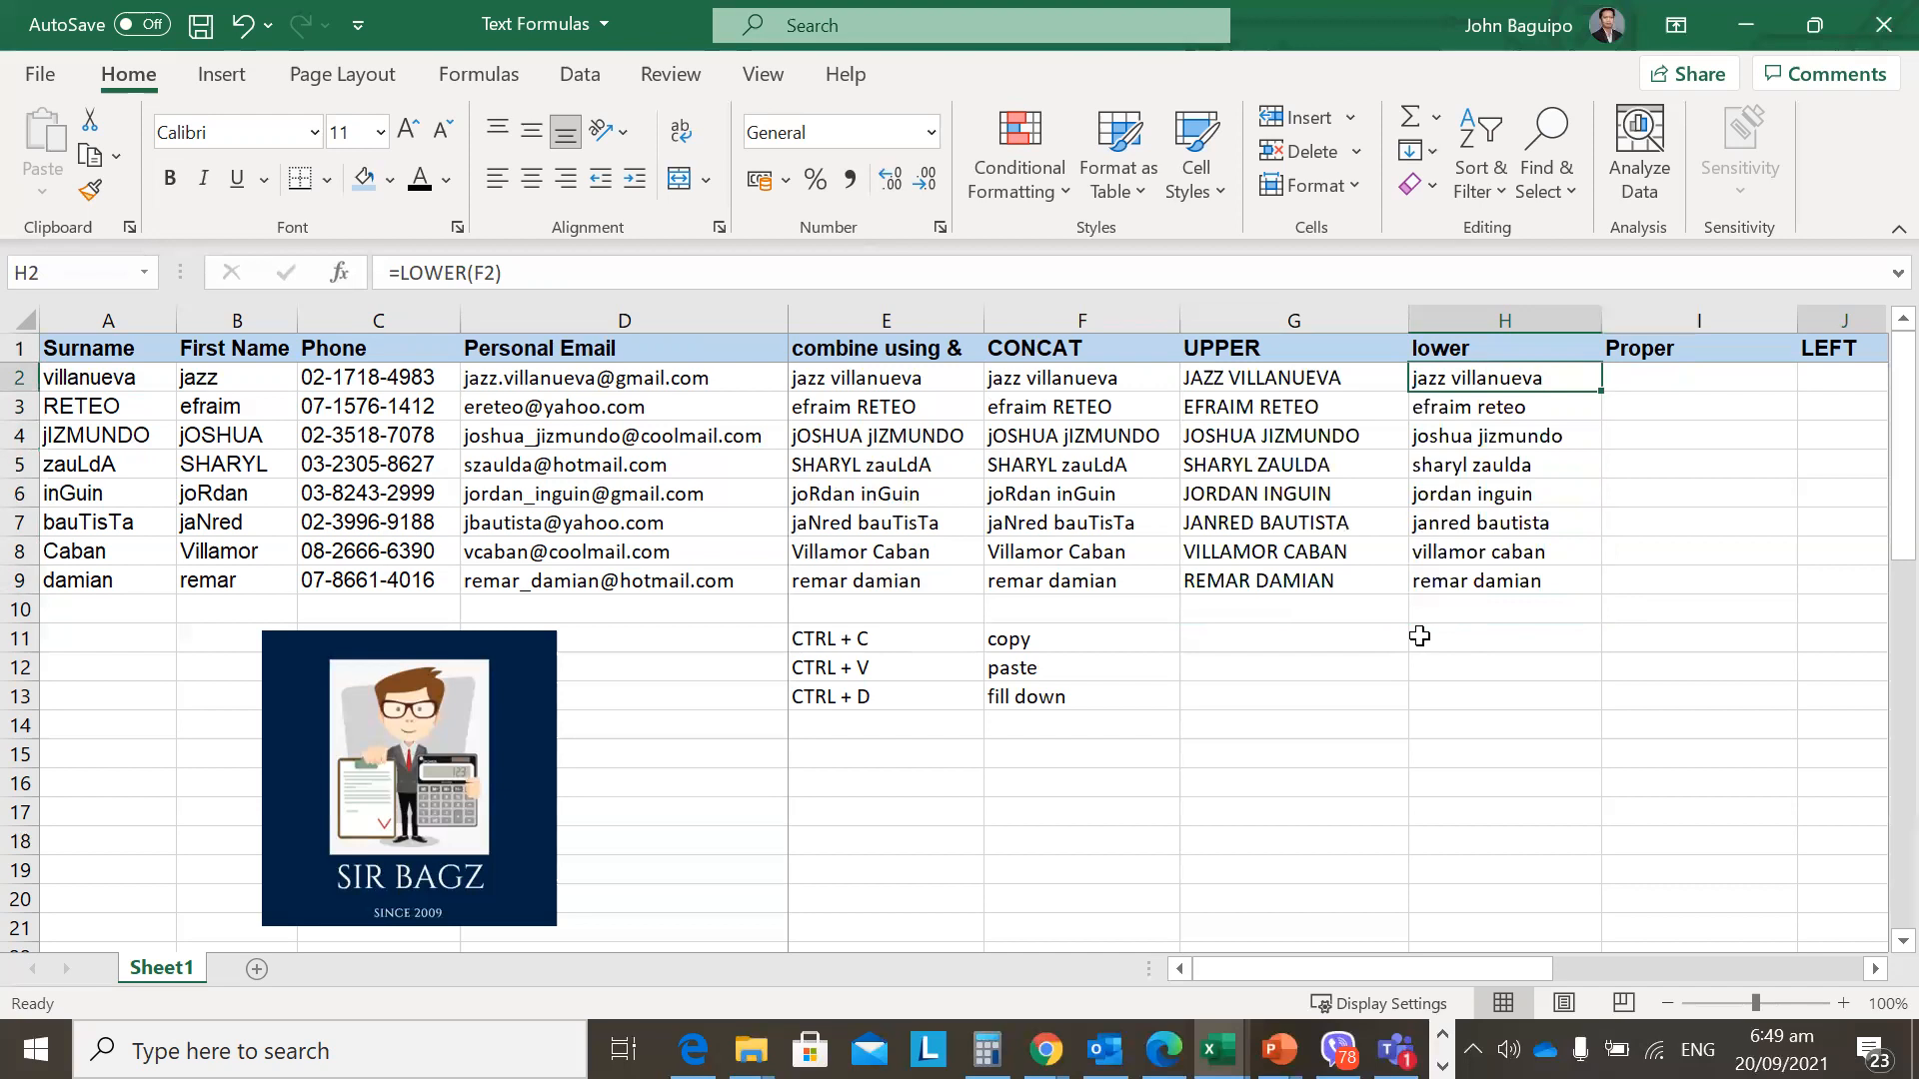
# Enter =PROPER(F2) in I2.
pyautogui.press('Right')
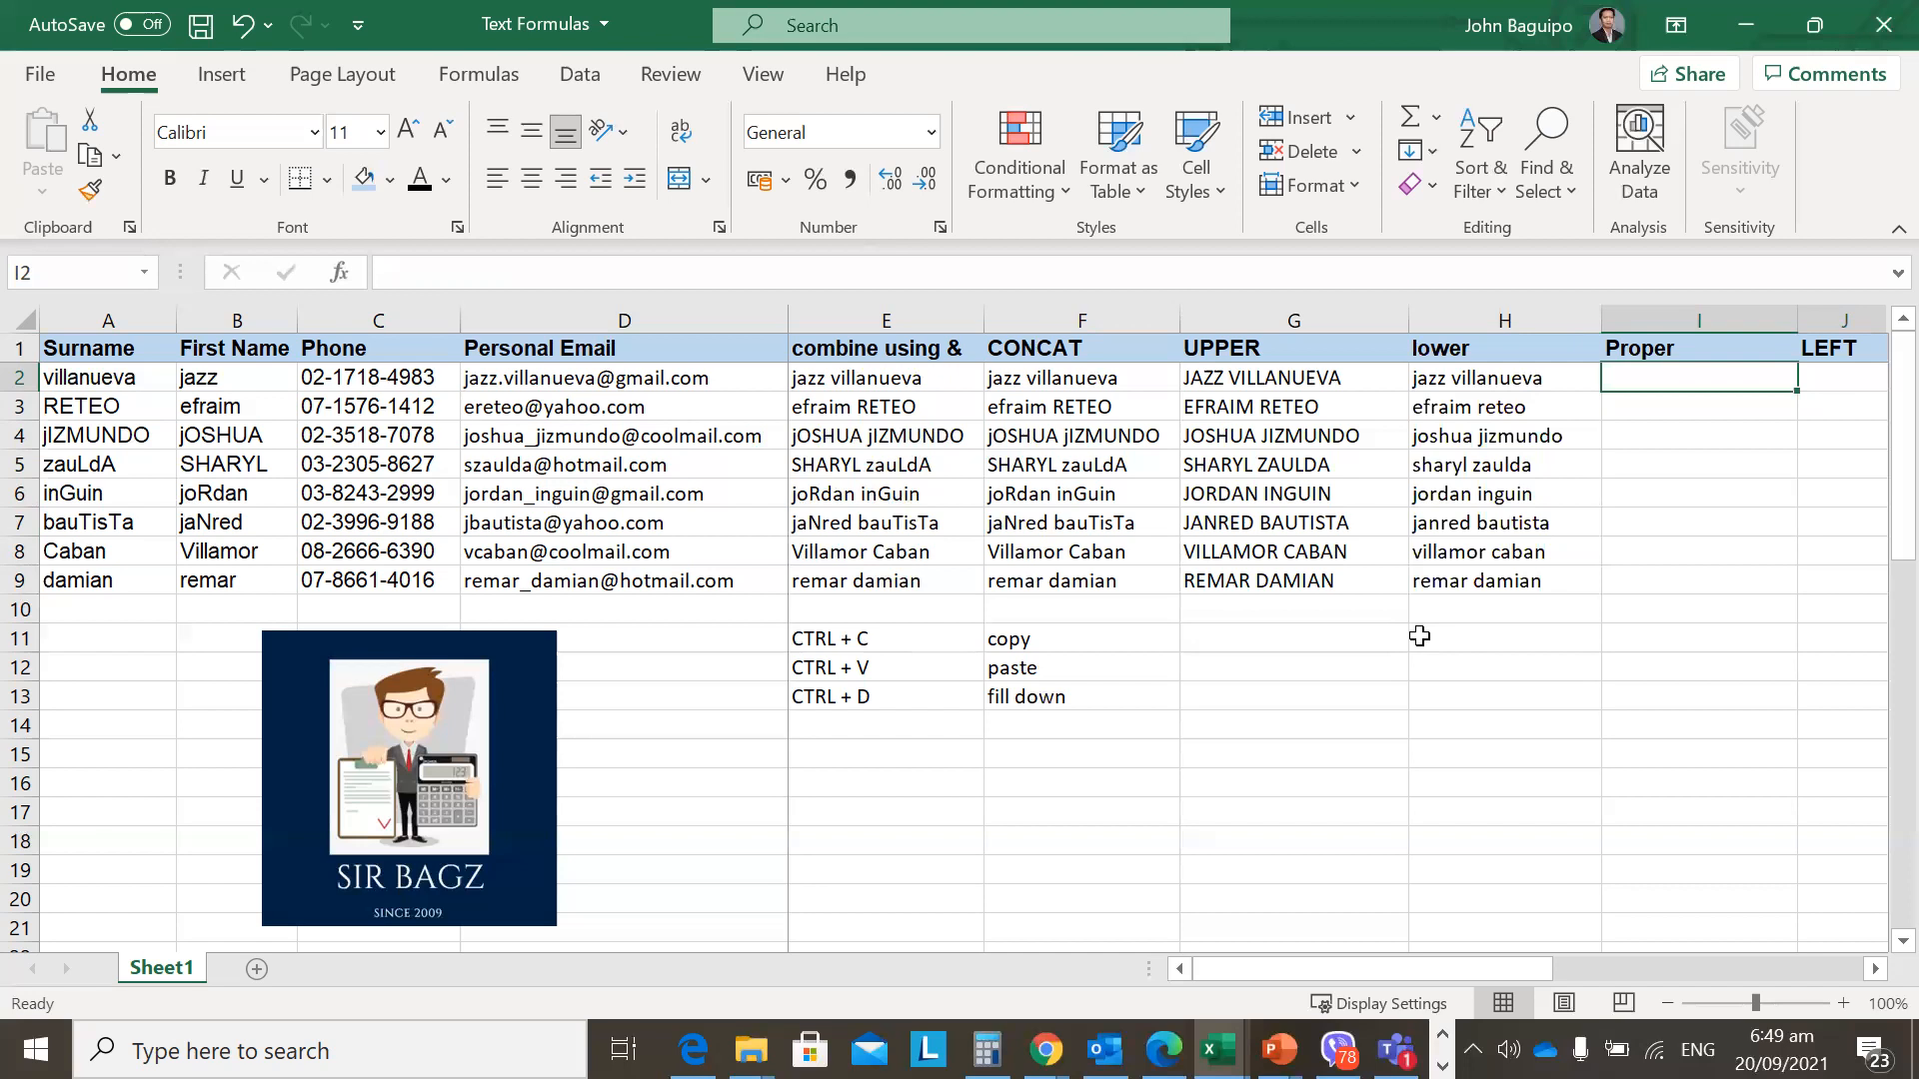
pyautogui.write('=')
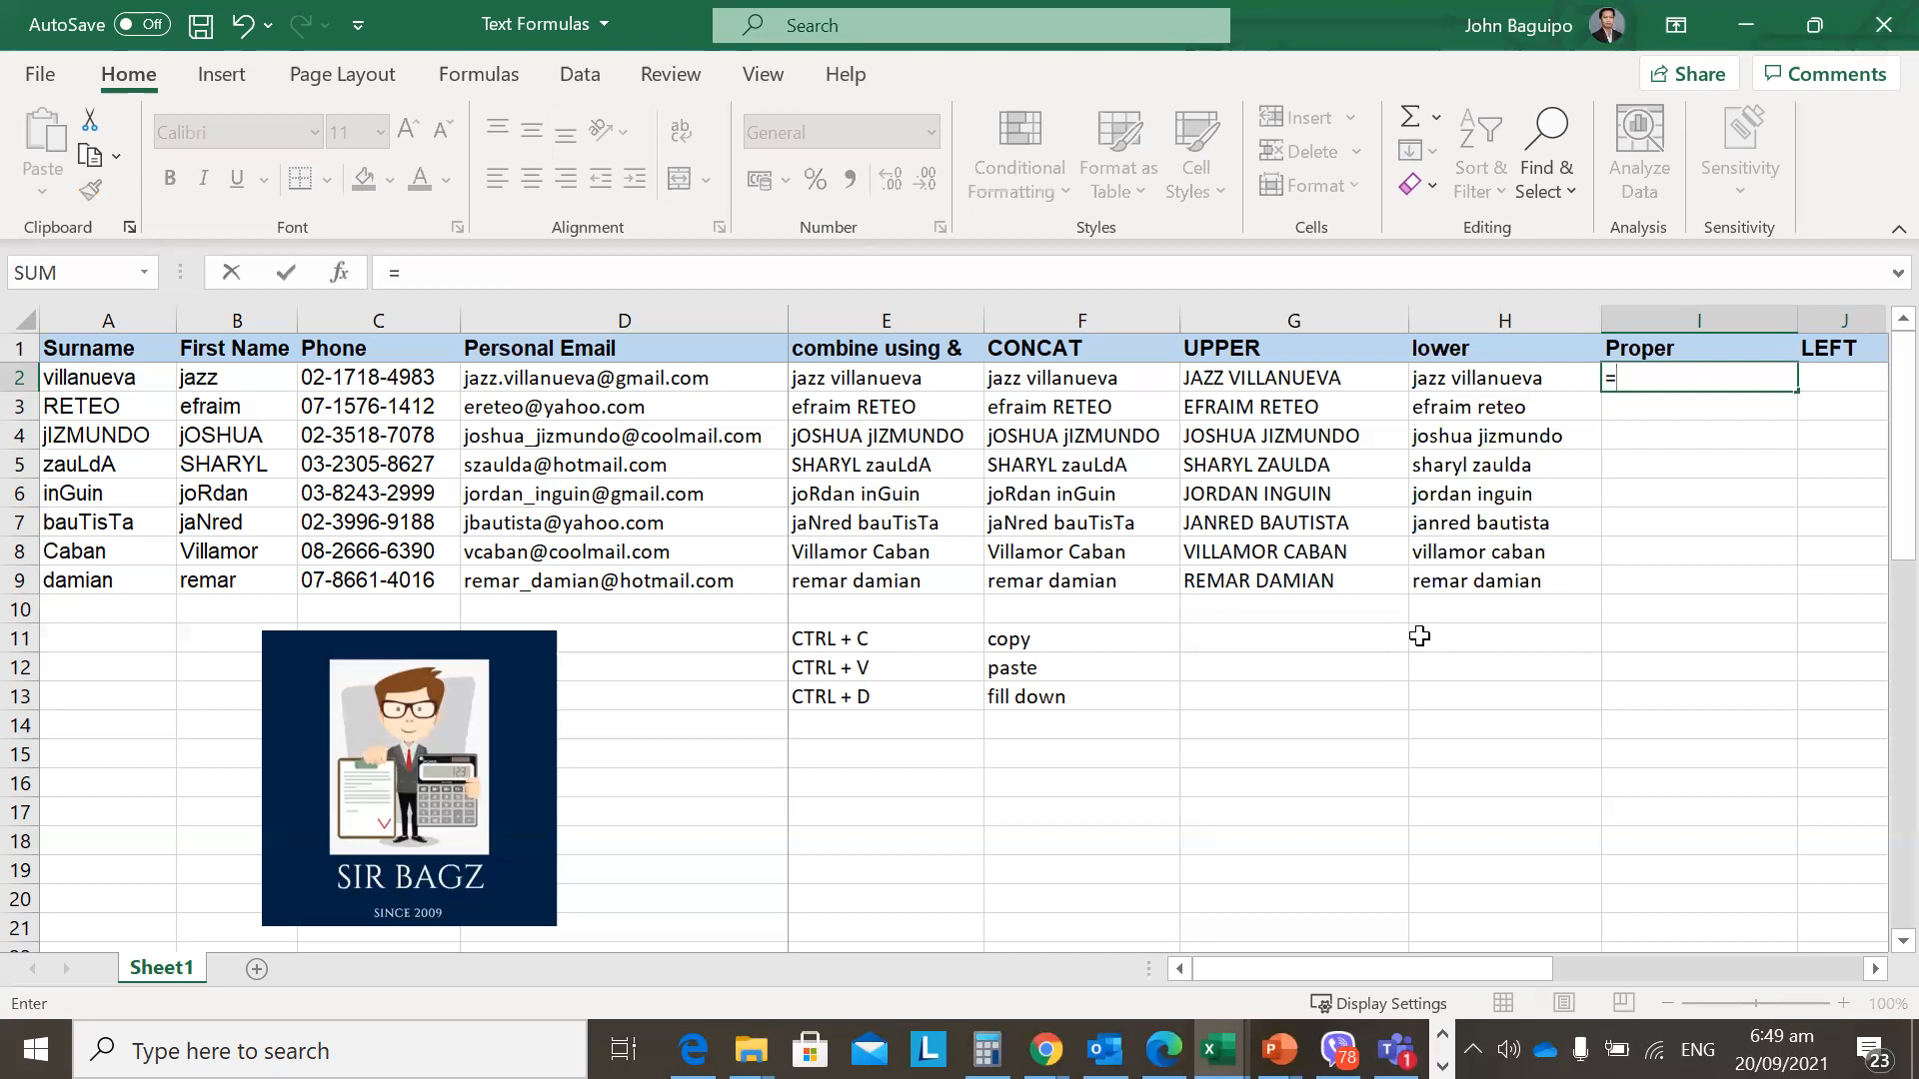
pyautogui.write('PROPER')
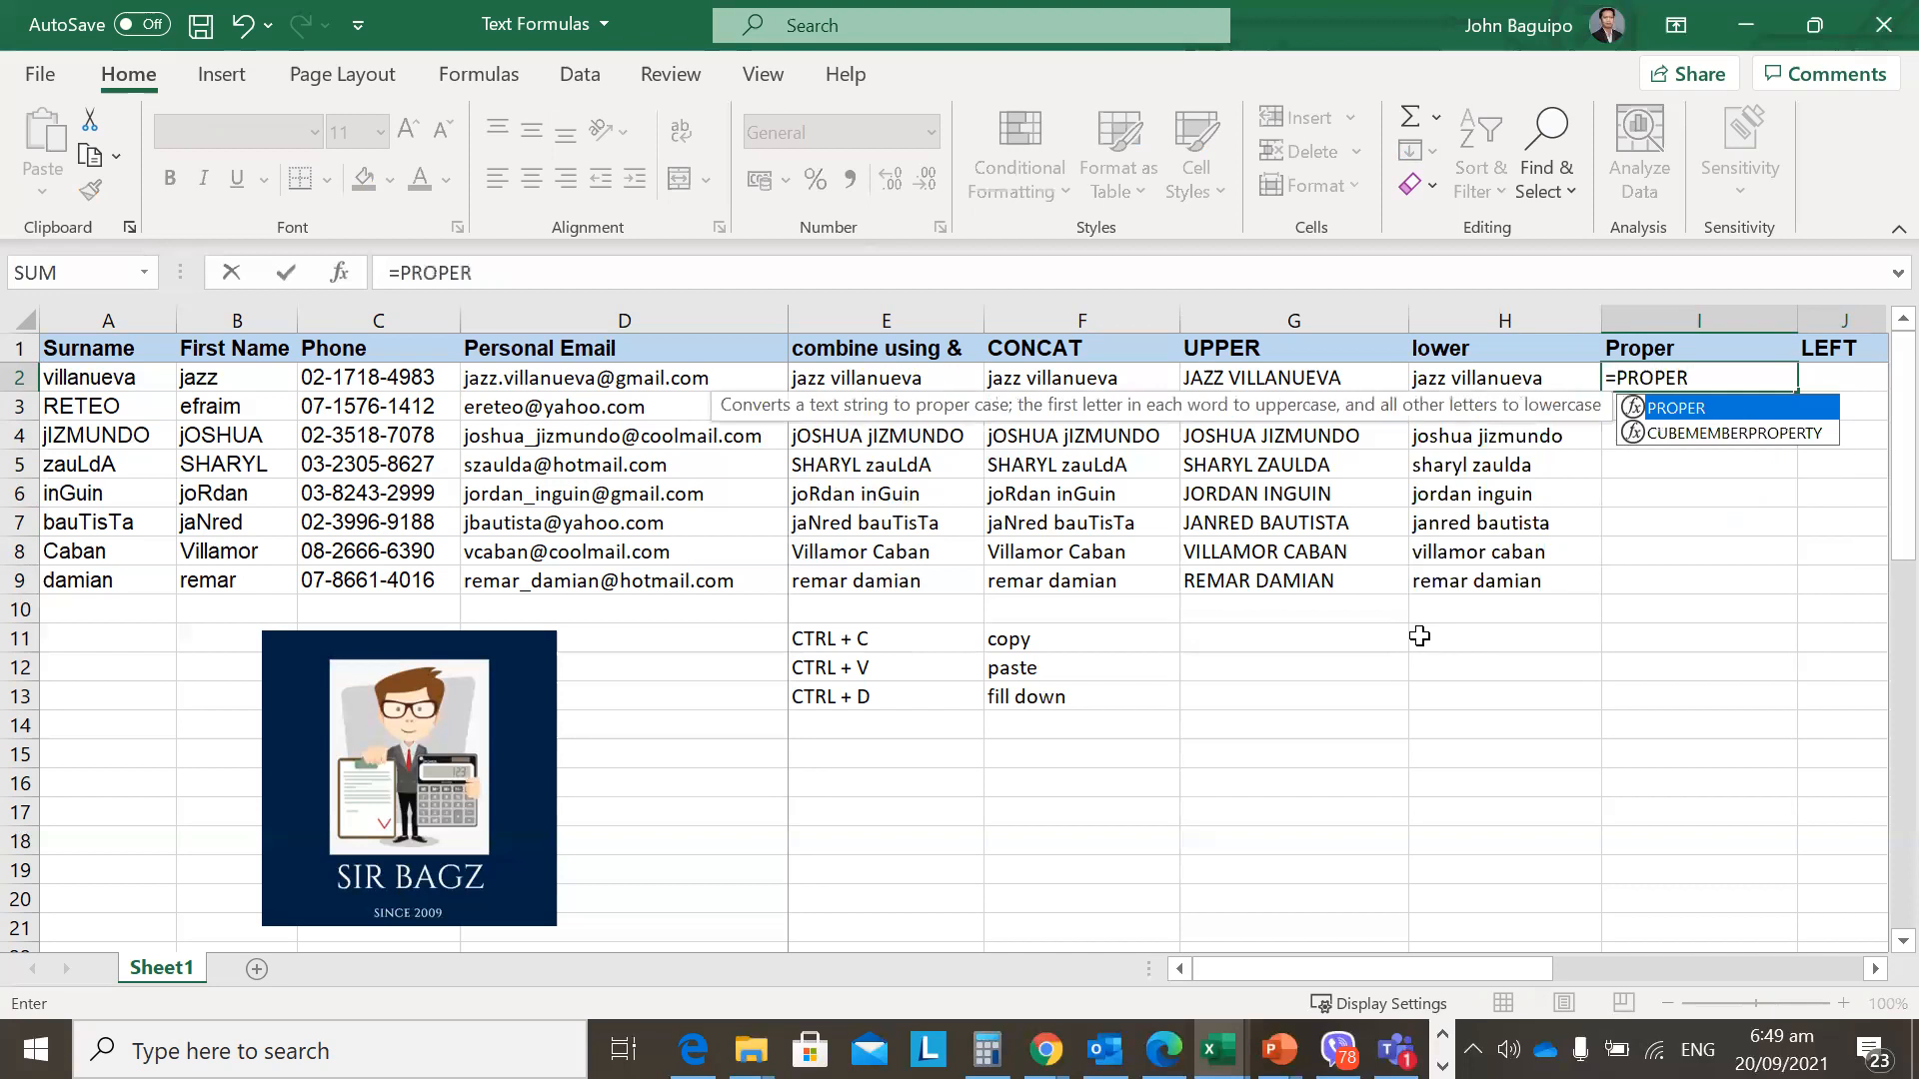
pyautogui.write('(')
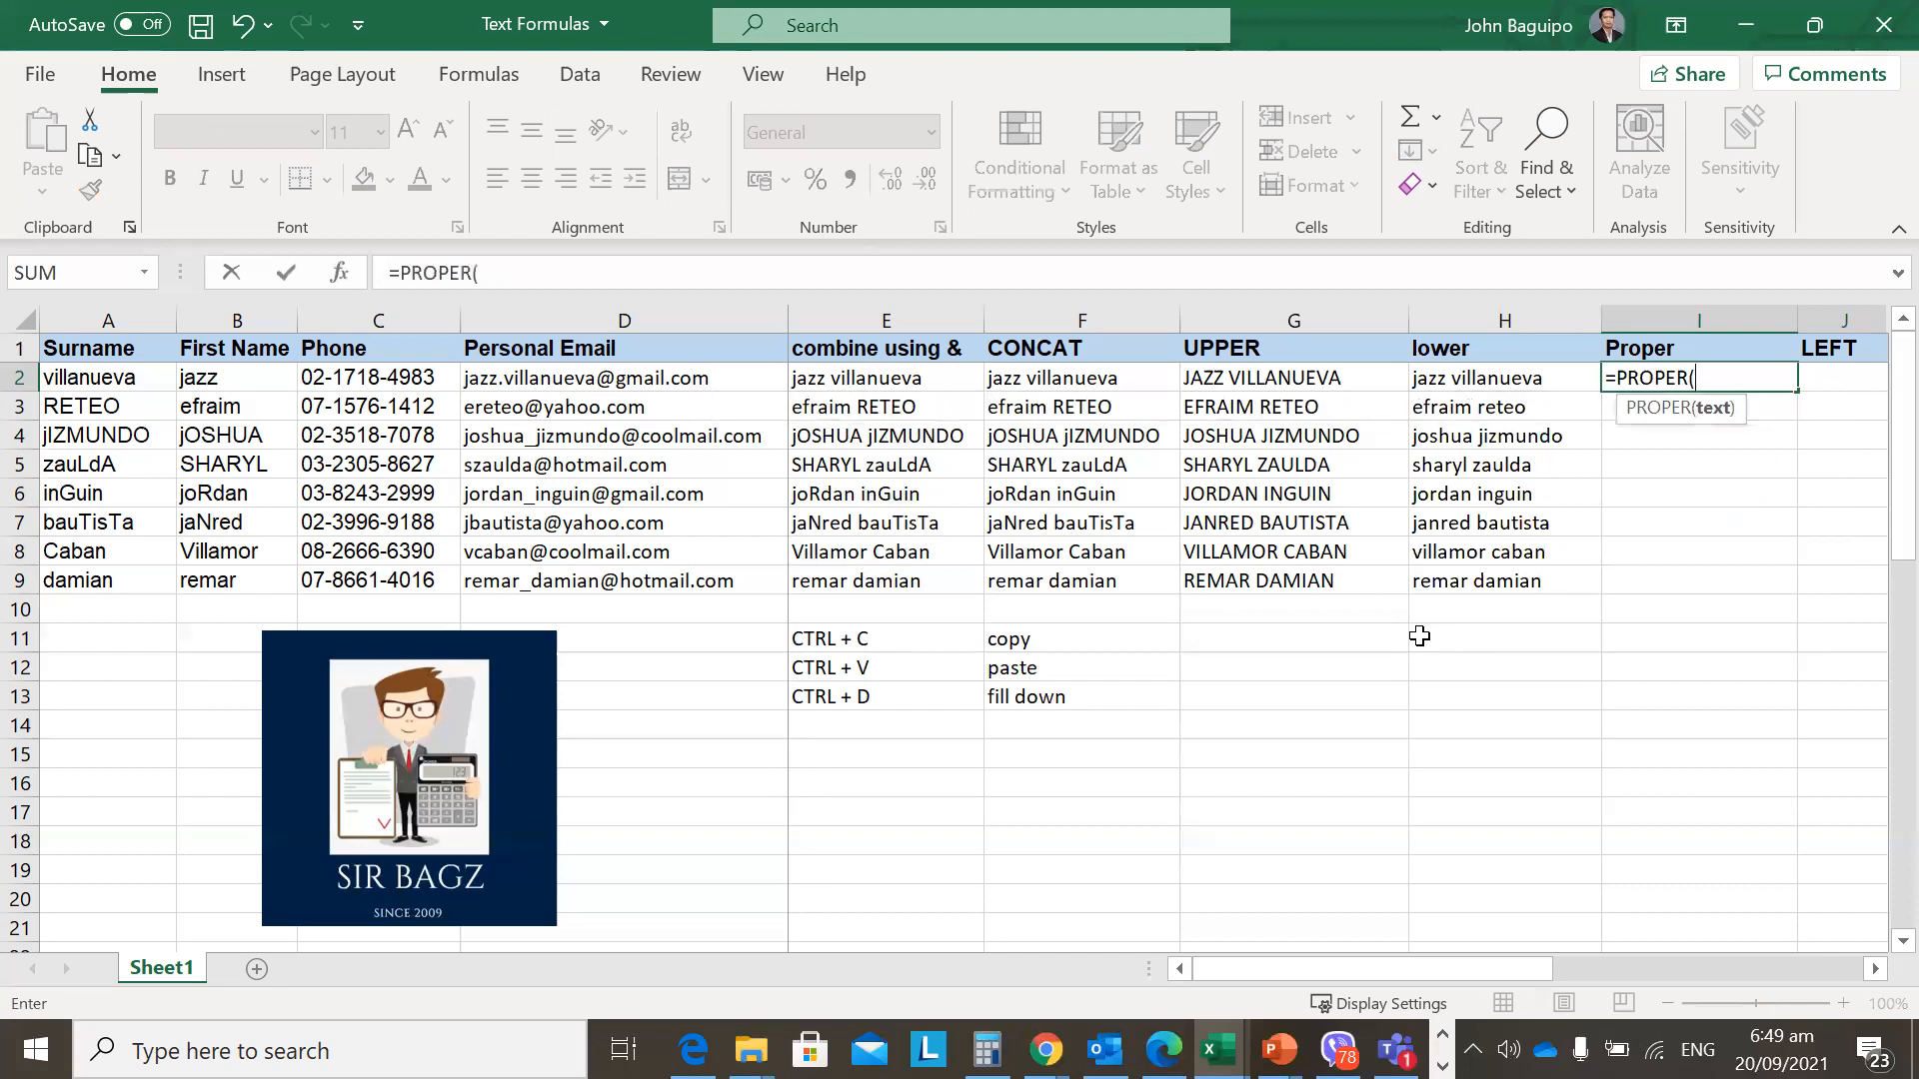
pyautogui.click(1078, 383)
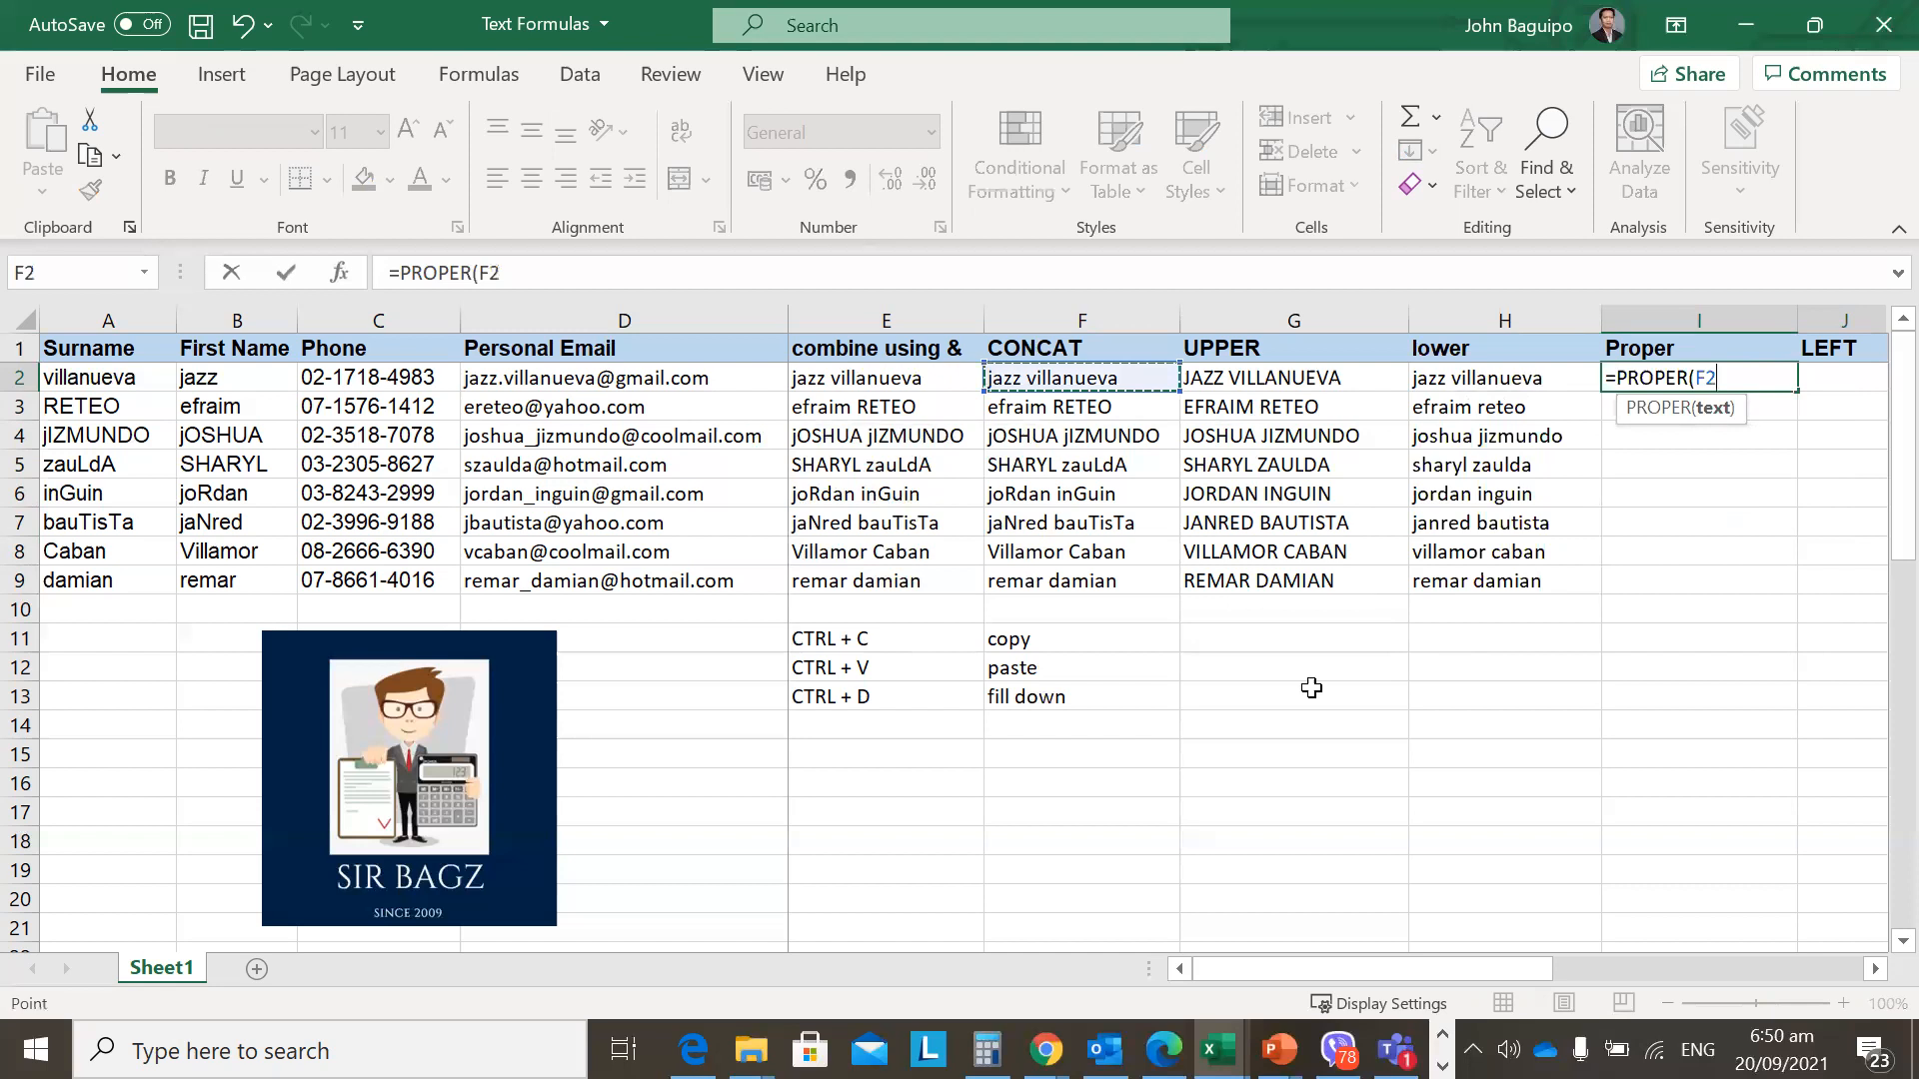
pyautogui.write(')')
pyautogui.hotkey('ctrl', 'Return')
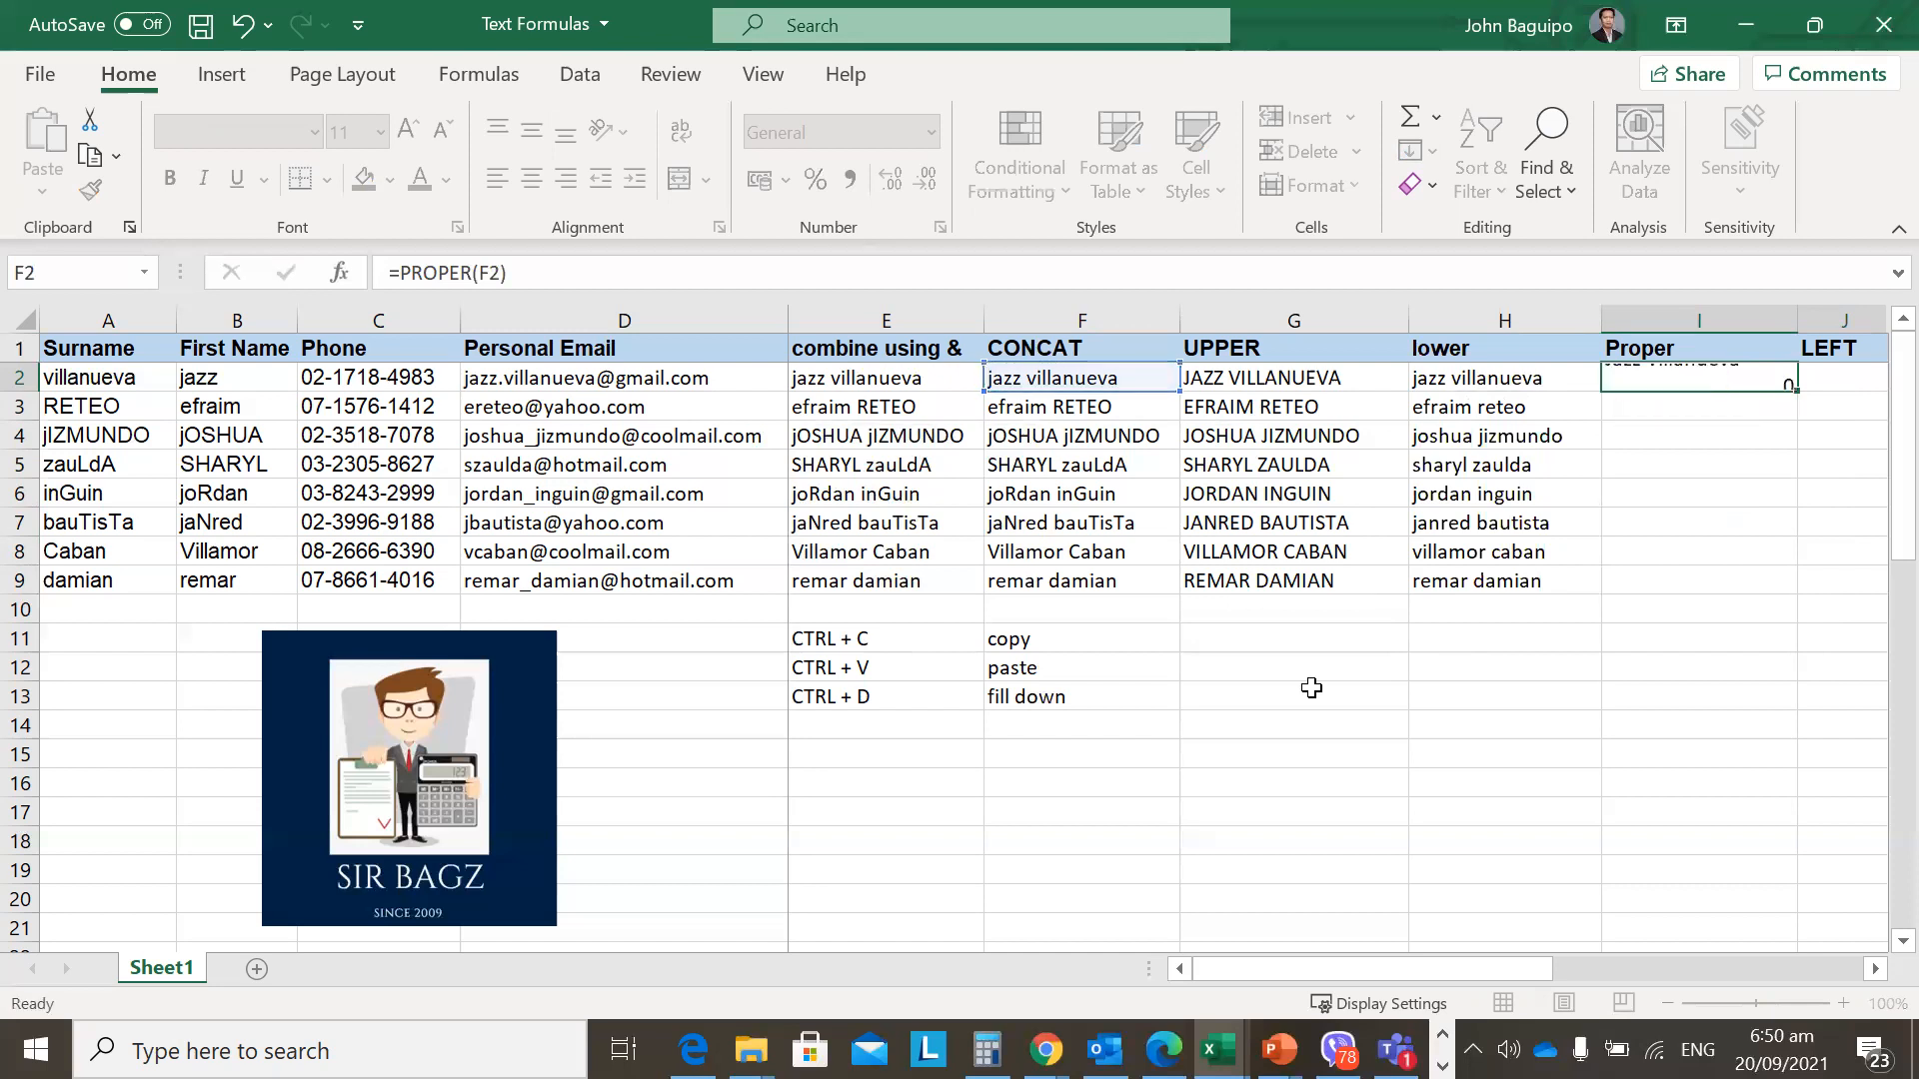
# Fill the PROPER formula down I2:I9.
pyautogui.hotkey('shift', 'Down')
pyautogui.hotkey('shift', 'Down')
pyautogui.hotkey('shift', 'Down')
pyautogui.hotkey('shift', 'Down')
pyautogui.hotkey('shift', 'Down')
pyautogui.hotkey('shift', 'Down')
pyautogui.hotkey('shift', 'Down')
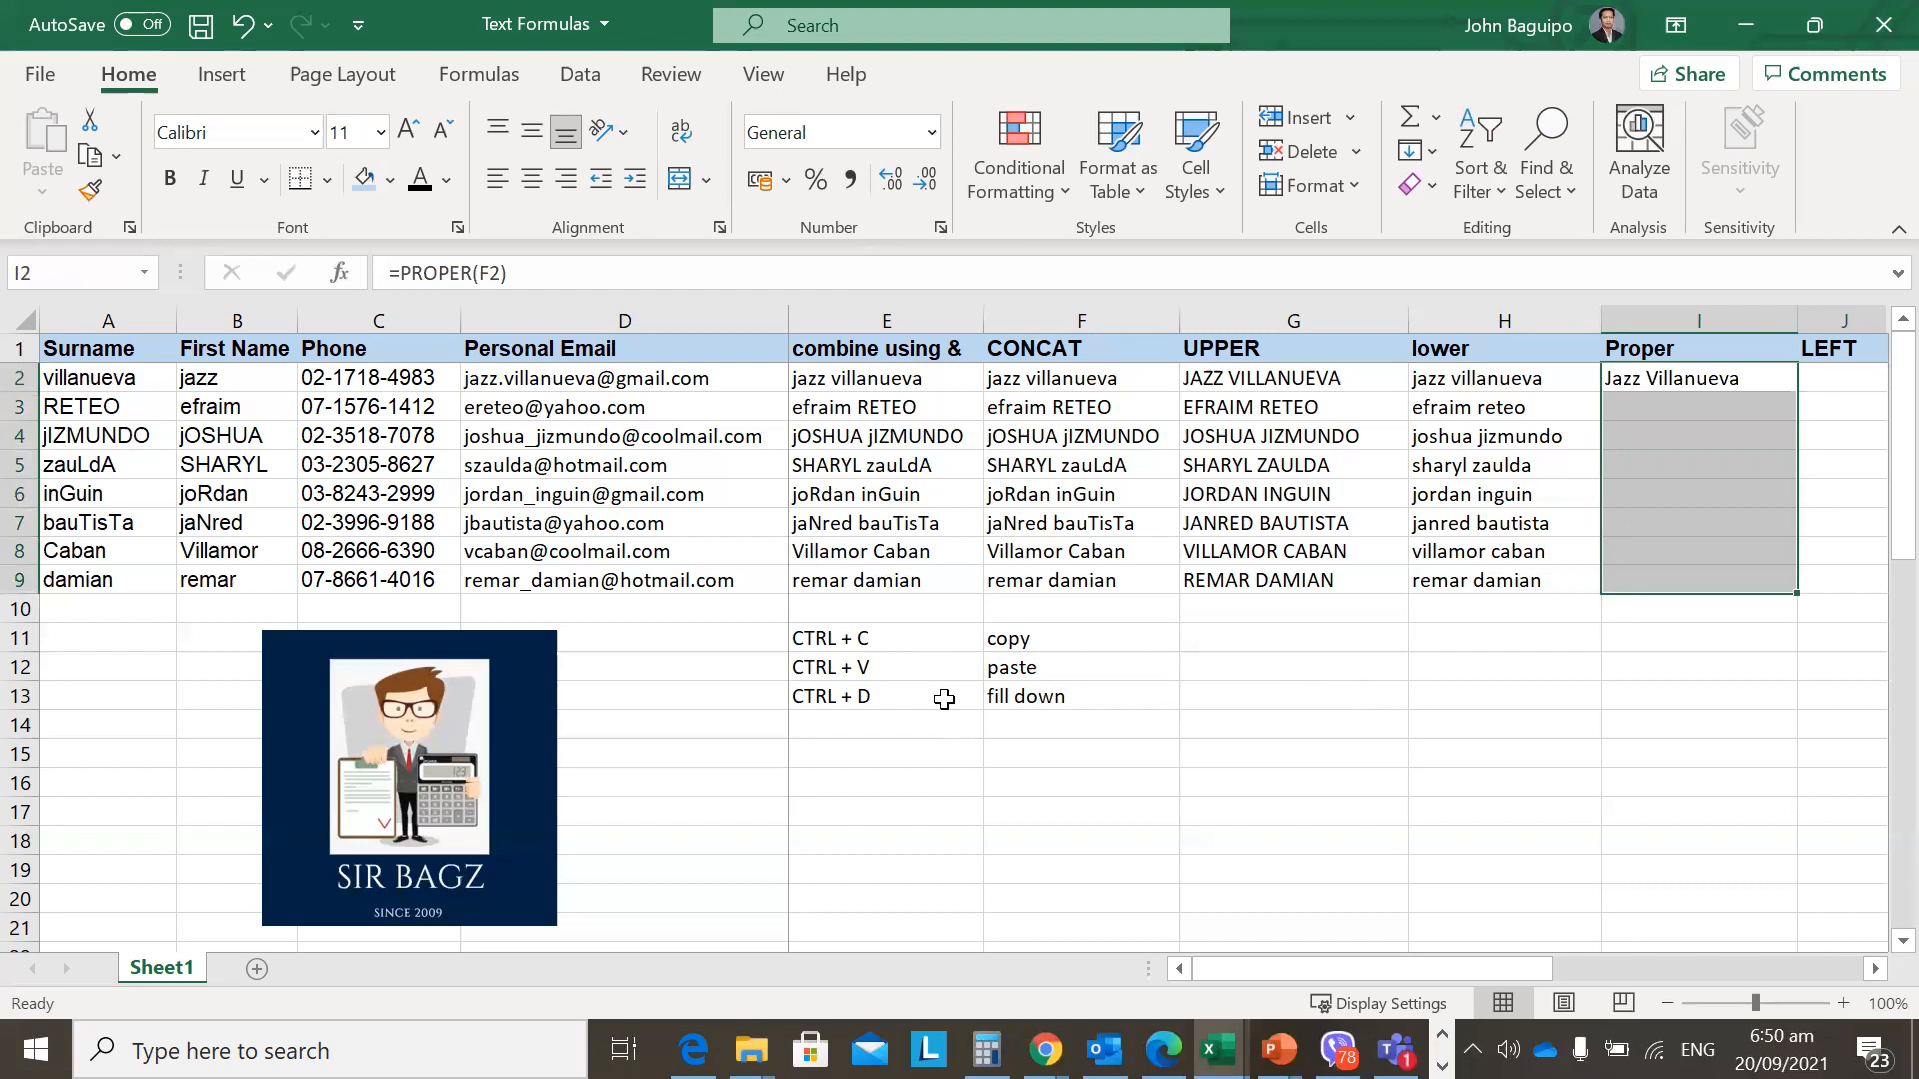
pyautogui.hotkey('ctrl', 'd')
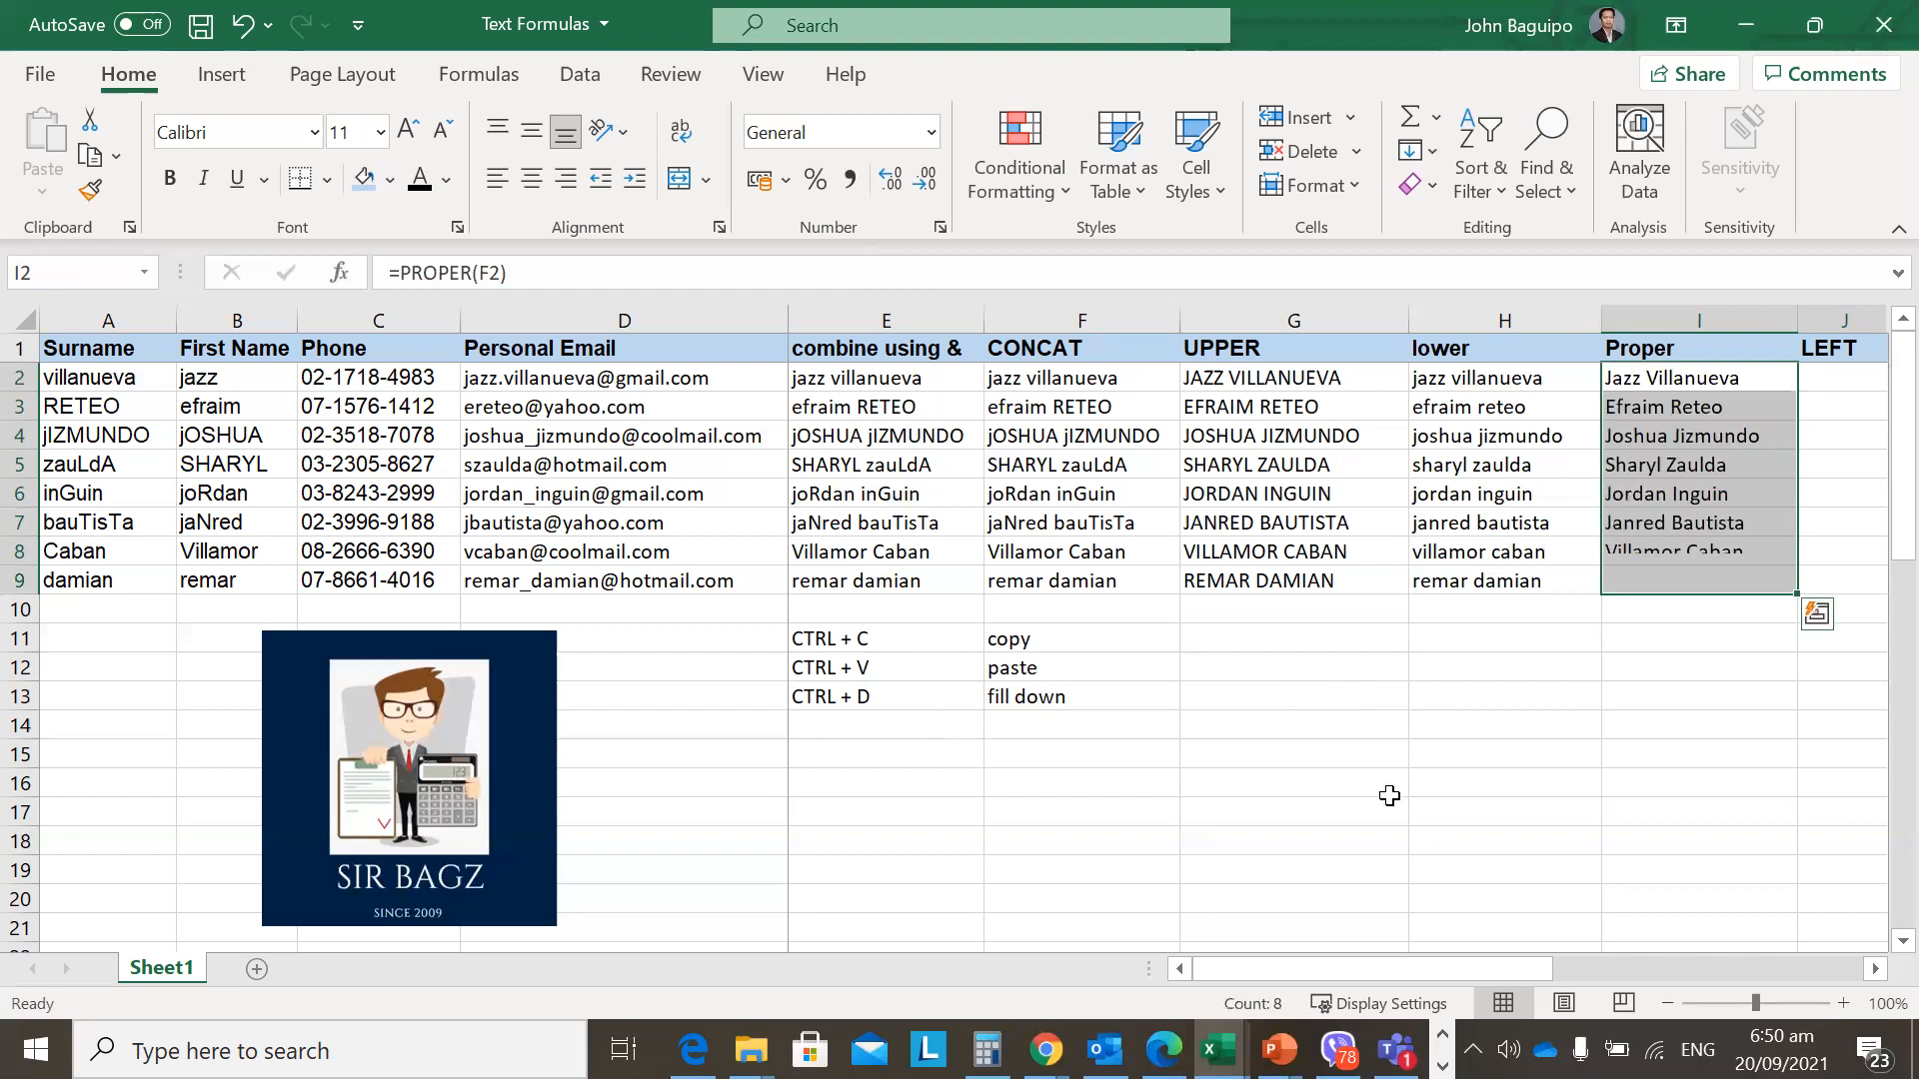
pyautogui.hotkey('shift', 'Up')
pyautogui.hotkey('shift', 'Up')
pyautogui.hotkey('shift', 'Up')
pyautogui.hotkey('shift', 'Up')
pyautogui.hotkey('shift', 'Up')
pyautogui.hotkey('shift', 'Up')
pyautogui.hotkey('shift', 'Up')
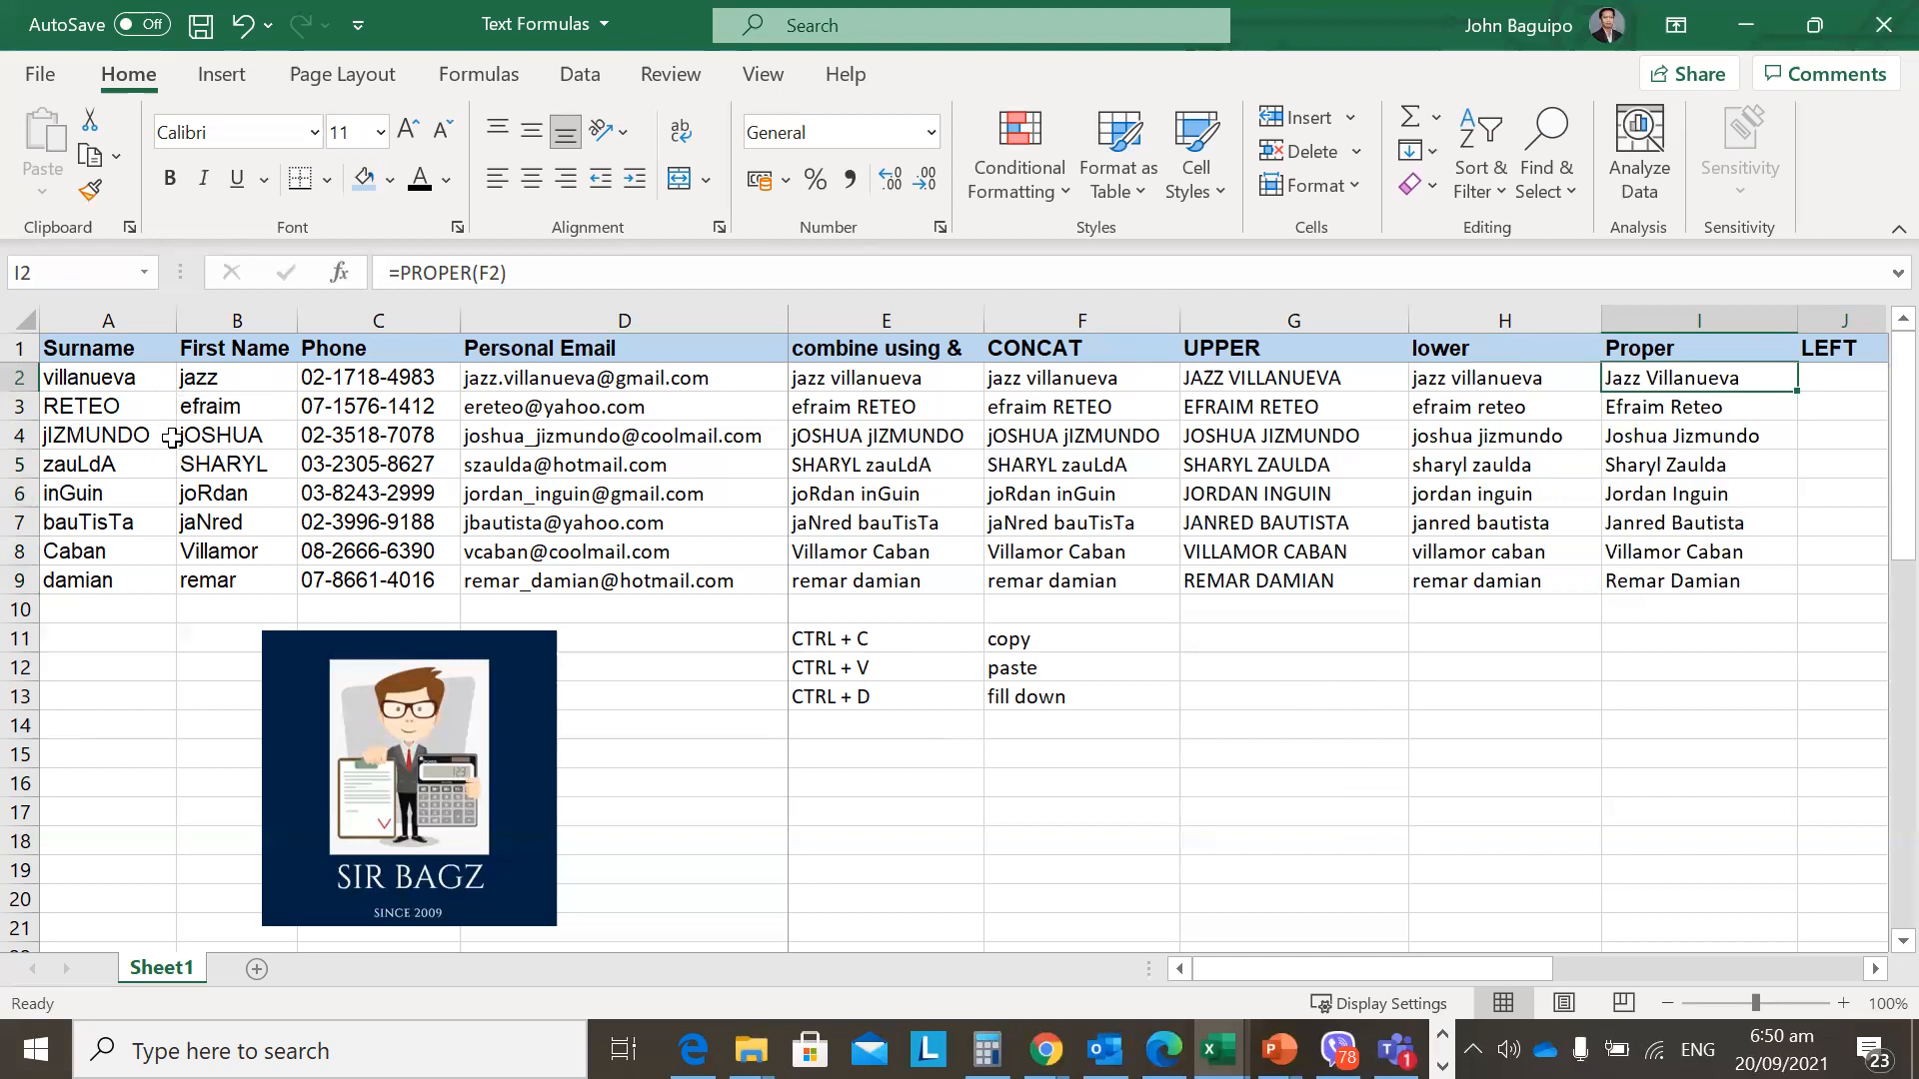
pyautogui.moveTo(140, 380); pyautogui.dragTo(216, 580)
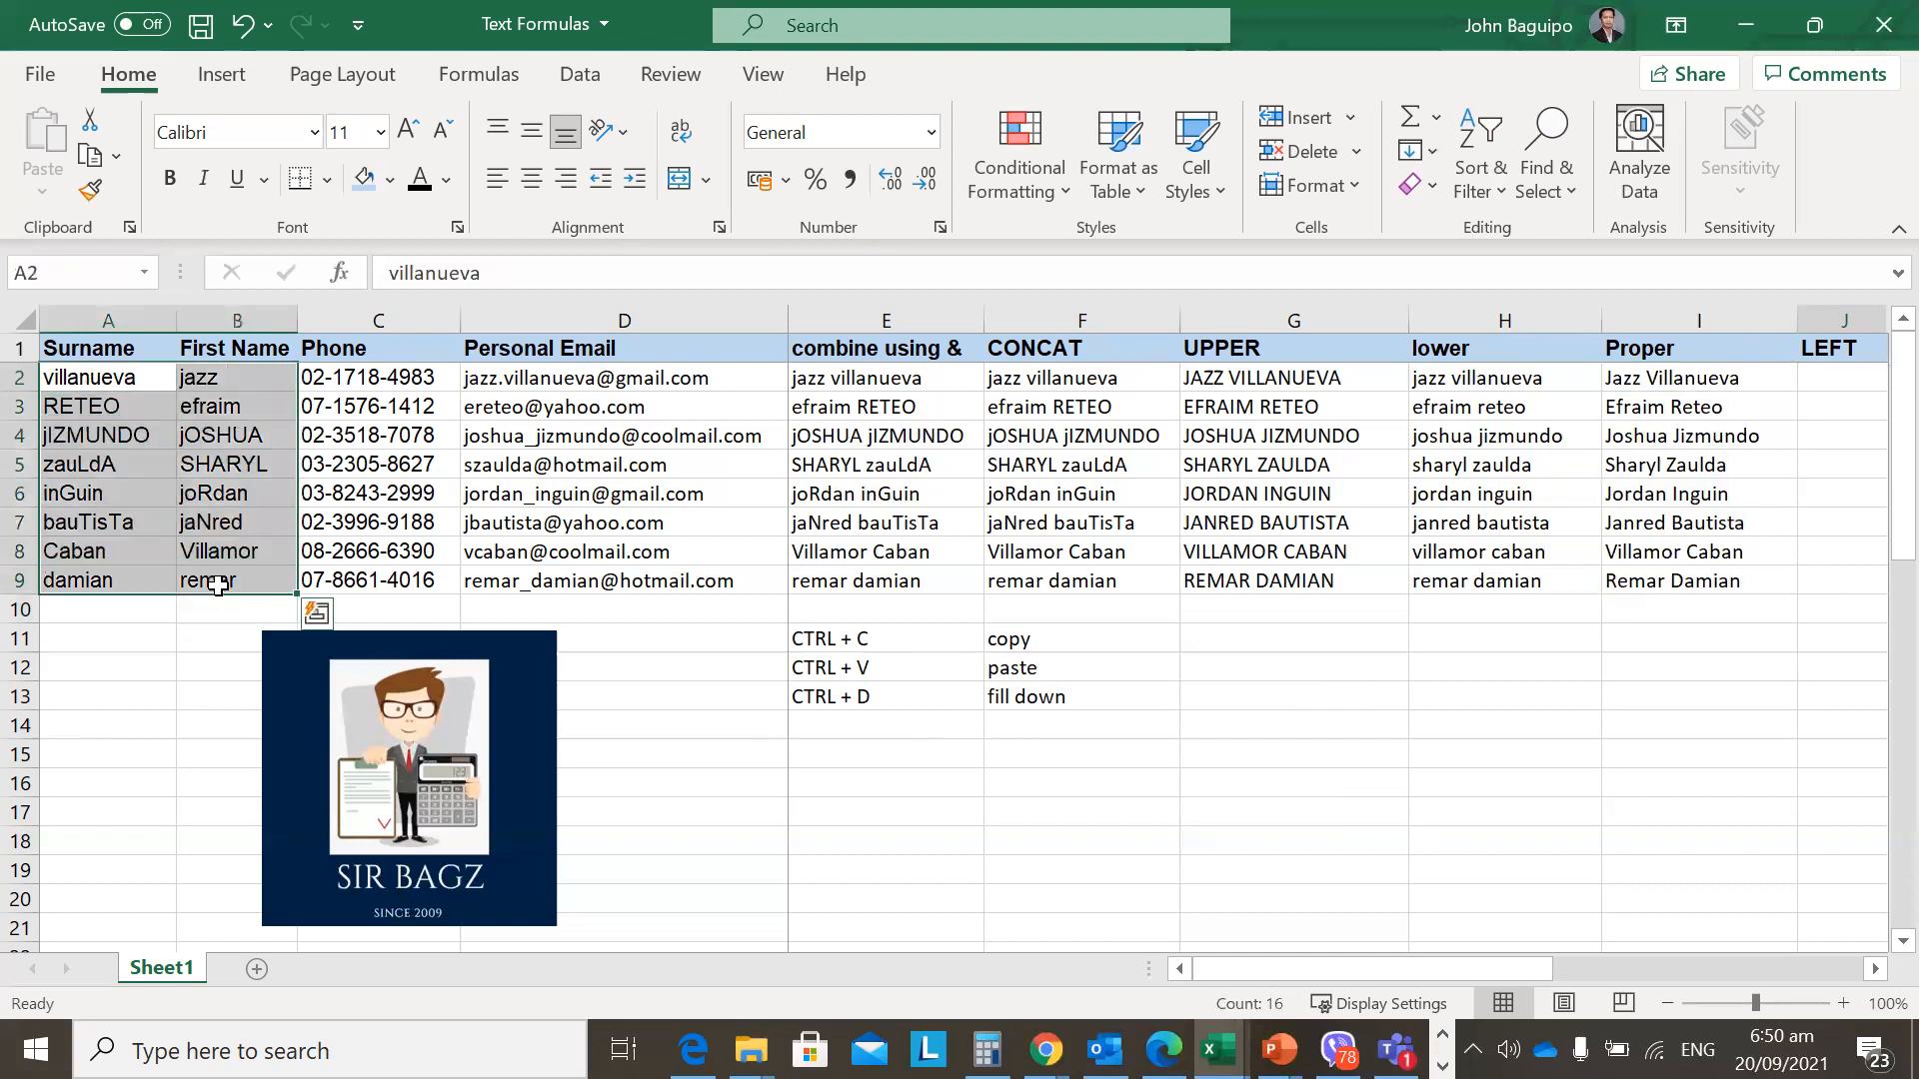
pyautogui.moveTo(1686, 377); pyautogui.dragTo(1711, 586)
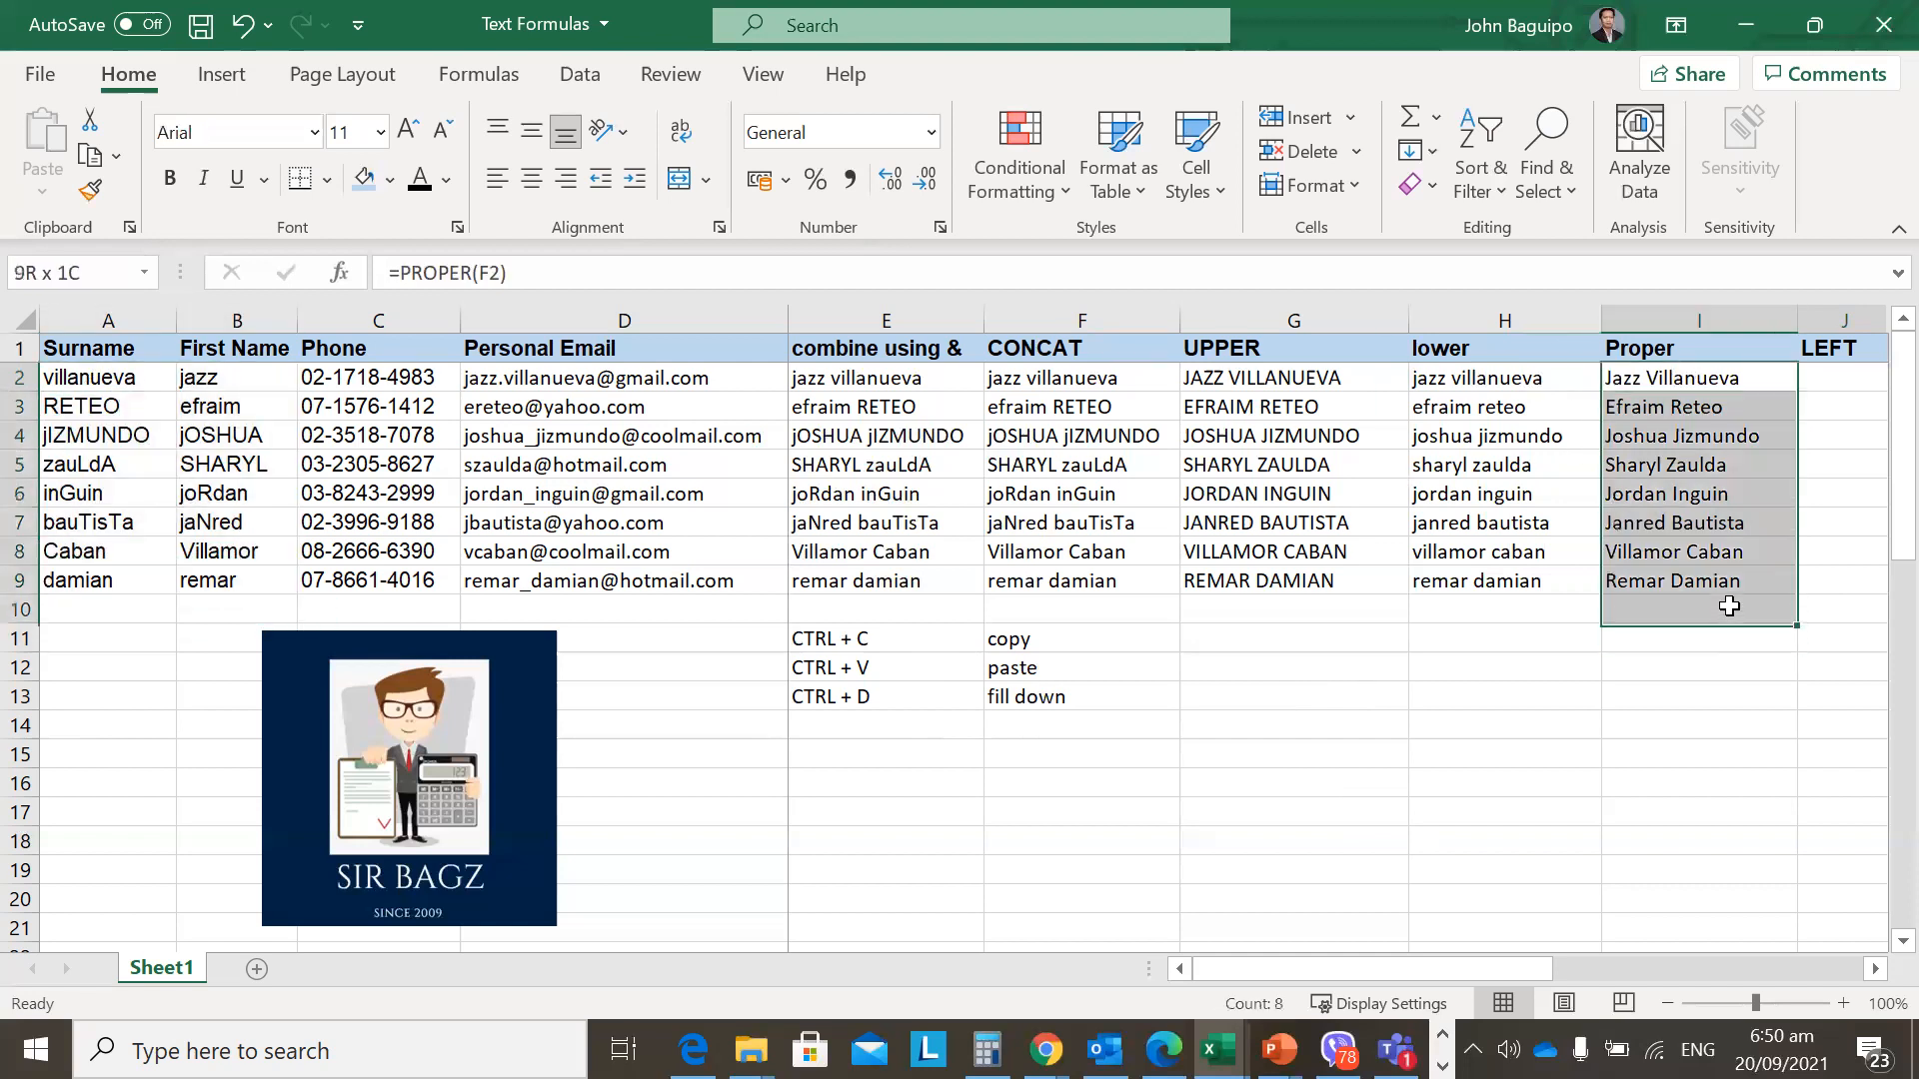
pyautogui.click(1564, 645)
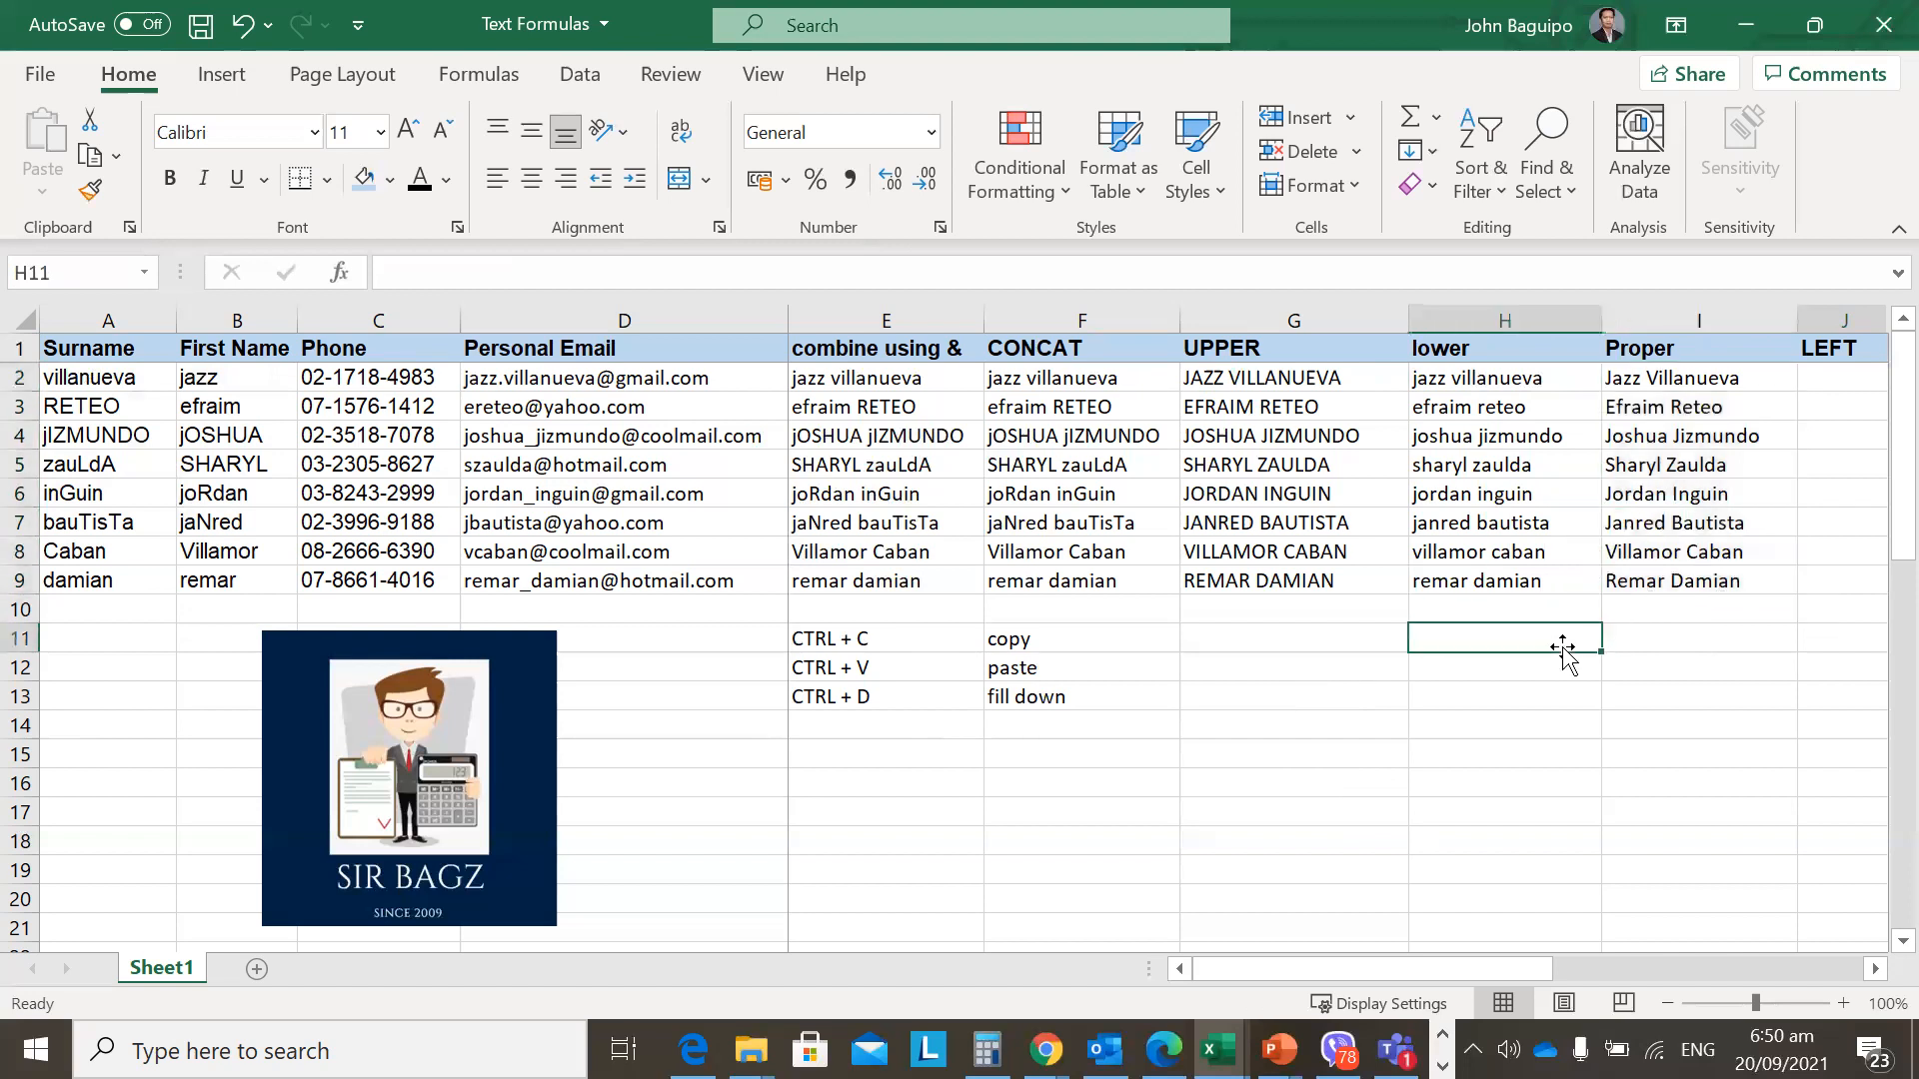
pyautogui.click(1684, 401)
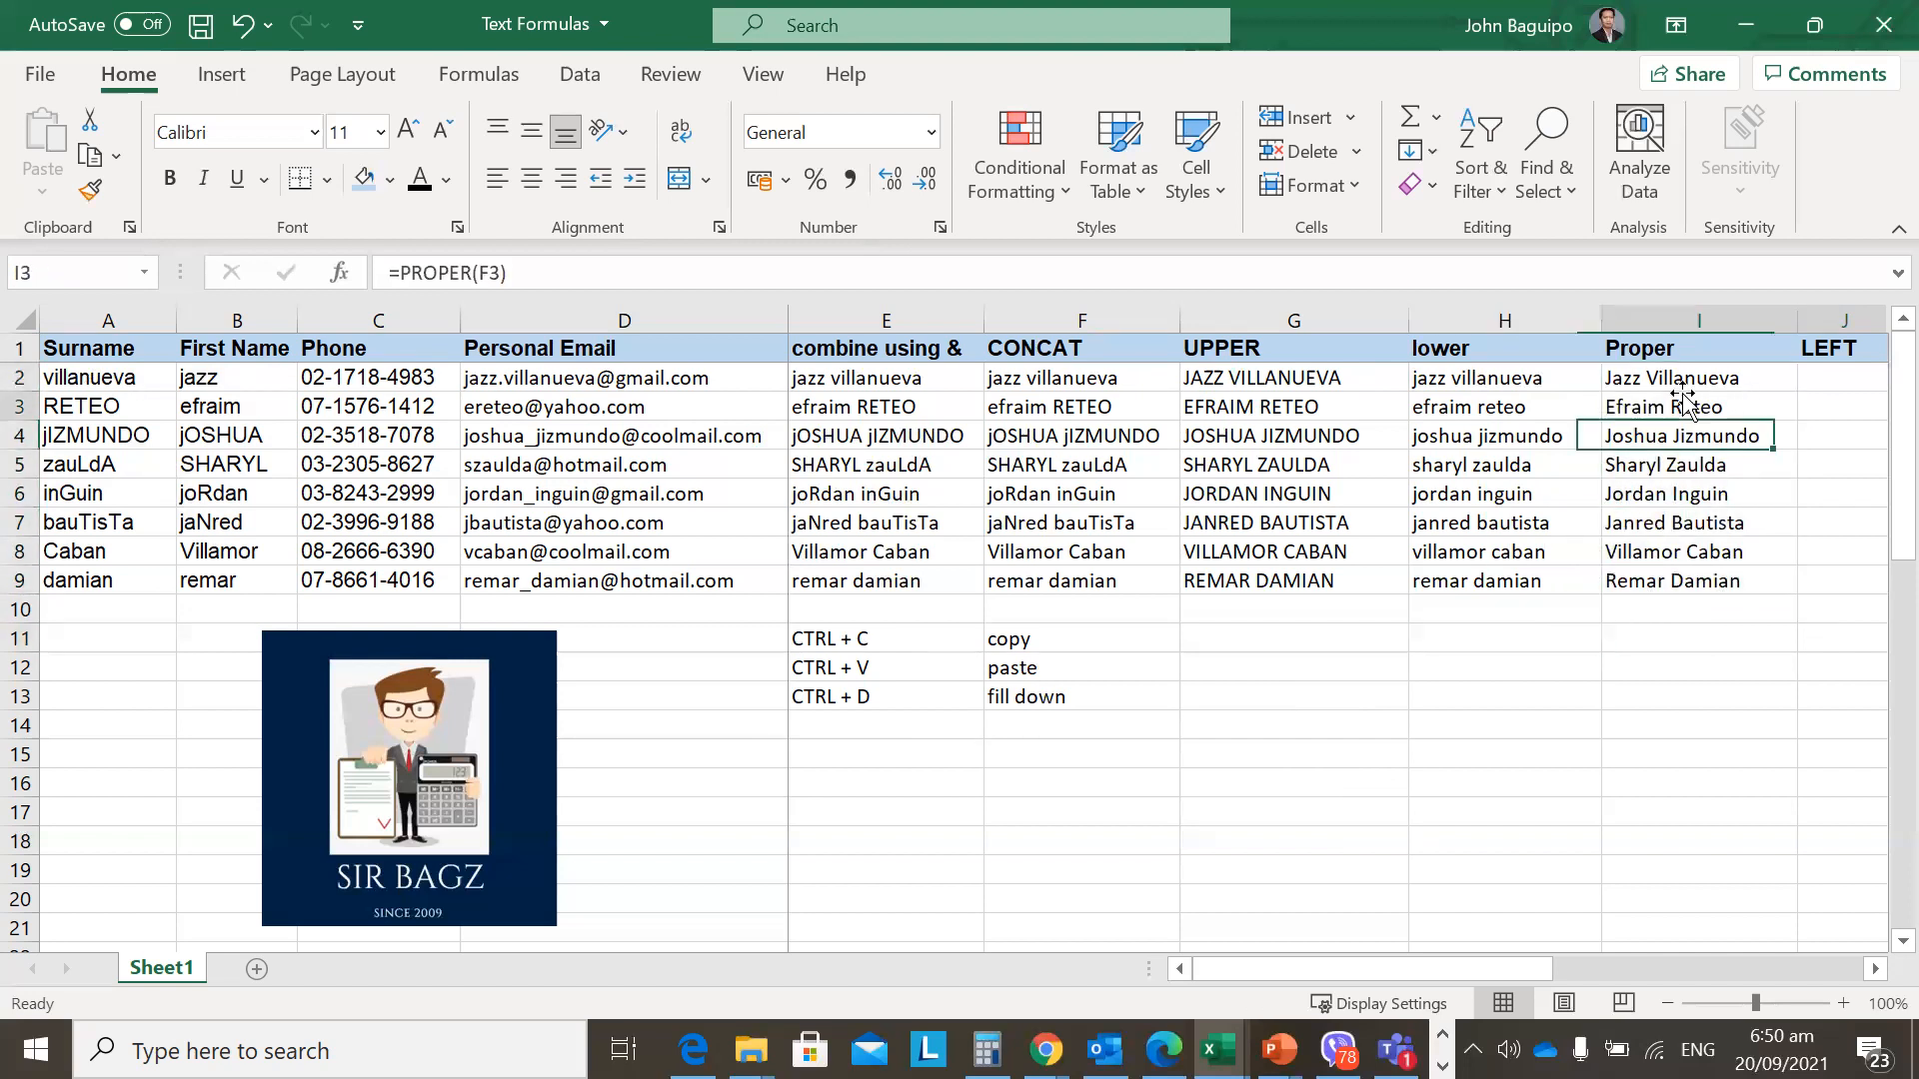
pyautogui.click(1681, 378)
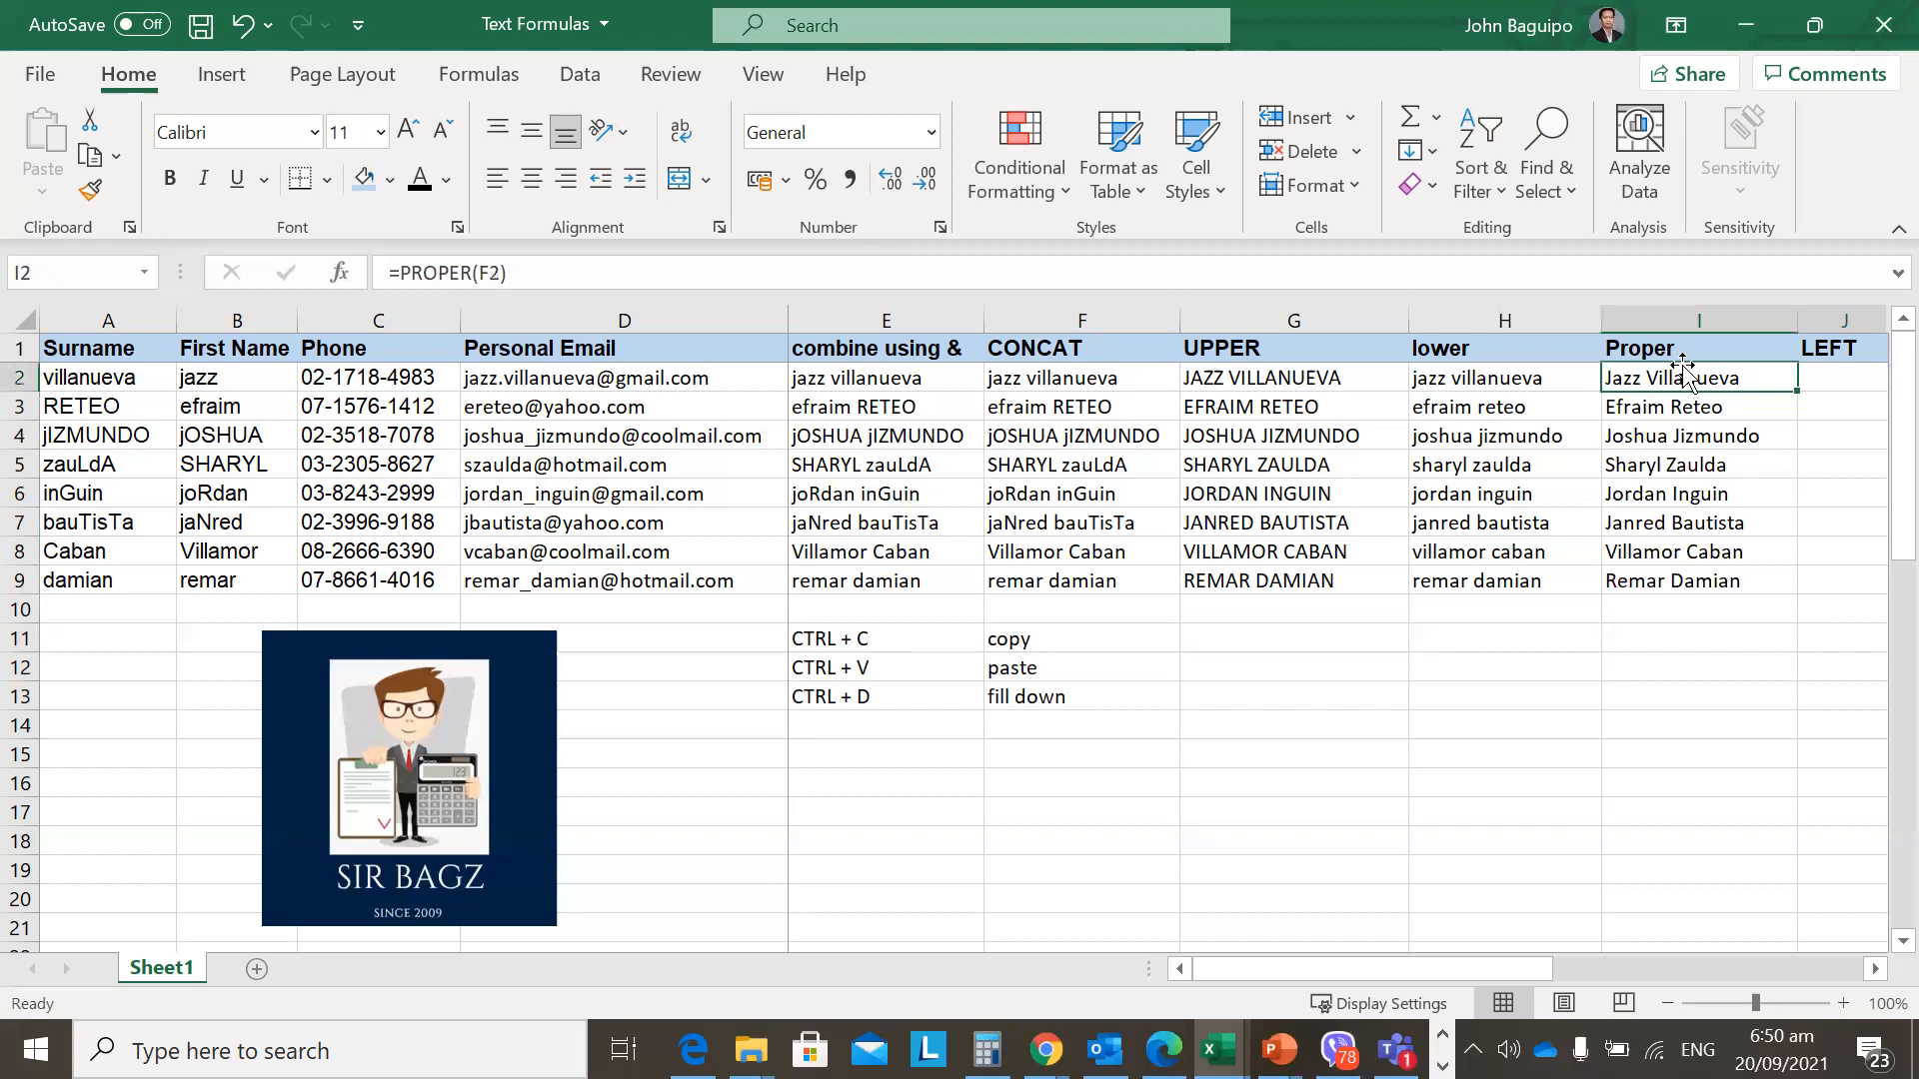
pyautogui.moveTo(1688, 378); pyautogui.dragTo(1699, 584)
pyautogui.click(1519, 715)
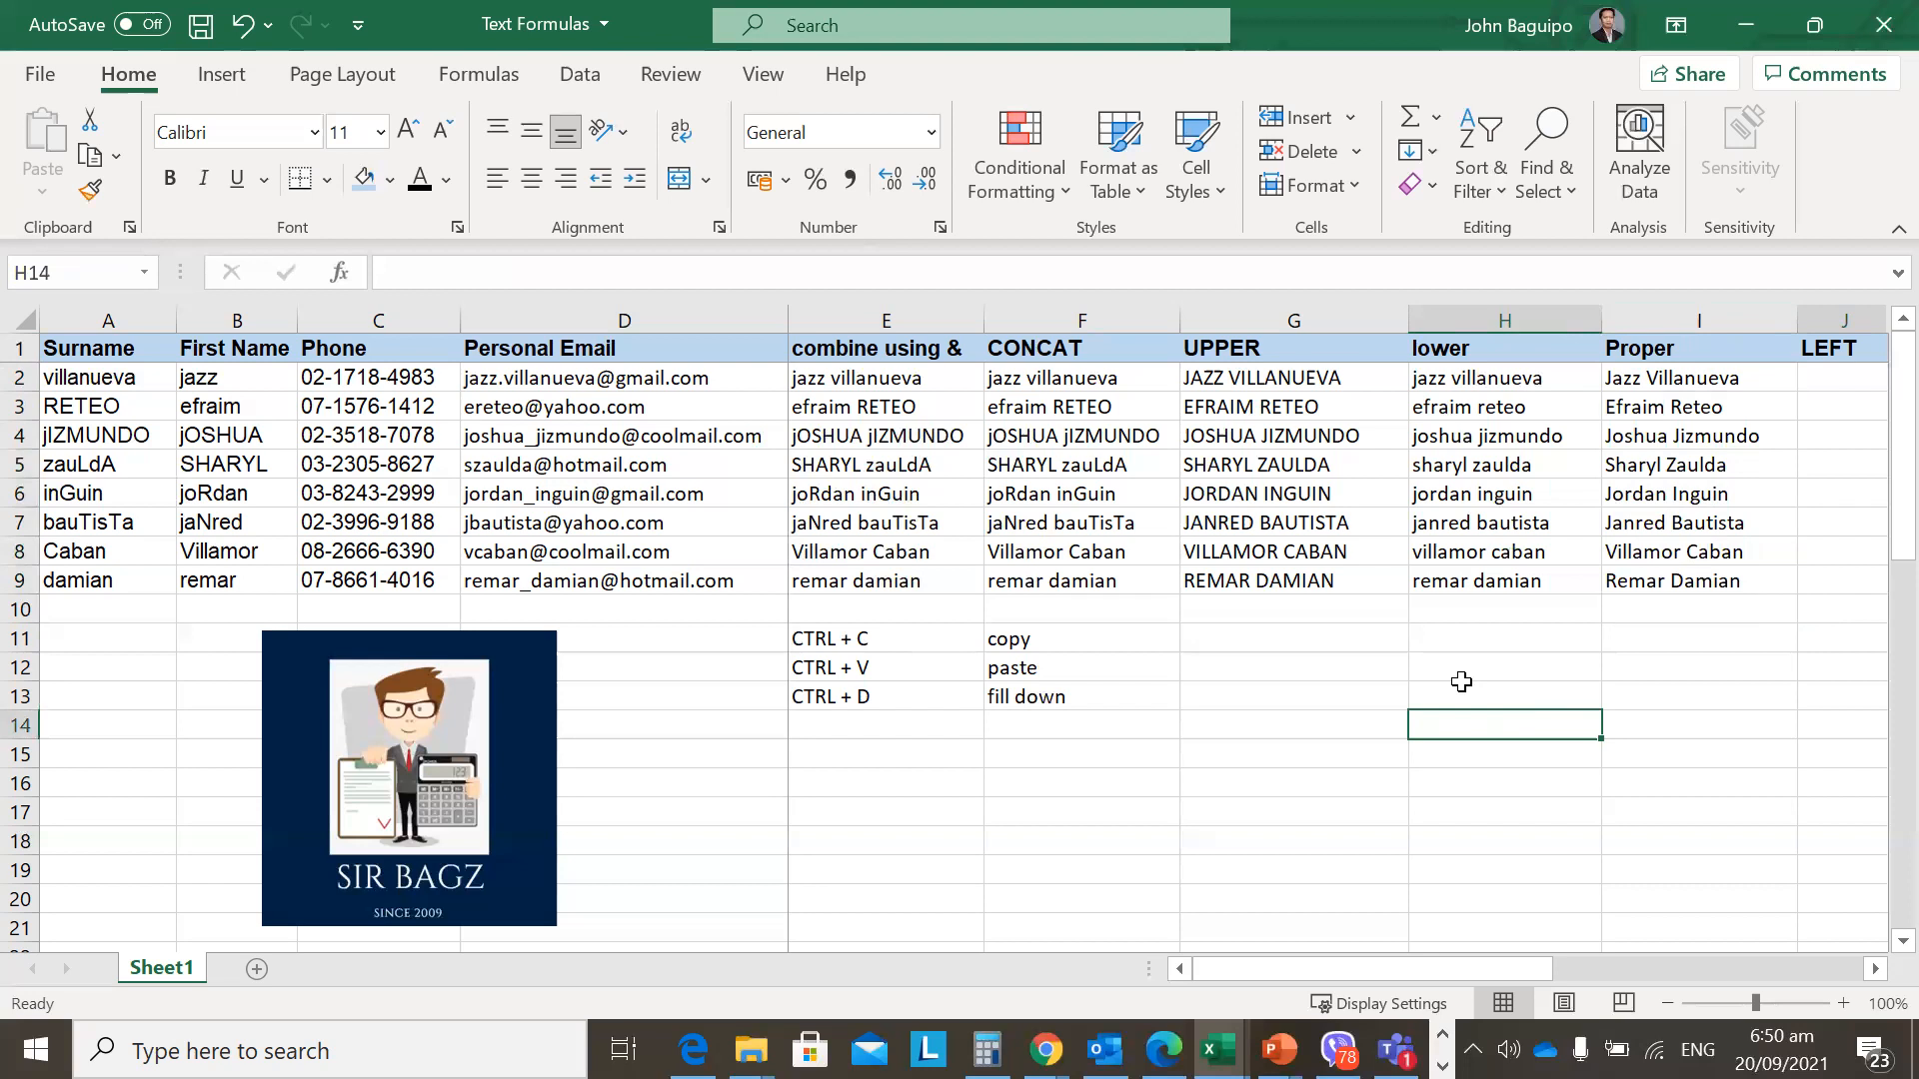
pyautogui.press('Up')
pyautogui.press('Right')
pyautogui.press('Up')
pyautogui.press('Up')
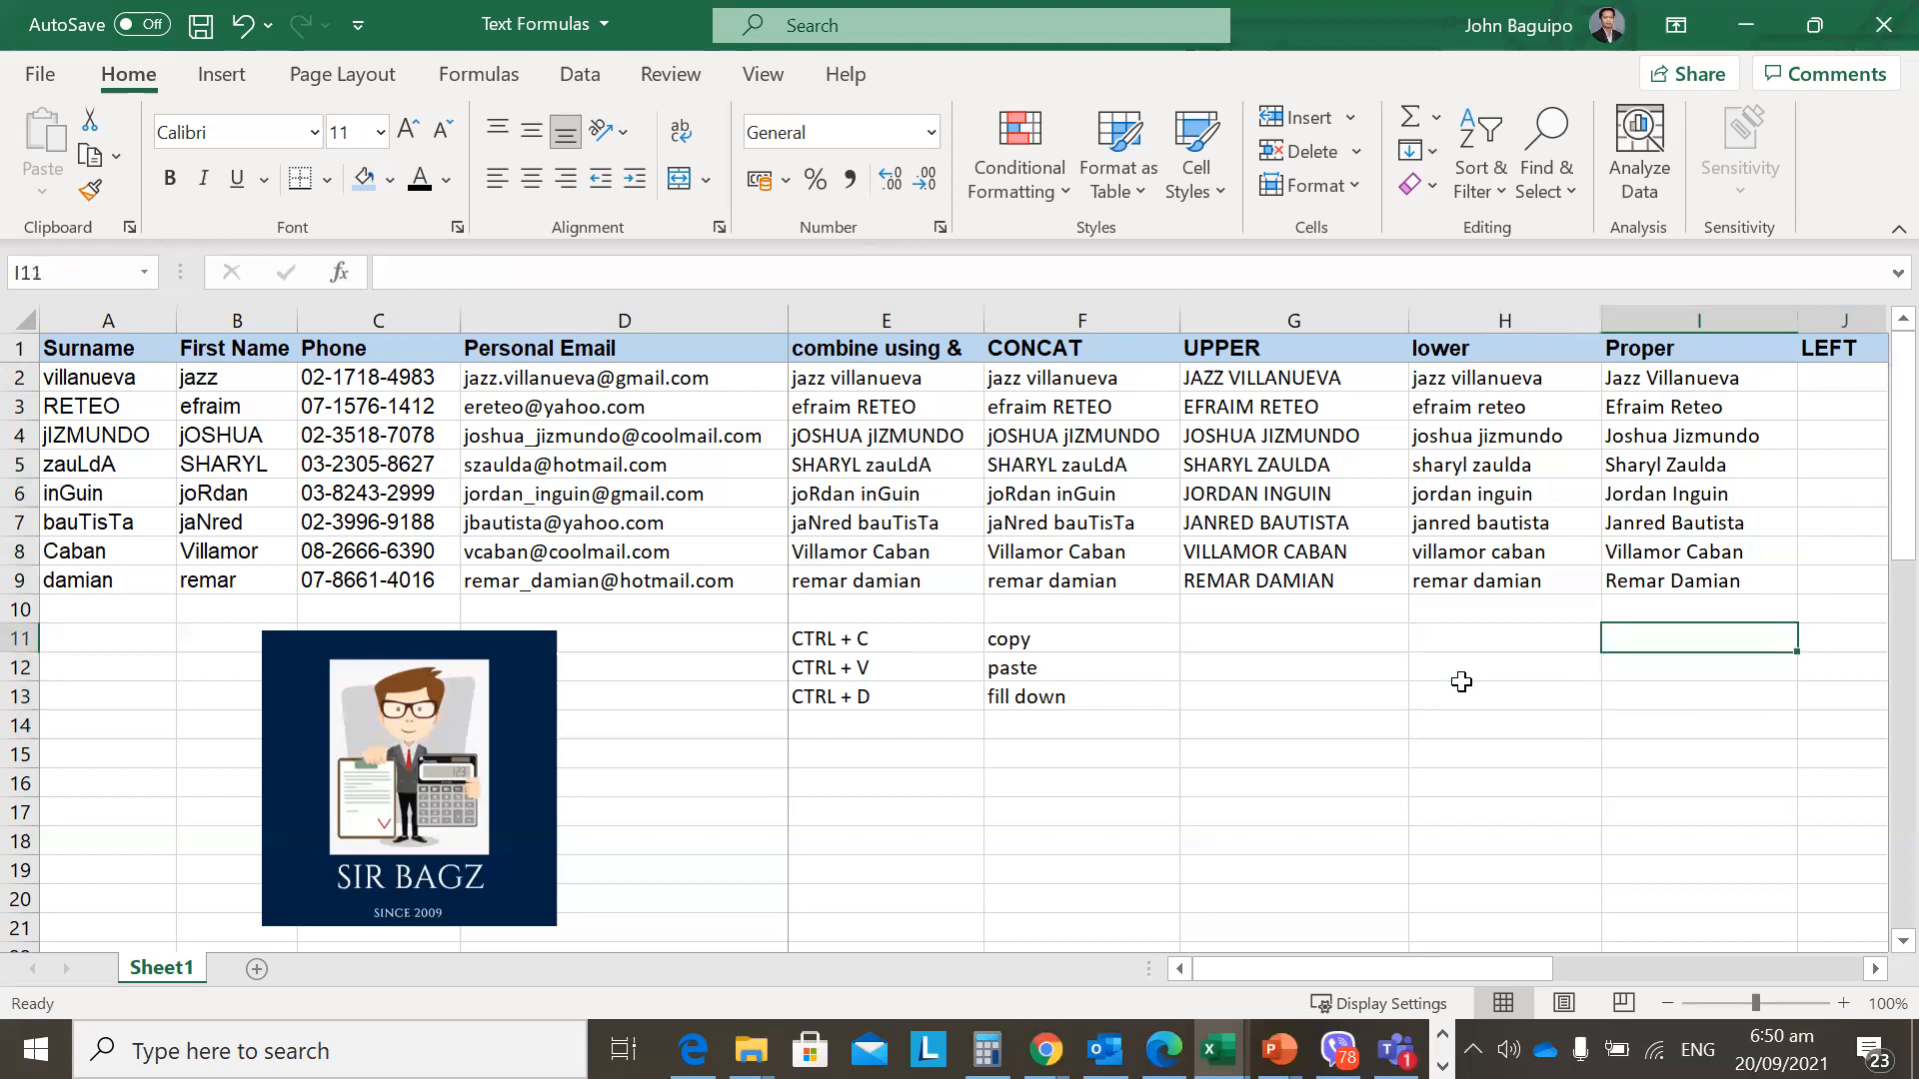
pyautogui.press('Left')
pyautogui.press('Up')
pyautogui.press('Up')
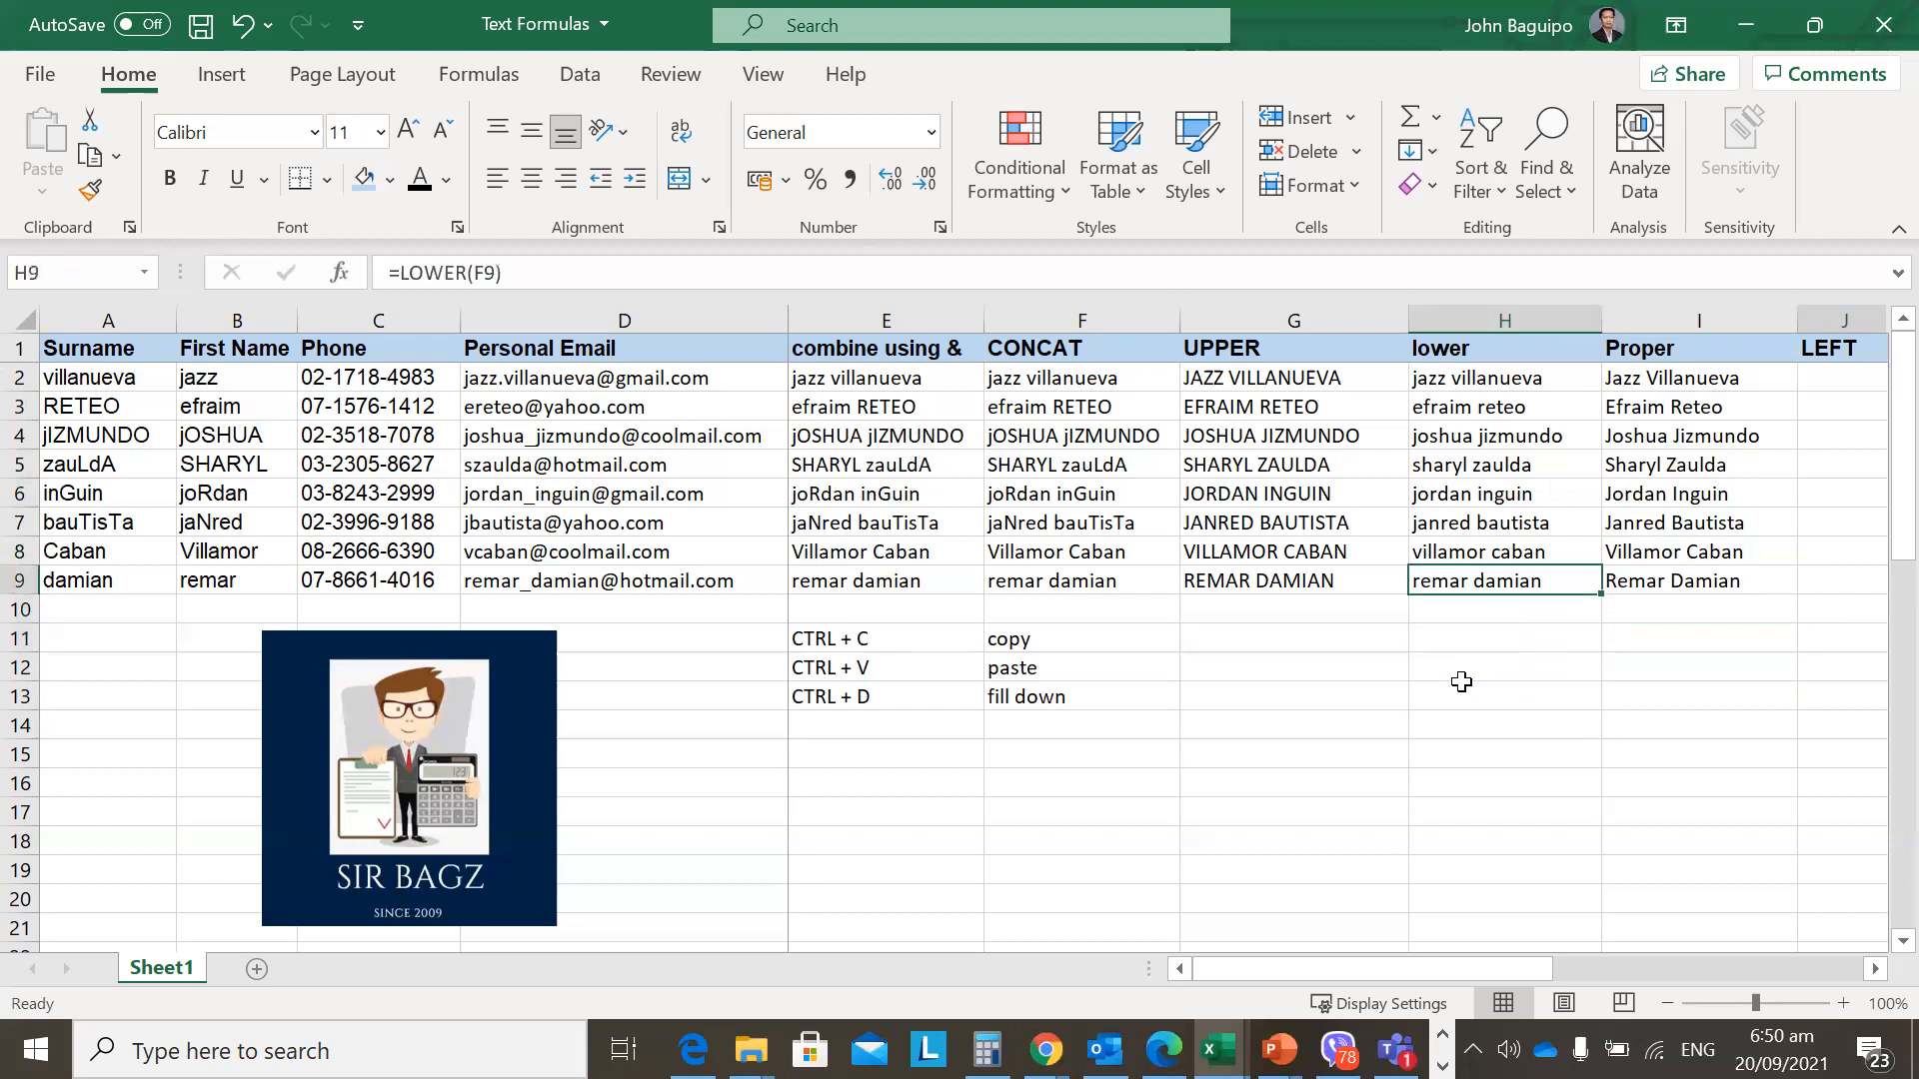
pyautogui.press('Right')
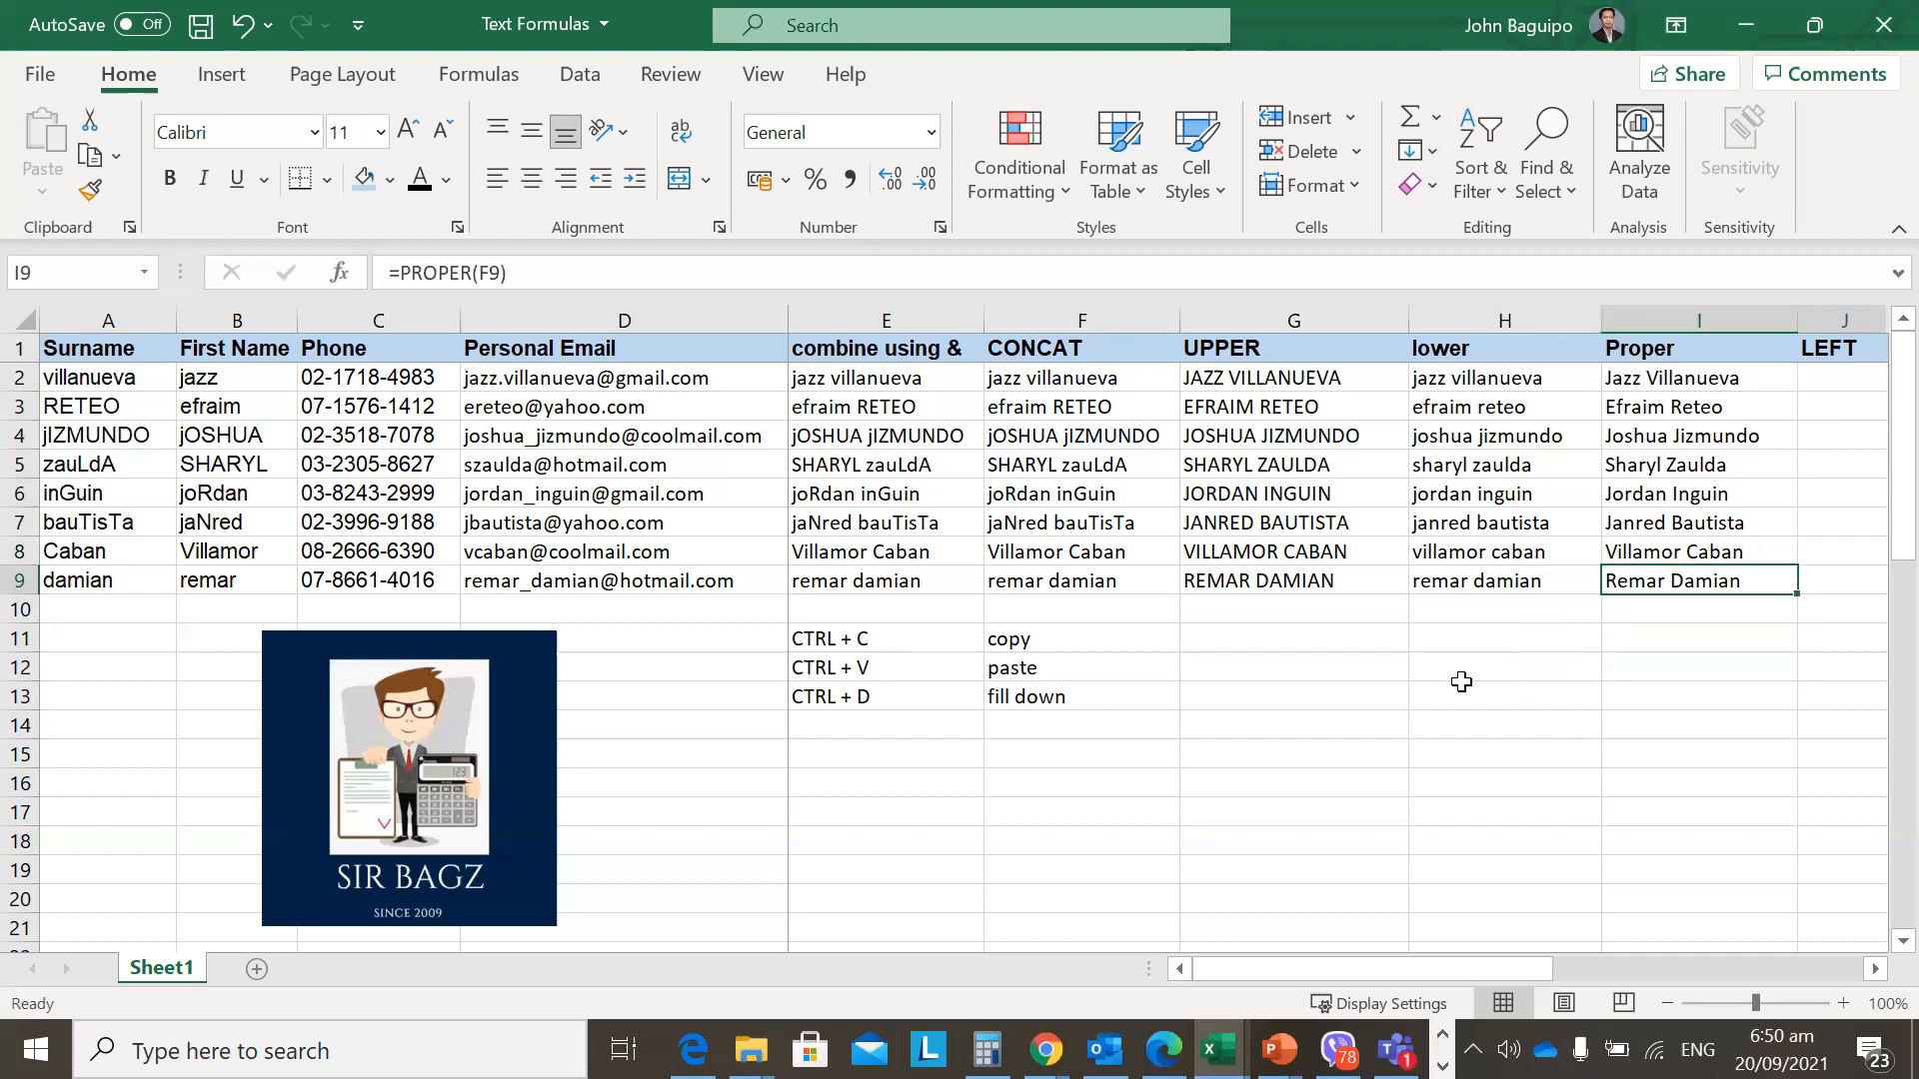
pyautogui.click(362, 384)
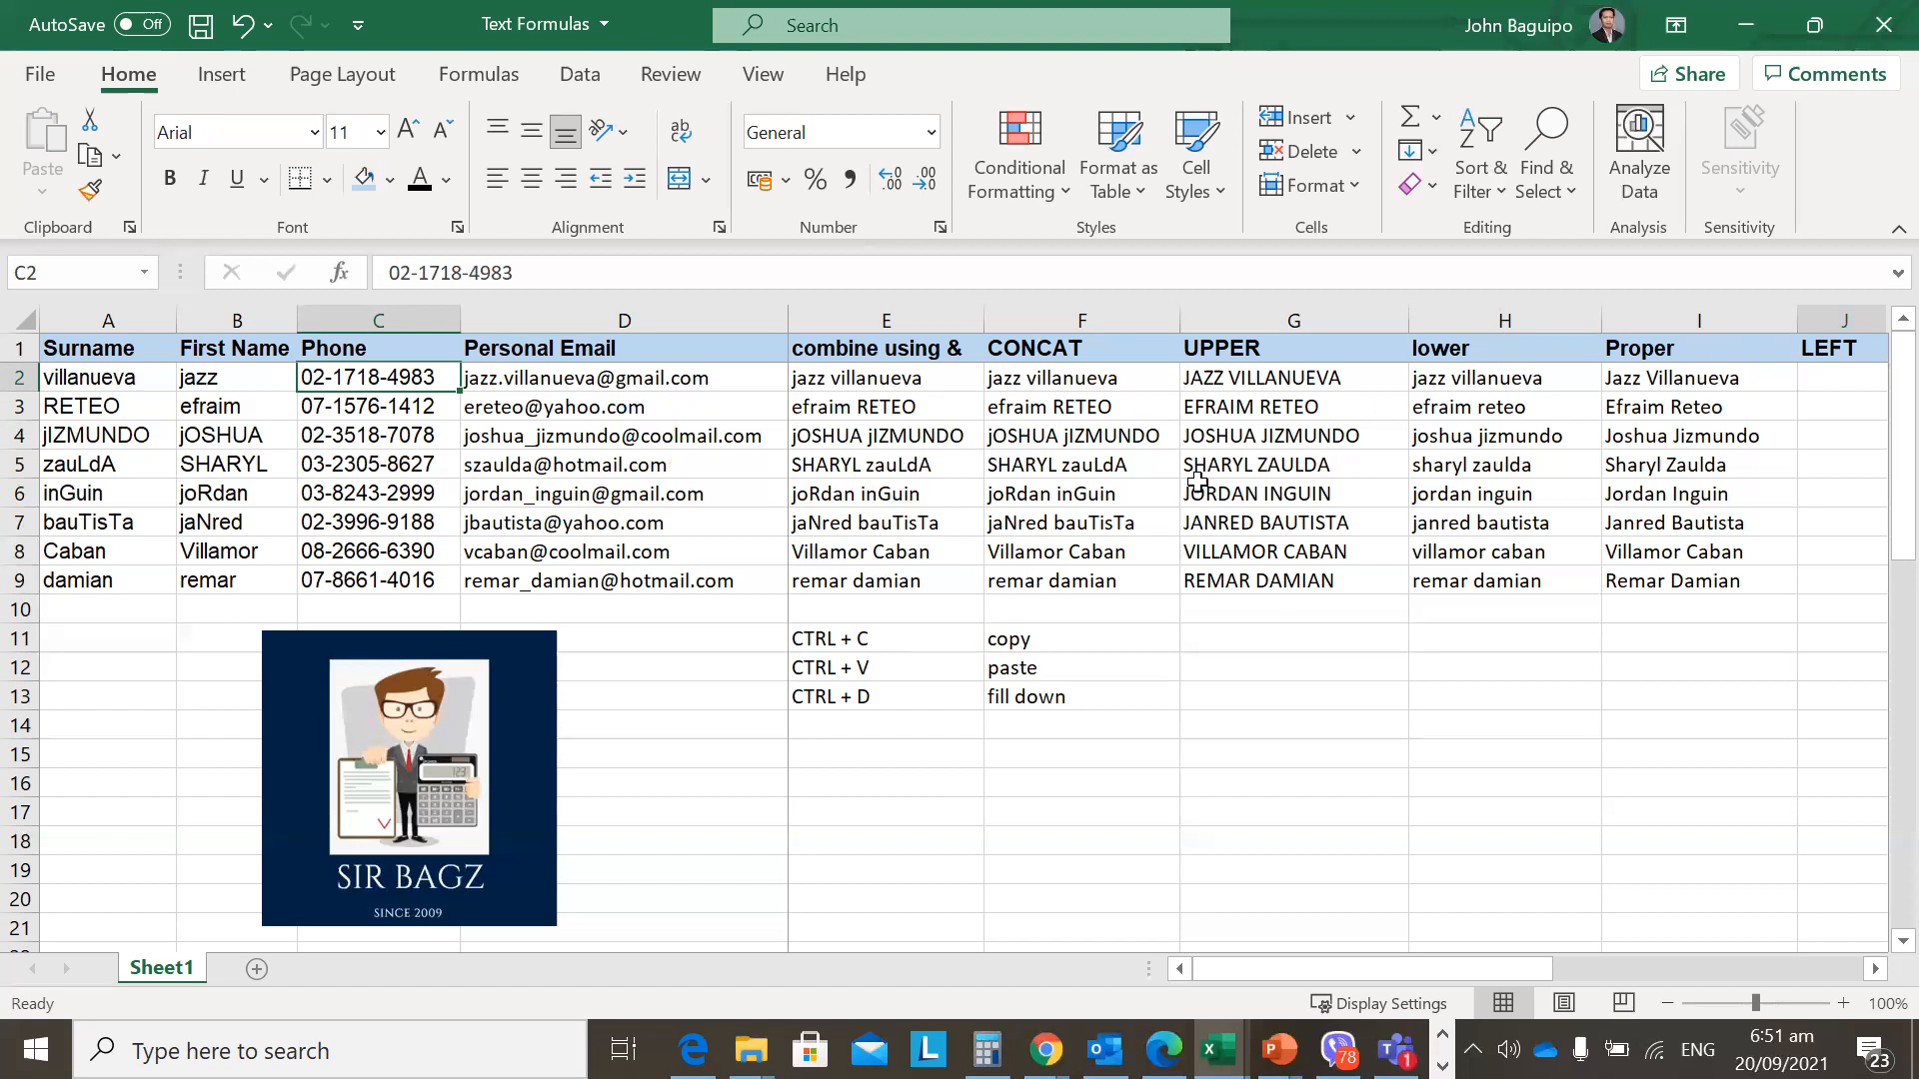
# Enter trial values 02 and 07 in J2:J3, then delete them.
pyautogui.click(1810, 374)
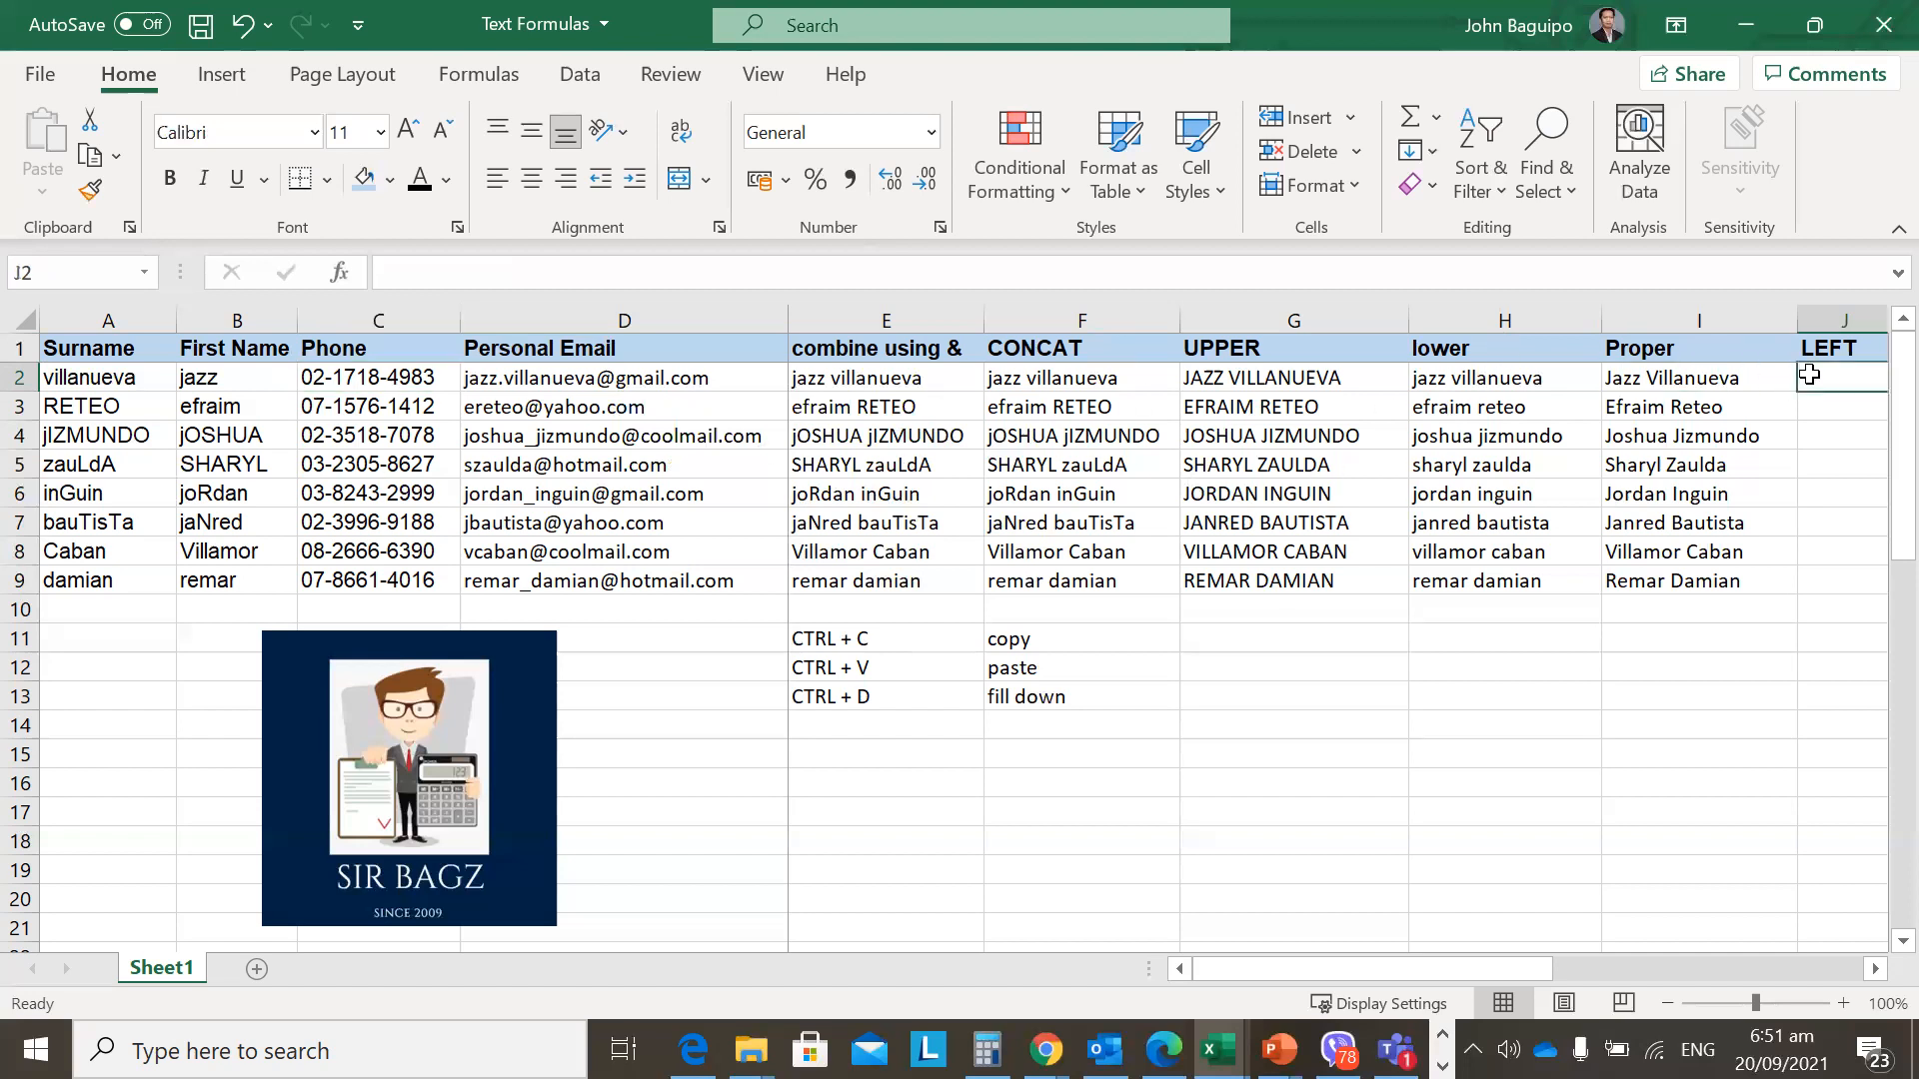
pyautogui.write('02')
pyautogui.press('Return')
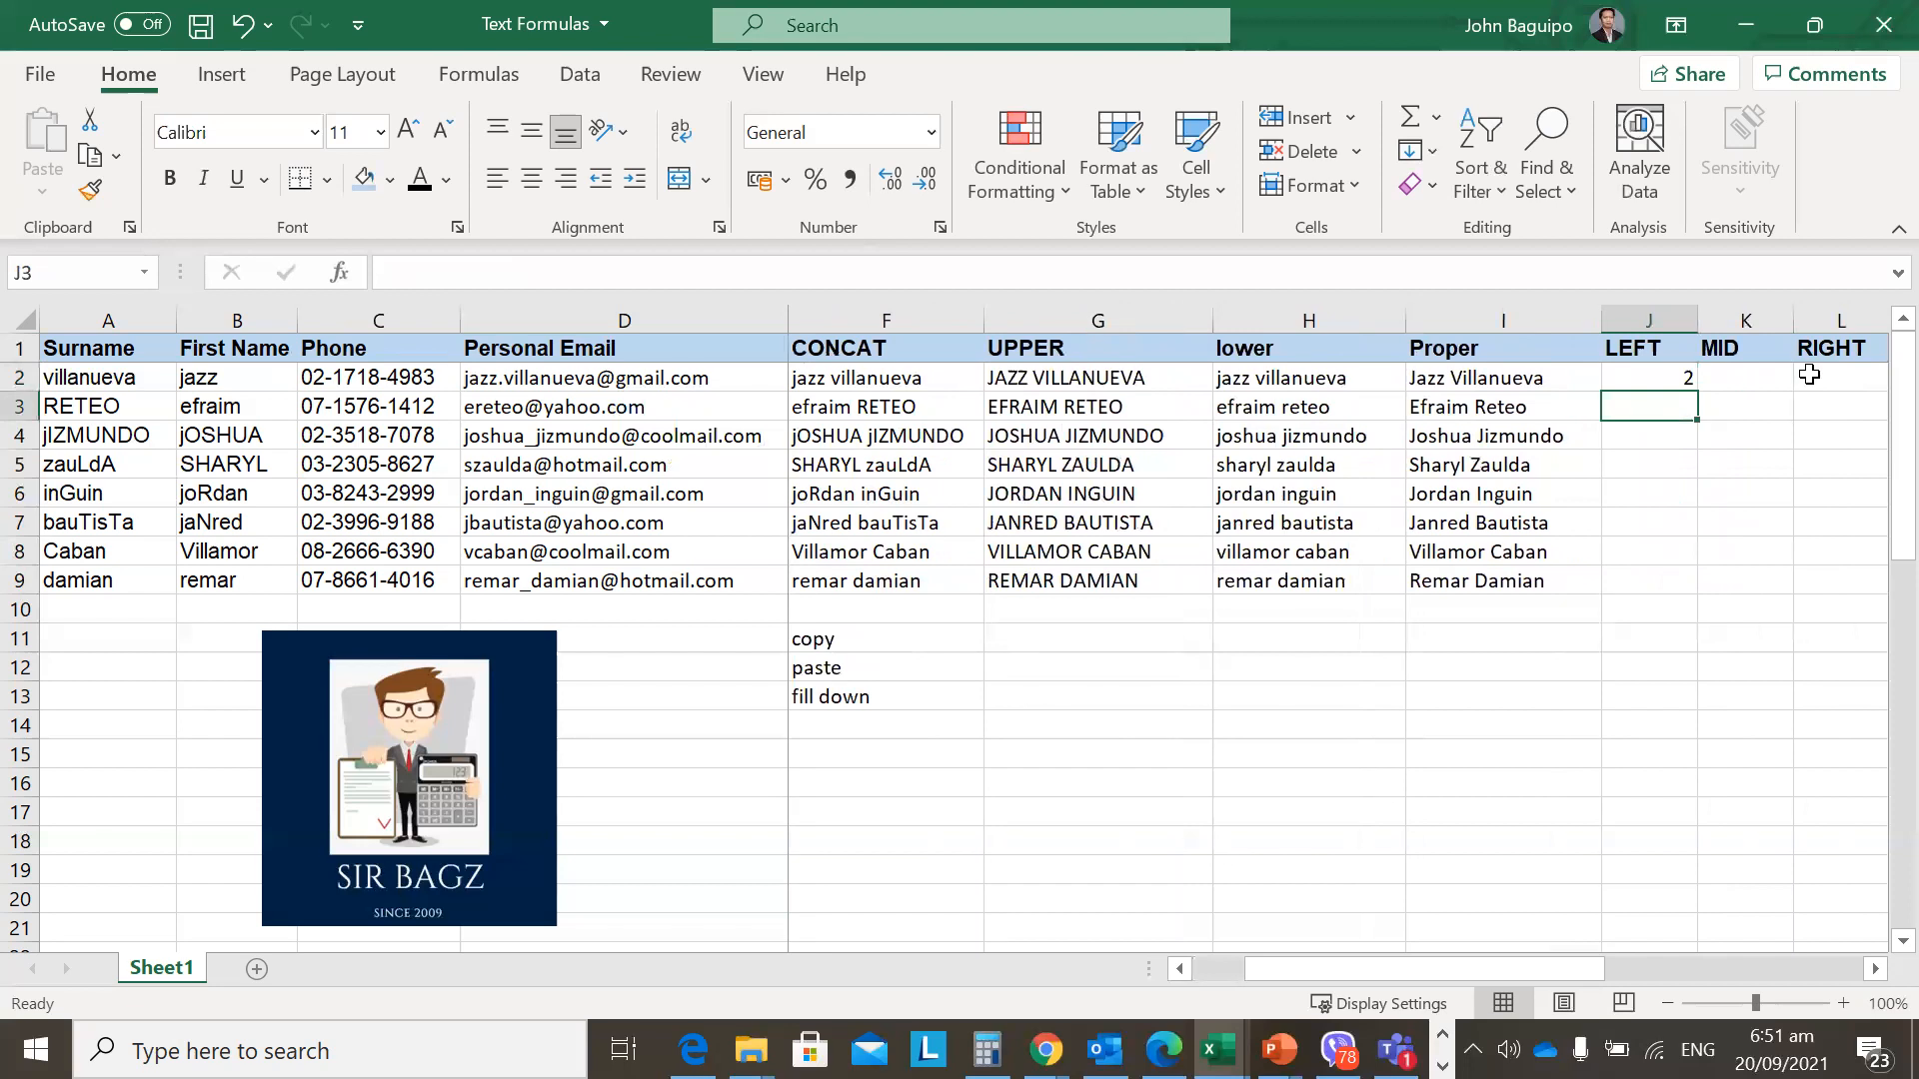
pyautogui.write('07')
pyautogui.press('Return')
pyautogui.press('Up')
pyautogui.press('Up')
pyautogui.hotkey('shift', 'Down')
pyautogui.press('Delete')
pyautogui.press('Up')
# Review the row 2 cells, then start typing =left in J2.
pyautogui.press('Left')
pyautogui.press('Down')
pyautogui.press('Right')
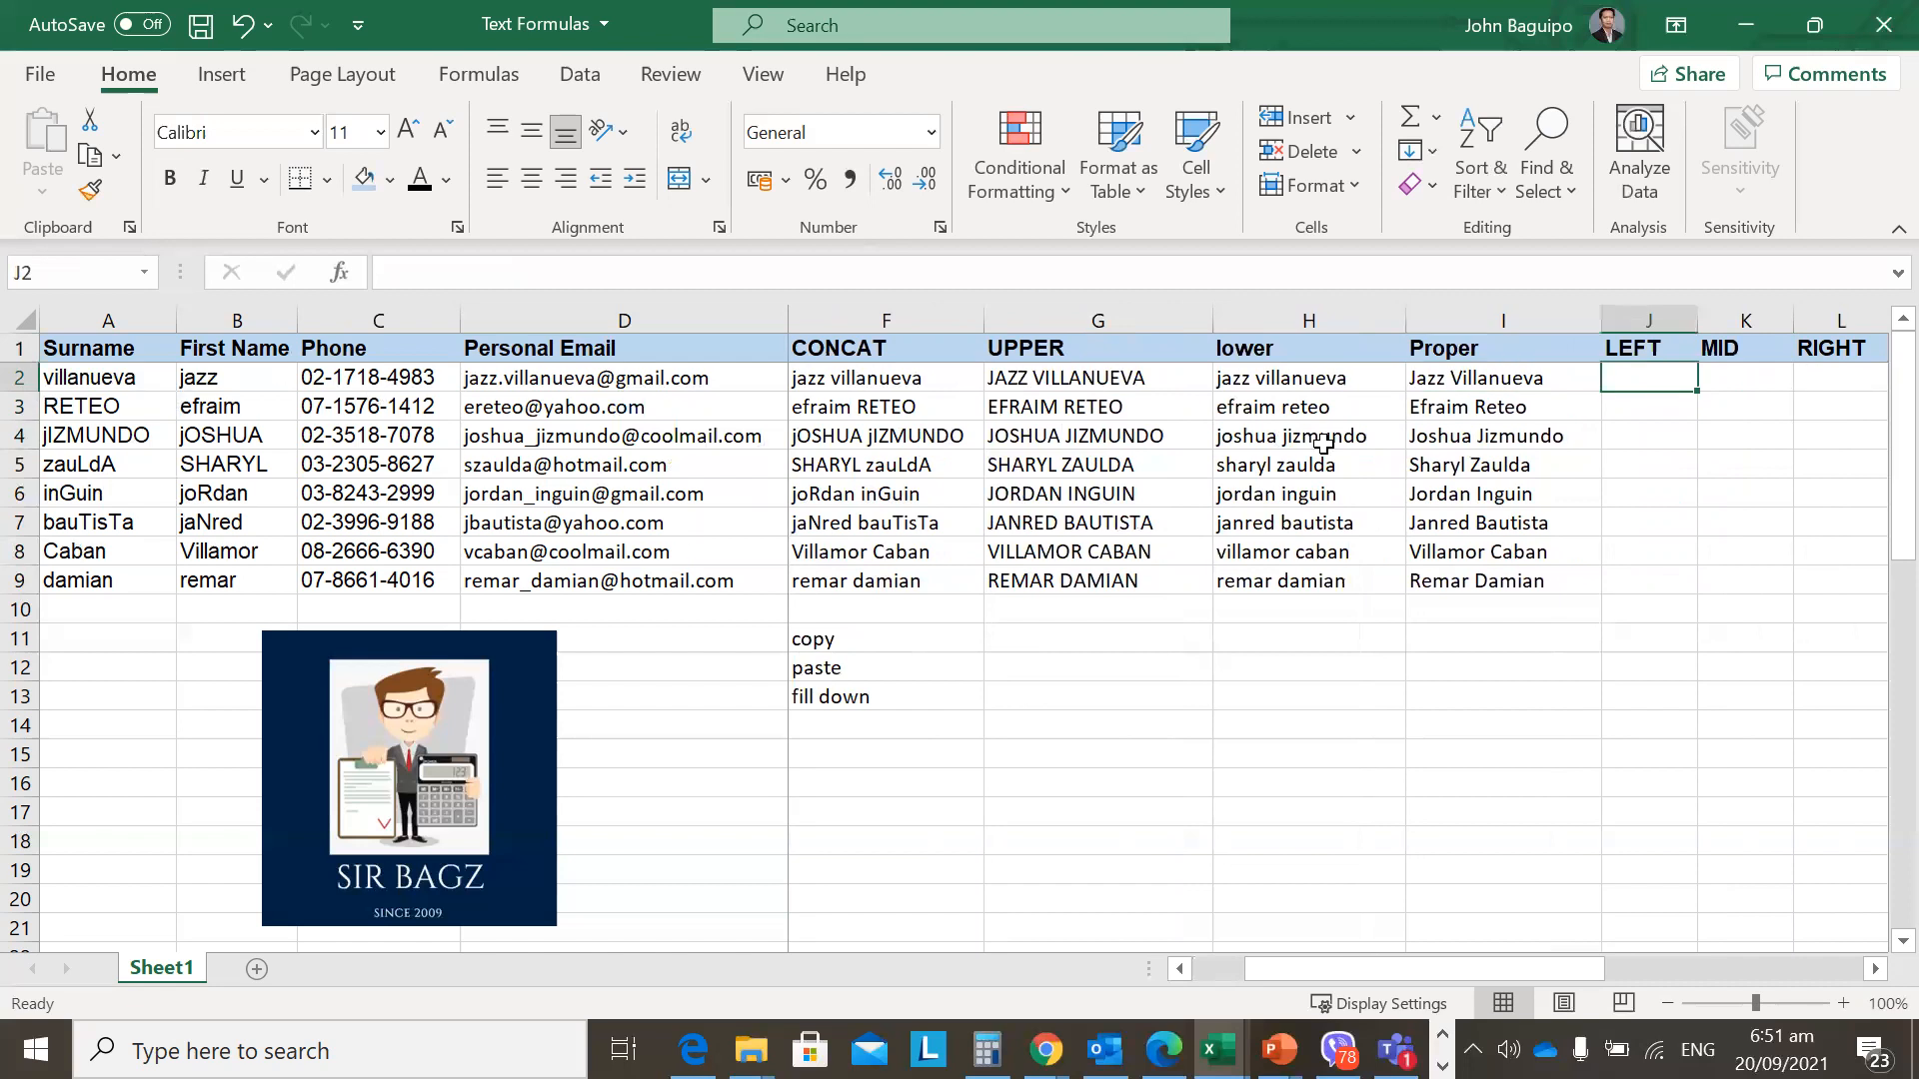
pyautogui.press('Left')
pyautogui.press('Left')
pyautogui.press('Left')
pyautogui.press('Left')
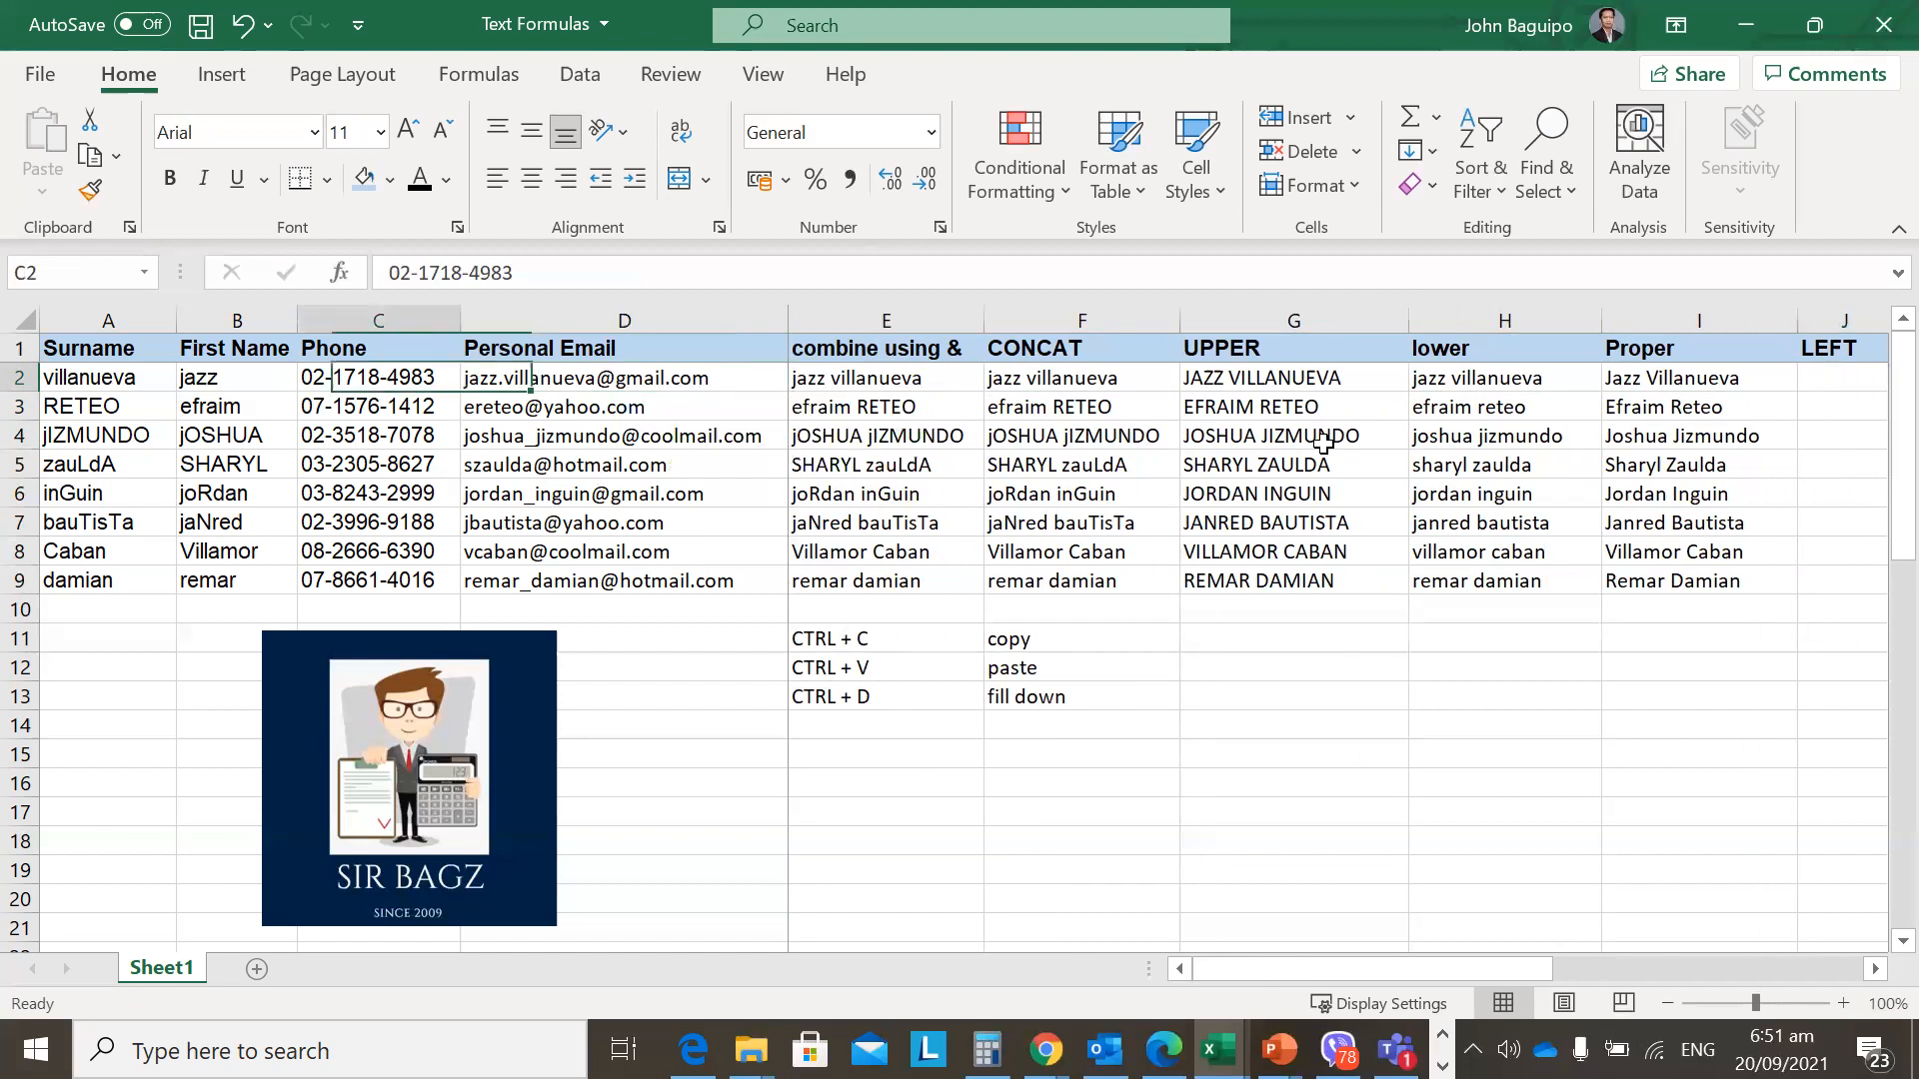
pyautogui.press('Right')
pyautogui.press('Right')
pyautogui.press('Right')
pyautogui.press('Right')
pyautogui.press('Right')
pyautogui.press('Right')
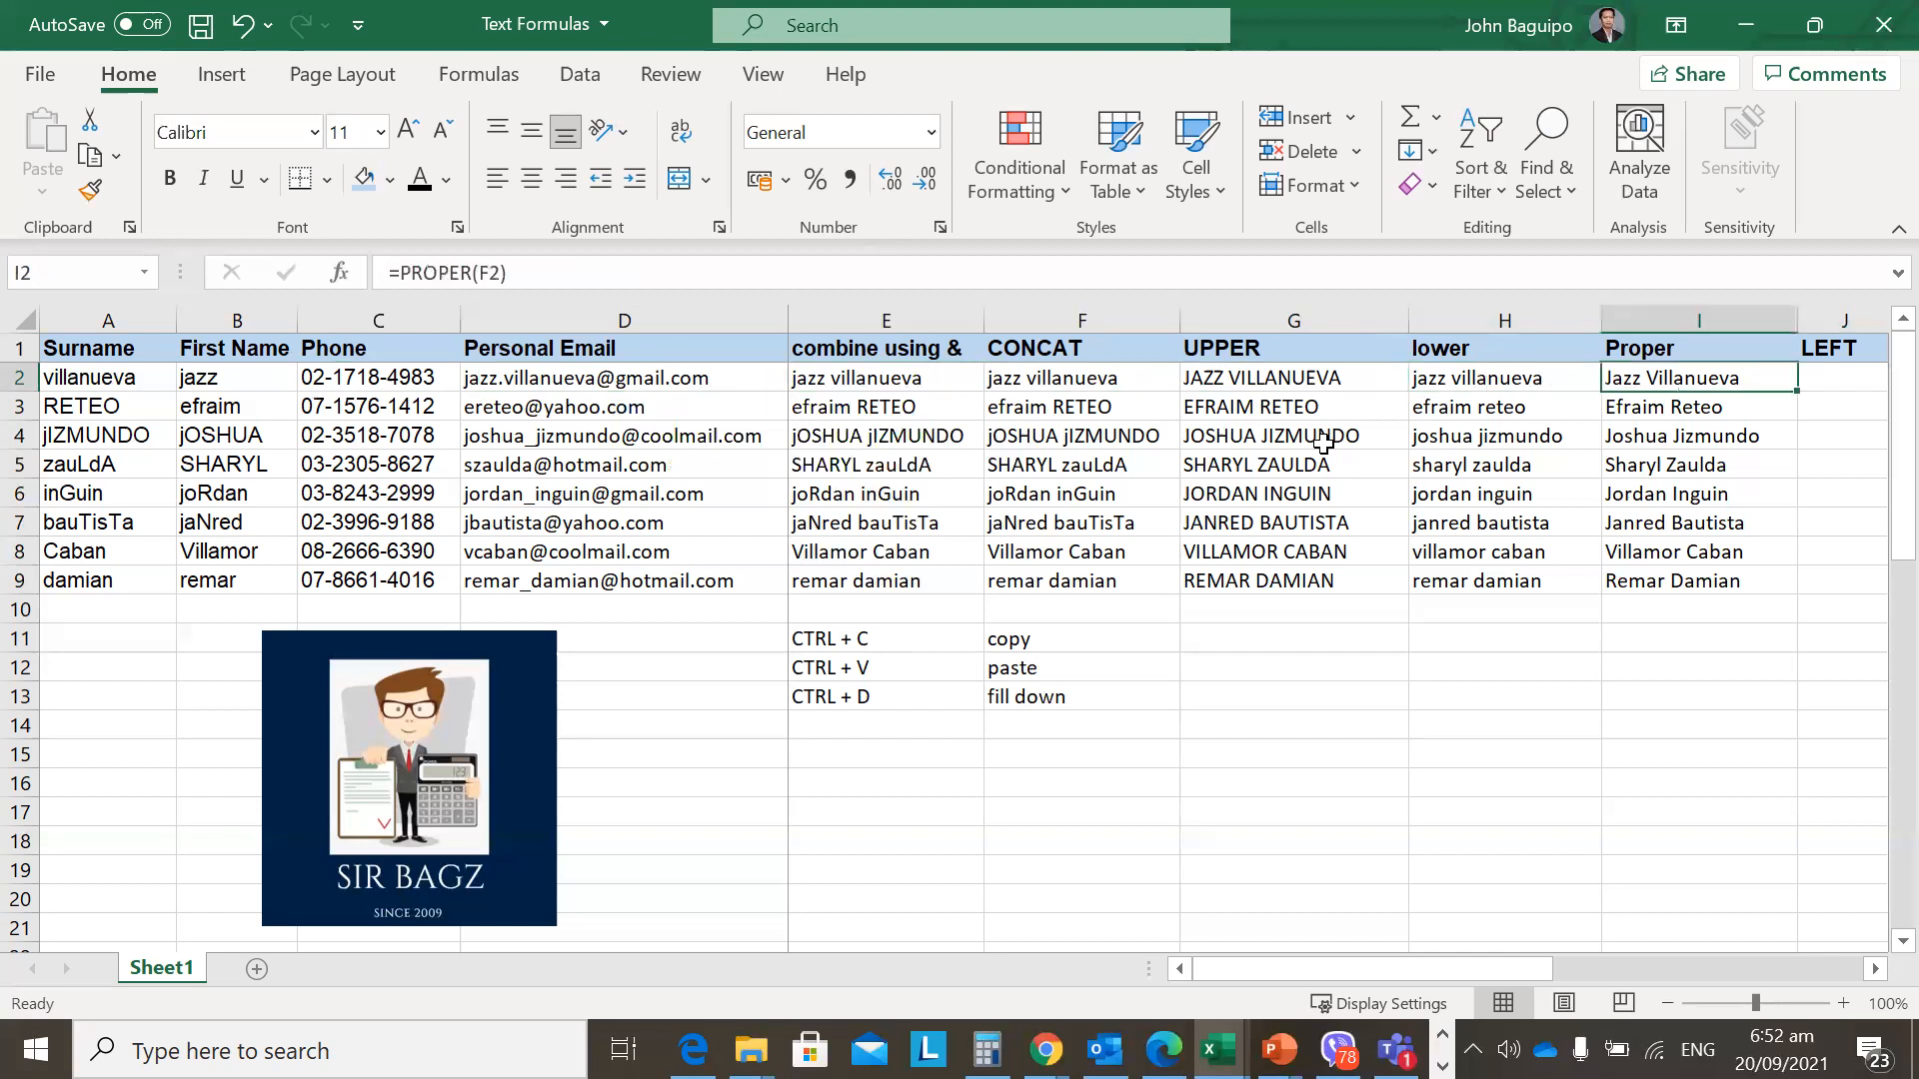
pyautogui.press('Right')
pyautogui.write('=left')
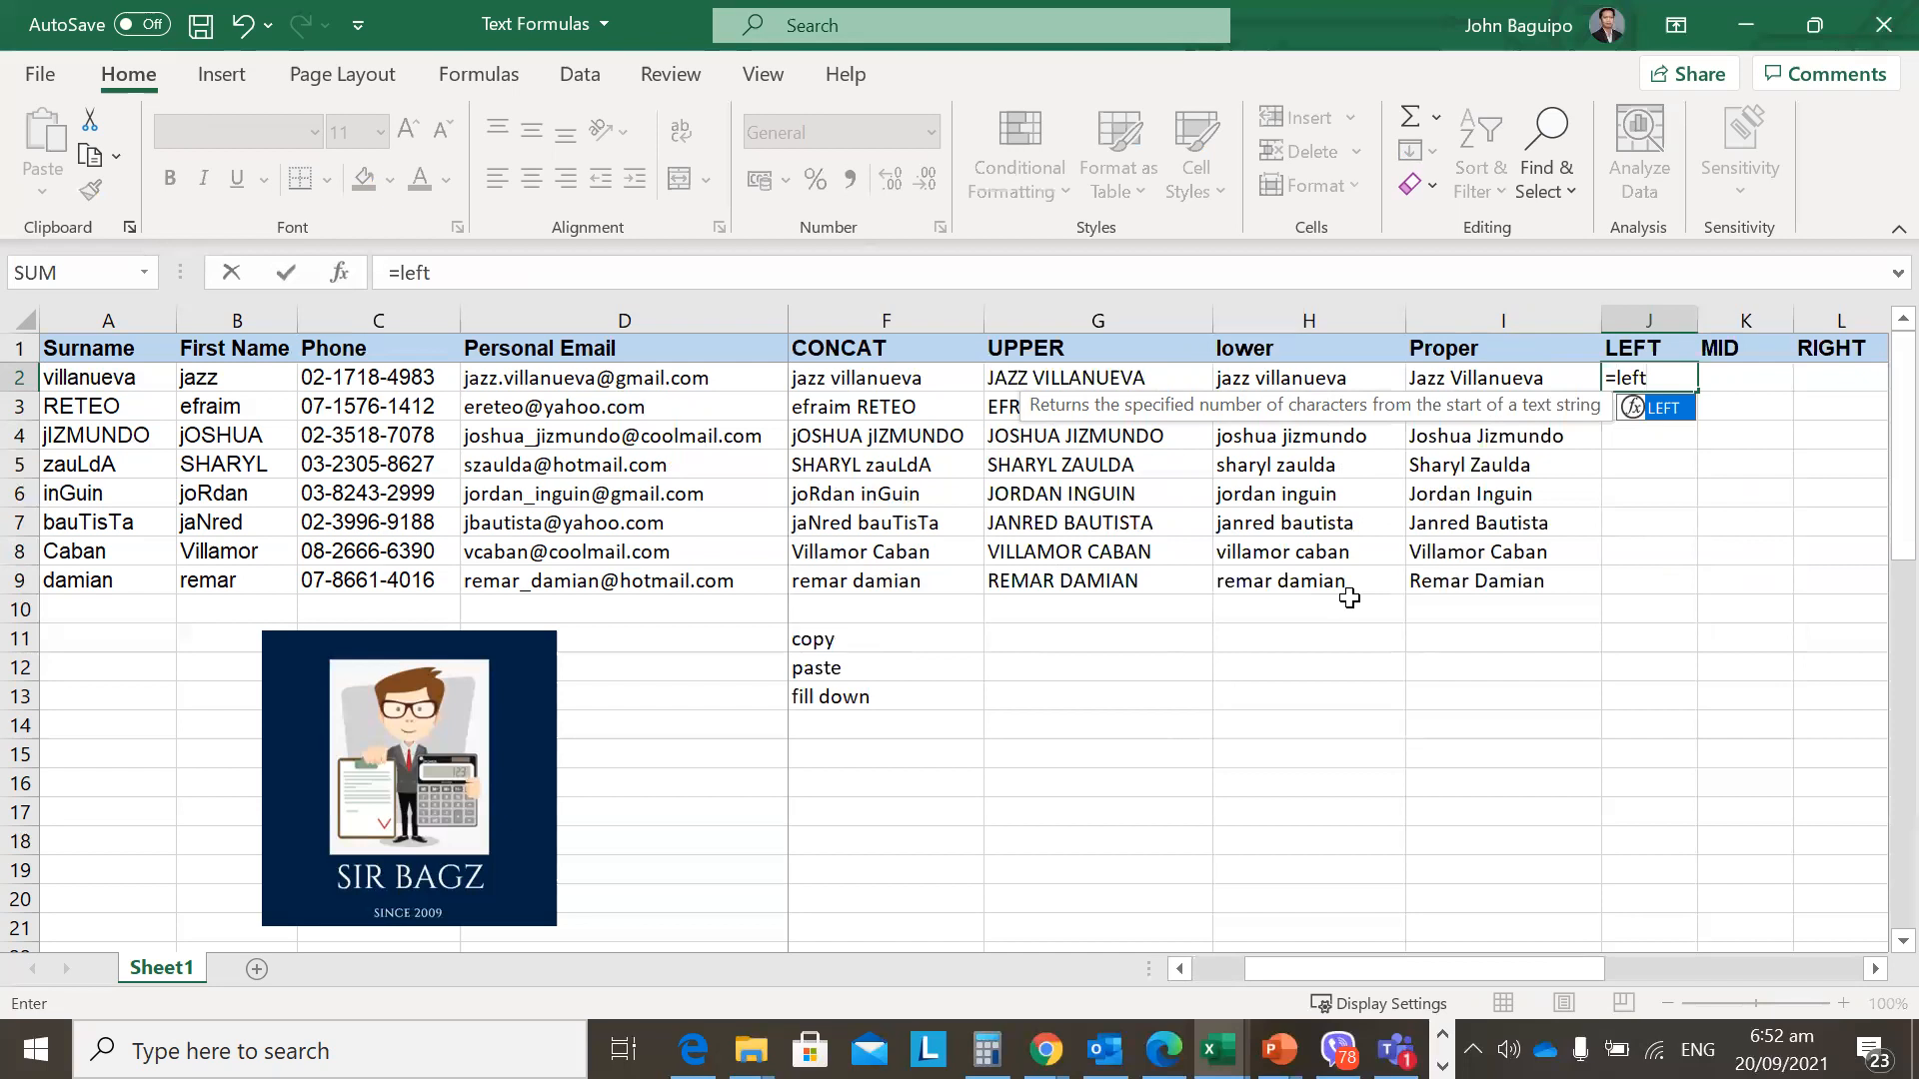
# Complete =LEFT(C2,2) in J2.
pyautogui.write('(')
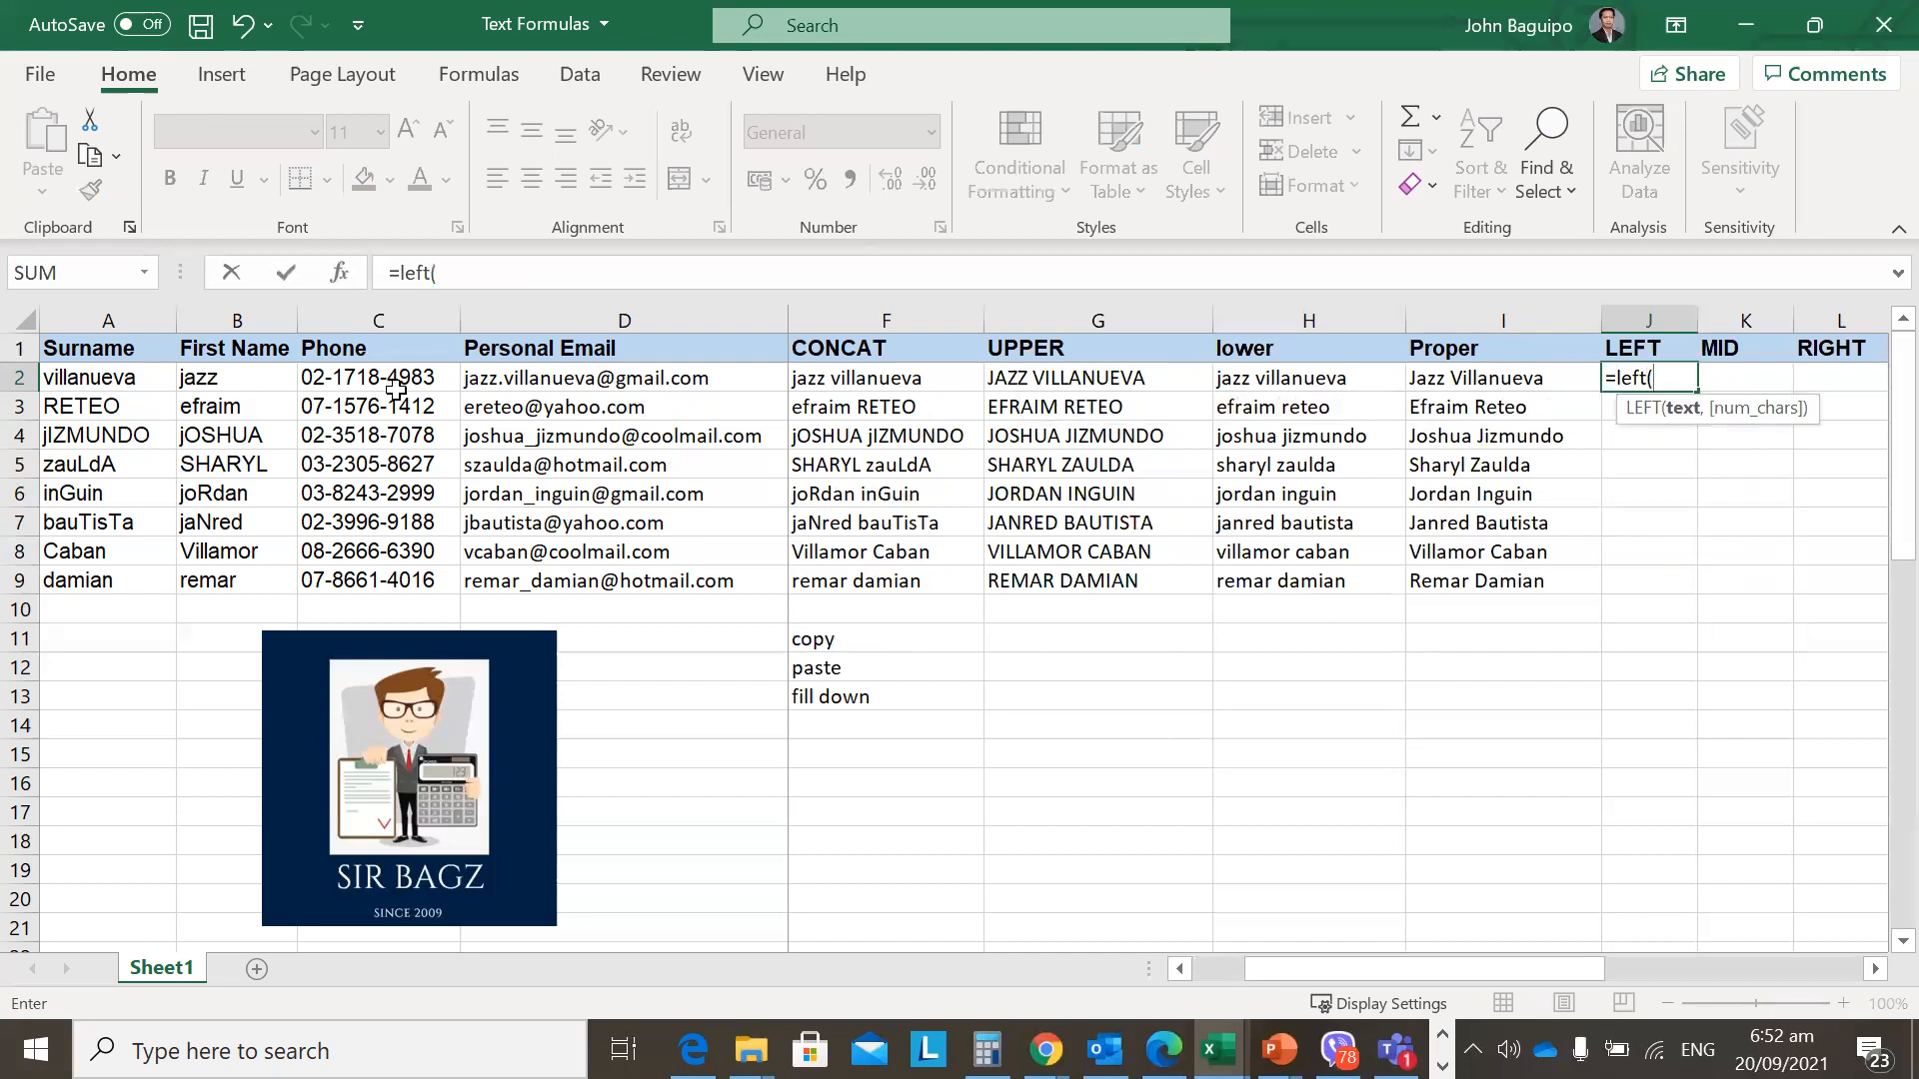
pyautogui.click(338, 373)
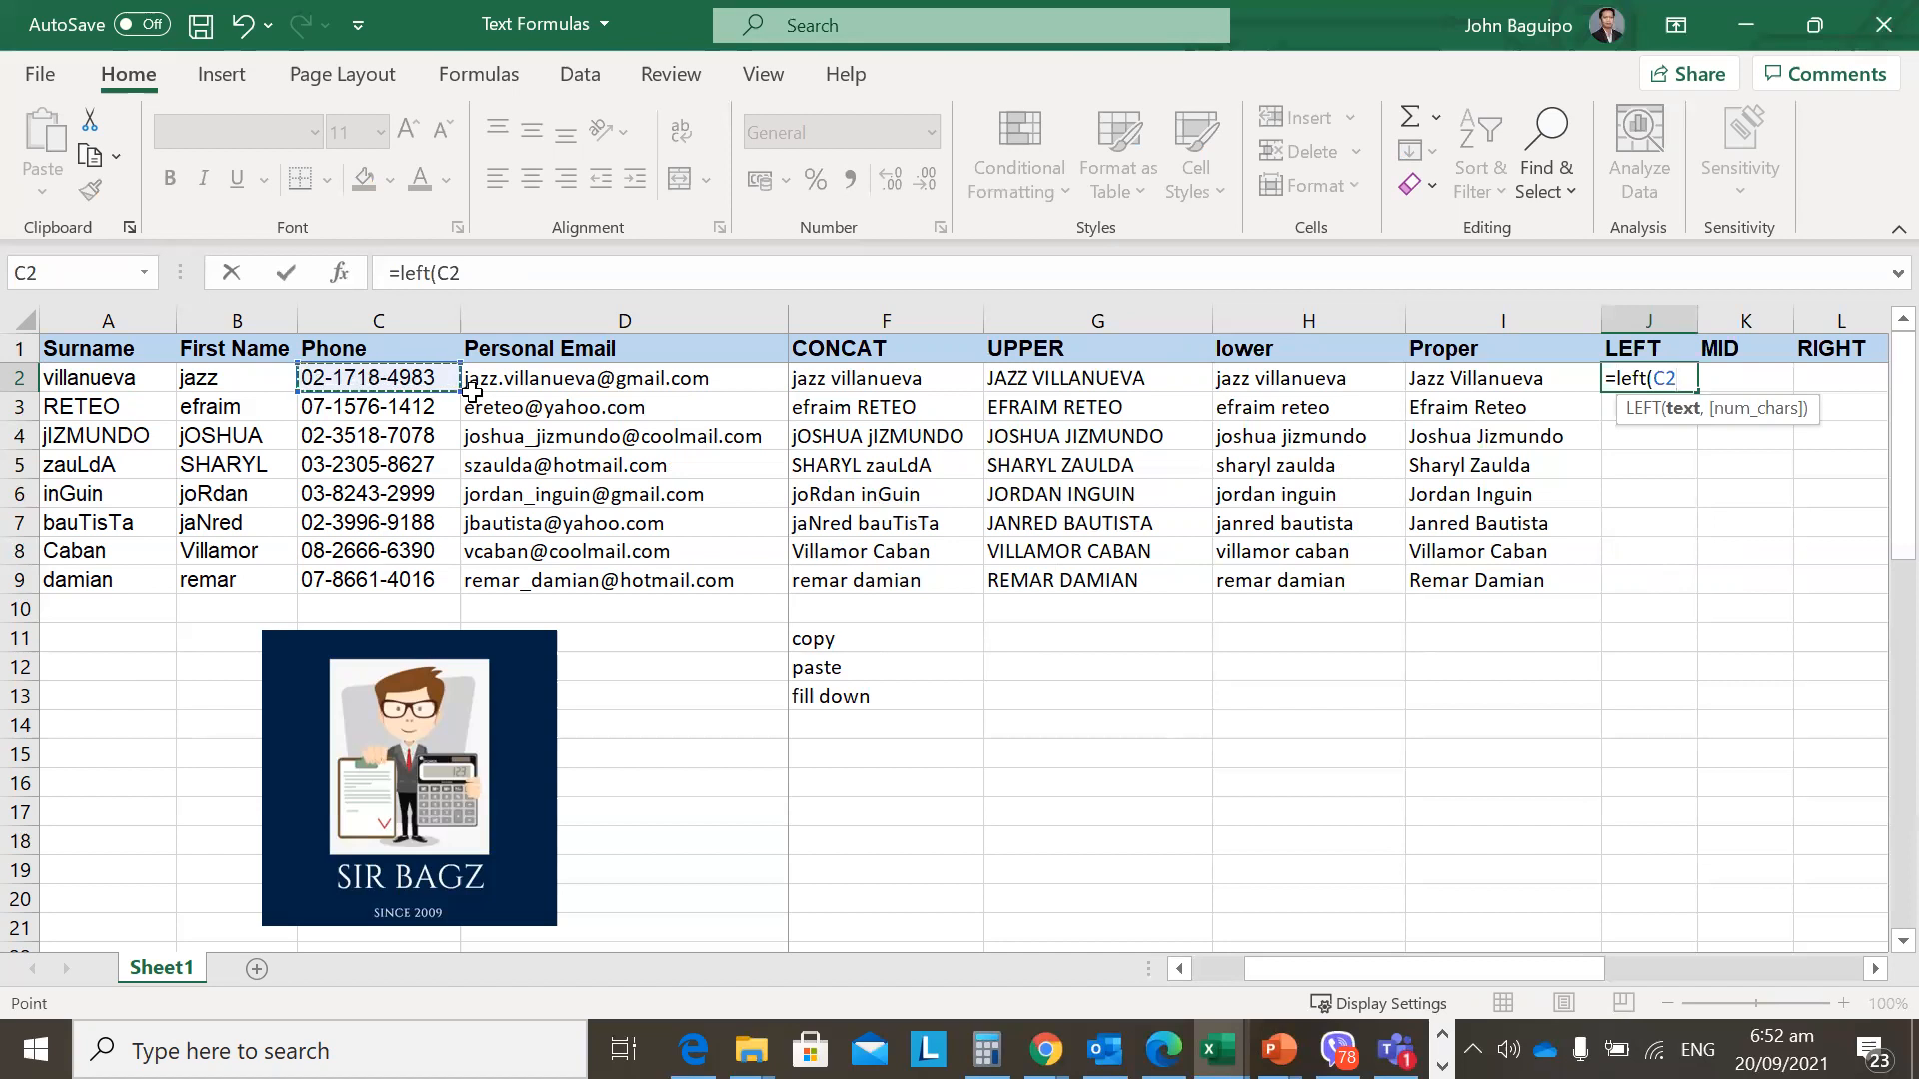
pyautogui.write(',')
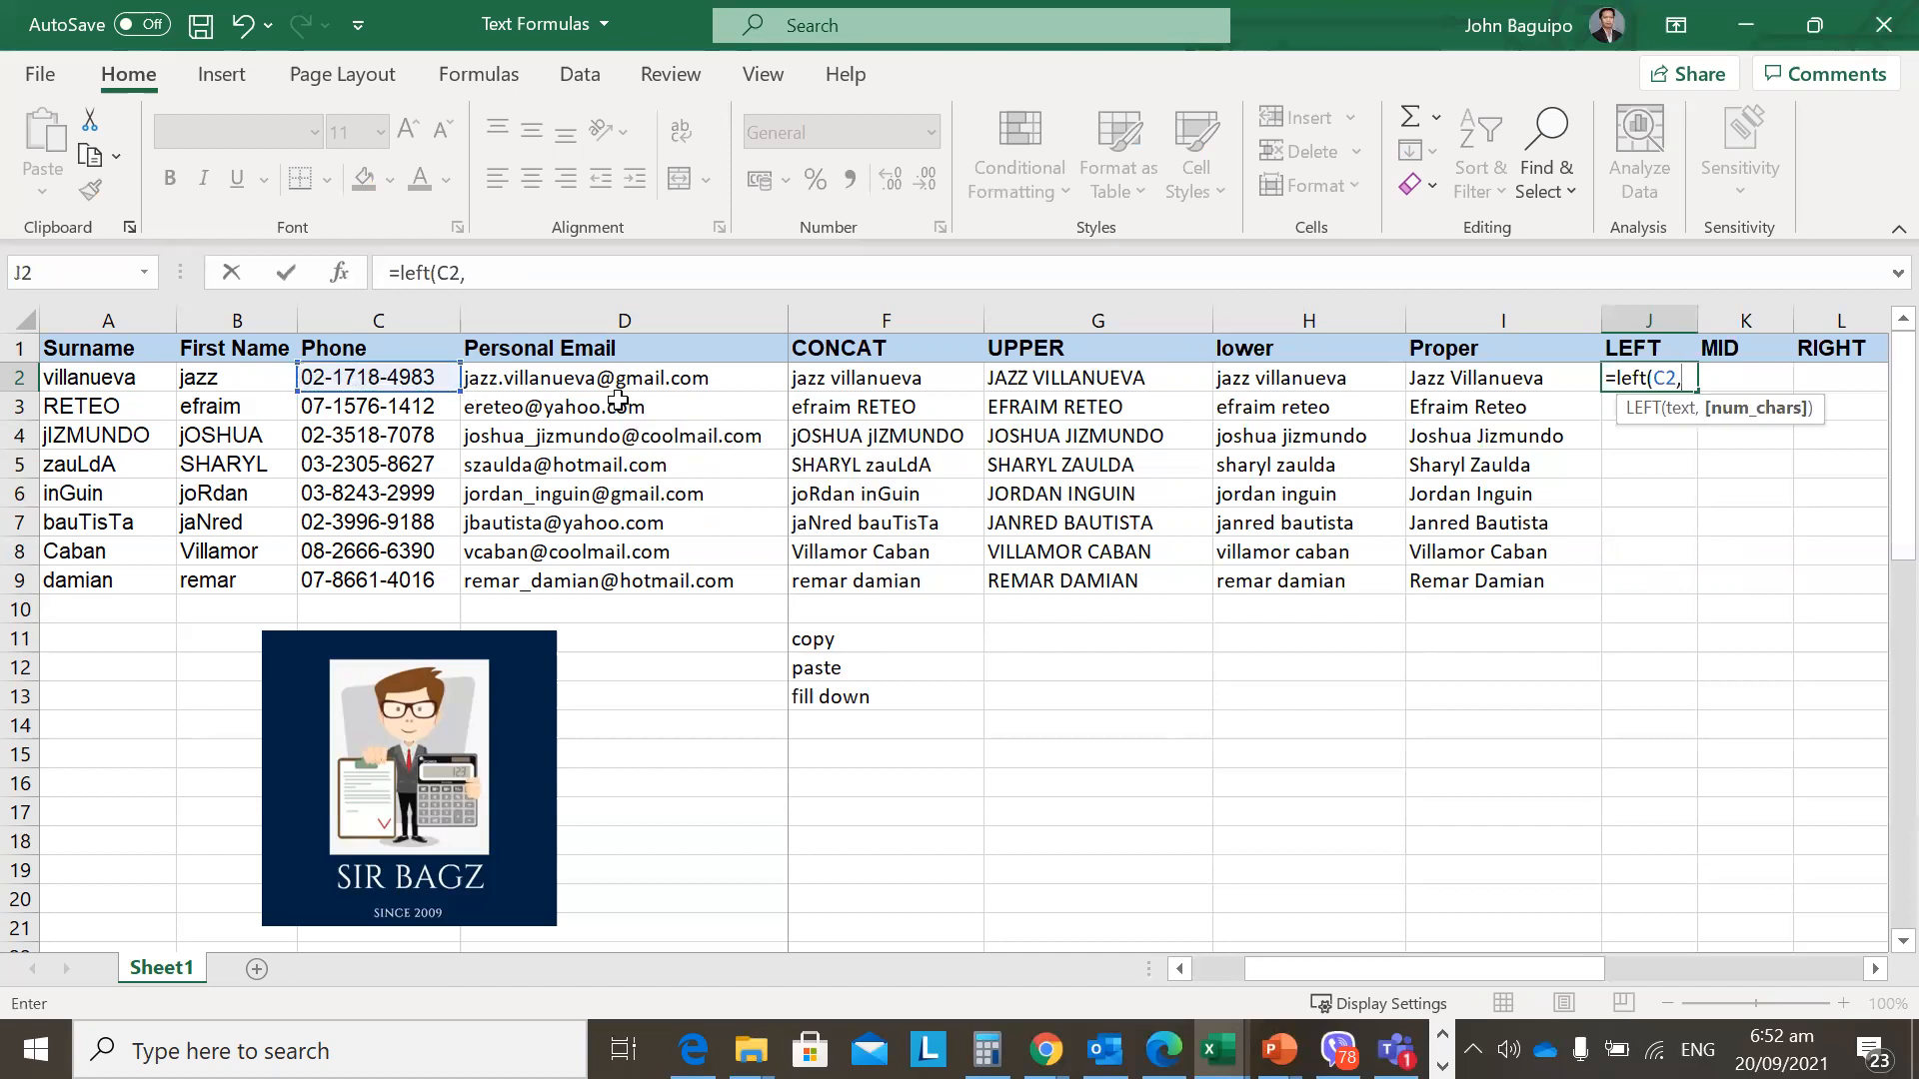
pyautogui.write('2)')
pyautogui.press('Return')
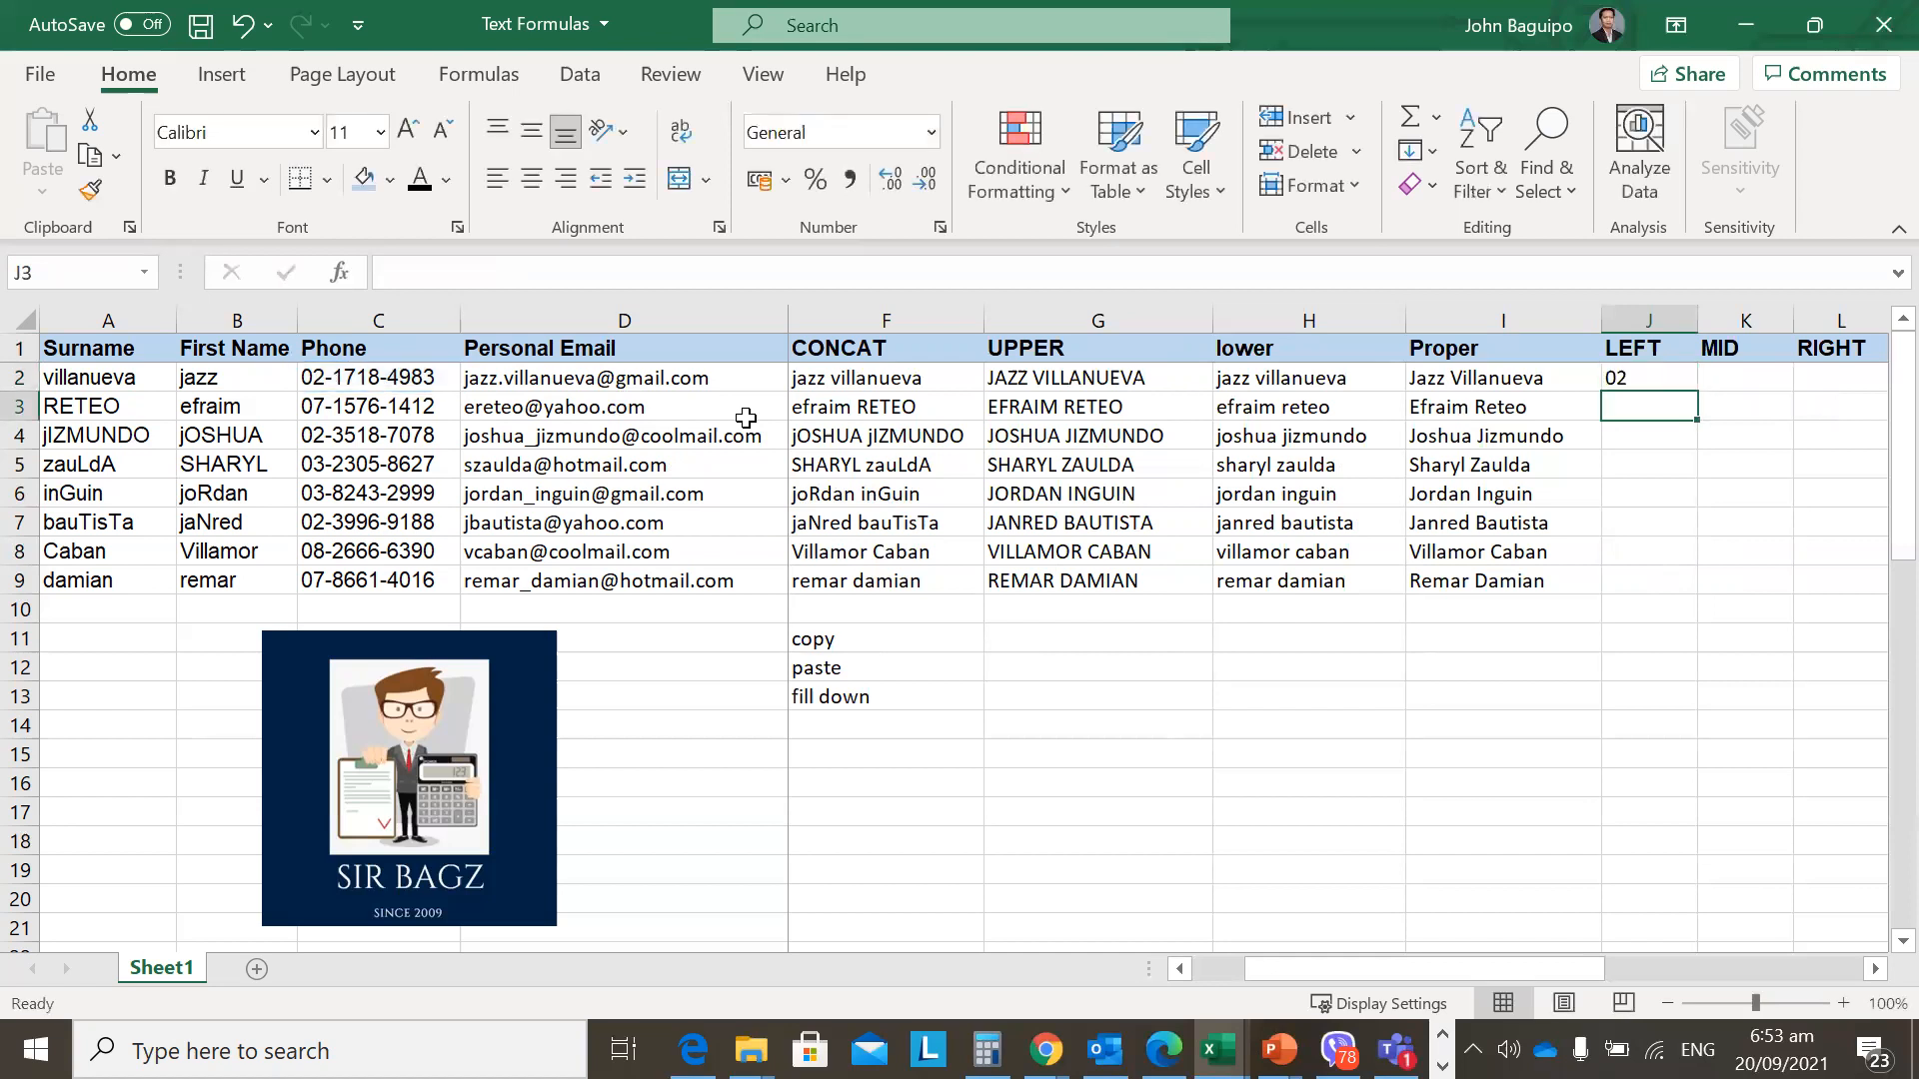
# Test the LEFT formula with character counts 1 and then 3.
pyautogui.press('Up')
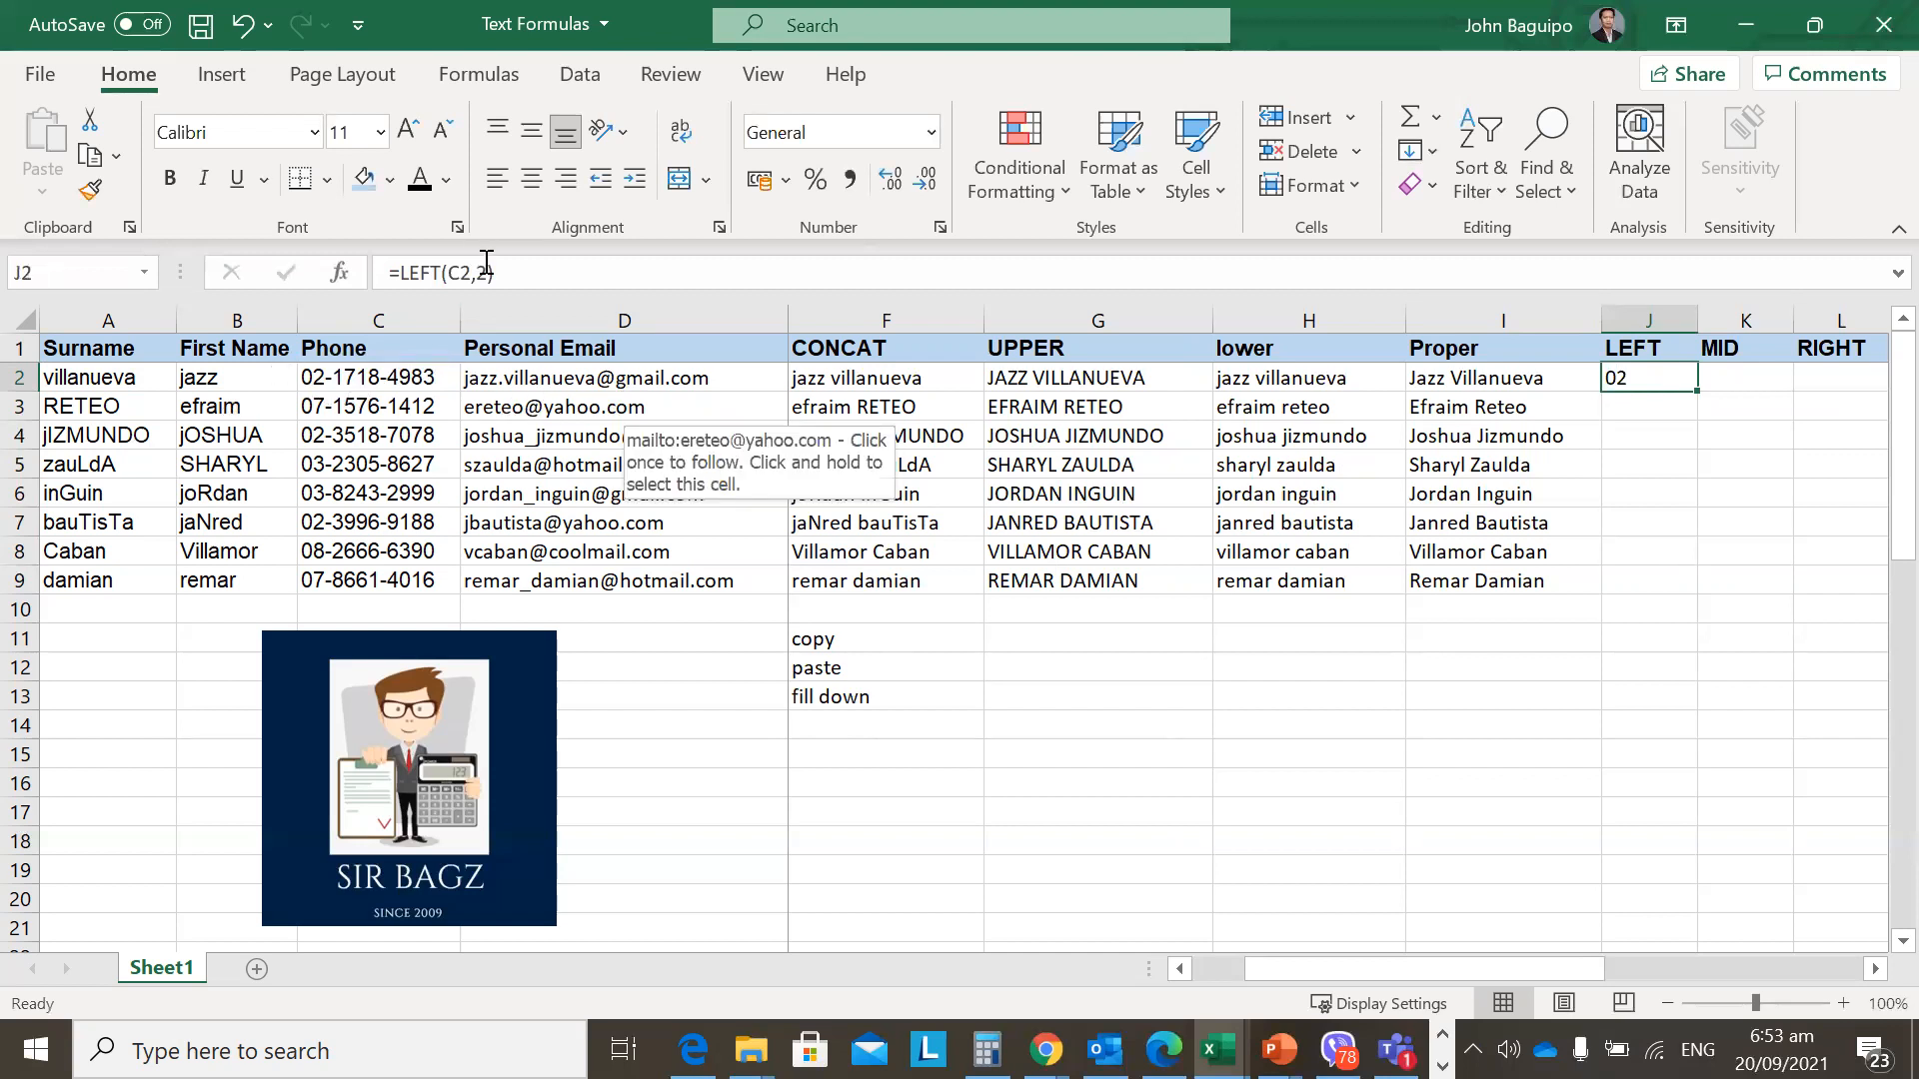
pyautogui.press('F2')
pyautogui.hotkey('shift', 'Left')
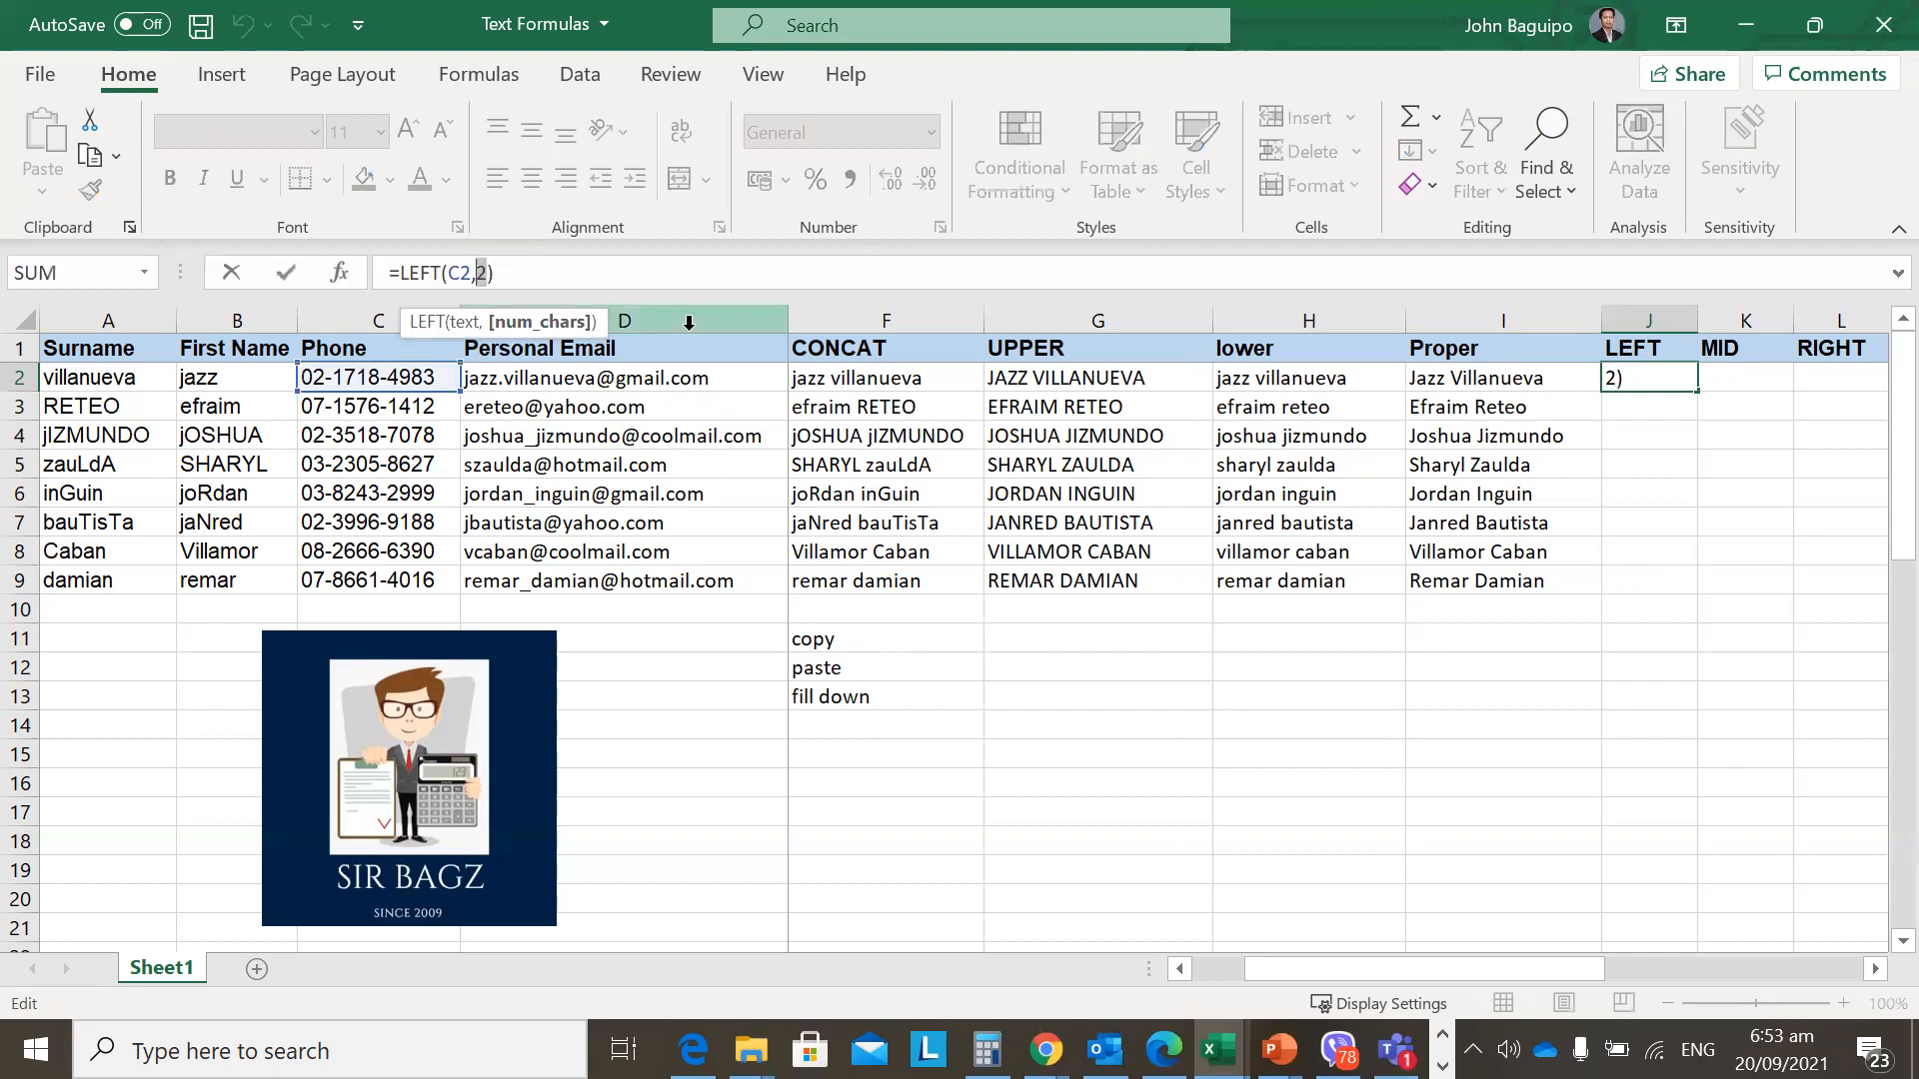
pyautogui.write('1')
pyautogui.press('Return')
pyautogui.press('Up')
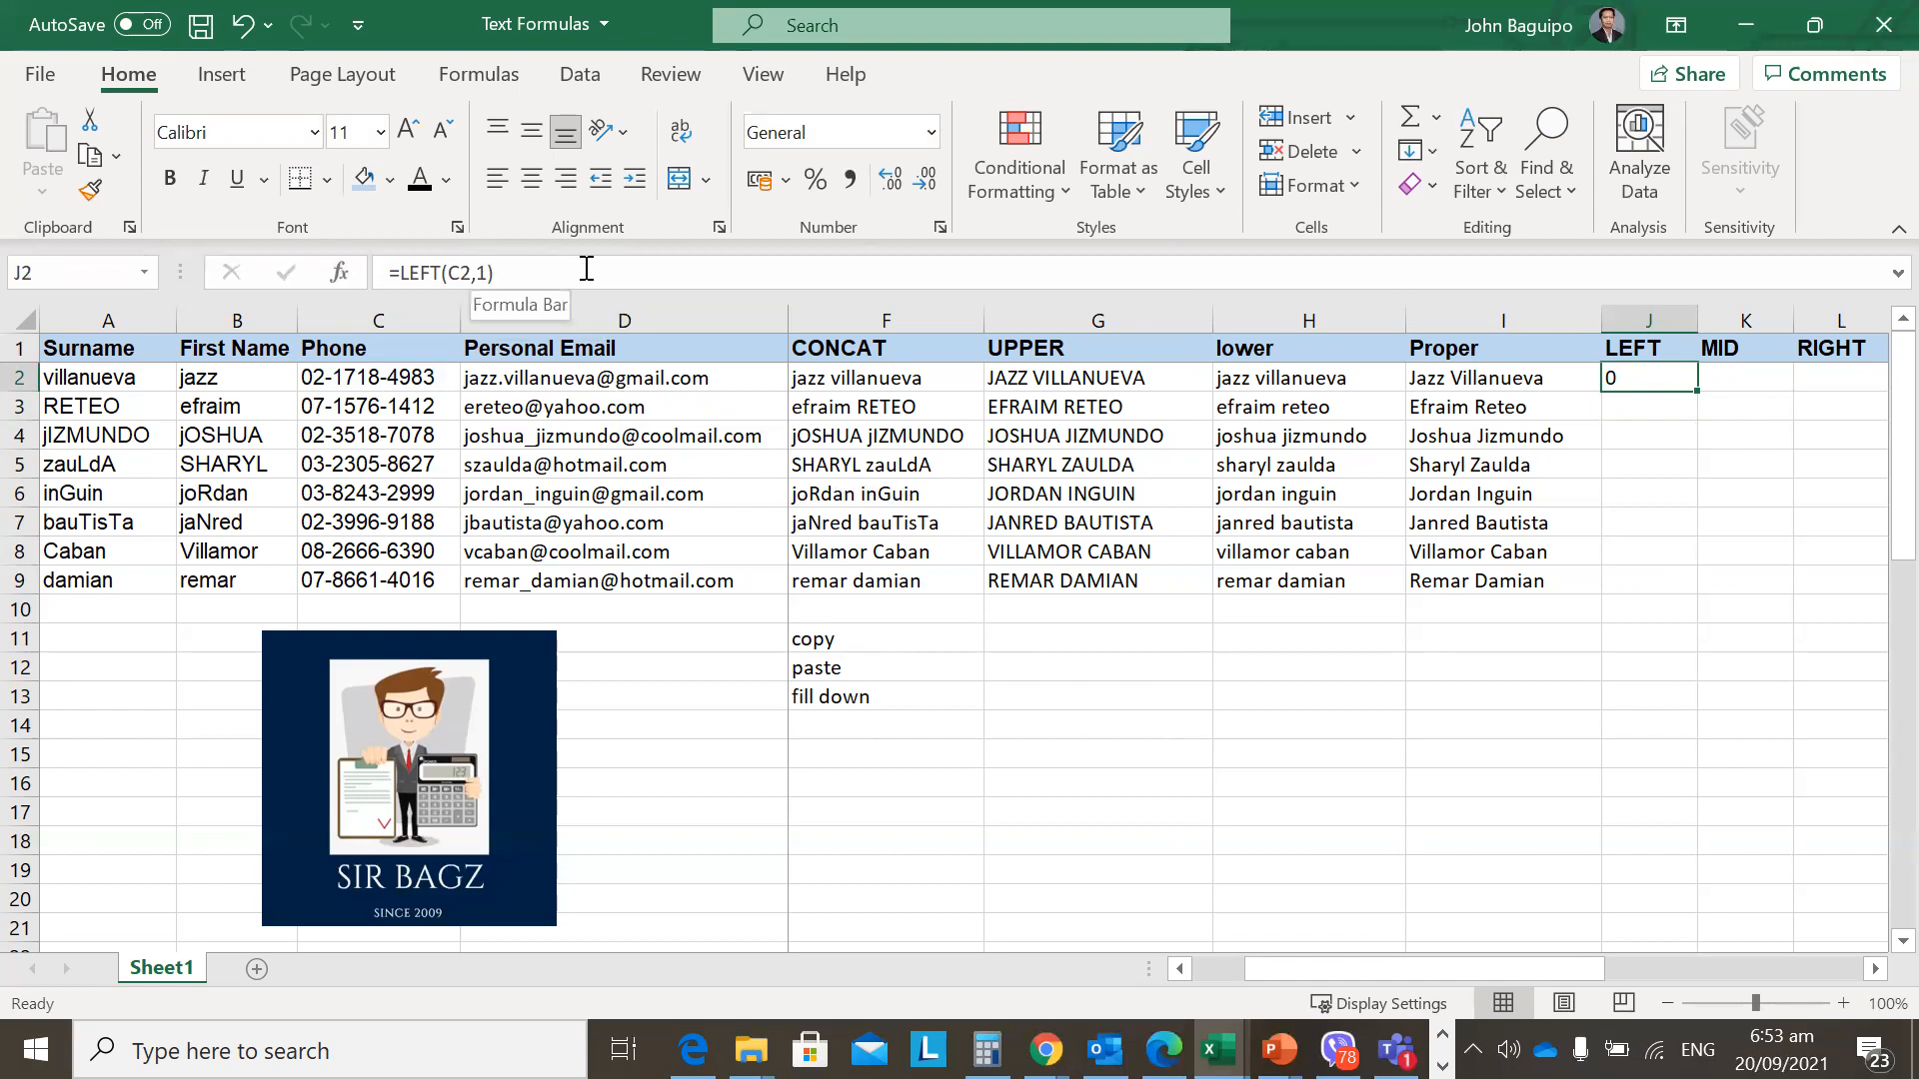
pyautogui.click(485, 273)
pyautogui.doubleClick(484, 272)
pyautogui.write('3')
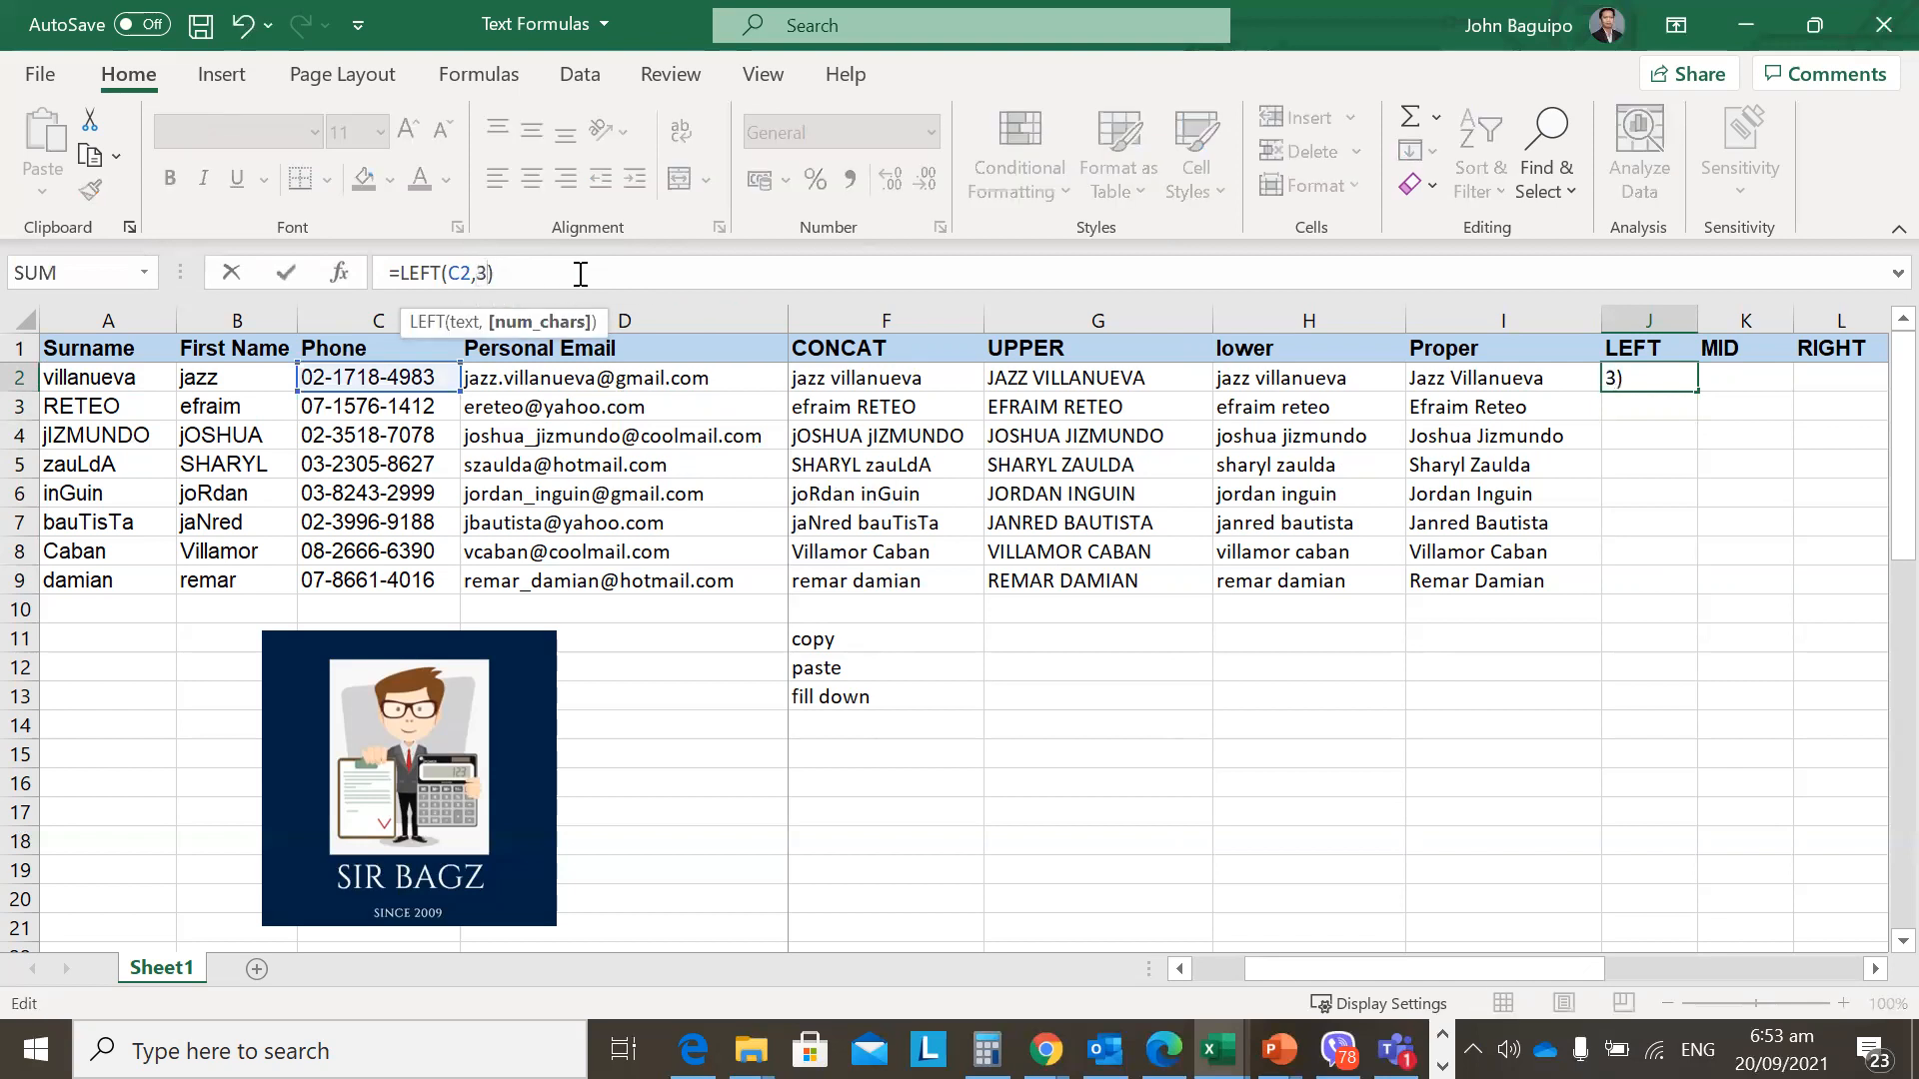
pyautogui.press('Return')
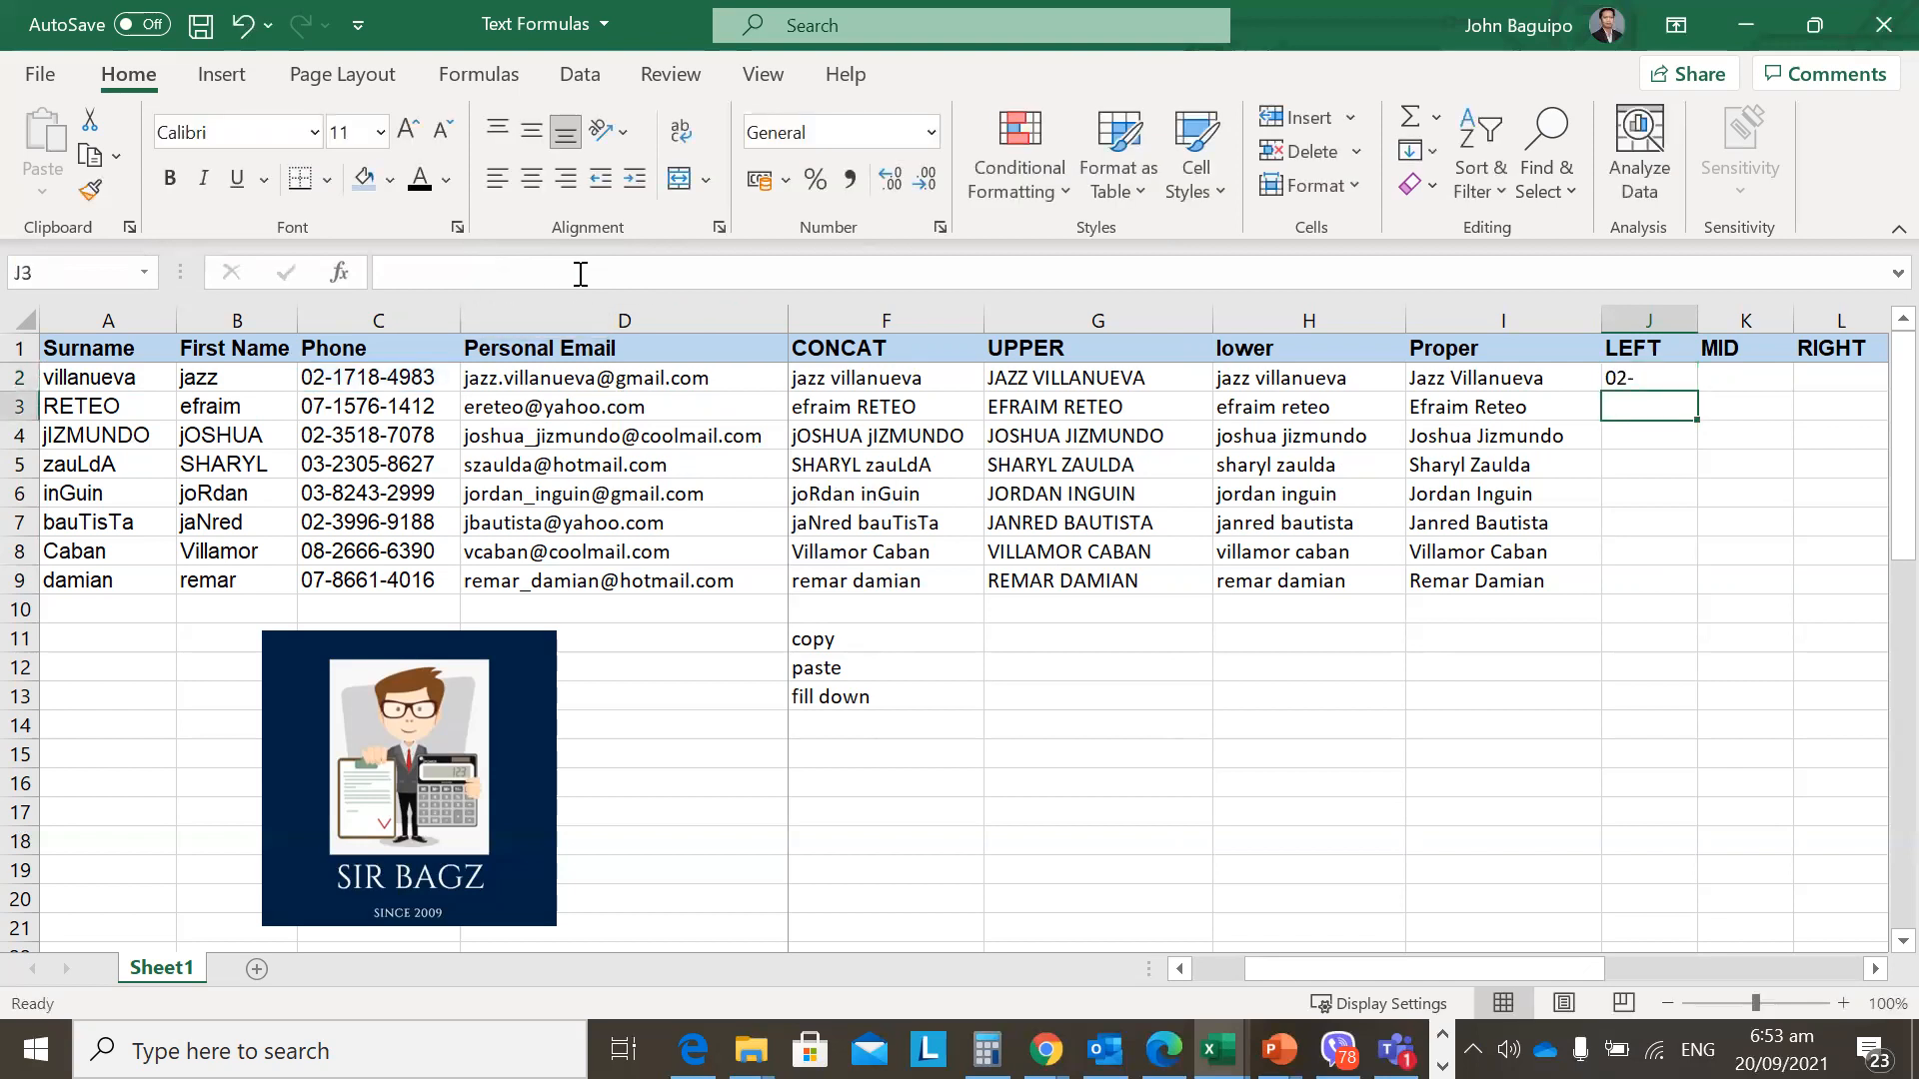
# Restore the count to 2 and fill =LEFT(C2,2) down J2:J9.
pyautogui.press('Up')
pyautogui.click(484, 273)
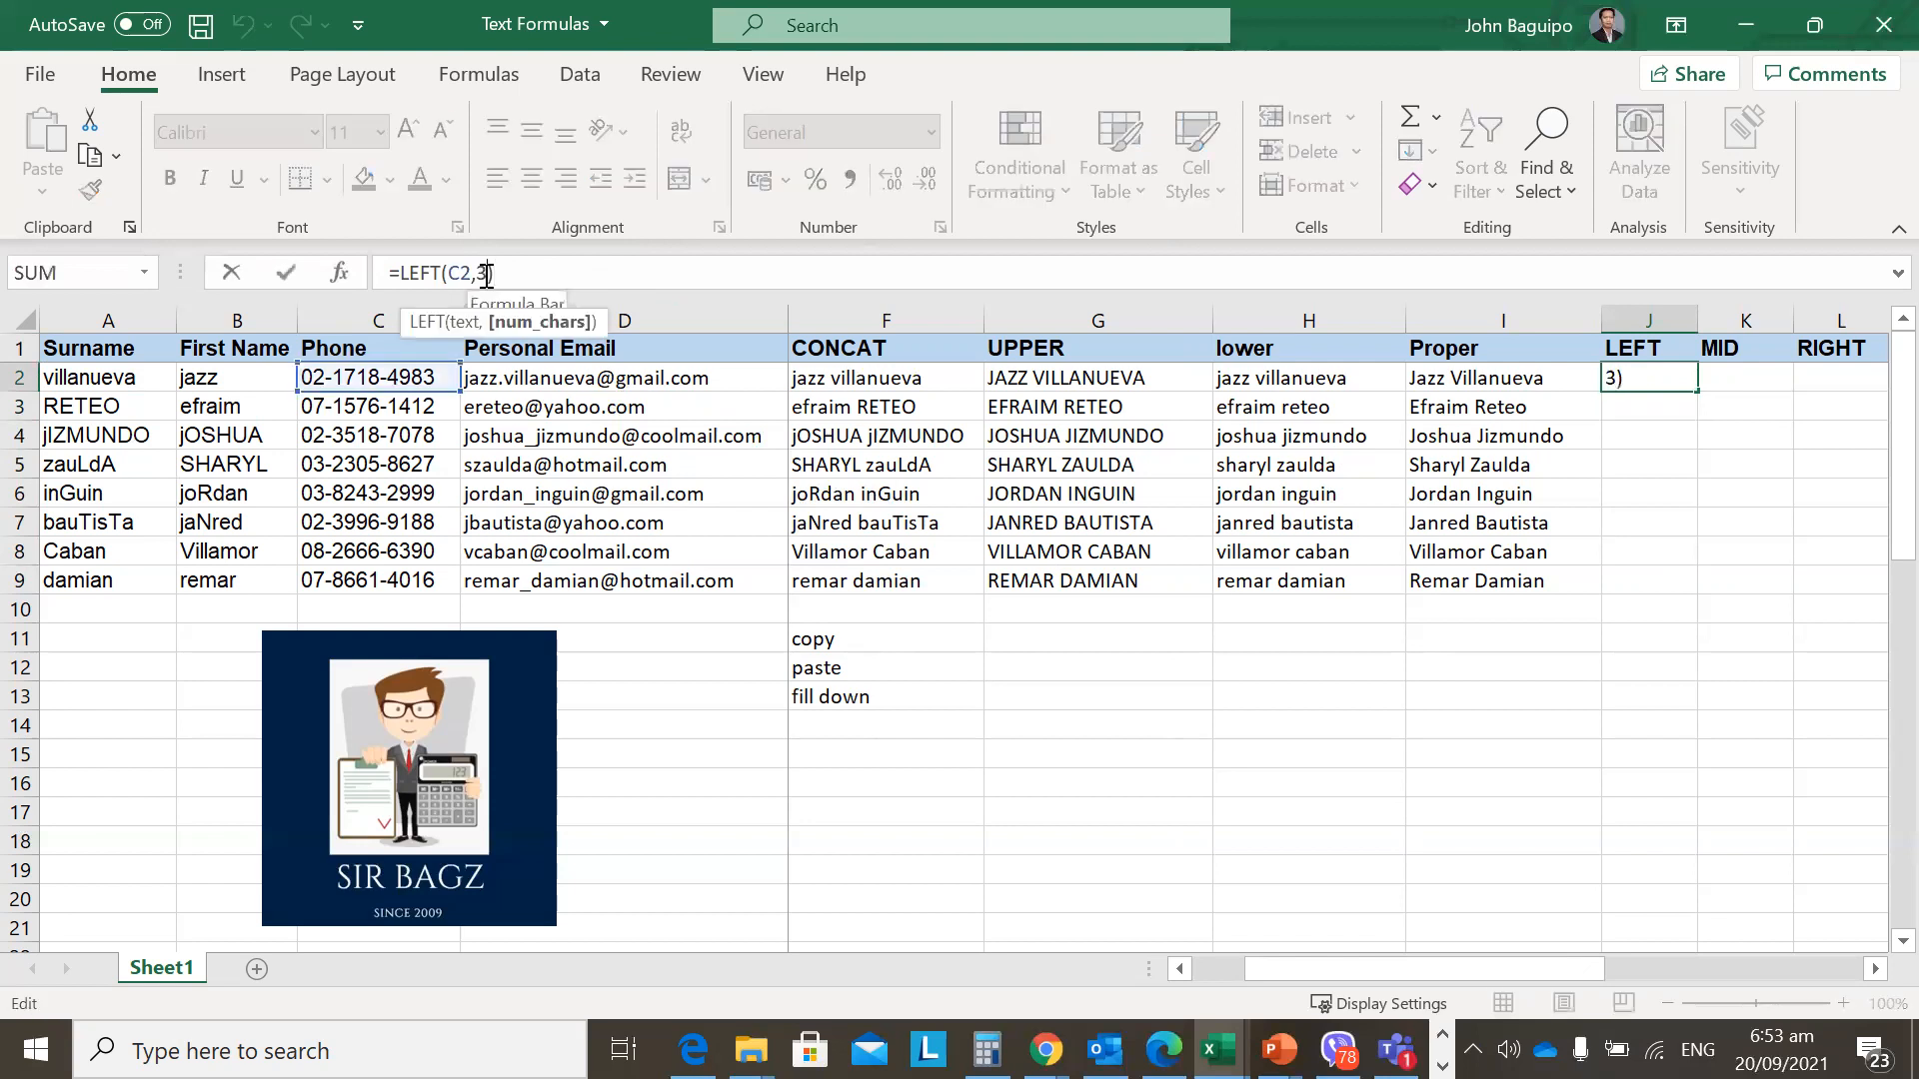
pyautogui.hotkey('shift', 'Left')
pyautogui.write('2')
pyautogui.press('Return')
pyautogui.press('Up')
pyautogui.hotkey('shift', 'Down')
pyautogui.hotkey('shift', 'Down')
pyautogui.hotkey('shift', 'Down')
pyautogui.hotkey('shift', 'Down')
pyautogui.hotkey('shift', 'Down')
pyautogui.hotkey('shift', 'Down')
pyautogui.hotkey('shift', 'Down')
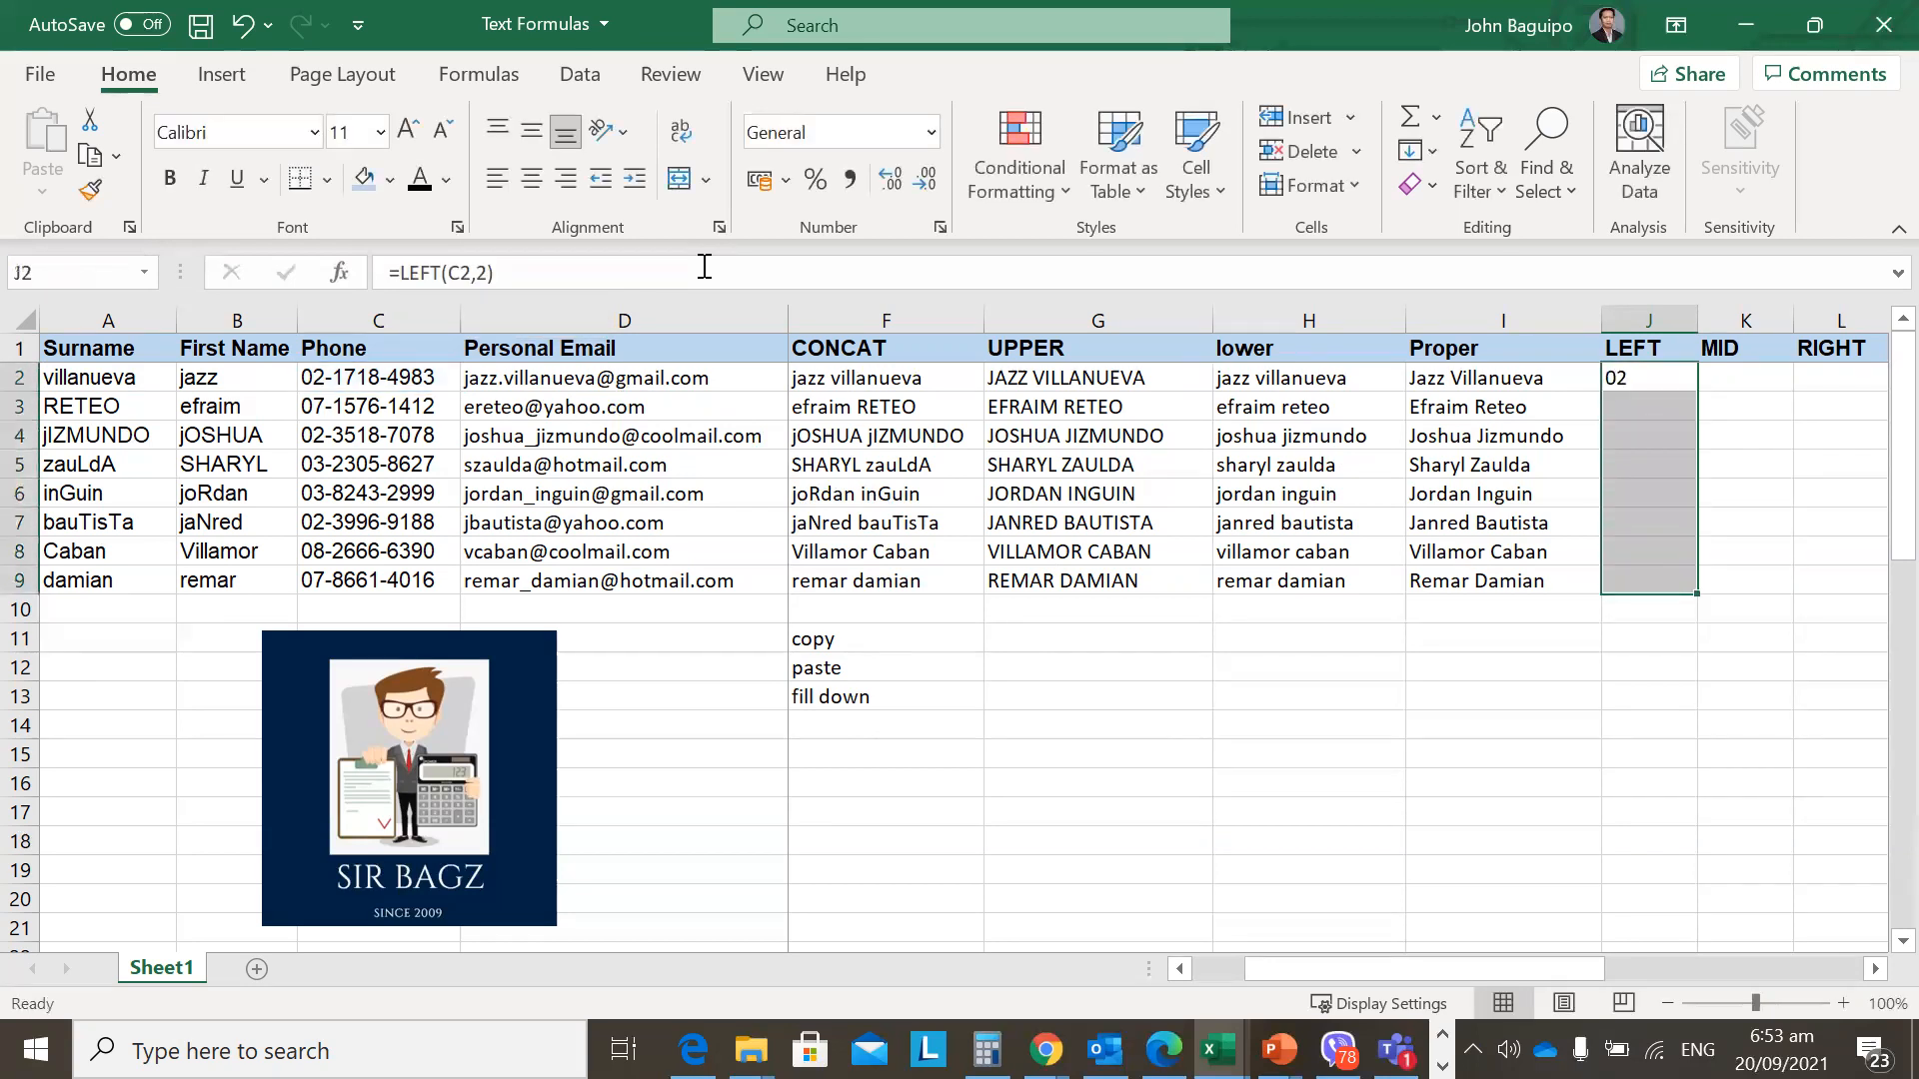
pyautogui.hotkey('ctrl', 'd')
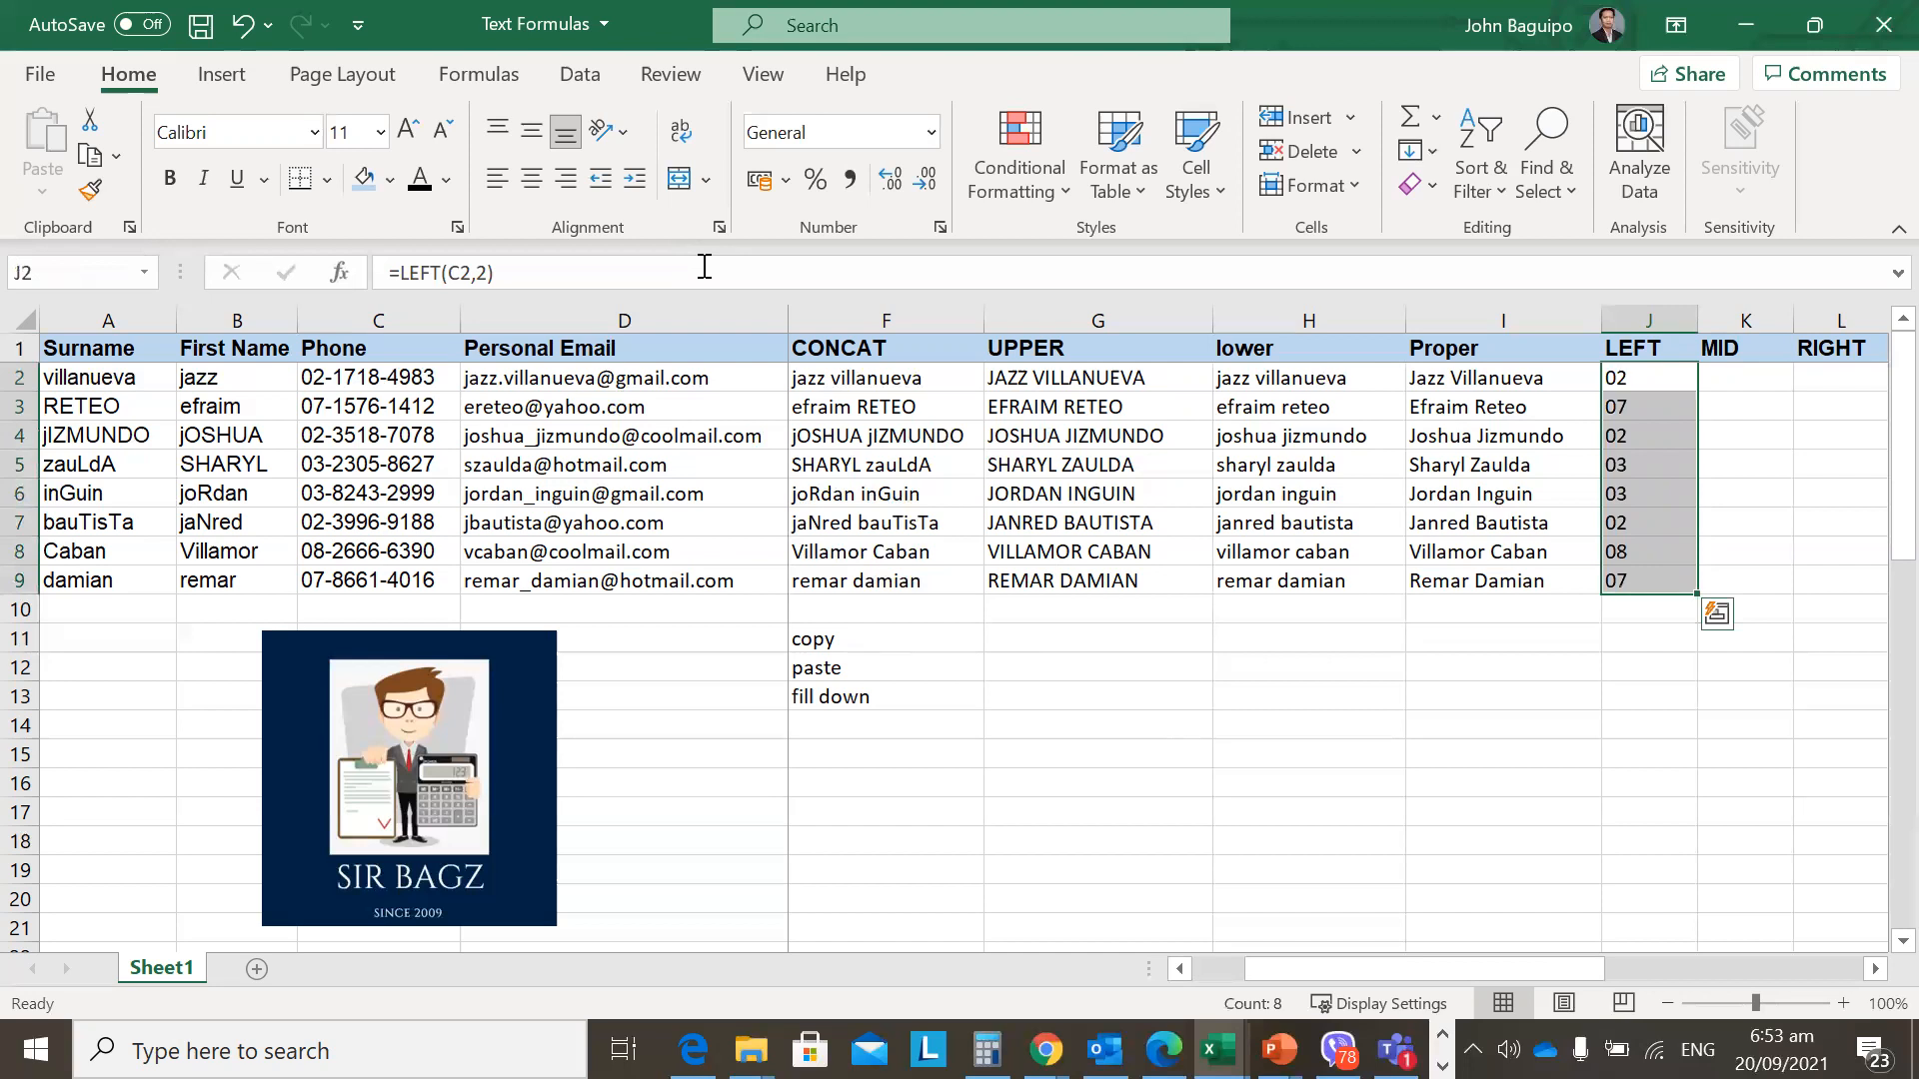
pyautogui.press('Left')
pyautogui.press('Right')
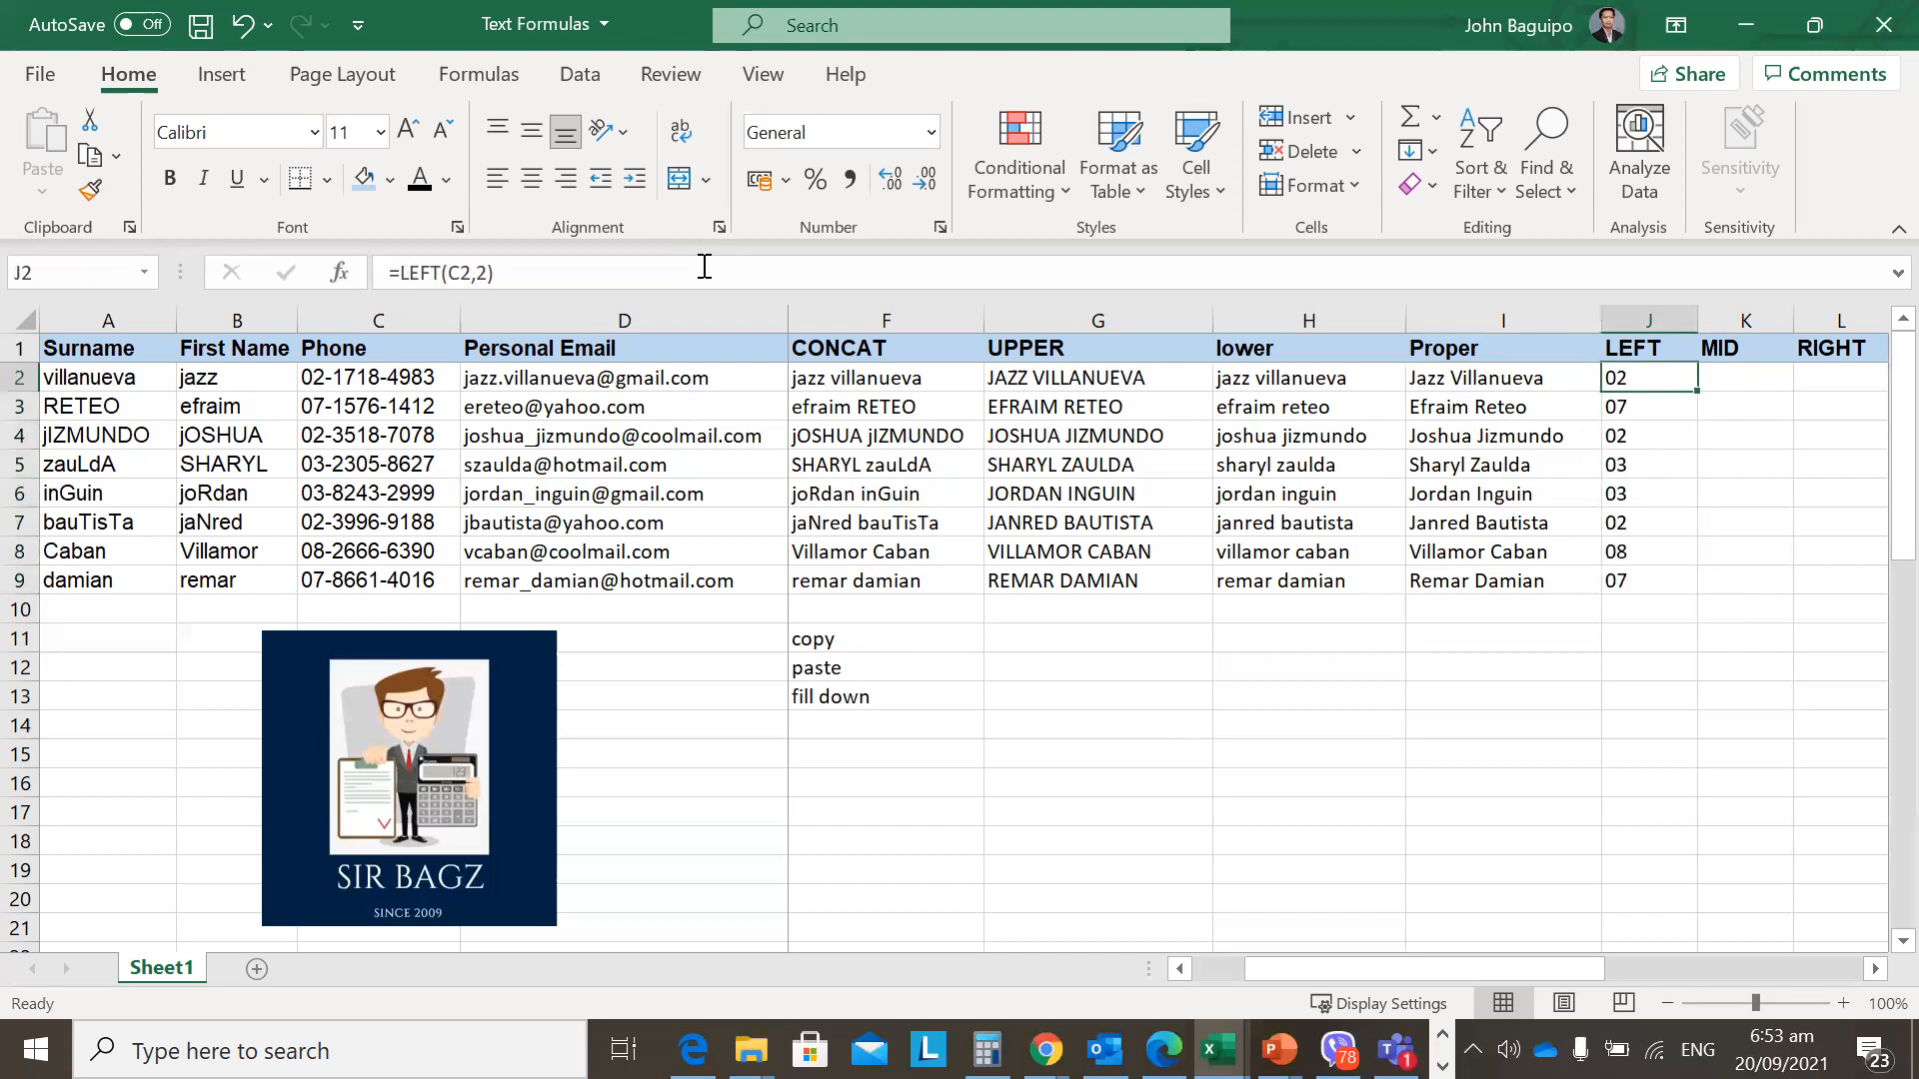
pyautogui.press('Right')
pyautogui.press('Right')
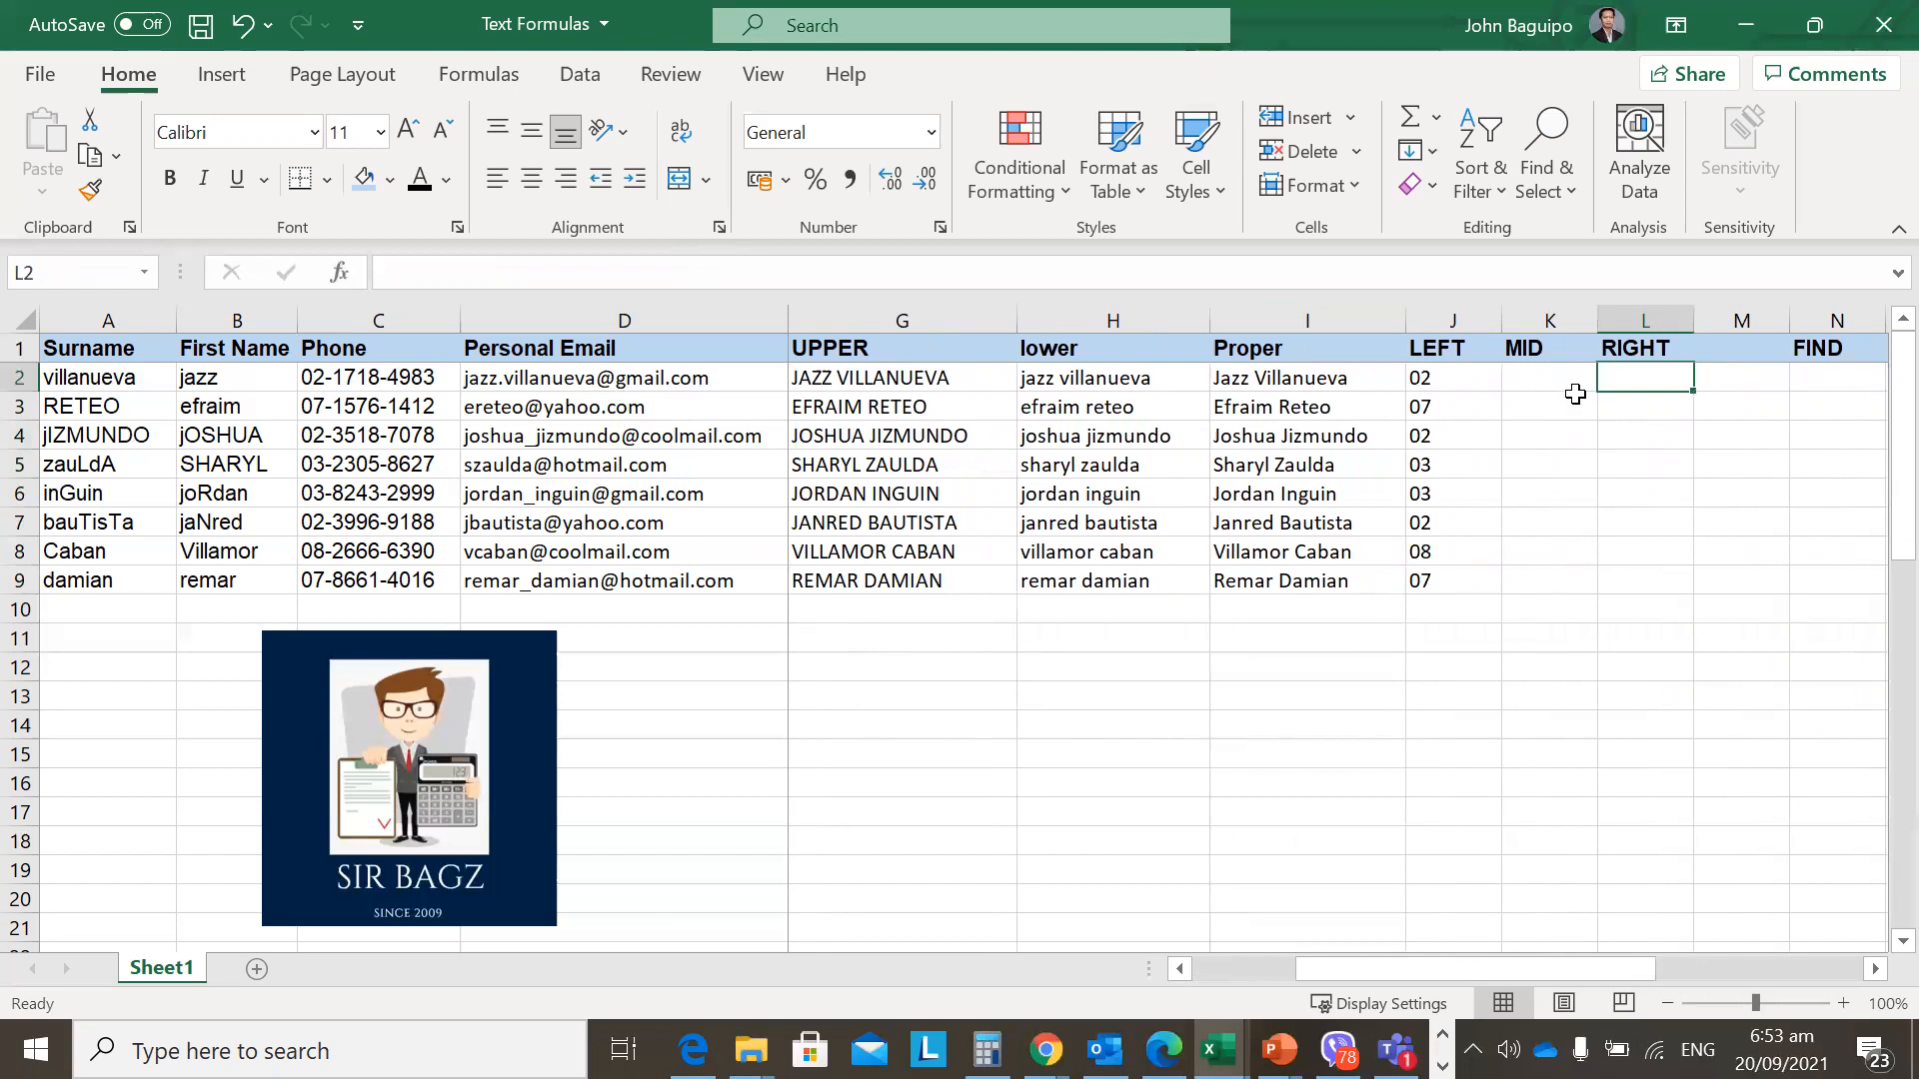
# Enter =RIGHT(C2,4) in L2.
pyautogui.write('=right')
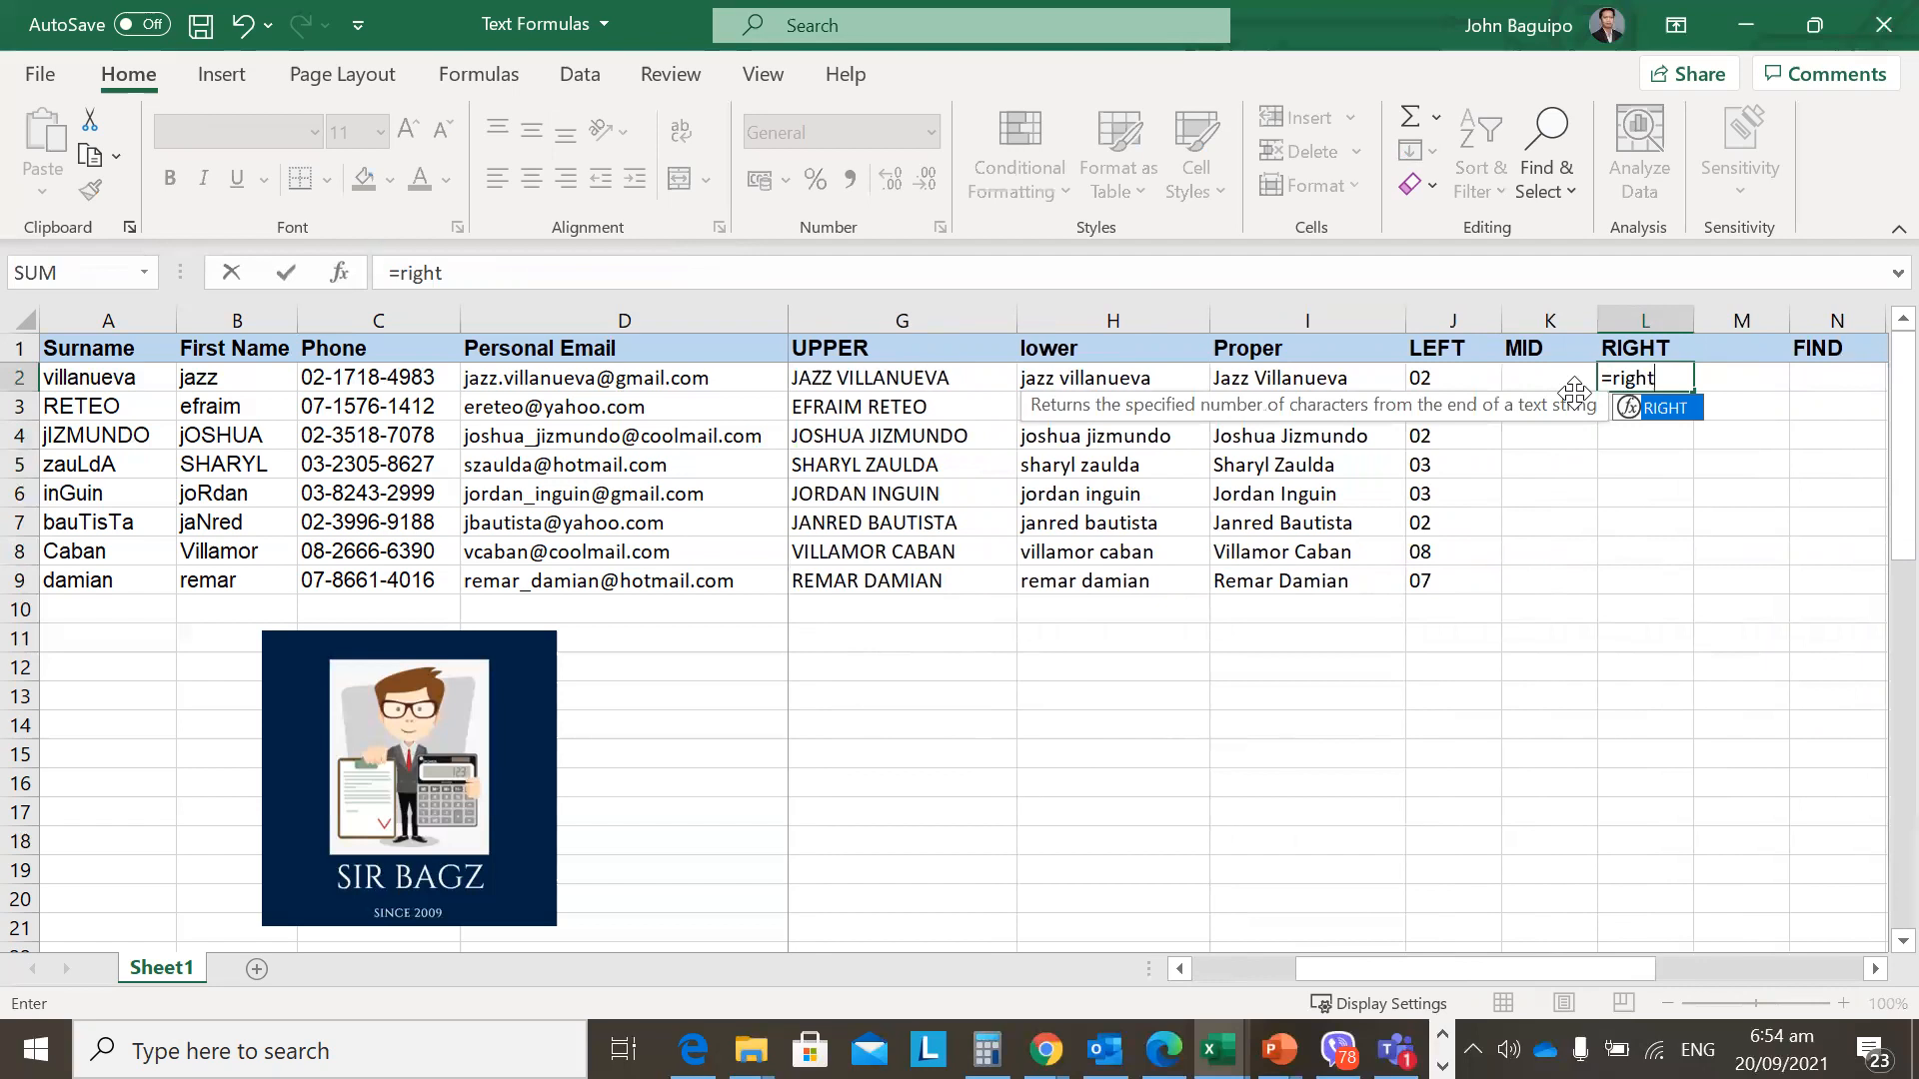
pyautogui.write('(')
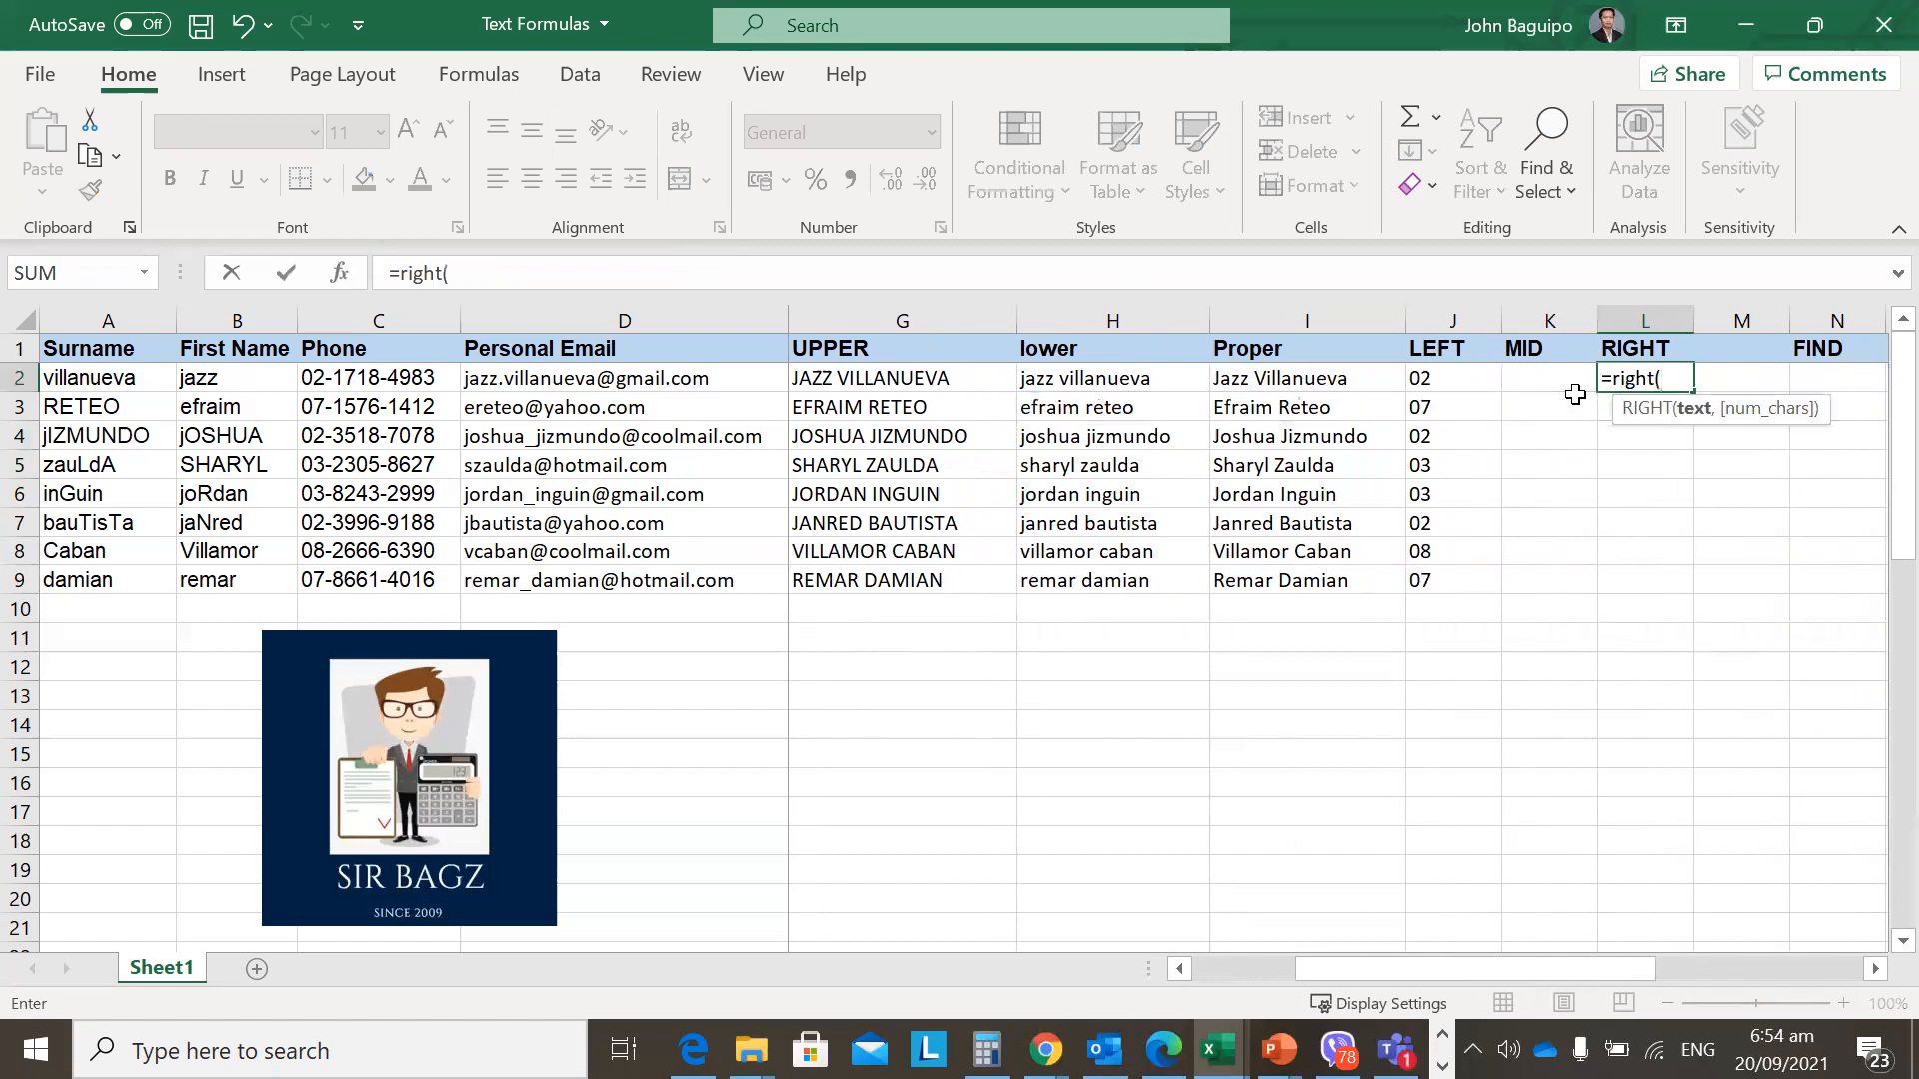
pyautogui.click(384, 380)
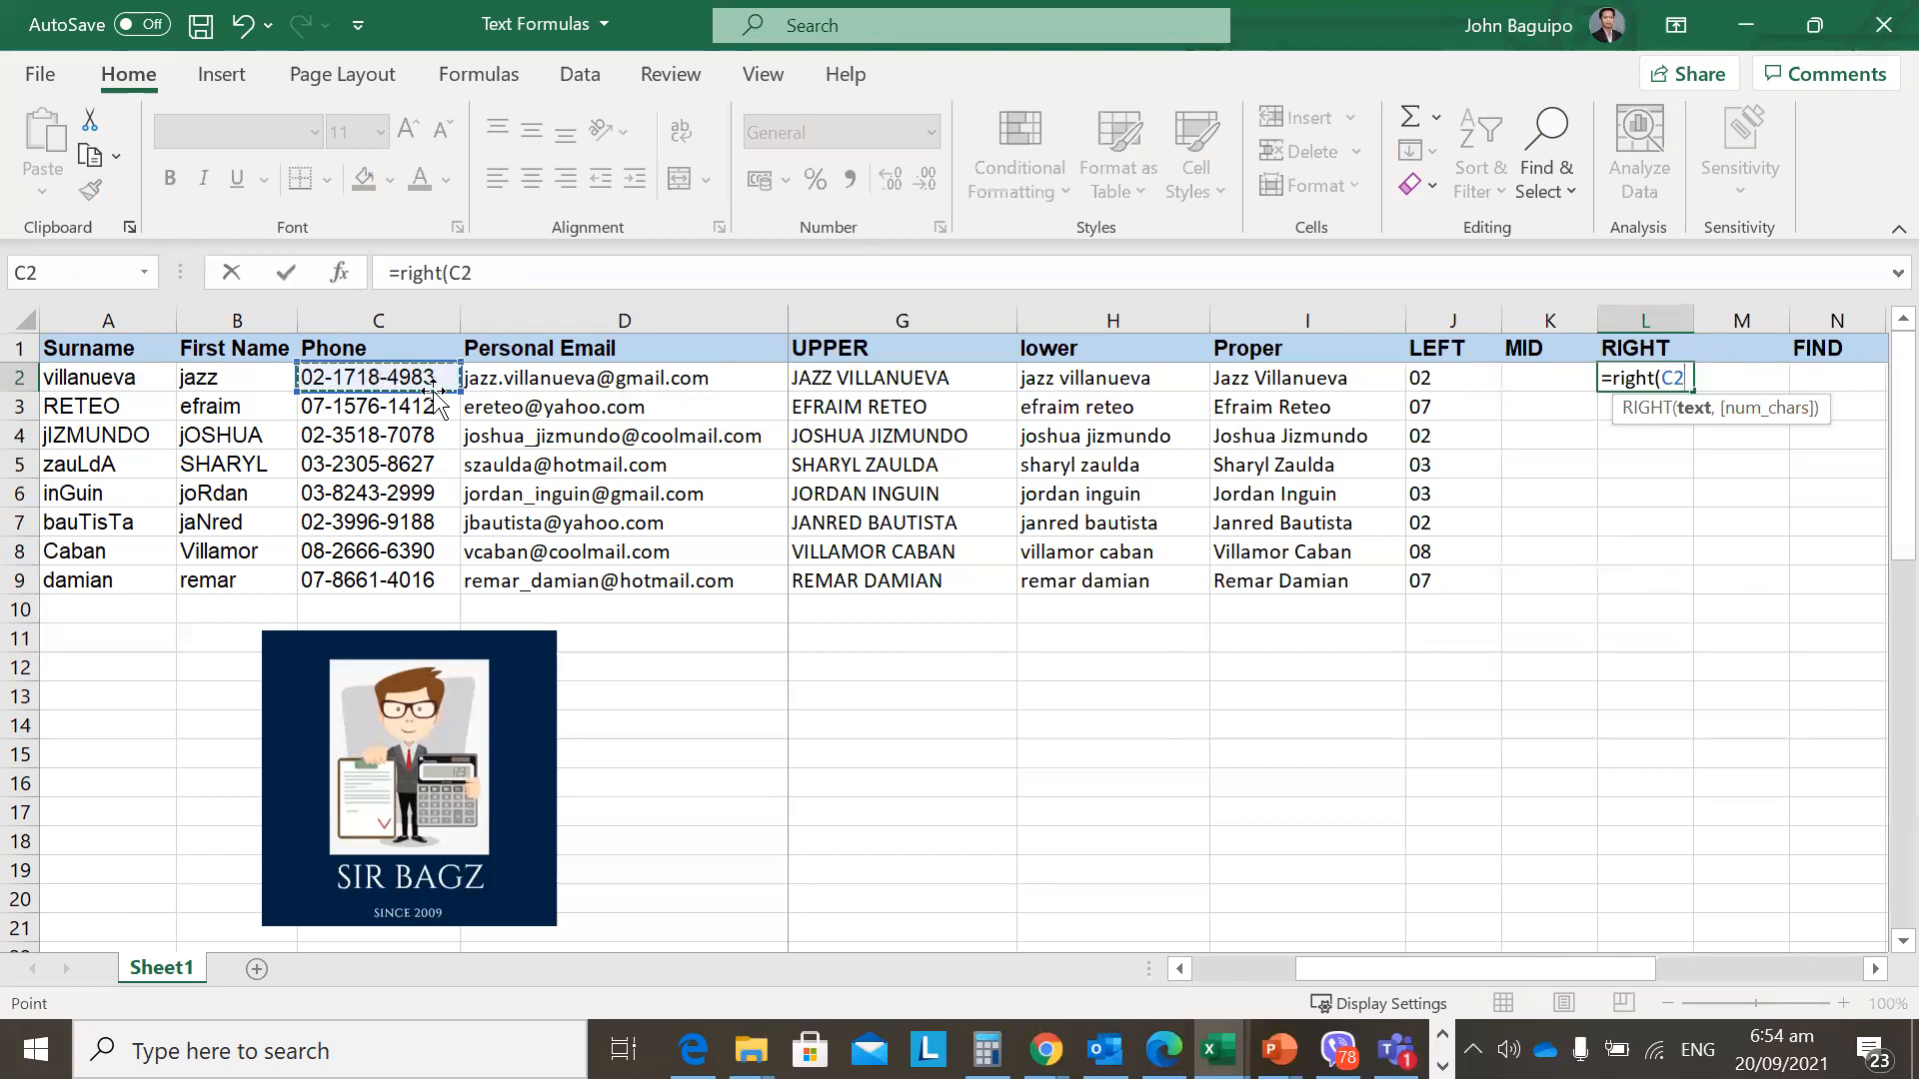
pyautogui.write(',4)')
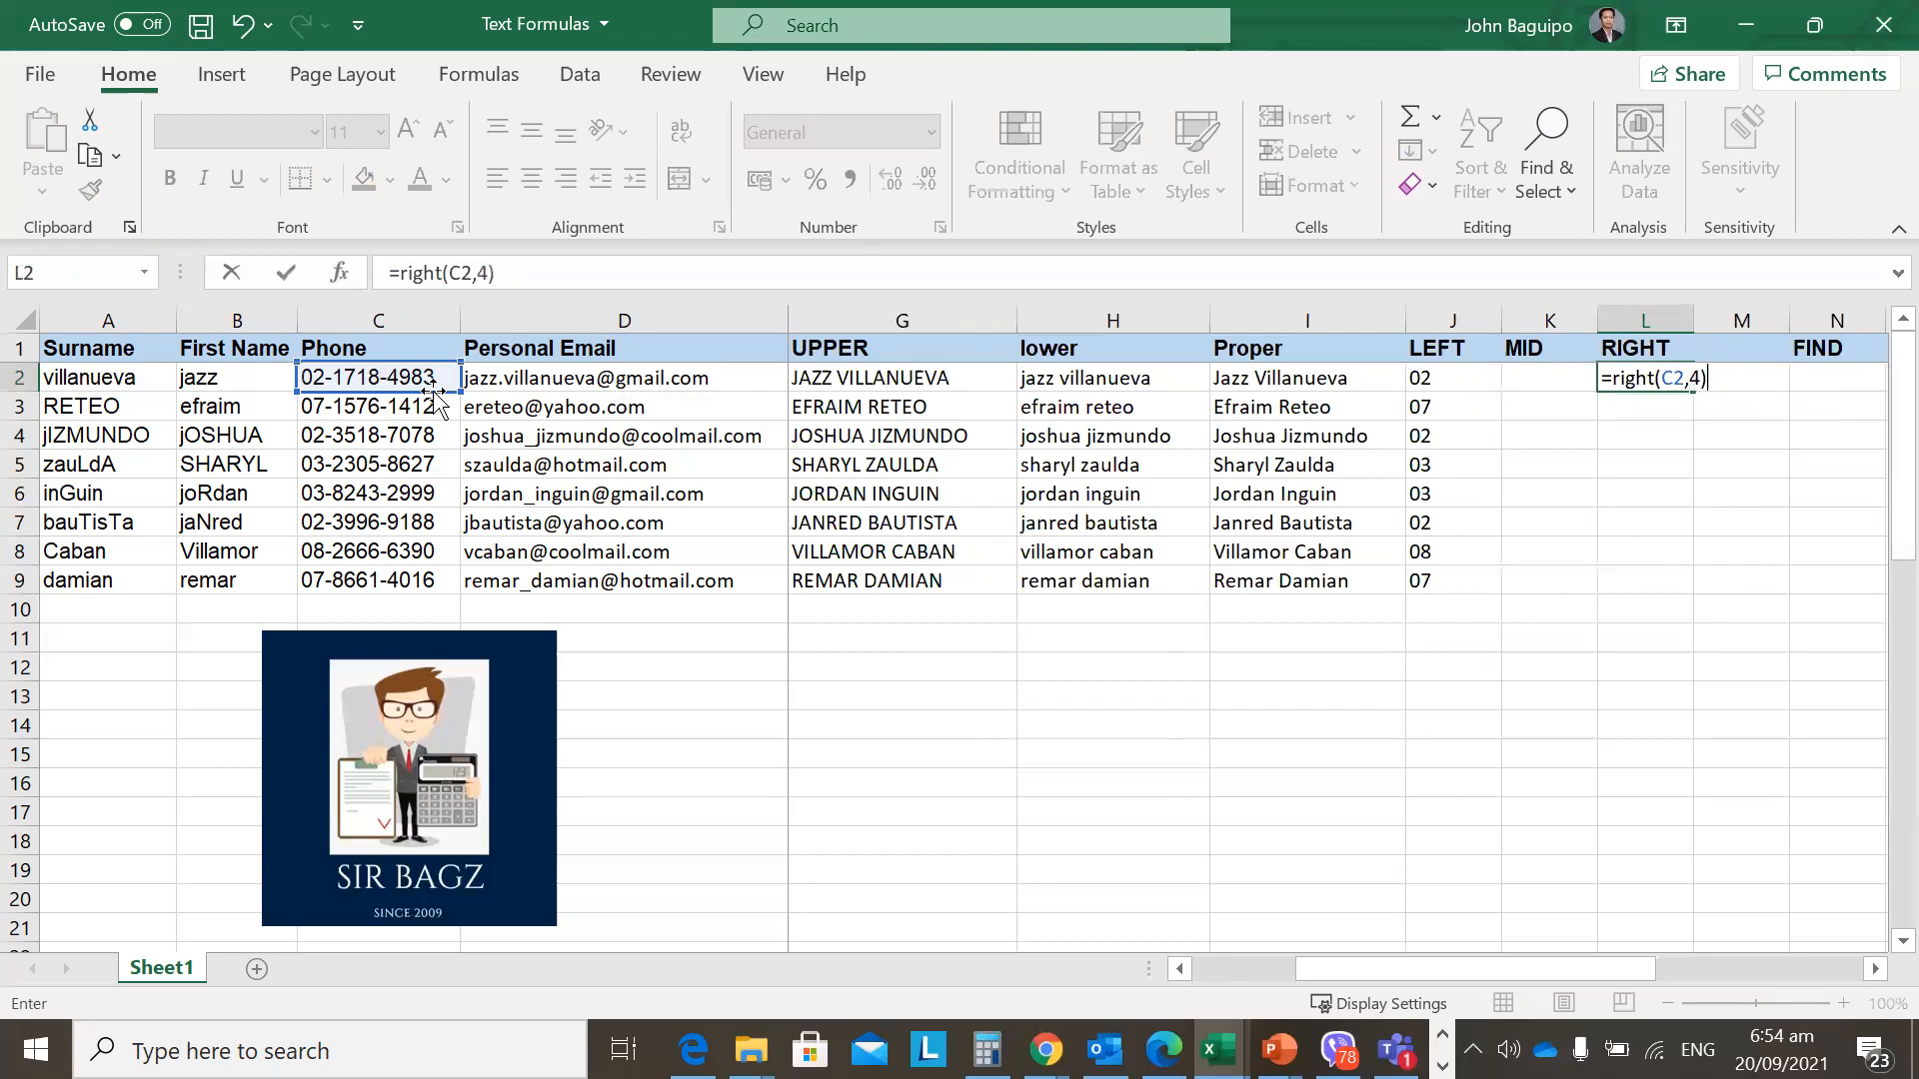
pyautogui.press('Return')
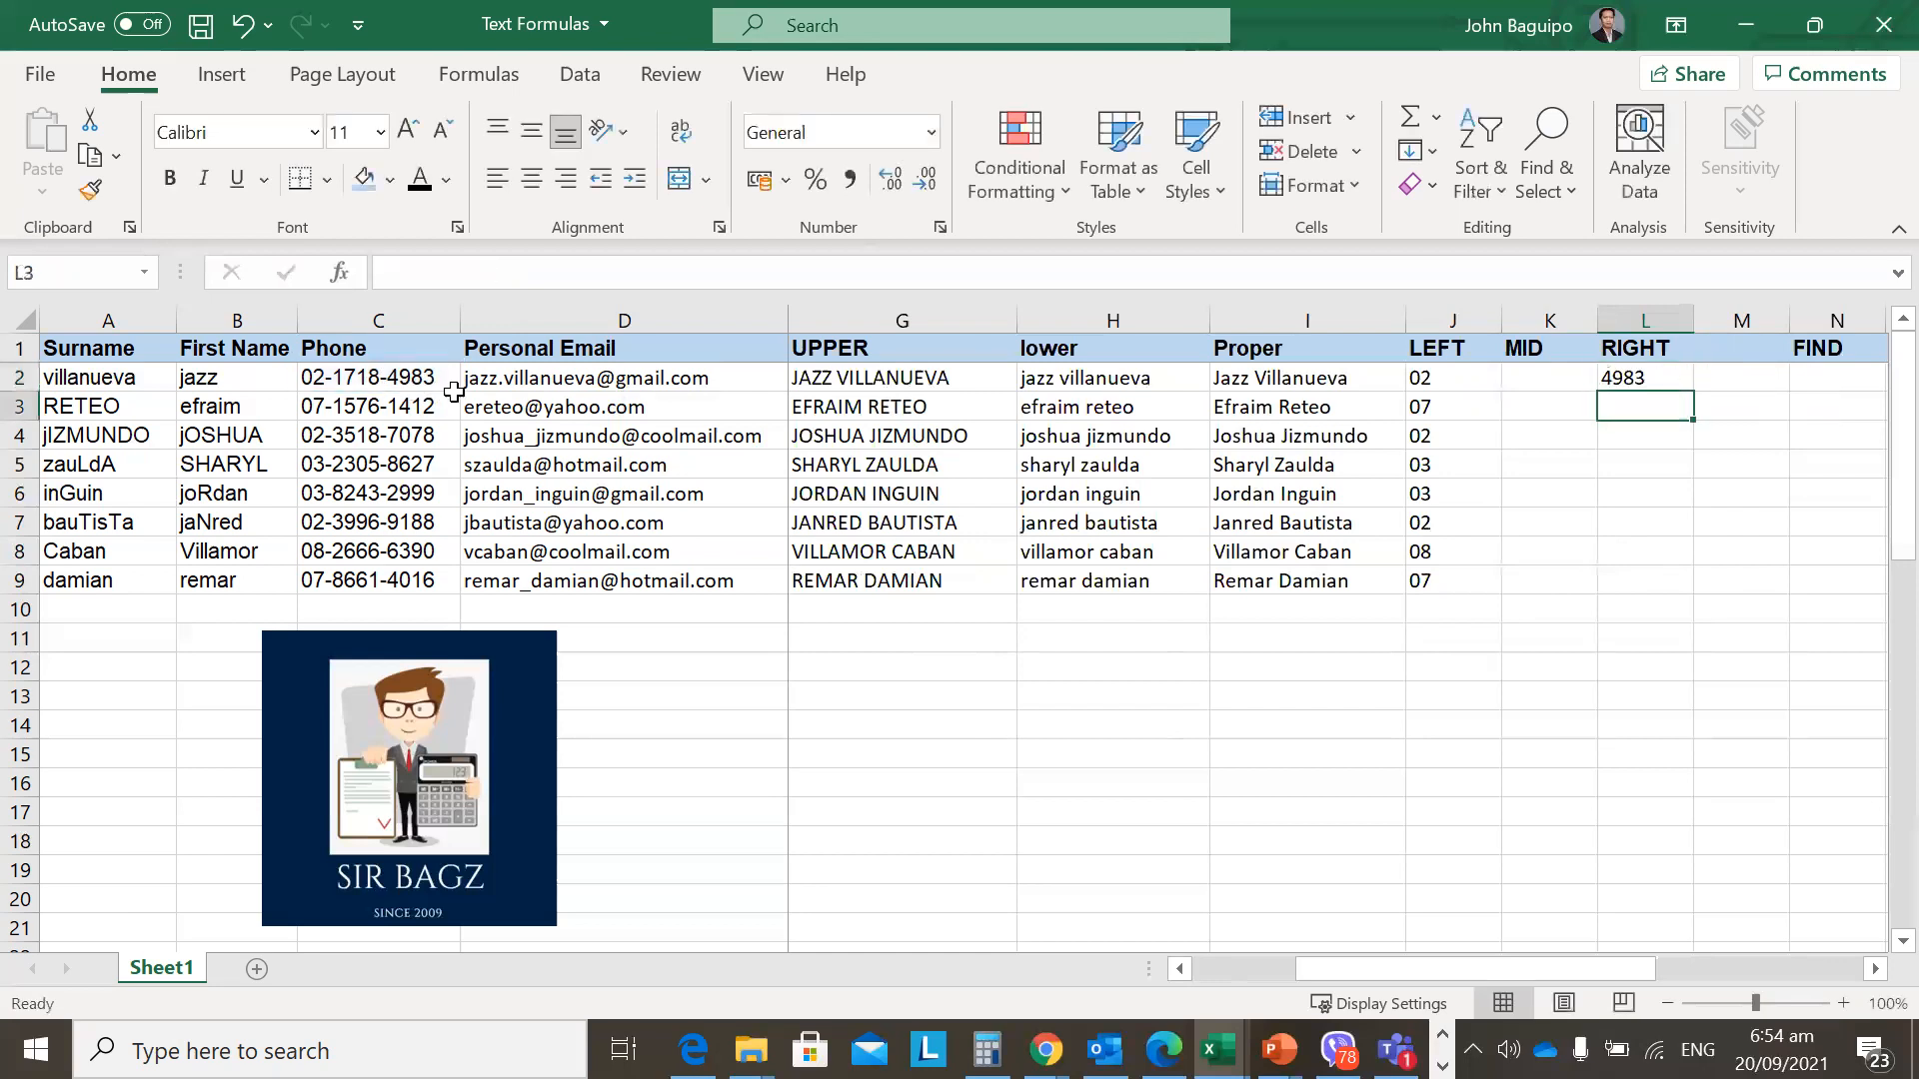
# Test the RIGHT formula with character counts 2 and then 6.
pyautogui.press('Up')
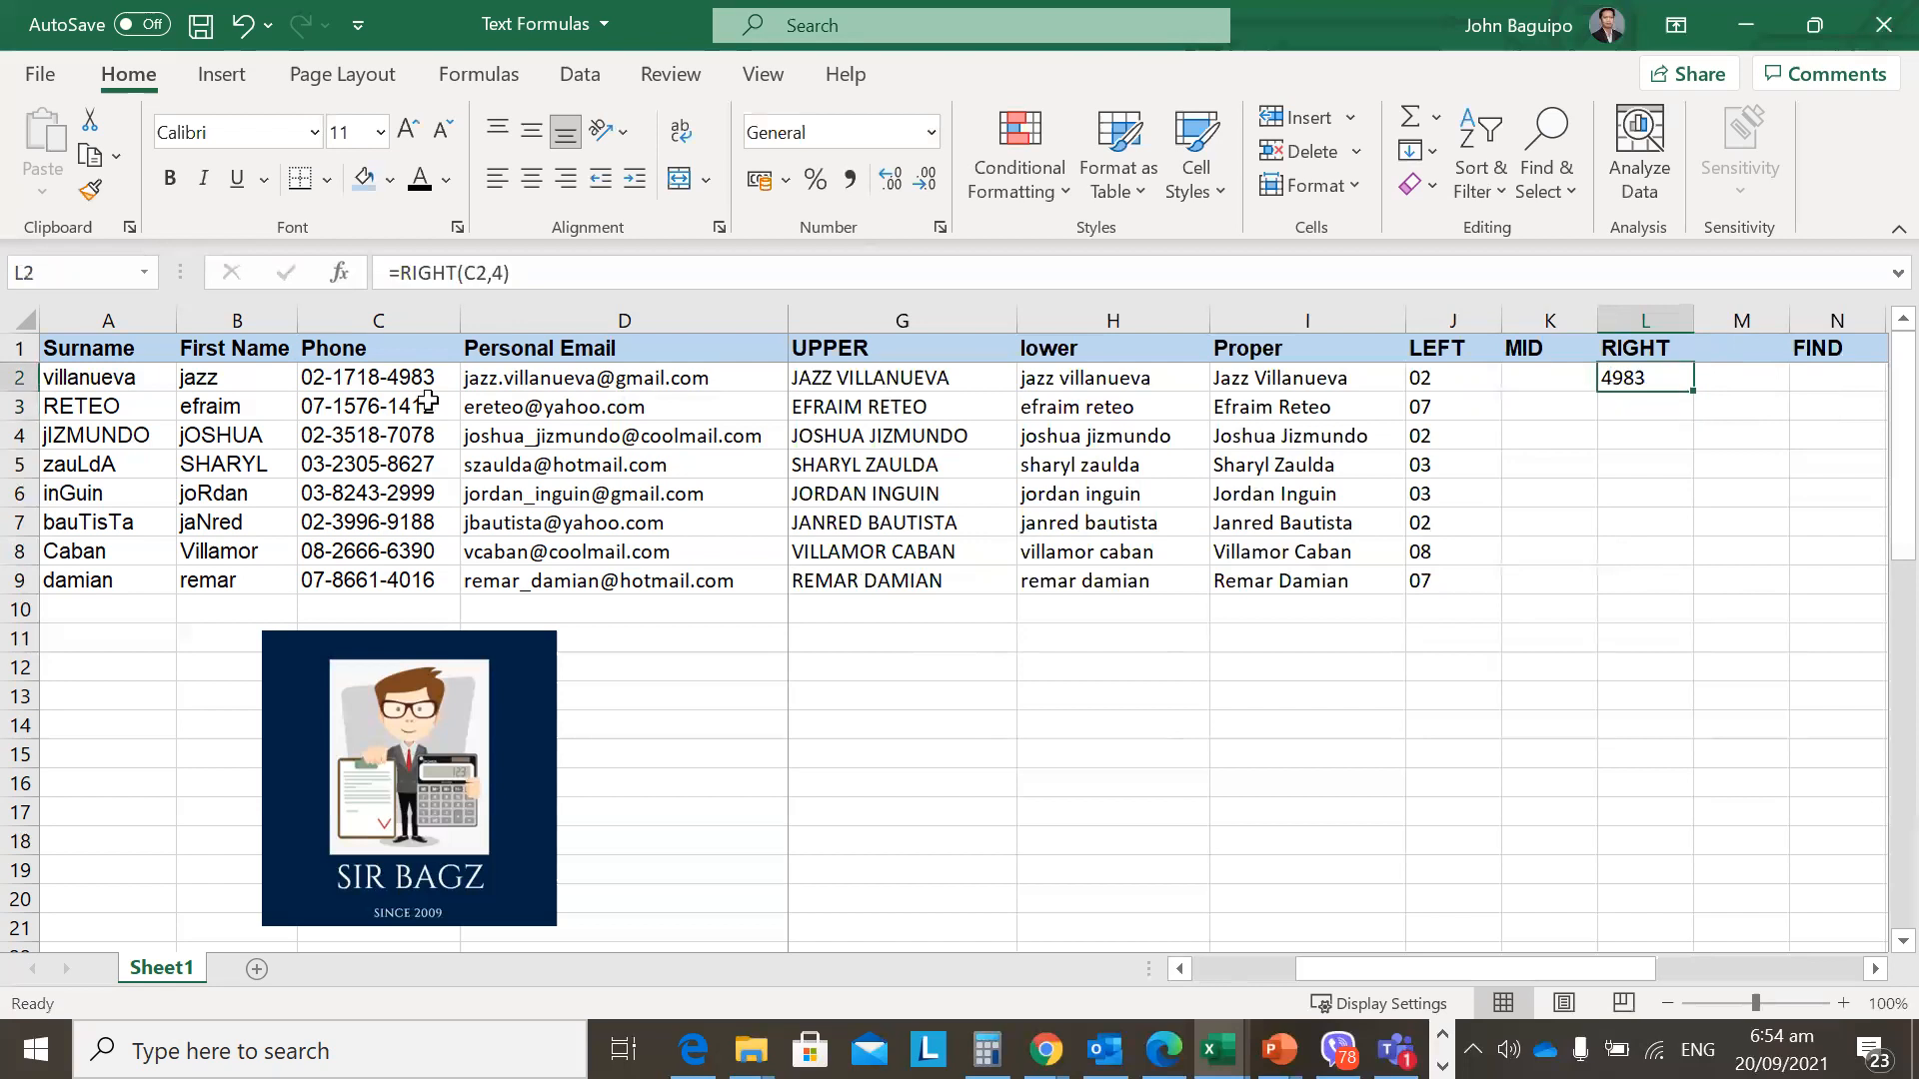
pyautogui.click(505, 276)
pyautogui.hotkey('shift', 'Left')
pyautogui.write('2')
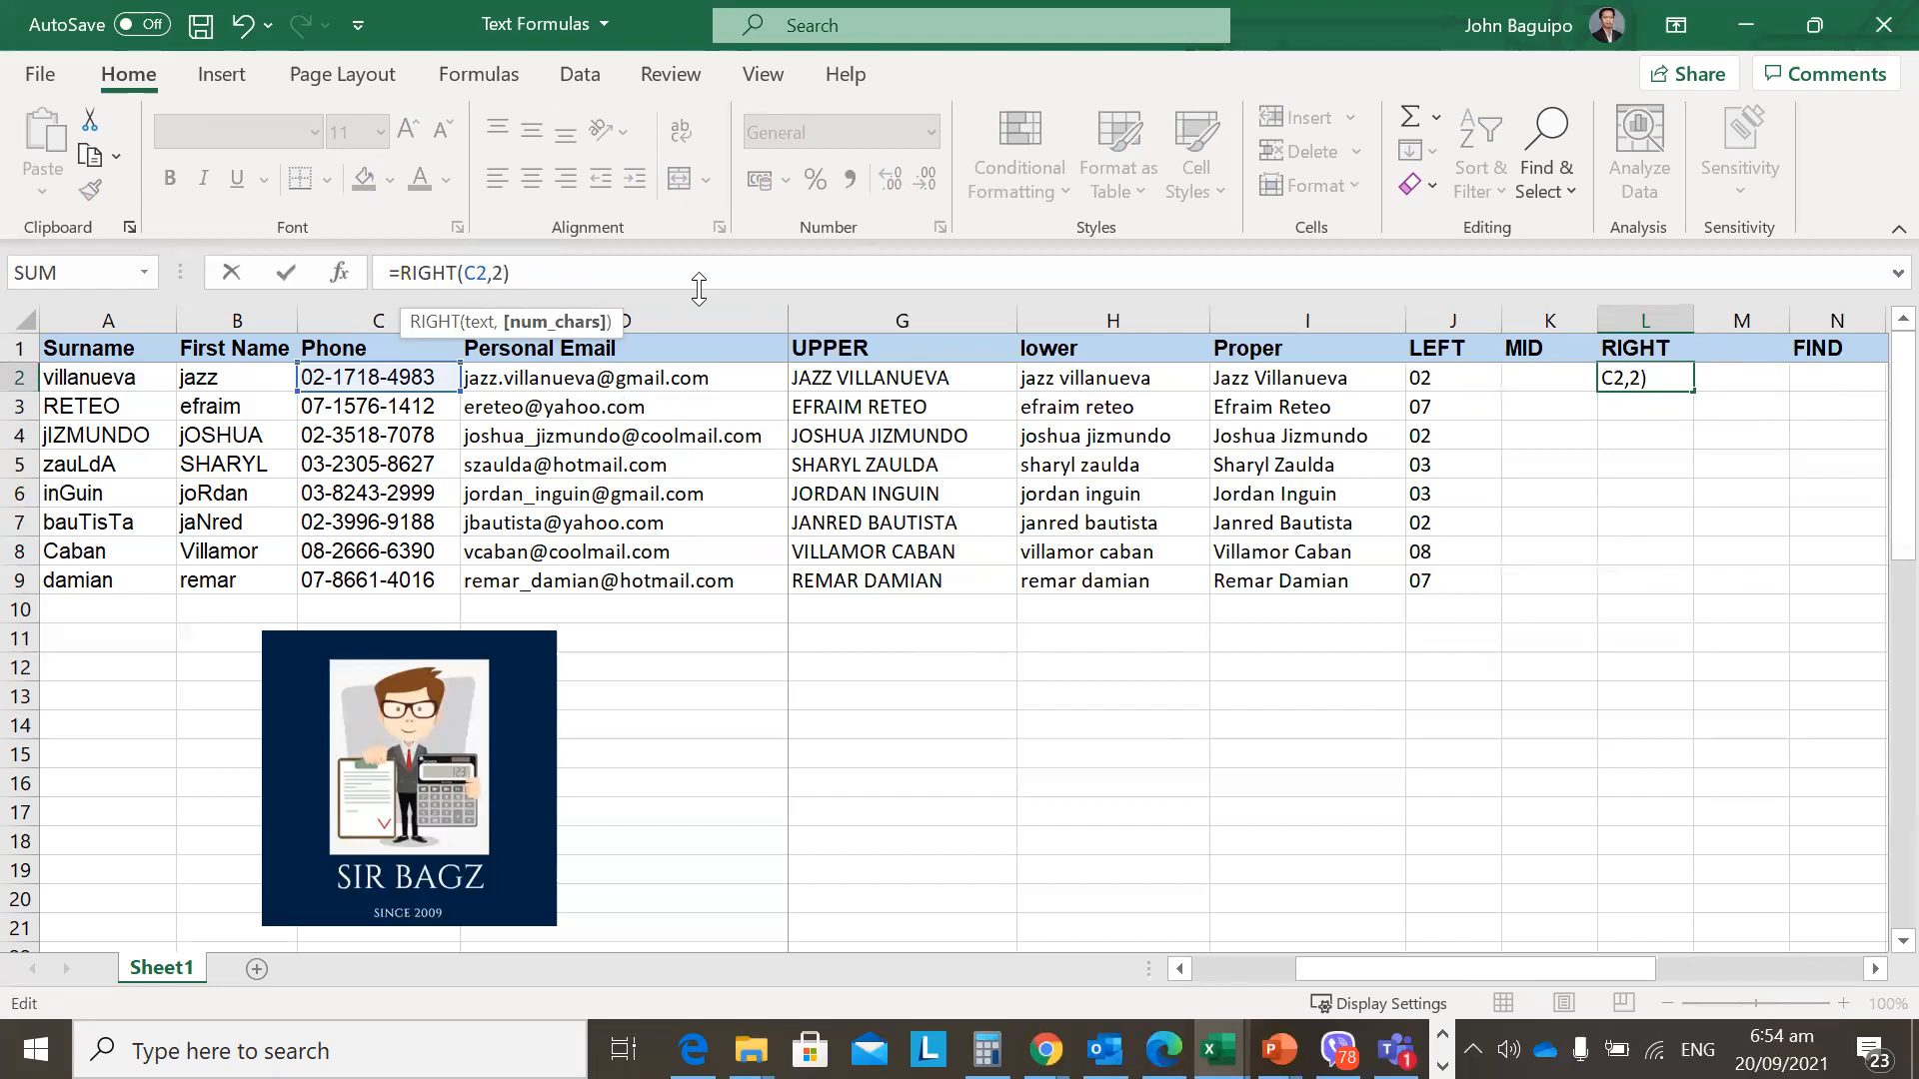
pyautogui.press('Return')
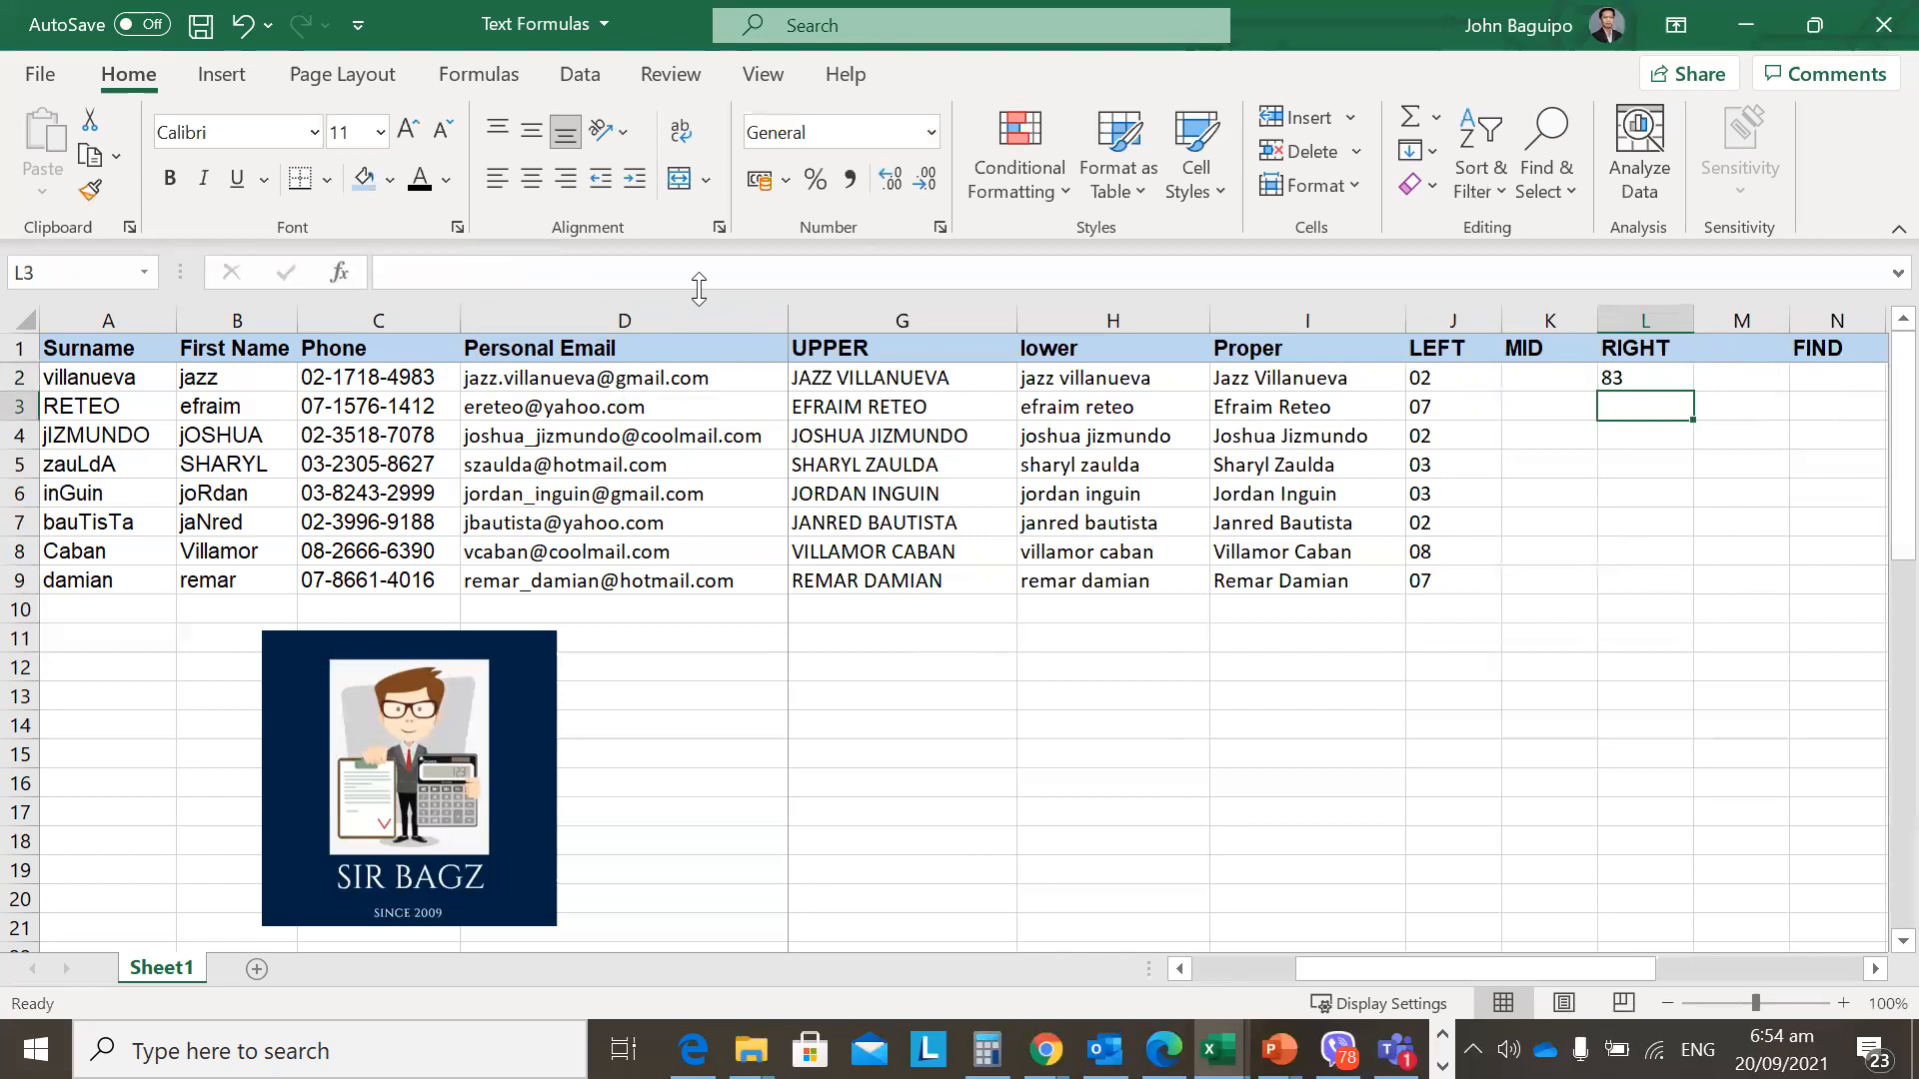
pyautogui.press('Up')
pyautogui.click(493, 275)
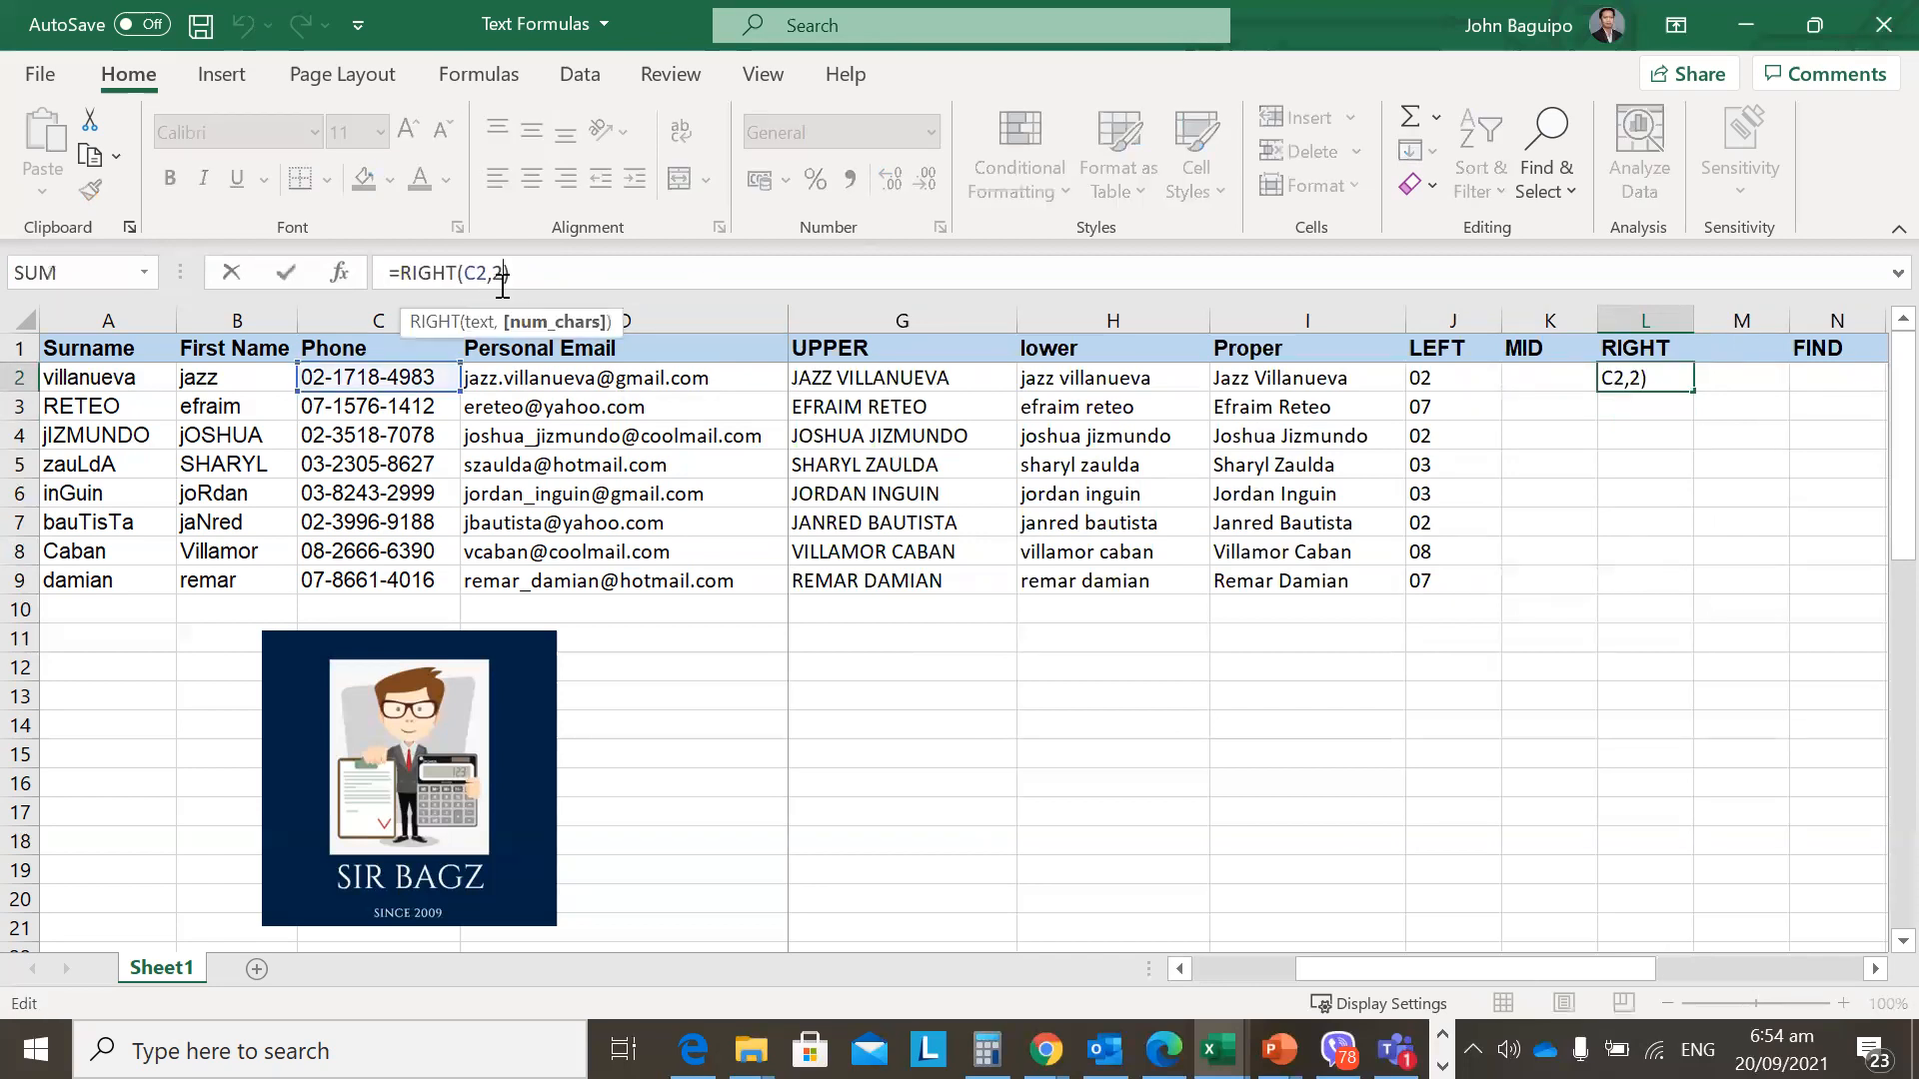
pyautogui.write('6')
pyautogui.press('Return')
pyautogui.press('Up')
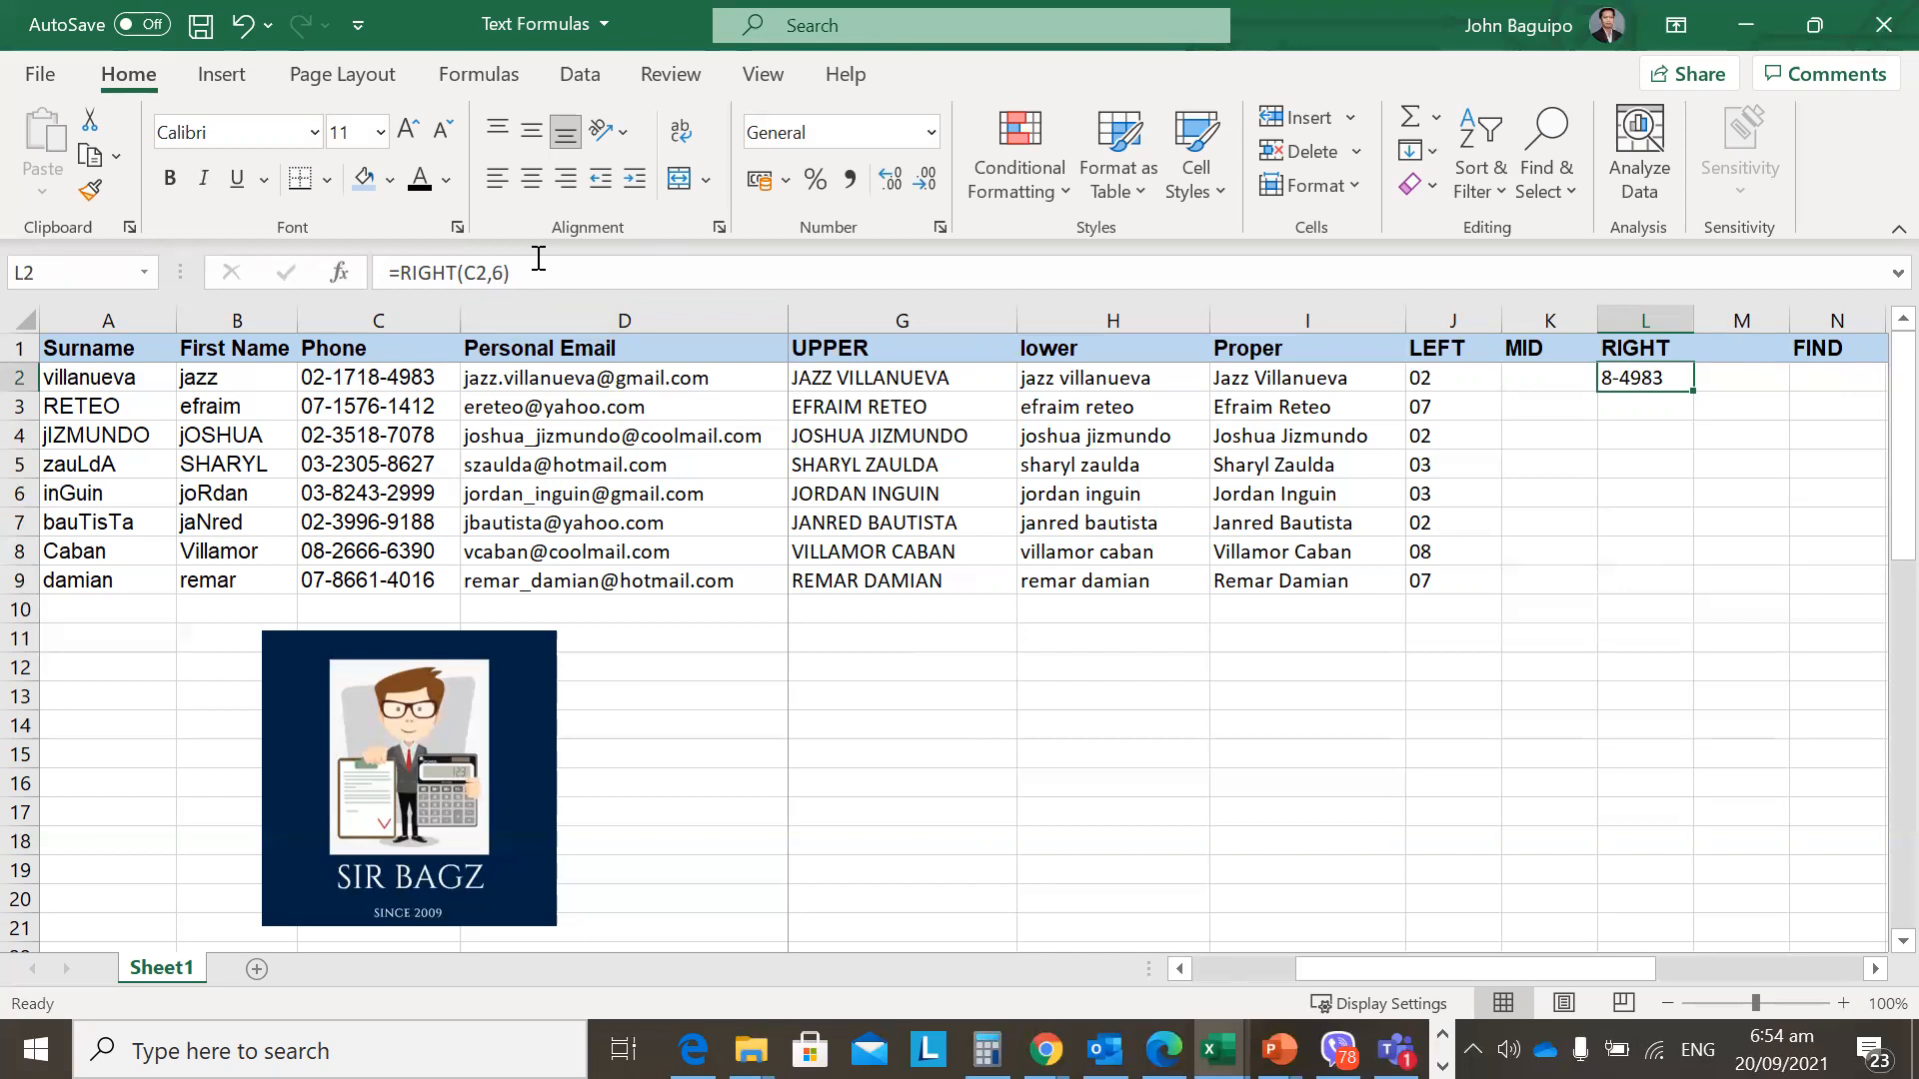
# Restore the count to 4 and fill =RIGHT(C2,4) down L2:L9.
pyautogui.click(490, 275)
pyautogui.press('Delete')
pyautogui.write('4')
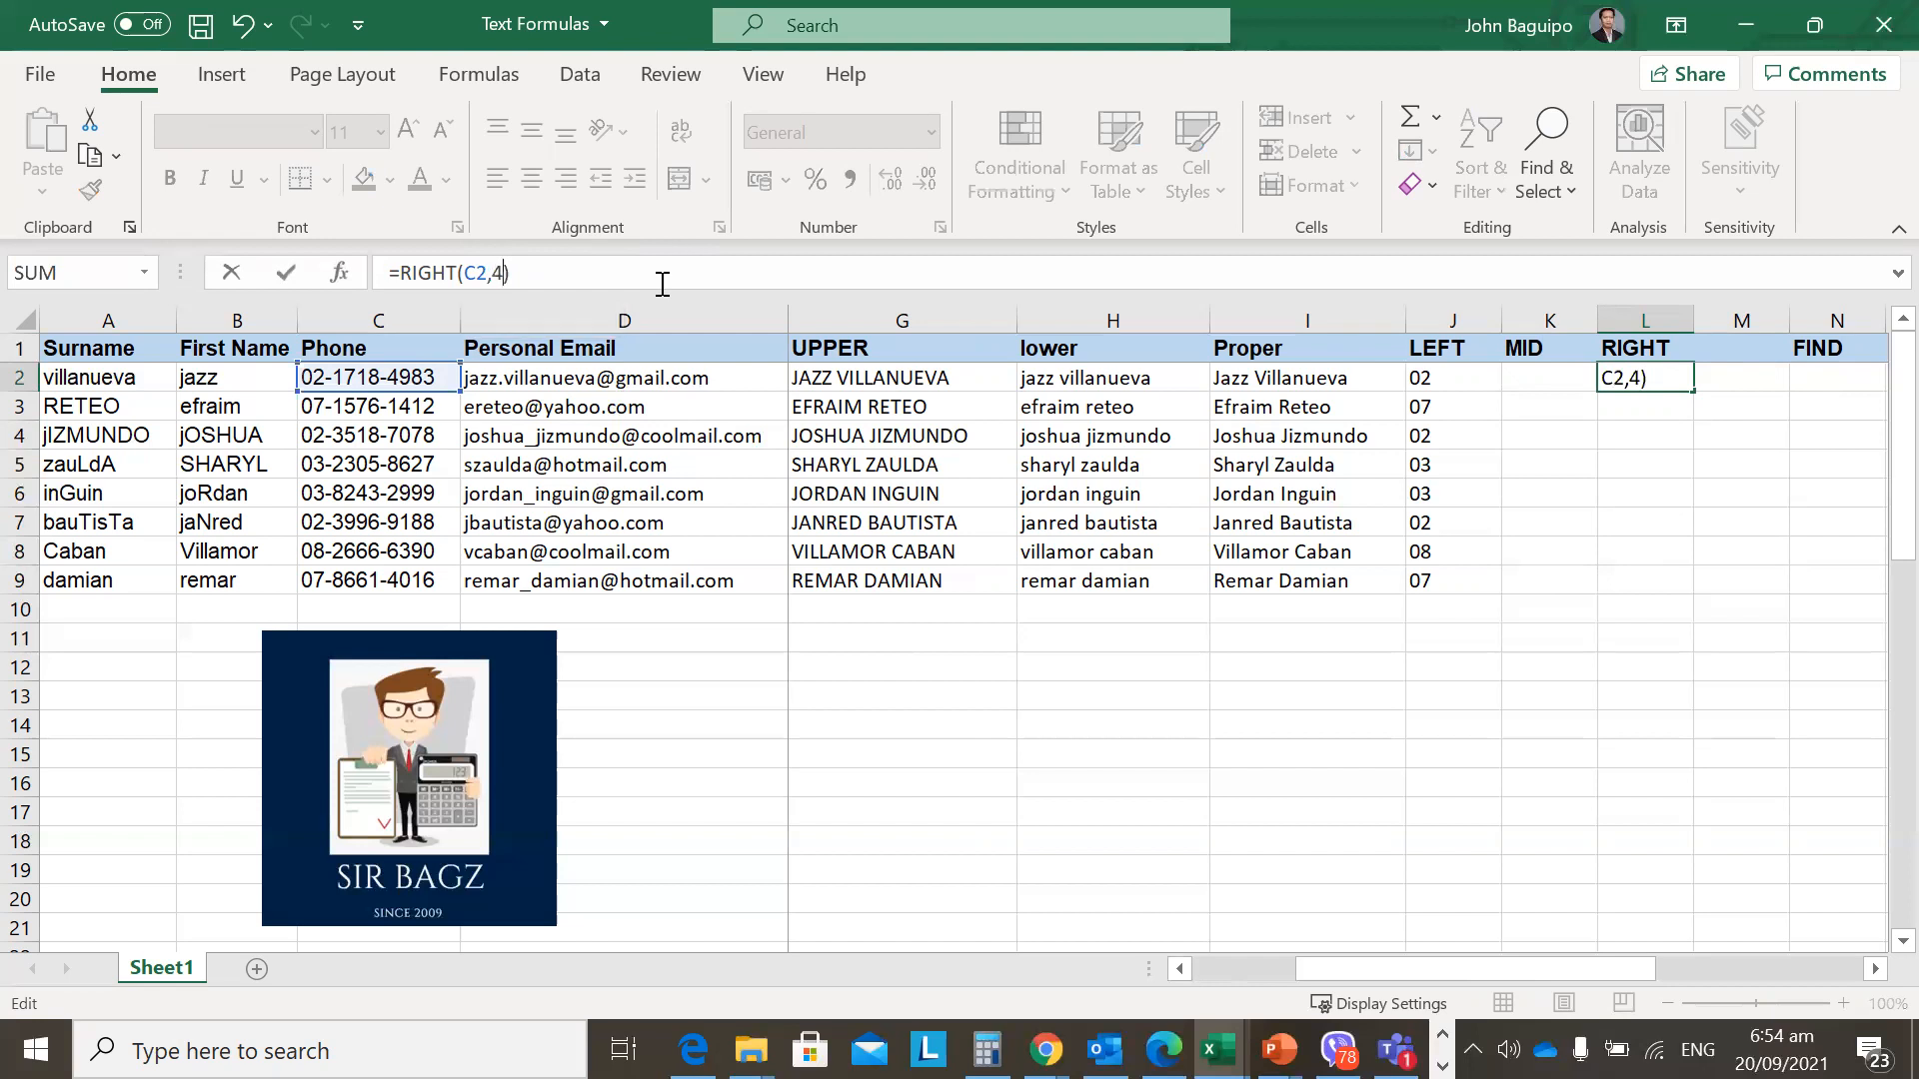
pyautogui.press('Return')
pyautogui.press('Up')
pyautogui.hotkey('shift', 'Down')
pyautogui.hotkey('shift', 'Down')
pyautogui.hotkey('shift', 'Down')
pyautogui.hotkey('shift', 'Down')
pyautogui.hotkey('shift', 'Down')
pyautogui.hotkey('shift', 'Down')
pyautogui.hotkey('shift', 'Down')
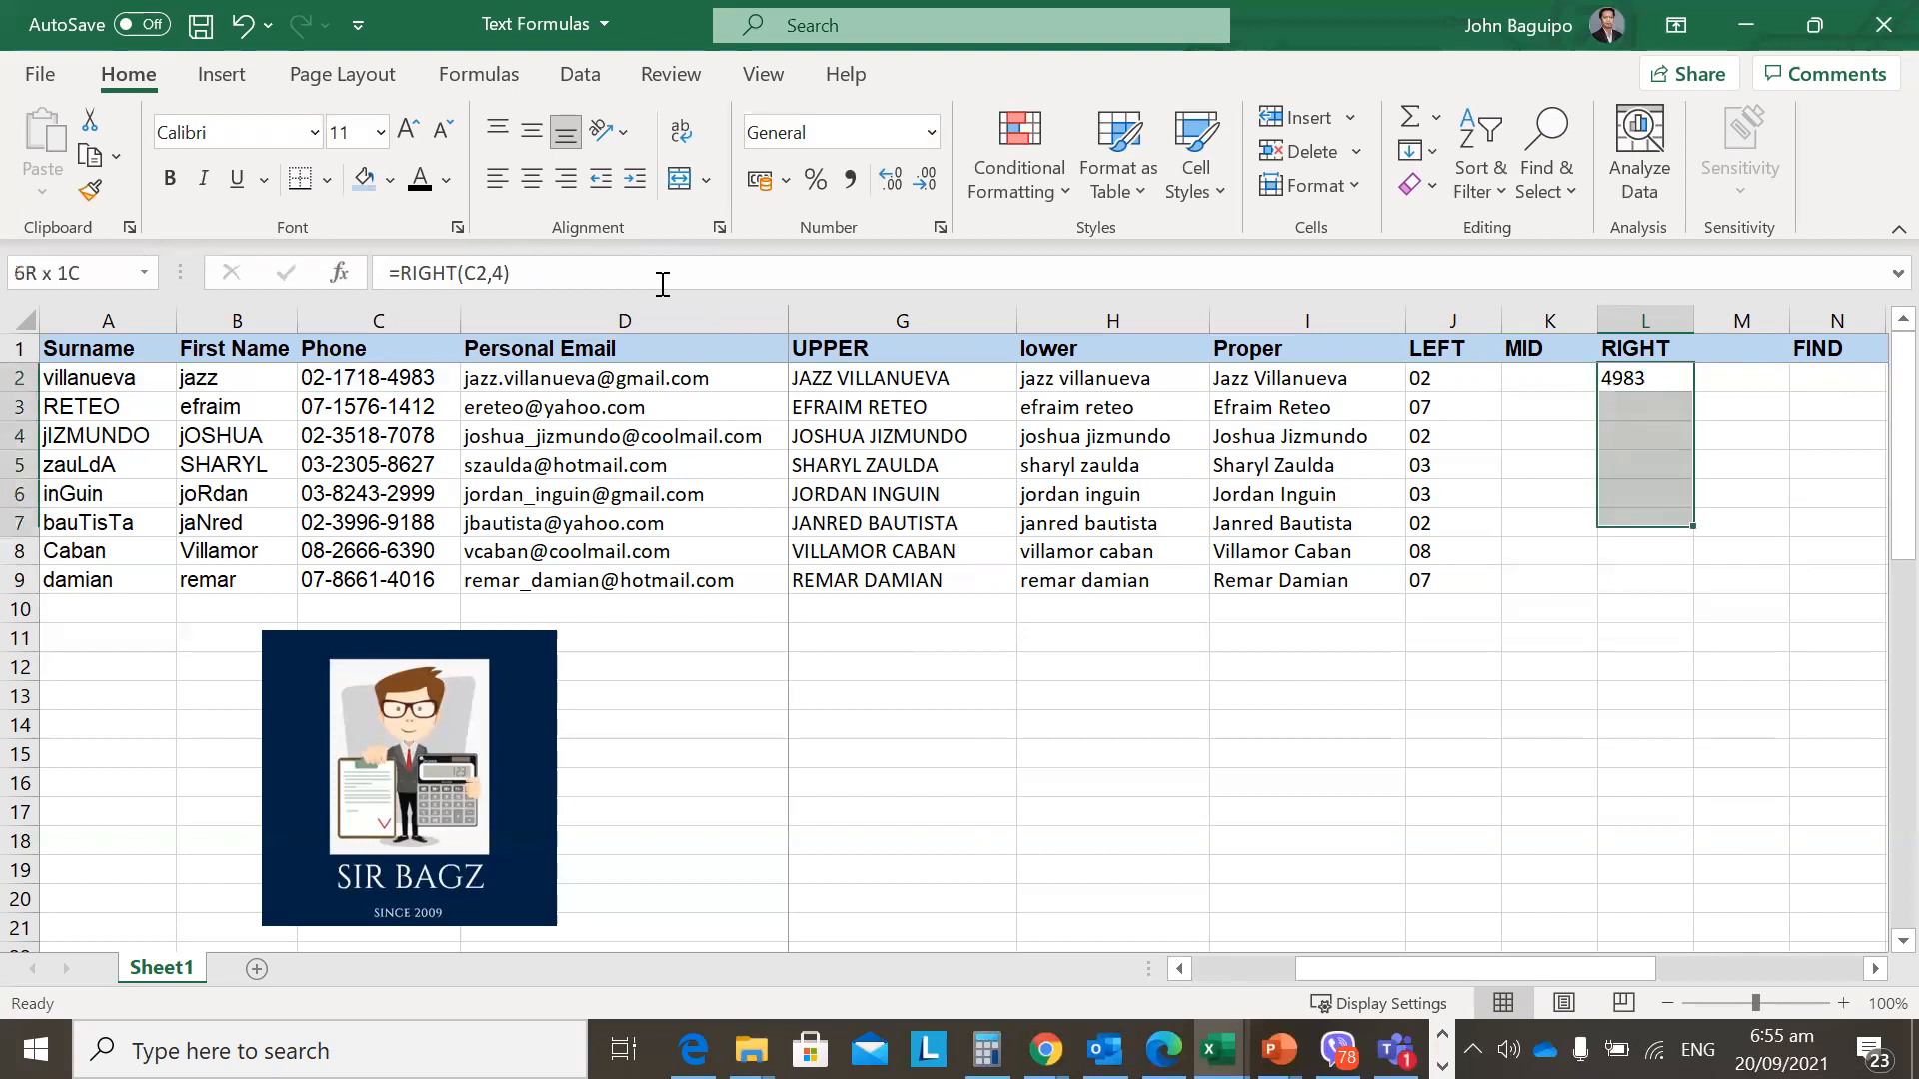
pyautogui.hotkey('ctrl', 'd')
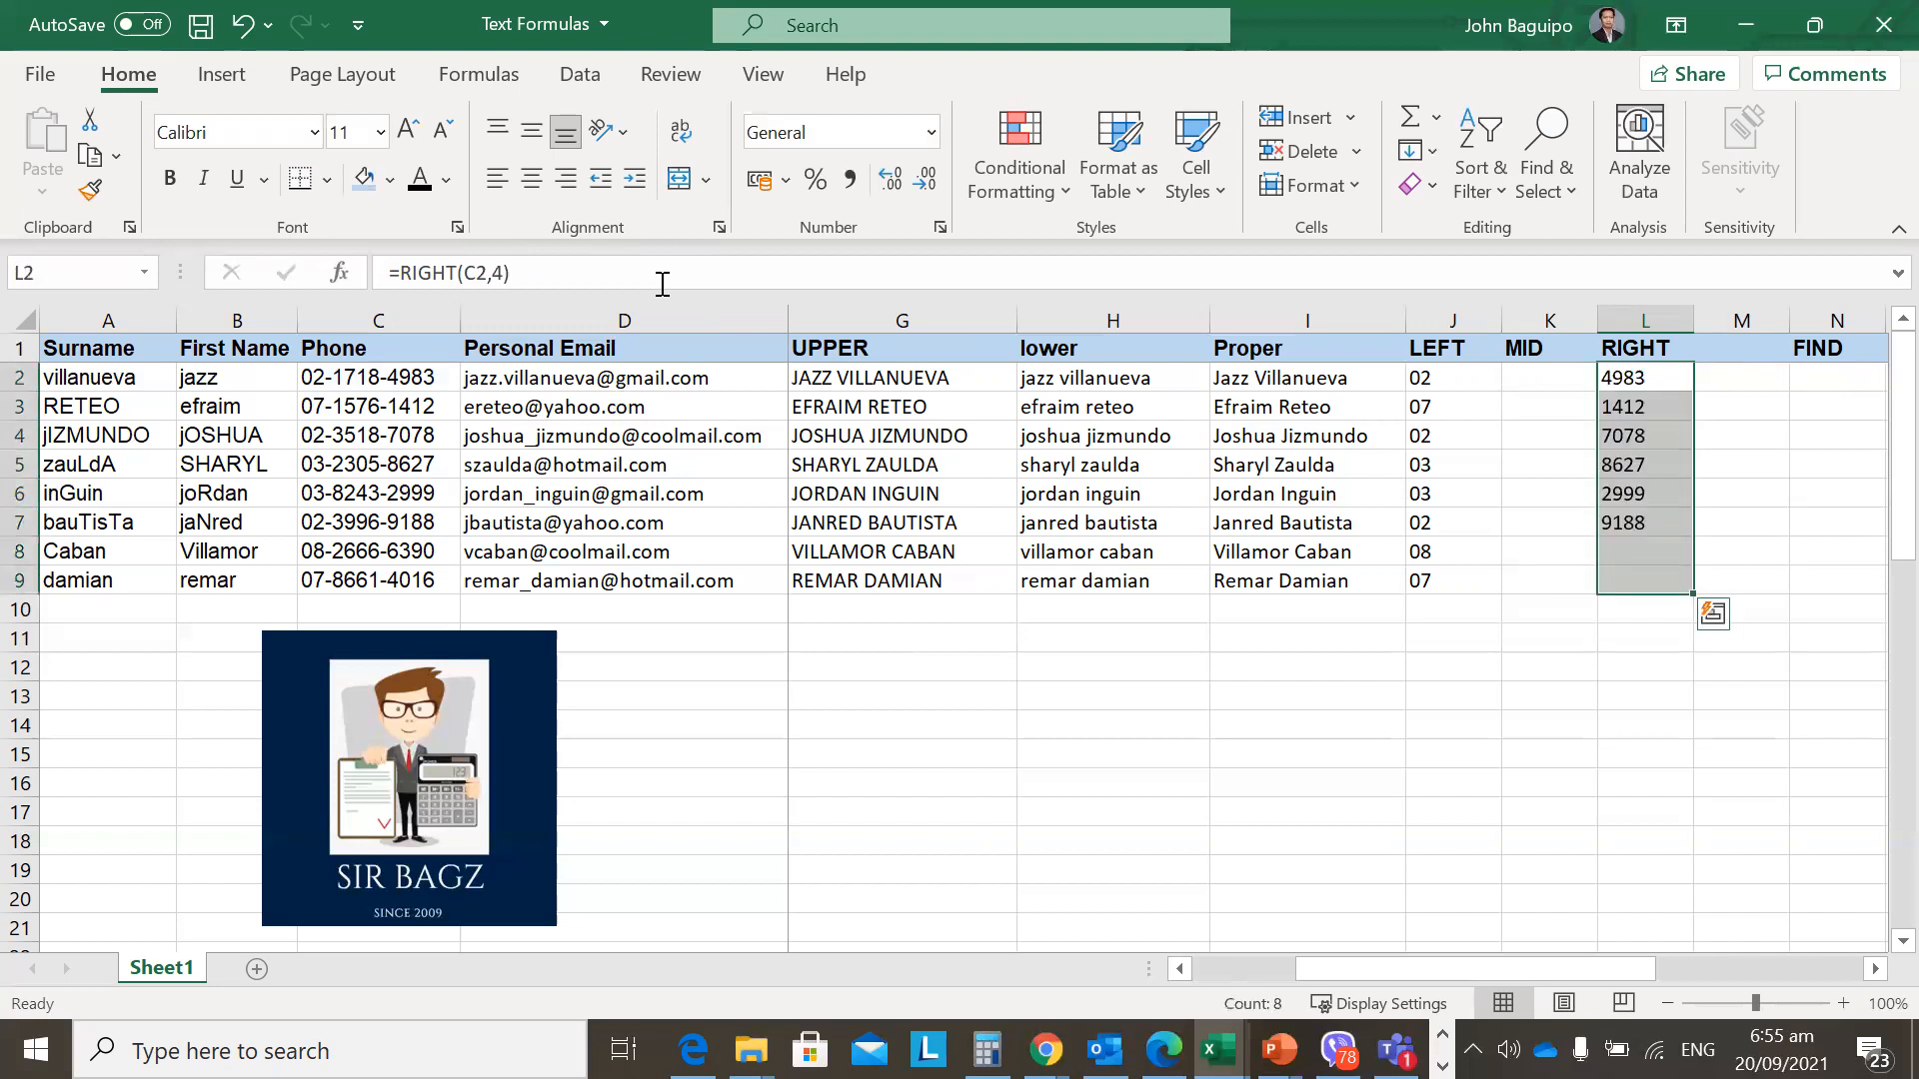
# Deselect the RIGHT column and review the row 2 formulas back to J2.
pyautogui.press('Left')
pyautogui.press('Left')
pyautogui.press('Left')
pyautogui.press('Left')
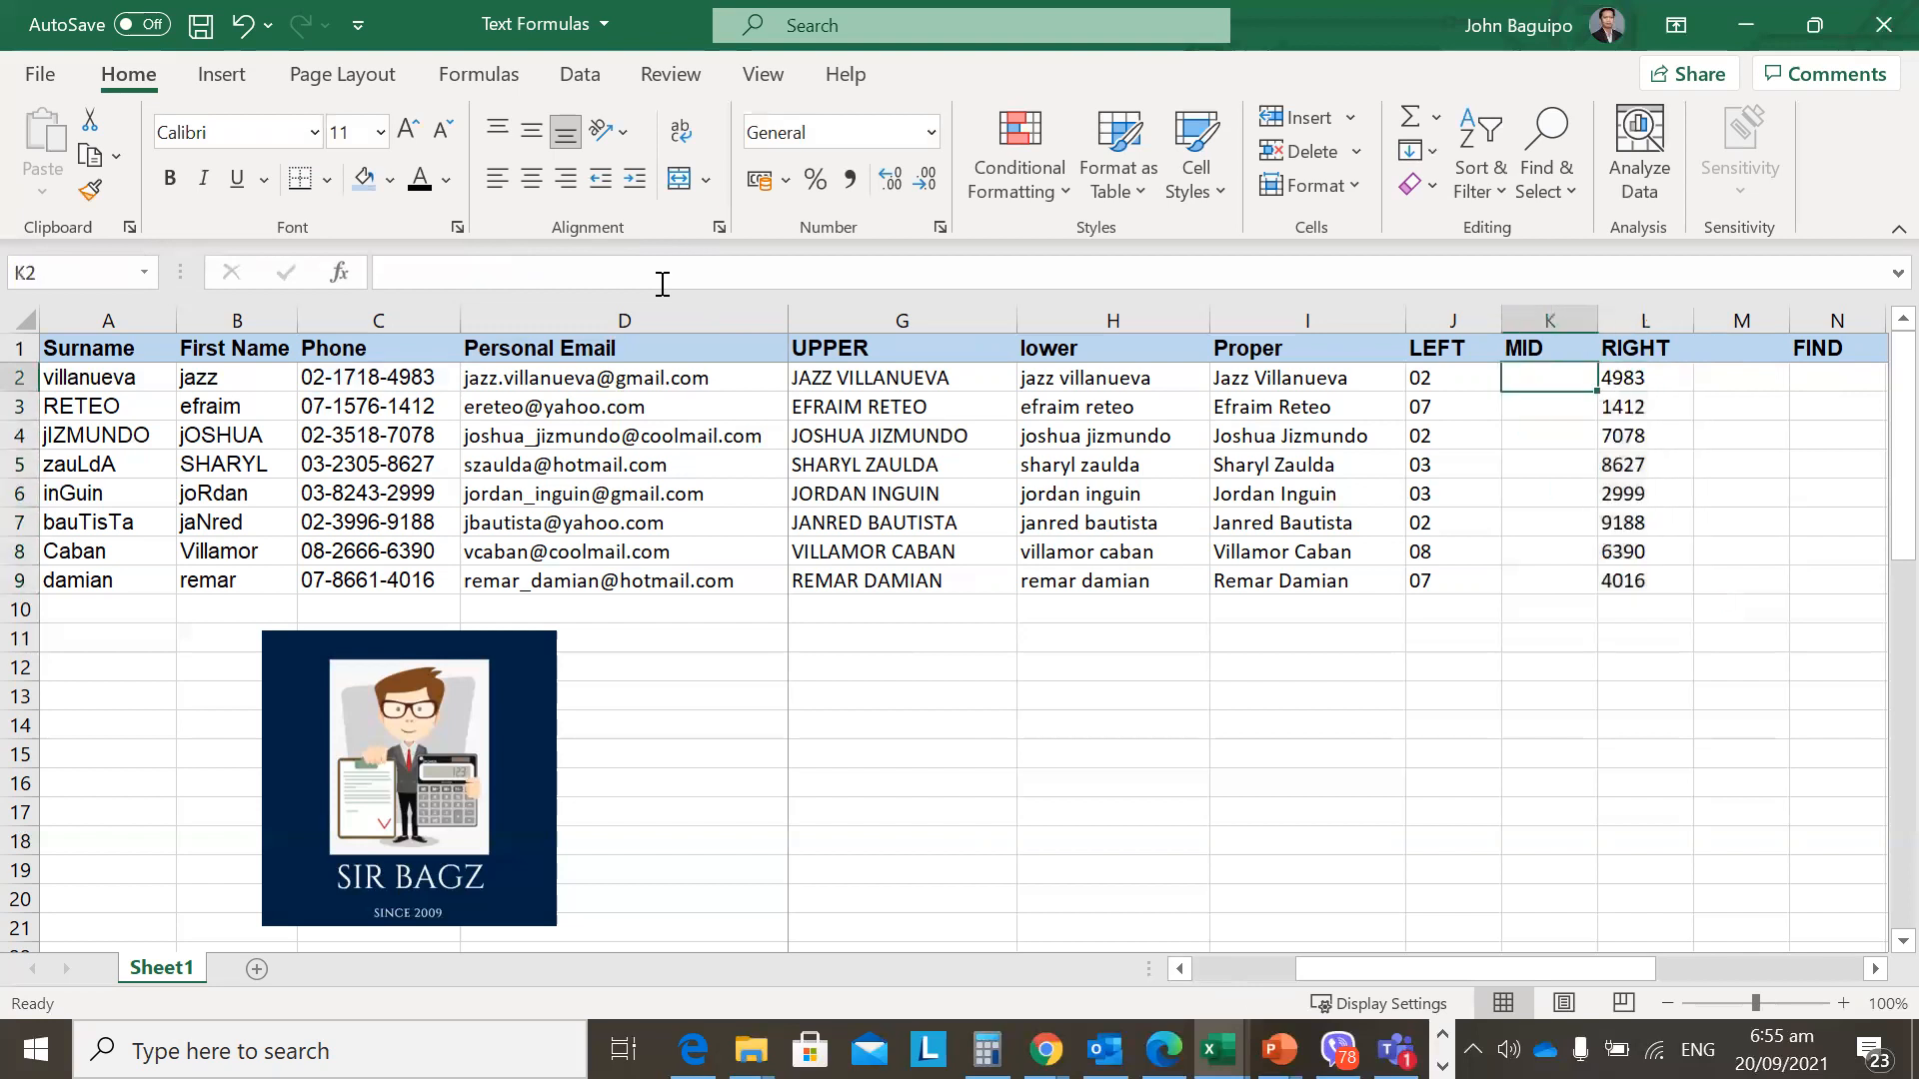
pyautogui.press('Left')
pyautogui.press('Left')
pyautogui.press('Left')
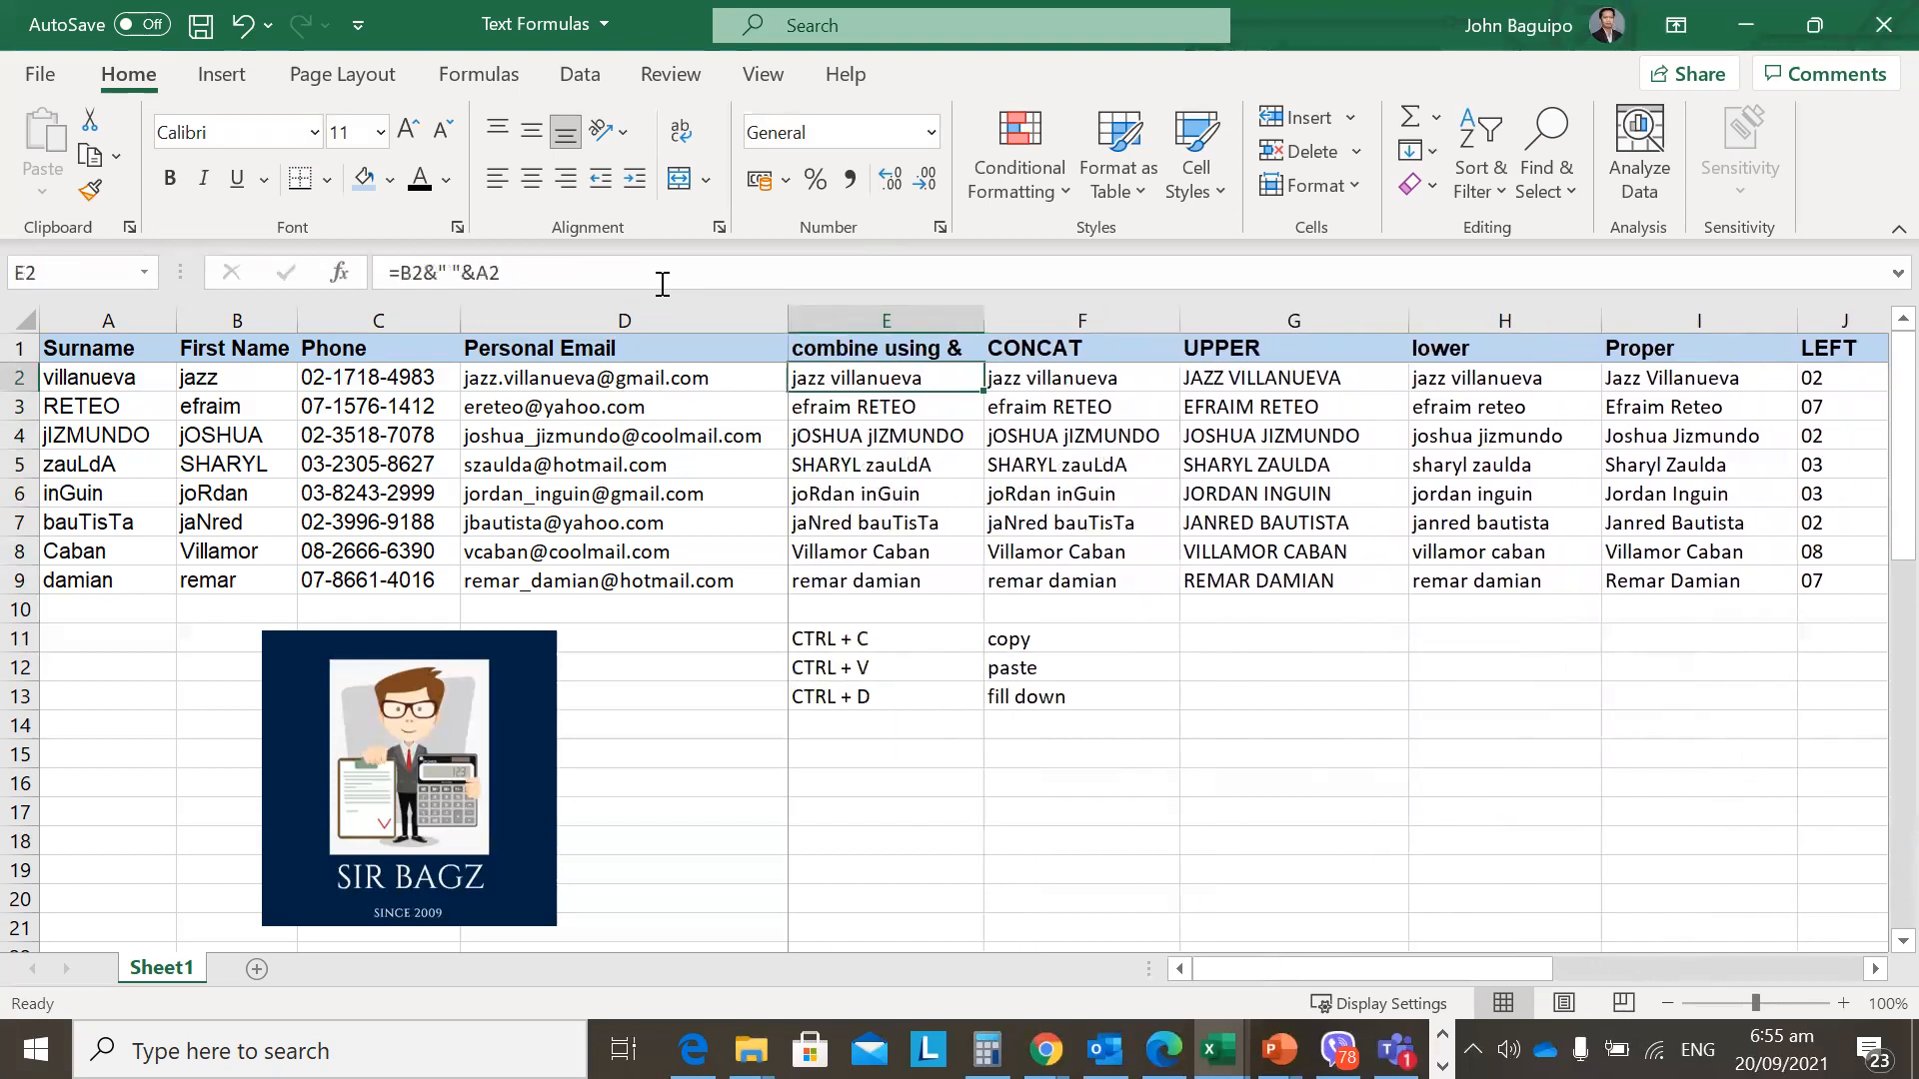
pyautogui.press('Left')
pyautogui.press('Right')
pyautogui.press('Right')
pyautogui.press('Right')
pyautogui.press('Right')
pyautogui.press('Right')
pyautogui.press('Right')
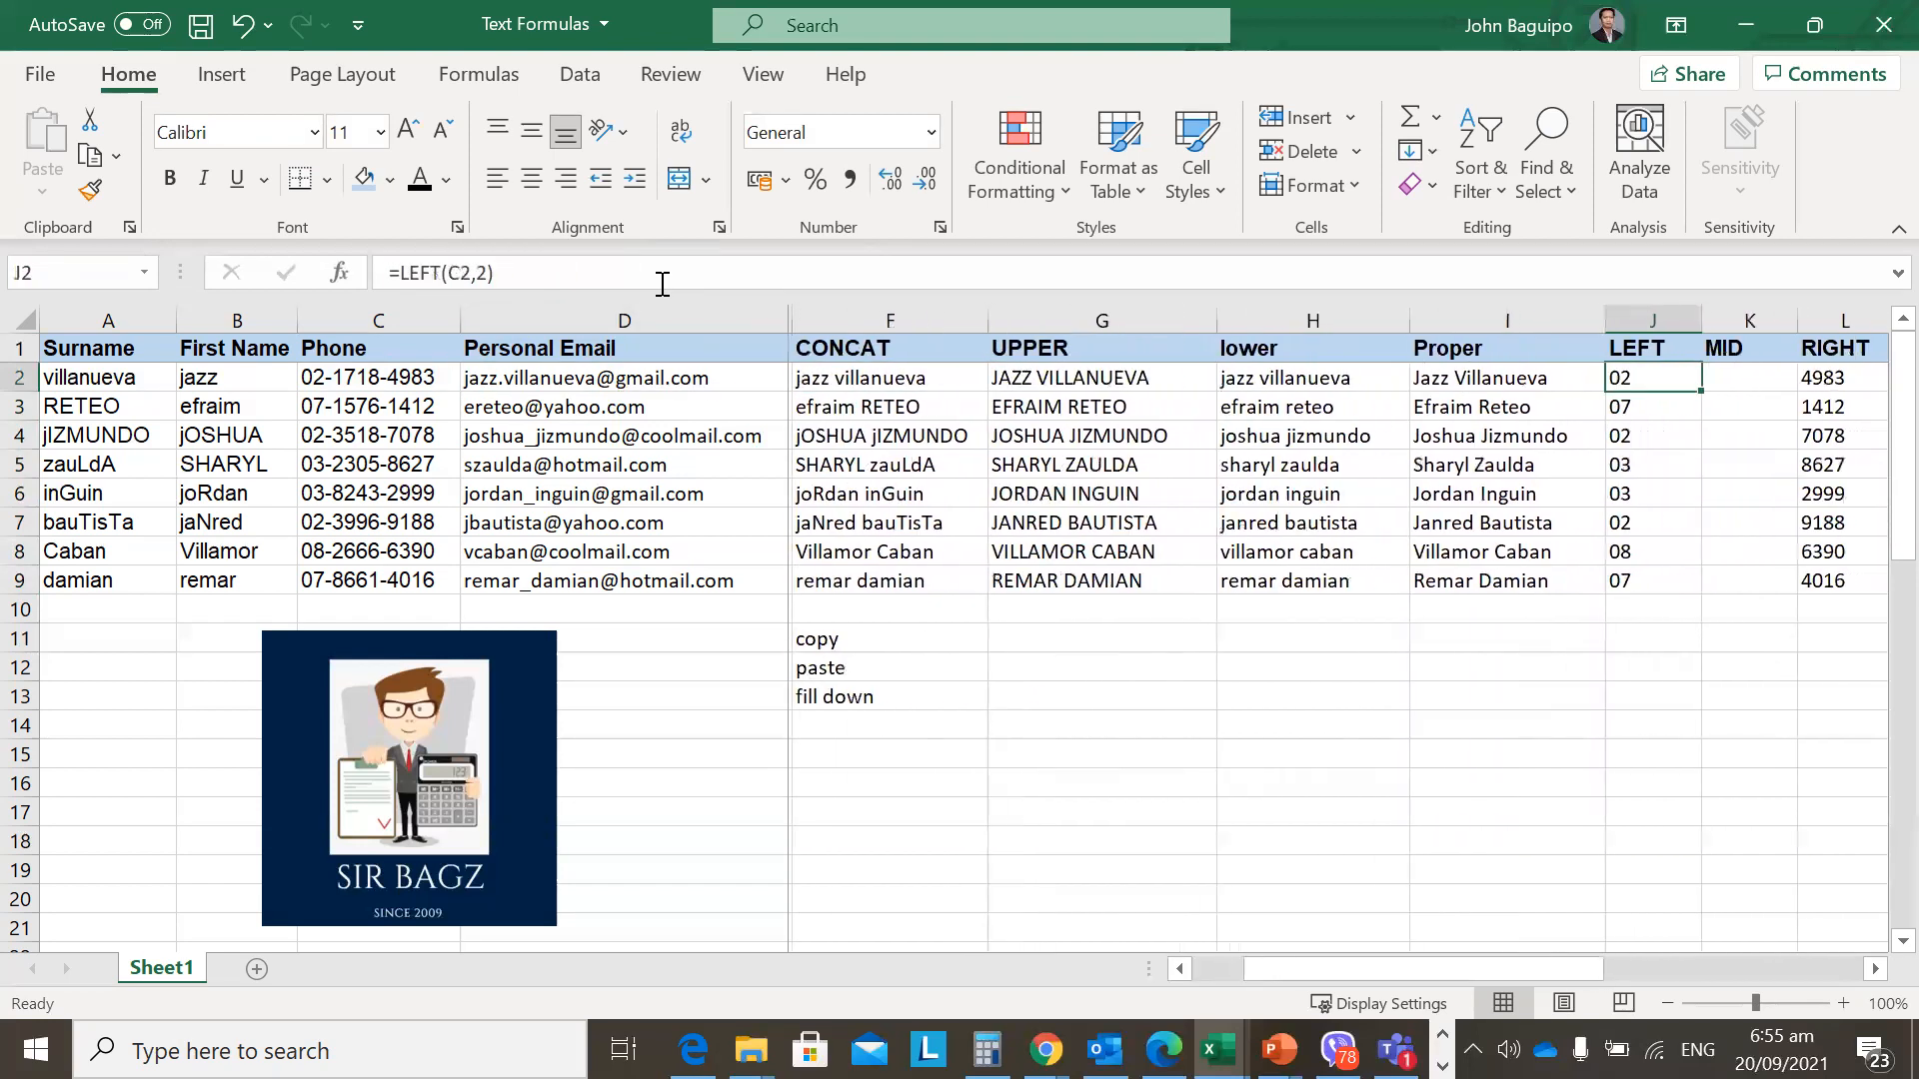
pyautogui.press('Right')
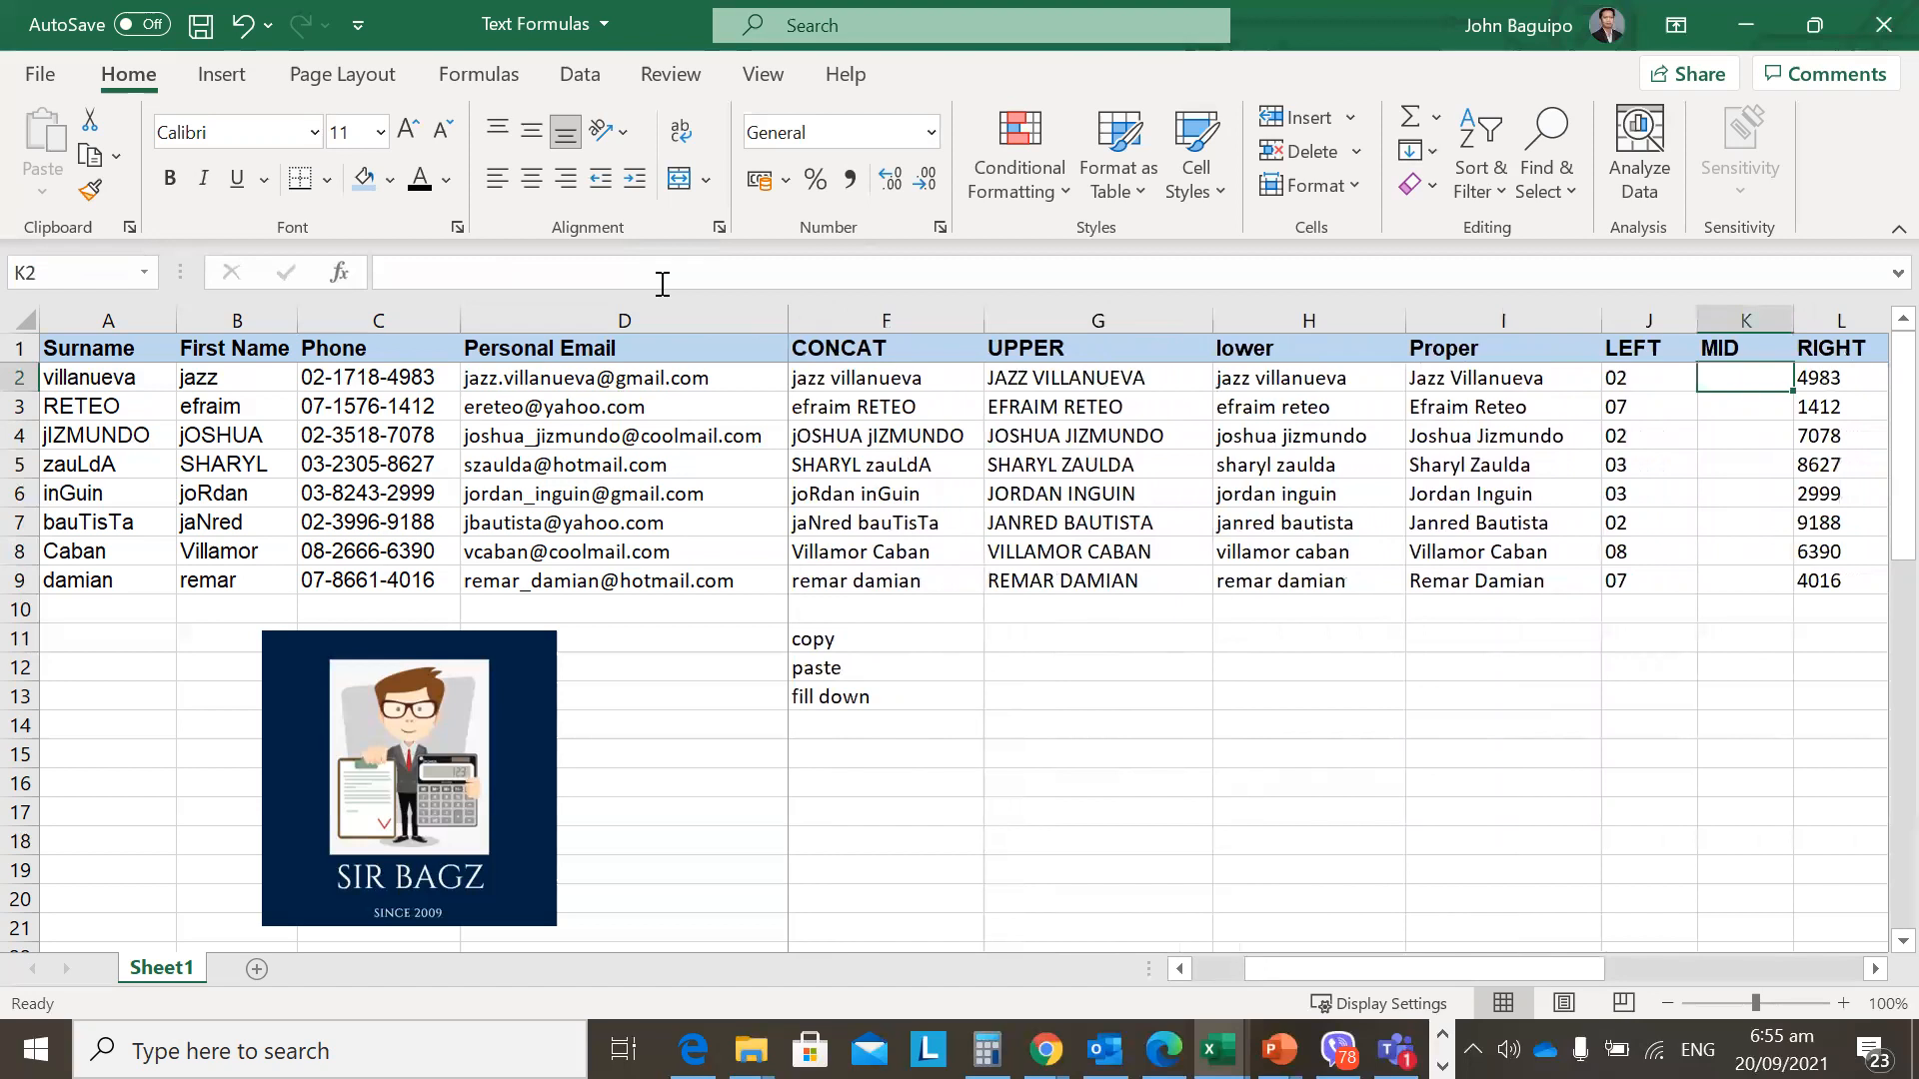
pyautogui.press('Left')
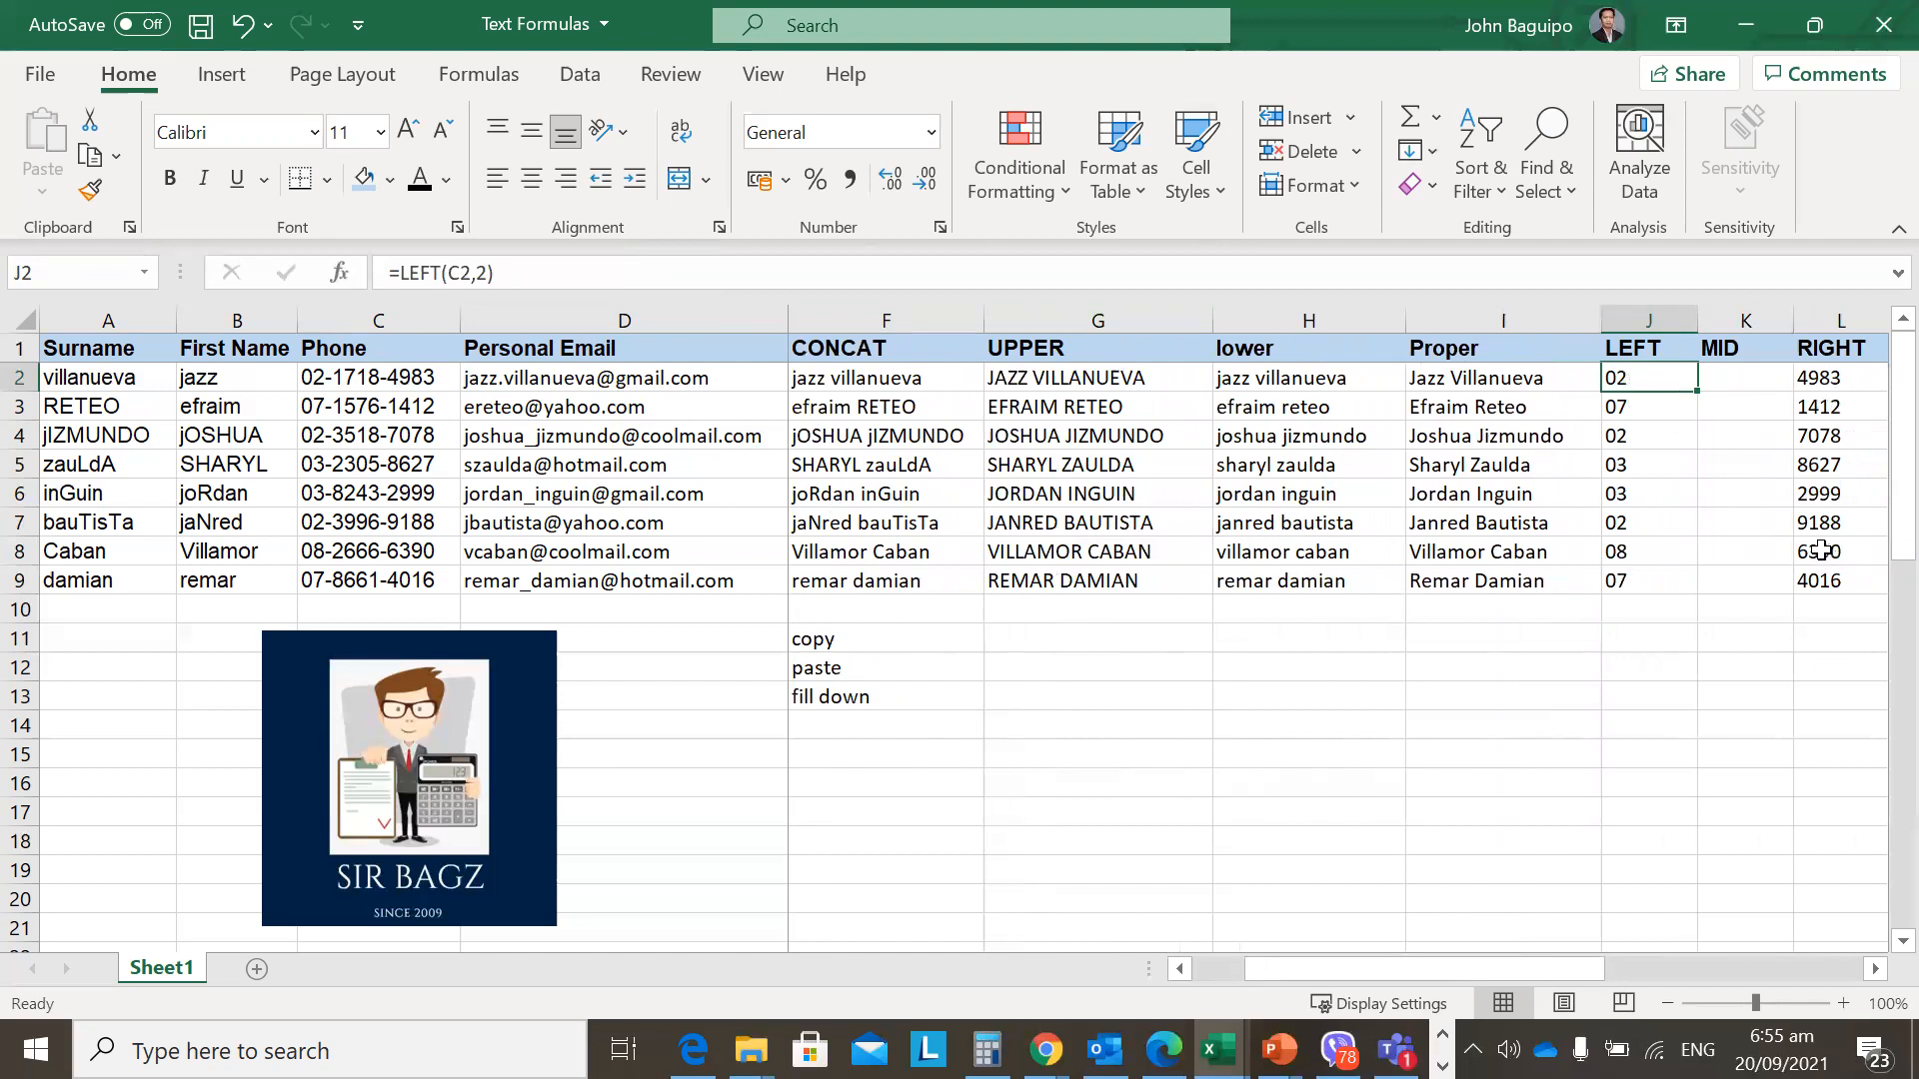
# Inspect the phone numbers in column C and begin editing C4's number.
pyautogui.click(382, 381)
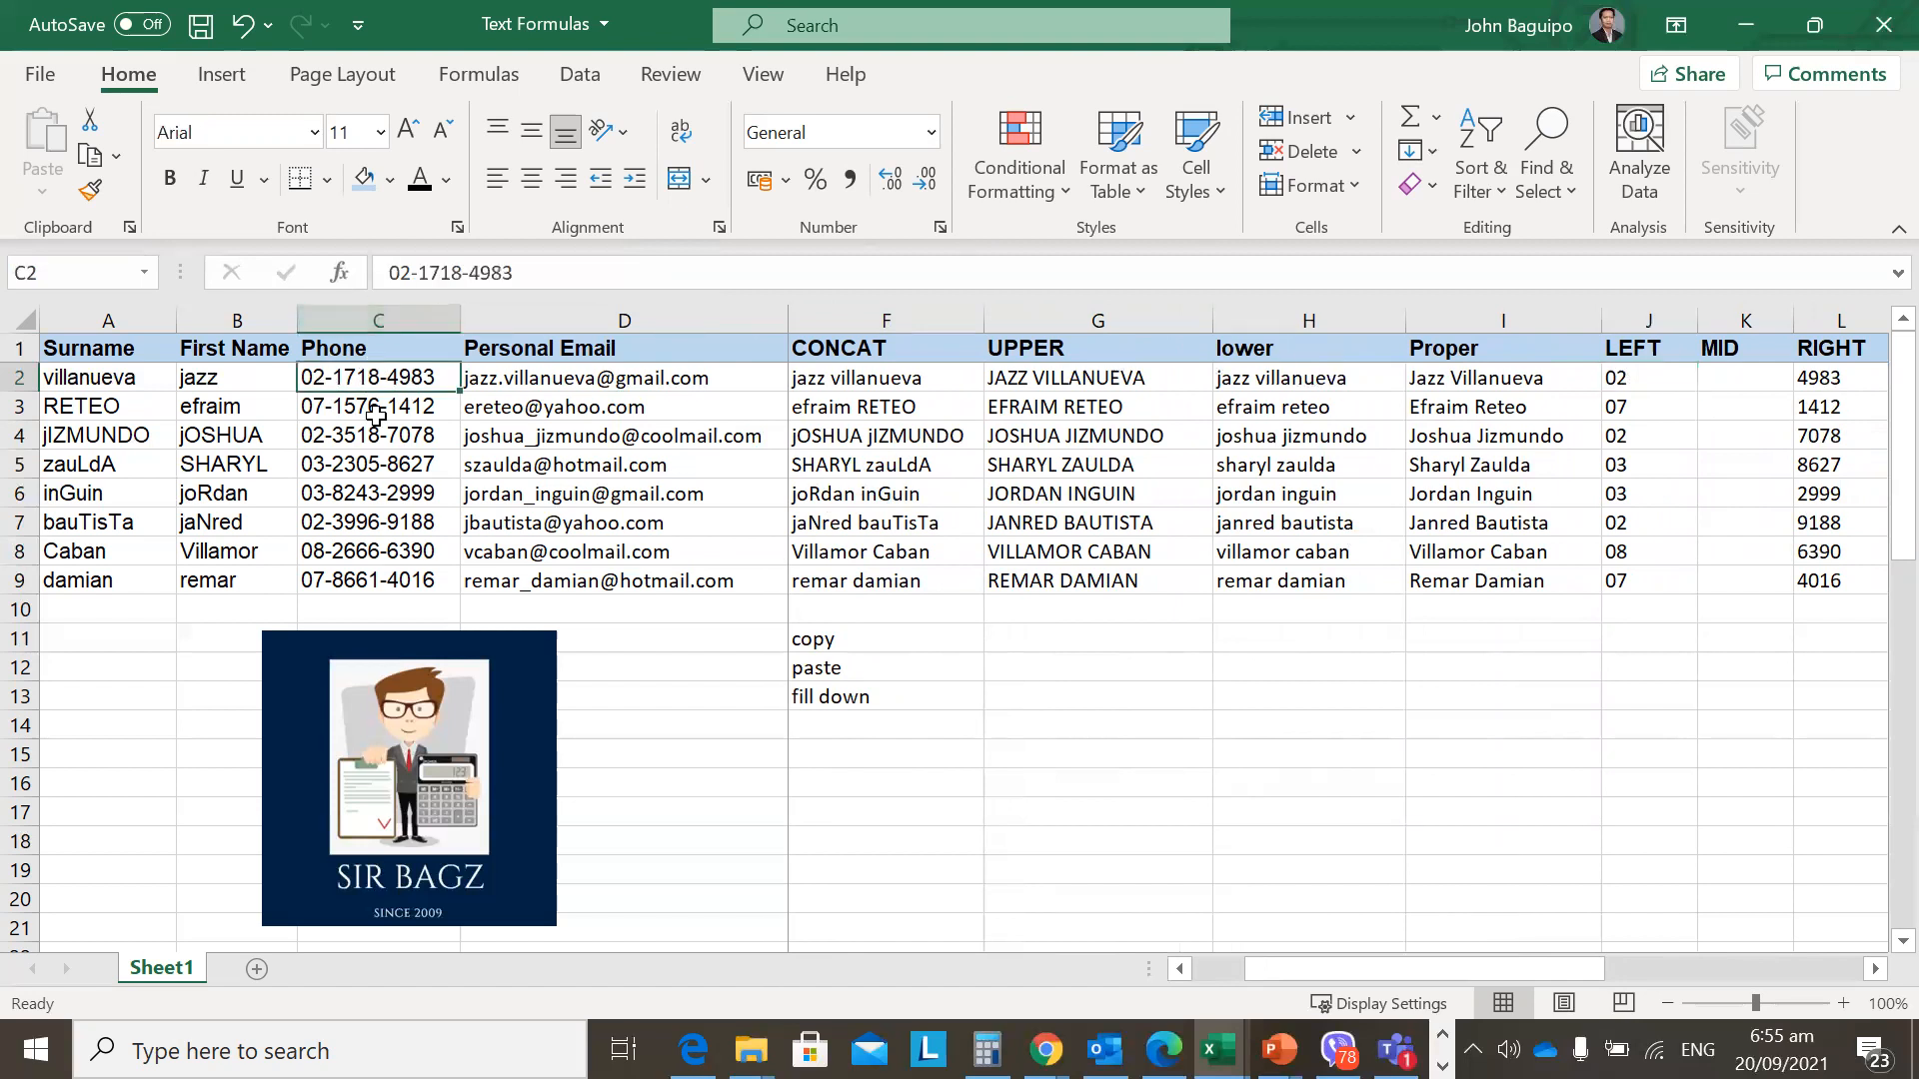
pyautogui.moveTo(373, 380); pyautogui.dragTo(370, 575)
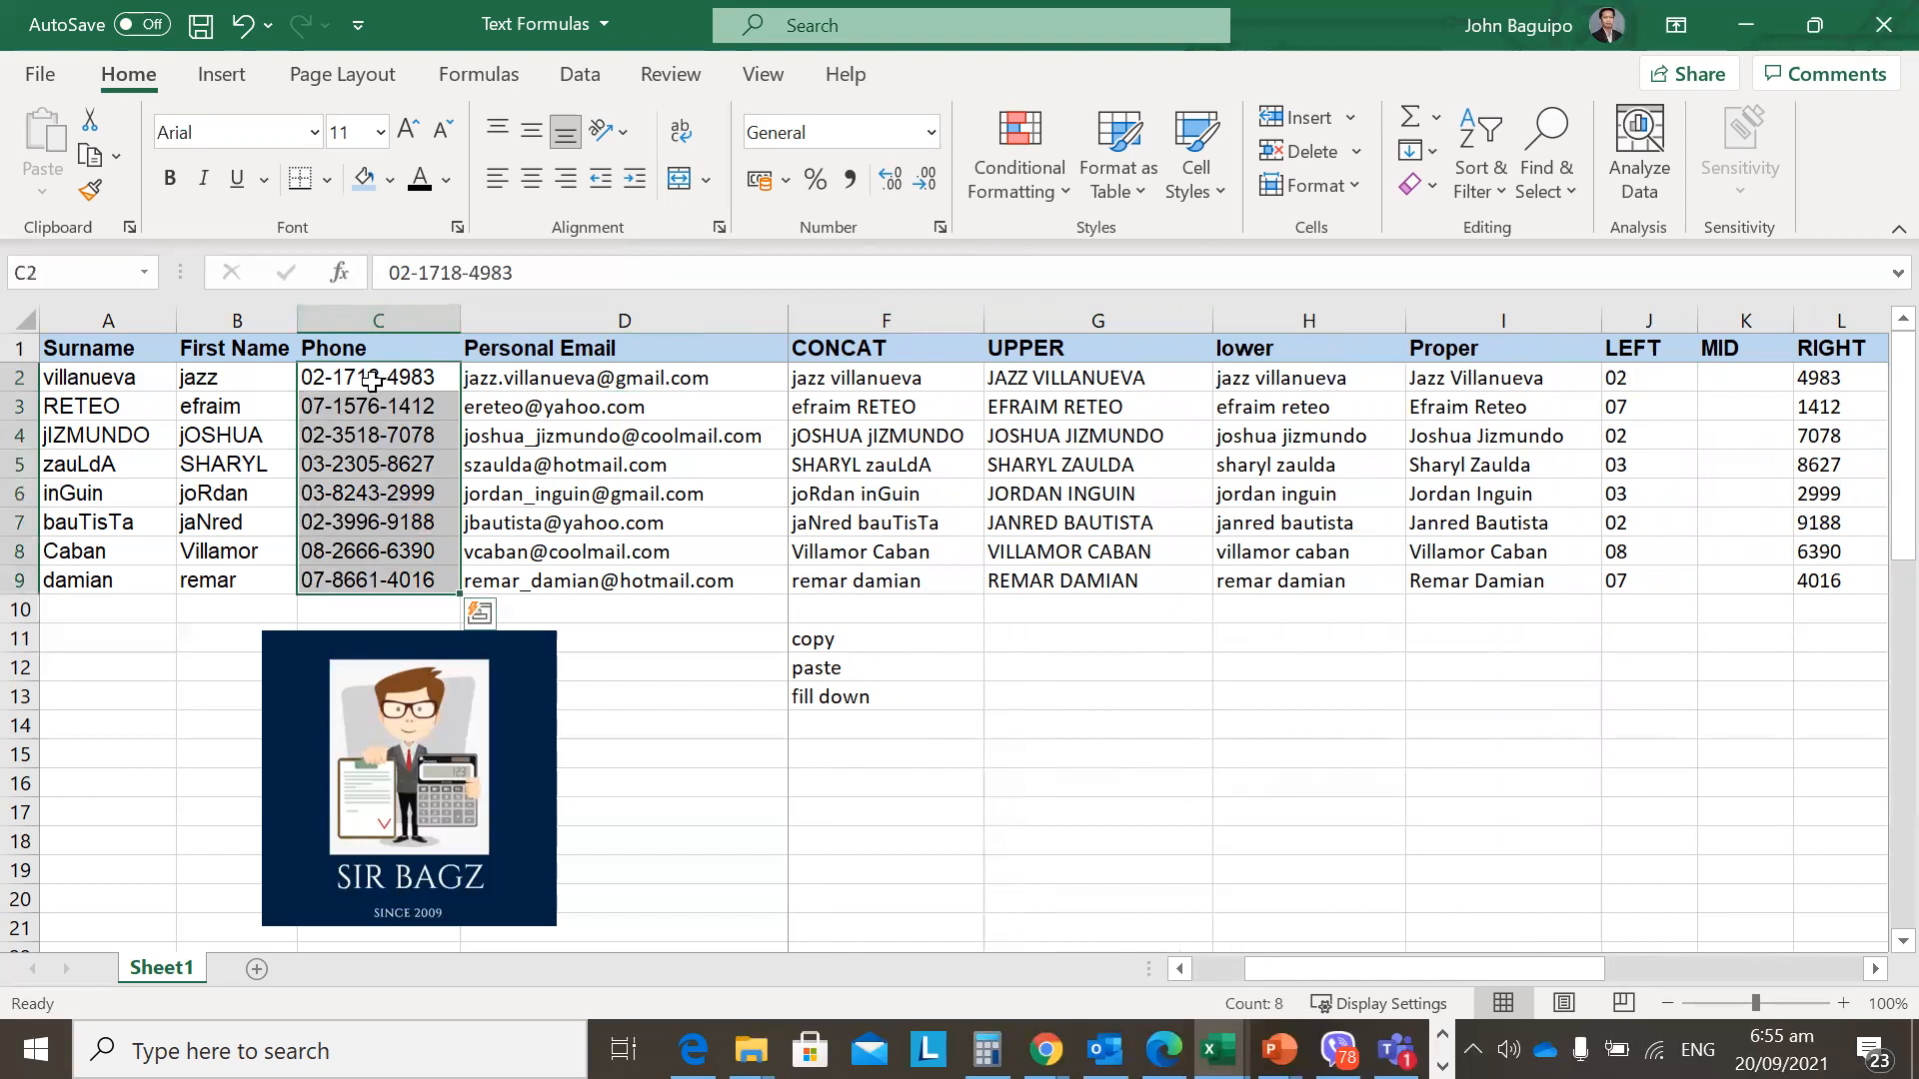
pyautogui.click(385, 272)
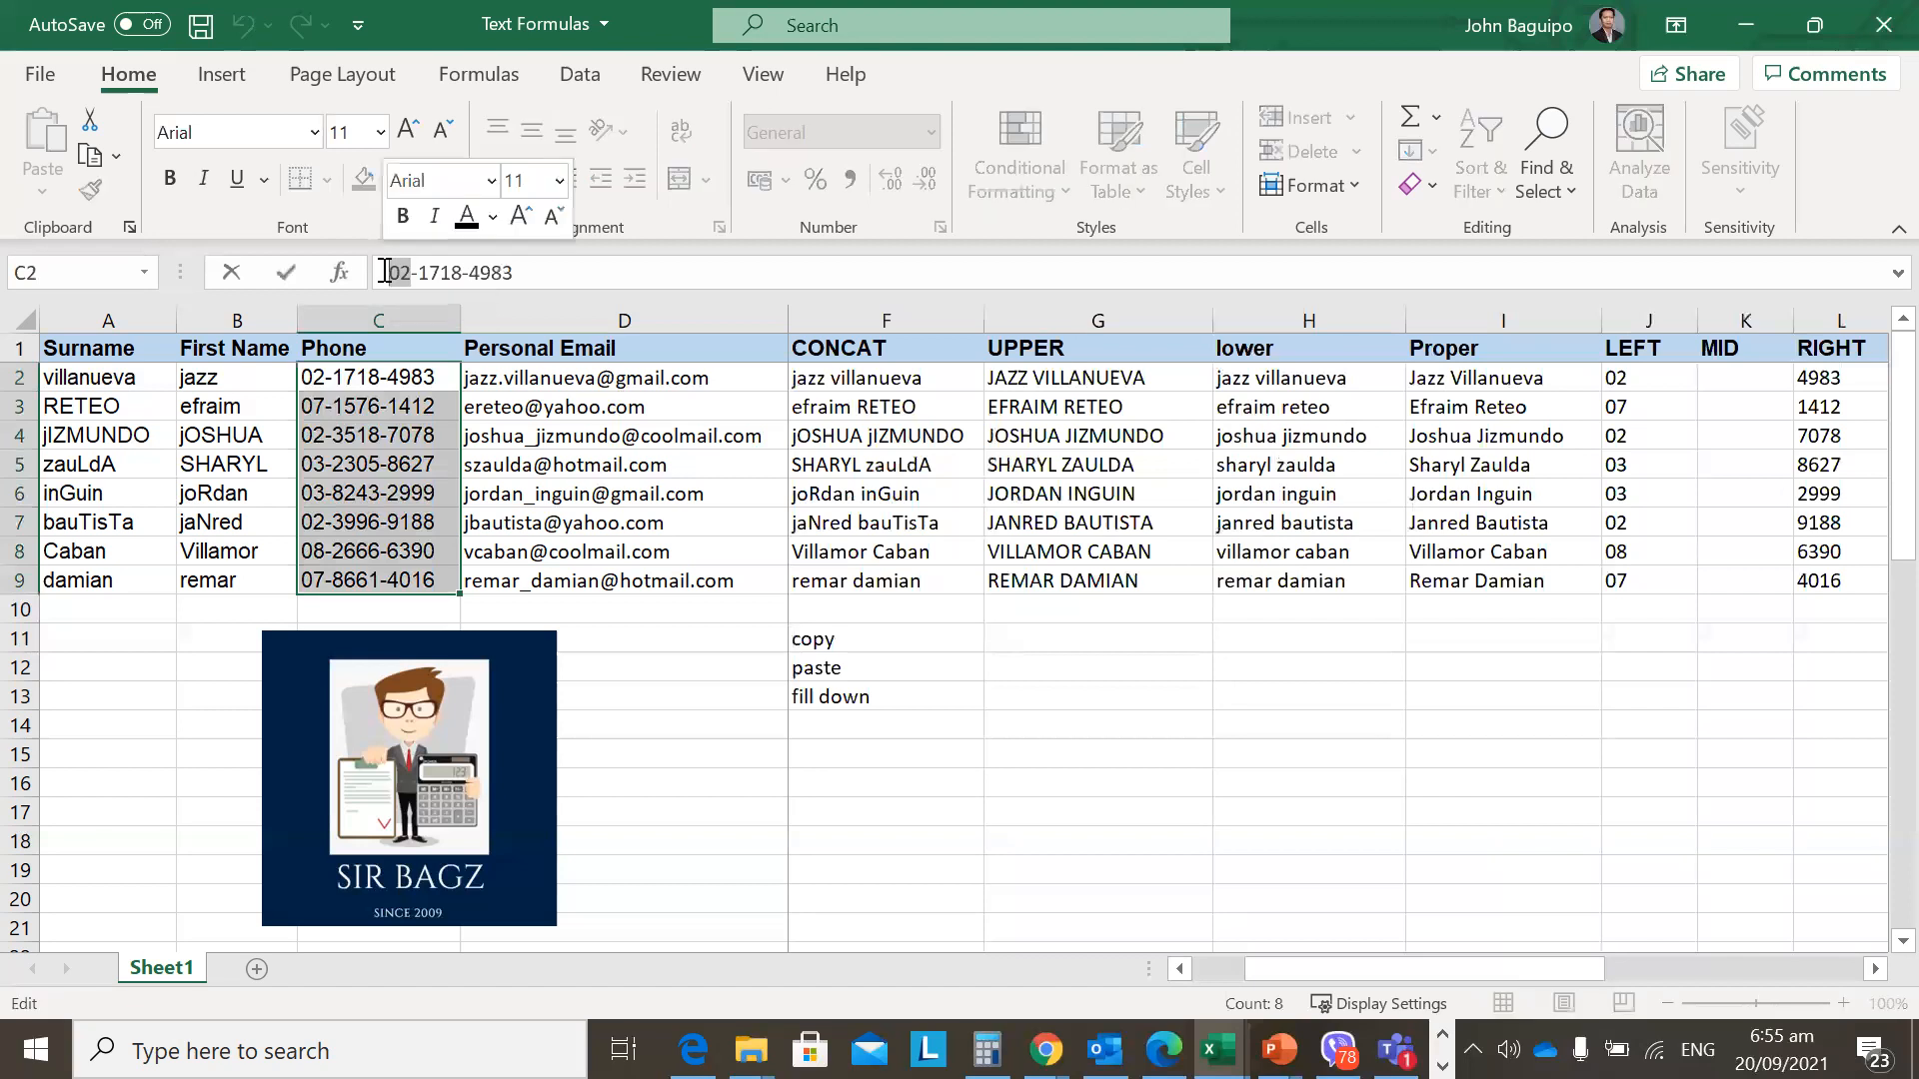
pyautogui.press('Escape')
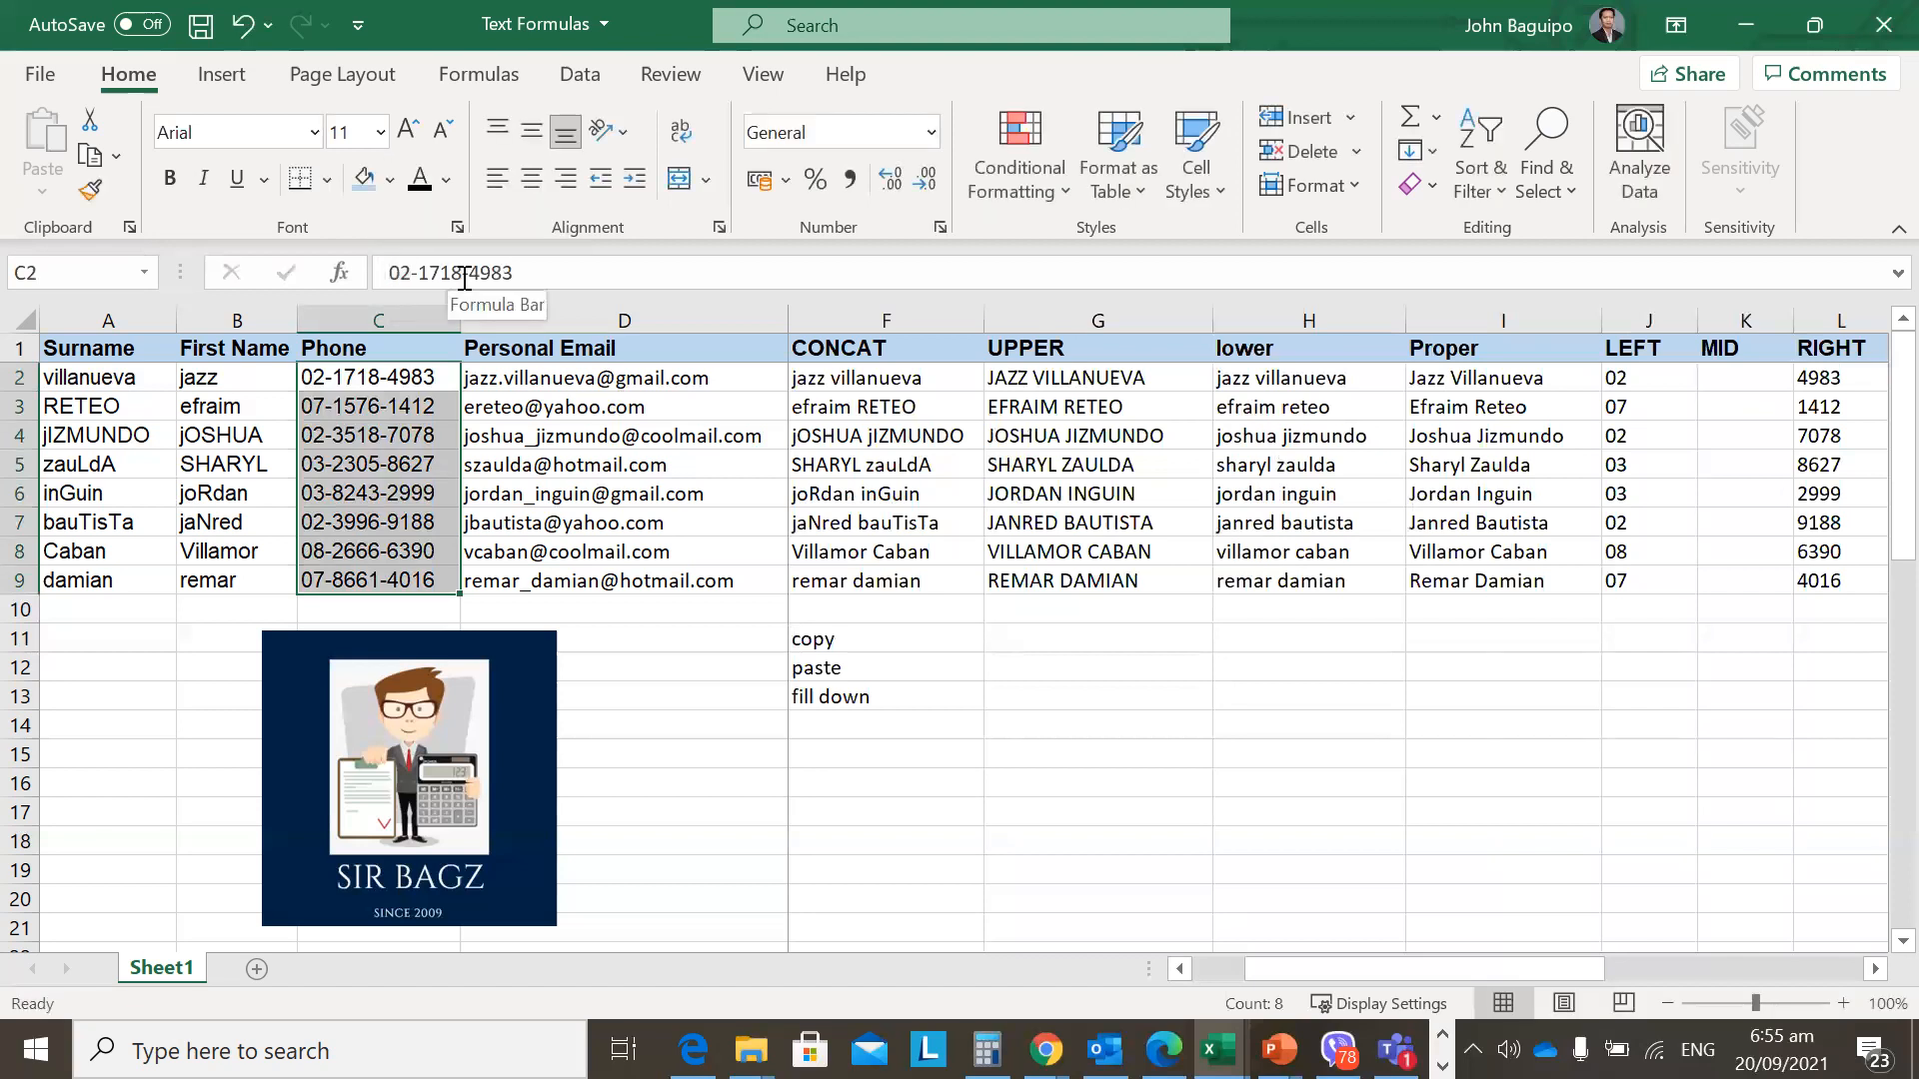
pyautogui.moveTo(515, 272); pyautogui.dragTo(471, 273)
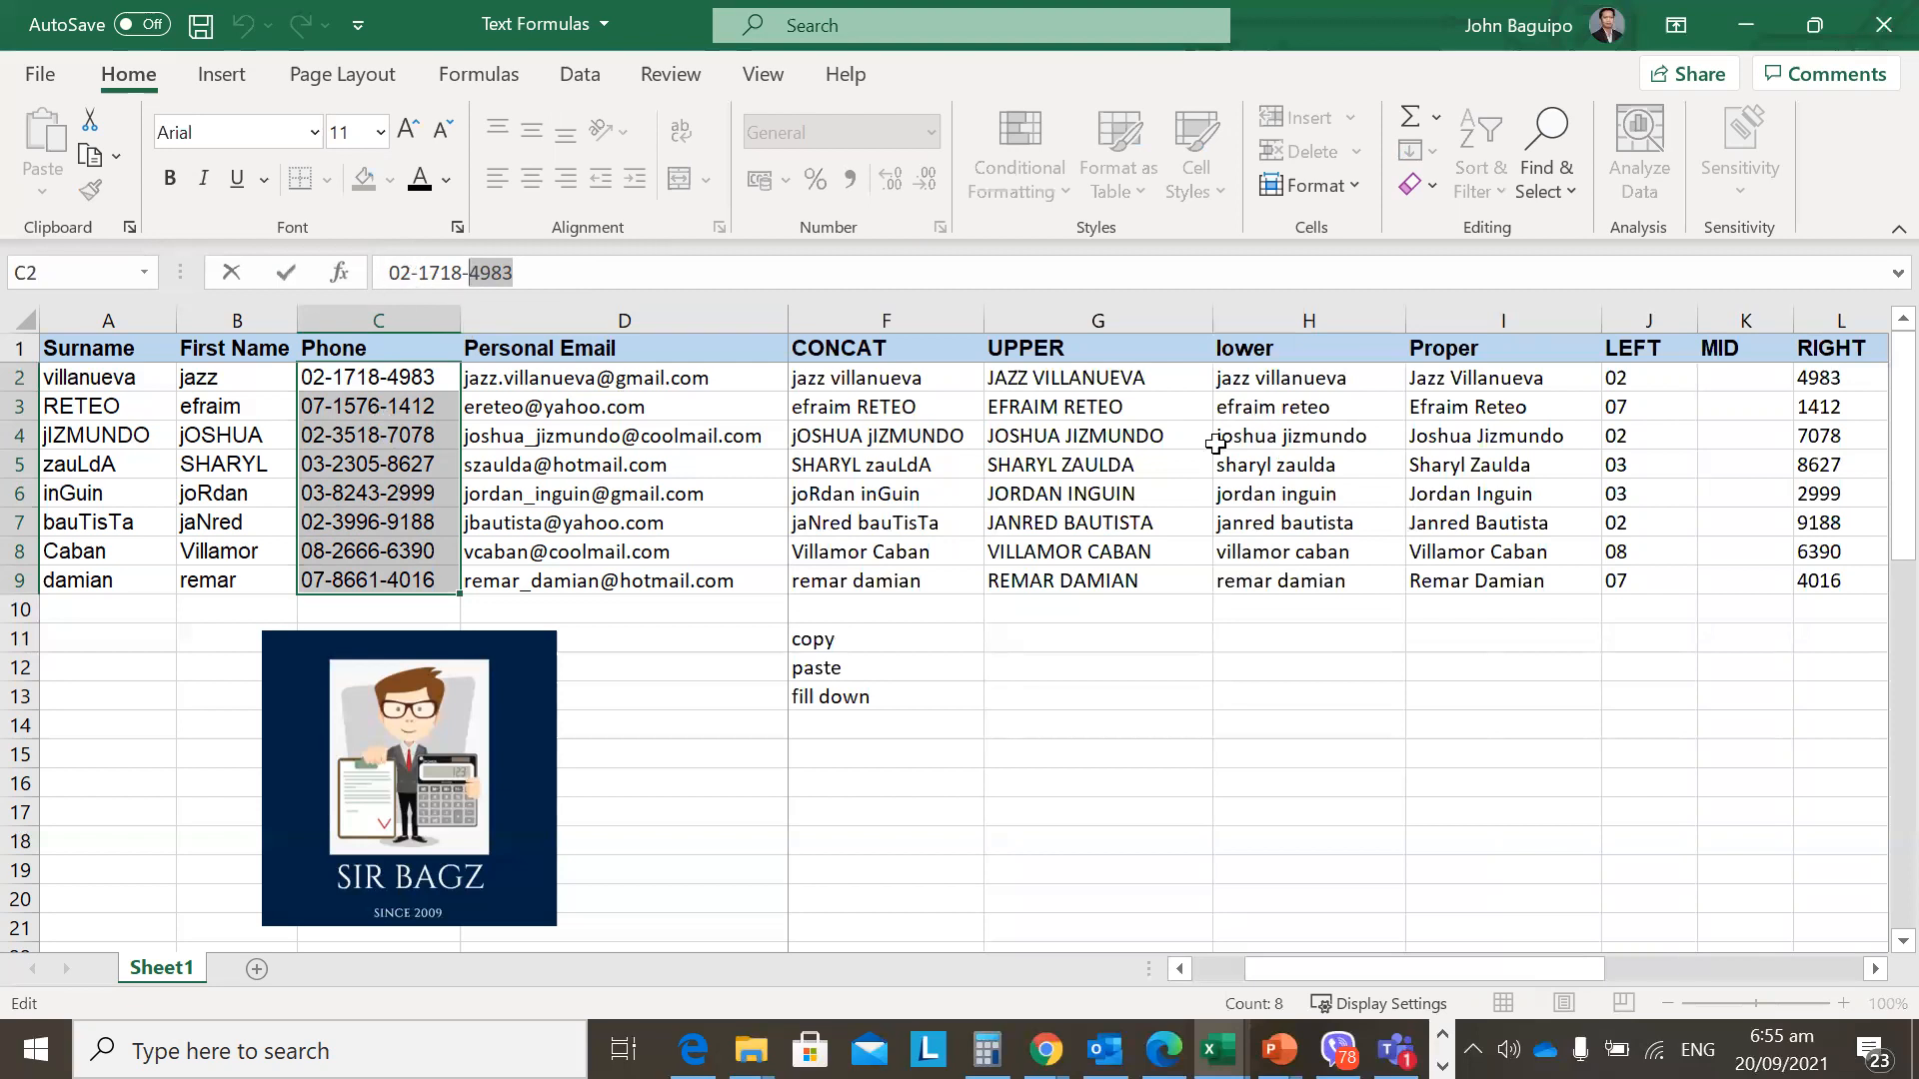
pyautogui.click(369, 431)
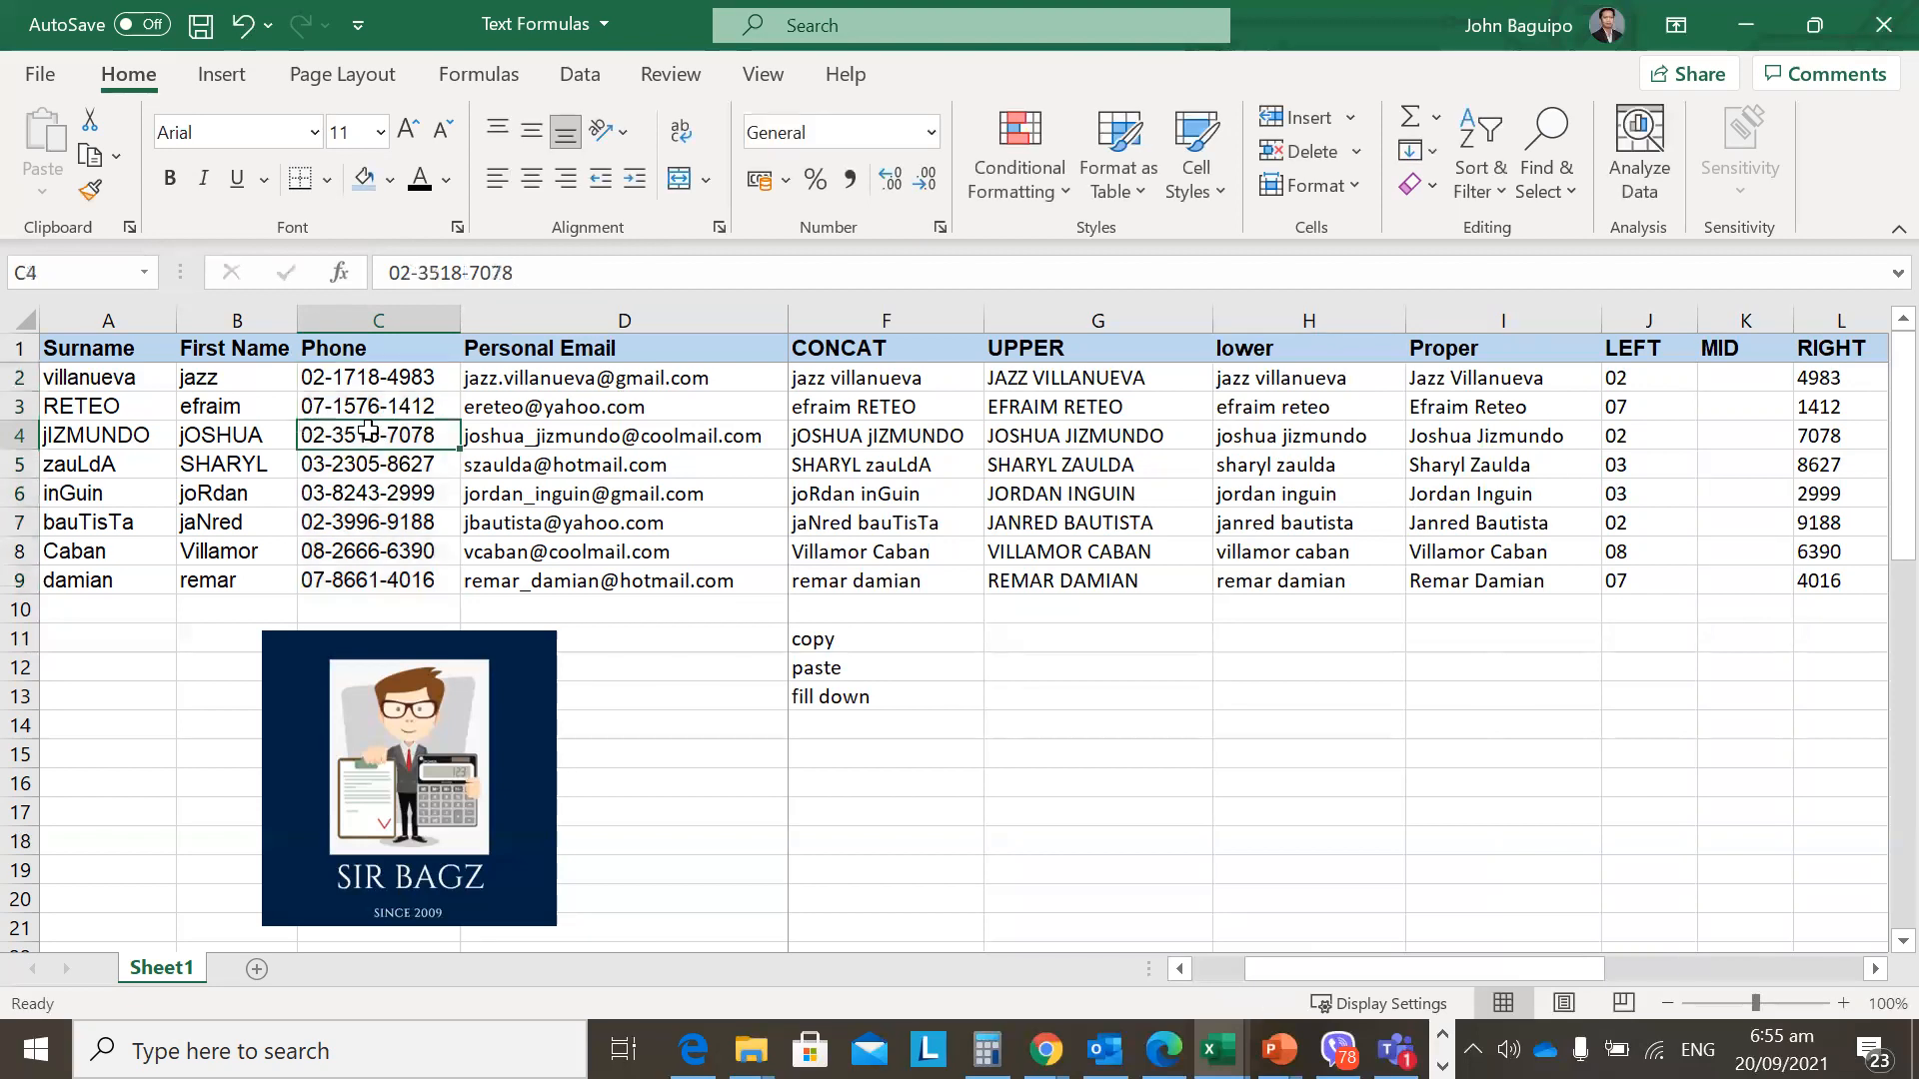
pyautogui.click(458, 273)
# Add an extra dash to the C4 phone number and check the RIGHT result in L4.
pyautogui.write('-')
pyautogui.press('Return')
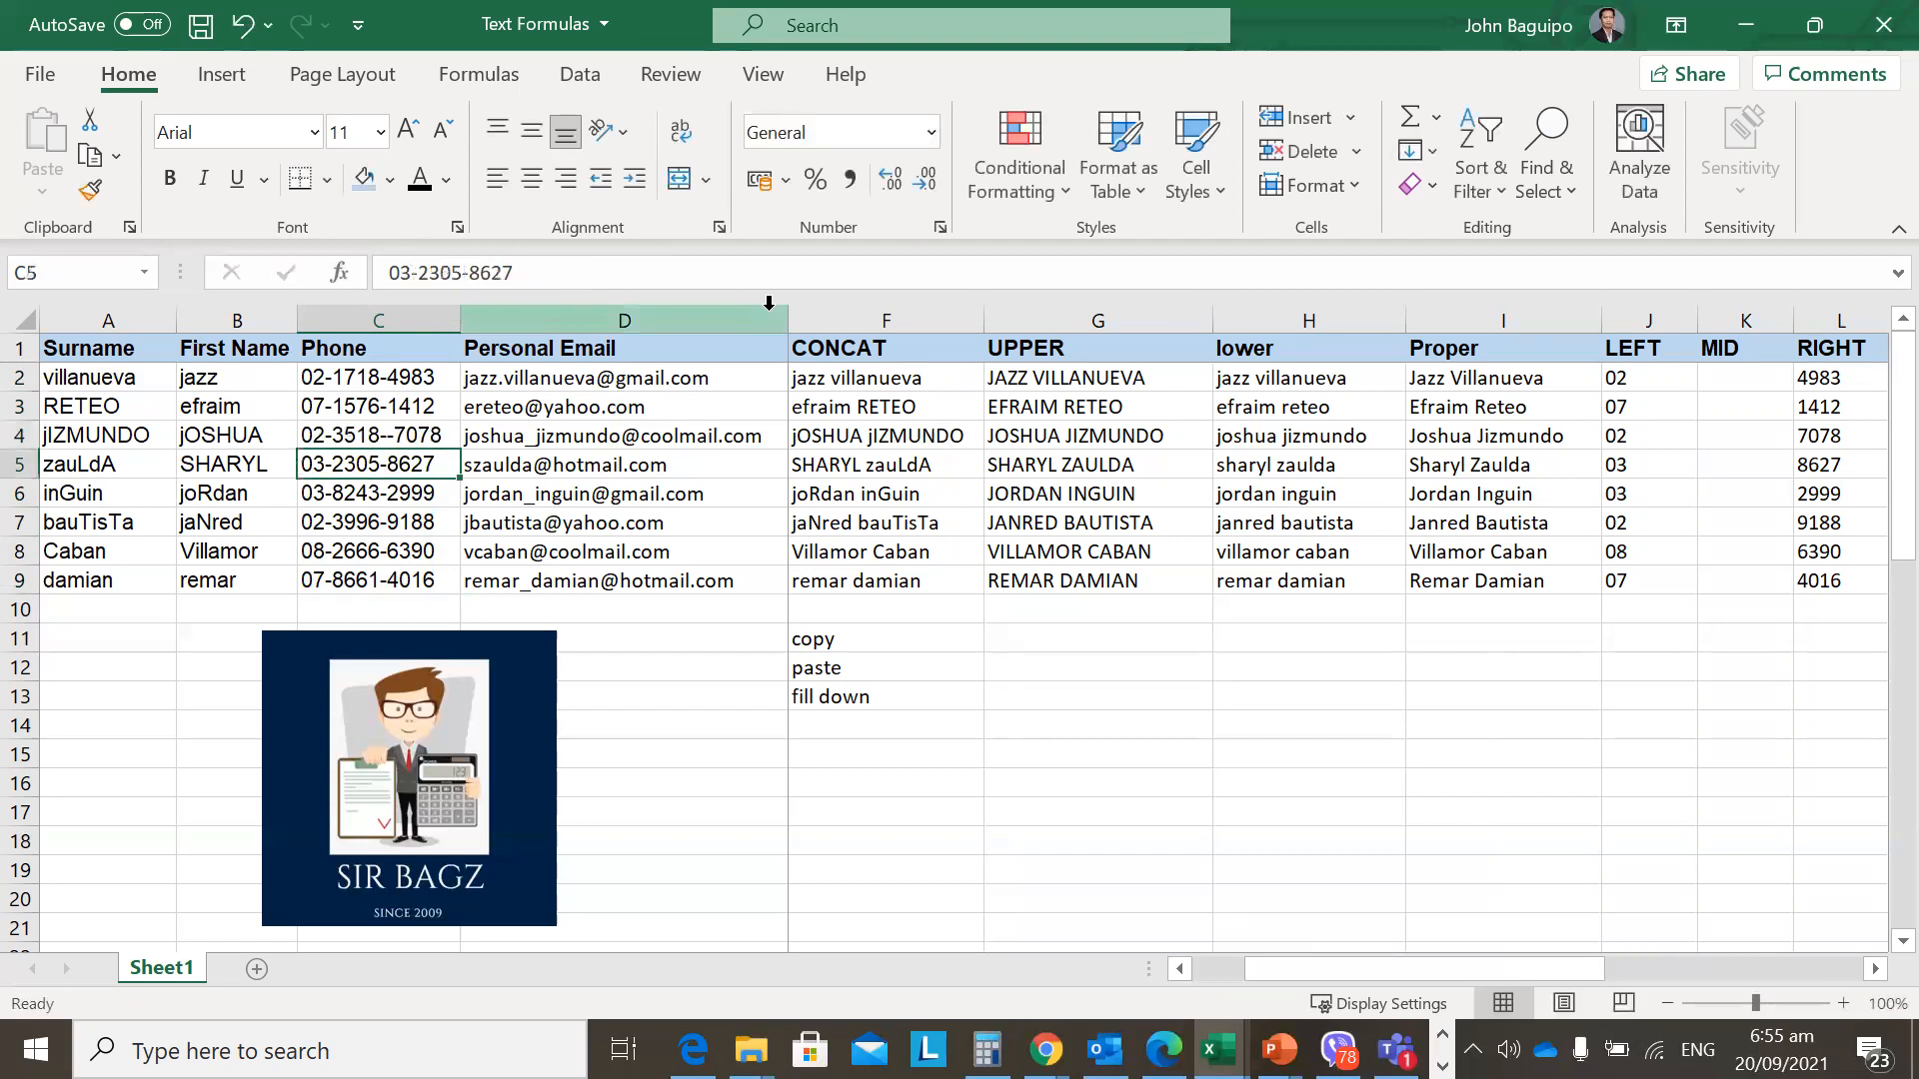
pyautogui.press('Up')
pyautogui.press('Right')
pyautogui.press('Right')
pyautogui.press('Right')
pyautogui.press('Right')
pyautogui.press('Right')
pyautogui.press('Right')
pyautogui.press('Right')
pyautogui.press('Right')
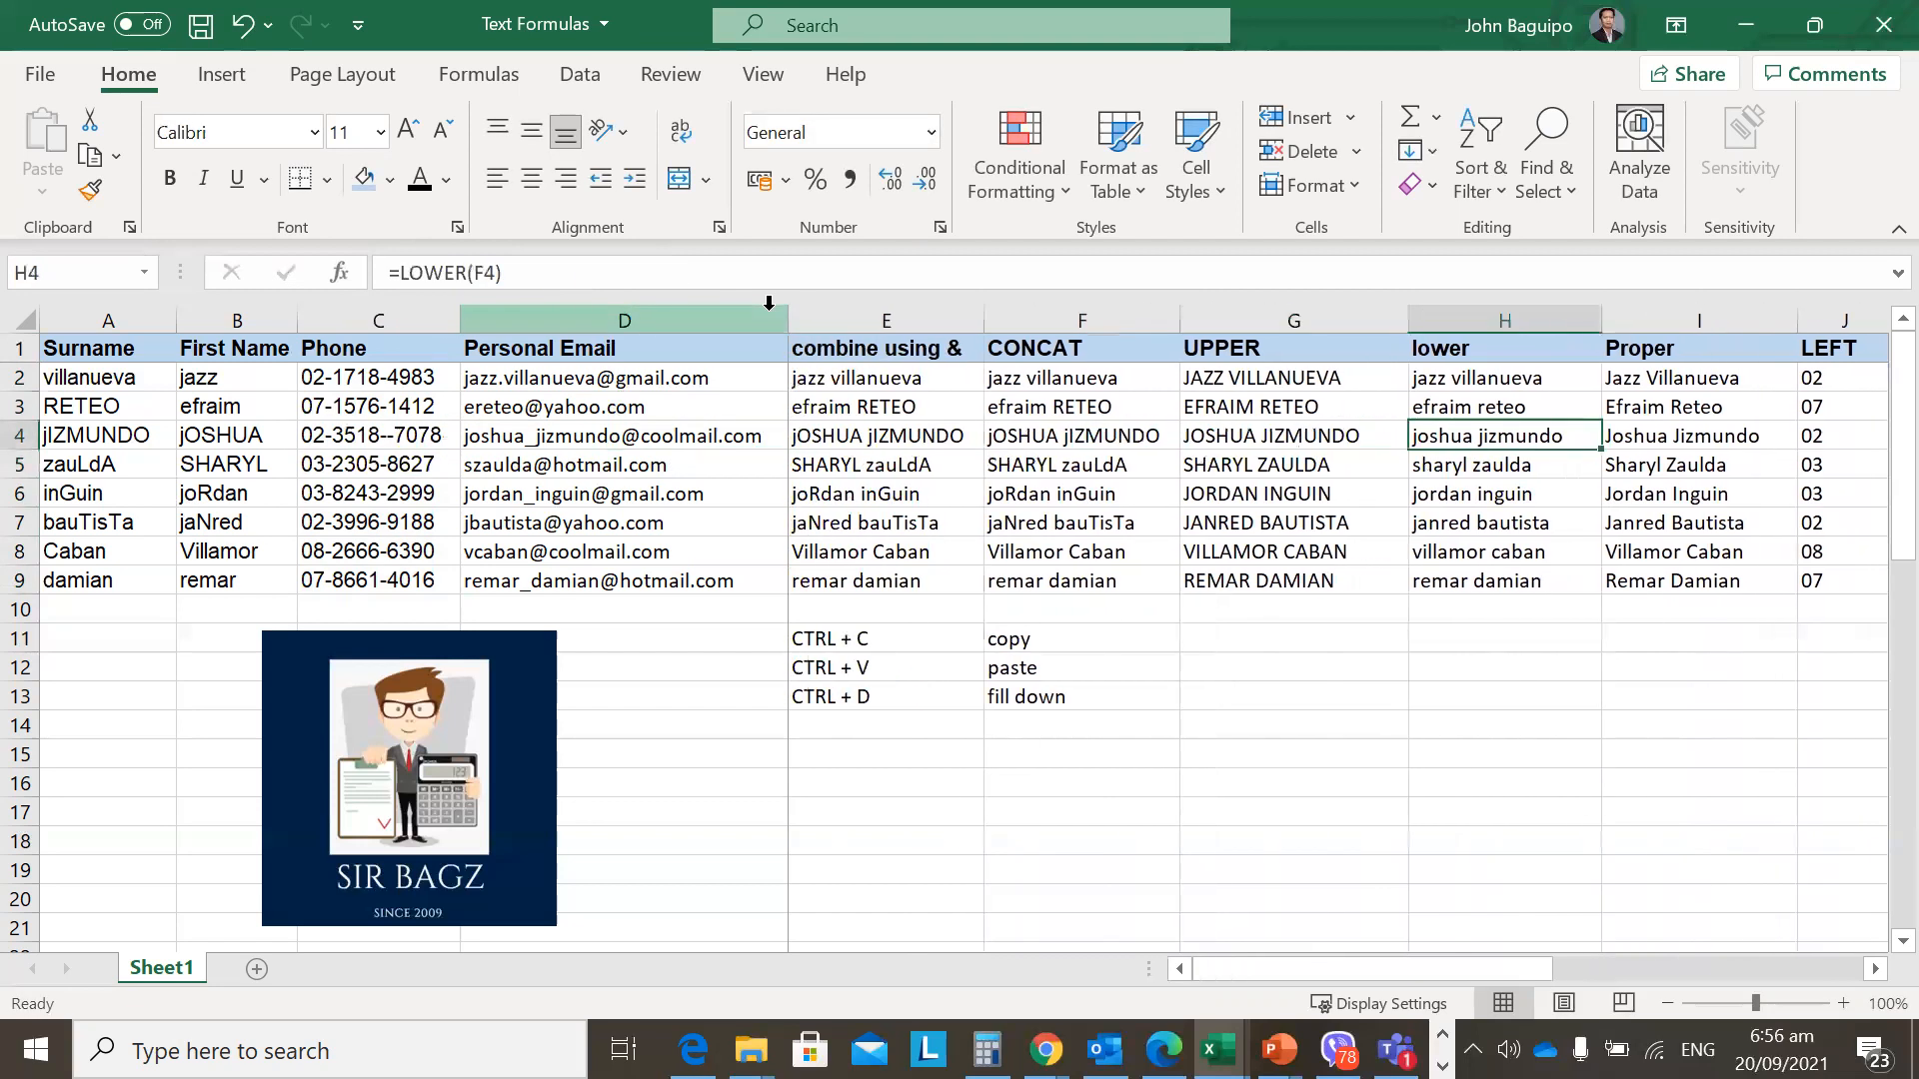
pyautogui.press('Right')
pyautogui.press('Left')
pyautogui.press('Right')
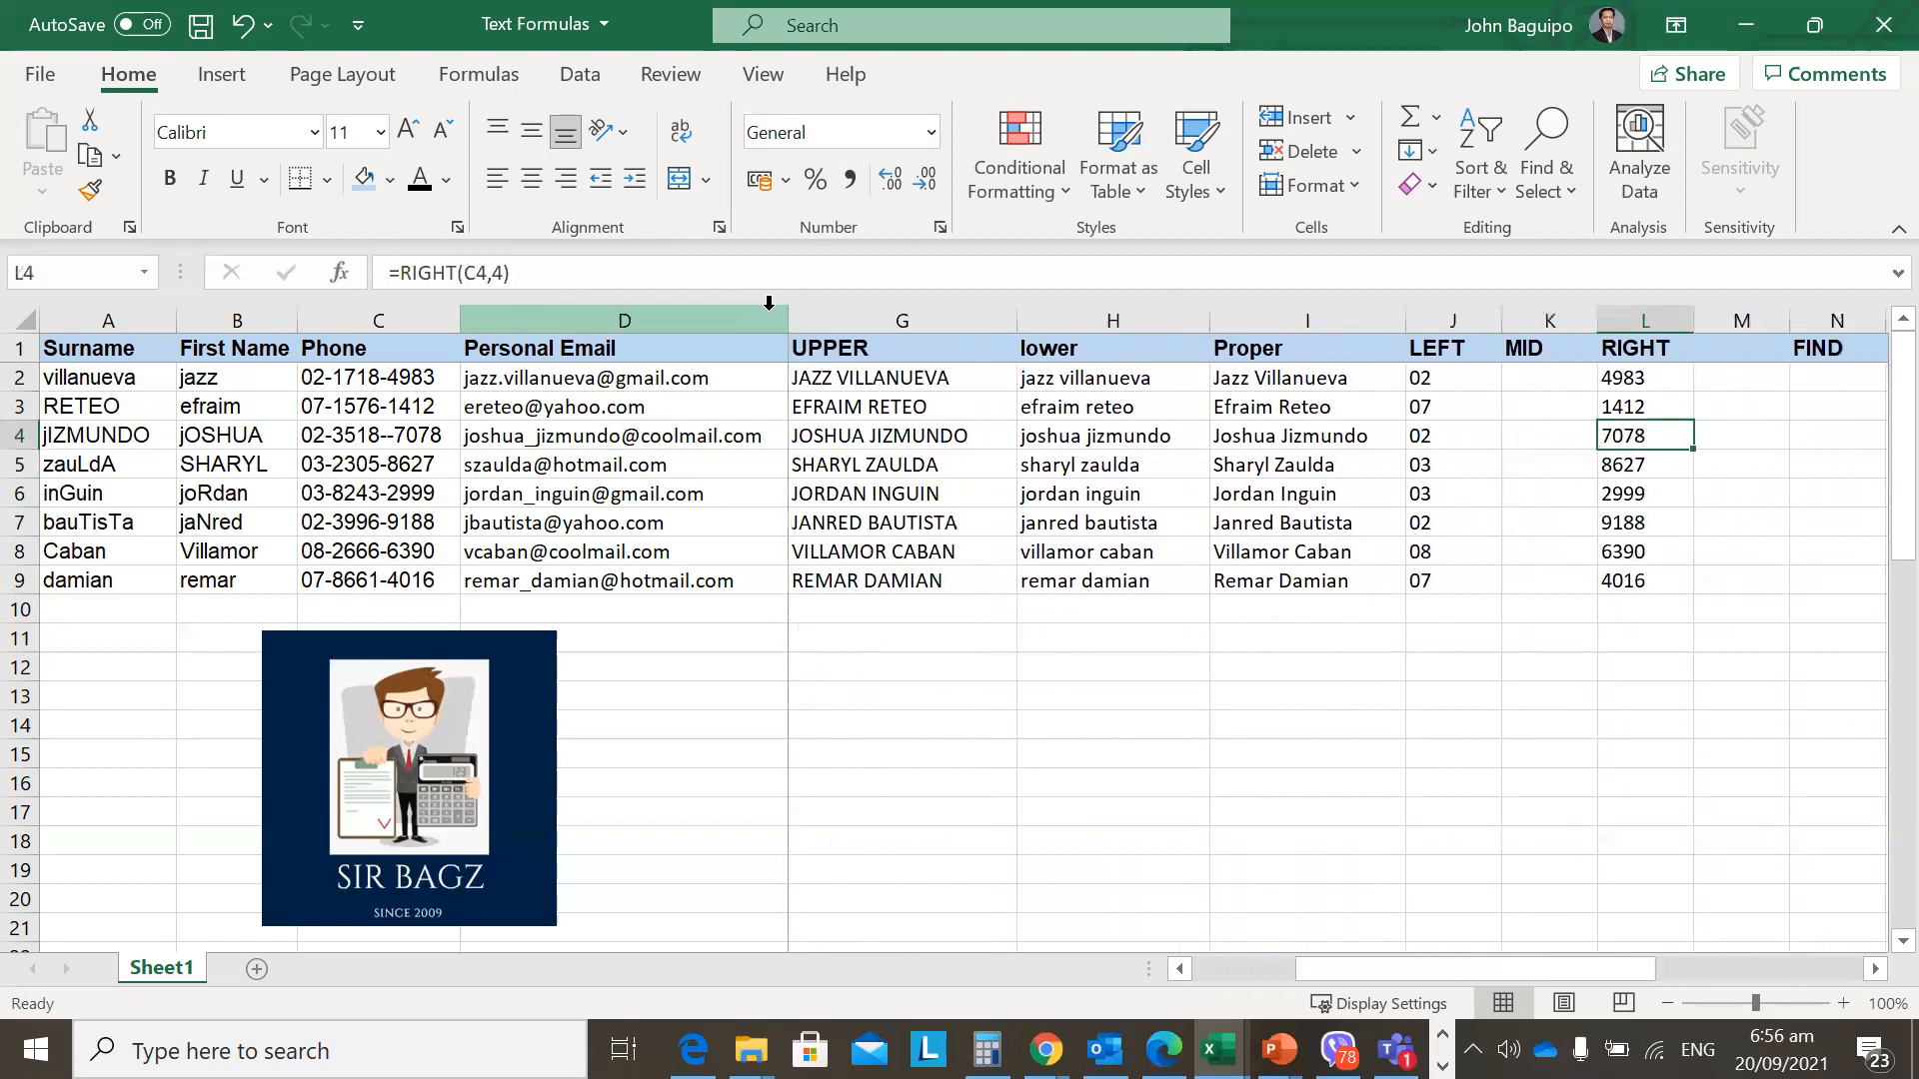
# Move the dash in C4, then undo the edits to restore the original phone number.
pyautogui.click(405, 437)
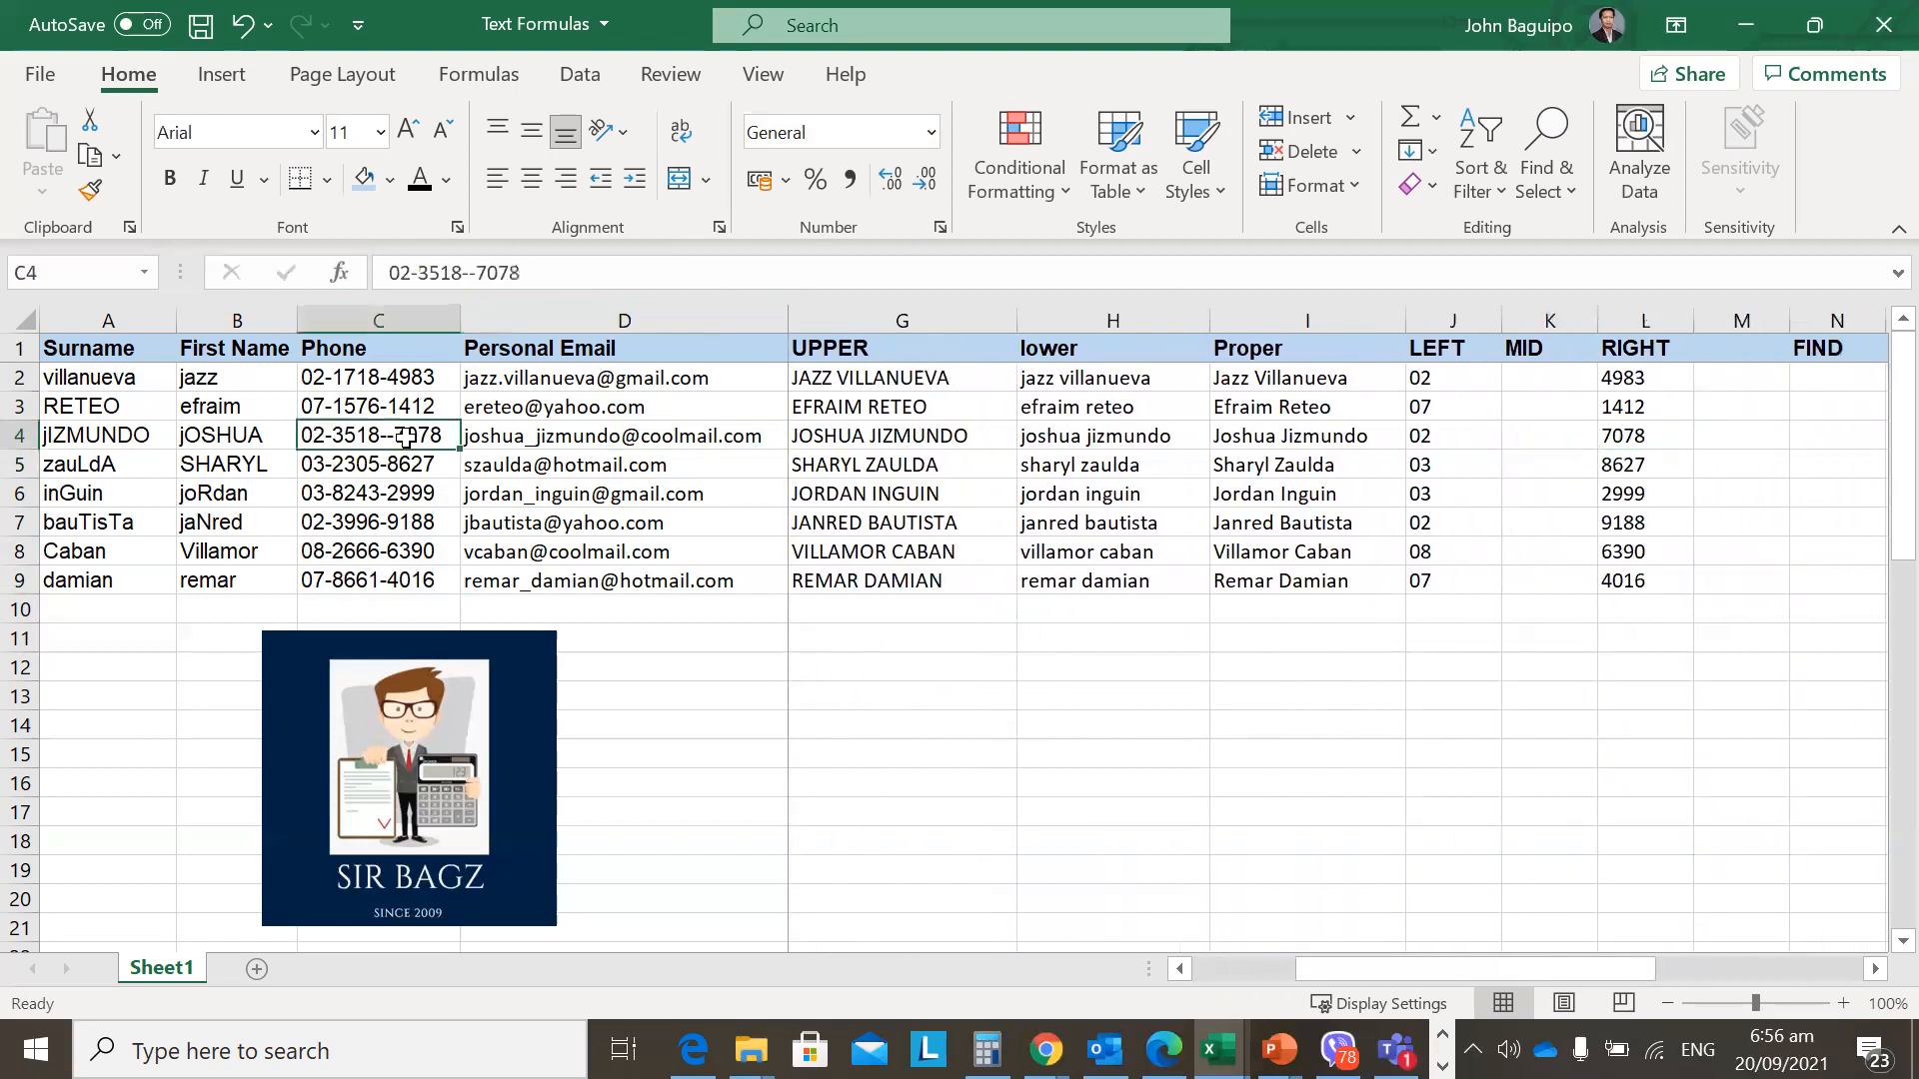
pyautogui.click(473, 273)
pyautogui.press('BackSpace')
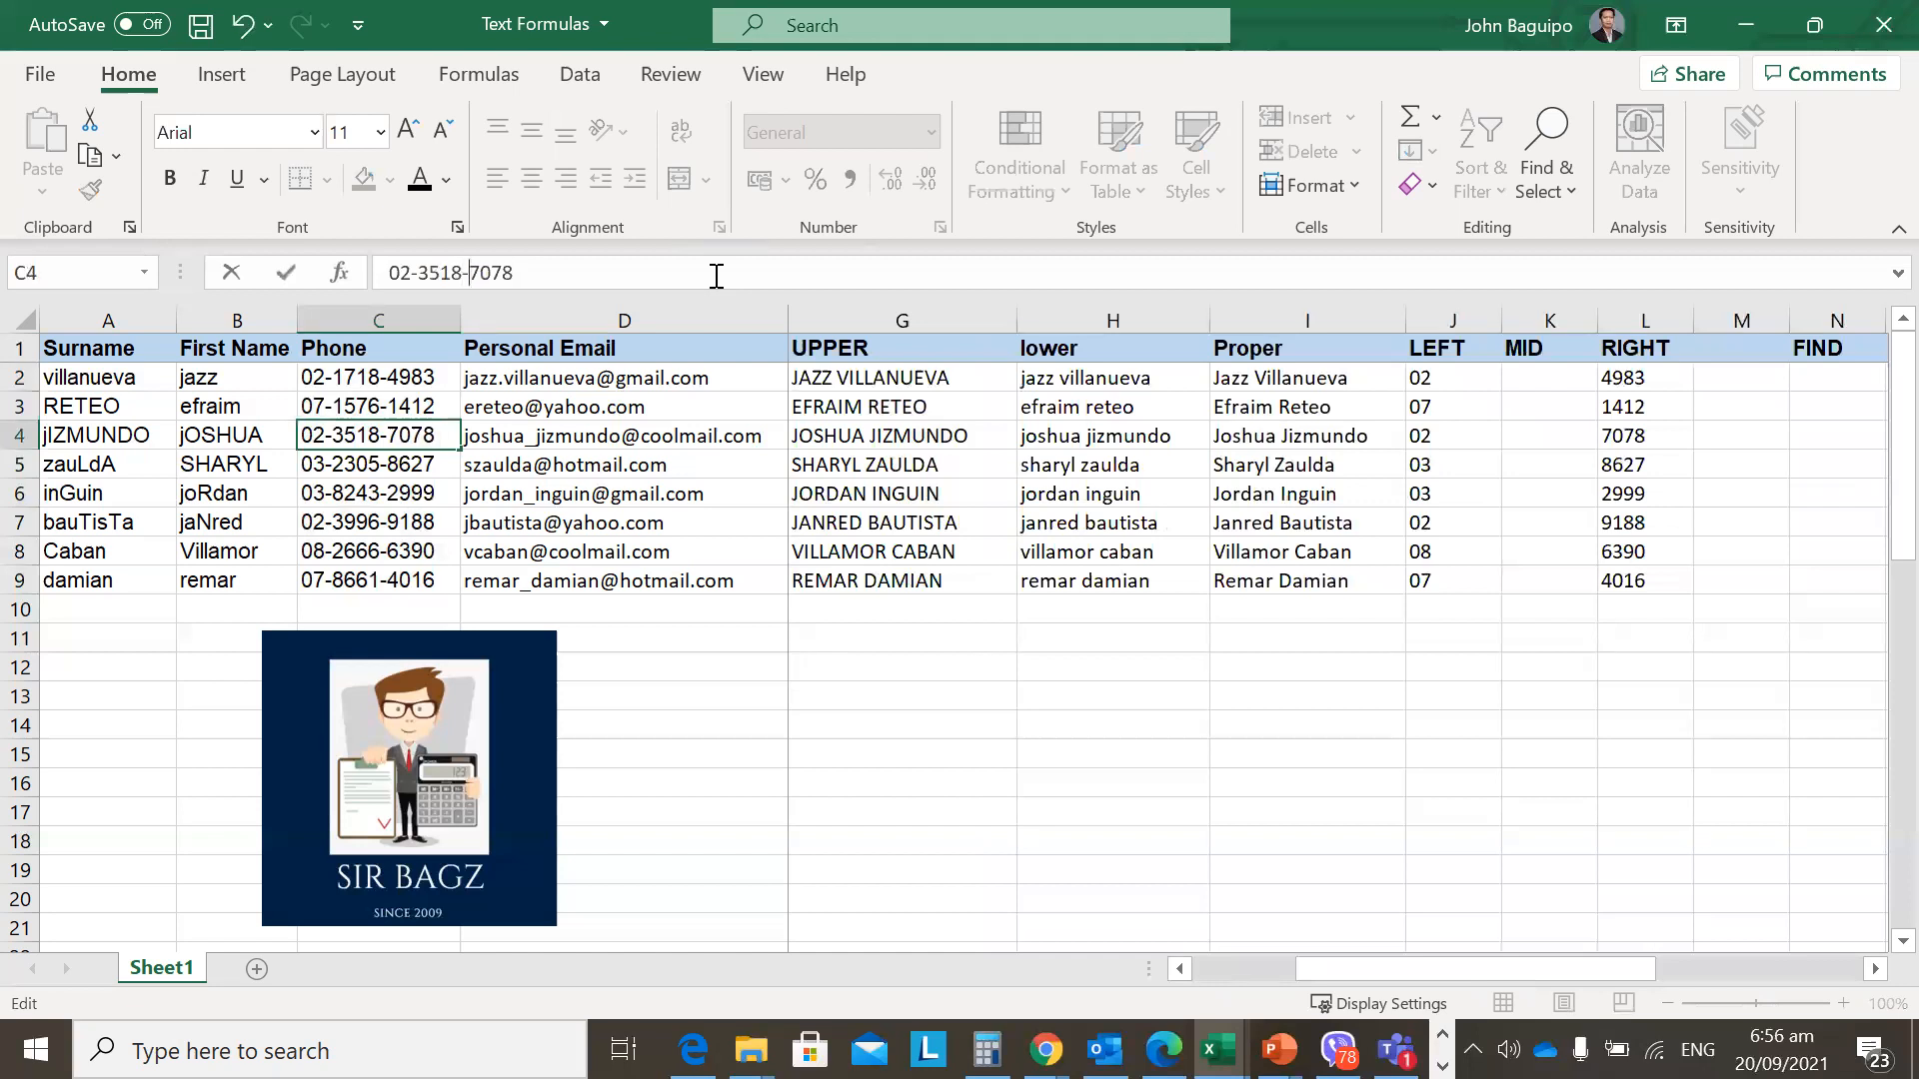
pyautogui.write('-')
pyautogui.press('Return')
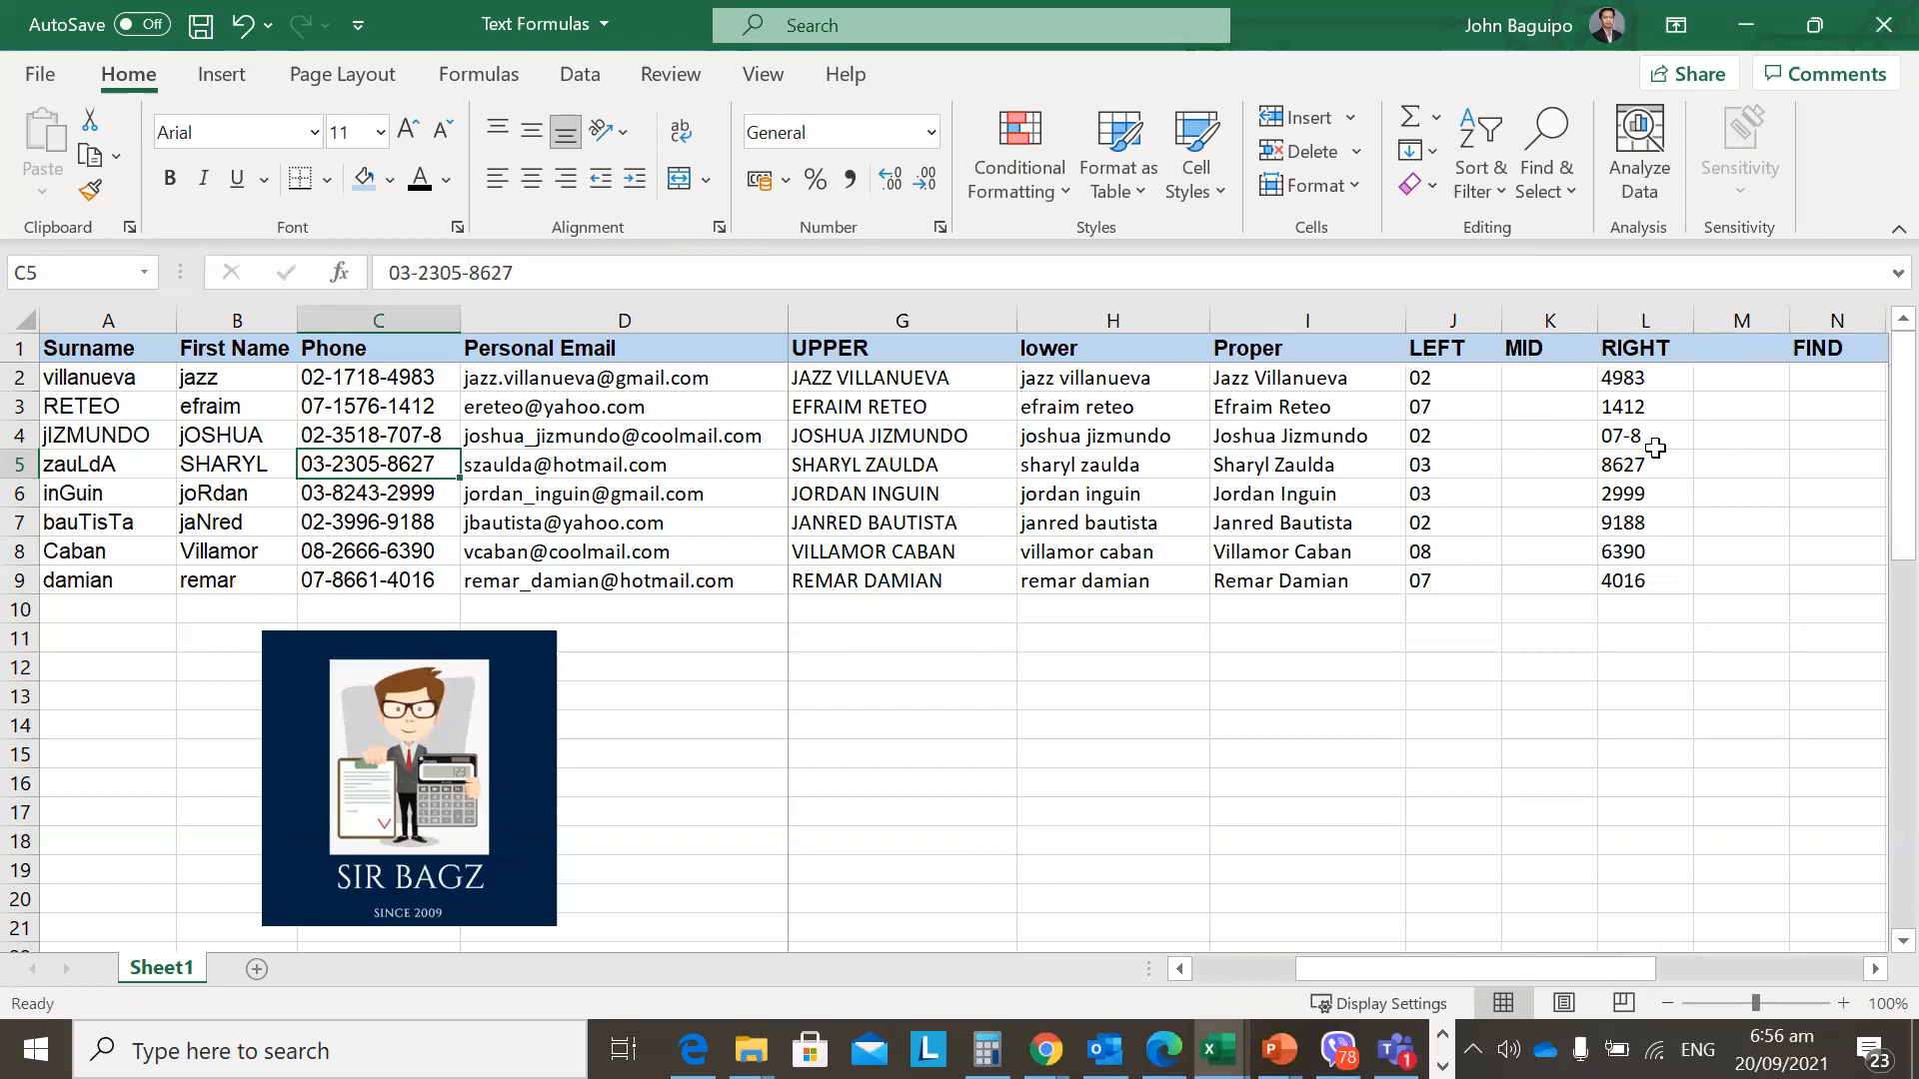
pyautogui.hotkey('ctrl', 'z')
pyautogui.hotkey('ctrl', 'y')
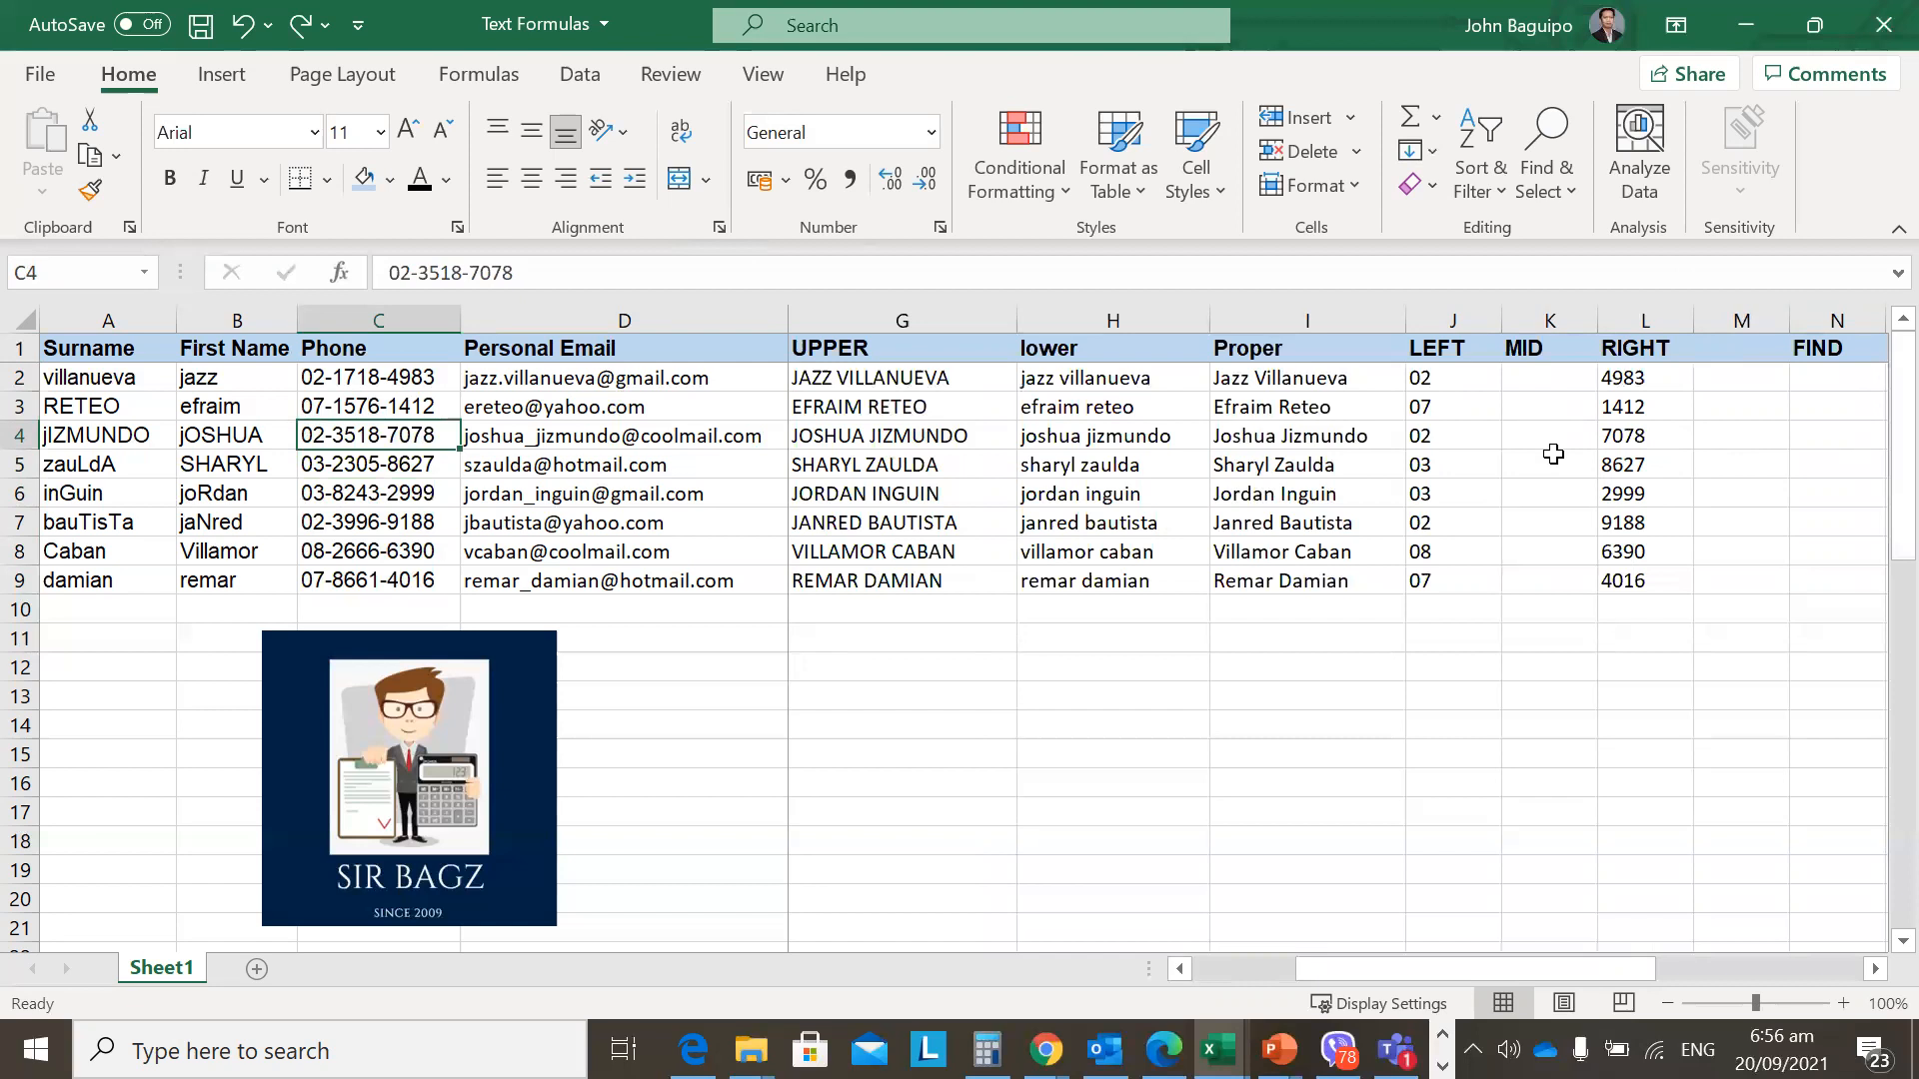
pyautogui.click(1557, 386)
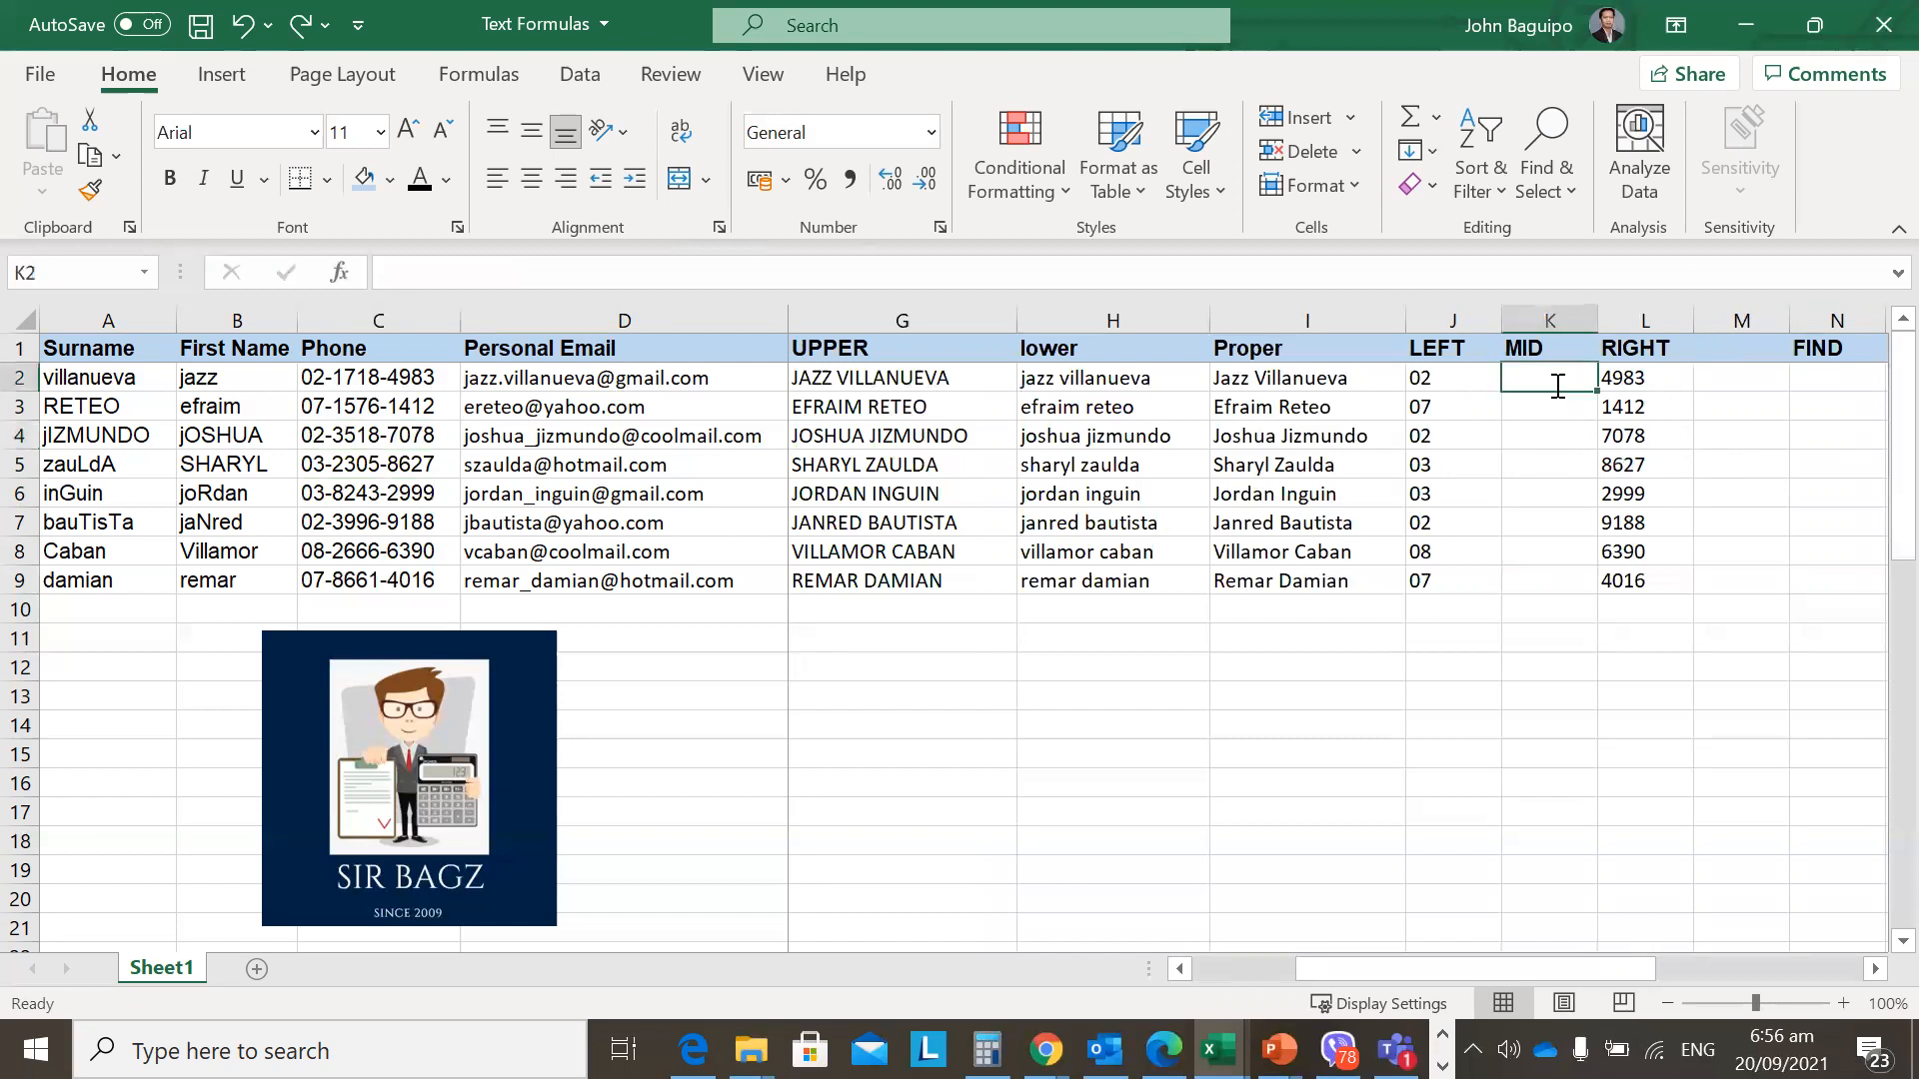
pyautogui.press('Left')
pyautogui.press('Left')
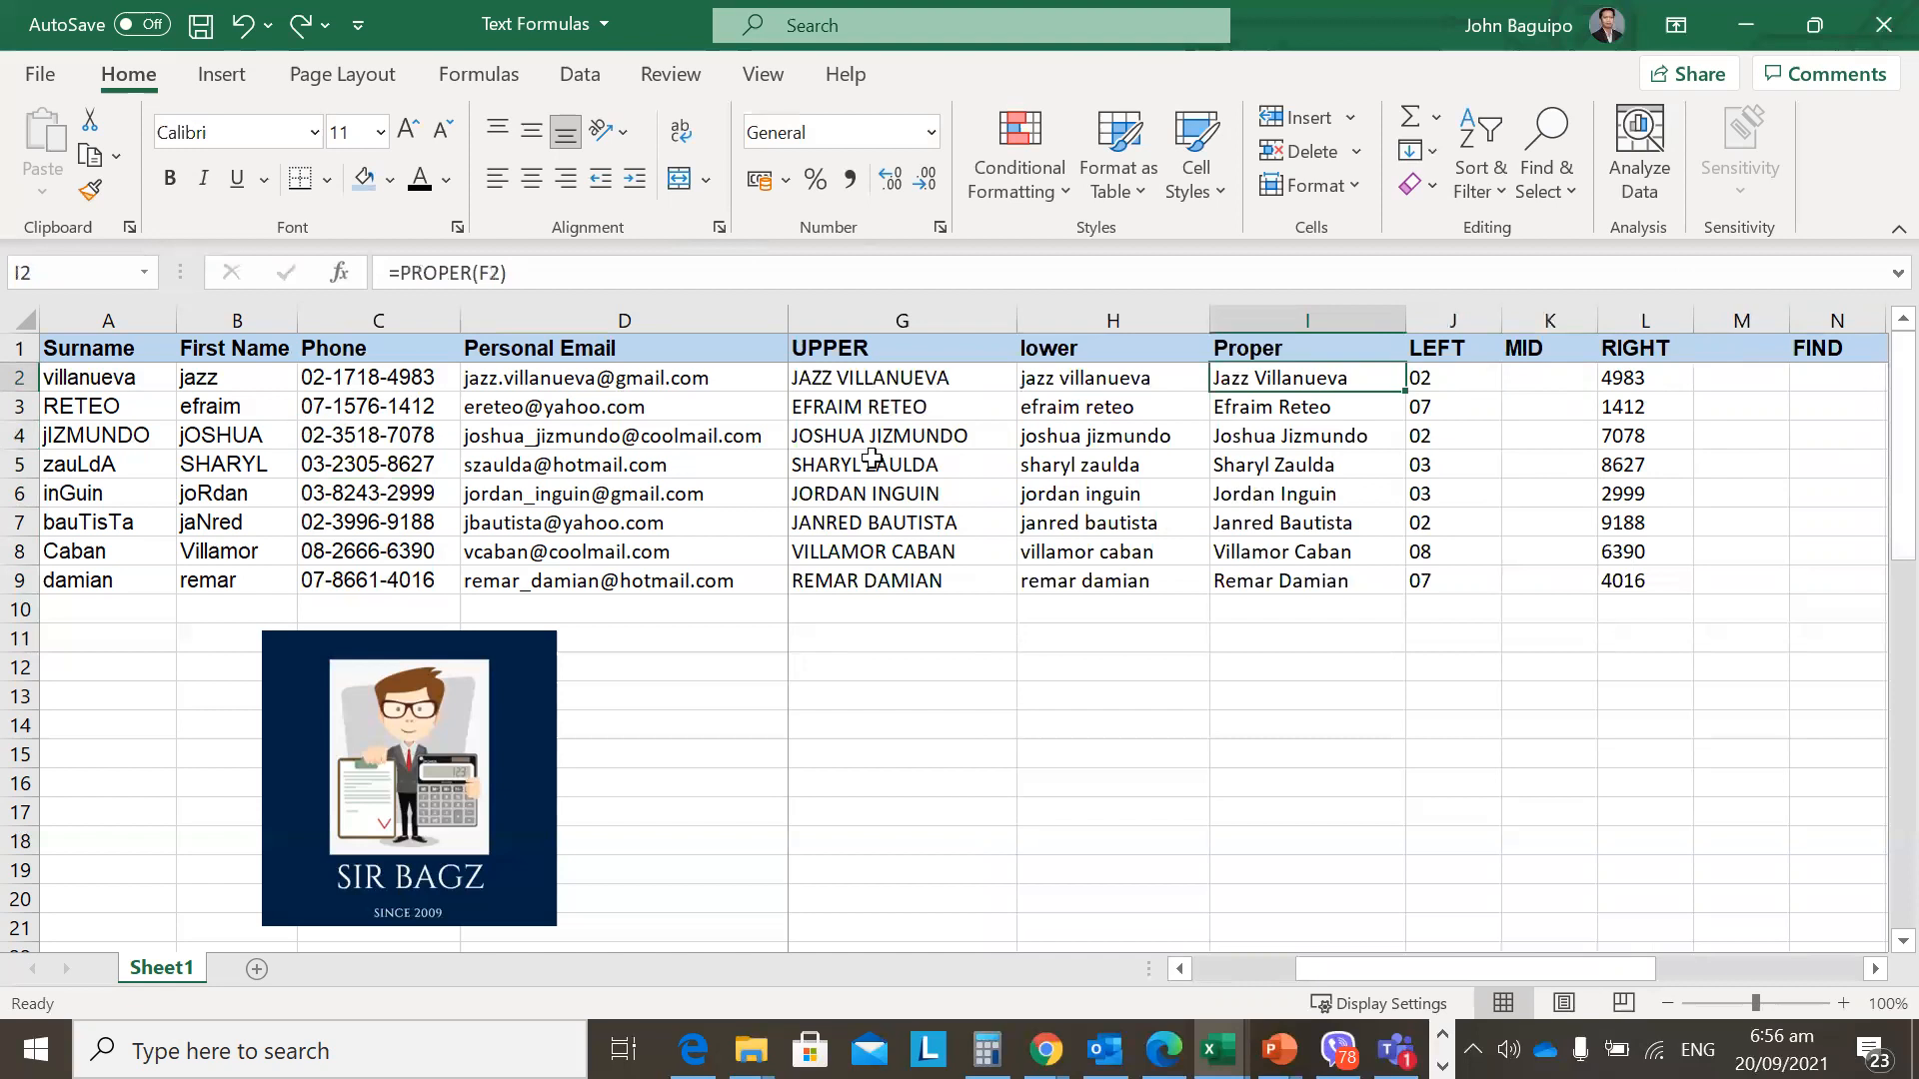
pyautogui.click(374, 378)
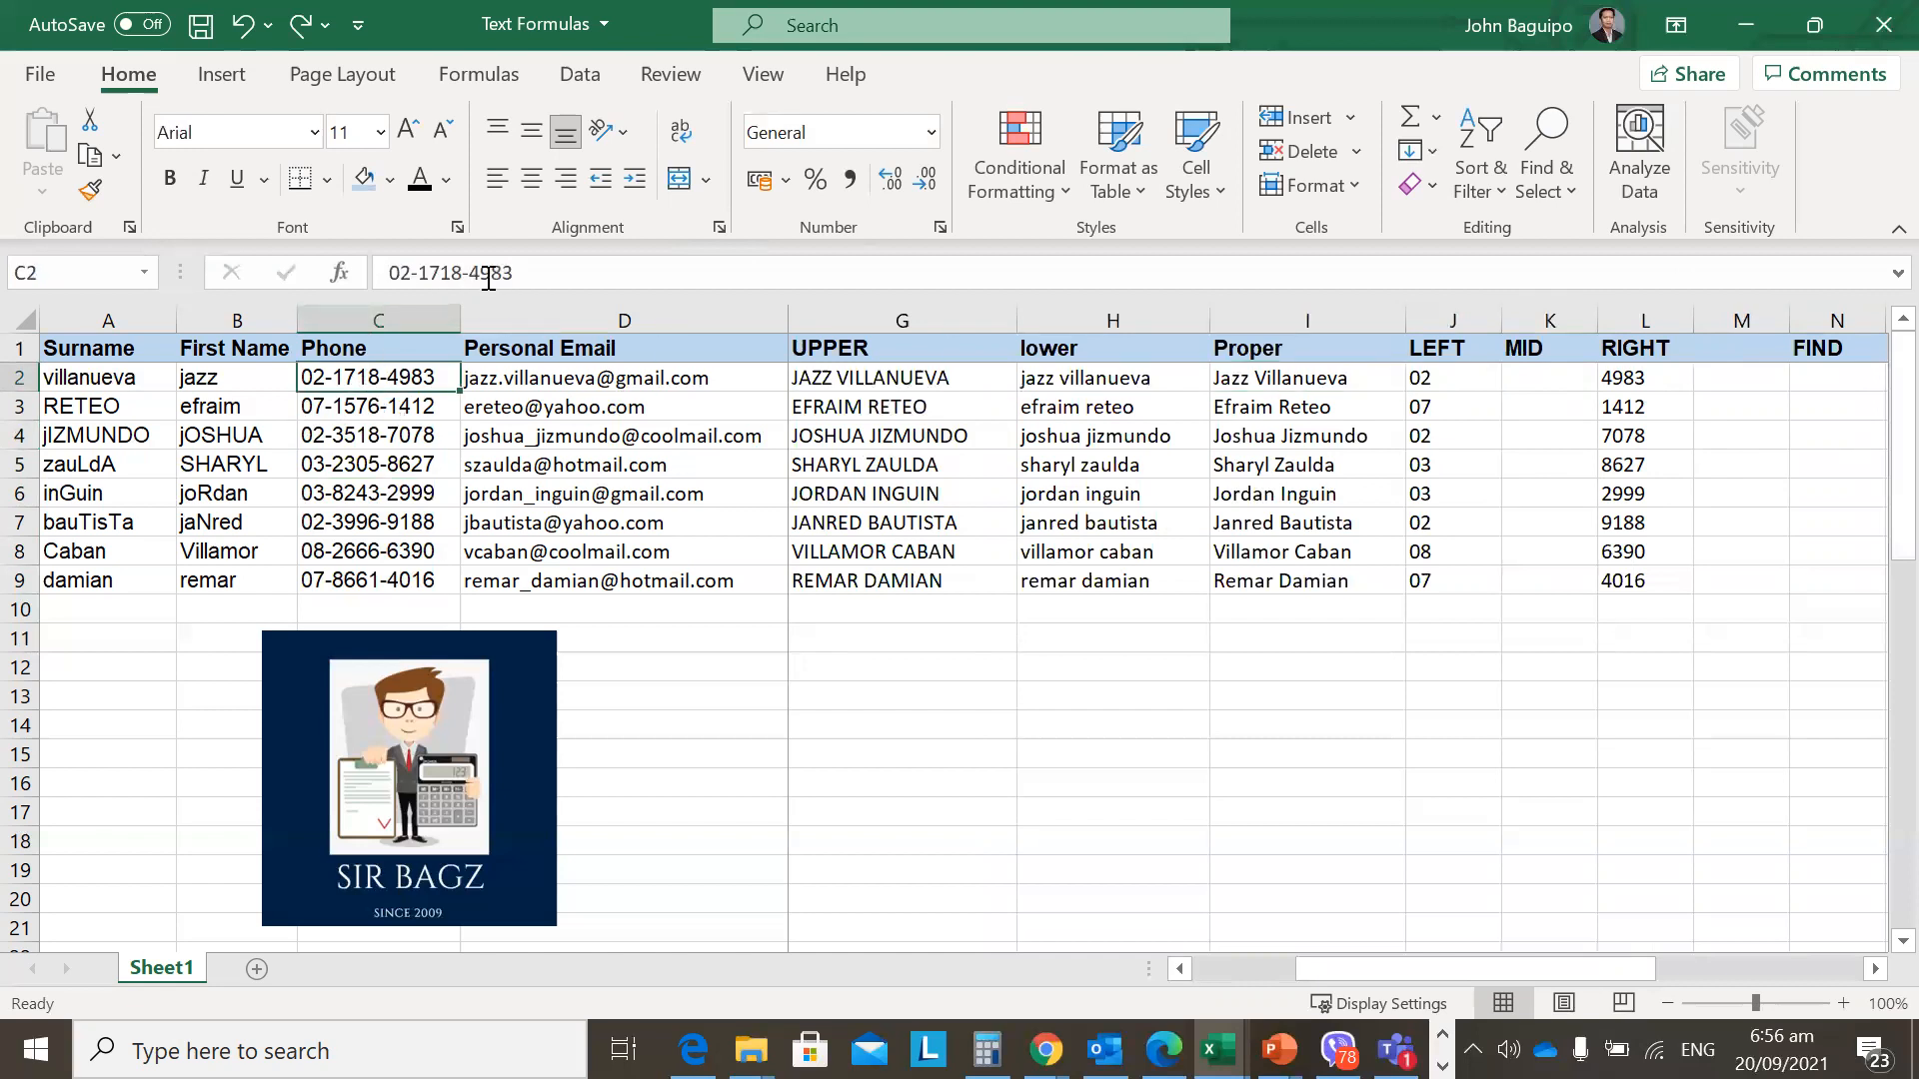
pyautogui.click(1526, 370)
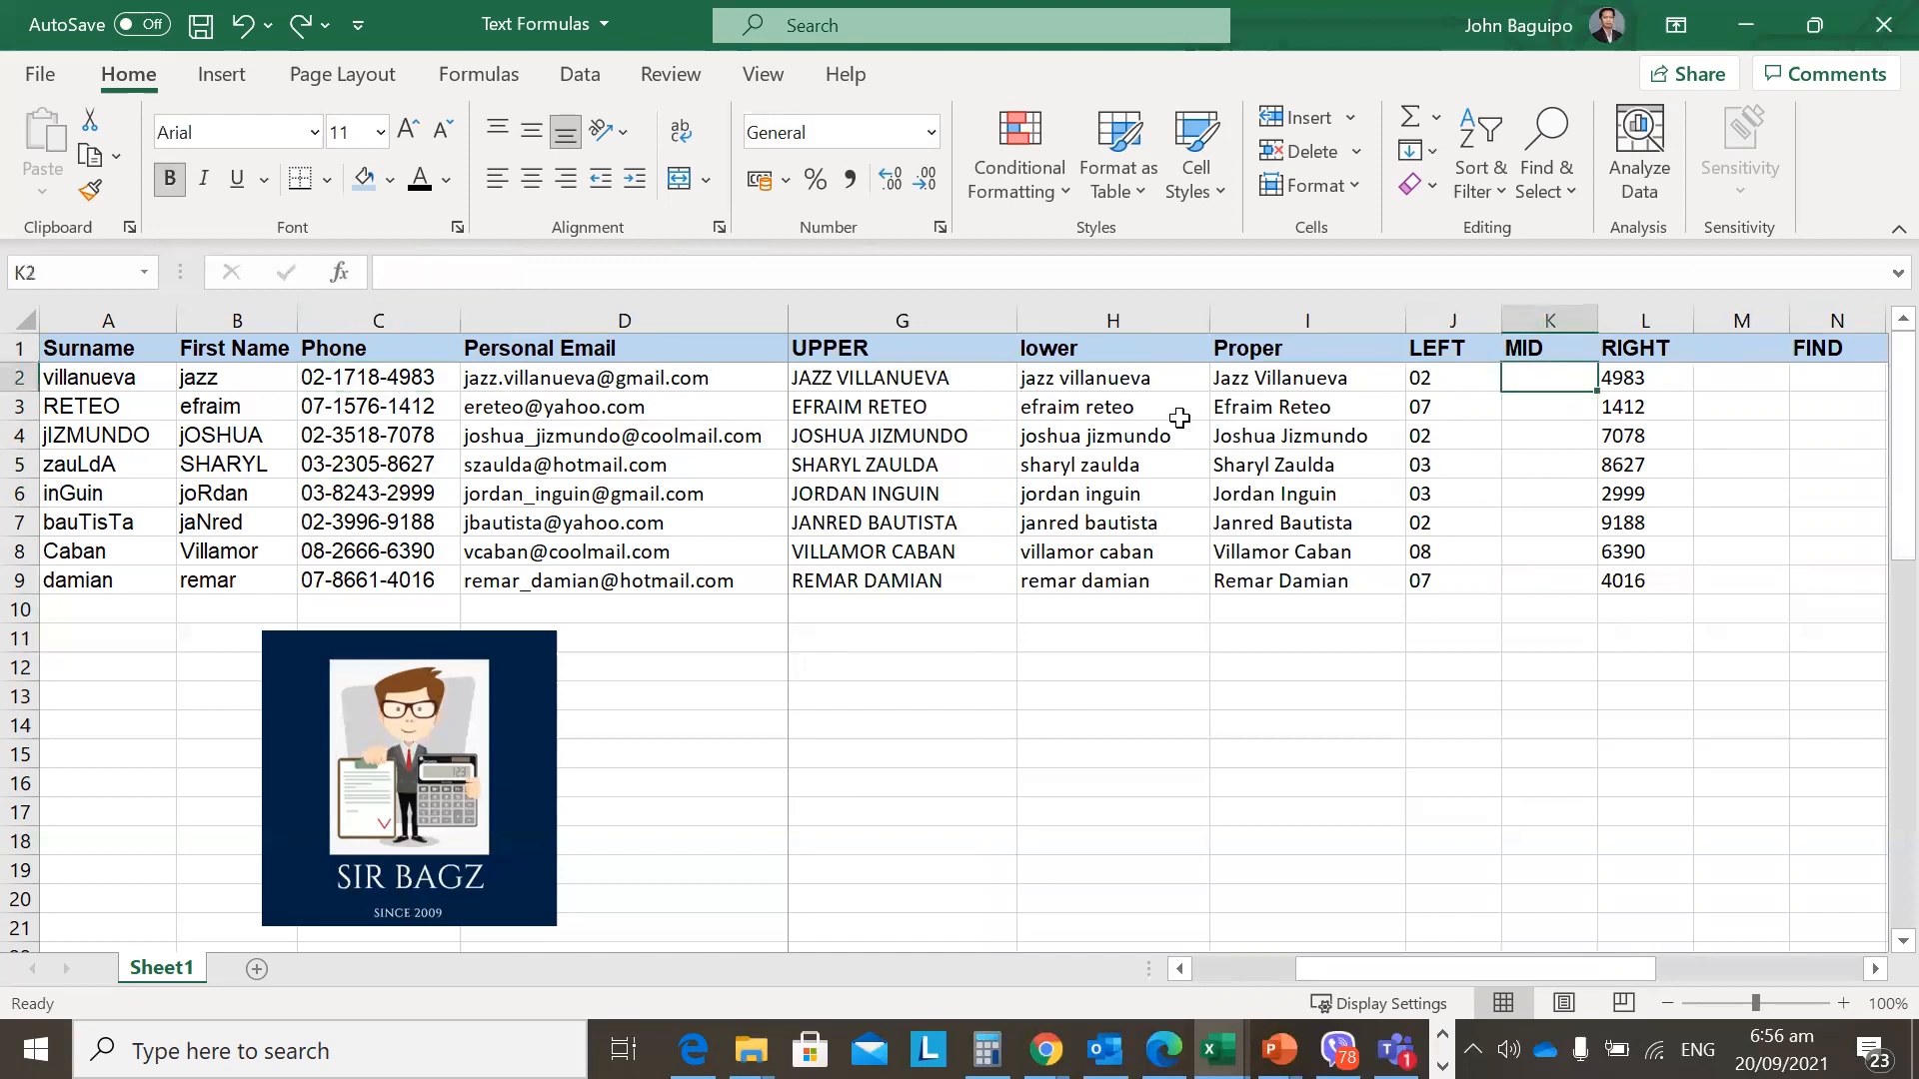
pyautogui.press('Left')
pyautogui.press('Right')
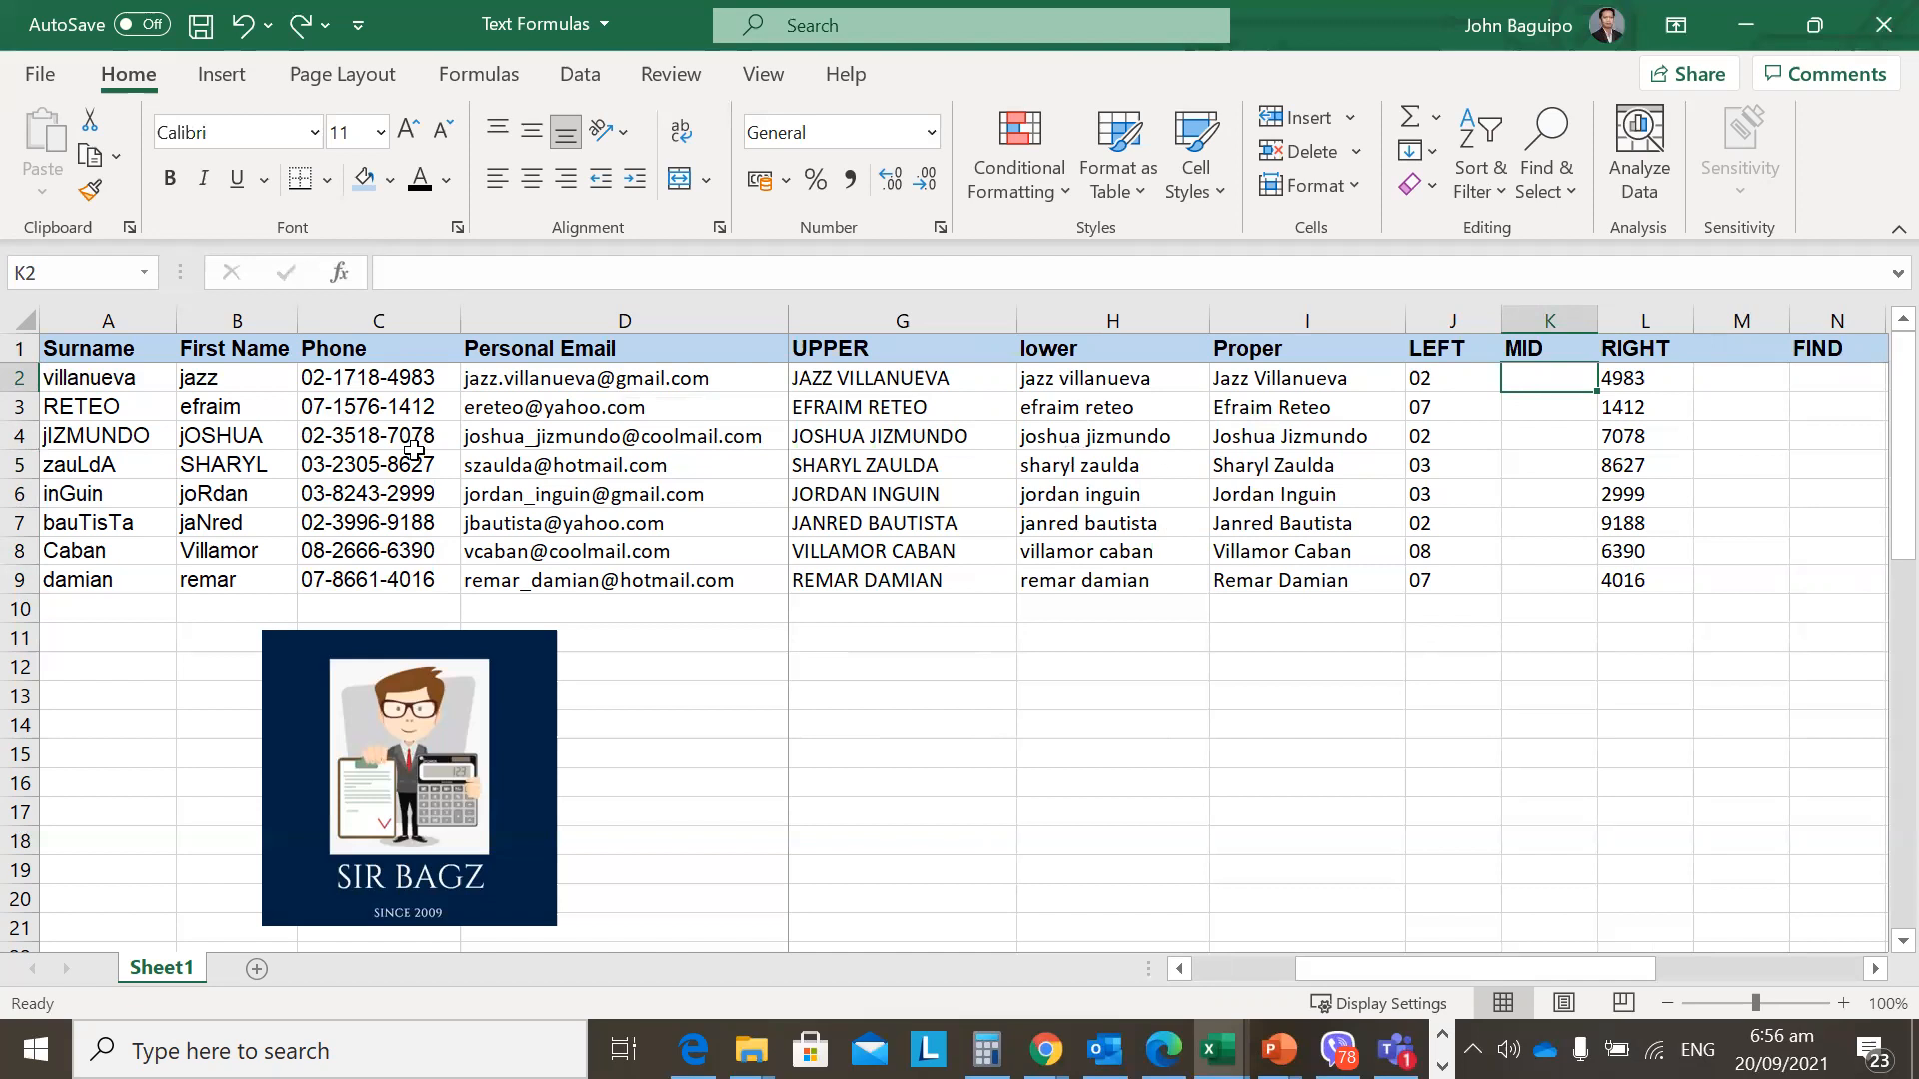
pyautogui.click(355, 380)
pyautogui.keyDown('shift'); pyautogui.click(354, 577); pyautogui.keyUp('shift')
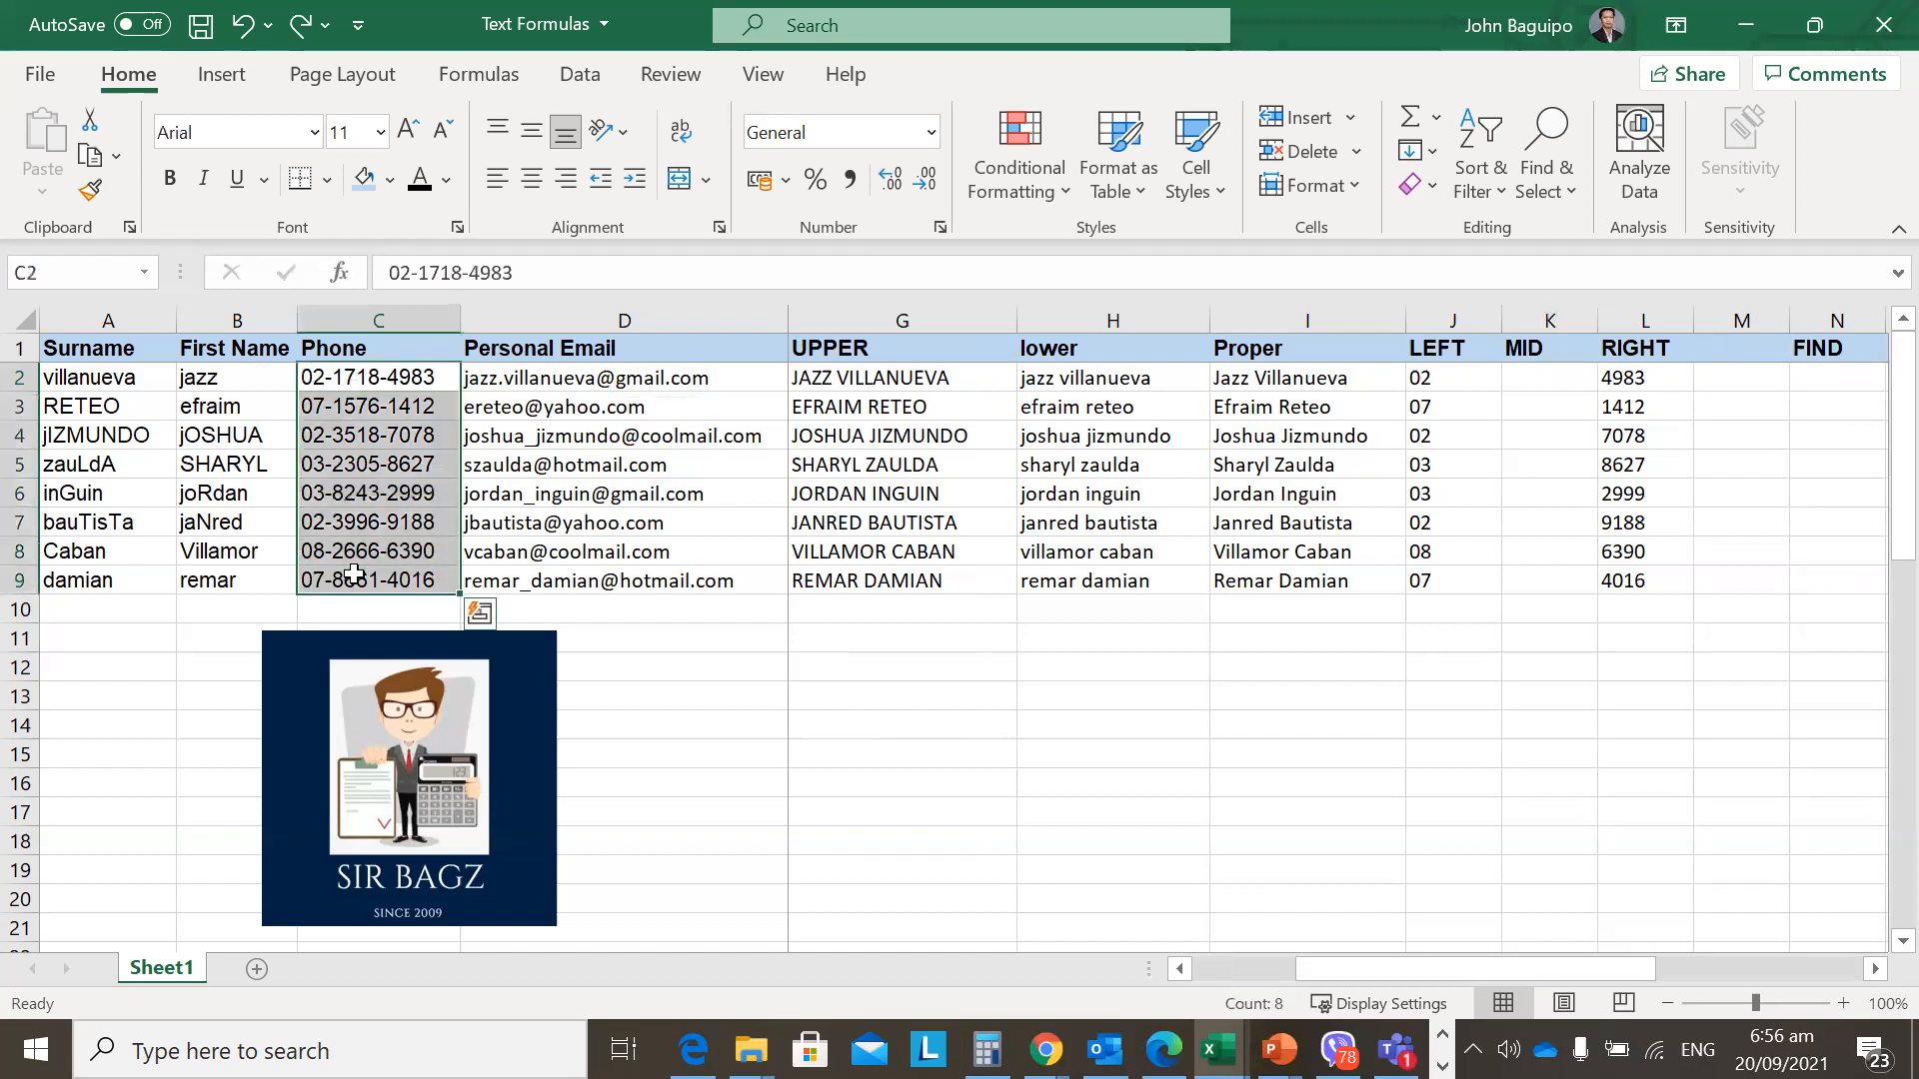
pyautogui.click(338, 377)
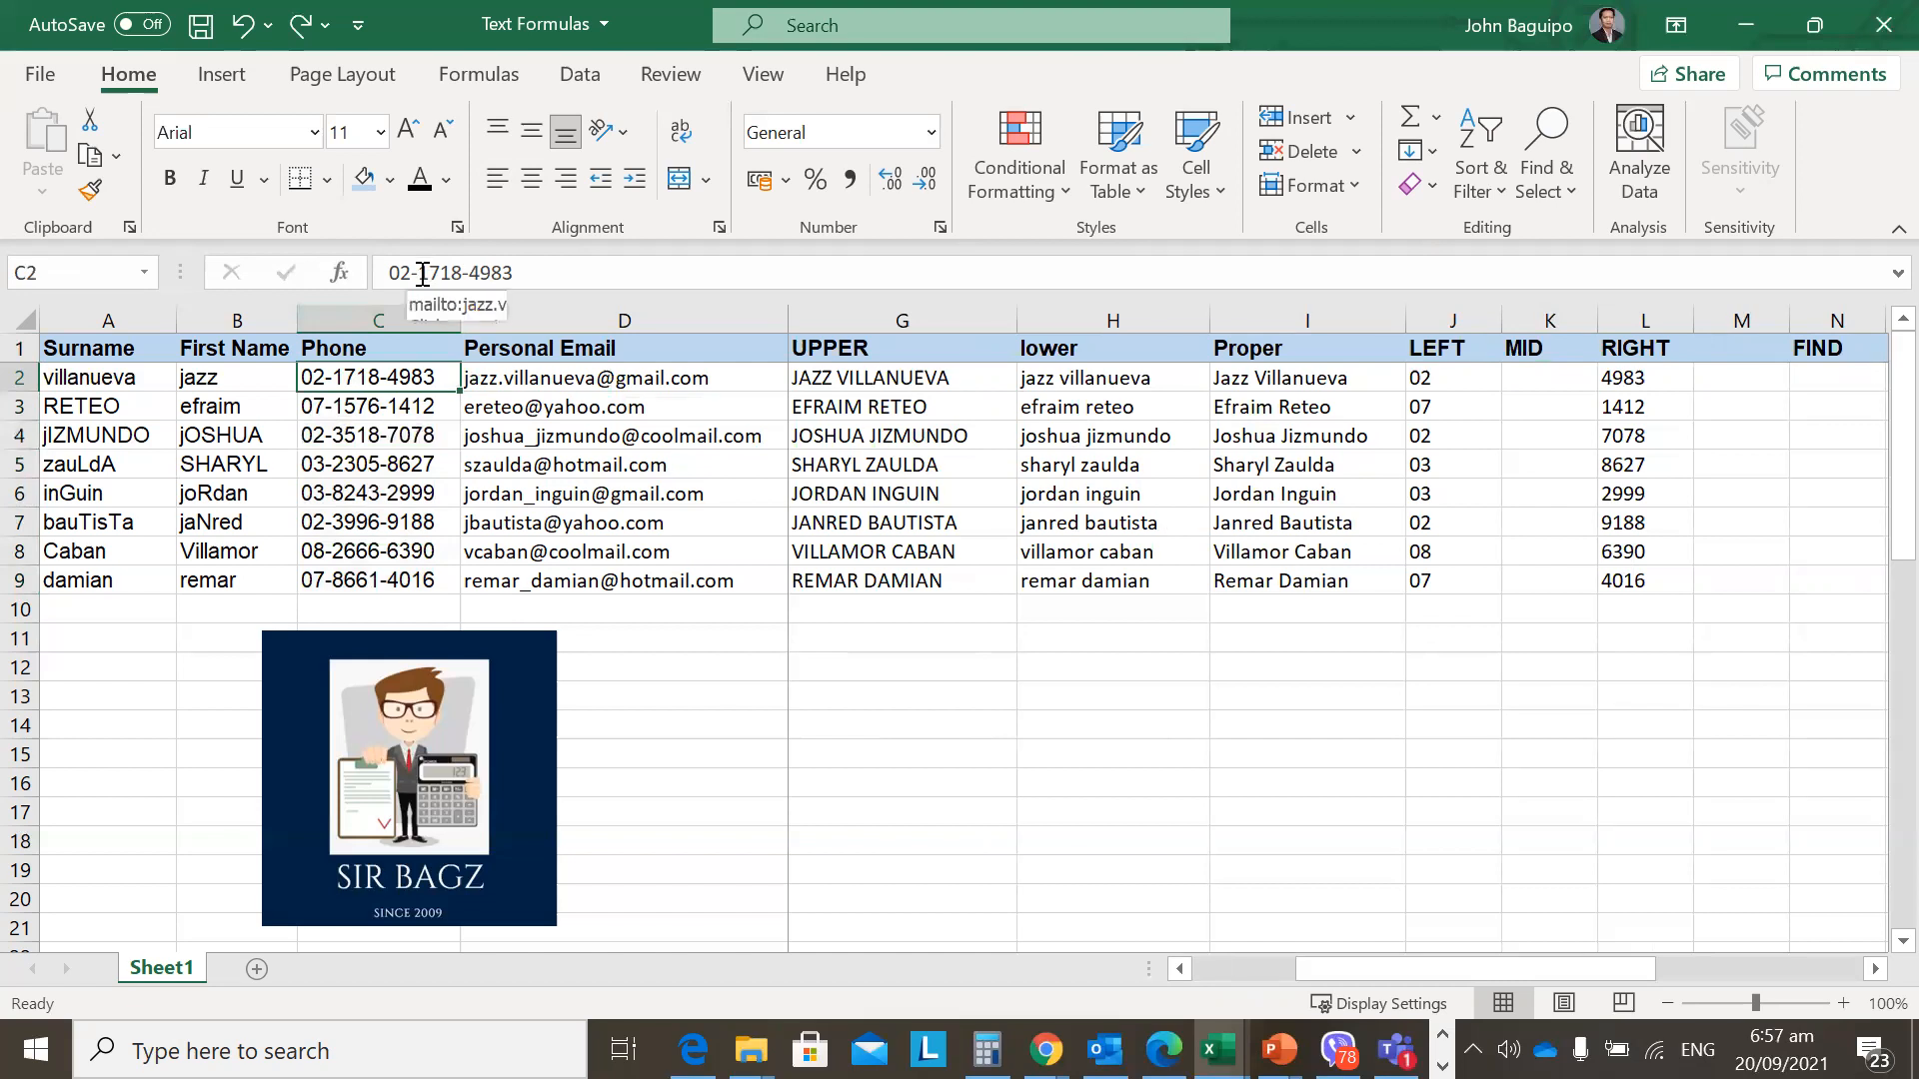
pyautogui.moveTo(418, 272); pyautogui.dragTo(461, 273)
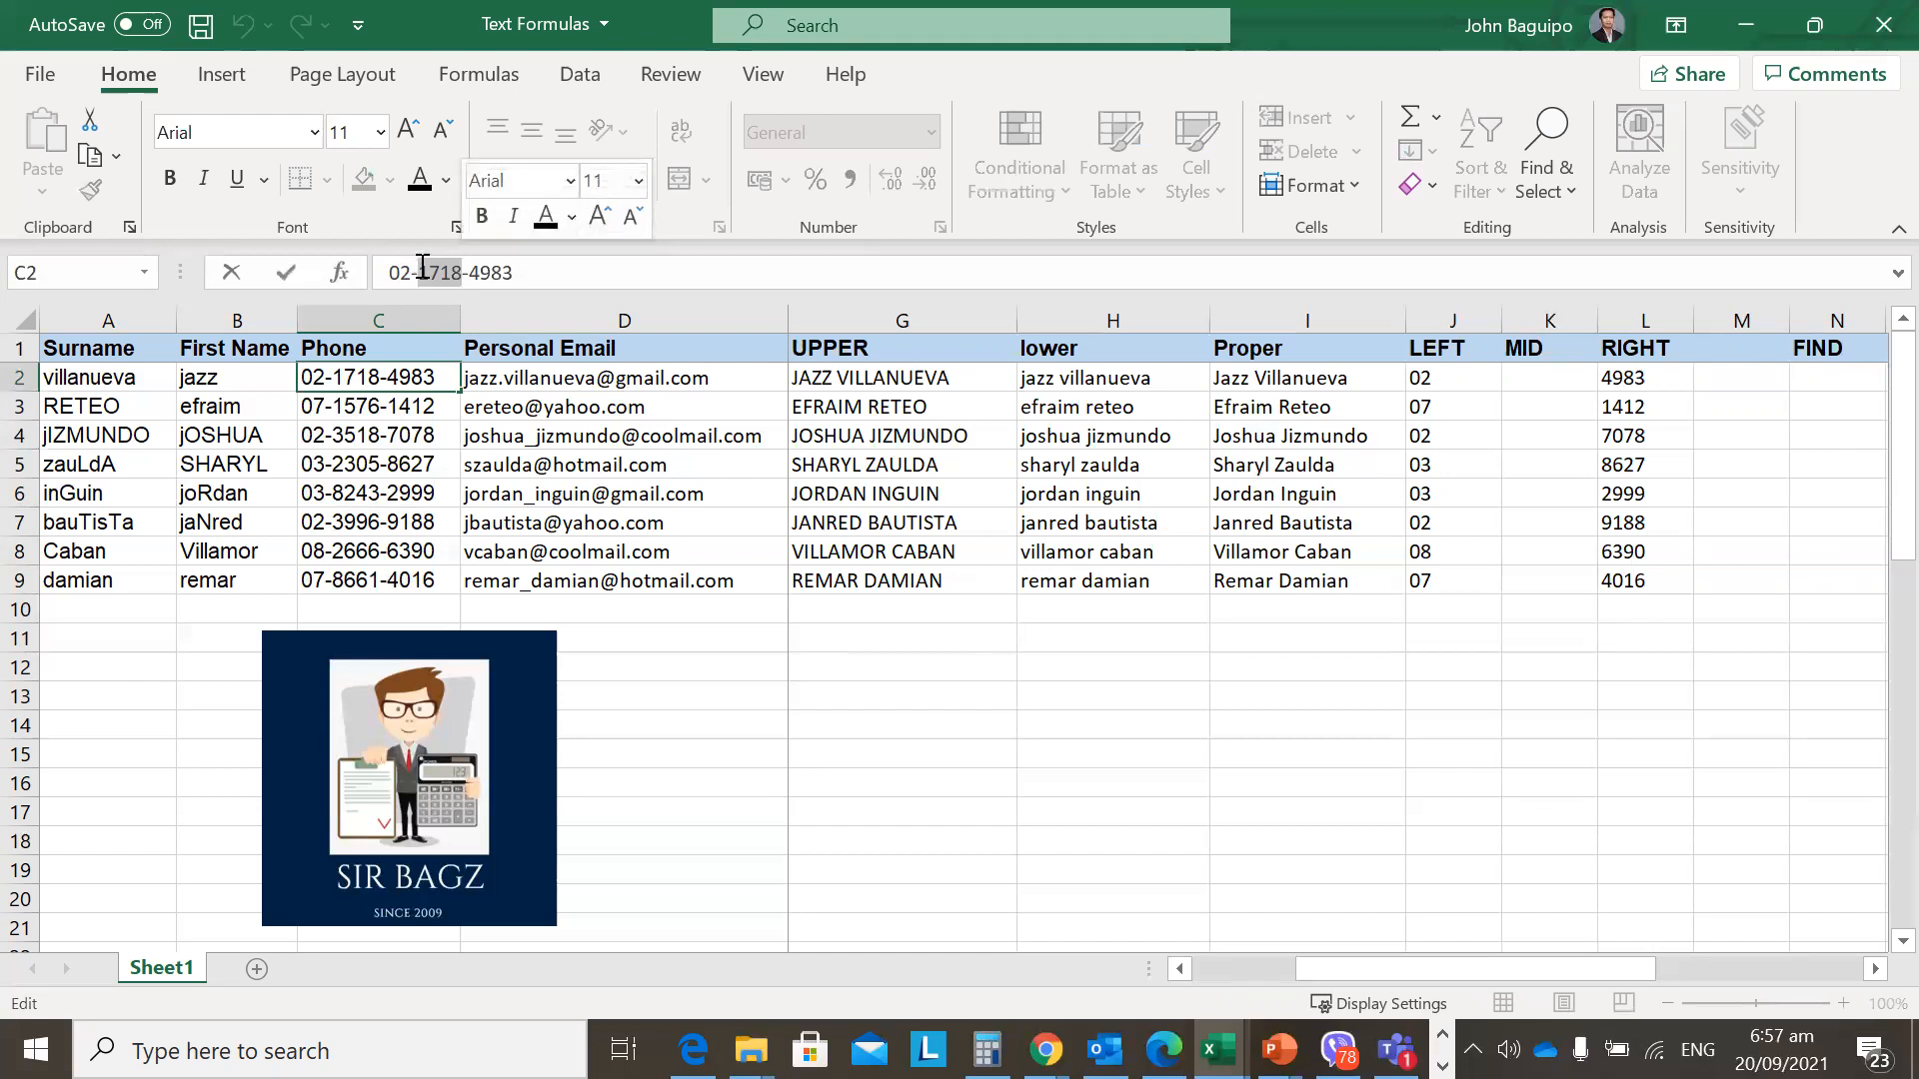
pyautogui.press('Escape')
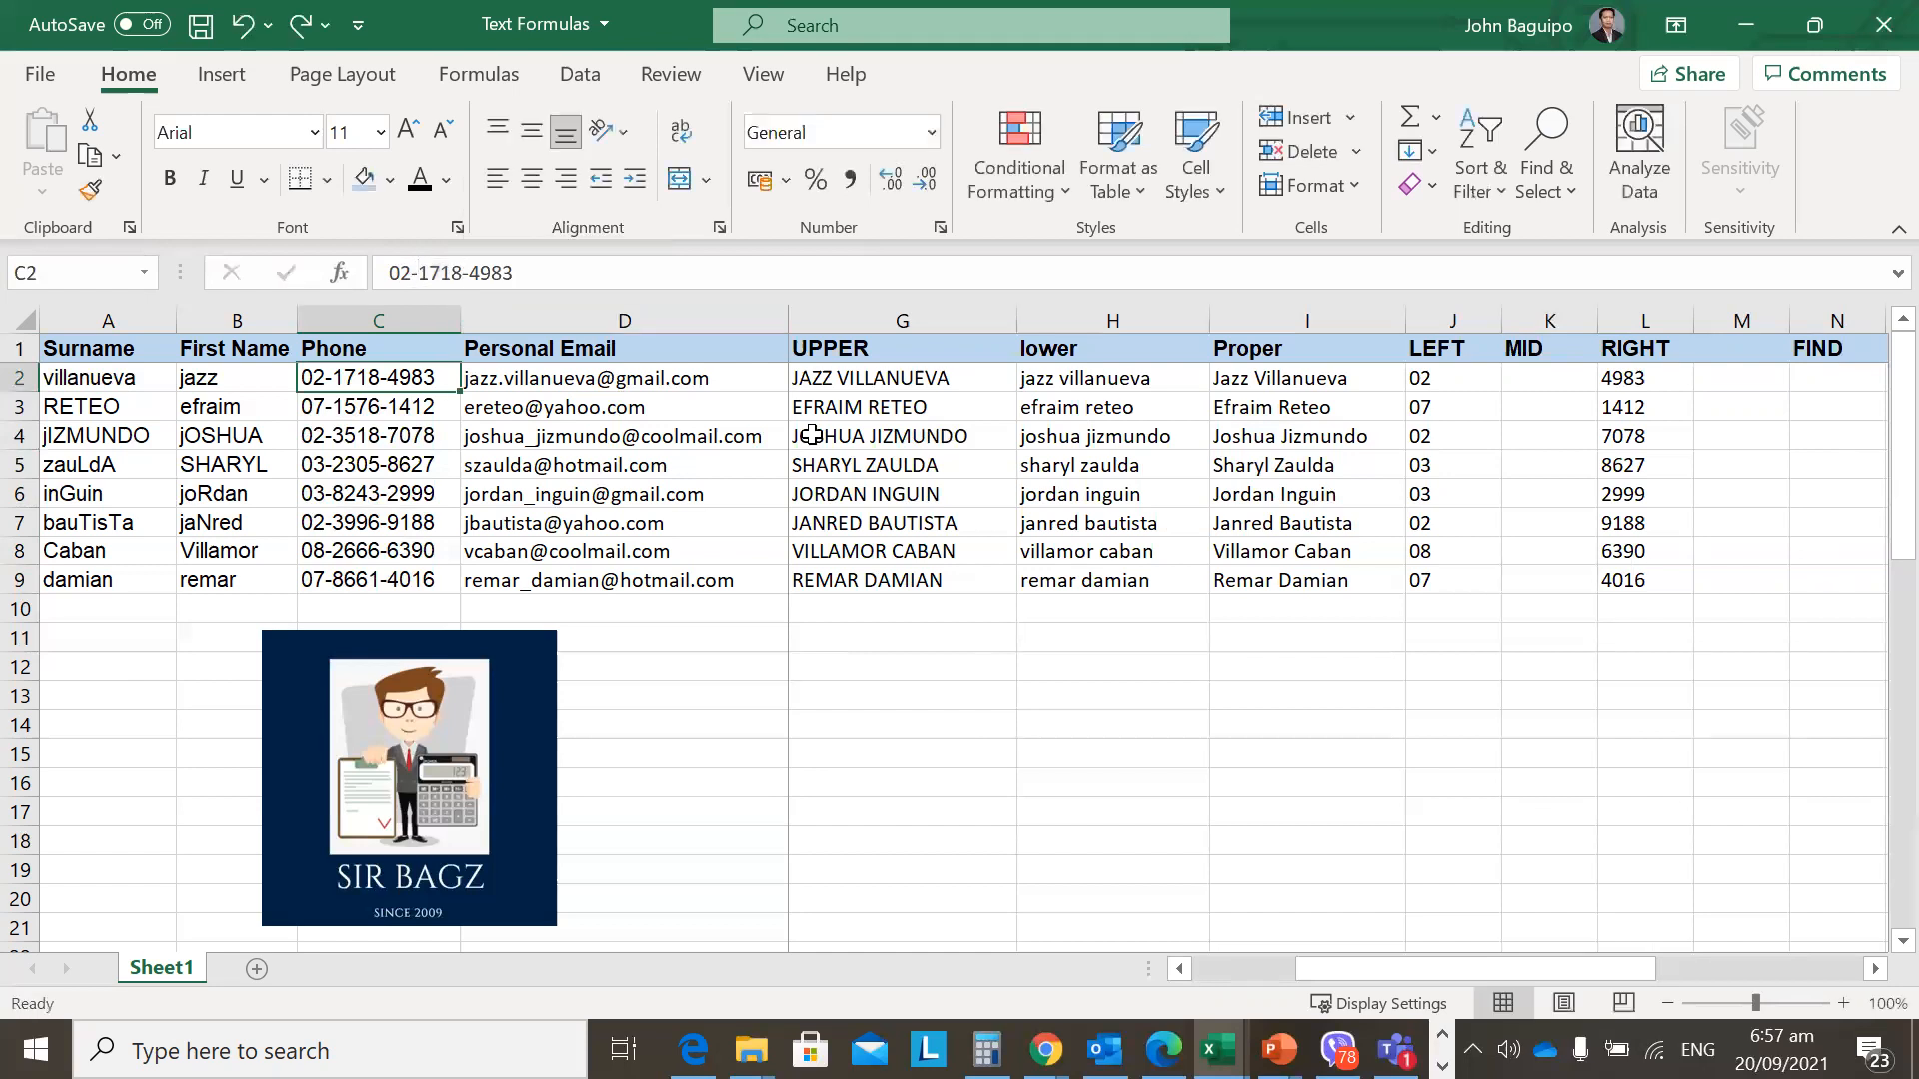
pyautogui.click(1546, 375)
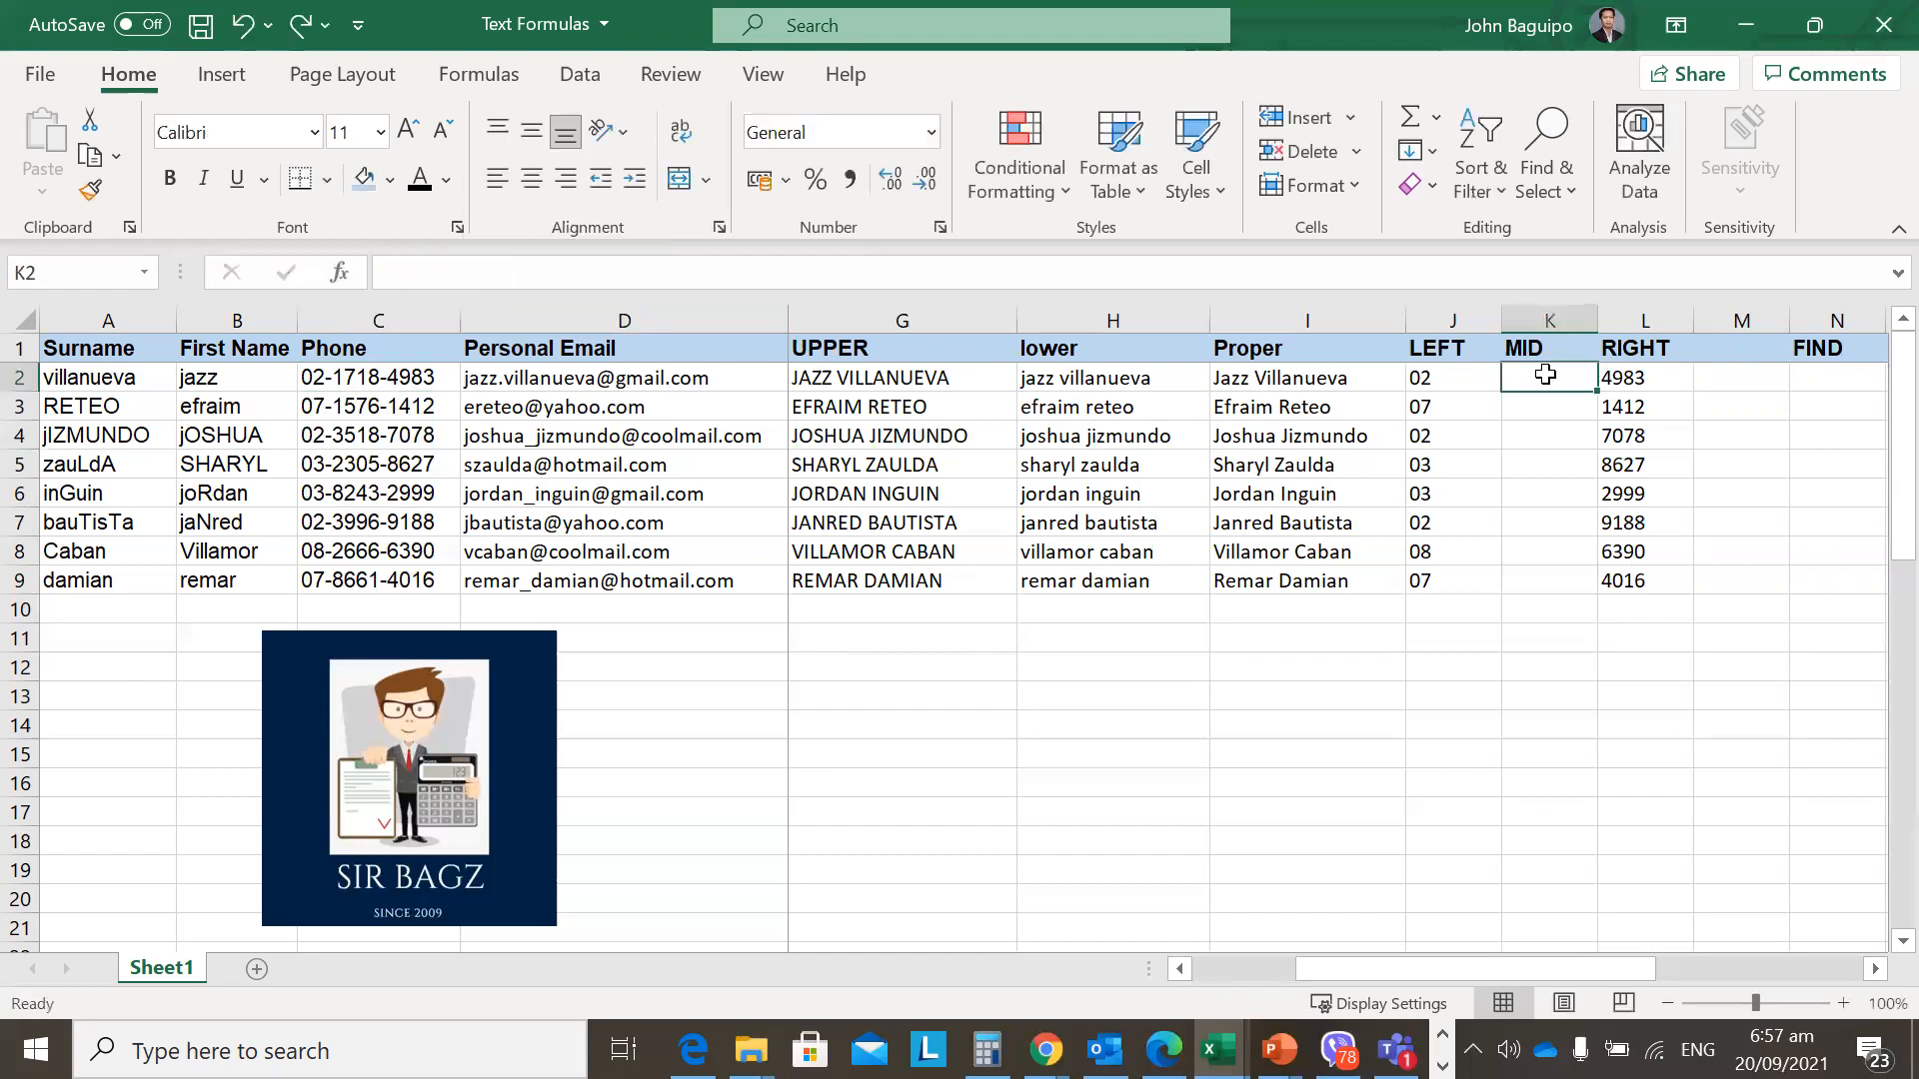
# Enter =MID(C2,4,4) in K2 to extract the middle four digits.
pyautogui.write('=')
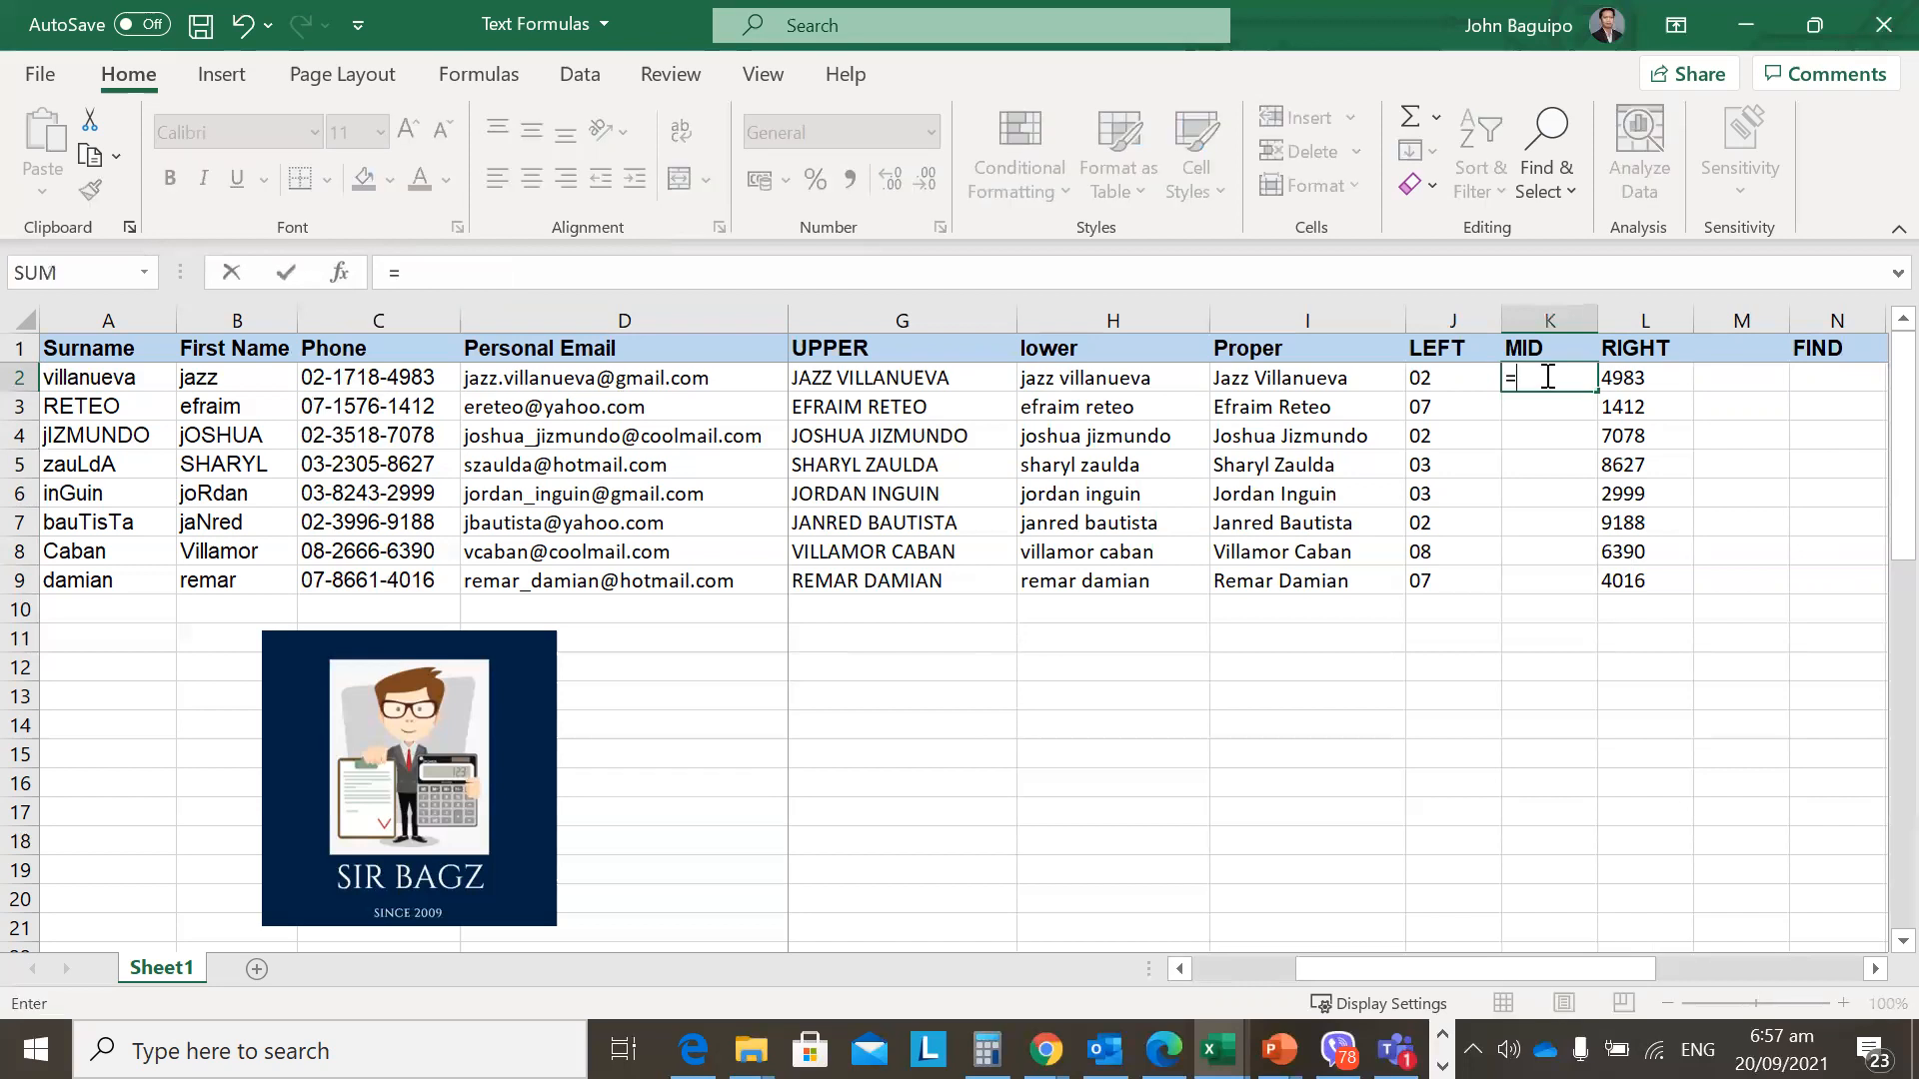
pyautogui.write('mi')
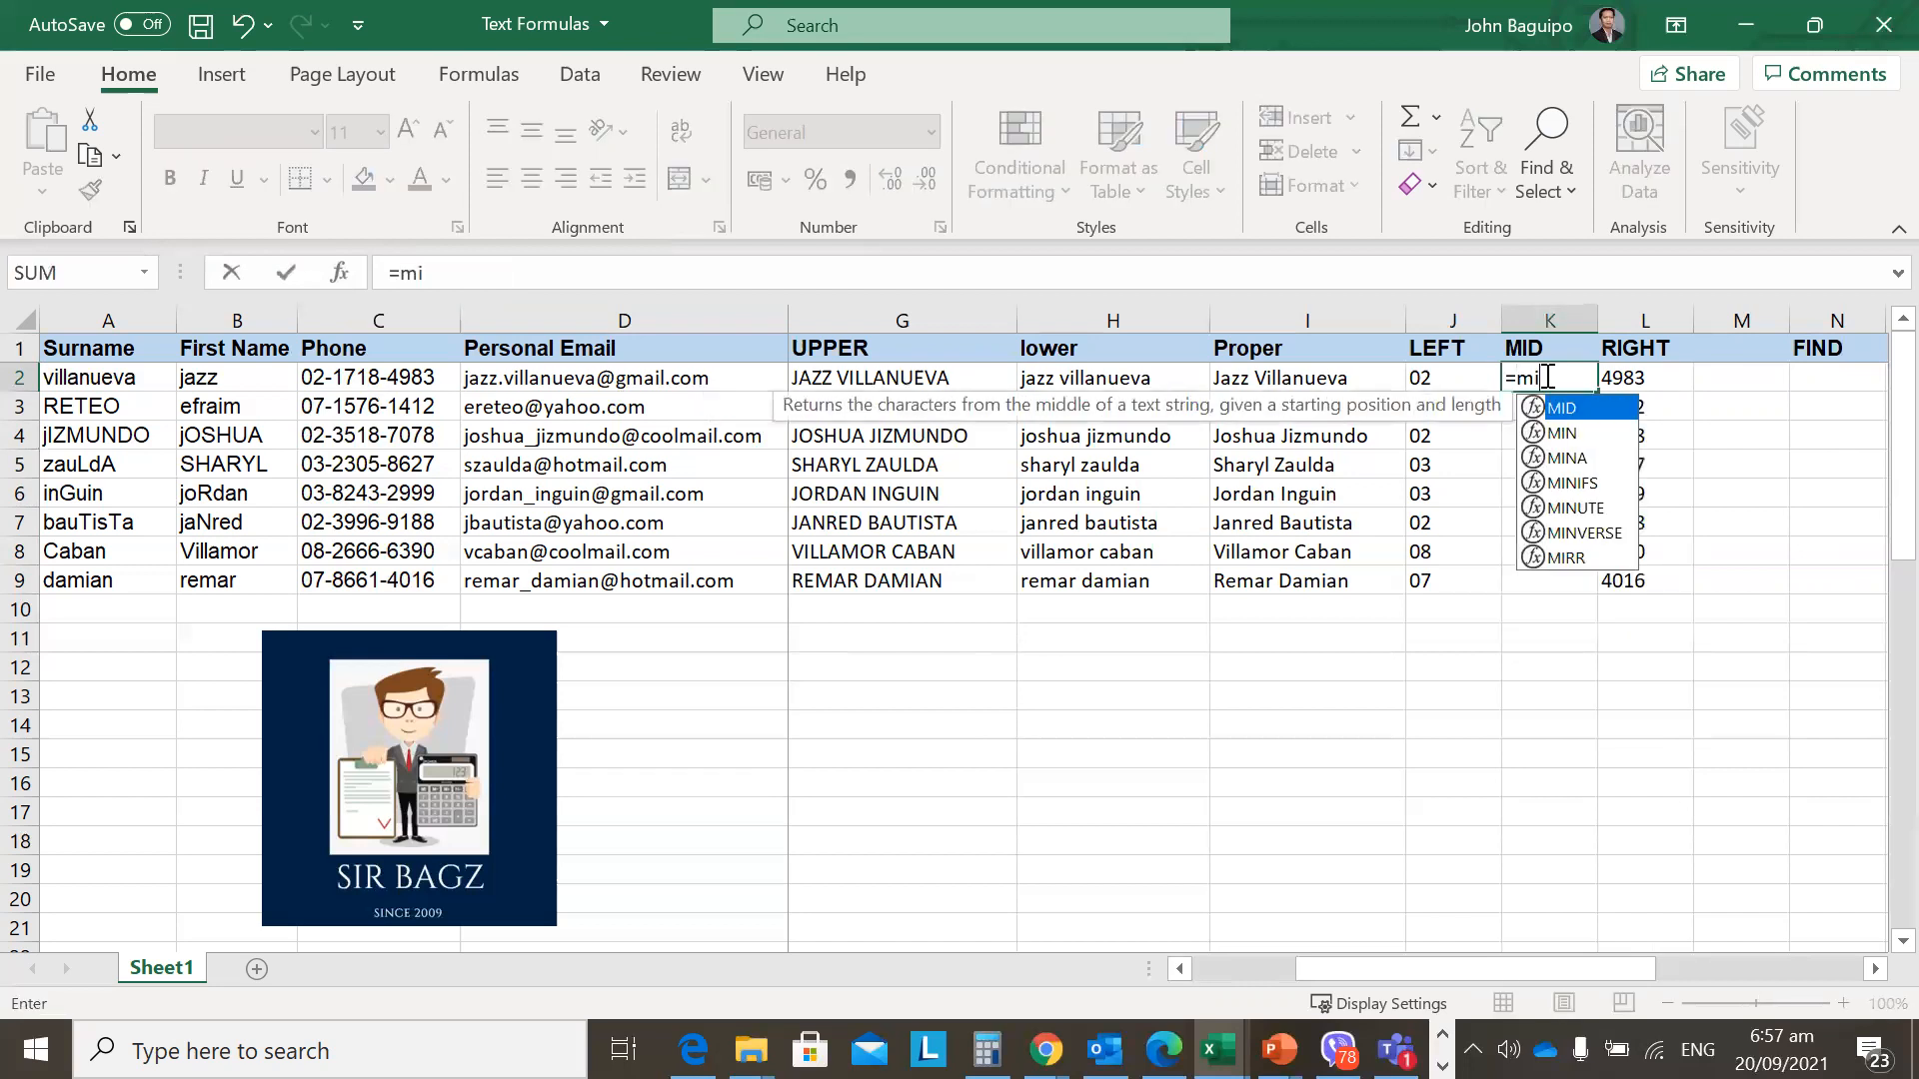
pyautogui.write('d(')
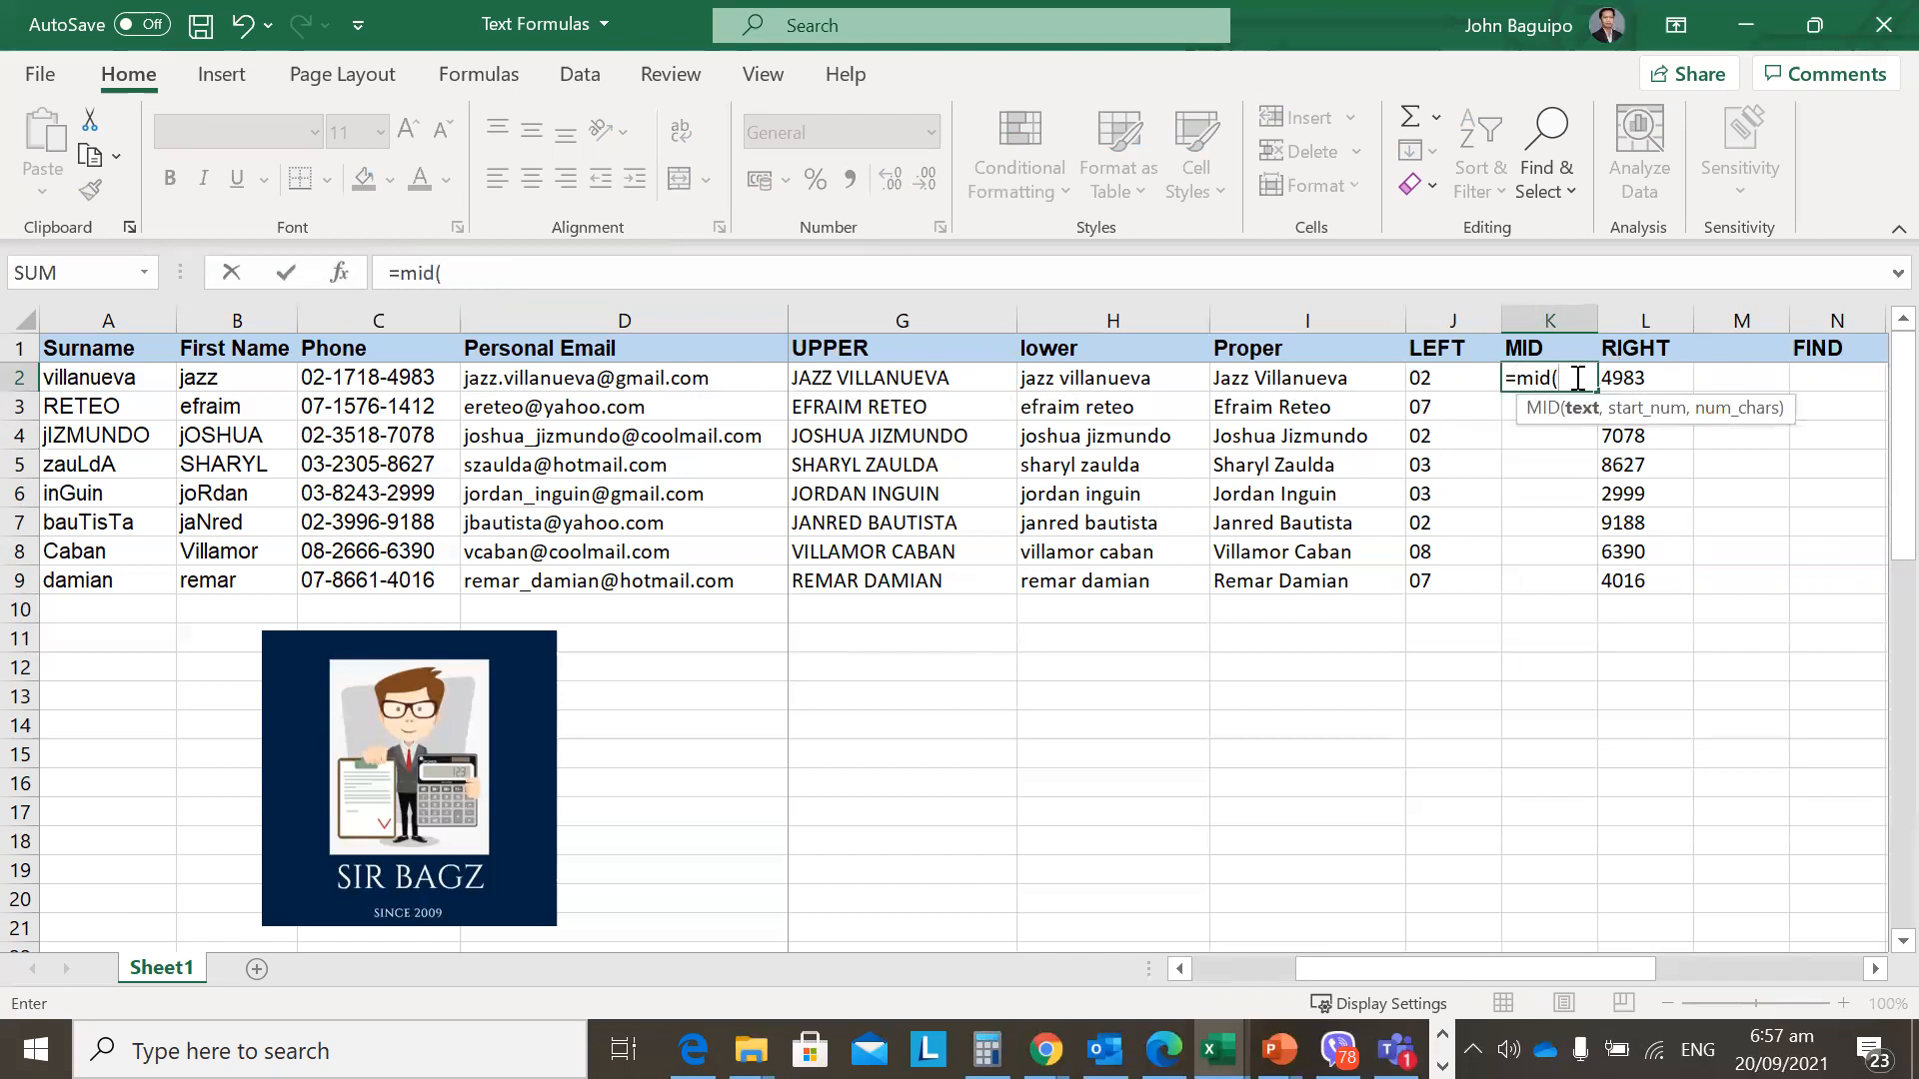
pyautogui.click(330, 377)
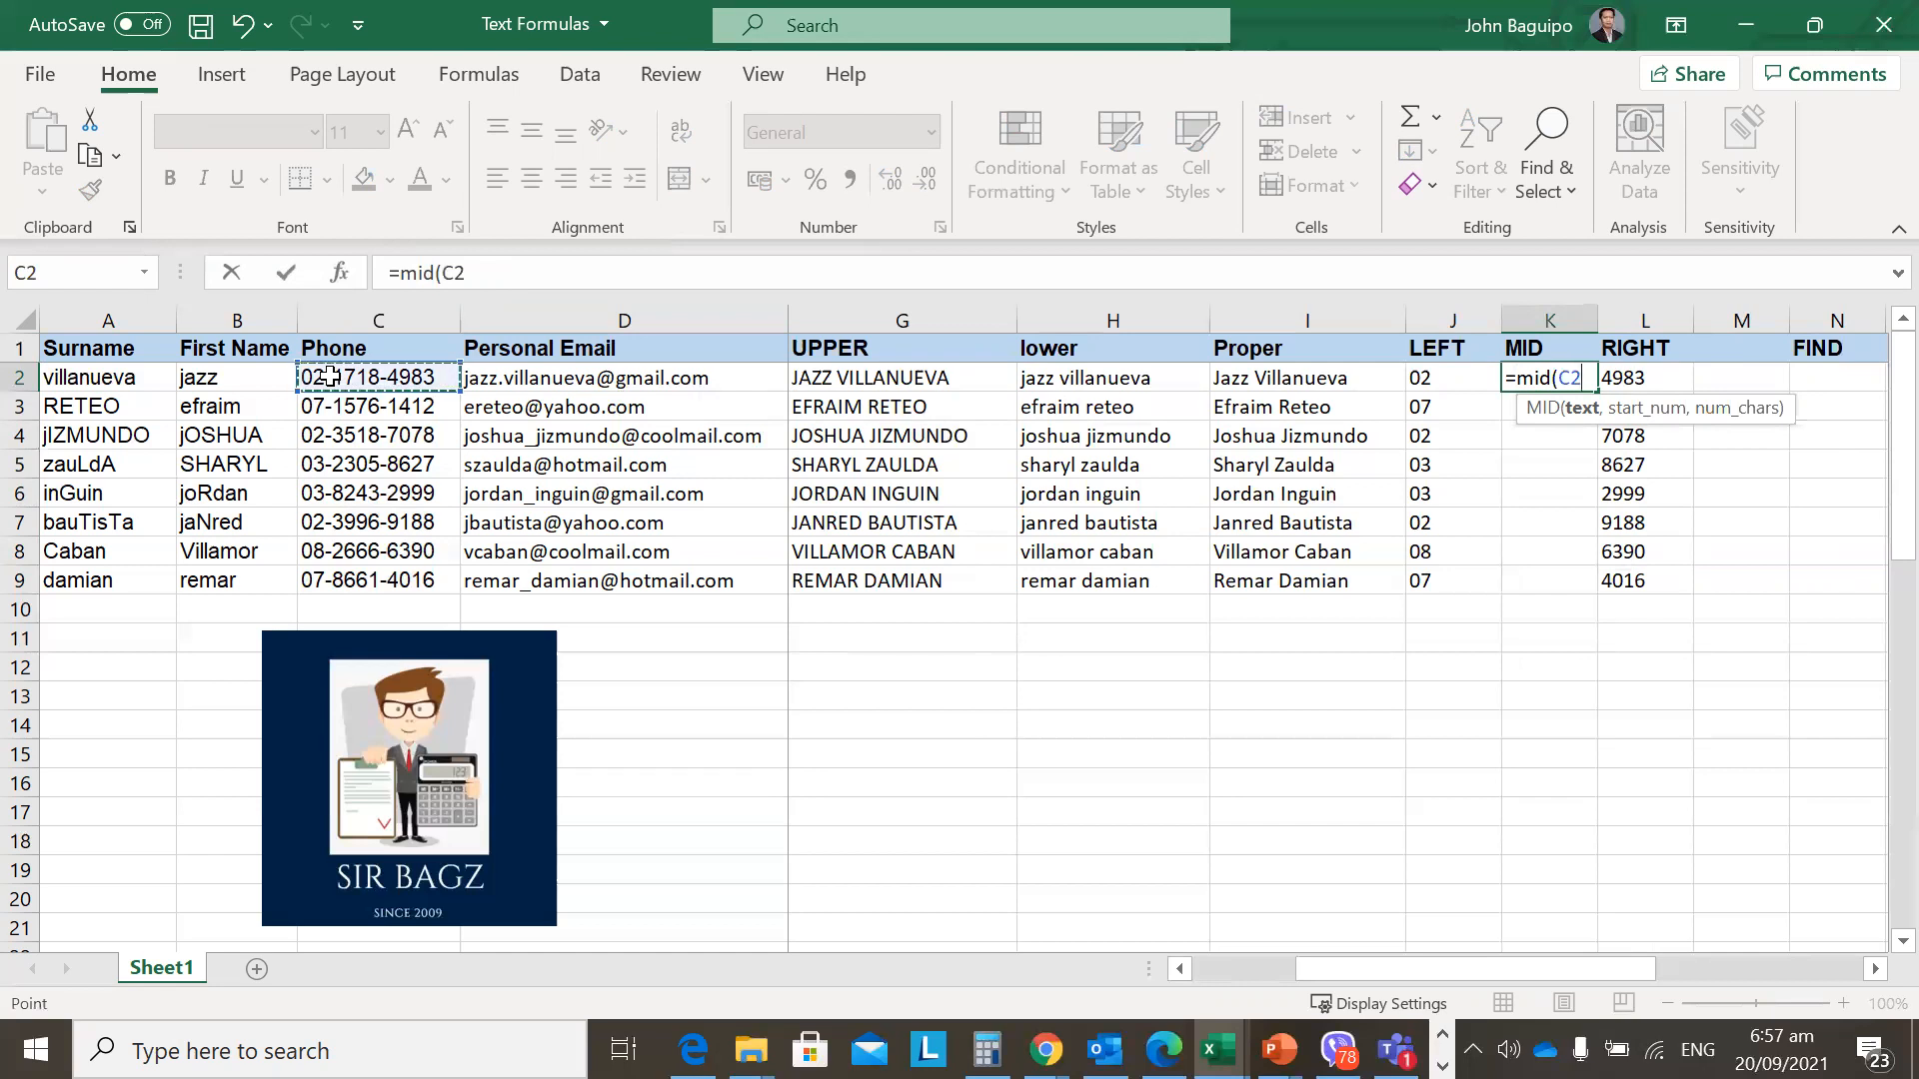
pyautogui.write(',')
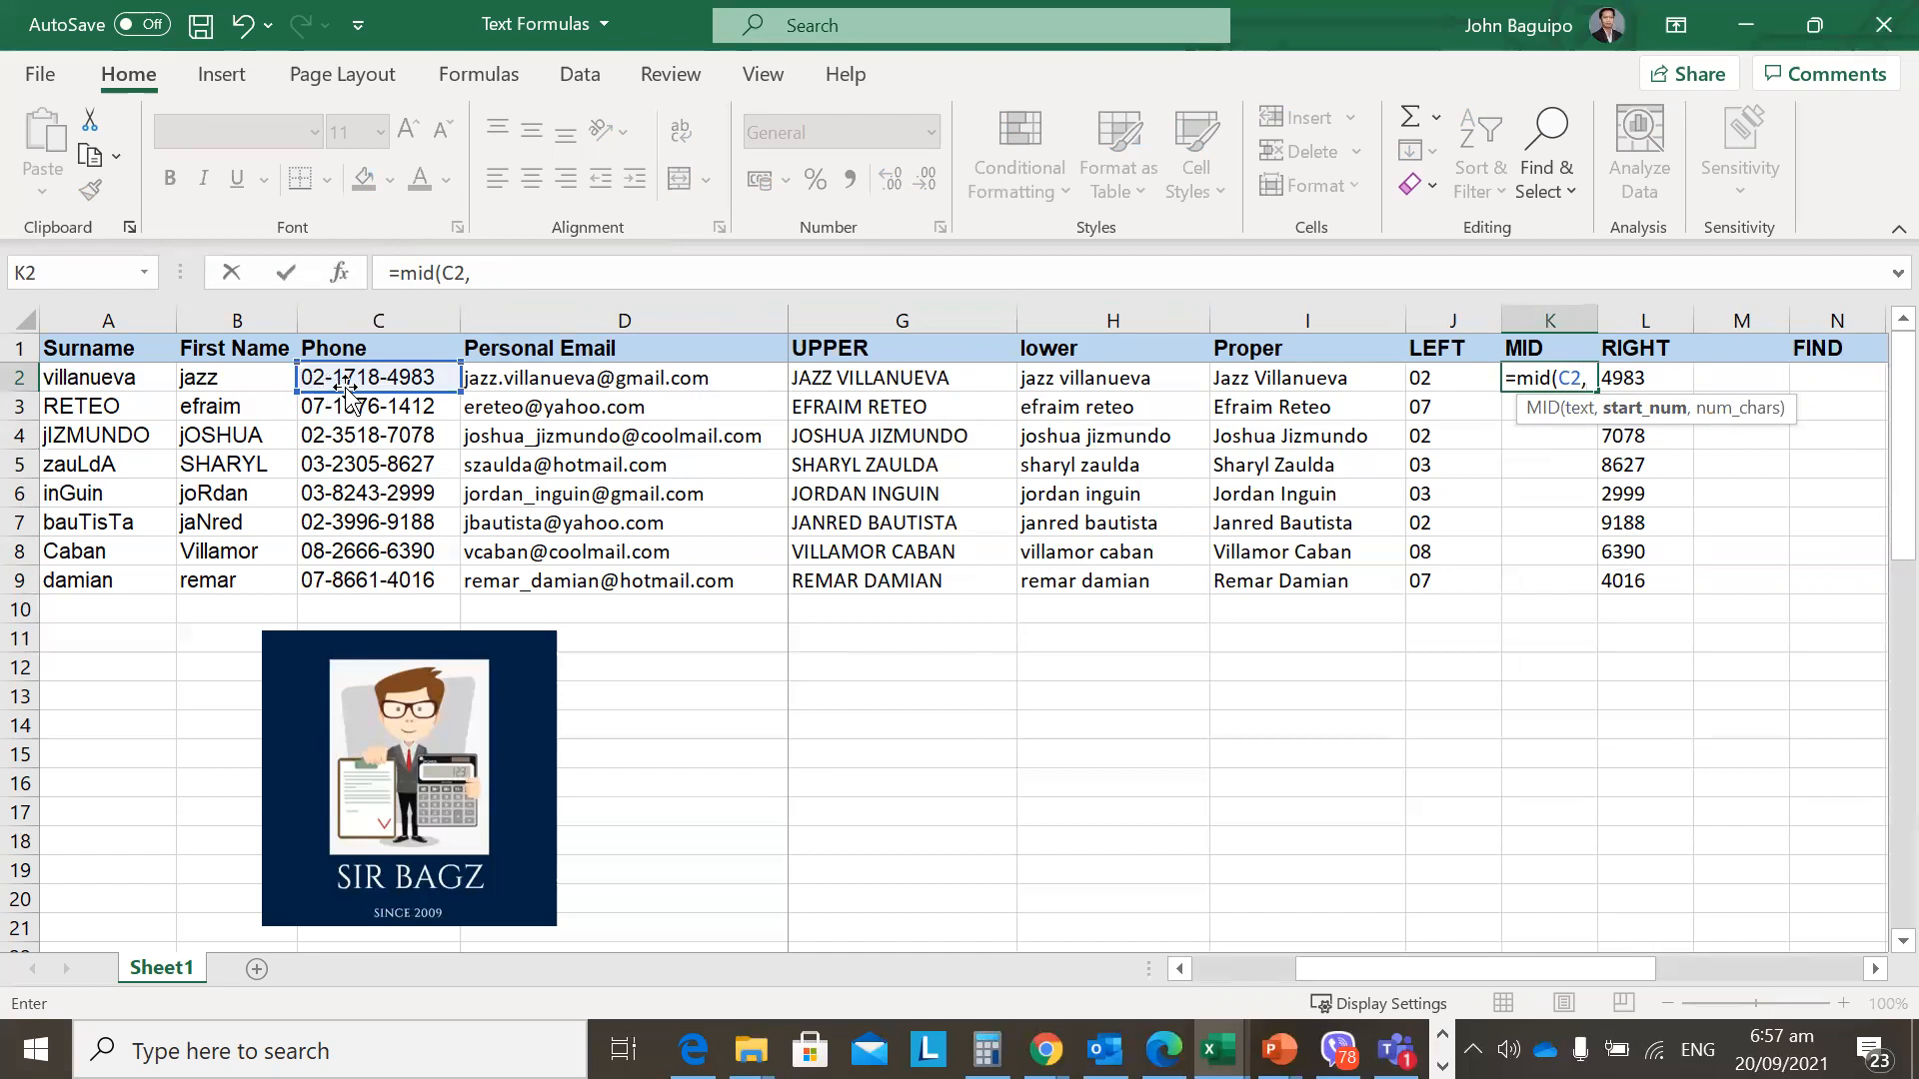
pyautogui.click(652, 278)
pyautogui.write('4')
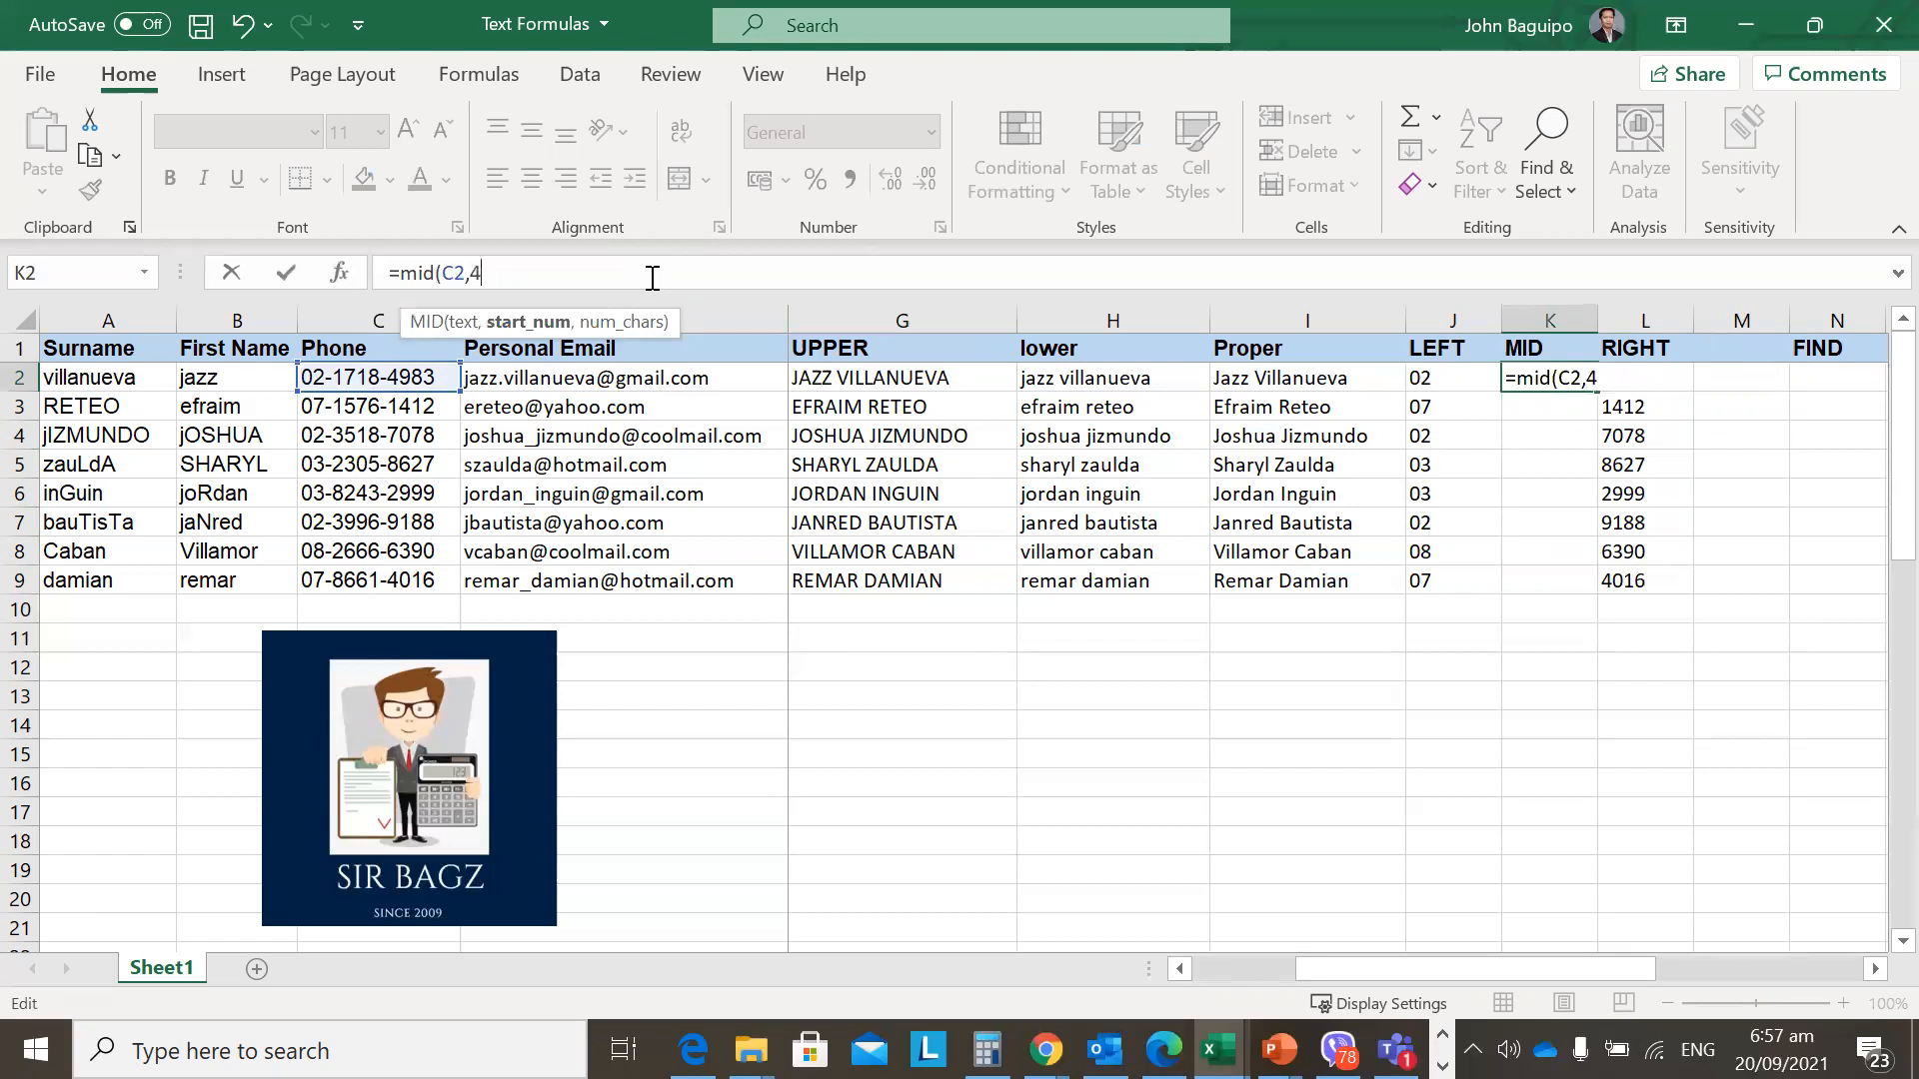
pyautogui.write(',4')
pyautogui.write(')')
pyautogui.press('Return')
# Try start position 5 in K2's MID formula, then set it back to 4.
pyautogui.press('Up')
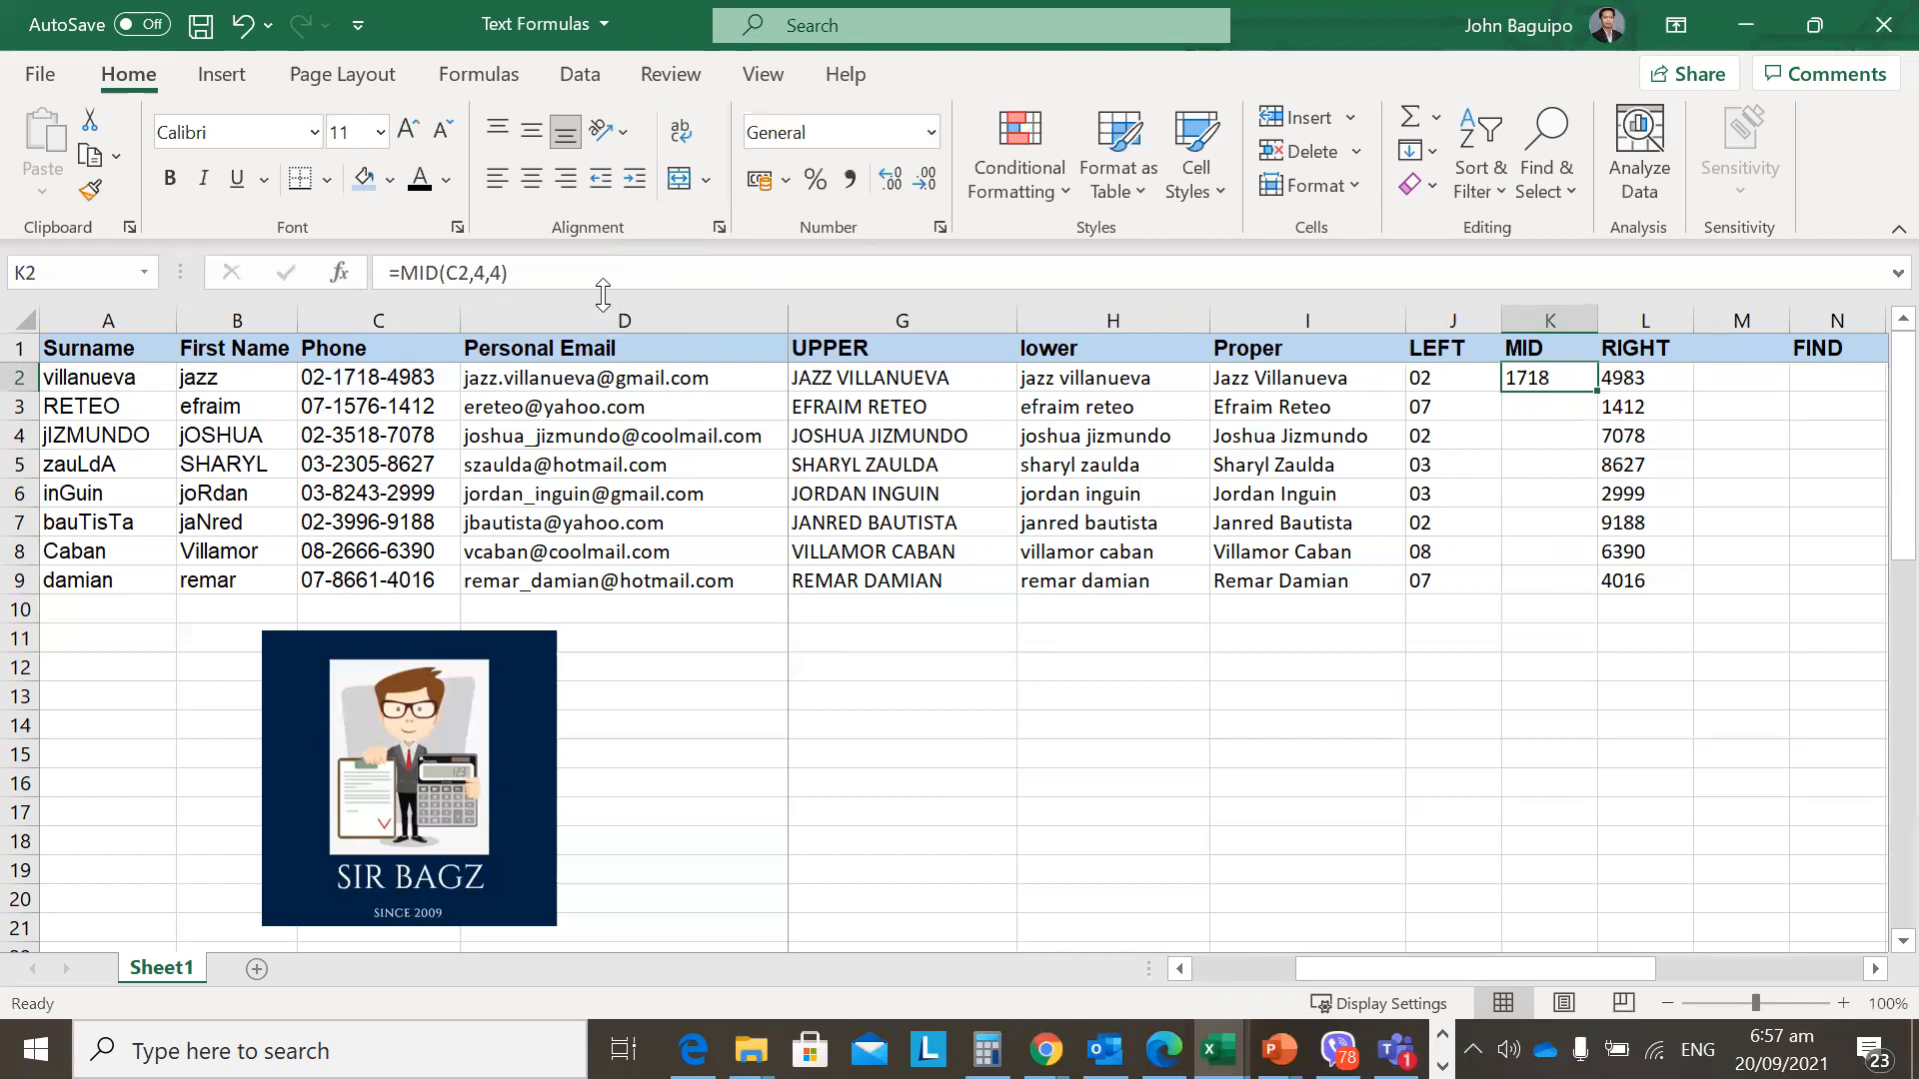
pyautogui.click(484, 273)
pyautogui.hotkey('shift', 'Left')
pyautogui.write('5')
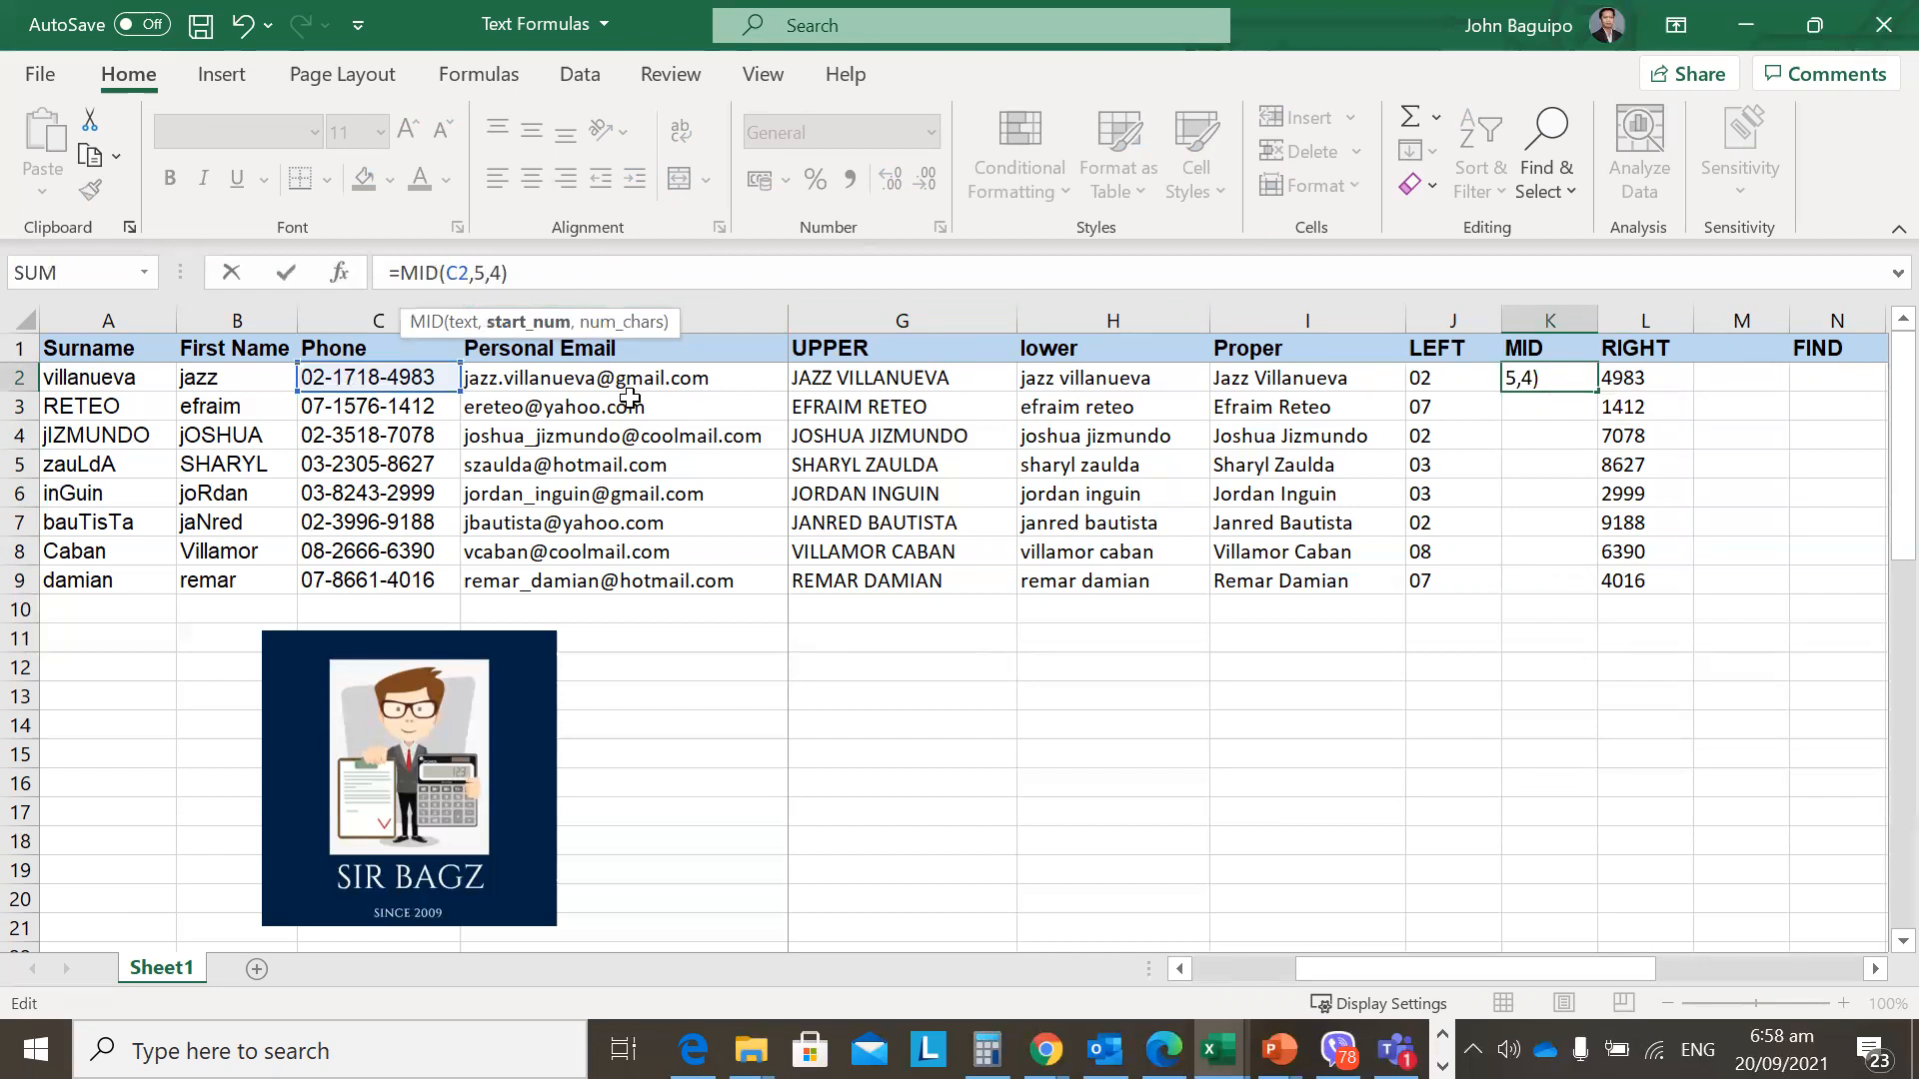
pyautogui.hotkey('ctrl', 'Return')
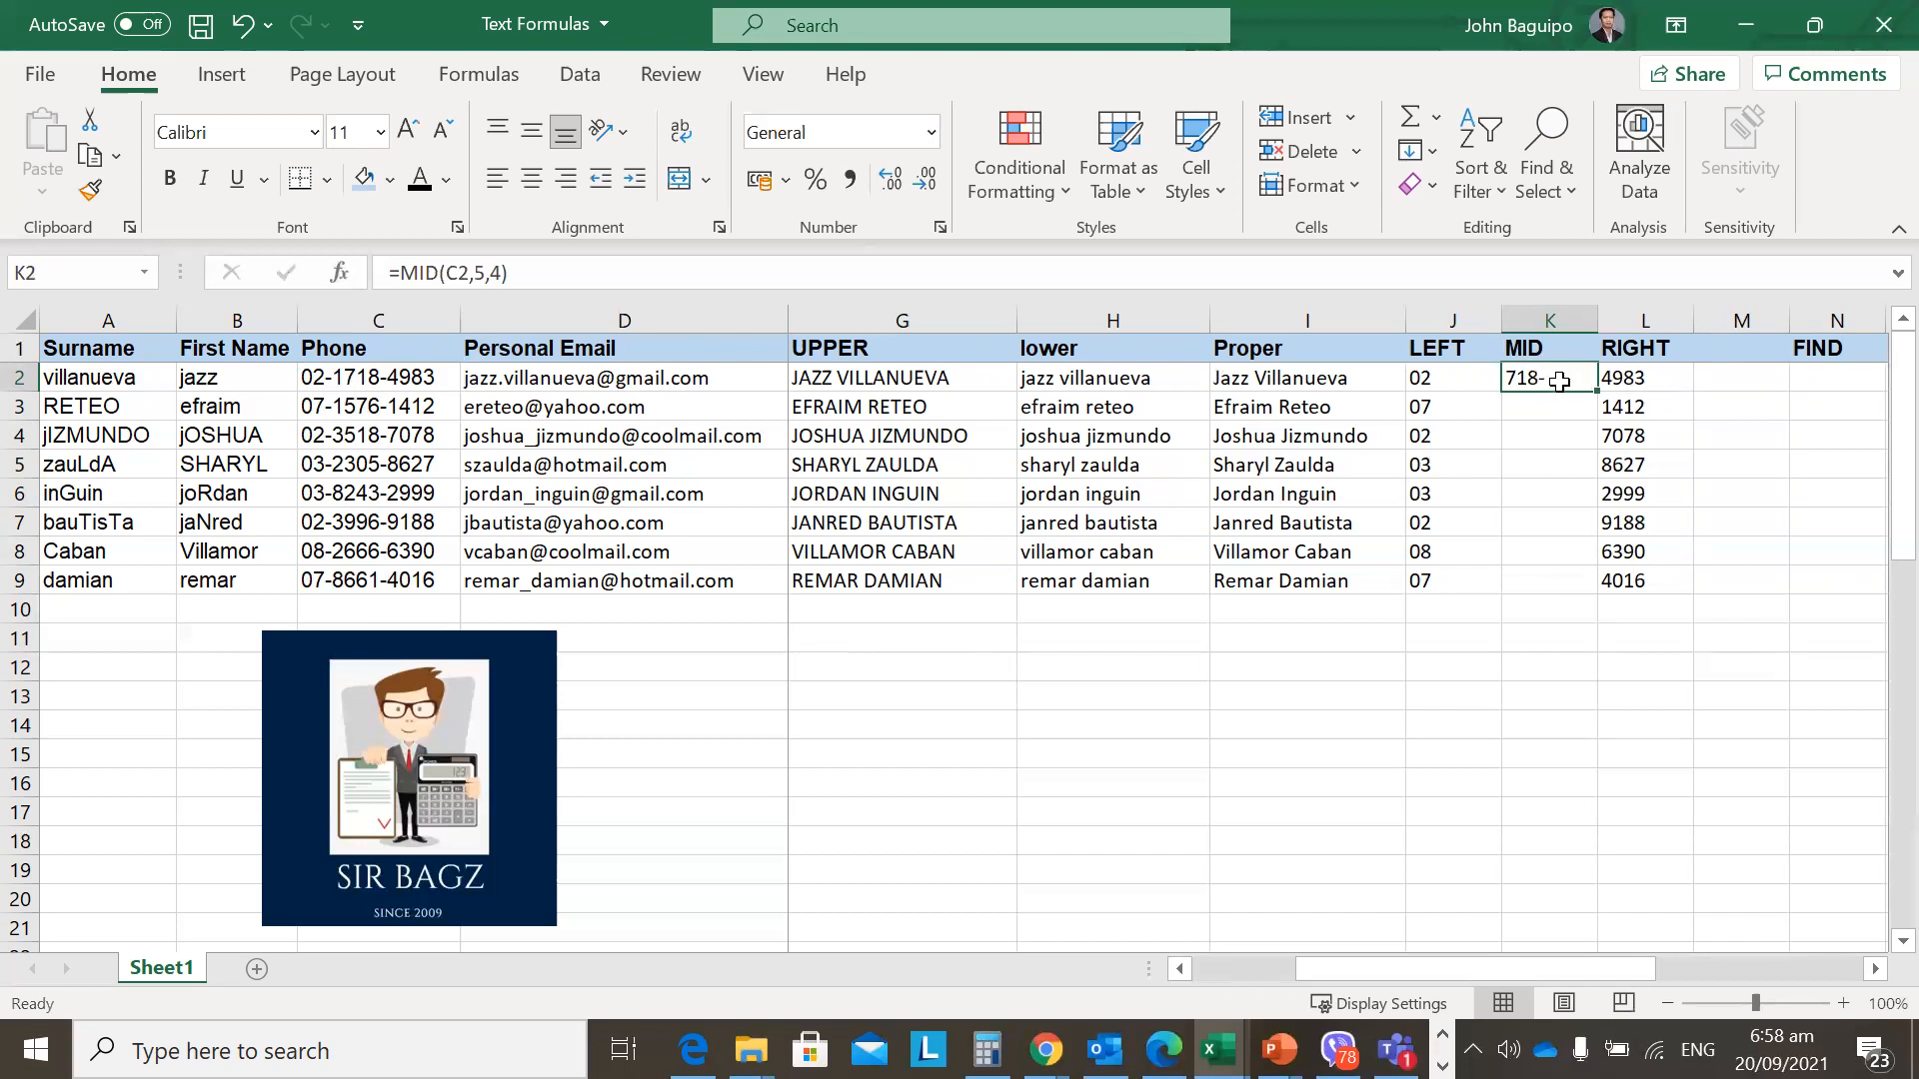
pyautogui.click(489, 272)
pyautogui.press('BackSpace')
pyautogui.write('4')
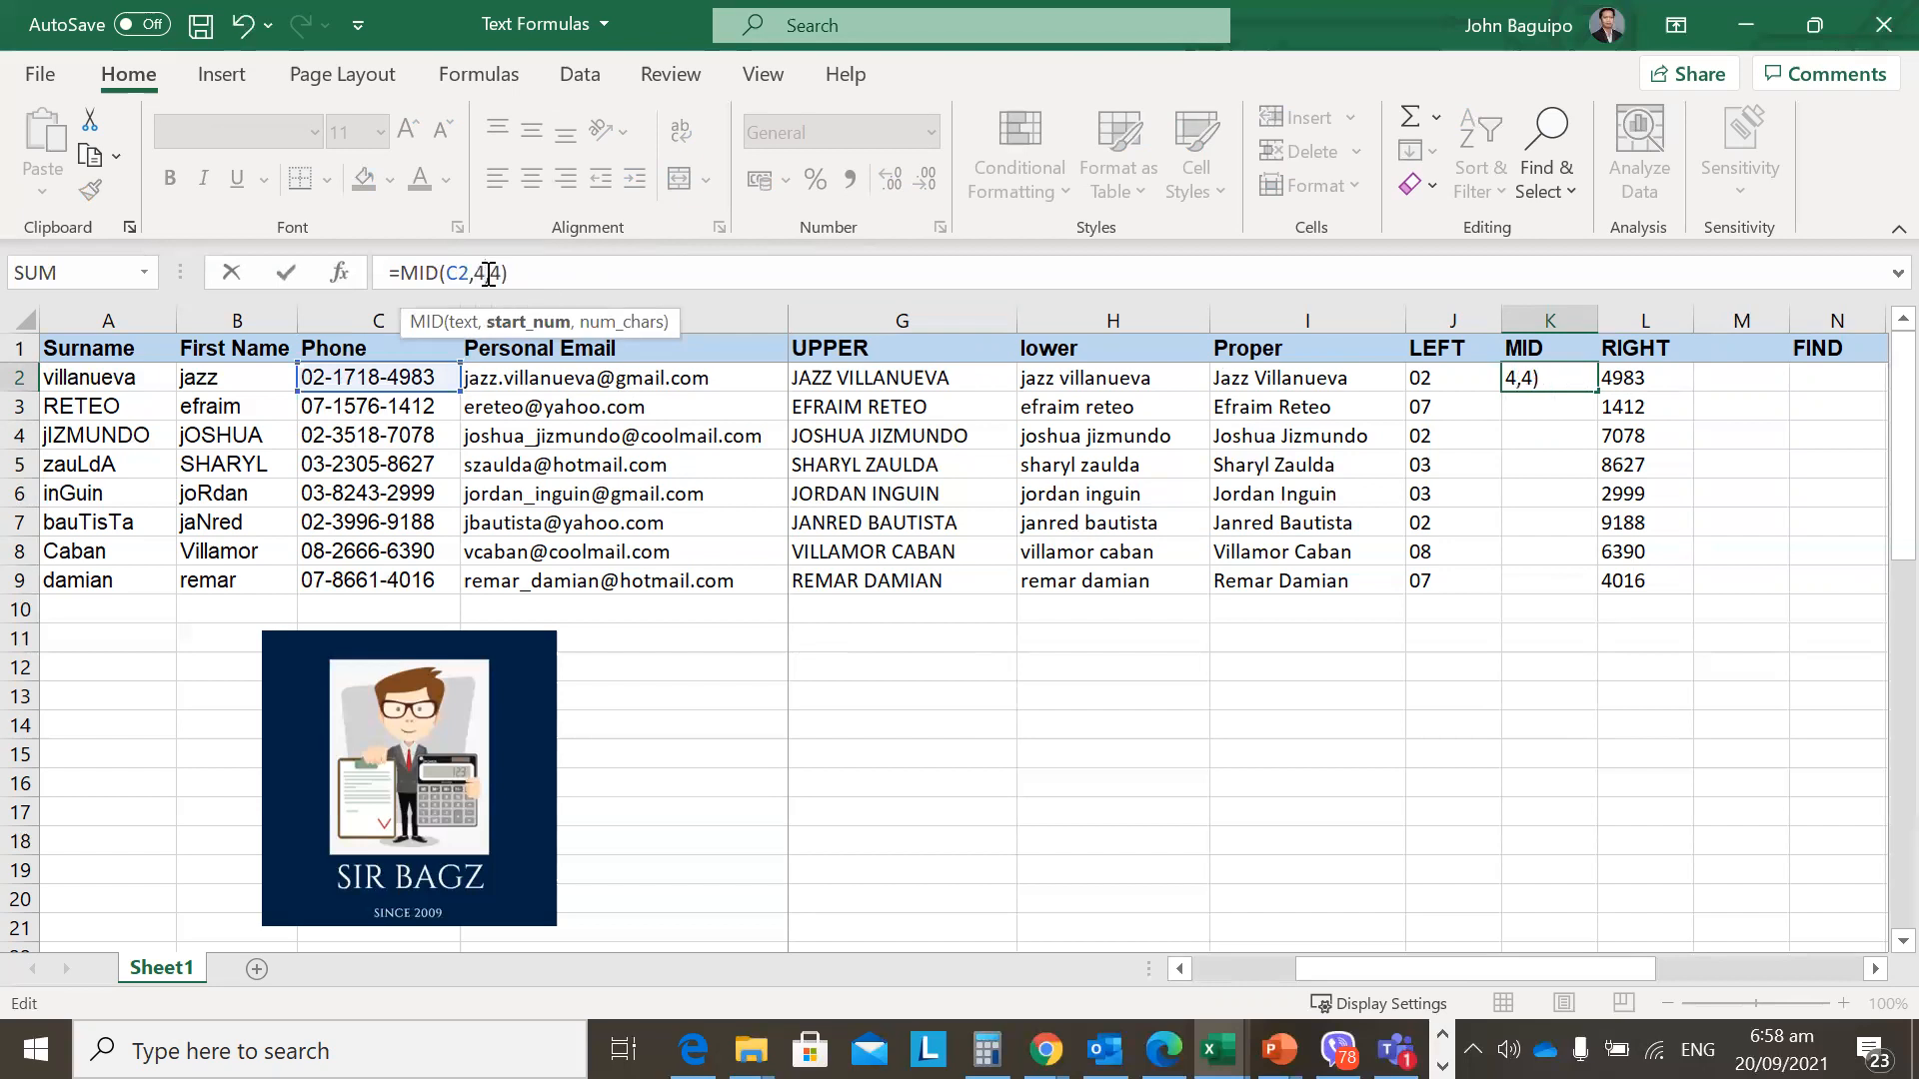
pyautogui.press('Return')
# Fill the MID formula down K2:K9 and review the formula in K2.
pyautogui.press('Up')
pyautogui.hotkey('shift', 'Down')
pyautogui.hotkey('shift', 'Down')
pyautogui.hotkey('shift', 'Down')
pyautogui.hotkey('shift', 'Down')
pyautogui.hotkey('shift', 'Down')
pyautogui.hotkey('shift', 'Down')
pyautogui.hotkey('shift', 'Down')
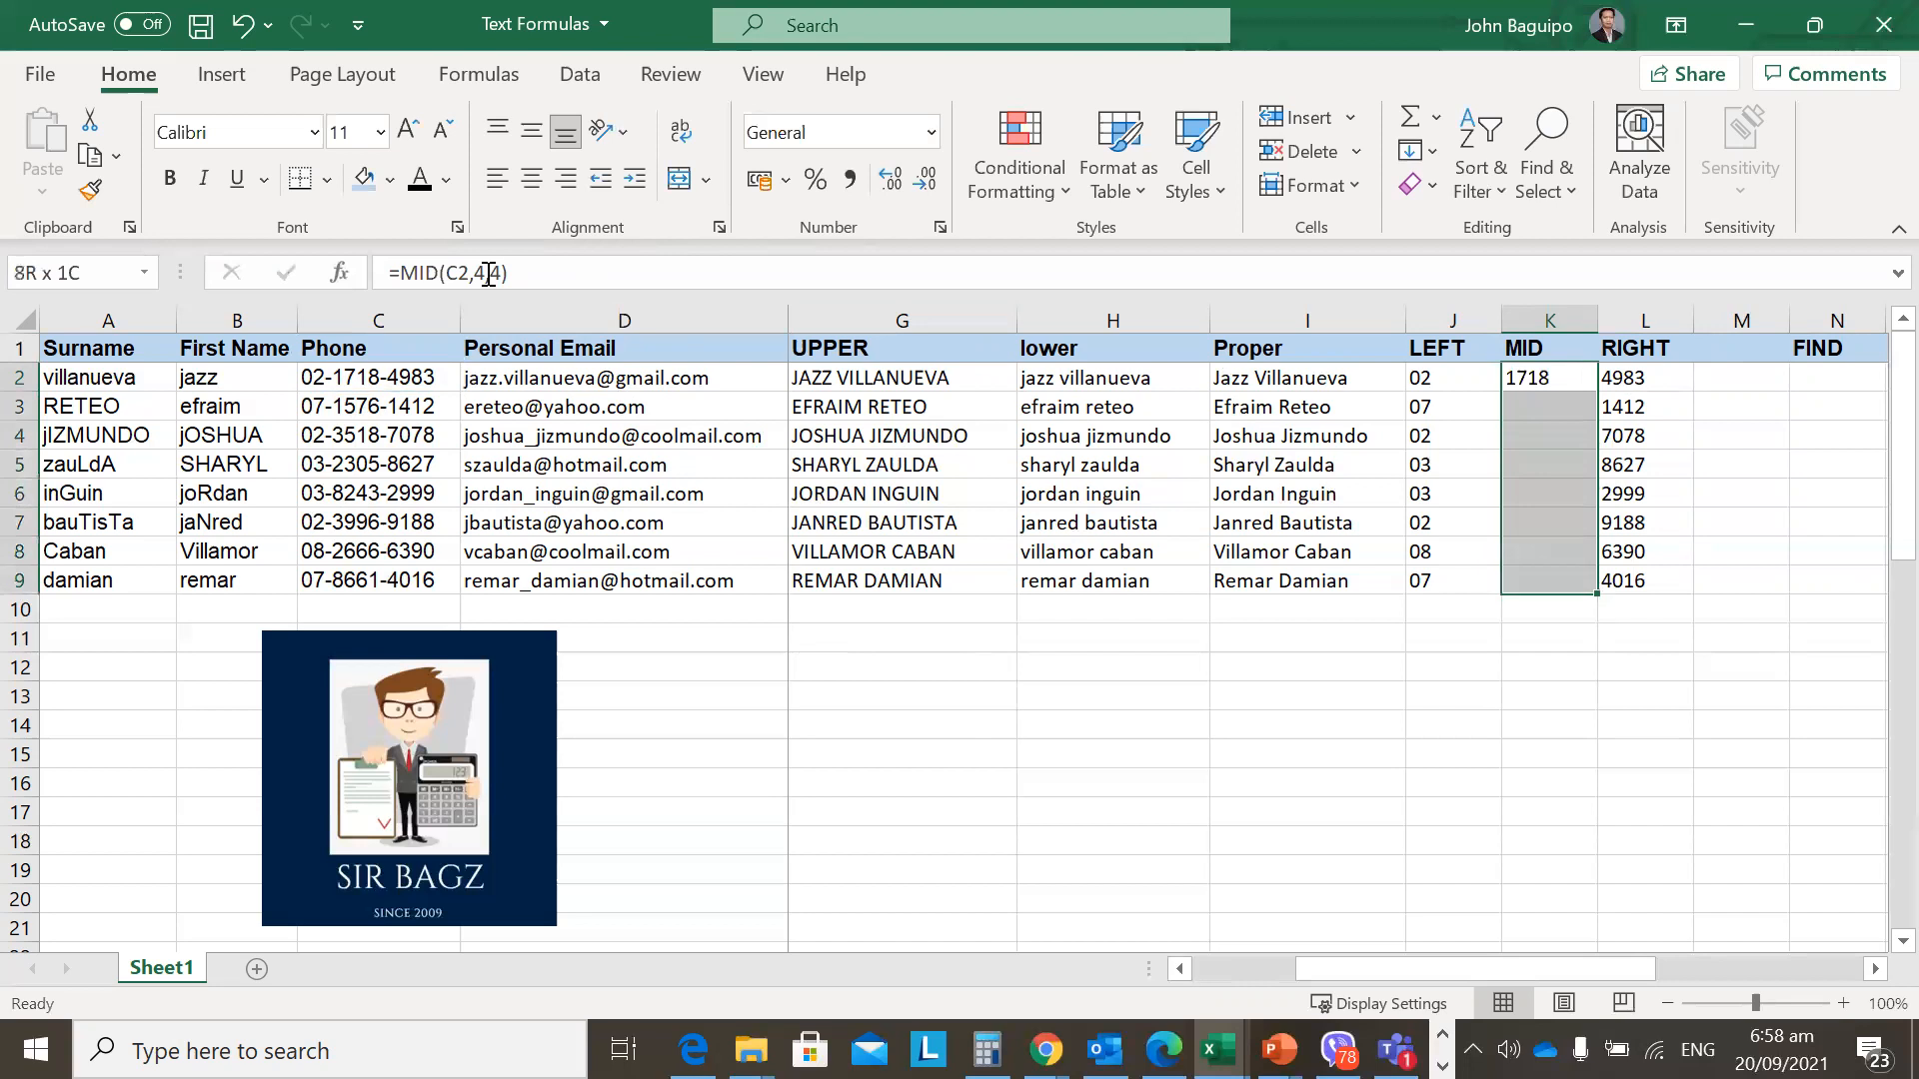
pyautogui.hotkey('ctrl', 'd')
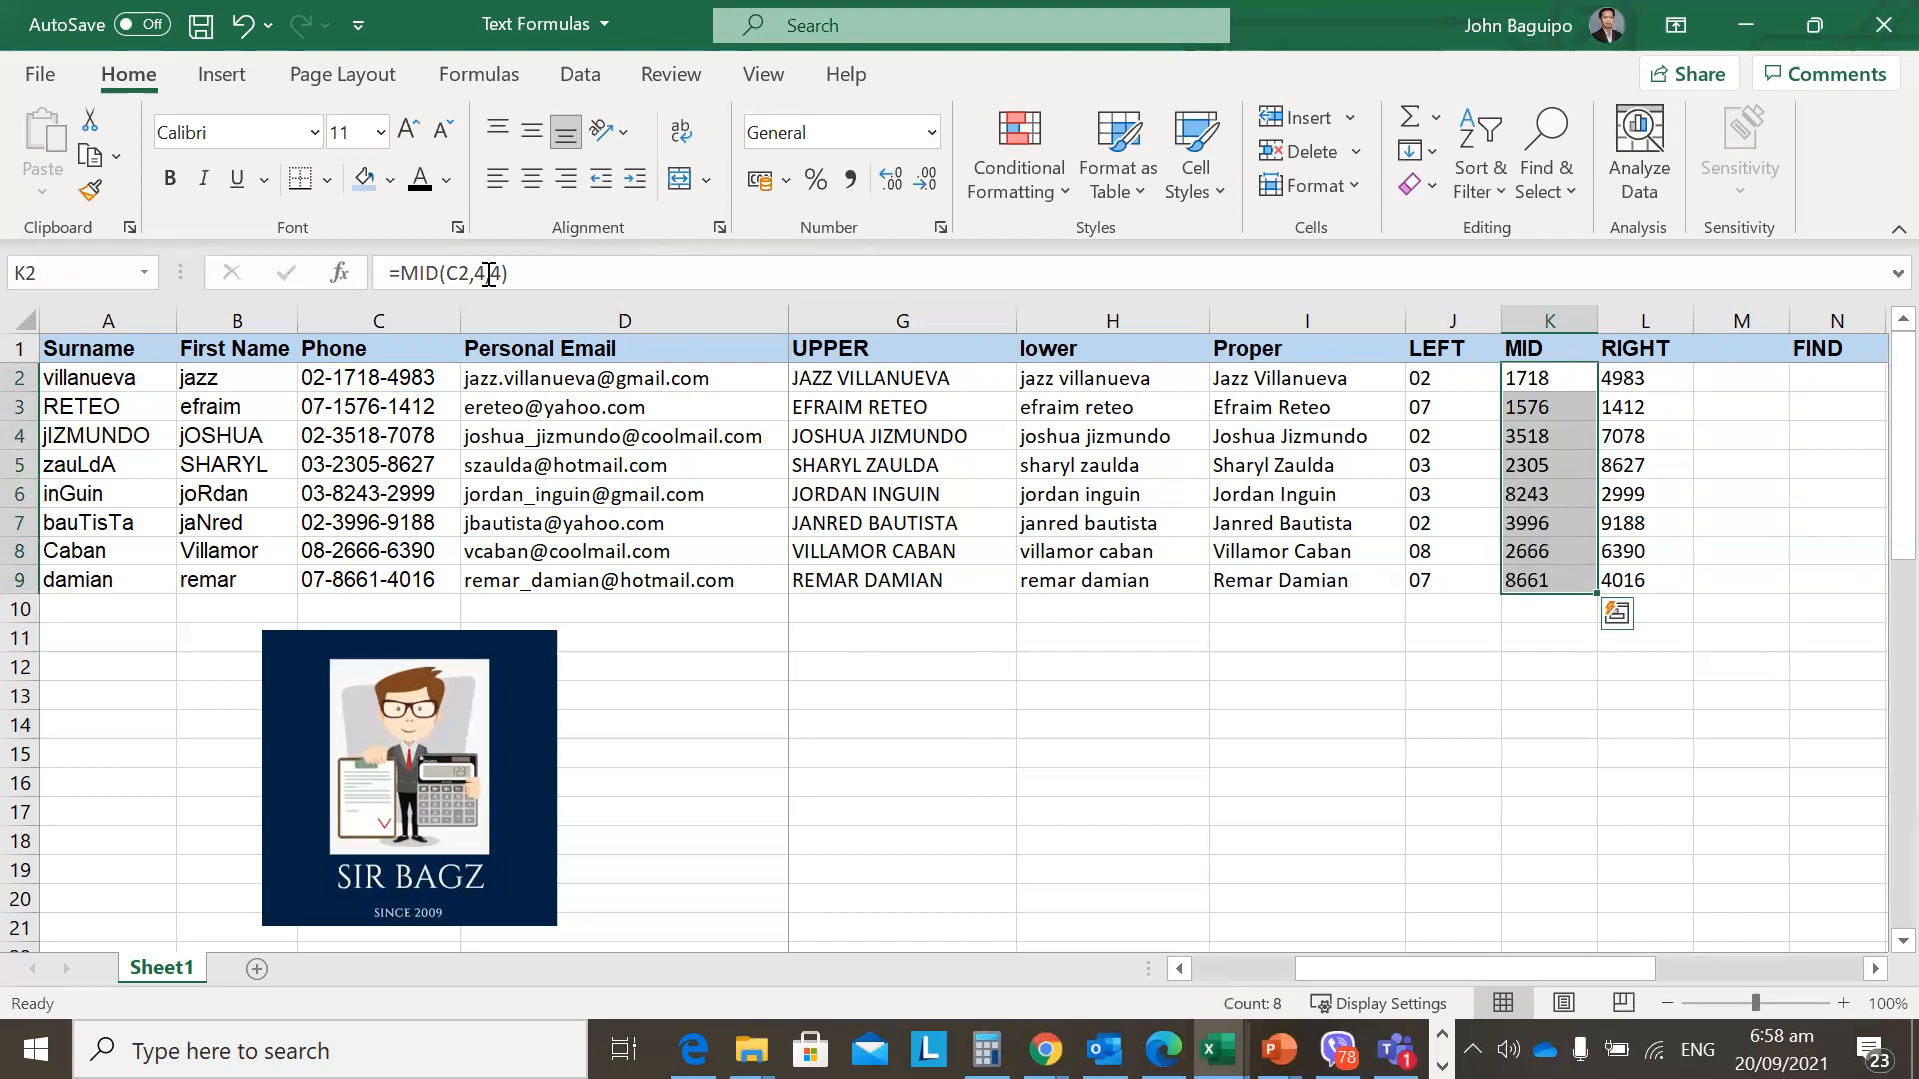
pyautogui.press('Up')
pyautogui.press('Down')
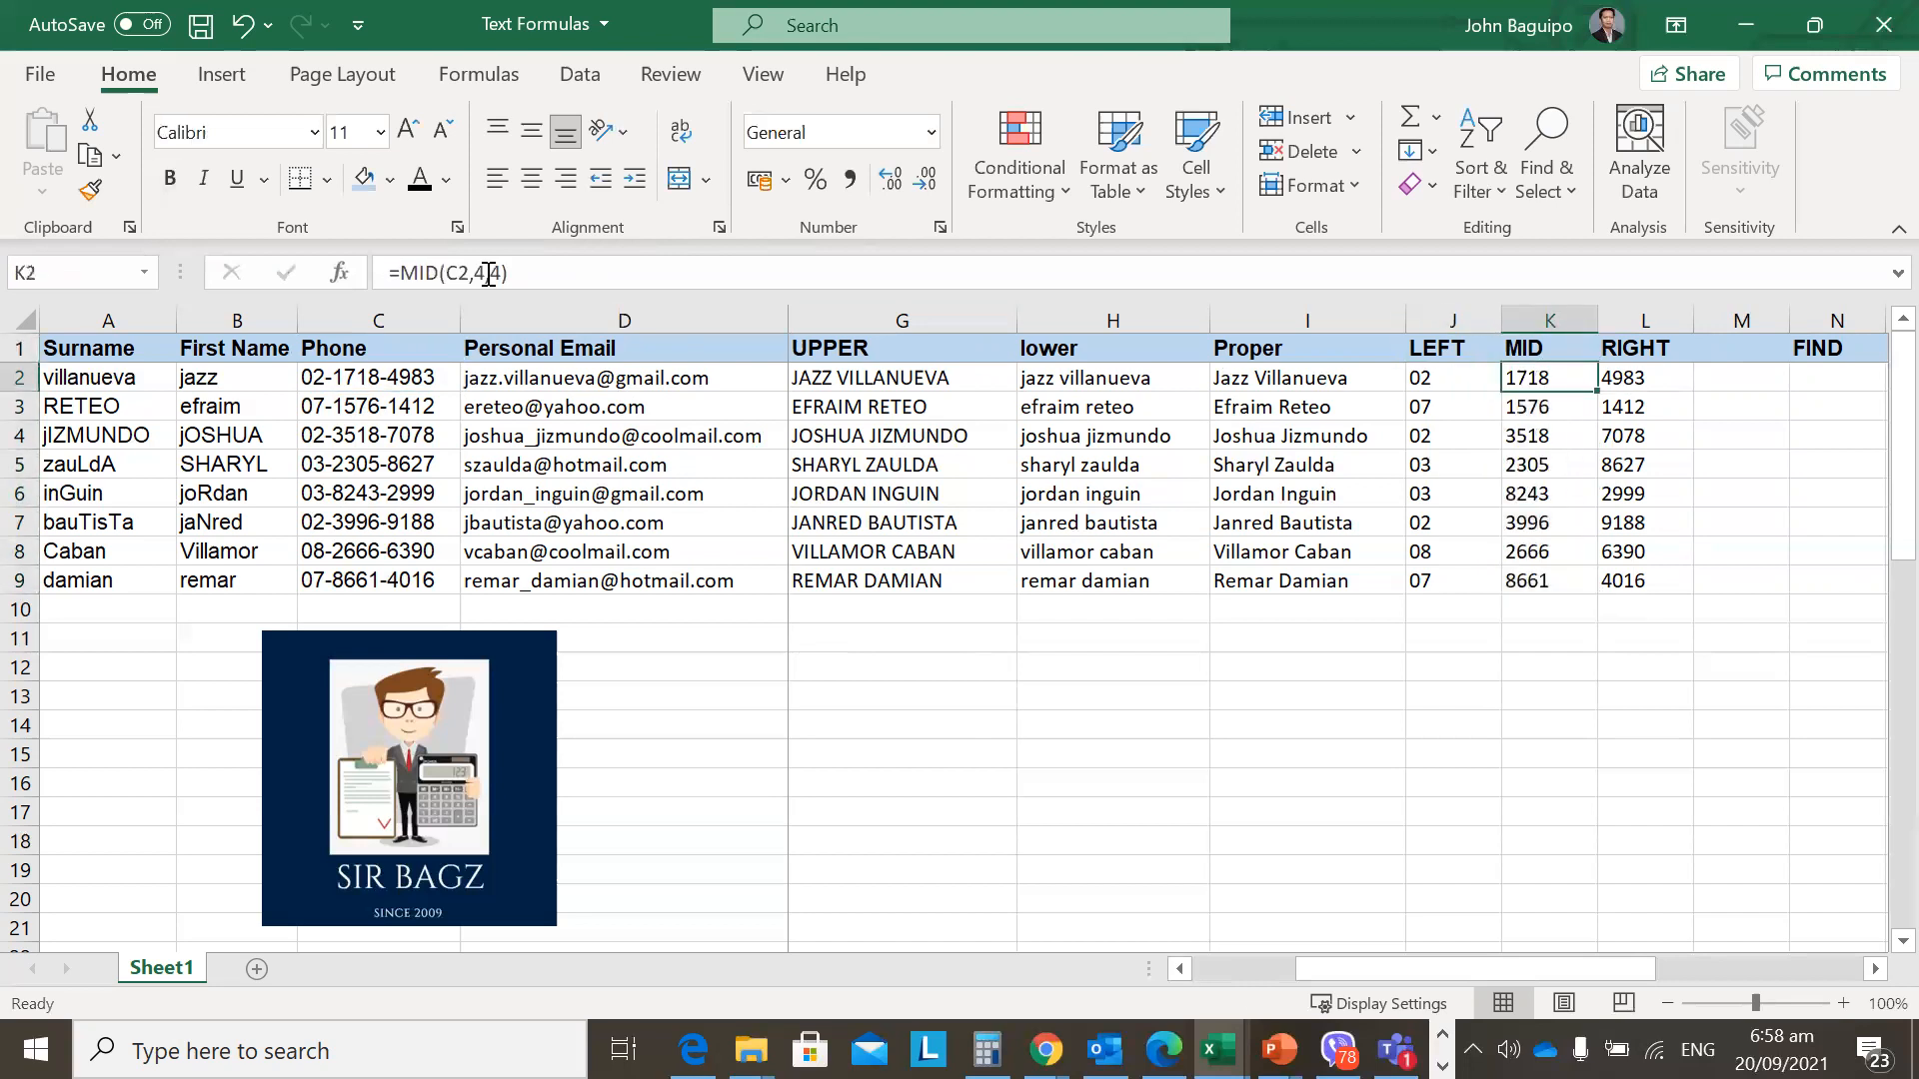
pyautogui.press('Left')
pyautogui.press('Right')
pyautogui.press('F2')
pyautogui.press('Escape')
# Compare the LEFT formula in J2 with the PROPER formula in I2.
pyautogui.press('Down')
pyautogui.press('Up')
pyautogui.press('Left')
pyautogui.press('Up')
pyautogui.press('Down')
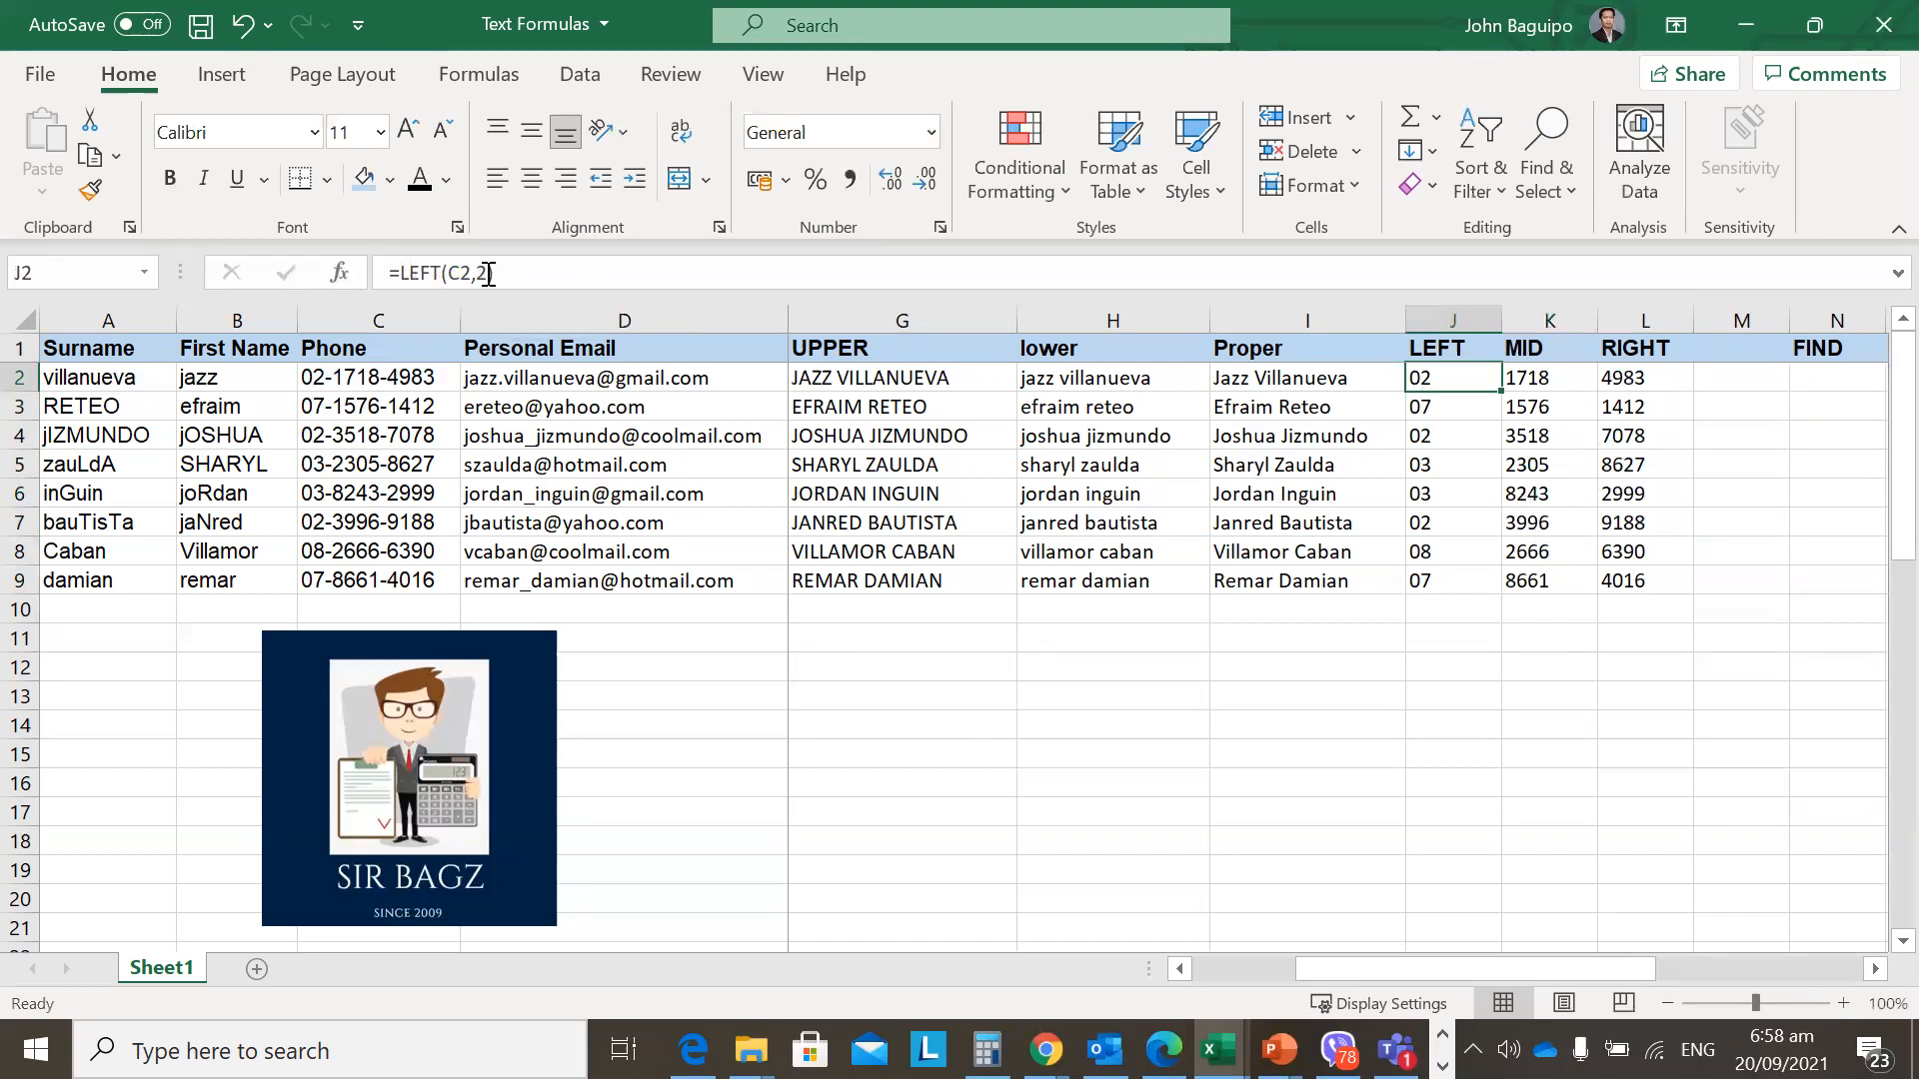
pyautogui.press('Left')
pyautogui.press('Right')
pyautogui.press('Up')
pyautogui.press('Down')
# Step through the LEFT and MID results for rows 2 and 3.
pyautogui.press('Right')
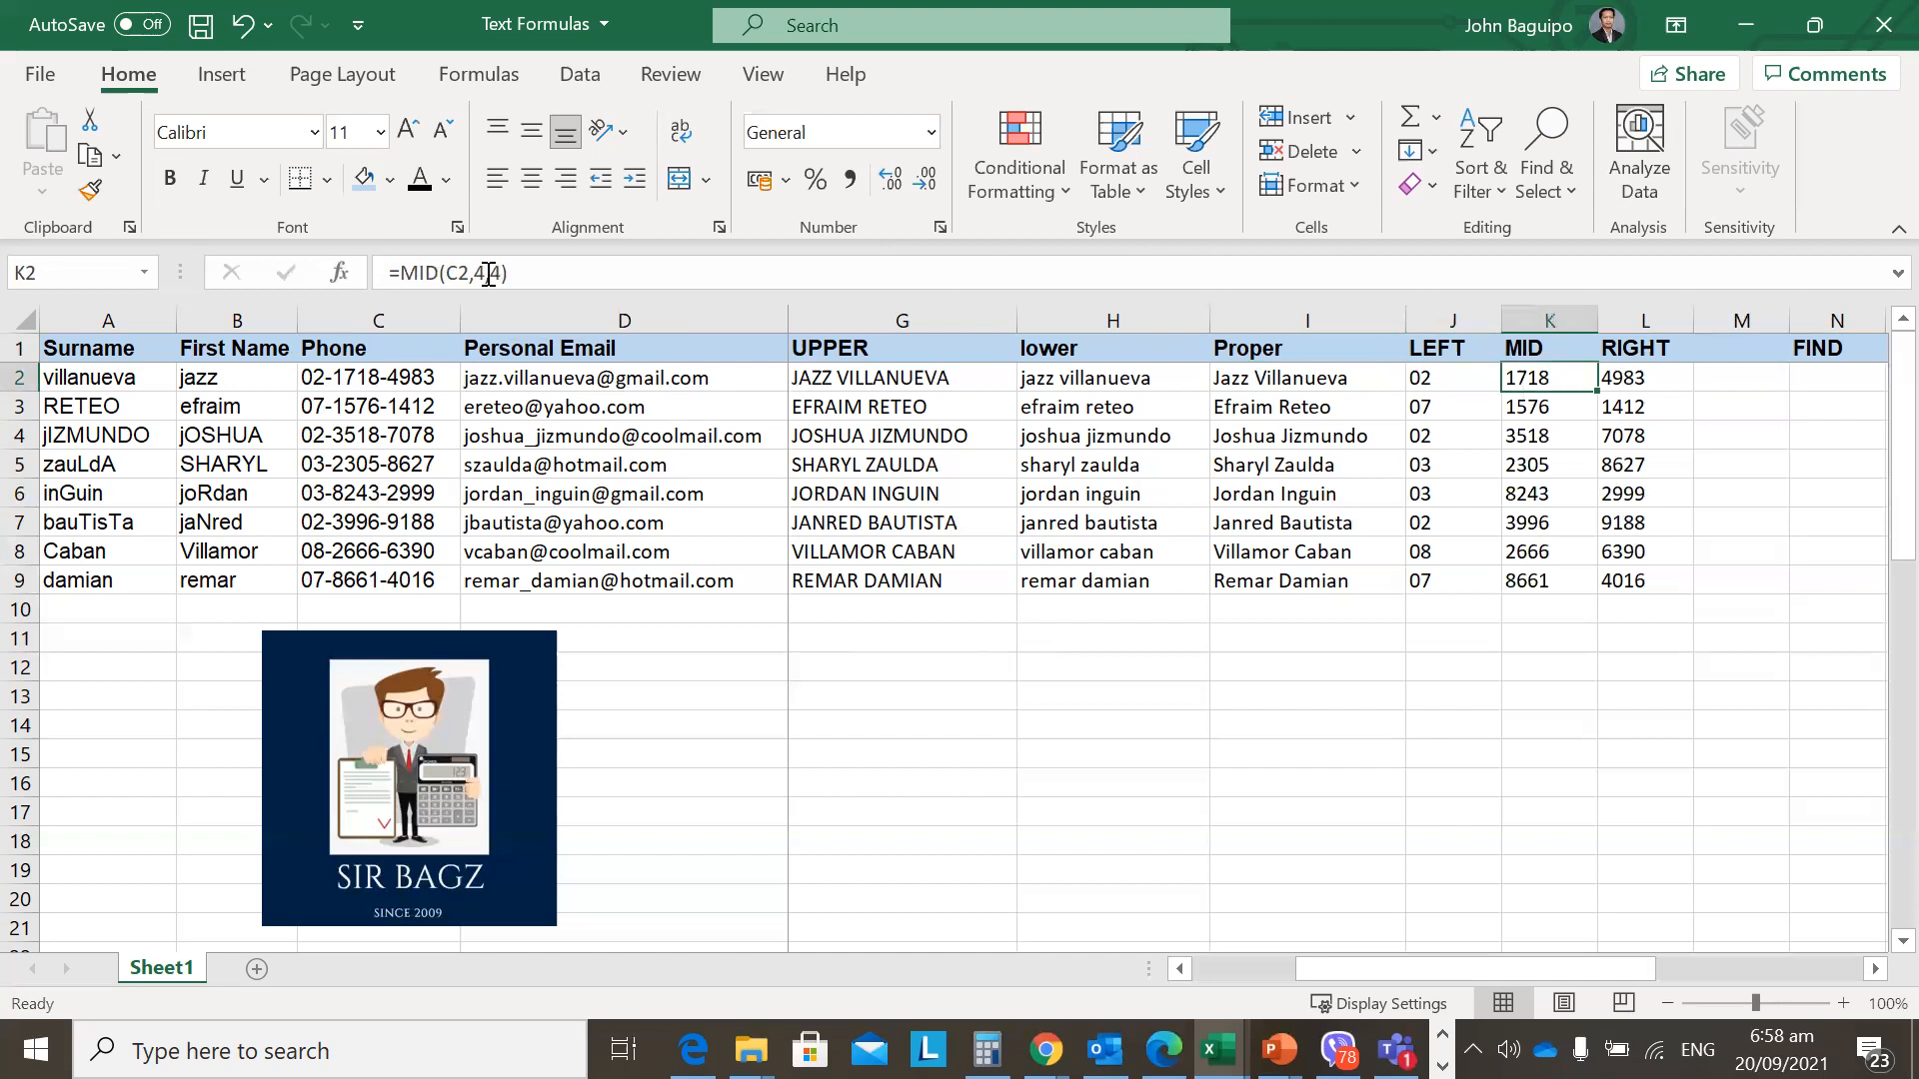
pyautogui.press('Left')
pyautogui.press('Down')
pyautogui.press('Up')
pyautogui.press('Up')
pyautogui.press('Down')
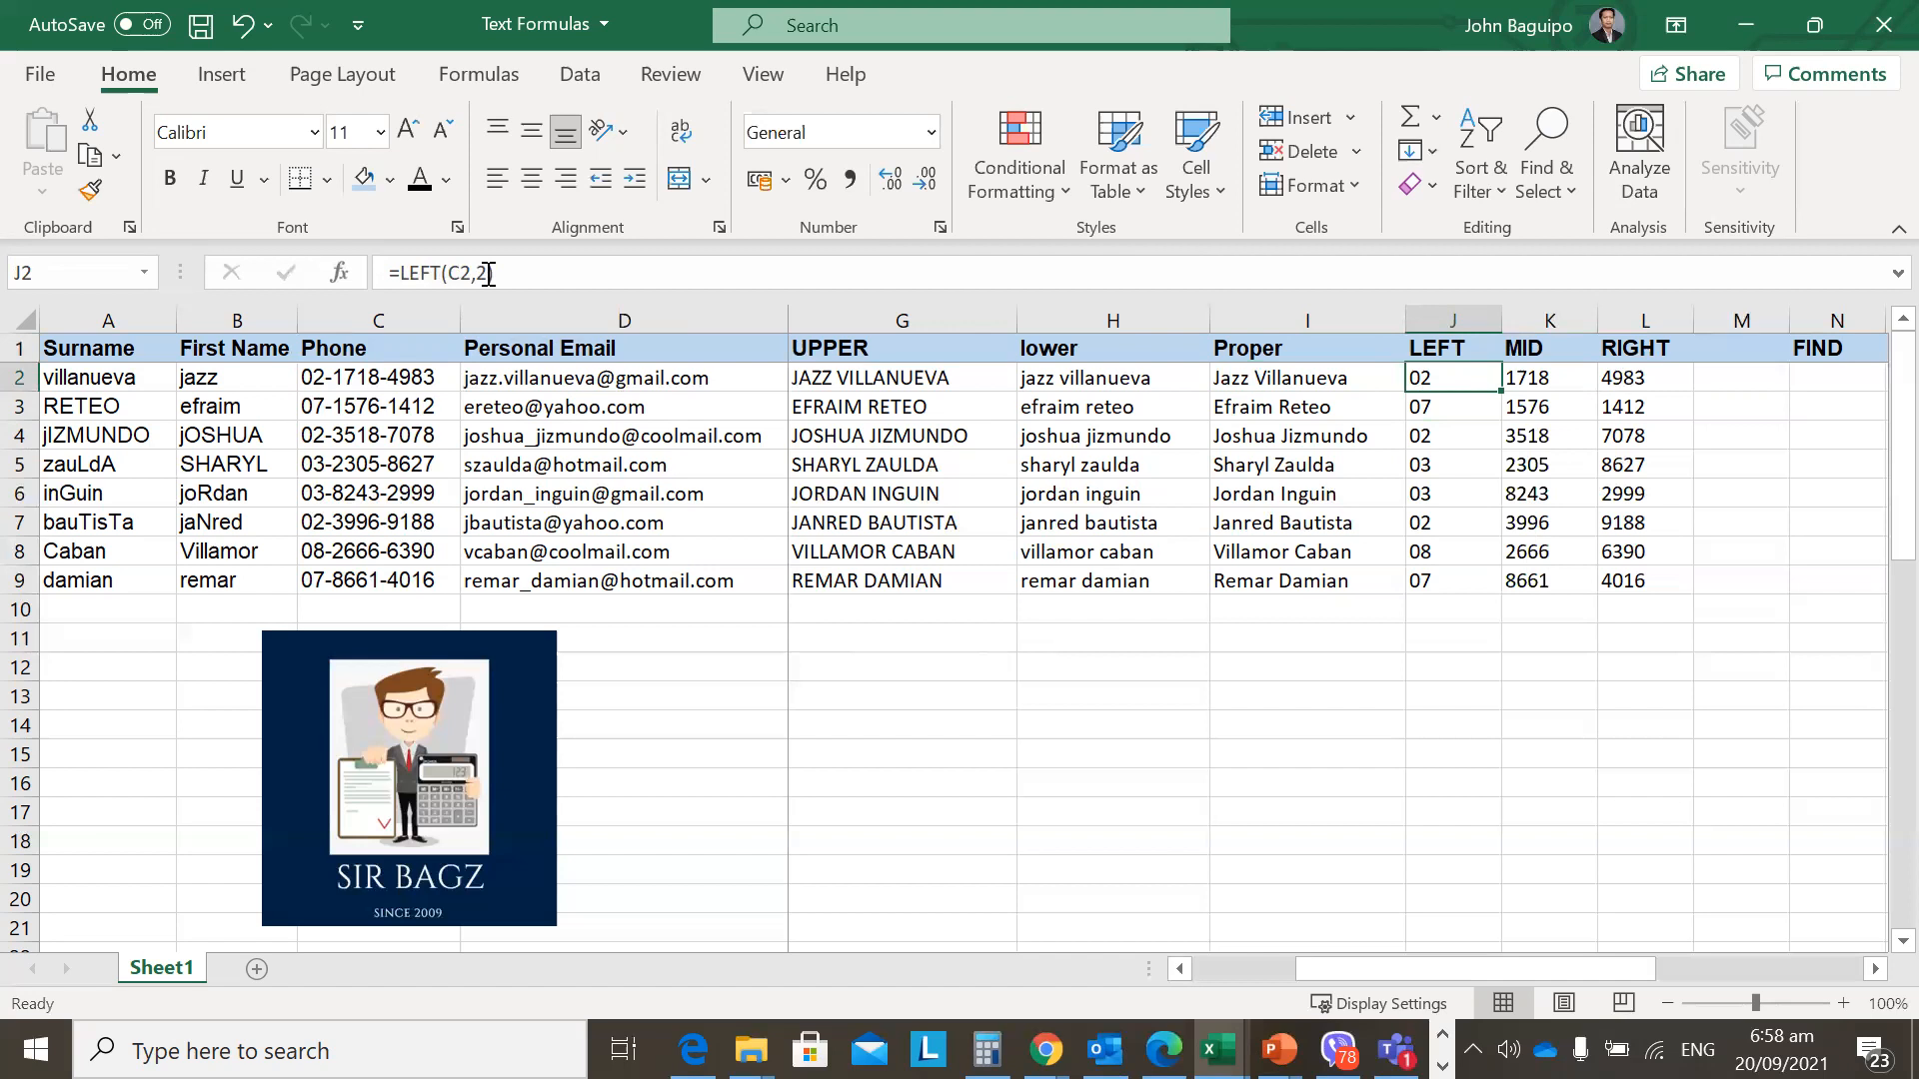
pyautogui.press('Down')
pyautogui.press('Down')
pyautogui.press('Down')
pyautogui.press('Down')
pyautogui.press('Up')
pyautogui.press('Up')
pyautogui.press('Up')
pyautogui.press('Up')
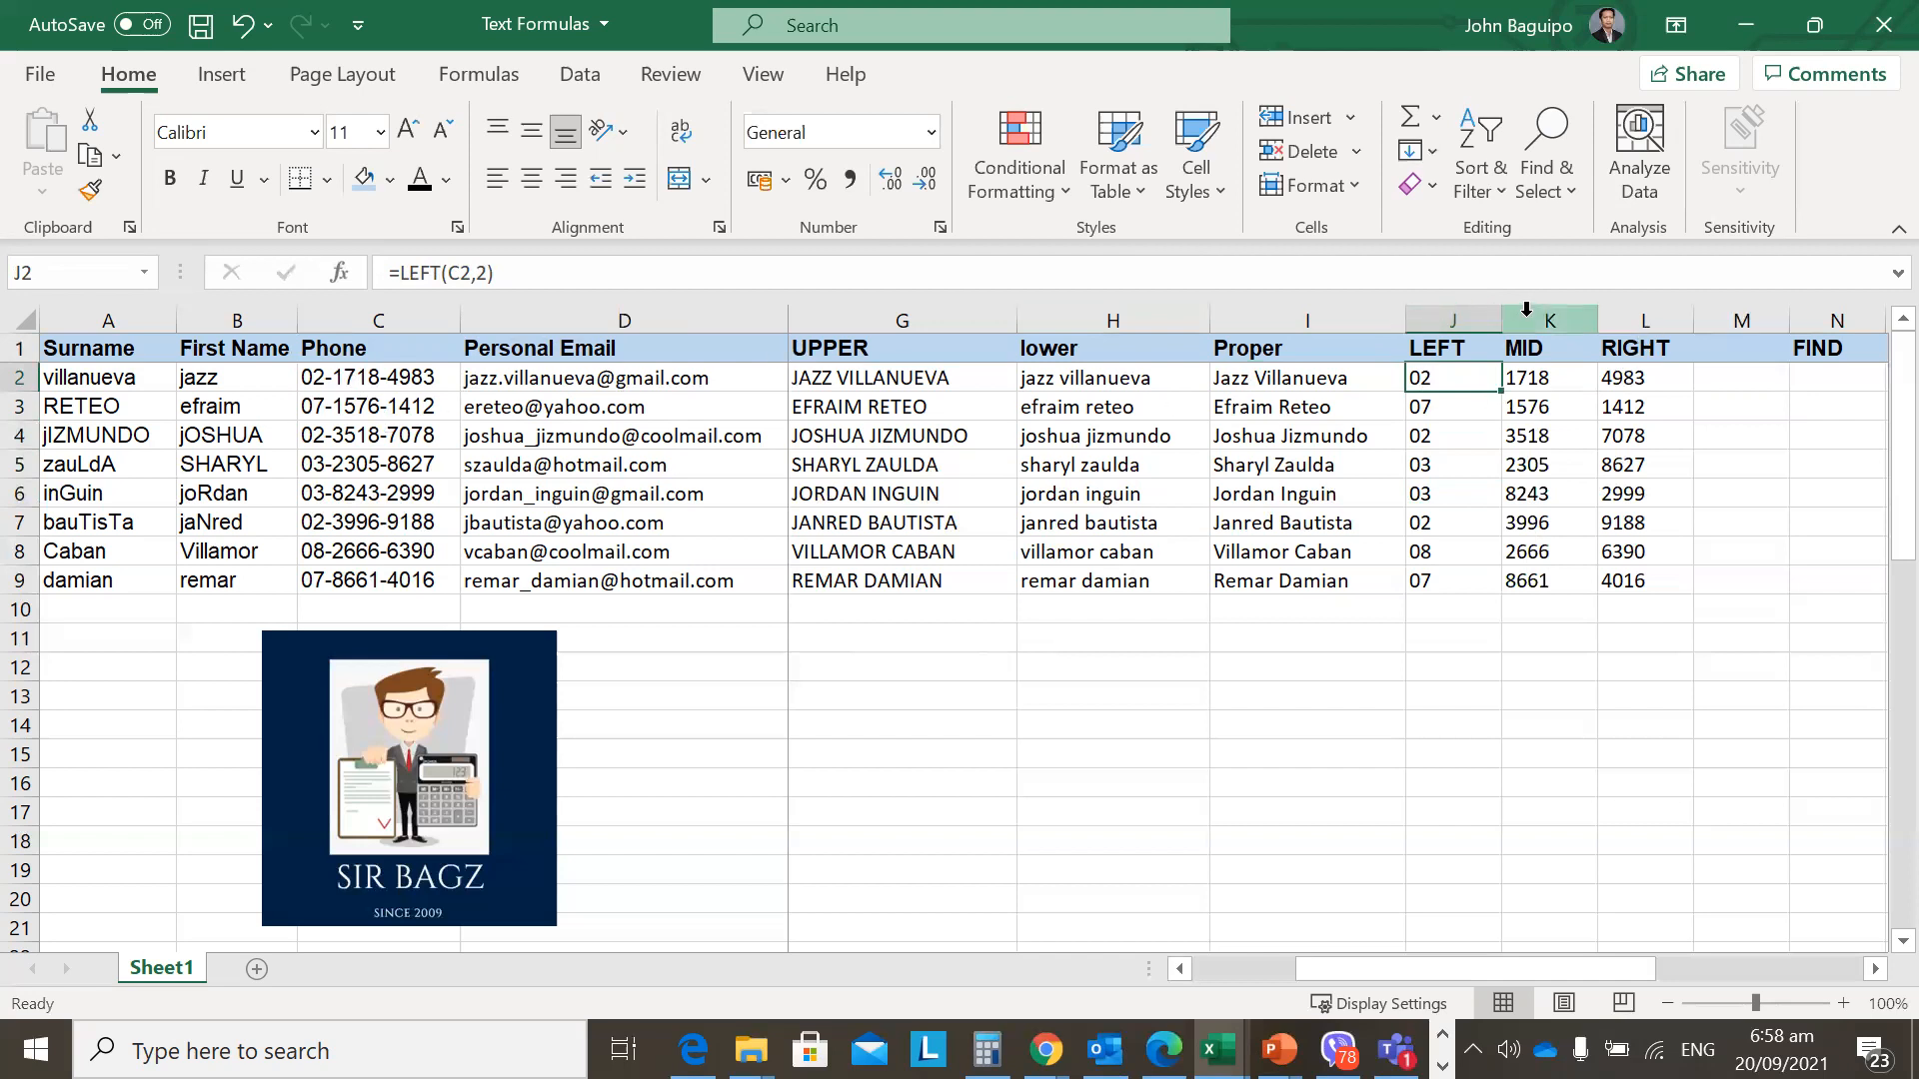
pyautogui.moveTo(1481, 377)
pyautogui.mouseDown()
pyautogui.moveTo(1635, 390)
pyautogui.moveTo(1622, 587)
pyautogui.mouseUp()
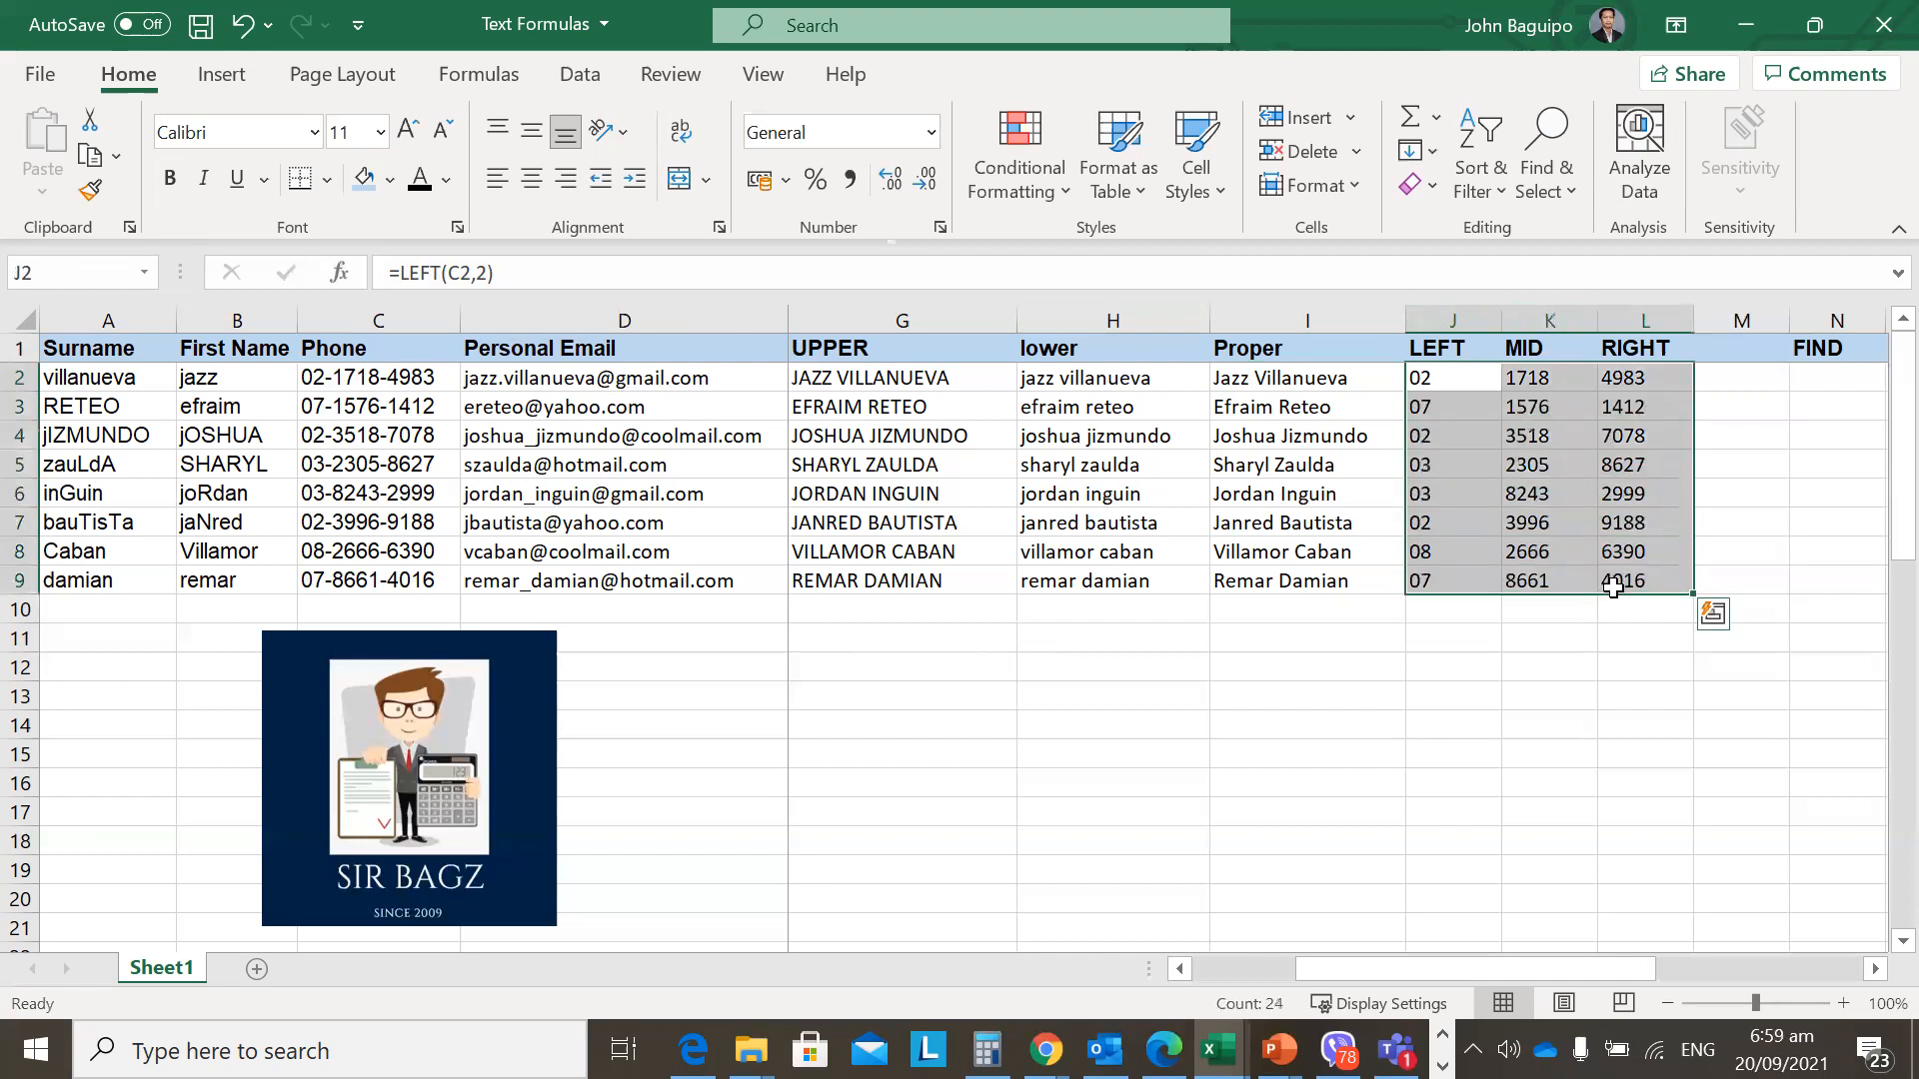
pyautogui.click(1469, 386)
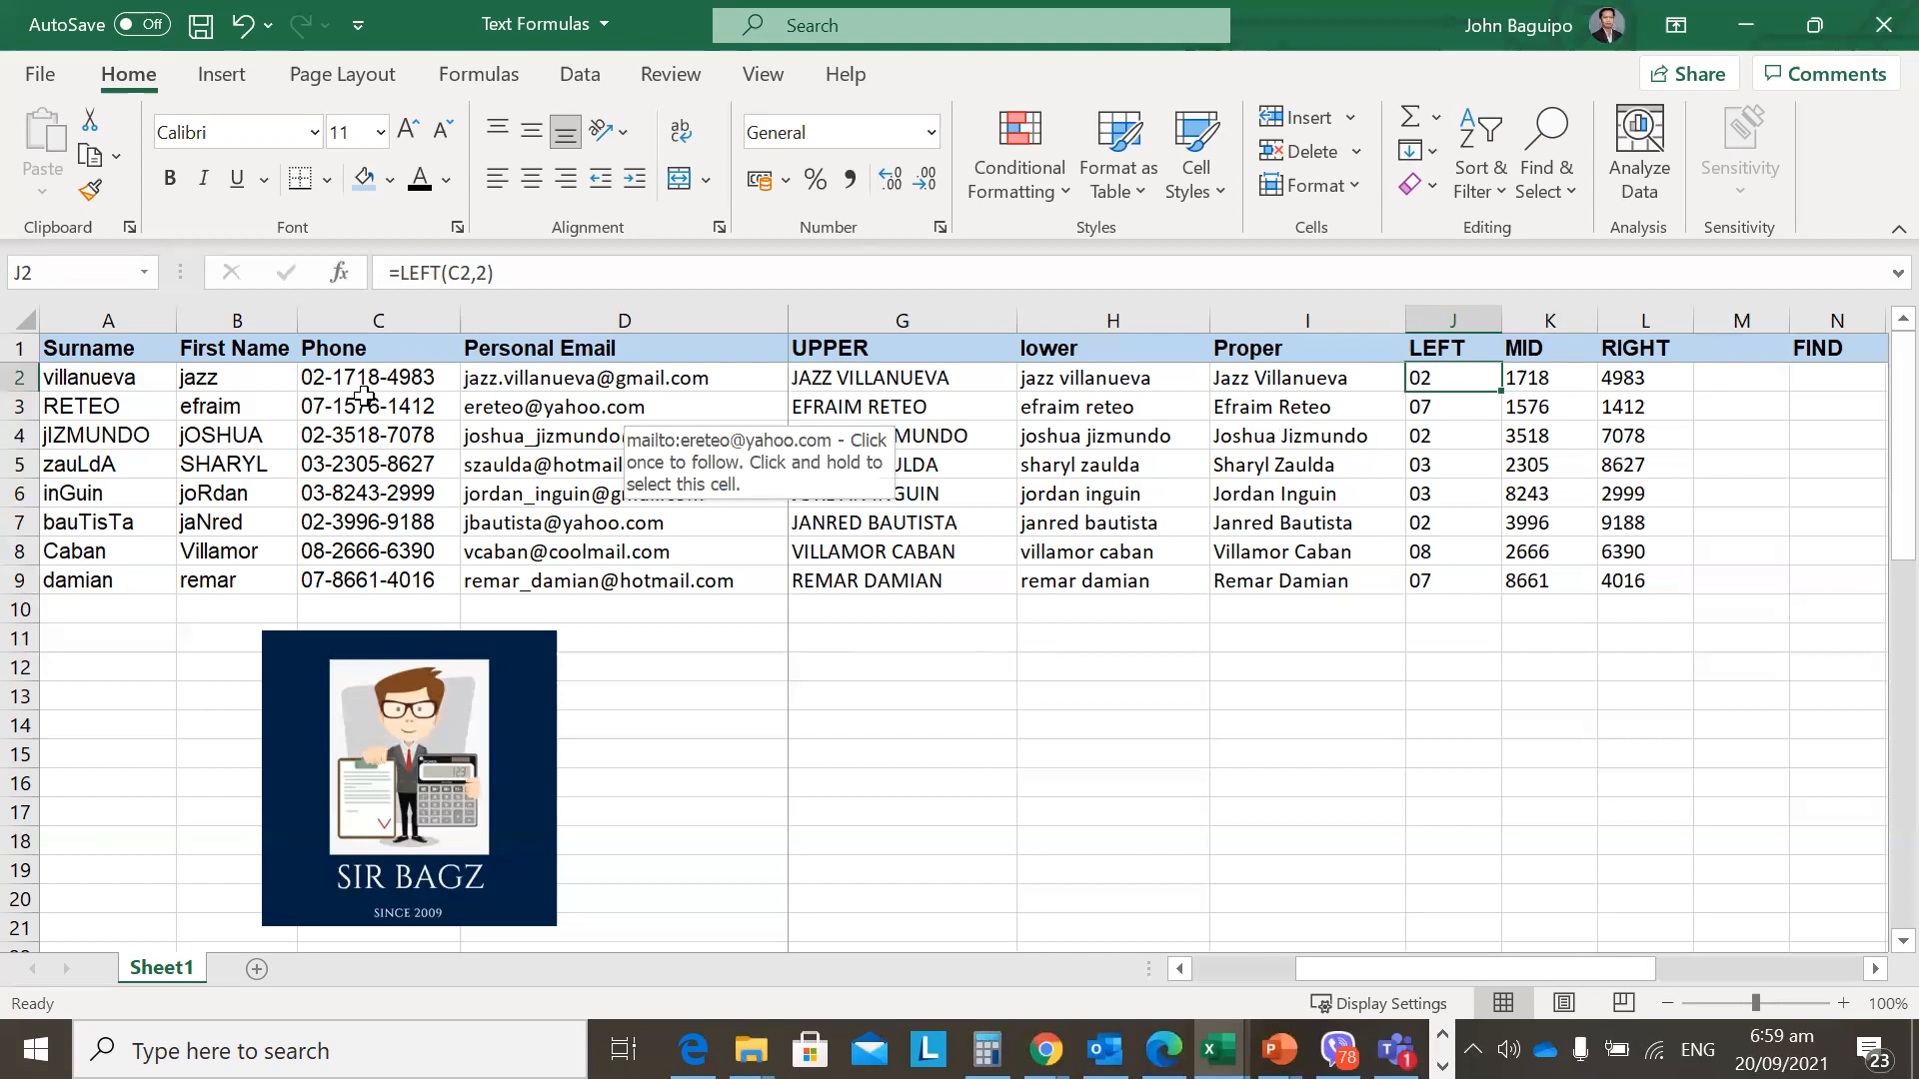
pyautogui.moveTo(335, 376); pyautogui.dragTo(336, 583)
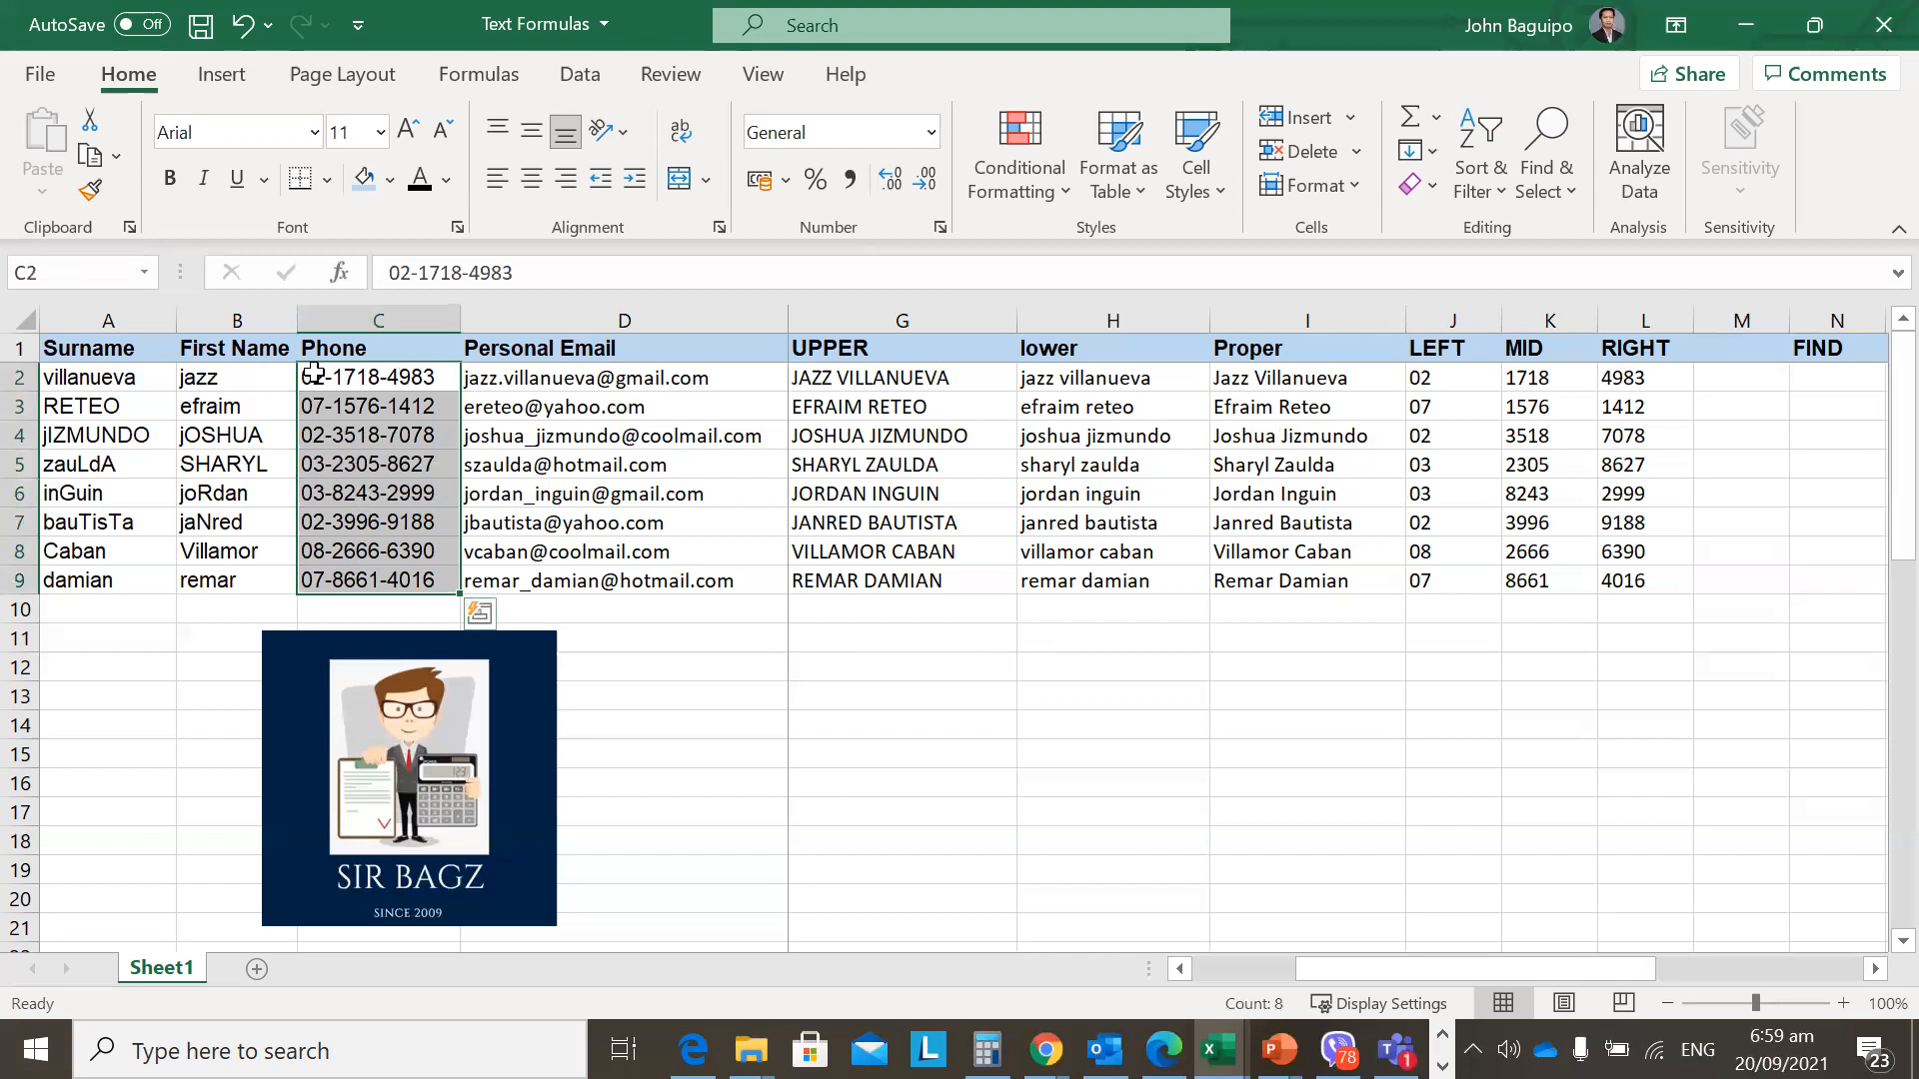
pyautogui.click(1663, 430)
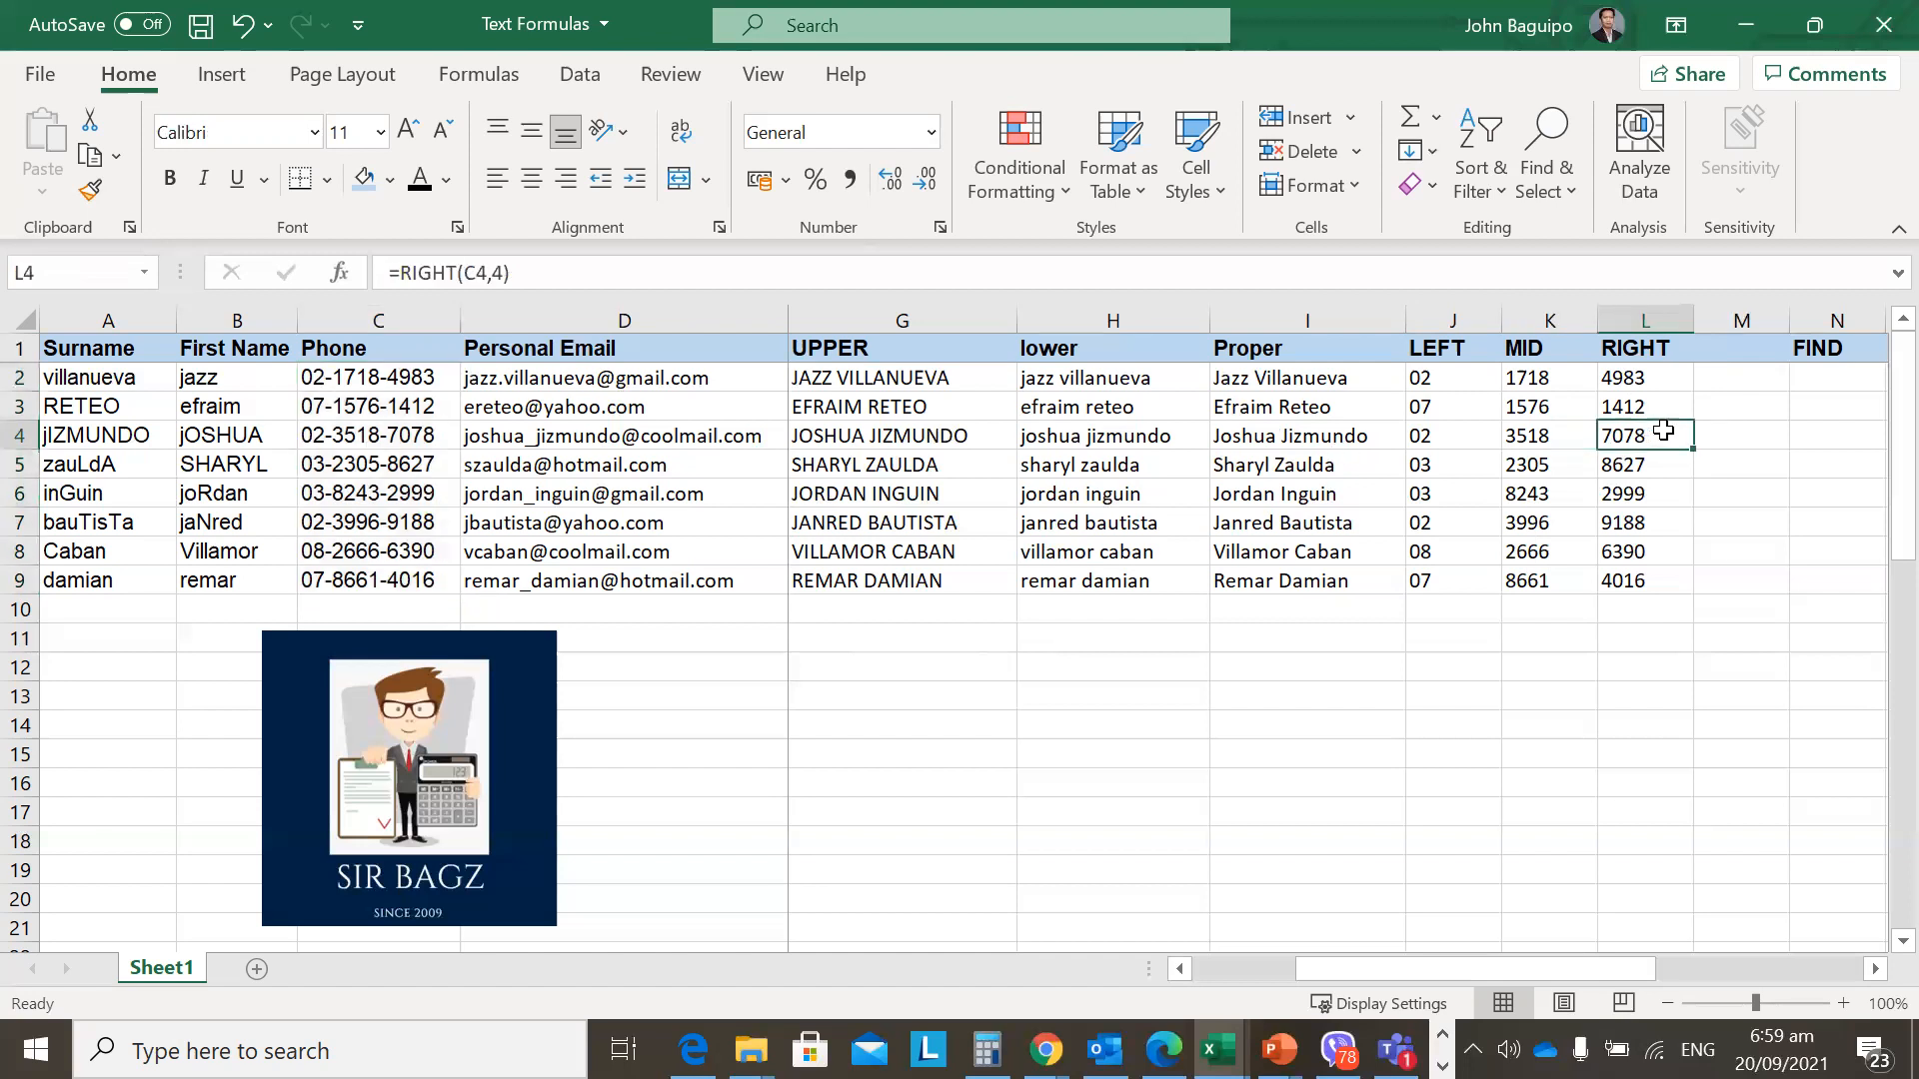
pyautogui.press('Up')
pyautogui.press('Right')
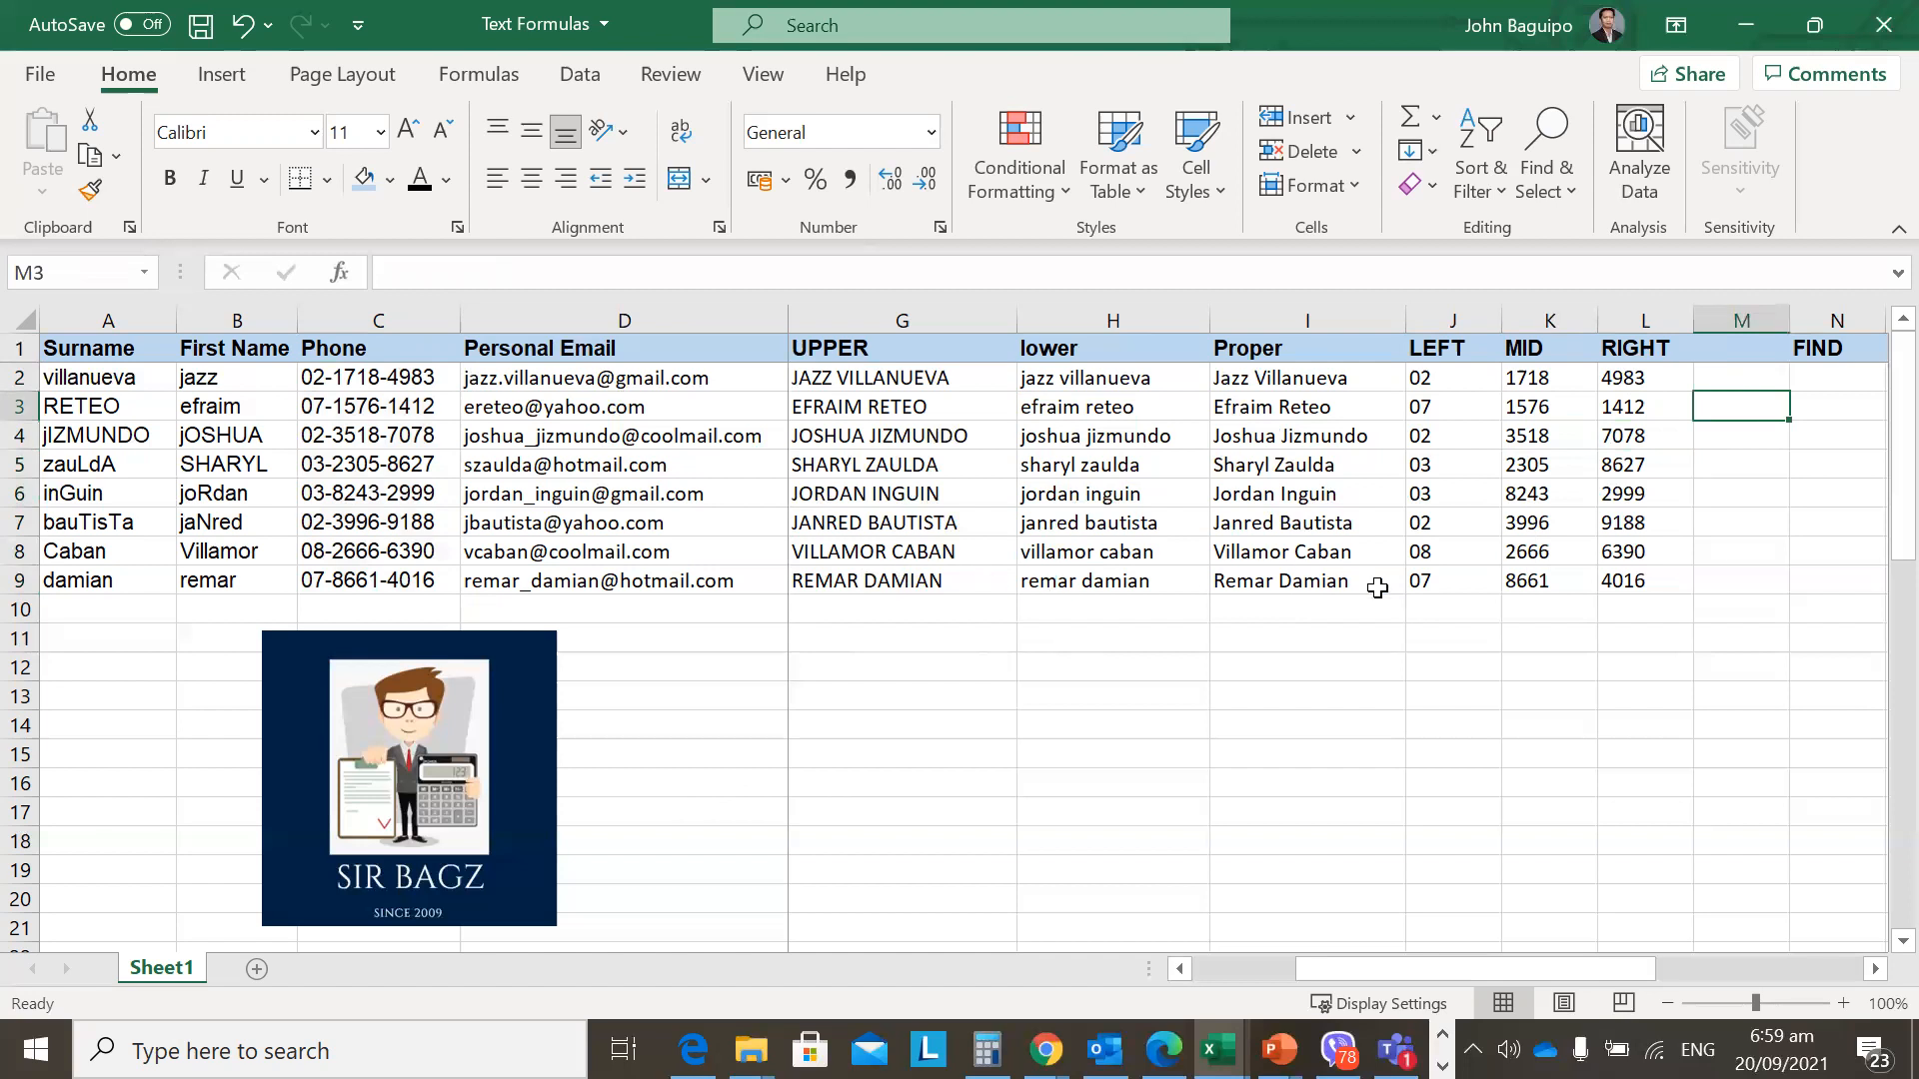
pyautogui.press('Up')
pyautogui.press('Up')
pyautogui.press('Left')
pyautogui.press('Left')
pyautogui.press('Down')
pyautogui.press('Down')
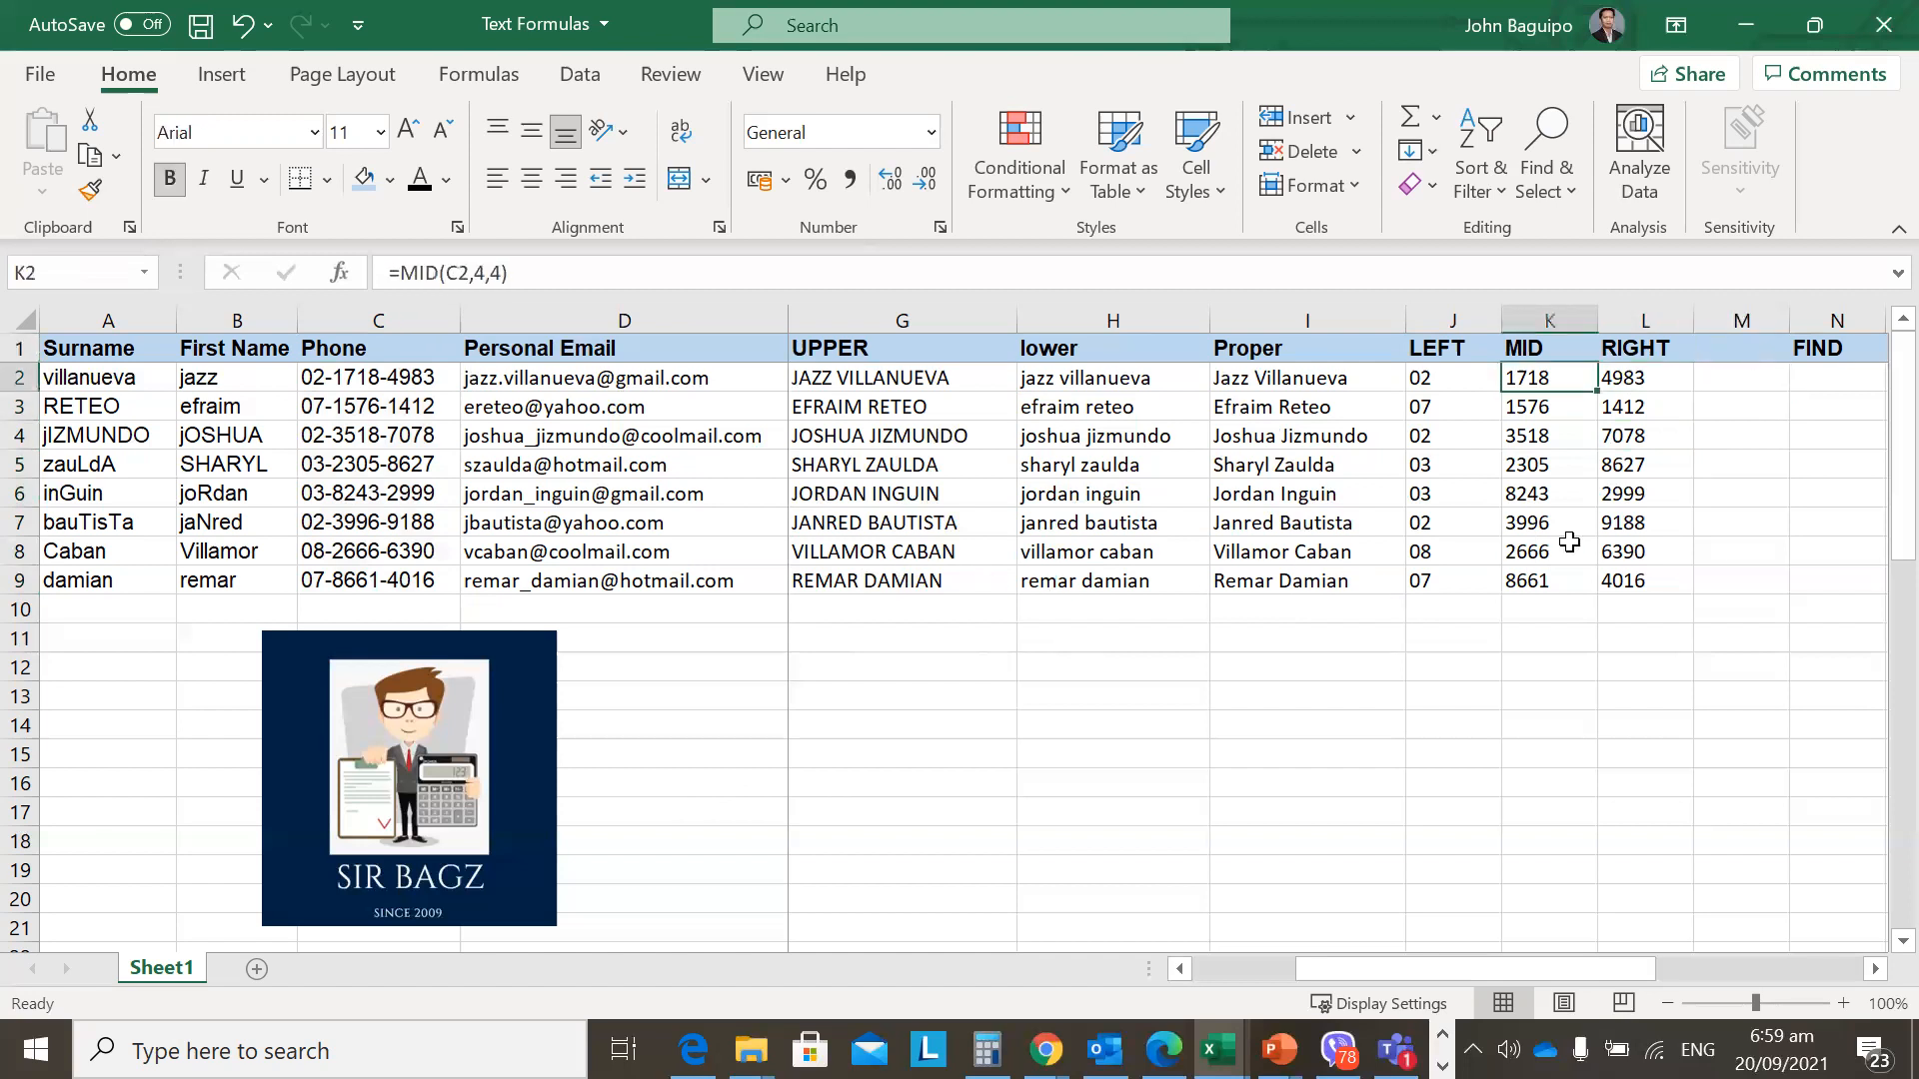
pyautogui.press('Left')
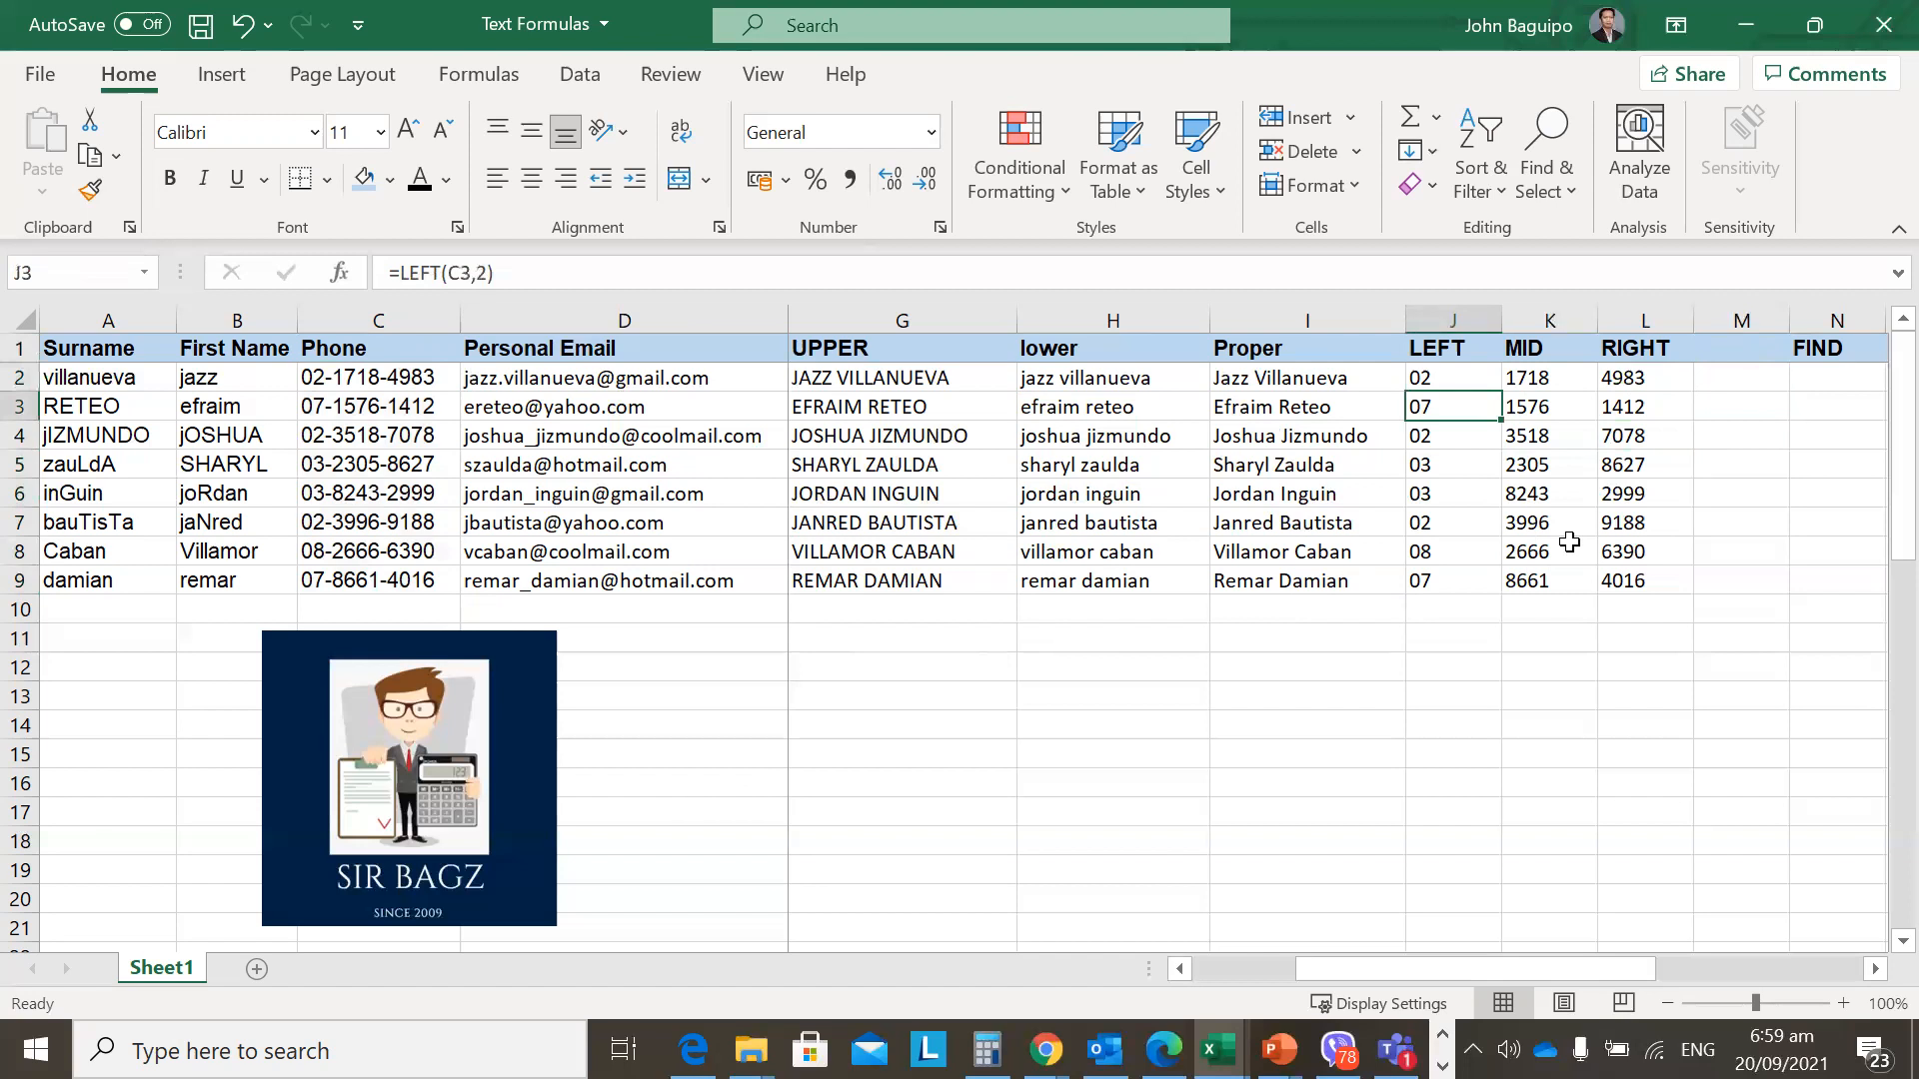
pyautogui.press('Right')
pyautogui.press('Up')
pyautogui.press('Right')
pyautogui.press('Right')
pyautogui.press('Right')
pyautogui.press('Left')
pyautogui.press('Left')
pyautogui.press('Up')
pyautogui.press('Right')
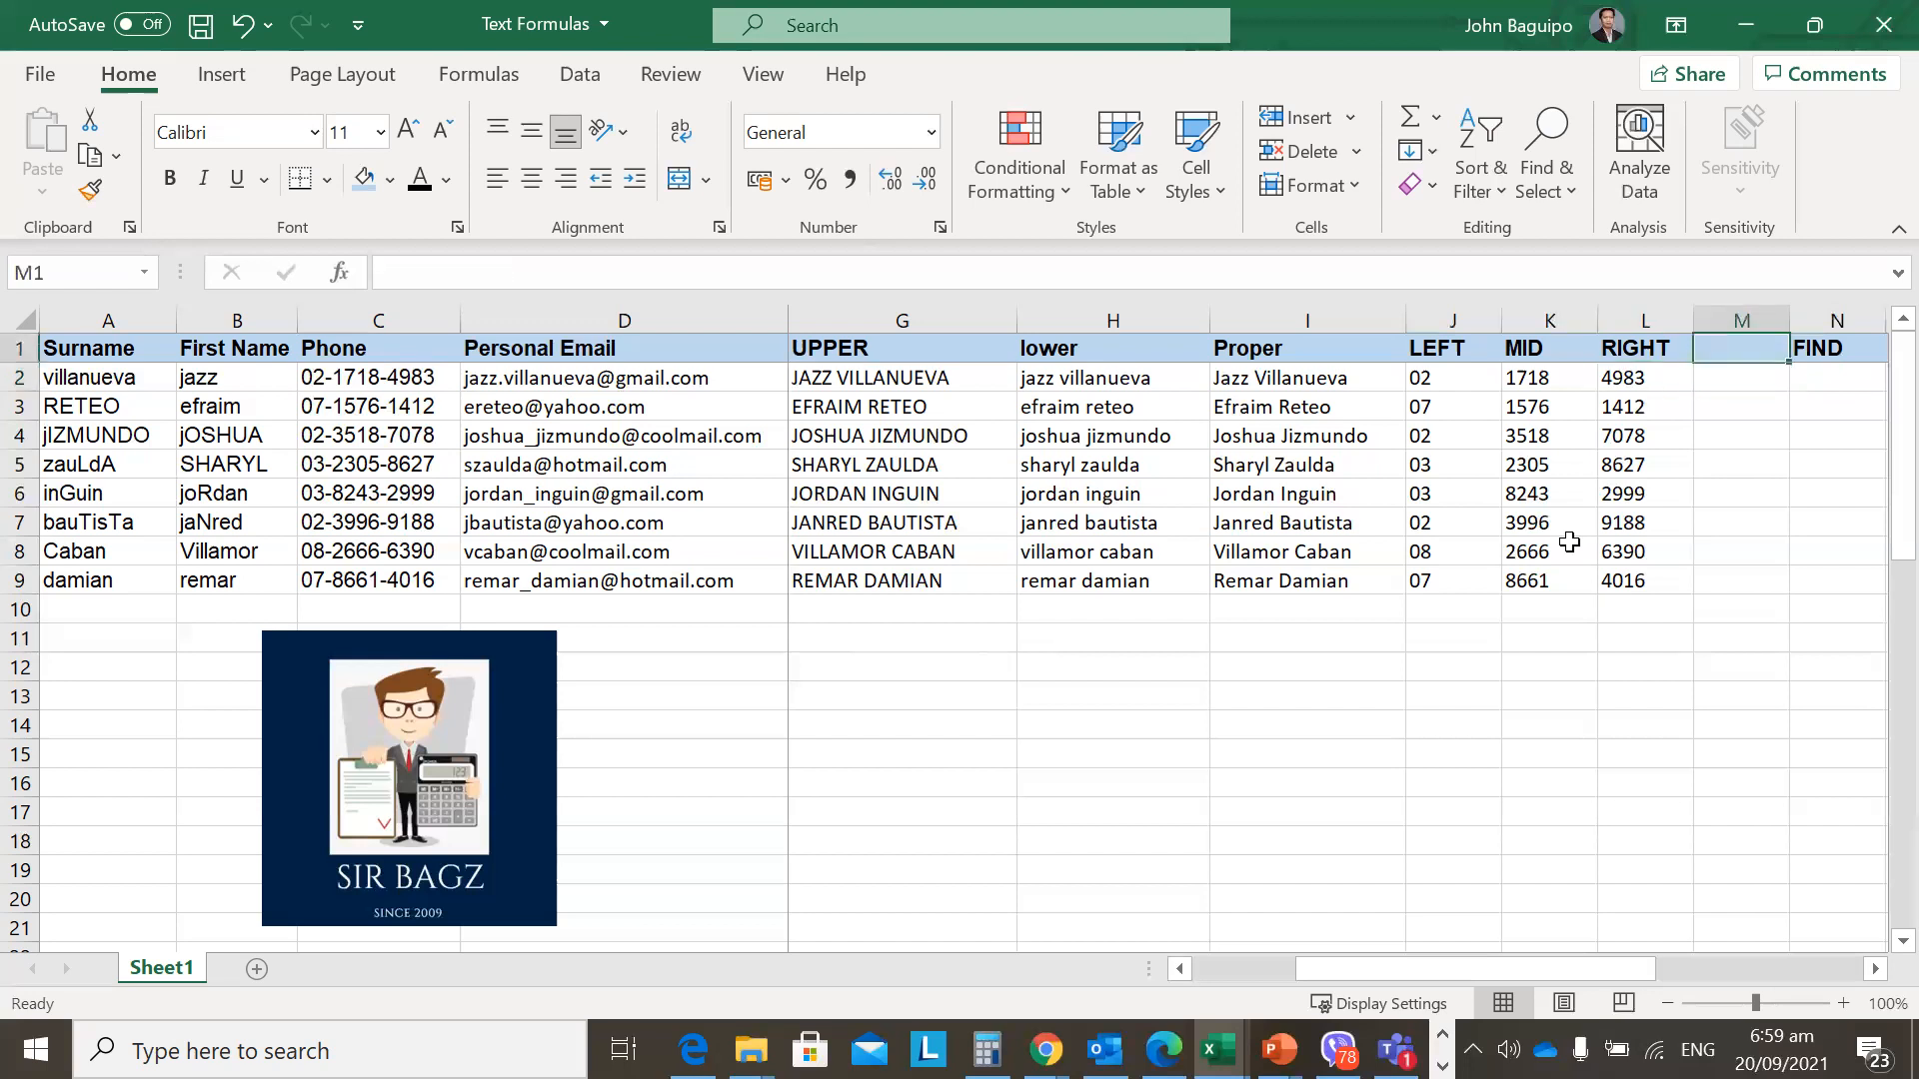
pyautogui.press('Right')
pyautogui.press('Down')
pyautogui.press('Up')
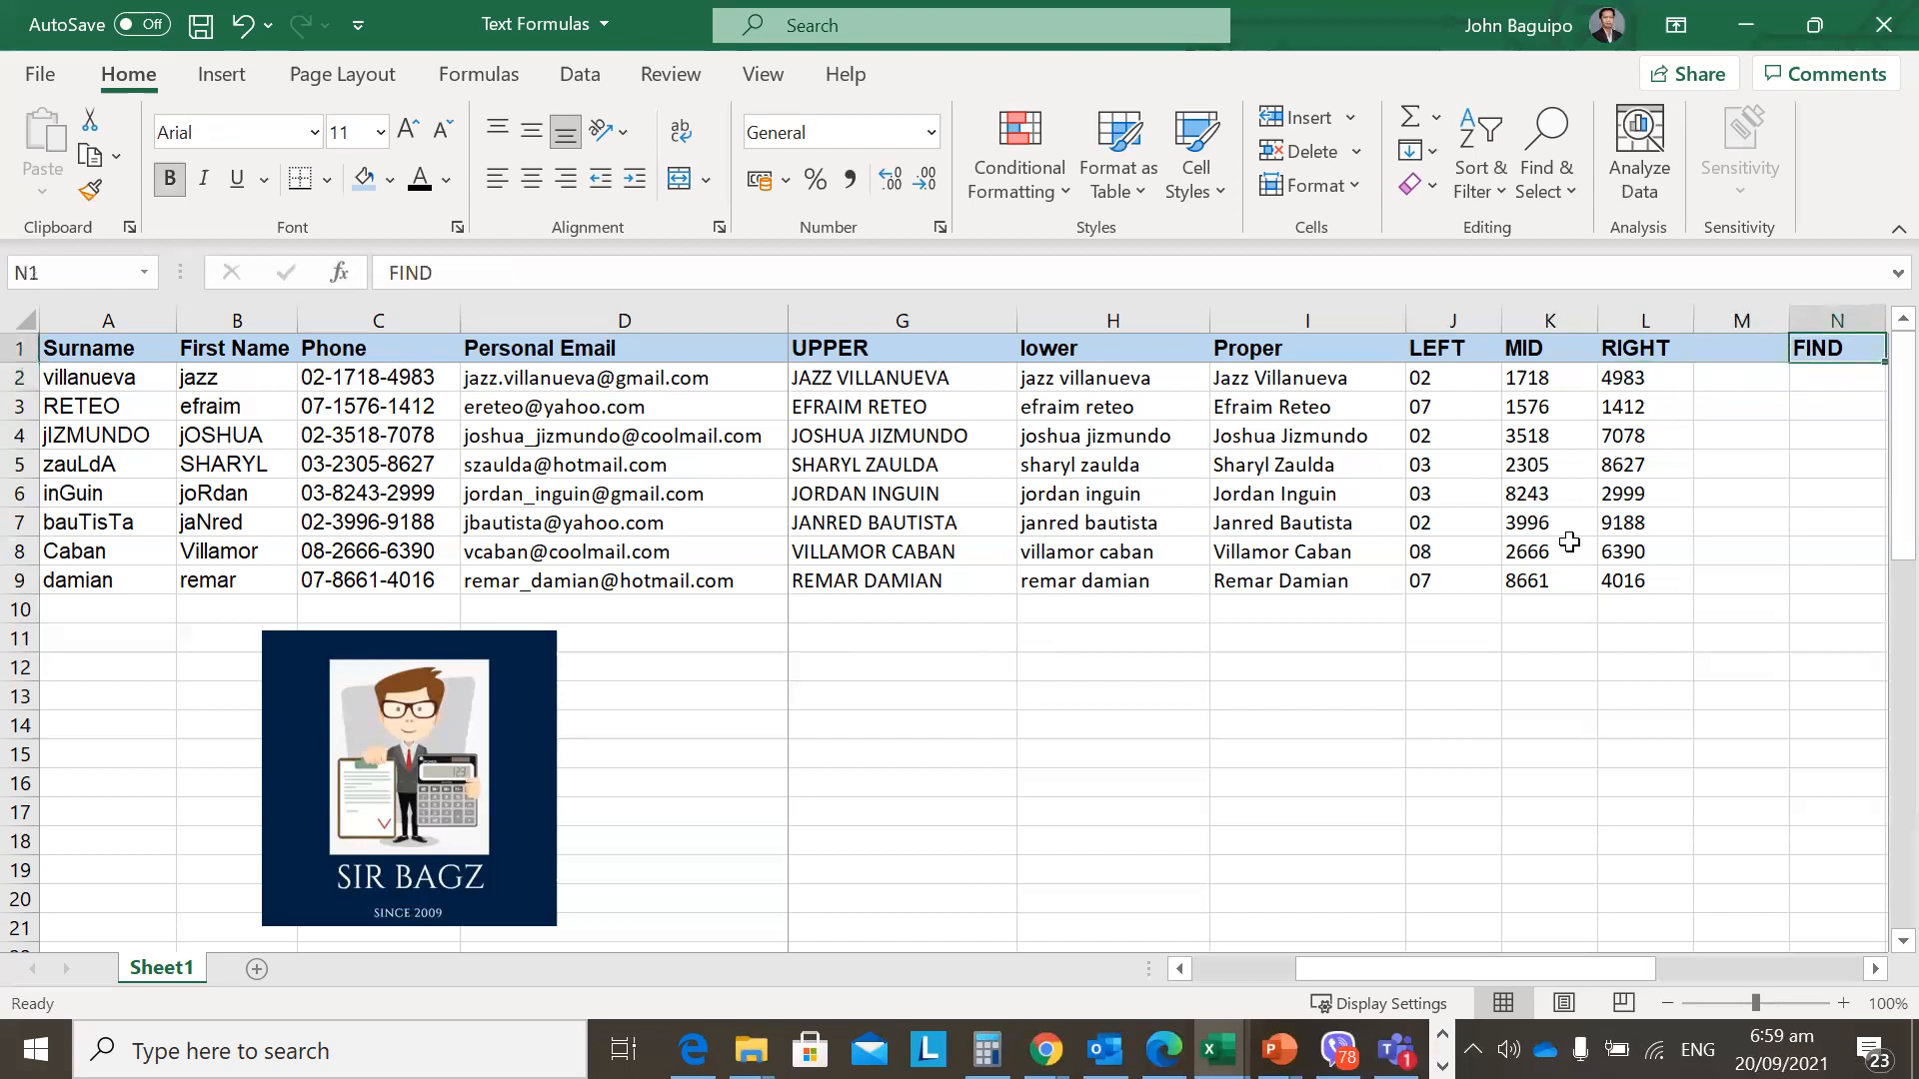
pyautogui.press('Down')
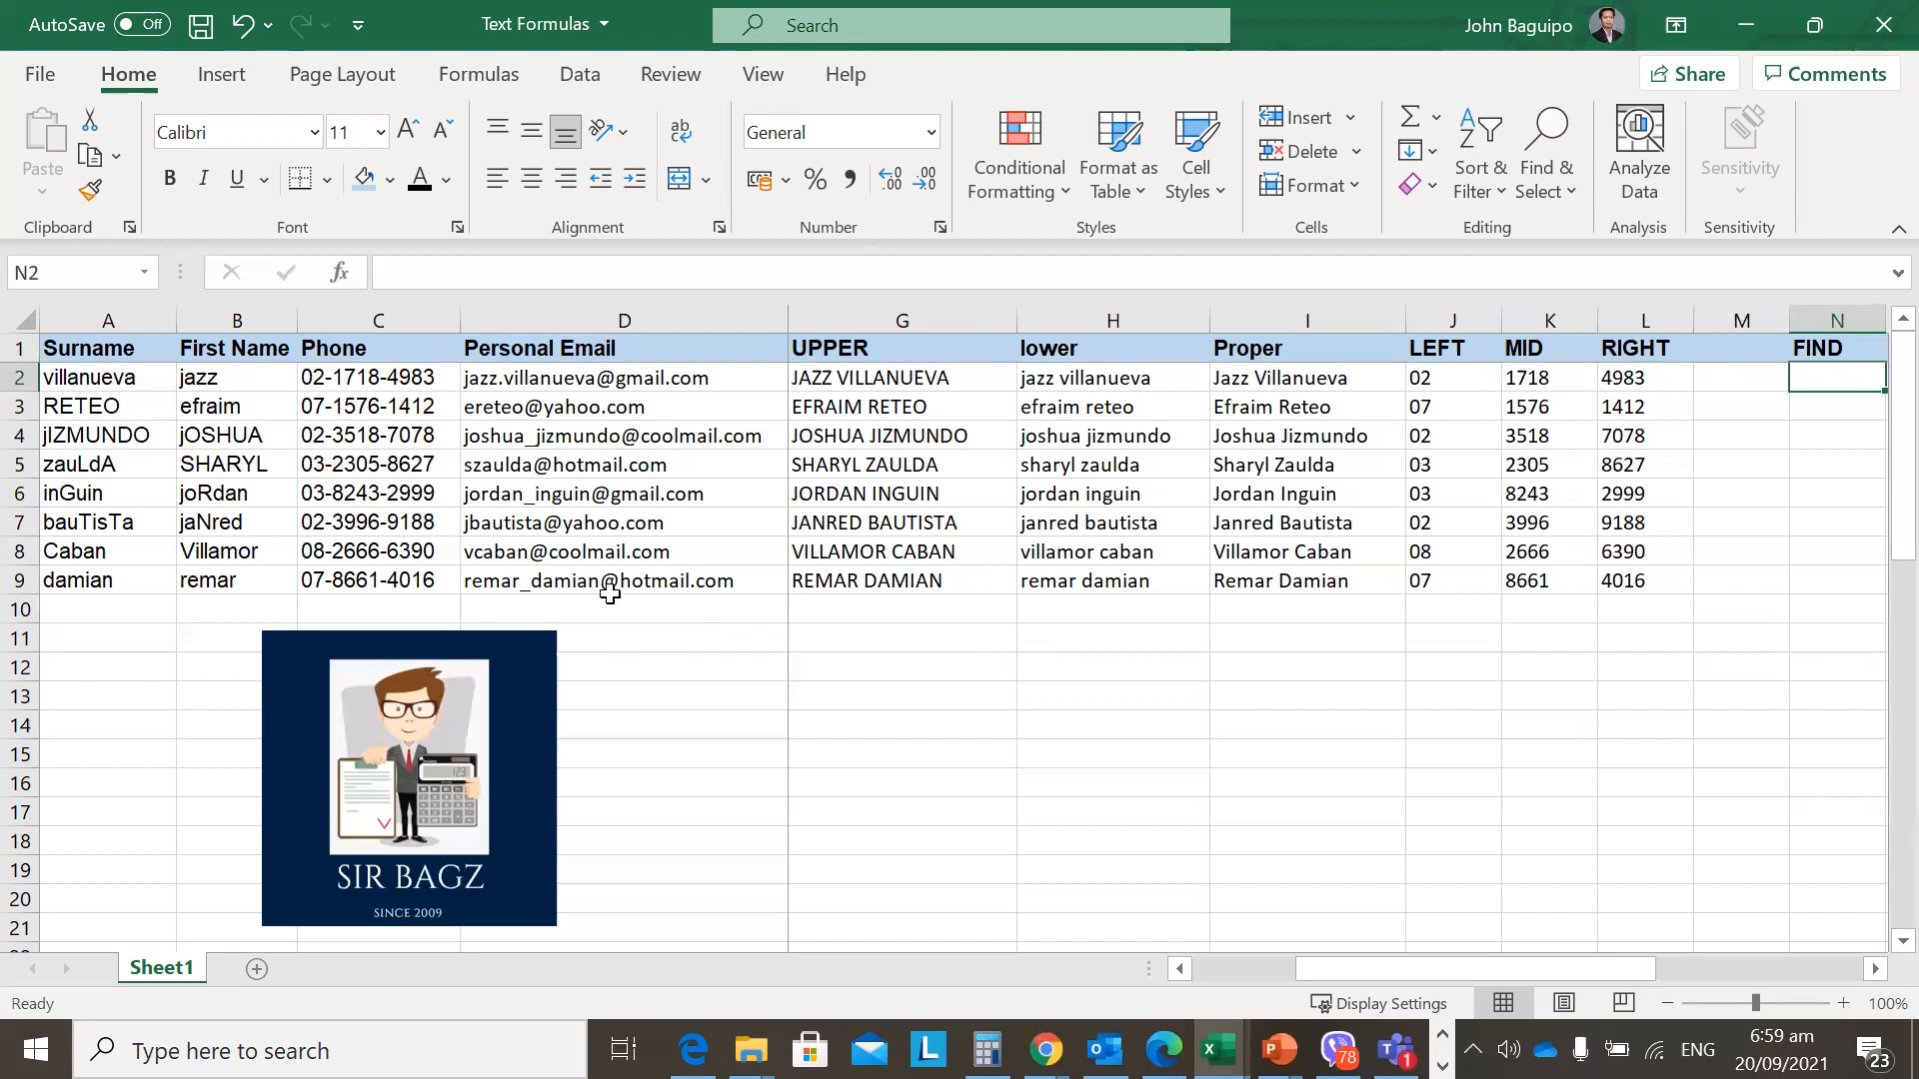
pyautogui.click(1030, 662)
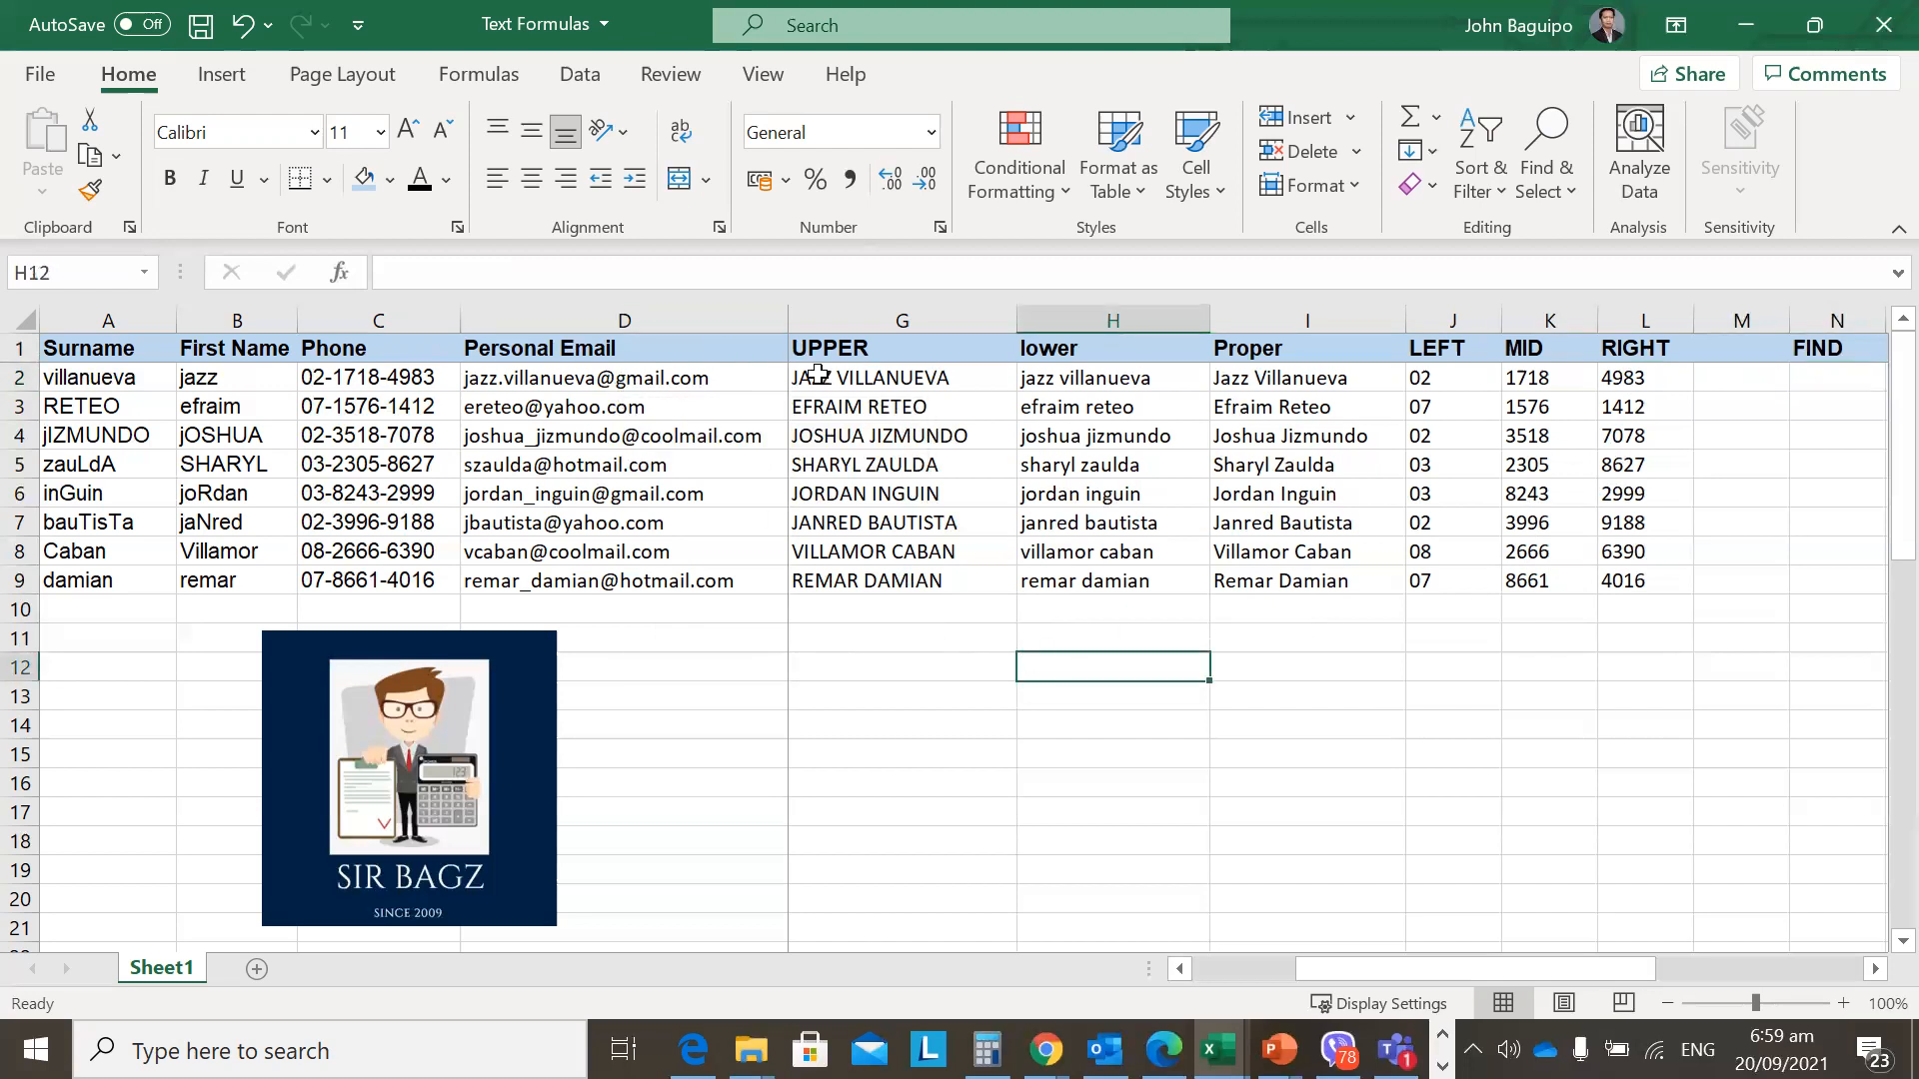
pyautogui.click(376, 376)
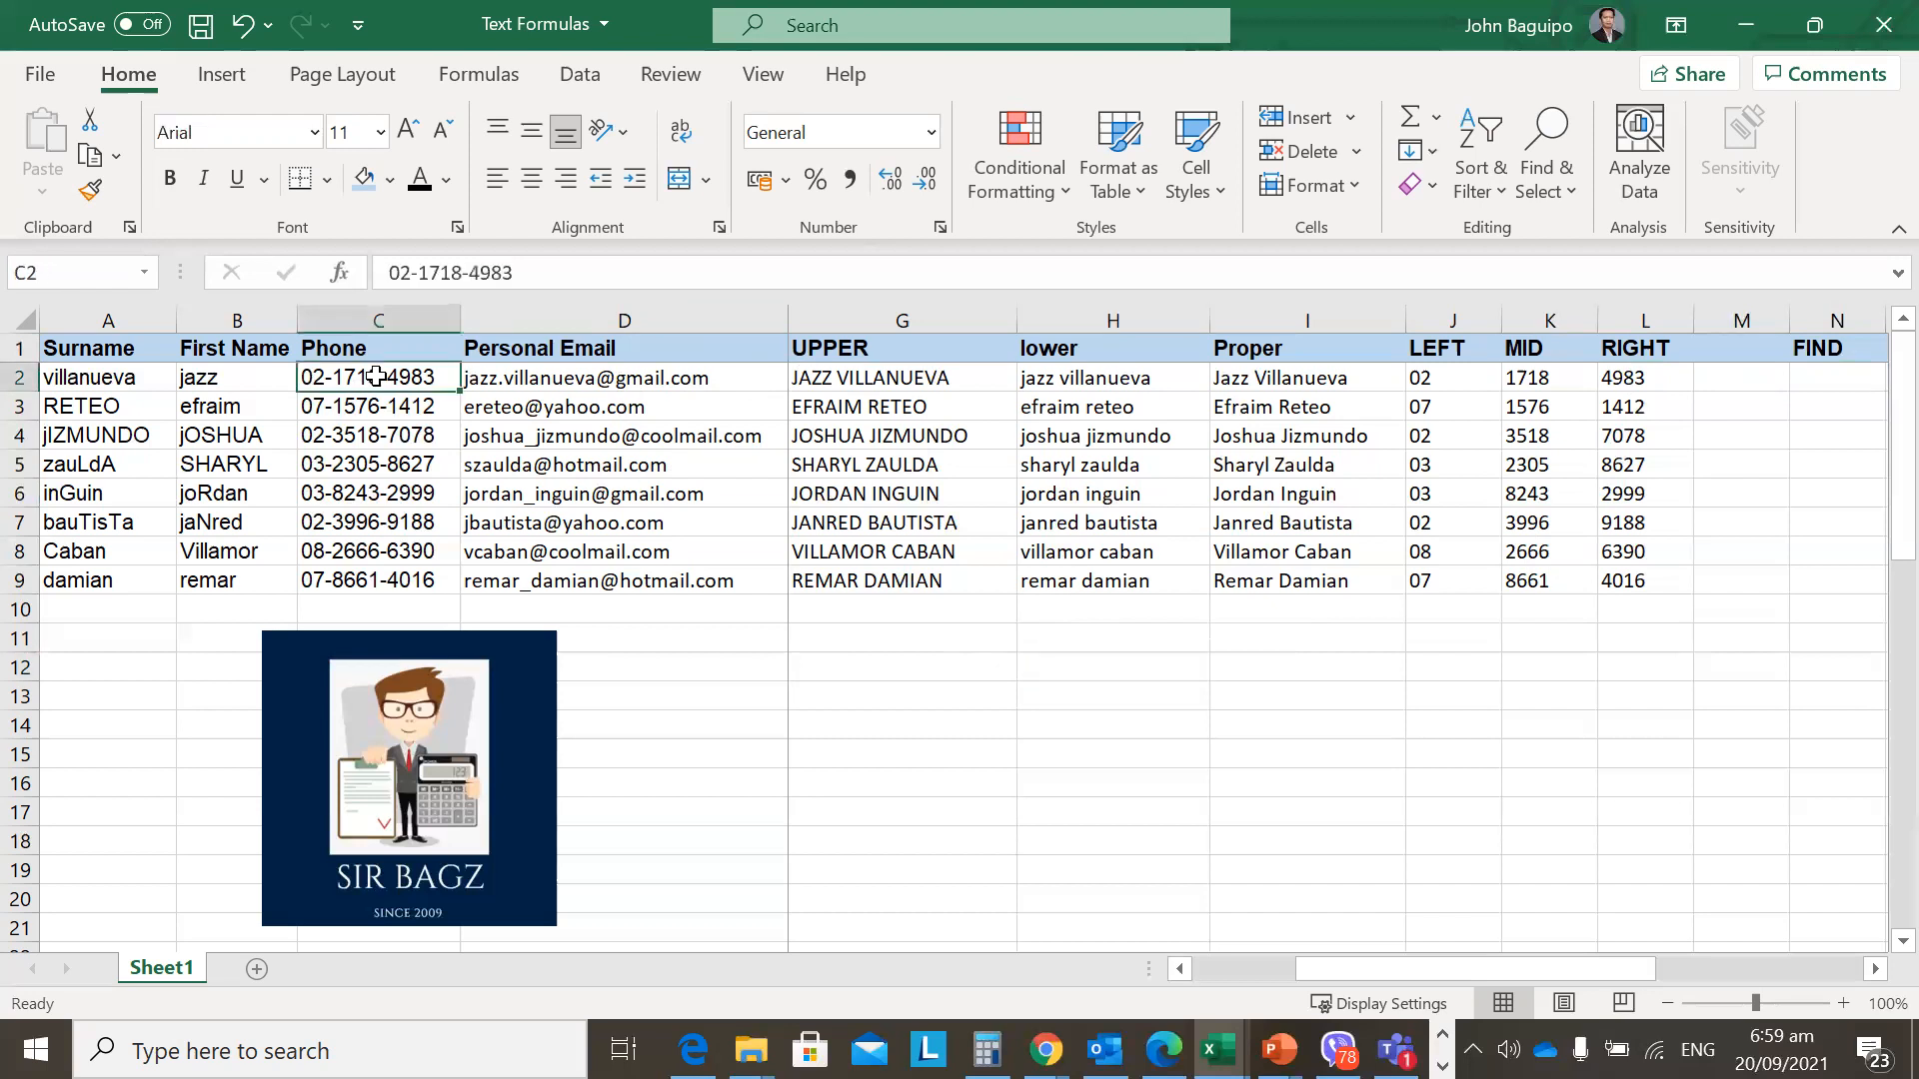
pyautogui.press('Right')
pyautogui.hotkey('shift', 'Down')
pyautogui.hotkey('shift', 'Down')
pyautogui.hotkey('shift', 'Down')
pyautogui.hotkey('shift', 'Down')
pyautogui.hotkey('shift', 'Down')
pyautogui.hotkey('shift', 'Down')
pyautogui.hotkey('shift', 'Down')
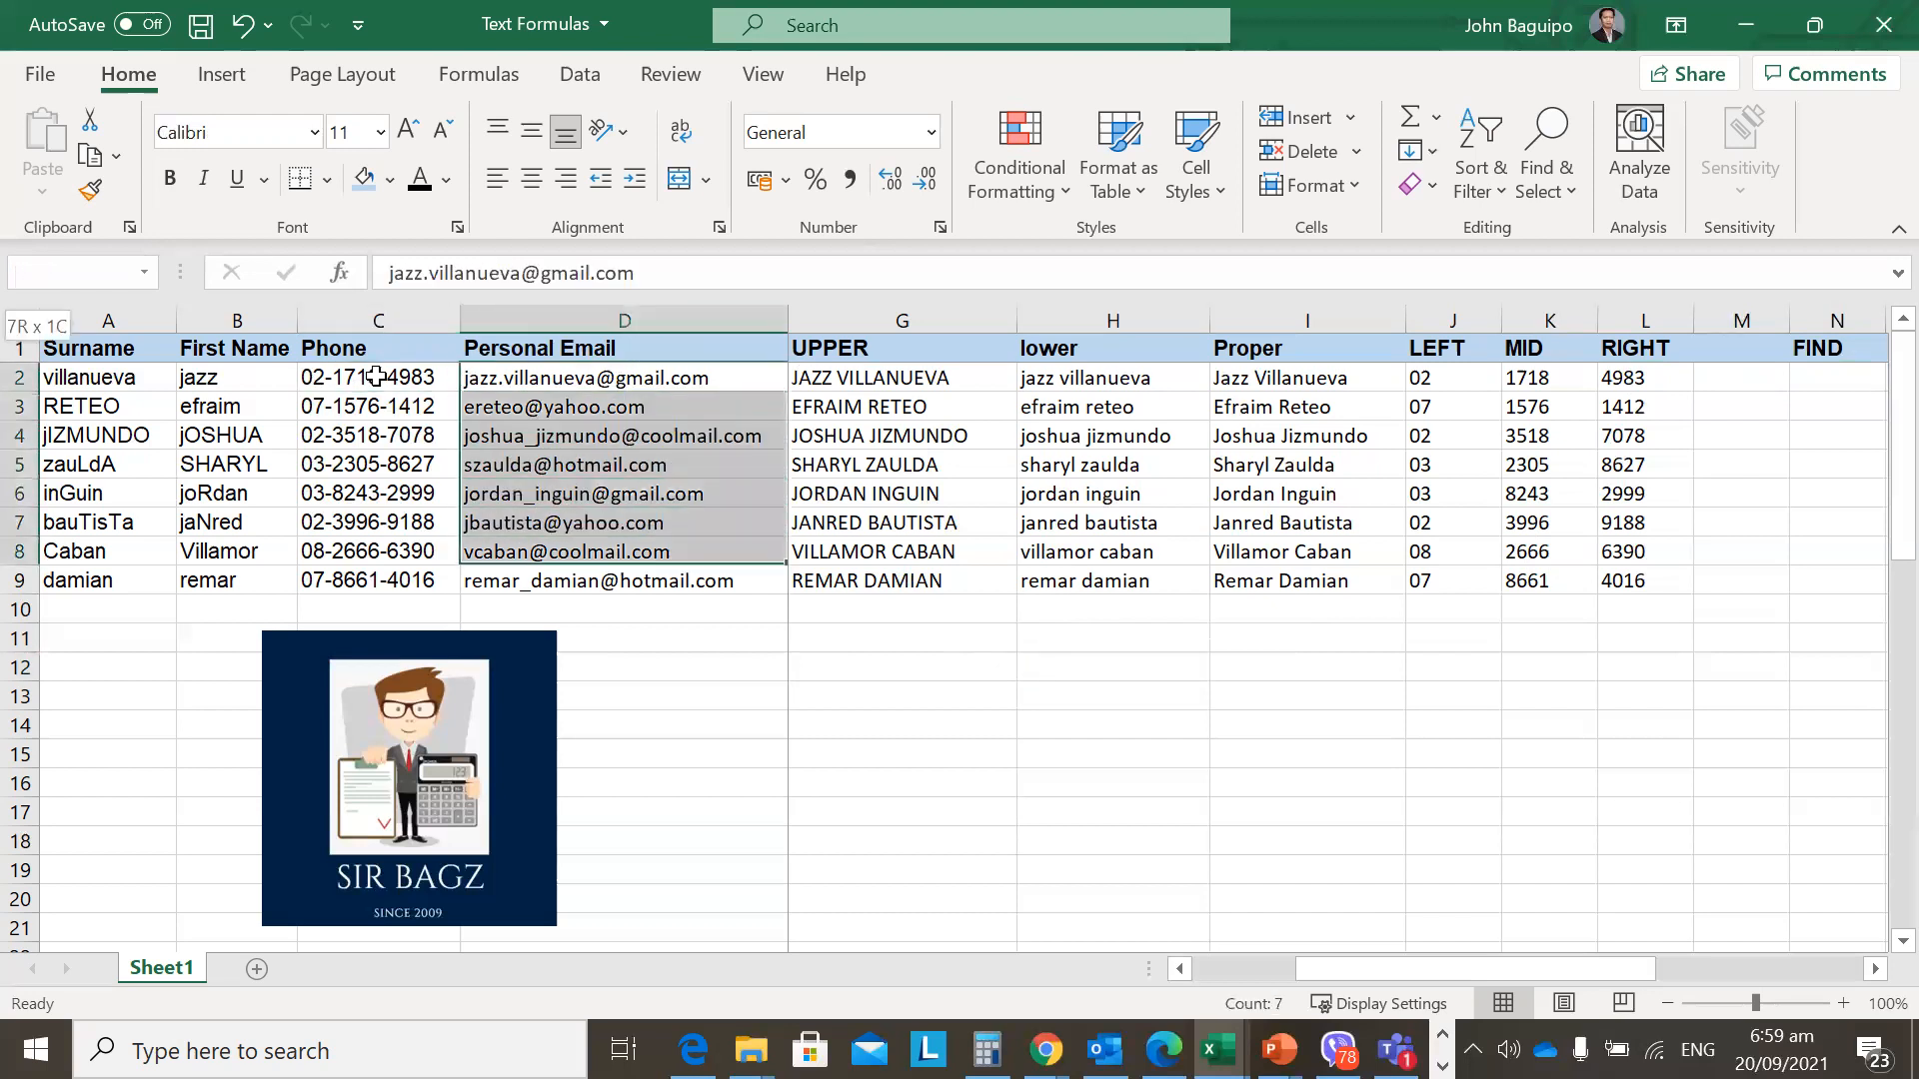
pyautogui.hotkey('shift', 'Up')
pyautogui.hotkey('shift', 'Up')
pyautogui.hotkey('shift', 'Up')
pyautogui.hotkey('shift', 'Up')
pyautogui.hotkey('shift', 'Up')
pyautogui.hotkey('shift', 'Up')
pyautogui.hotkey('shift', 'Up')
pyautogui.hotkey('shift', 'Down')
pyautogui.hotkey('shift', 'Down')
pyautogui.hotkey('shift', 'Down')
pyautogui.hotkey('shift', 'Down')
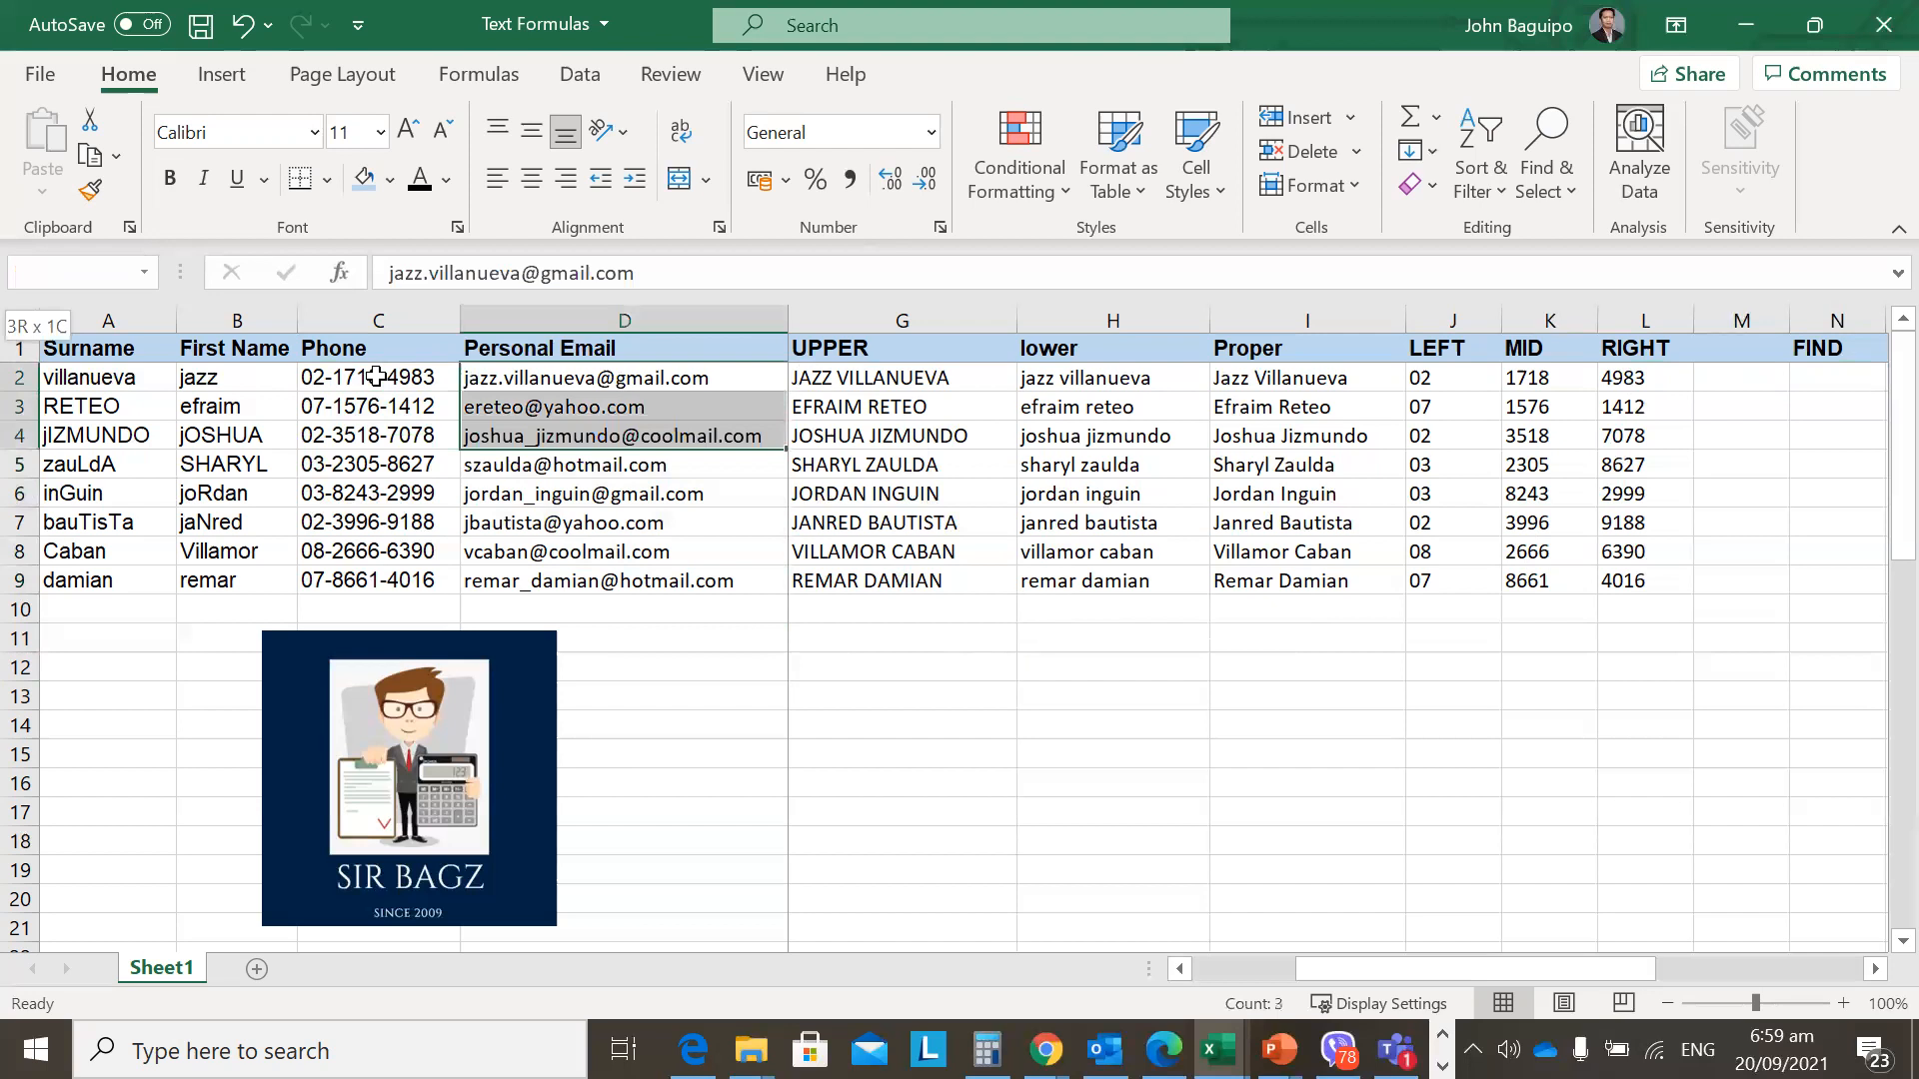
pyautogui.hotkey('shift', 'Down')
pyautogui.hotkey('shift', 'Down')
pyautogui.hotkey('shift', 'Down')
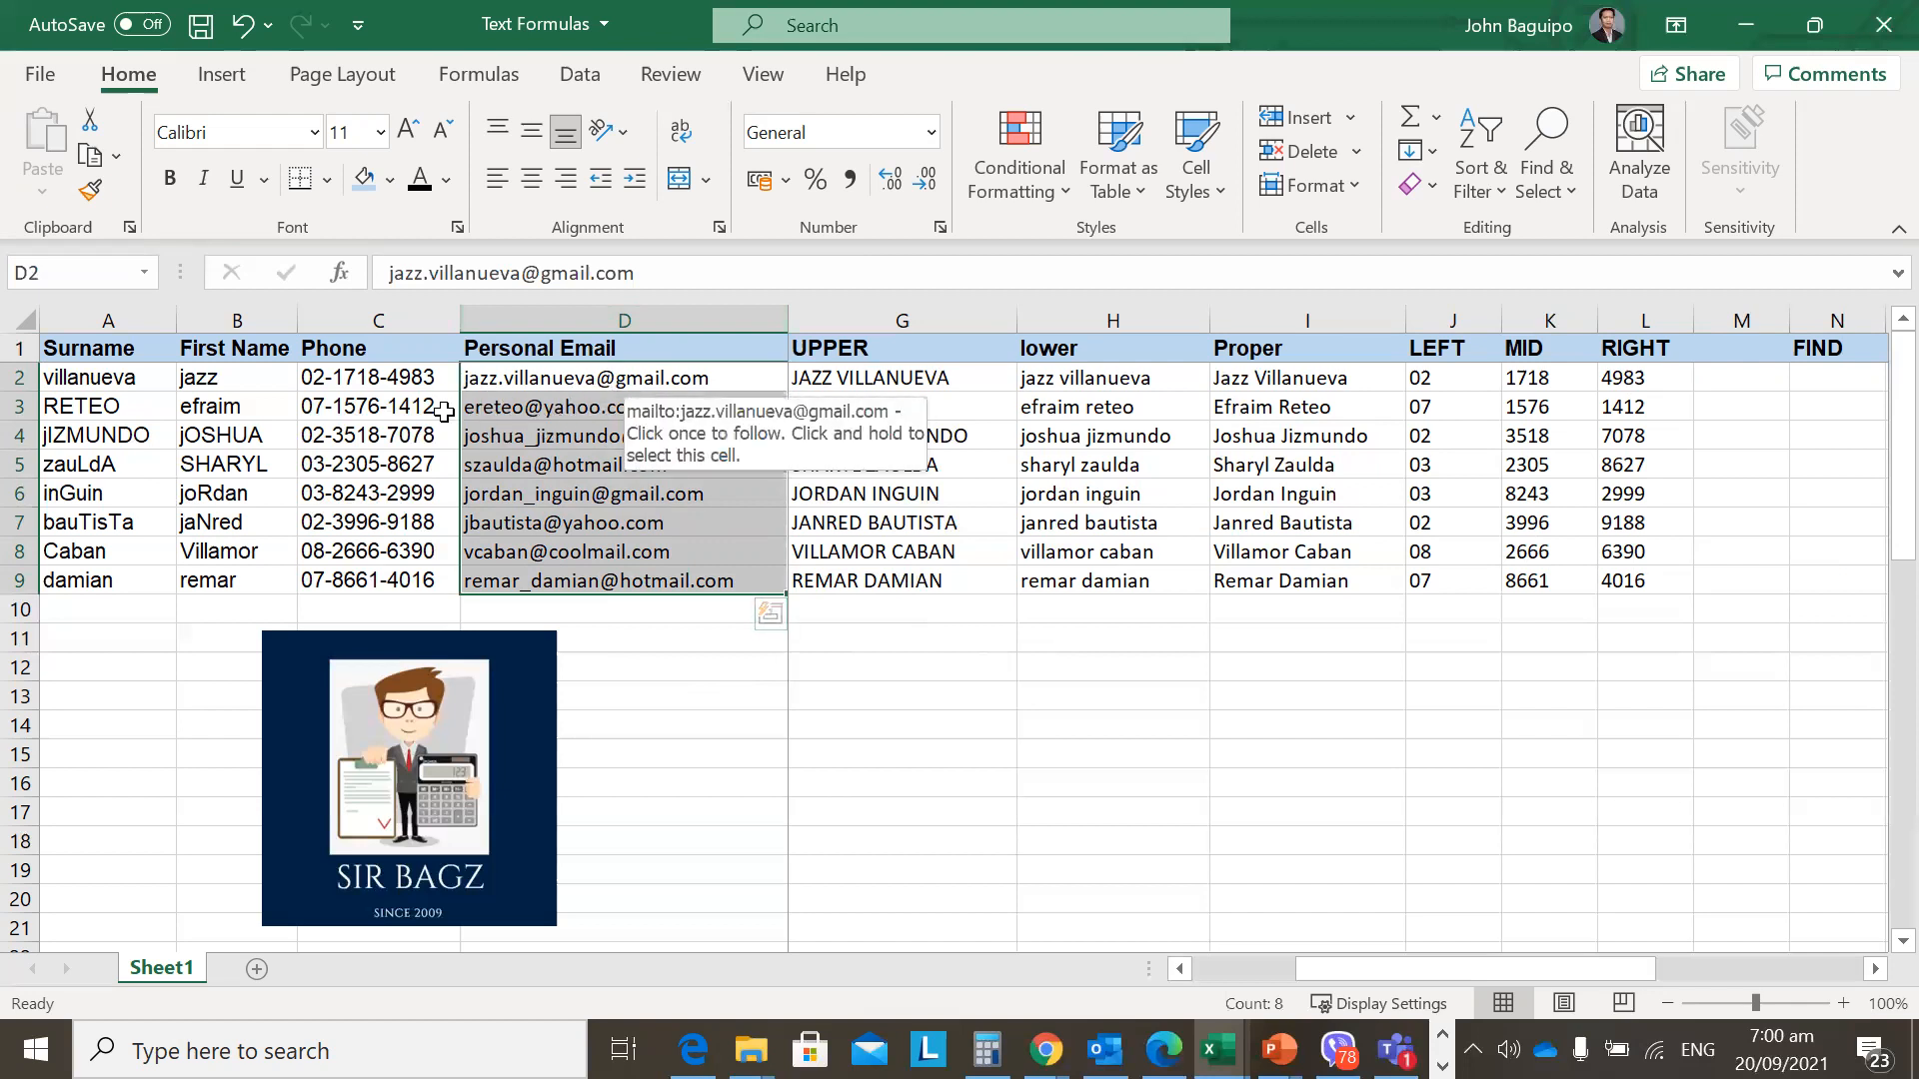
pyautogui.click(387, 409)
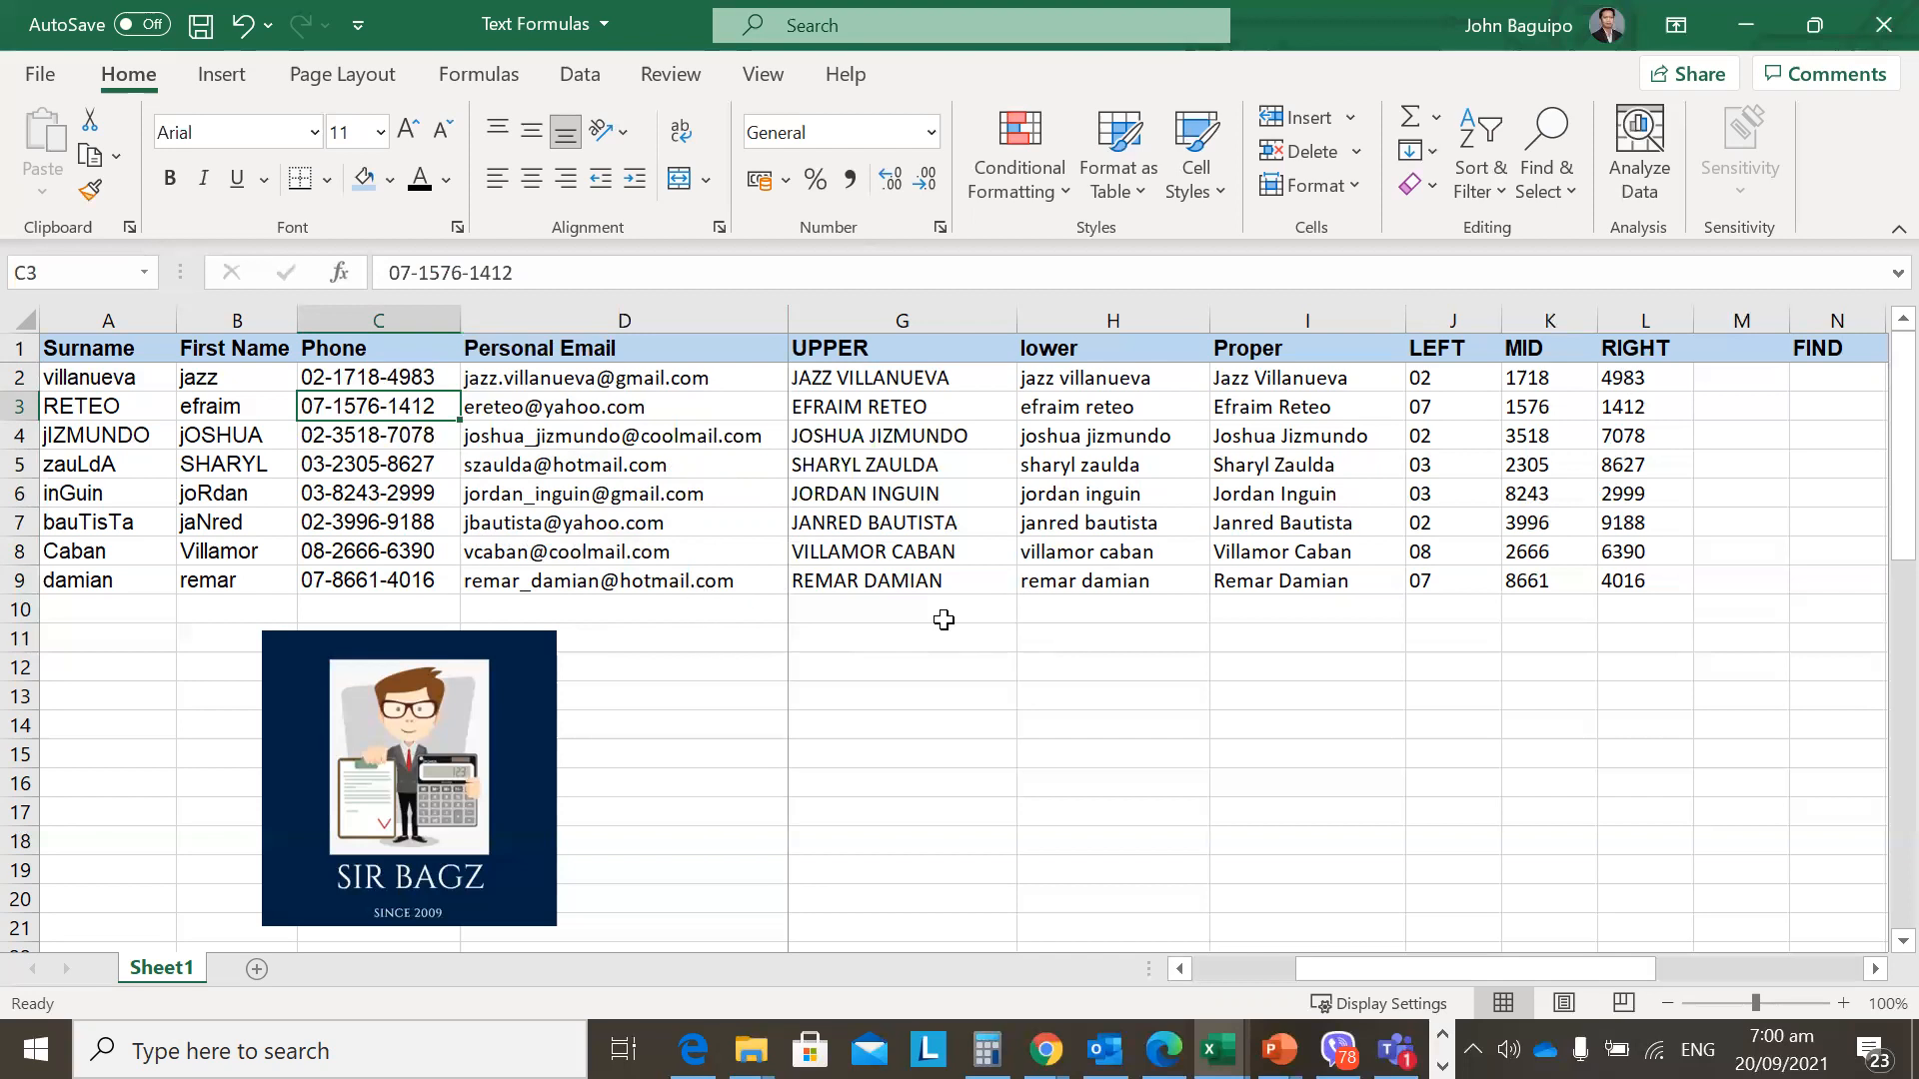
pyautogui.press('Right')
pyautogui.press('Up')
pyautogui.press('Right')
pyautogui.press('Down')
pyautogui.press('Left')
pyautogui.press('Up')
pyautogui.press('Right')
pyautogui.press('Down')
pyautogui.press('Right')
pyautogui.press('Up')
pyautogui.press('Right')
pyautogui.press('Right')
pyautogui.press('Right')
pyautogui.press('Right')
pyautogui.press('Right')
pyautogui.press('Right')
pyautogui.press('Right')
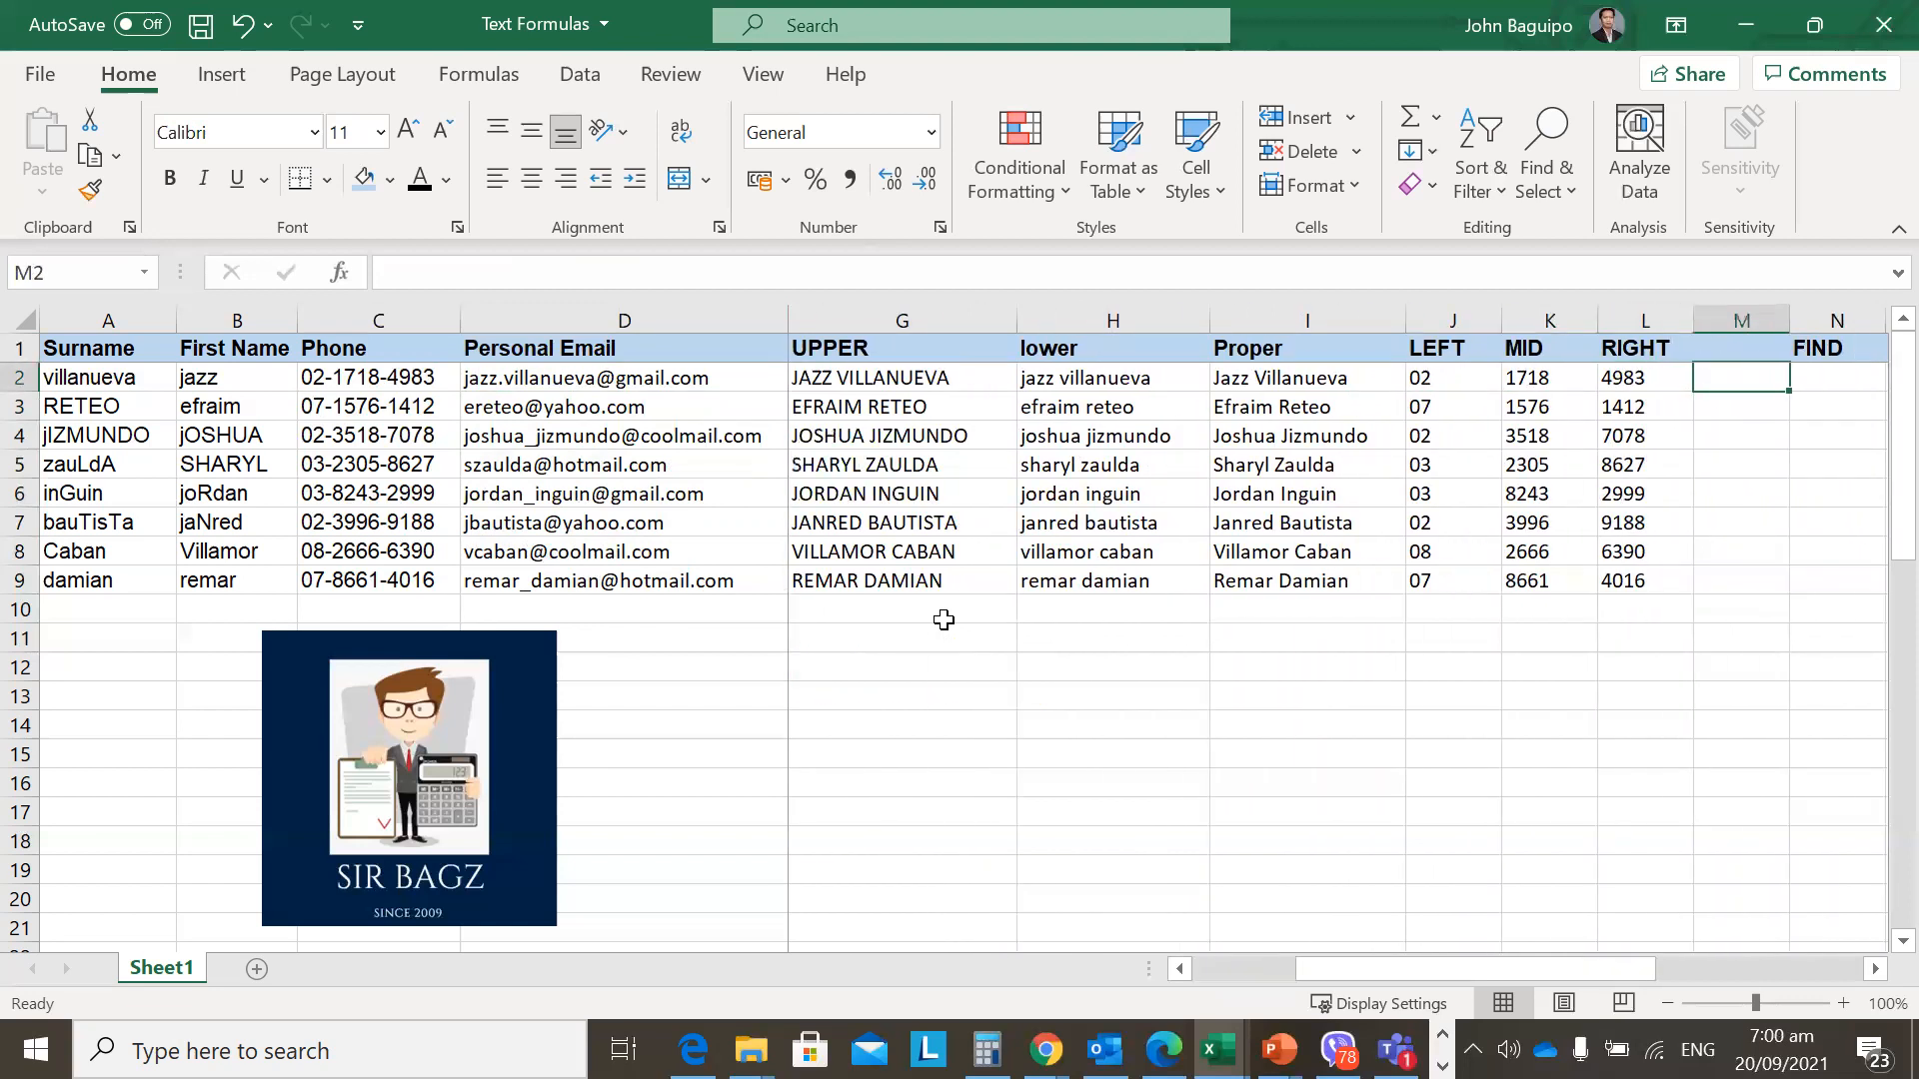
pyautogui.press('Right')
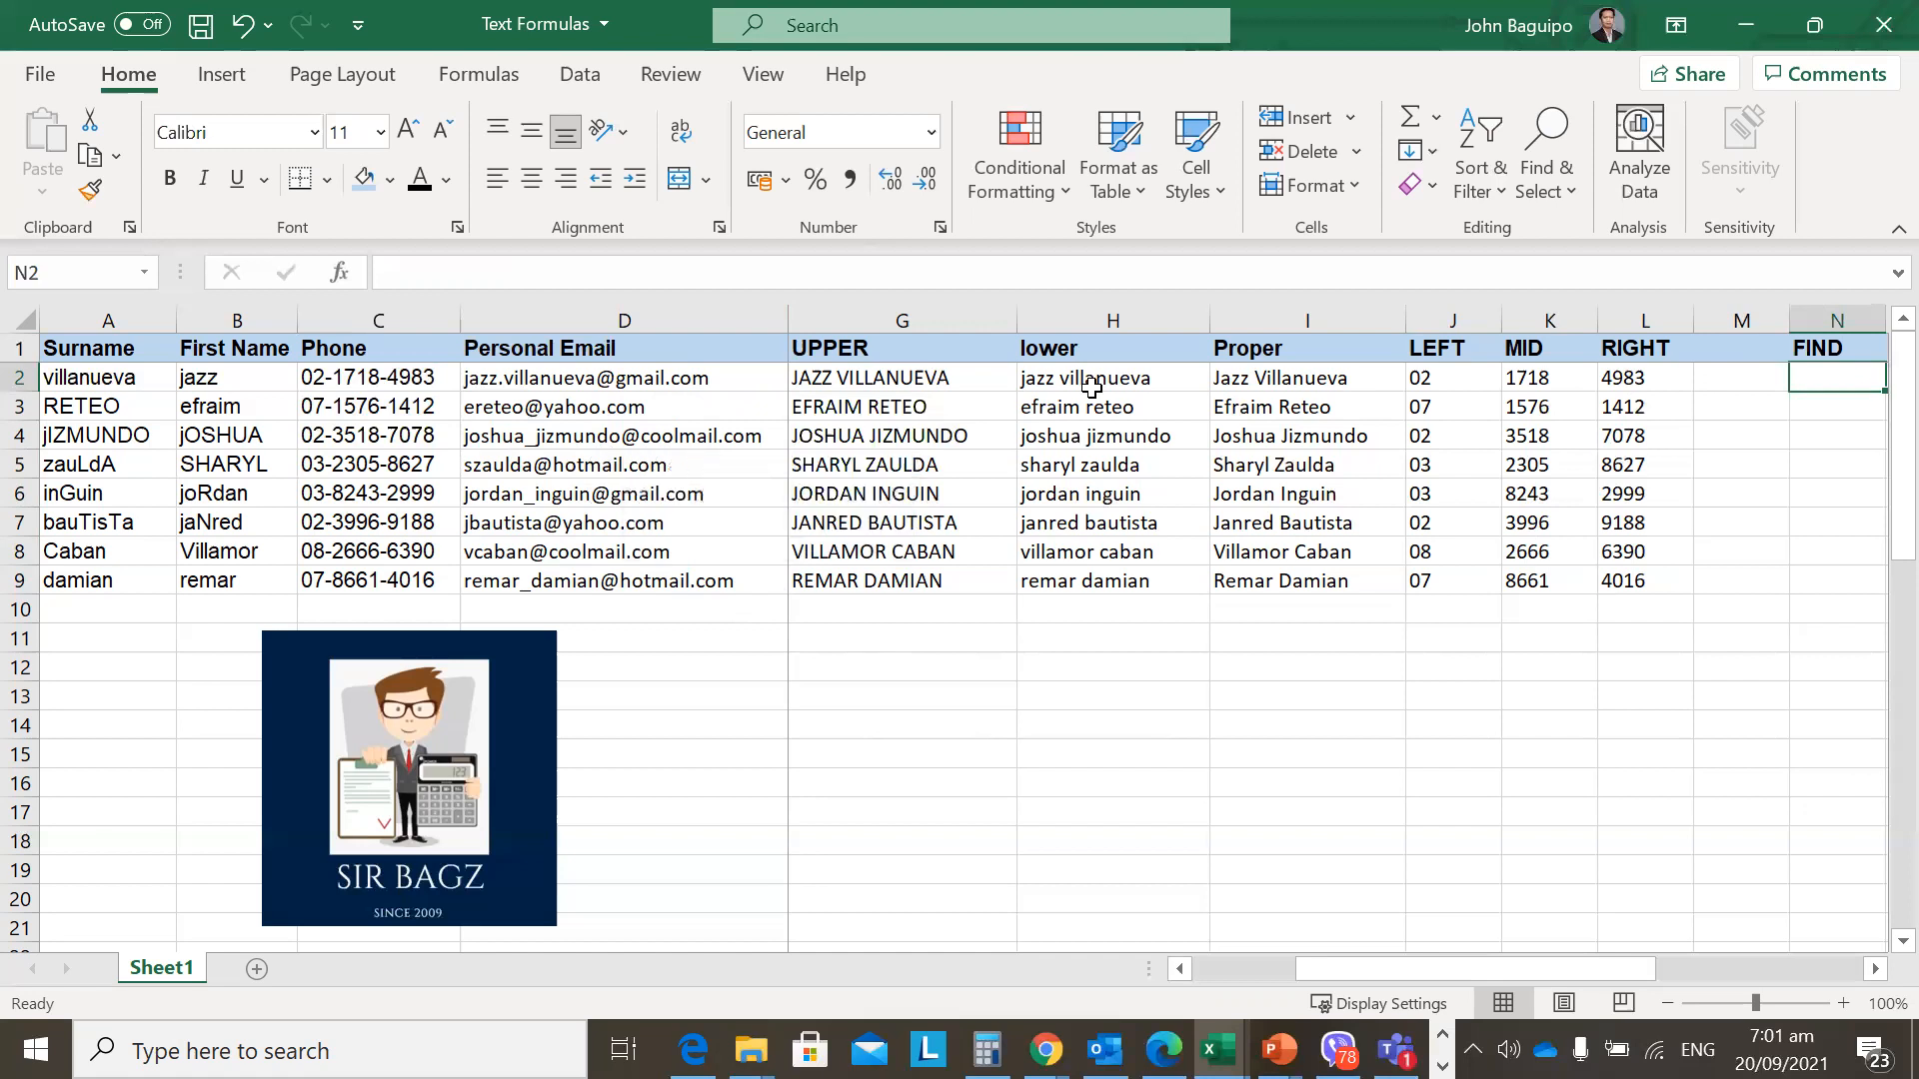
pyautogui.press('Left')
pyautogui.press('Left')
pyautogui.press('Left')
pyautogui.press('Left')
pyautogui.press('Right')
pyautogui.press('Right')
pyautogui.press('Left')
pyautogui.press('Left')
pyautogui.press('Down')
pyautogui.press('Down')
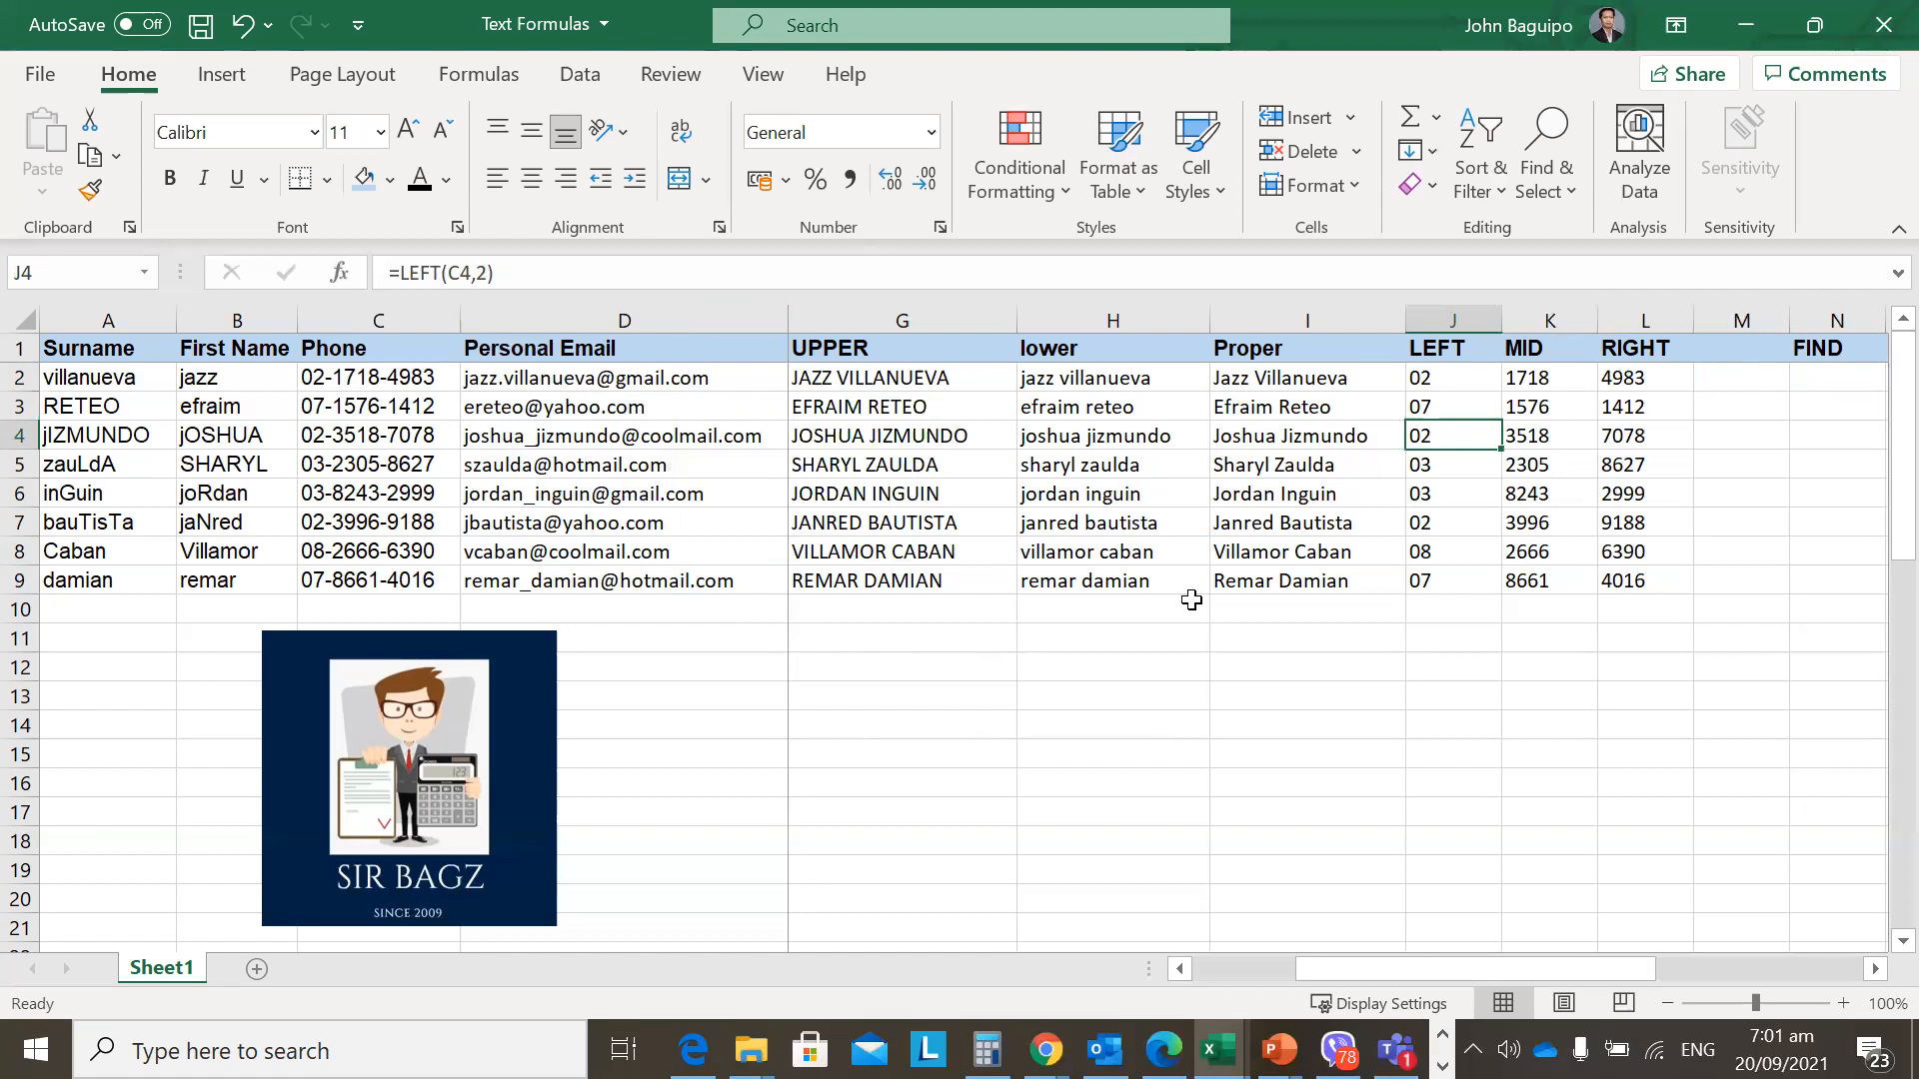
pyautogui.press('Right')
pyautogui.press('Right')
pyautogui.press('Up')
pyautogui.press('Up')
# Start the formula =FIND("@",D2 in N2, pointing it at the first email.
pyautogui.press('Right')
pyautogui.press('Right')
pyautogui.write('=find')
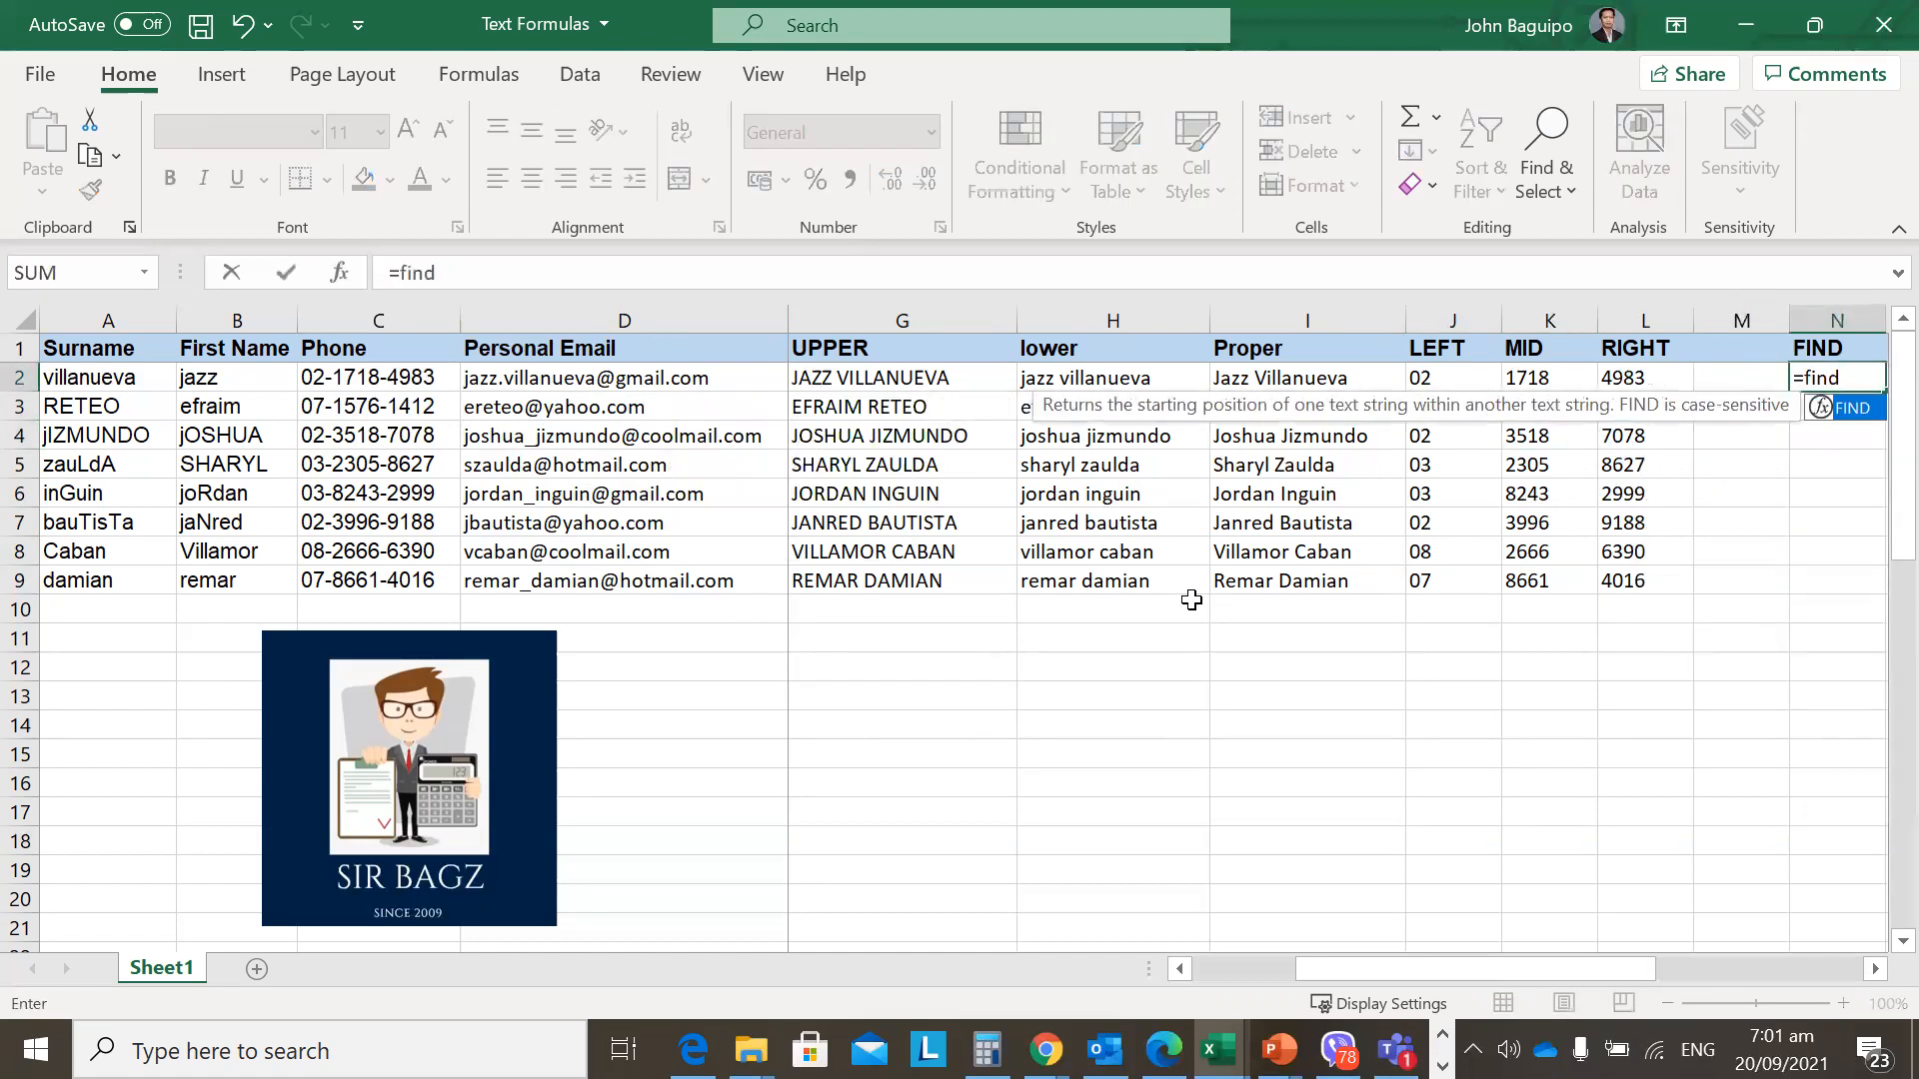
pyautogui.write('(')
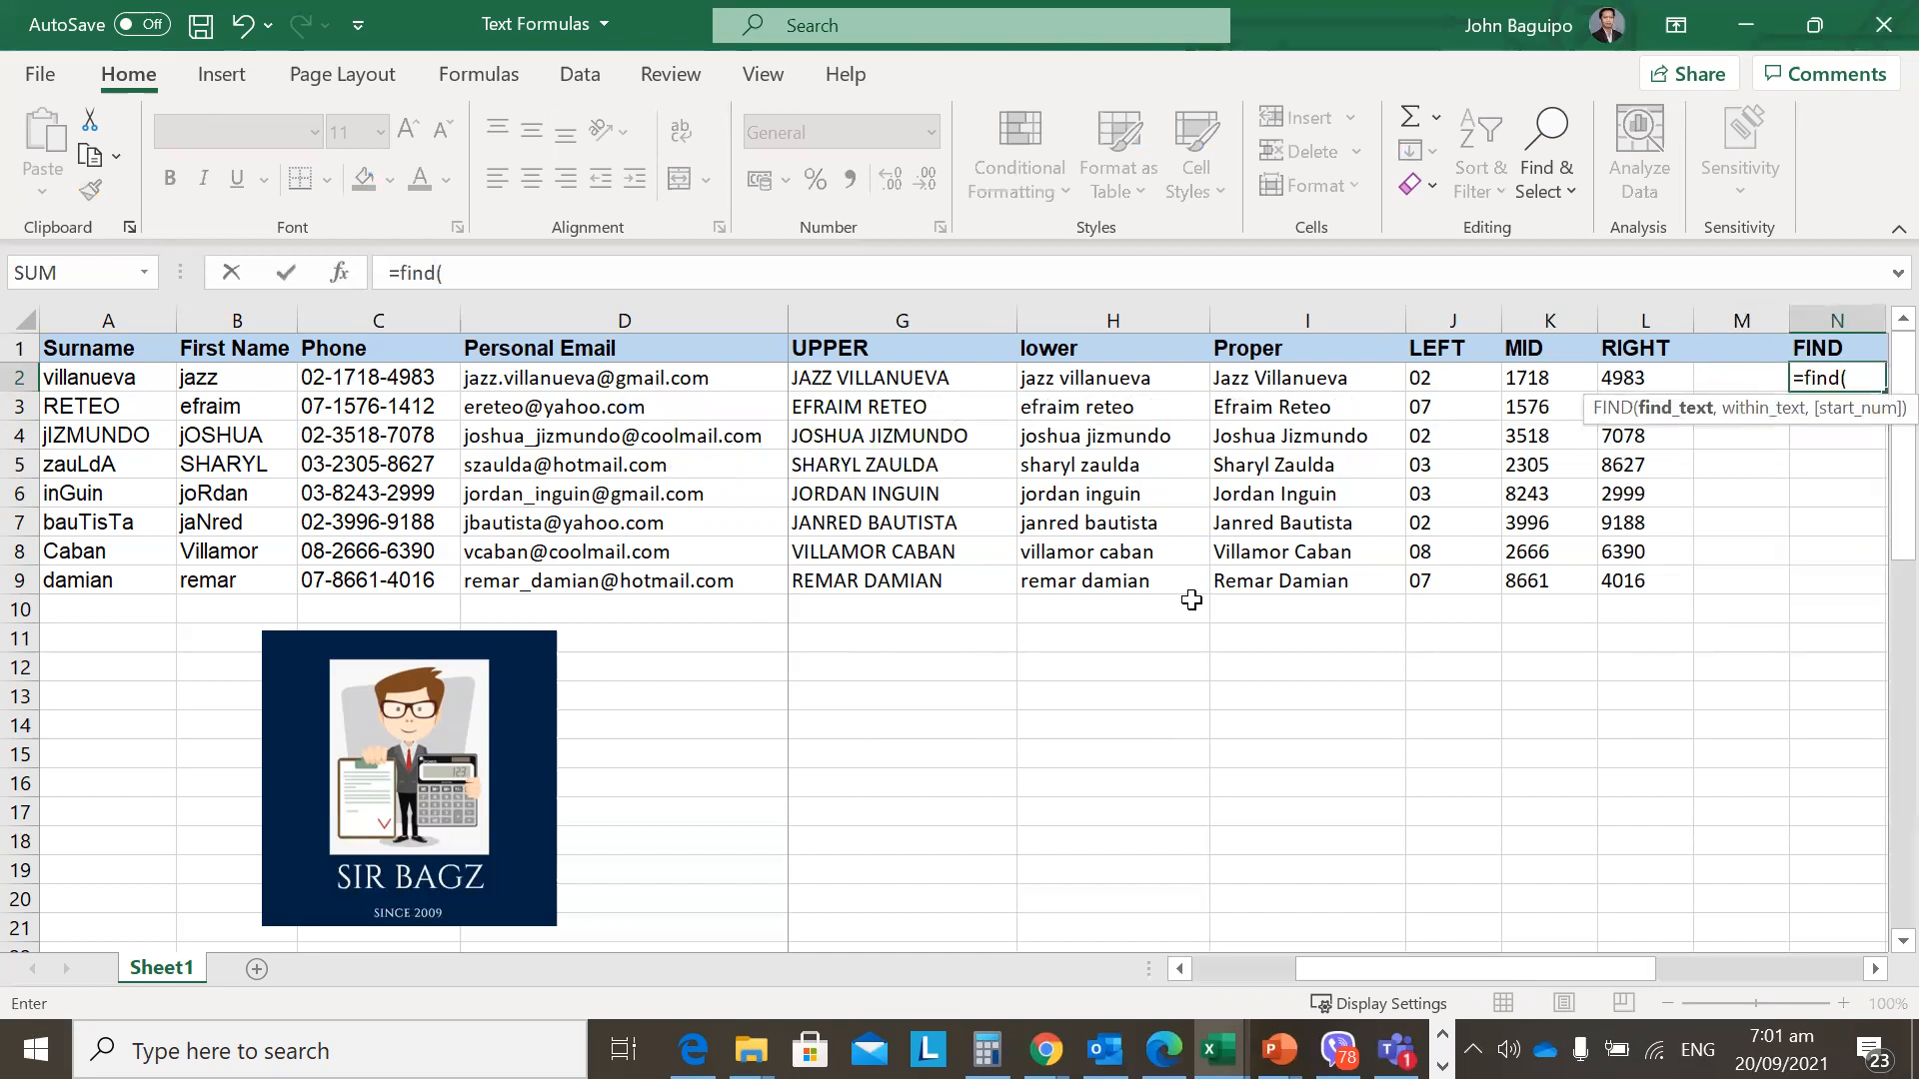
pyautogui.write('"')
pyautogui.write('2')
pyautogui.press('BackSpace')
pyautogui.write('@"')
pyautogui.click(1874, 970)
pyautogui.click(1874, 970)
pyautogui.click(1874, 970)
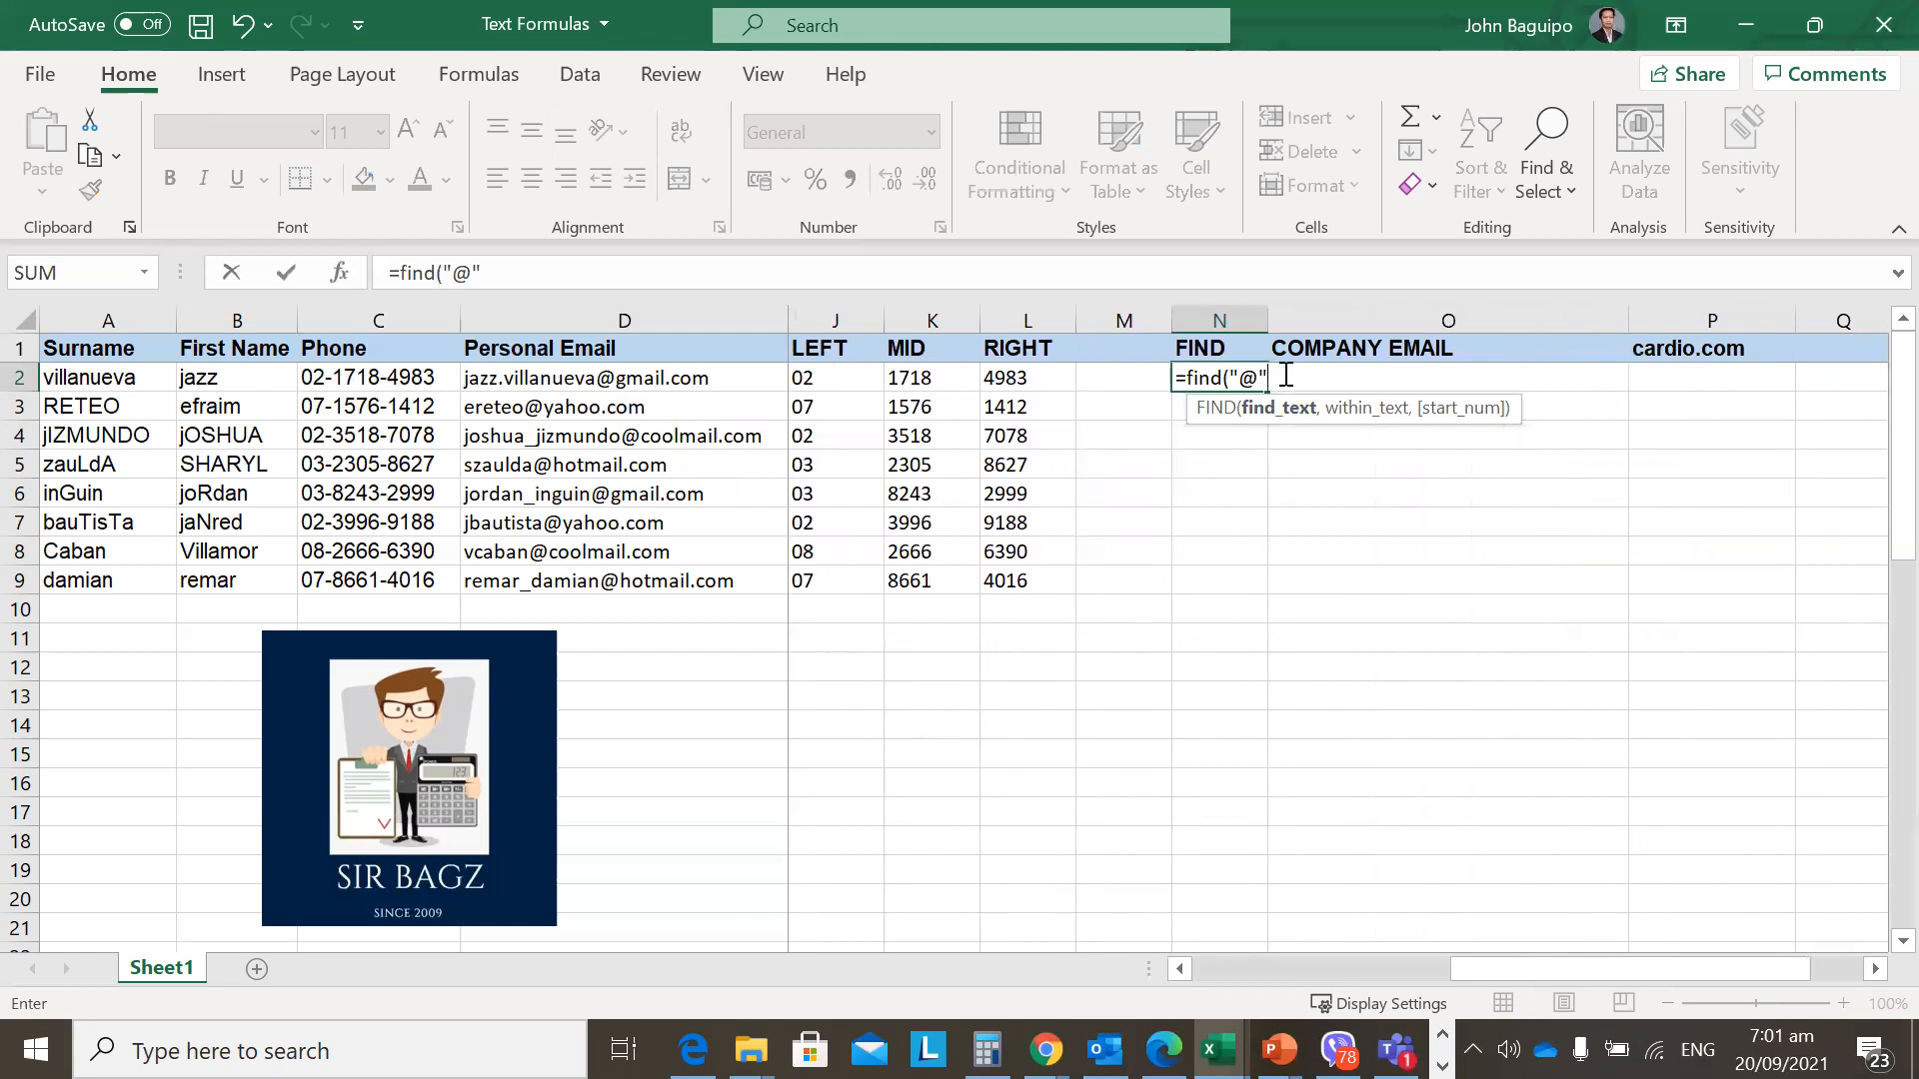
pyautogui.write(',')
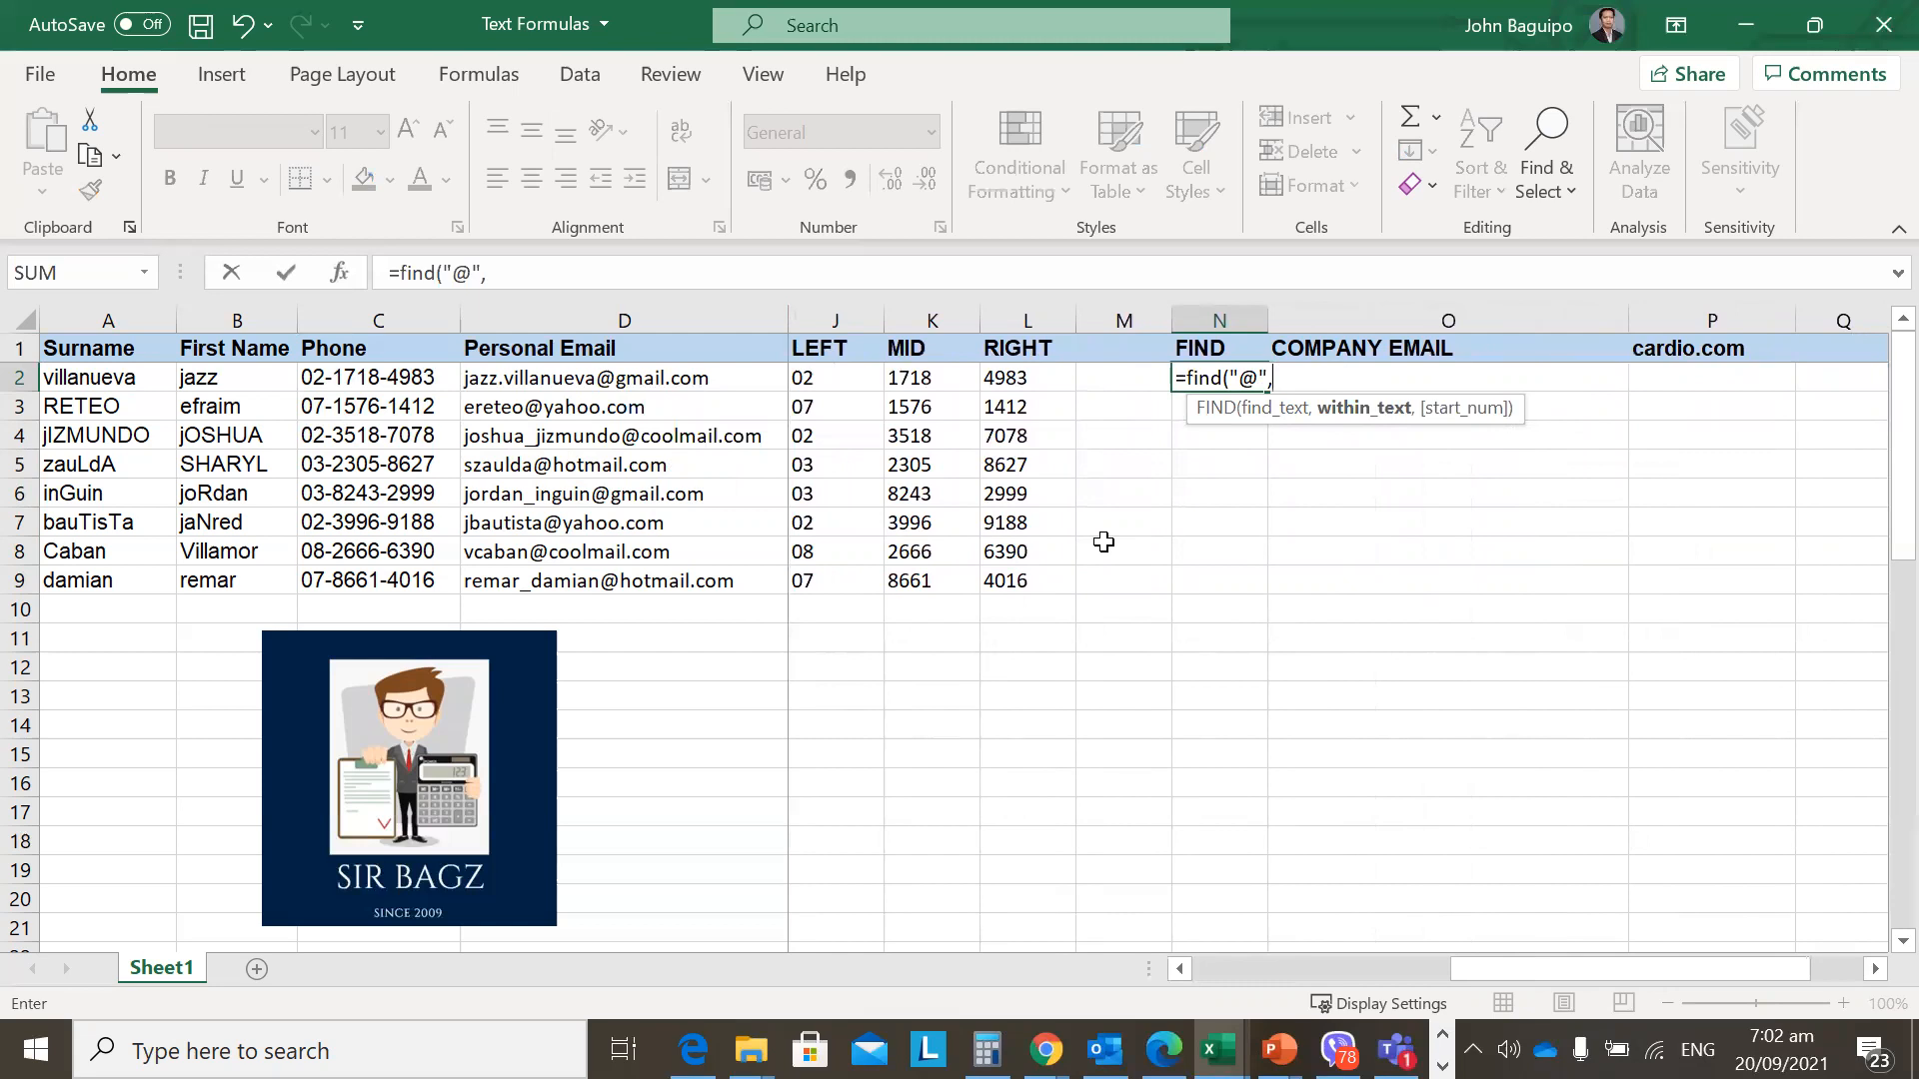
pyautogui.click(511, 378)
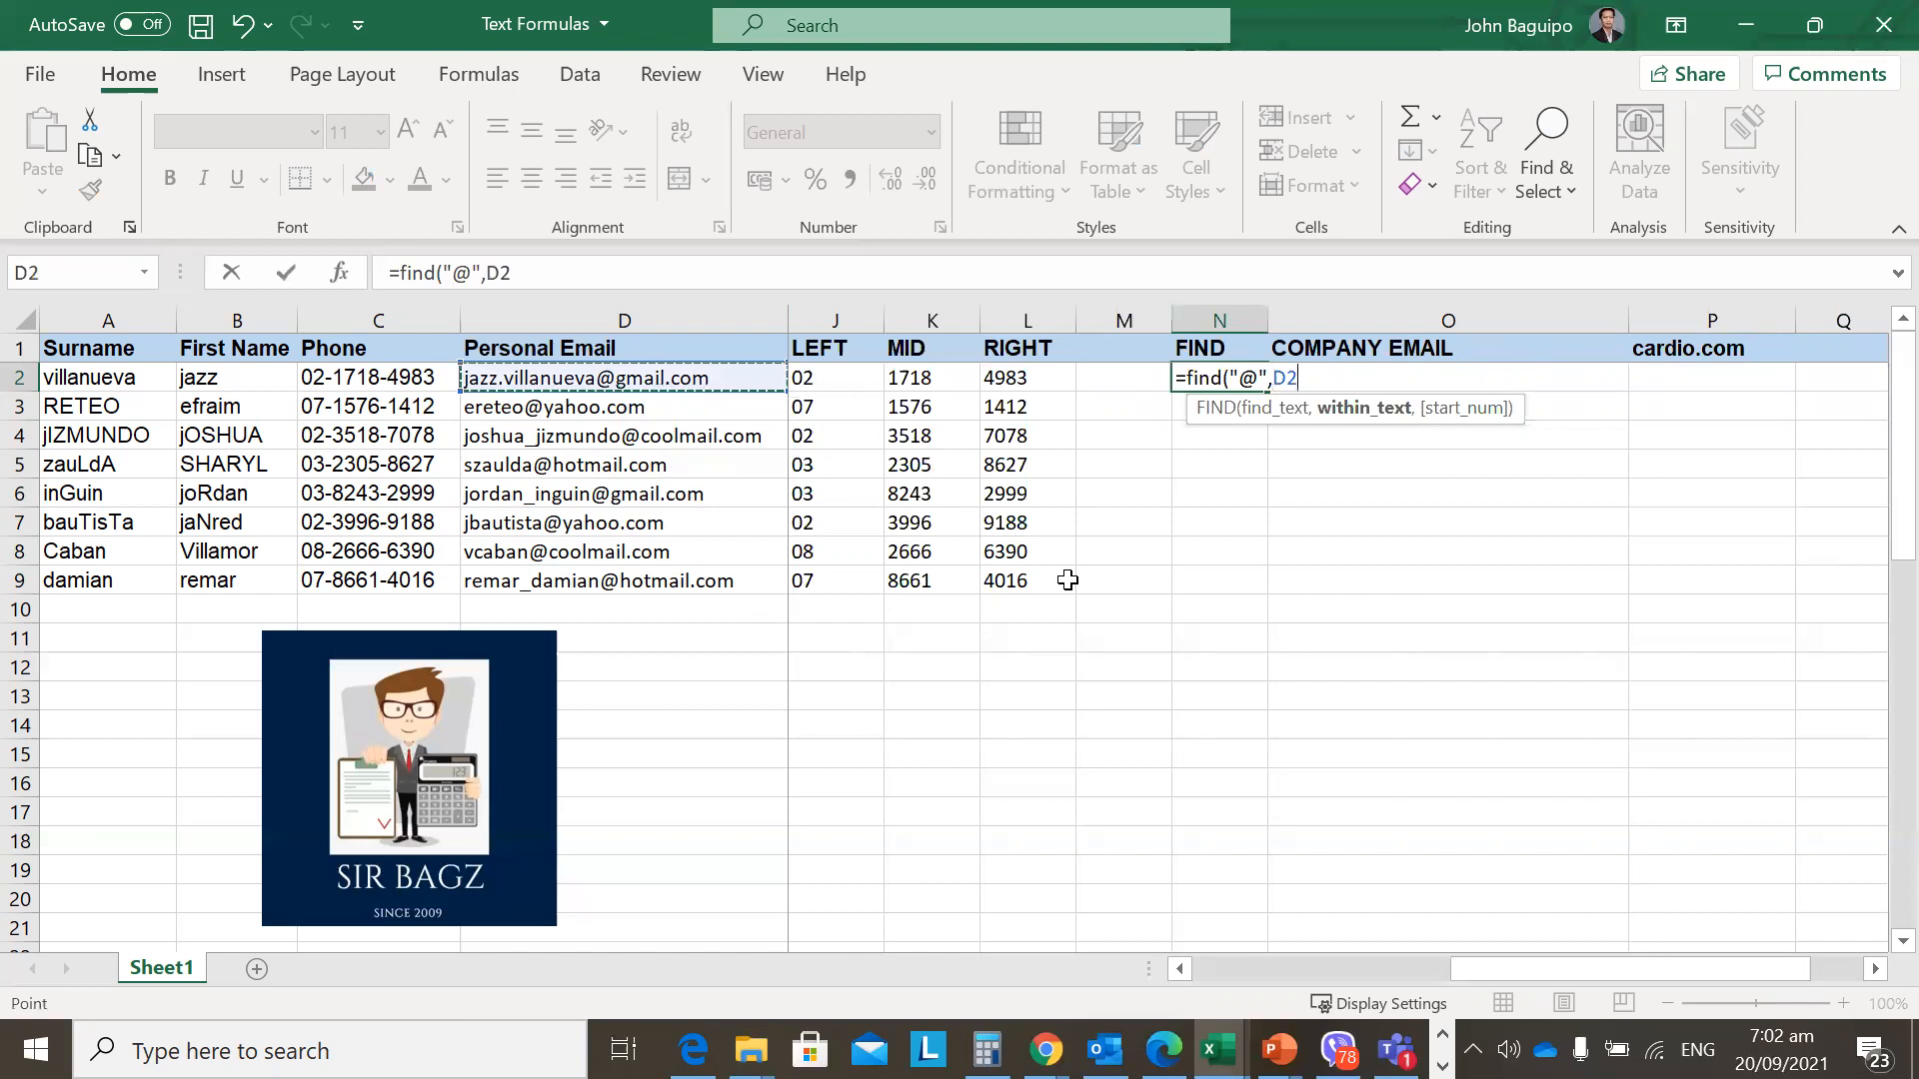
pyautogui.write(')')
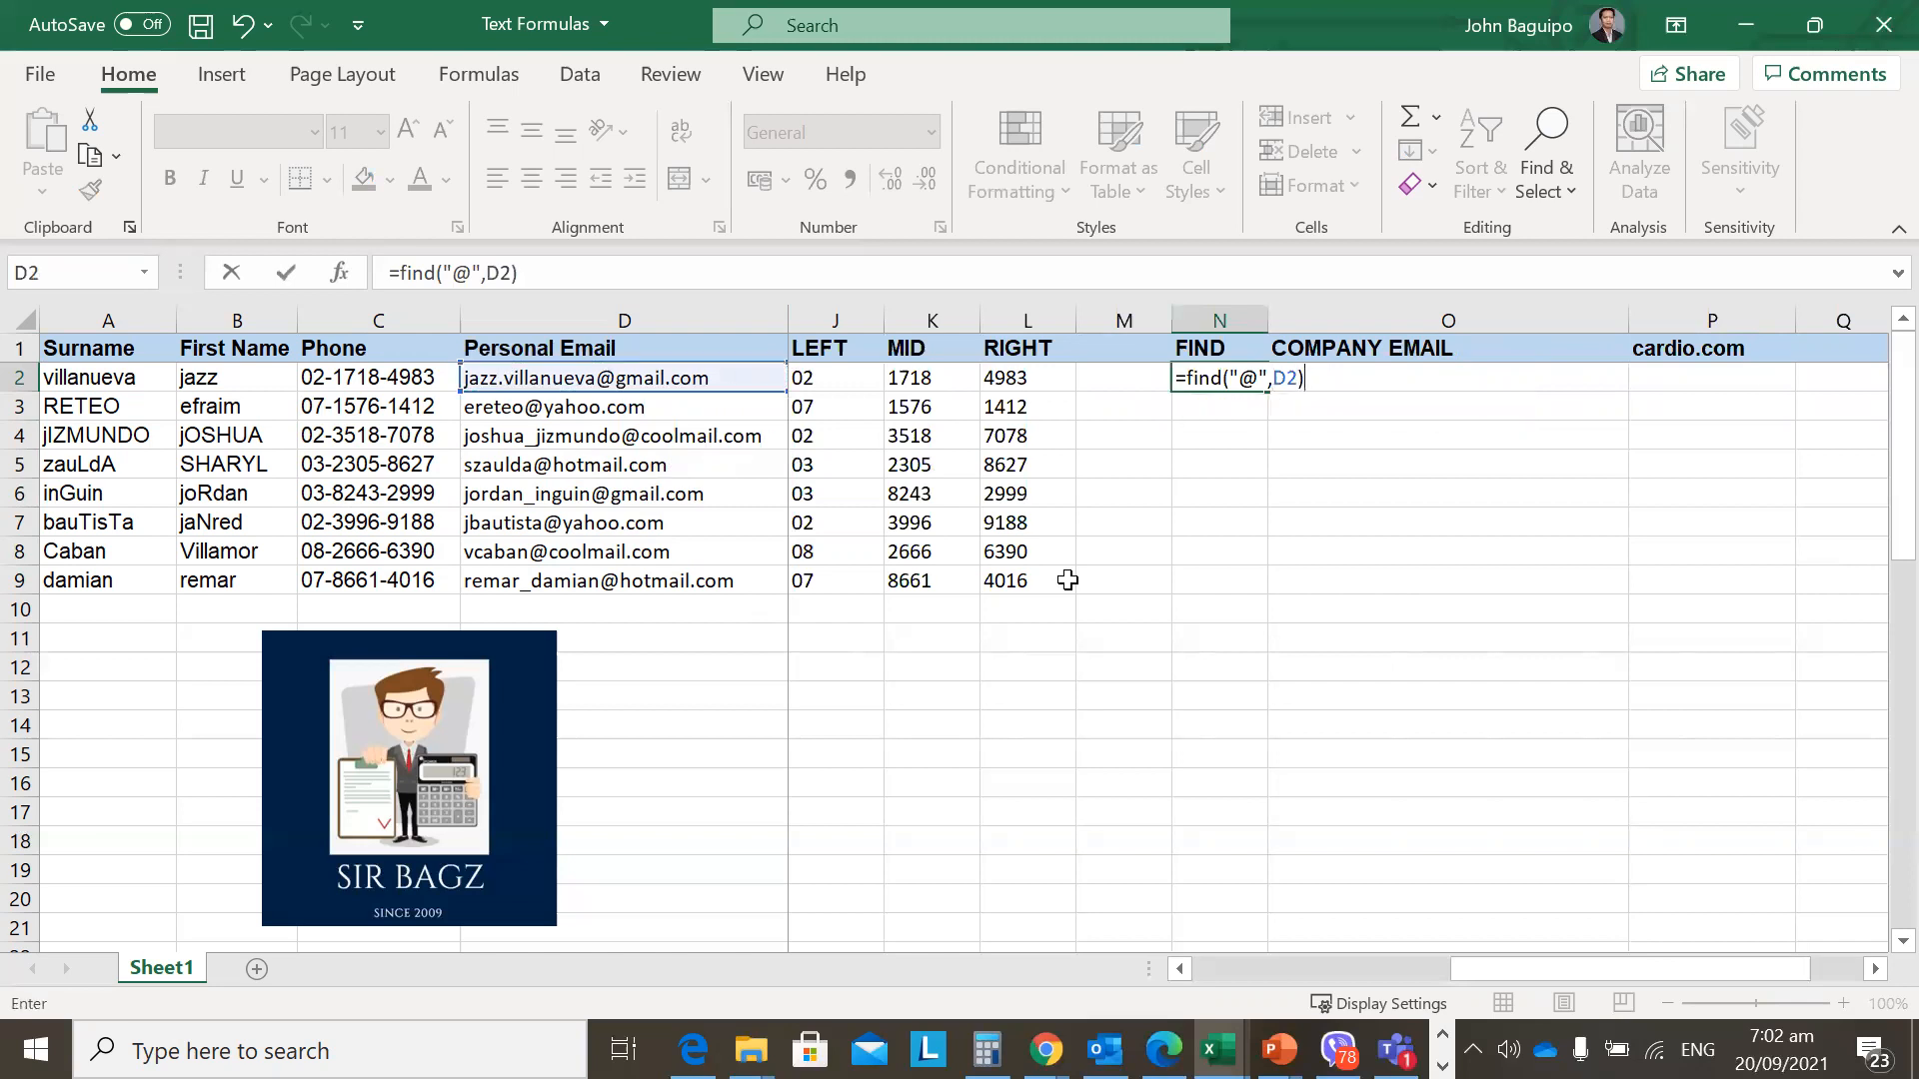
pyautogui.press('BackSpace')
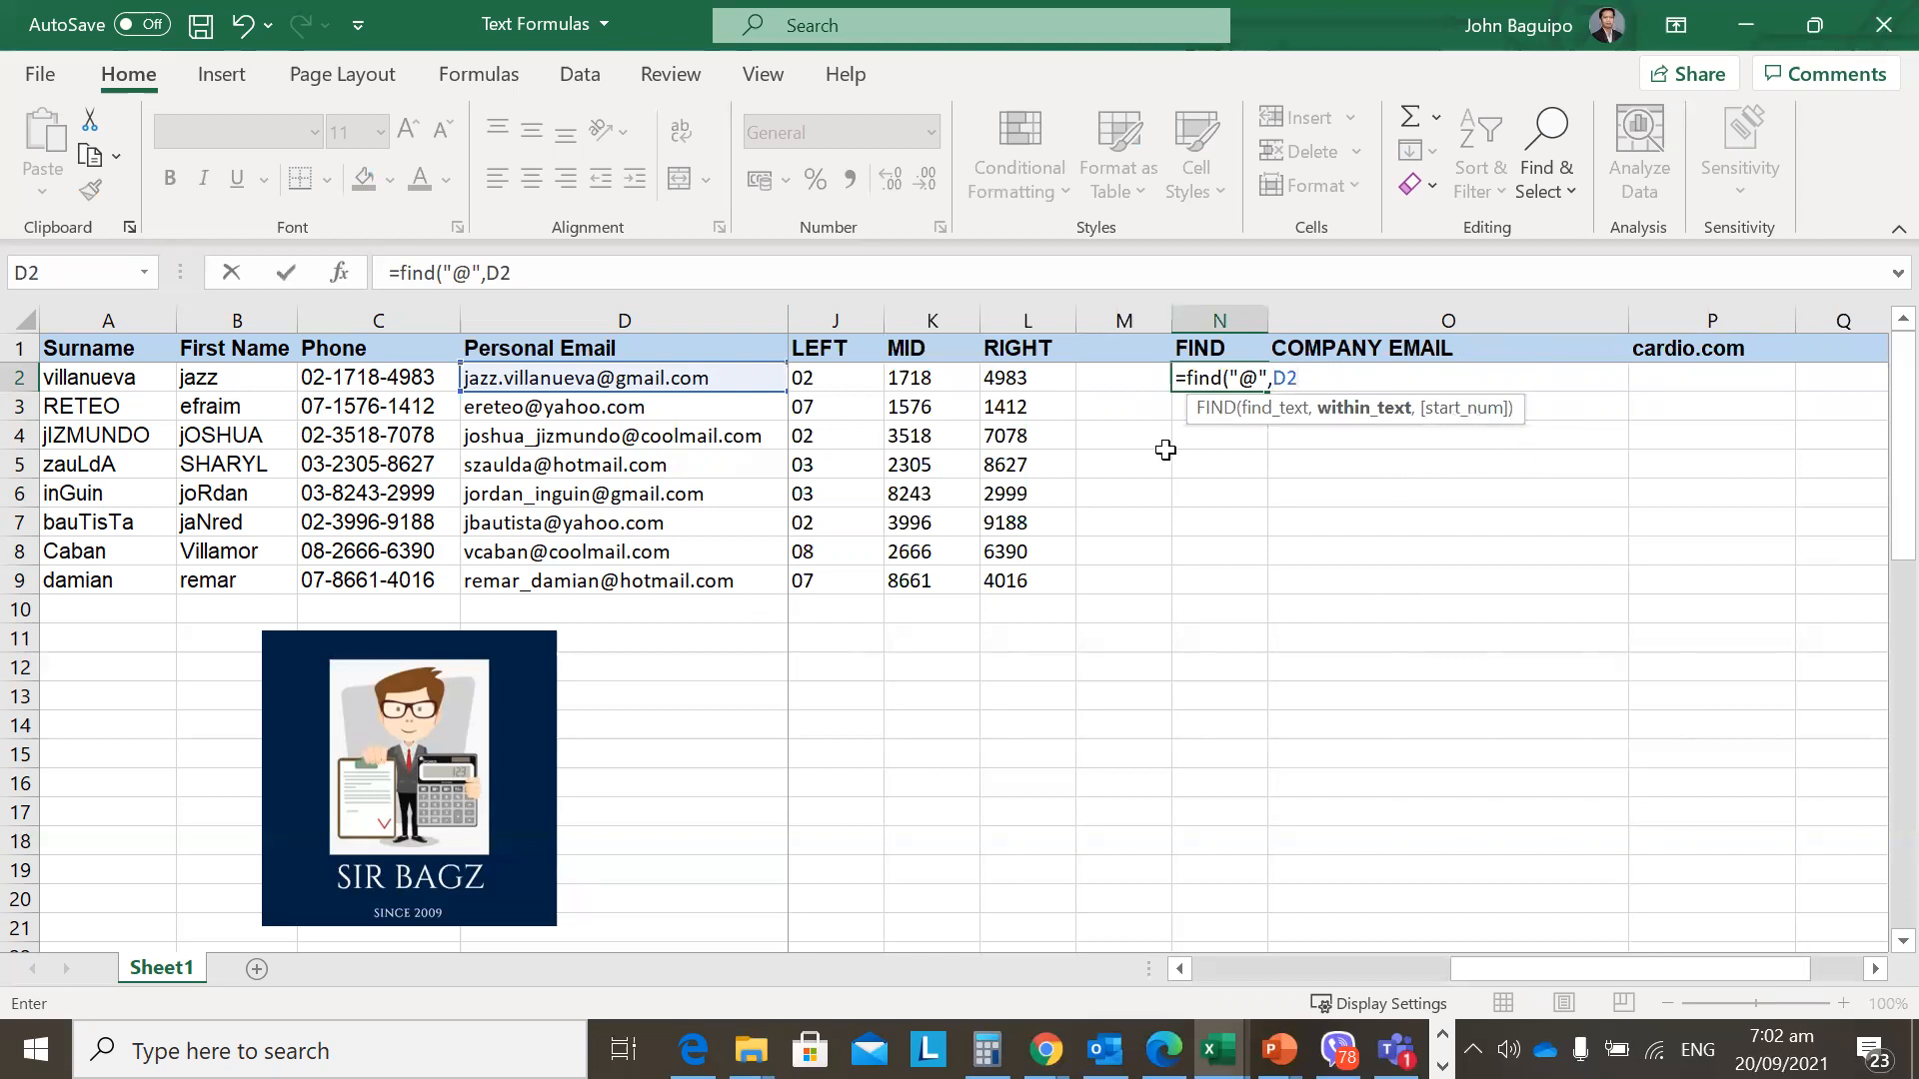
# Highlight the @ argument, then close the formula as =FIND("@",D2), returning 16.
pyautogui.doubleClick(1249, 375)
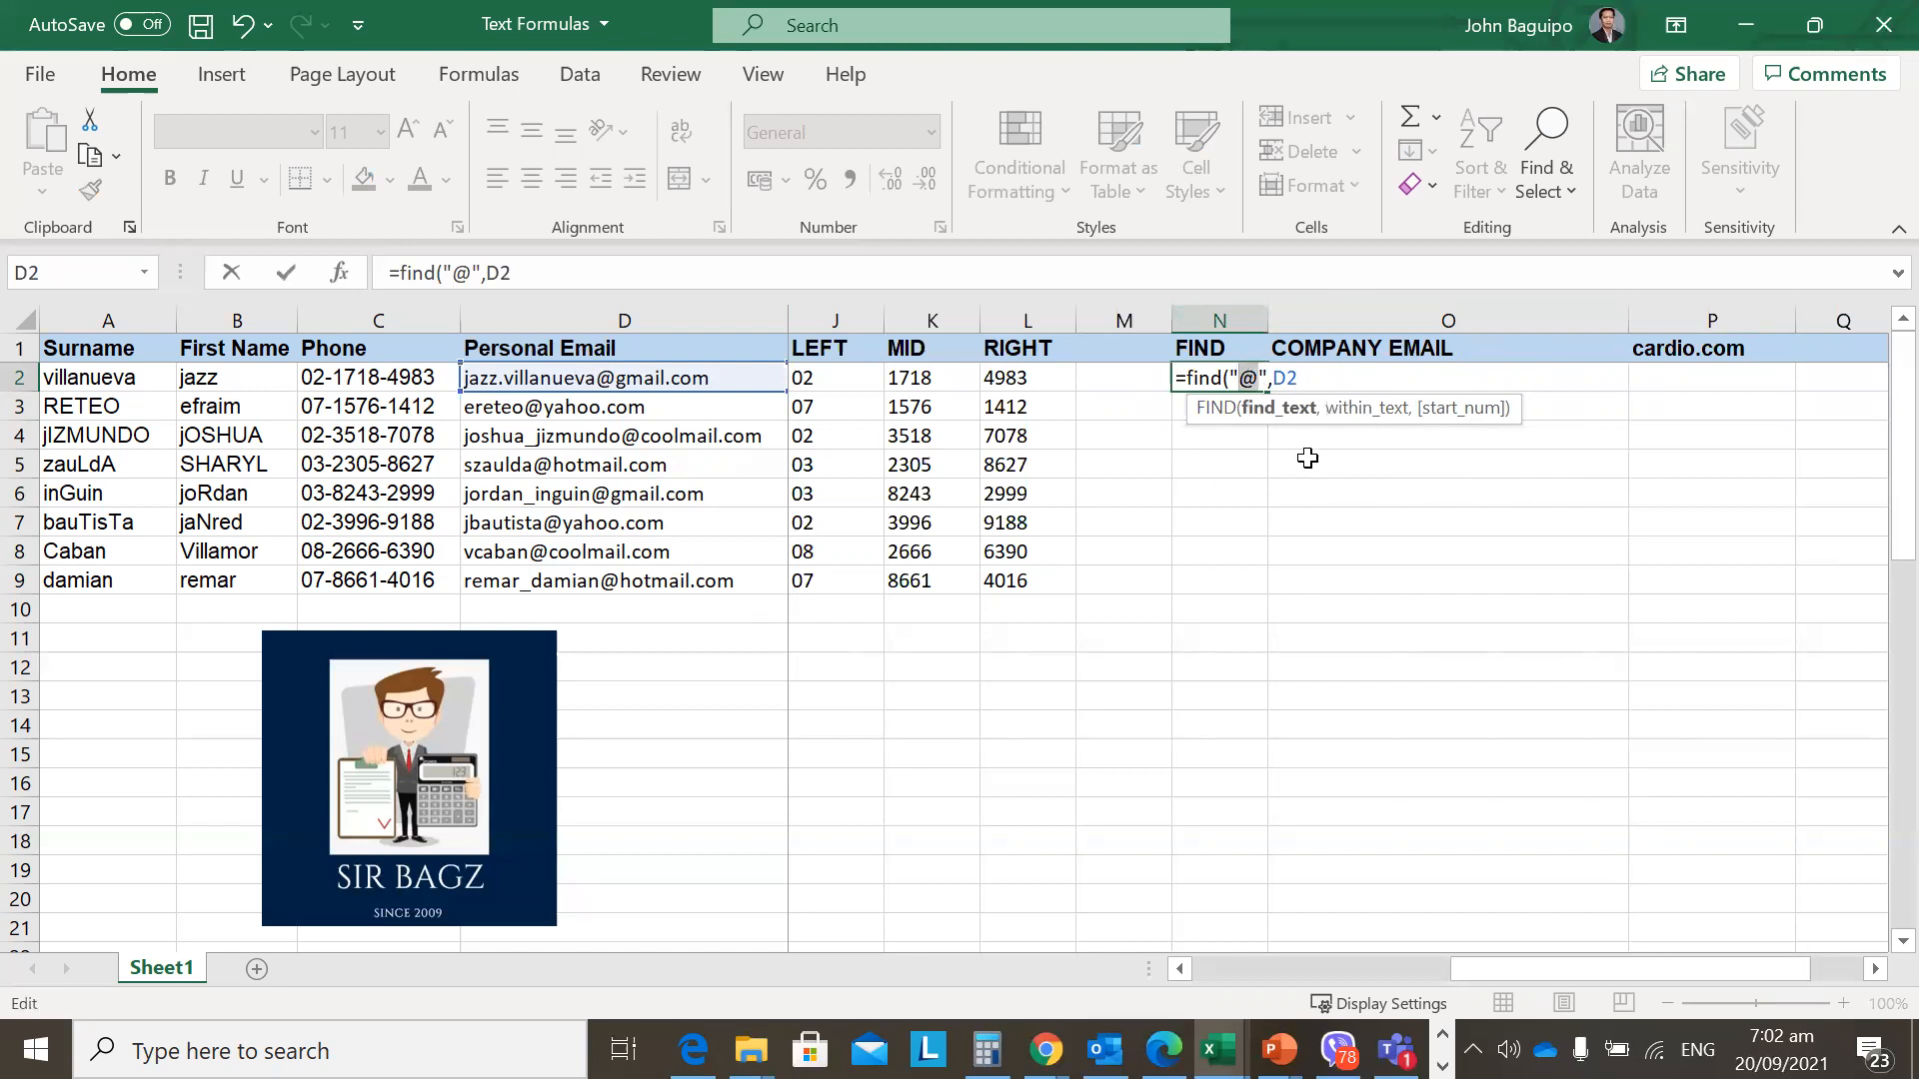
pyautogui.click(1257, 375)
pyautogui.click(1345, 371)
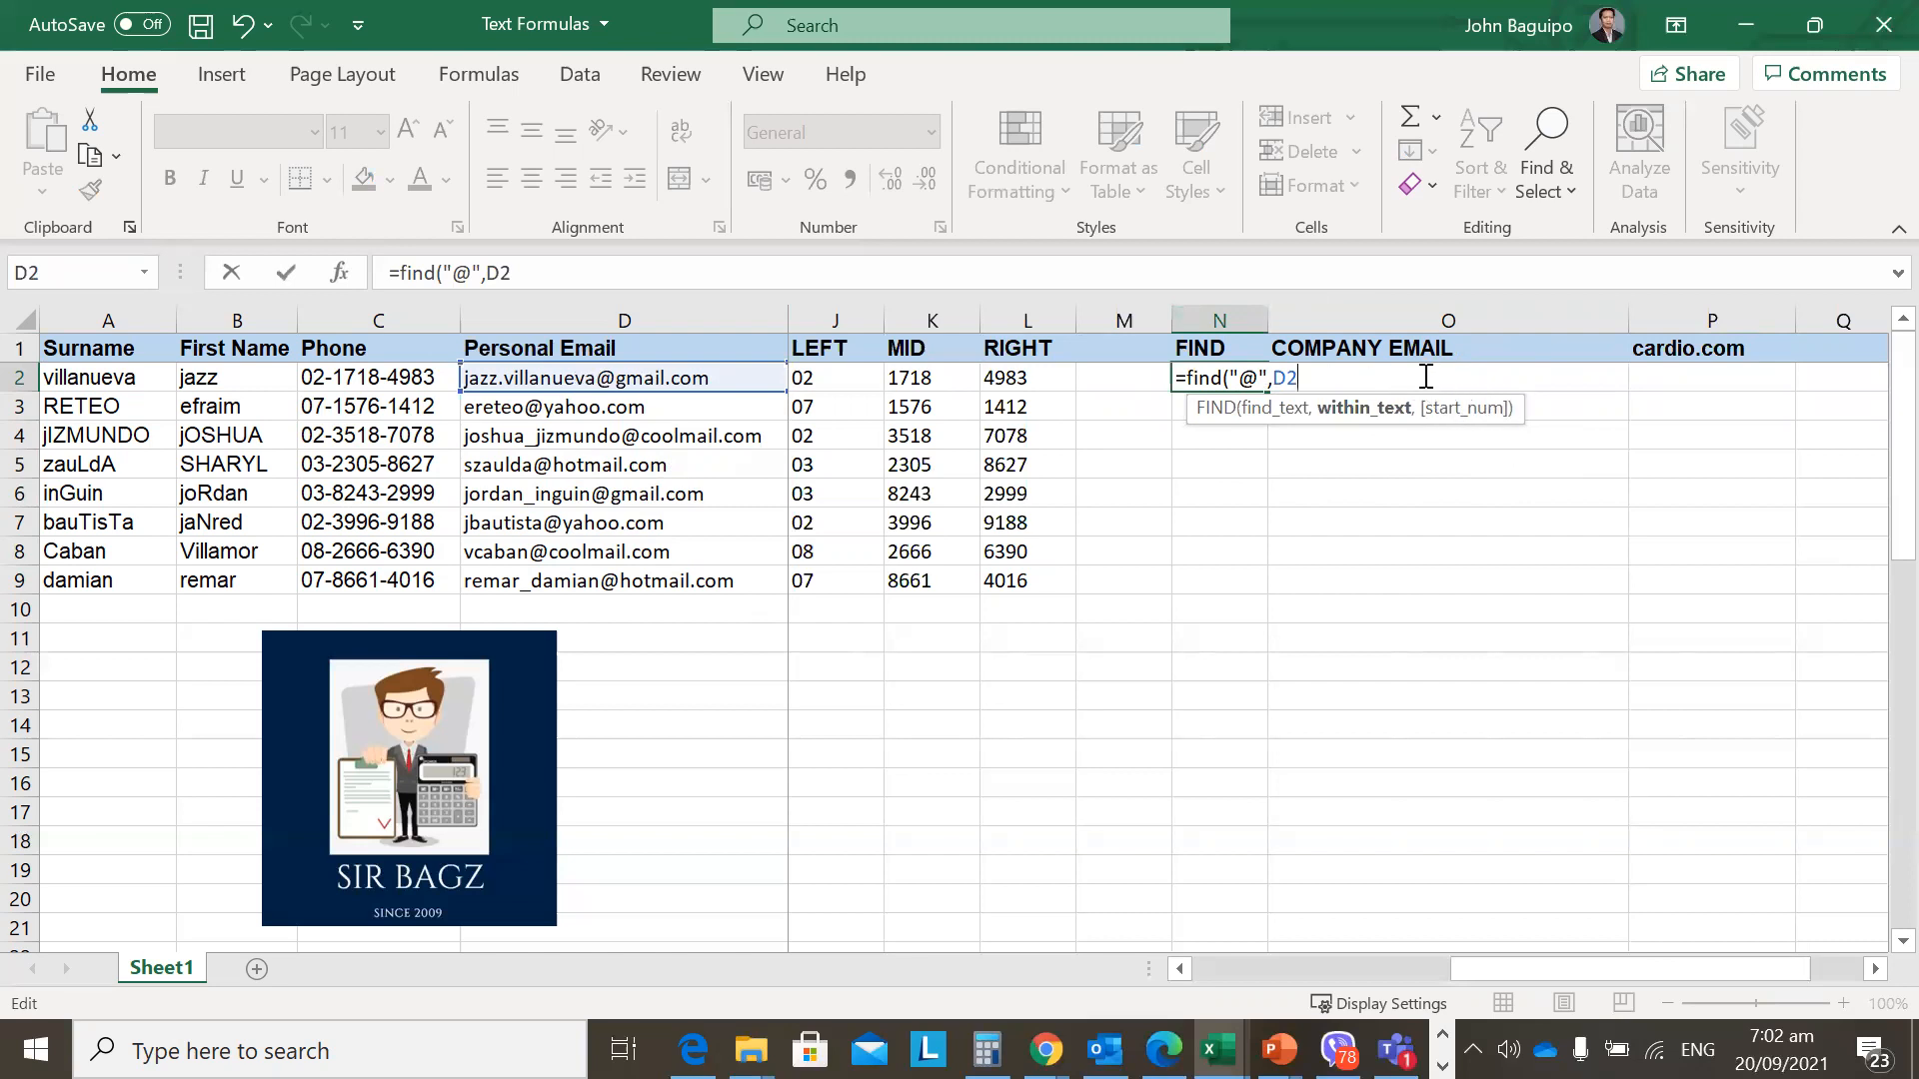
pyautogui.write(')')
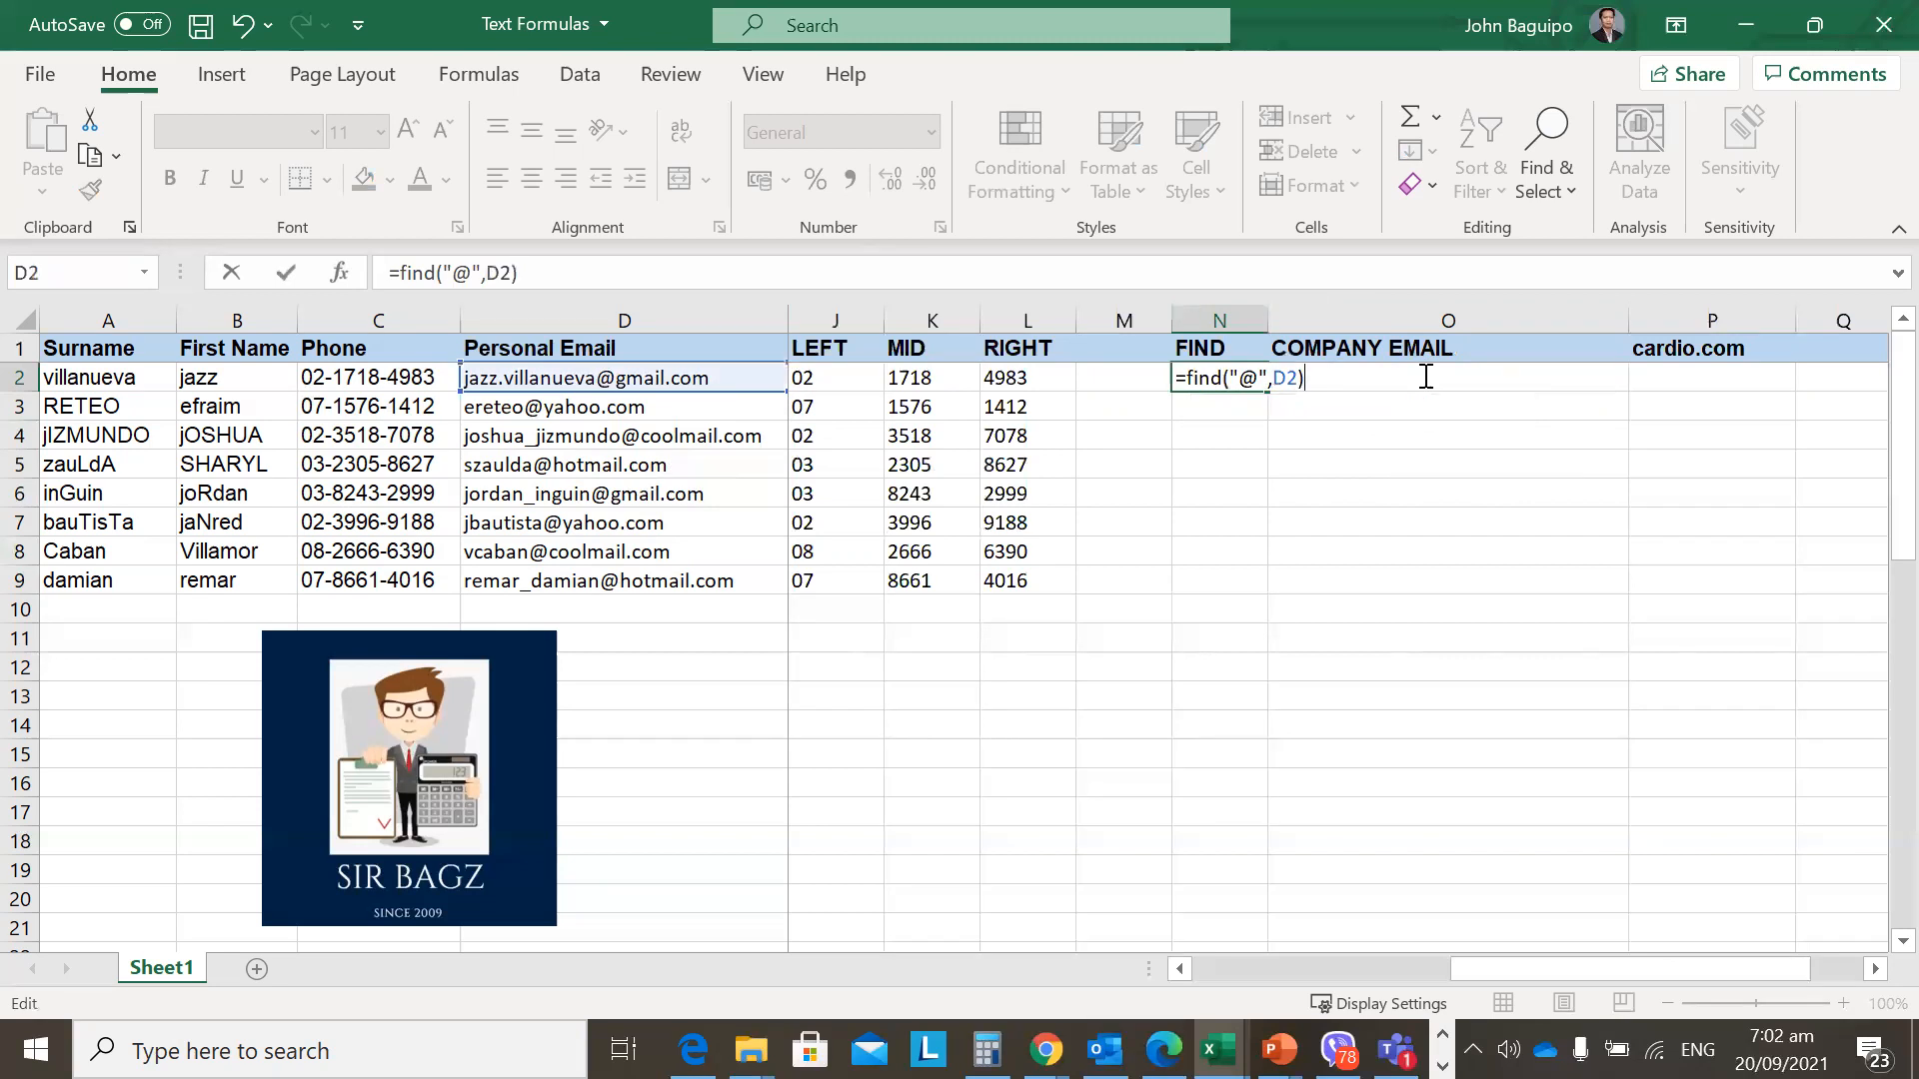
pyautogui.press('Return')
pyautogui.press('Up')
pyautogui.press('Left')
pyautogui.press('Right')
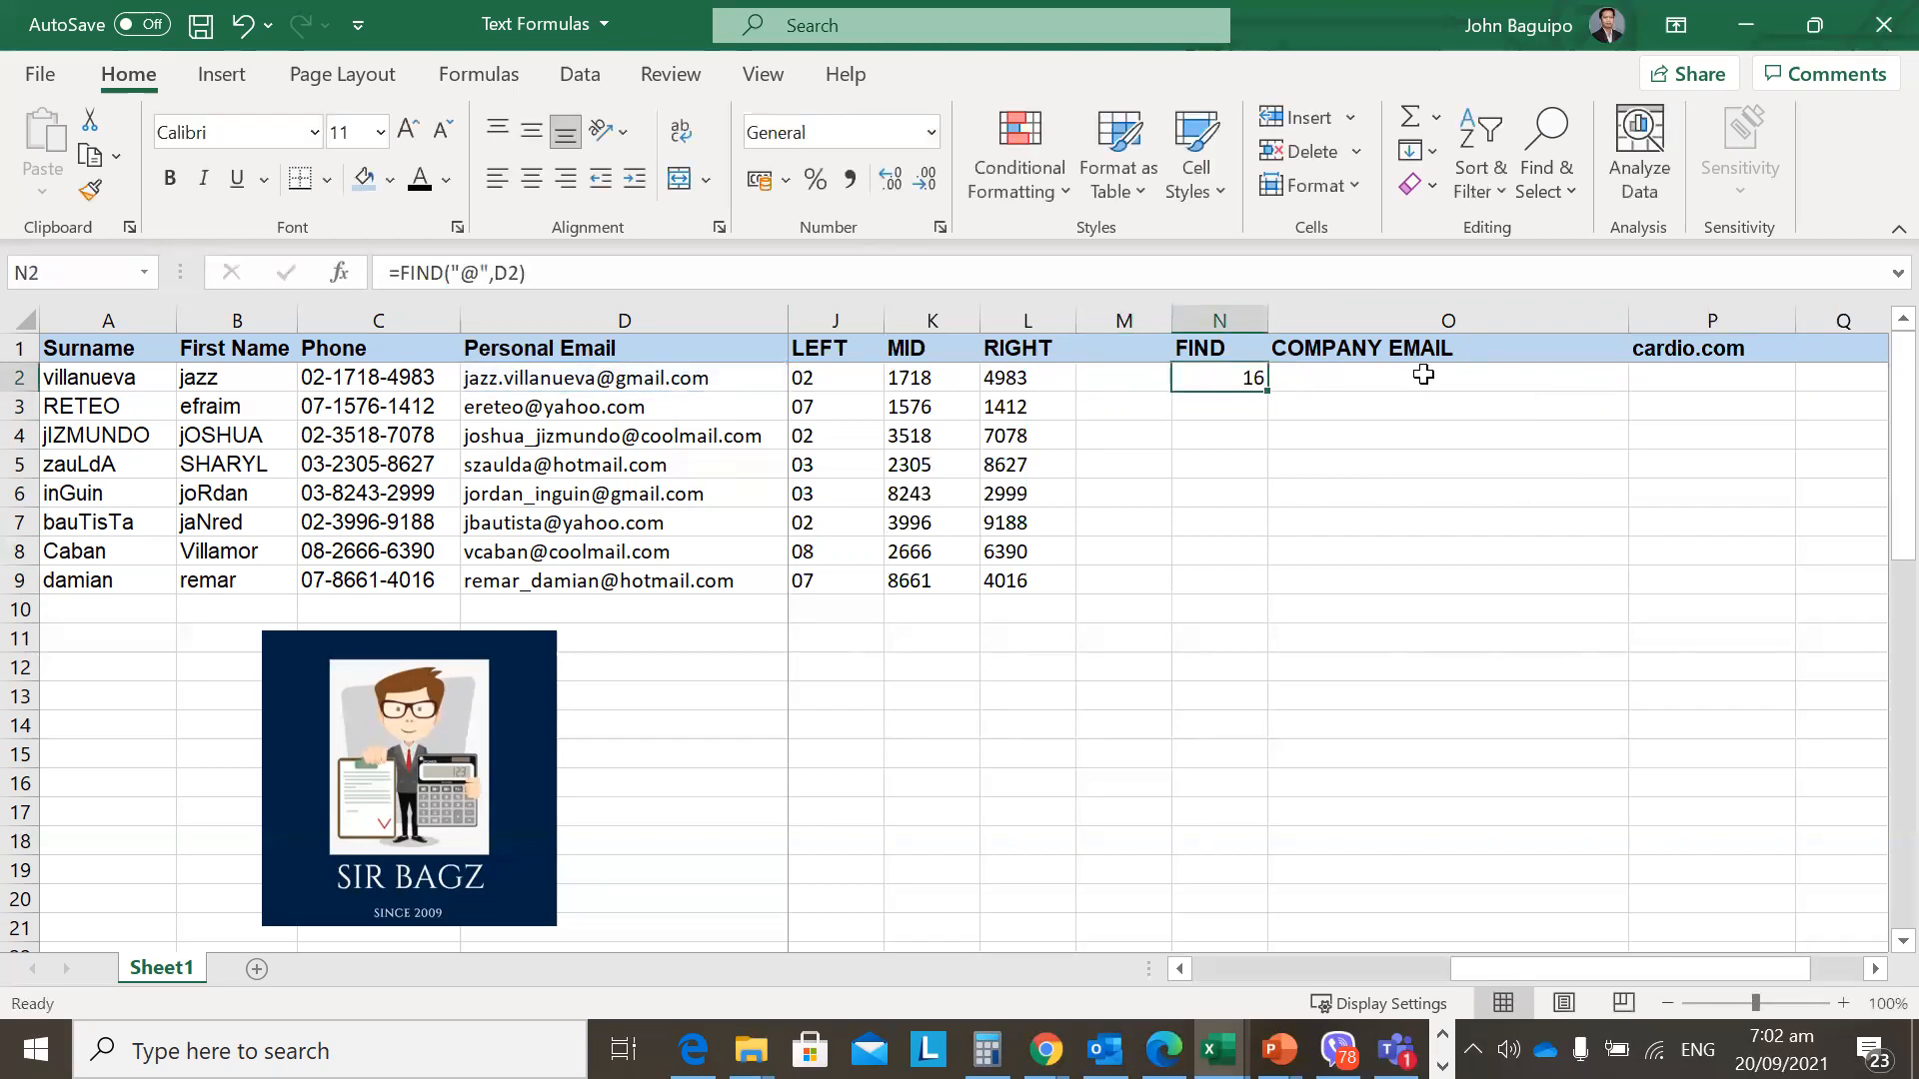
# Fill =FIND("@",D2) down N2:N9 with Ctrl+D.
pyautogui.hotkey('shift', 'Down')
pyautogui.hotkey('shift', 'Down')
pyautogui.hotkey('shift', 'Down')
pyautogui.hotkey('shift', 'Down')
pyautogui.hotkey('shift', 'Down')
pyautogui.hotkey('shift', 'Down')
pyautogui.hotkey('shift', 'Down')
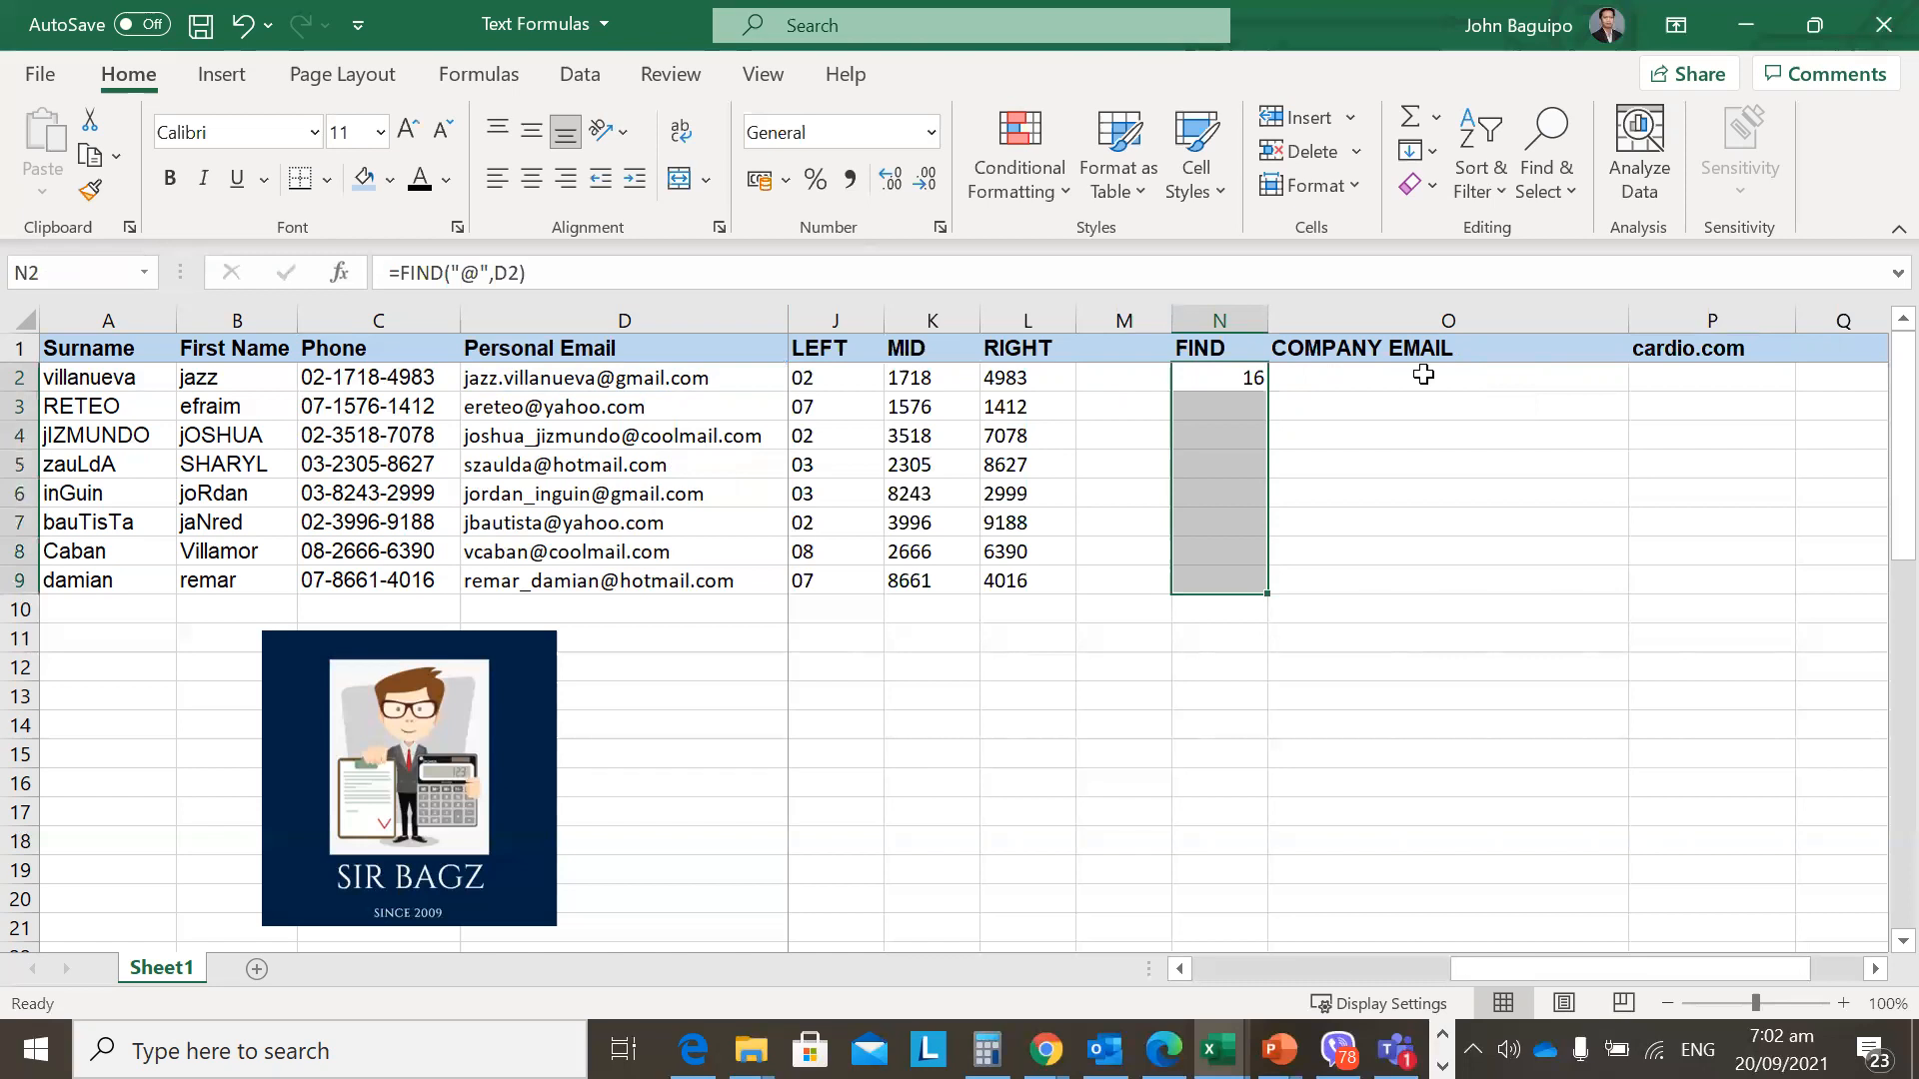
pyautogui.hotkey('ctrl', 'd')
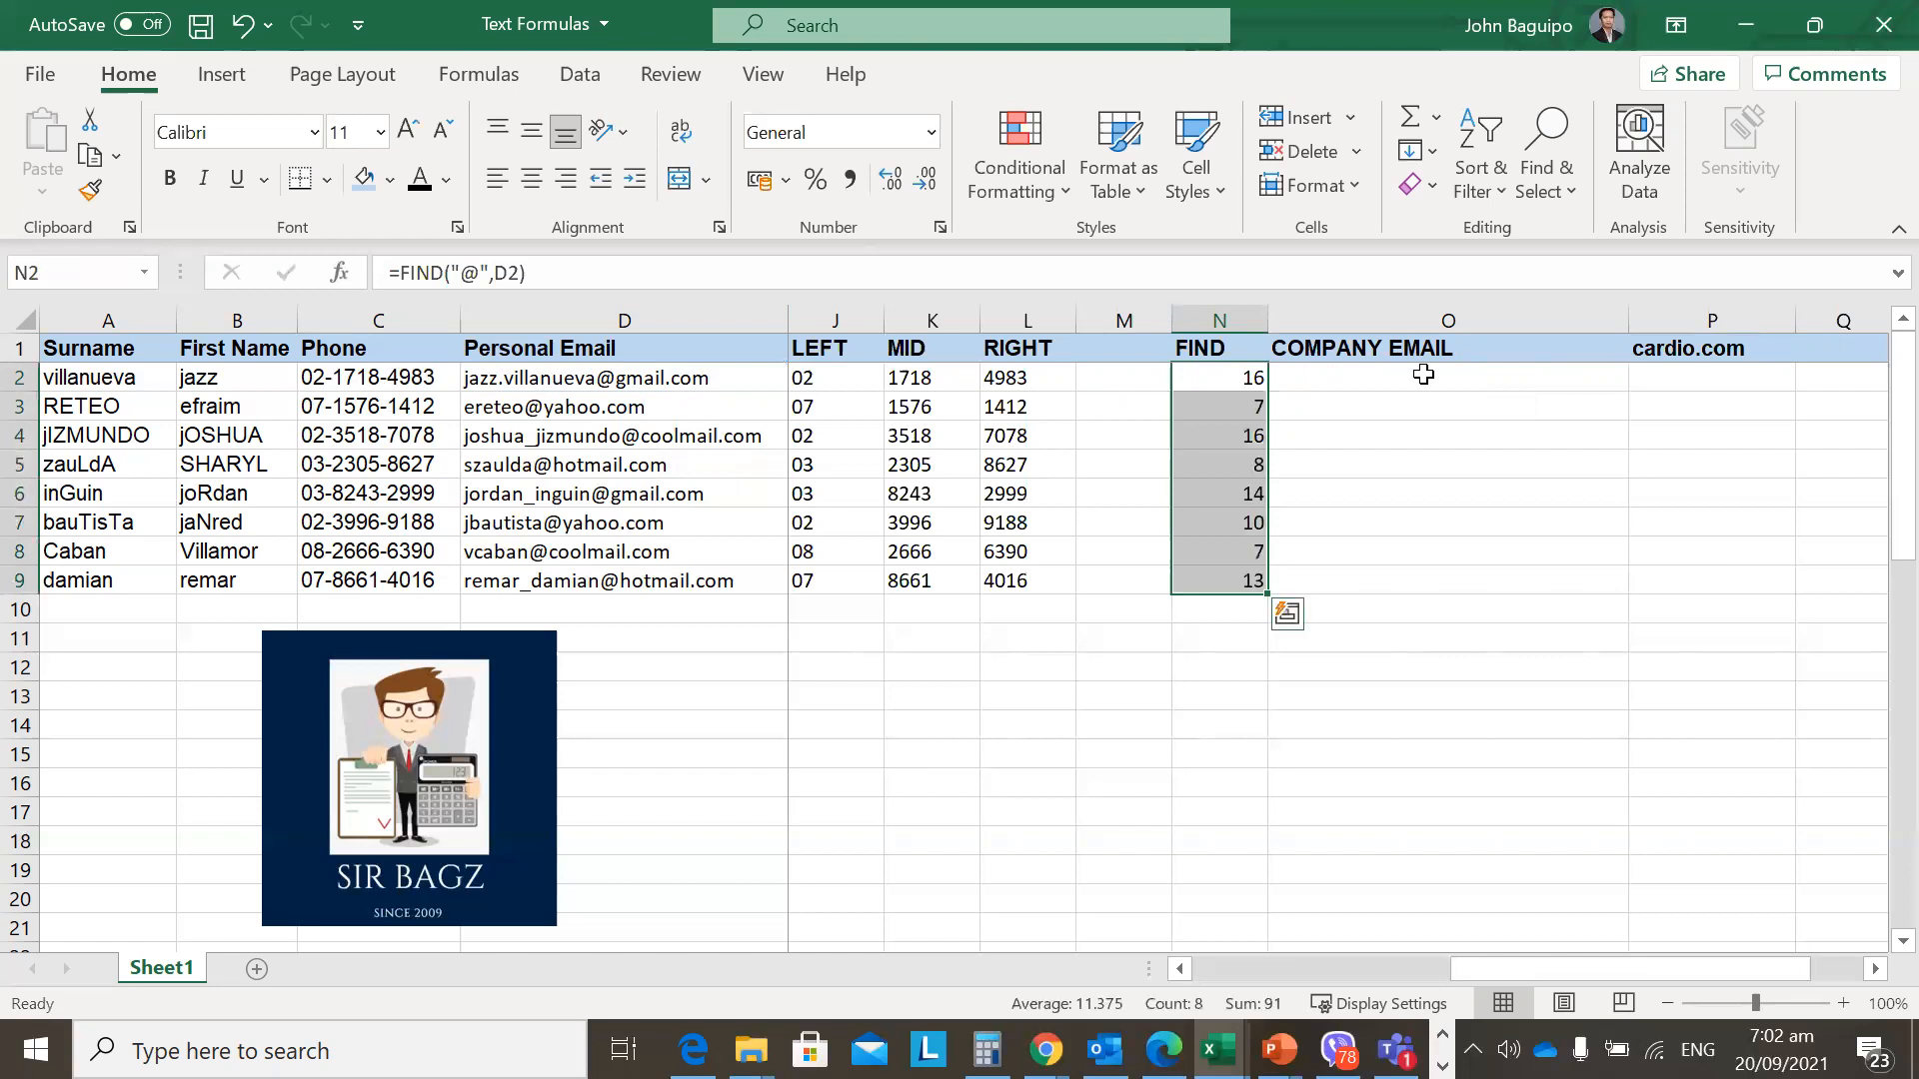
pyautogui.press('Left')
pyautogui.press('Right')
pyautogui.press('Left')
pyautogui.press('Left')
pyautogui.press('Left')
pyautogui.press('Left')
pyautogui.press('Left')
pyautogui.press('Left')
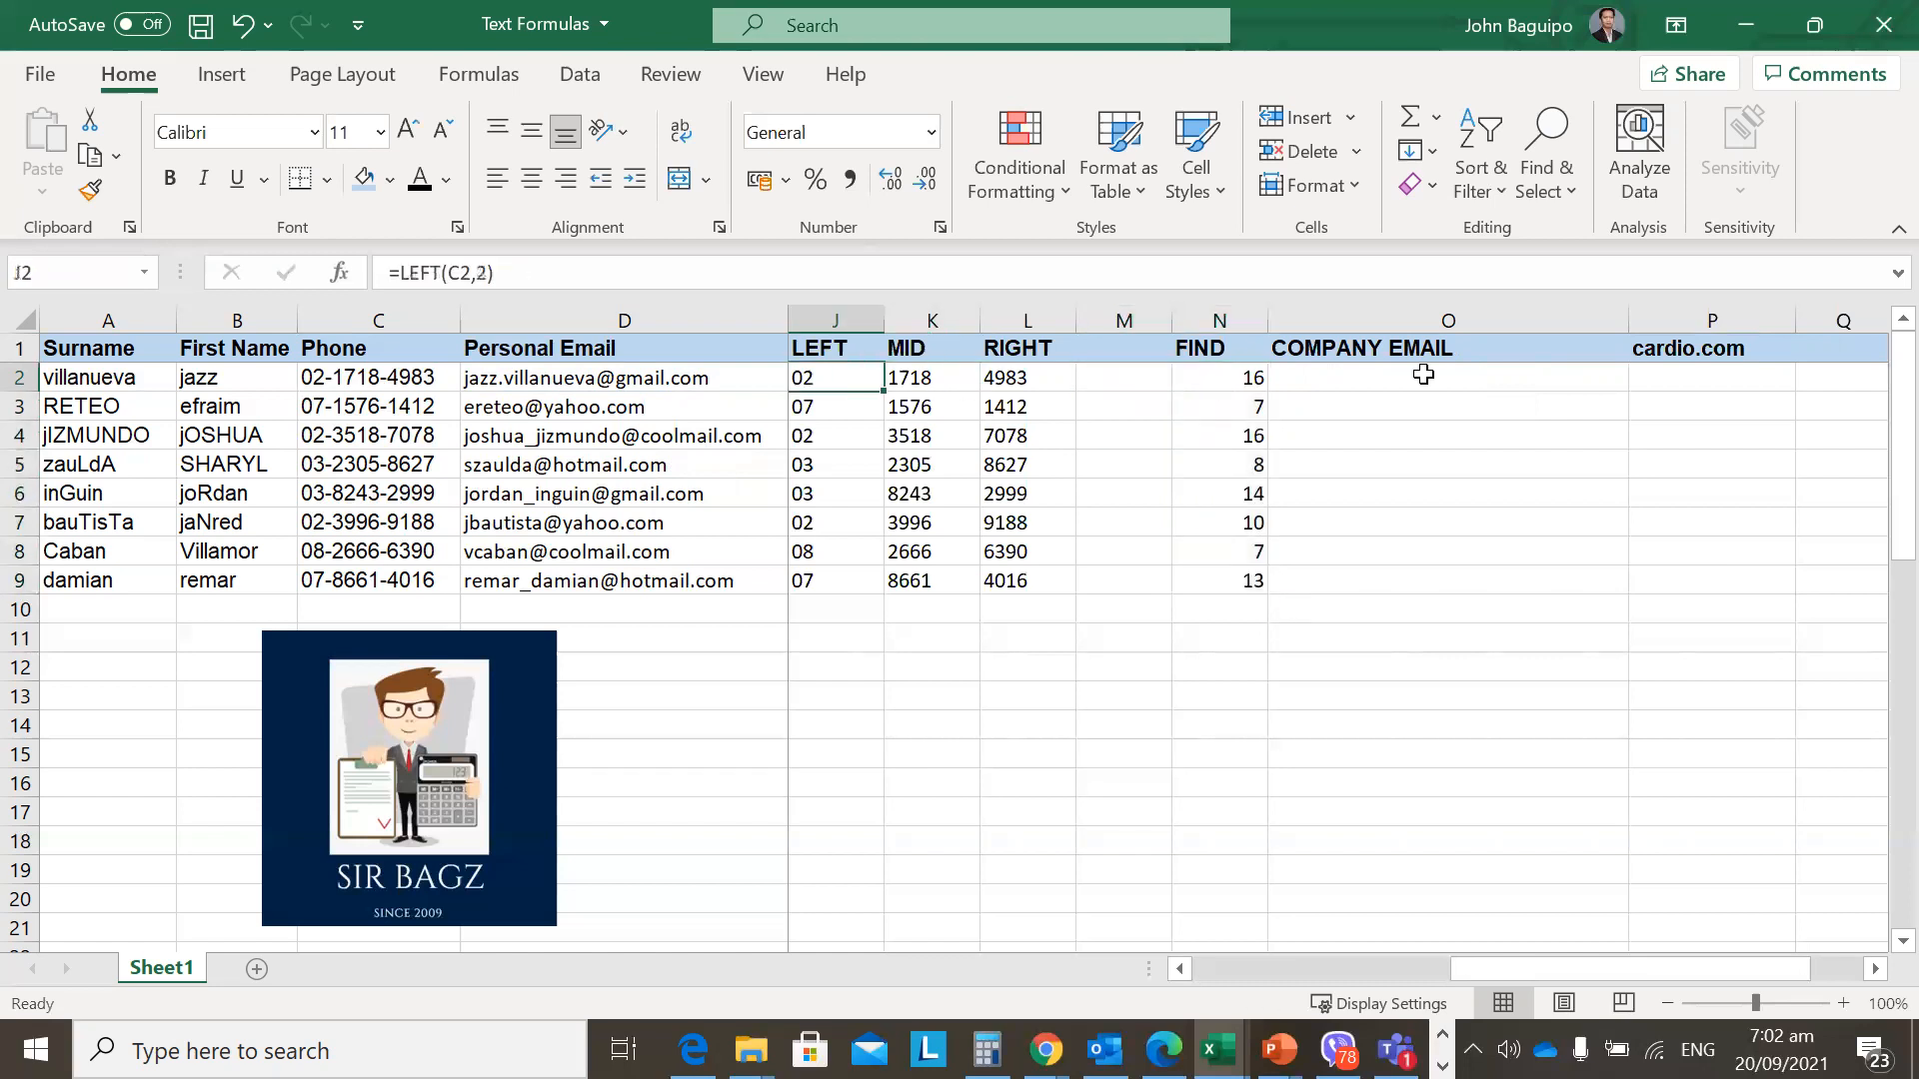
pyautogui.press('Right')
pyautogui.press('Right')
pyautogui.press('Right')
pyautogui.press('Right')
pyautogui.press('Right')
pyautogui.press('Right')
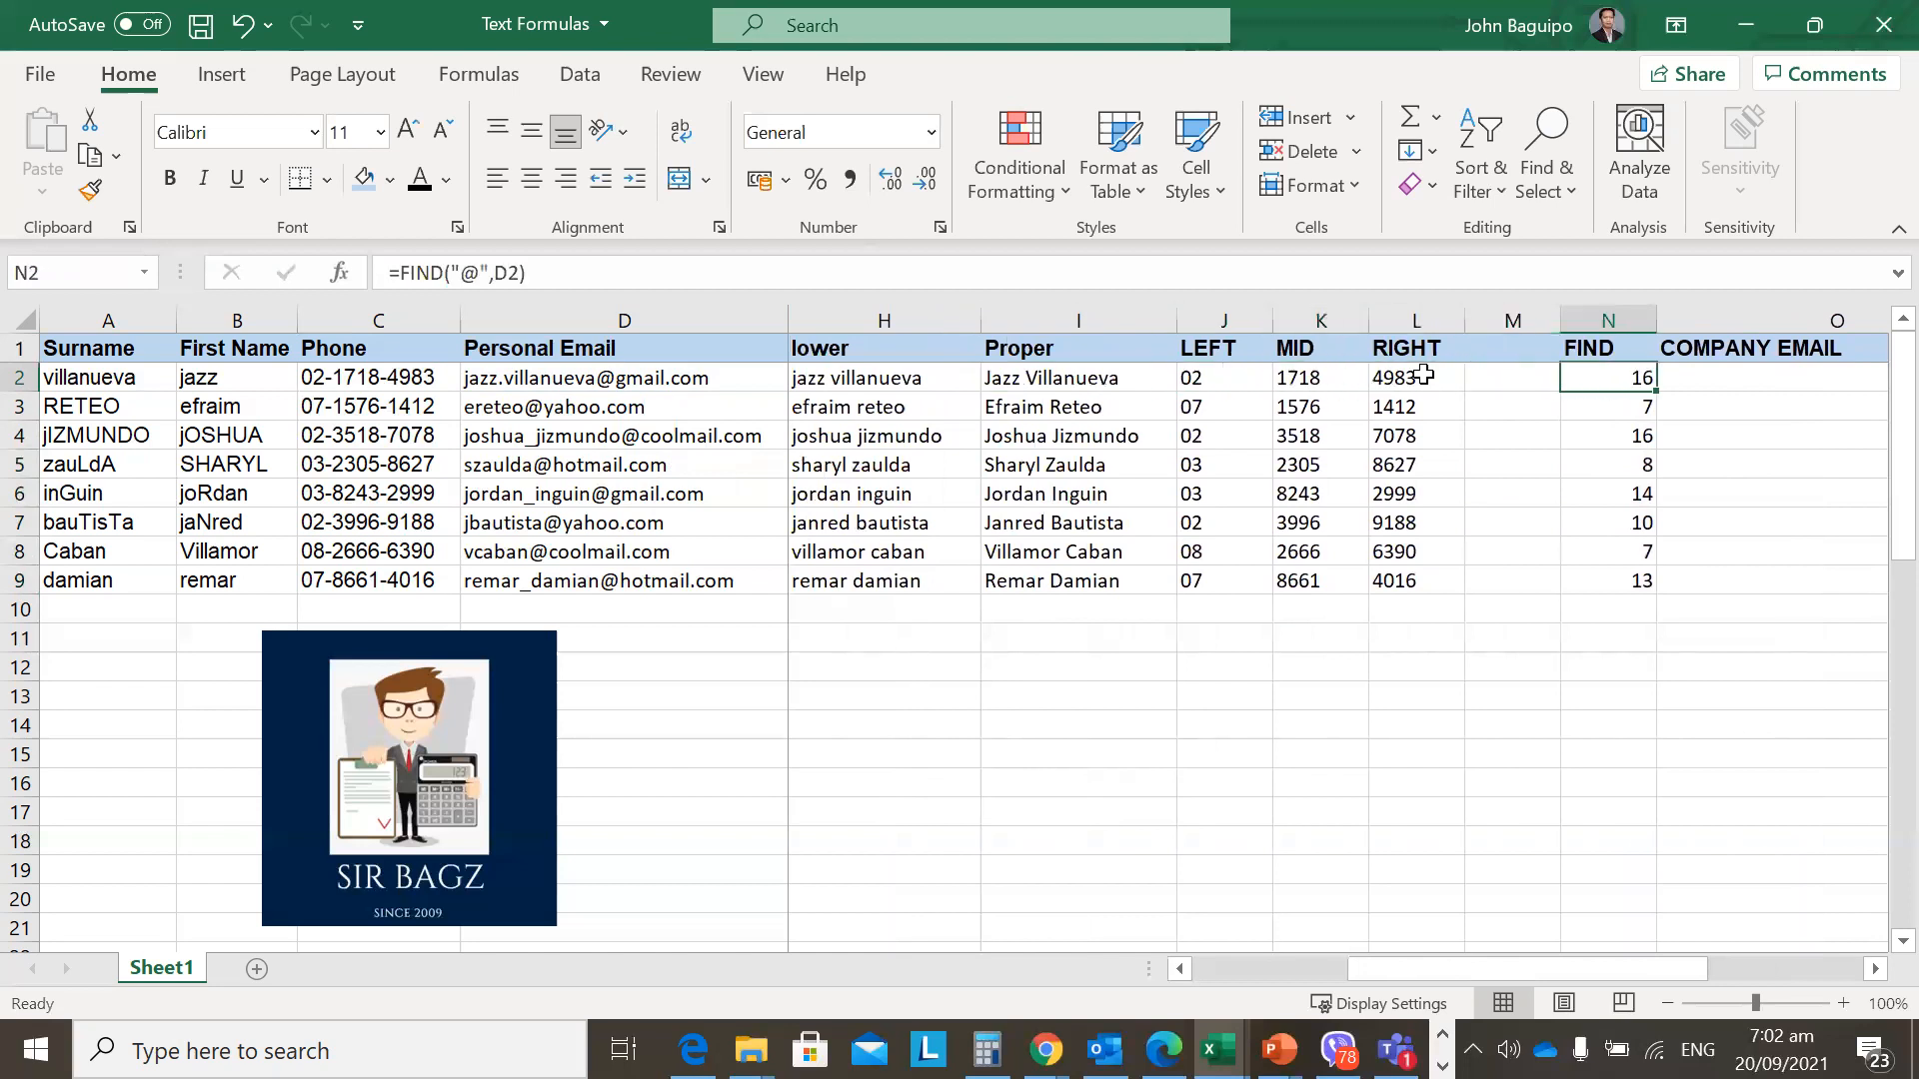
pyautogui.press('Down')
pyautogui.press('Left')
pyautogui.press('Right')
pyautogui.press('Up')
pyautogui.press('Up')
pyautogui.press('Down')
# Check that the copied FIND formulas in N3–N6 reference their own emails, then review the UPPER formula in G2.
pyautogui.click(1595, 398)
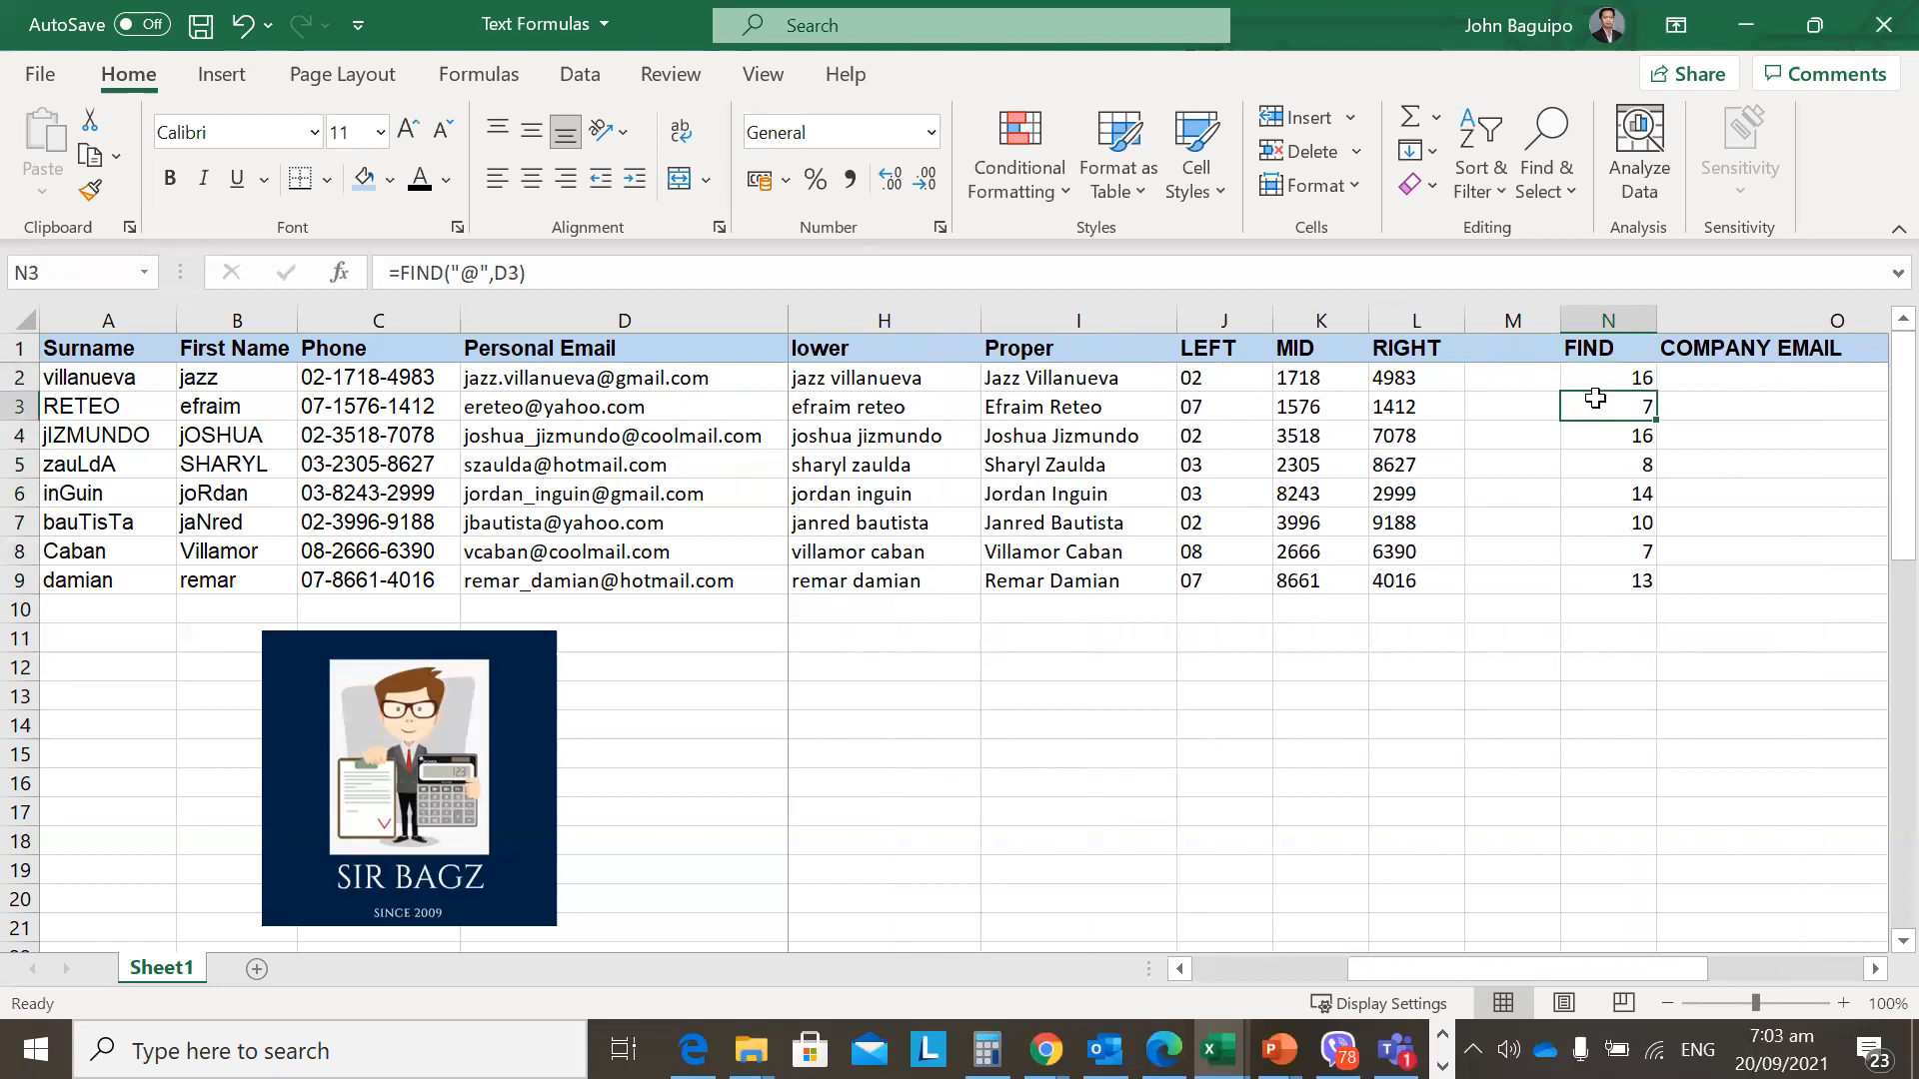
pyautogui.click(1606, 437)
pyautogui.click(1592, 484)
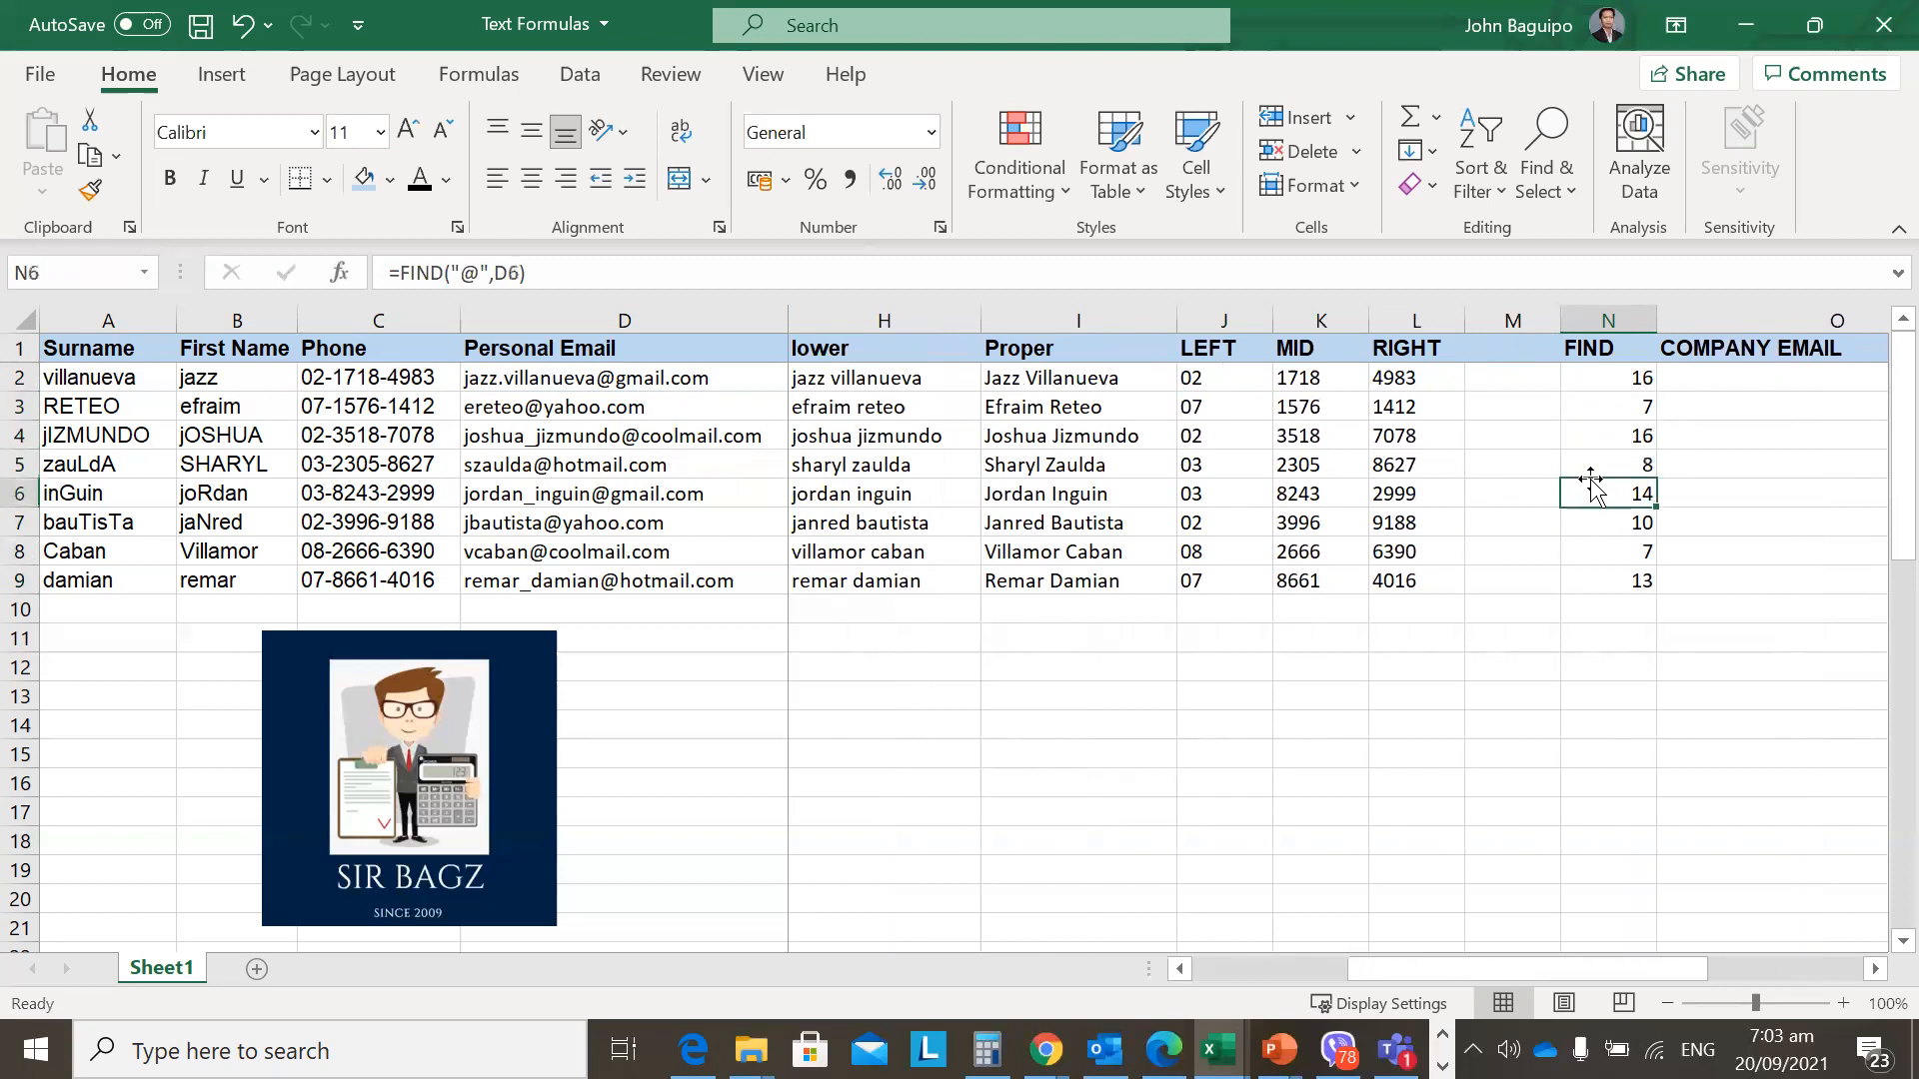
pyautogui.click(1618, 466)
pyautogui.click(1591, 385)
pyautogui.press('Left')
pyautogui.press('Left')
pyautogui.press('Left')
pyautogui.press('Left')
pyautogui.press('Left')
pyautogui.press('Left')
pyautogui.press('Left')
pyautogui.press('Left')
pyautogui.press('Left')
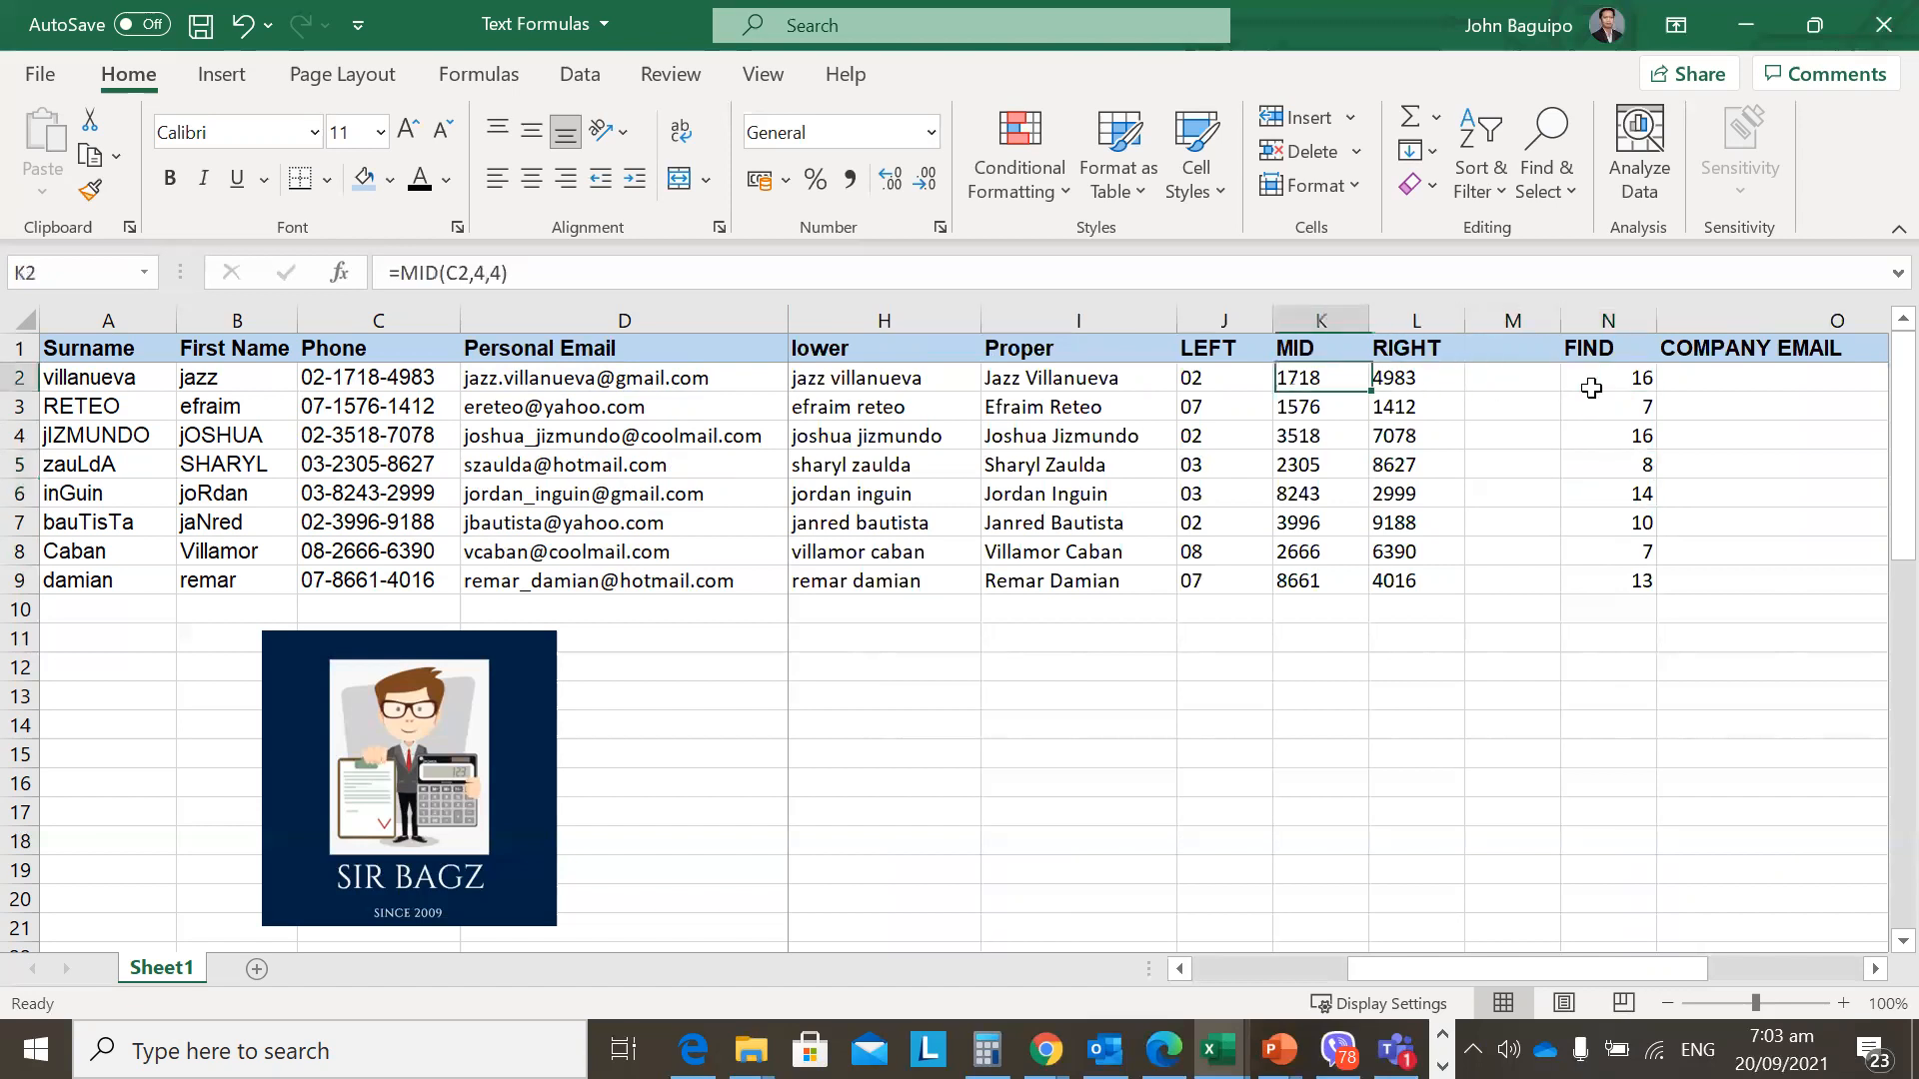
pyautogui.press('Right')
pyautogui.press('Right')
pyautogui.press('Right')
pyautogui.press('Right')
pyautogui.press('Right')
pyautogui.press('Right')
pyautogui.press('Right')
pyautogui.press('Right')
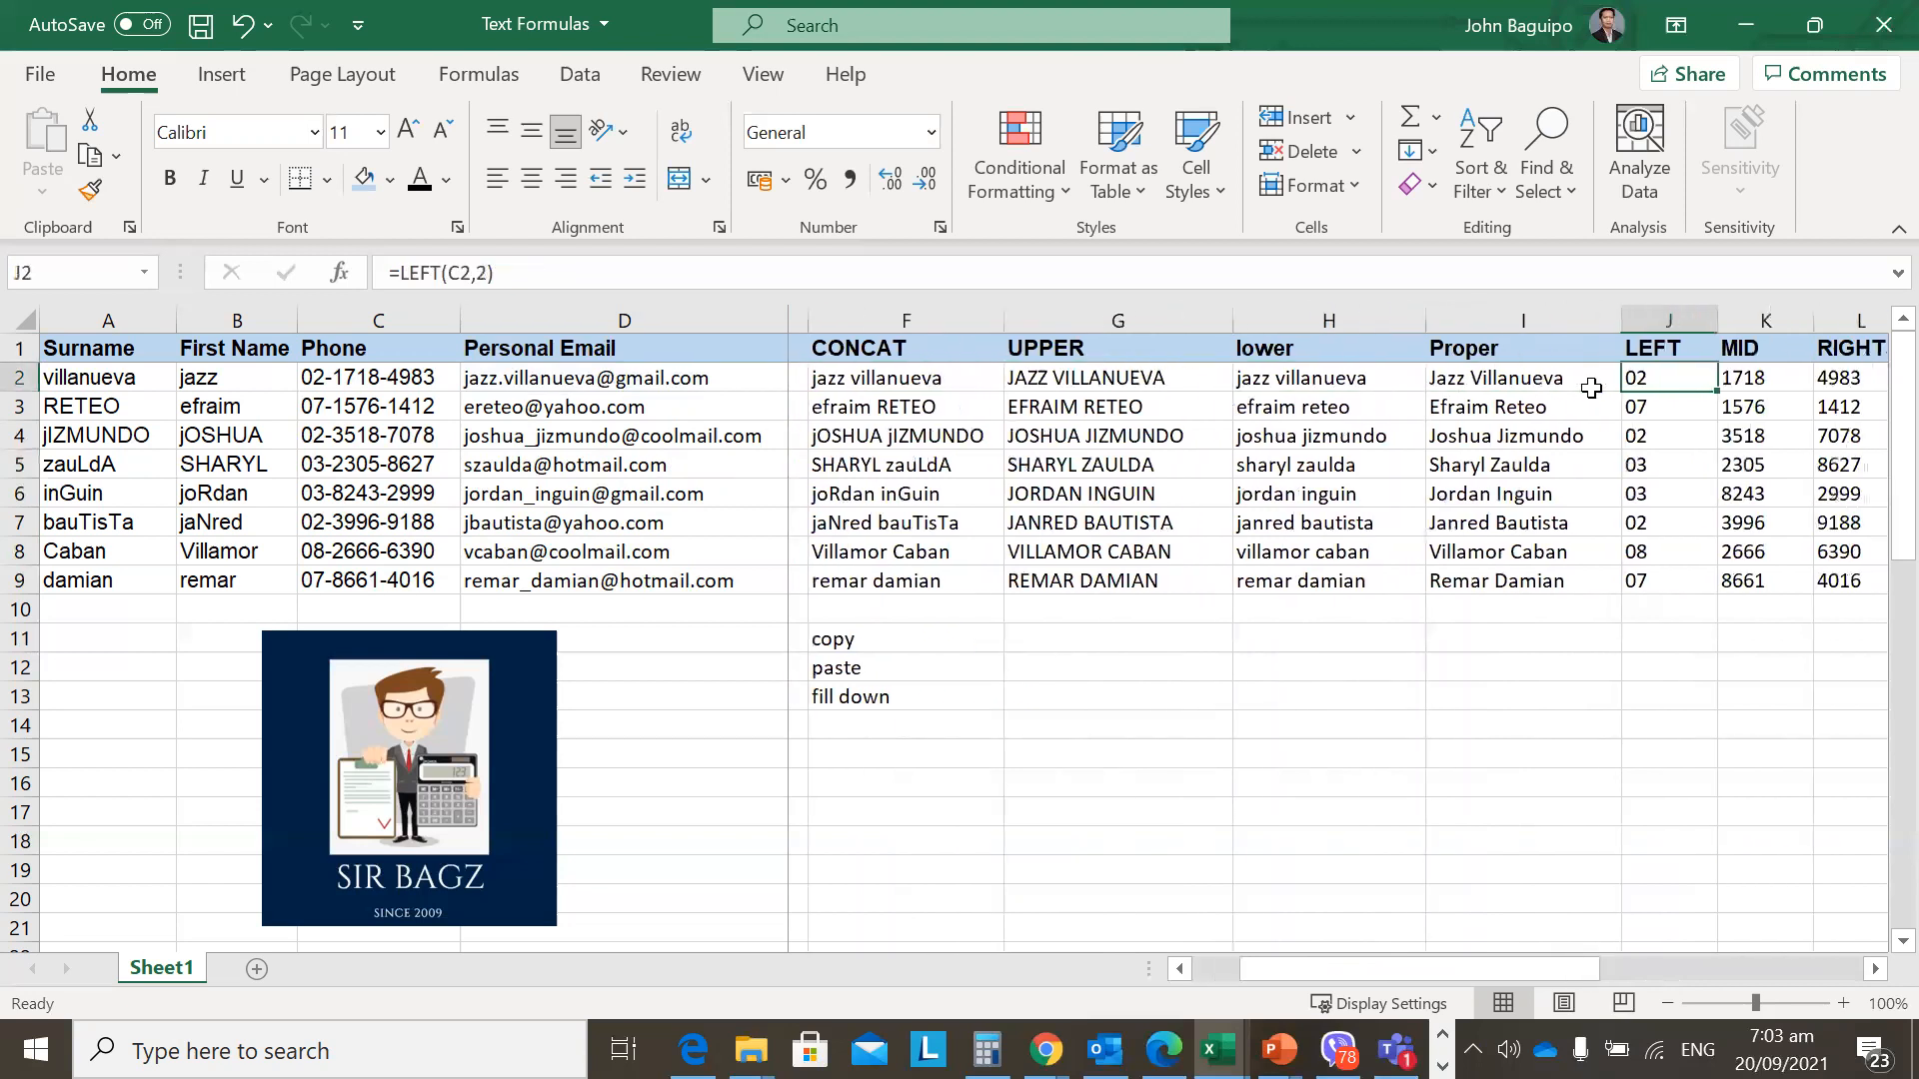
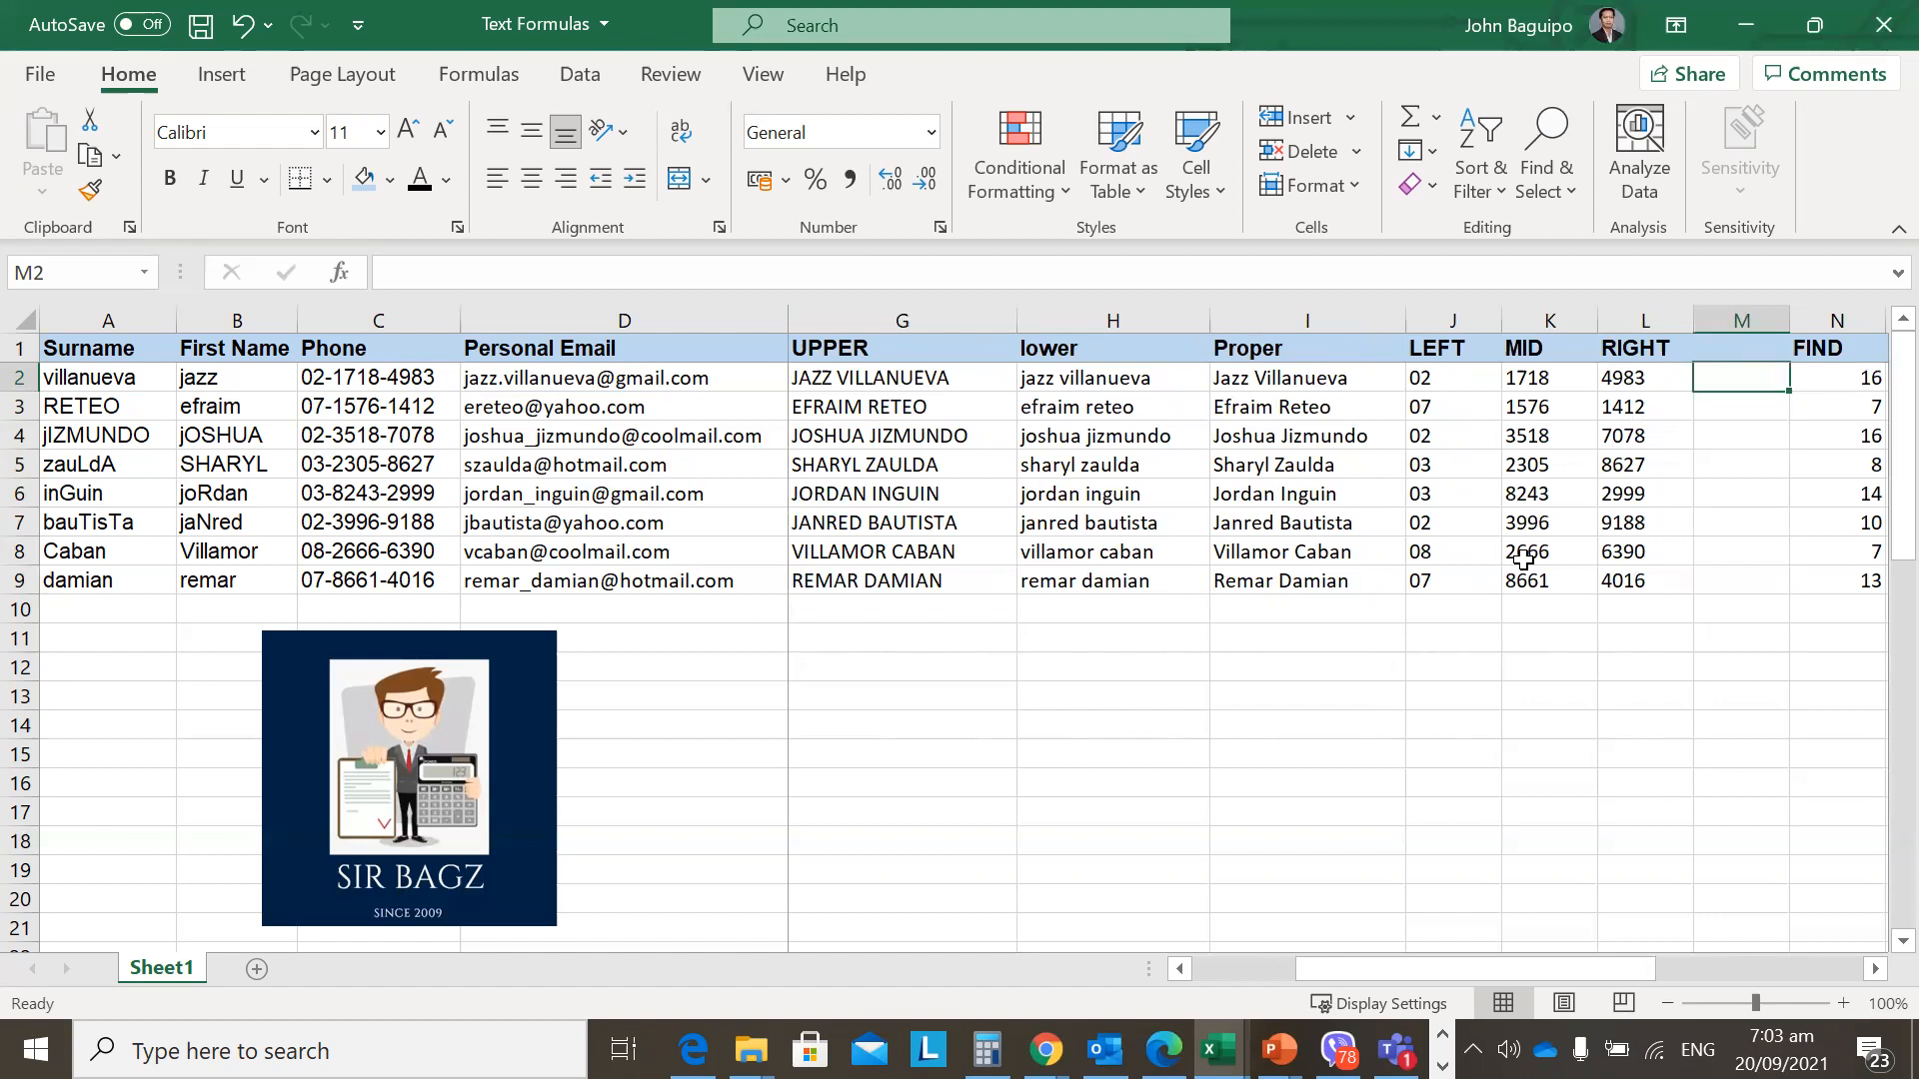
# Enter =MID(D2,N2,1) in M2 to pull the character at the FIND position.
pyautogui.write('=mid')
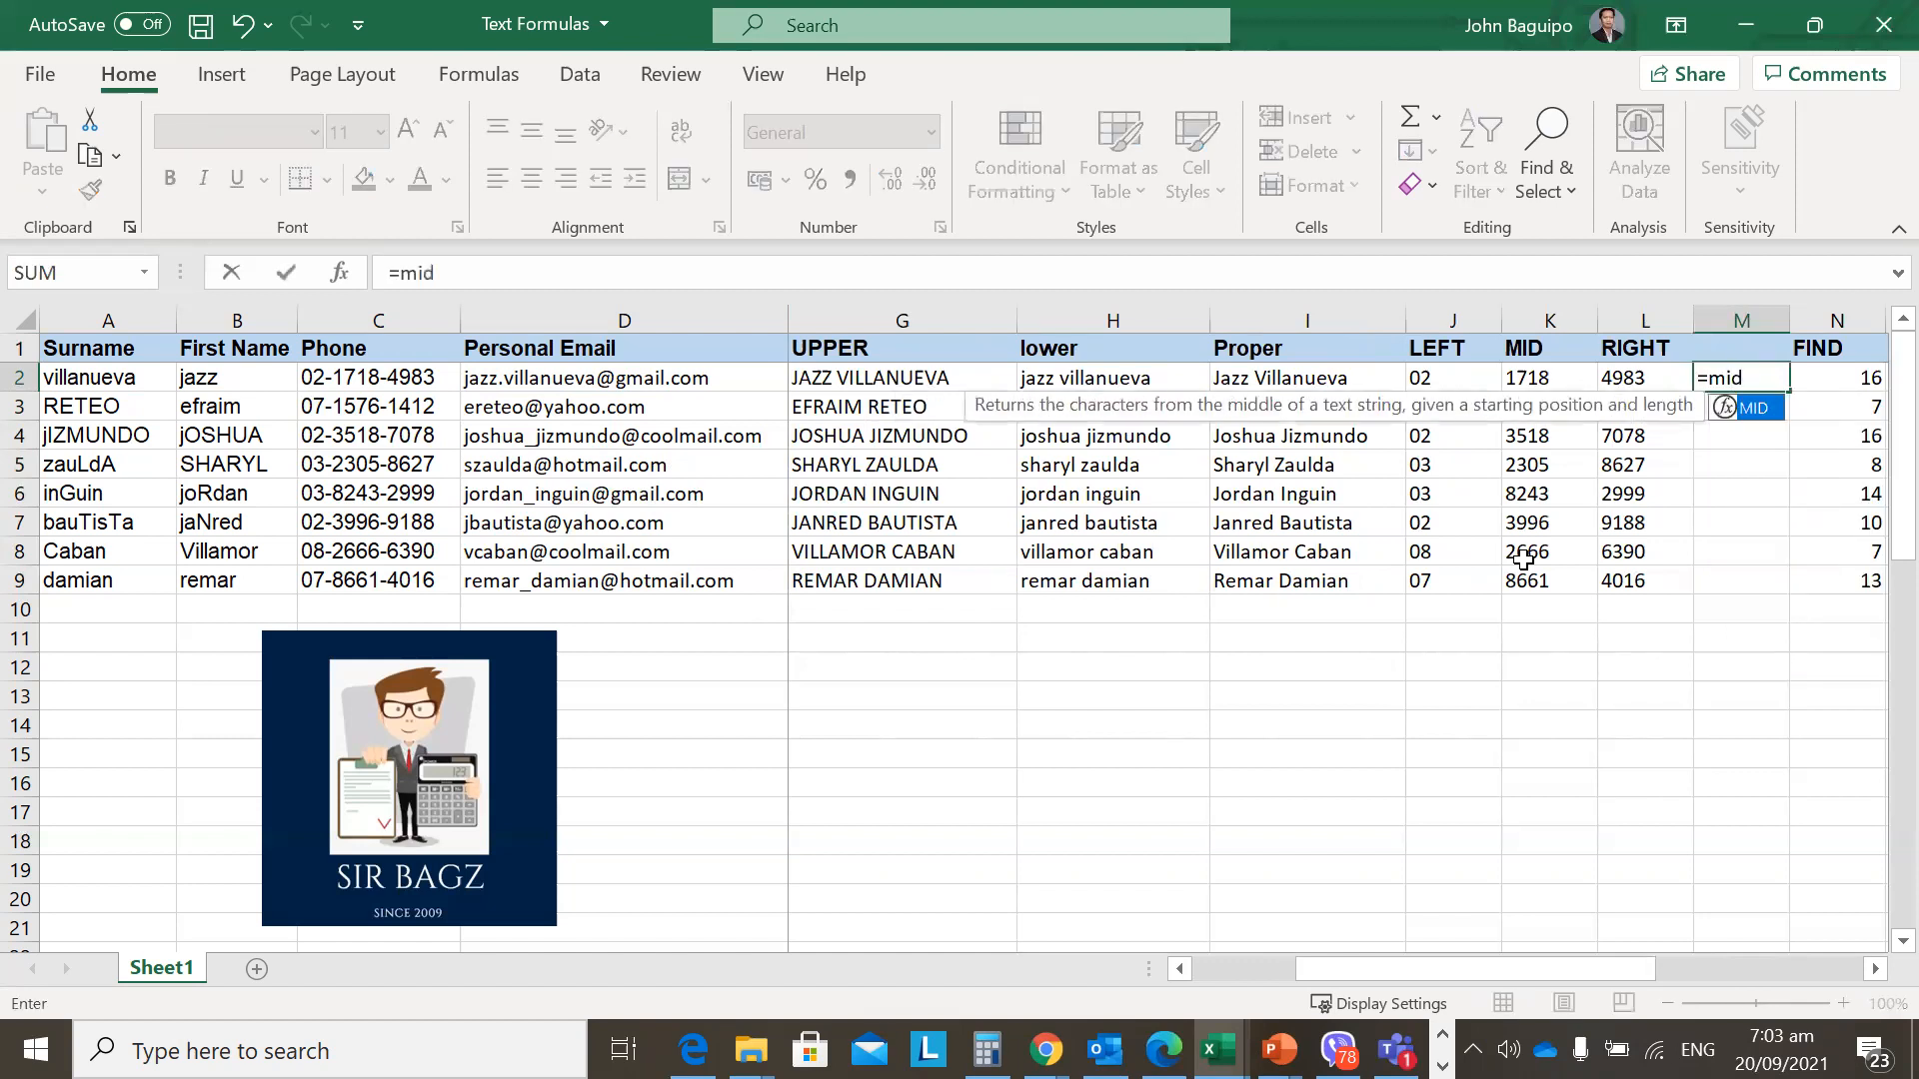
pyautogui.write('(')
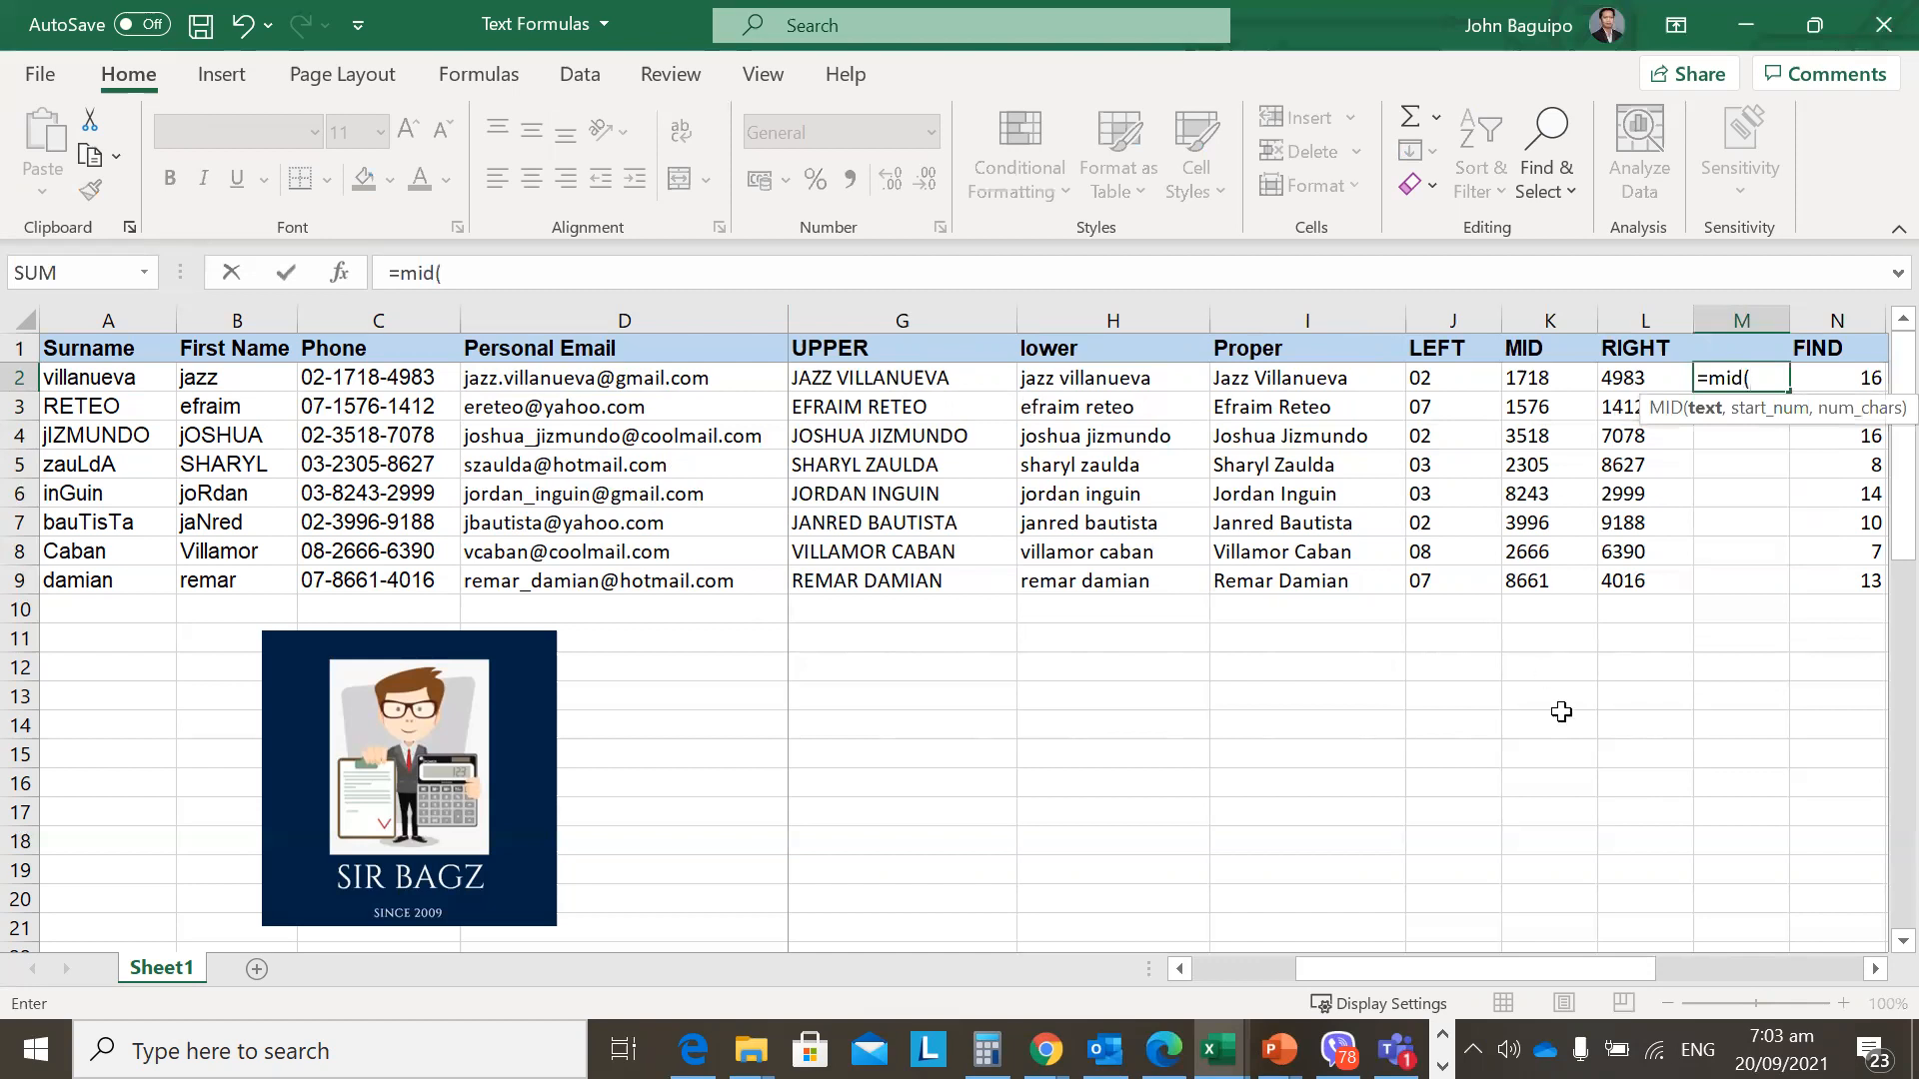
pyautogui.moveTo(1623, 962); pyautogui.dragTo(1695, 967)
pyautogui.click(636, 376)
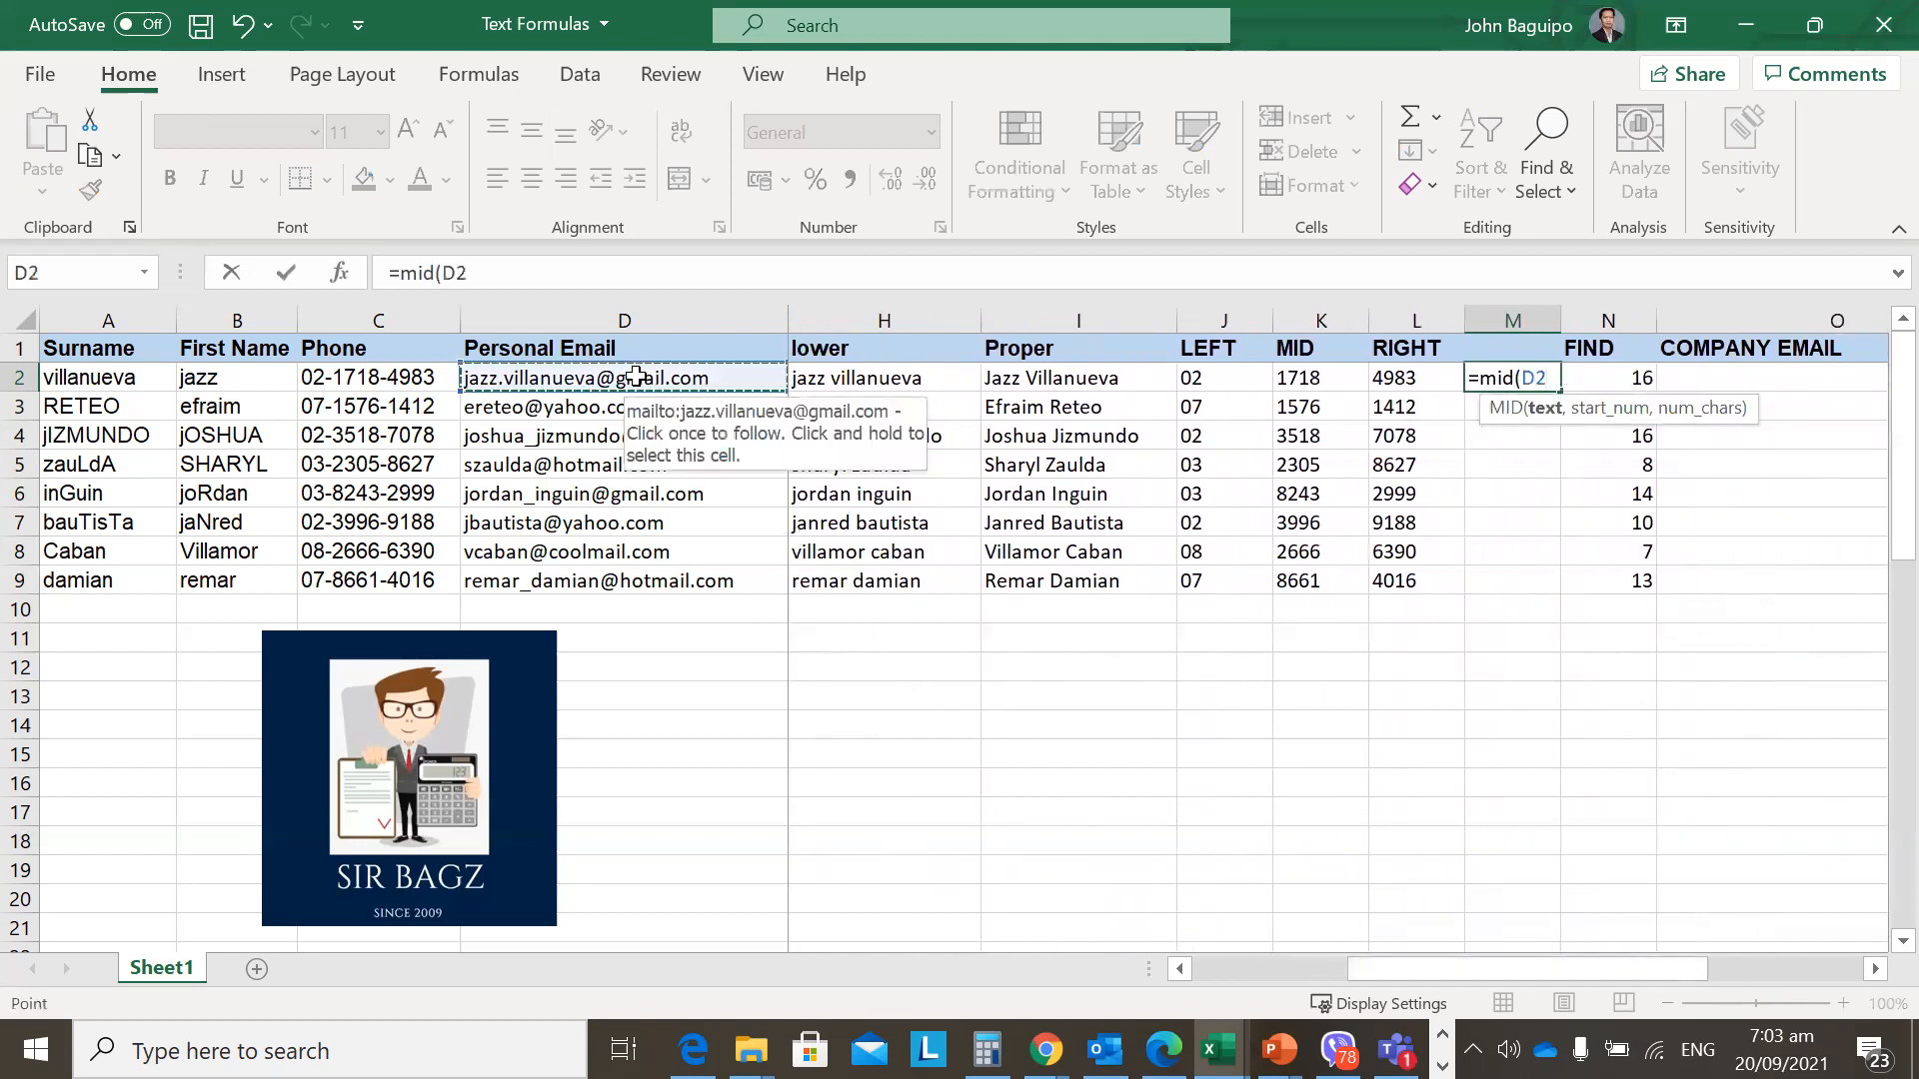
pyautogui.write(',')
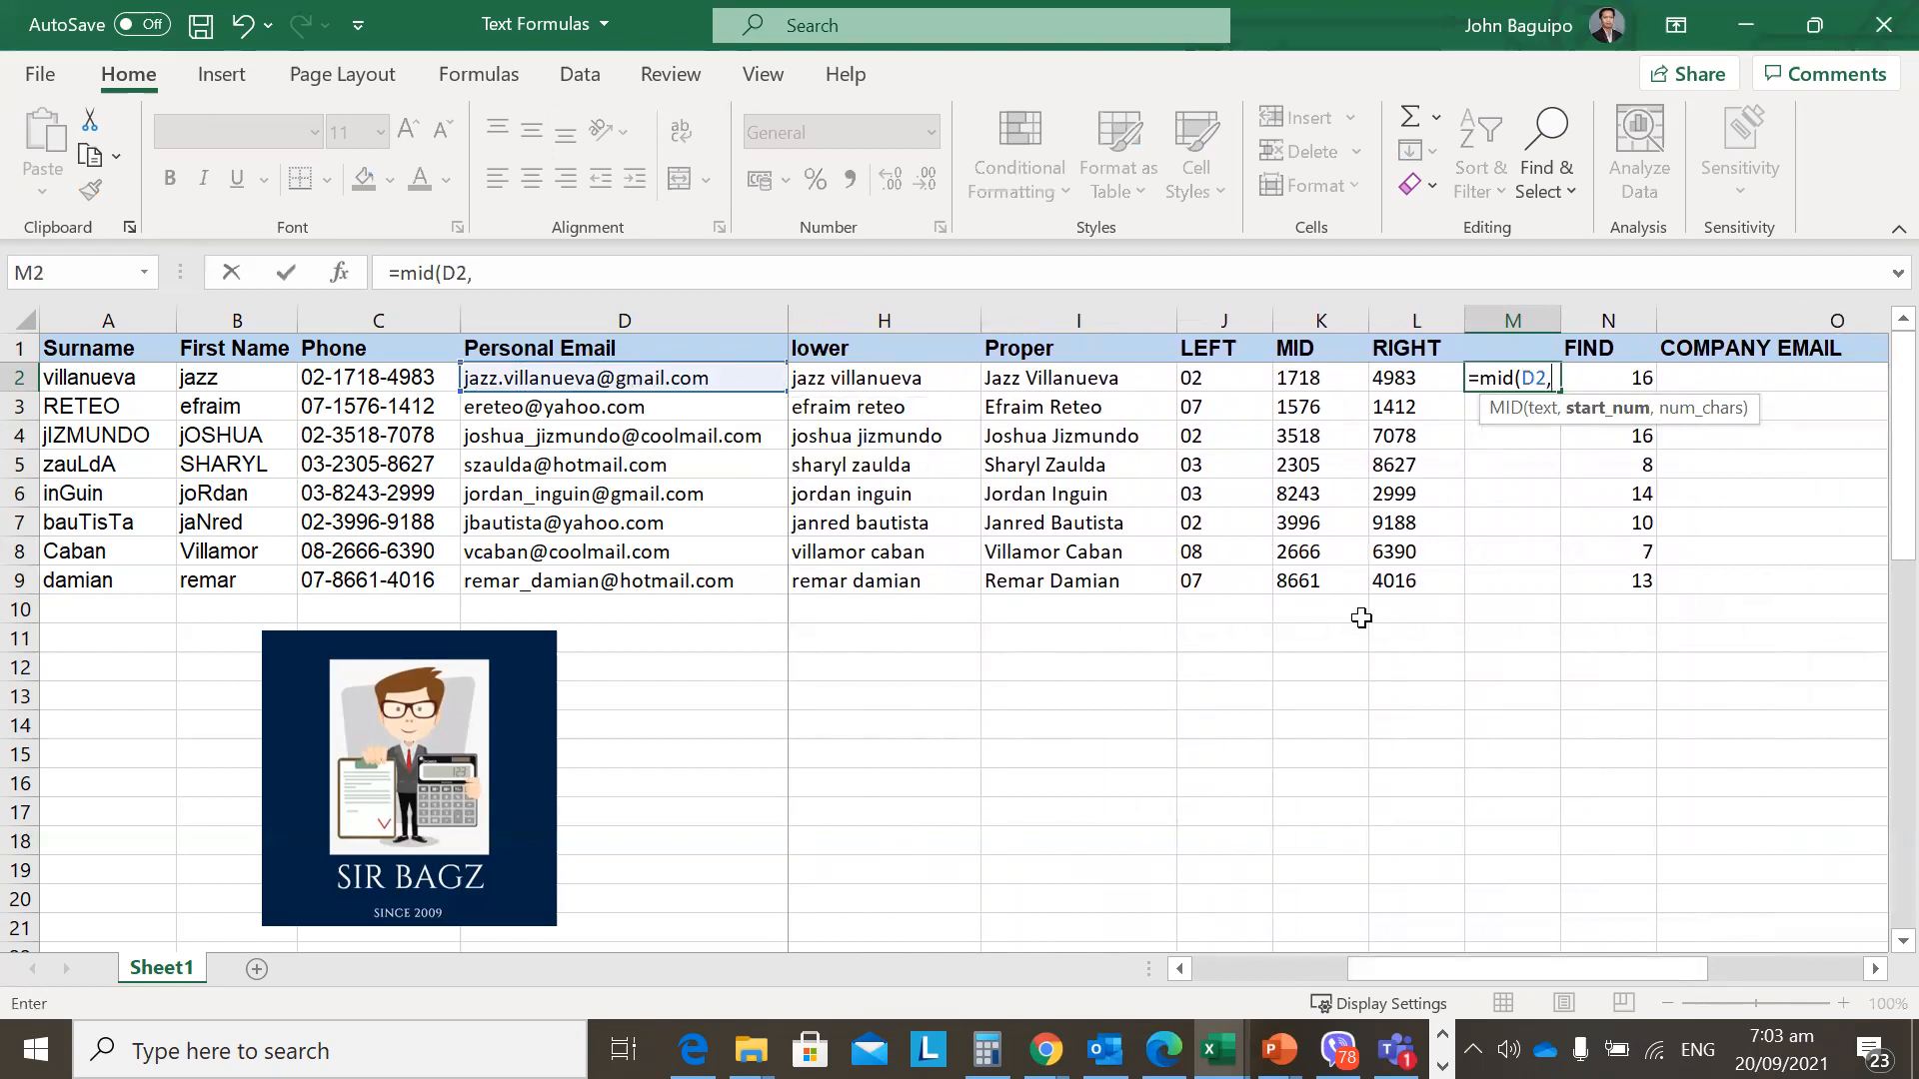
pyautogui.click(1622, 383)
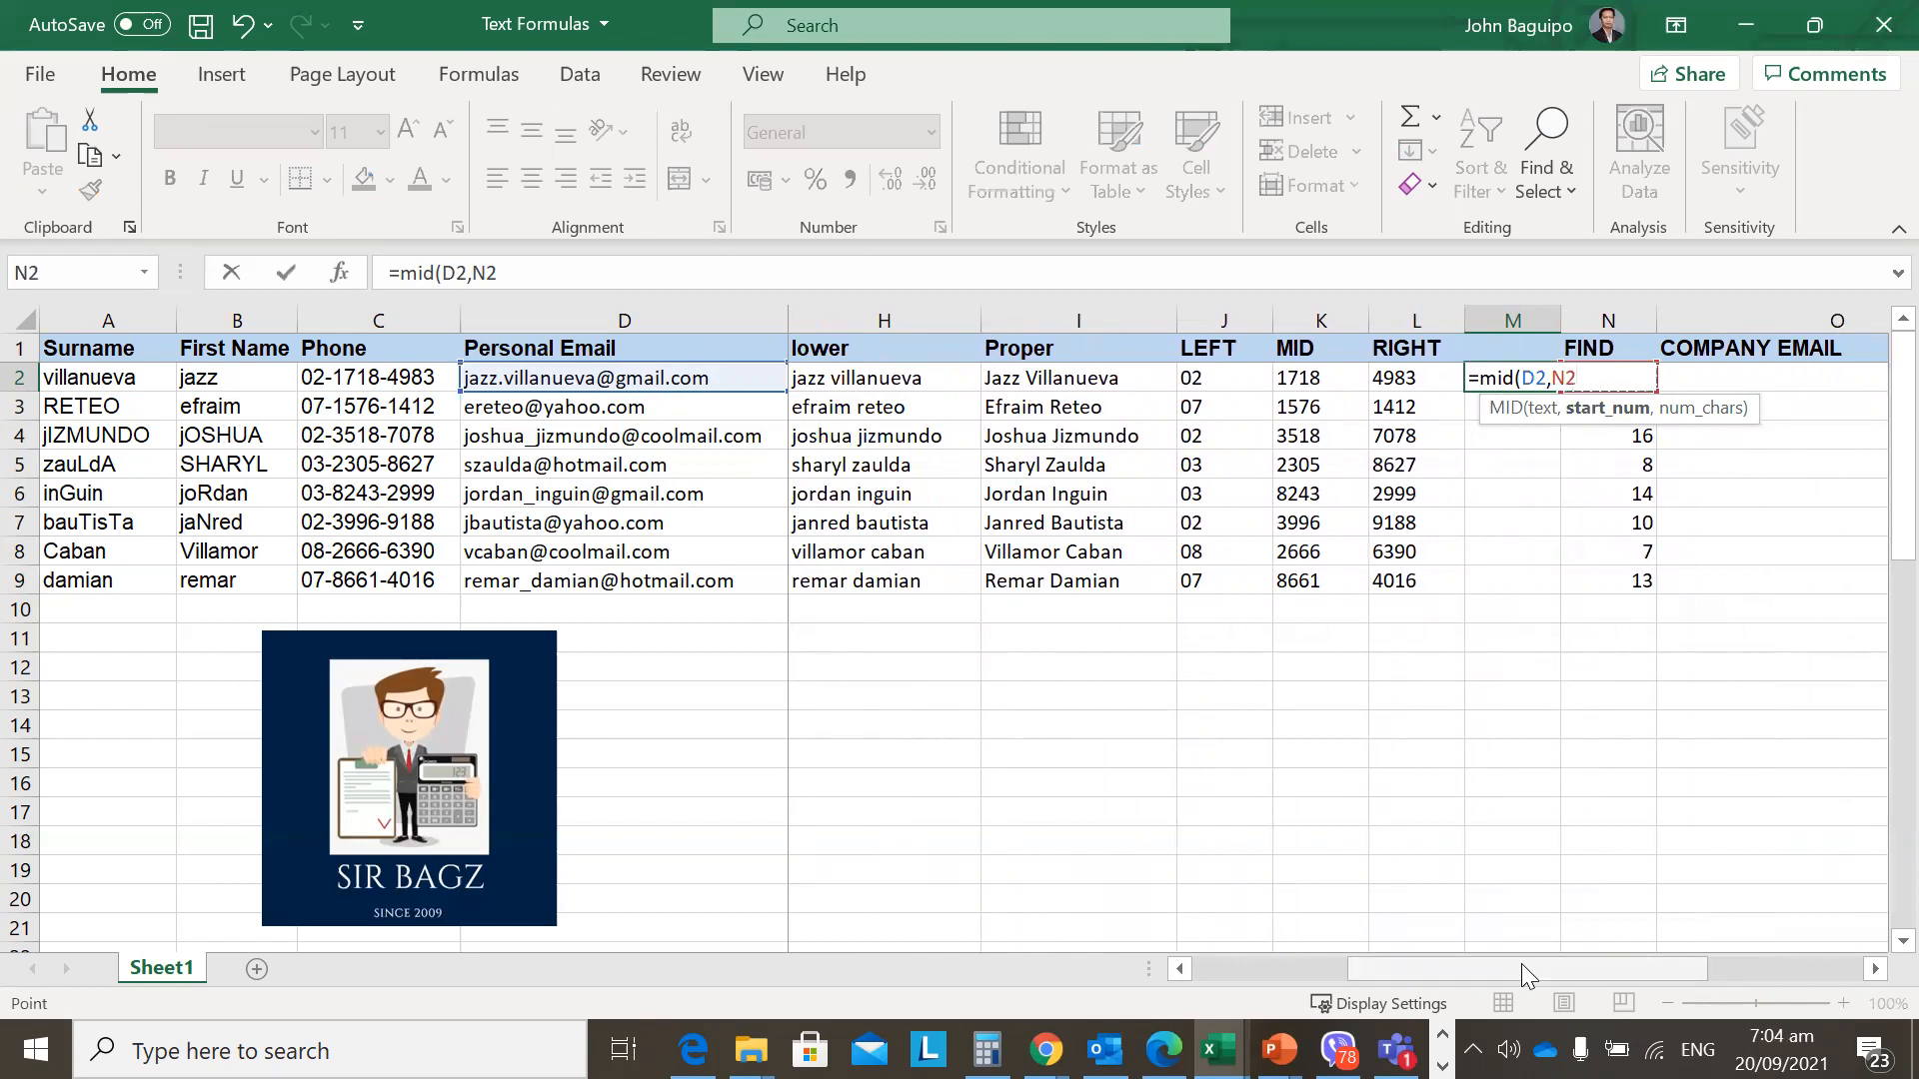
pyautogui.write(',1')
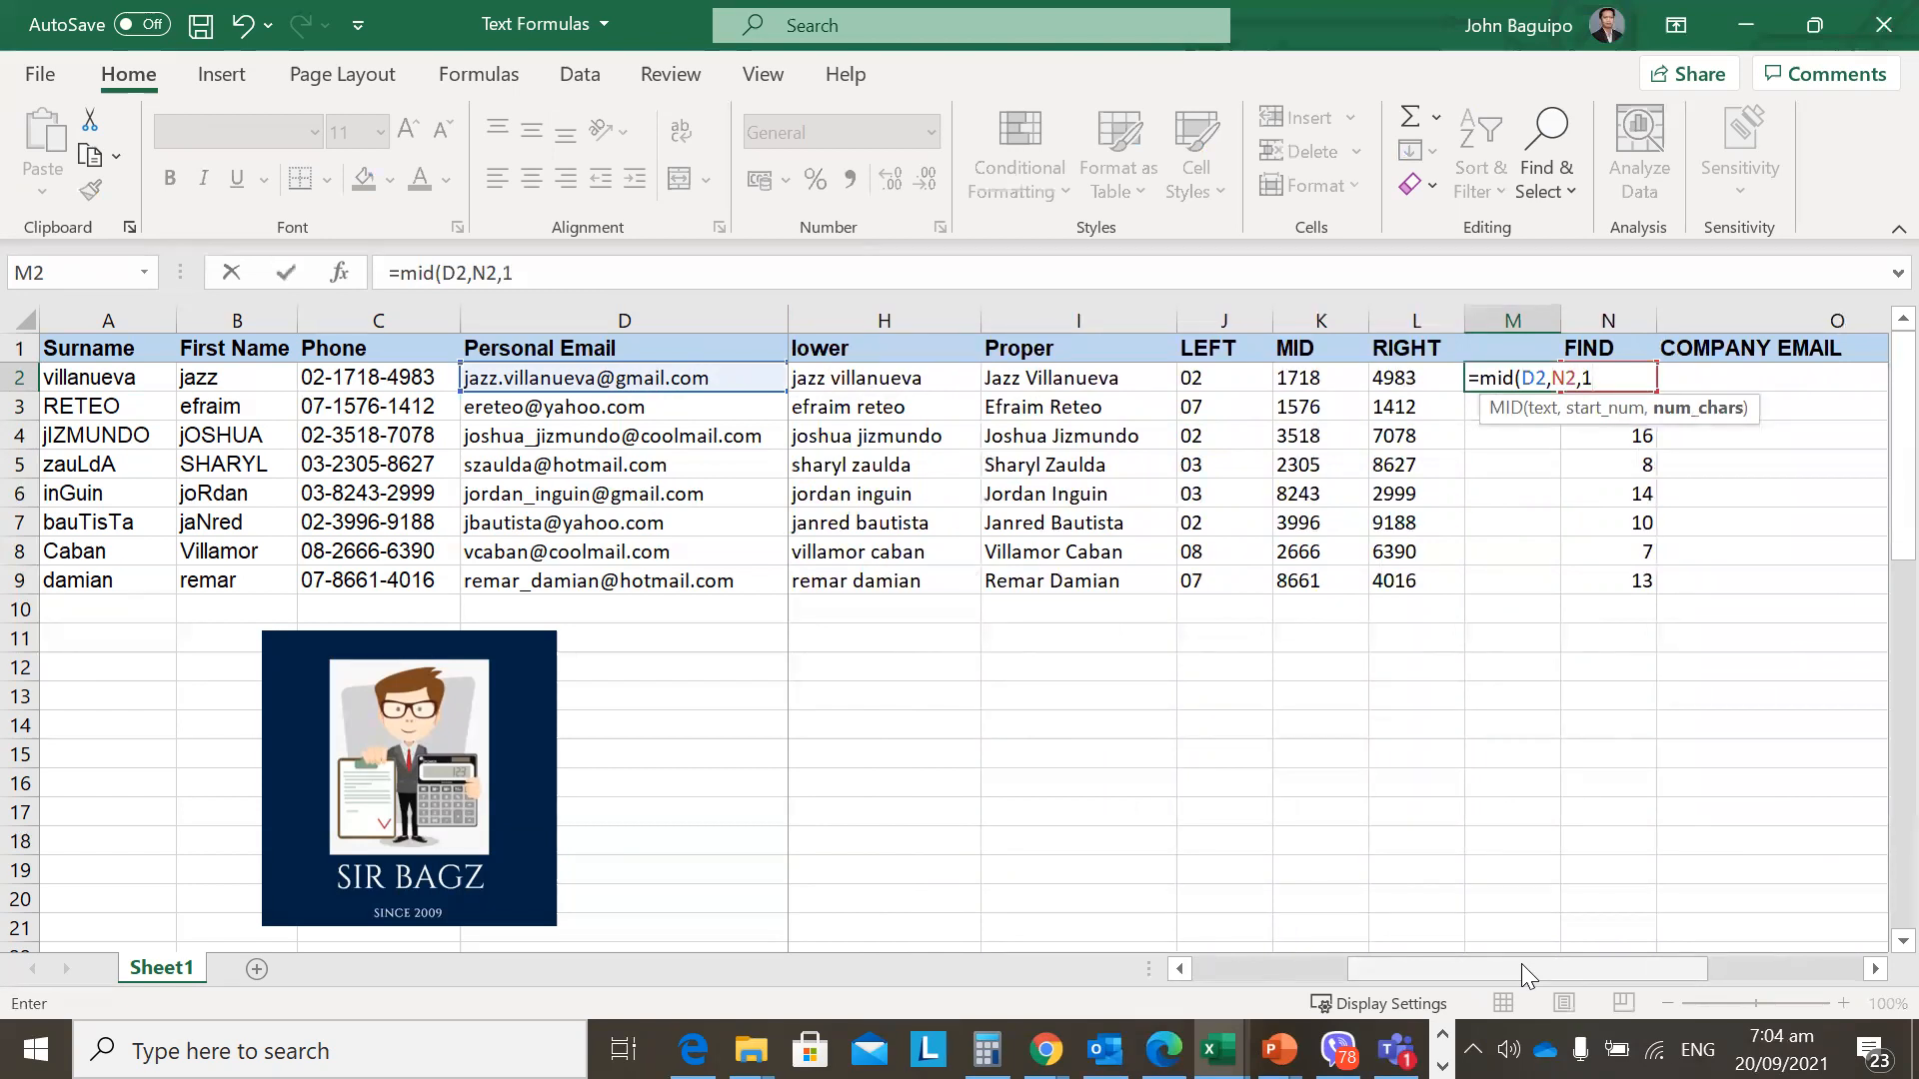
pyautogui.write(')')
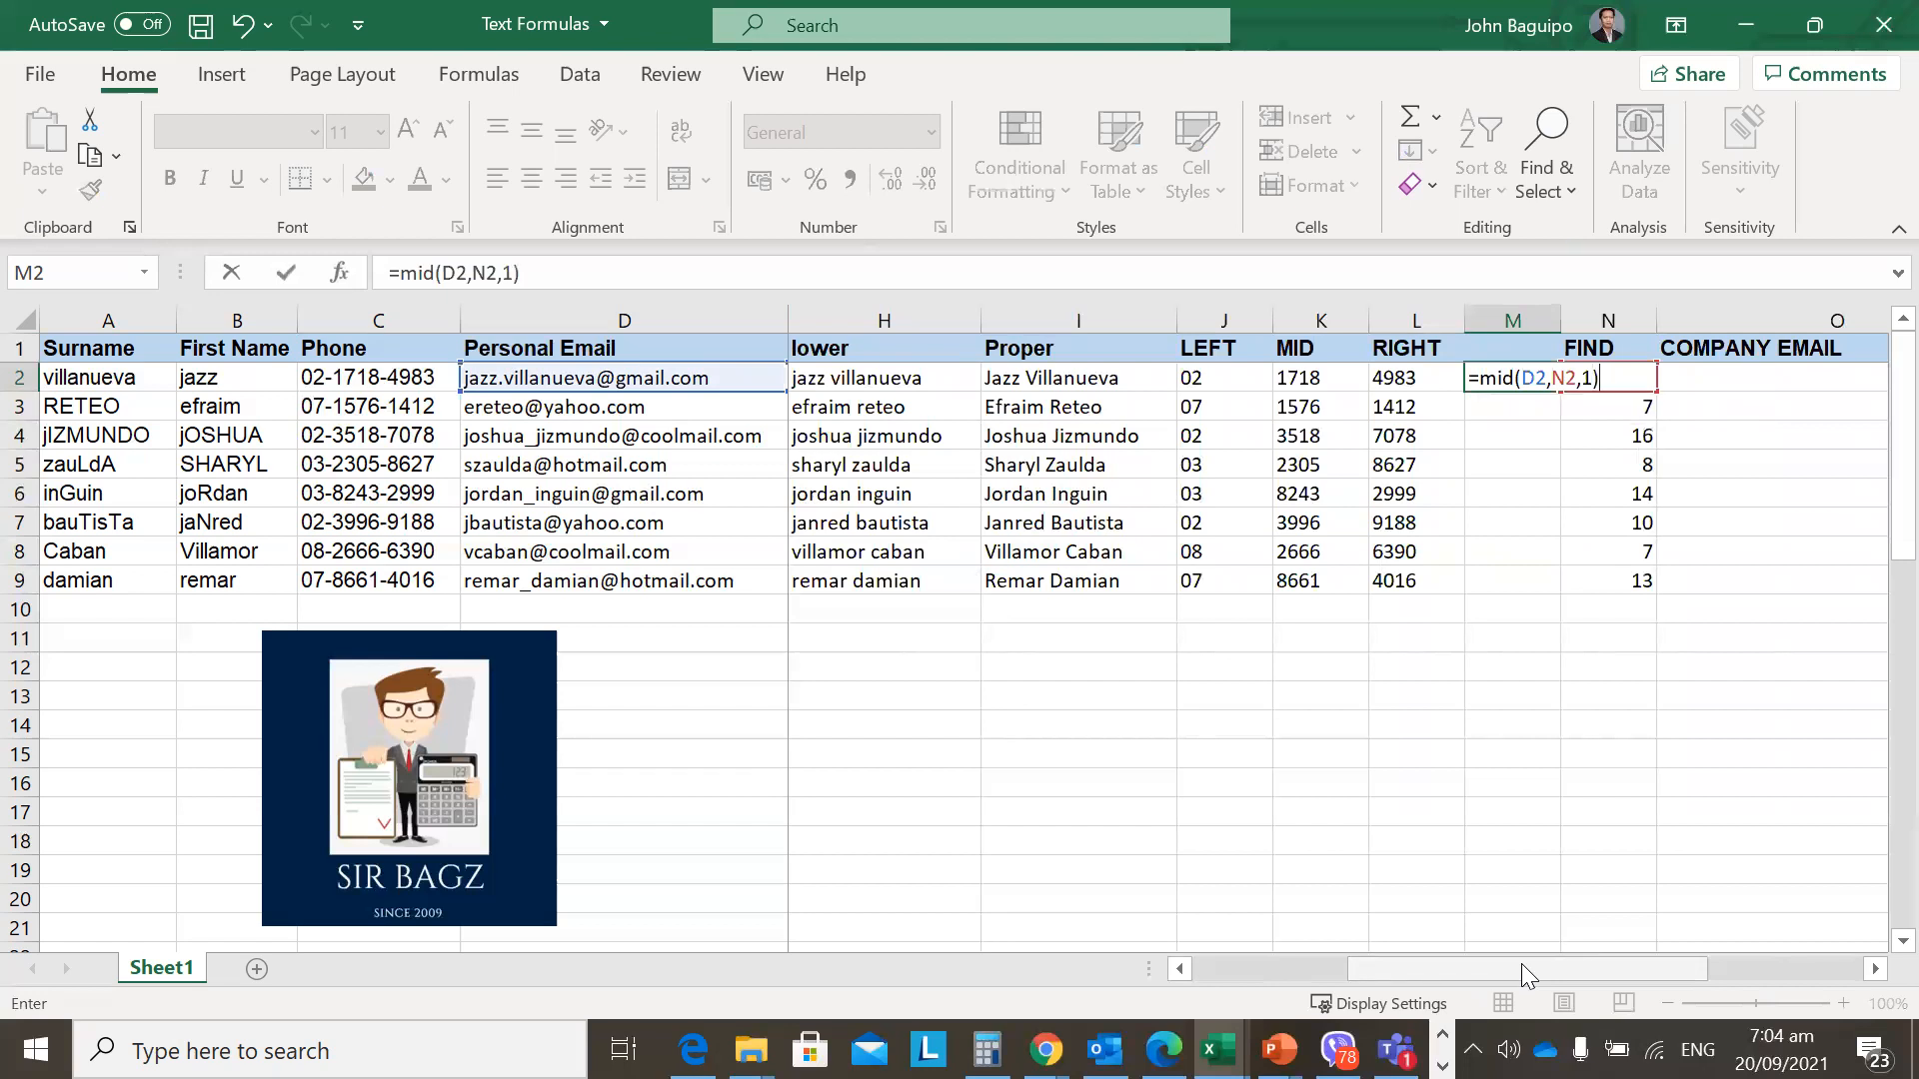
pyautogui.press('Return')
# Fill the MID formula down M2:M9 and inspect M2's formula and the @ results.
pyautogui.press('Up')
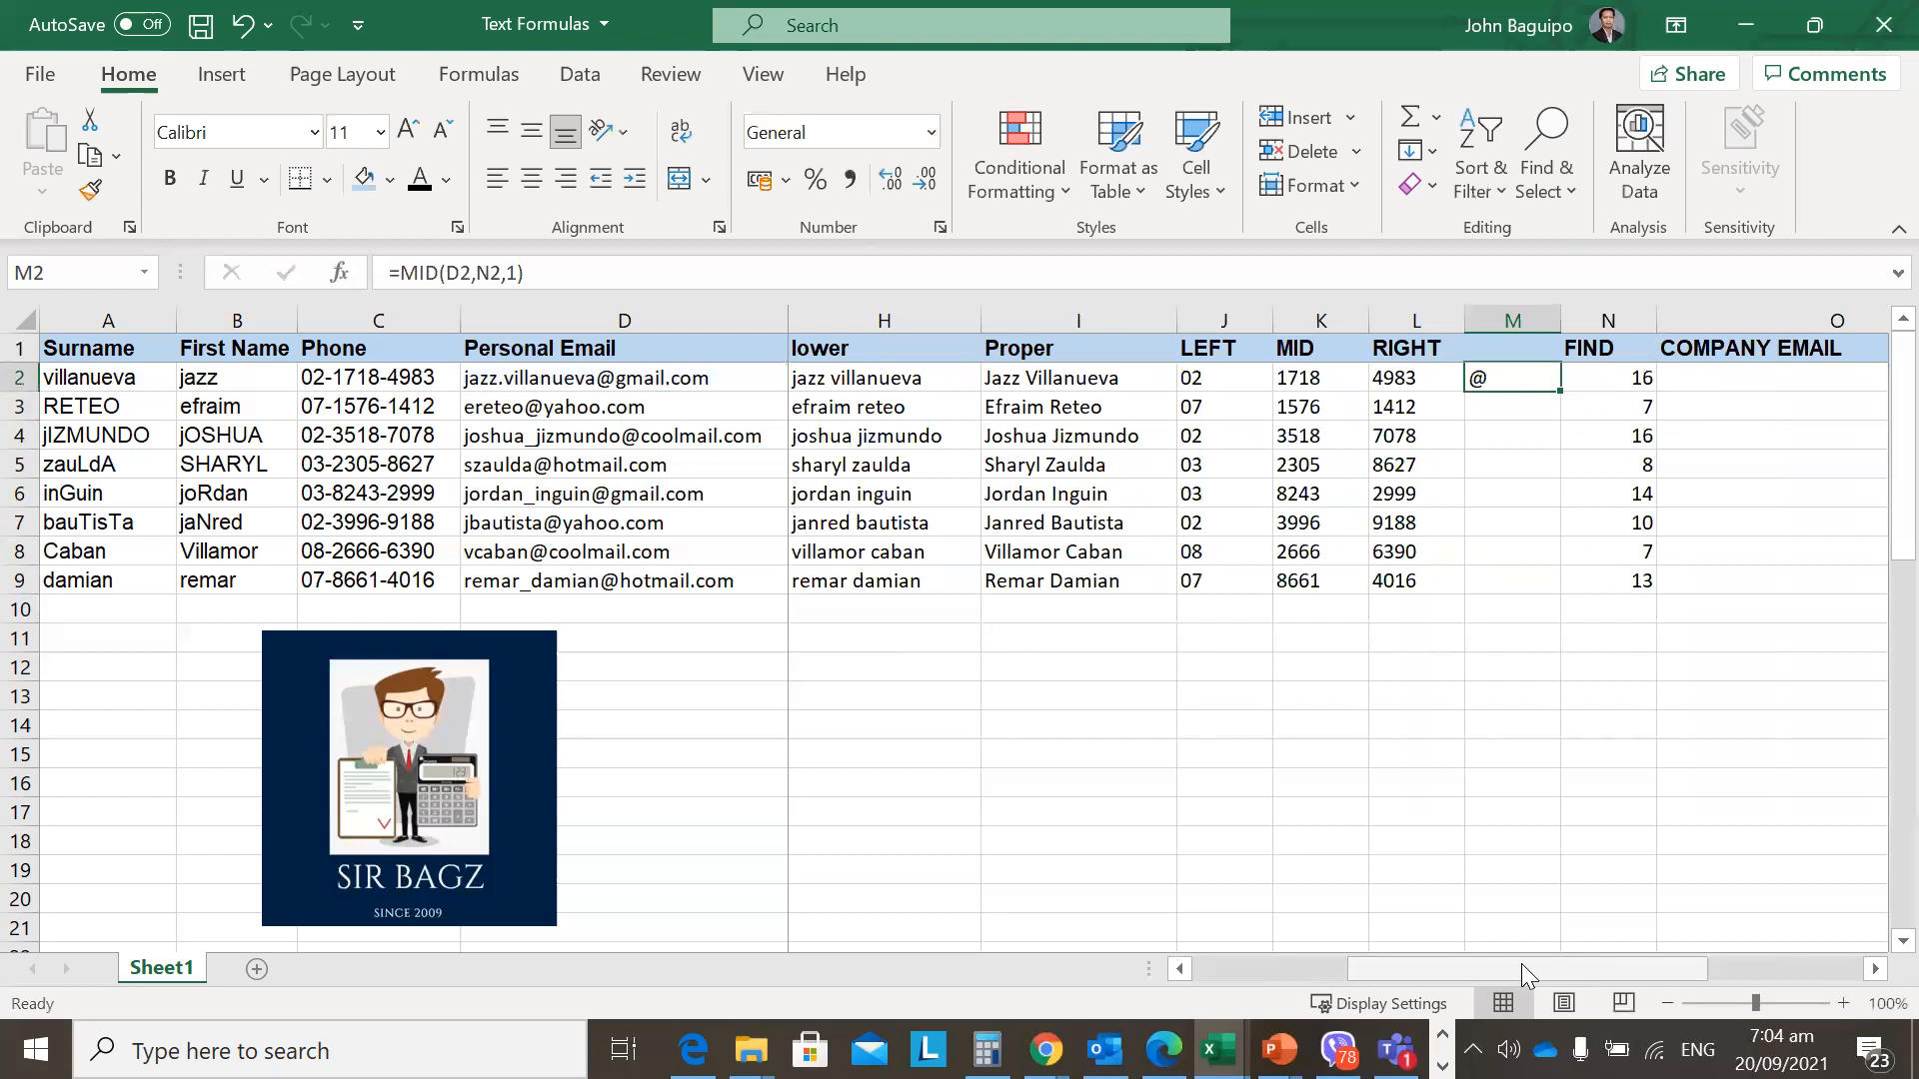
pyautogui.hotkey('shift', 'Down')
pyautogui.hotkey('shift', 'Down')
pyautogui.hotkey('shift', 'Down')
pyautogui.hotkey('shift', 'Down')
pyautogui.hotkey('shift', 'Down')
pyautogui.hotkey('shift', 'Down')
pyautogui.hotkey('shift', 'Down')
pyautogui.hotkey('ctrl', 'd')
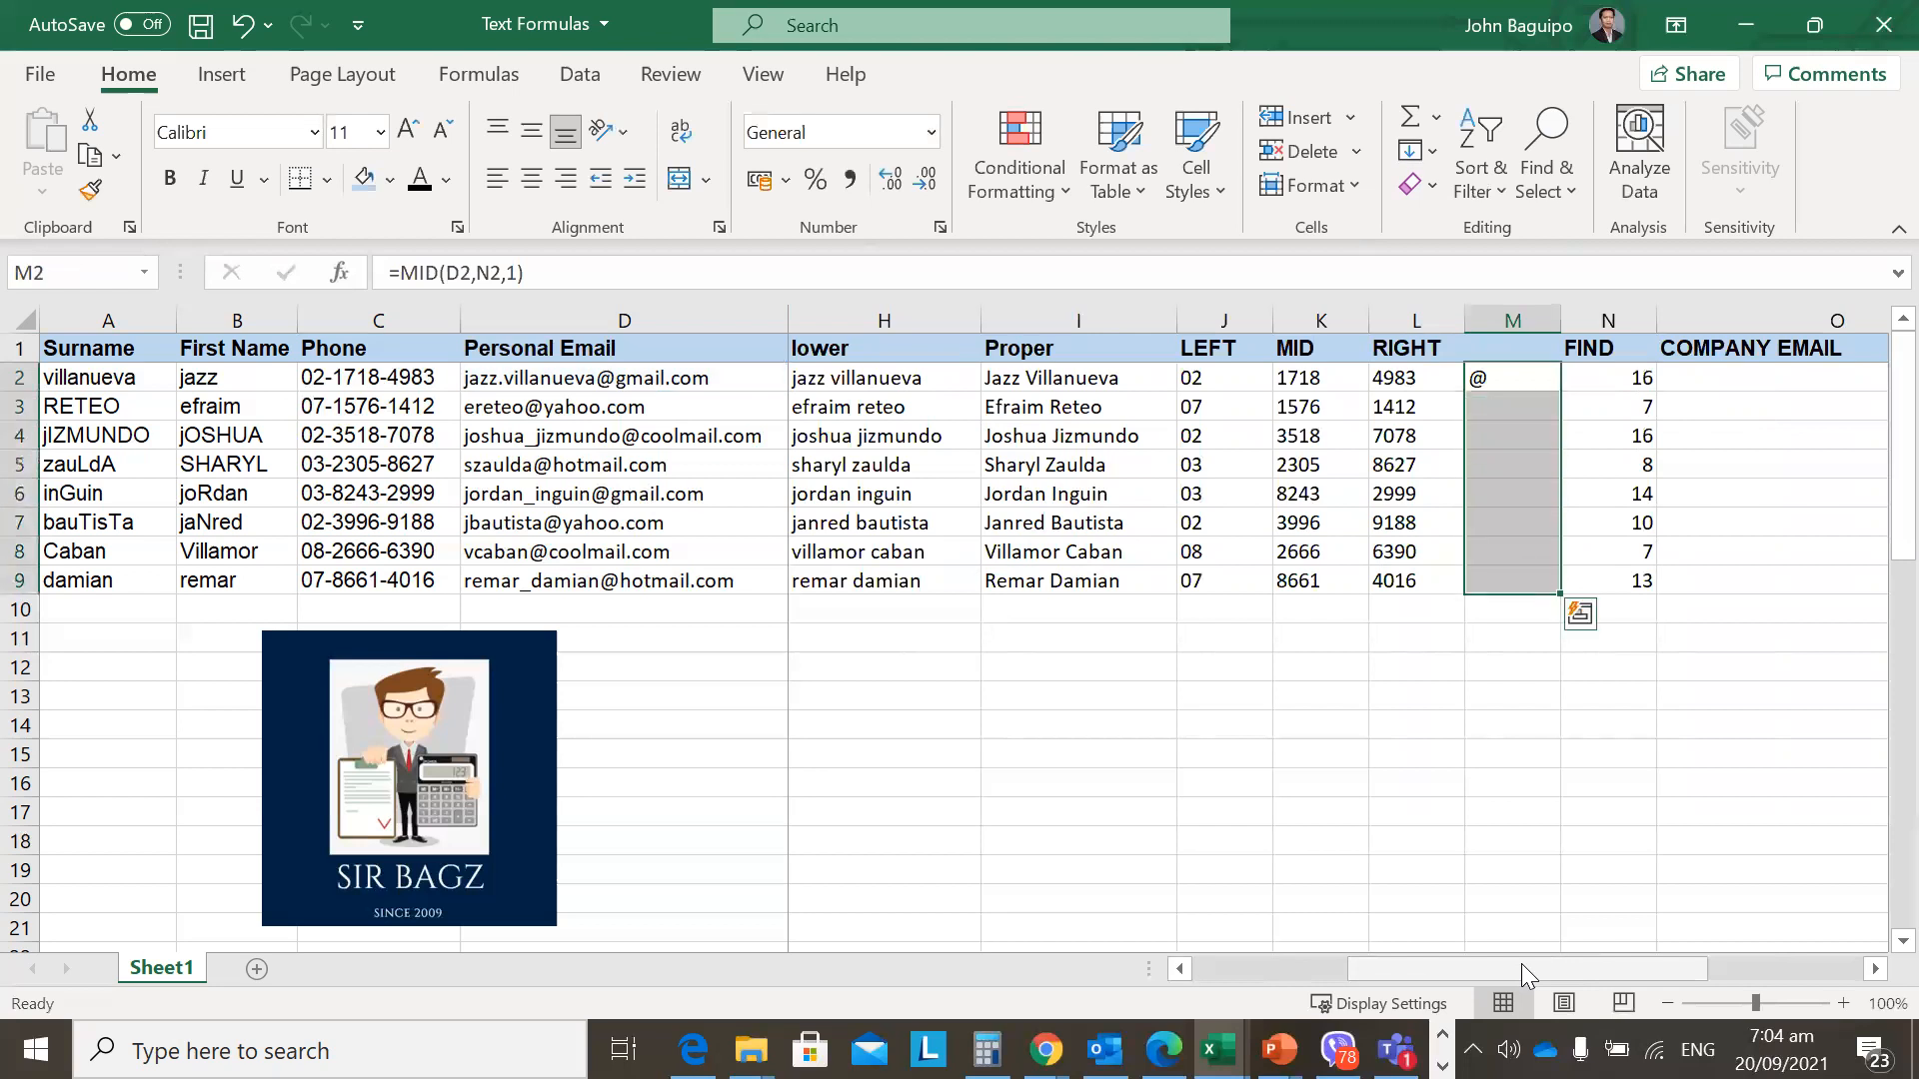
pyautogui.press('Left')
pyautogui.press('Right')
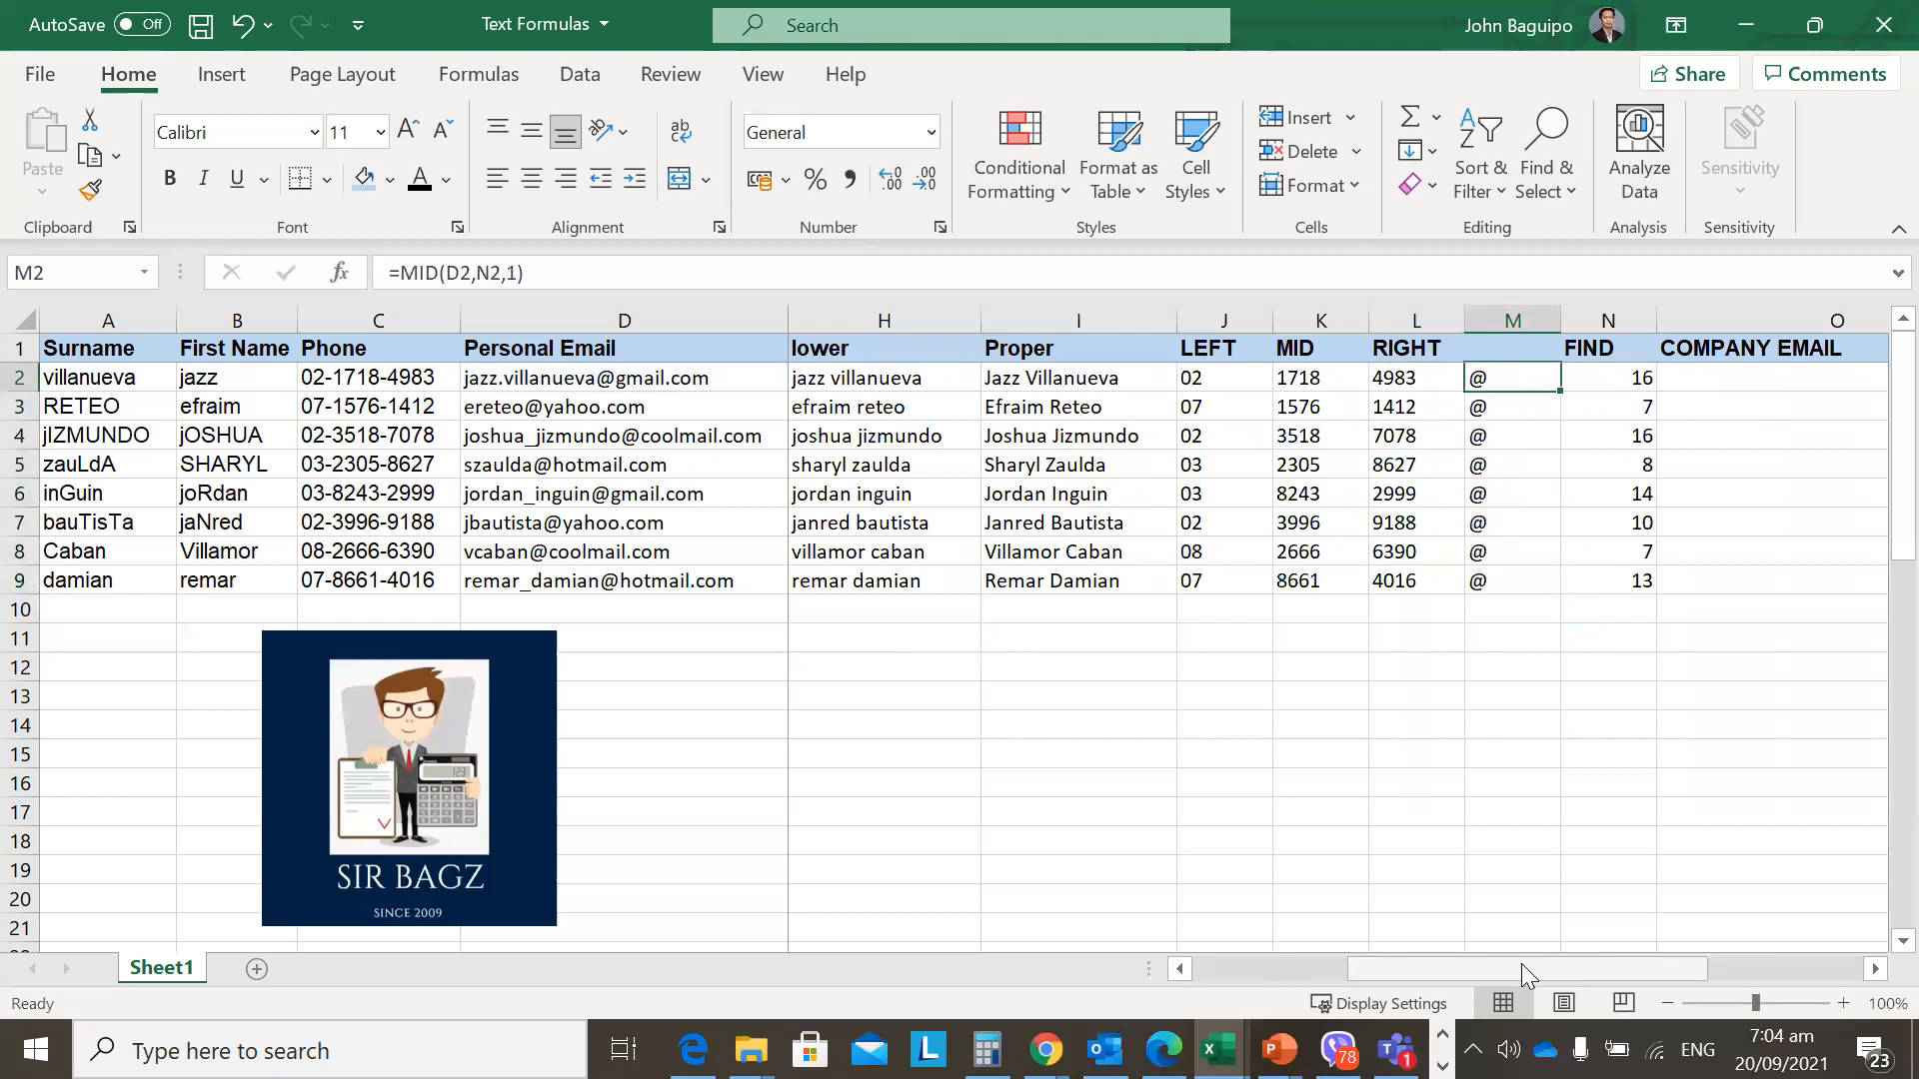
pyautogui.press('F2')
pyautogui.press('Escape')
pyautogui.press('F2')
pyautogui.press('Escape')
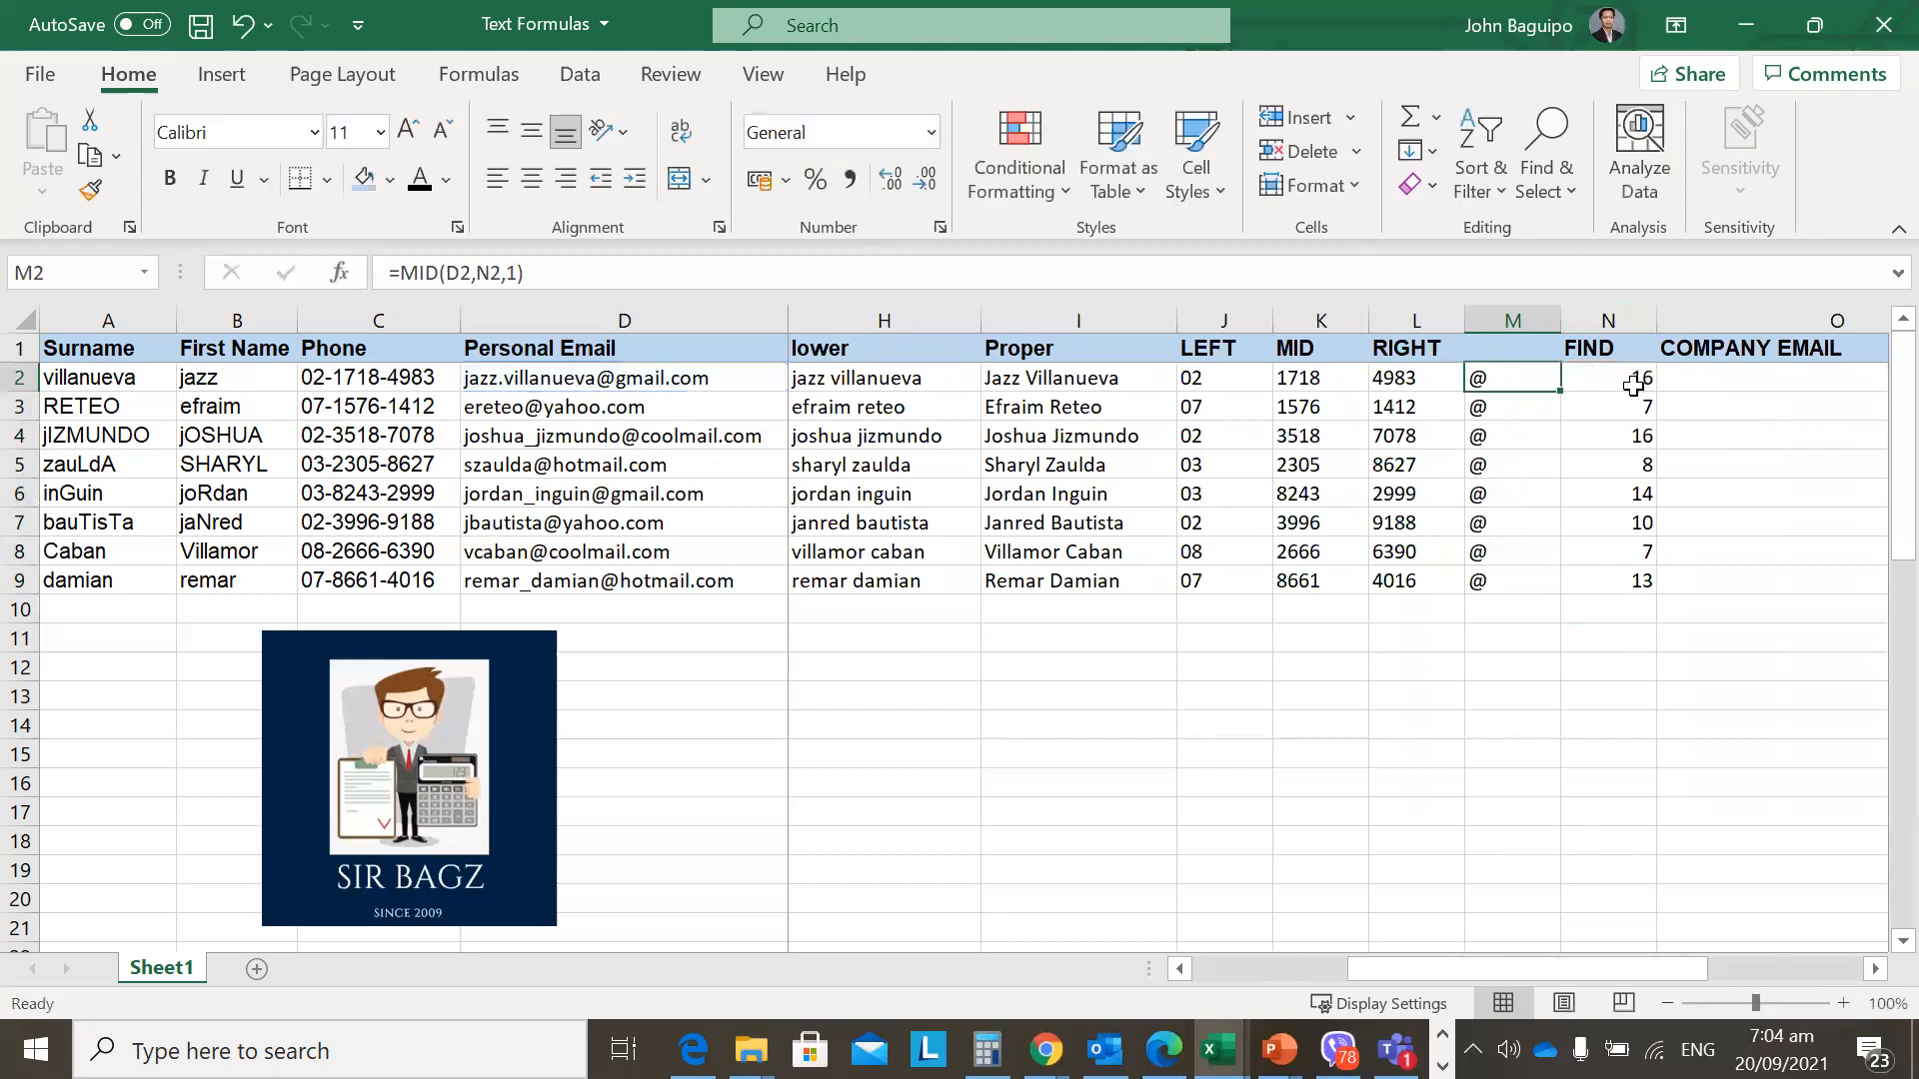
pyautogui.moveTo(1481, 380); pyautogui.dragTo(1496, 586)
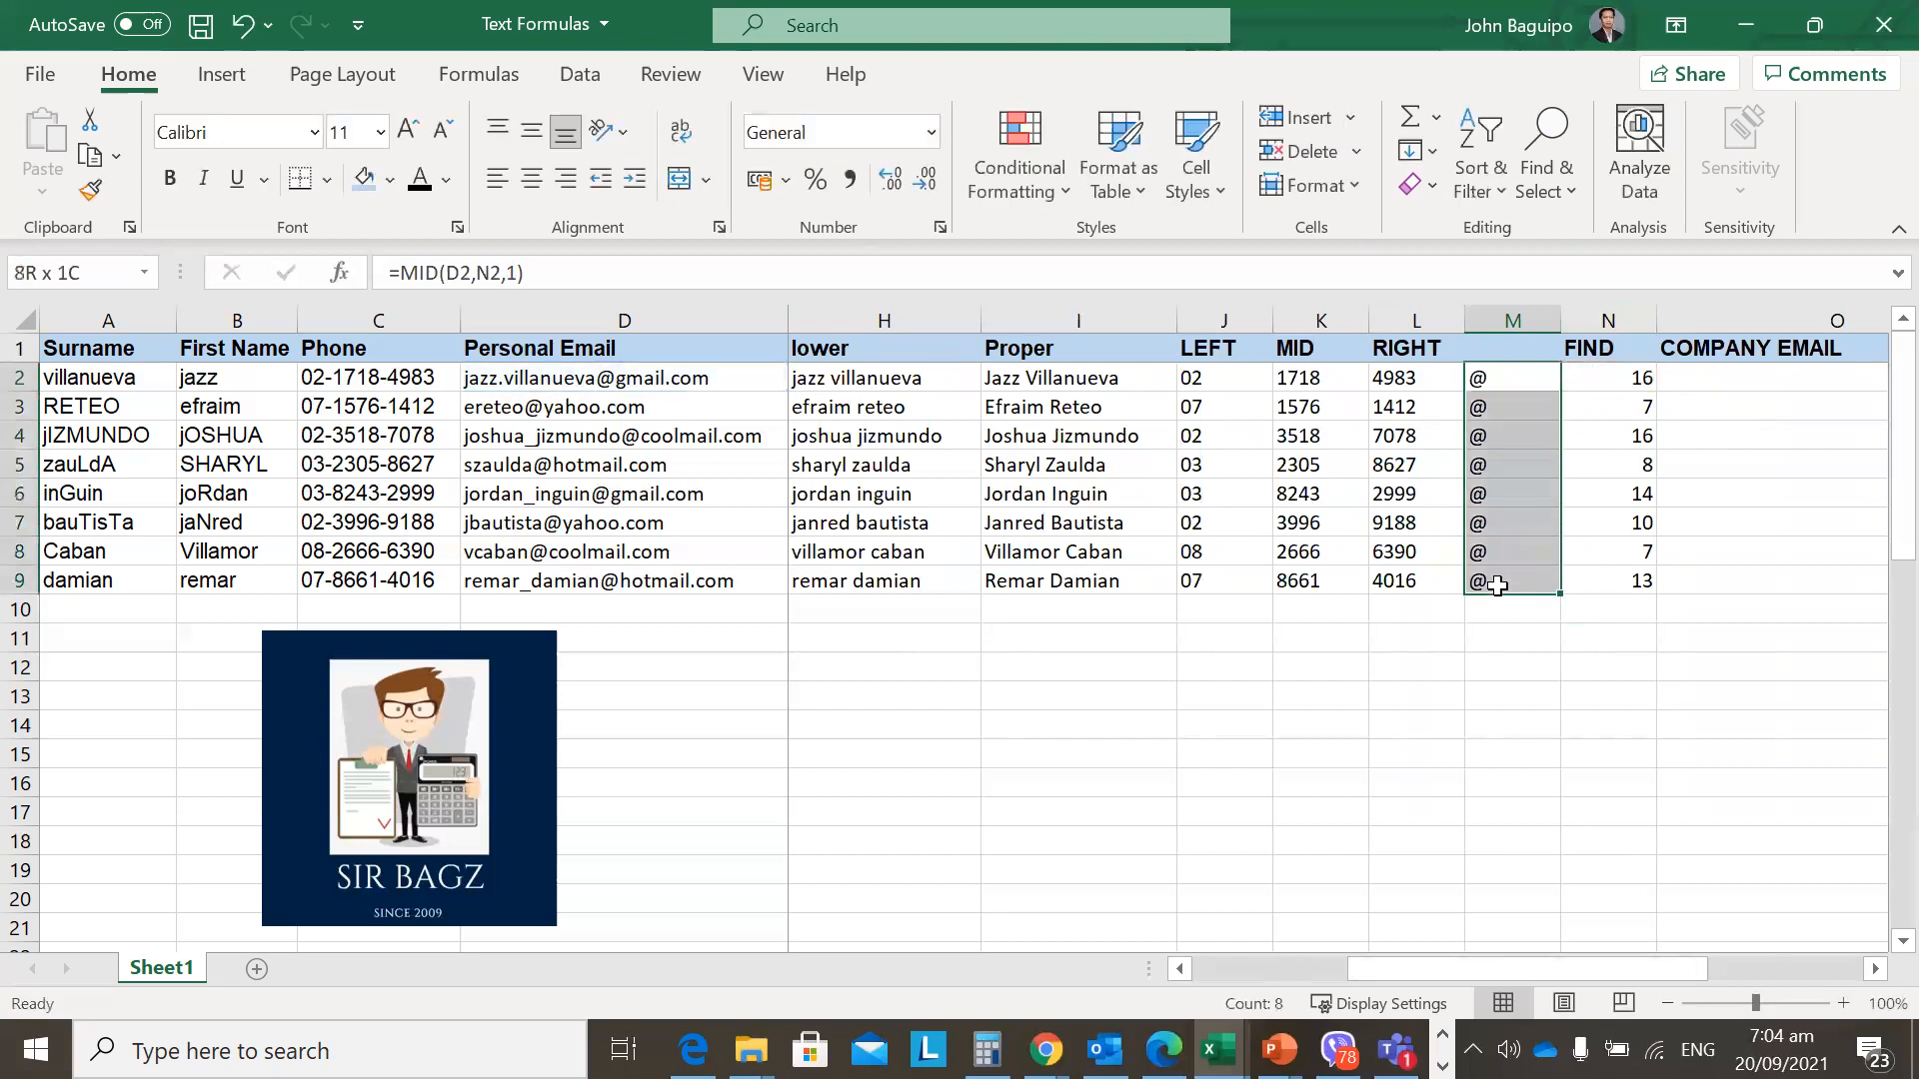
pyautogui.click(1507, 376)
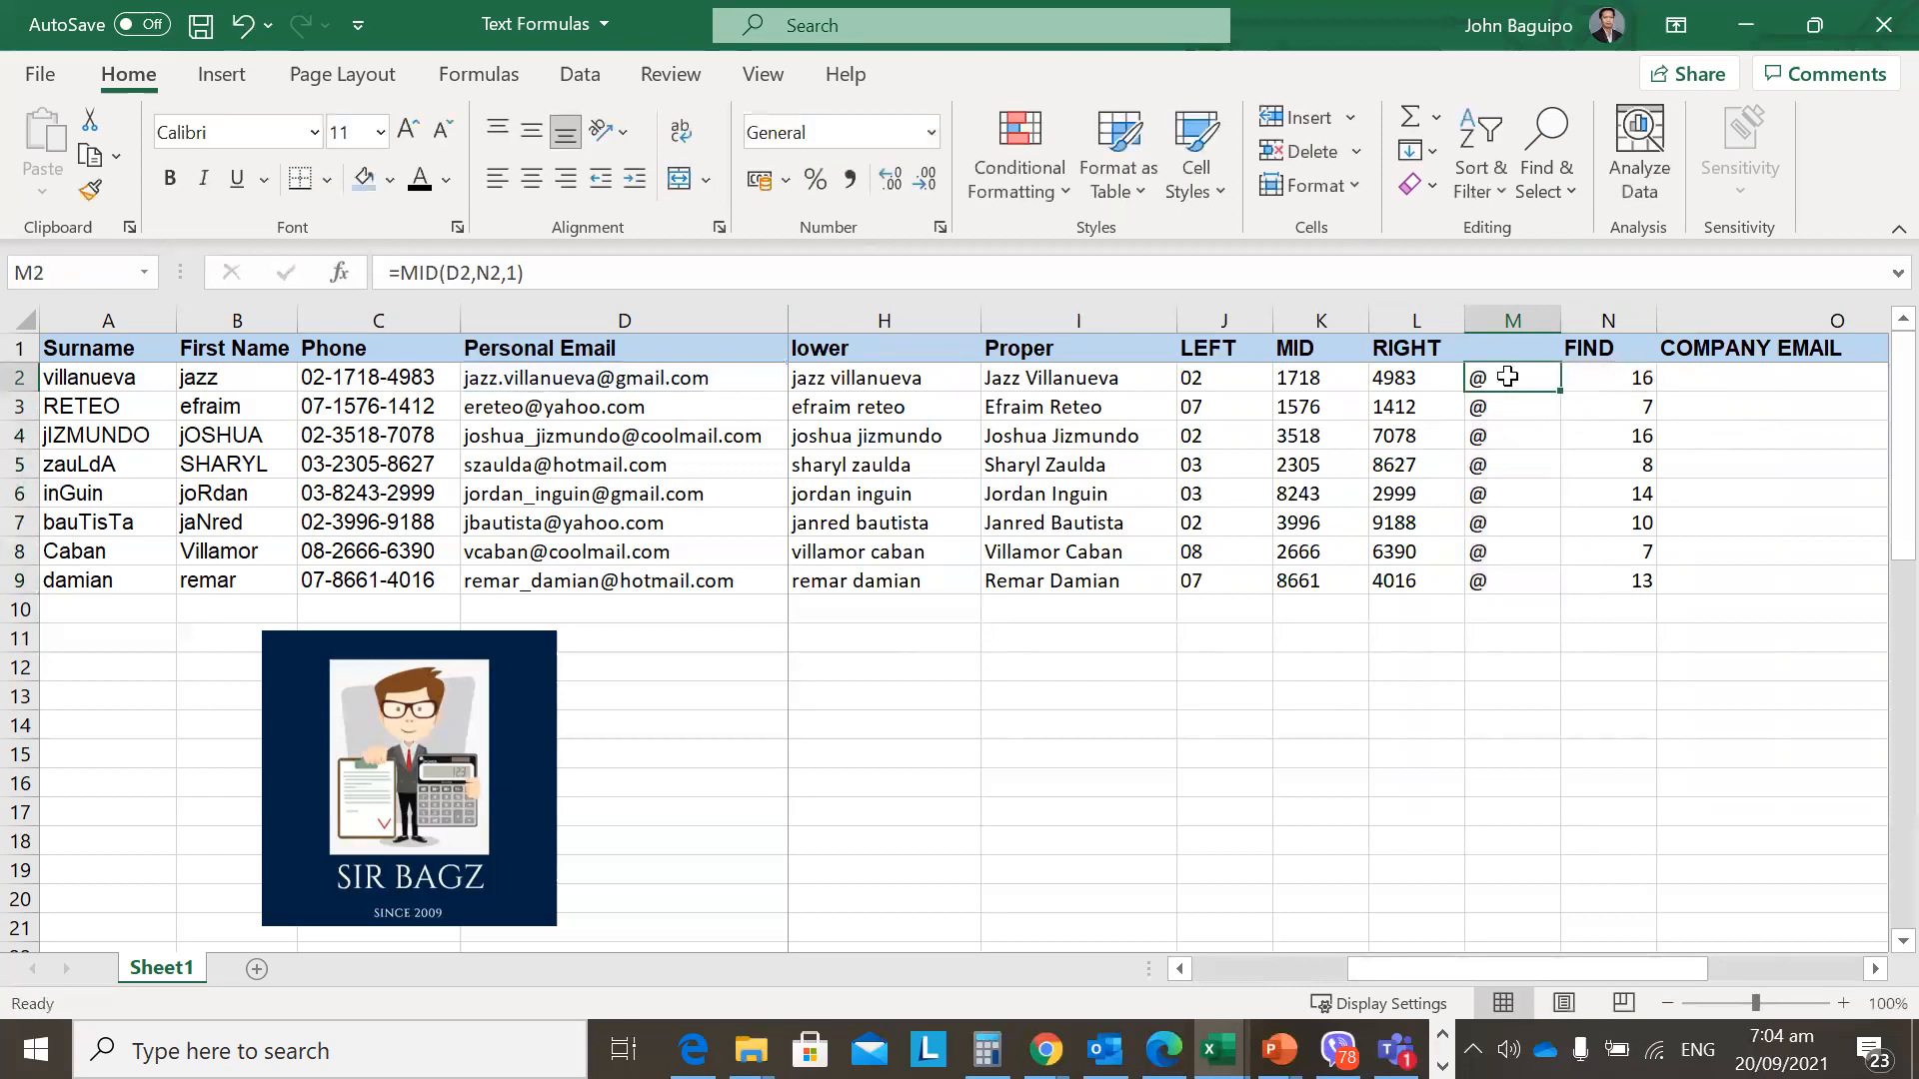
pyautogui.moveTo(1507, 377)
pyautogui.mouseDown()
pyautogui.moveTo(1508, 570)
pyautogui.moveTo(1512, 381)
pyautogui.mouseUp()
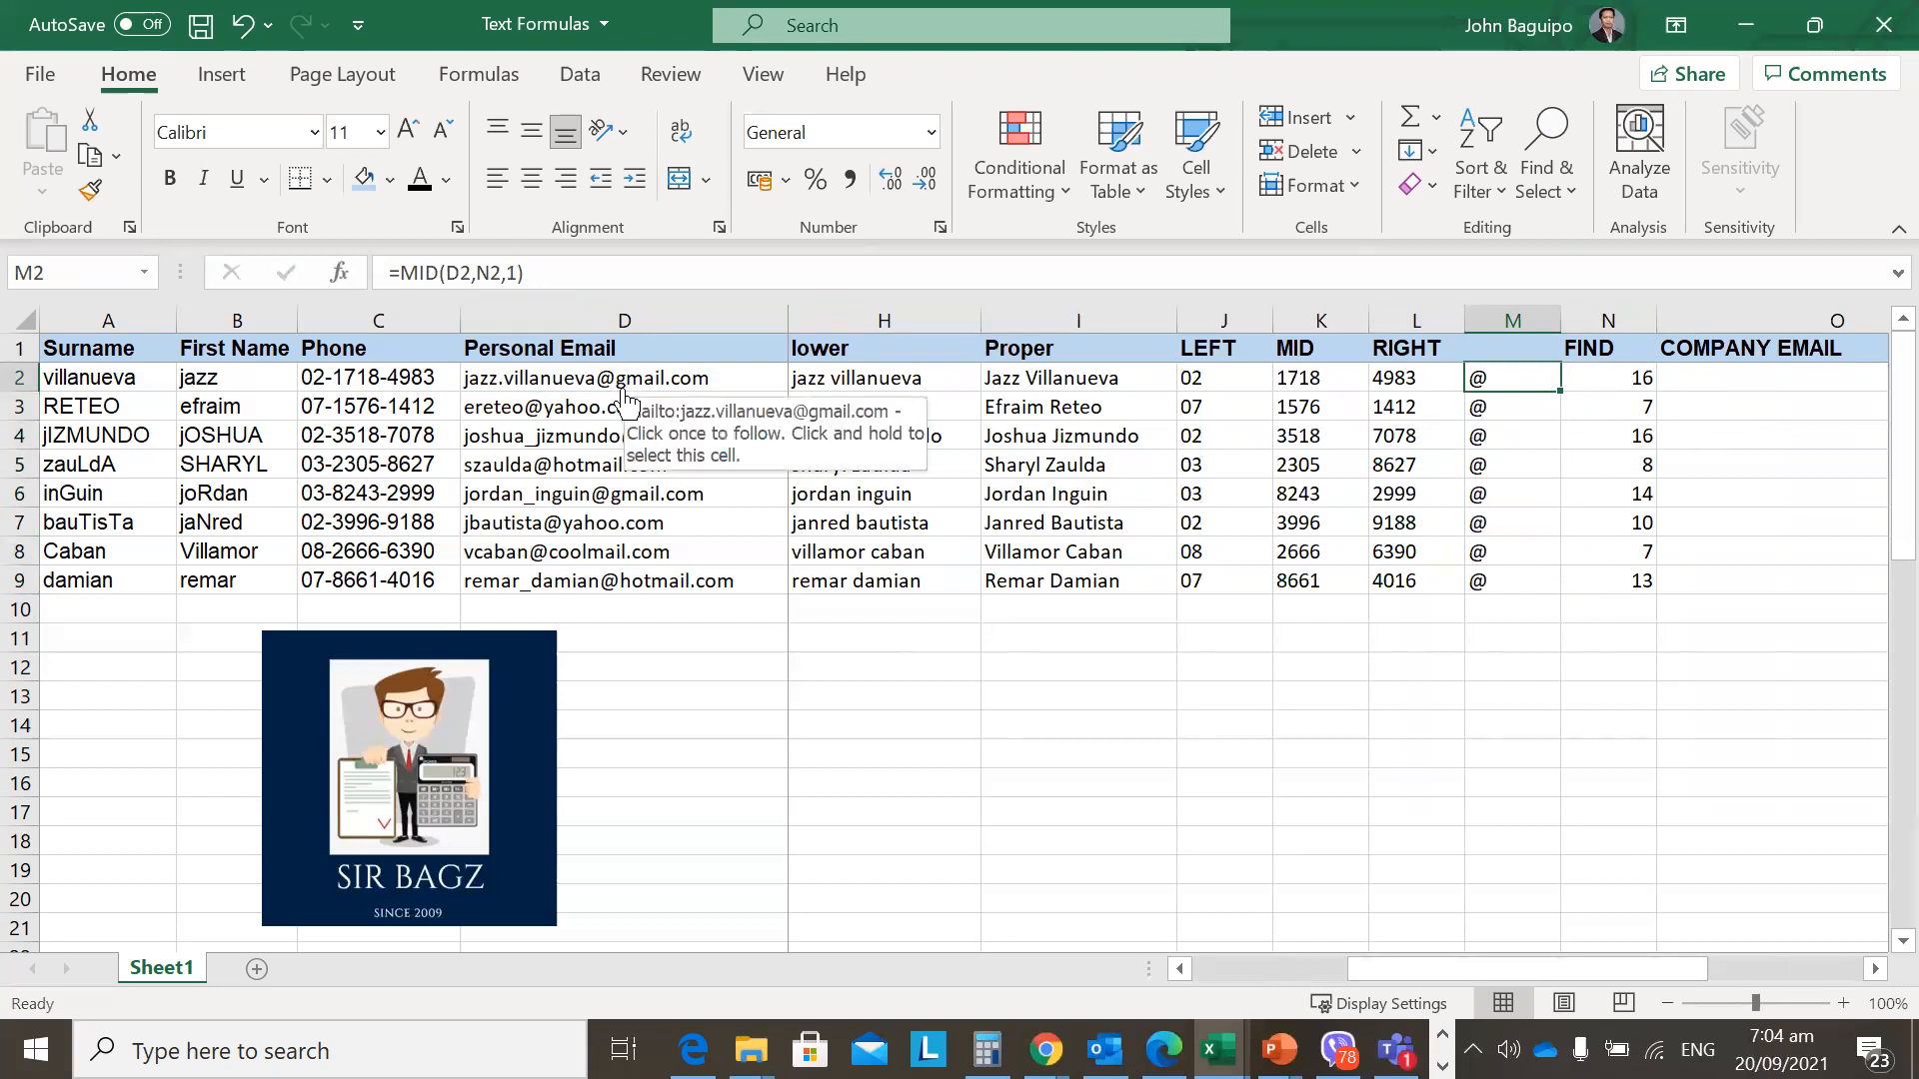
# Change M2's start position to N2+1, giving =MID(D2,N2+1,1).
pyautogui.click(489, 273)
pyautogui.write('+1')
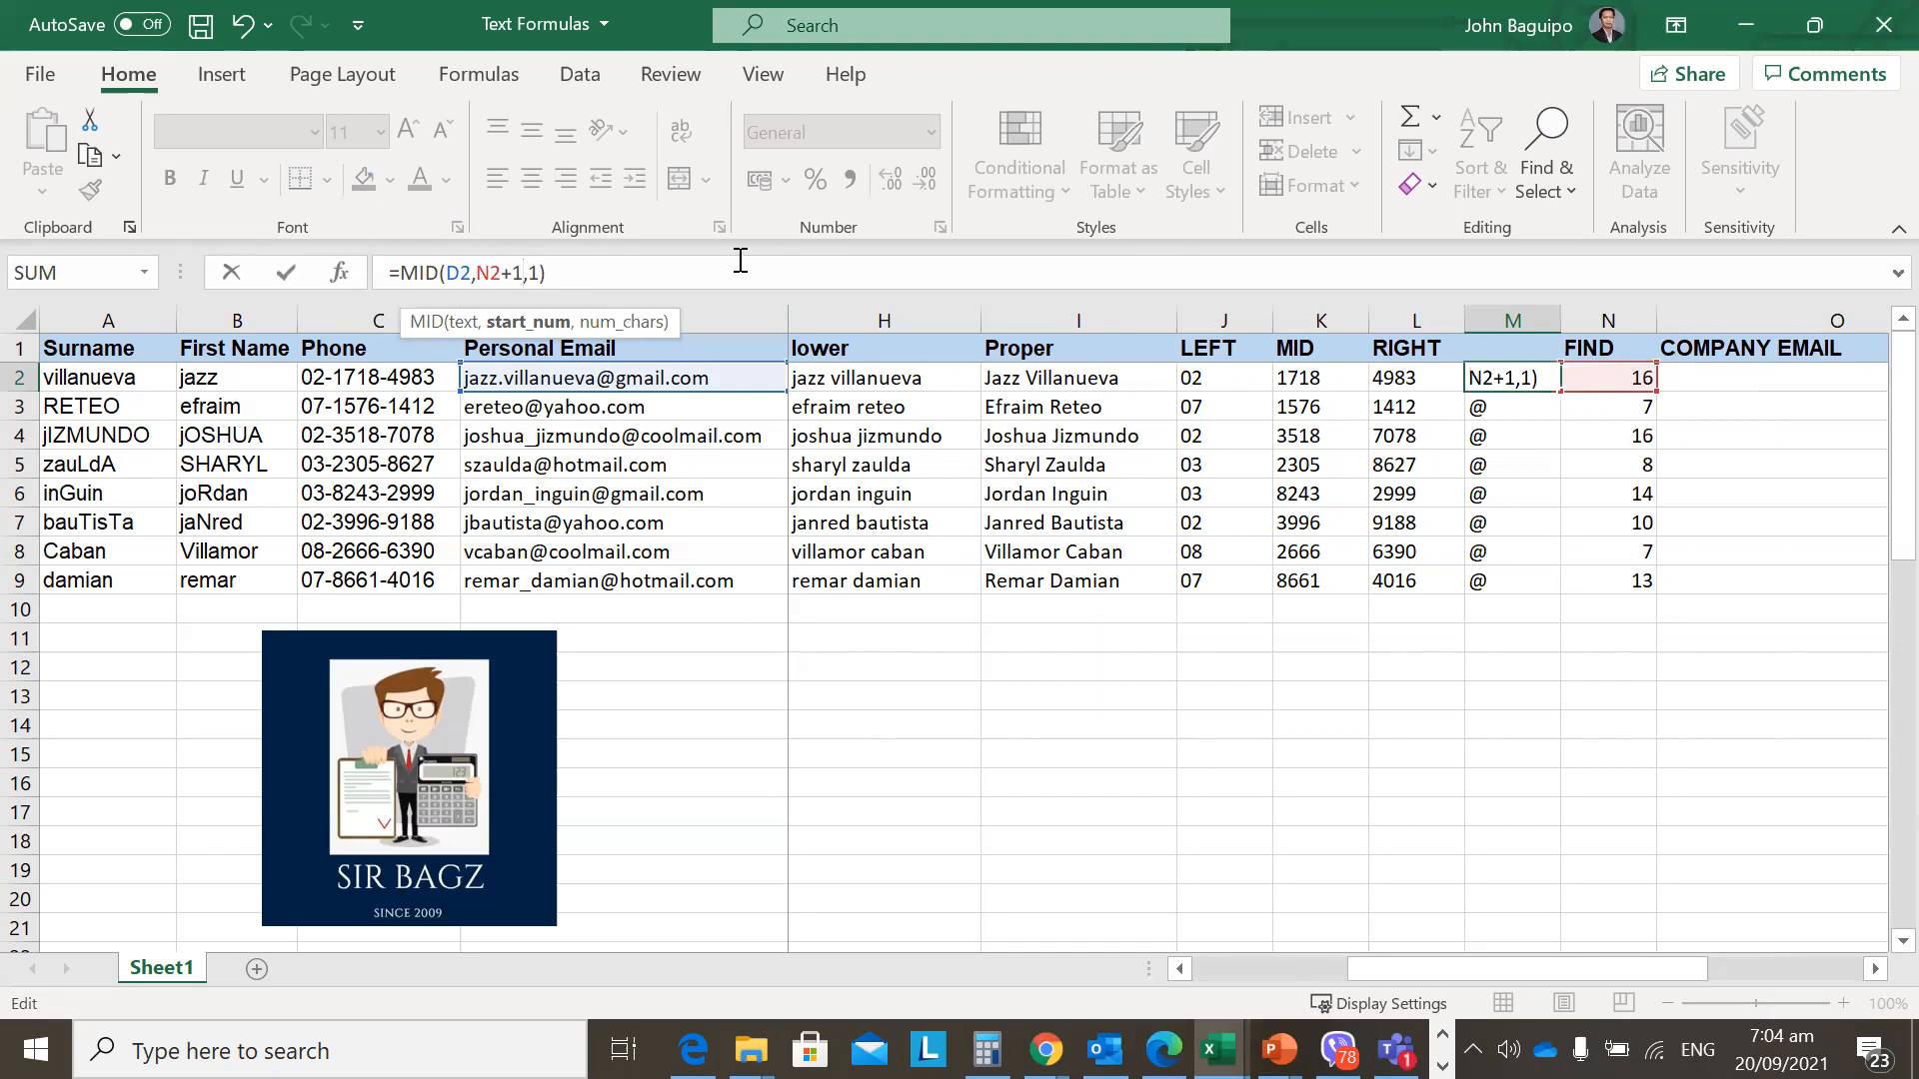
pyautogui.press('Return')
# Fill the updated MID formula down to M9, showing each domain's first letter.
pyautogui.press('Up')
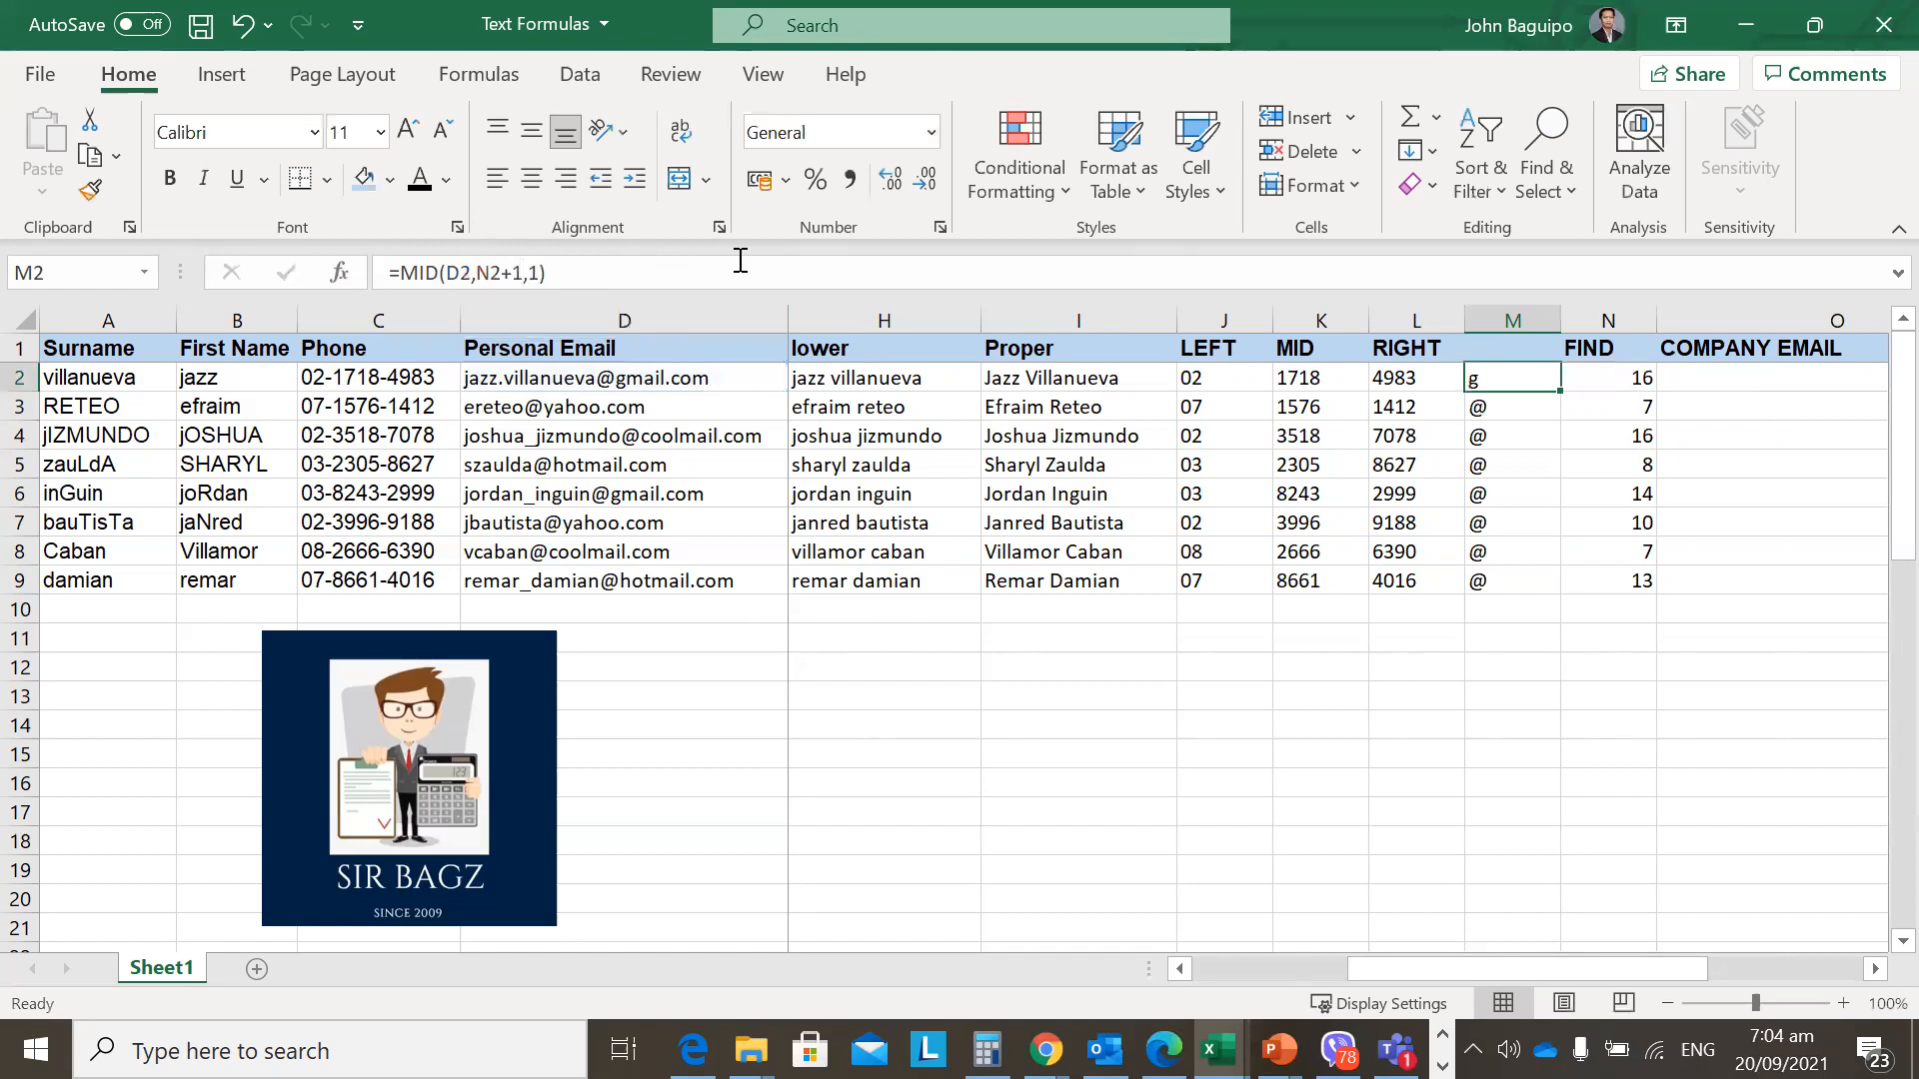
pyautogui.hotkey('shift', 'Down')
pyautogui.hotkey('shift', 'Down')
pyautogui.hotkey('shift', 'Down')
pyautogui.hotkey('shift', 'Down')
pyautogui.hotkey('shift', 'Down')
pyautogui.hotkey('shift', 'Down')
pyautogui.hotkey('shift', 'Down')
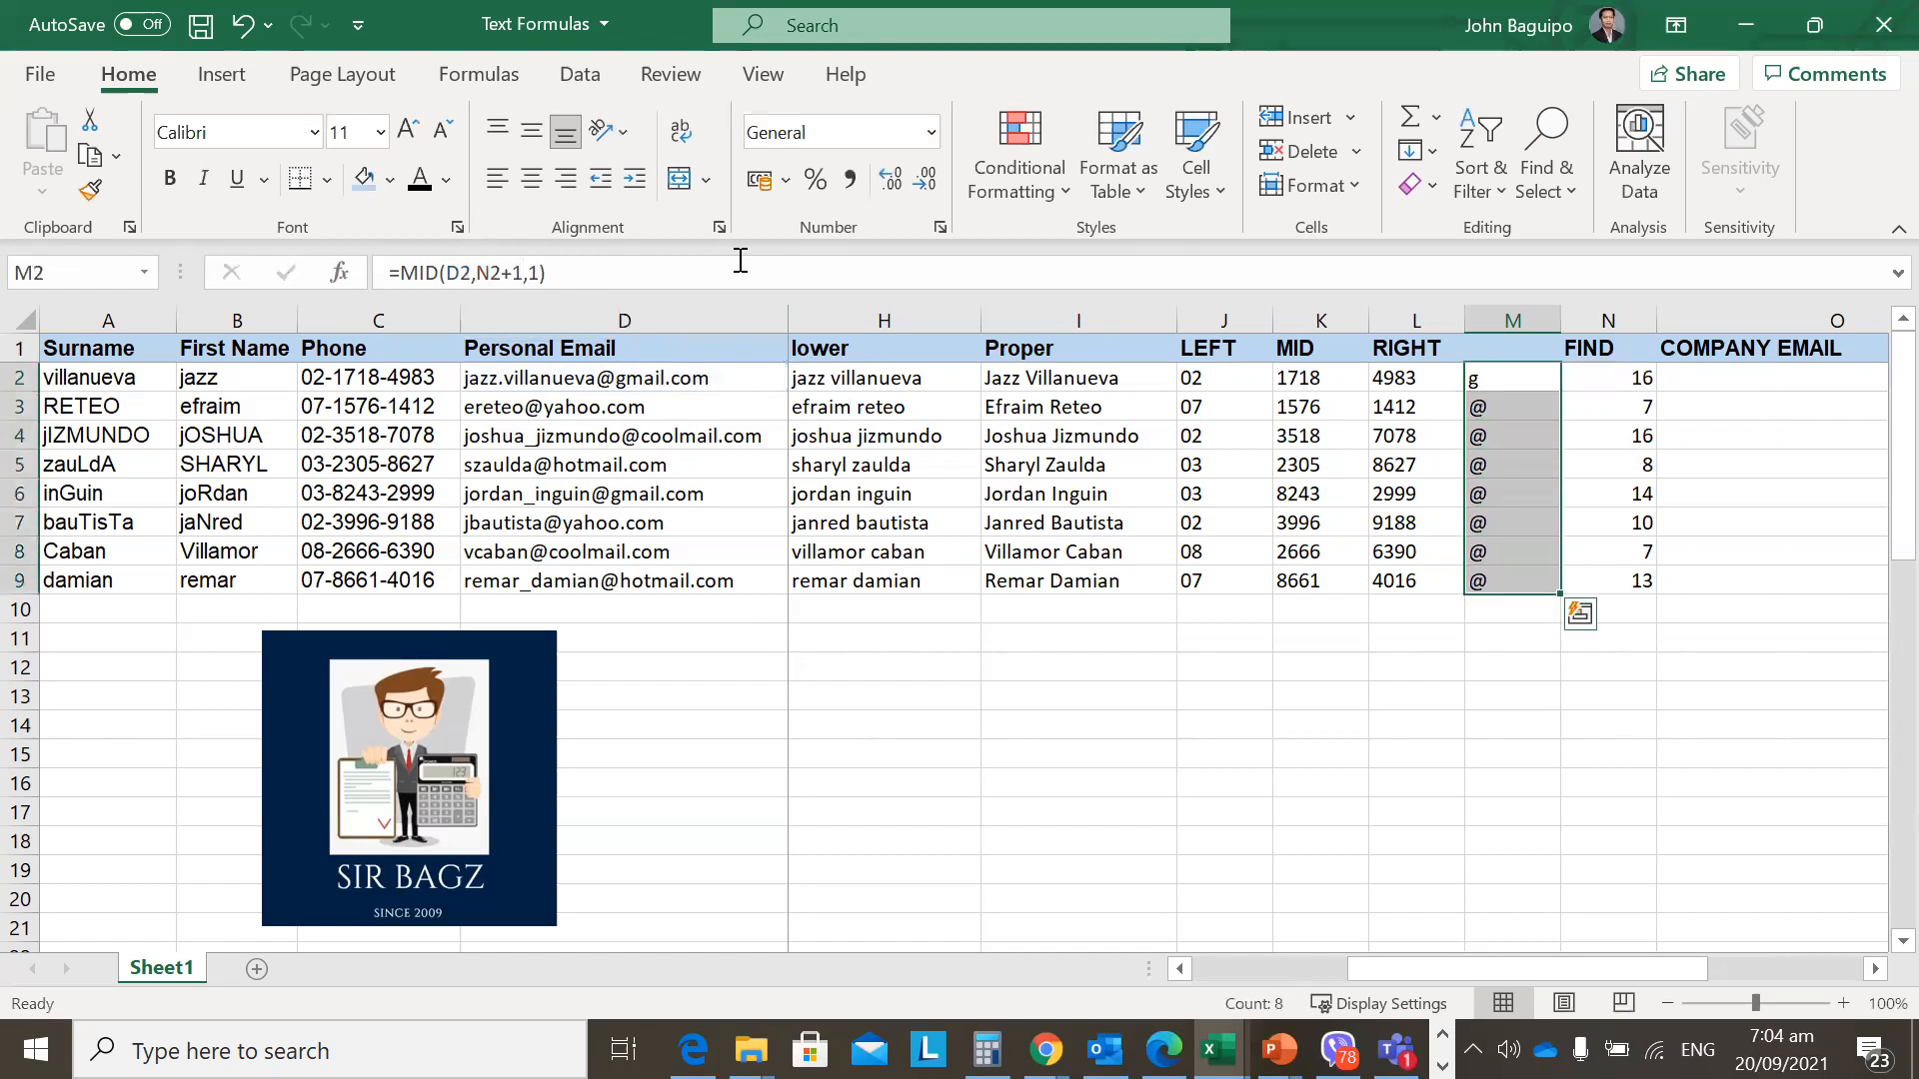
pyautogui.hotkey('ctrl', 'd')
pyautogui.press('Left')
pyautogui.press('Right')
pyautogui.press('Left')
pyautogui.press('Right')
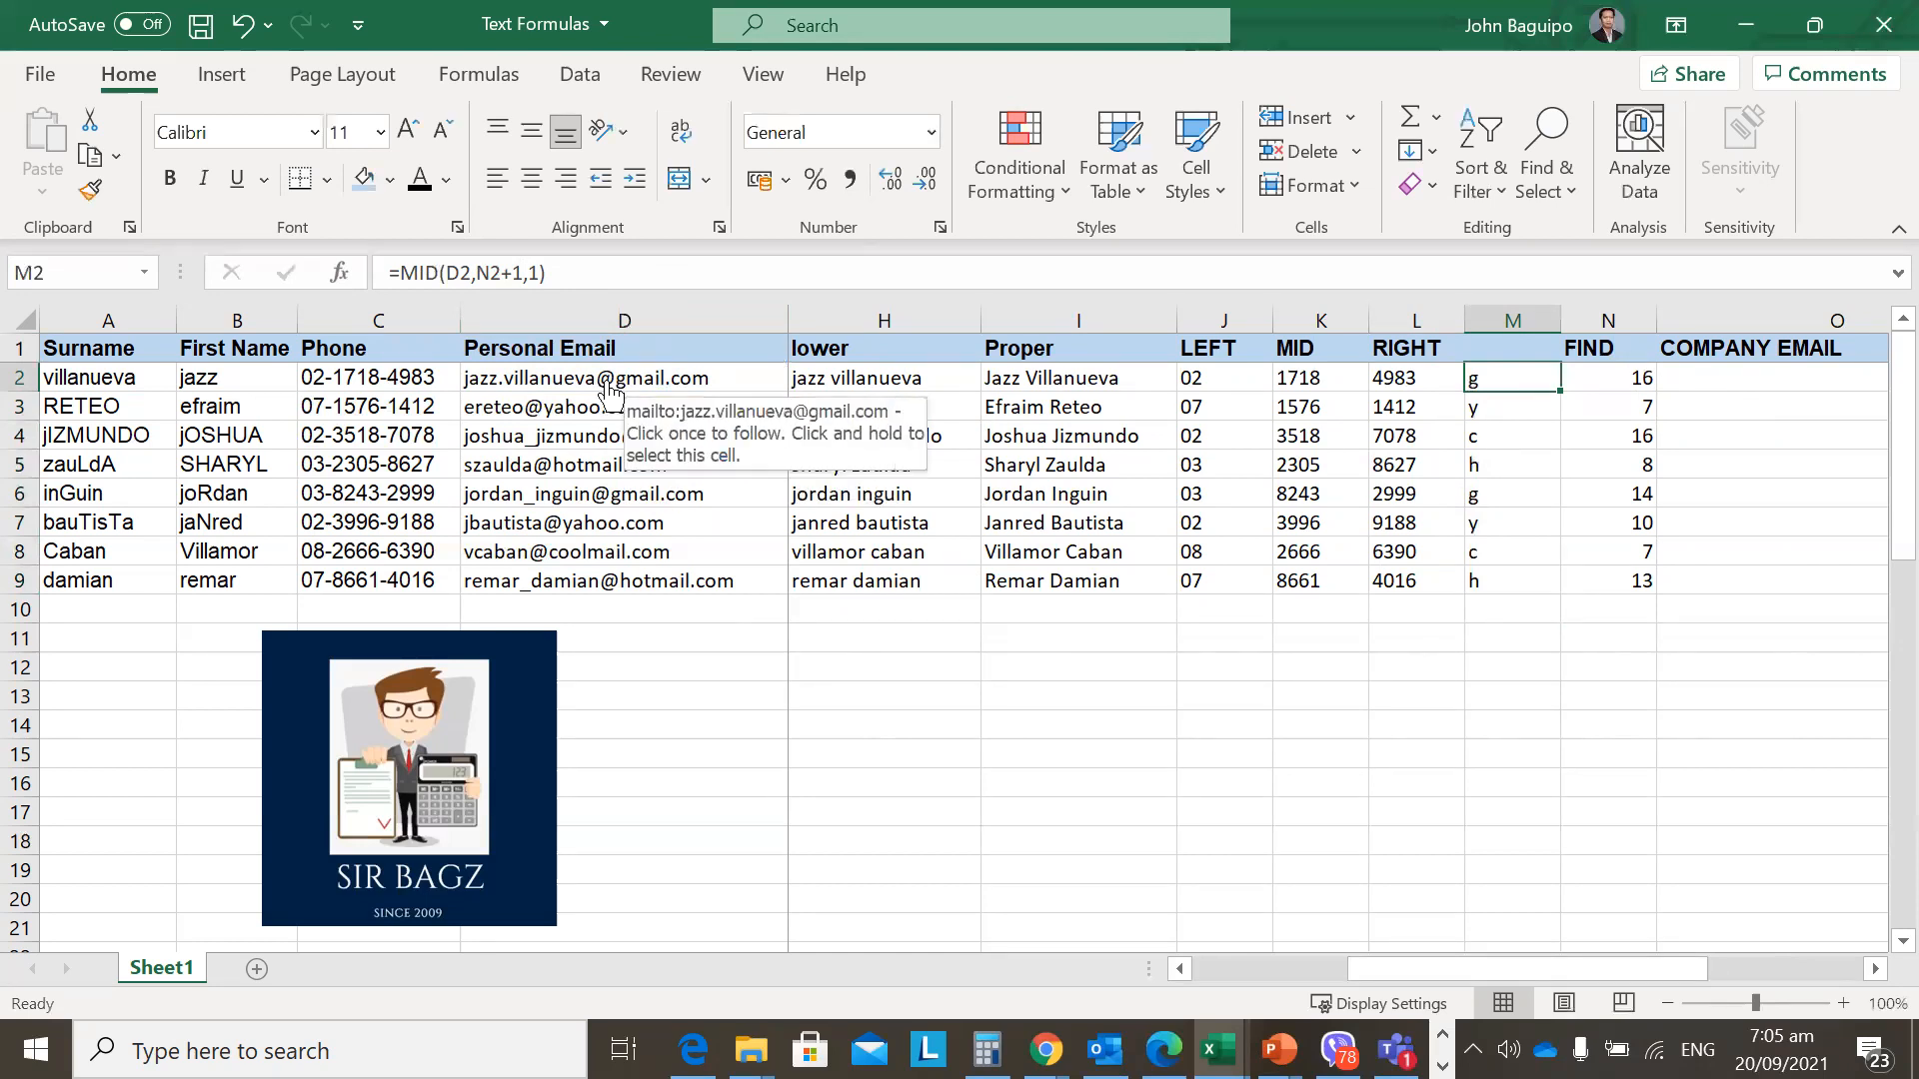
pyautogui.click(536, 273)
pyautogui.moveTo(537, 273); pyautogui.dragTo(531, 274)
pyautogui.click(576, 275)
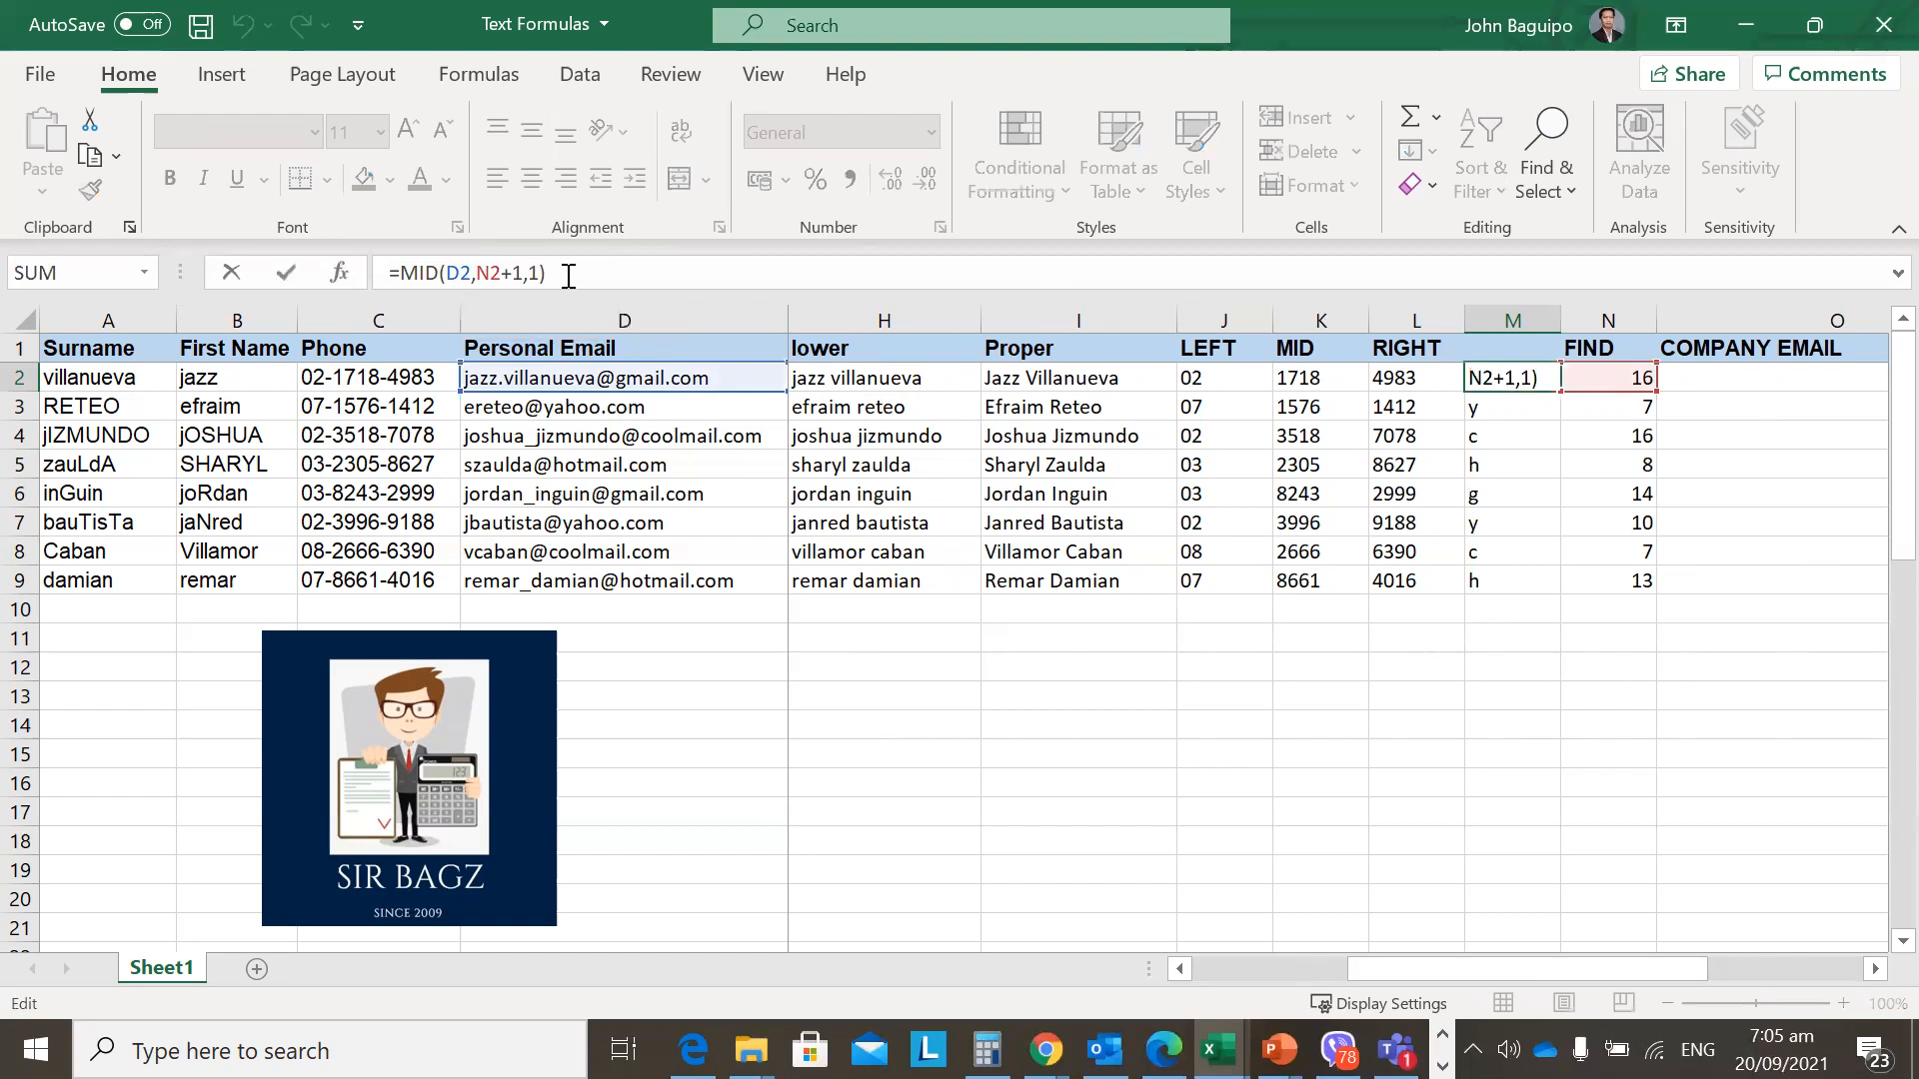
pyautogui.press('Left')
pyautogui.hotkey('shift', 'Left')
pyautogui.write('2')
pyautogui.press('Return')
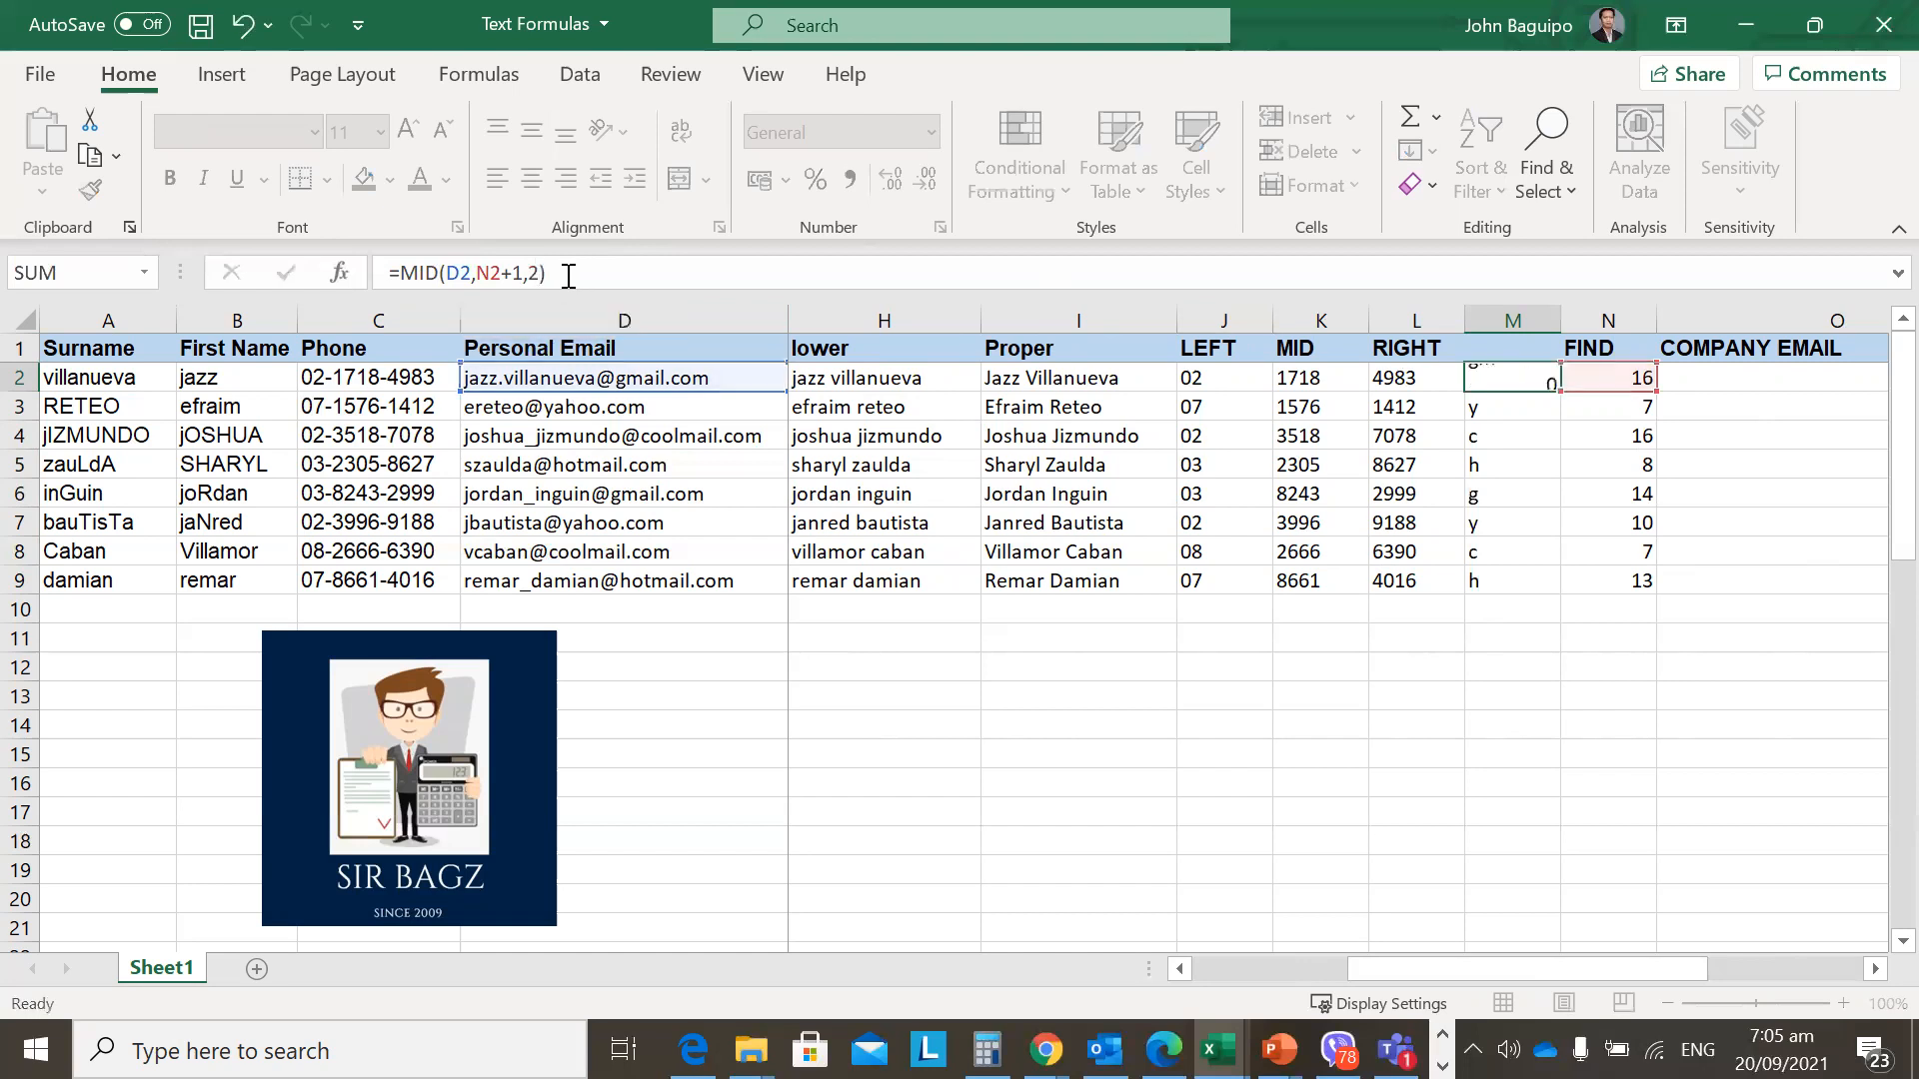
pyautogui.press('Up')
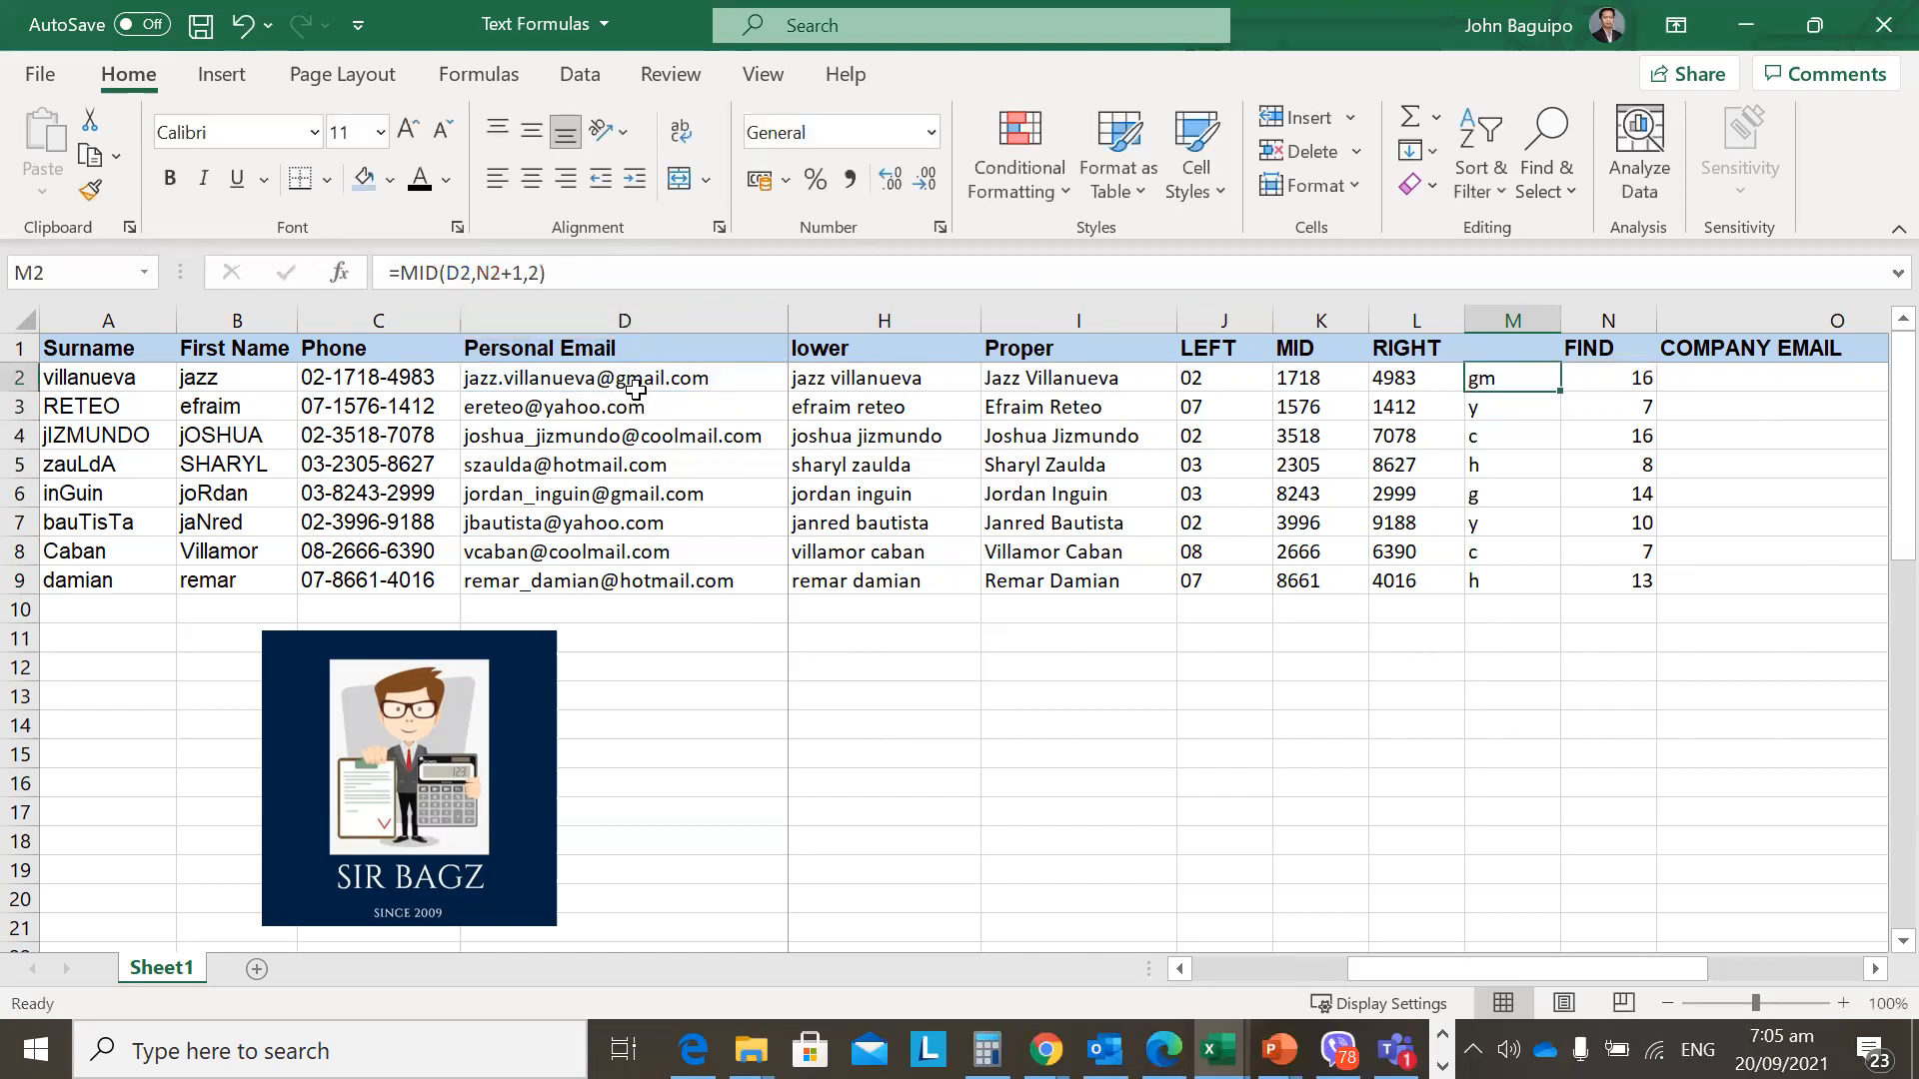
pyautogui.click(537, 273)
pyautogui.doubleClick(537, 276)
pyautogui.write('4')
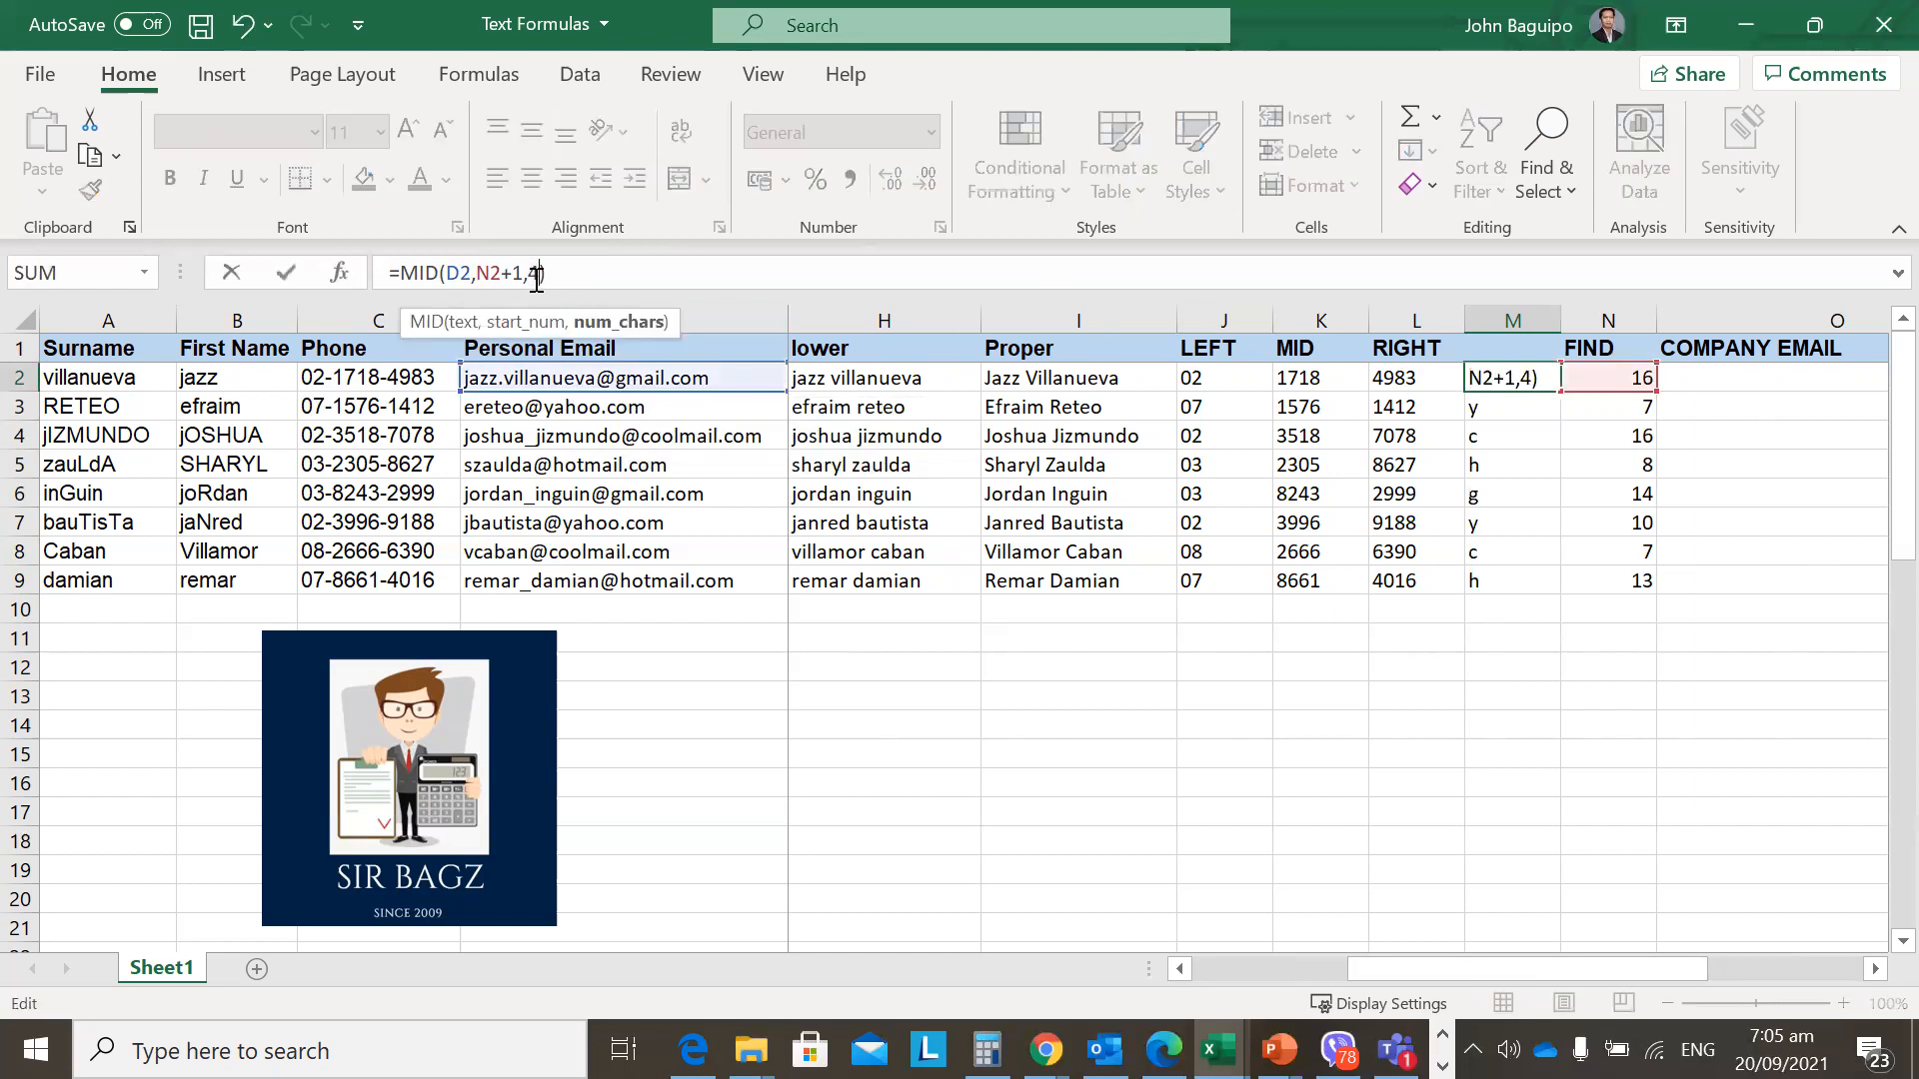
pyautogui.press('Return')
pyautogui.press('Up')
pyautogui.click(537, 274)
pyautogui.doubleClick(537, 276)
pyautogui.write('1')
pyautogui.press('Return')
pyautogui.press('Up')
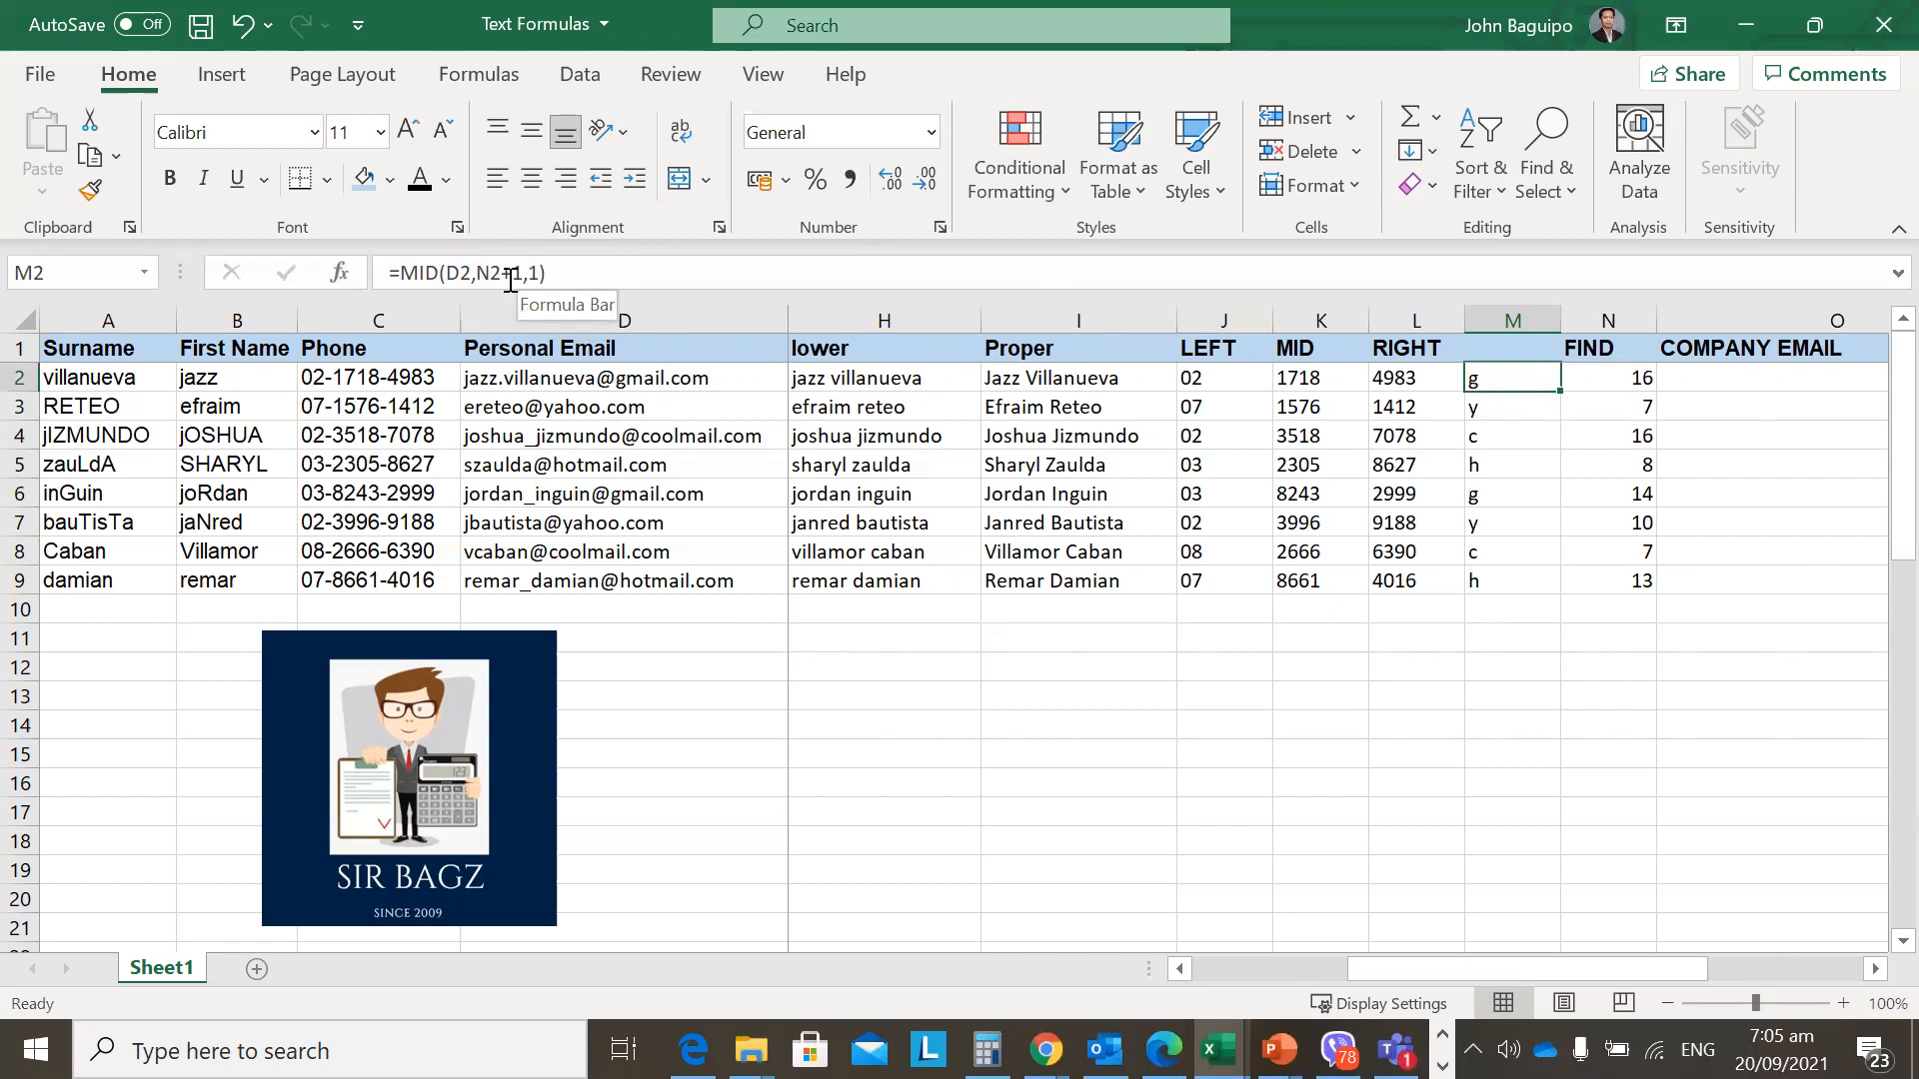
pyautogui.click(508, 278)
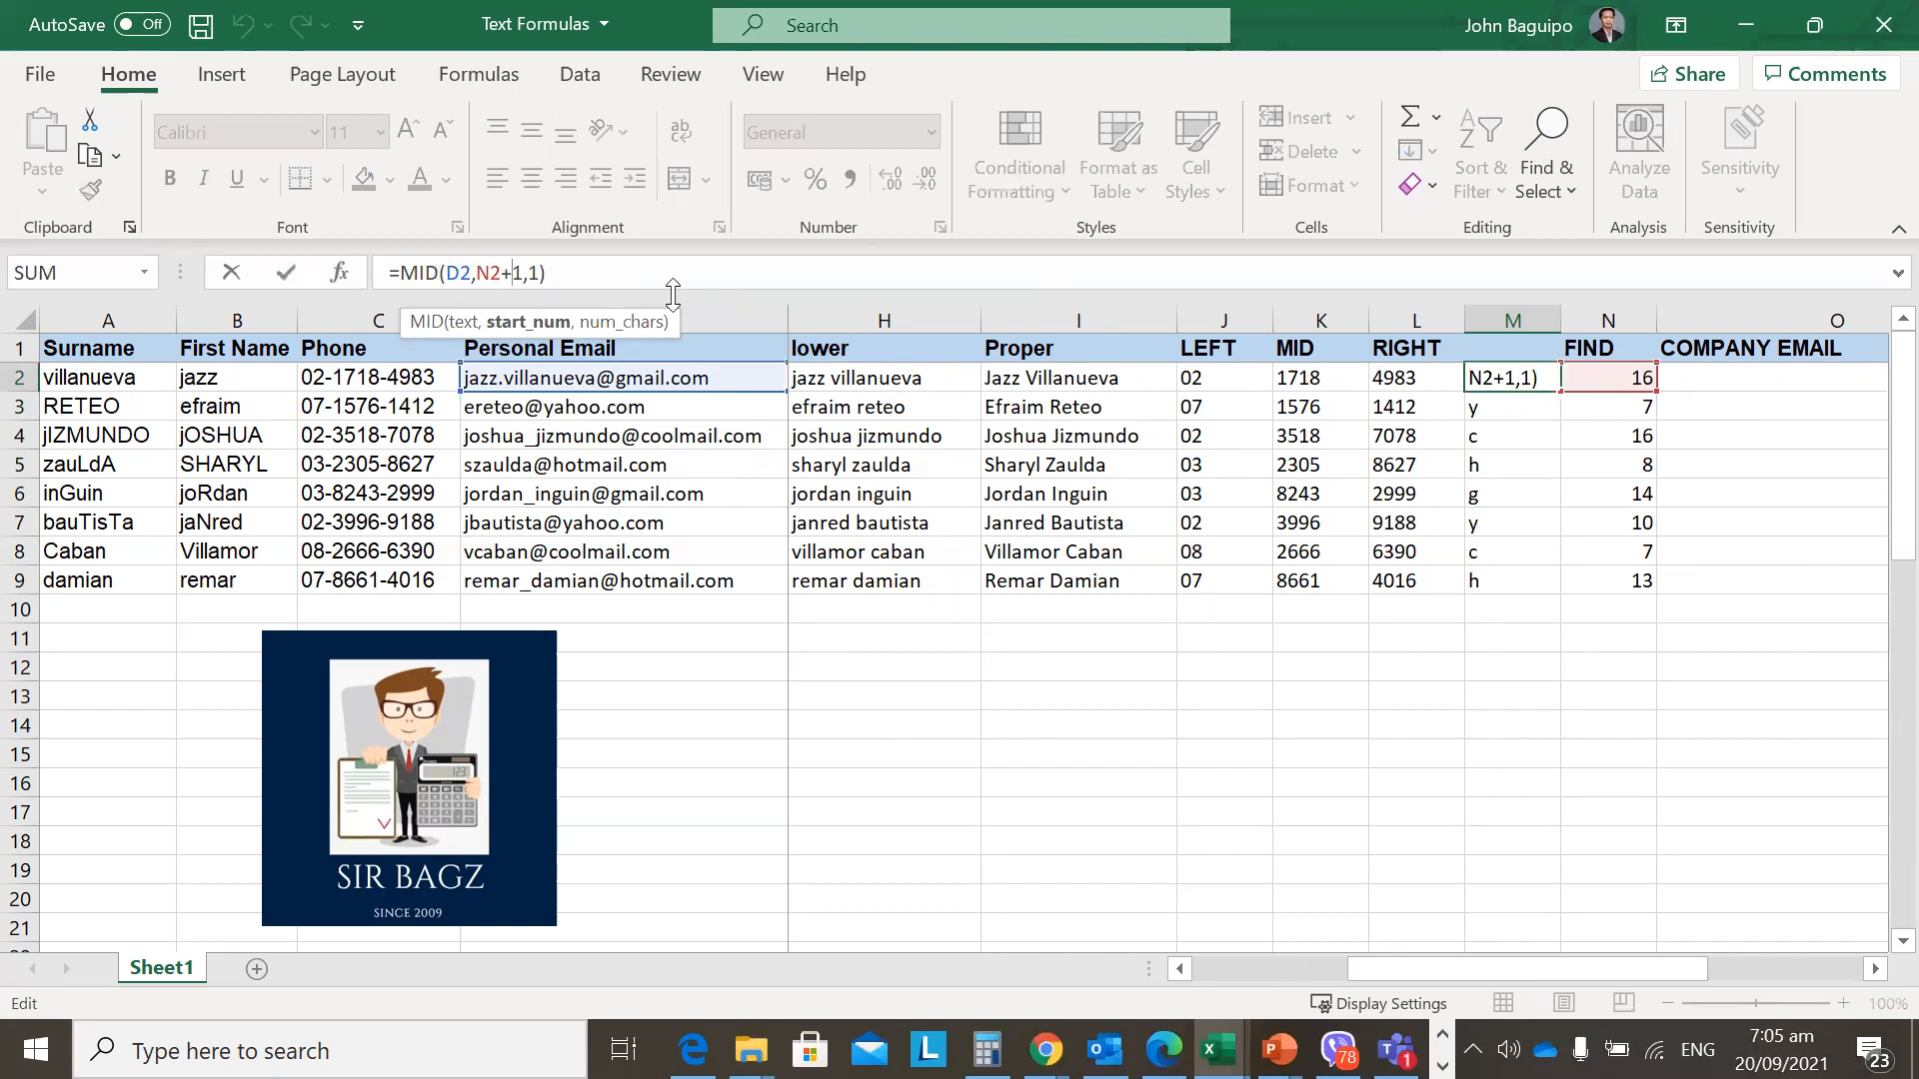
pyautogui.press('BackSpace')
pyautogui.write('-')
pyautogui.press('Return')
pyautogui.press('Up')
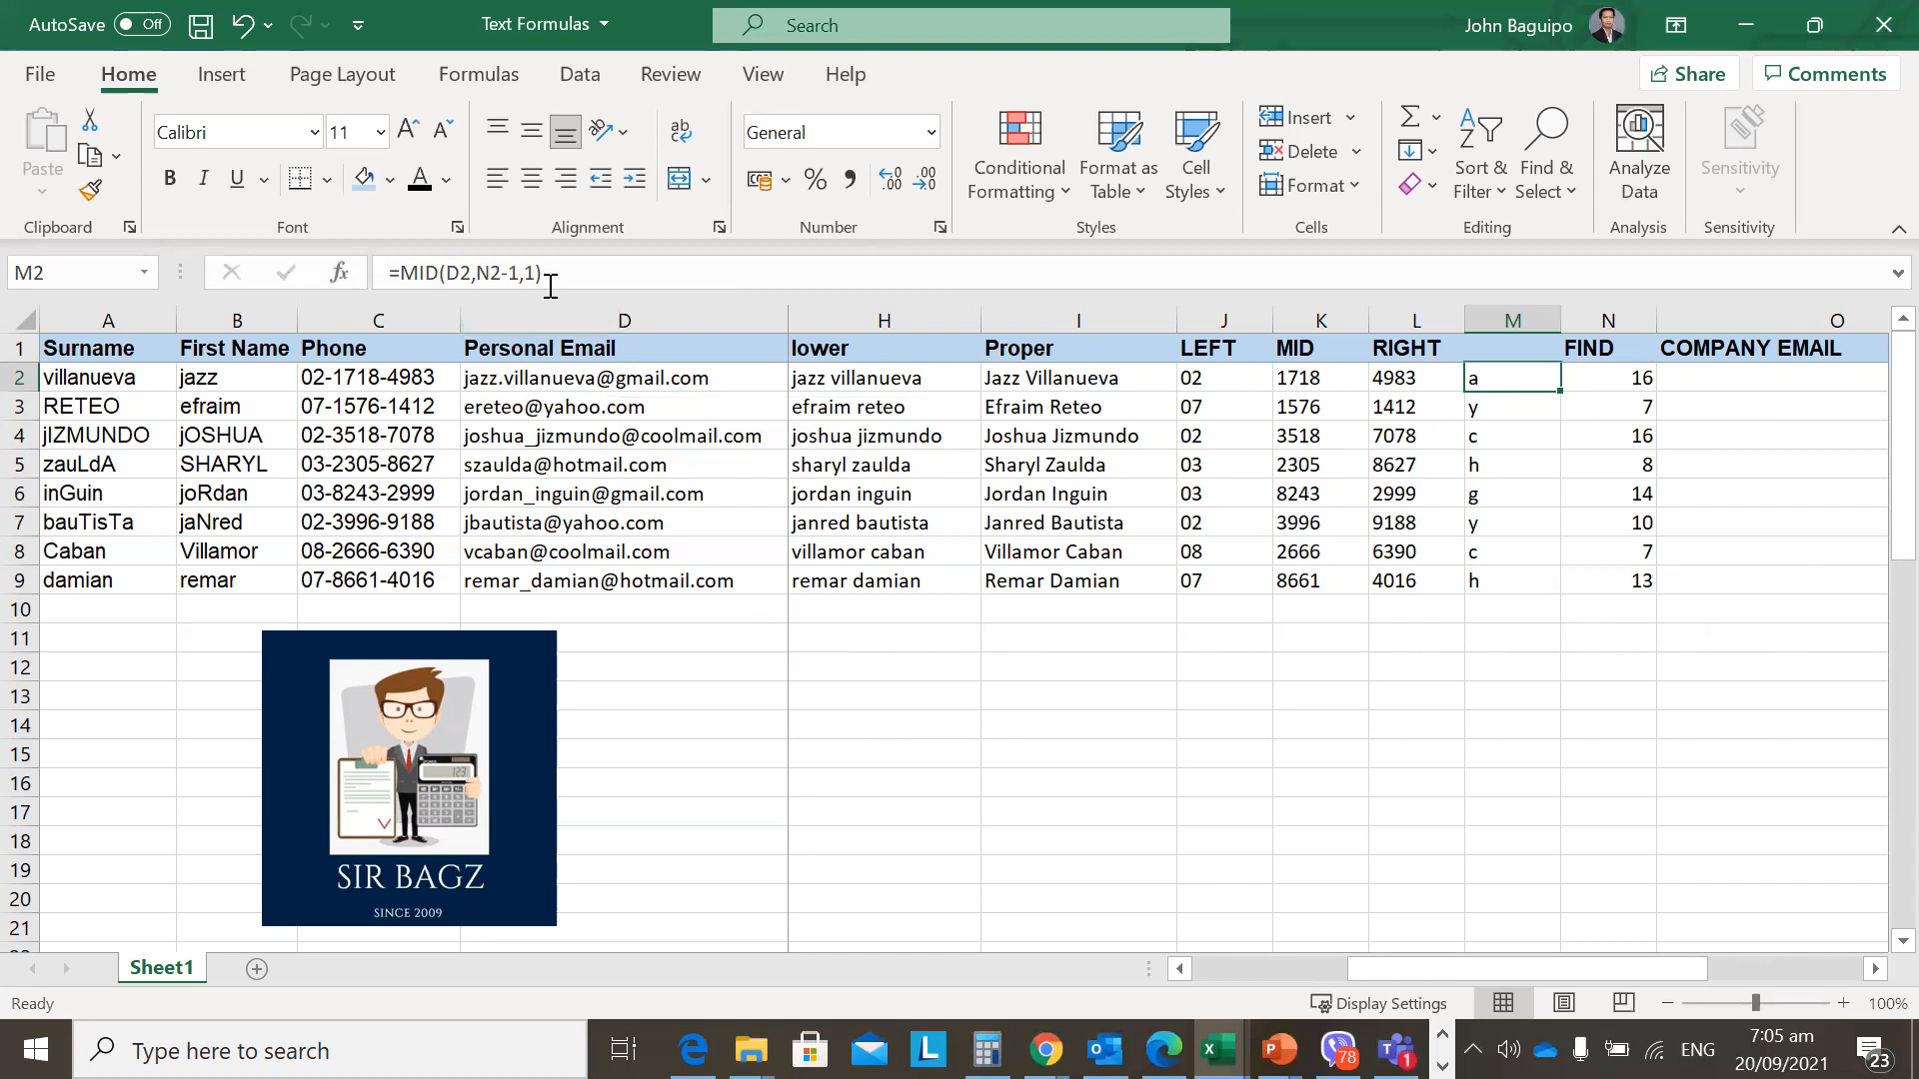
pyautogui.click(512, 276)
pyautogui.hotkey('shift', 'Left')
pyautogui.write('+')
pyautogui.press('Return')
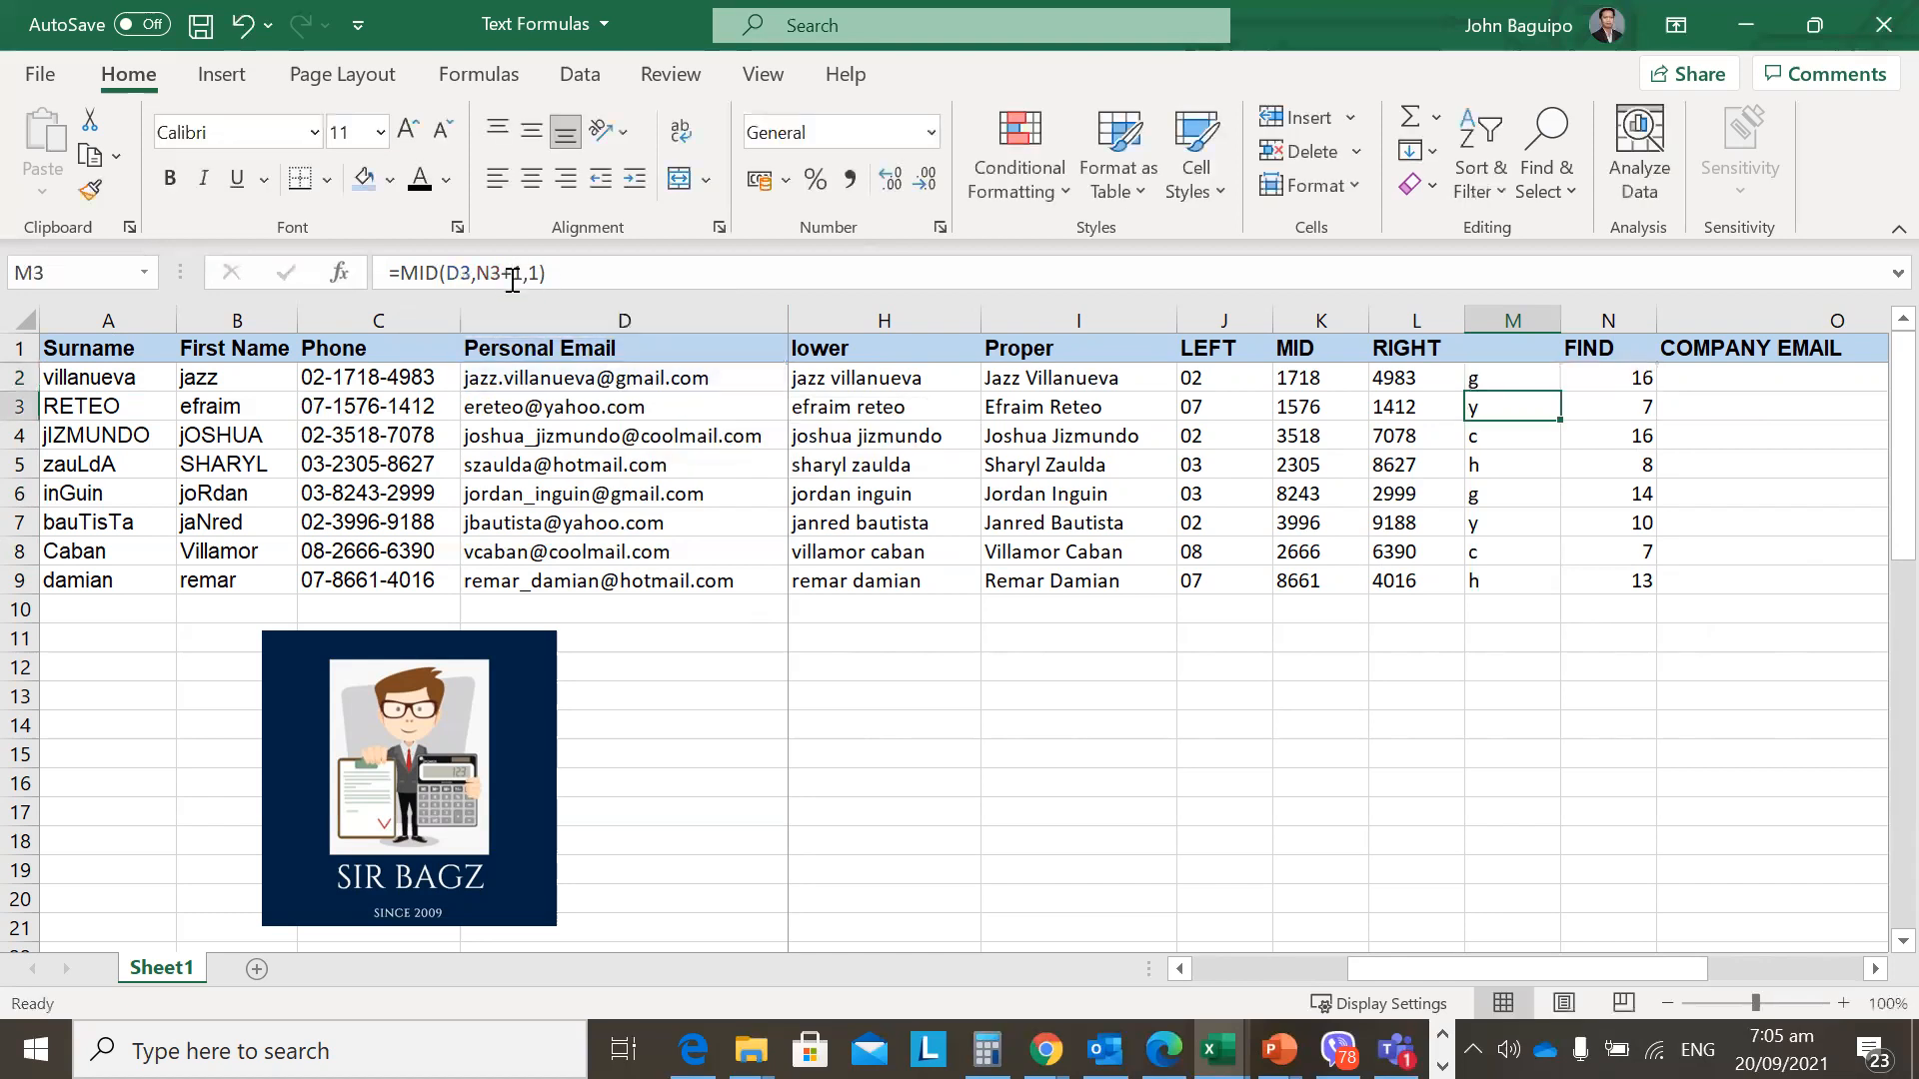
pyautogui.press('Up')
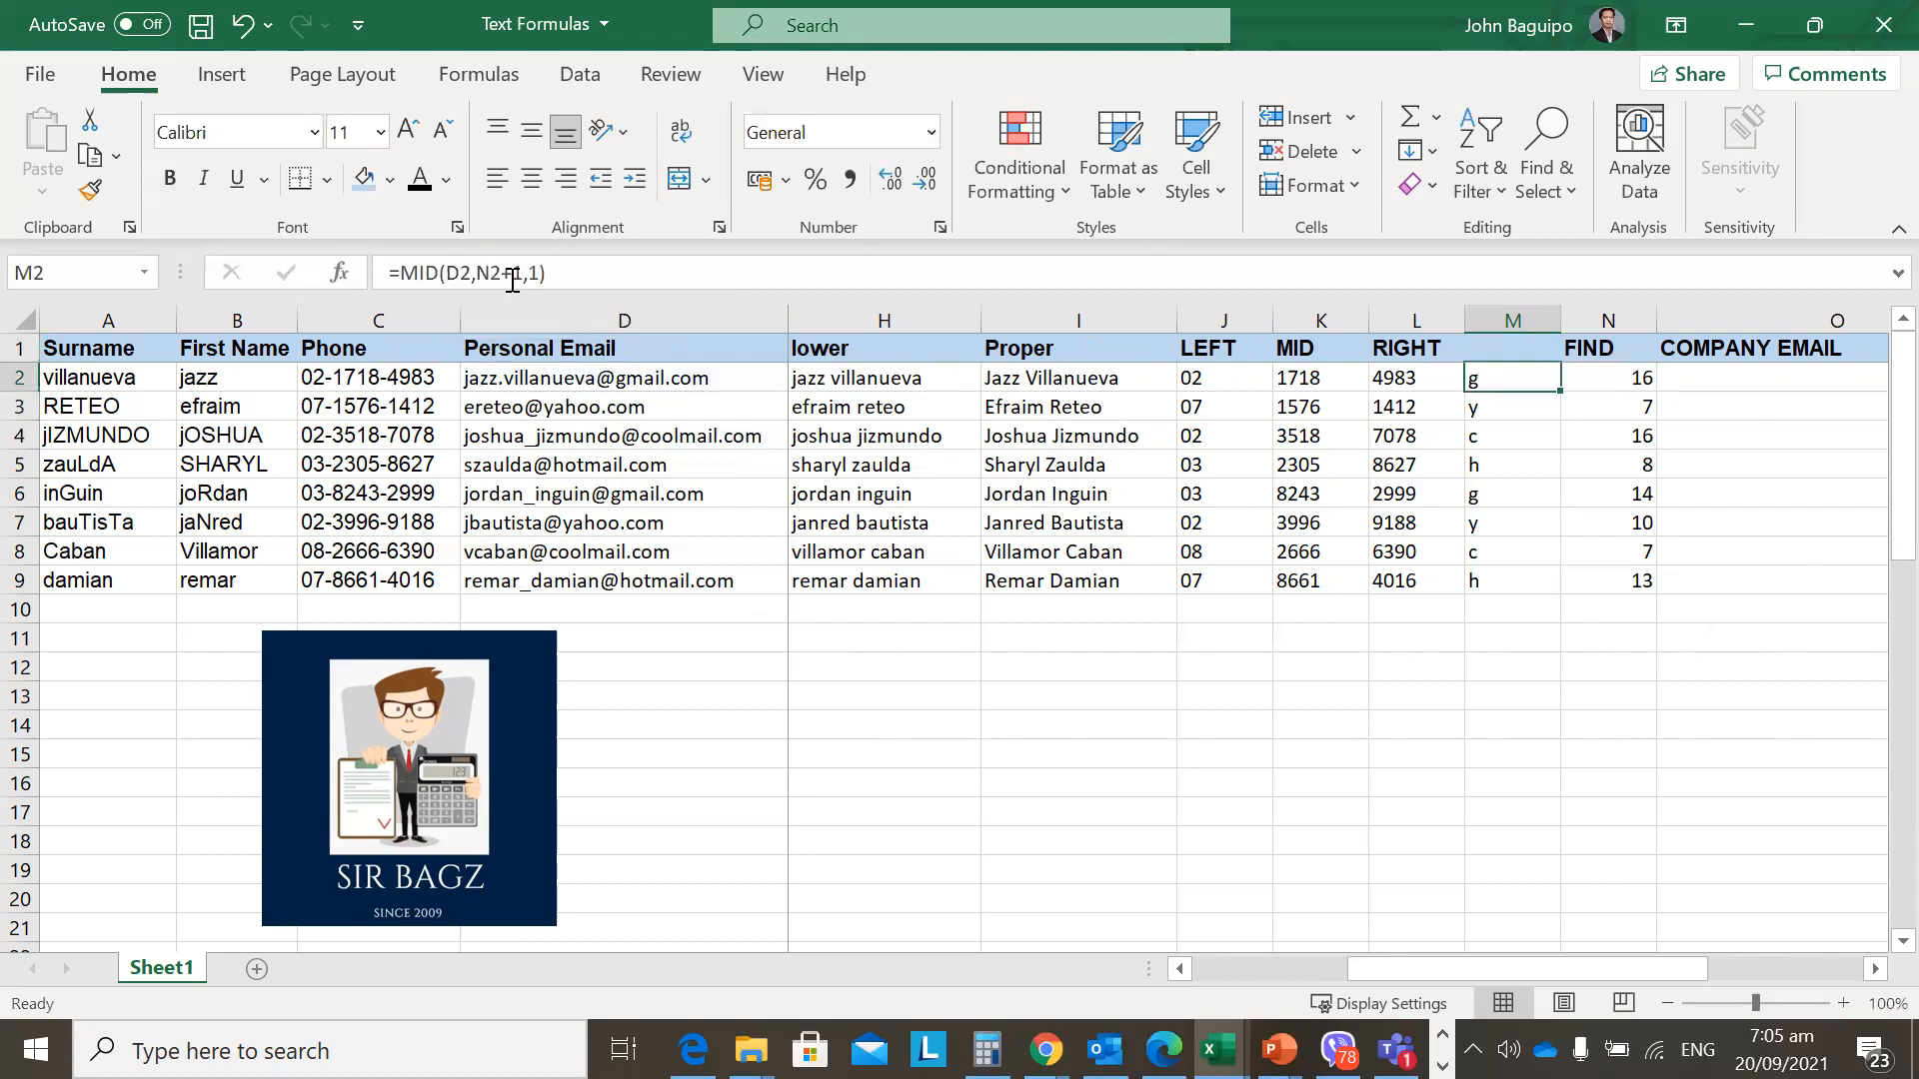
pyautogui.press('Down')
pyautogui.press('Up')
pyautogui.press('Right')
pyautogui.press('Right')
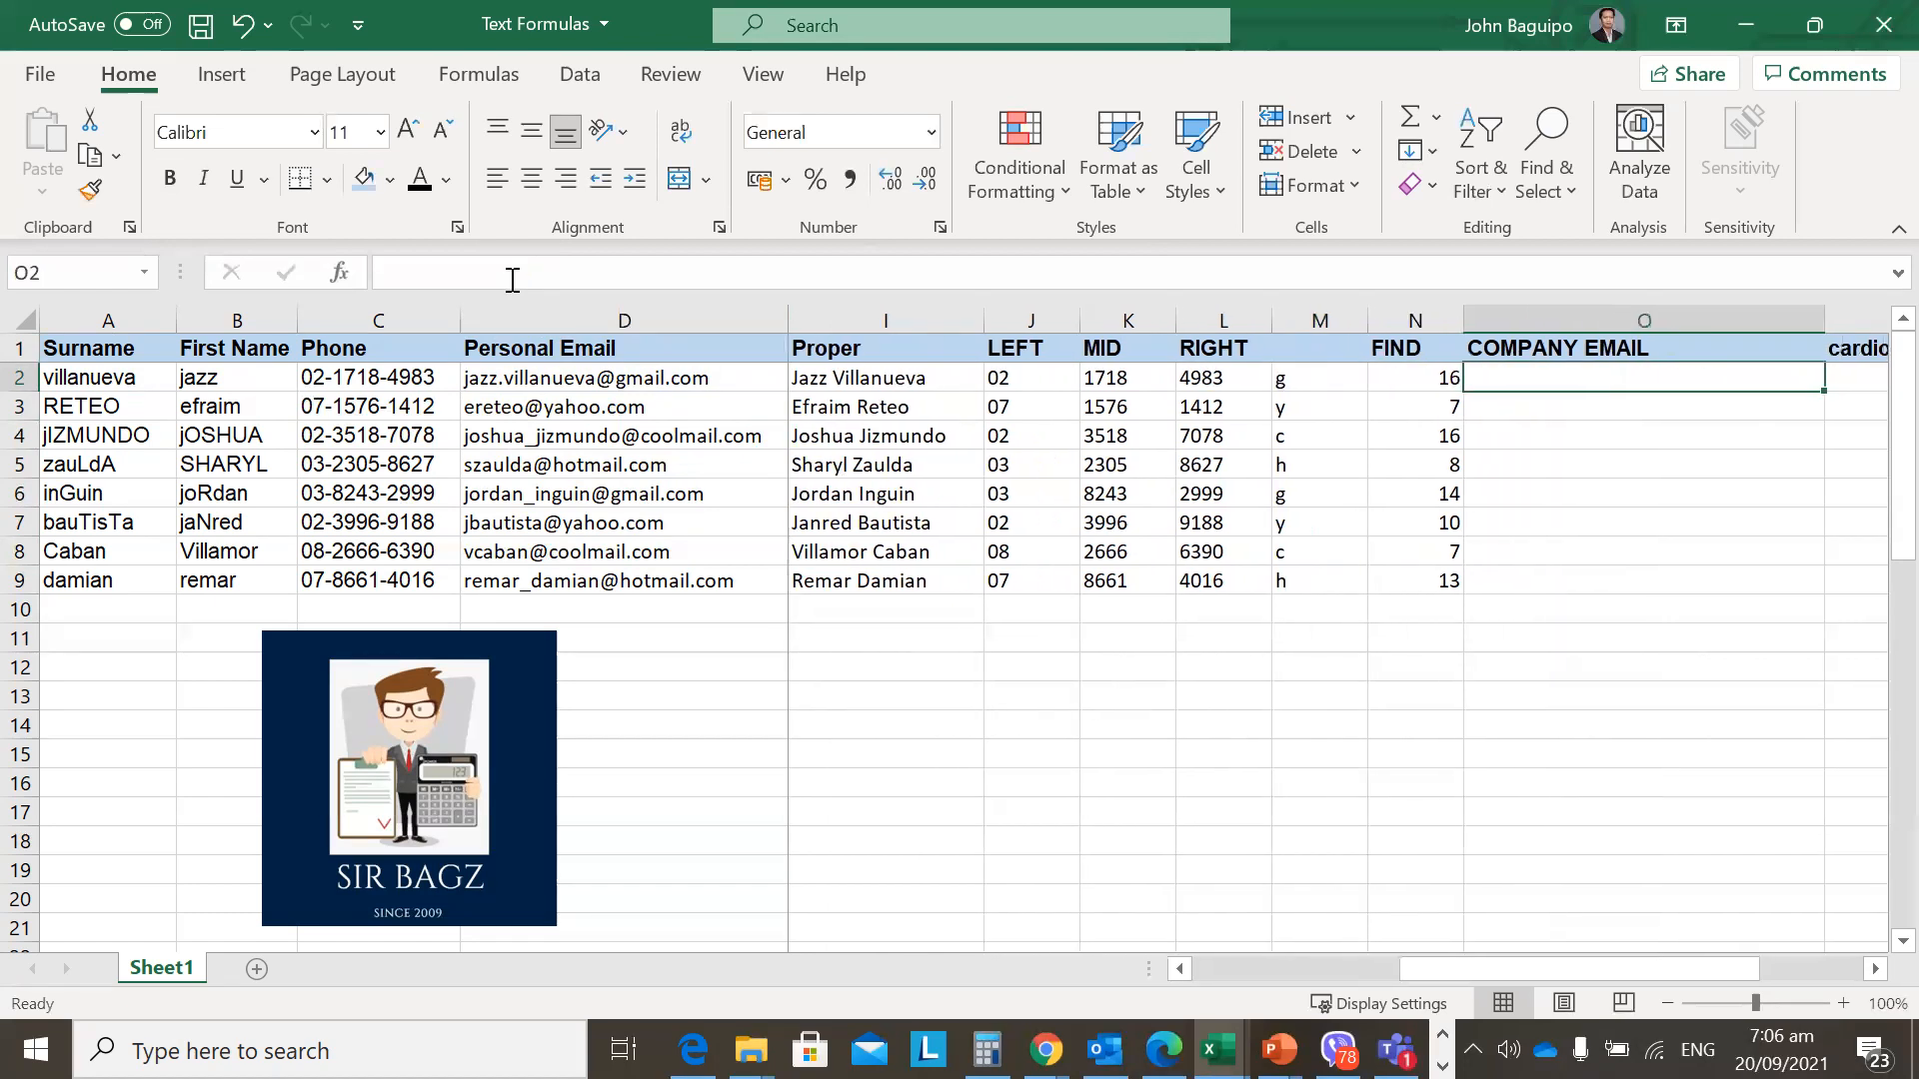
pyautogui.press('Left')
pyautogui.press('Left')
pyautogui.press('Left')
pyautogui.press('Left')
pyautogui.press('Left')
pyautogui.press('Left')
pyautogui.press('Left')
pyautogui.press('Left')
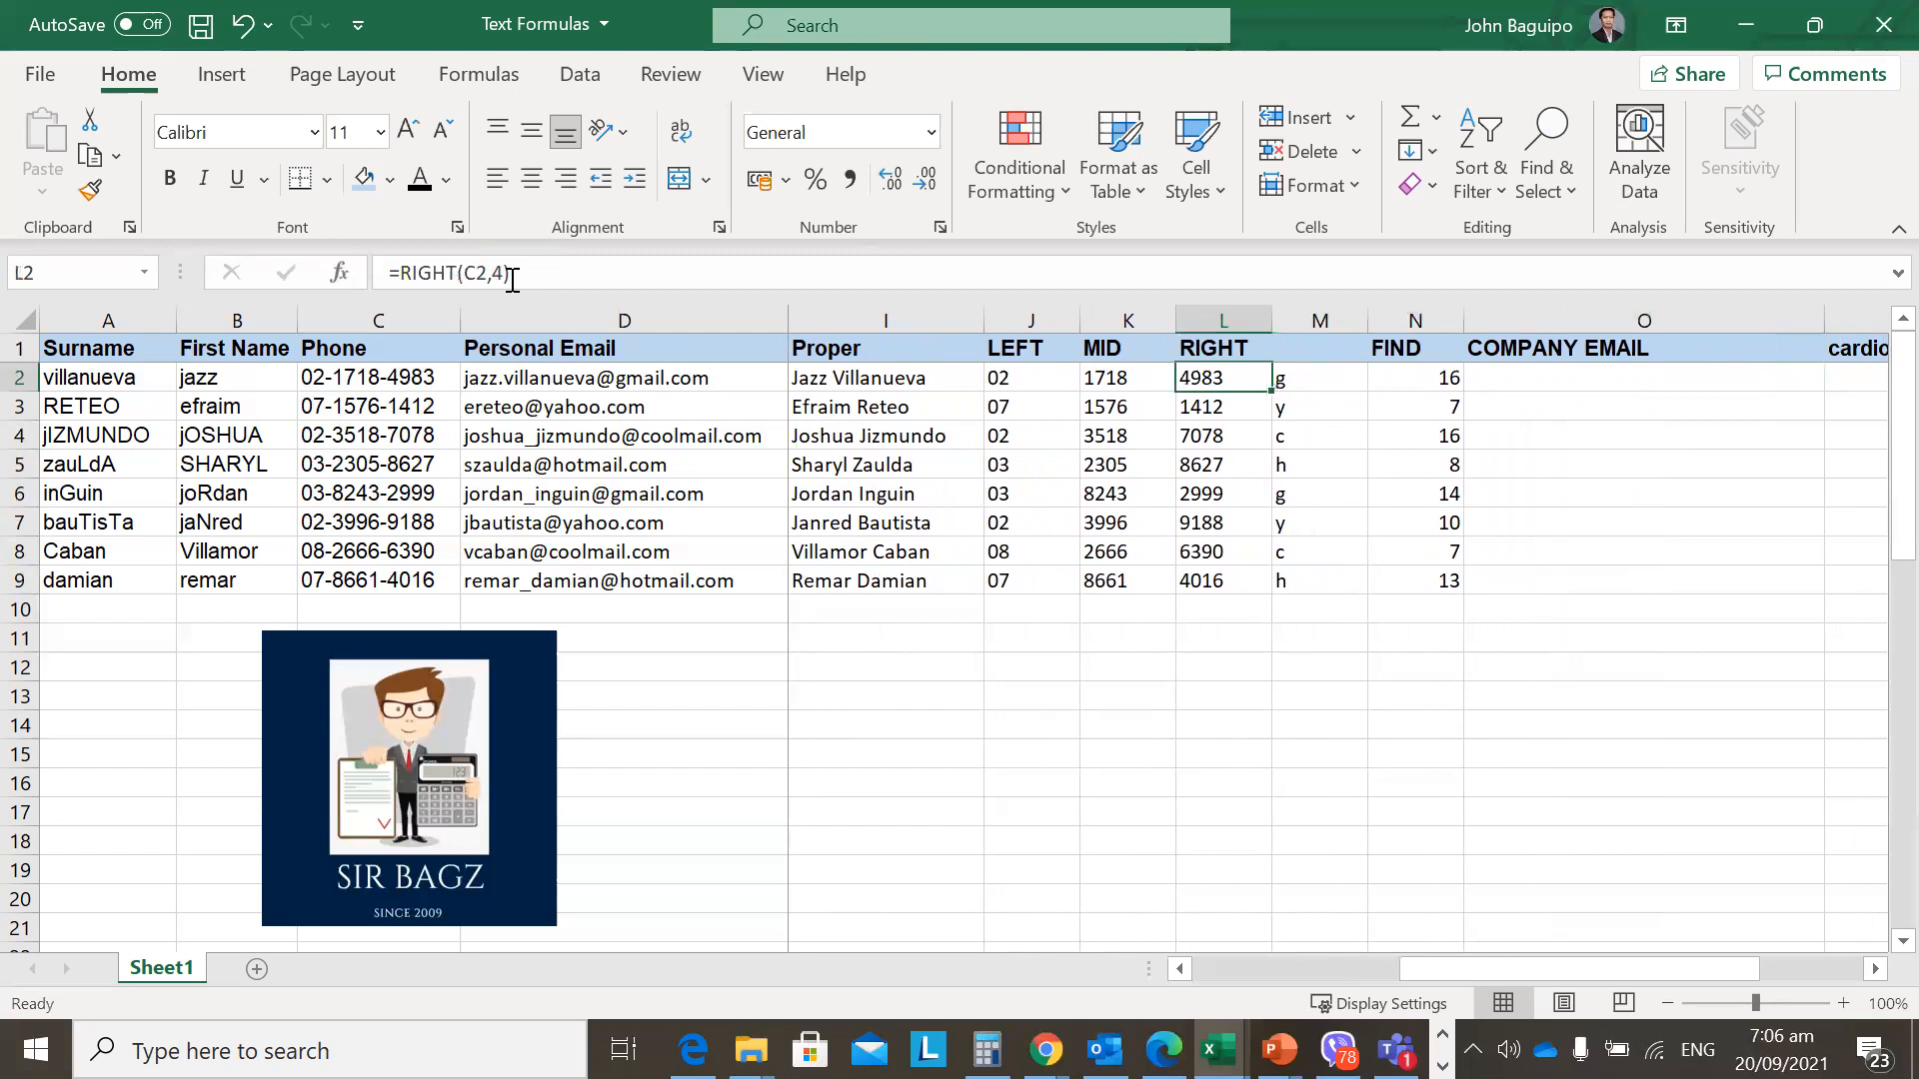
pyautogui.press('Right')
pyautogui.press('Right')
pyautogui.press('Right')
pyautogui.press('Right')
pyautogui.press('Right')
pyautogui.press('Right')
pyautogui.press('Right')
pyautogui.press('Right')
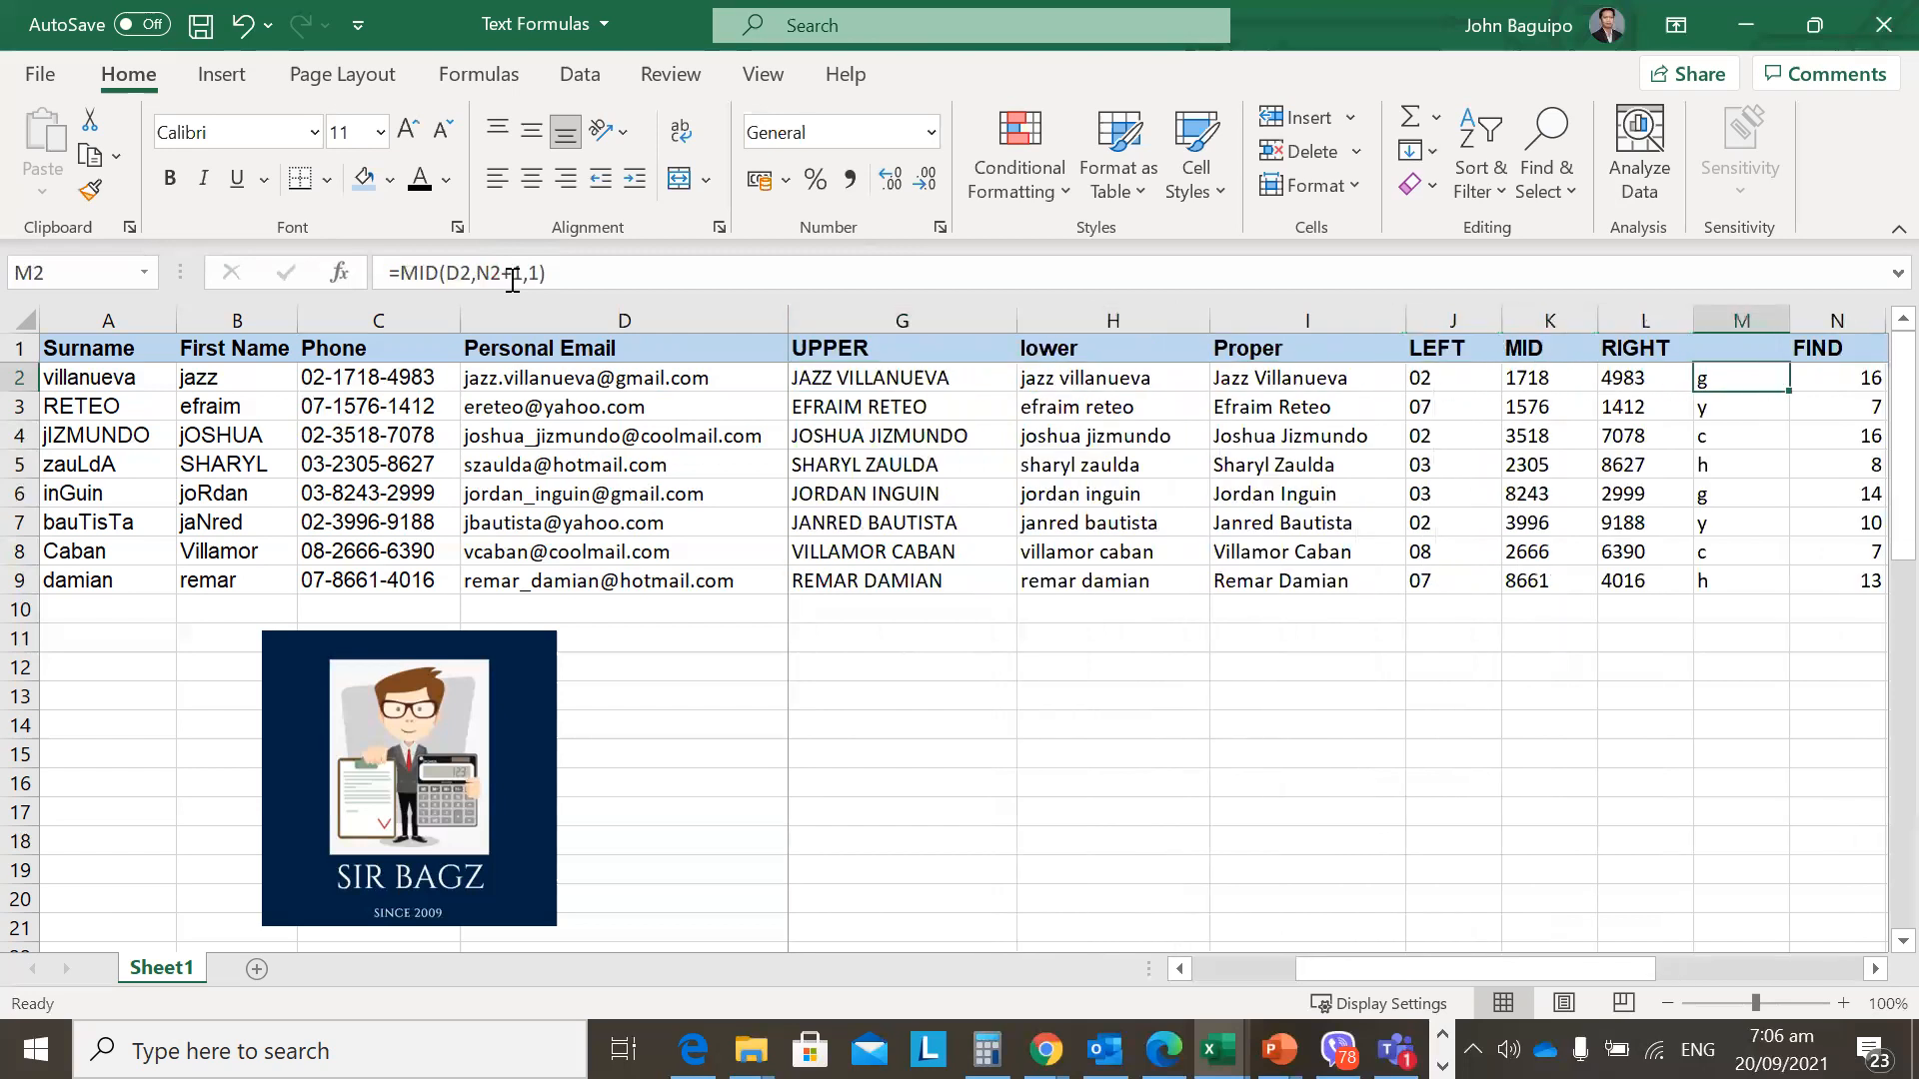
pyautogui.press('Right')
pyautogui.press('Left')
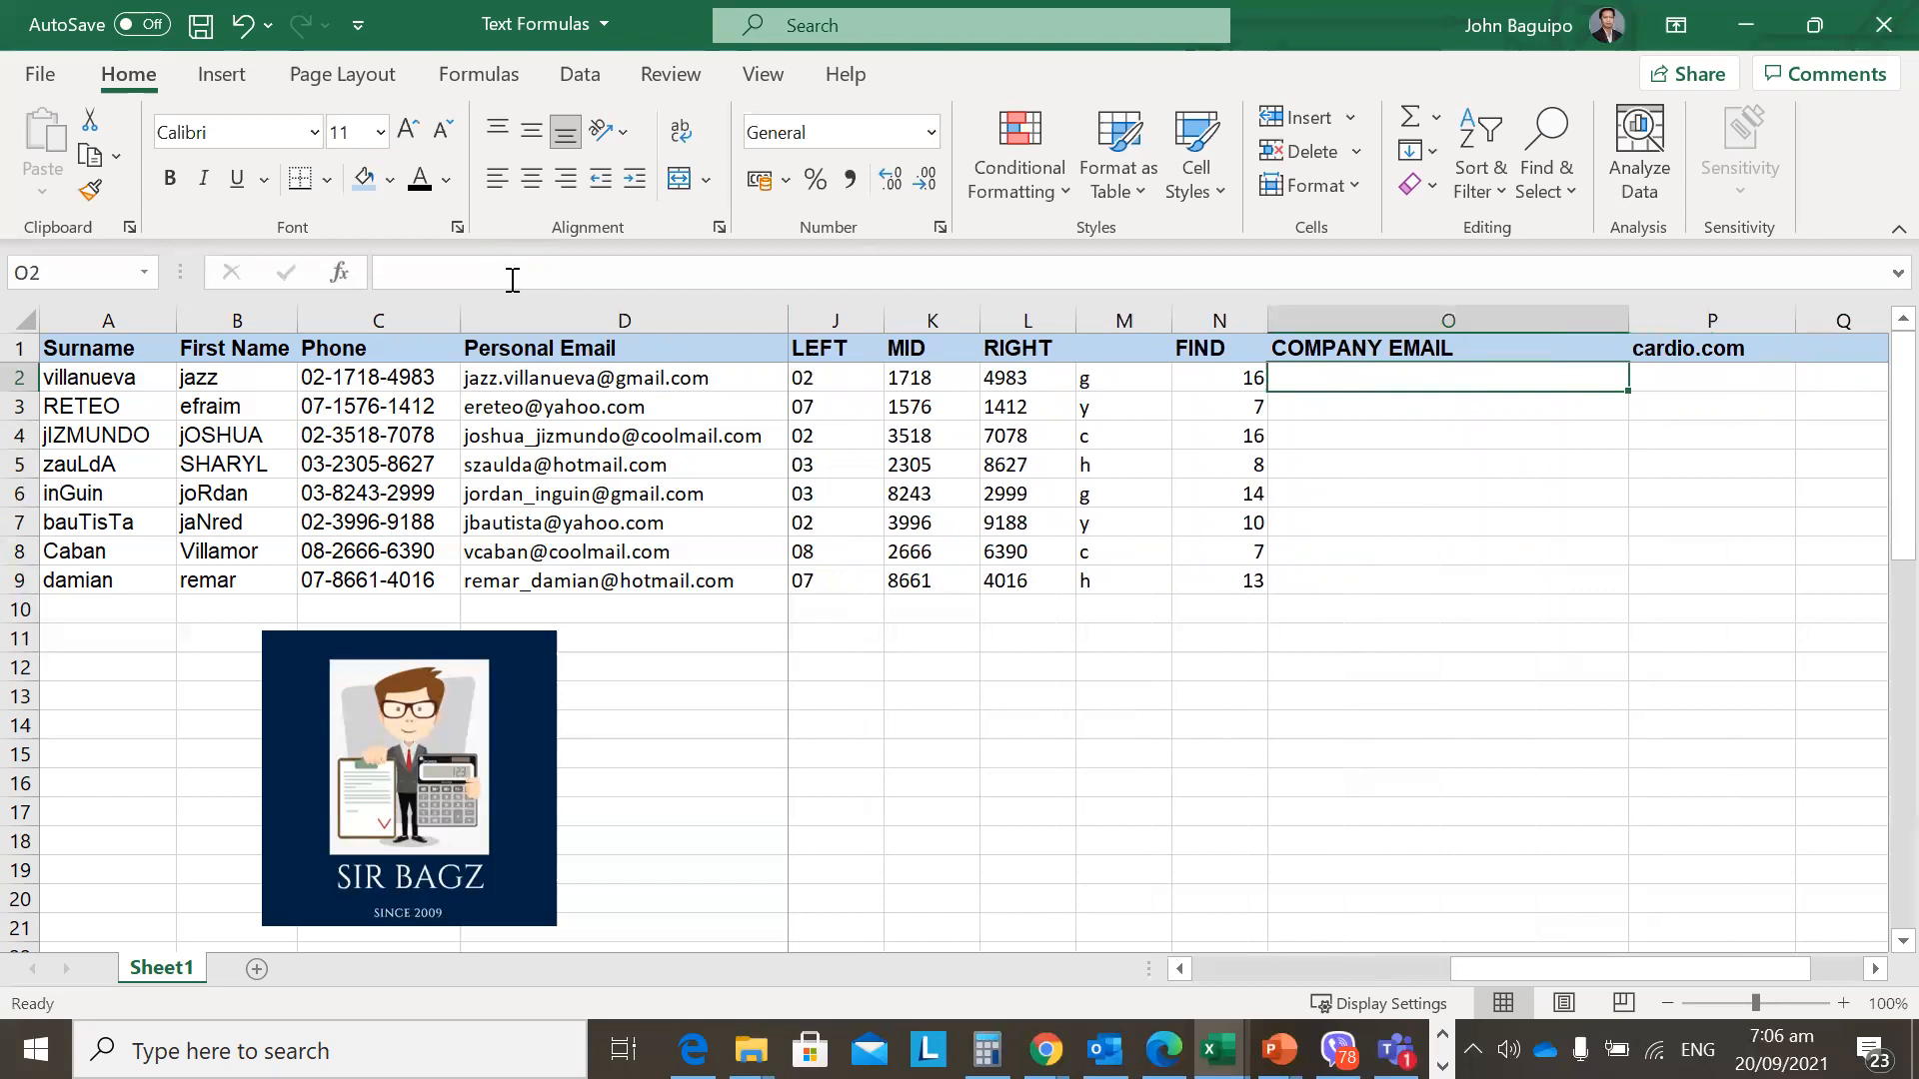
pyautogui.press('Left')
pyautogui.press('Left')
pyautogui.press('Left')
pyautogui.press('Right')
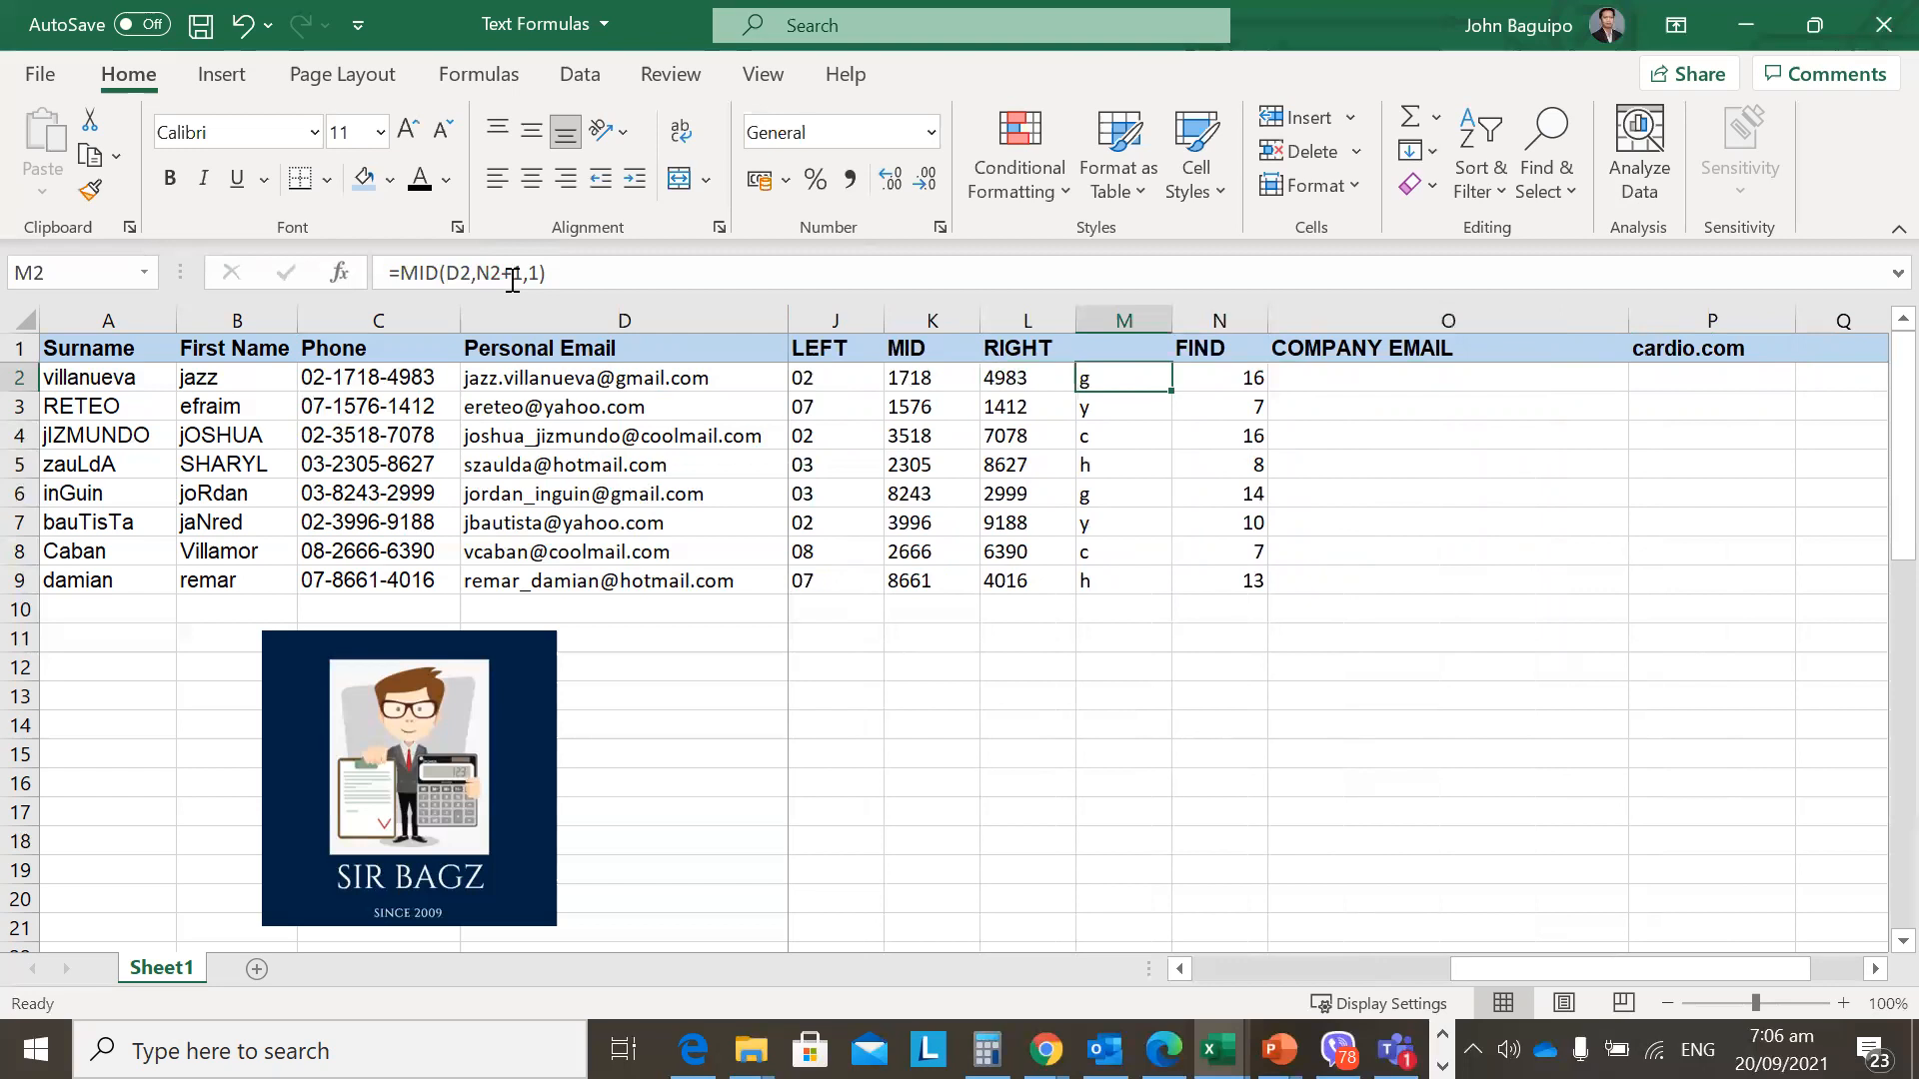
pyautogui.press('Right')
pyautogui.press('Right')
pyautogui.press('Left')
pyautogui.press('Left')
pyautogui.press('Left')
pyautogui.press('Left')
pyautogui.press('Left')
pyautogui.press('Right')
pyautogui.press('Right')
pyautogui.press('Right')
pyautogui.press('Right')
pyautogui.press('Right')
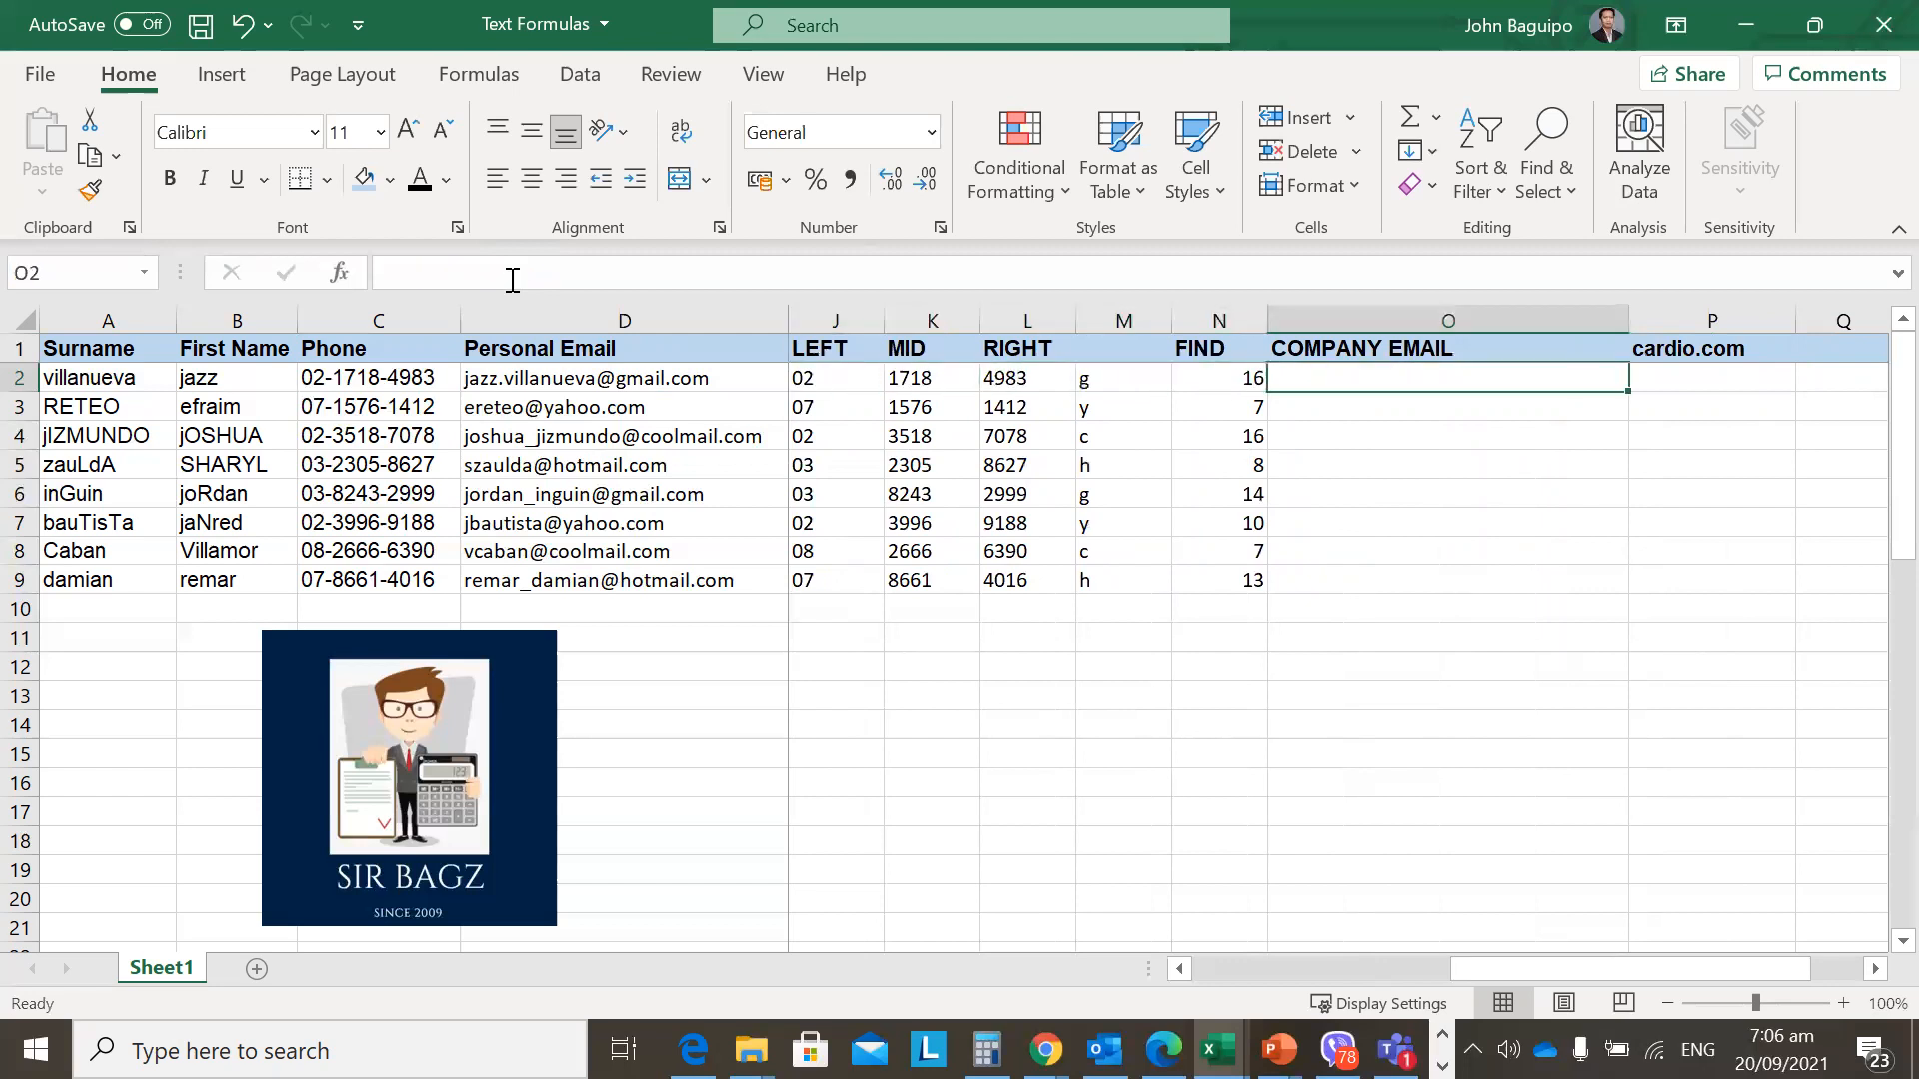
pyautogui.press('Left')
pyautogui.press('Right')
pyautogui.press('Left')
pyautogui.press('Left')
pyautogui.press('Left')
pyautogui.press('Right')
pyautogui.press('Right')
pyautogui.press('Right')
pyautogui.press('Left')
pyautogui.press('Right')
pyautogui.press('Left')
pyautogui.press('Left')
pyautogui.press('Left')
pyautogui.press('Left')
pyautogui.press('Left')
pyautogui.press('Right')
pyautogui.press('Right')
pyautogui.press('Right')
pyautogui.press('Right')
pyautogui.press('Right')
pyautogui.press('Right')
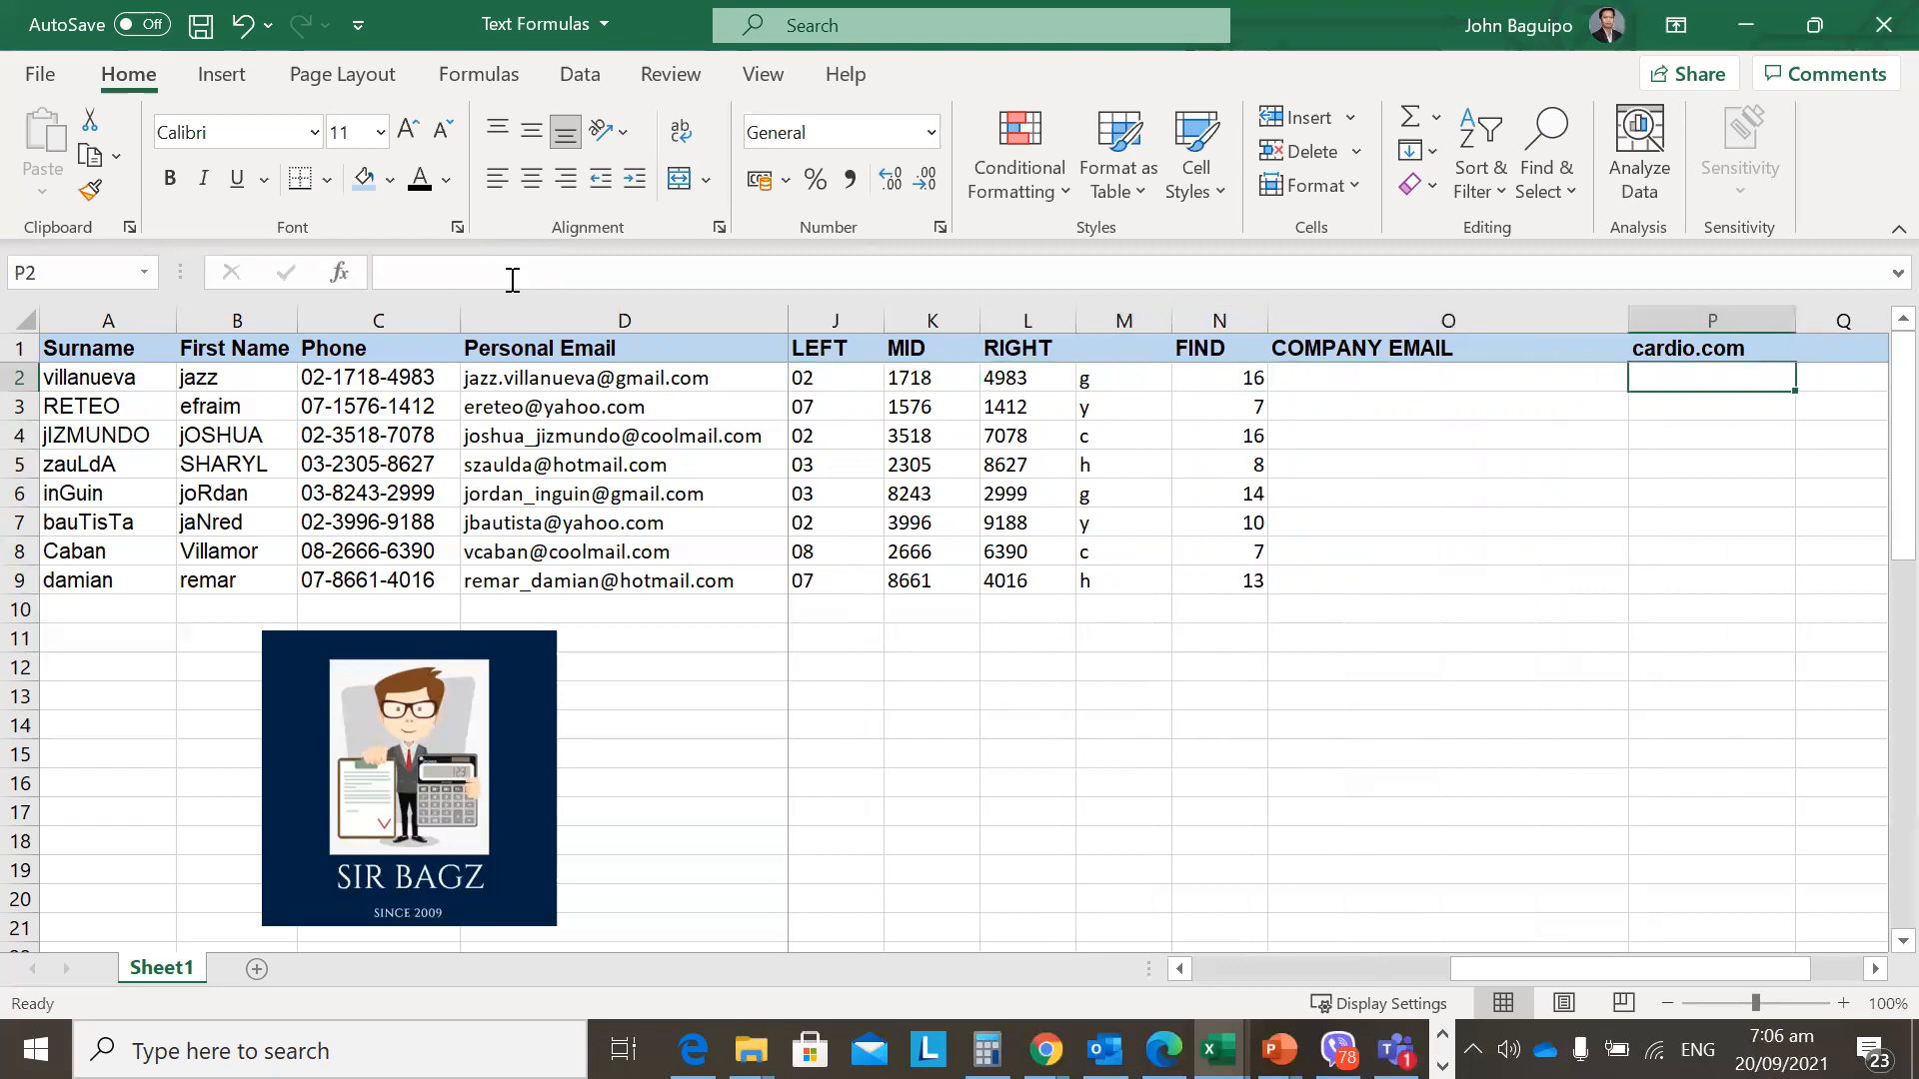
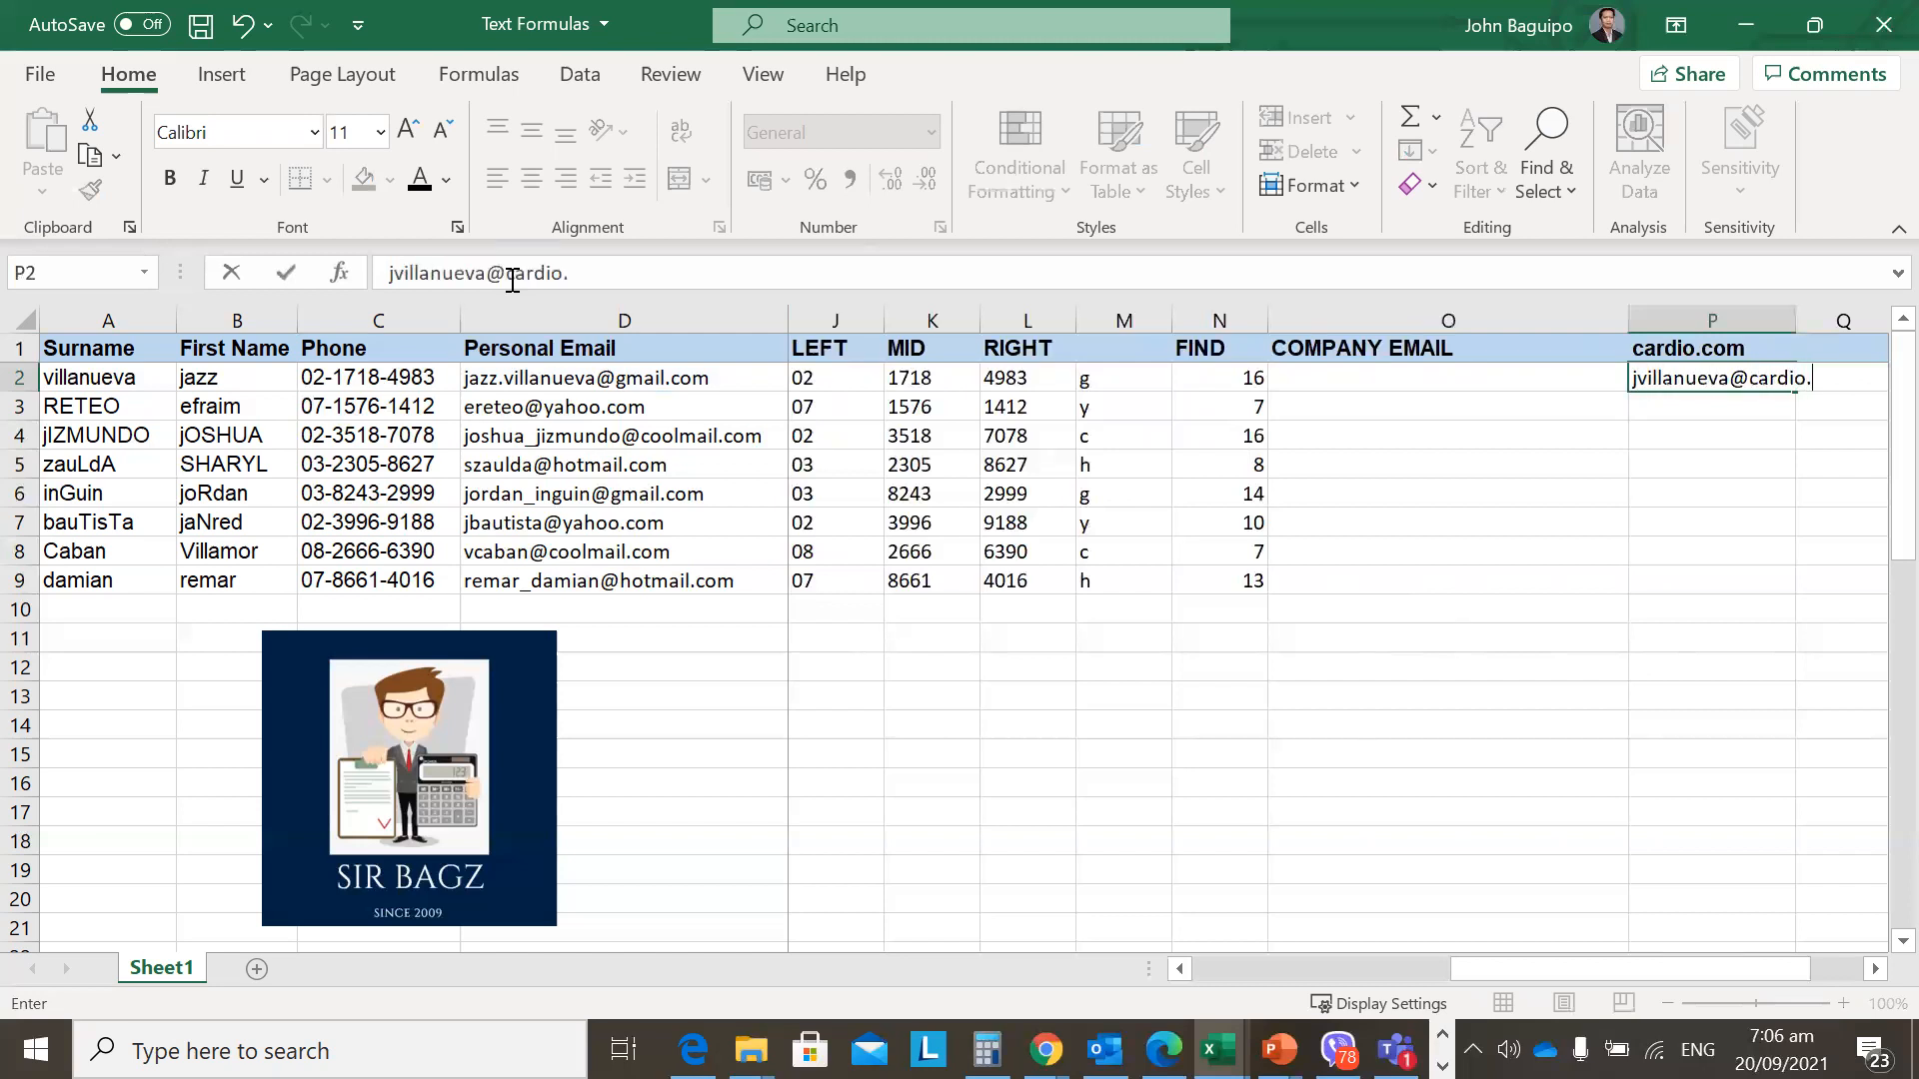
# Type the first employee's sample cardio.com email in P2, with an underscore after the initial.
pyautogui.click(1640, 387)
pyautogui.write('_')
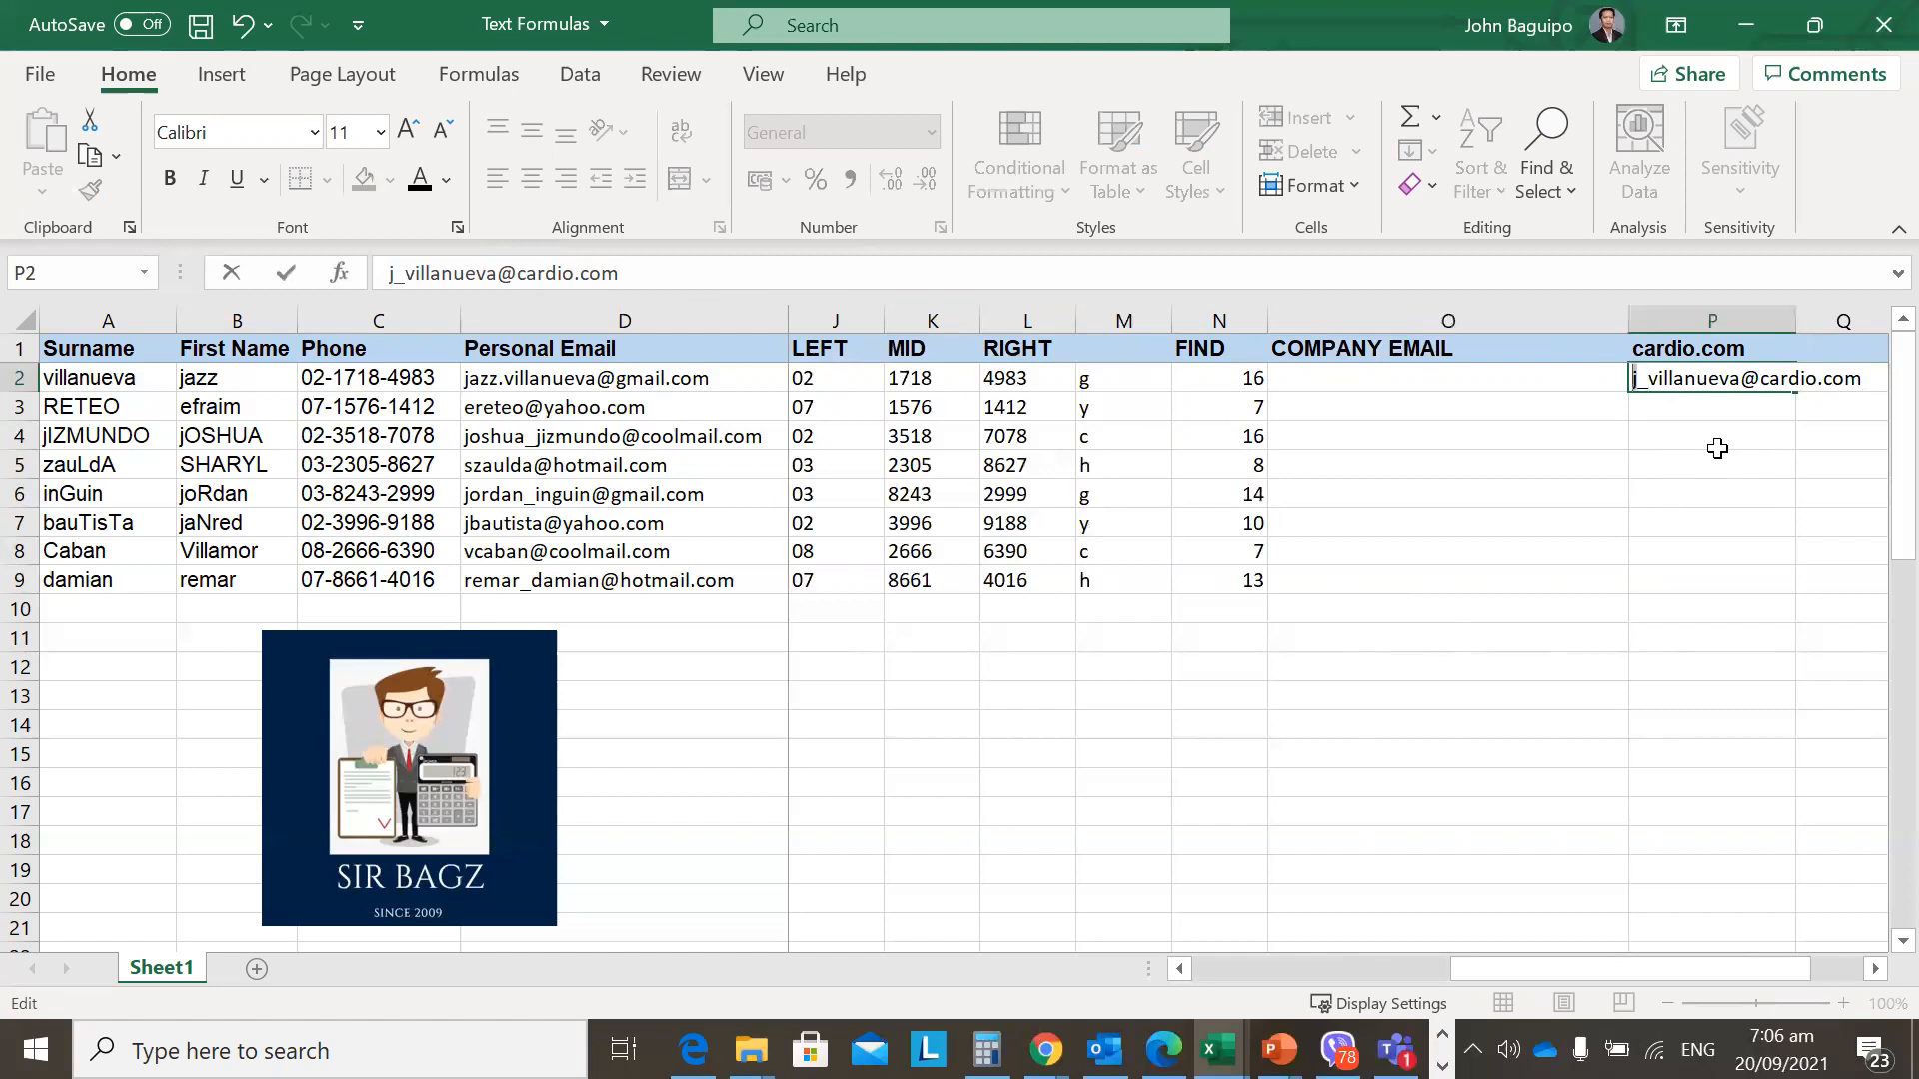
pyautogui.hotkey('shift', 'Right')
pyautogui.hotkey('shift', 'Right')
pyautogui.hotkey('shift', 'Right')
pyautogui.hotkey('shift', 'Right')
pyautogui.hotkey('shift', 'Right')
pyautogui.hotkey('shift', 'Right')
pyautogui.hotkey('shift', 'Right')
pyautogui.hotkey('shift', 'Right')
pyautogui.hotkey('shift', 'Right')
pyautogui.hotkey('shift', 'Right')
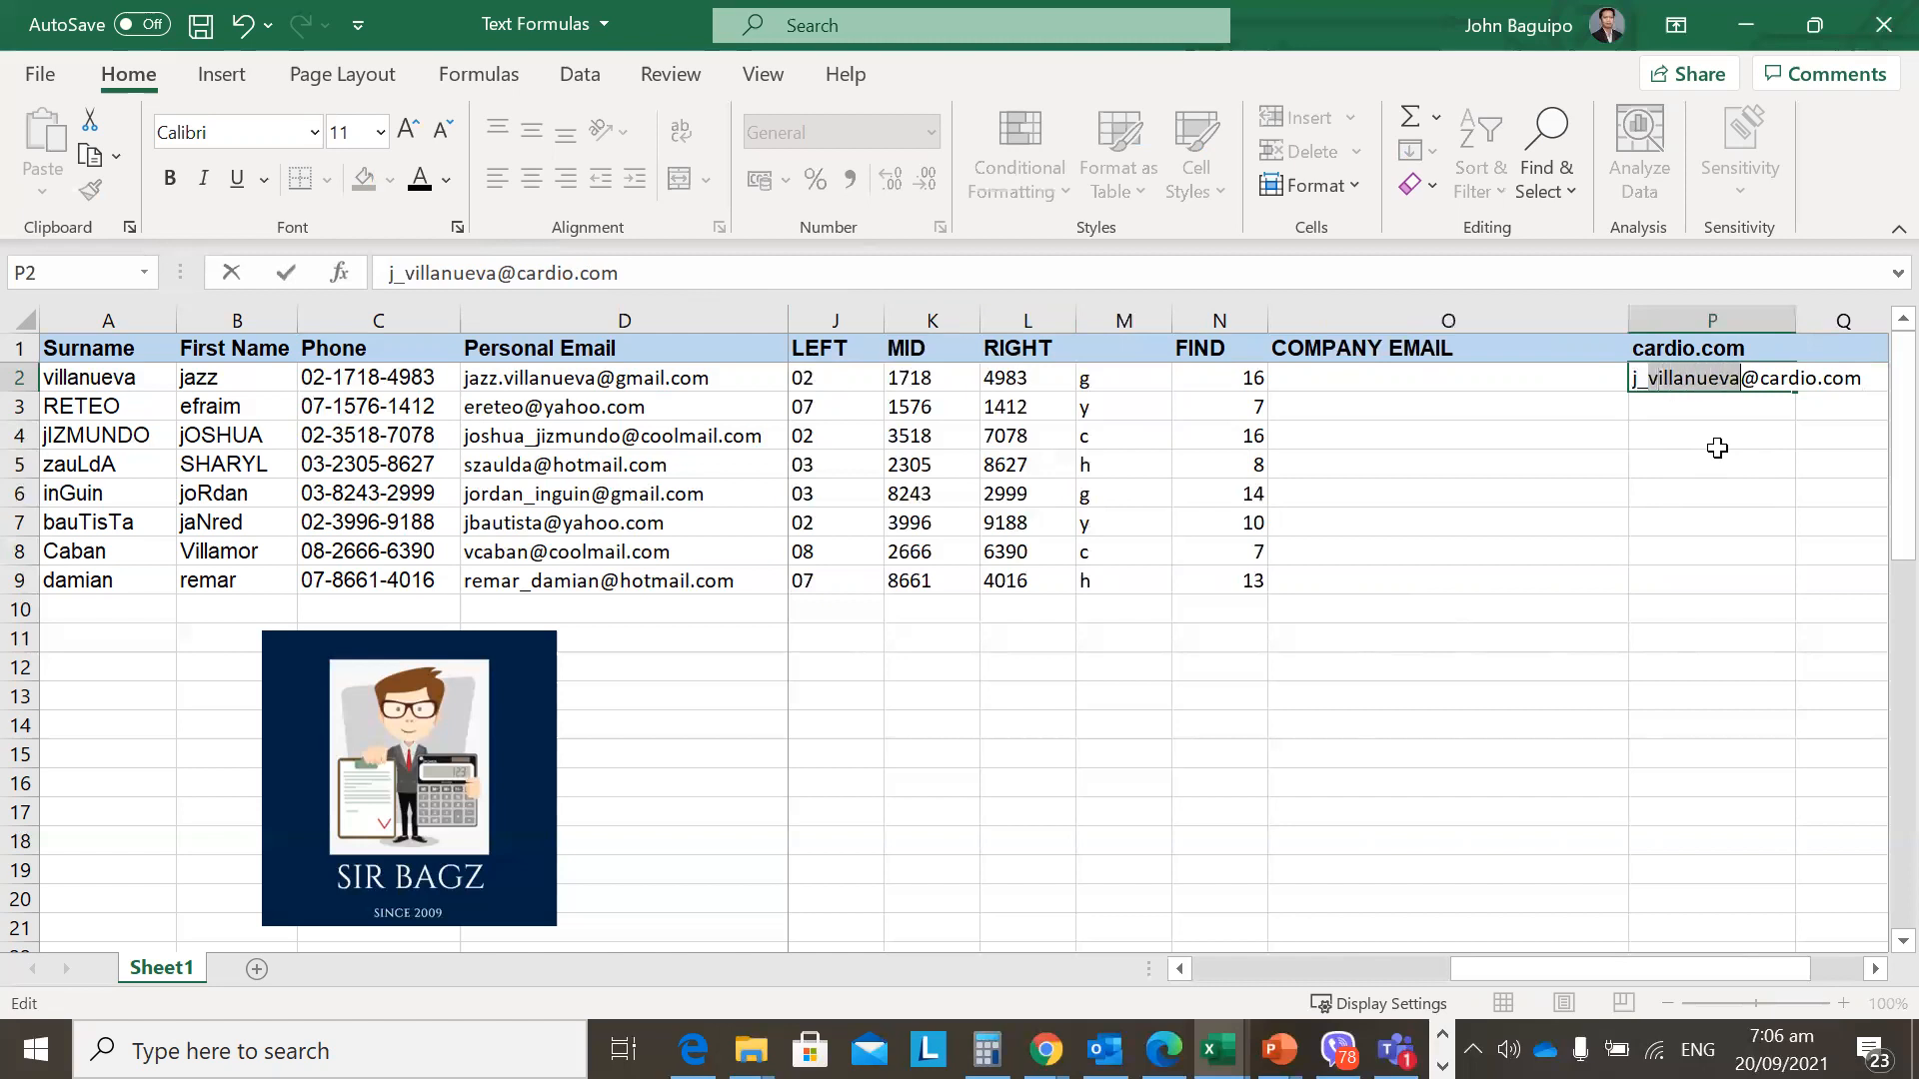
pyautogui.press('Right')
pyautogui.press('Right')
pyautogui.hotkey('shift', 'Right')
pyautogui.hotkey('shift', 'Right')
pyautogui.hotkey('shift', 'Right')
pyautogui.hotkey('shift', 'Right')
pyautogui.hotkey('shift', 'Right')
pyautogui.hotkey('shift', 'Right')
pyautogui.hotkey('shift', 'Right')
pyautogui.hotkey('shift', 'Right')
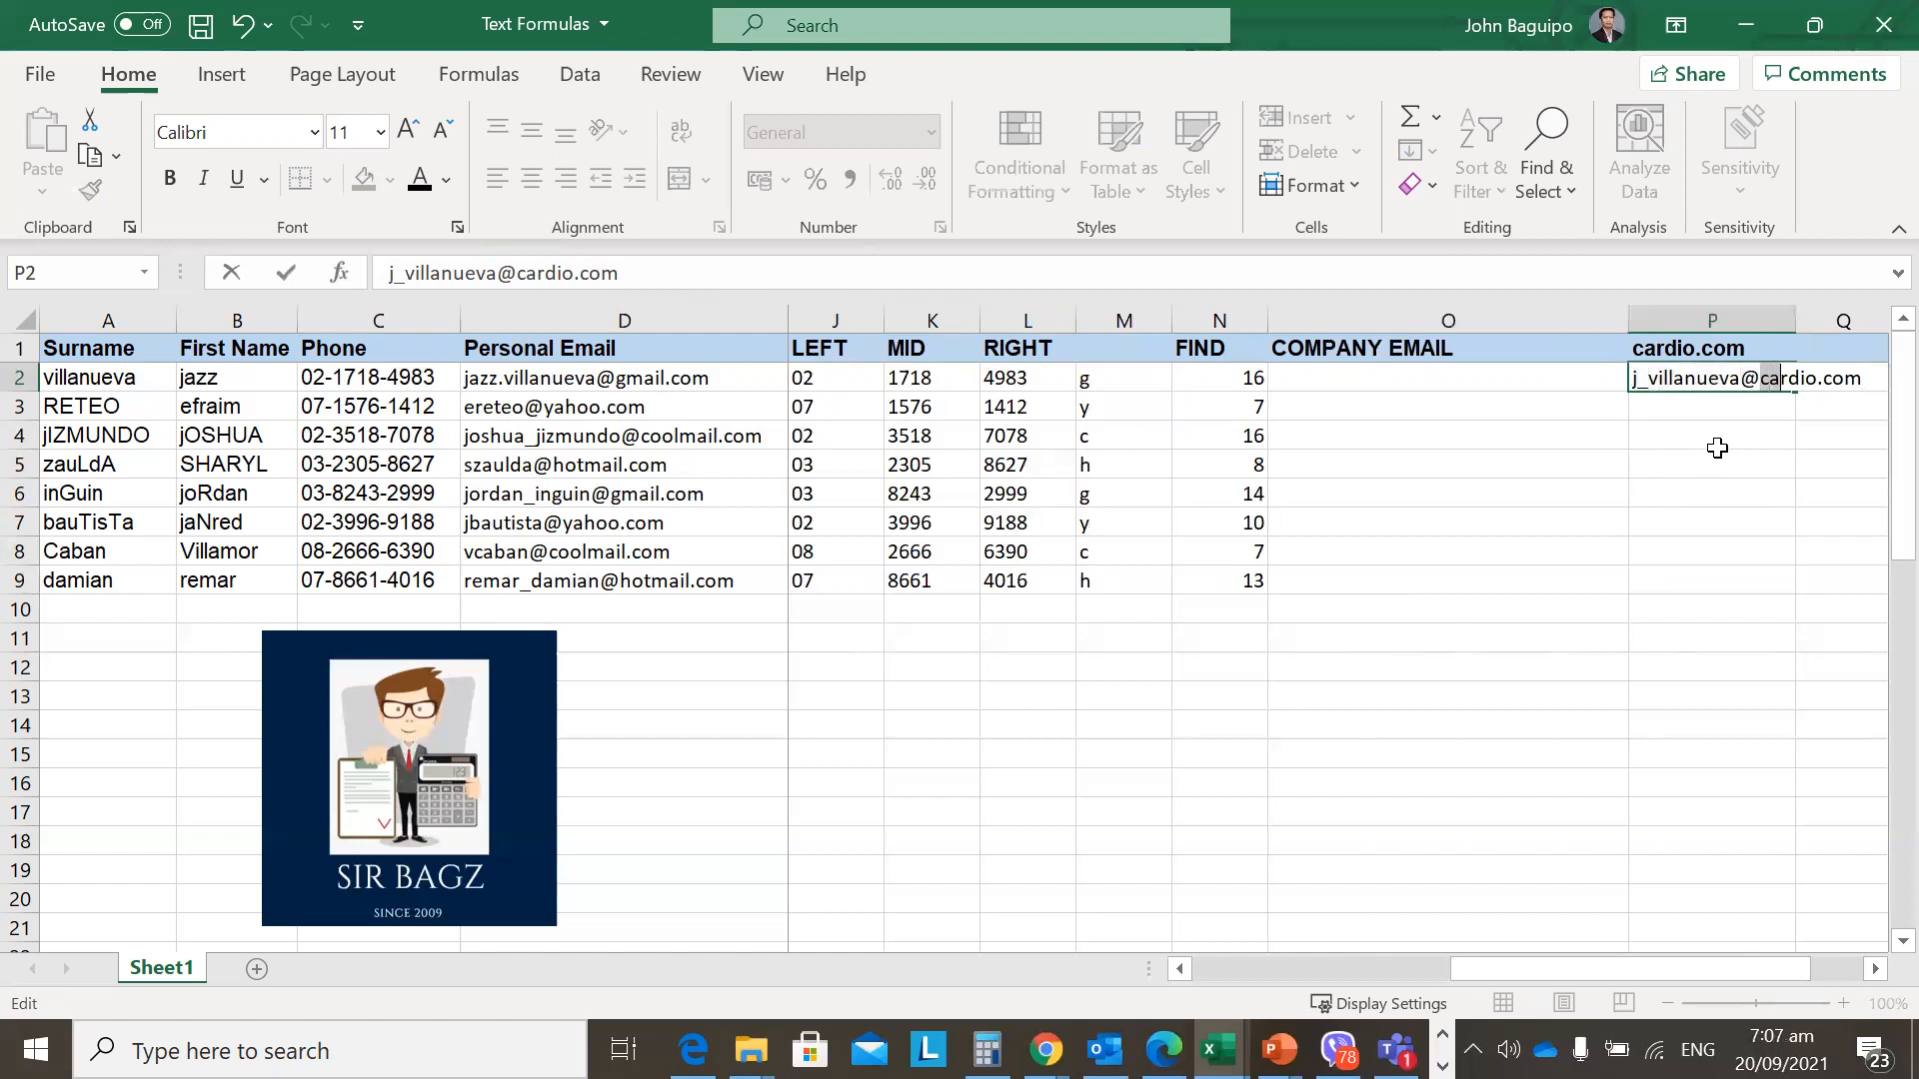
pyautogui.press('Return')
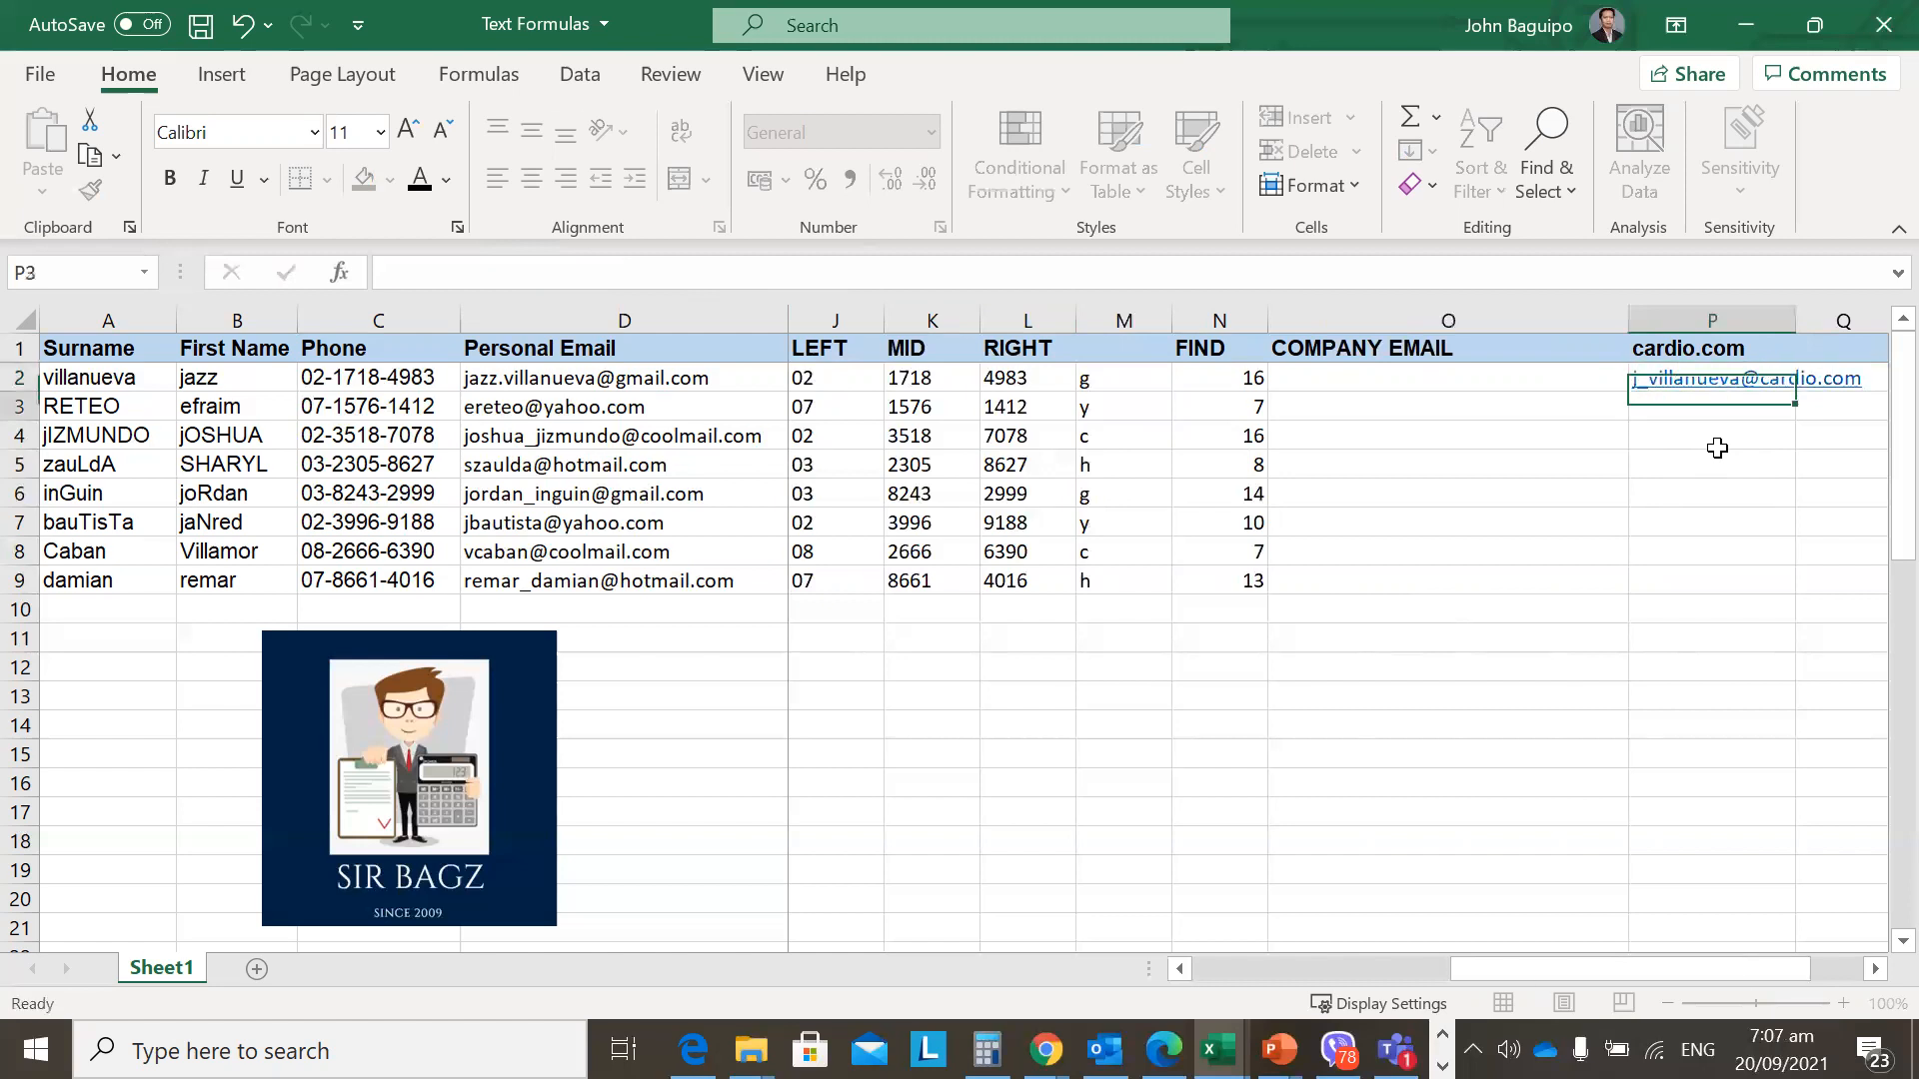
# Move the sample email from P2 into T2, then review the earlier formula columns.
pyautogui.press('Up')
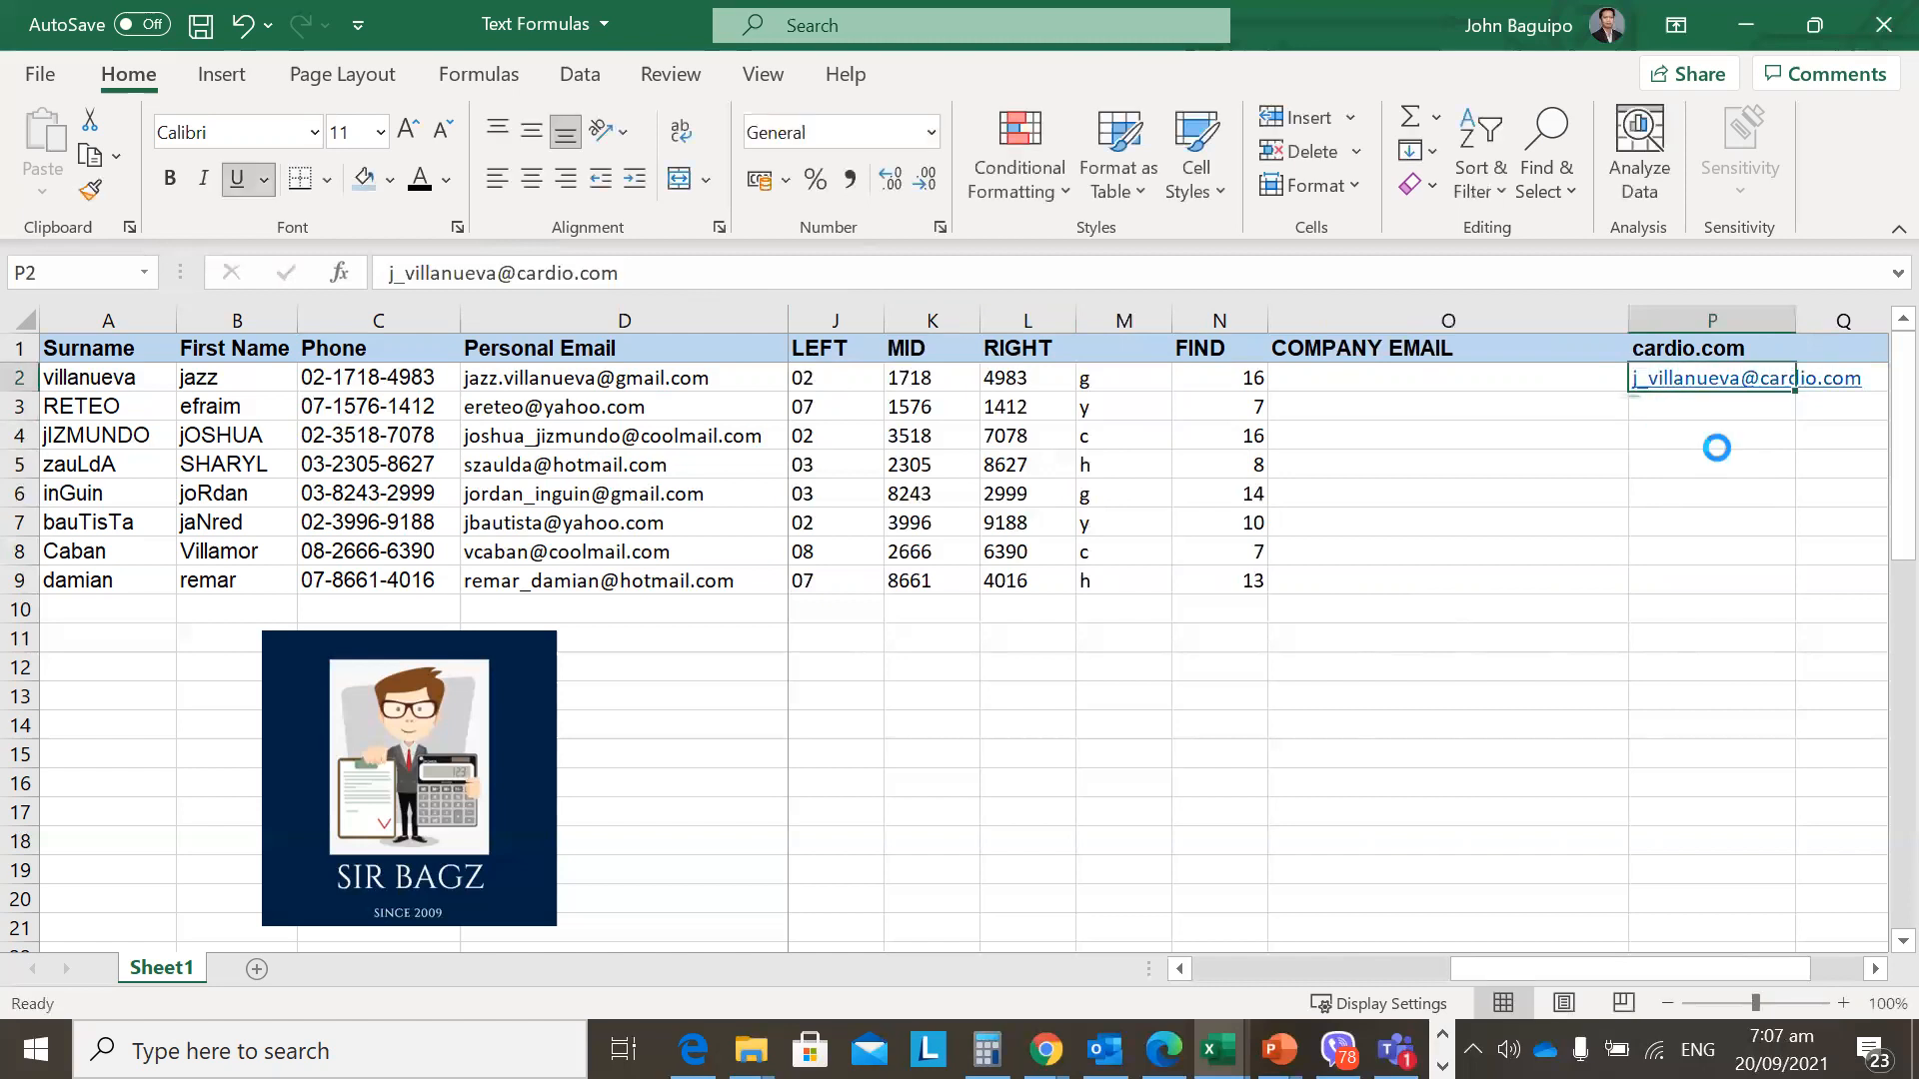
pyautogui.hotkey('ctrl', 'c')
pyautogui.press('Right')
pyautogui.press('Right')
pyautogui.press('Right')
pyautogui.press('Right')
pyautogui.press('Return')
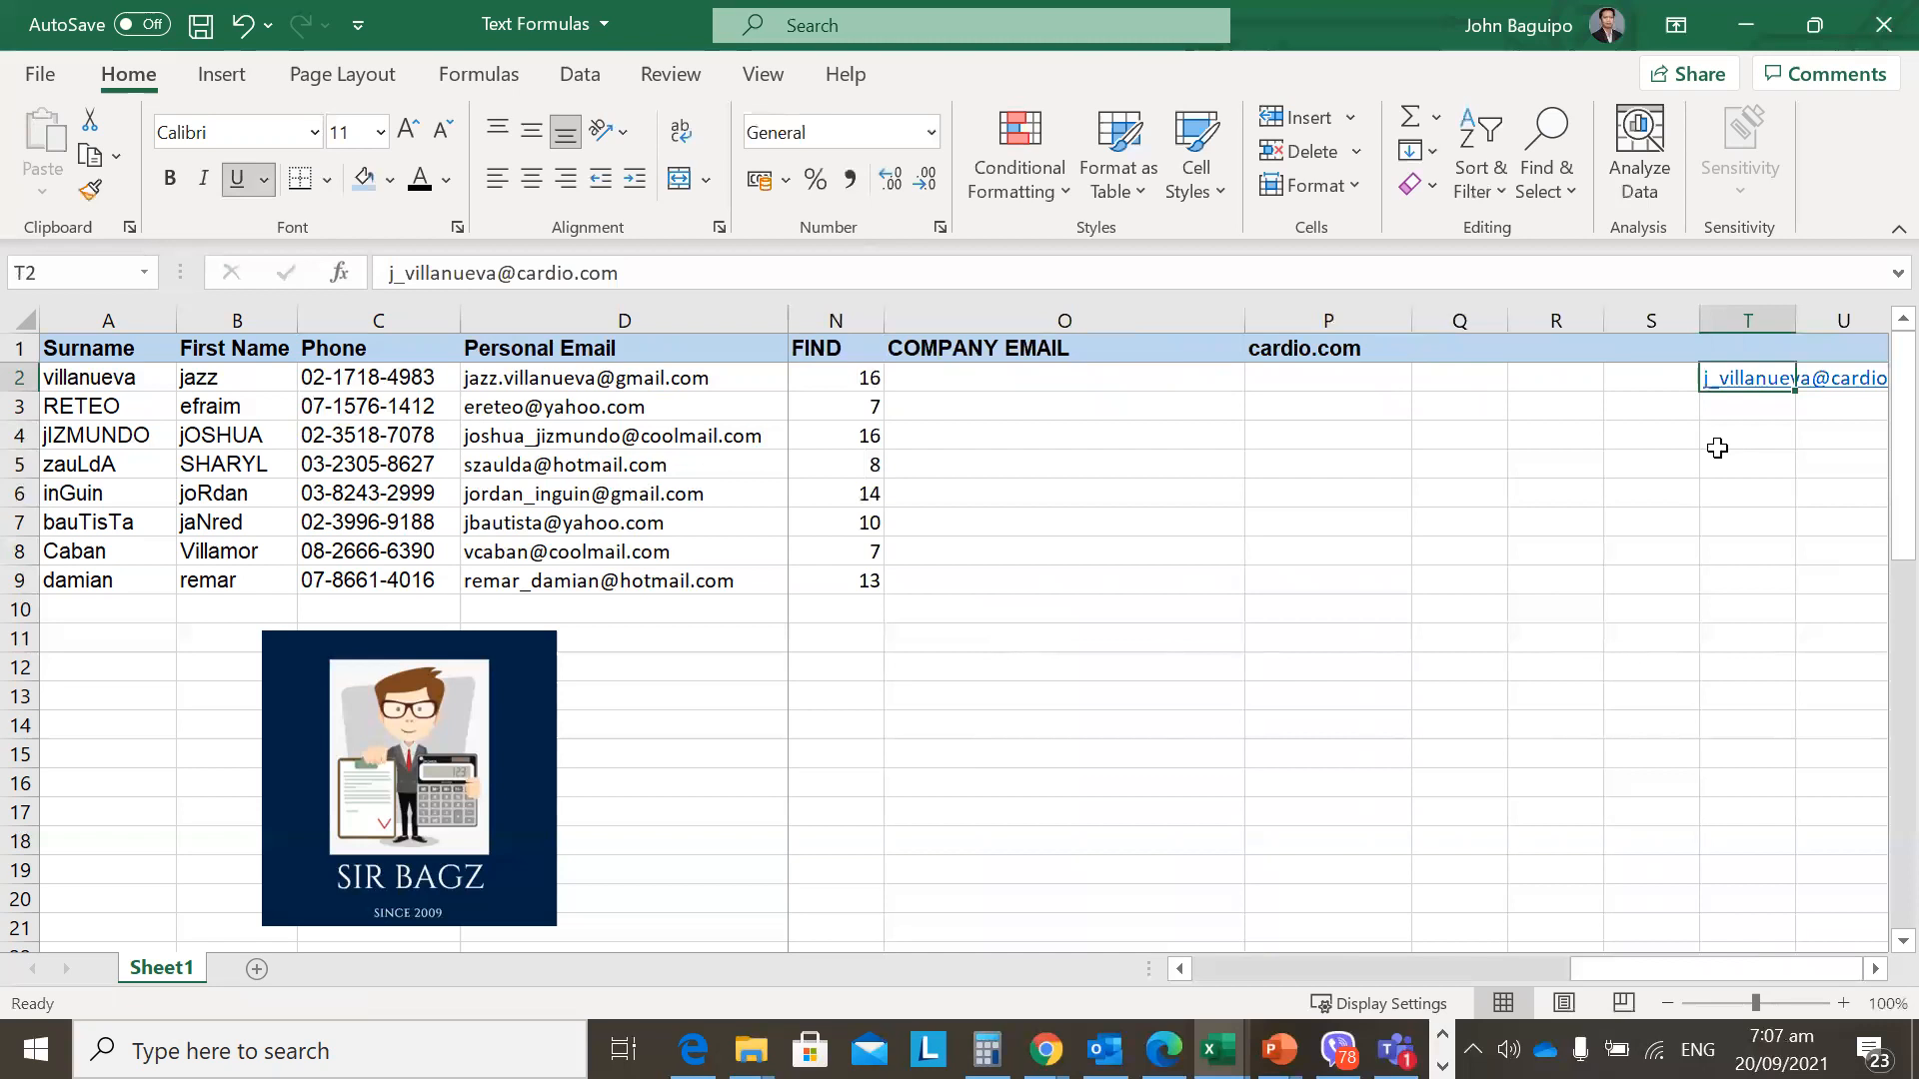
pyautogui.hscroll(2, 1718, 449)
pyautogui.press('Left')
pyautogui.press('Left')
pyautogui.press('Left')
pyautogui.press('Left')
pyautogui.press('Left')
pyautogui.press('Left')
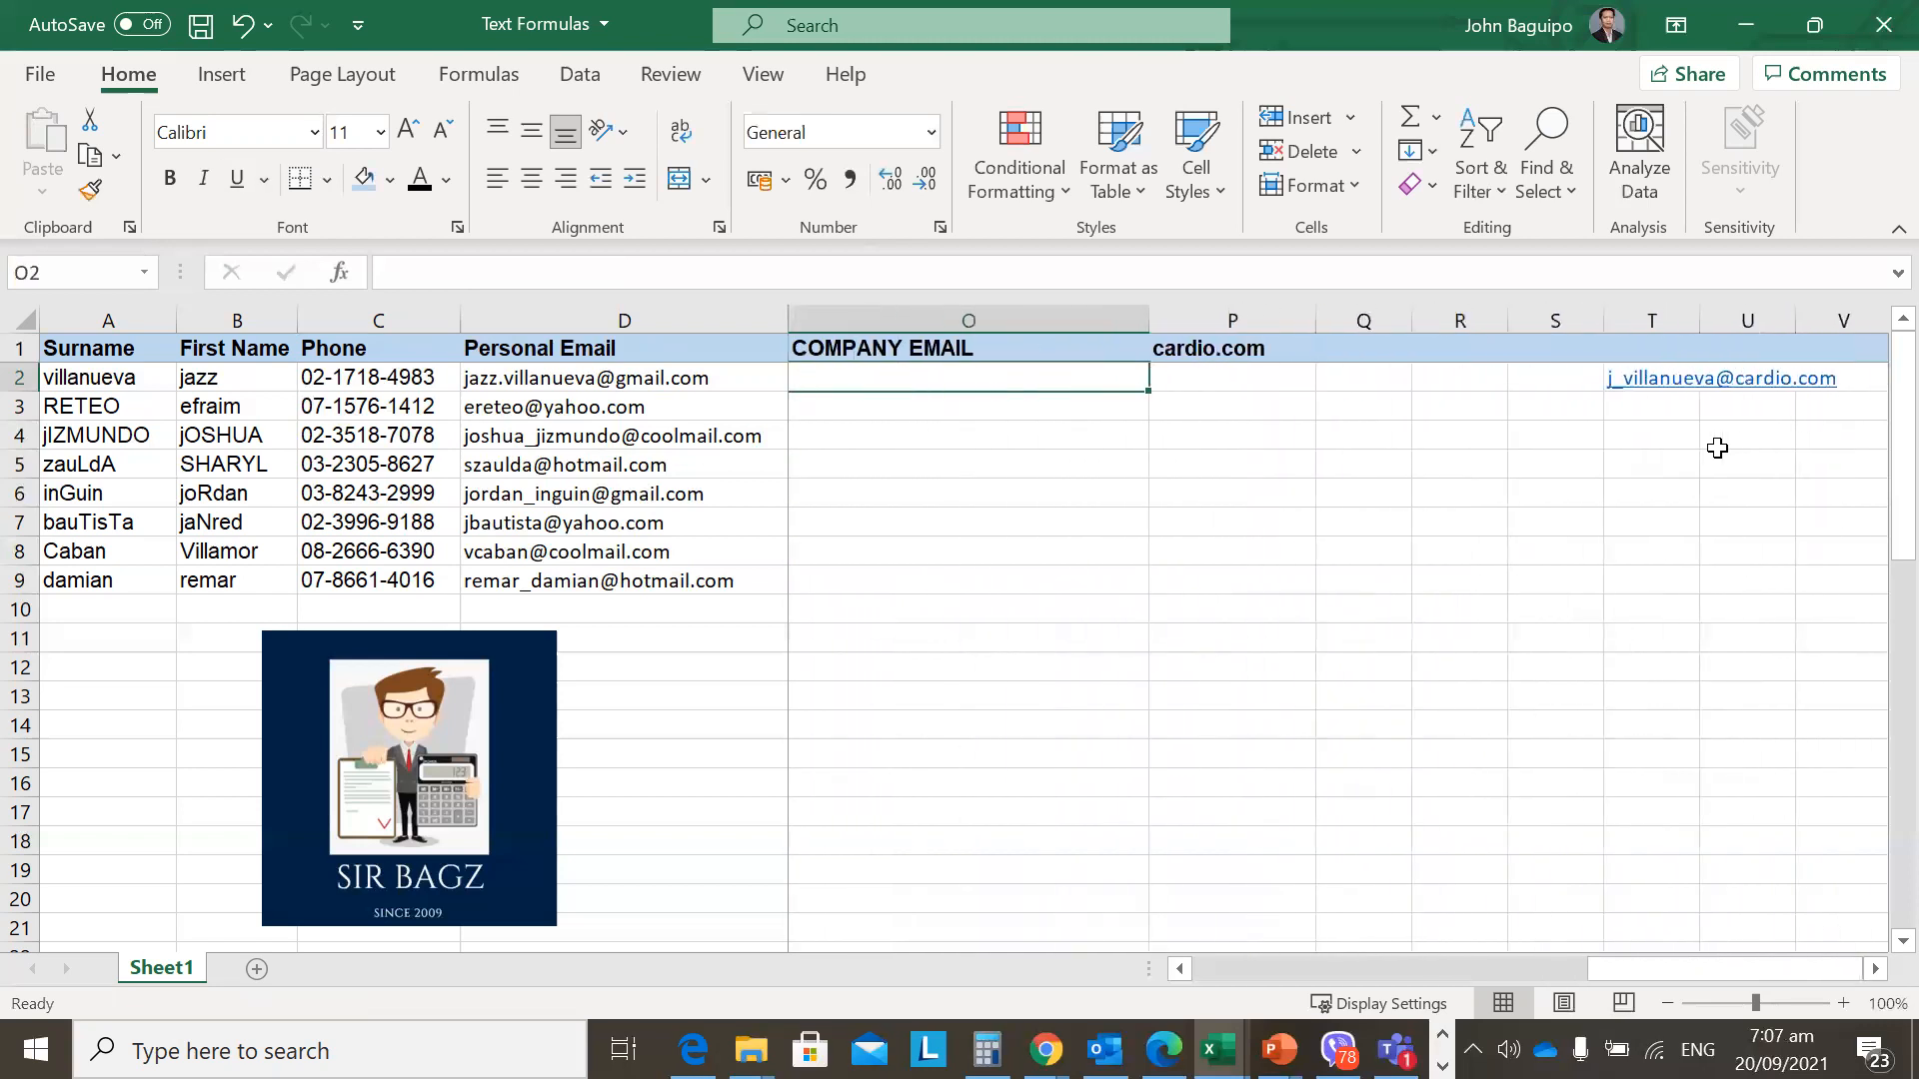
pyautogui.press('Right')
pyautogui.press('Right')
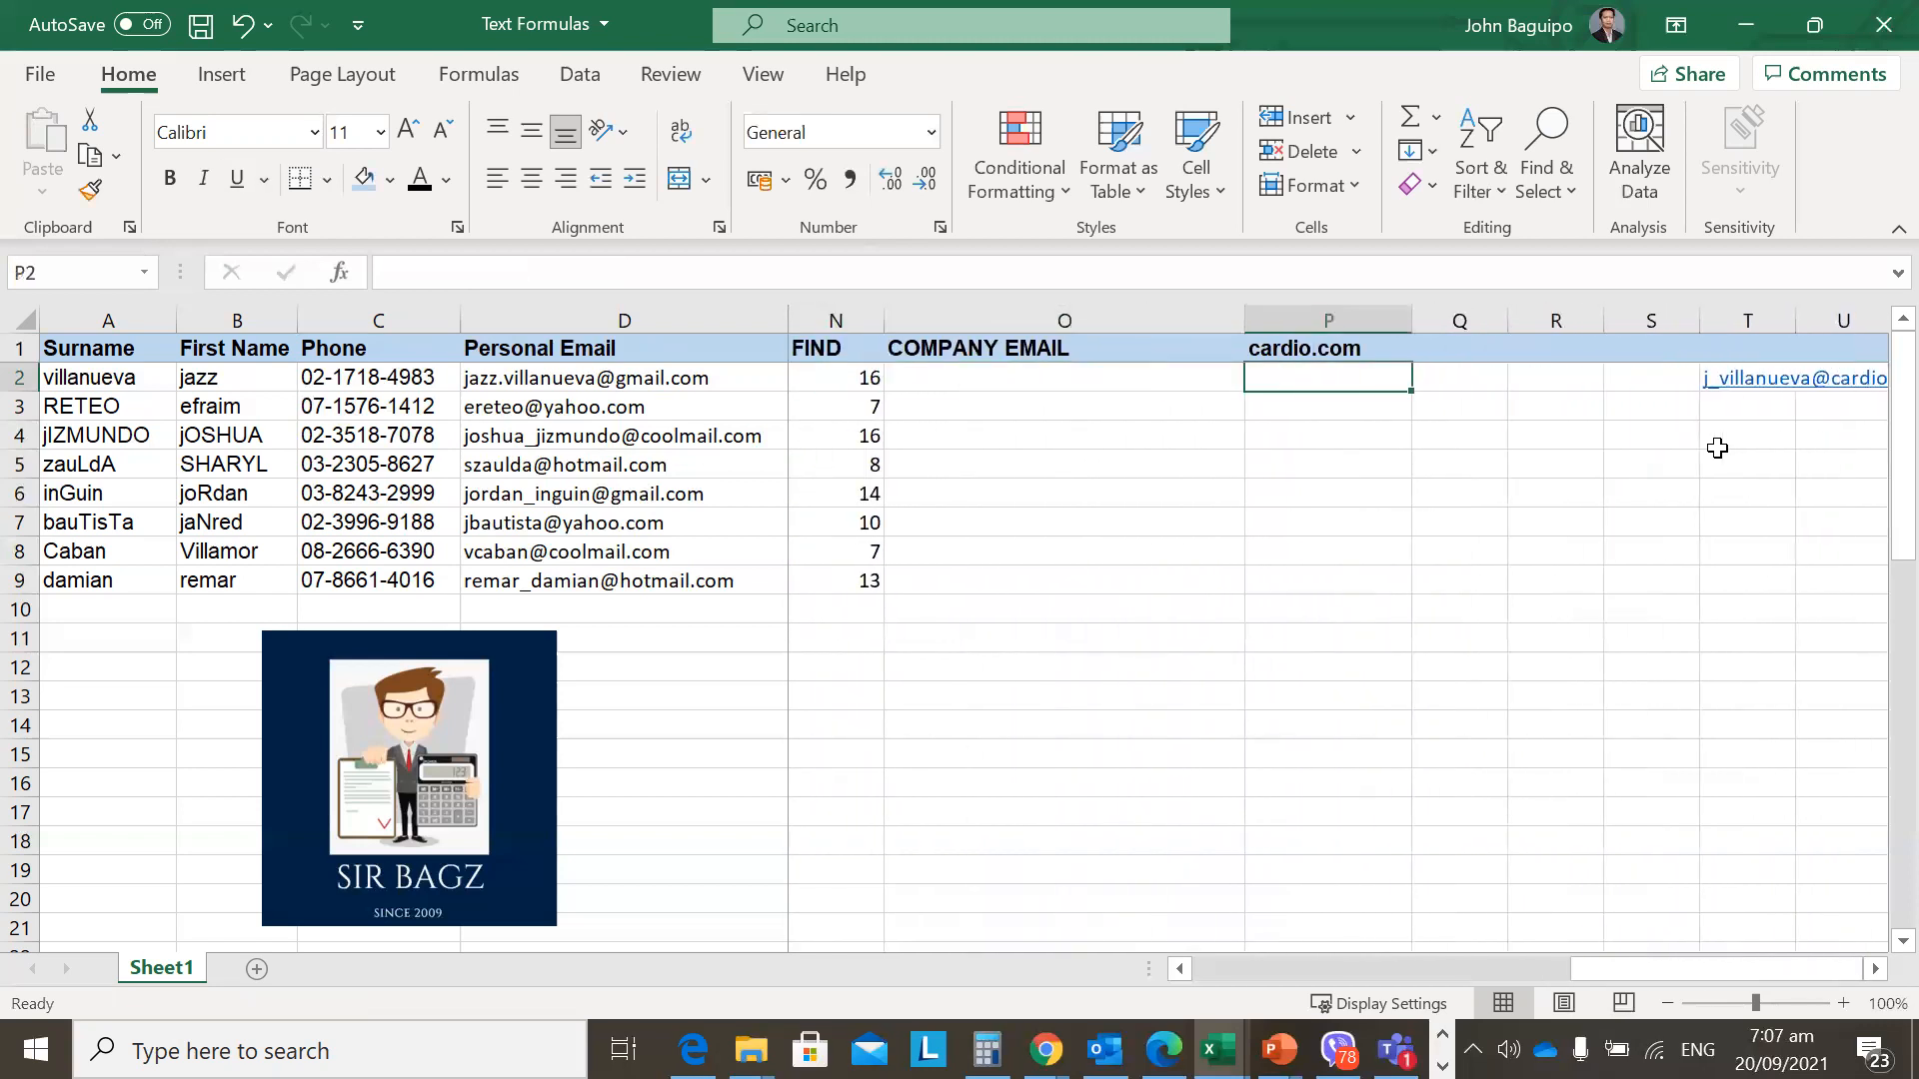
pyautogui.press('Left')
pyautogui.press('Left')
pyautogui.press('Left')
pyautogui.press('Left')
pyautogui.press('Left')
pyautogui.press('Left')
pyautogui.press('Left')
pyautogui.press('Left')
pyautogui.press('Left')
pyautogui.press('Left')
pyautogui.press('Left')
pyautogui.press('Right')
pyautogui.press('Right')
pyautogui.press('Right')
pyautogui.press('Right')
pyautogui.press('Right')
pyautogui.press('Right')
pyautogui.press('Right')
pyautogui.press('Right')
pyautogui.press('Right')
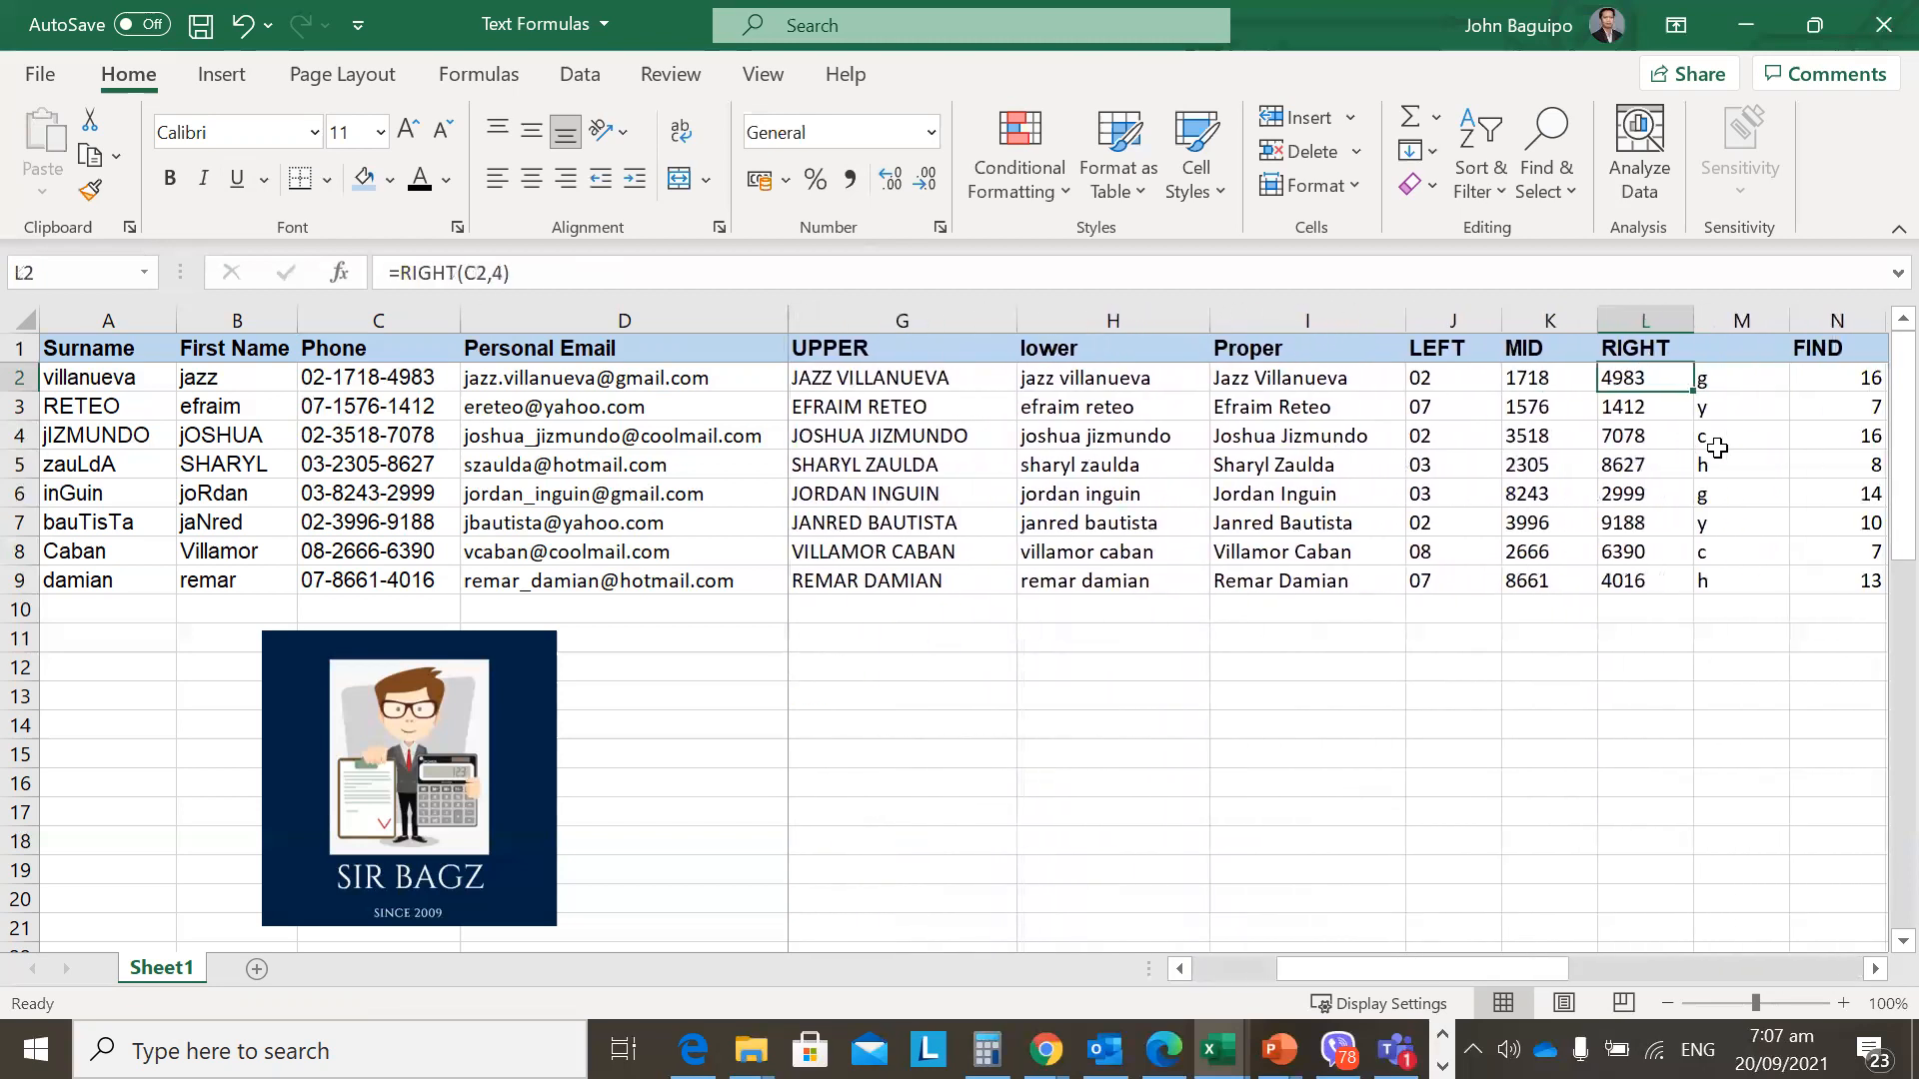
pyautogui.press('Right')
pyautogui.press('Right')
pyautogui.press('Right')
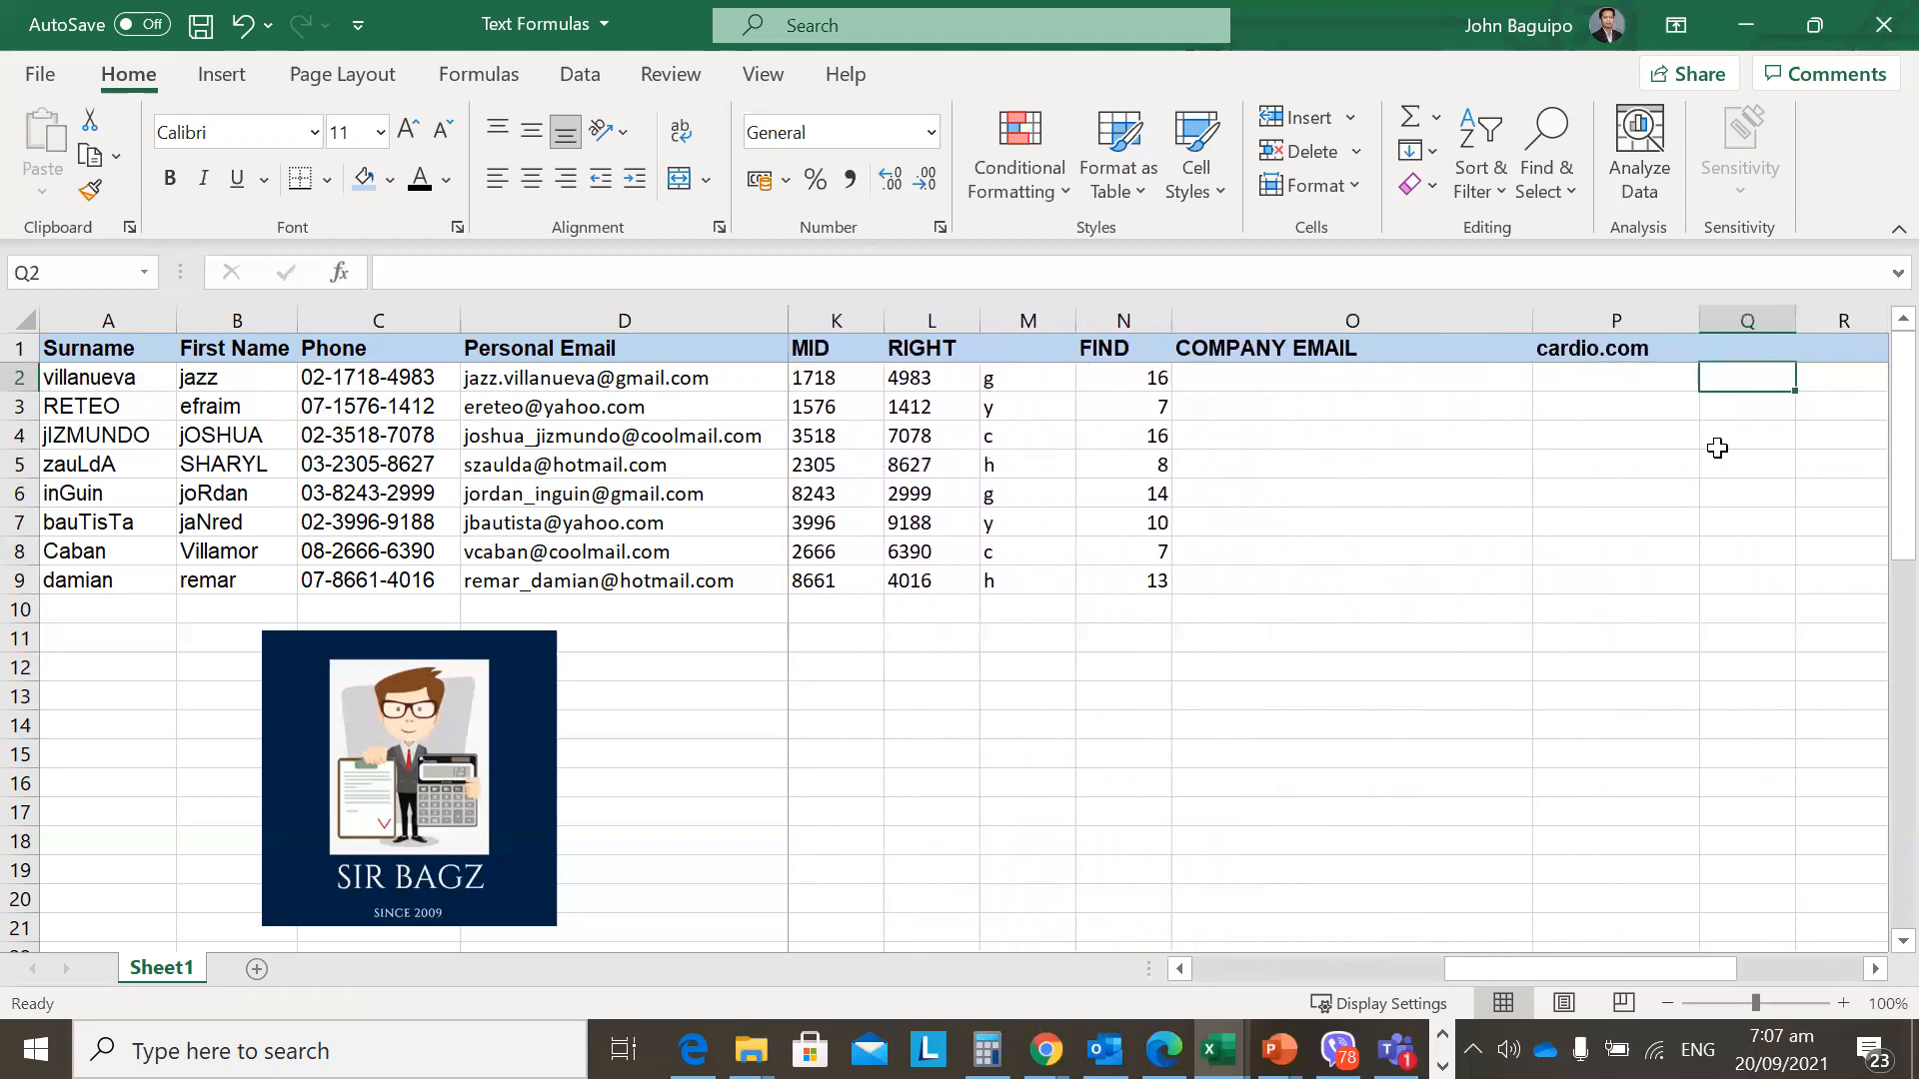
pyautogui.press('Left')
pyautogui.press('Left')
pyautogui.press('Left')
pyautogui.press('Left')
pyautogui.press('Left')
pyautogui.press('Left')
pyautogui.press('Left')
pyautogui.press('Left')
pyautogui.press('Left')
pyautogui.press('Left')
pyautogui.press('Left')
pyautogui.press('Left')
pyautogui.press('Left')
pyautogui.press('Right')
pyautogui.press('Right')
pyautogui.press('Right')
pyautogui.press('Right')
pyautogui.press('Right')
pyautogui.press('Right')
pyautogui.press('Right')
pyautogui.press('Right')
pyautogui.press('Right')
pyautogui.press('Right')
pyautogui.press('Right')
pyautogui.press('Right')
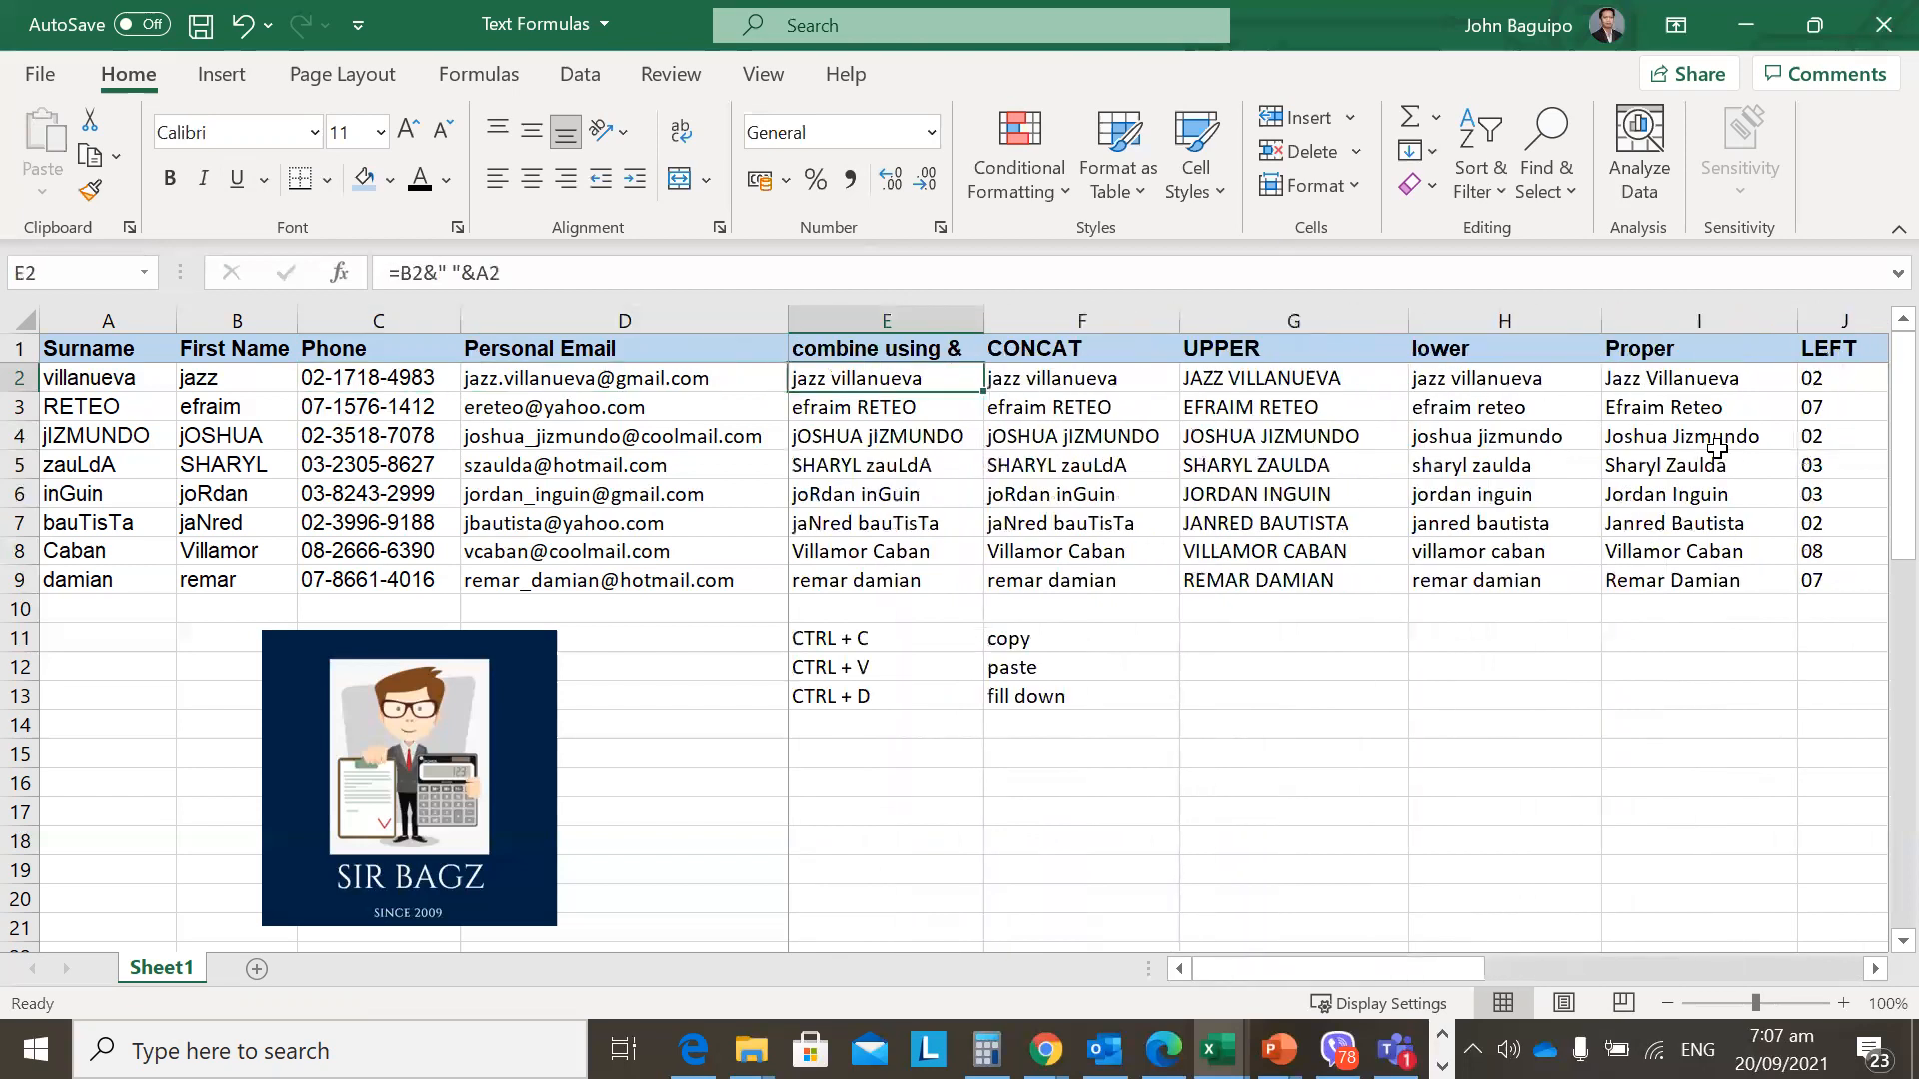
pyautogui.press('Right')
pyautogui.press('Right')
pyautogui.press('Right')
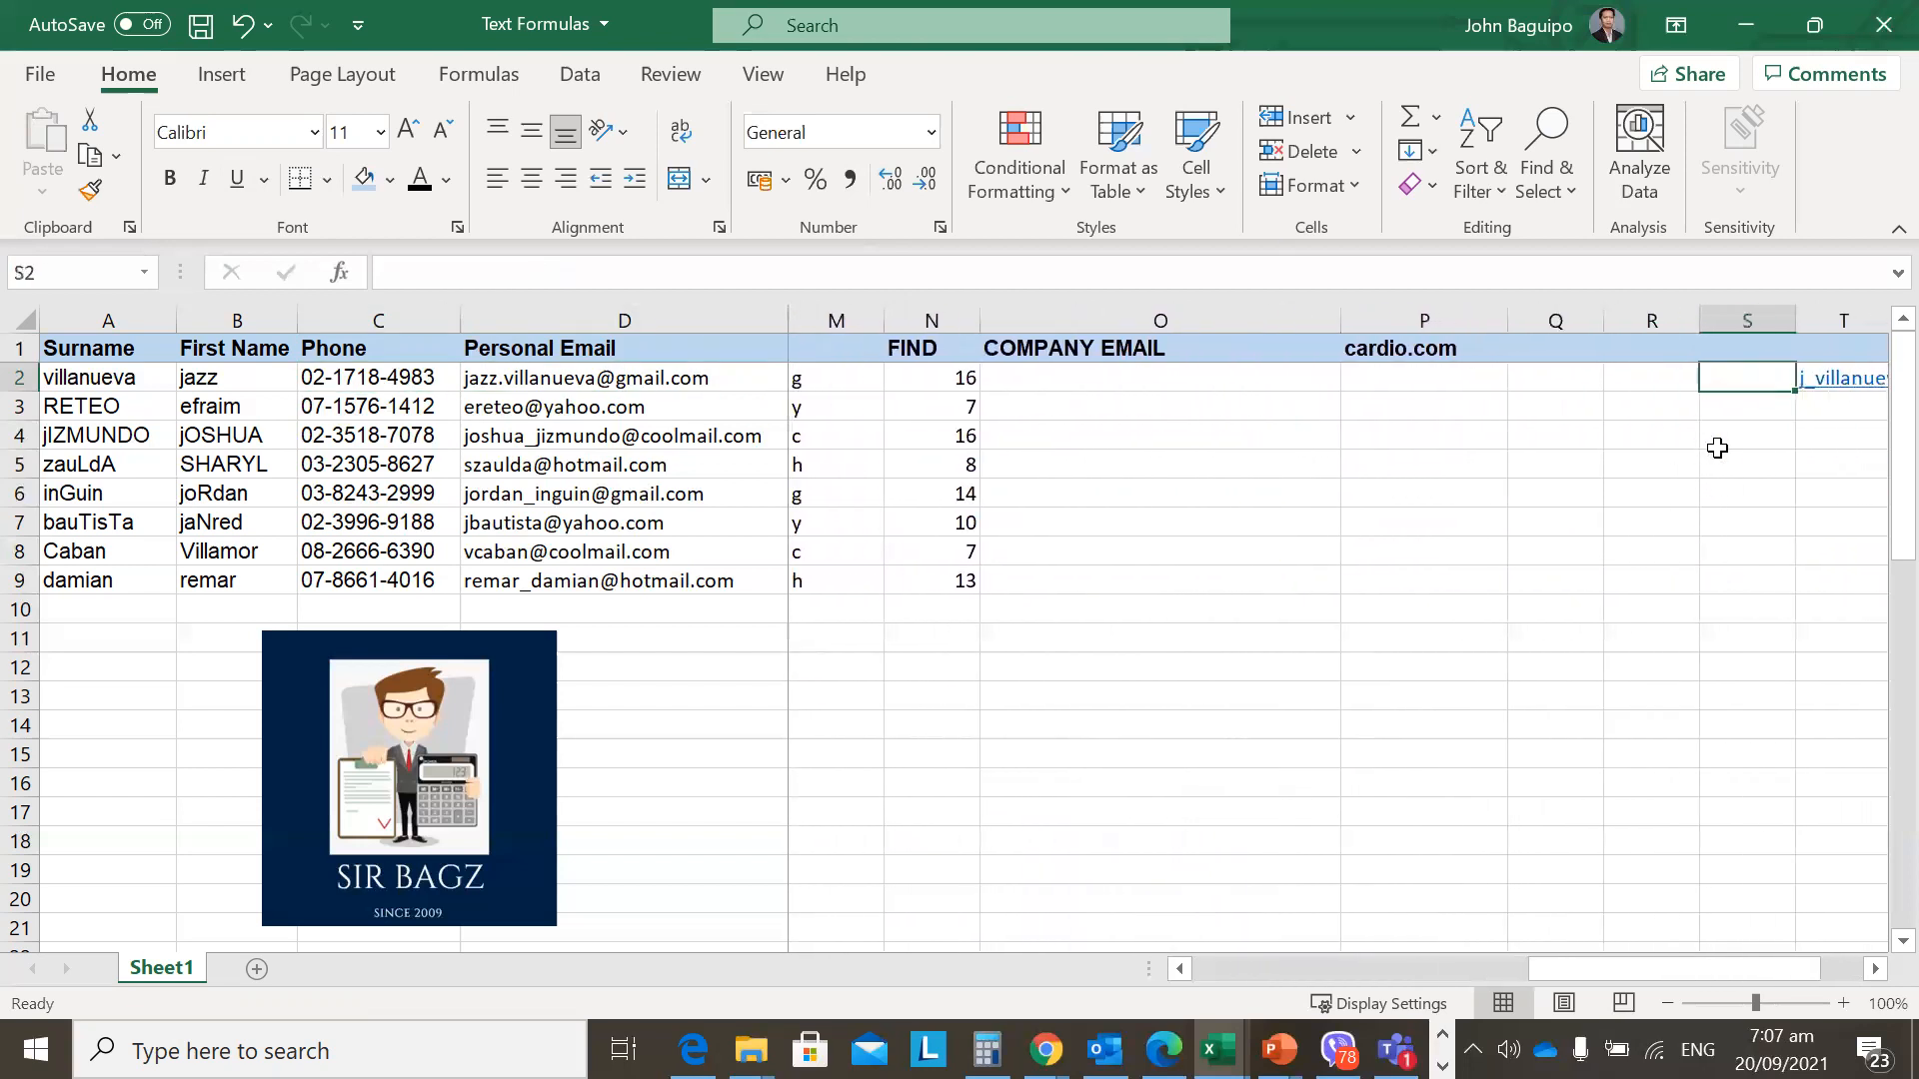
pyautogui.press('Left')
pyautogui.press('Left')
pyautogui.press('Left')
pyautogui.press('Right')
pyautogui.press('Right')
pyautogui.press('Right')
pyautogui.press('Right')
pyautogui.press('Left')
pyautogui.press('Left')
pyautogui.press('Left')
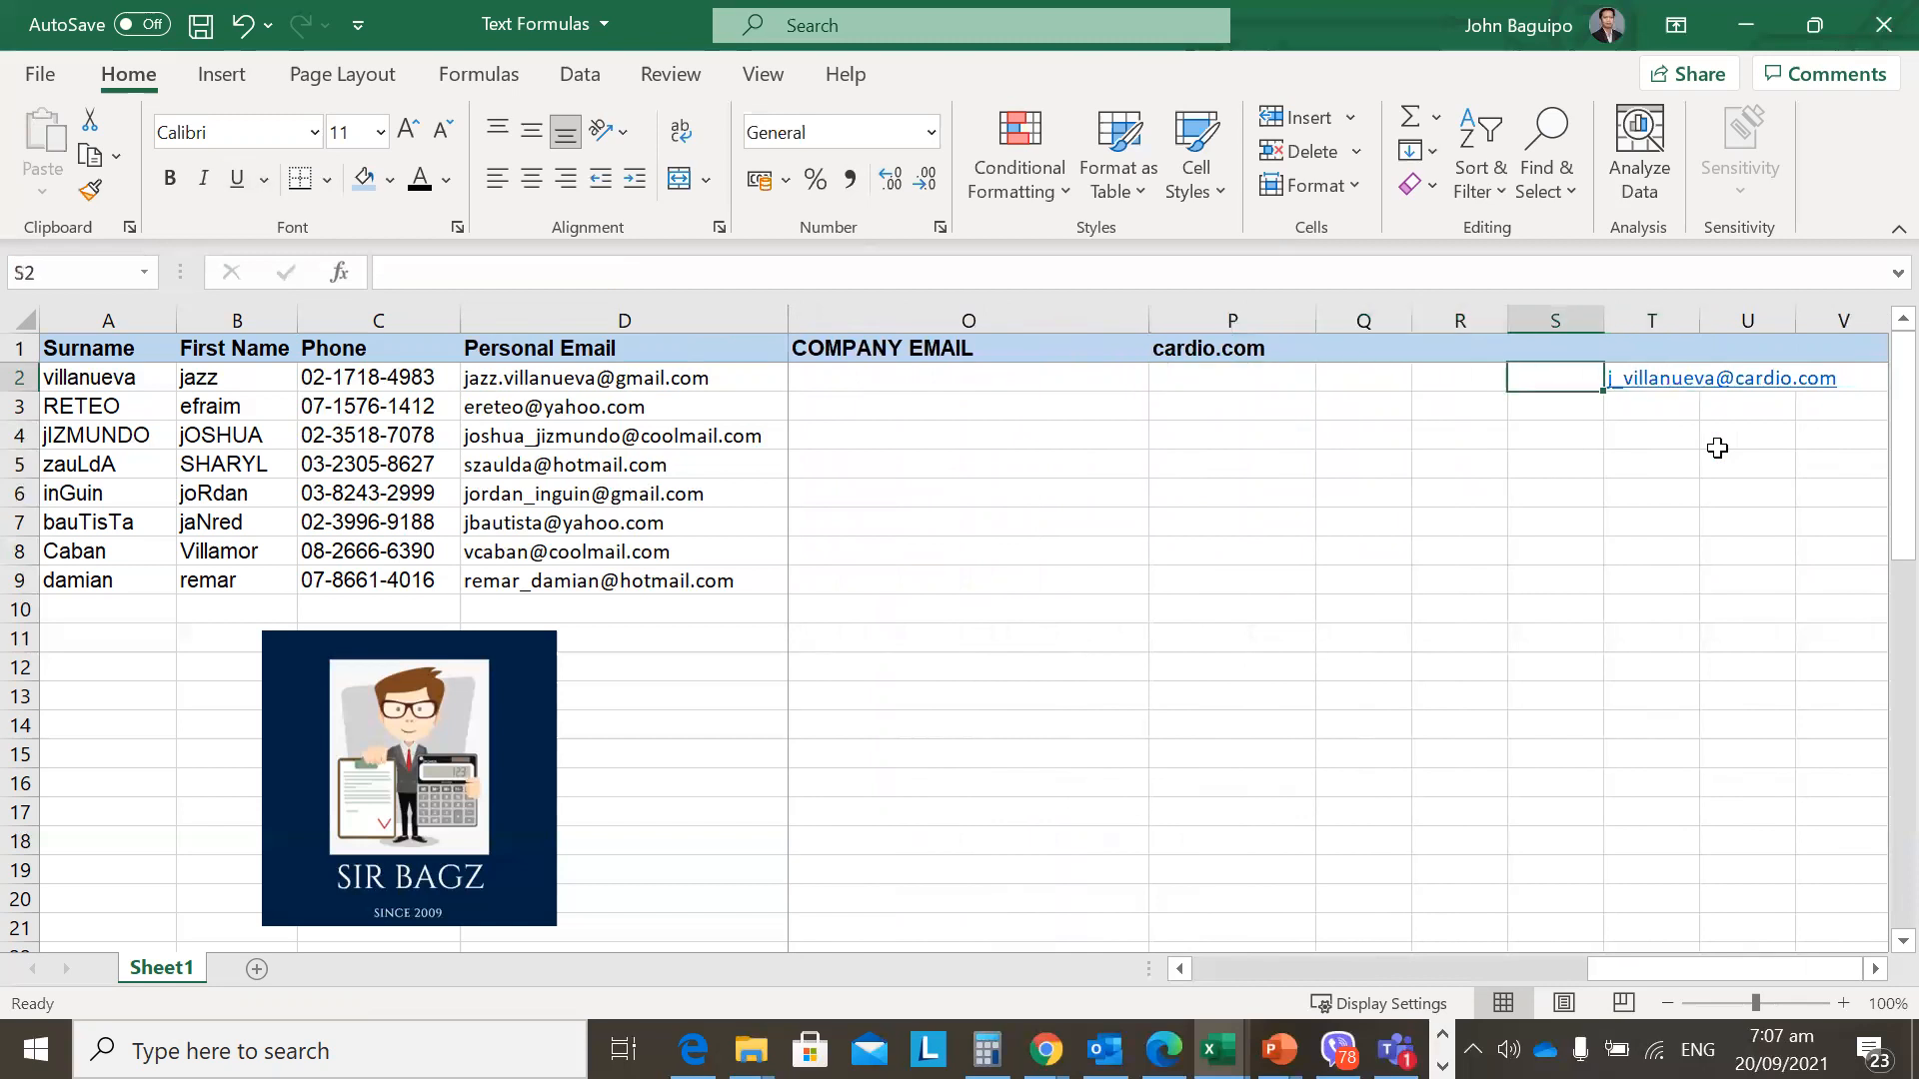
pyautogui.press('Right')
pyautogui.press('Right')
pyautogui.press('Right')
pyautogui.press('Left')
pyautogui.press('Left')
pyautogui.press('Right')
pyautogui.press('Right')
pyautogui.press('Left')
pyautogui.press('Left')
pyautogui.press('Left')
pyautogui.press('Left')
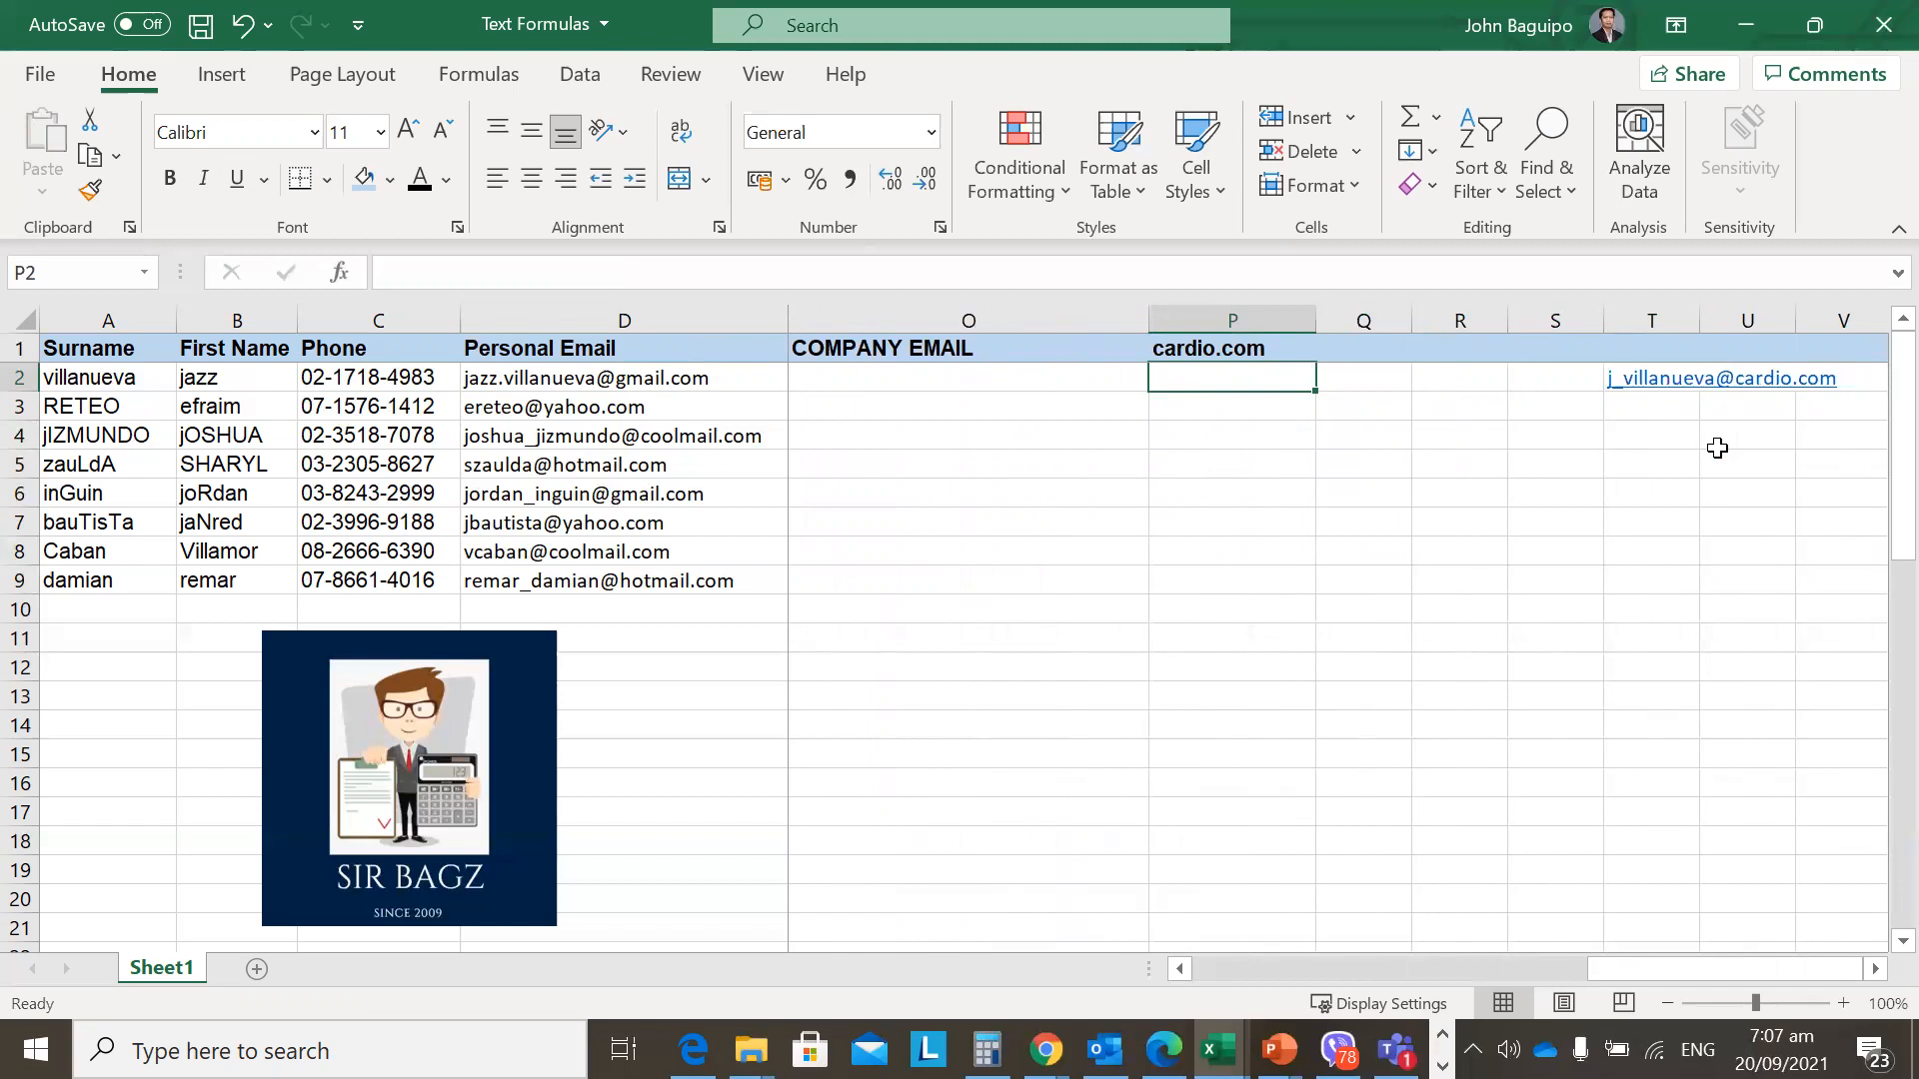
pyautogui.write('=left')
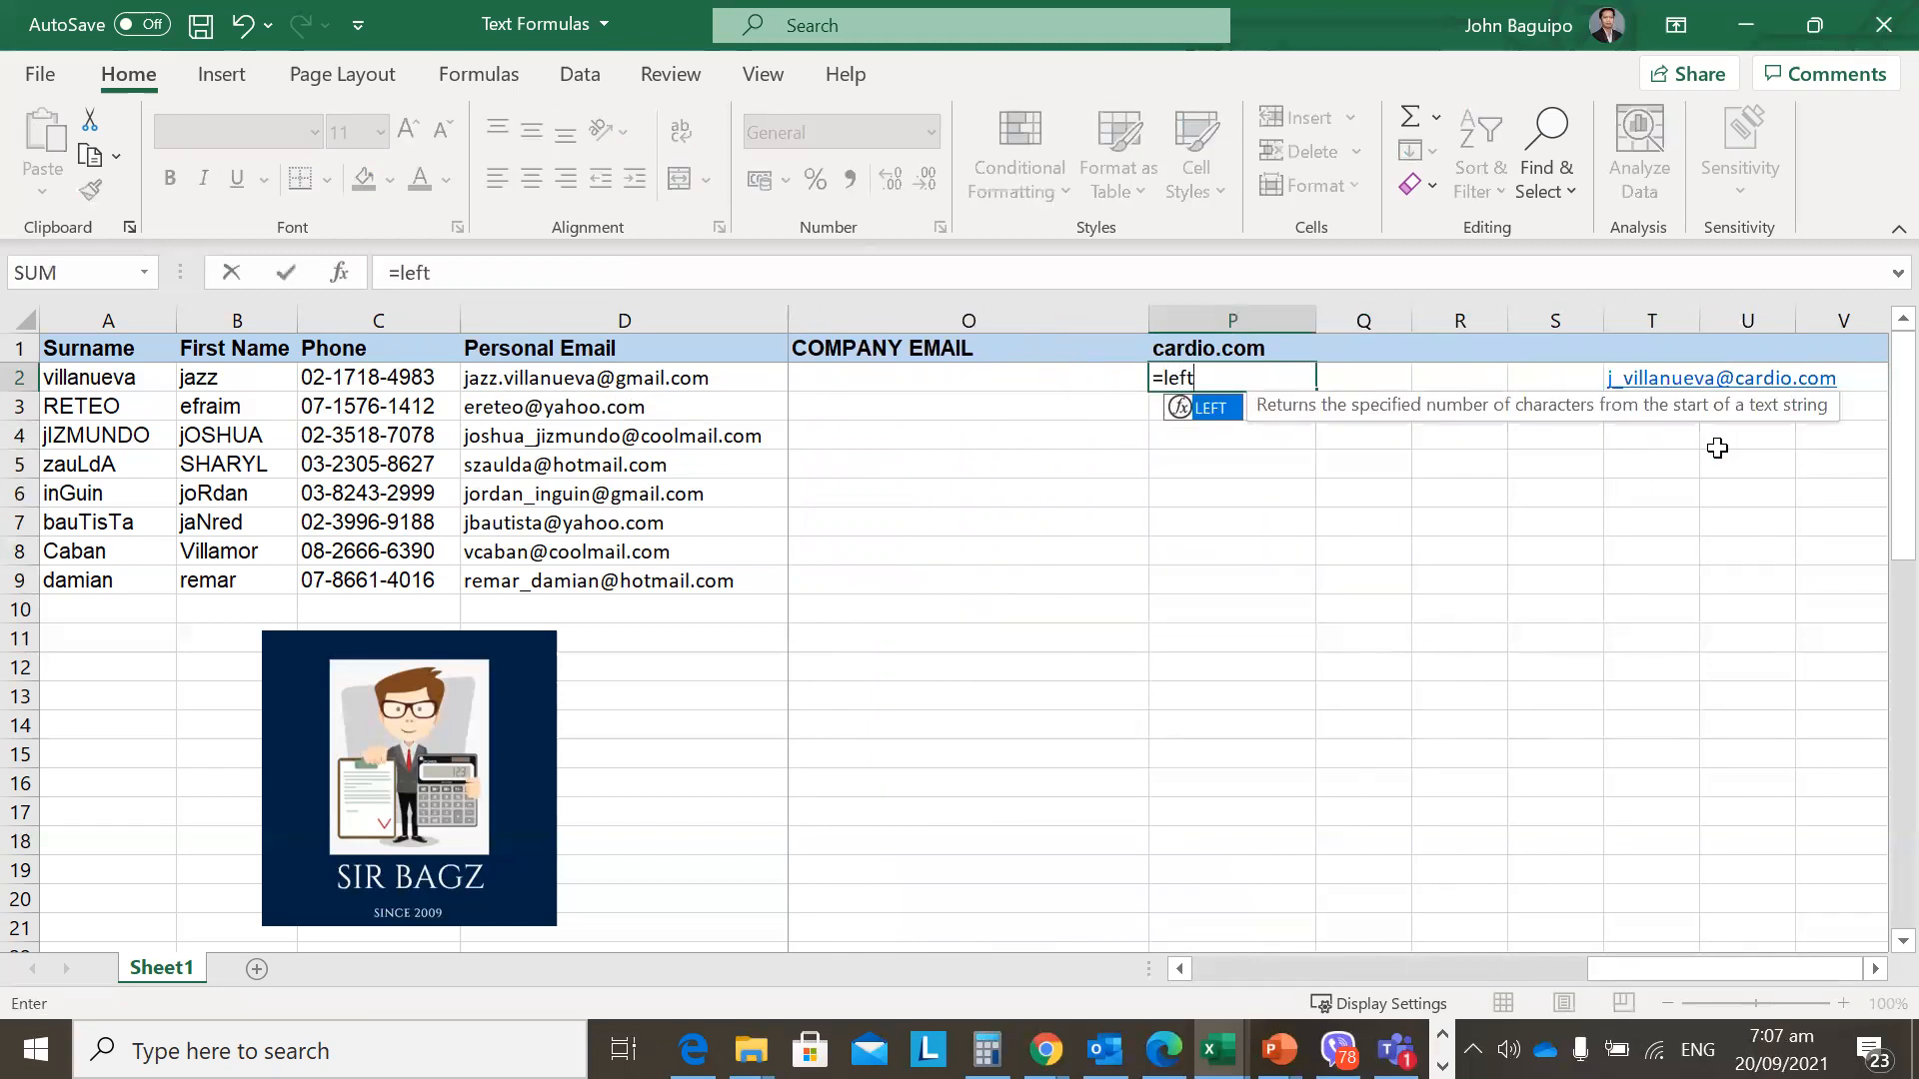
pyautogui.write('(')
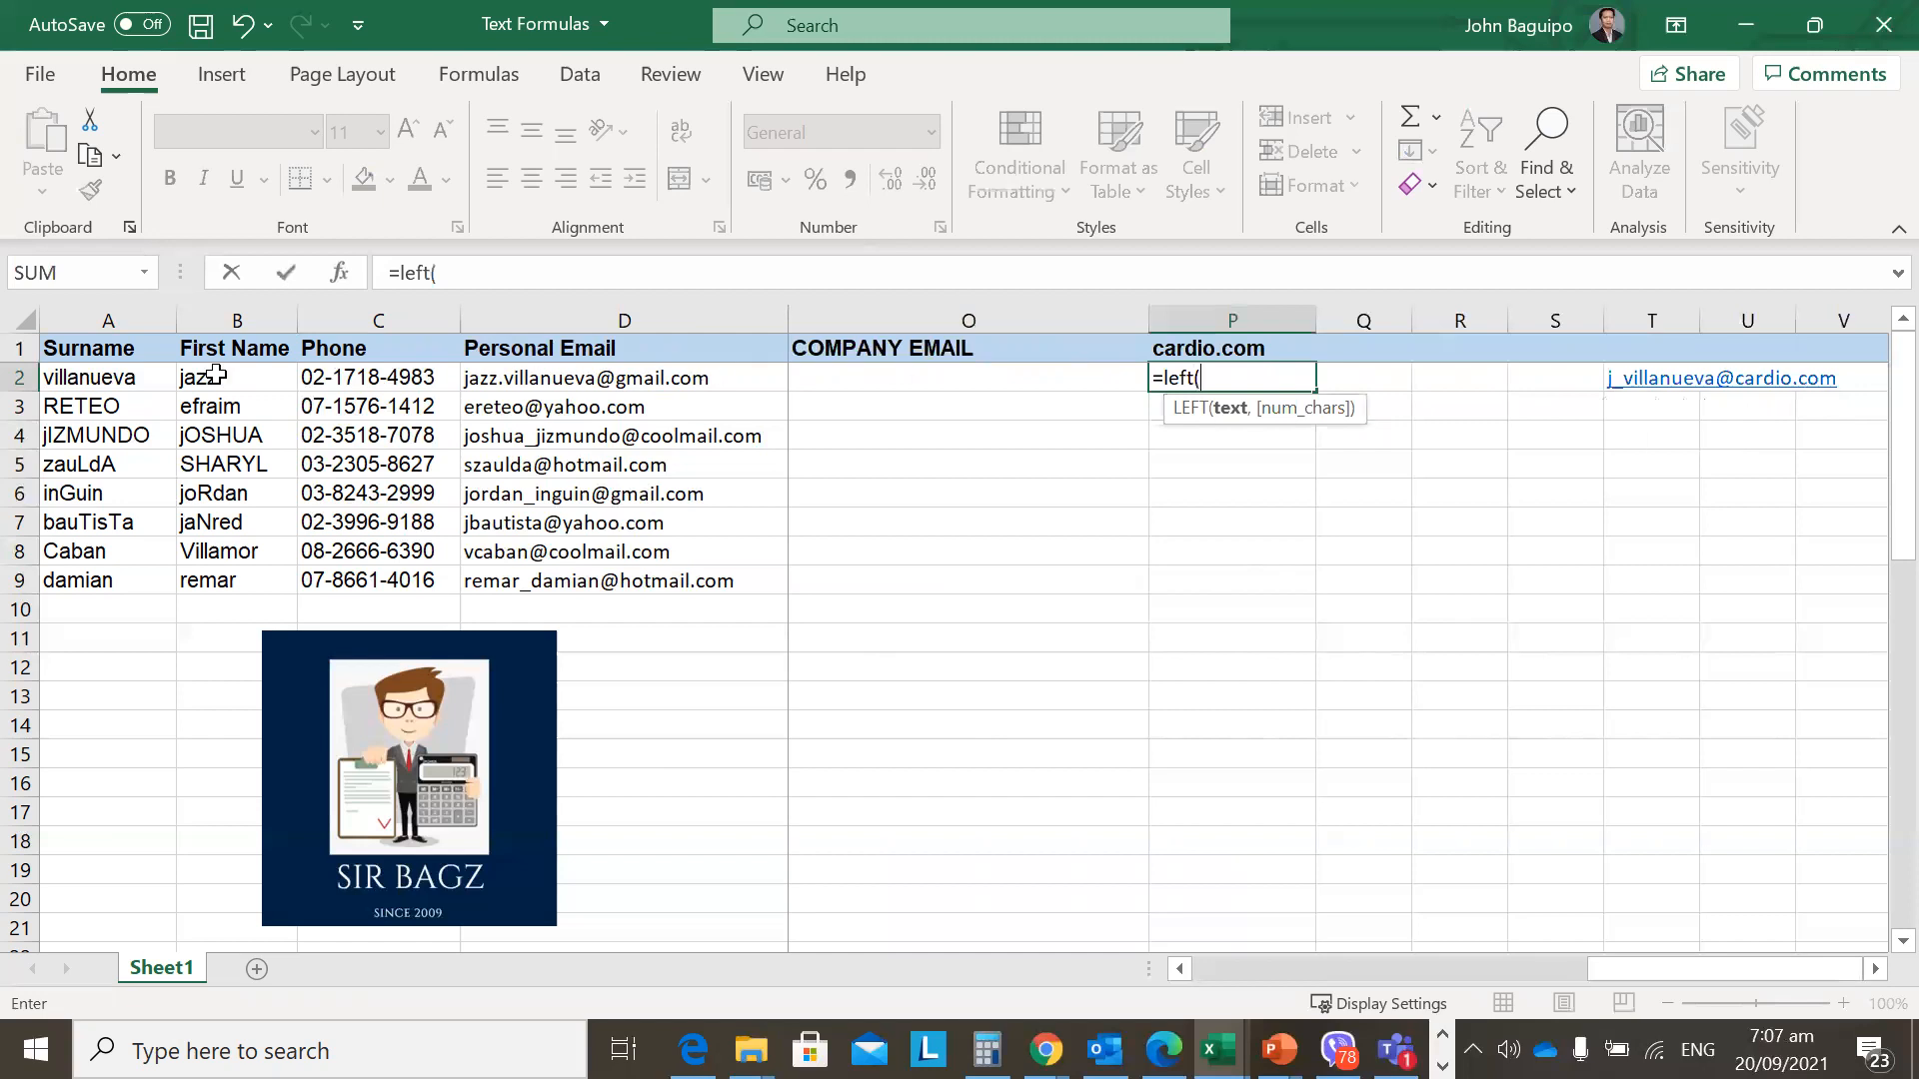
# Enter =LEFT(B2,1) in P2 and fill it down to P9 for each first initial.
pyautogui.click(1177, 968)
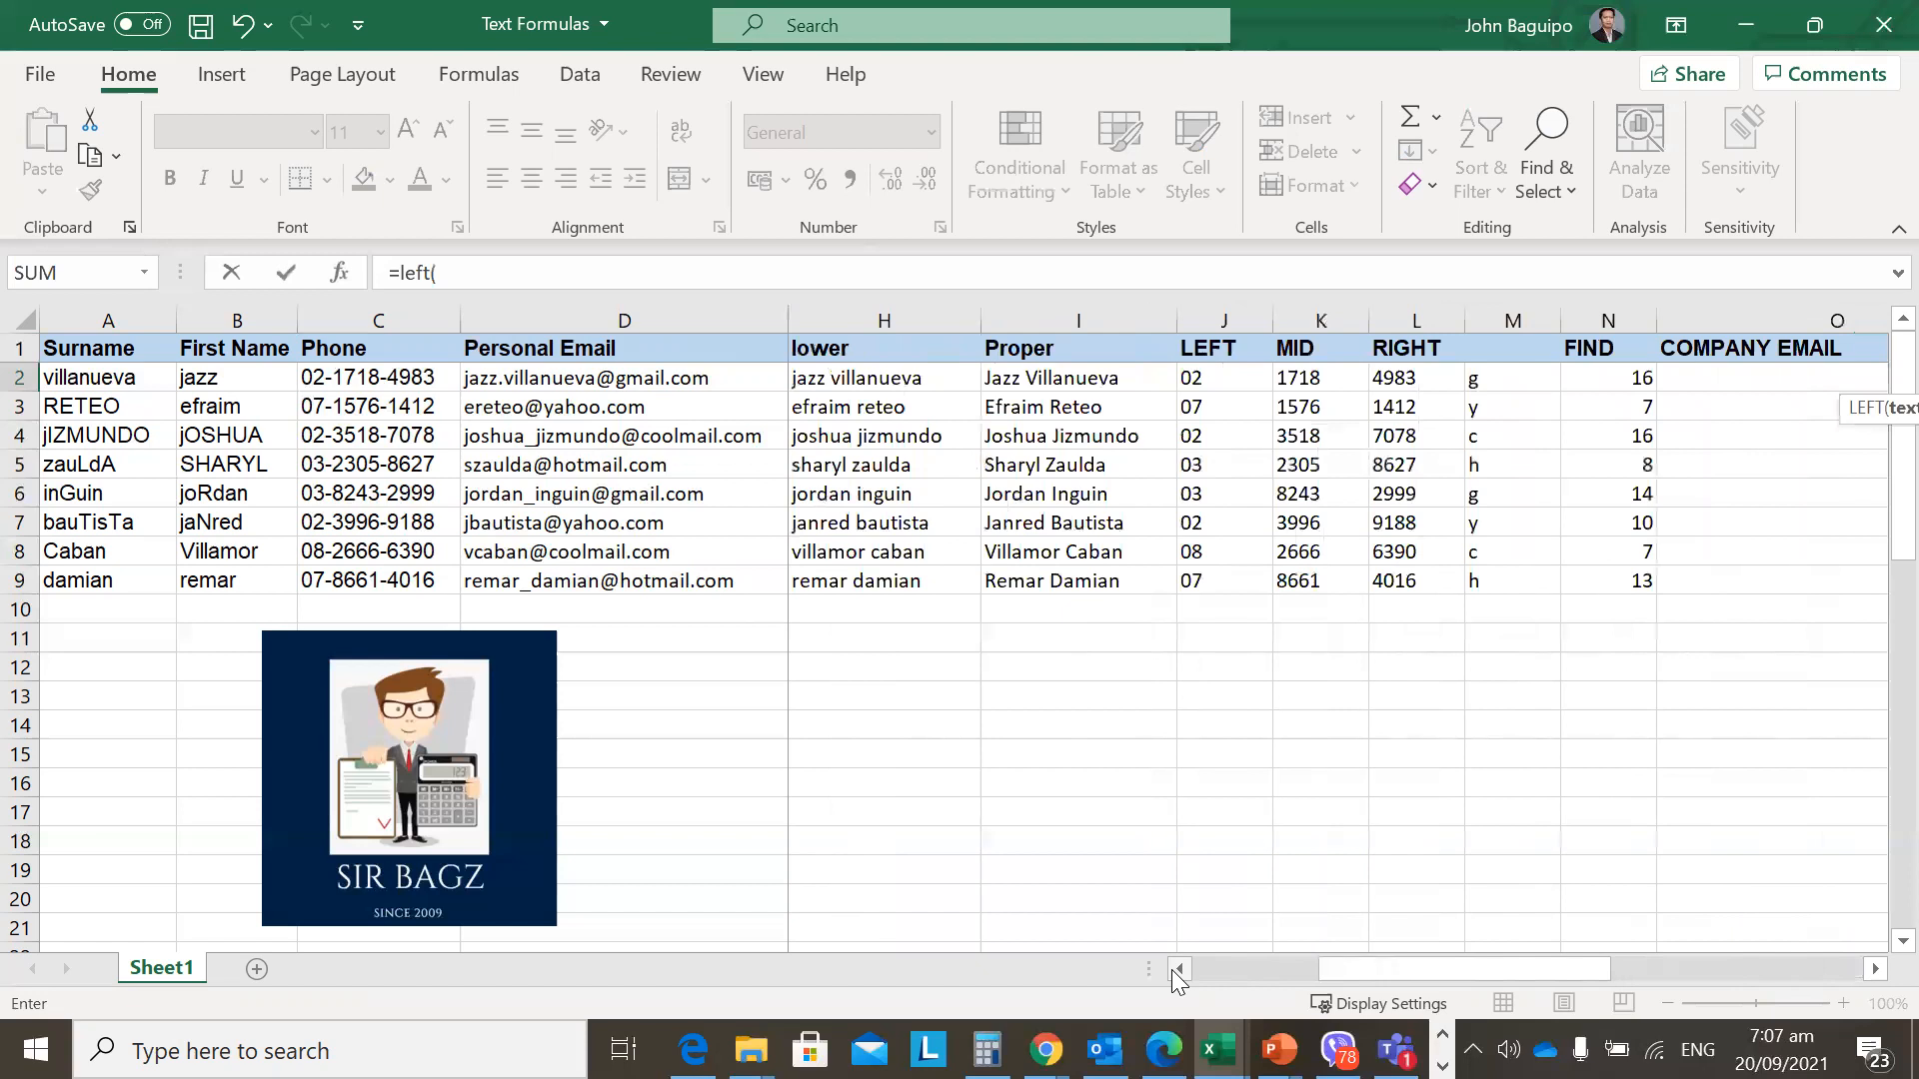
pyautogui.click(1175, 970)
pyautogui.click(1175, 970)
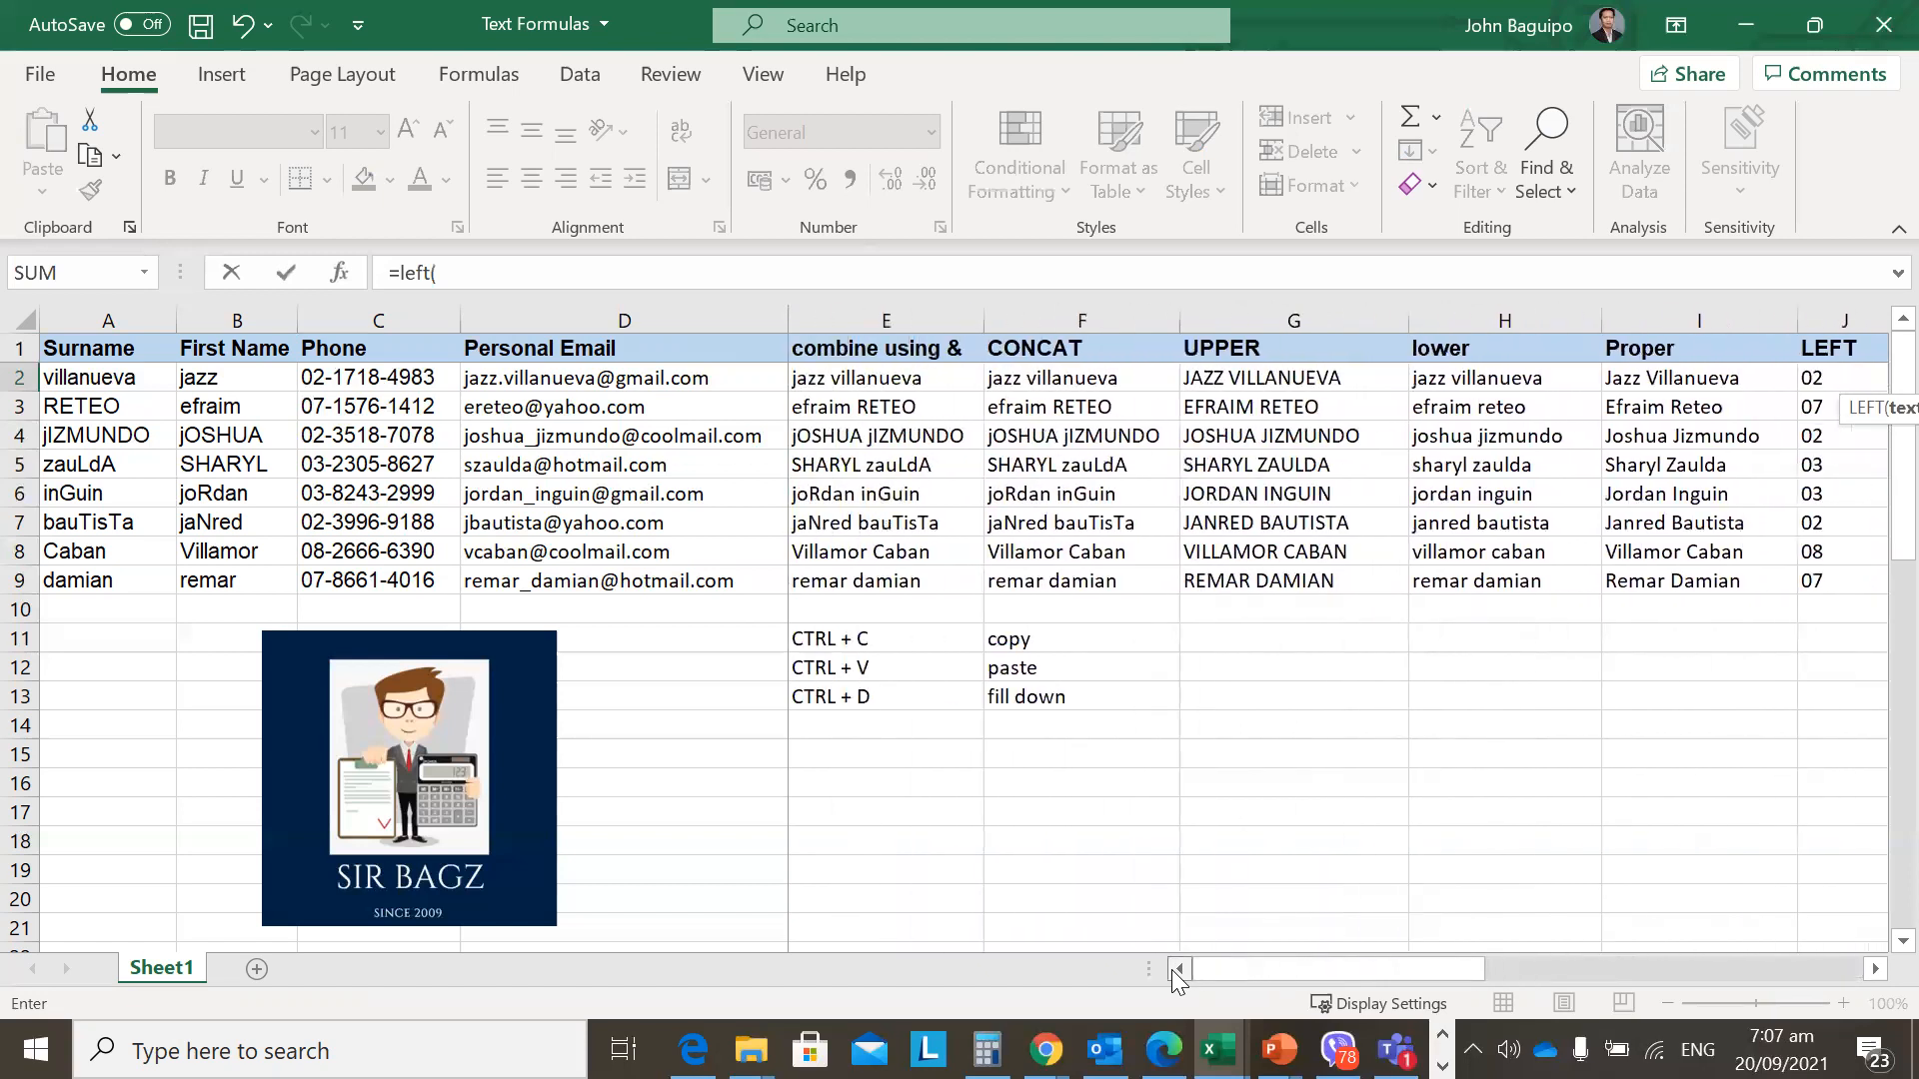
pyautogui.click(255, 377)
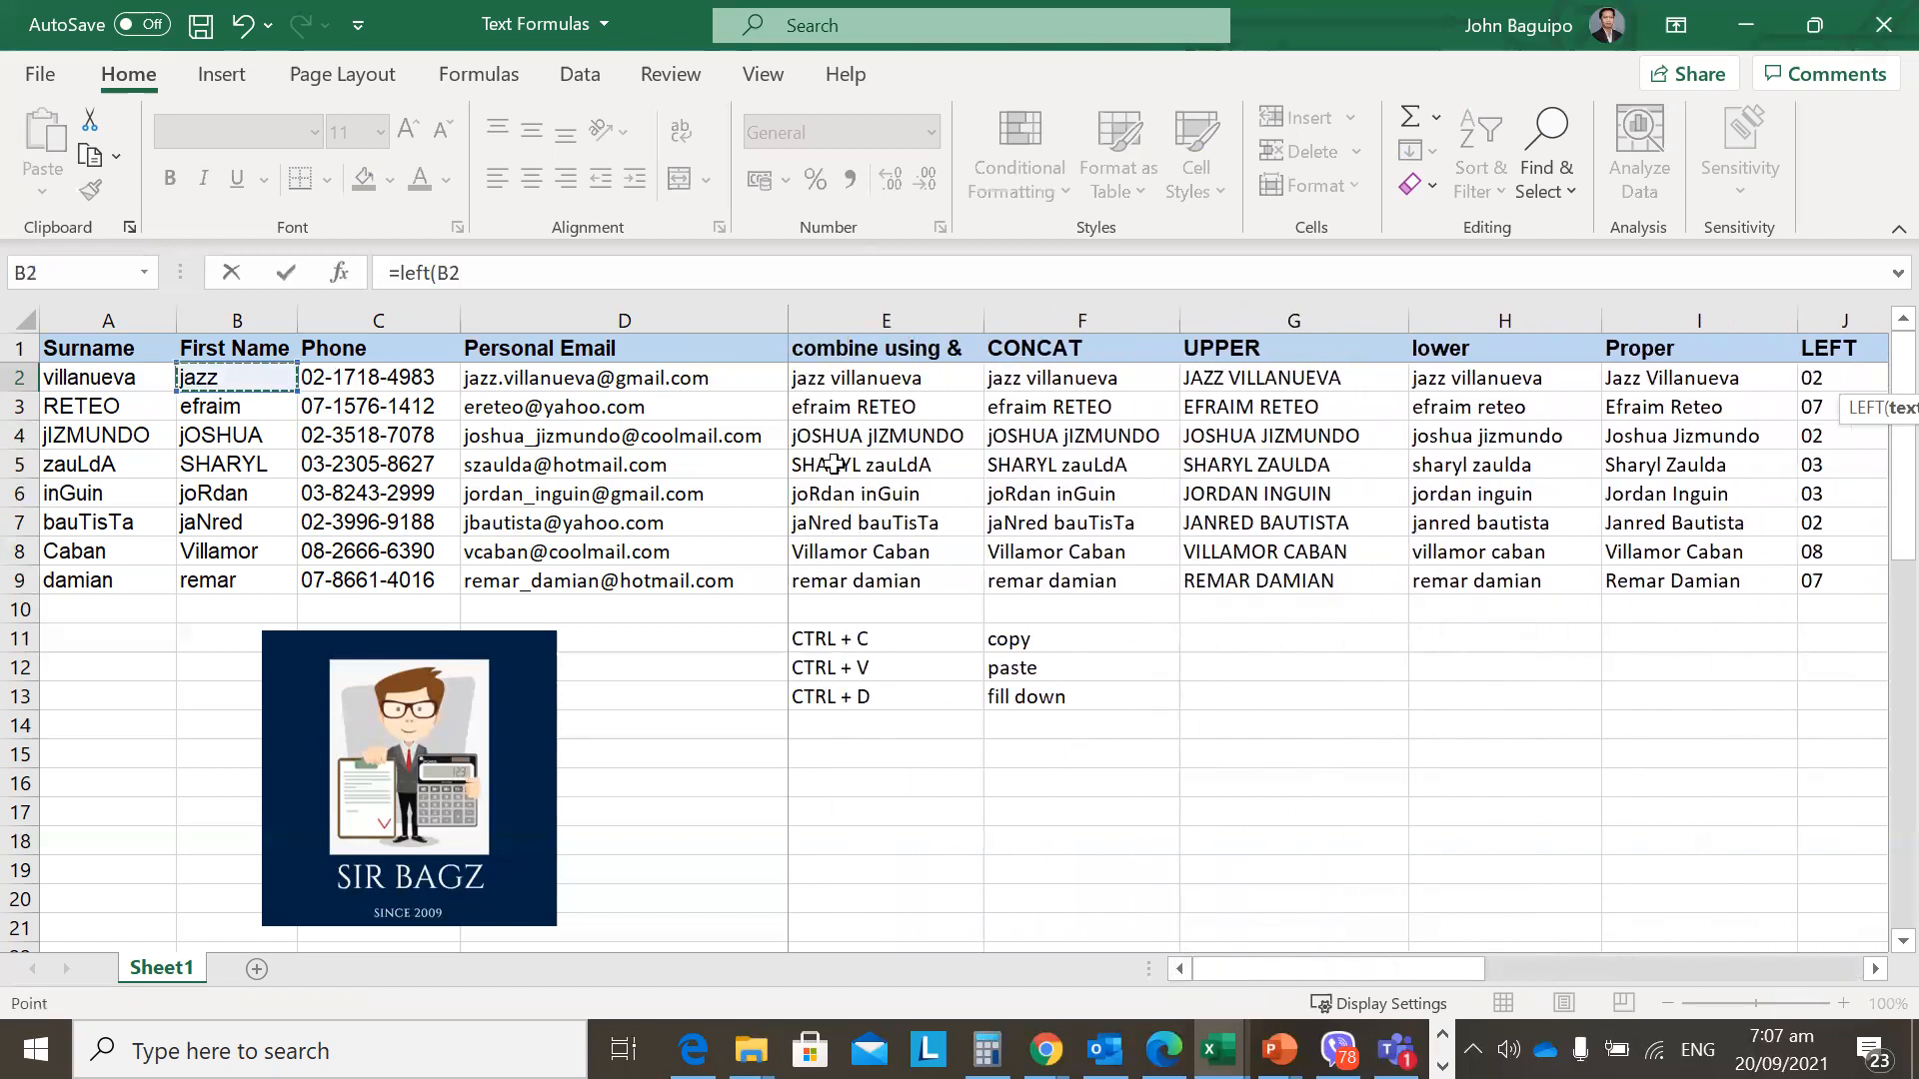
pyautogui.write(',1')
pyautogui.write(')')
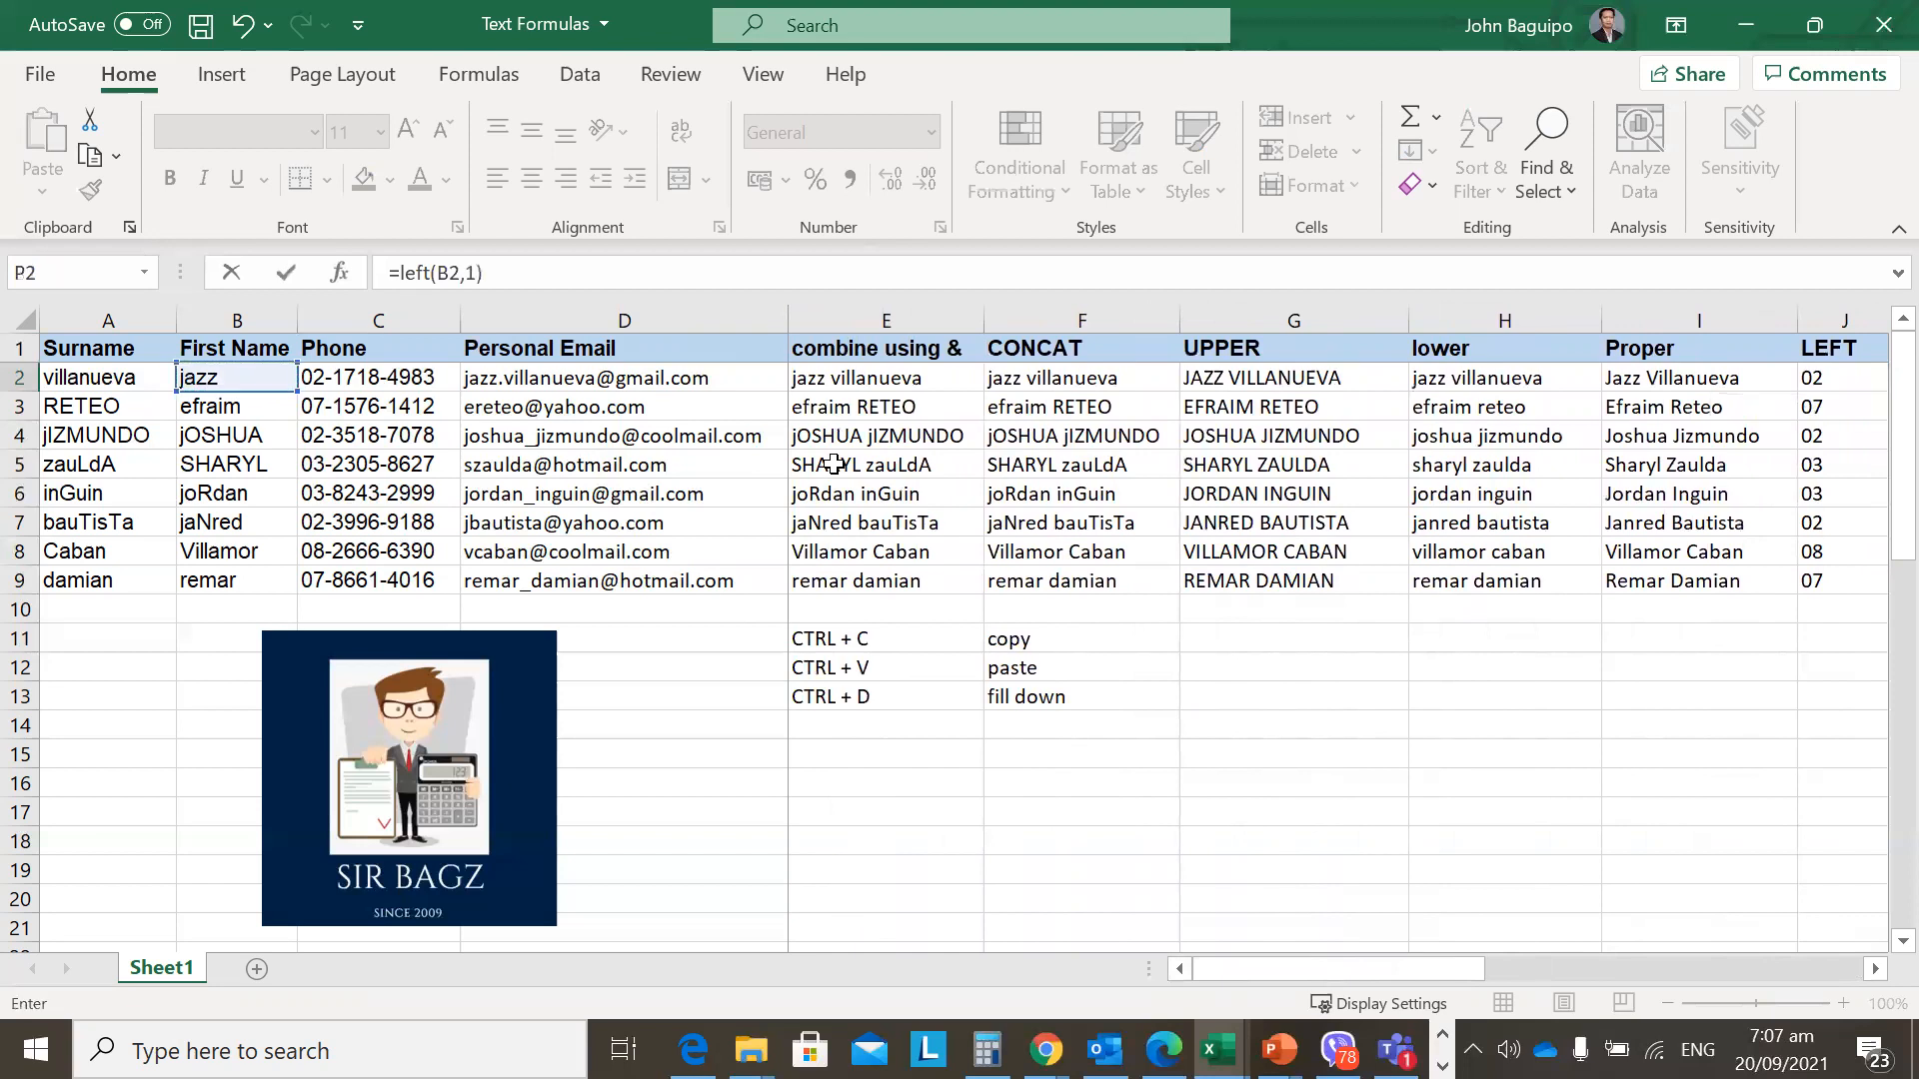
pyautogui.hotkey('ctrl', 'Return')
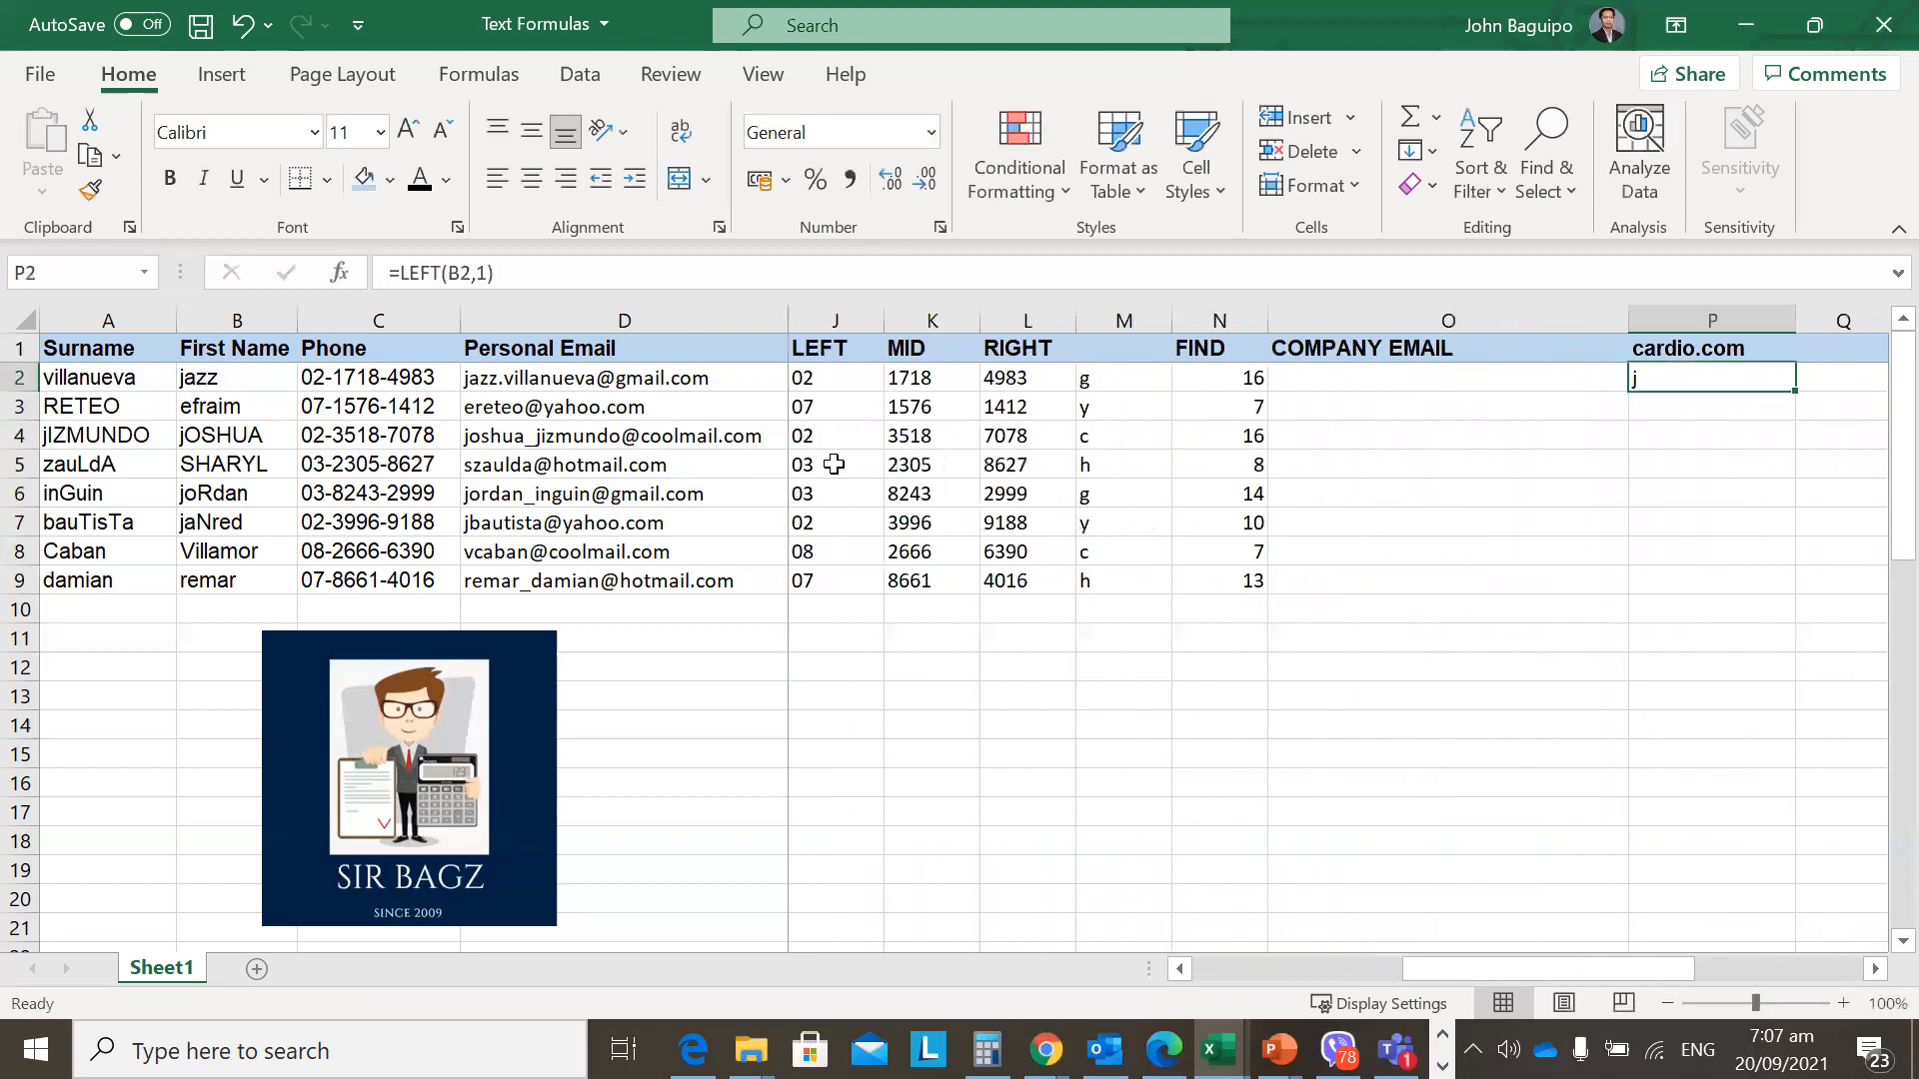
pyautogui.hotkey('shift', 'Down')
pyautogui.hotkey('shift', 'Down')
pyautogui.hotkey('shift', 'Down')
pyautogui.hotkey('shift', 'Down')
pyautogui.hotkey('shift', 'Down')
pyautogui.hotkey('shift', 'Down')
pyautogui.hotkey('shift', 'Down')
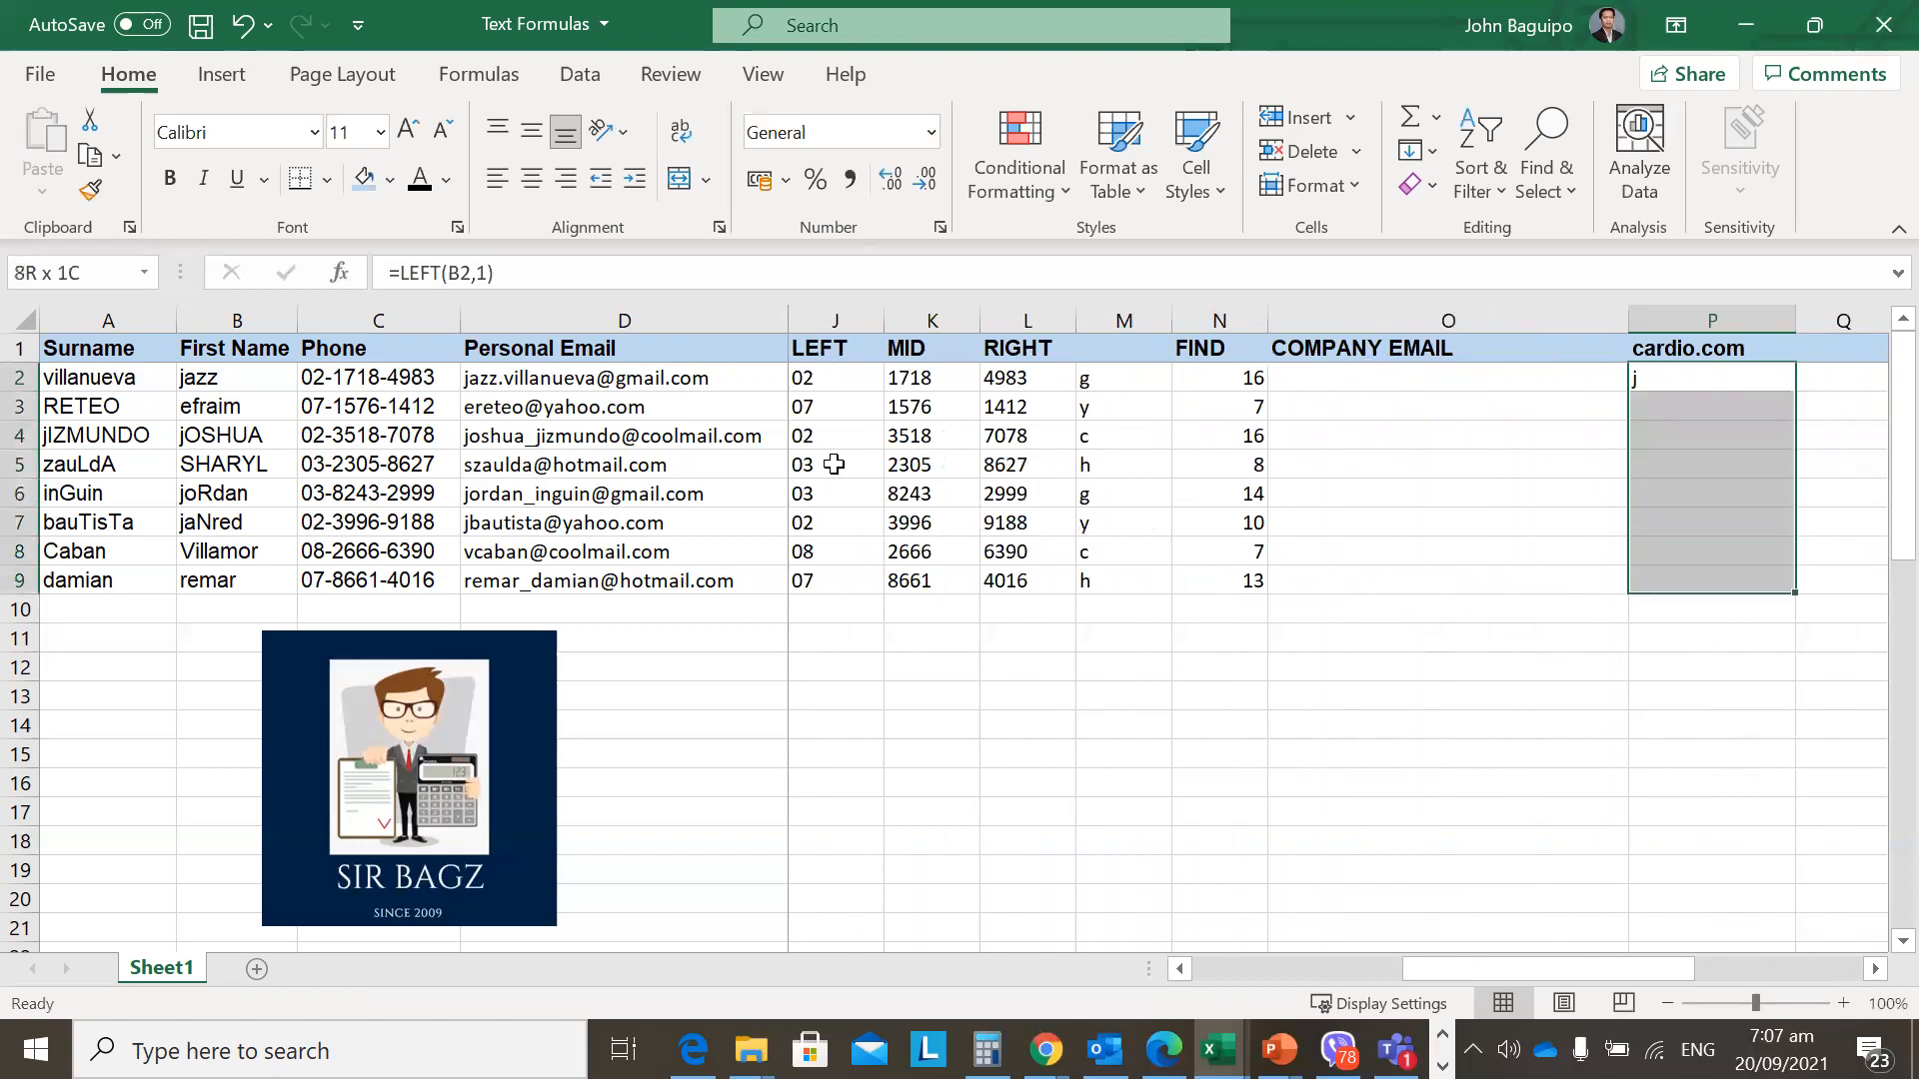
pyautogui.hotkey('ctrl', 'd')
pyautogui.press('Right')
pyautogui.press('Right')
pyautogui.press('Right')
pyautogui.press('Right')
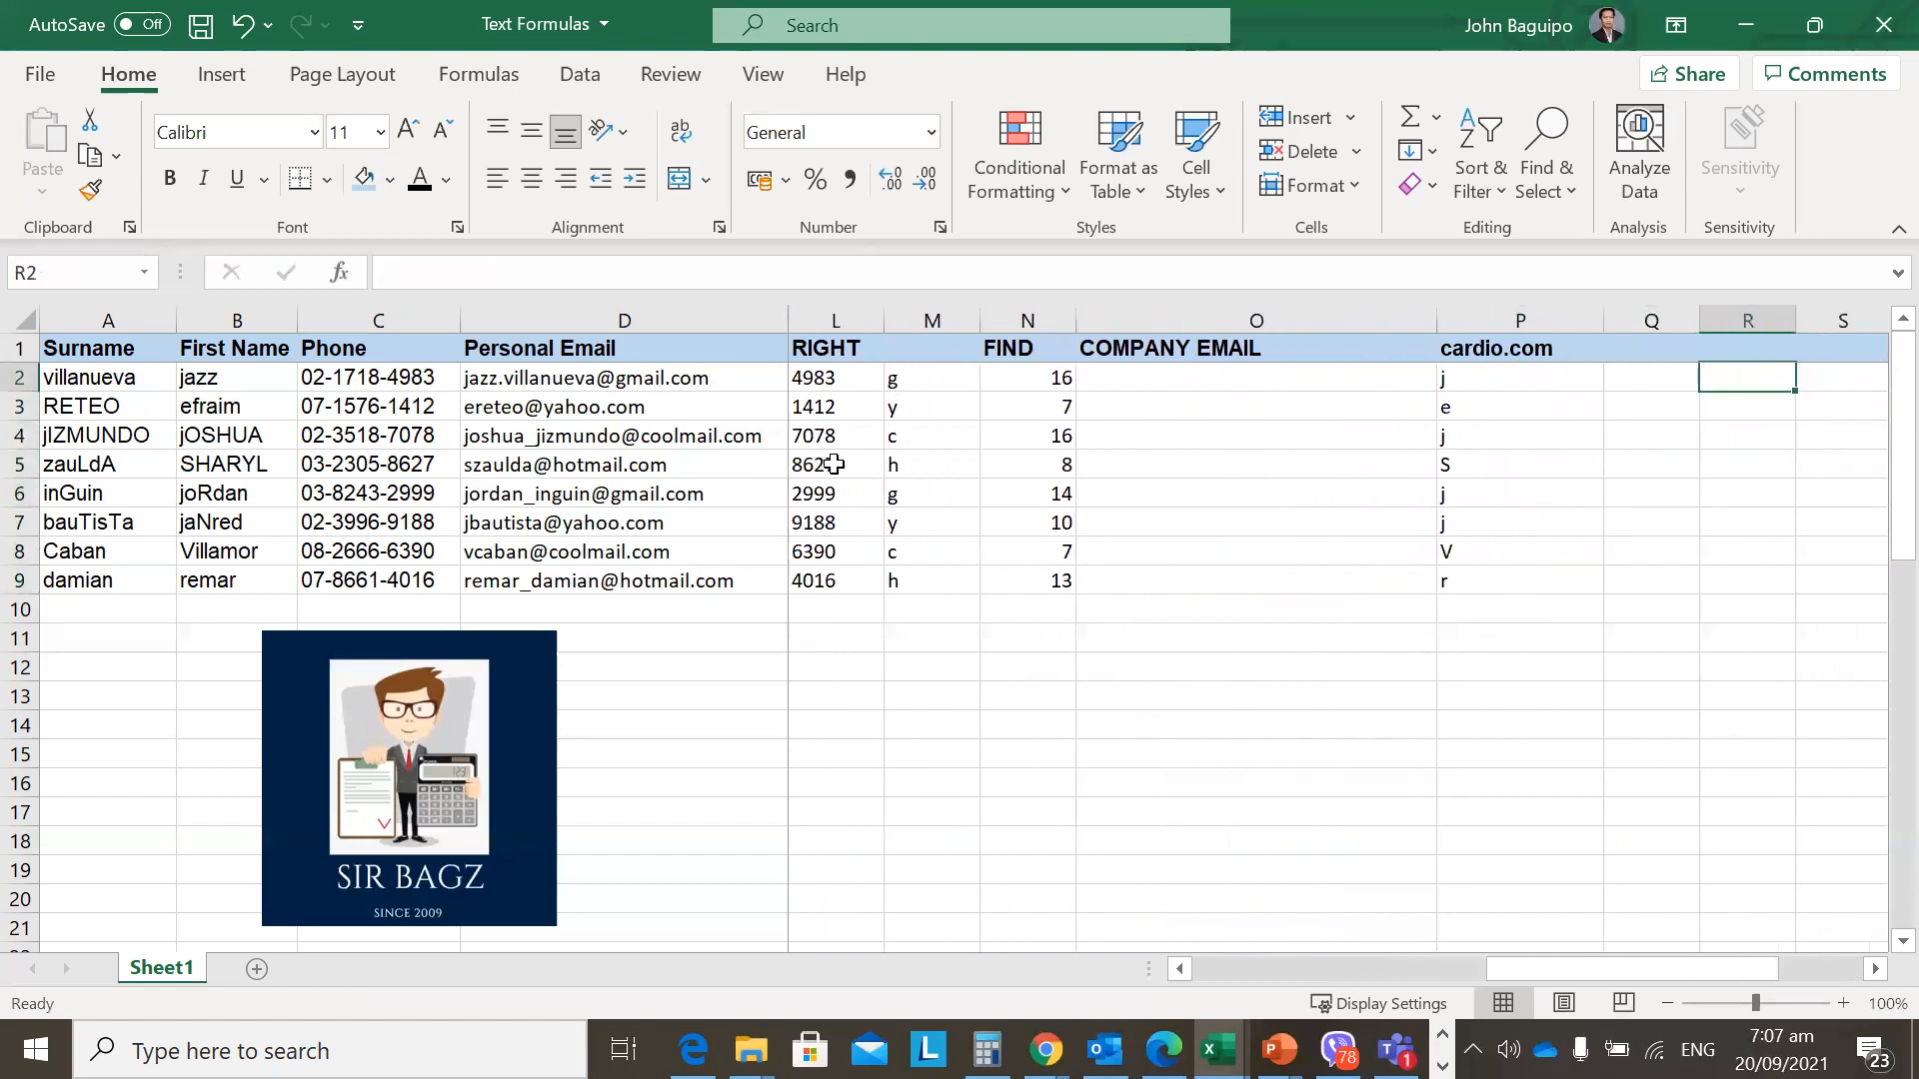
pyautogui.press('Left')
pyautogui.press('Left')
pyautogui.press('Left')
pyautogui.press('Left')
# Review the row 5 and row 2 formulas, including the LOWER names in column H.
pyautogui.press('Down')
pyautogui.press('Down')
pyautogui.press('Down')
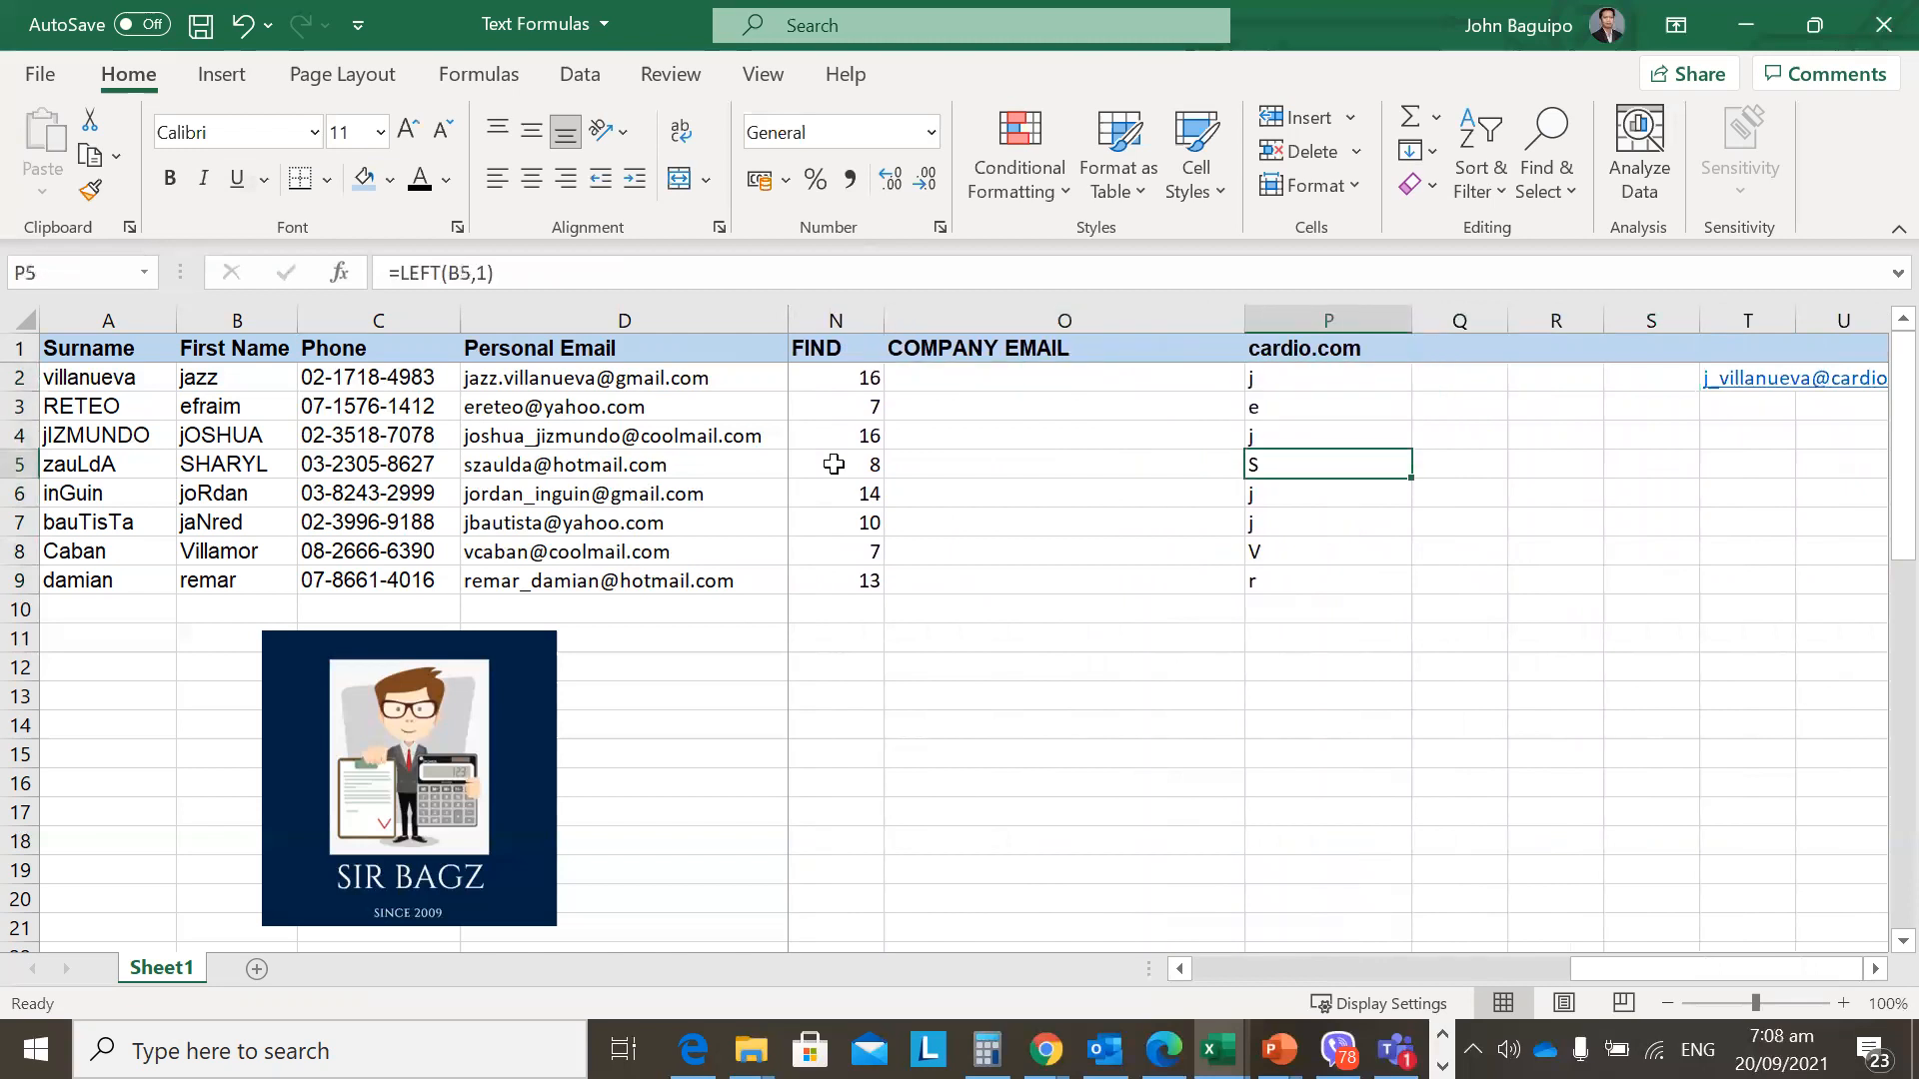
pyautogui.press('F2')
pyautogui.press('Escape')
pyautogui.press('Left')
pyautogui.press('Left')
pyautogui.press('Left')
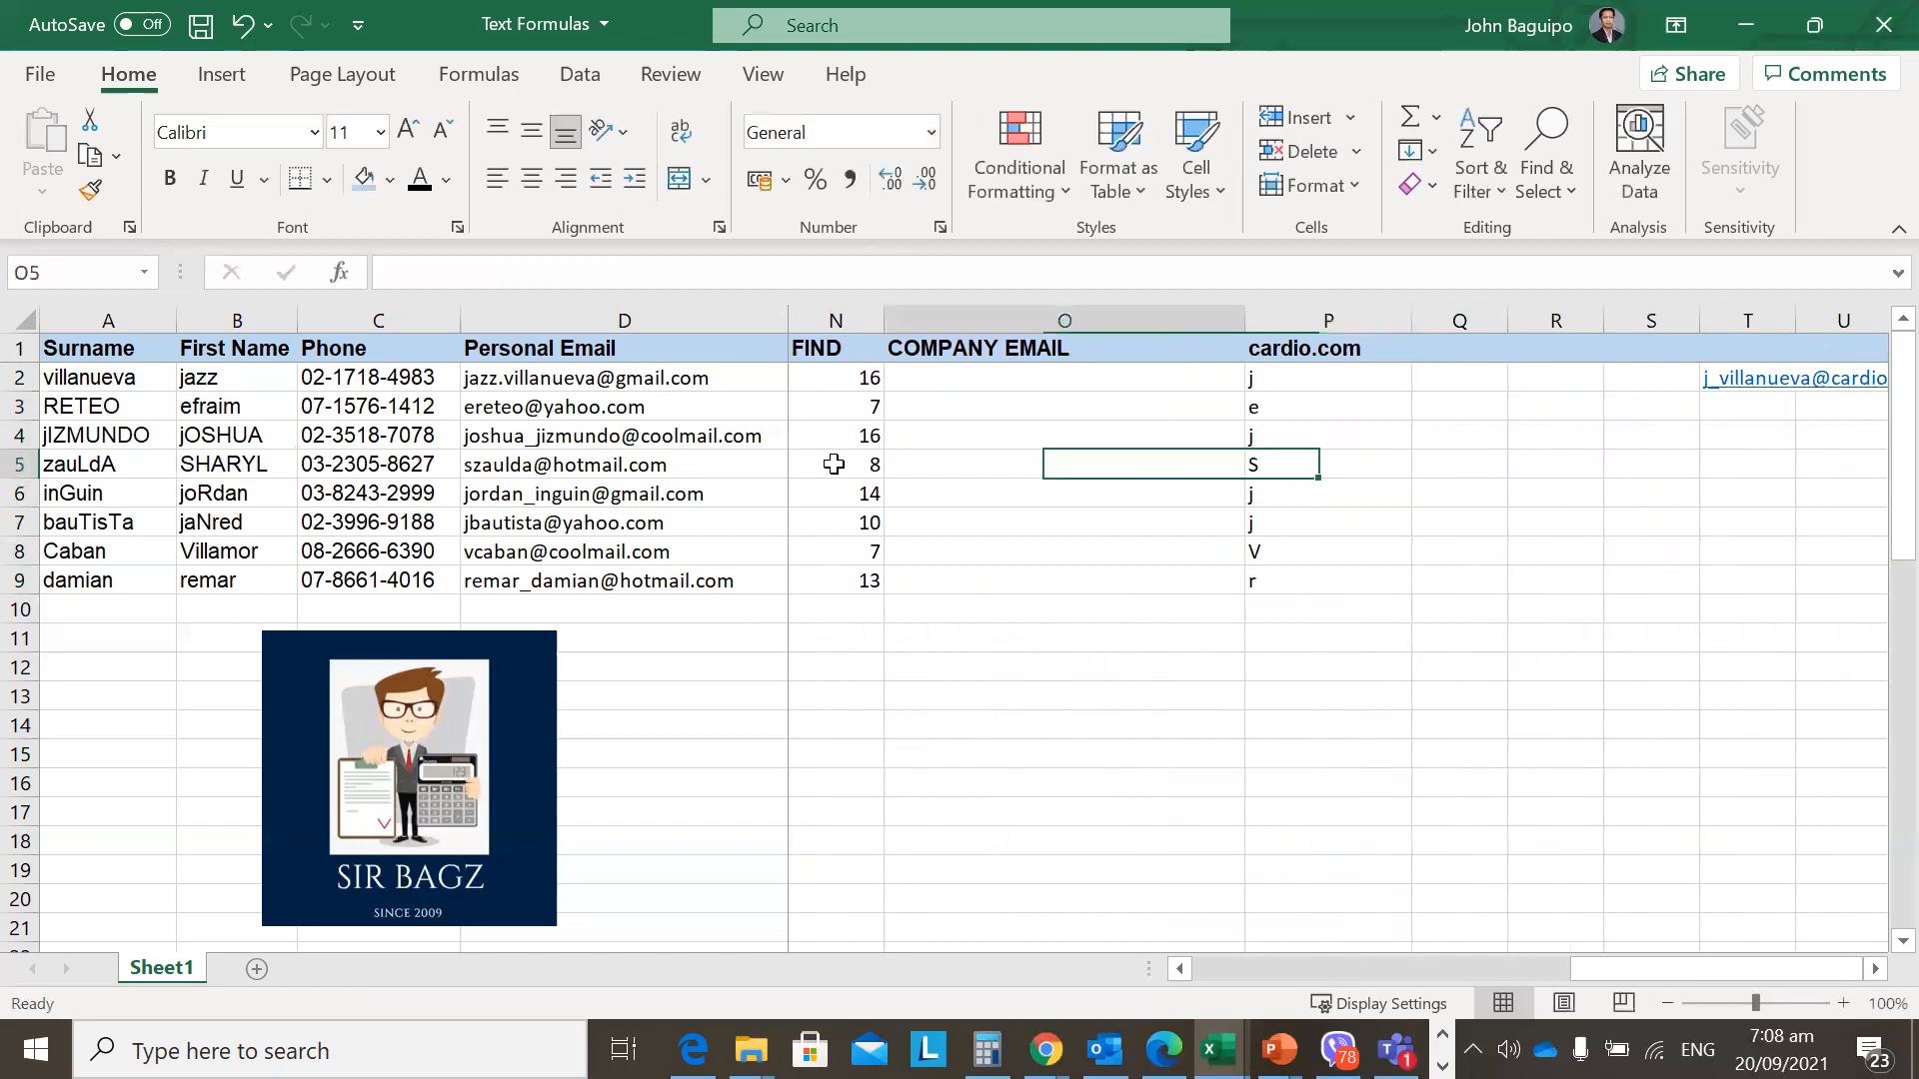
pyautogui.press('Home')
pyautogui.press('Right')
pyautogui.press('Right')
pyautogui.press('Right')
pyautogui.press('Right')
pyautogui.press('Right')
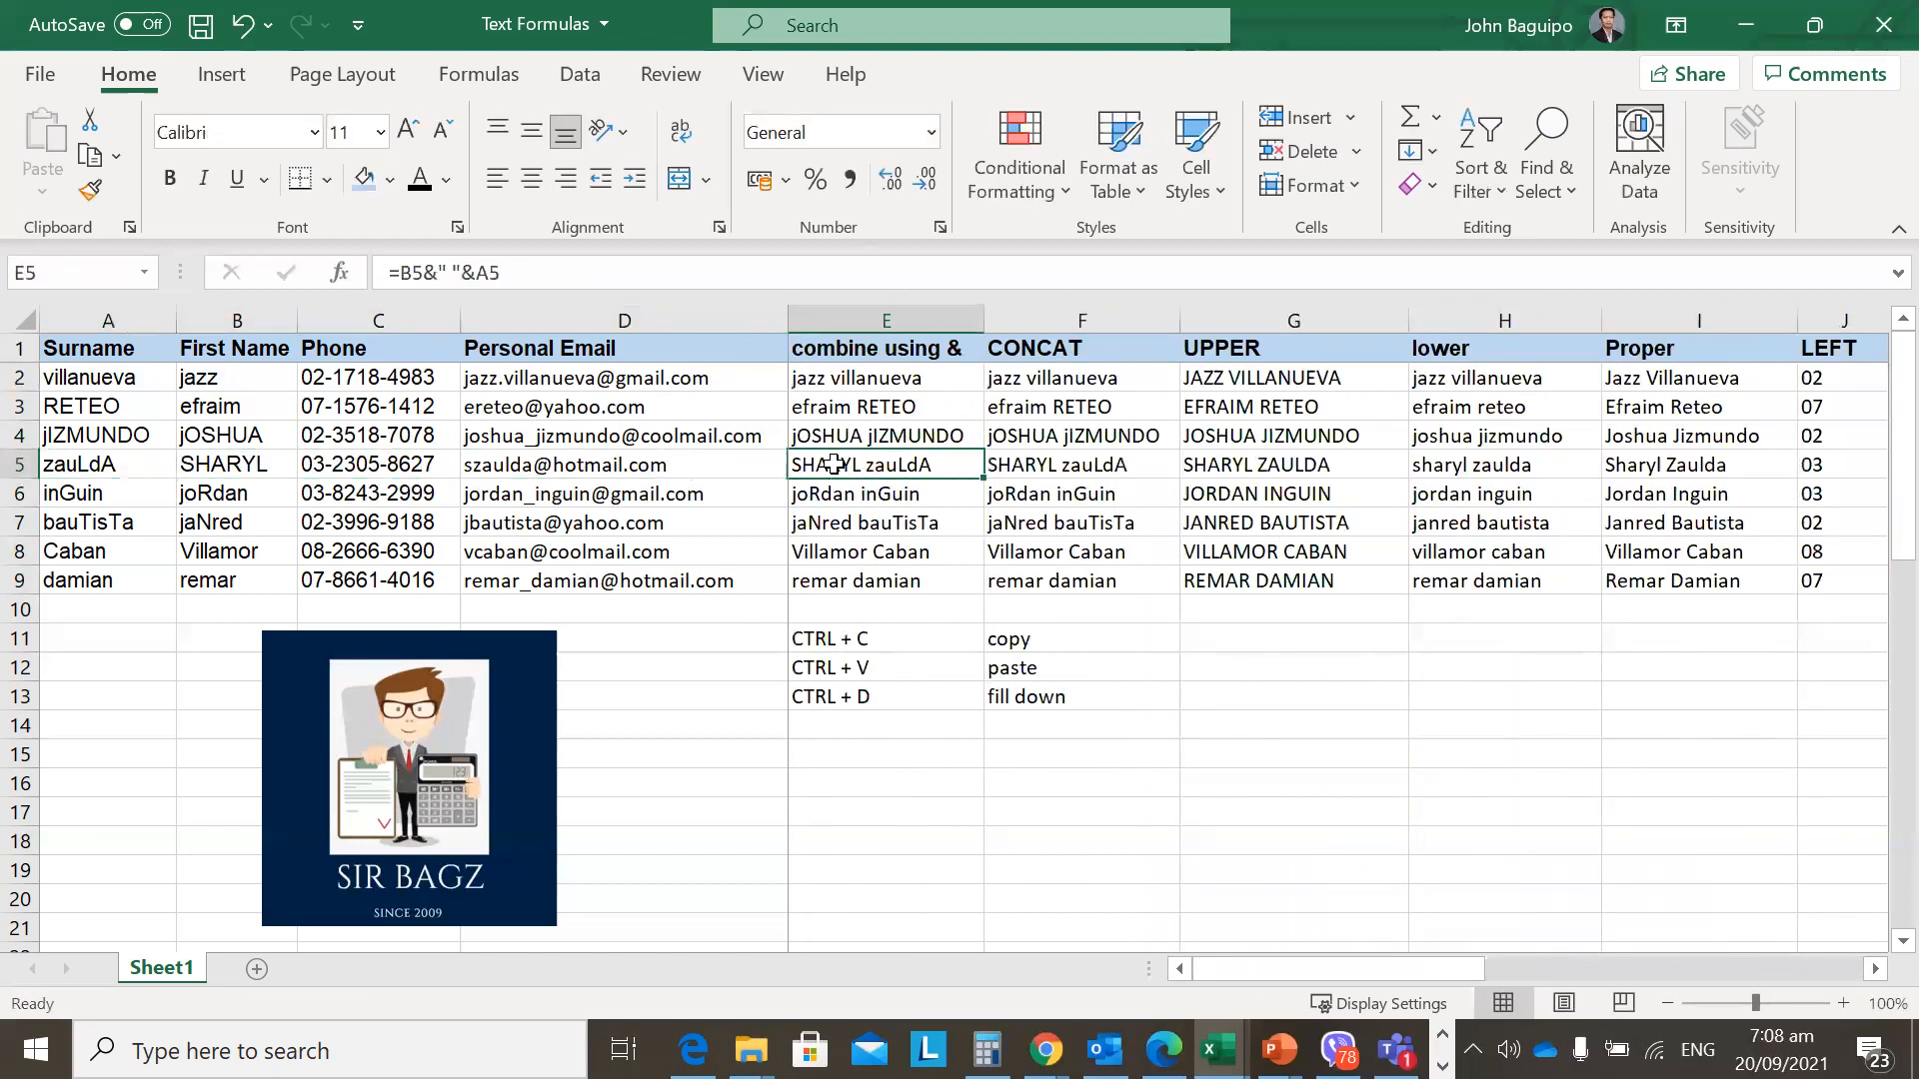
pyautogui.press('Right')
pyautogui.press('Right')
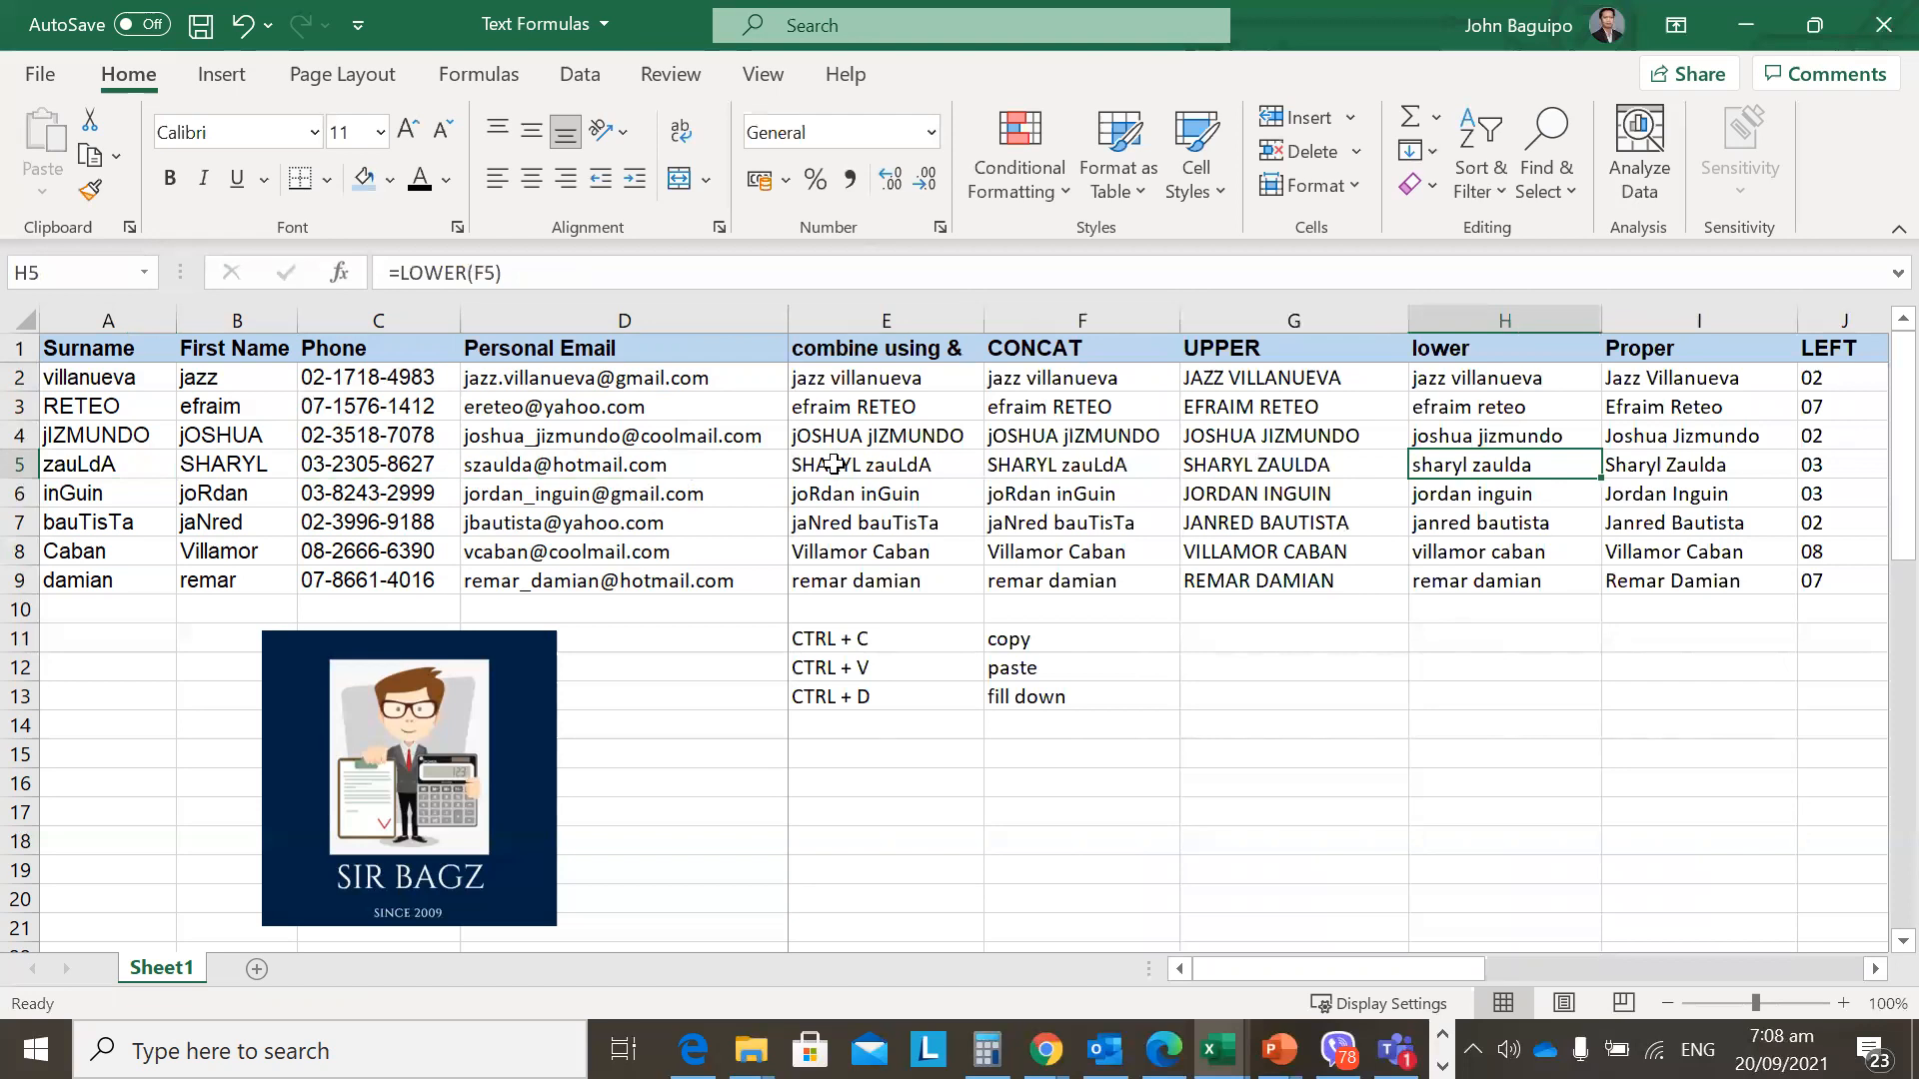
pyautogui.press('Right')
pyautogui.press('Right')
pyautogui.press('Right')
pyautogui.press('Right')
pyautogui.press('Right')
pyautogui.press('Right')
pyautogui.press('Right')
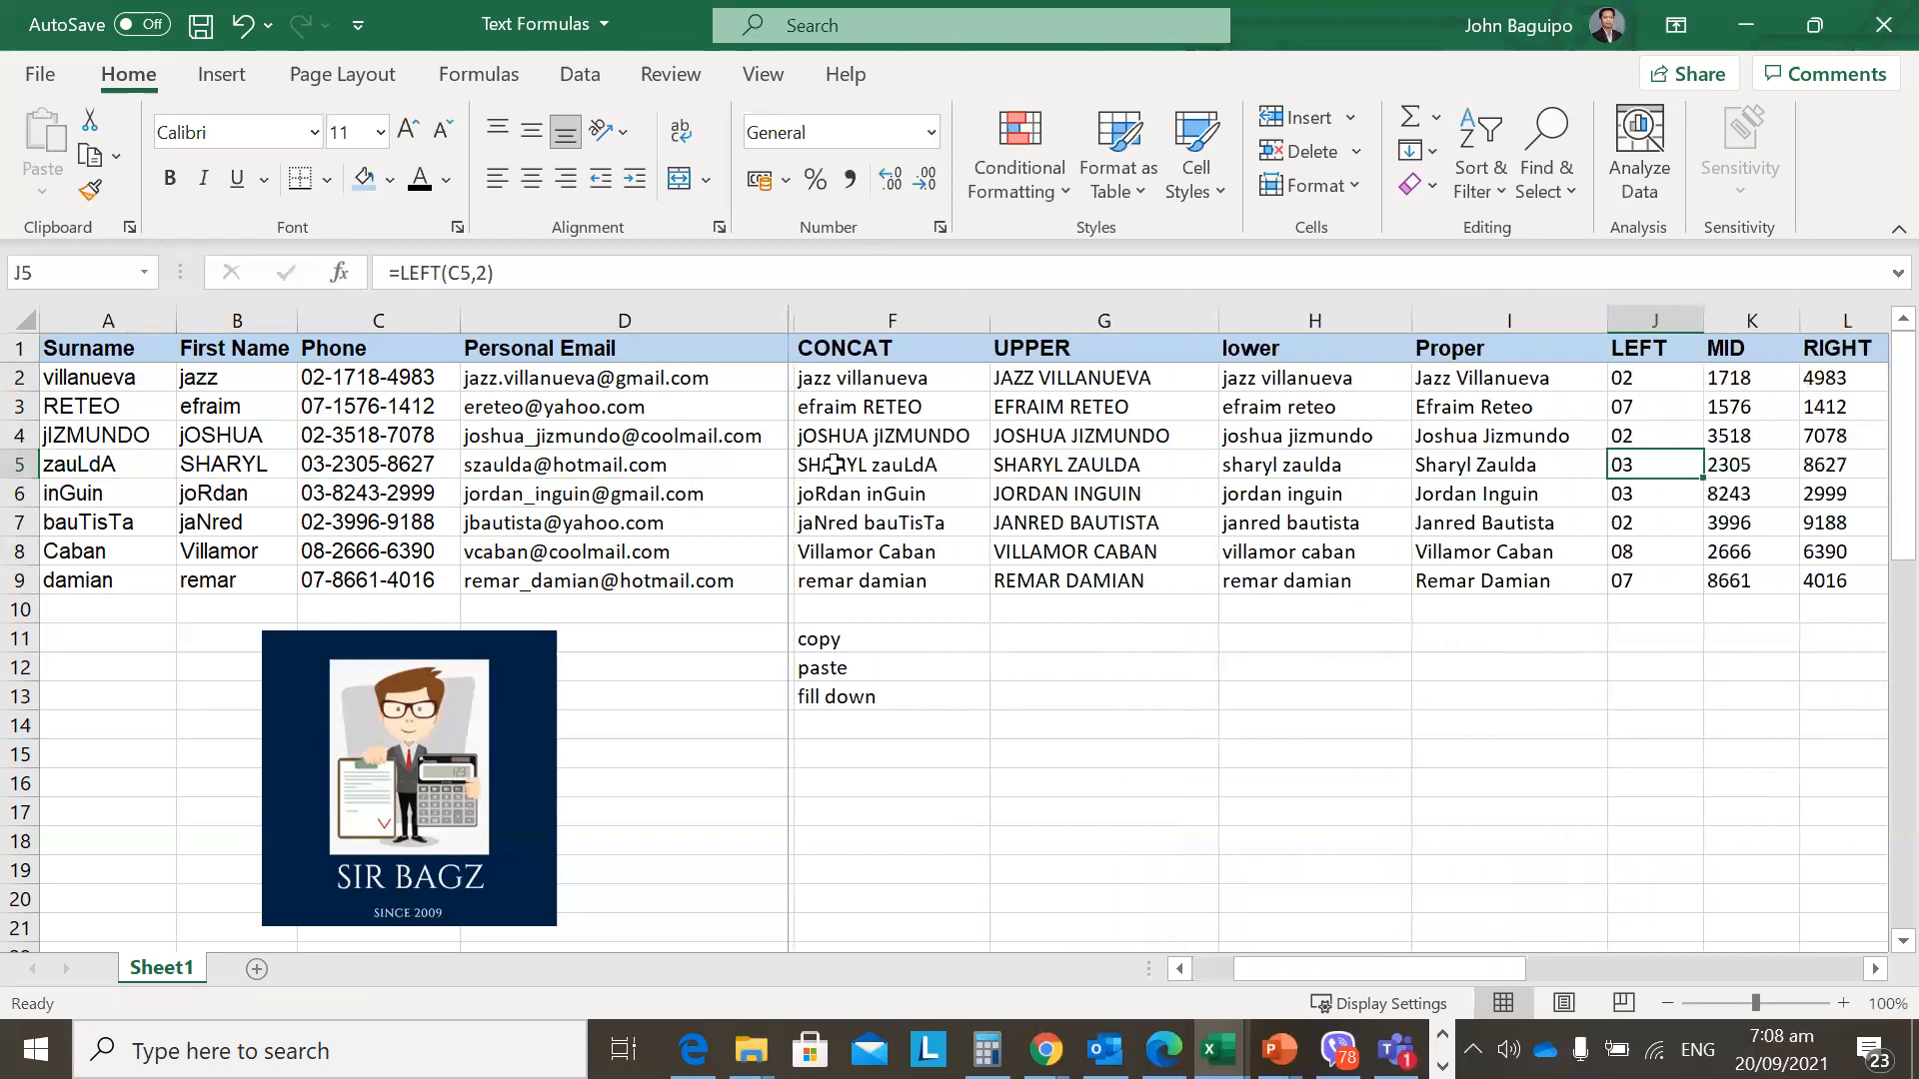
pyautogui.press('Left')
pyautogui.press('Left')
pyautogui.press('Left')
pyautogui.press('Left')
pyautogui.press('Left')
pyautogui.press('Left')
pyautogui.press('Left')
pyautogui.press('Left')
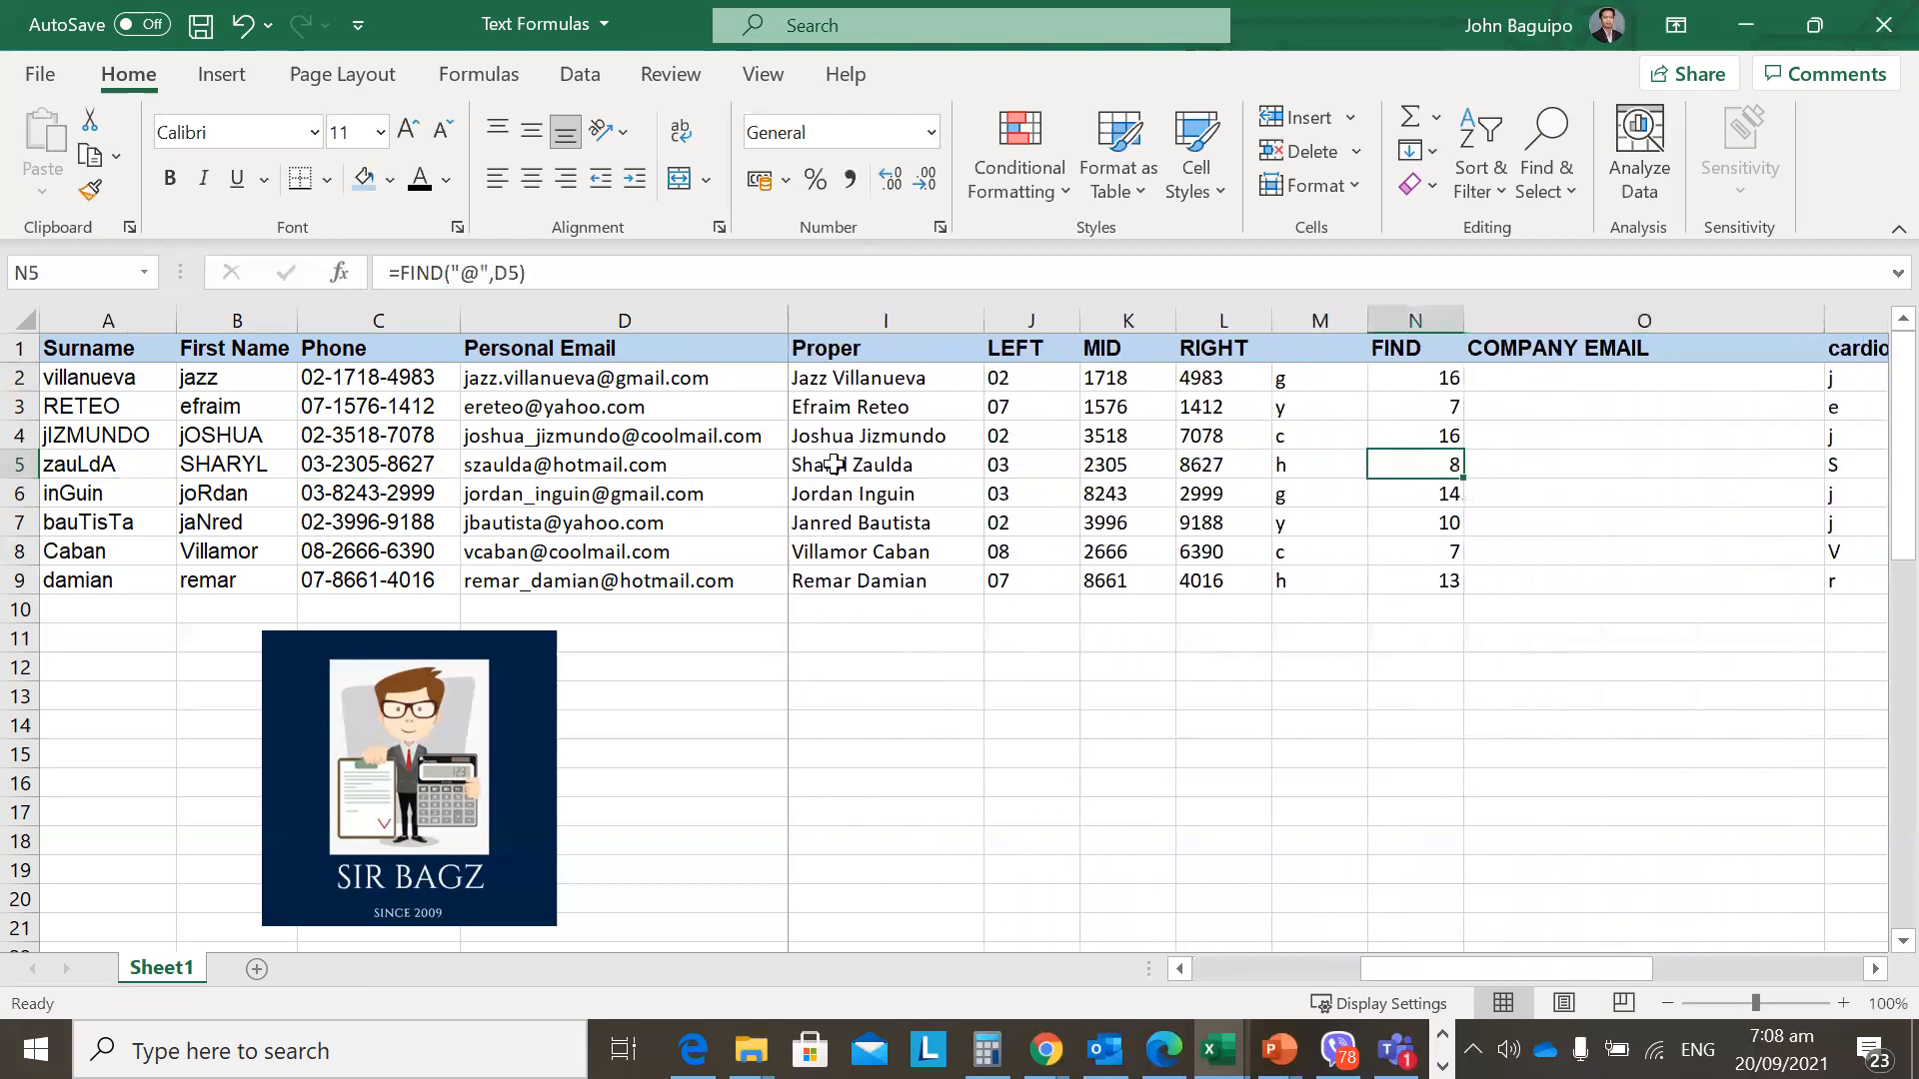
pyautogui.press('Right')
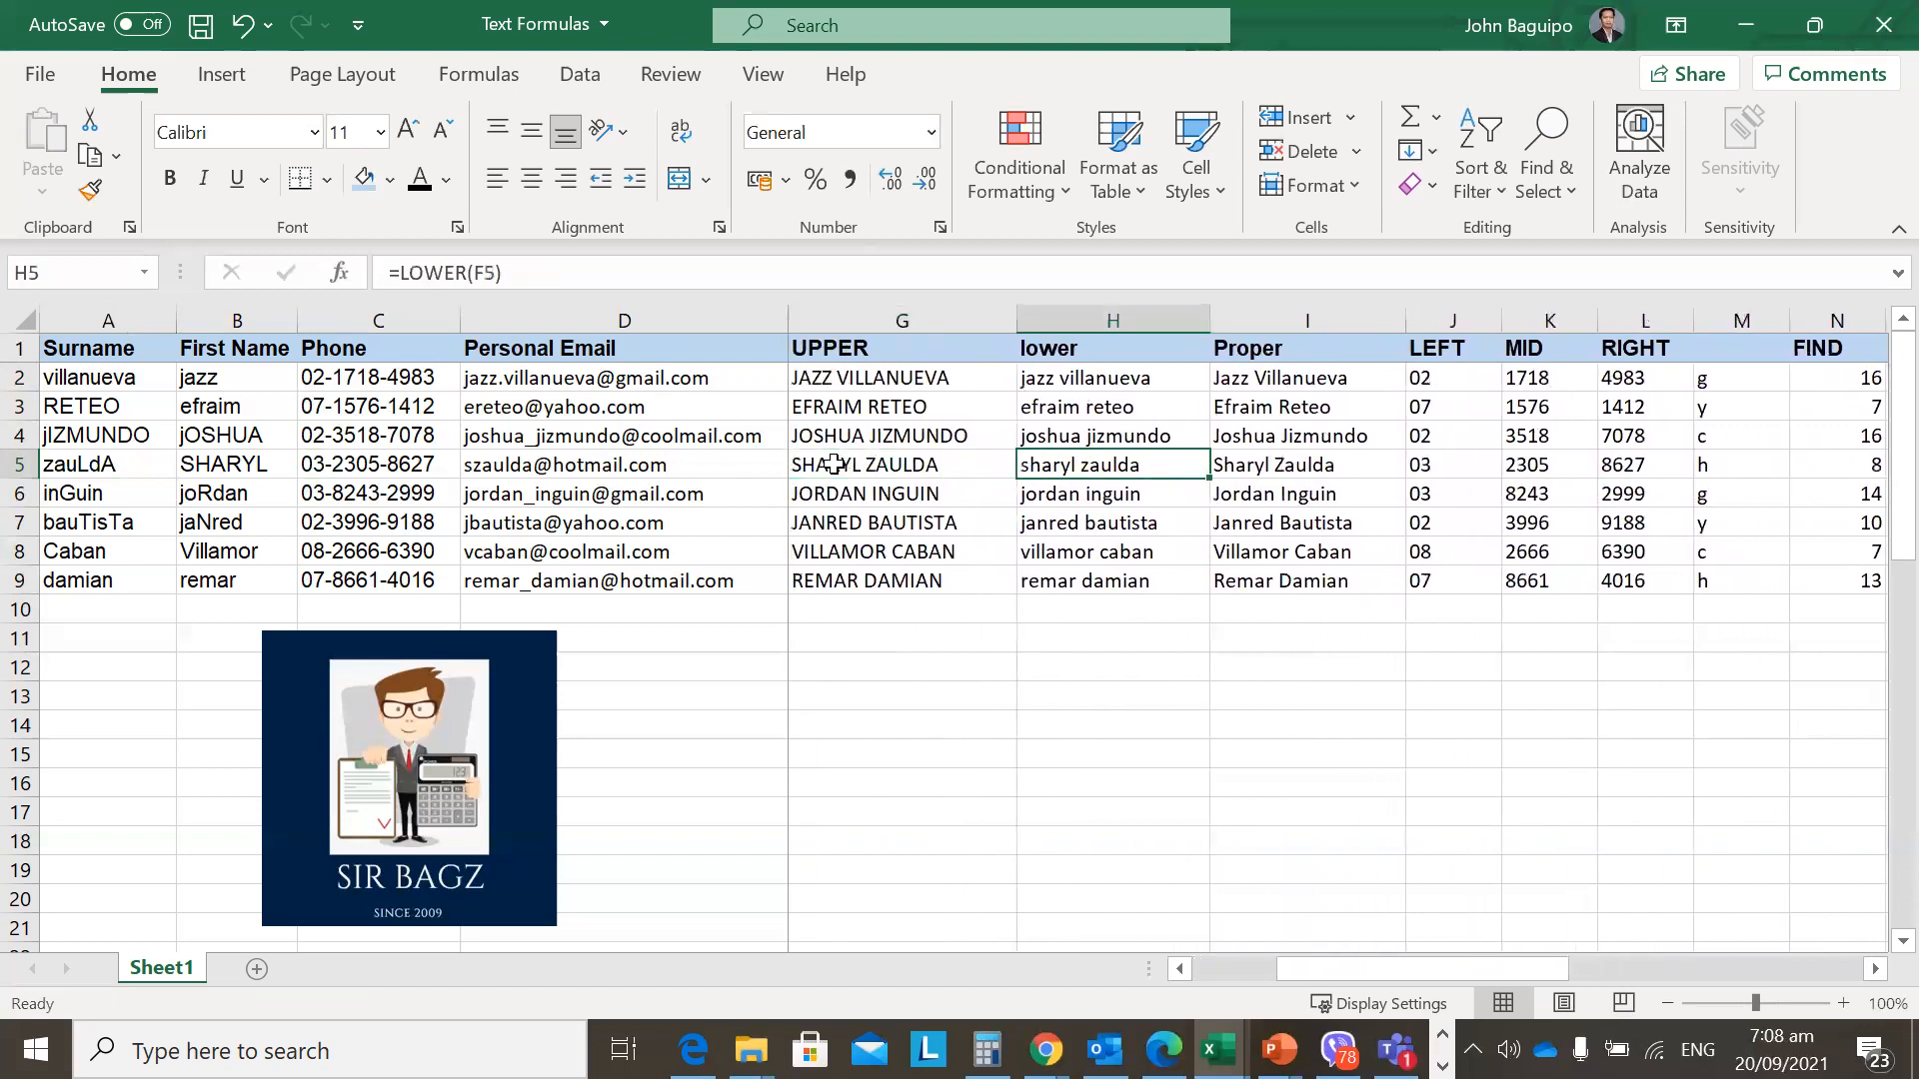
pyautogui.press('Up')
pyautogui.press('Up')
pyautogui.press('Up')
pyautogui.press('F2')
pyautogui.press('Escape')
pyautogui.press('Right')
pyautogui.press('Left')
pyautogui.press('Down')
pyautogui.press('Down')
pyautogui.press('Down')
pyautogui.press('Down')
pyautogui.press('Down')
pyautogui.press('Down')
pyautogui.press('Down')
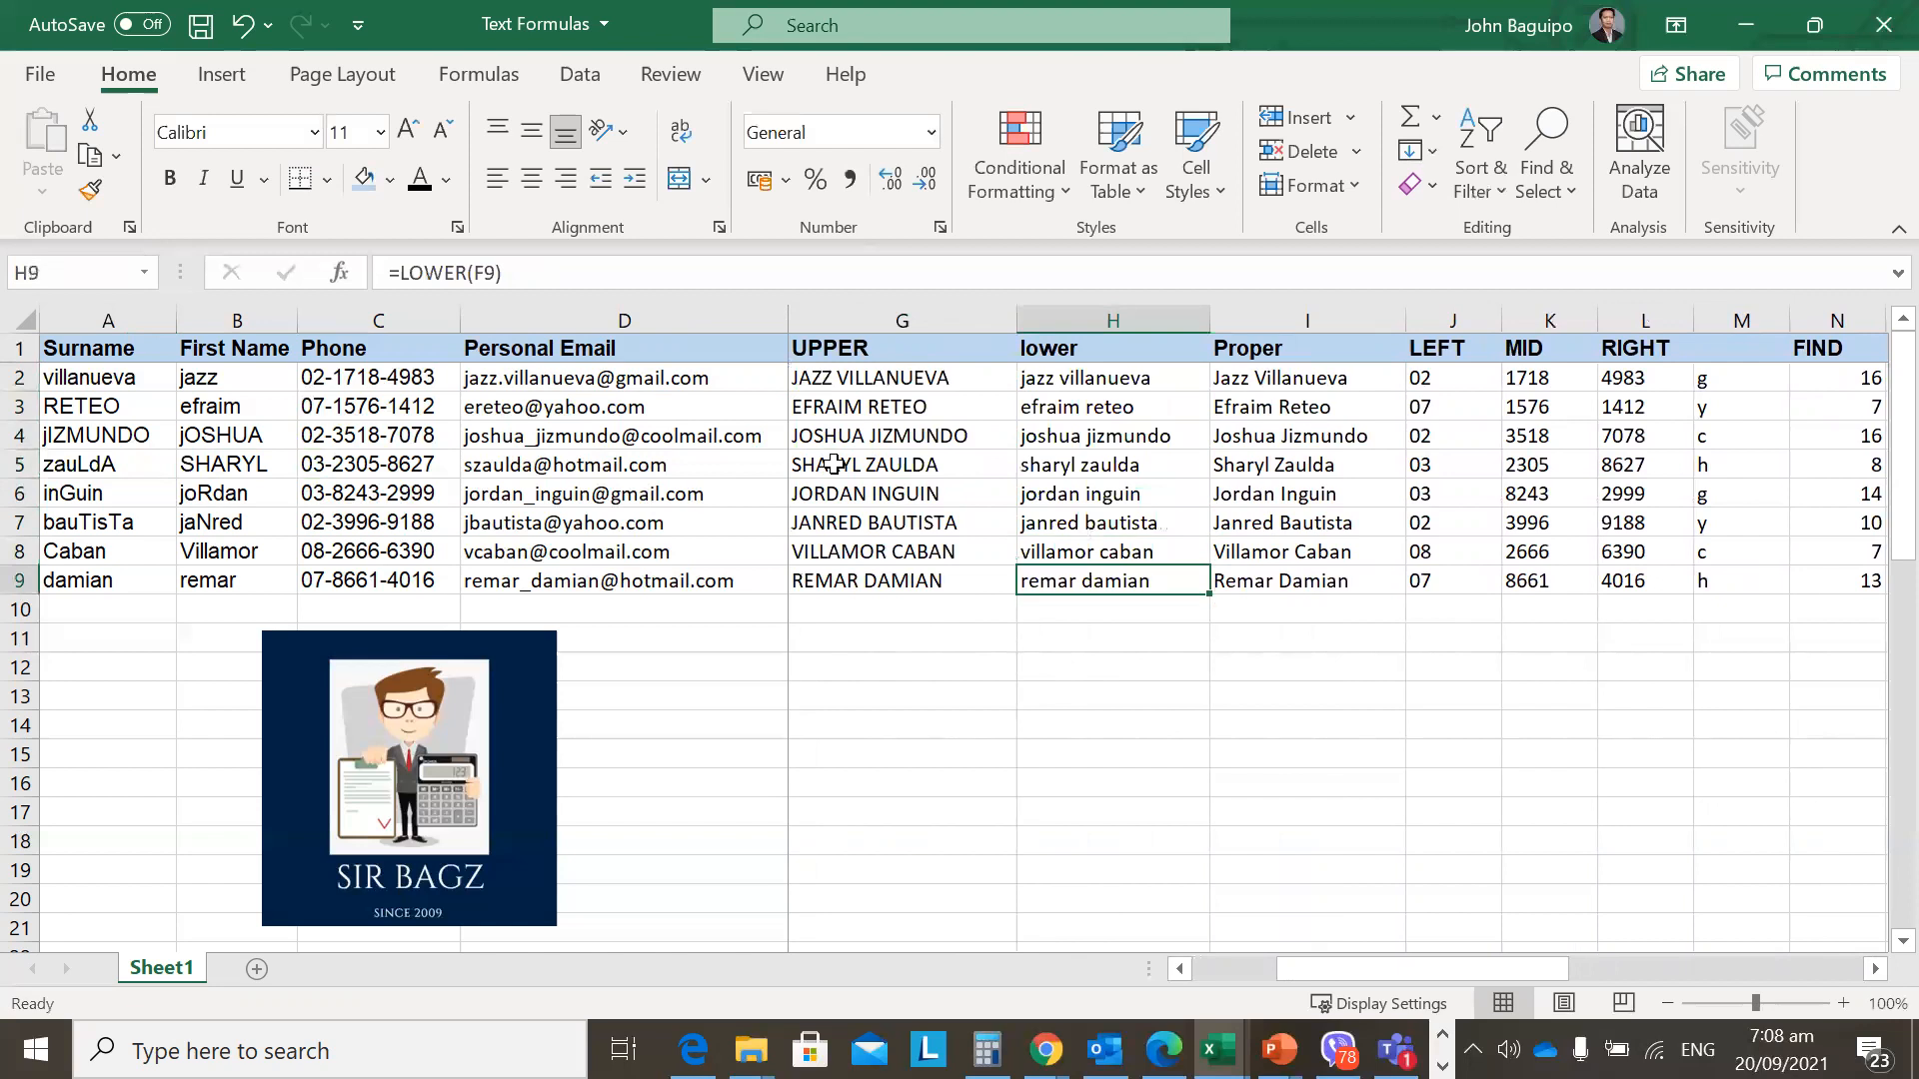
pyautogui.press('Right')
pyautogui.press('Right')
pyautogui.press('Right')
pyautogui.press('Right')
pyautogui.press('Right')
pyautogui.press('Right')
pyautogui.press('Right')
pyautogui.press('Right')
# Change P2's formula to =LEFT(H2,1) to take the initial from lowercase names.
pyautogui.press('Up')
pyautogui.press('Up')
pyautogui.press('Up')
pyautogui.press('Up')
pyautogui.press('Up')
pyautogui.press('Up')
pyautogui.press('Up')
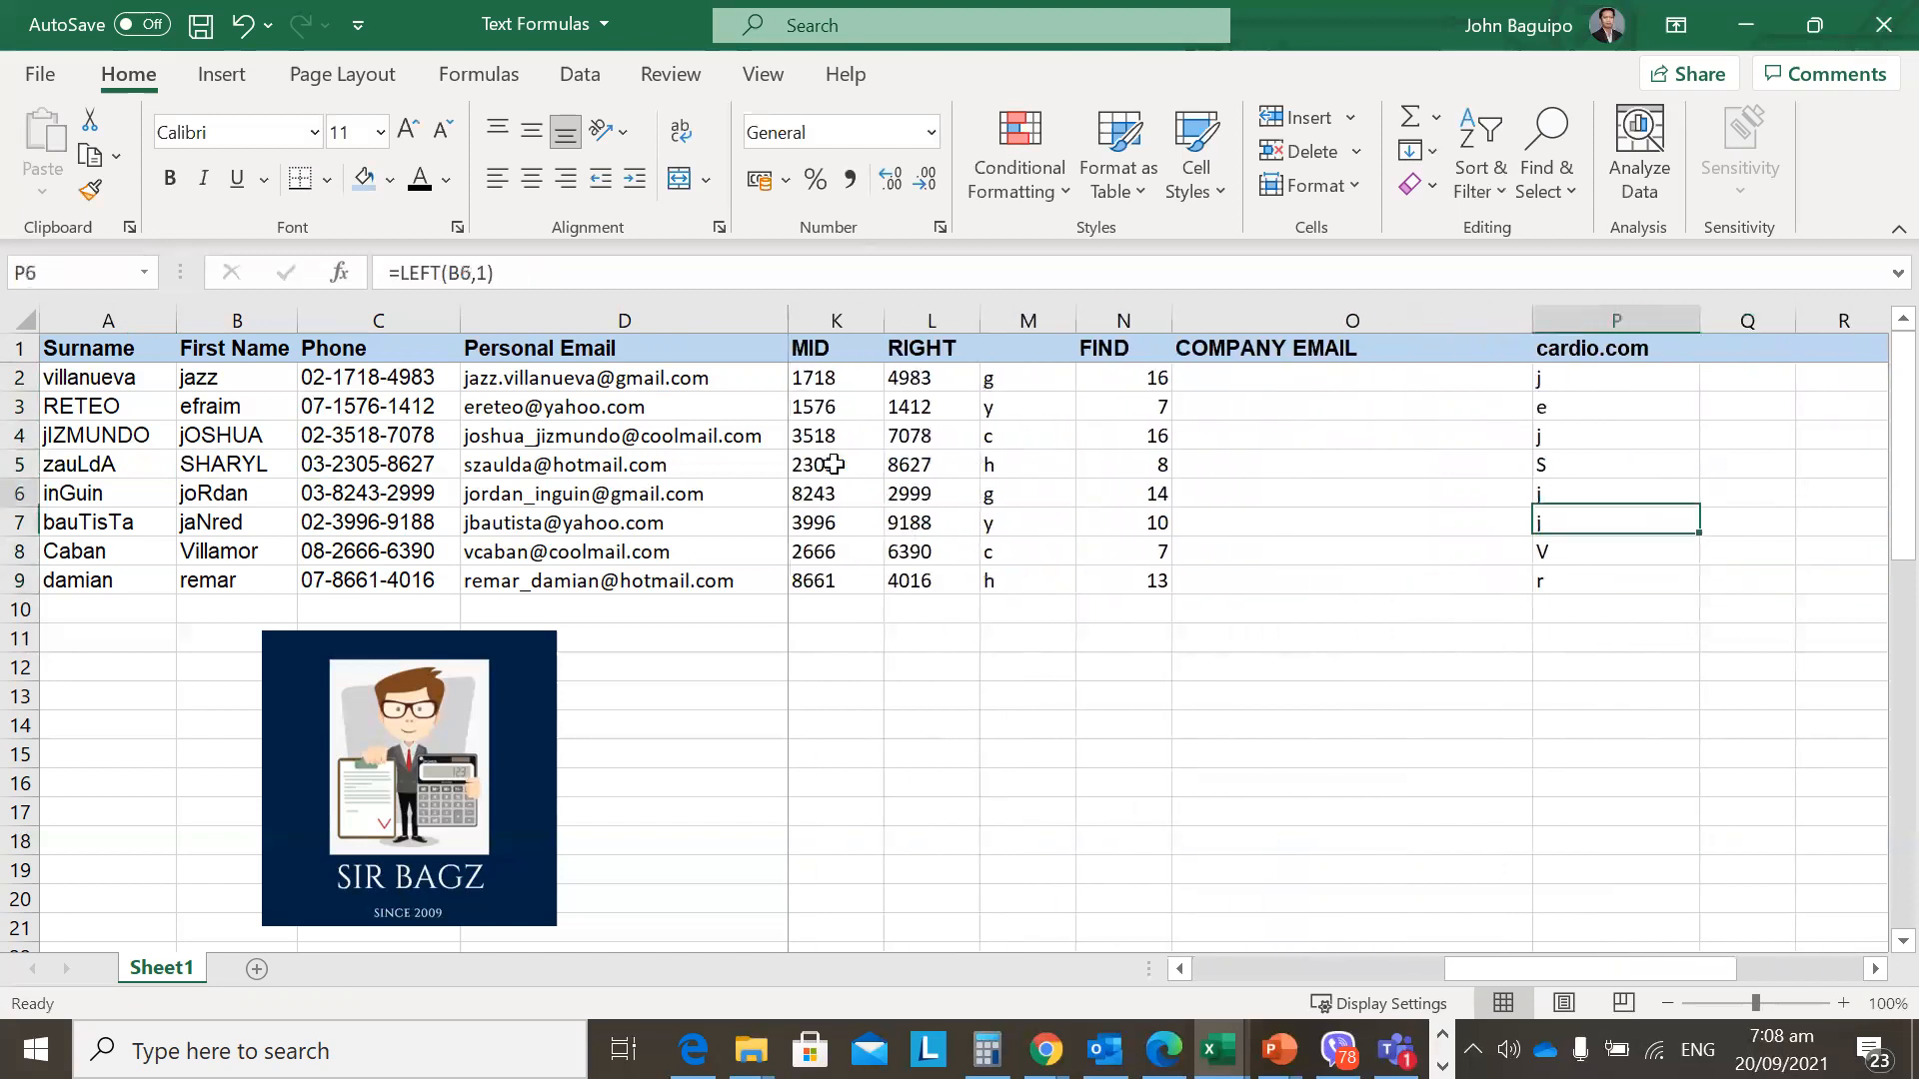
pyautogui.press('F2')
pyautogui.press('Left')
pyautogui.press('Left')
pyautogui.press('Left')
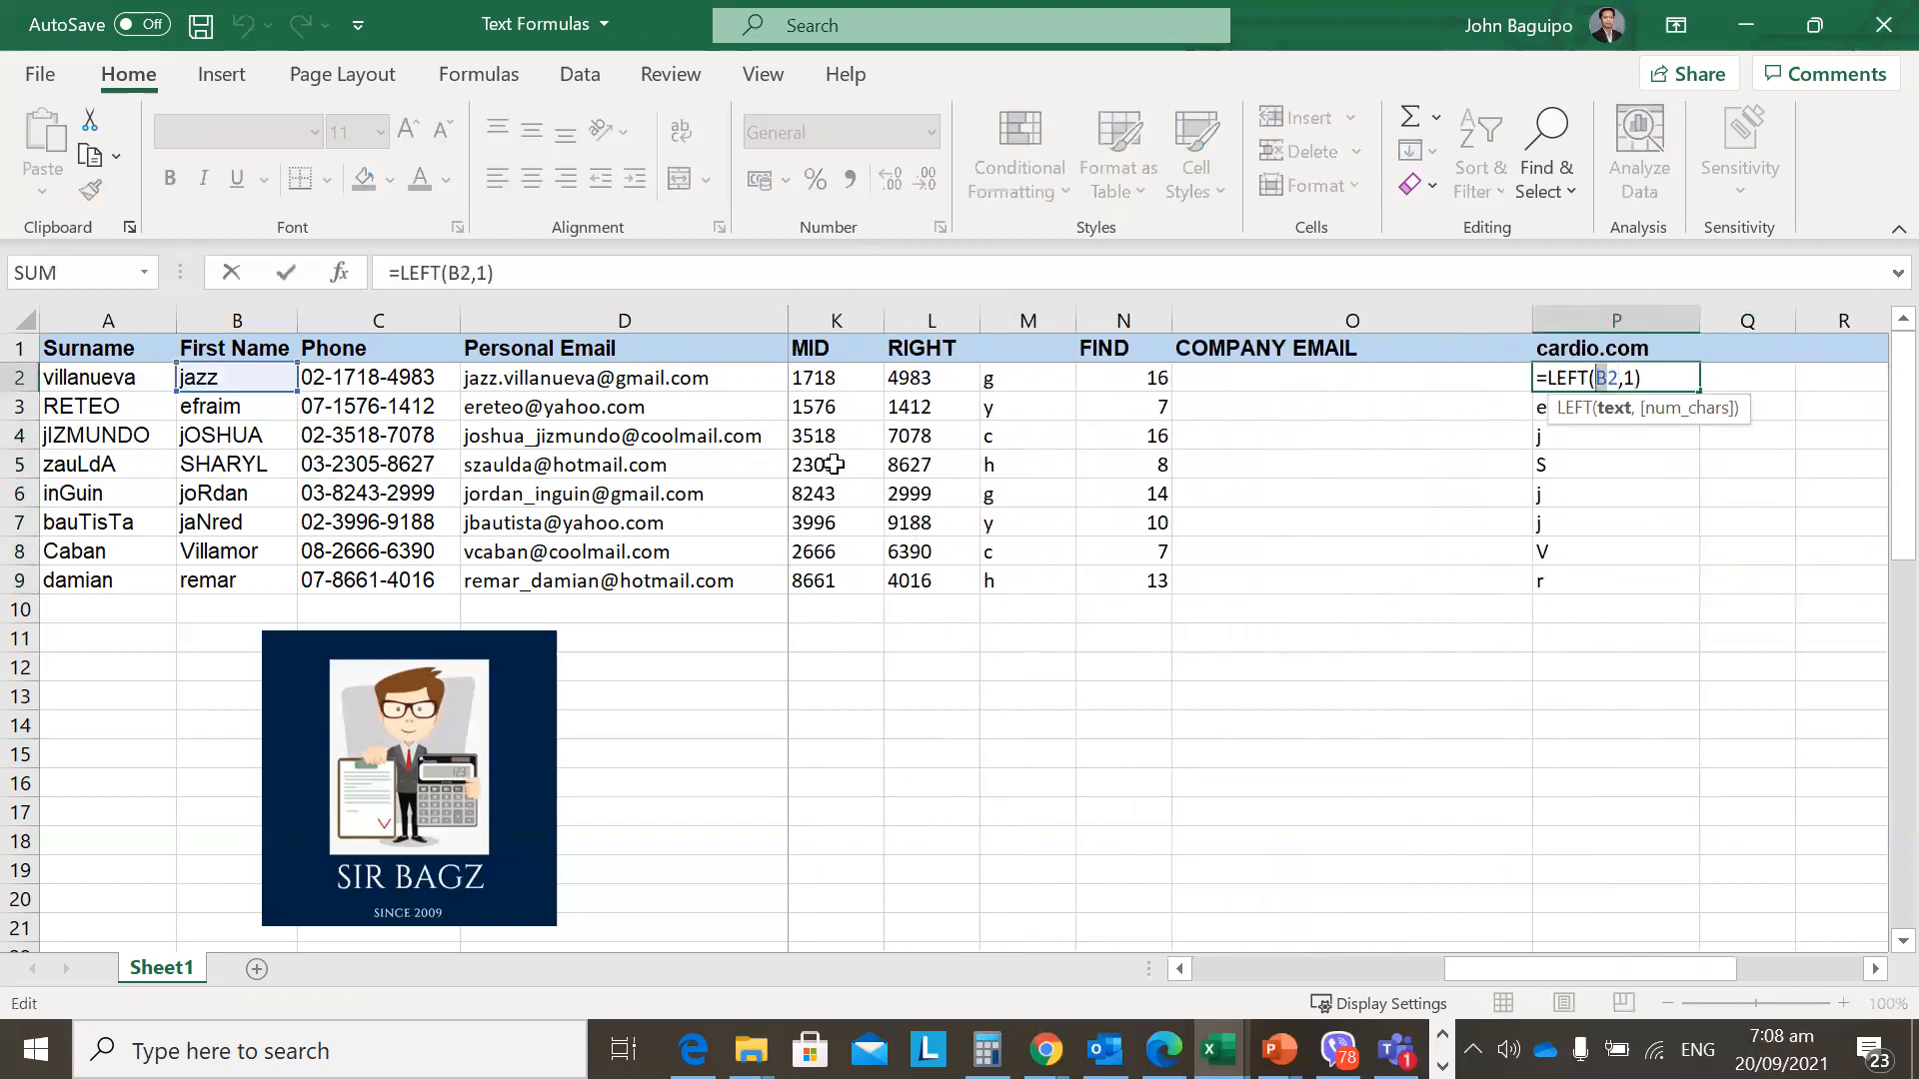
pyautogui.write('H')
pyautogui.press('Return')
# Select P2:P9 to copy the edited lowercase initial formula down the column.
pyautogui.press('Up')
pyautogui.press('End')
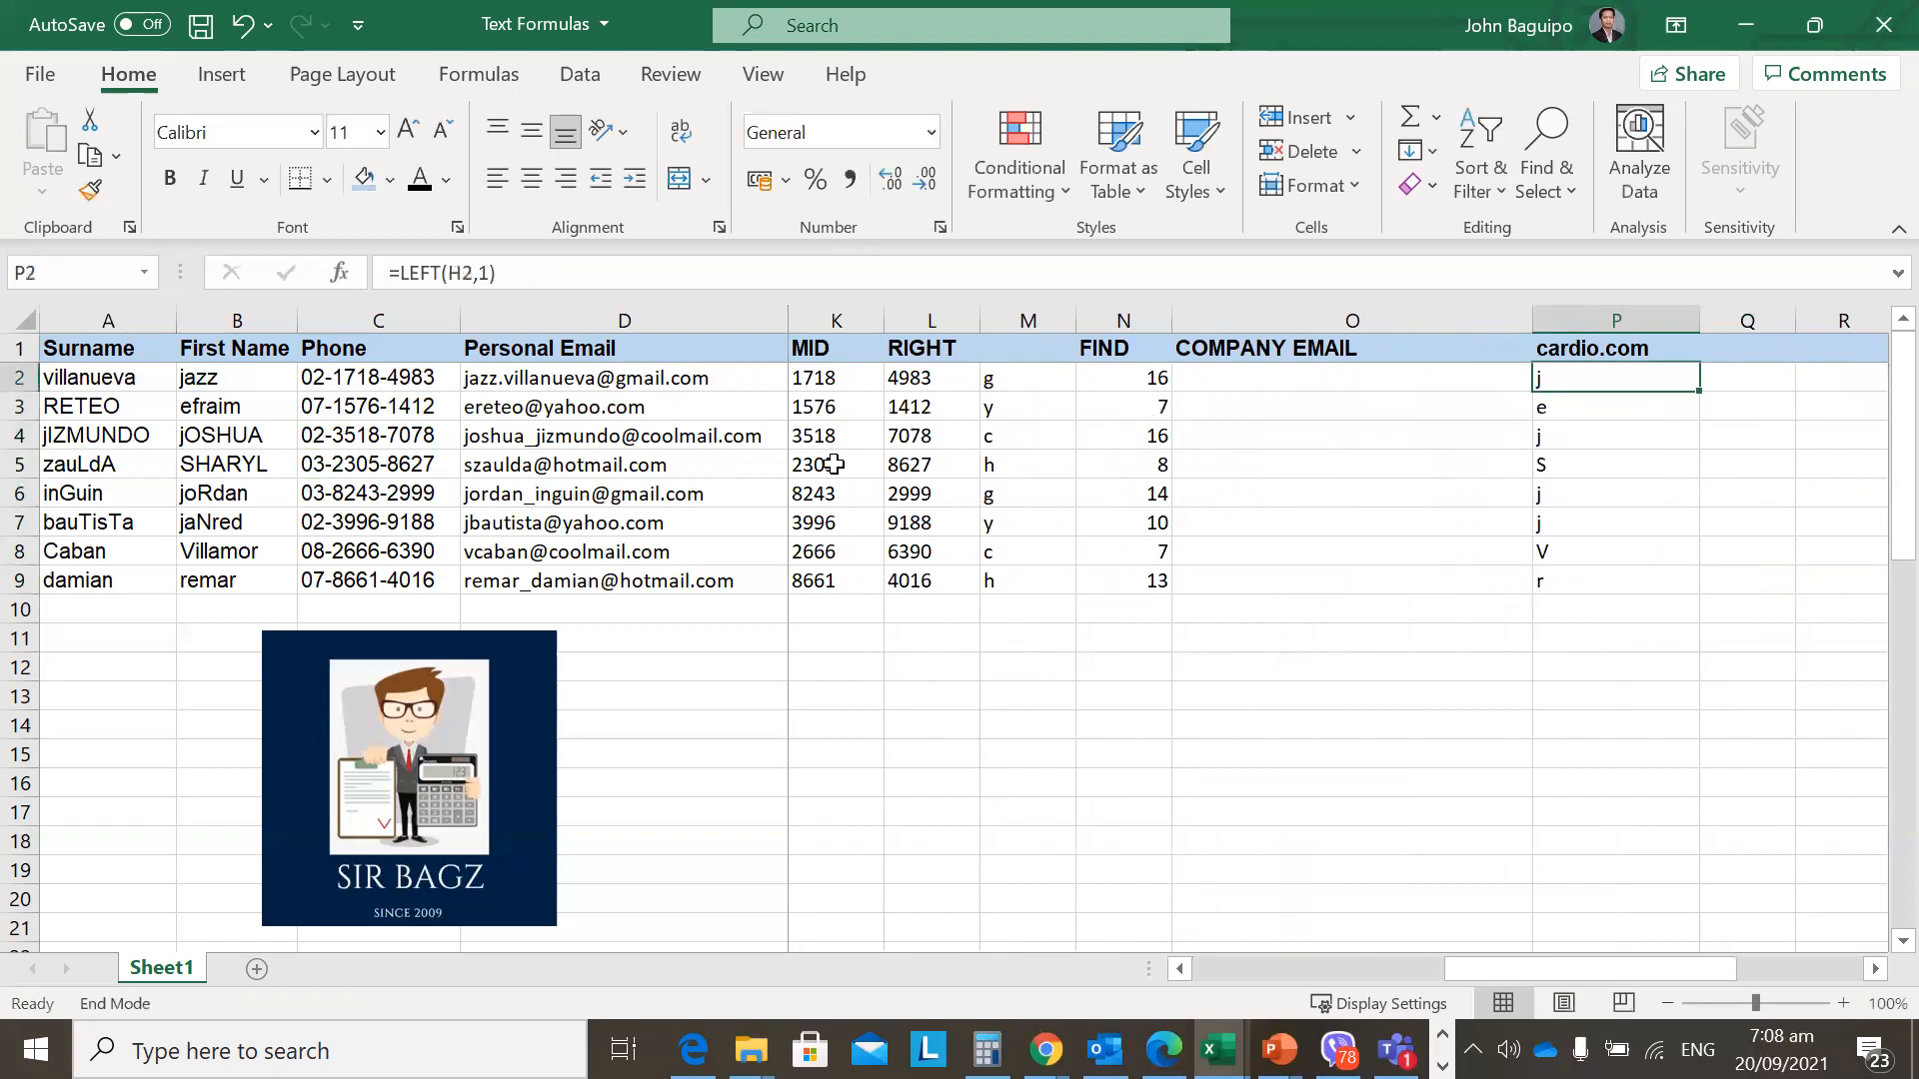
pyautogui.hotkey('shift', 'Down')
pyautogui.press('Right')
pyautogui.press('Right')
pyautogui.press('Right')
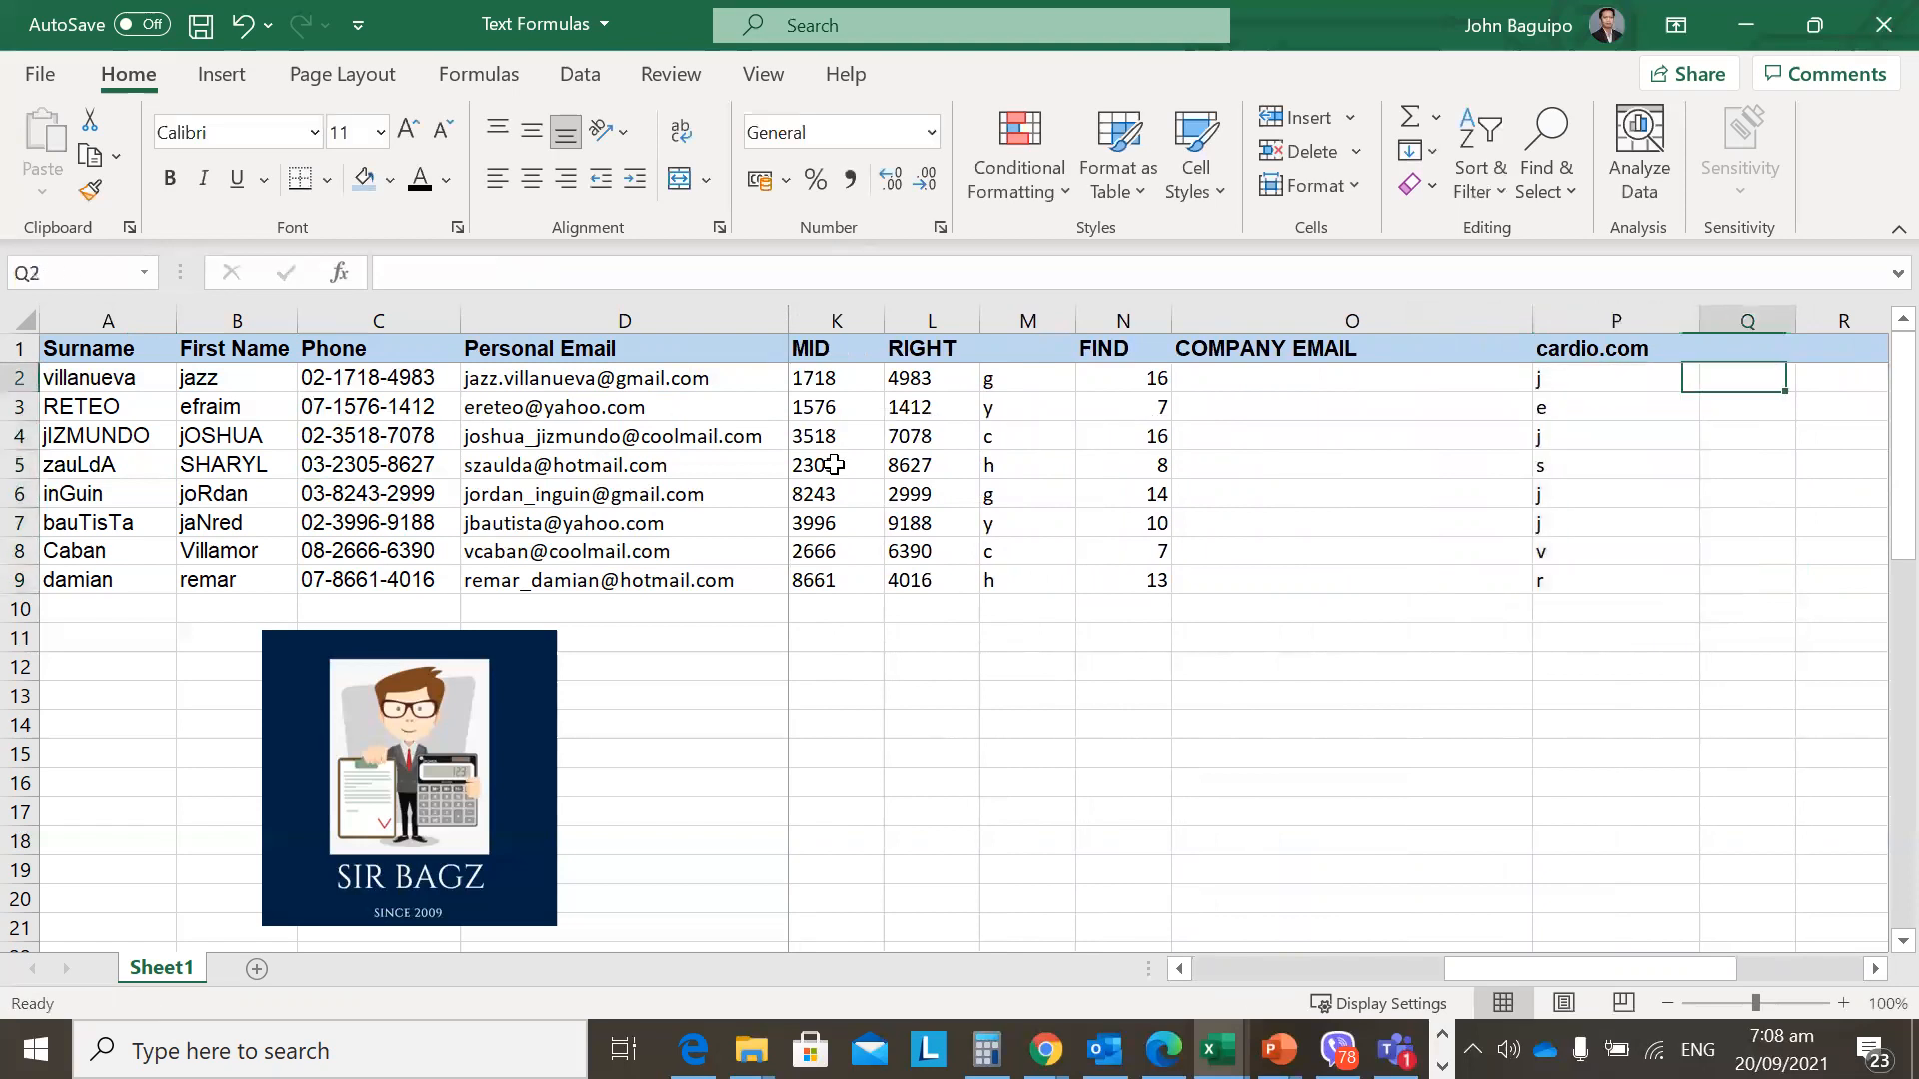
pyautogui.press('Right')
pyautogui.press('Right')
pyautogui.press('Left')
pyautogui.press('Left')
pyautogui.press('Left')
pyautogui.press('Left')
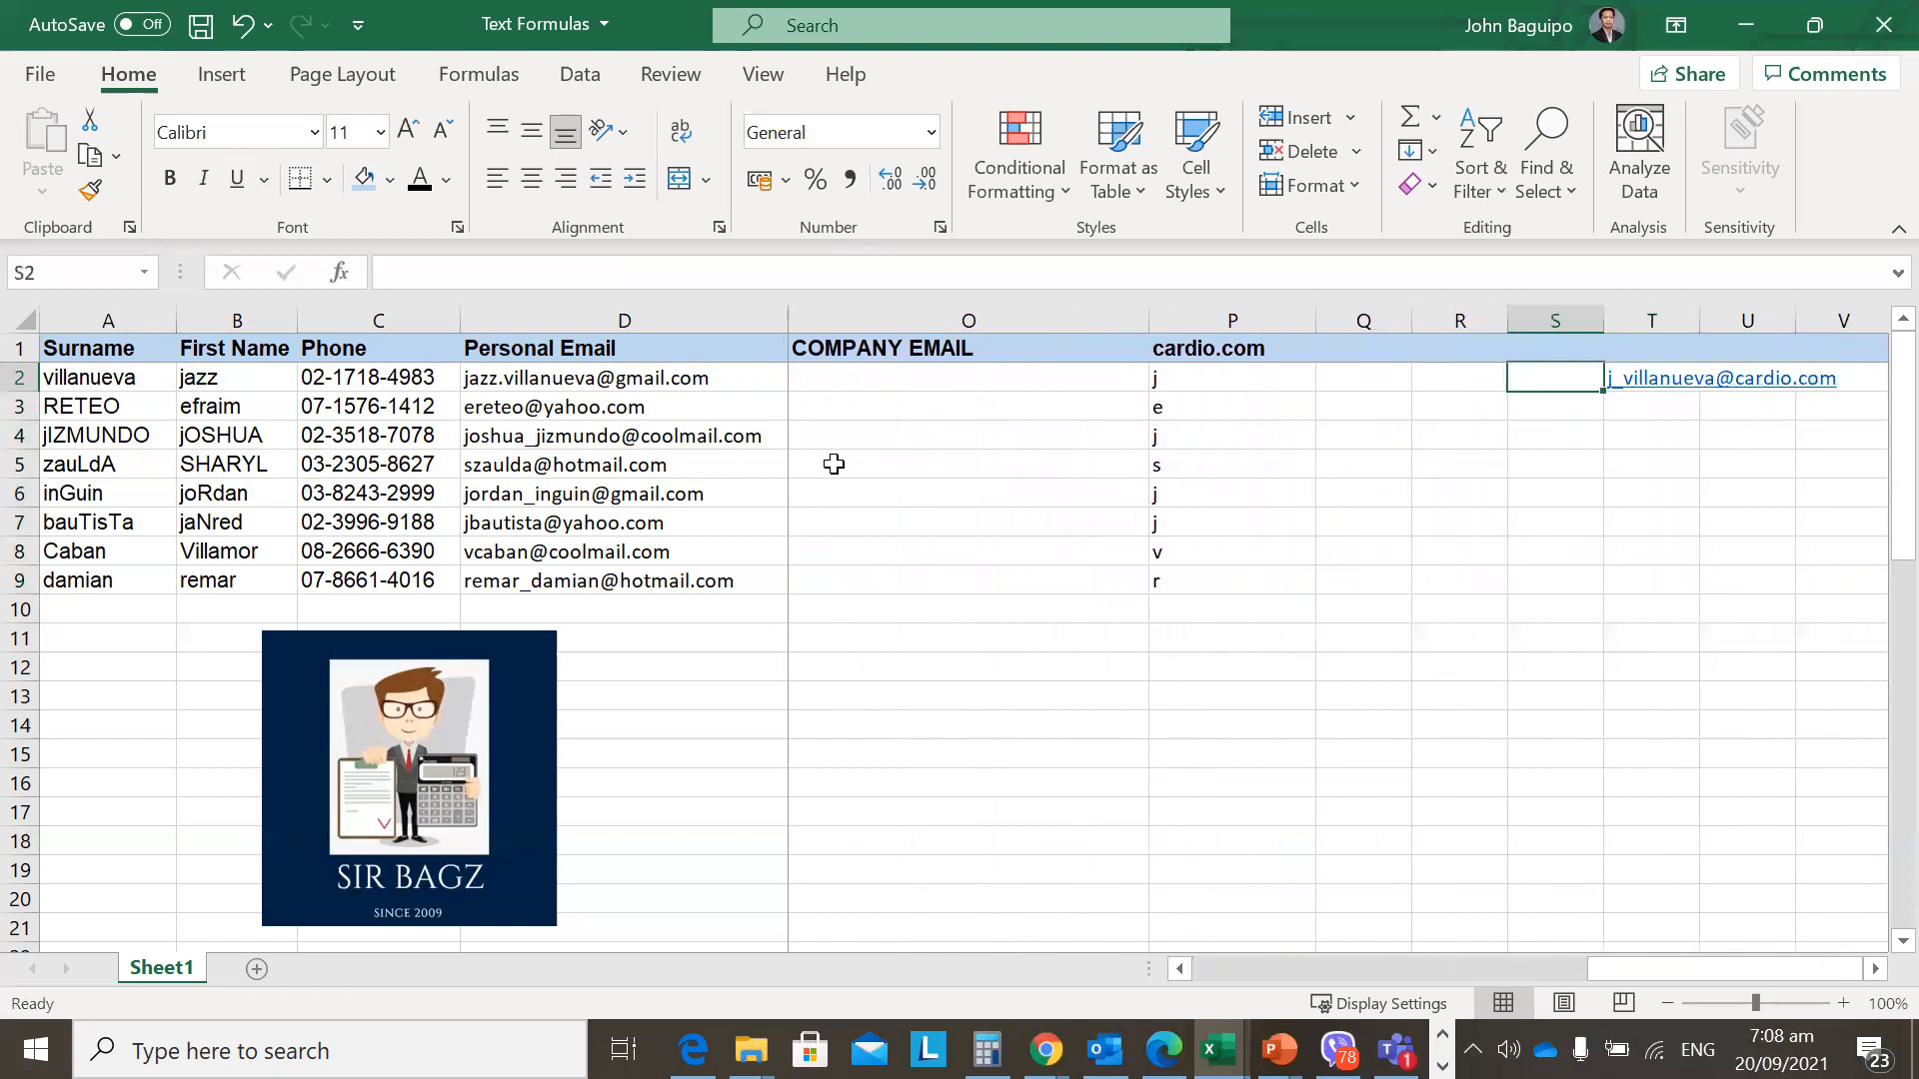
pyautogui.press('Up')
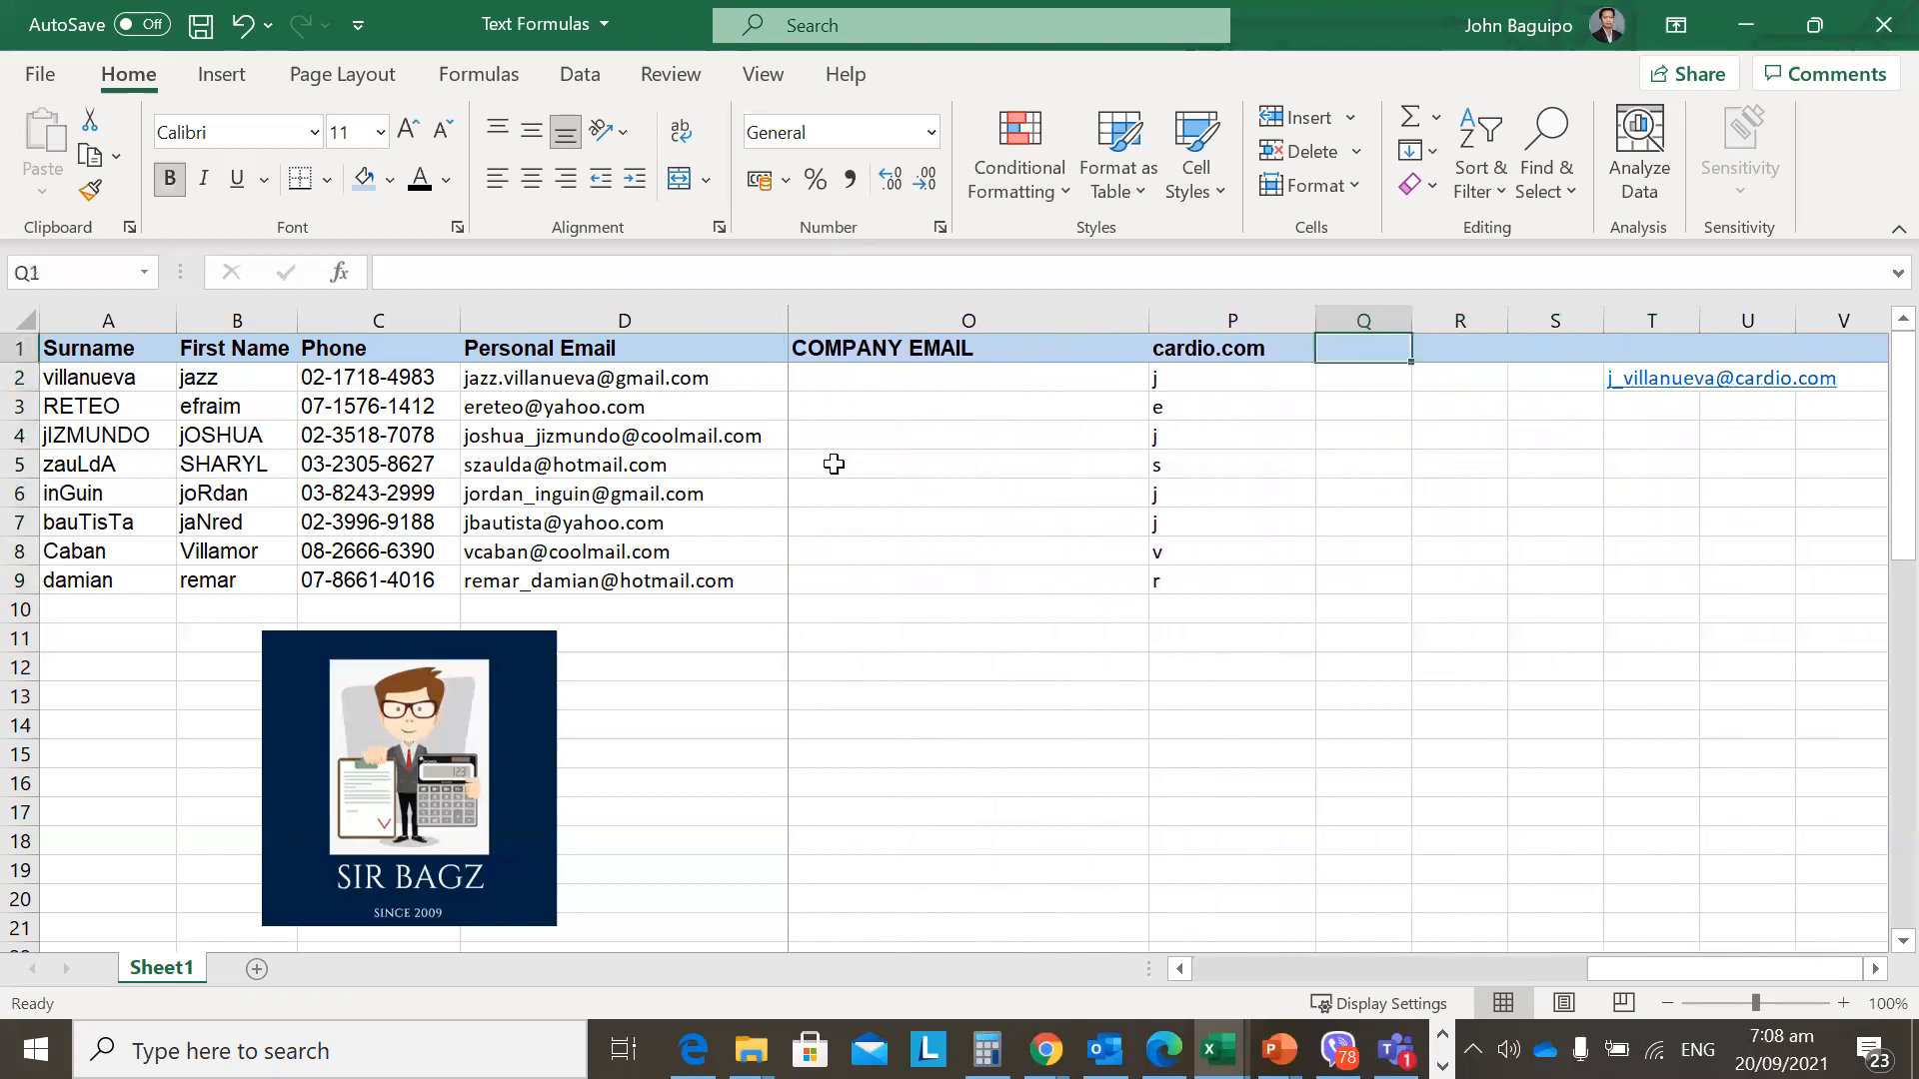
# Enter an underscore in Q1 beside the Website cell.
pyautogui.write('_')
pyautogui.press('Escape')
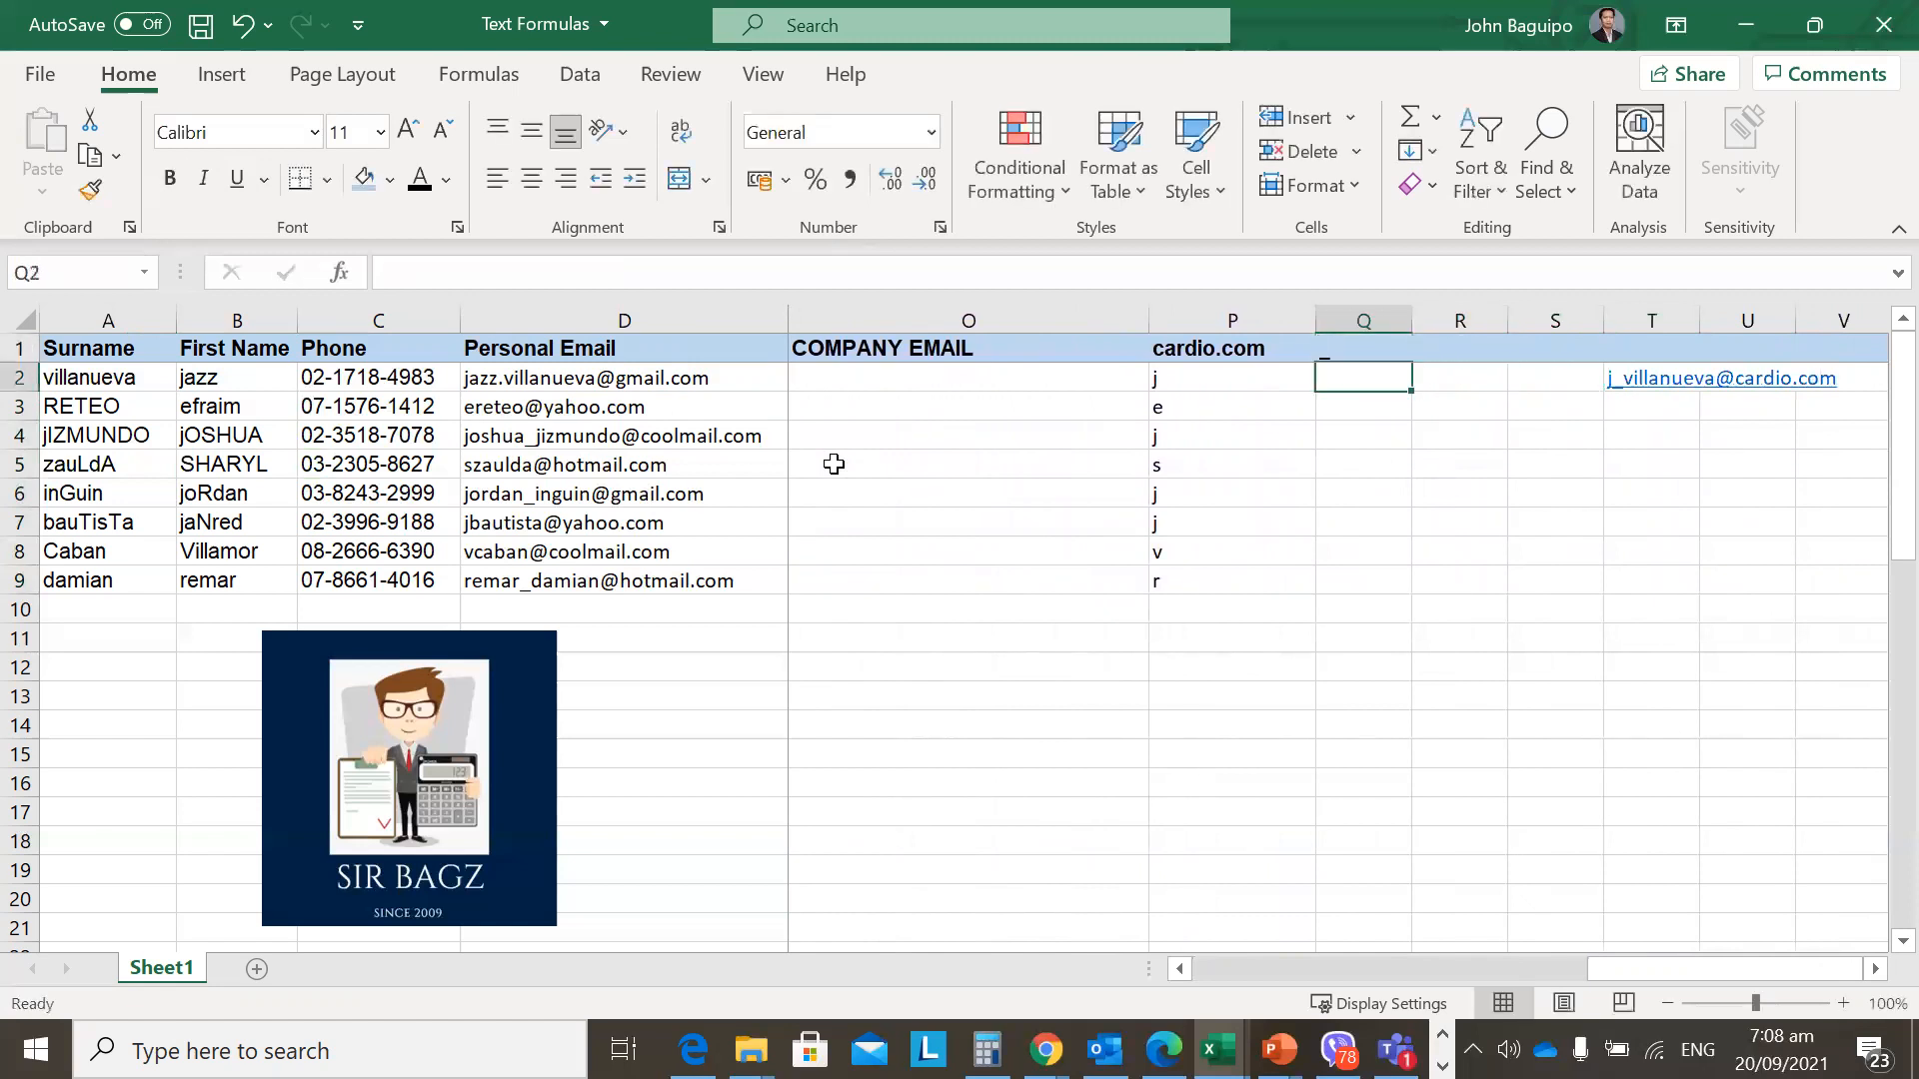
pyautogui.press('Left')
pyautogui.press('Down')
pyautogui.press('Up')
pyautogui.press('Right')
# Review the row 2 formulas, including the LOWER names and the MID formula in M2.
pyautogui.press('Down')
pyautogui.press('Left')
pyautogui.press('Right')
pyautogui.press('Left')
pyautogui.press('Left')
pyautogui.press('Left')
pyautogui.press('Left')
pyautogui.press('Left')
pyautogui.press('Left')
pyautogui.press('Left')
pyautogui.press('Left')
pyautogui.press('Left')
pyautogui.press('Left')
pyautogui.press('Left')
pyautogui.press('Left')
pyautogui.press('Left')
pyautogui.press('Left')
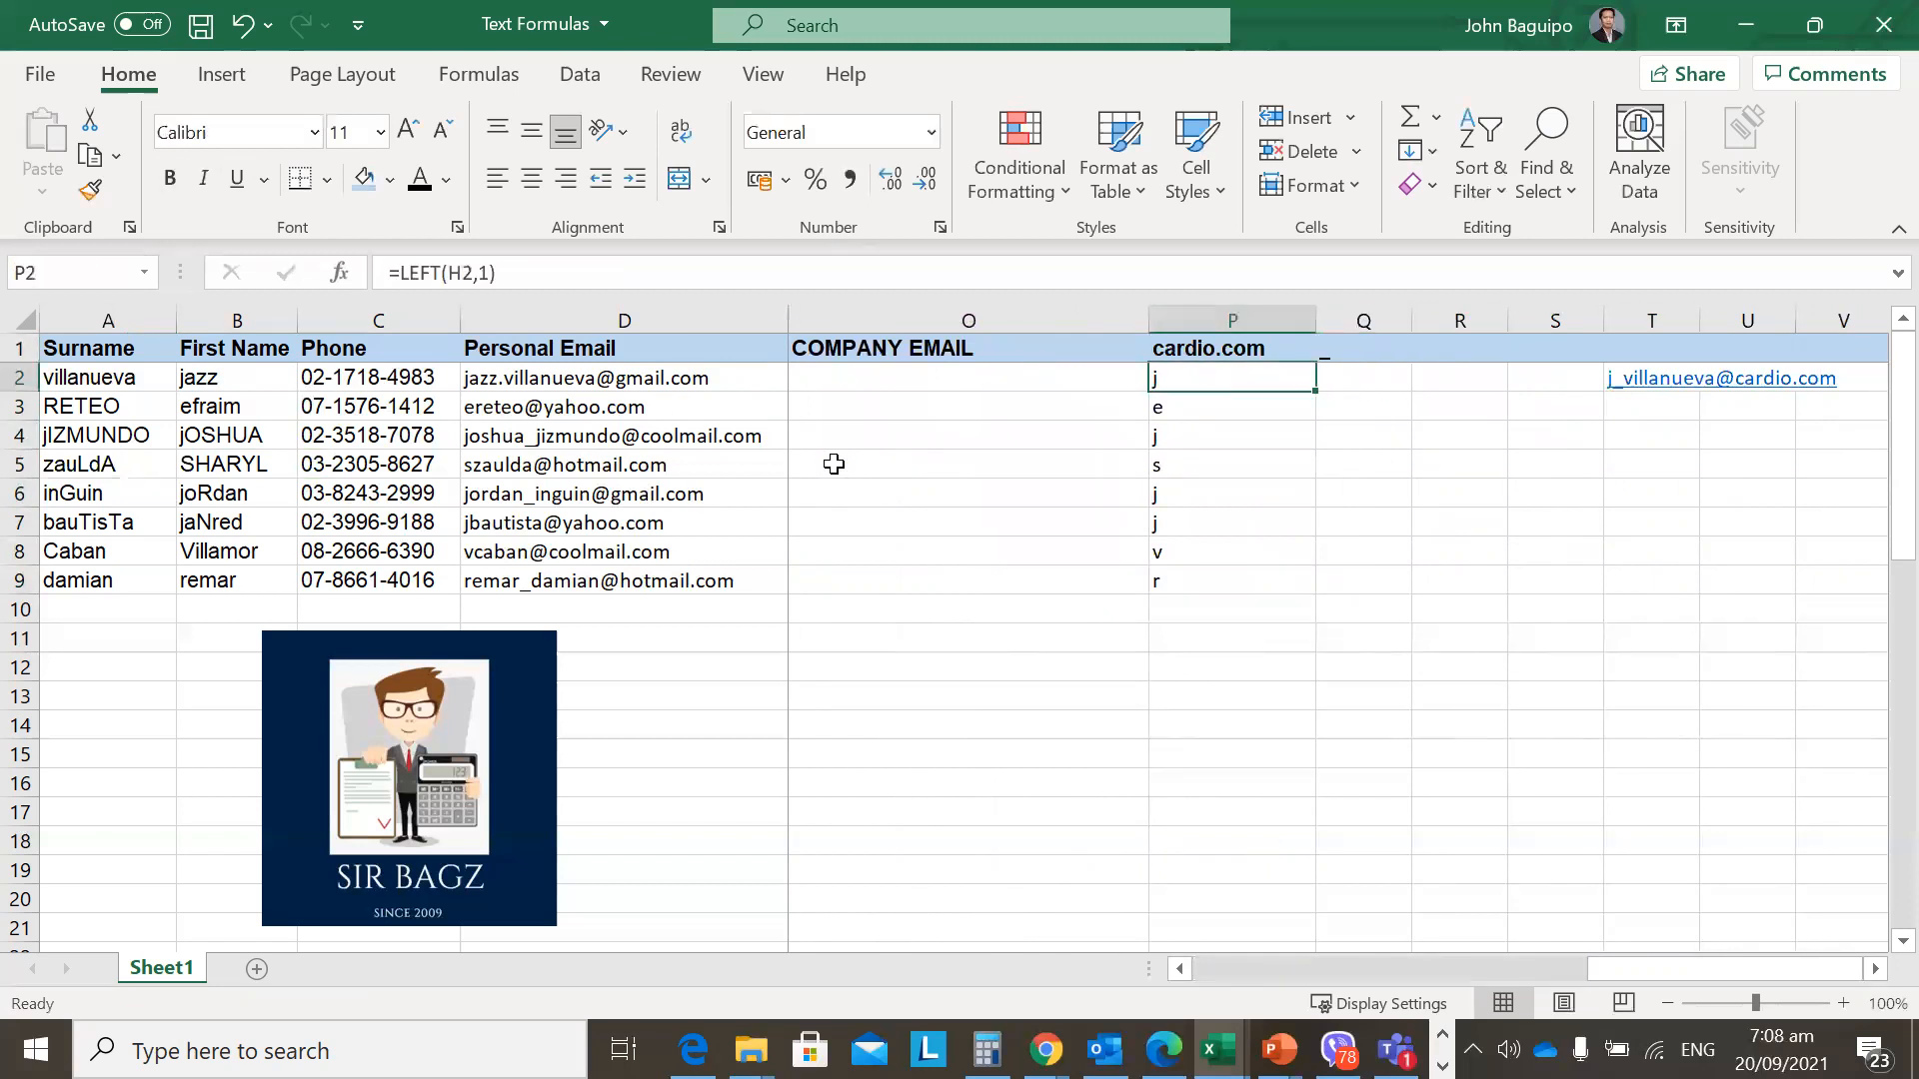
pyautogui.press('Right')
pyautogui.press('Right')
pyautogui.press('Right')
pyautogui.press('Right')
pyautogui.press('Right')
pyautogui.press('Right')
pyautogui.press('Right')
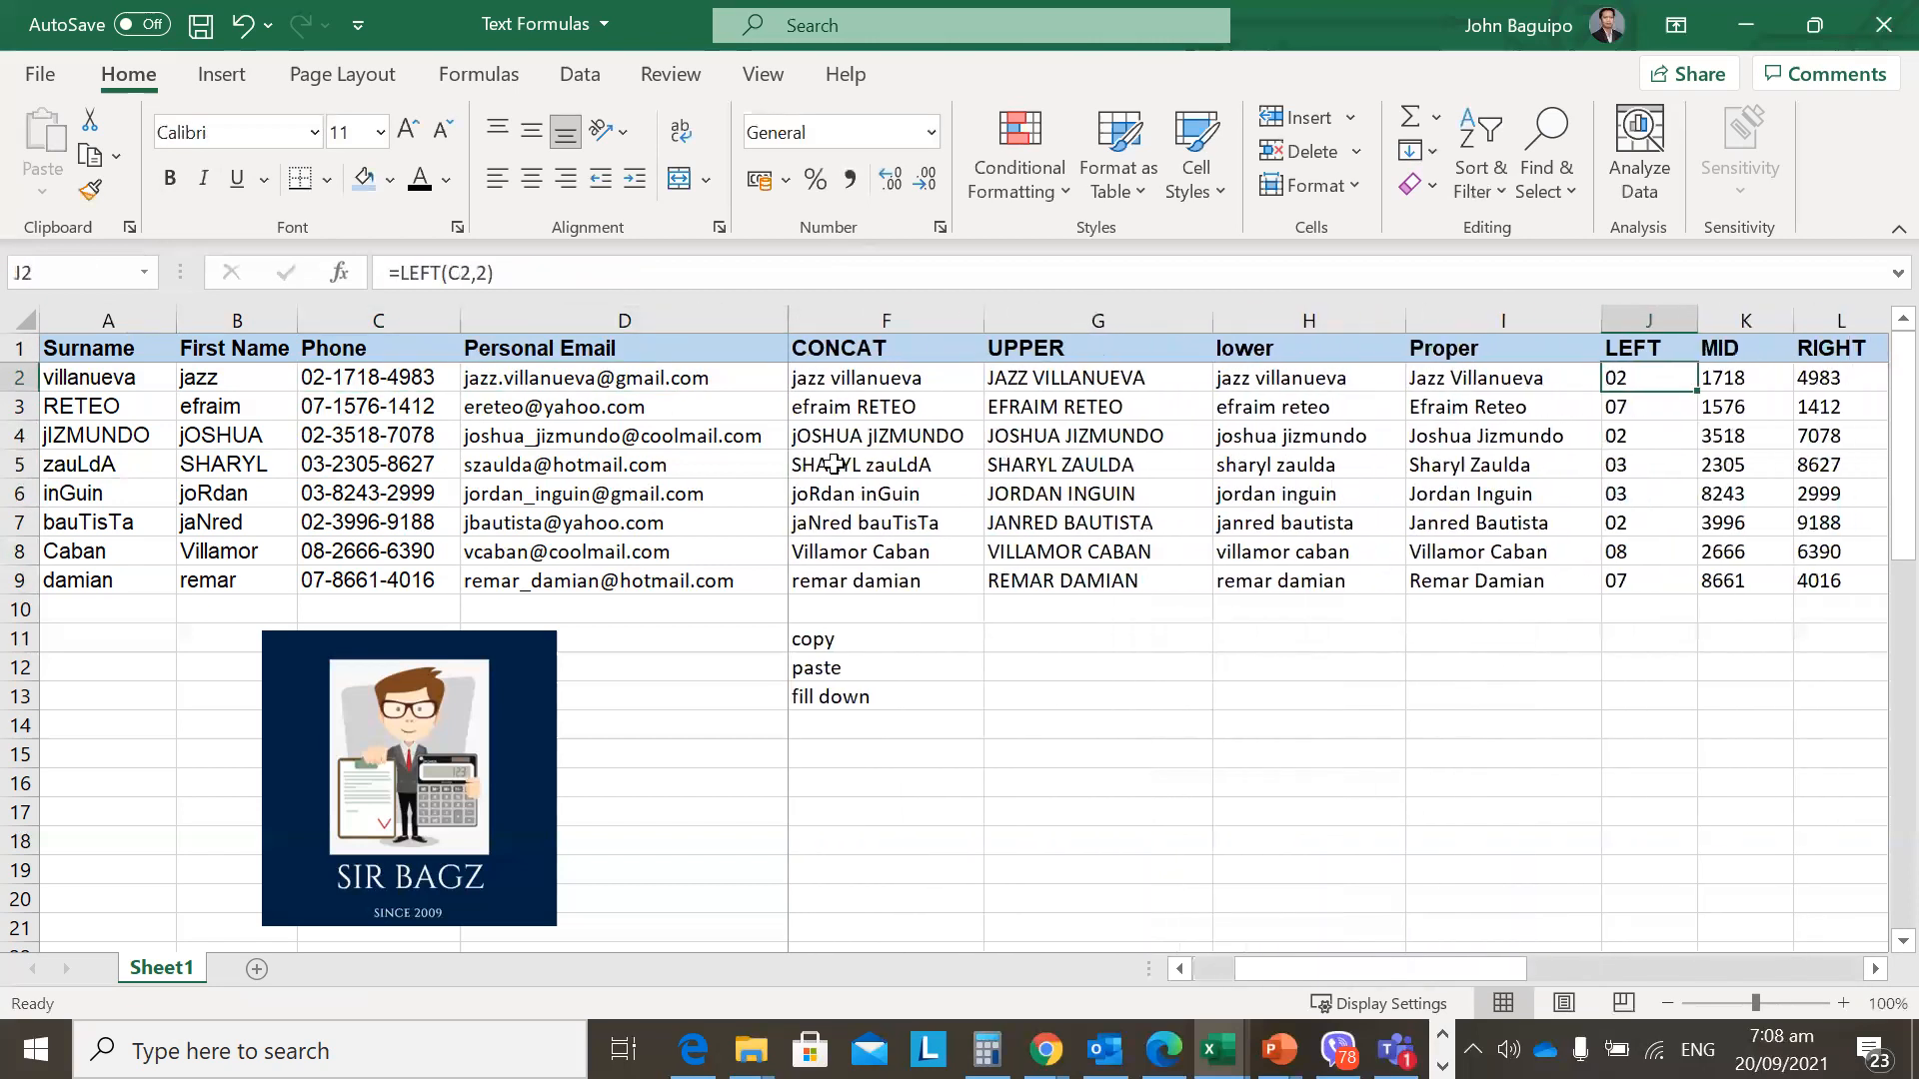
pyautogui.press('Left')
pyautogui.press('Left')
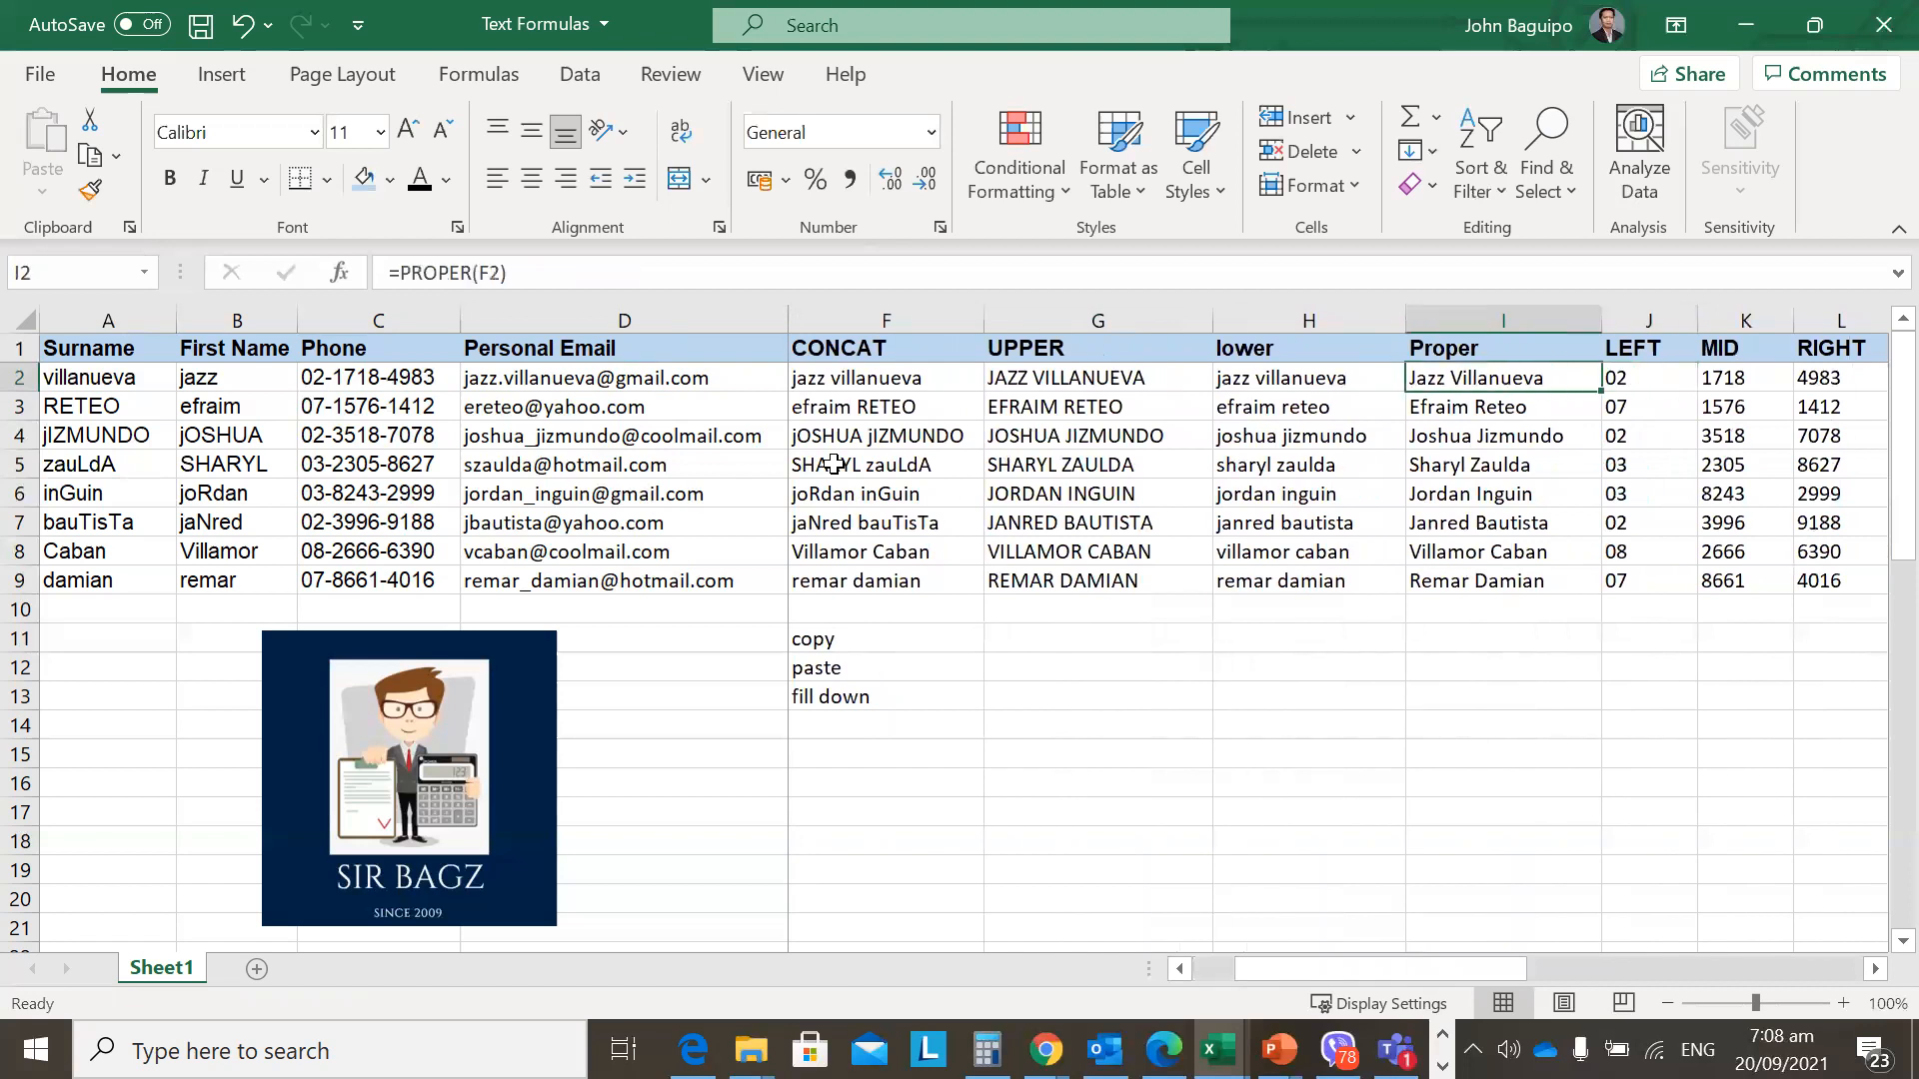
pyautogui.hotkey('shift', 'Down')
pyautogui.hotkey('shift', 'Down')
pyautogui.hotkey('shift', 'Down')
pyautogui.hotkey('shift', 'Down')
pyautogui.hotkey('shift', 'Down')
pyautogui.hotkey('shift', 'Down')
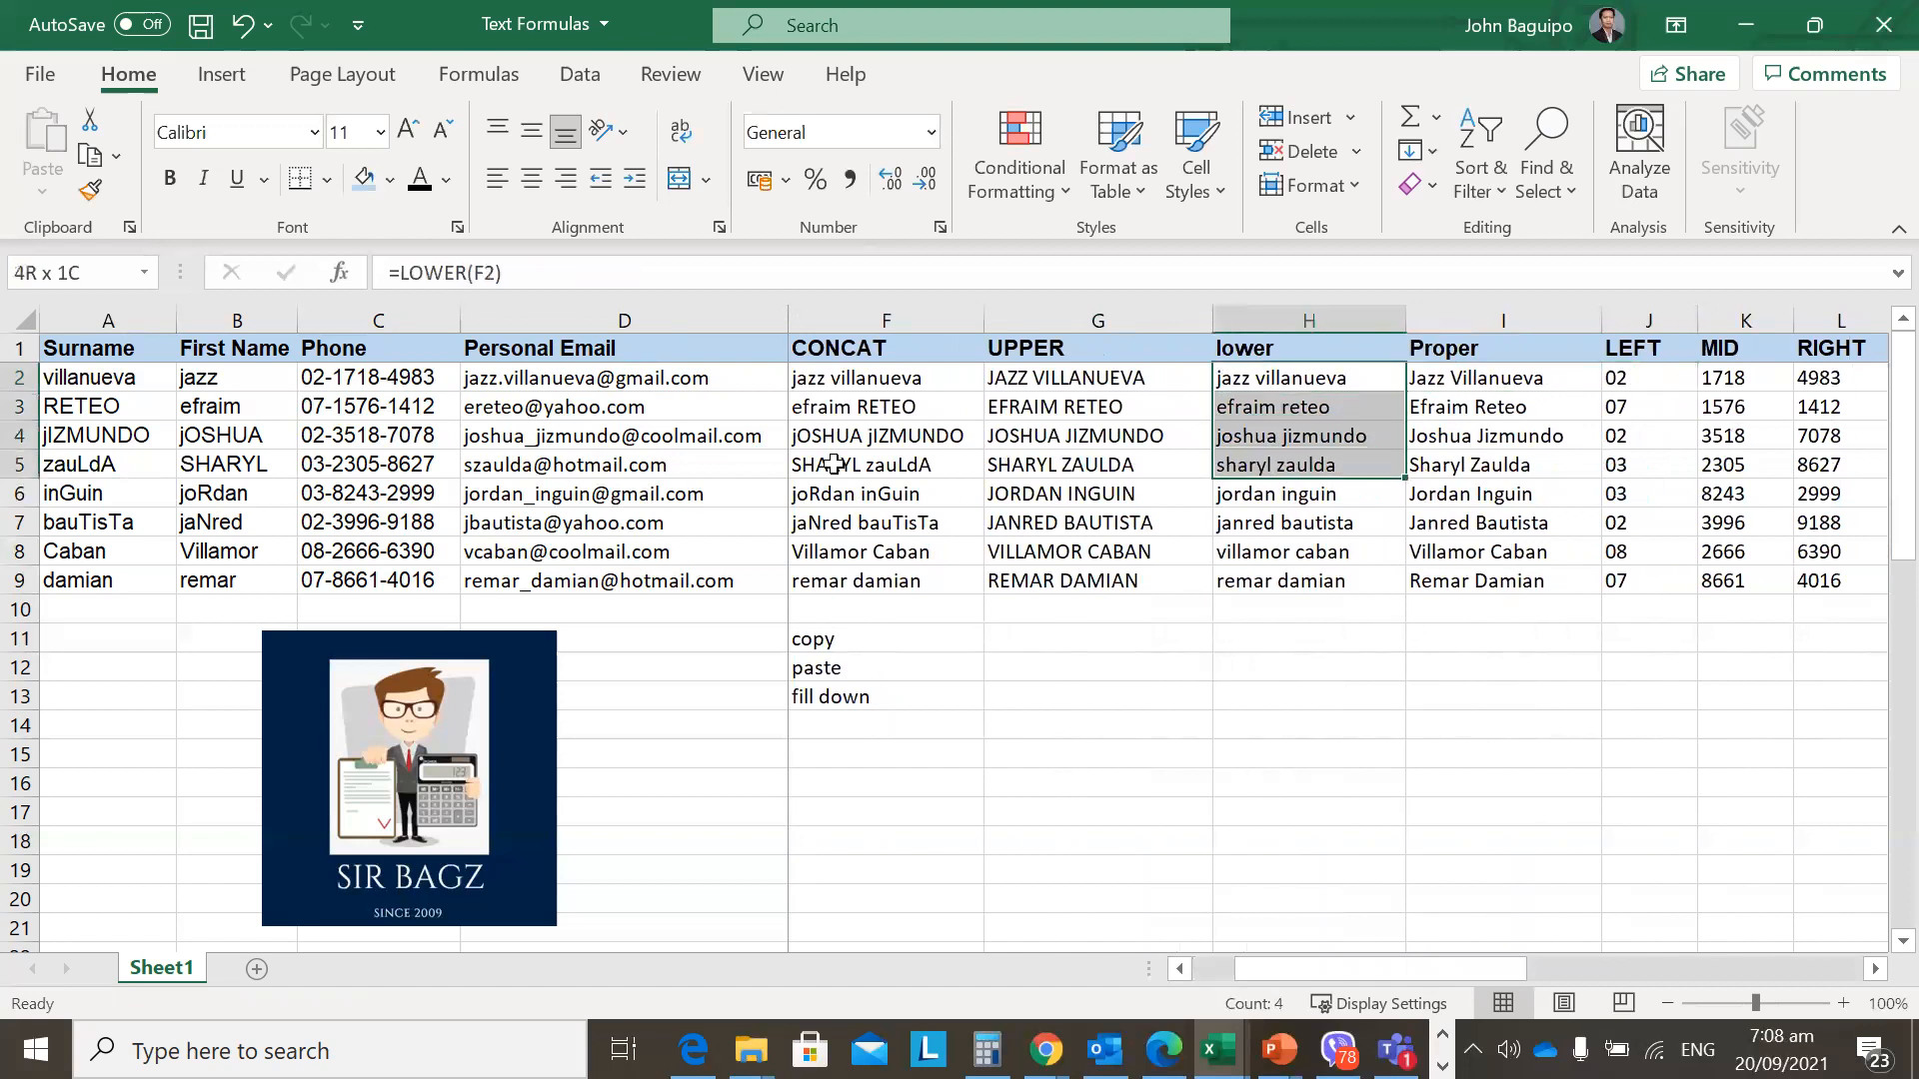
pyautogui.press('Down')
pyautogui.press('Right')
pyautogui.press('Up')
pyautogui.press('Right')
pyautogui.press('Right')
pyautogui.press('Right')
pyautogui.press('Right')
pyautogui.press('Right')
pyautogui.press('Right')
pyautogui.press('Right')
pyautogui.press('Right')
pyautogui.press('Right')
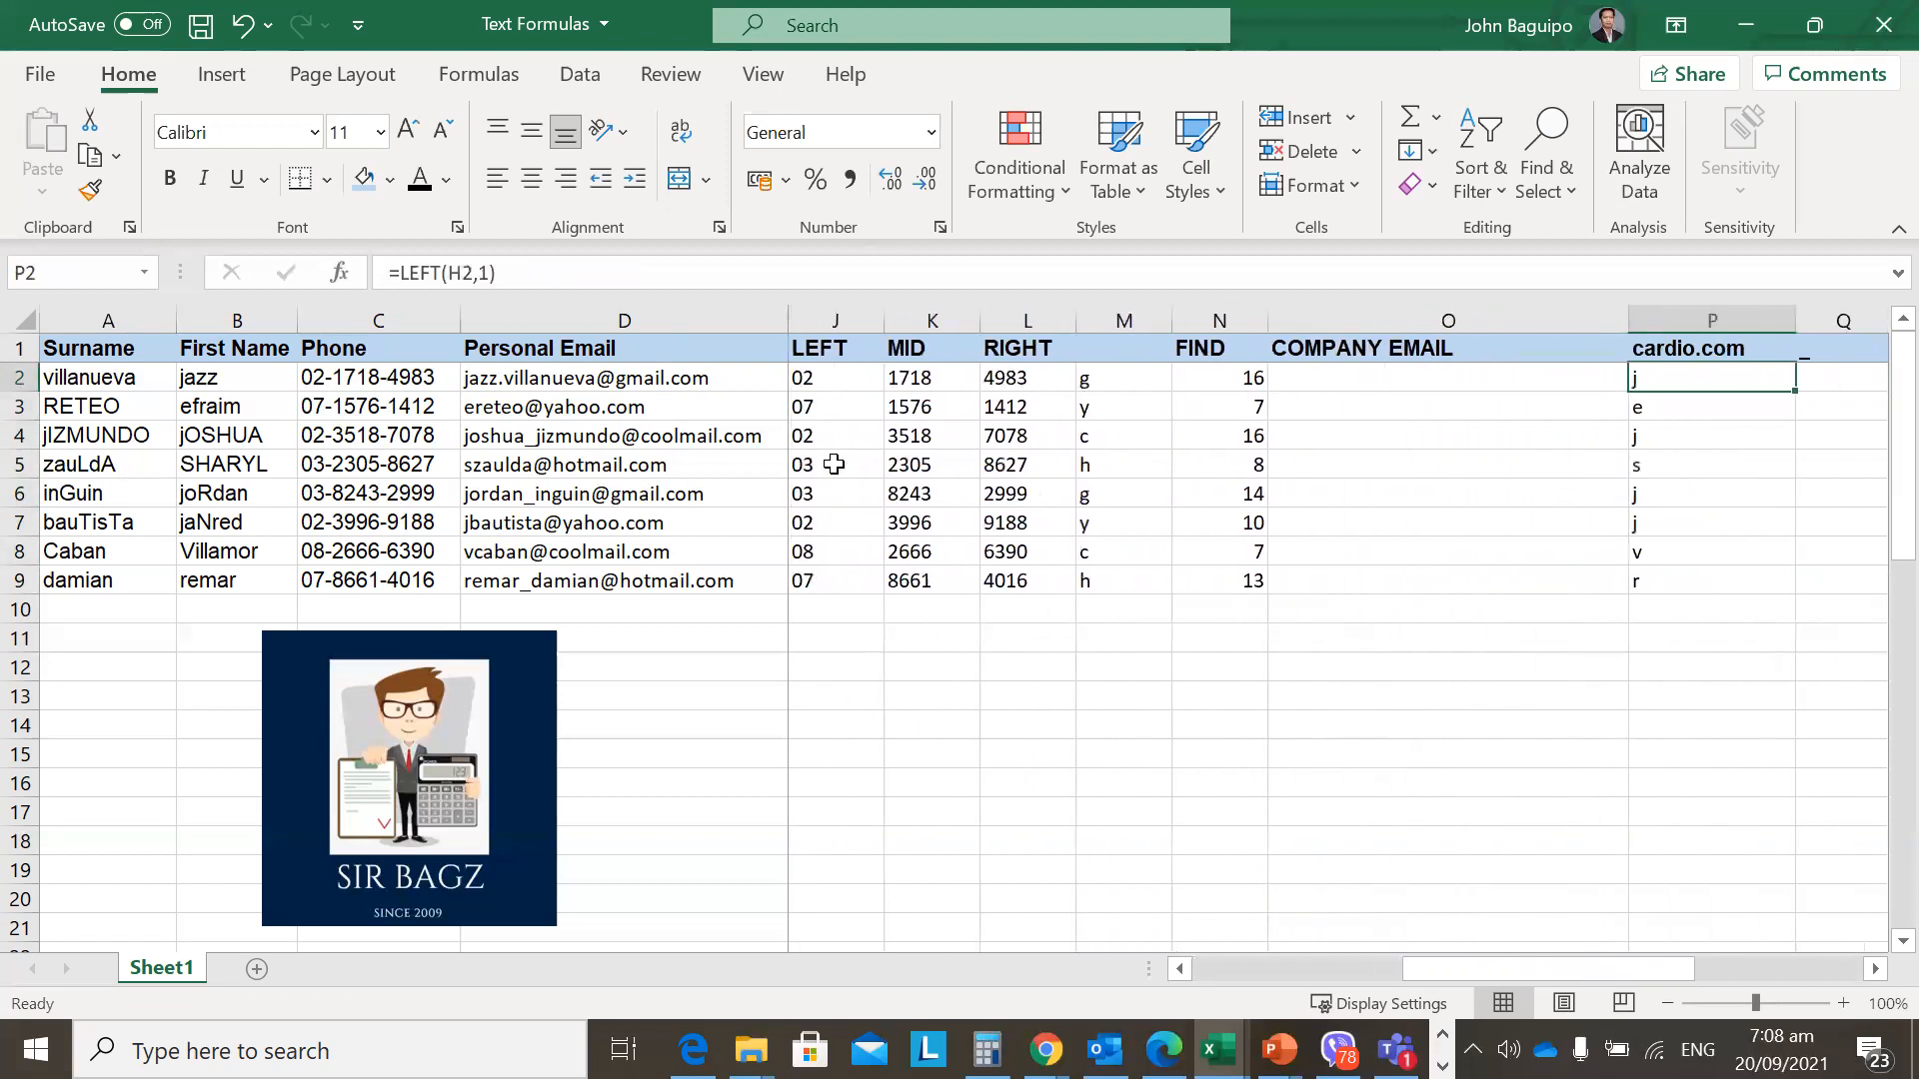
pyautogui.press('Right')
pyautogui.press('Right')
pyautogui.press('Right')
pyautogui.press('Left')
pyautogui.press('Left')
pyautogui.press('Left')
pyautogui.press('Left')
# Enter =LOWER(A2) in Q2 and fill it down to Q9.
pyautogui.write('=lower(')
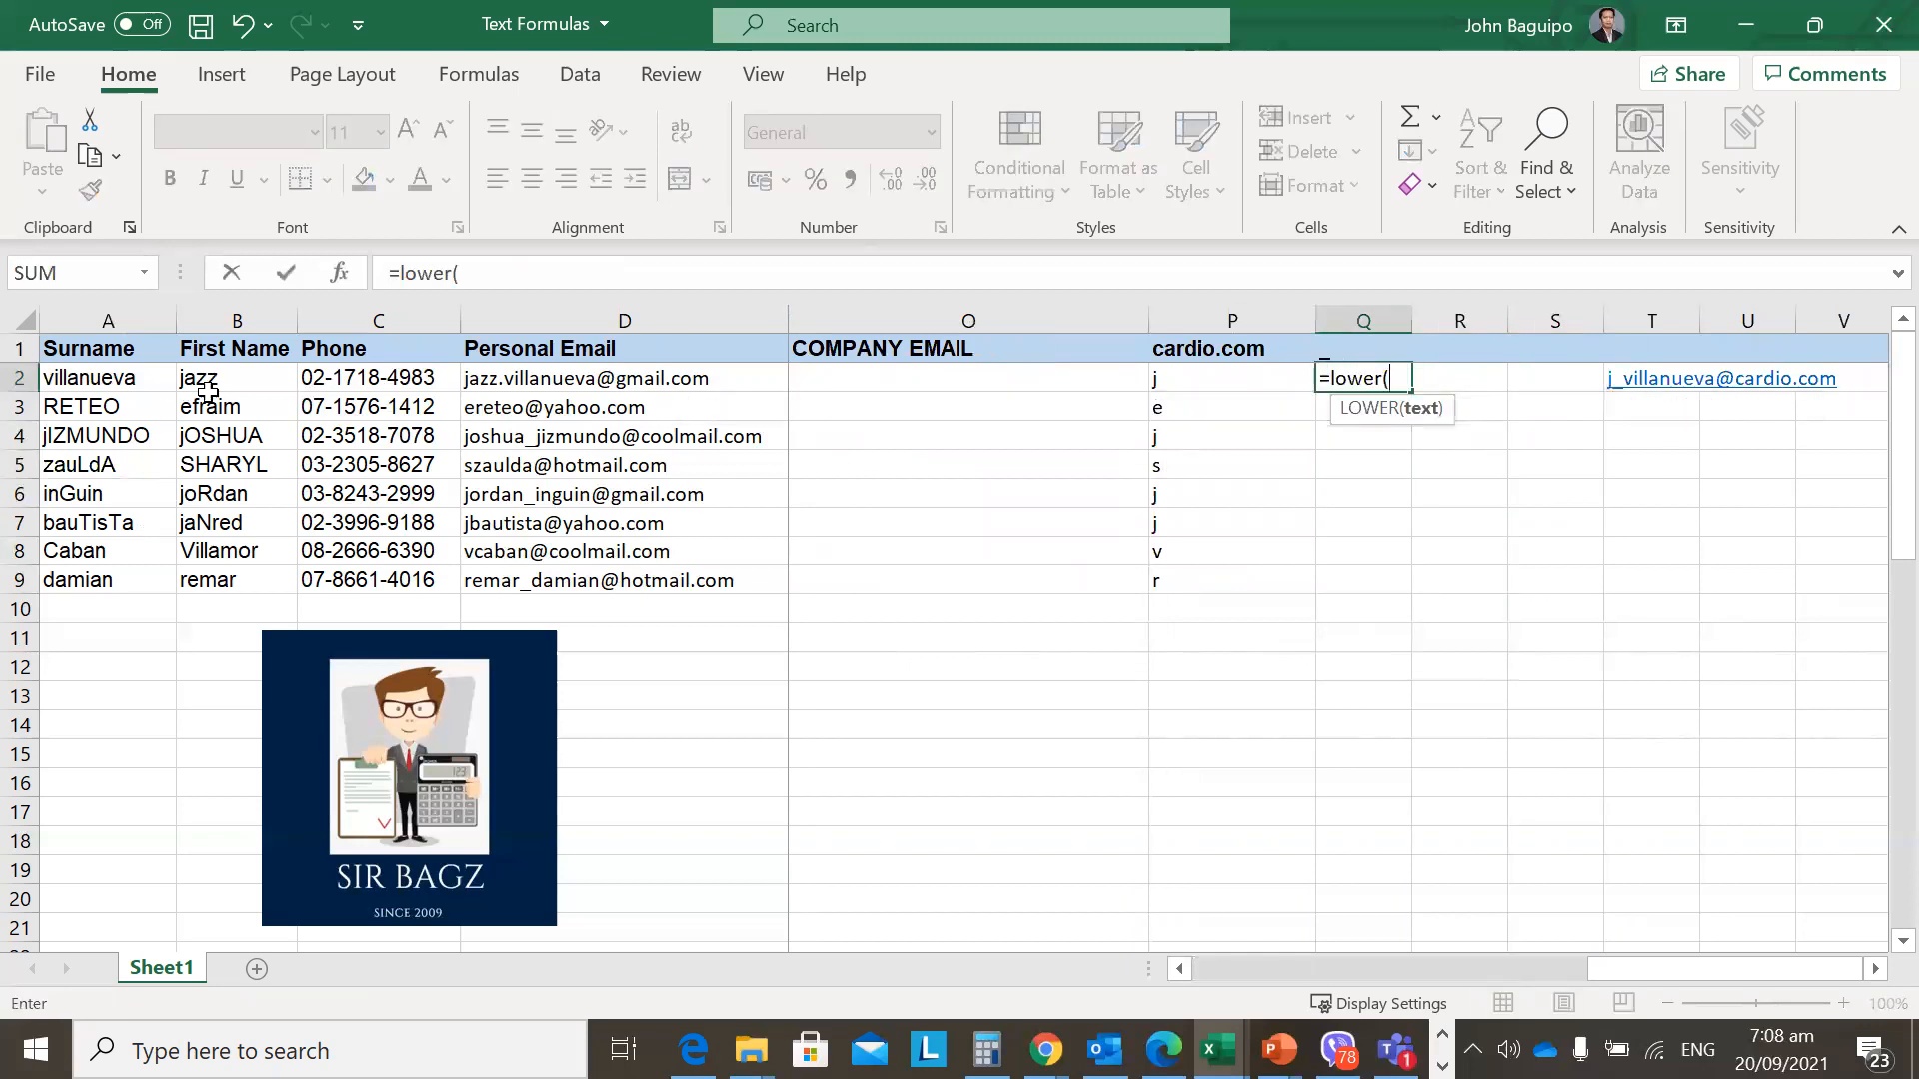
pyautogui.click(117, 376)
pyautogui.hotkey('ctrl', 'Return')
pyautogui.hotkey('shift', 'Down')
pyautogui.hotkey('shift', 'Down')
pyautogui.hotkey('shift', 'Down')
pyautogui.hotkey('shift', 'Down')
pyautogui.hotkey('shift', 'Down')
pyautogui.hotkey('shift', 'Down')
pyautogui.hotkey('shift', 'Down')
pyautogui.hotkey('shift', 'Down')
pyautogui.hotkey('shift', 'Up')
pyautogui.hotkey('ctrl', 'd')
# Confirm P1 is named Website and check the initial and surname in row 2.
pyautogui.press('Left')
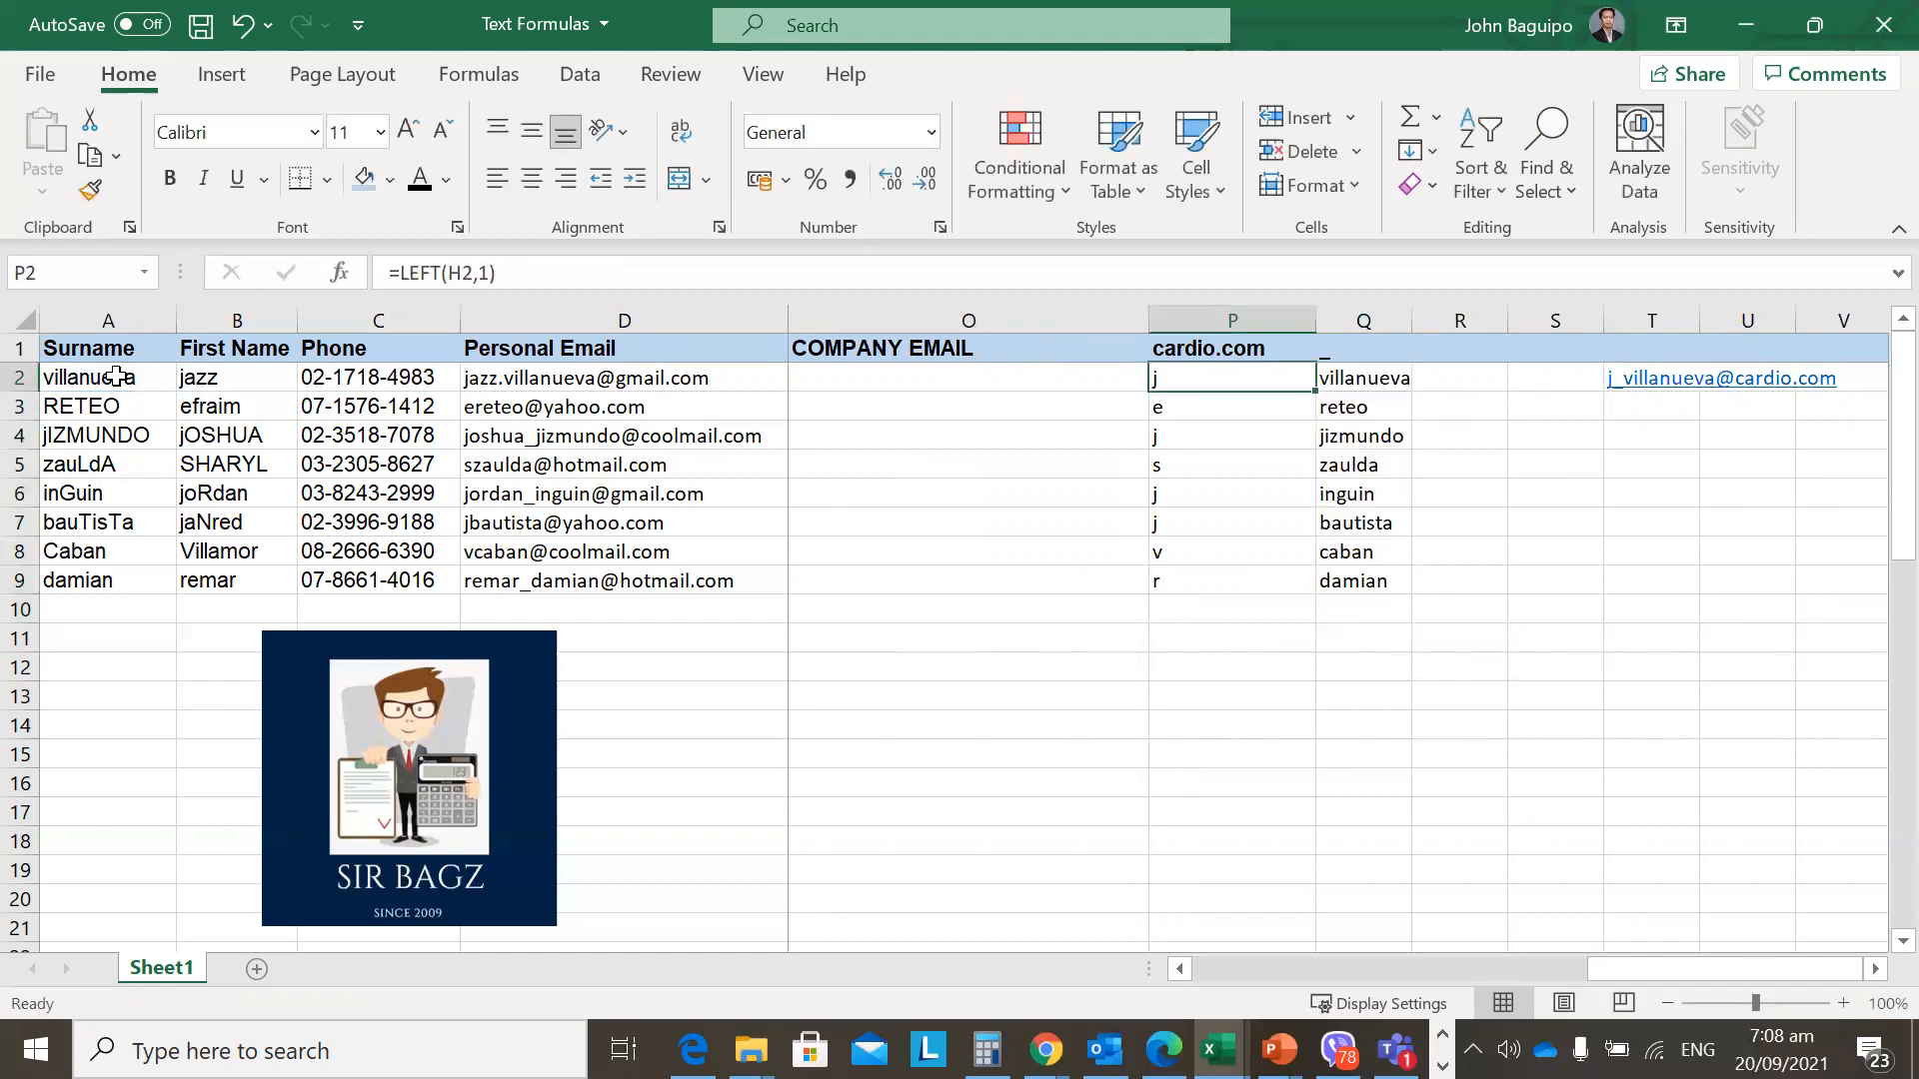
pyautogui.press('Left')
pyautogui.press('Up')
pyautogui.press('Right')
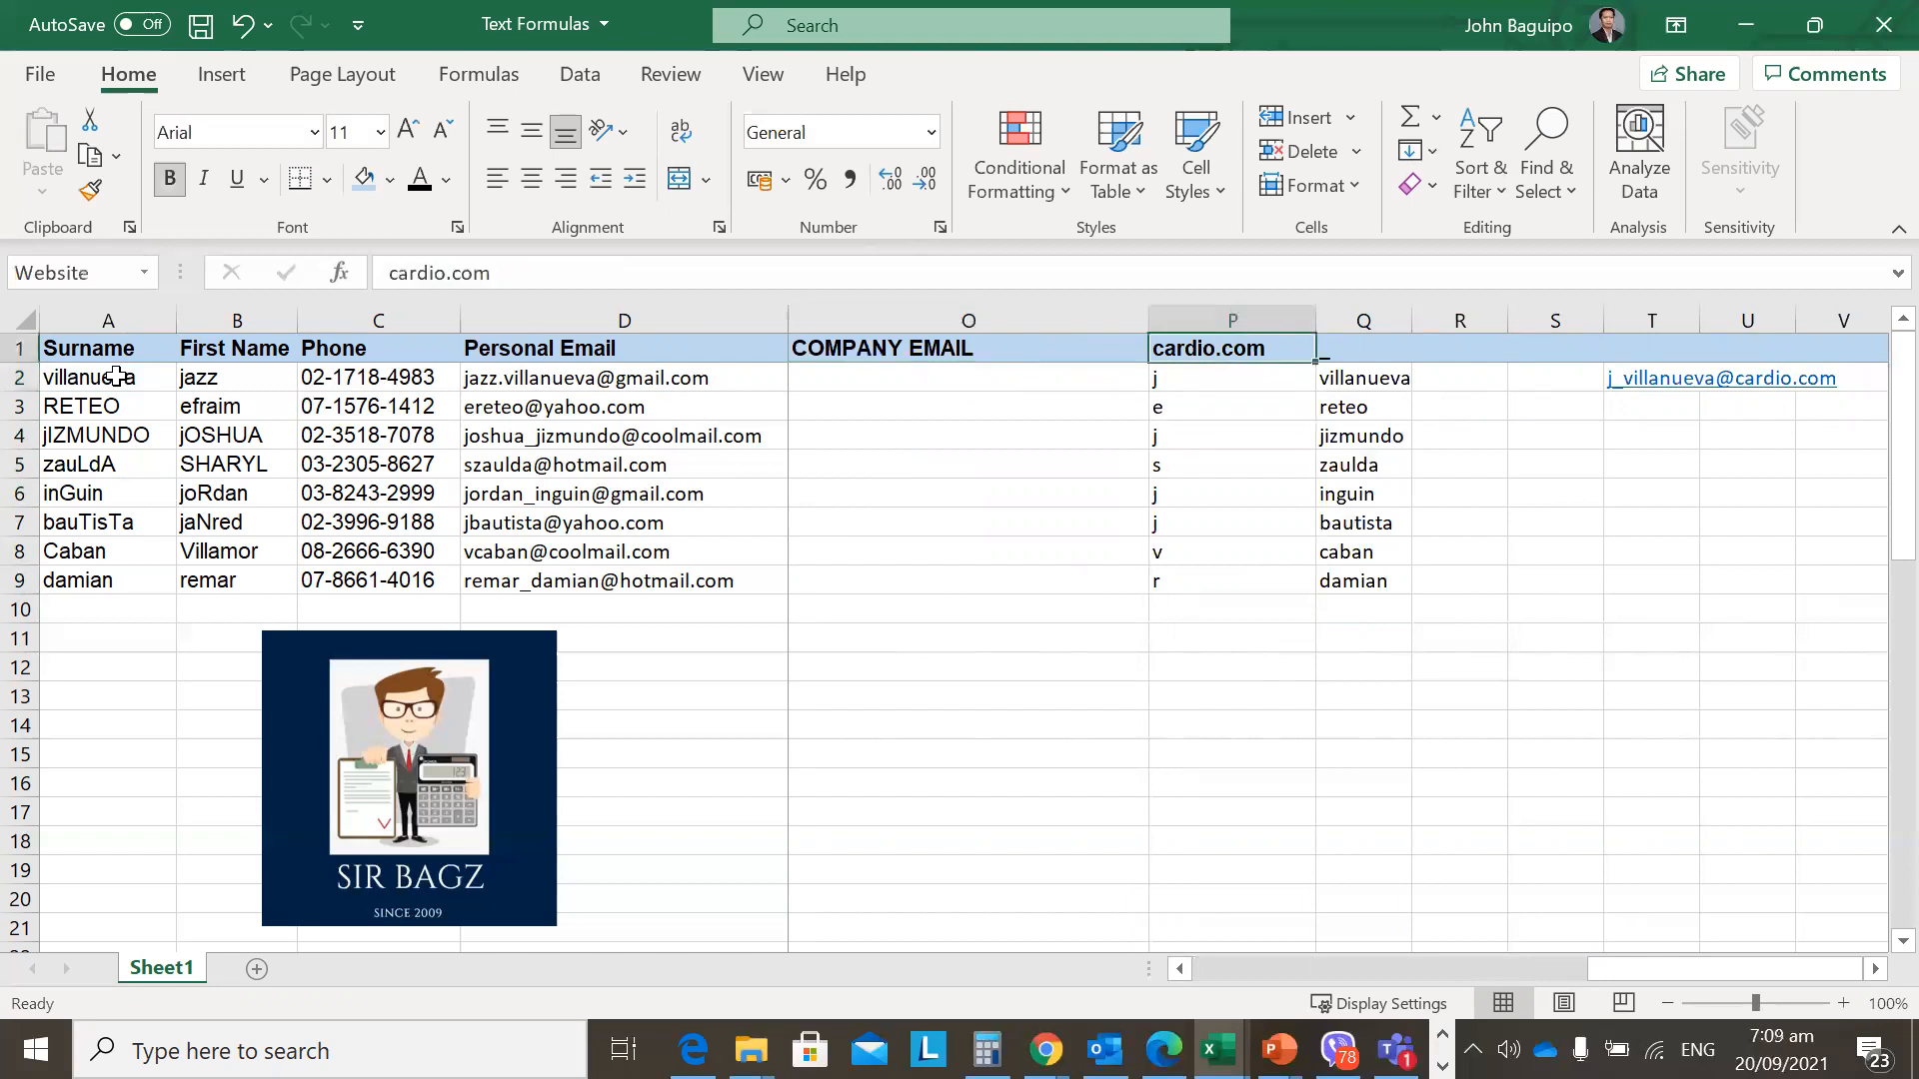
pyautogui.press('Down')
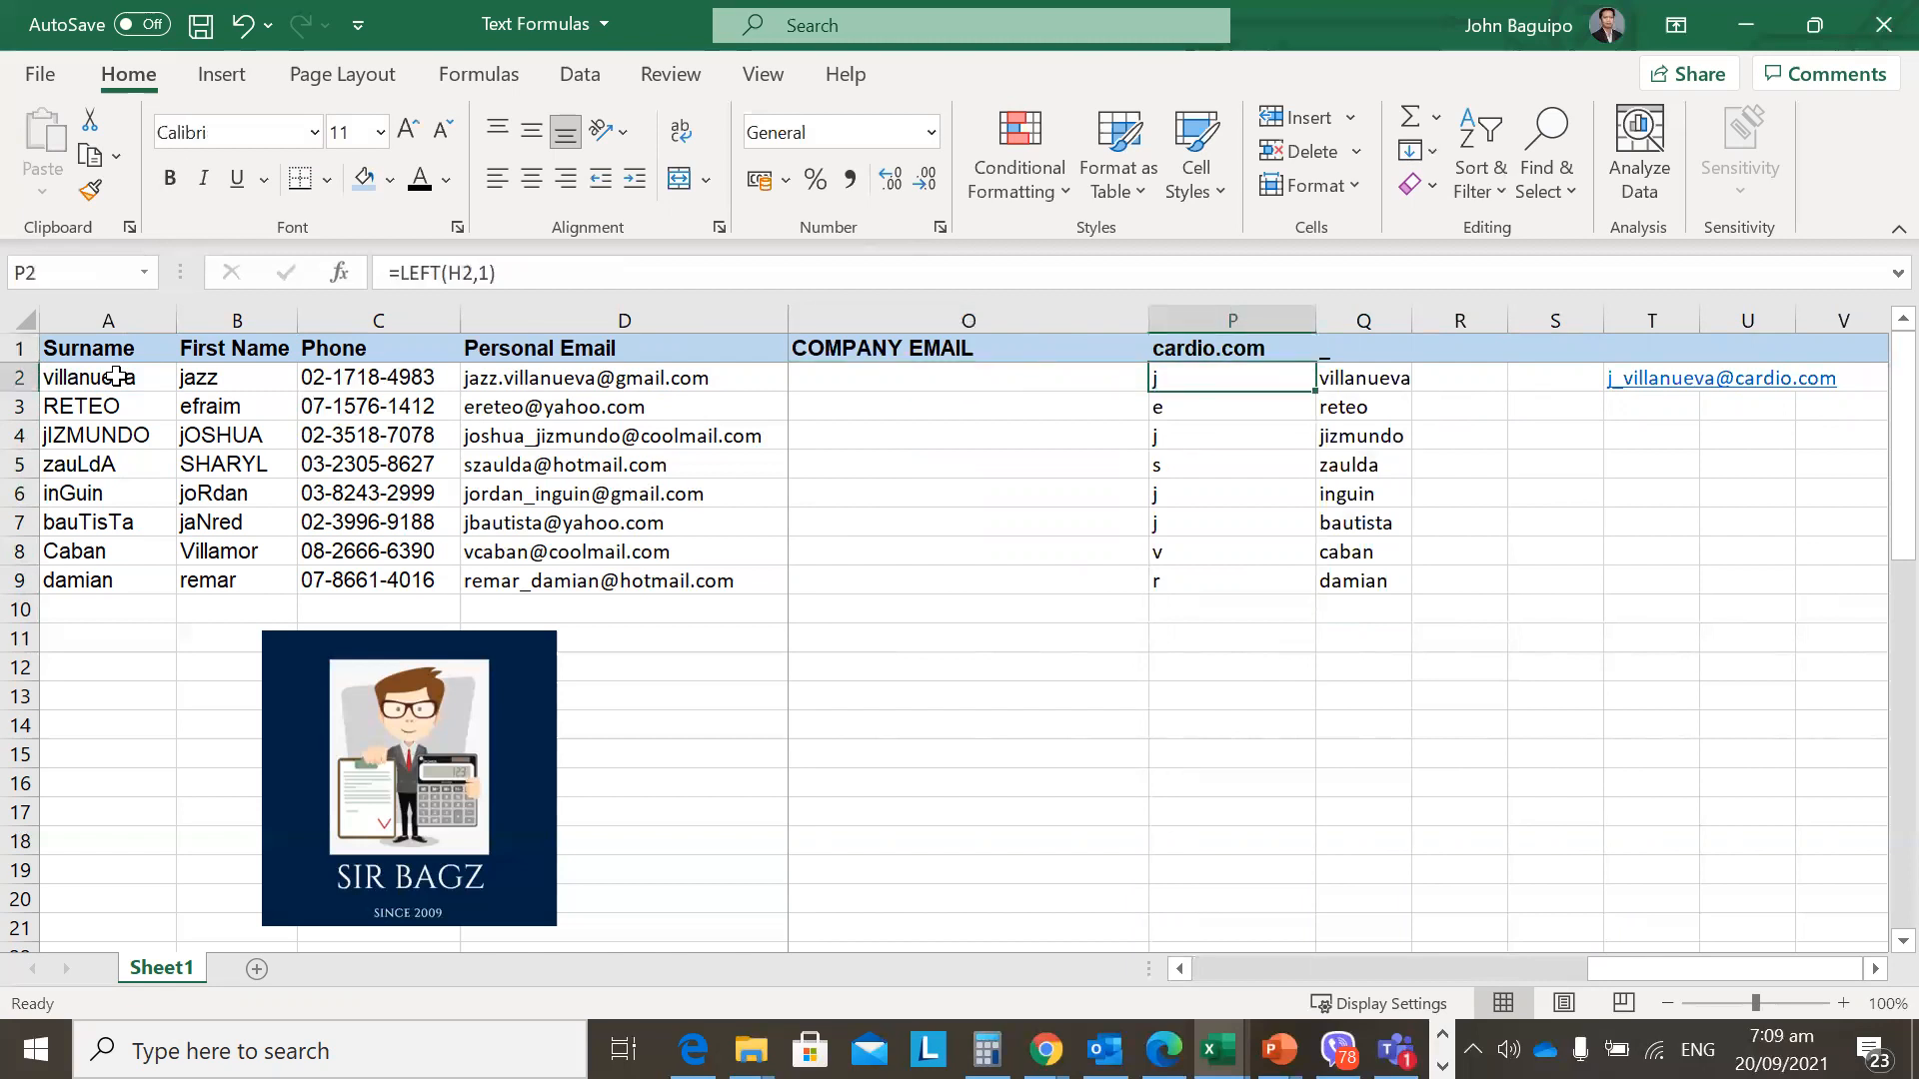
pyautogui.press('Right')
pyautogui.press('Left')
pyautogui.press('Left')
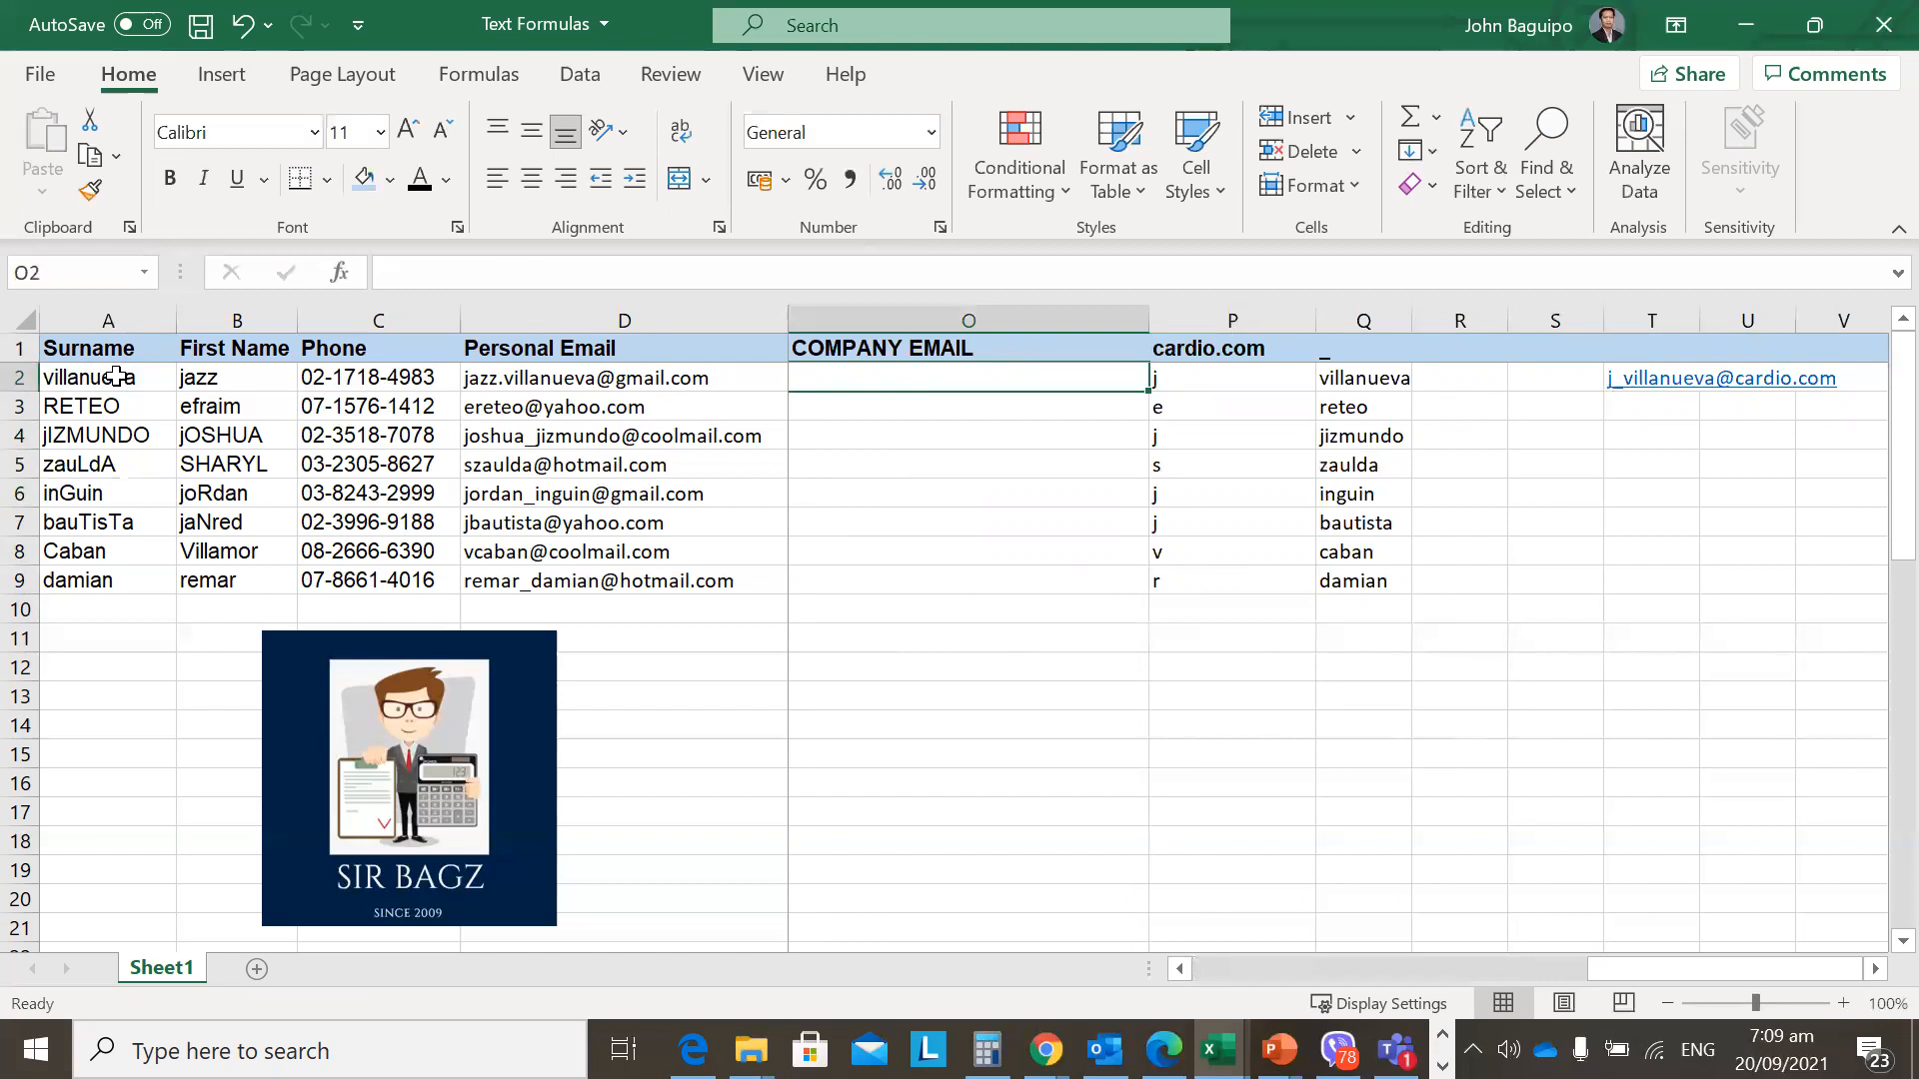
# Type =CONCAT(P2,Q1,Q2,R1,Website) in O2 to join the email parts.
pyautogui.write('=conc')
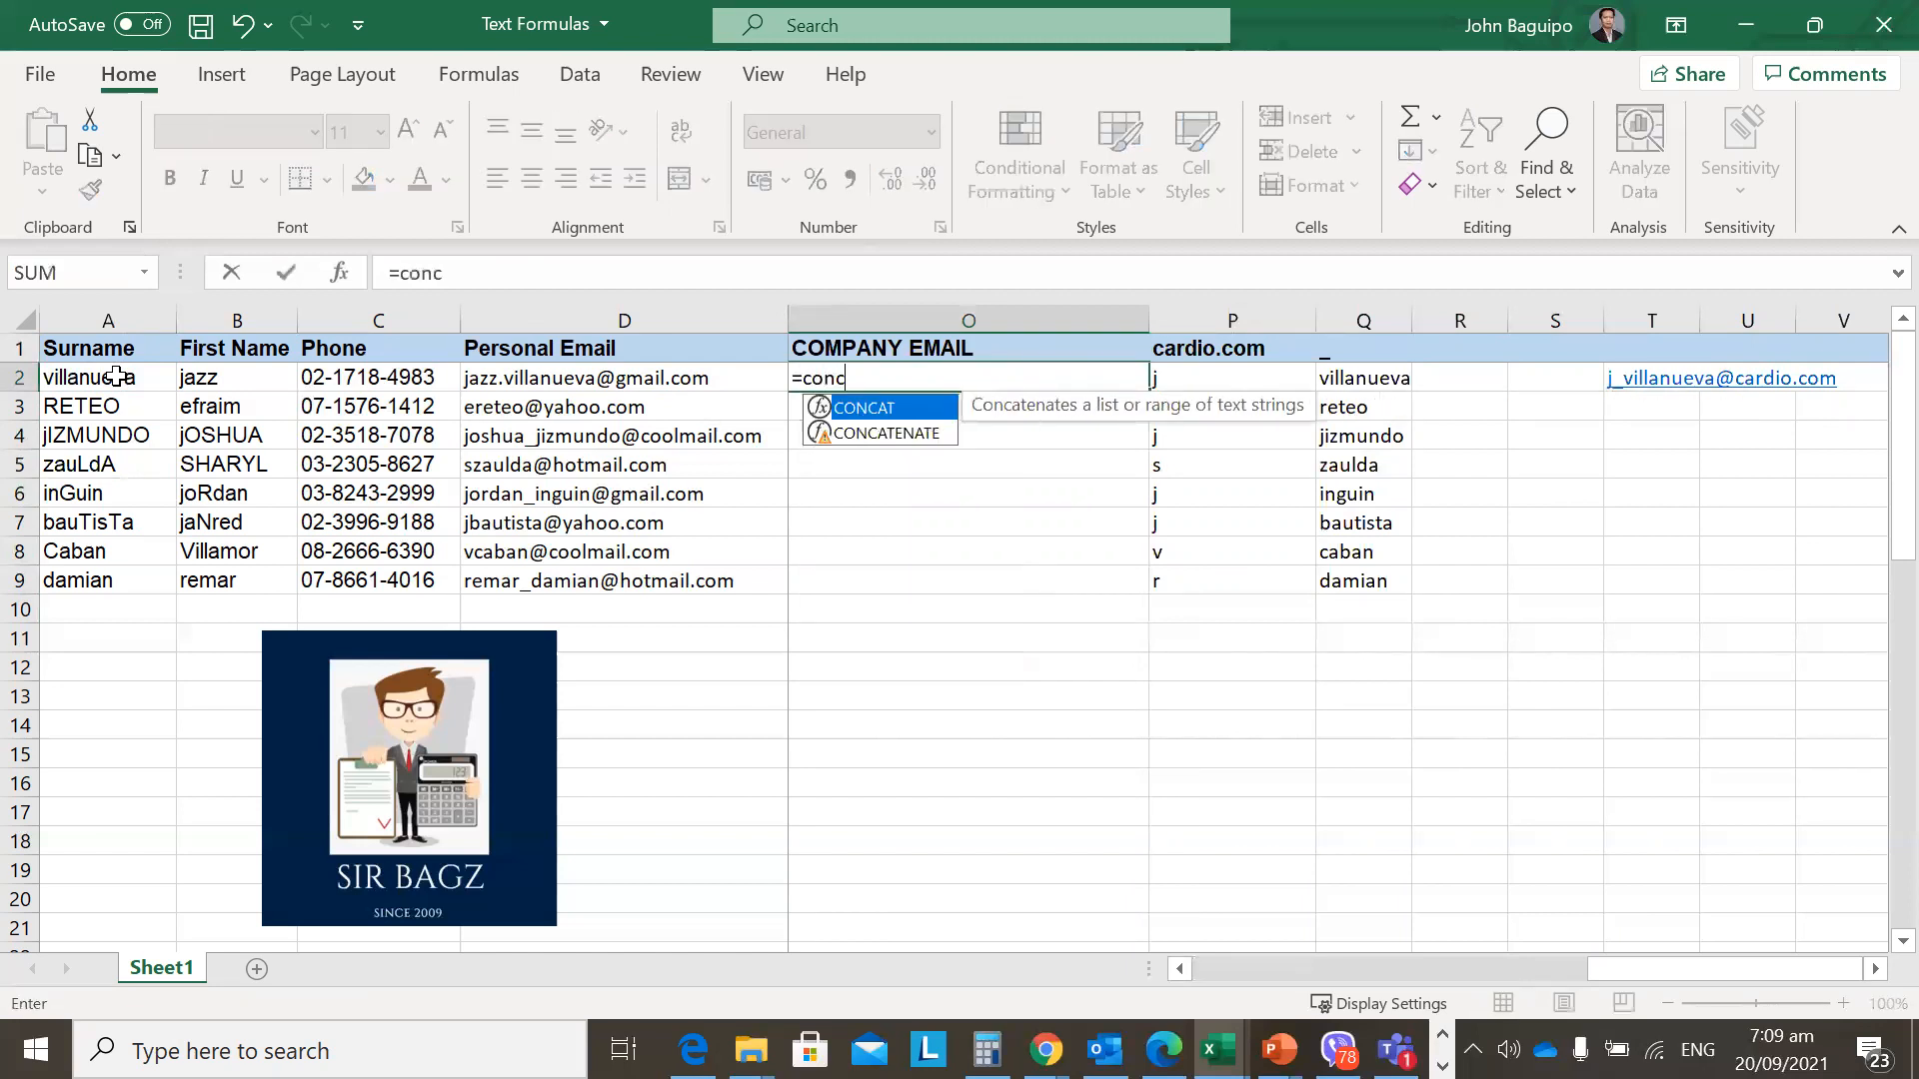
pyautogui.write('at(')
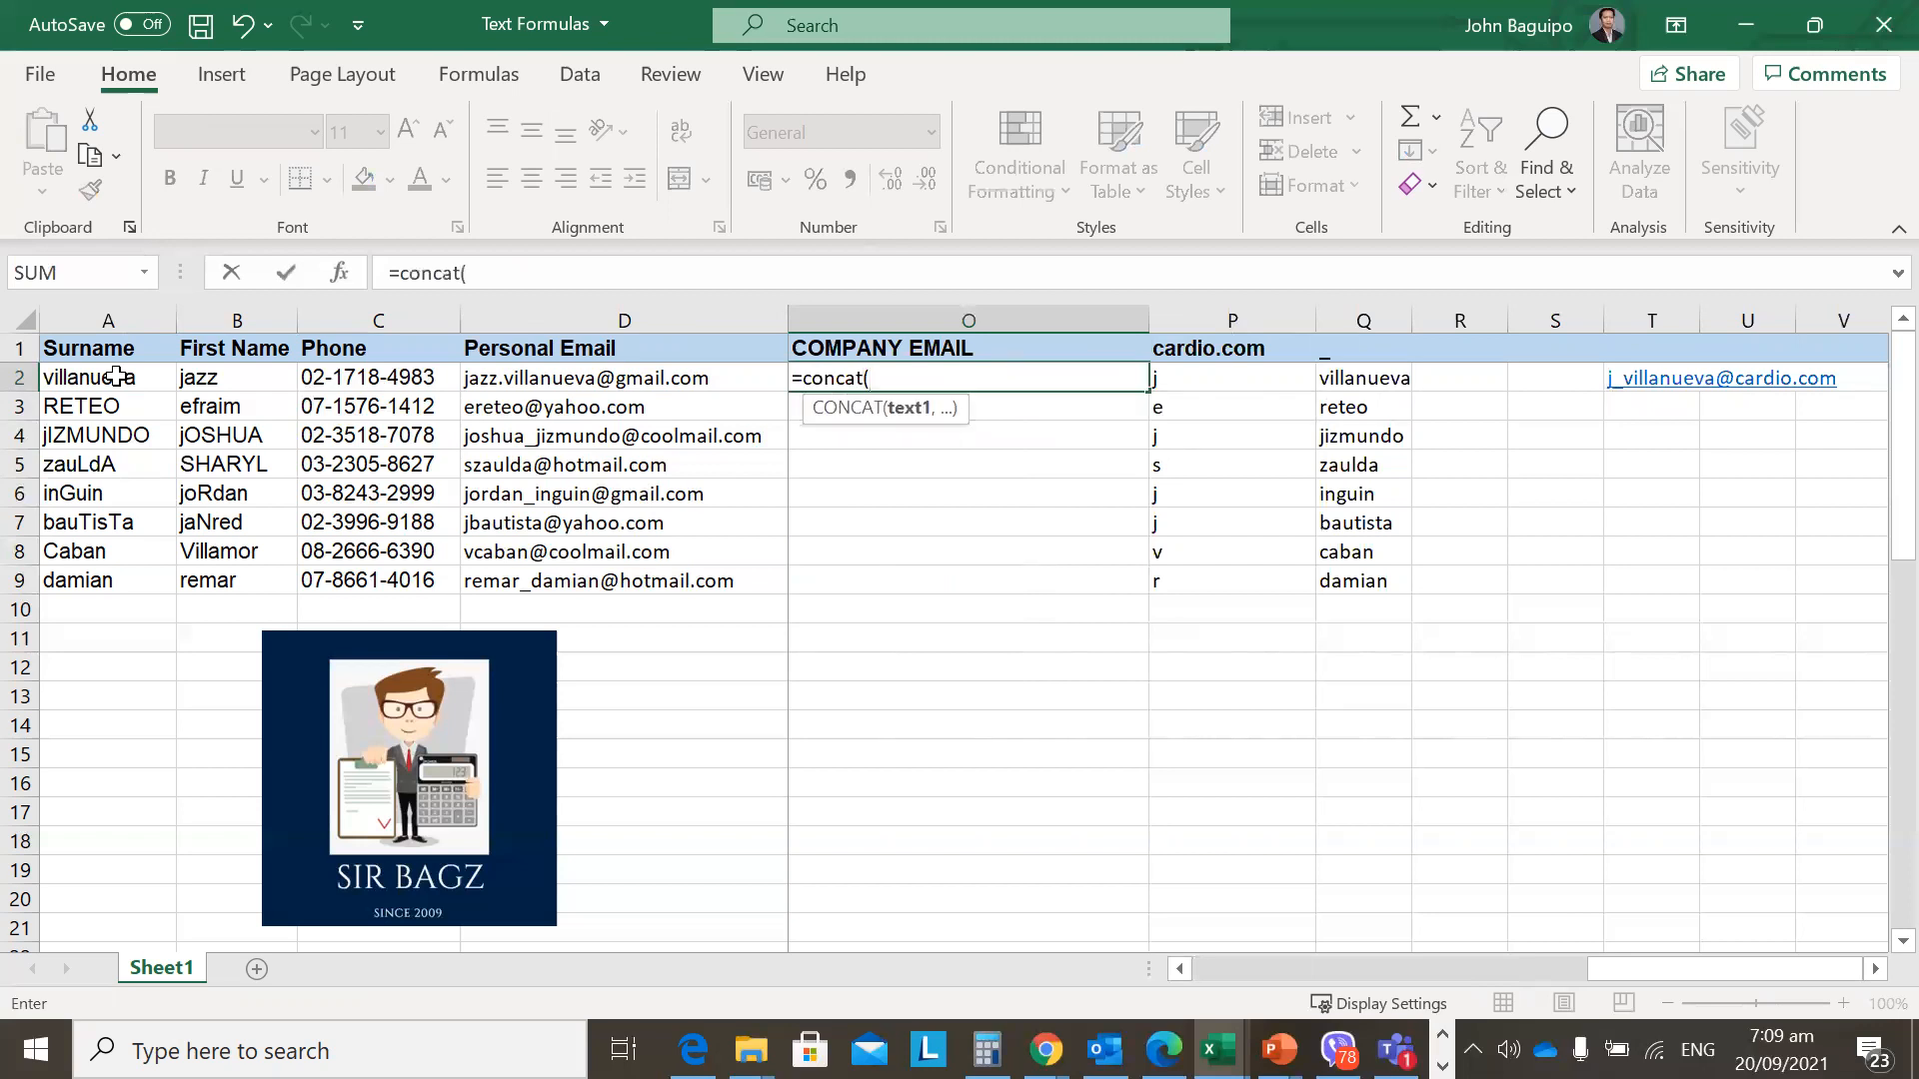
pyautogui.click(1235, 378)
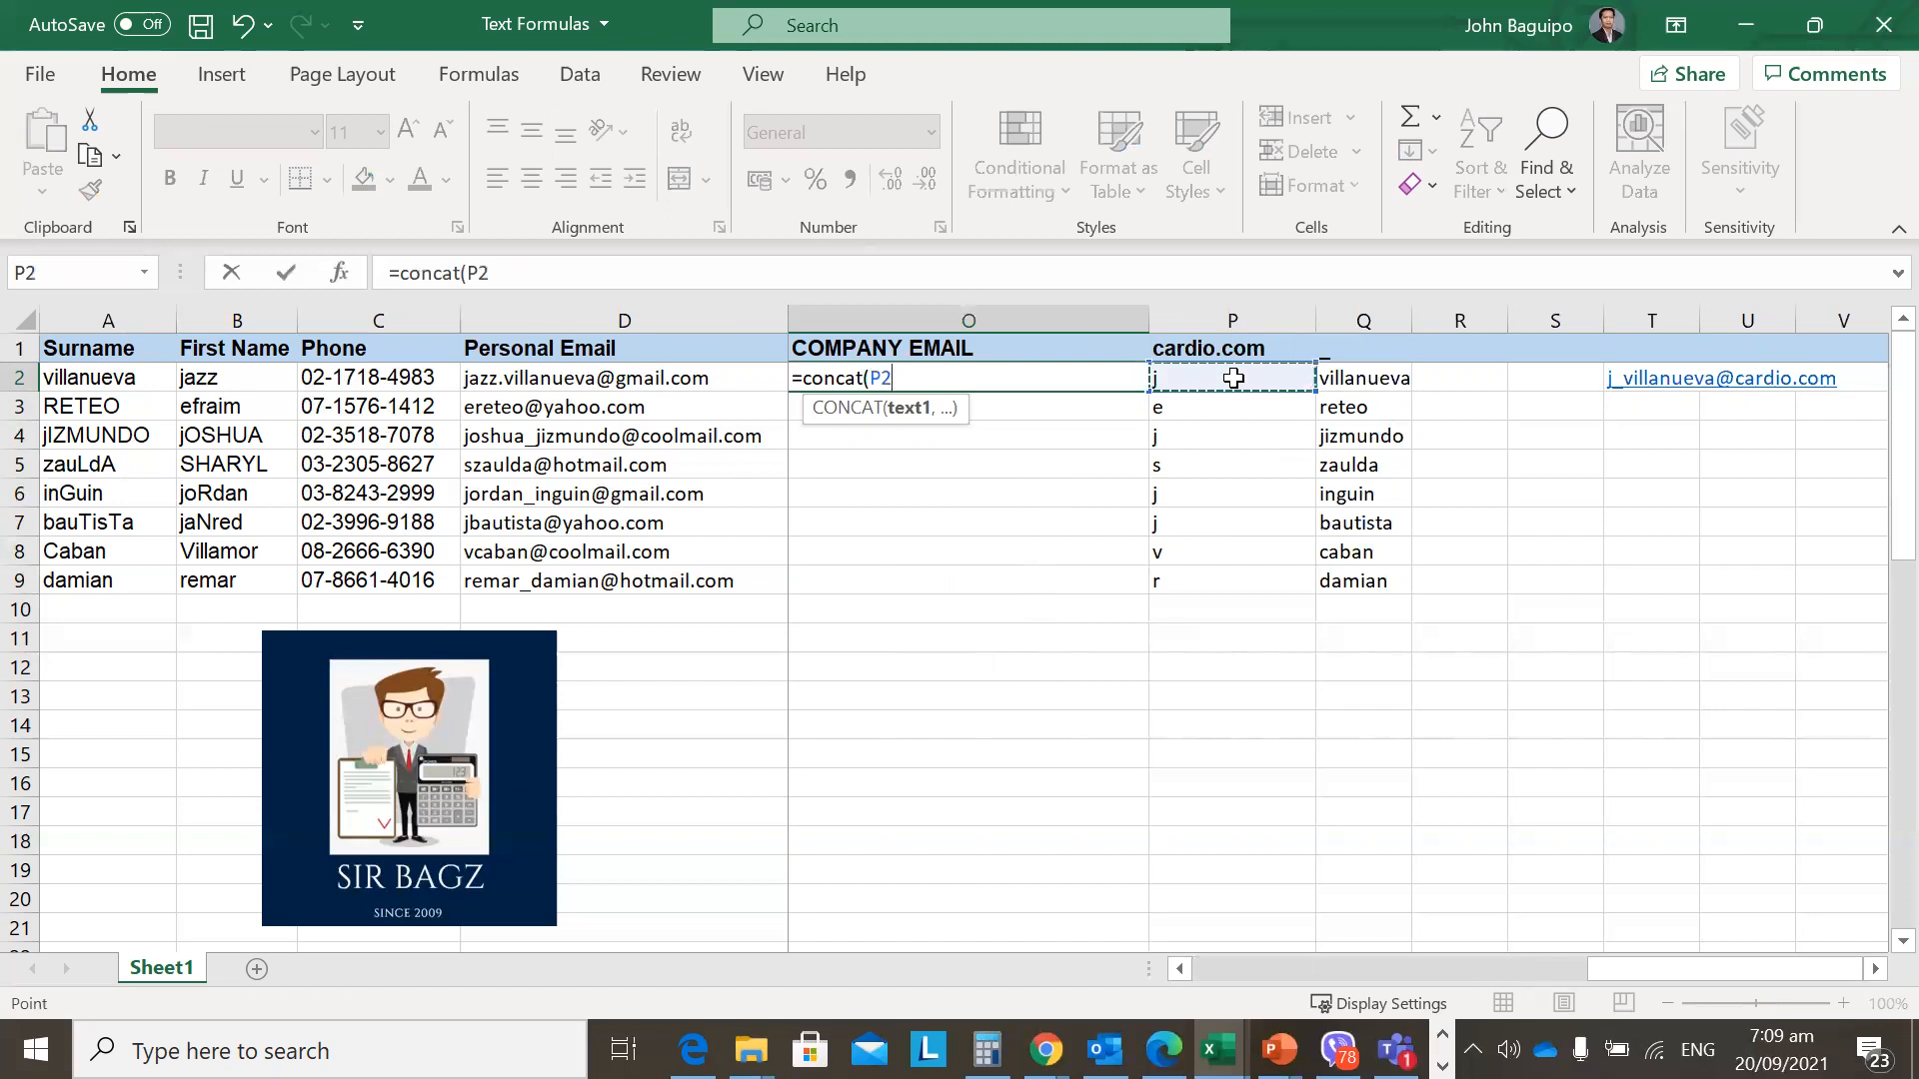
pyautogui.write(',')
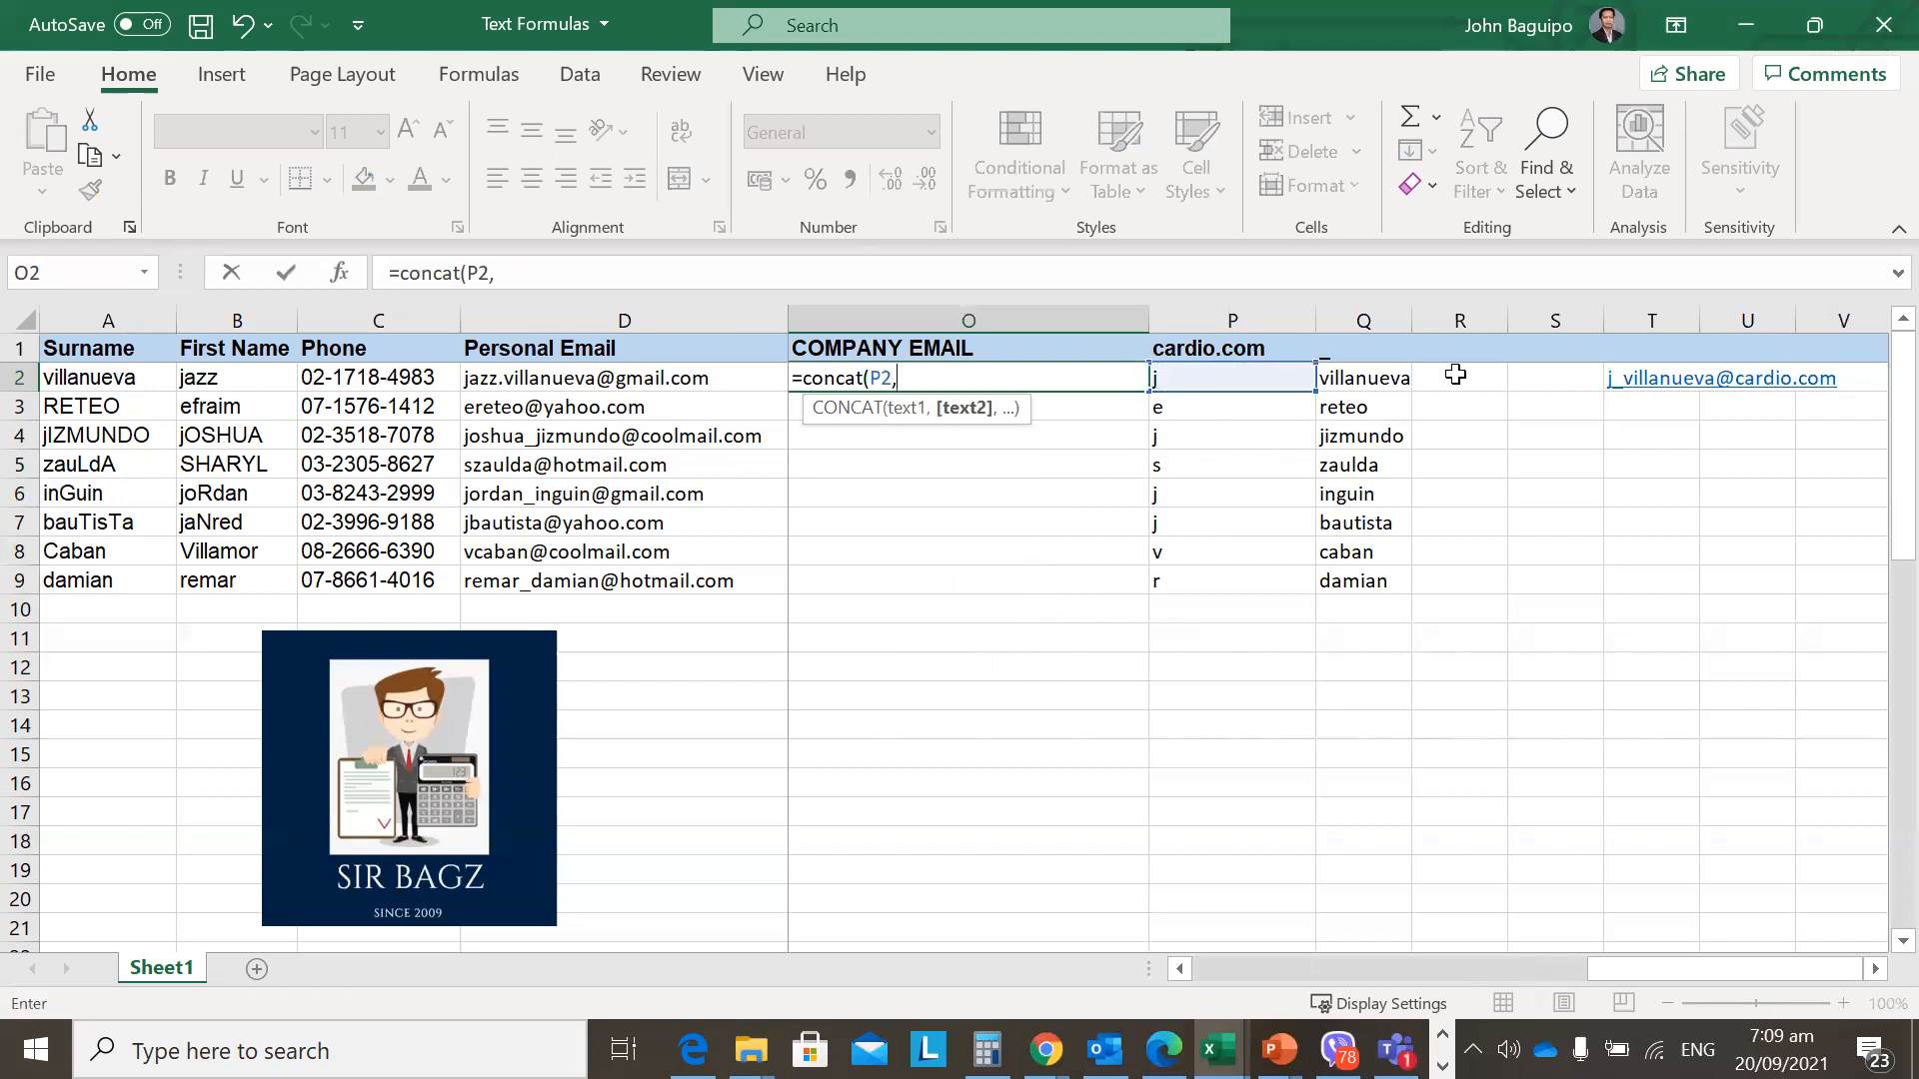
pyautogui.click(1378, 350)
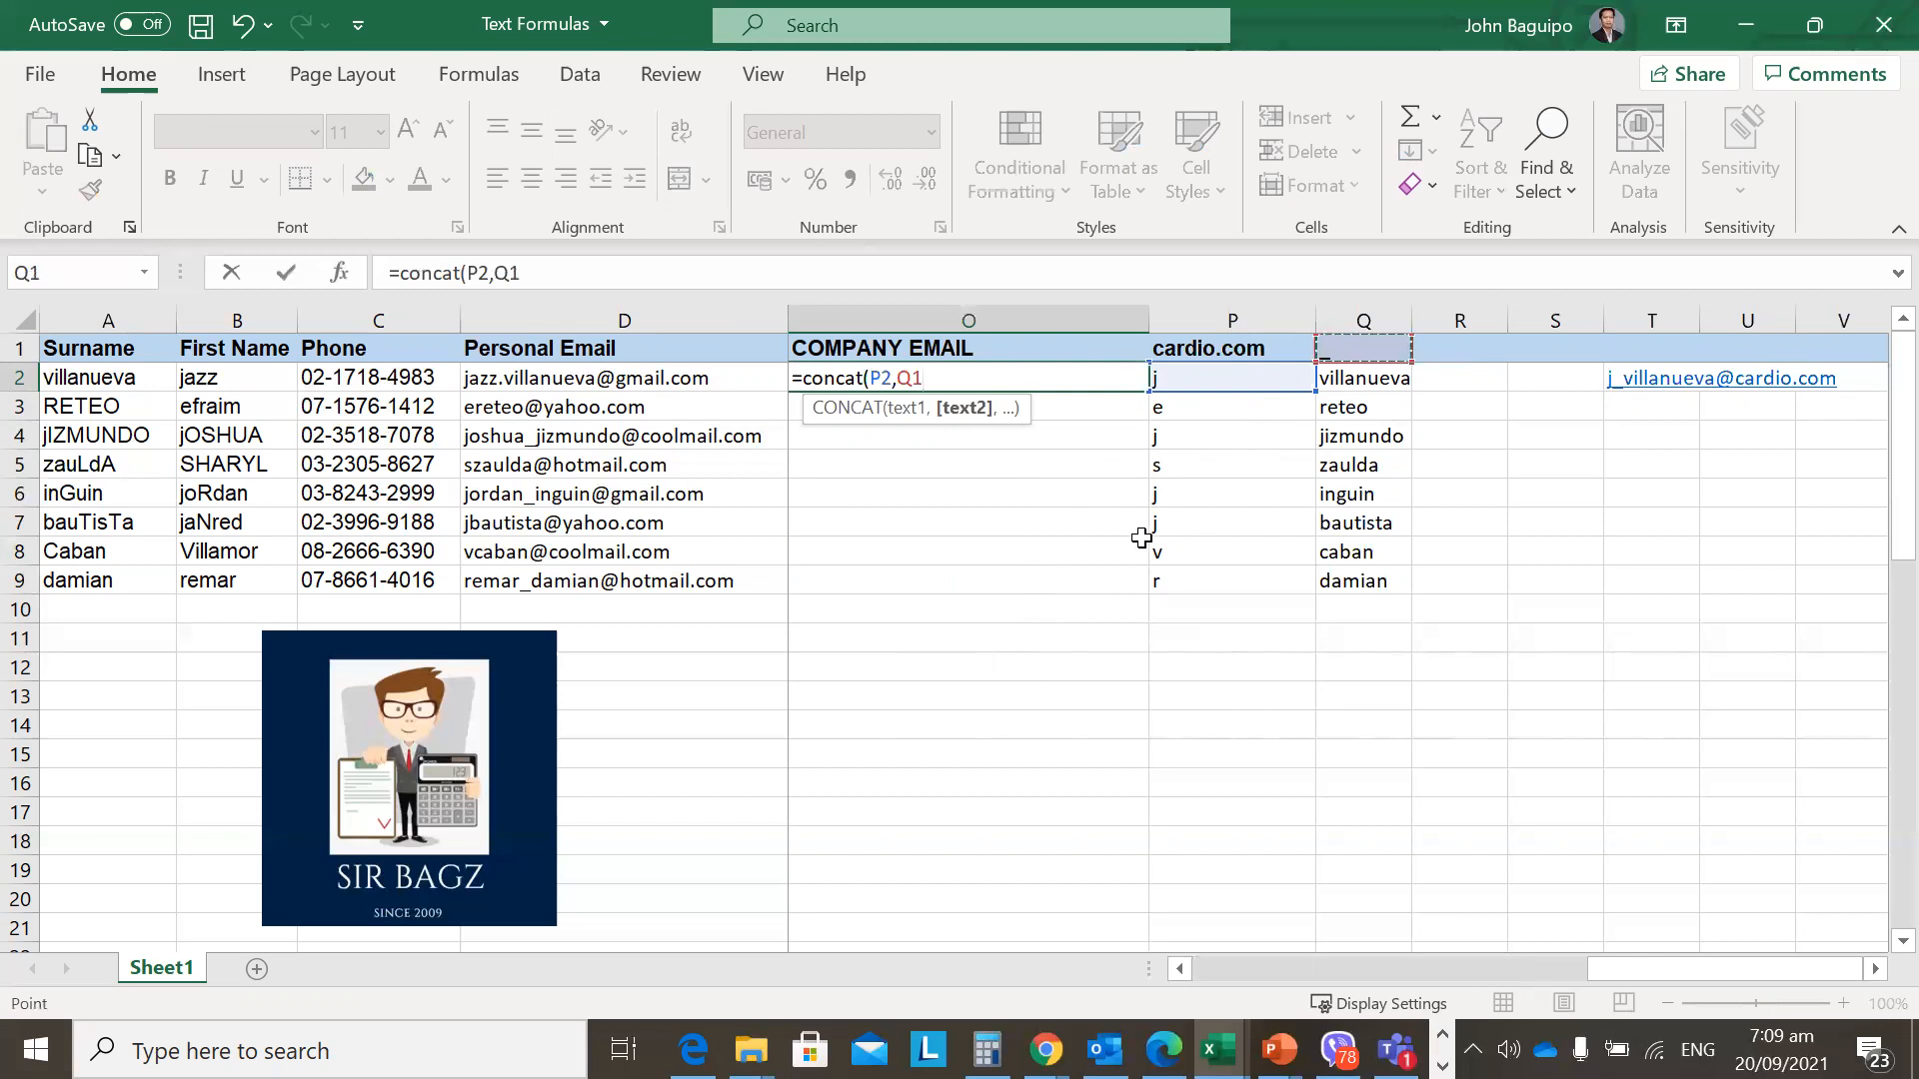
pyautogui.write(',')
pyautogui.click(1364, 385)
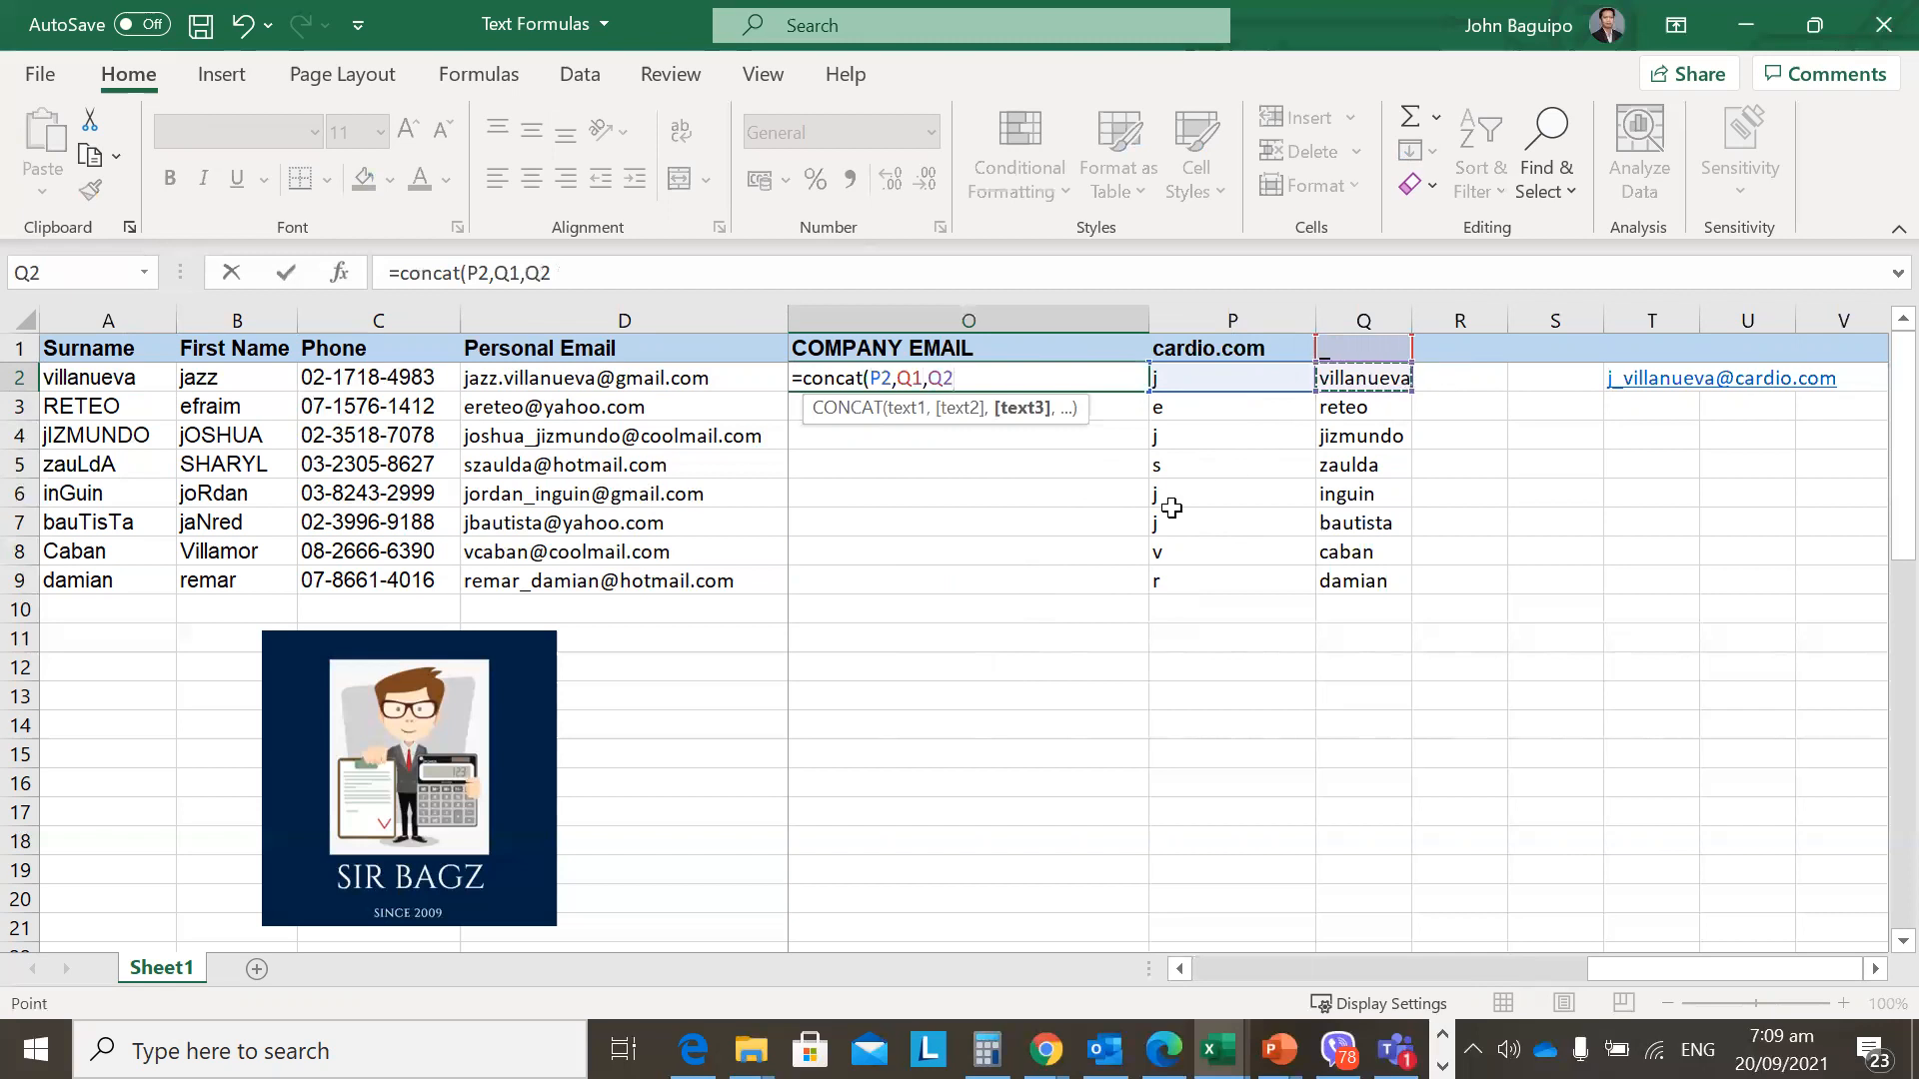
pyautogui.write(',')
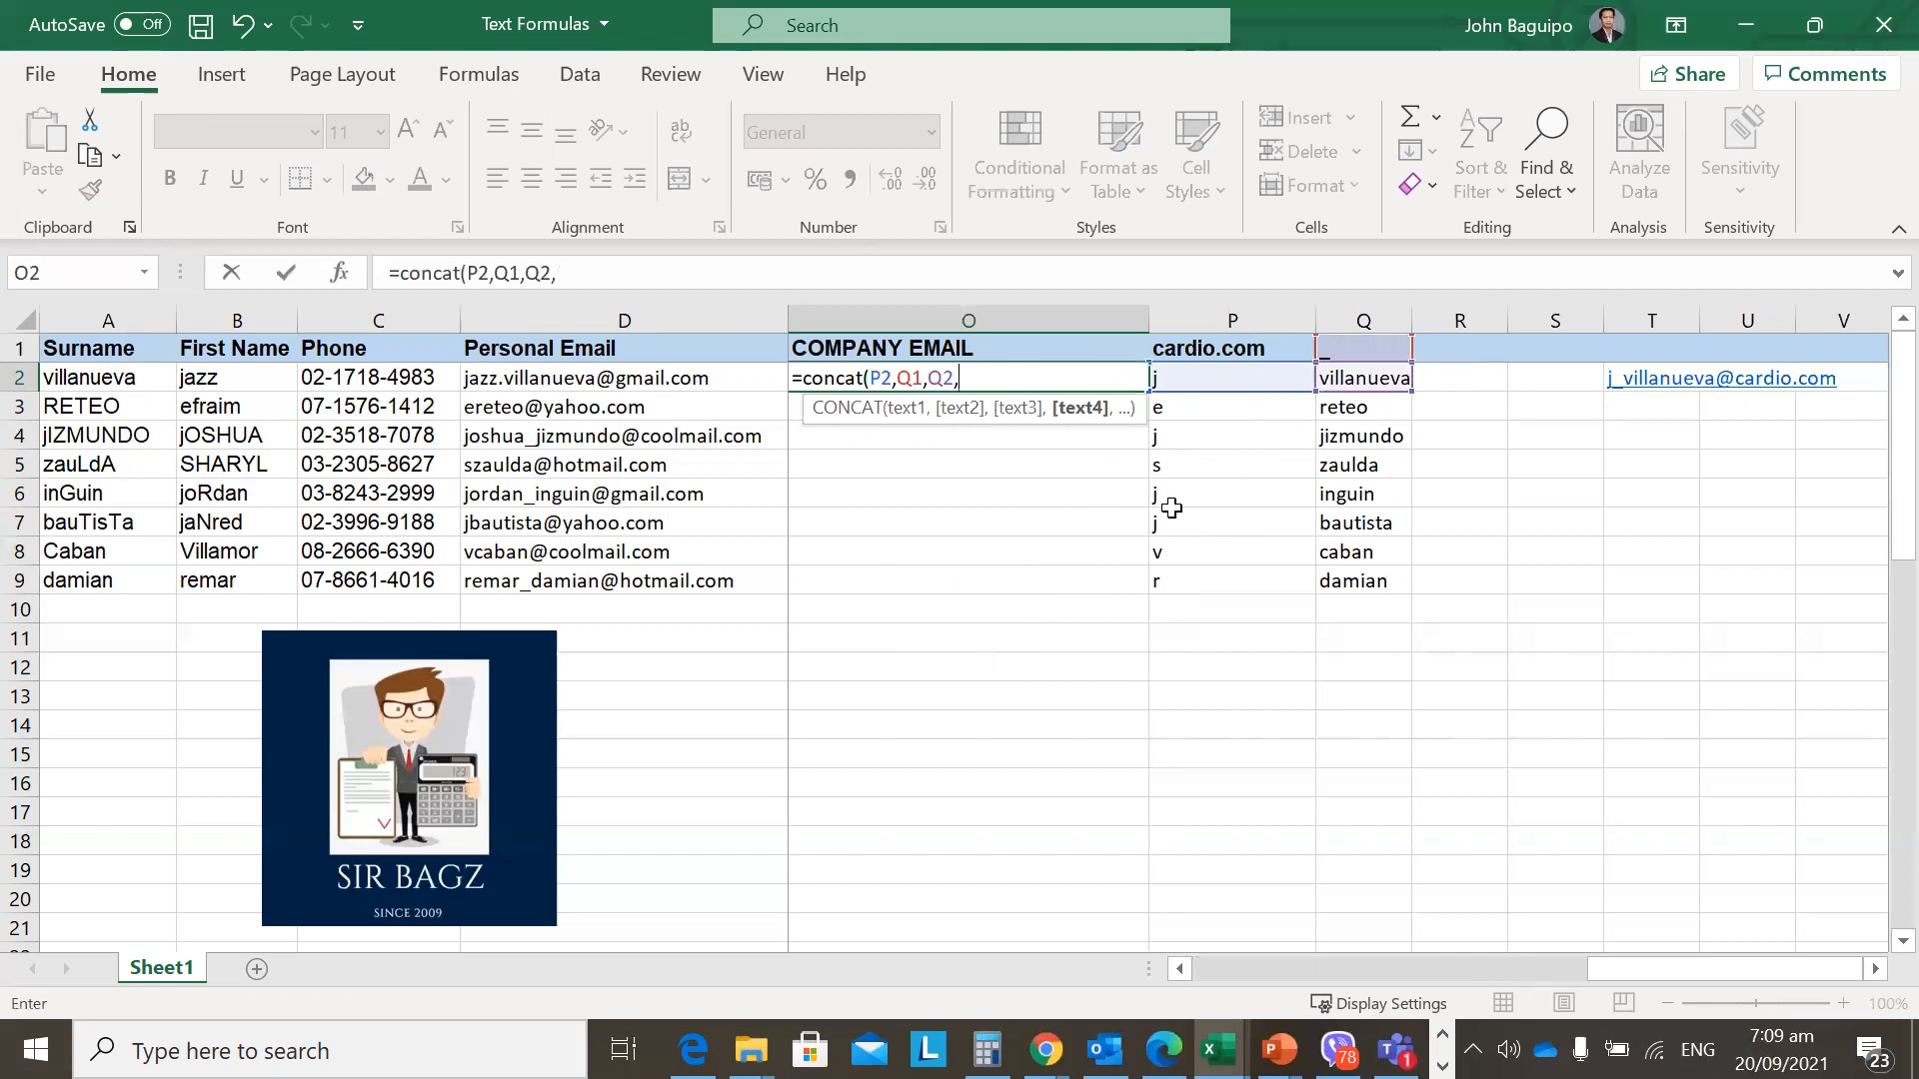
pyautogui.click(1452, 357)
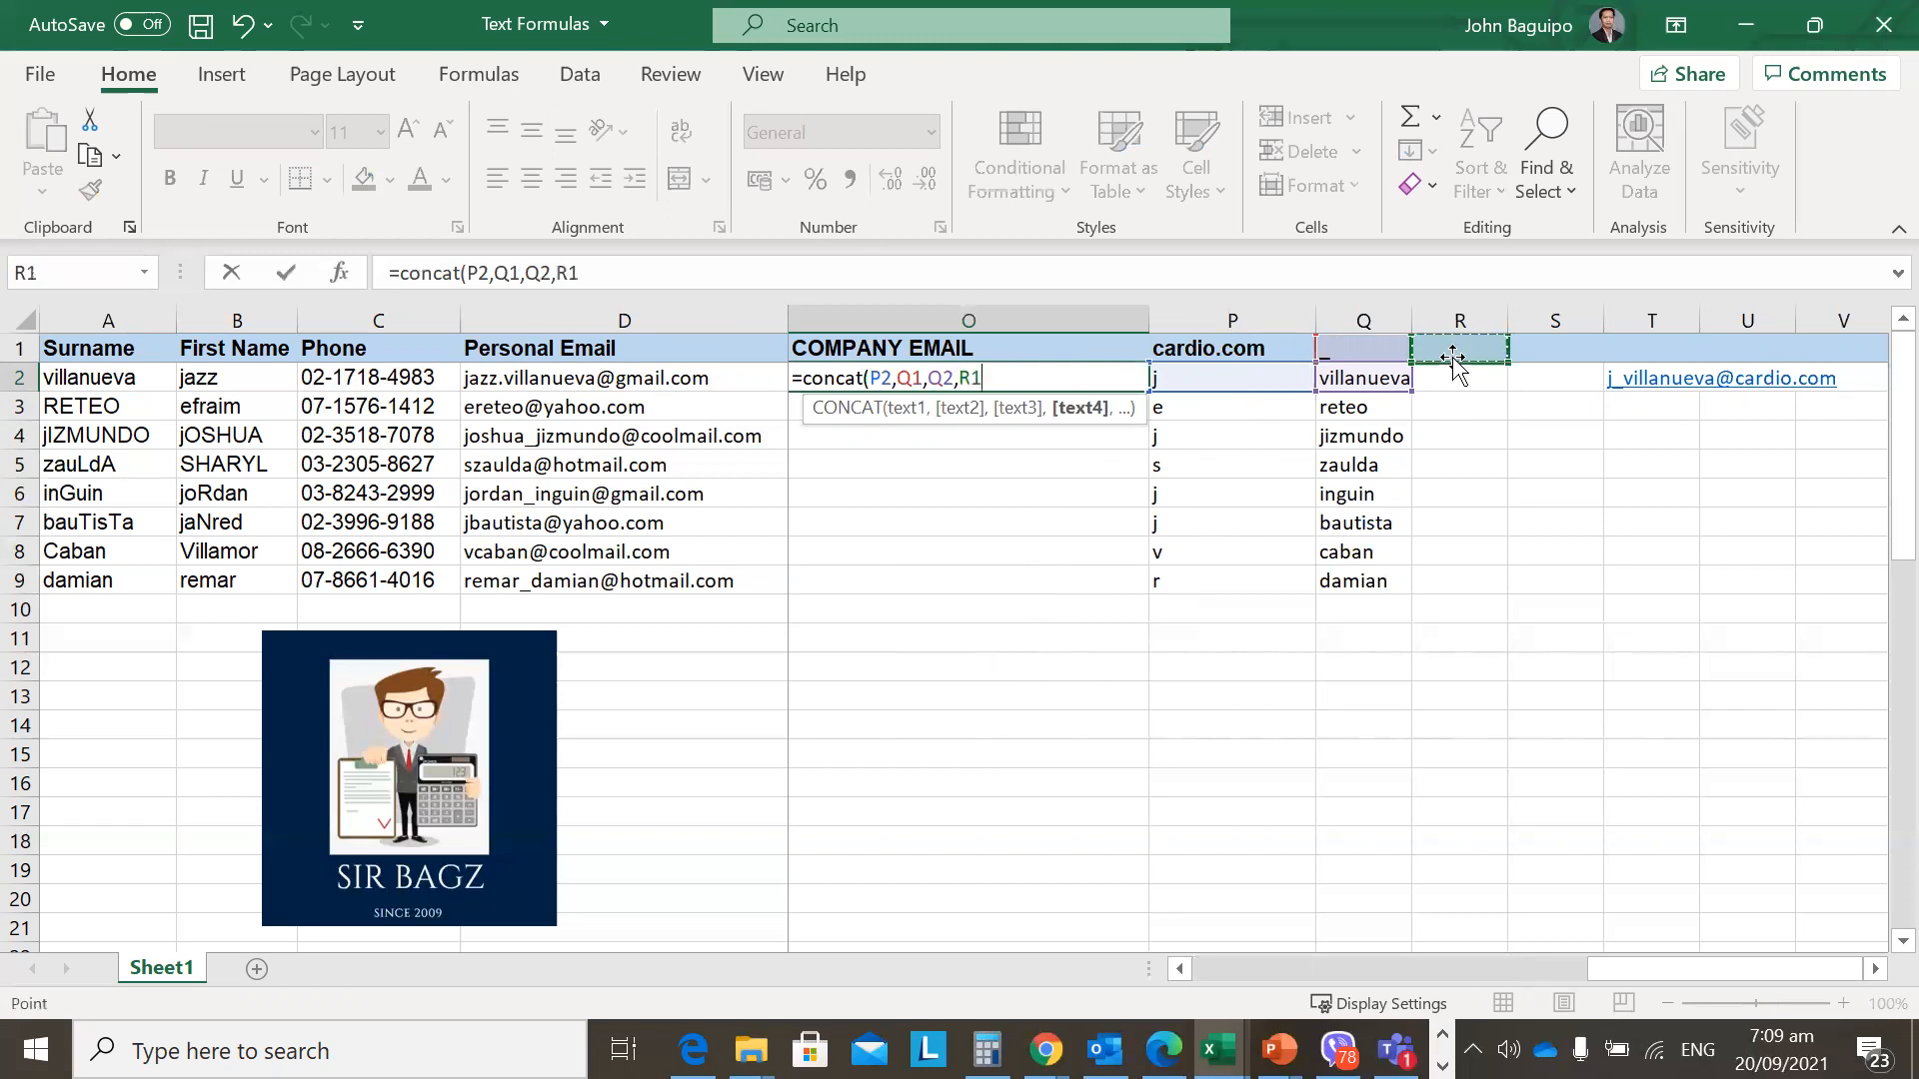
pyautogui.write(',')
pyautogui.click(1267, 352)
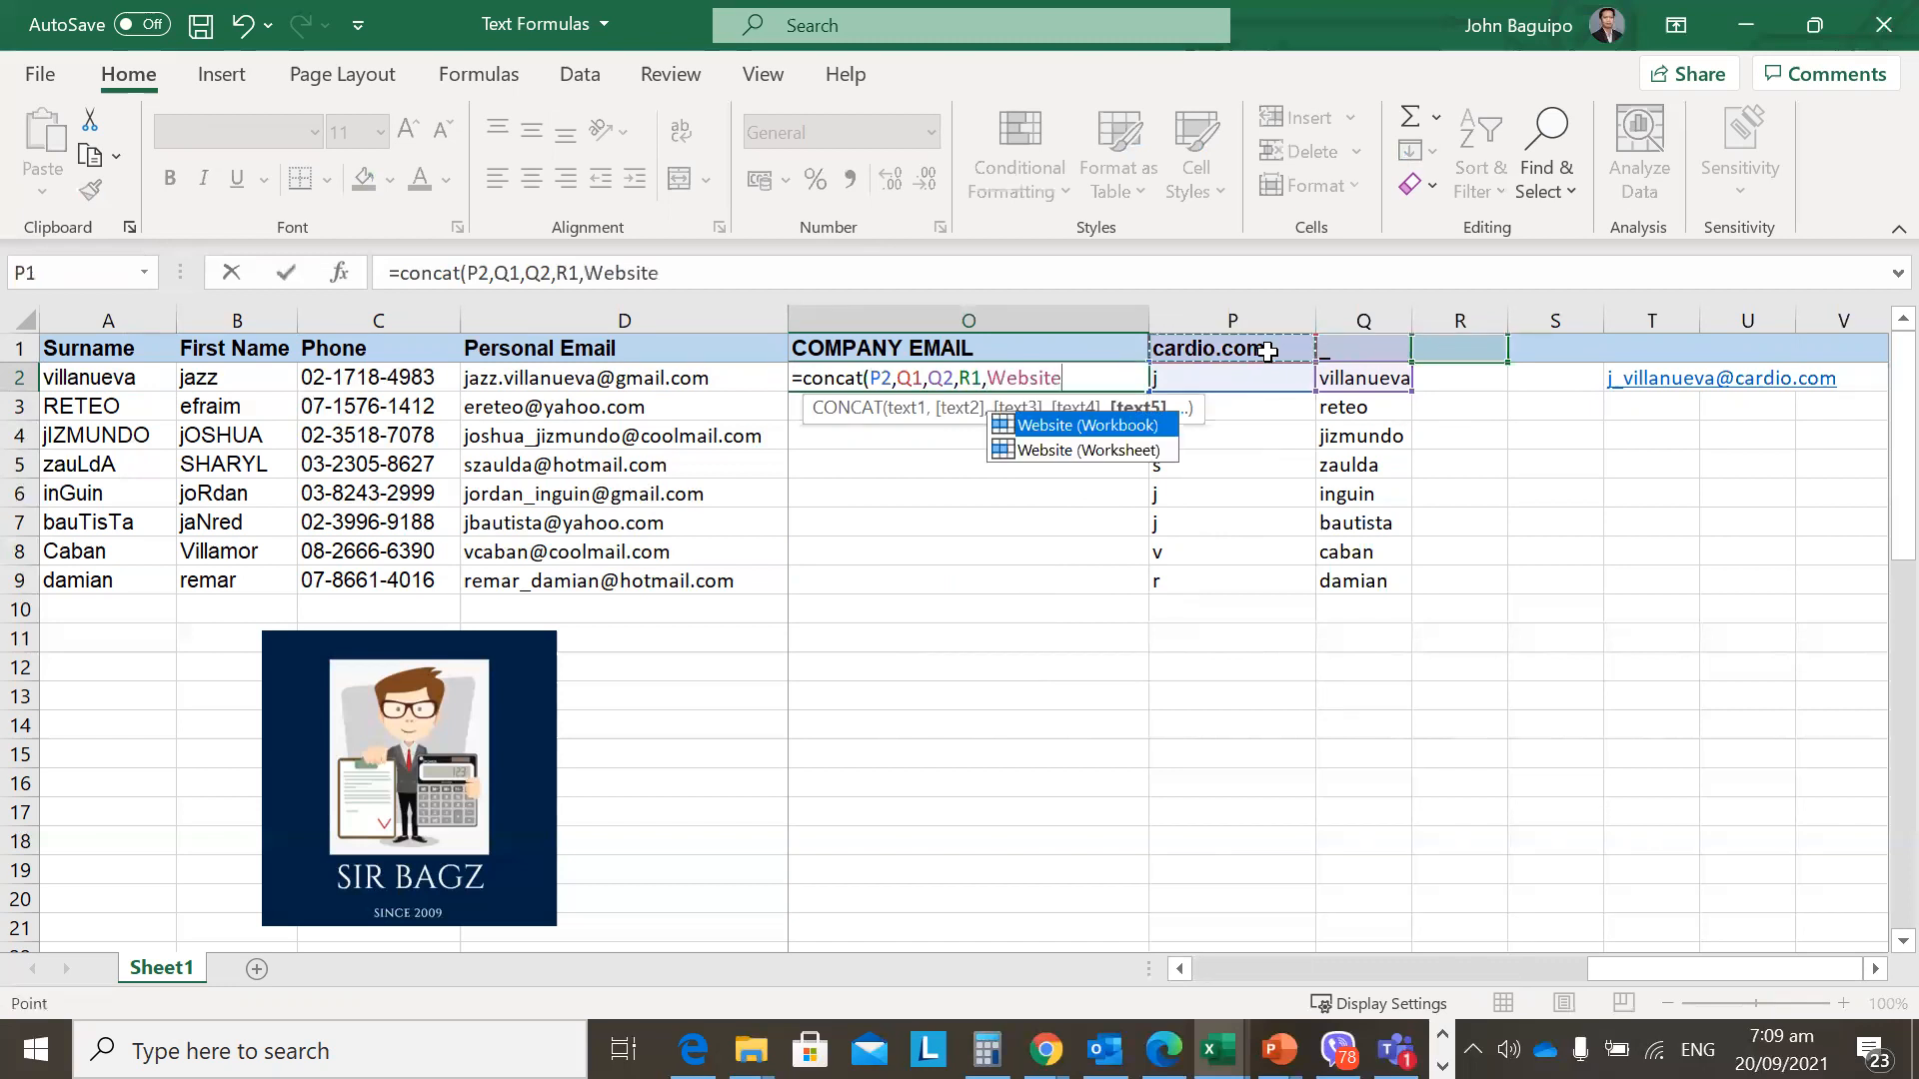
pyautogui.write(')')
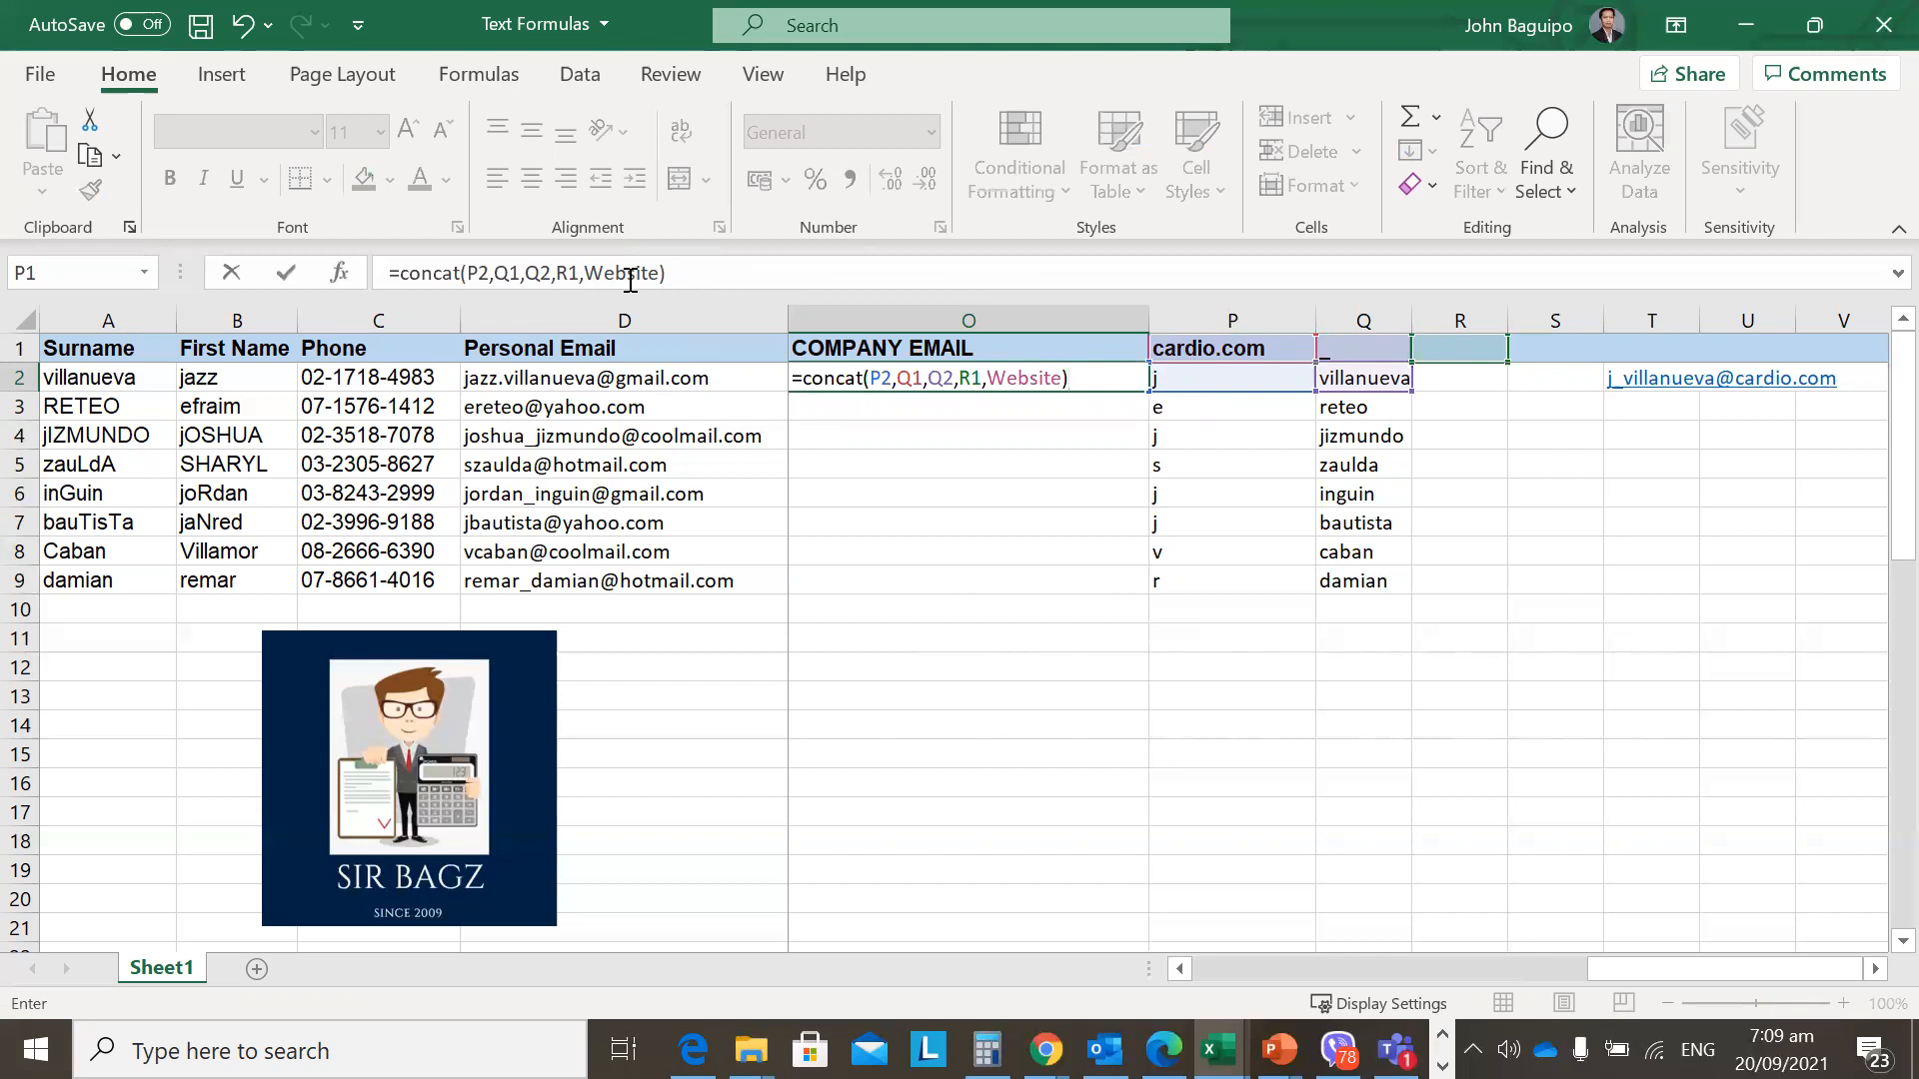
pyautogui.press('Return')
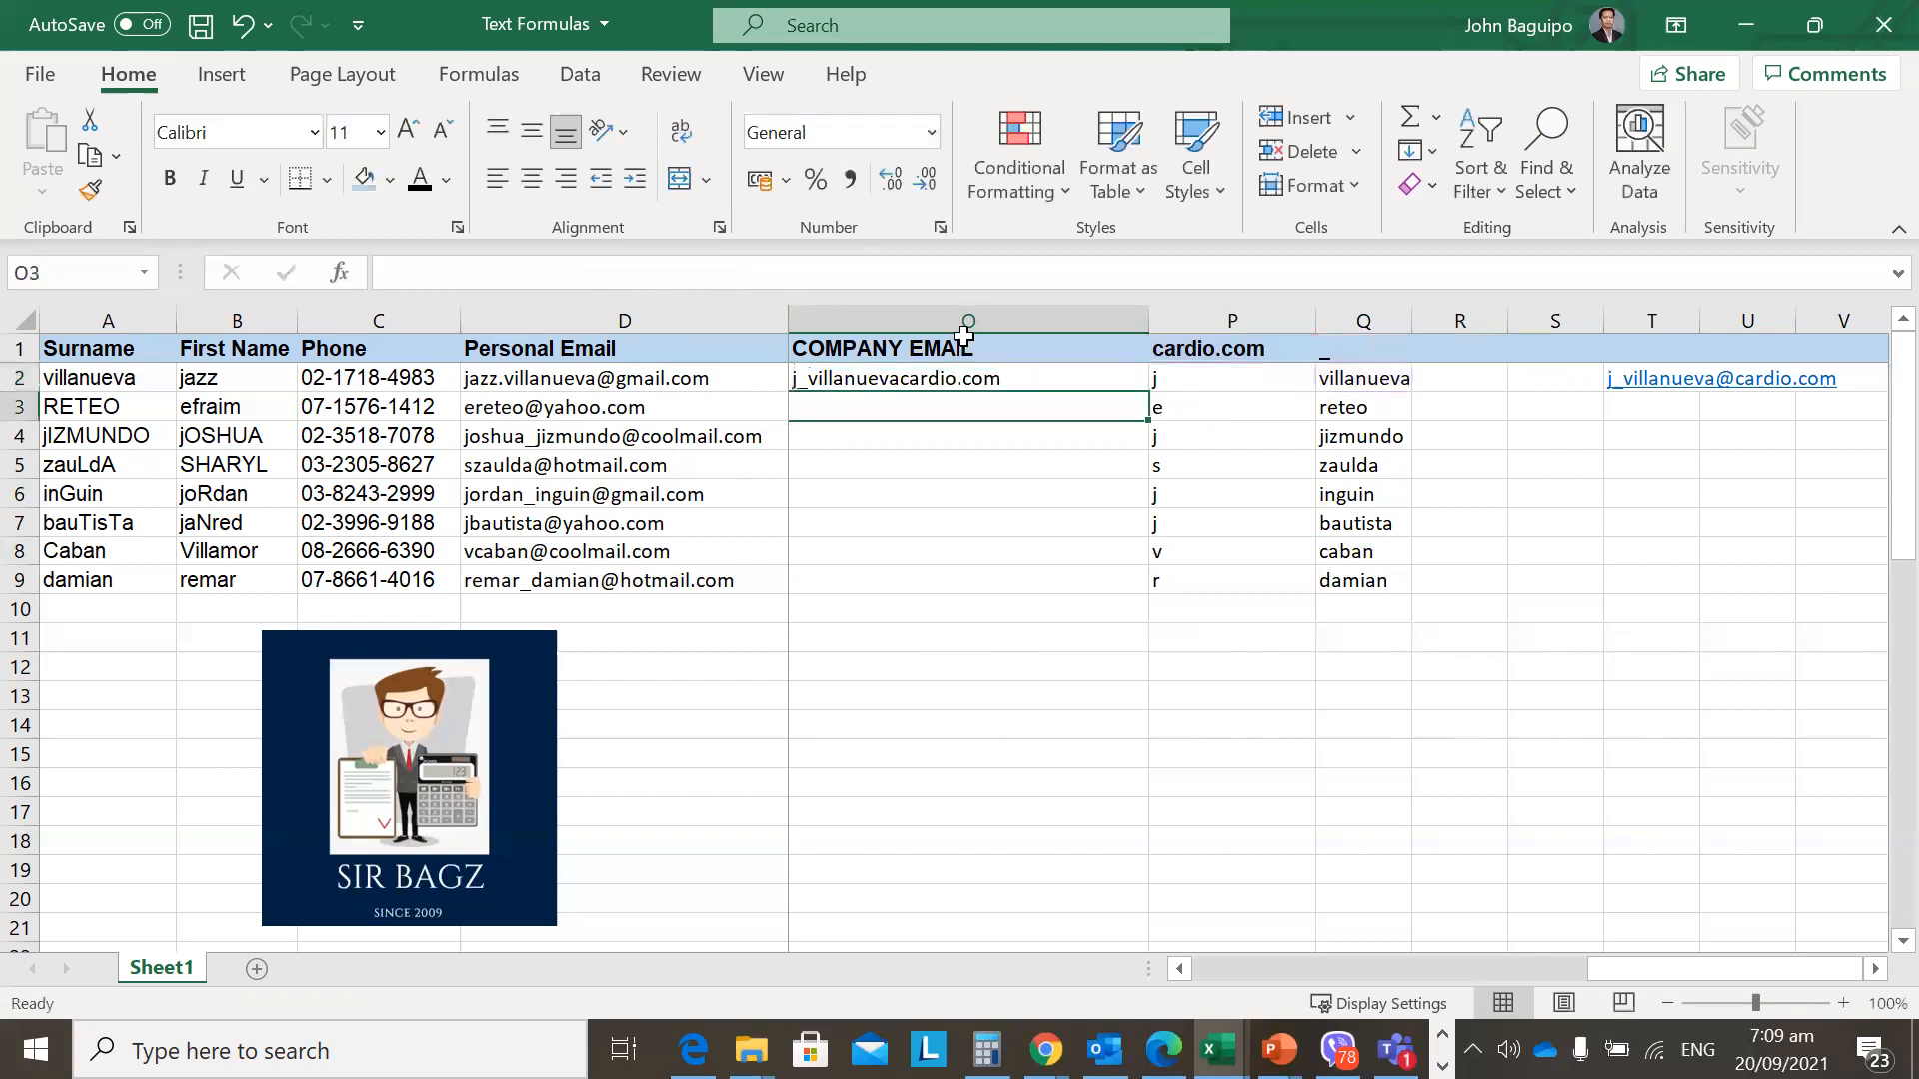
pyautogui.press('Up')
pyautogui.press('Up')
pyautogui.press('Right')
pyautogui.click(1190, 388)
pyautogui.press('Up')
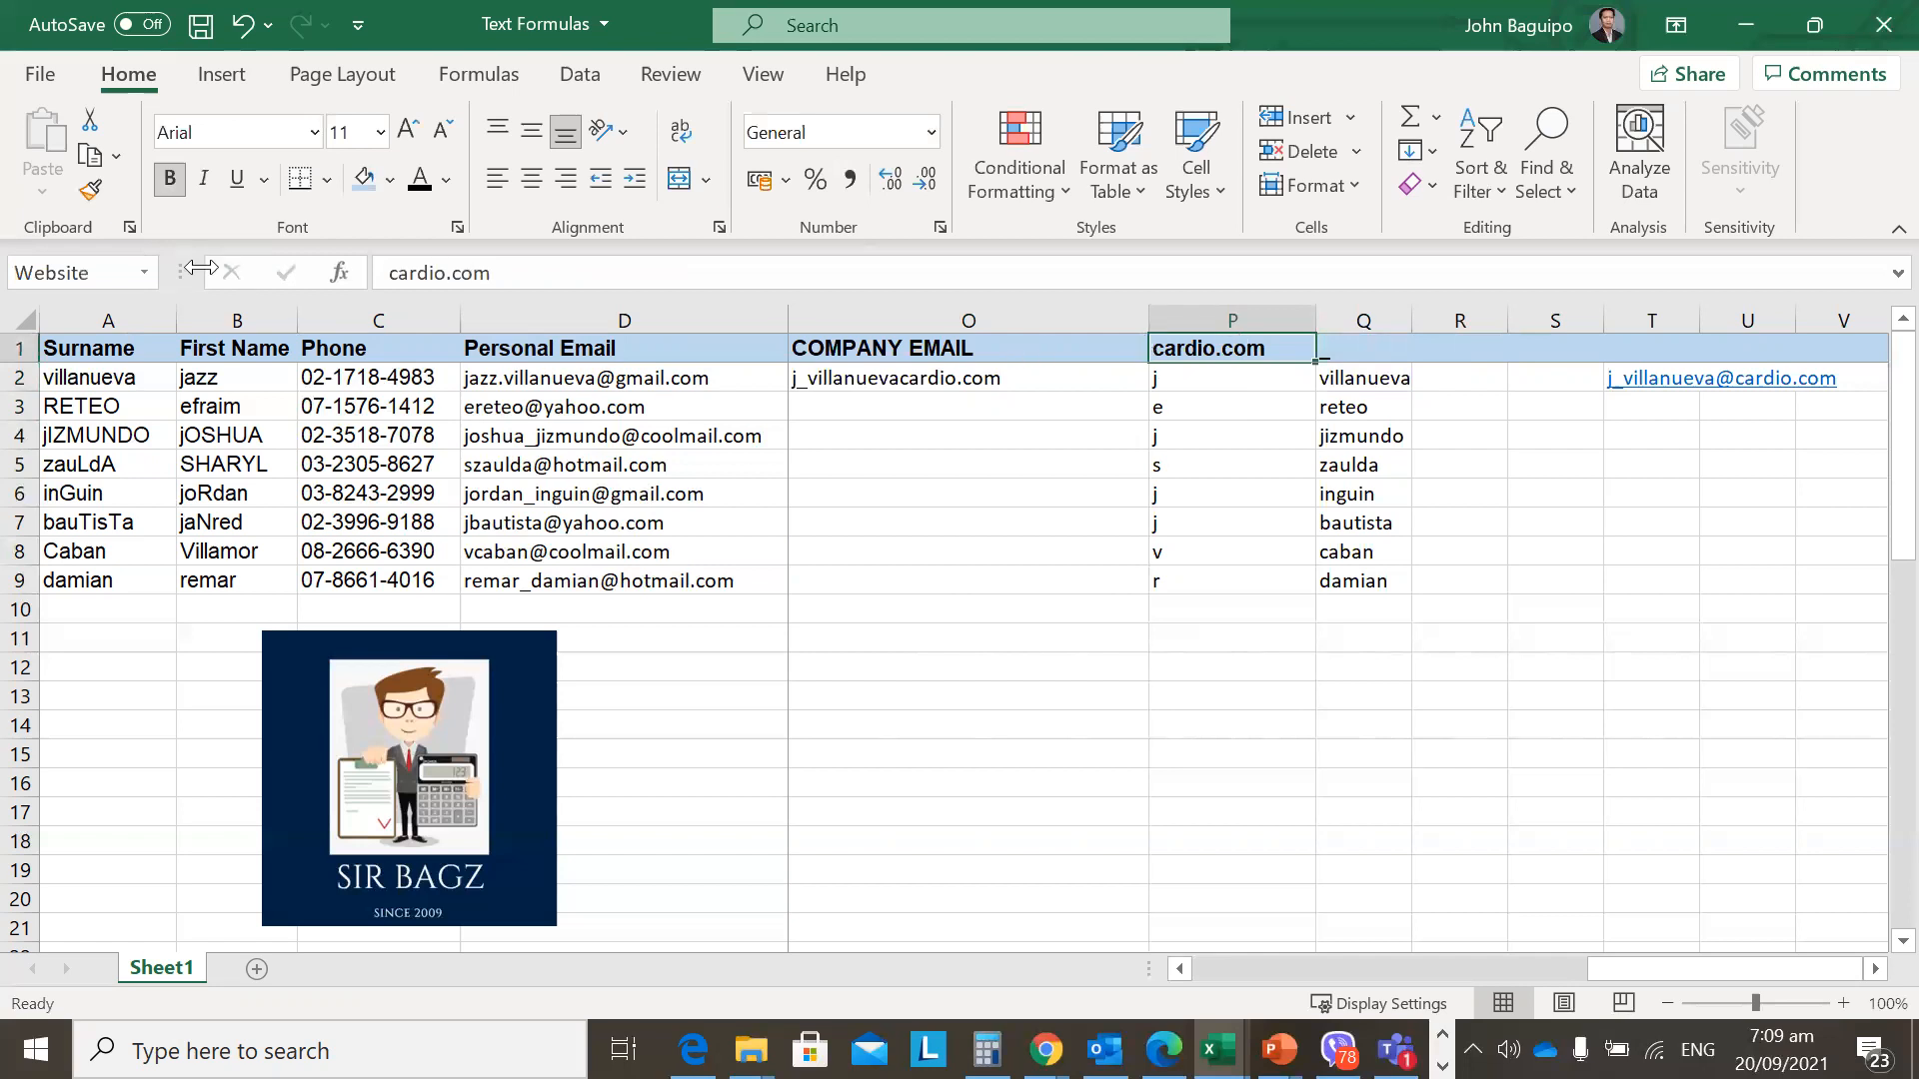
pyautogui.click(145, 274)
pyautogui.click(145, 274)
pyautogui.click(1537, 510)
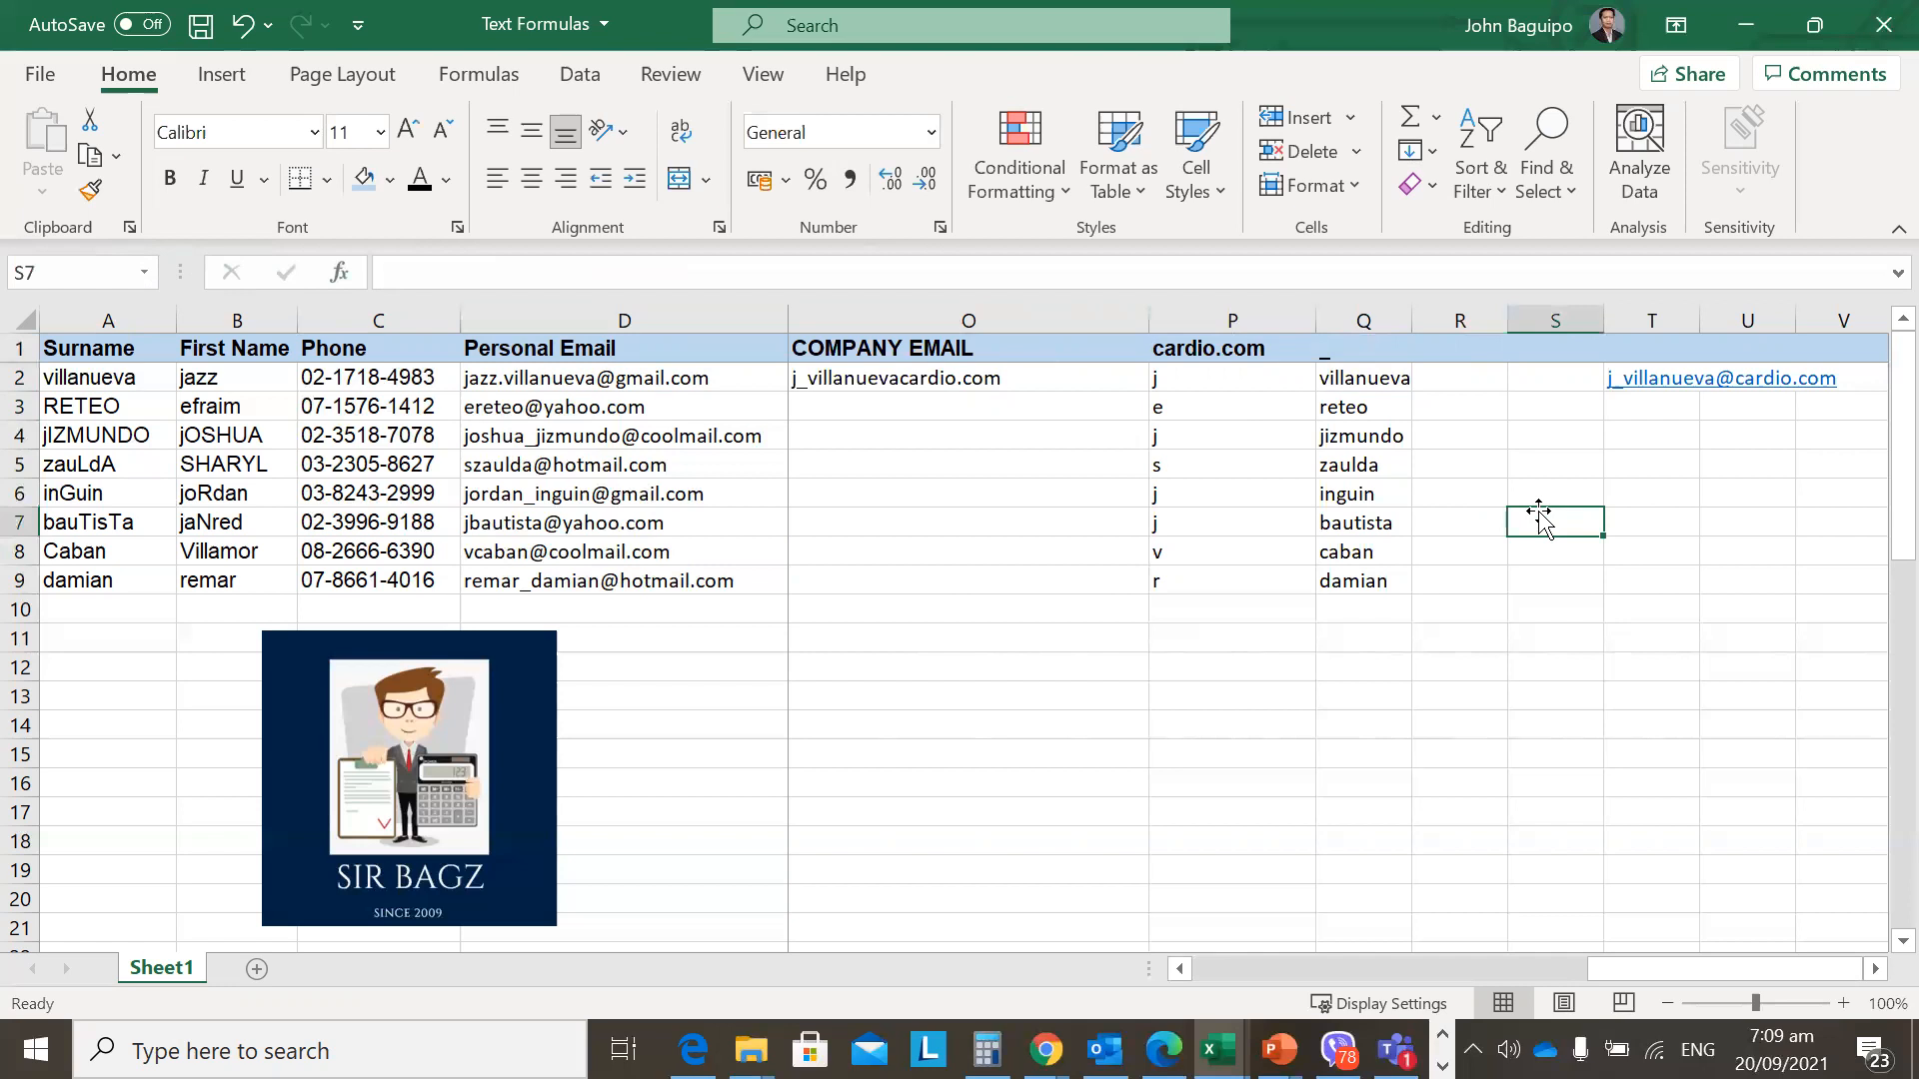
pyautogui.click(87, 272)
pyautogui.write('name')
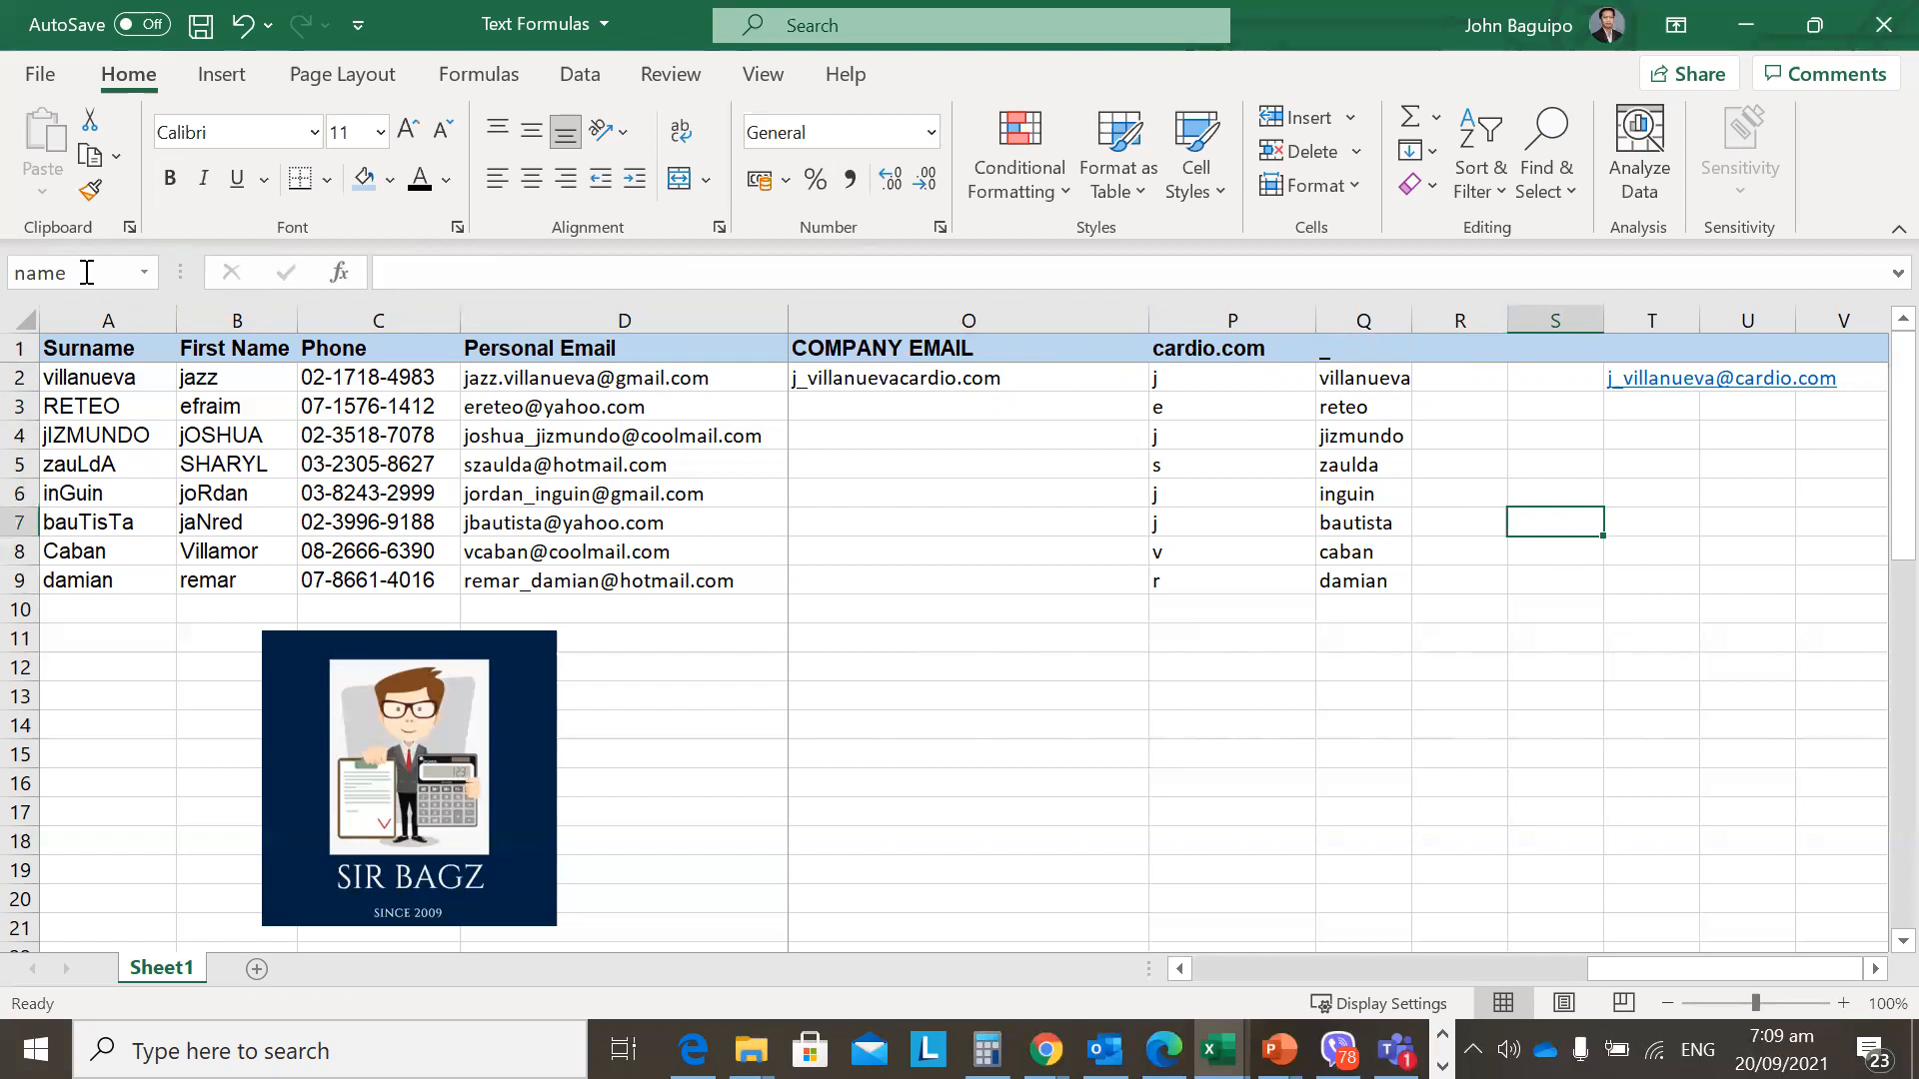
pyautogui.click(87, 272)
pyautogui.press('Return')
pyautogui.hotkey('ctrl', 'z')
pyautogui.click(985, 379)
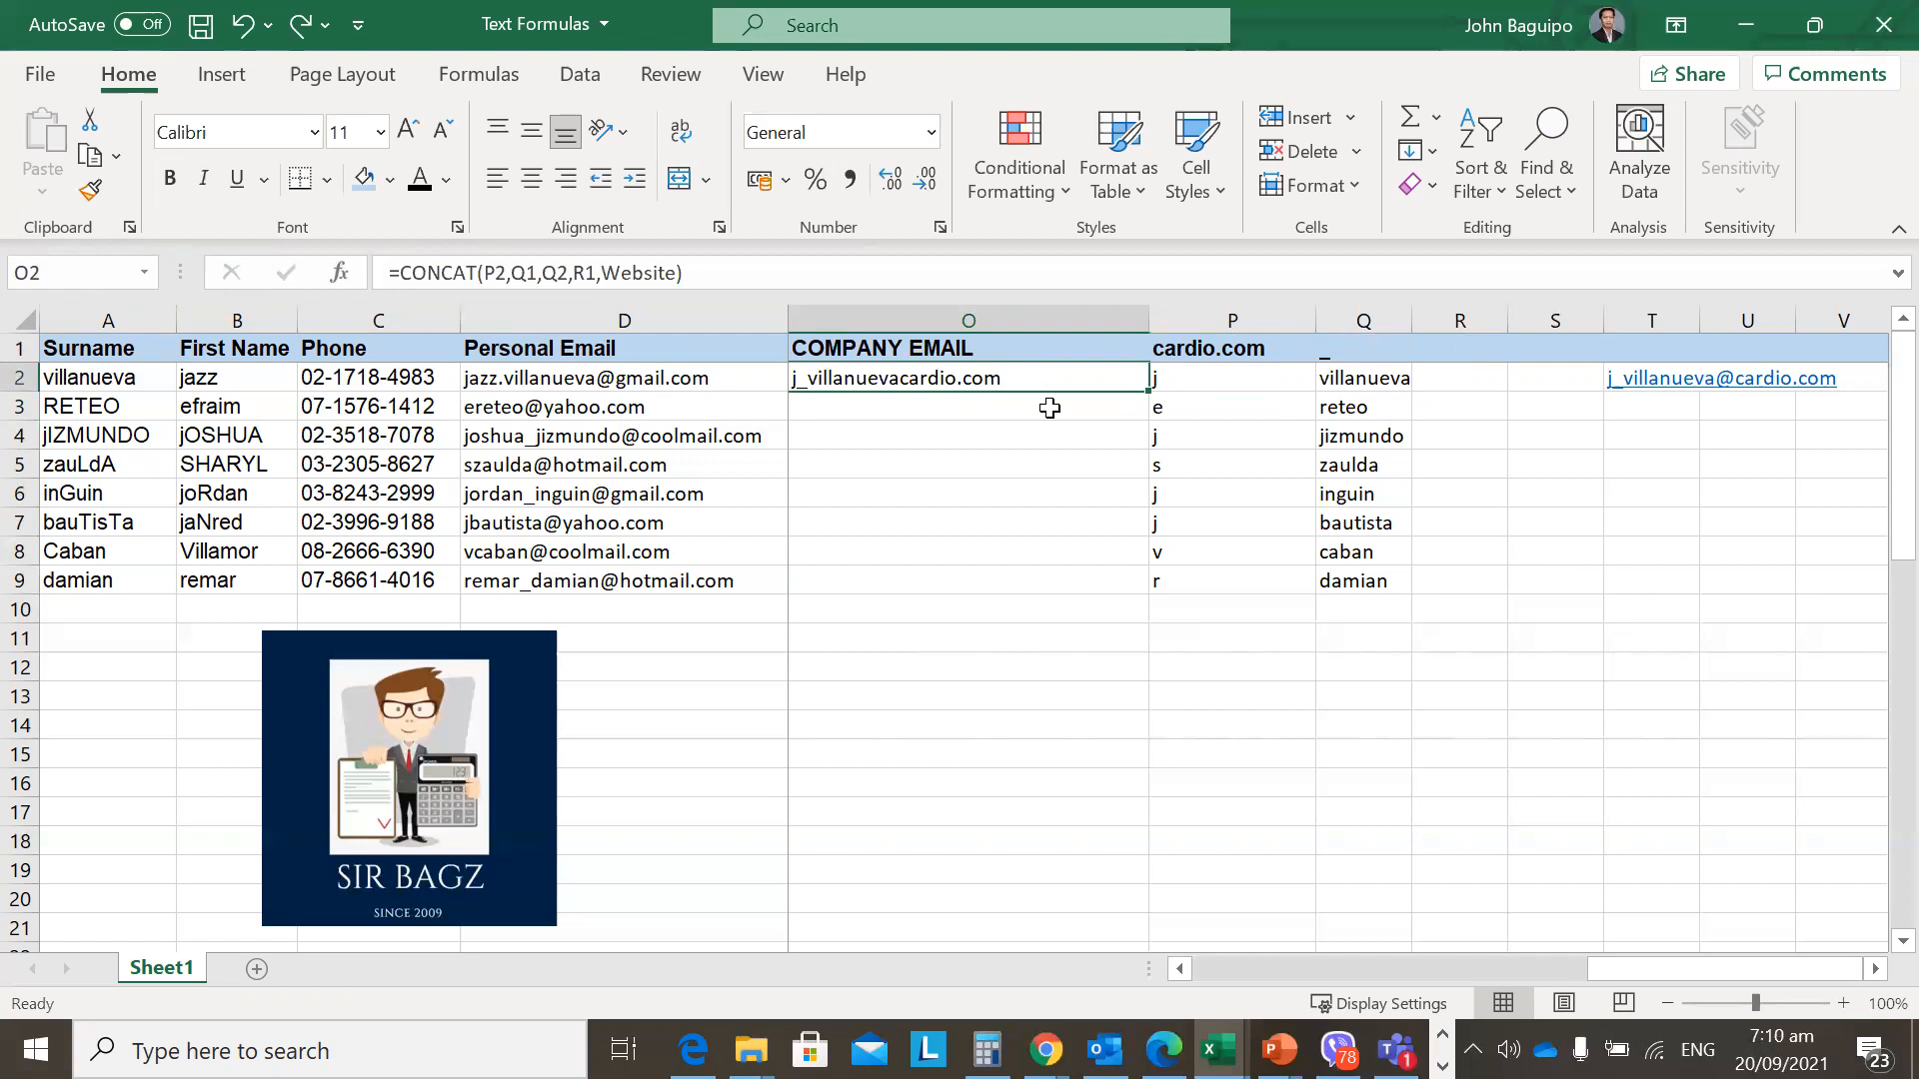
# Fill the CONCAT formula down O2:O9, then inspect O2's formula.
pyautogui.hotkey('shift', 'Down')
pyautogui.hotkey('shift', 'Down')
pyautogui.hotkey('shift', 'Down')
pyautogui.hotkey('shift', 'Down')
pyautogui.hotkey('shift', 'Down')
pyautogui.hotkey('shift', 'Down')
pyautogui.hotkey('shift', 'Down')
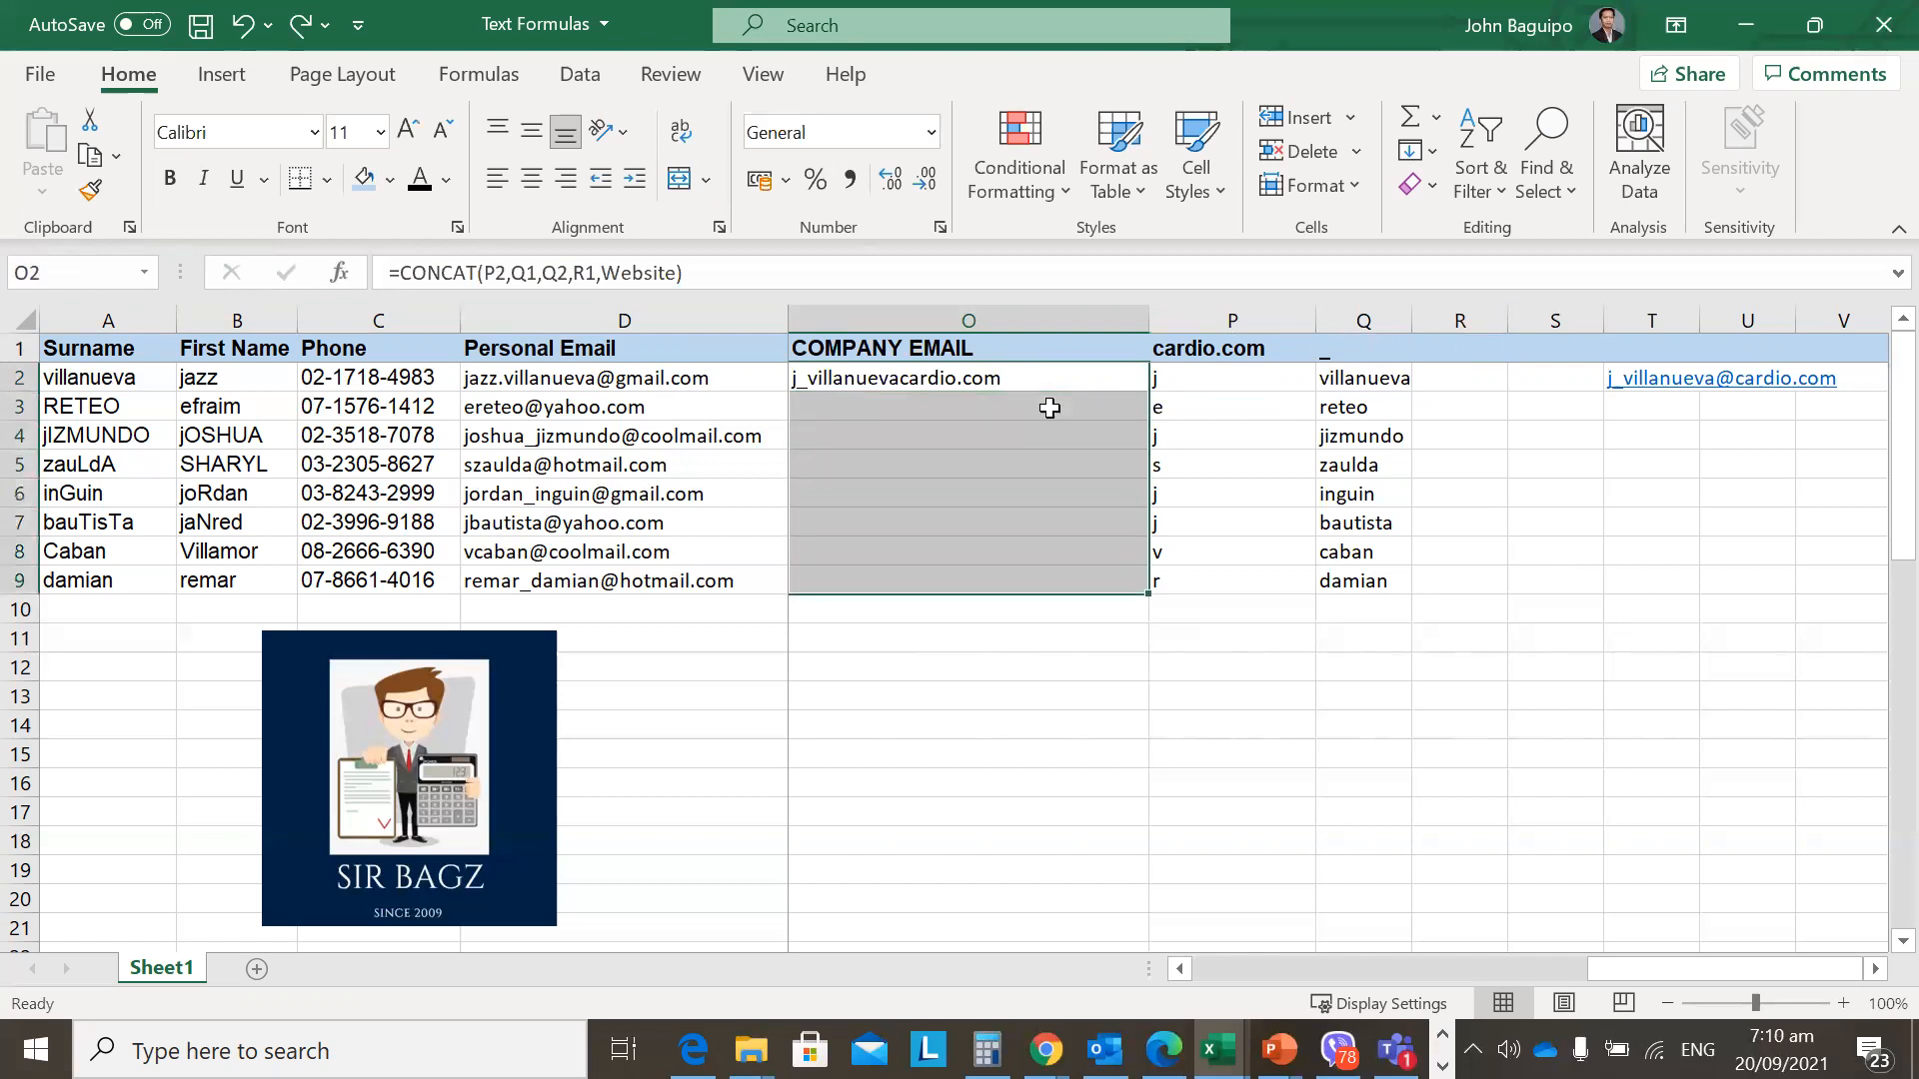
pyautogui.hotkey('ctrl', 'd')
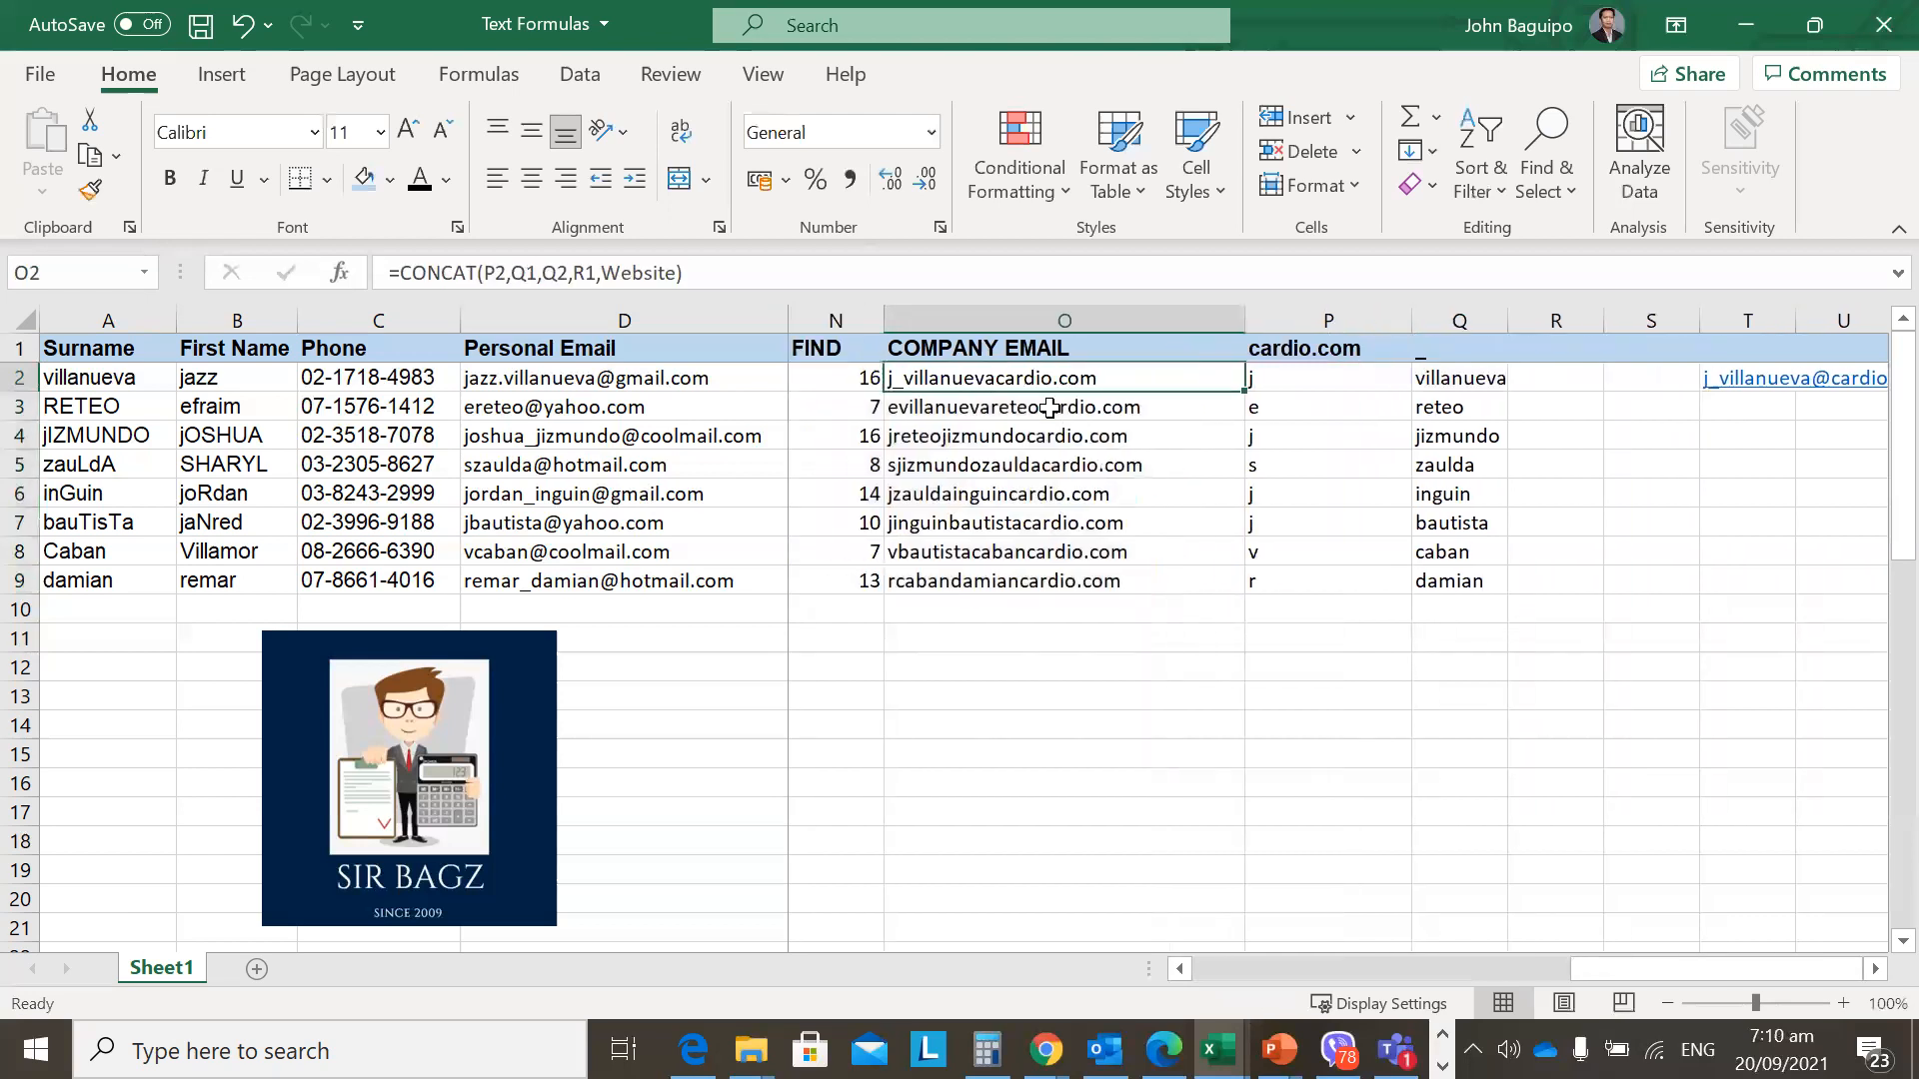
pyautogui.press('Right')
pyautogui.press('Right')
pyautogui.press('Right')
pyautogui.press('Right')
pyautogui.press('Right')
pyautogui.press('Right')
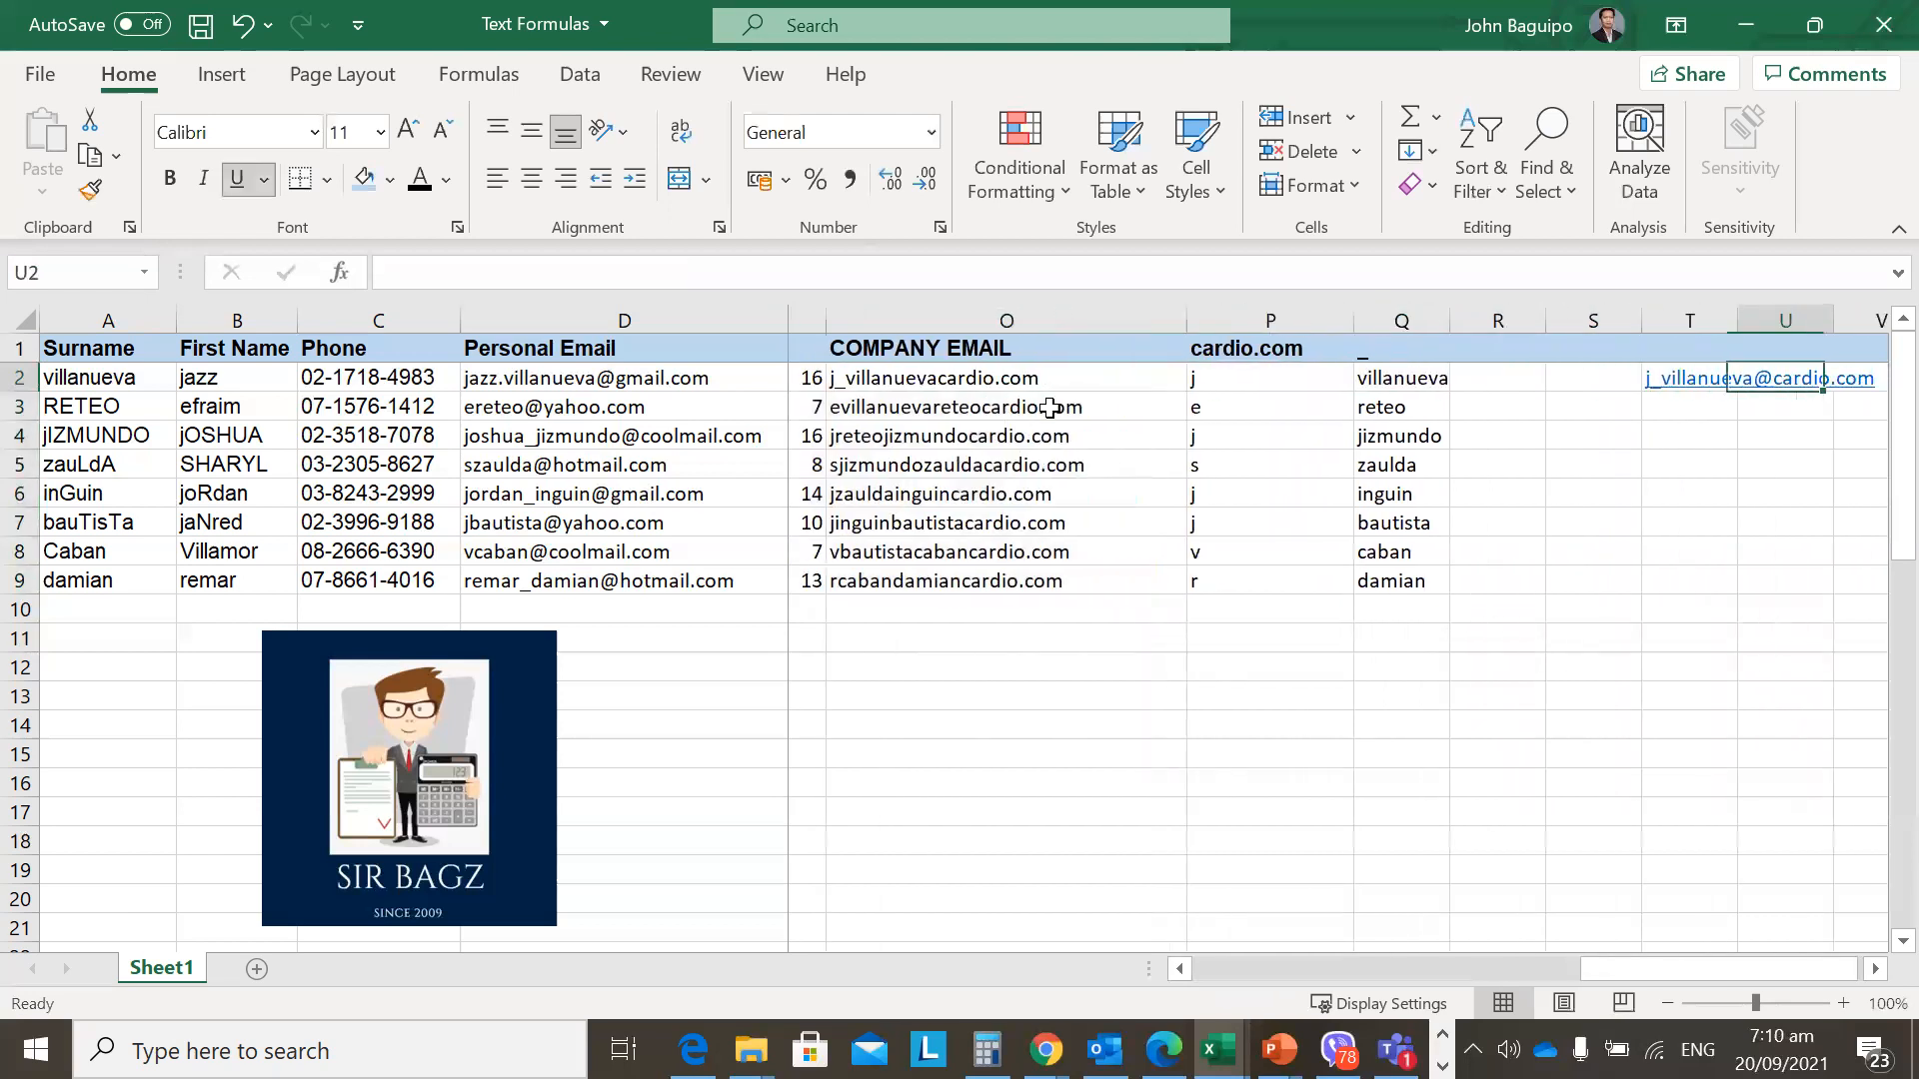
pyautogui.press('Left')
pyautogui.press('Left')
pyautogui.press('Left')
pyautogui.press('Left')
pyautogui.press('Left')
pyautogui.press('Left')
pyautogui.press('Left')
pyautogui.press('Right')
pyautogui.press('F2')
pyautogui.press('Escape')
pyautogui.press('F2')
pyautogui.press('Escape')
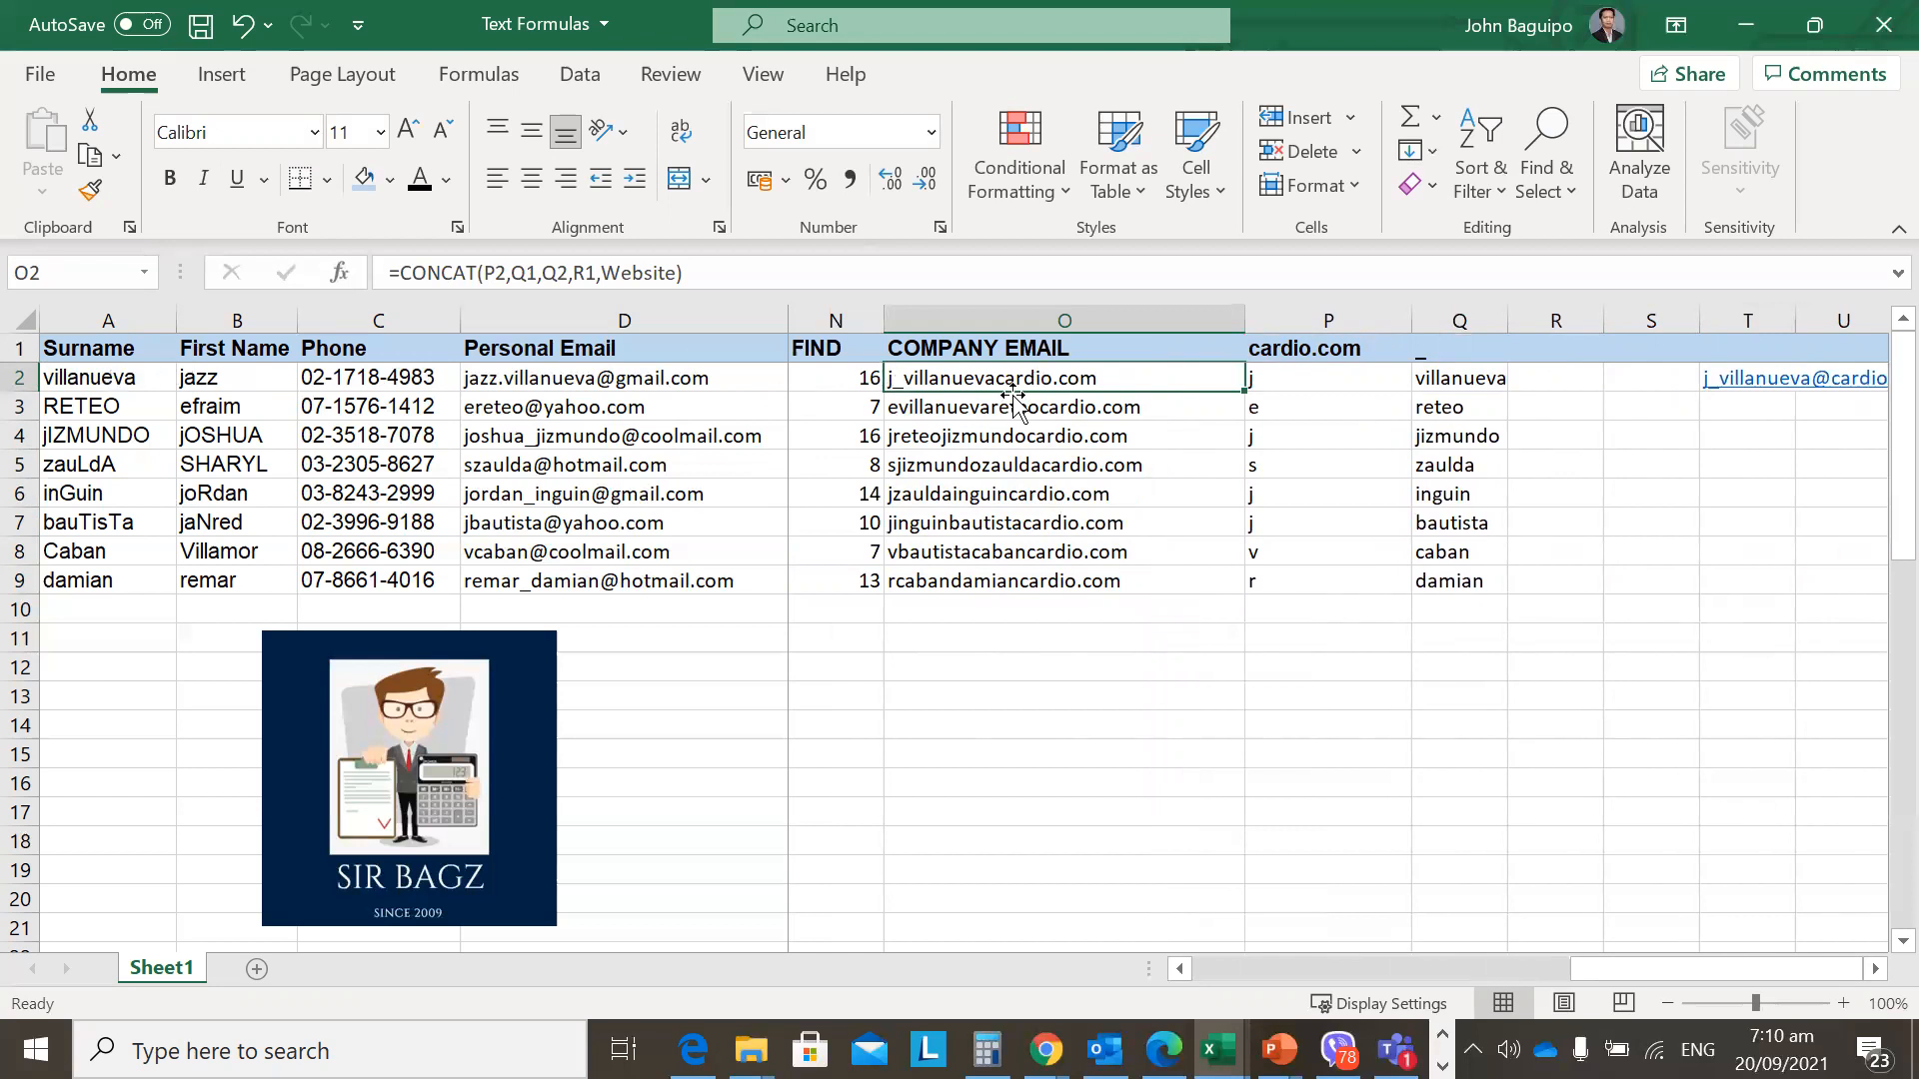
# Enter @ in cell R1 as the email's at-sign part.
pyautogui.click(1574, 346)
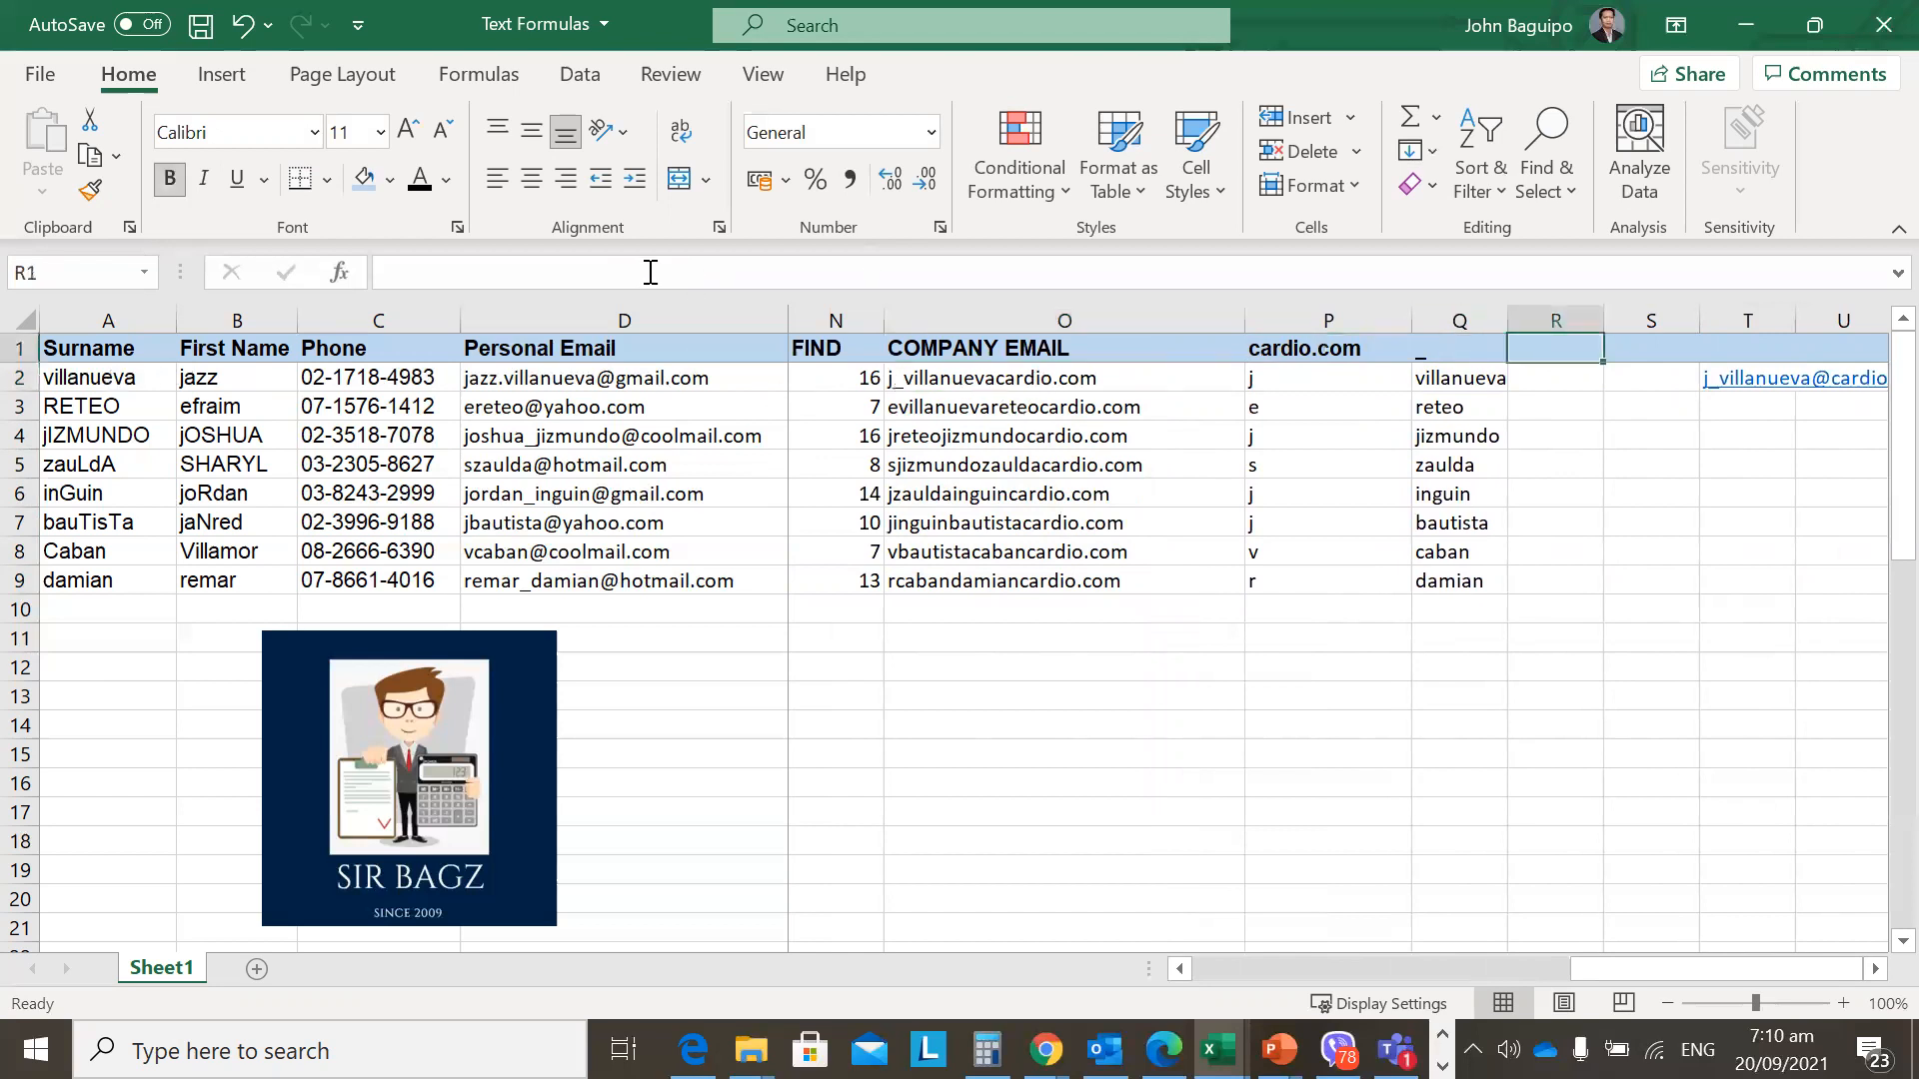
pyautogui.write('@')
pyautogui.press('Return')
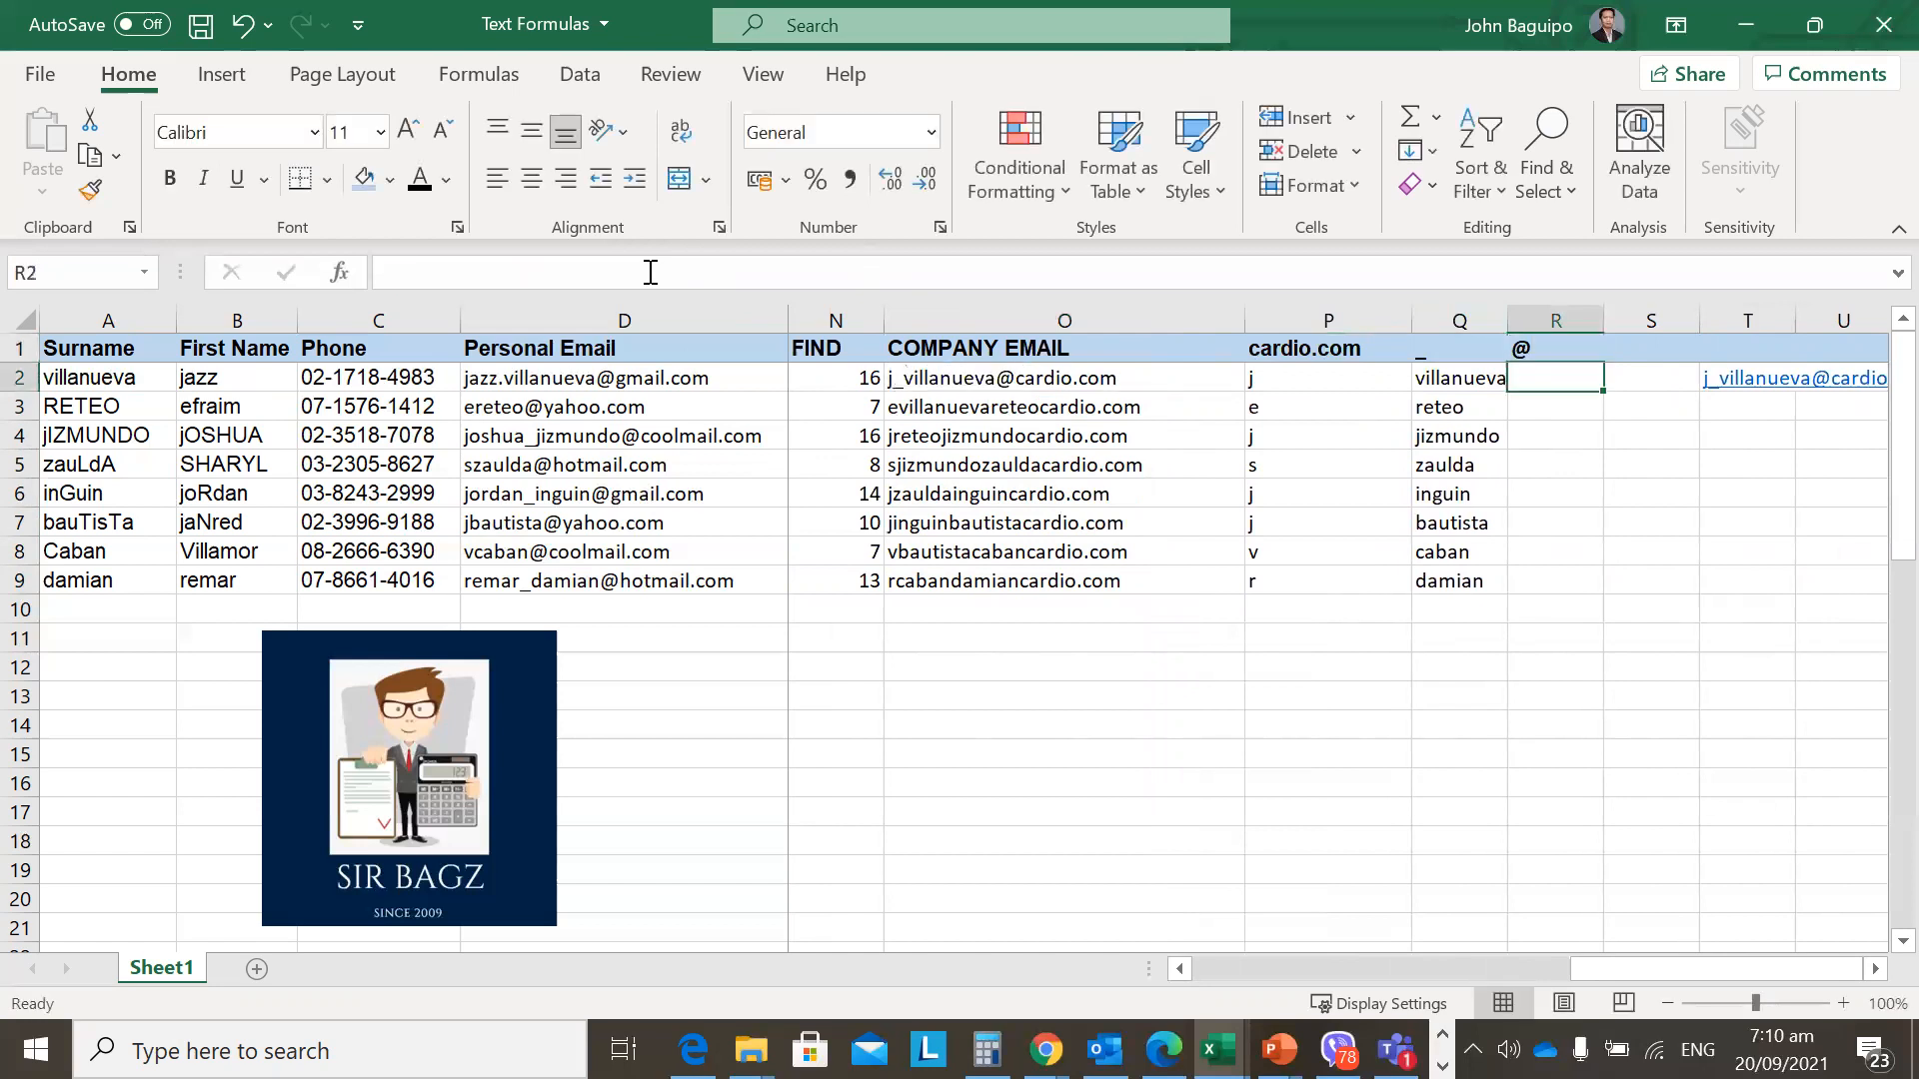
pyautogui.press('Left')
pyautogui.press('Left')
pyautogui.press('Left')
pyautogui.press('Left')
pyautogui.press('Right')
pyautogui.click(650, 272)
pyautogui.click(1202, 382)
pyautogui.press('F2')
pyautogui.press('Escape')
pyautogui.press('F2')
pyautogui.press('Escape')
pyautogui.press('F2')
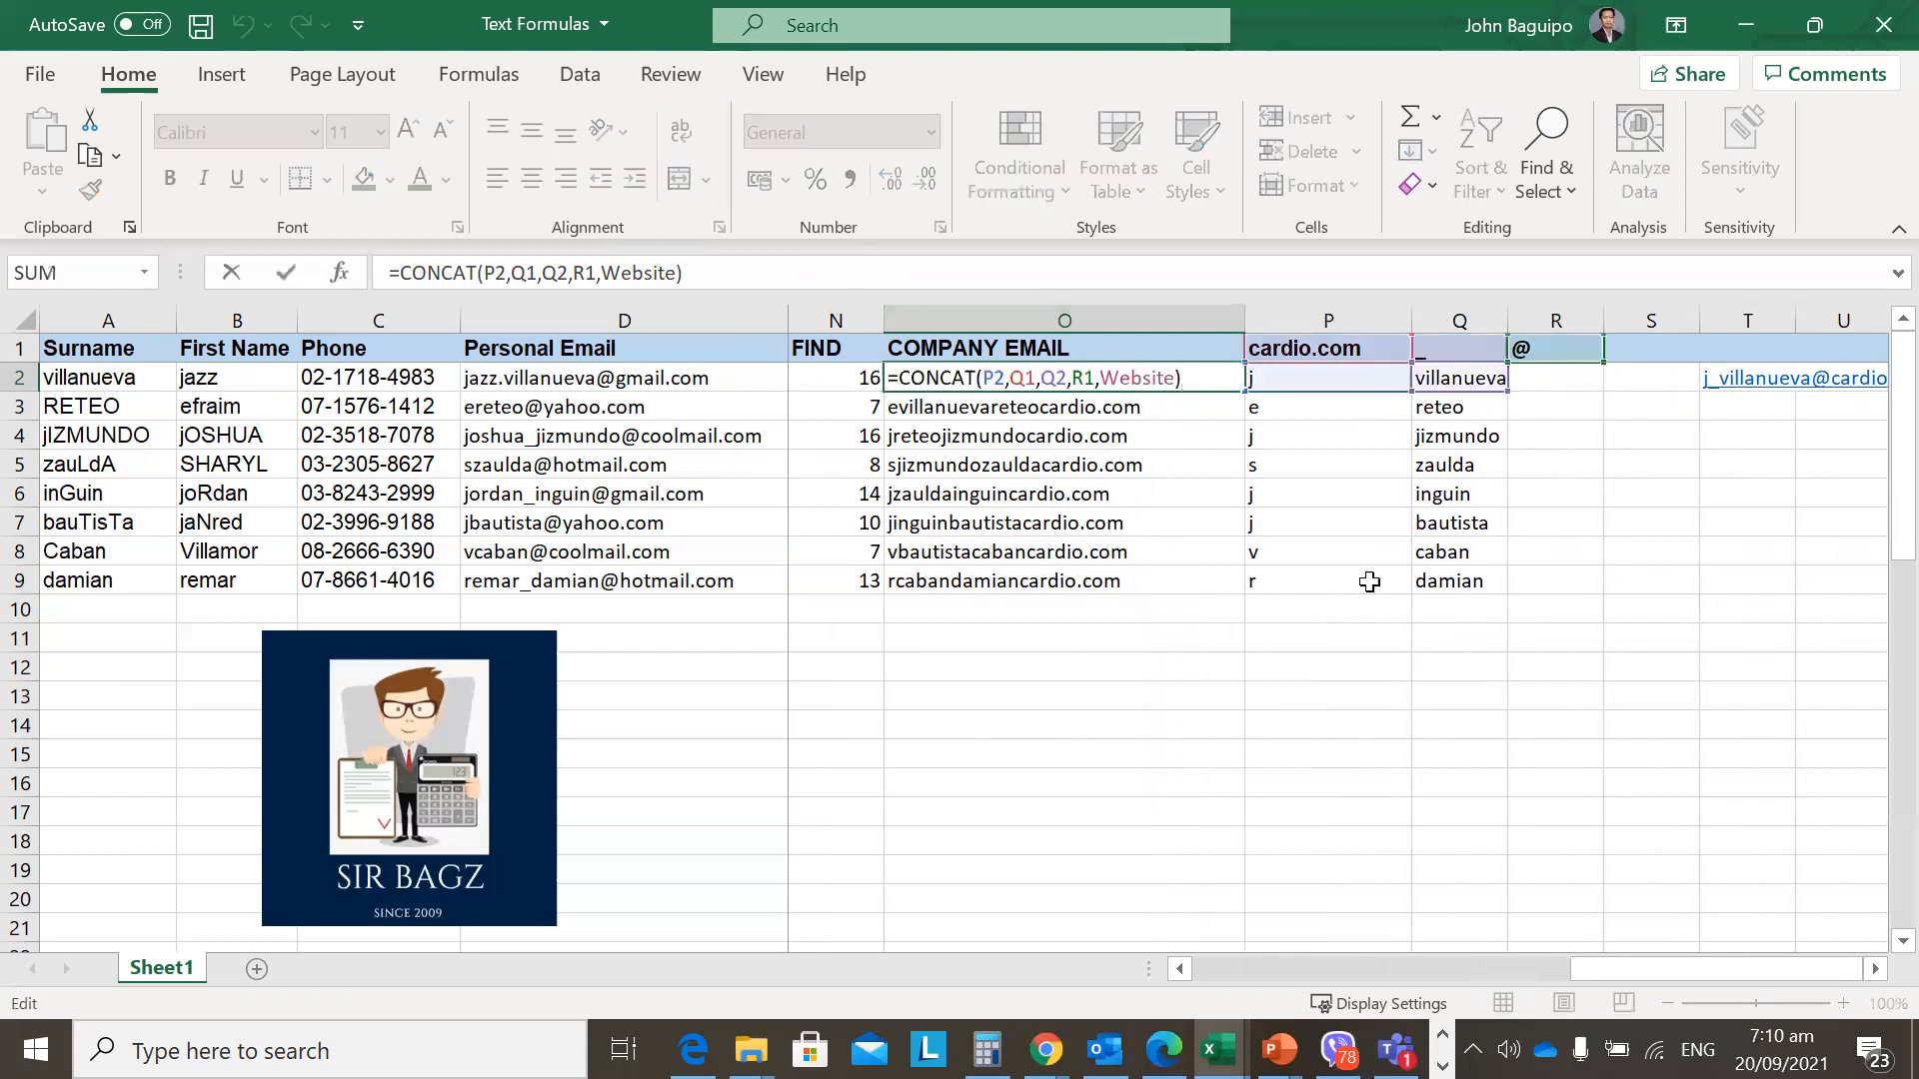
pyautogui.press('Escape')
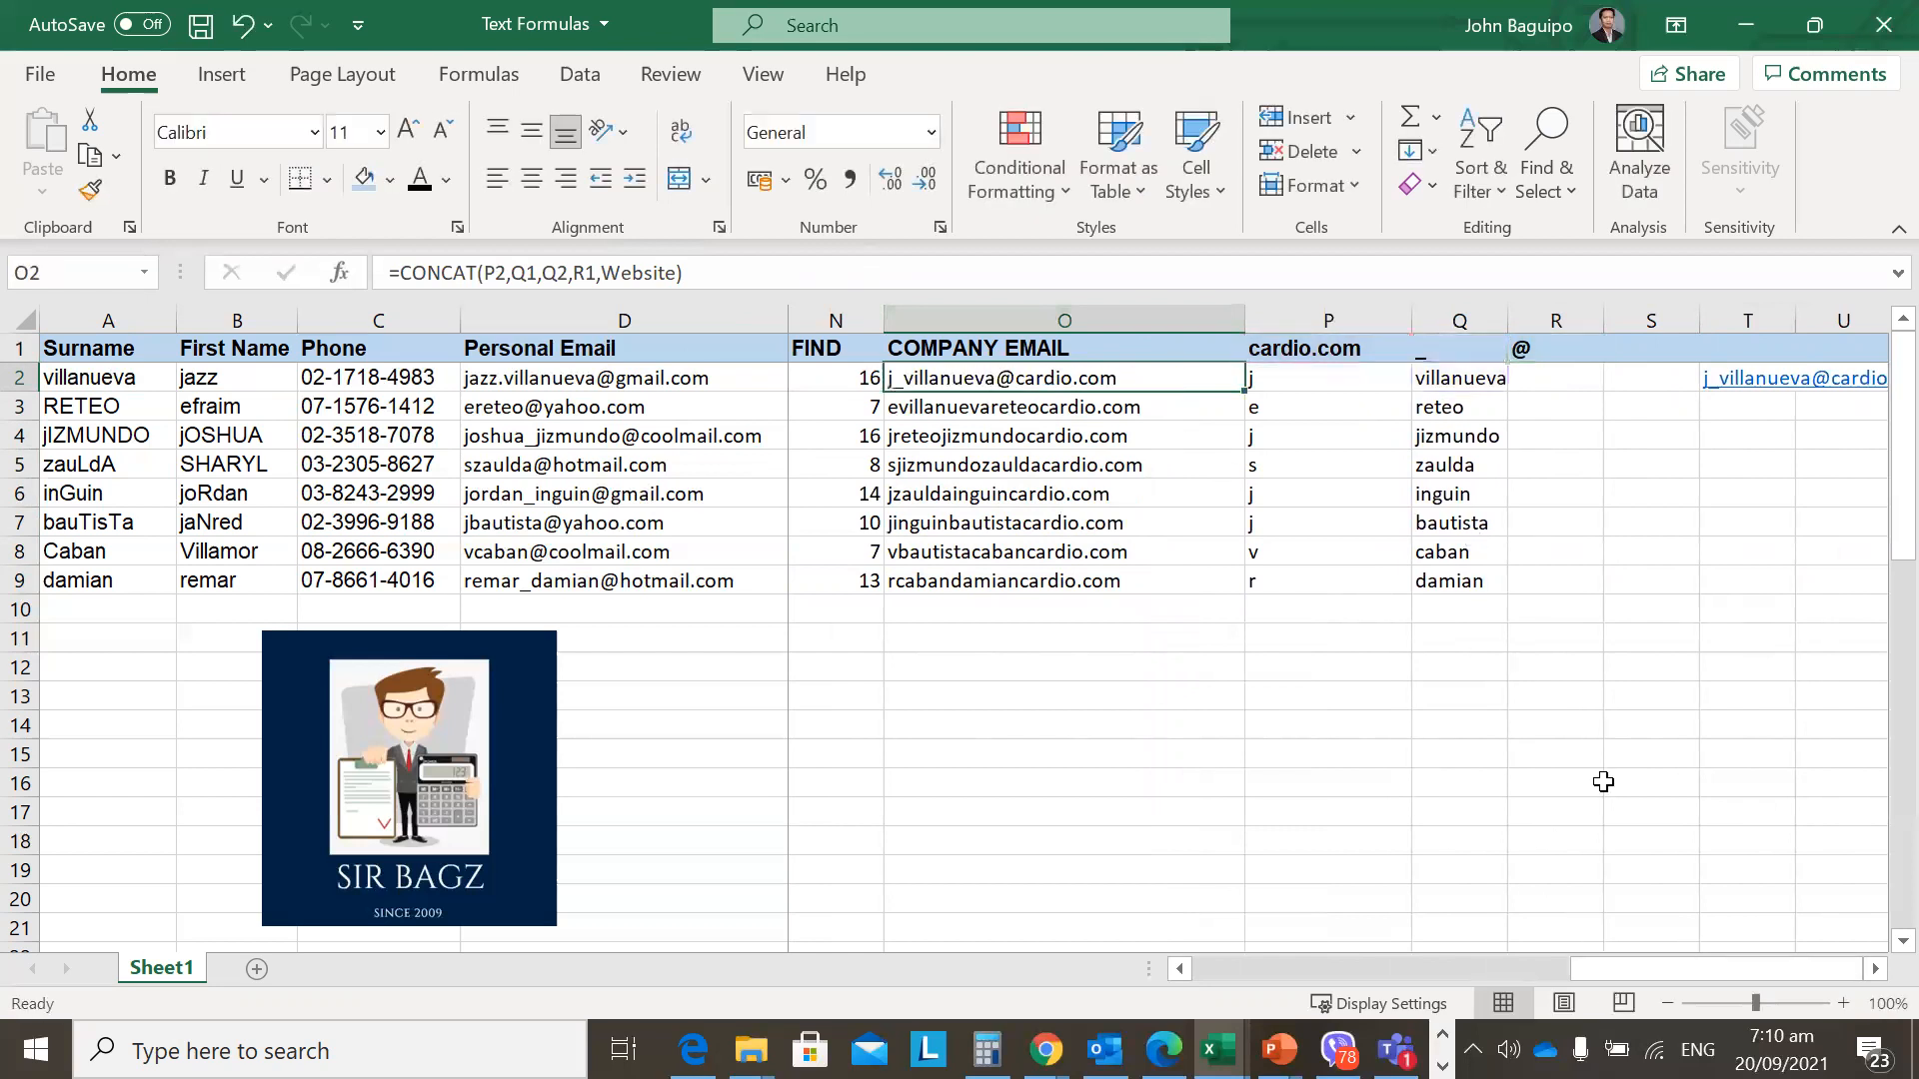
pyautogui.press('F2')
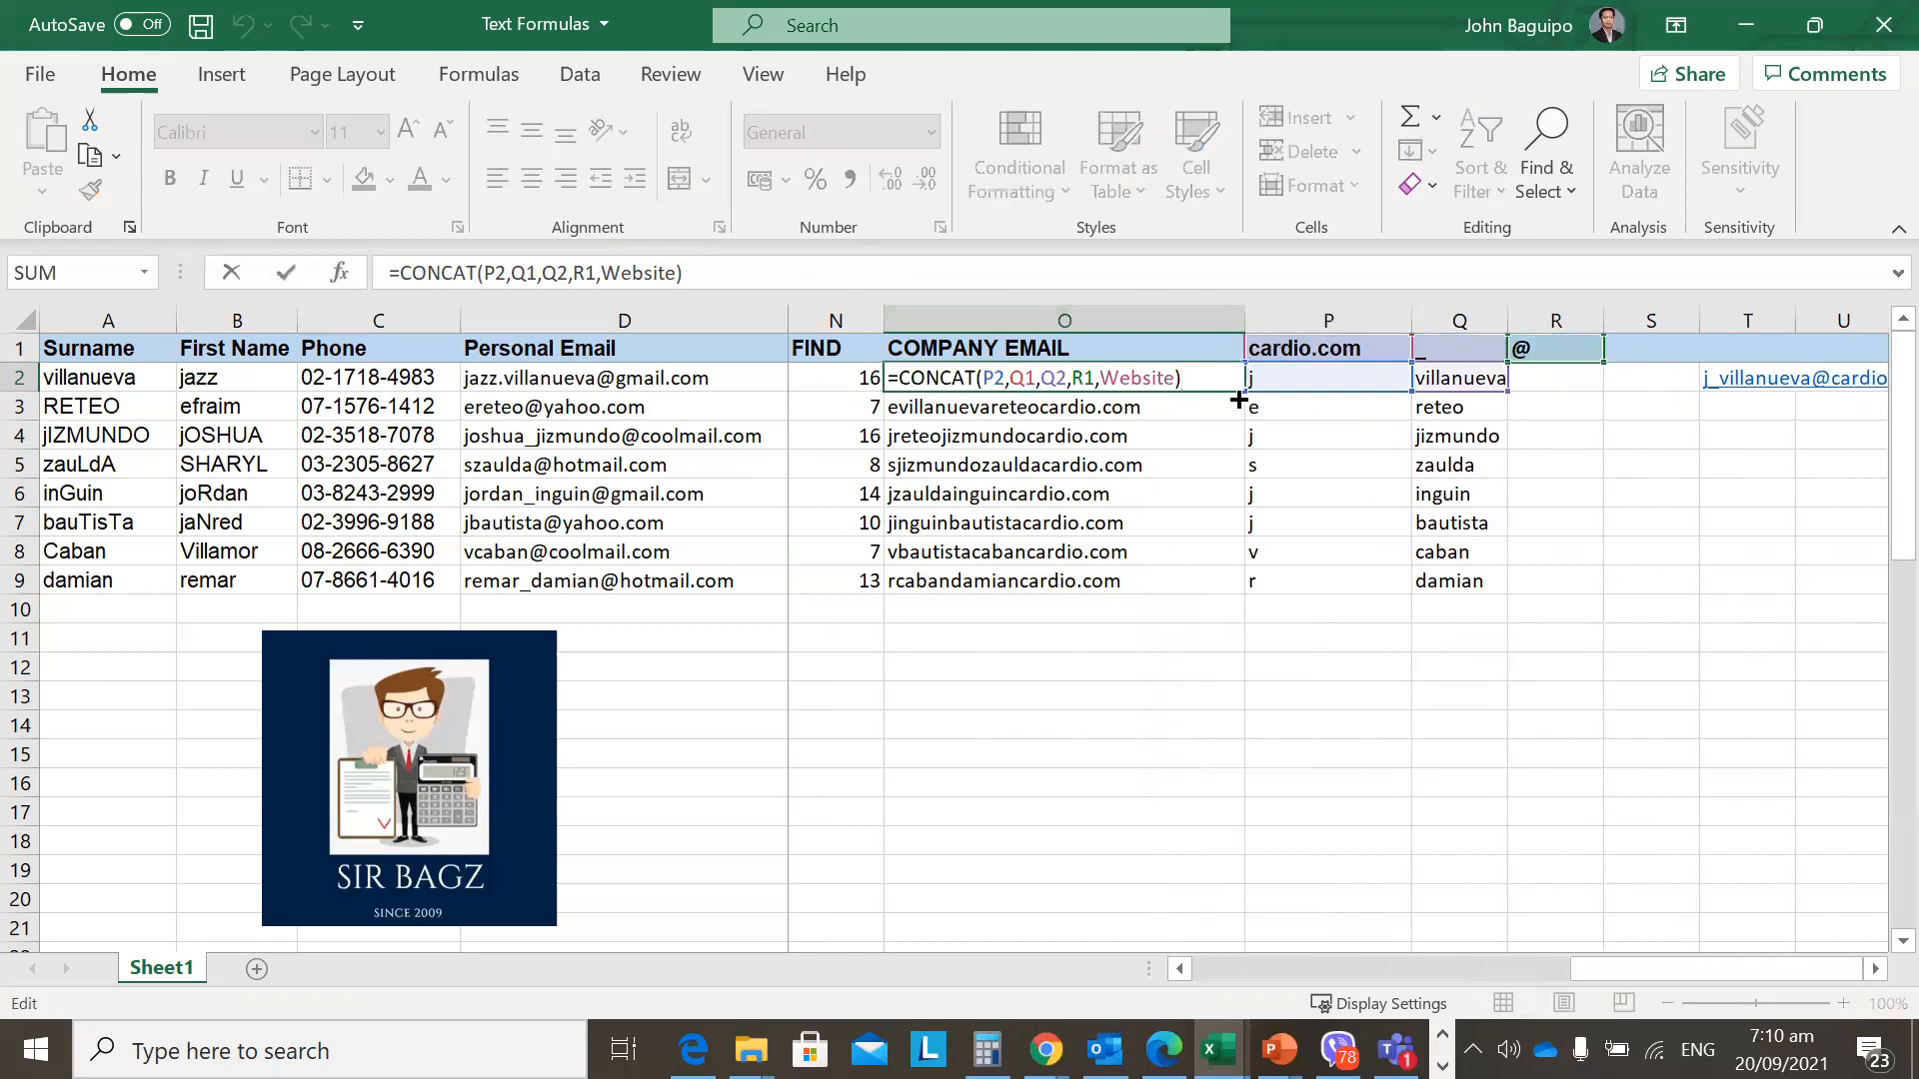
pyautogui.press('Escape')
pyautogui.press('F2')
pyautogui.press('Escape')
pyautogui.press('F2')
pyautogui.press('Escape')
pyautogui.click(1285, 380)
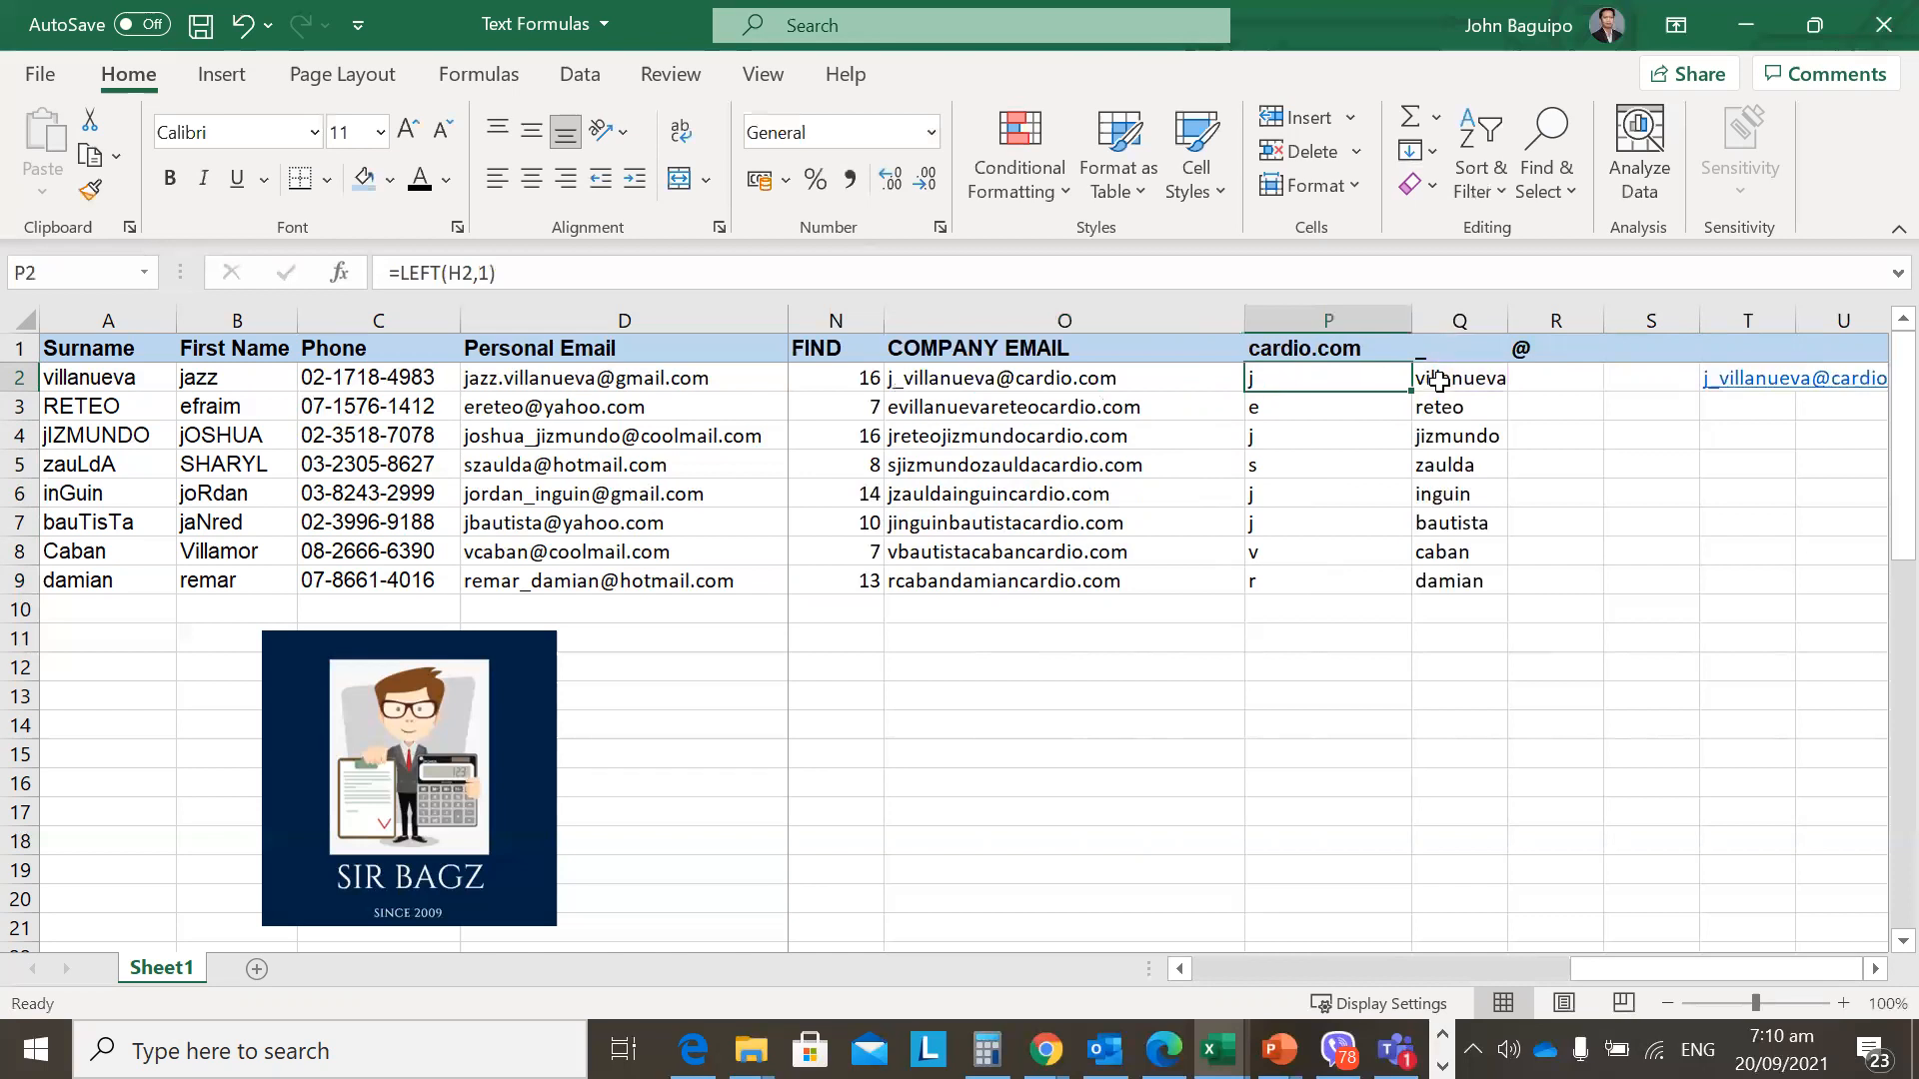
pyautogui.click(1089, 381)
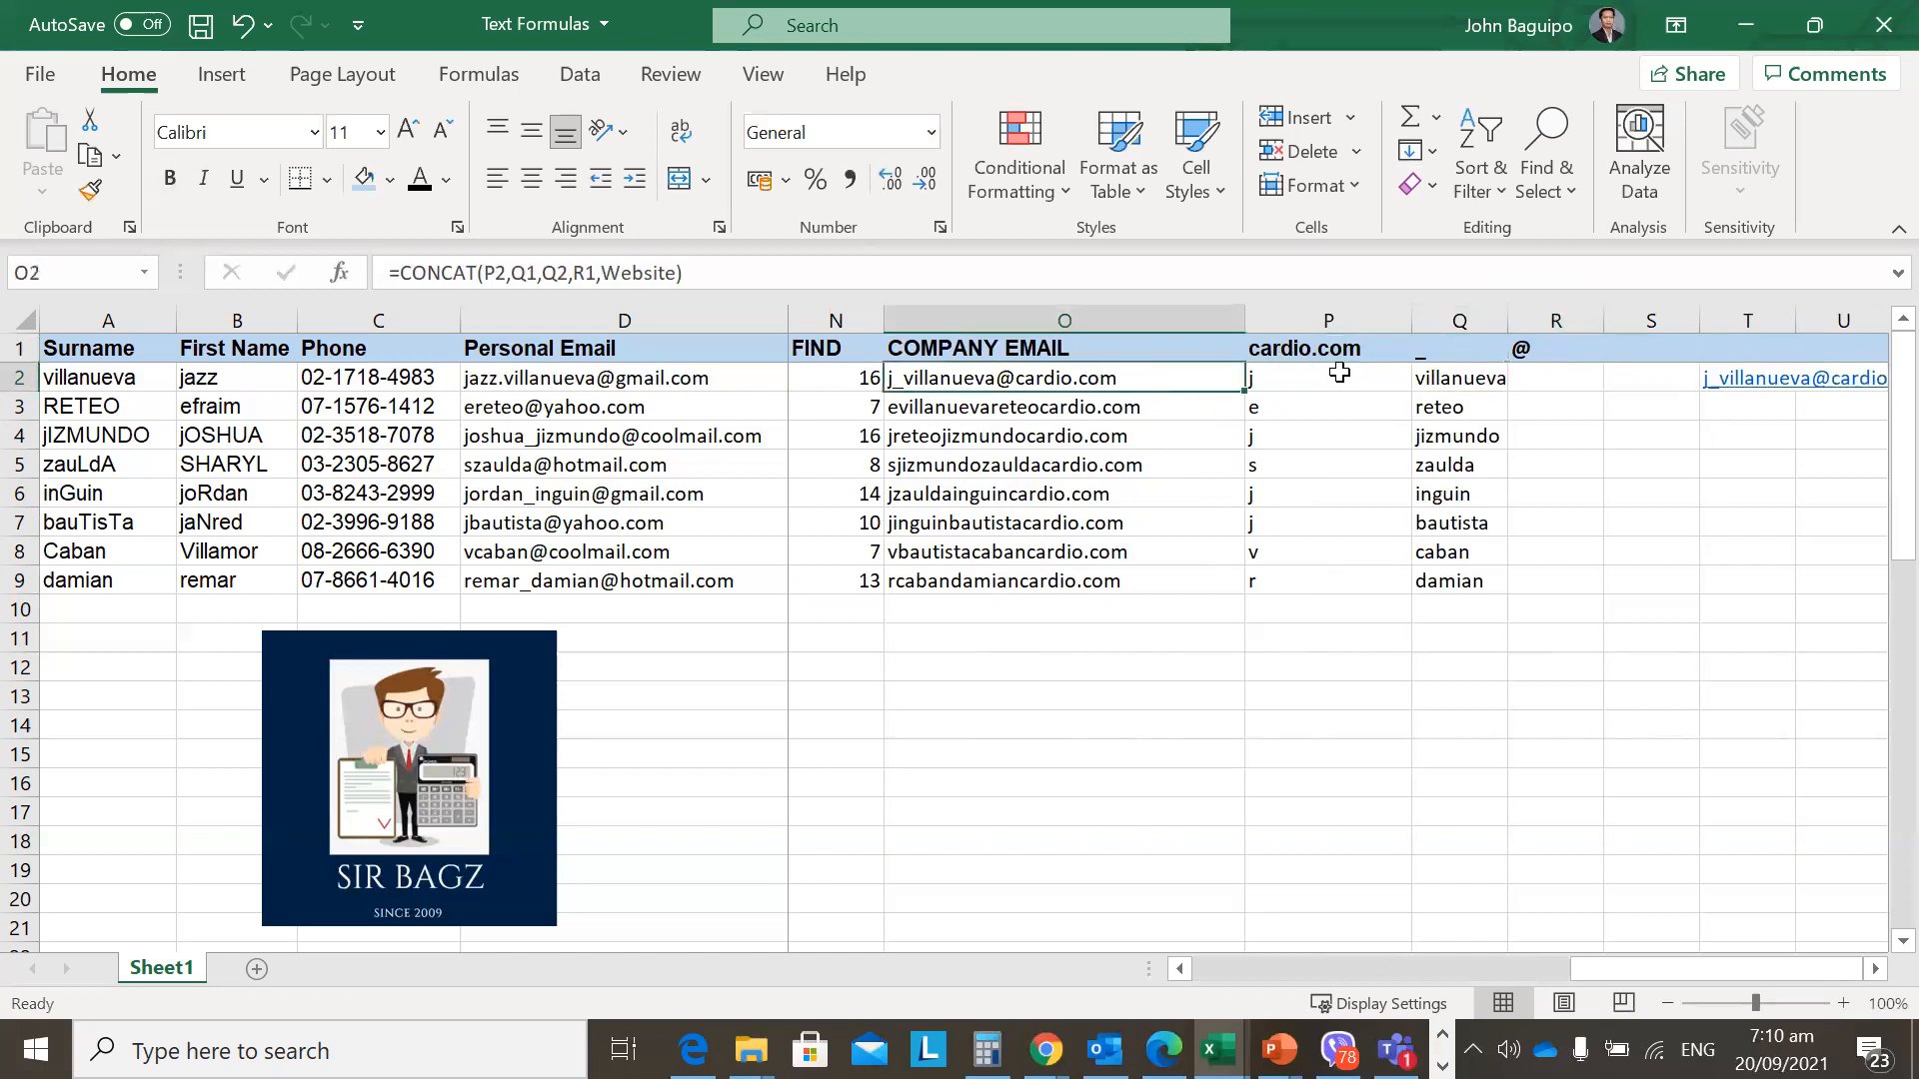
pyautogui.click(1457, 381)
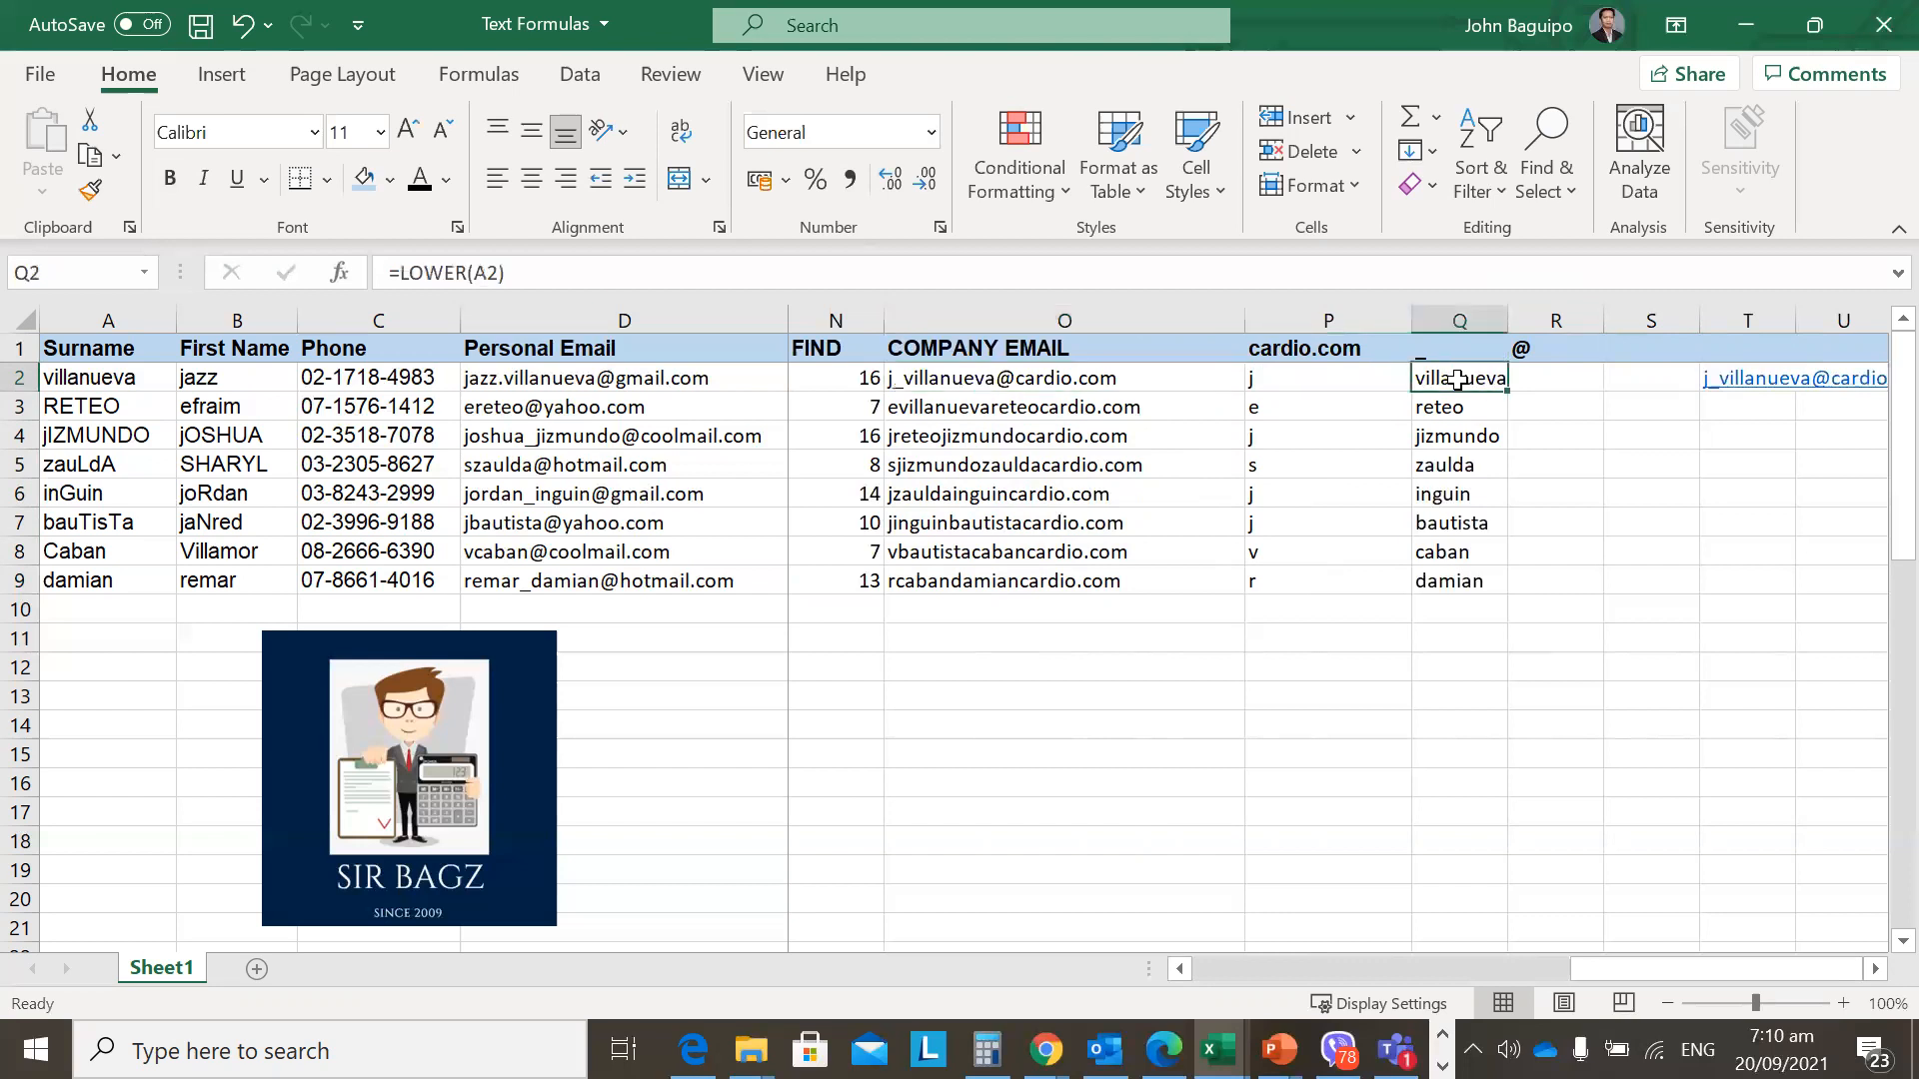
pyautogui.click(1549, 351)
pyautogui.doubleClick(1539, 354)
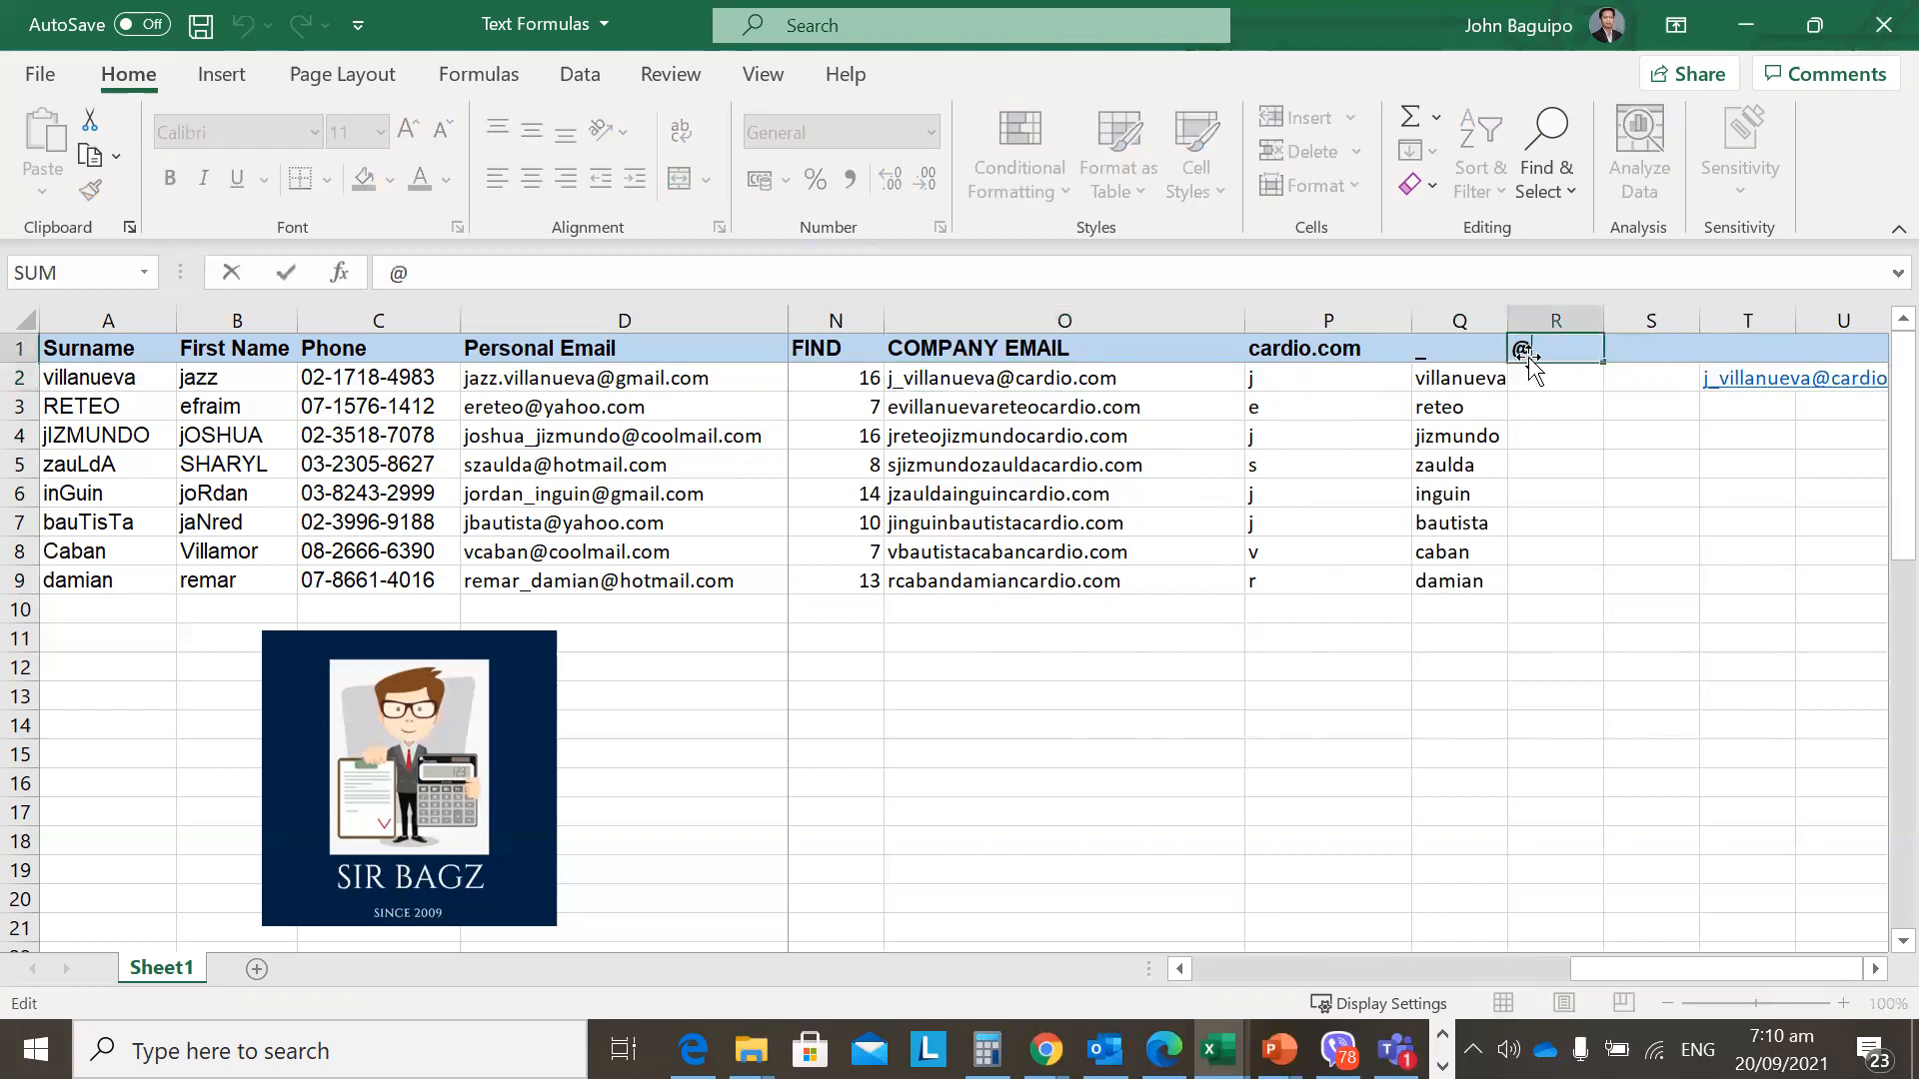
pyautogui.press('Escape')
pyautogui.click(1076, 377)
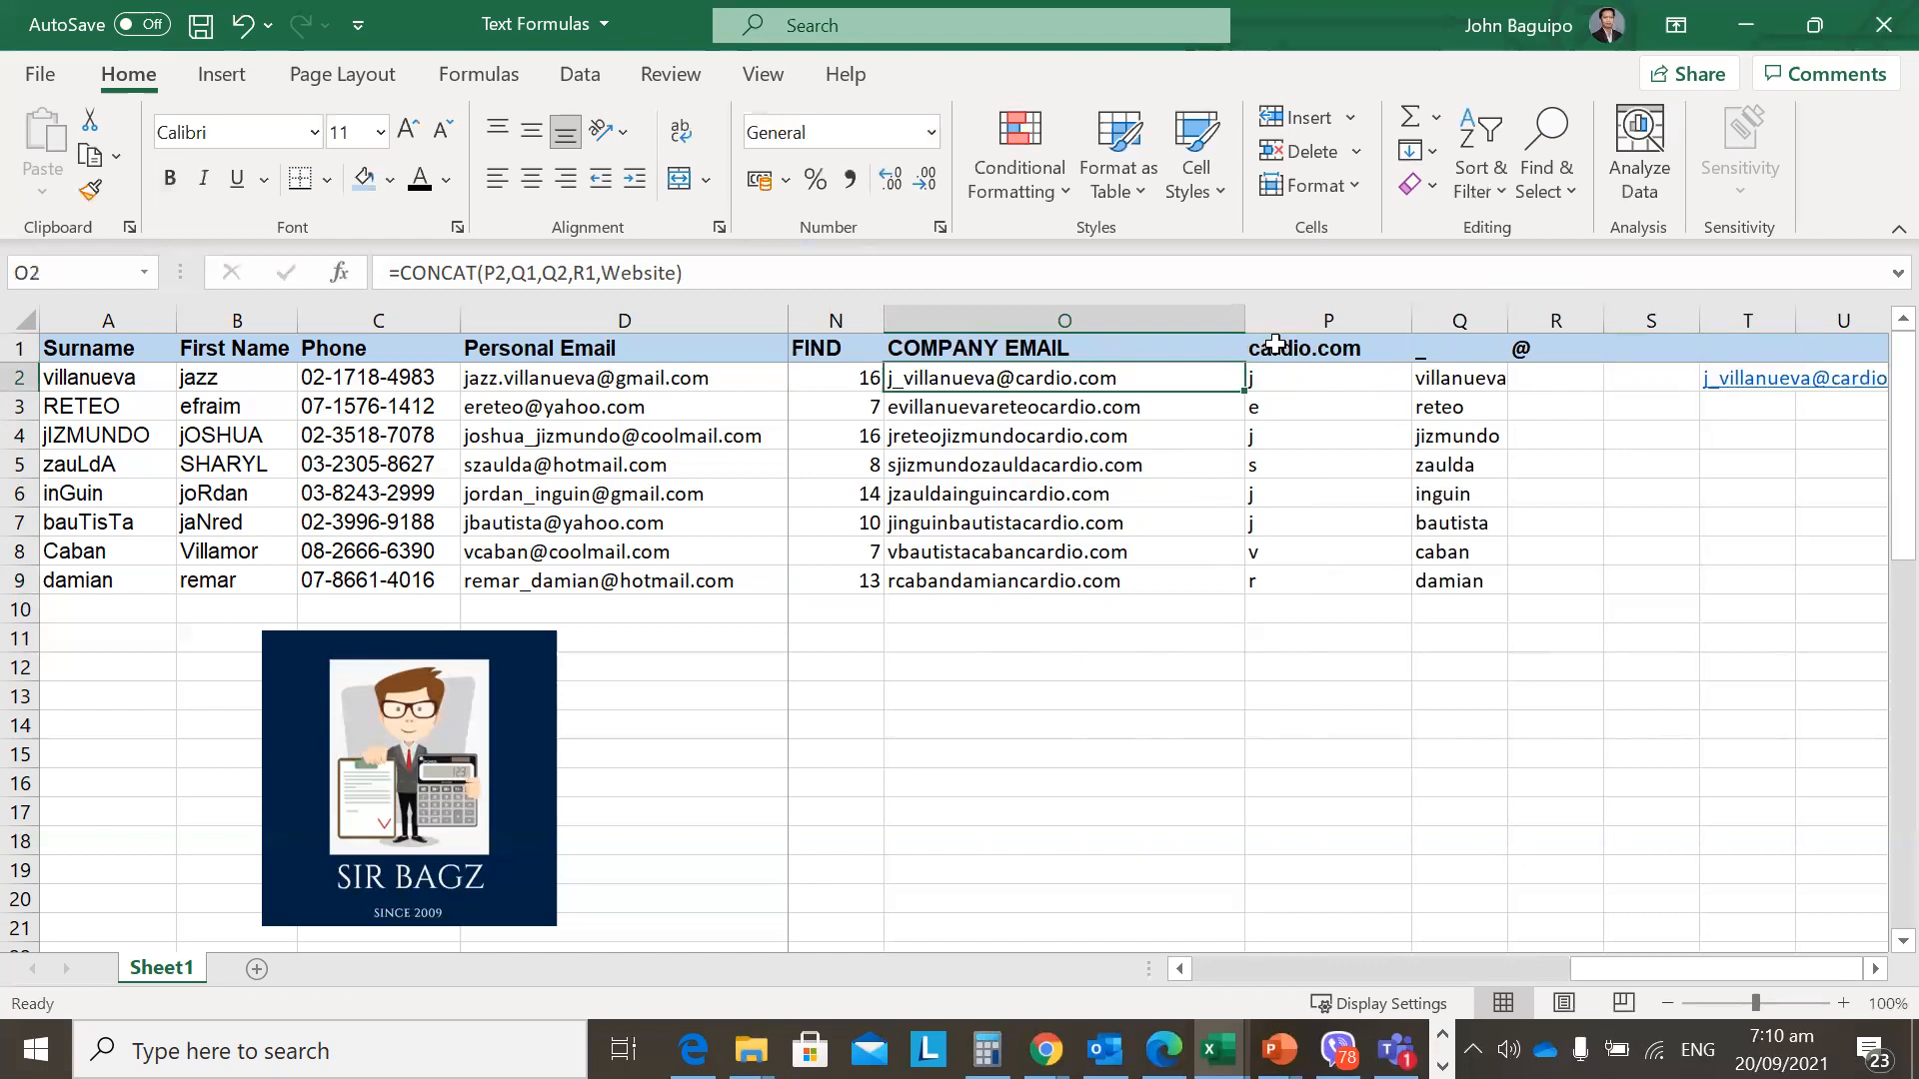
pyautogui.click(1259, 350)
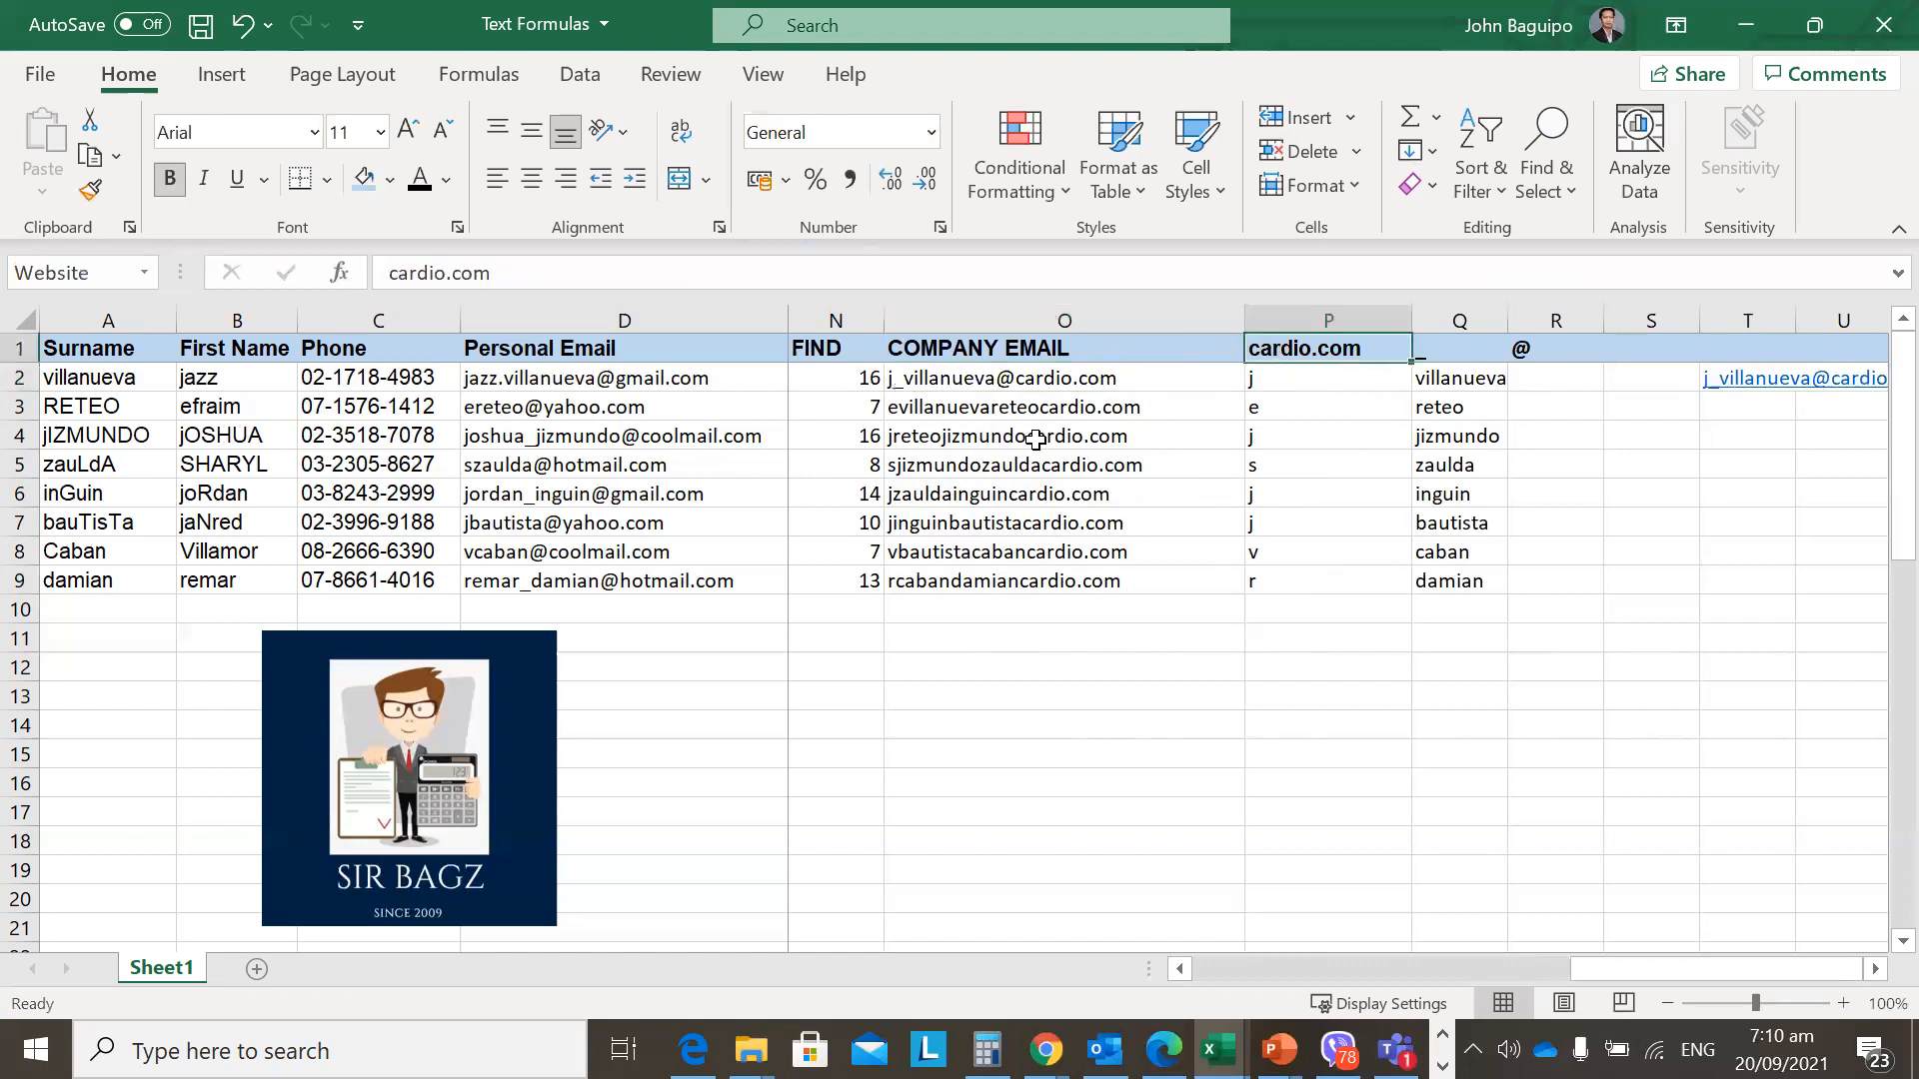
pyautogui.press('Left')
pyautogui.press('Left')
pyautogui.press('Down')
pyautogui.press('Right')
pyautogui.press('Down')
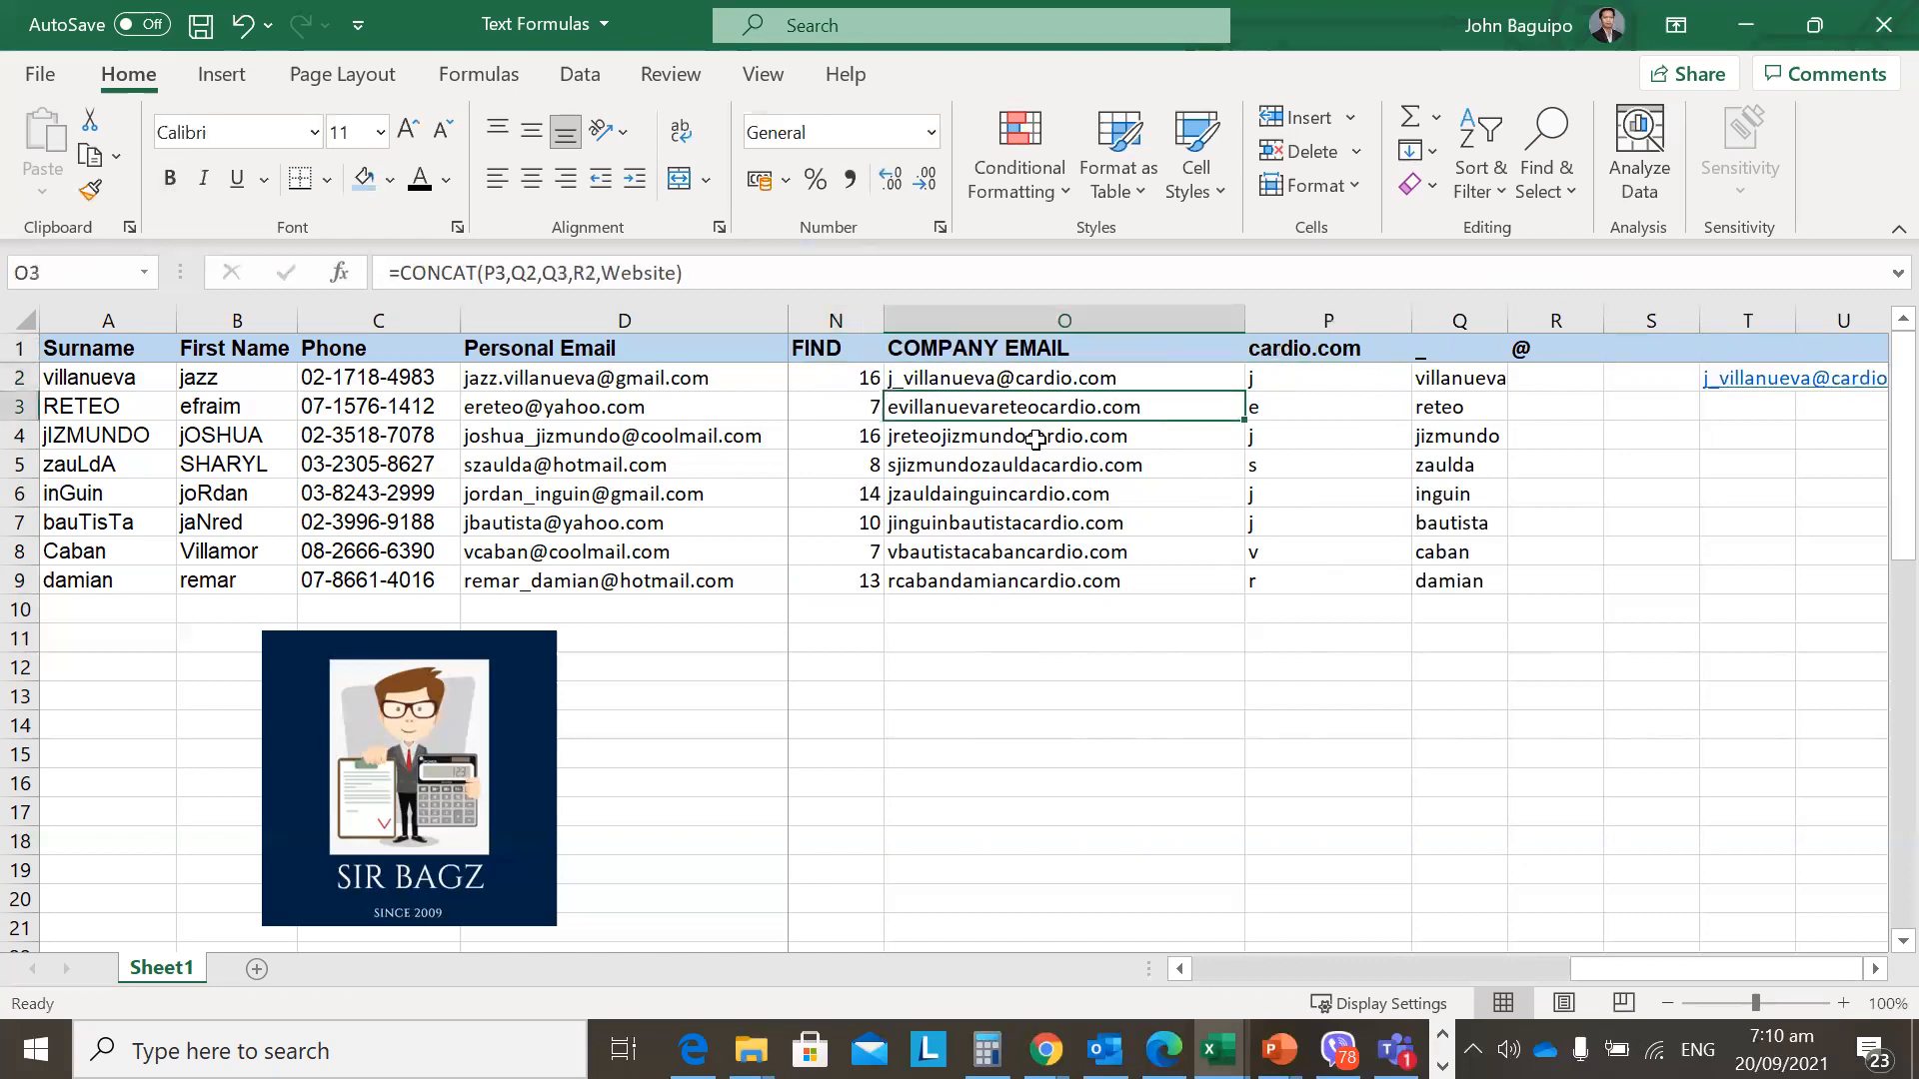
pyautogui.press('F2')
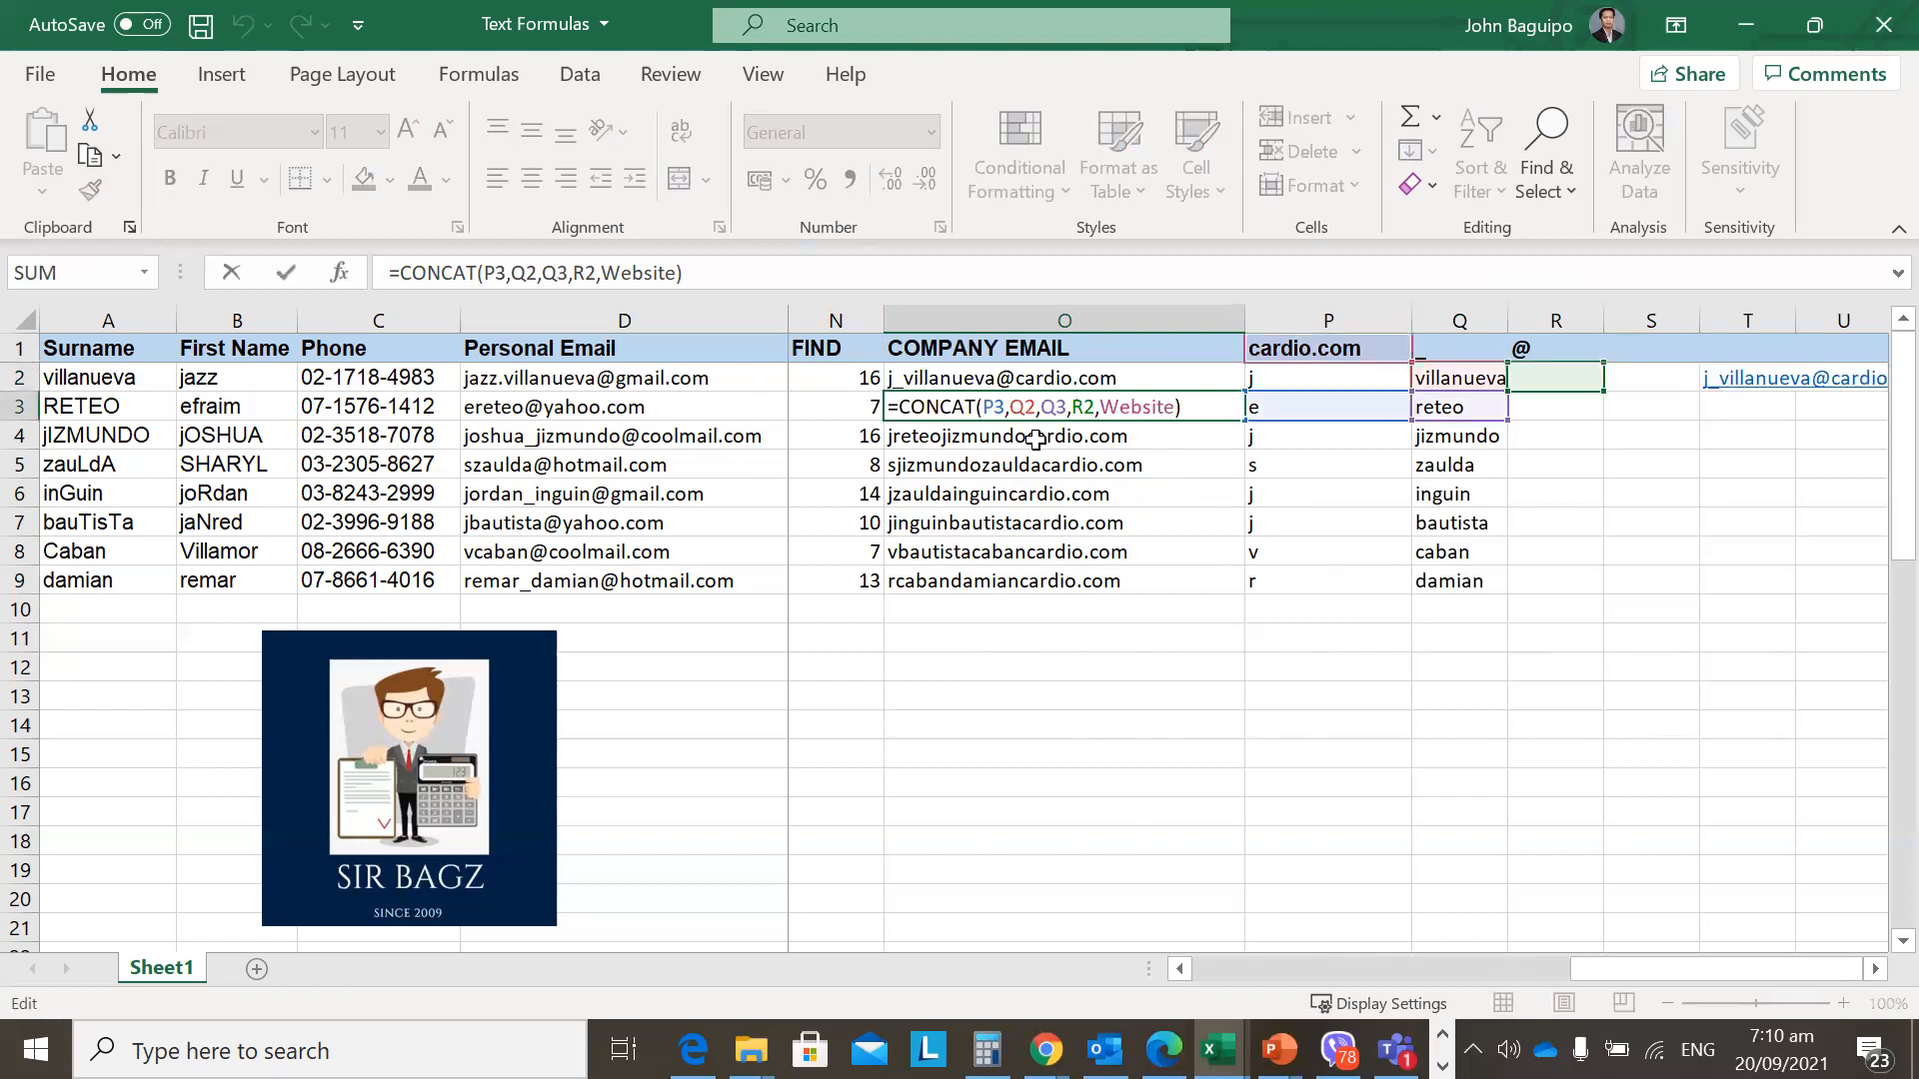
pyautogui.press('Escape')
pyautogui.press('Up')
pyautogui.press('F2')
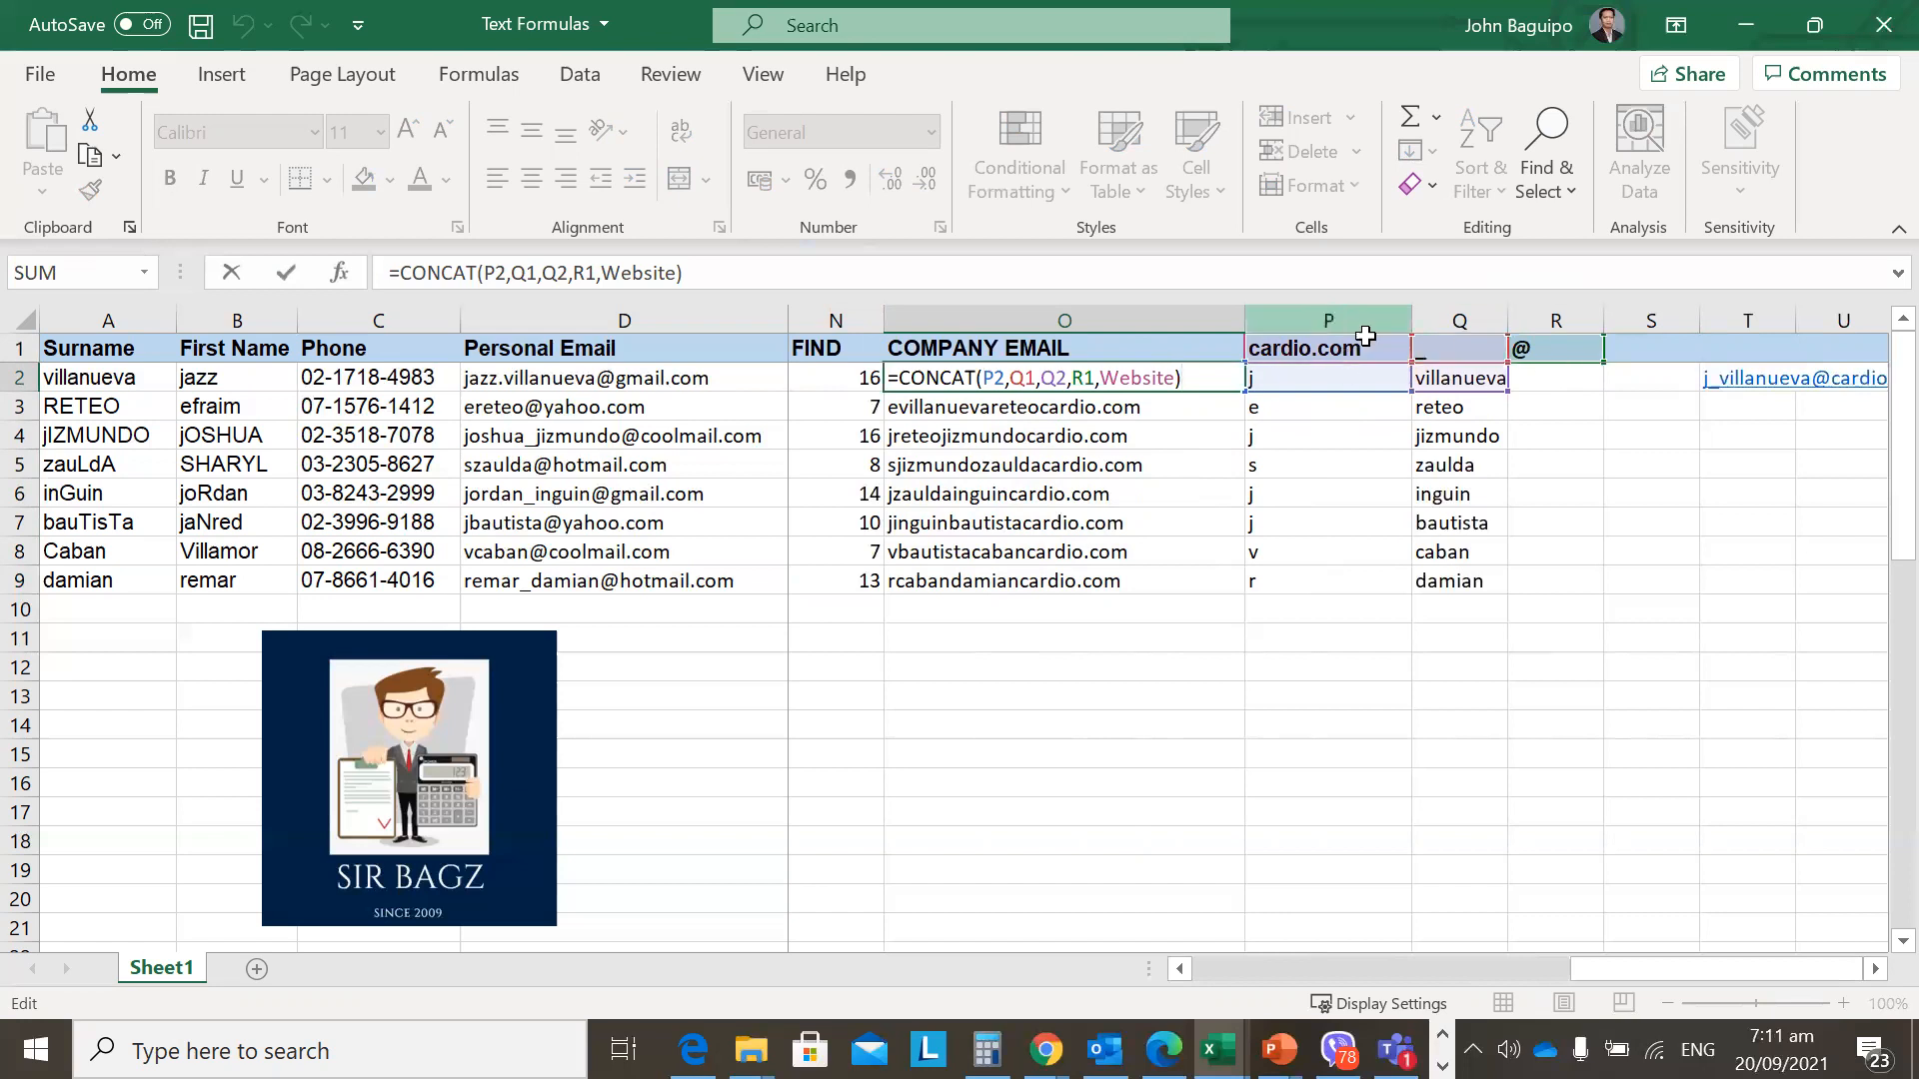
pyautogui.press('Return')
pyautogui.press('F2')
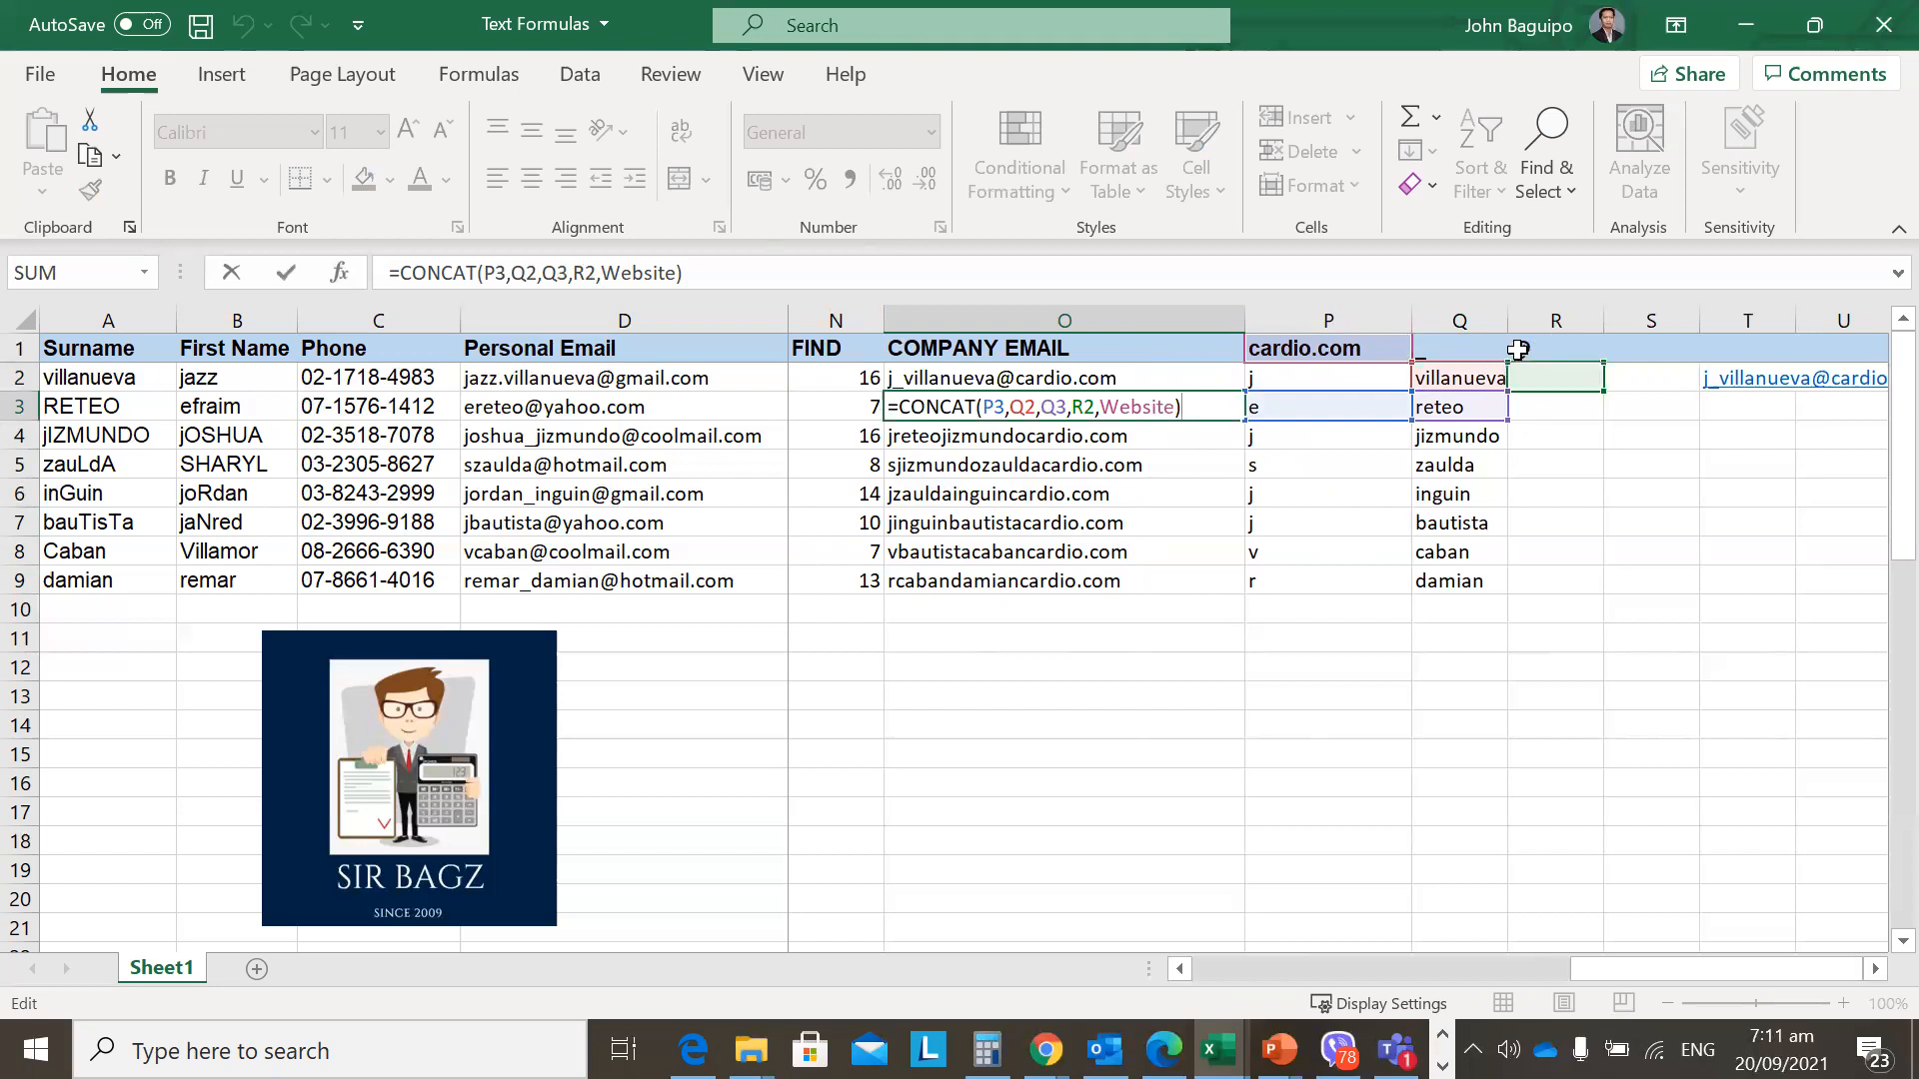
pyautogui.hotkey('ctrl', 'Return')
pyautogui.press('F2')
pyautogui.press('Escape')
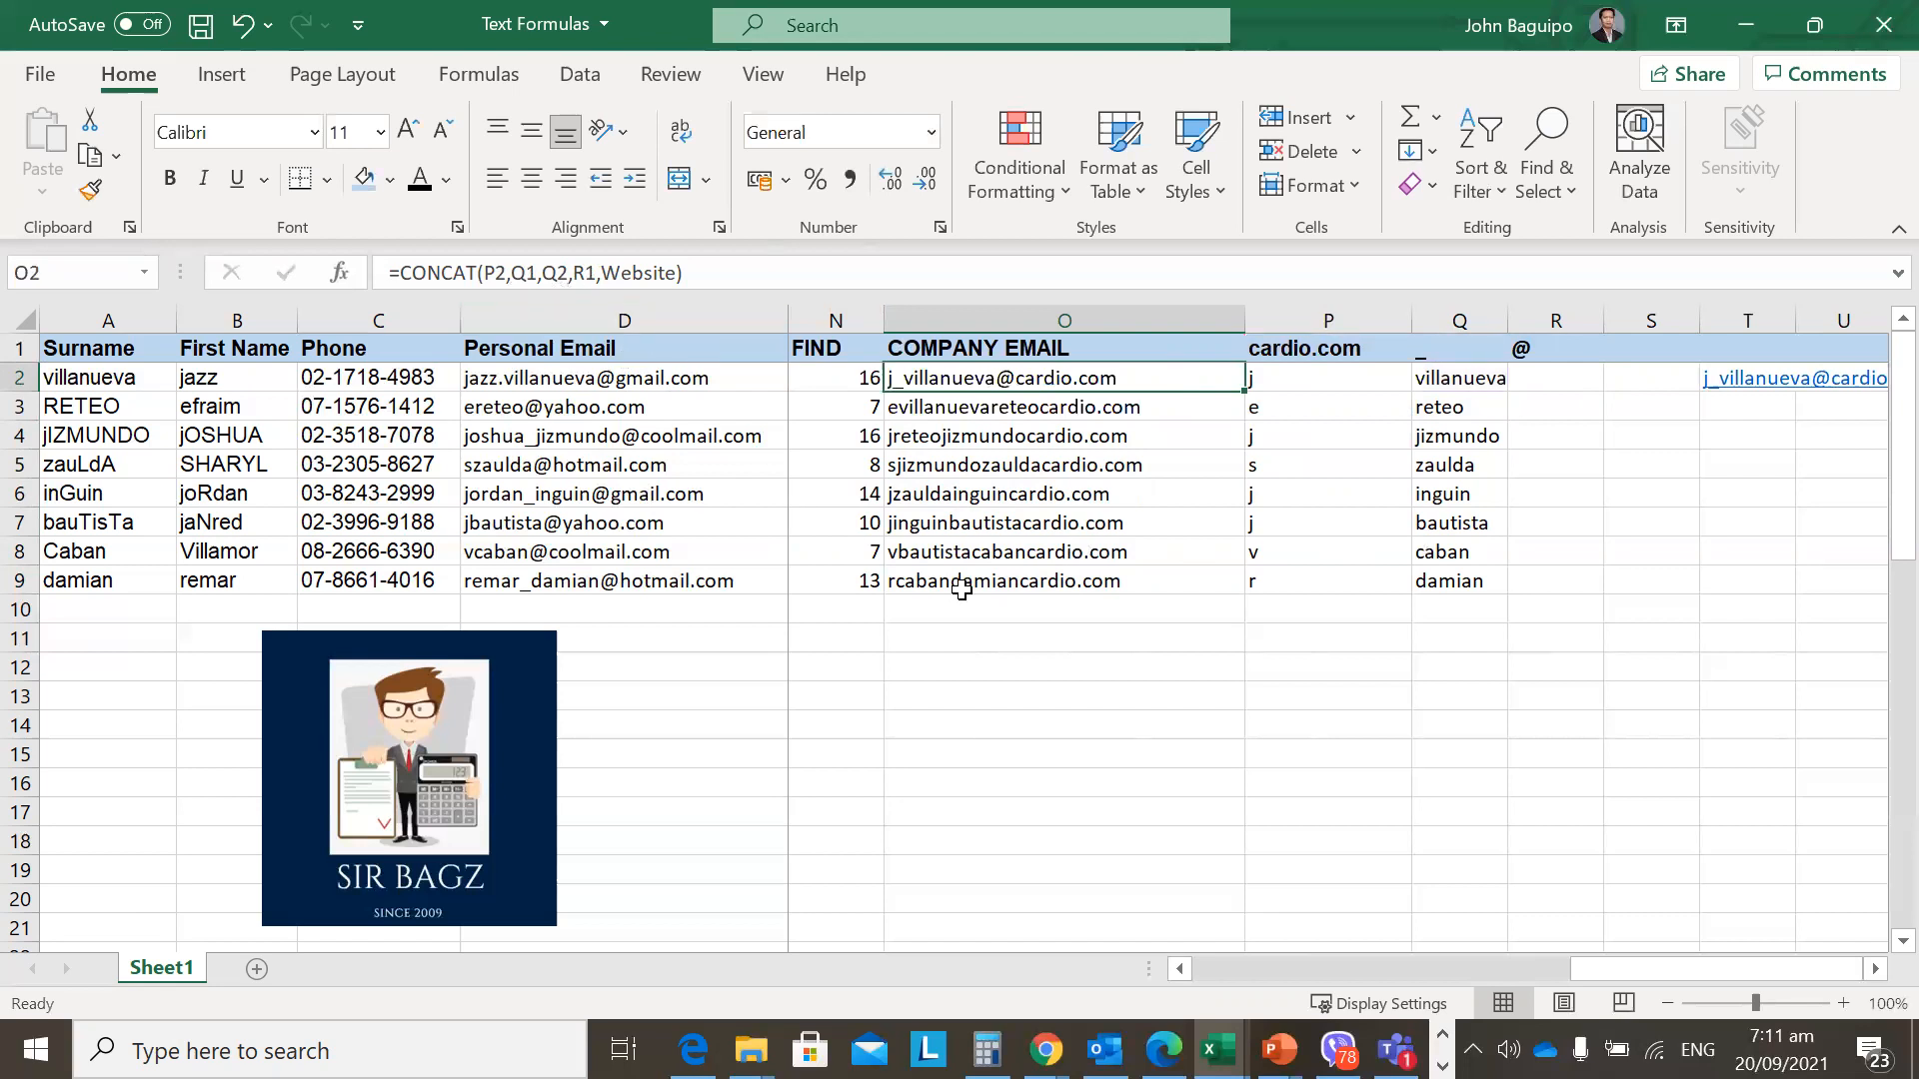
pyautogui.click(525, 271)
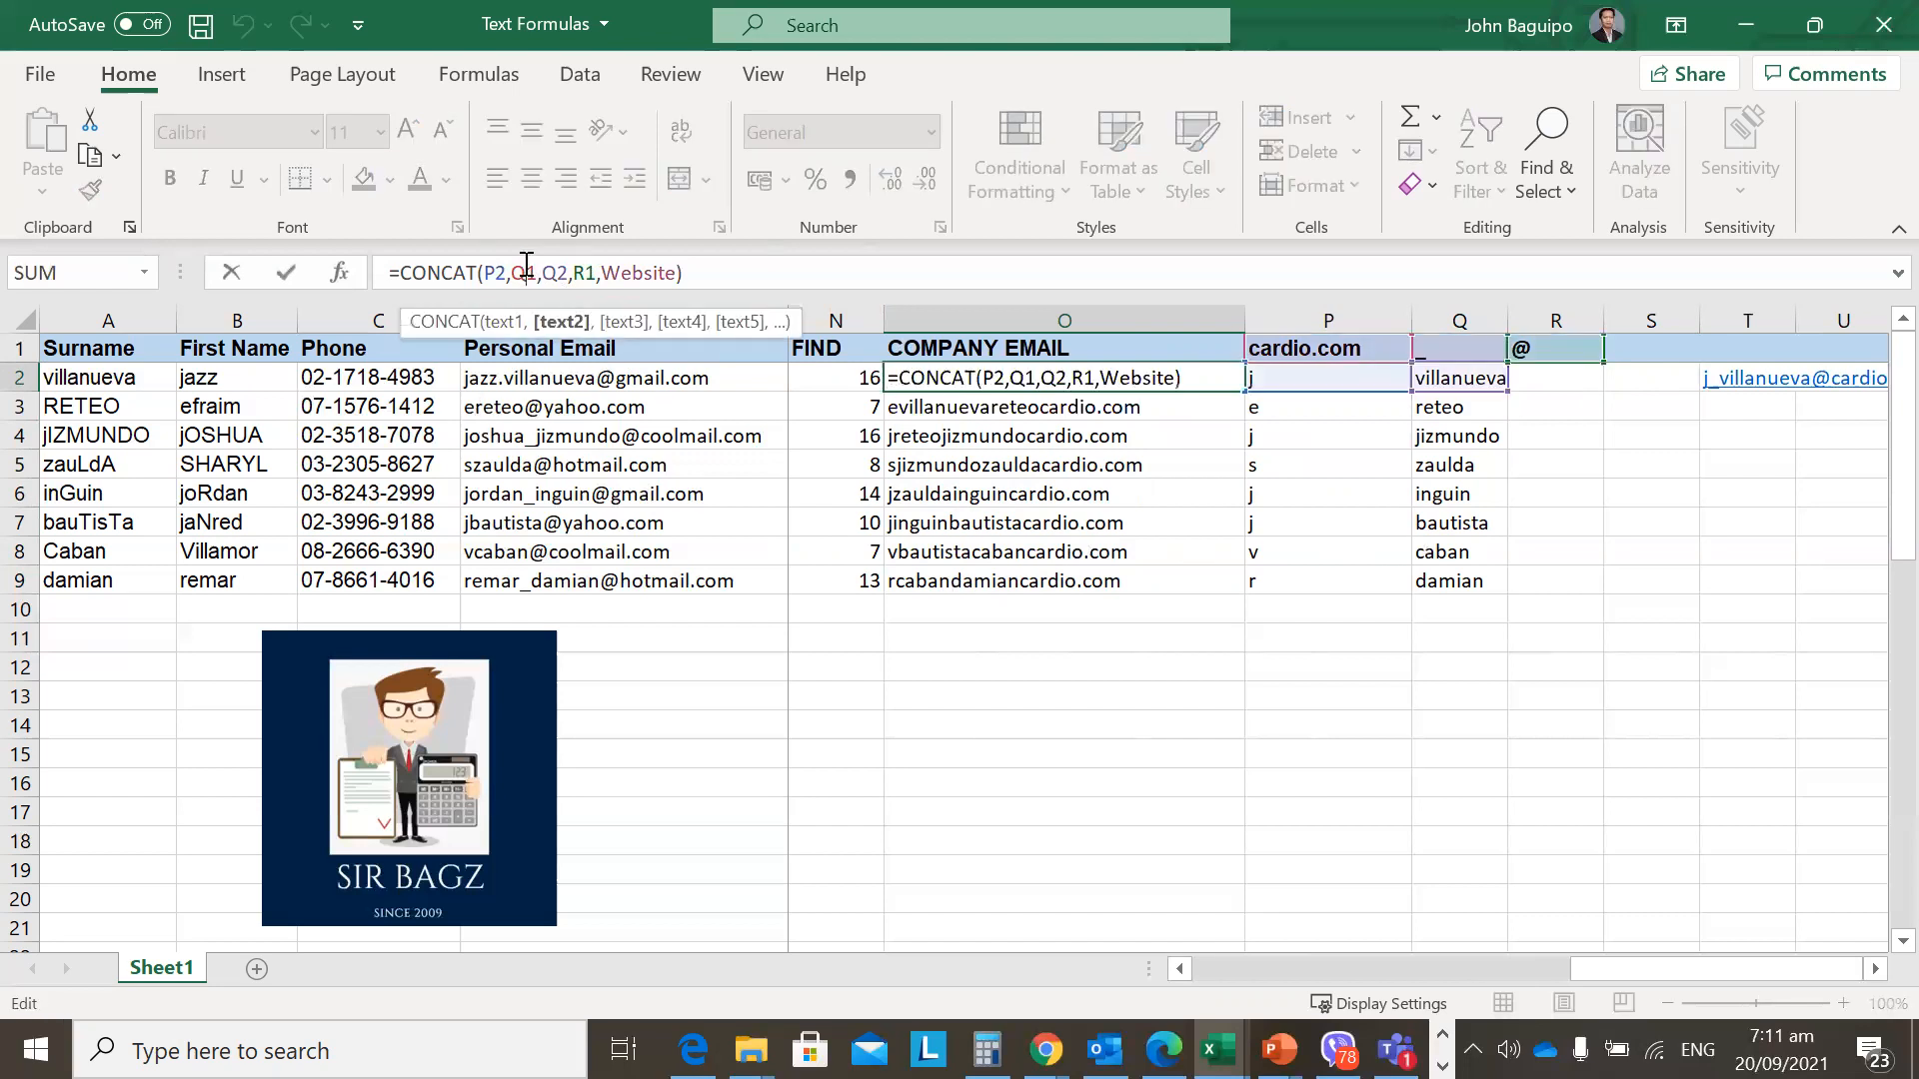
pyautogui.press('Escape')
pyautogui.doubleClick(1043, 378)
pyautogui.press('Escape')
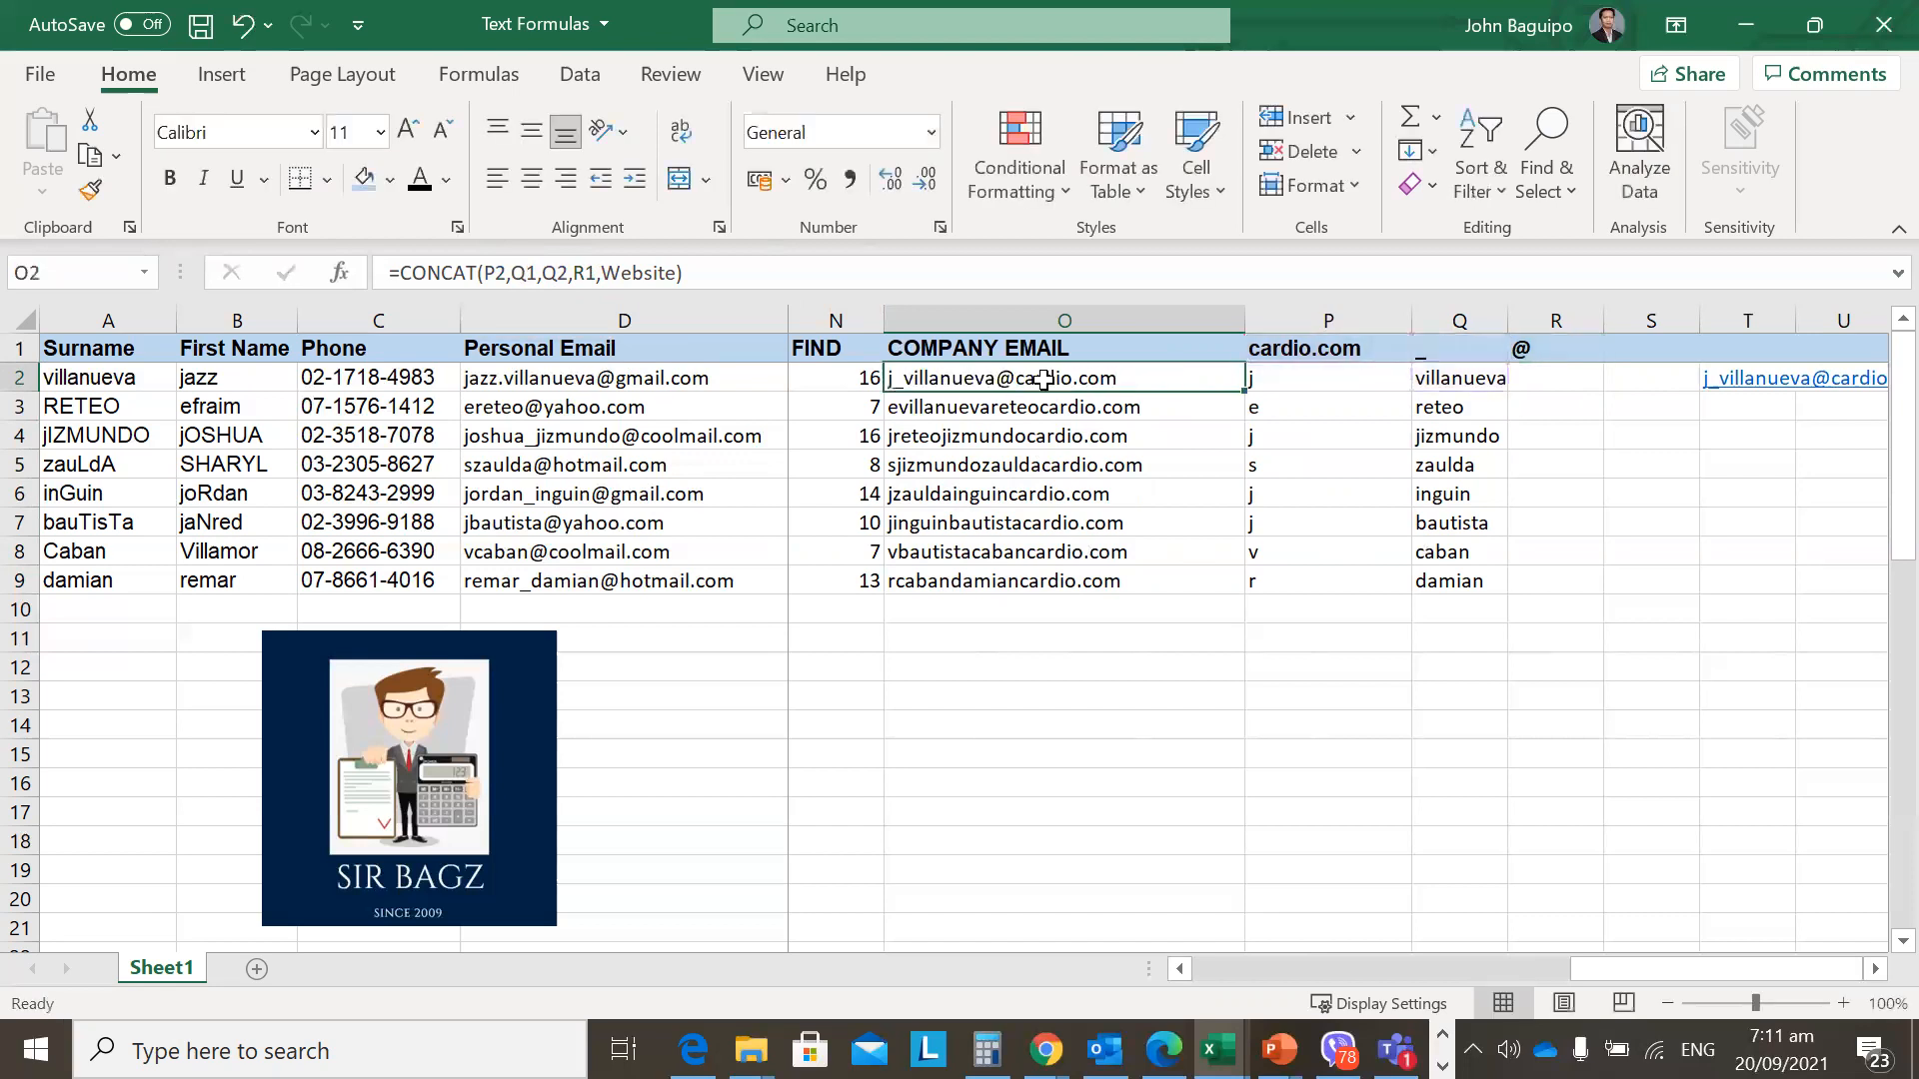
pyautogui.press('Down')
pyautogui.press('Up')
pyautogui.press('Down')
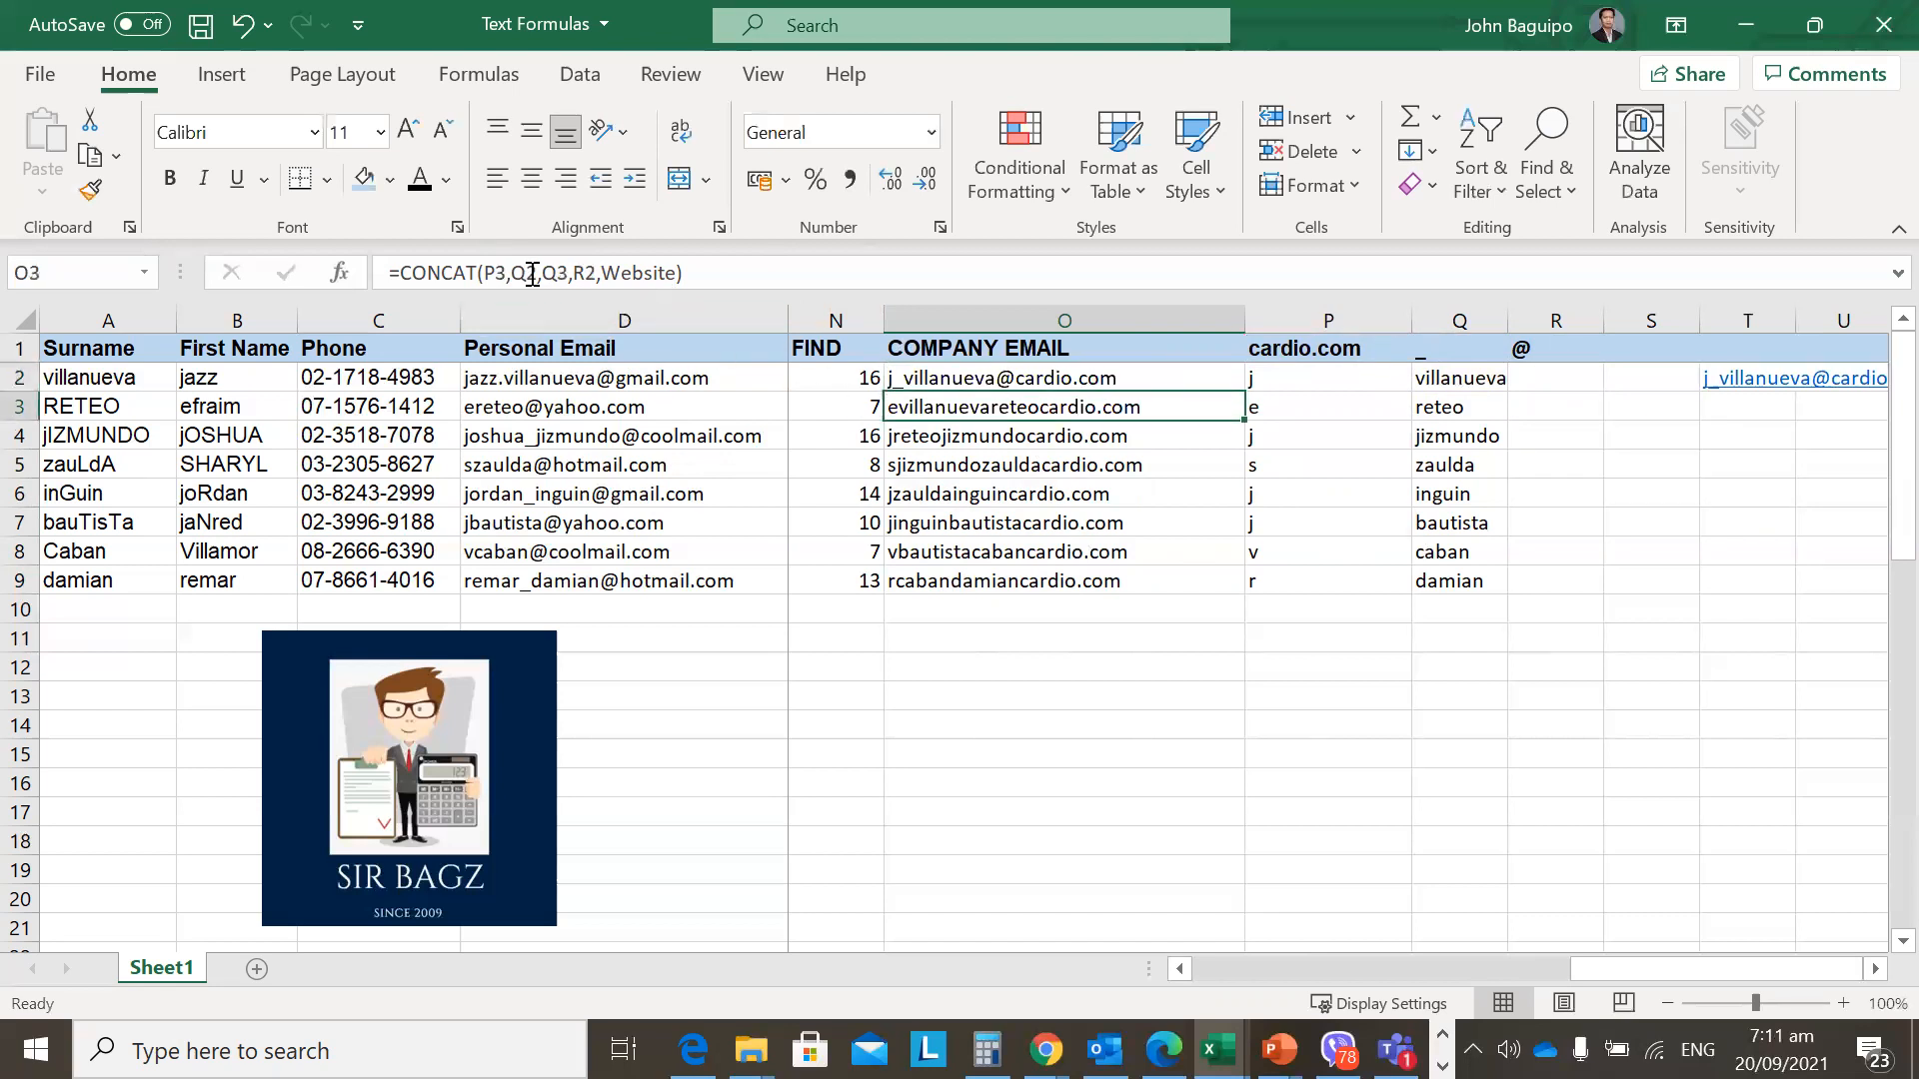
pyautogui.press('Up')
pyautogui.press('F2')
pyautogui.press('Escape')
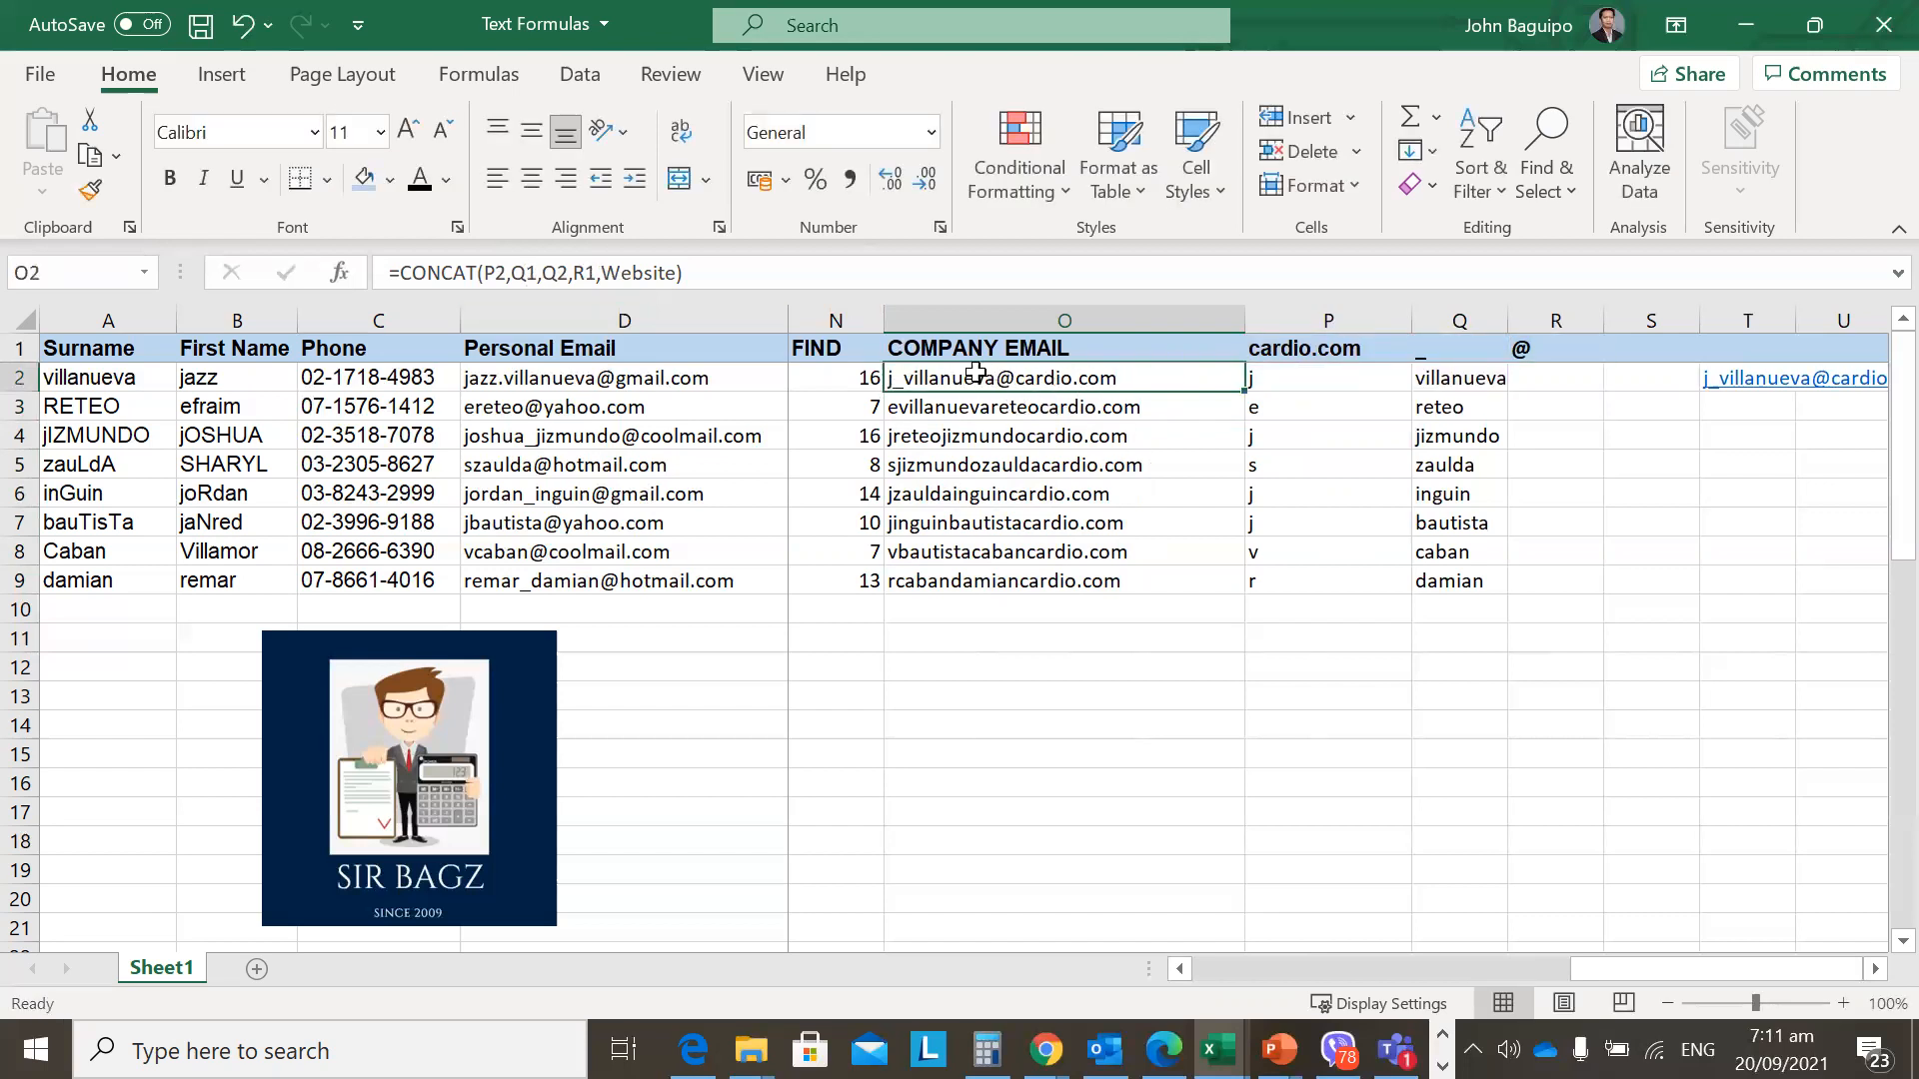
pyautogui.press('F2')
pyautogui.press('Escape')
# Compare the company email formulas in O2 and O3.
pyautogui.click(1112, 410)
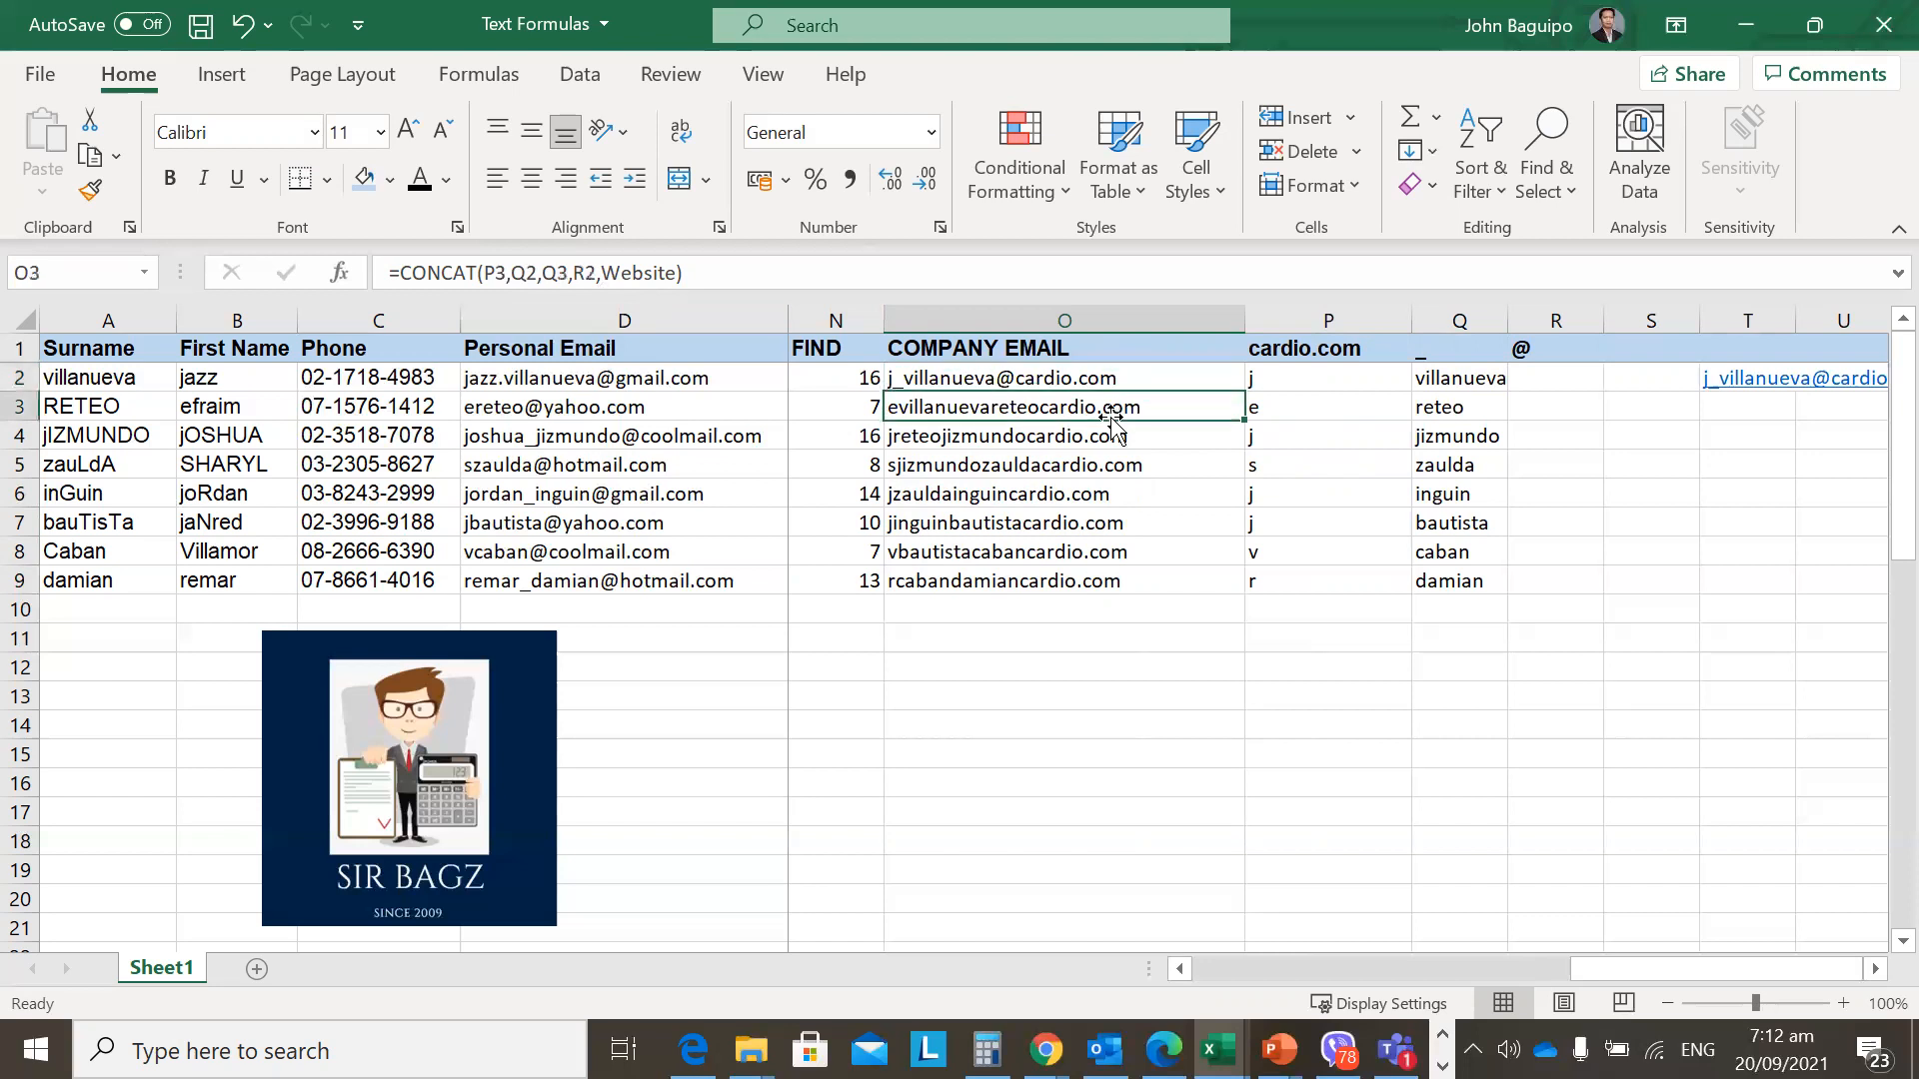
pyautogui.press('Up')
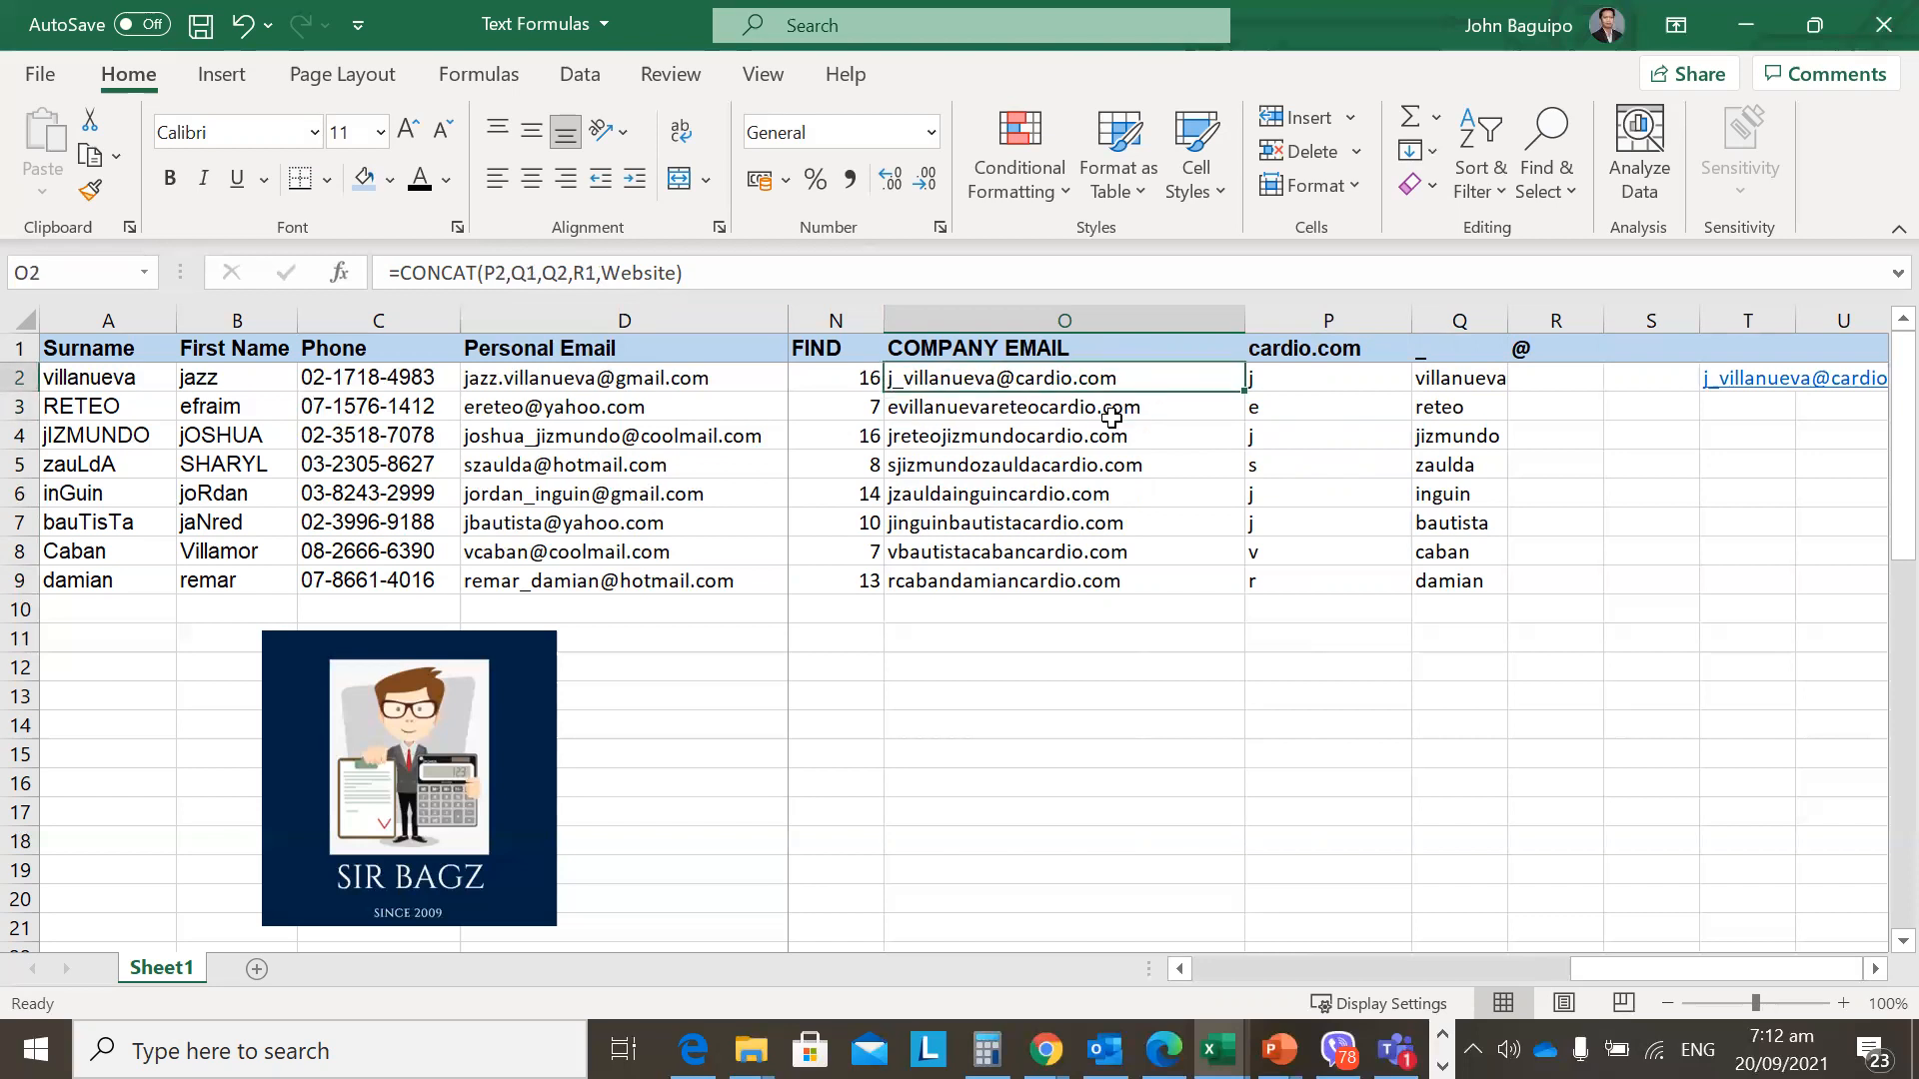
pyautogui.press('F2')
pyautogui.click(497, 273)
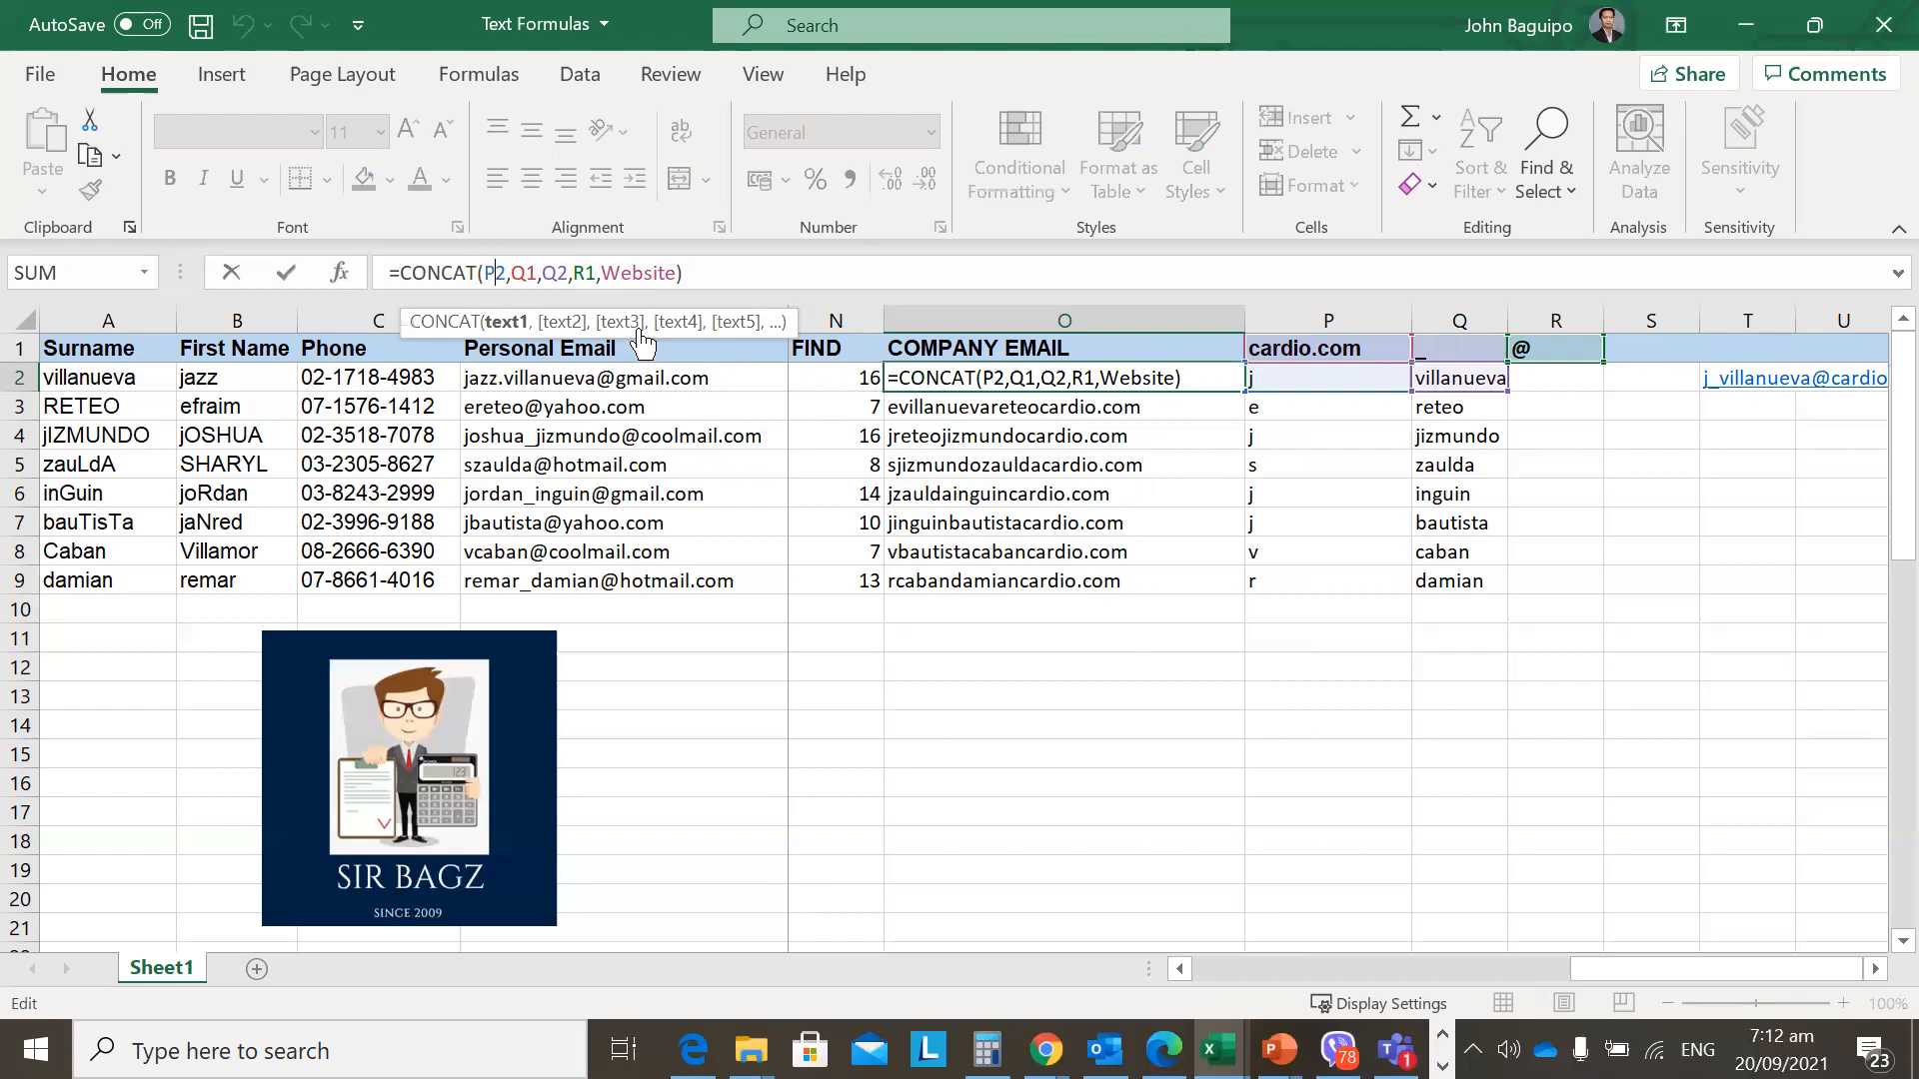
pyautogui.press('Escape')
pyautogui.press('F2')
pyautogui.press('Escape')
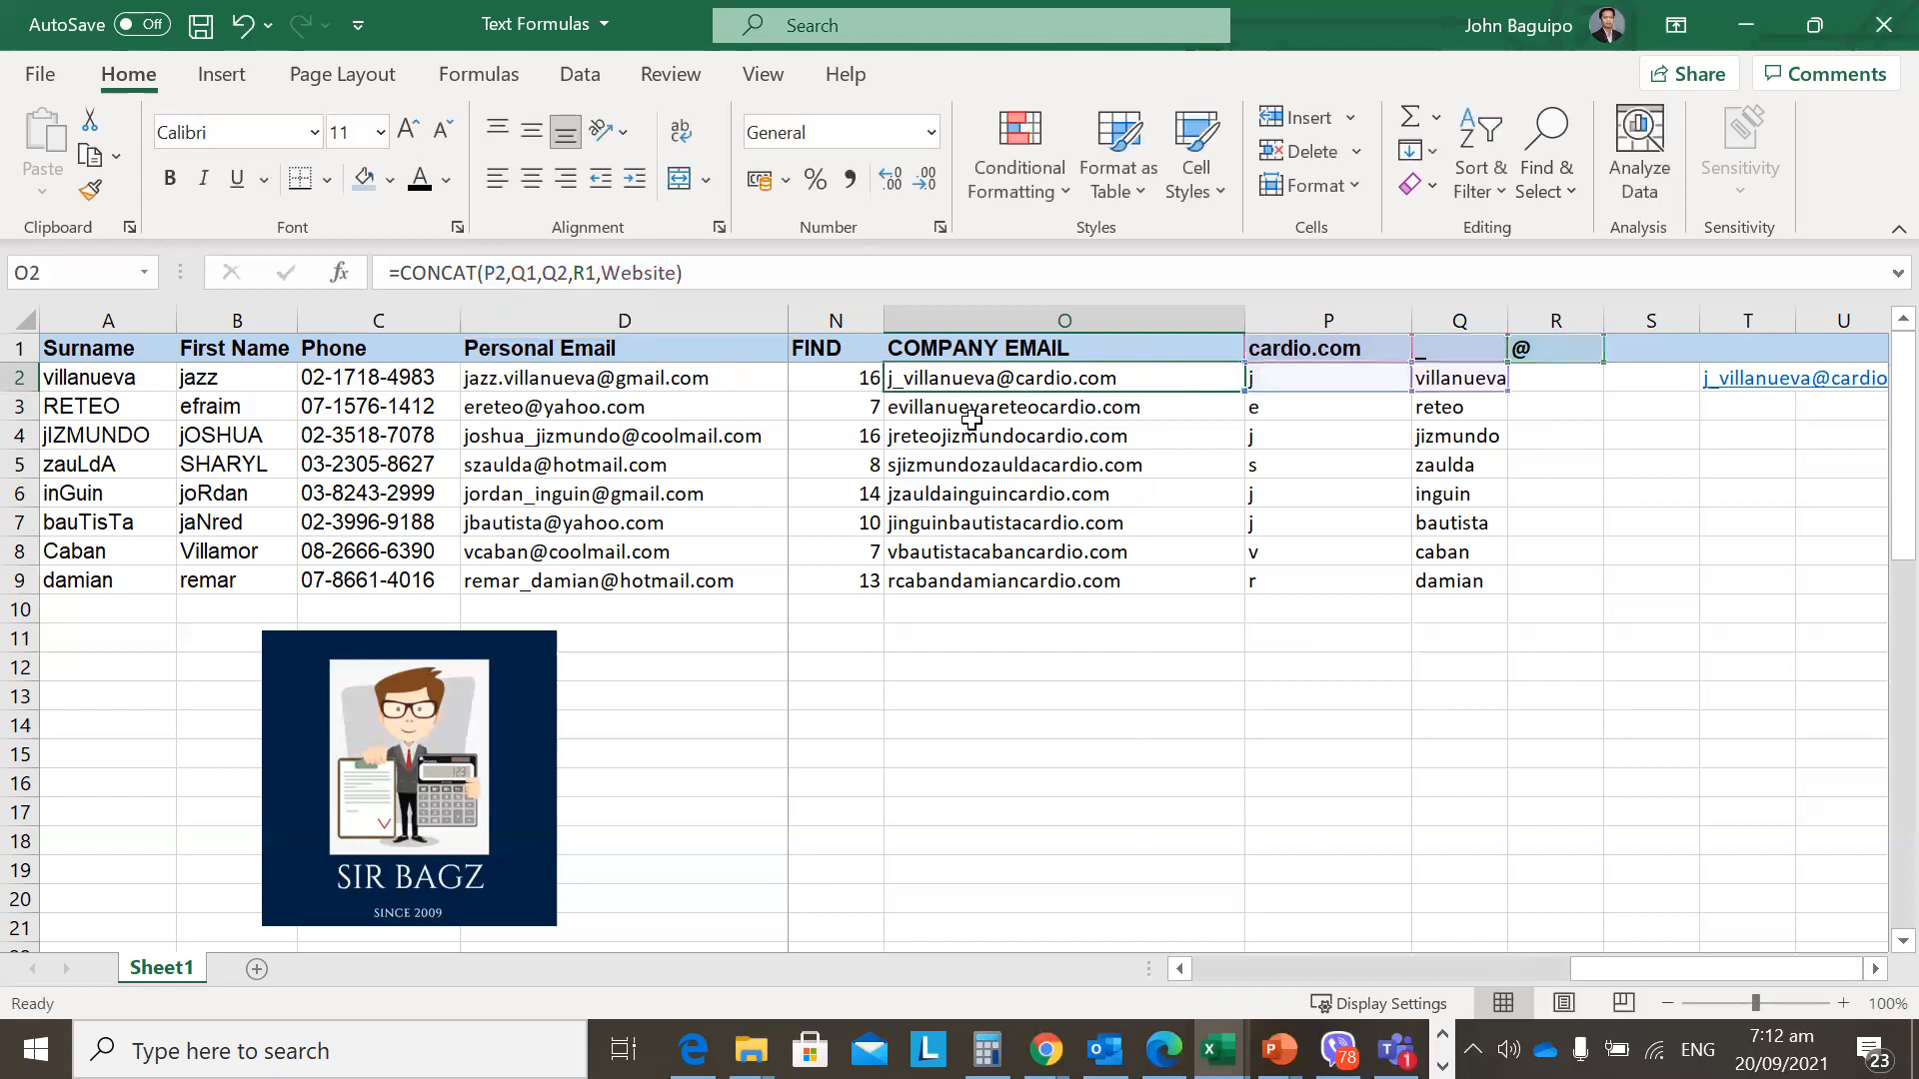
pyautogui.doubleClick(971, 412)
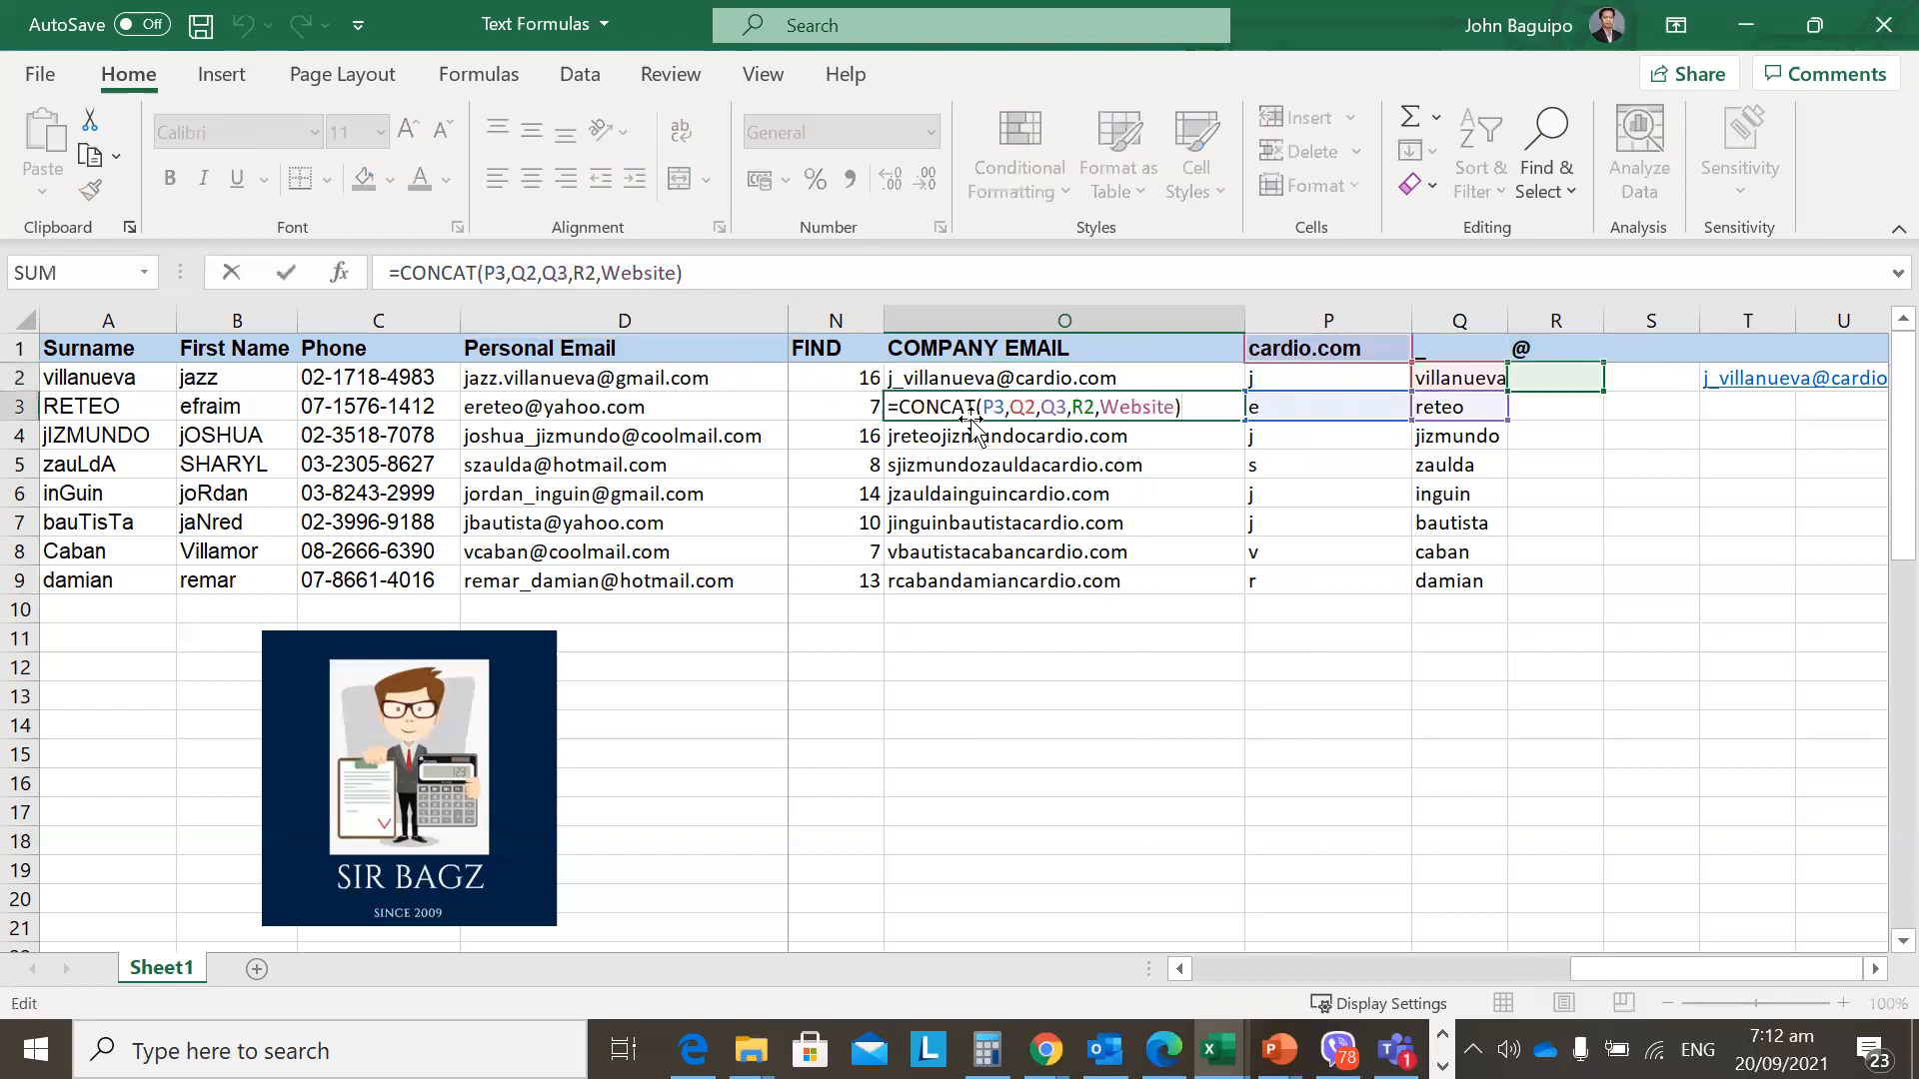
pyautogui.press('Escape')
pyautogui.press('Up')
pyautogui.press('F2')
pyautogui.press('Escape')
pyautogui.press('Down')
pyautogui.press('F2')
pyautogui.press('Escape')
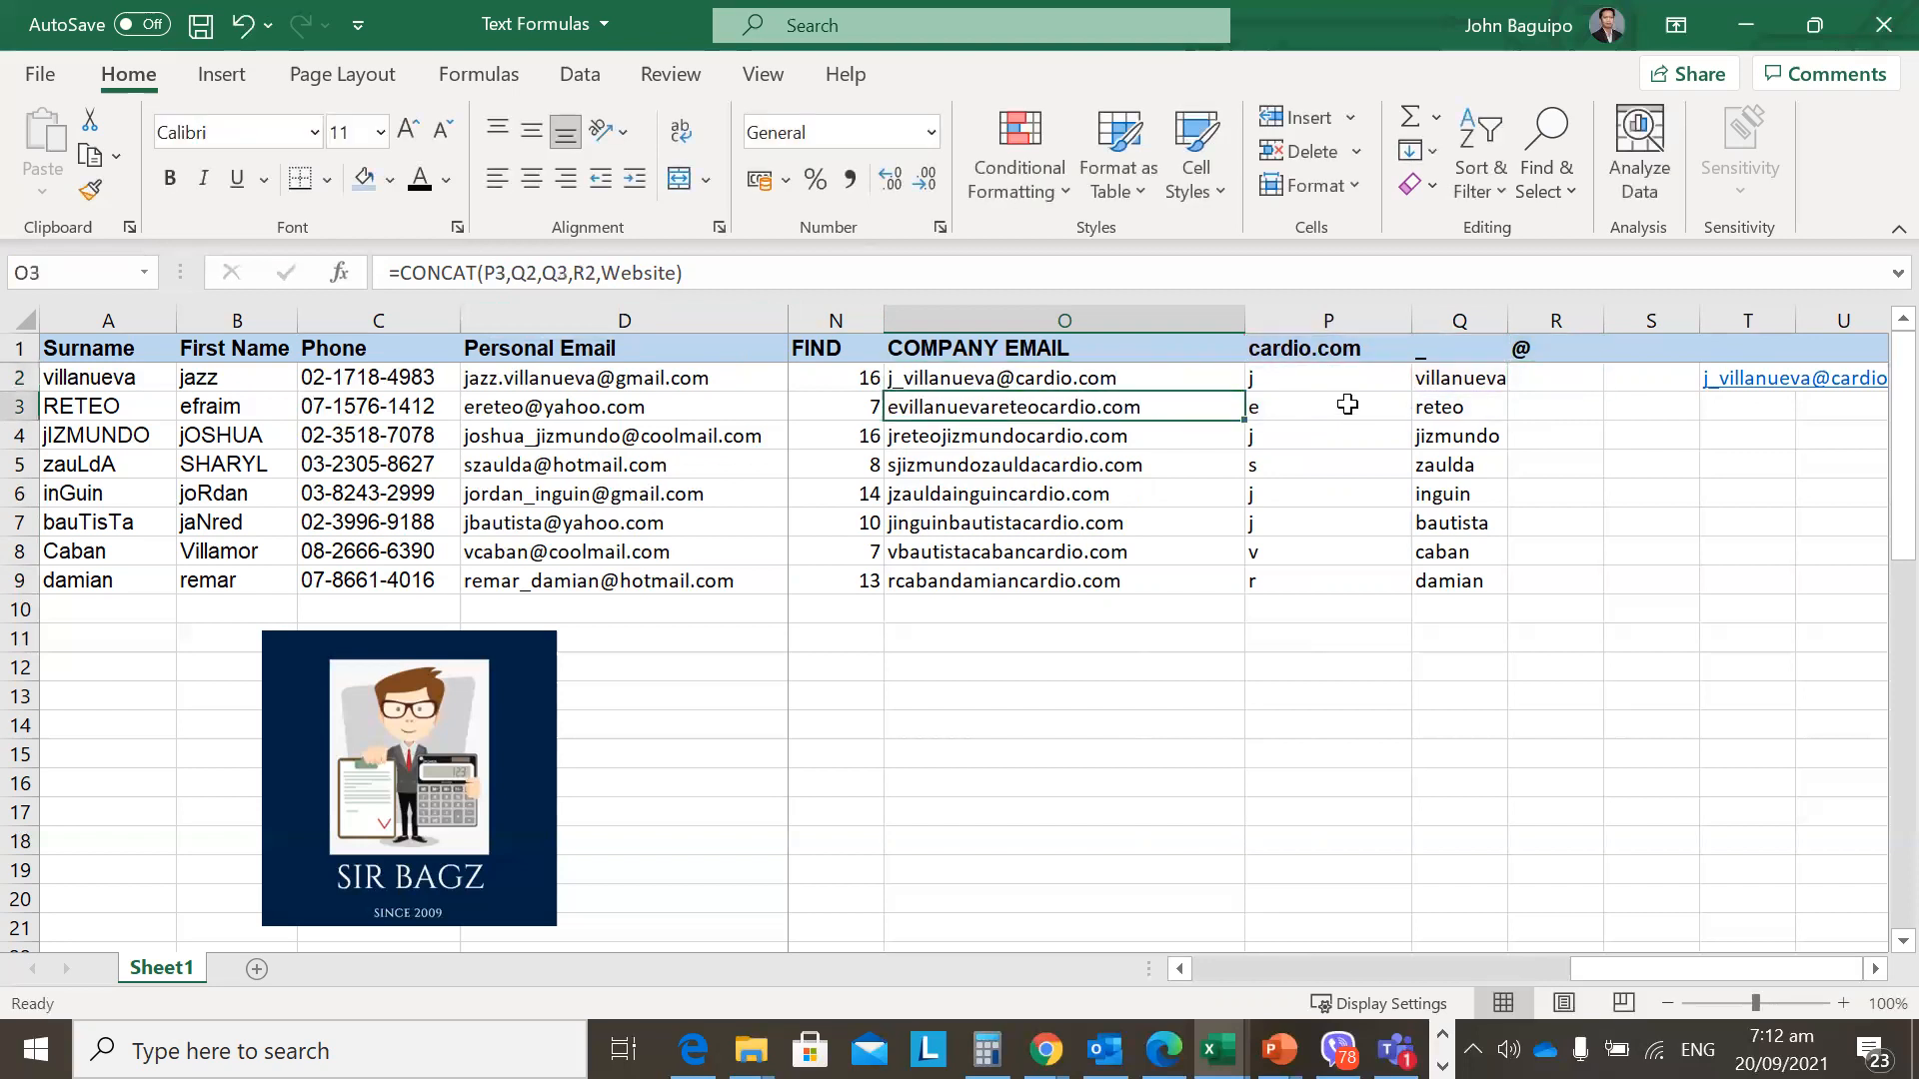
# Check the initial-letter formulas in P2–P4 against the O3 and O4 email formulas.
pyautogui.click(1312, 381)
pyautogui.click(1283, 407)
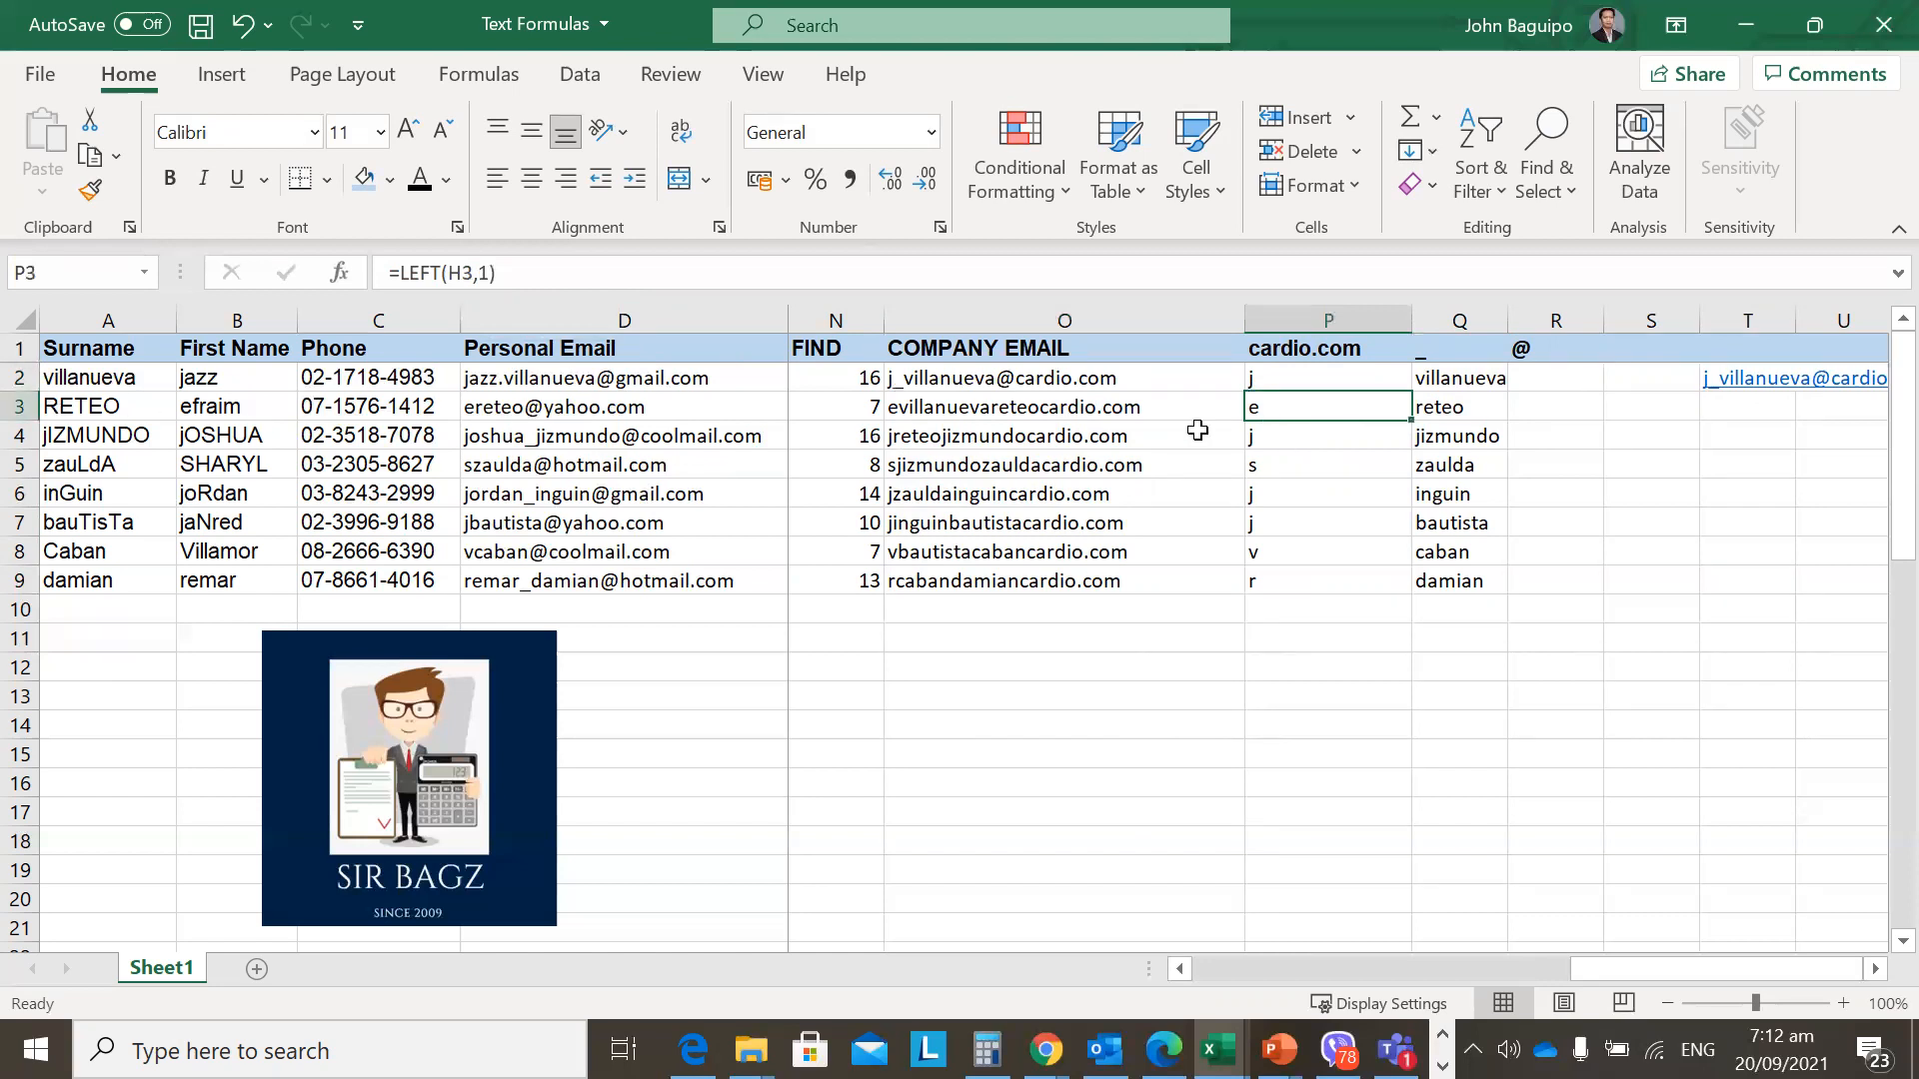
pyautogui.click(1102, 423)
pyautogui.doubleClick(1101, 414)
pyautogui.press('Escape')
pyautogui.doubleClick(1104, 417)
pyautogui.press('Escape')
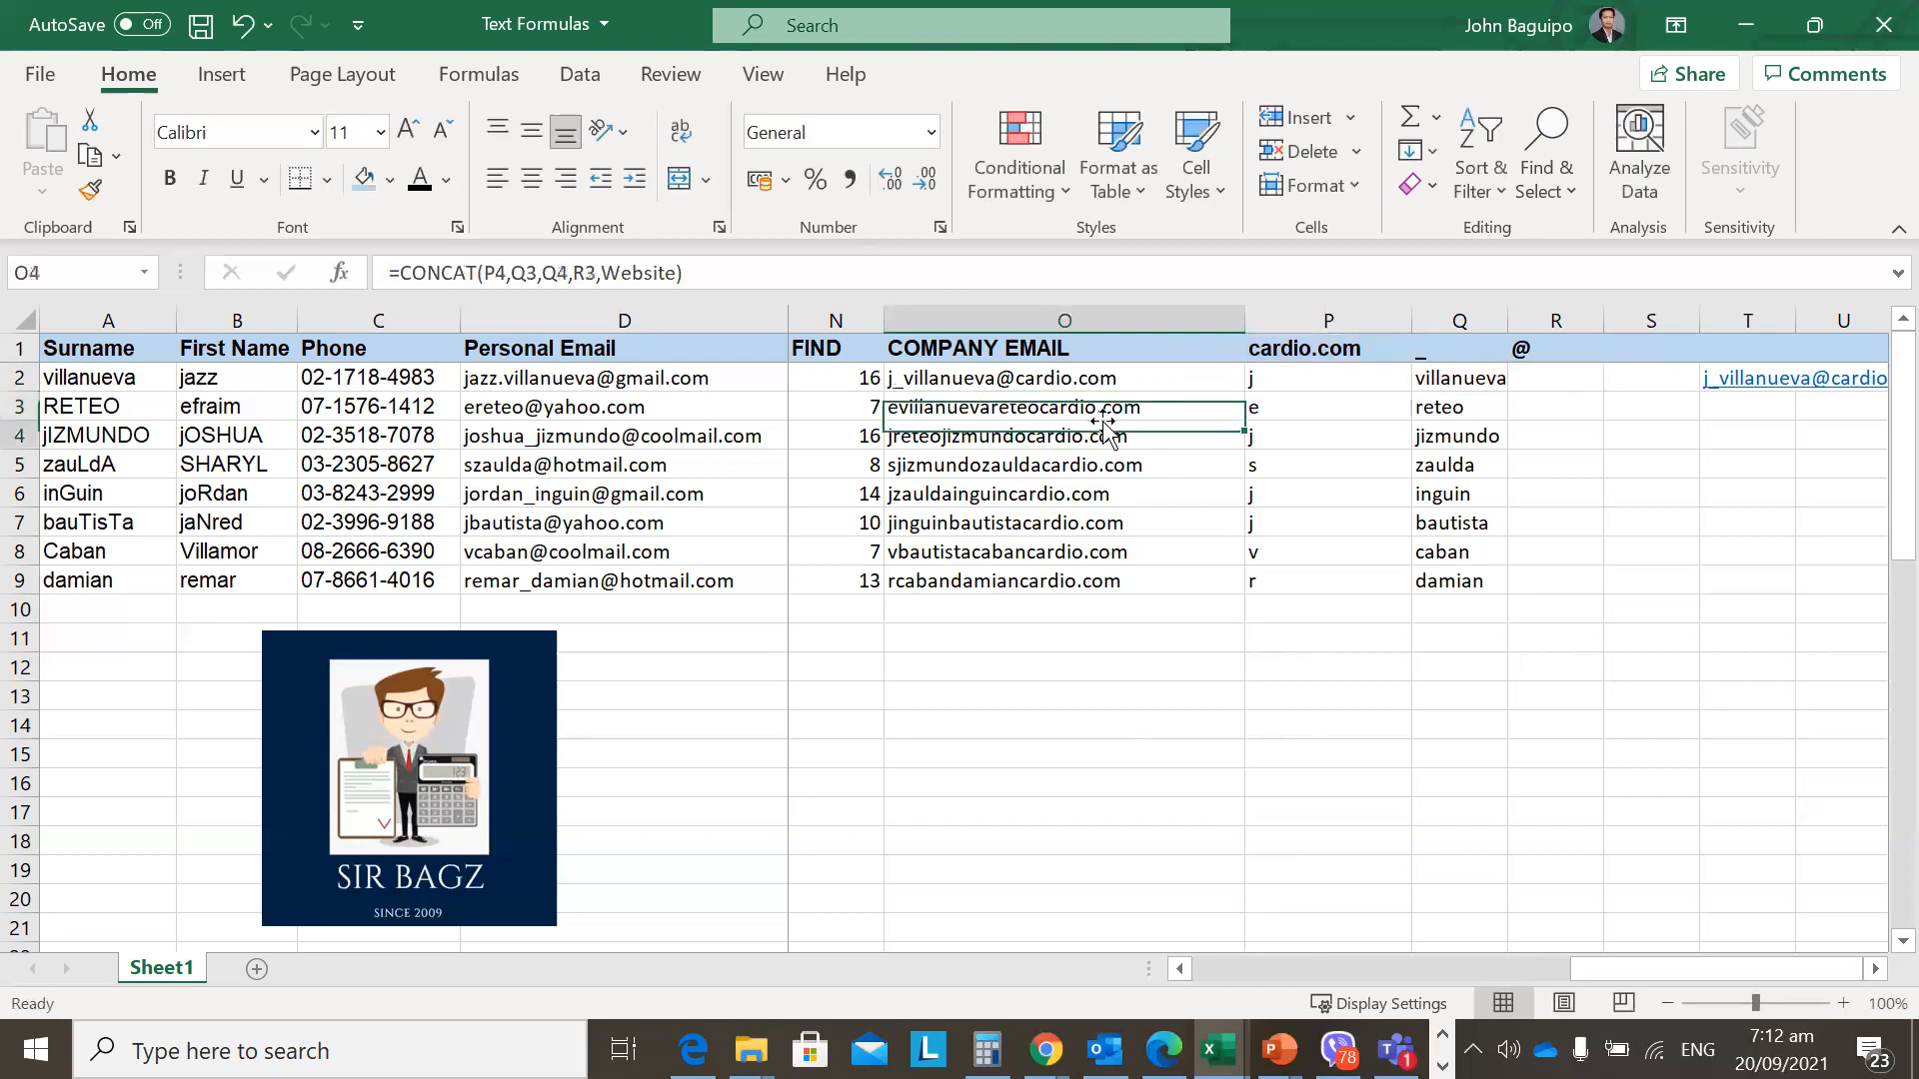
pyautogui.doubleClick(1104, 425)
pyautogui.press('Escape')
pyautogui.click(1332, 436)
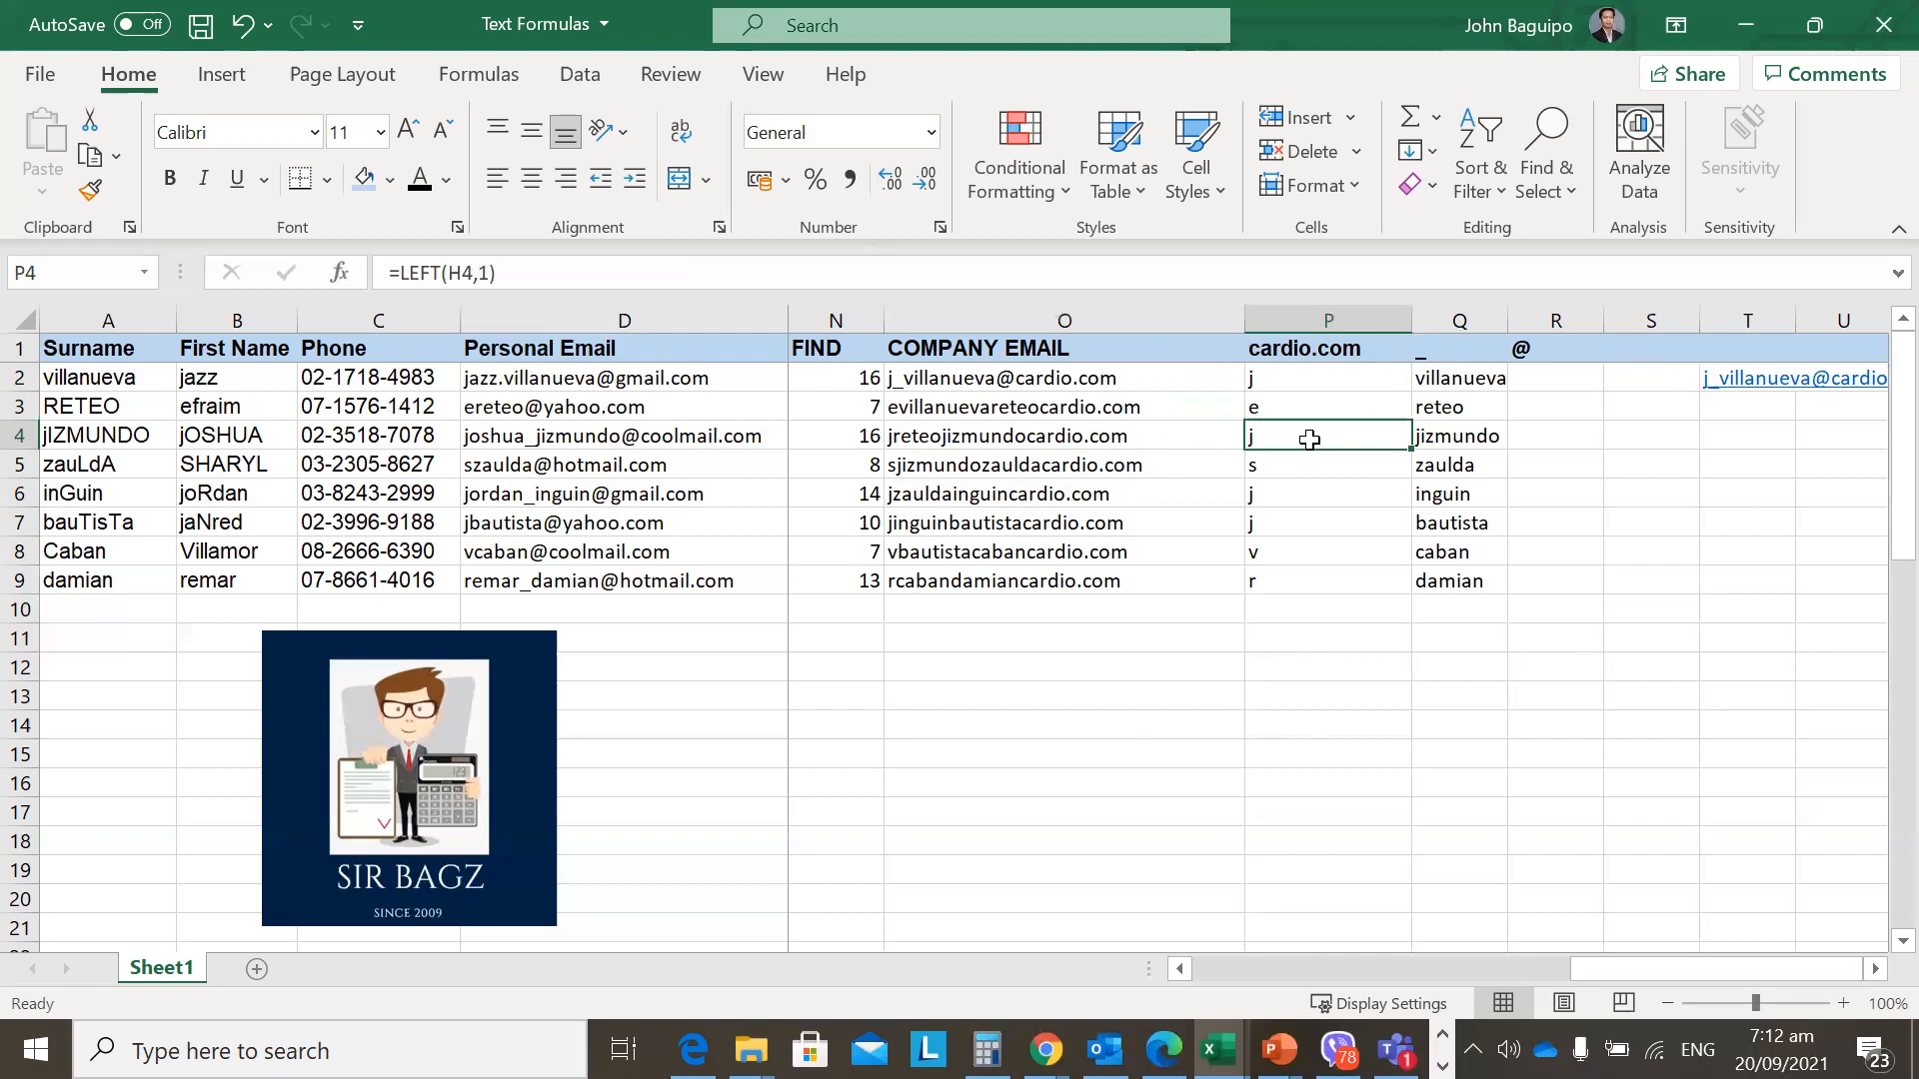
pyautogui.press('Left')
pyautogui.press('Up')
pyautogui.press('Up')
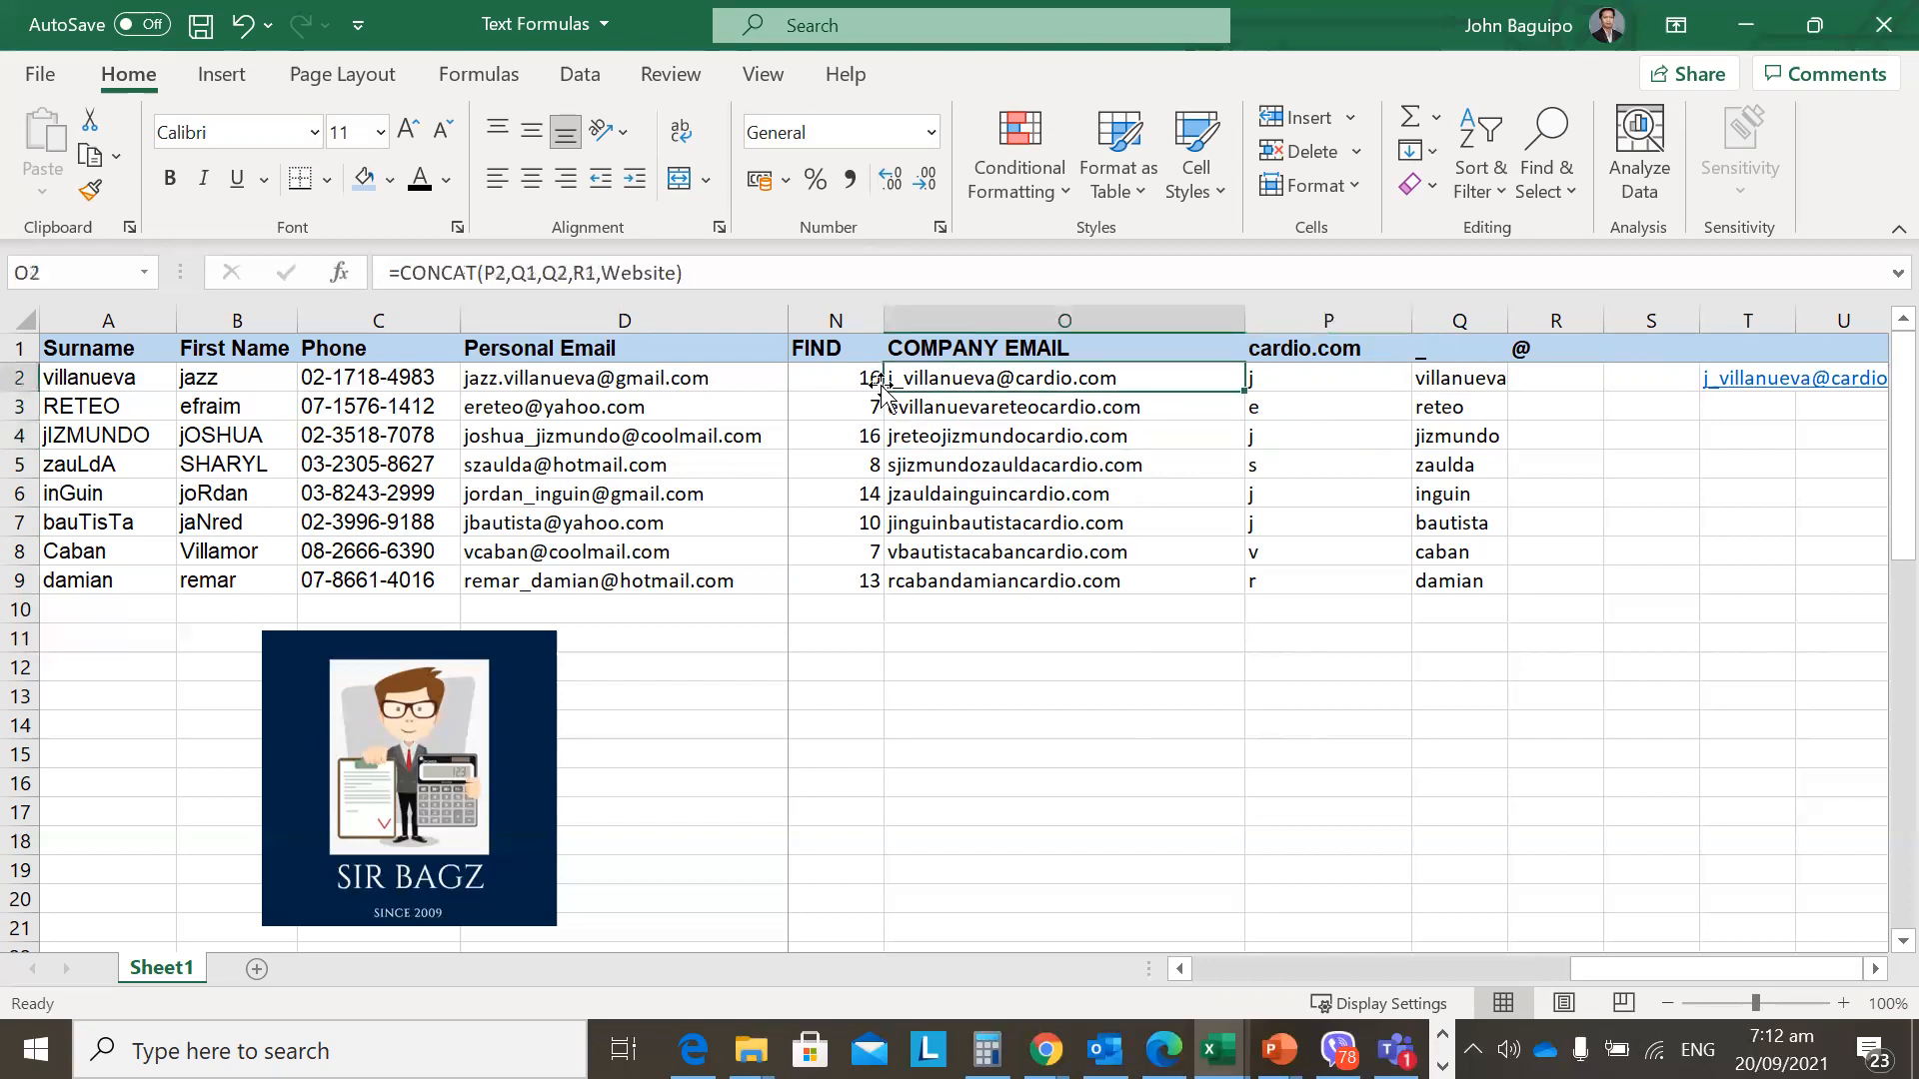
pyautogui.click(515, 272)
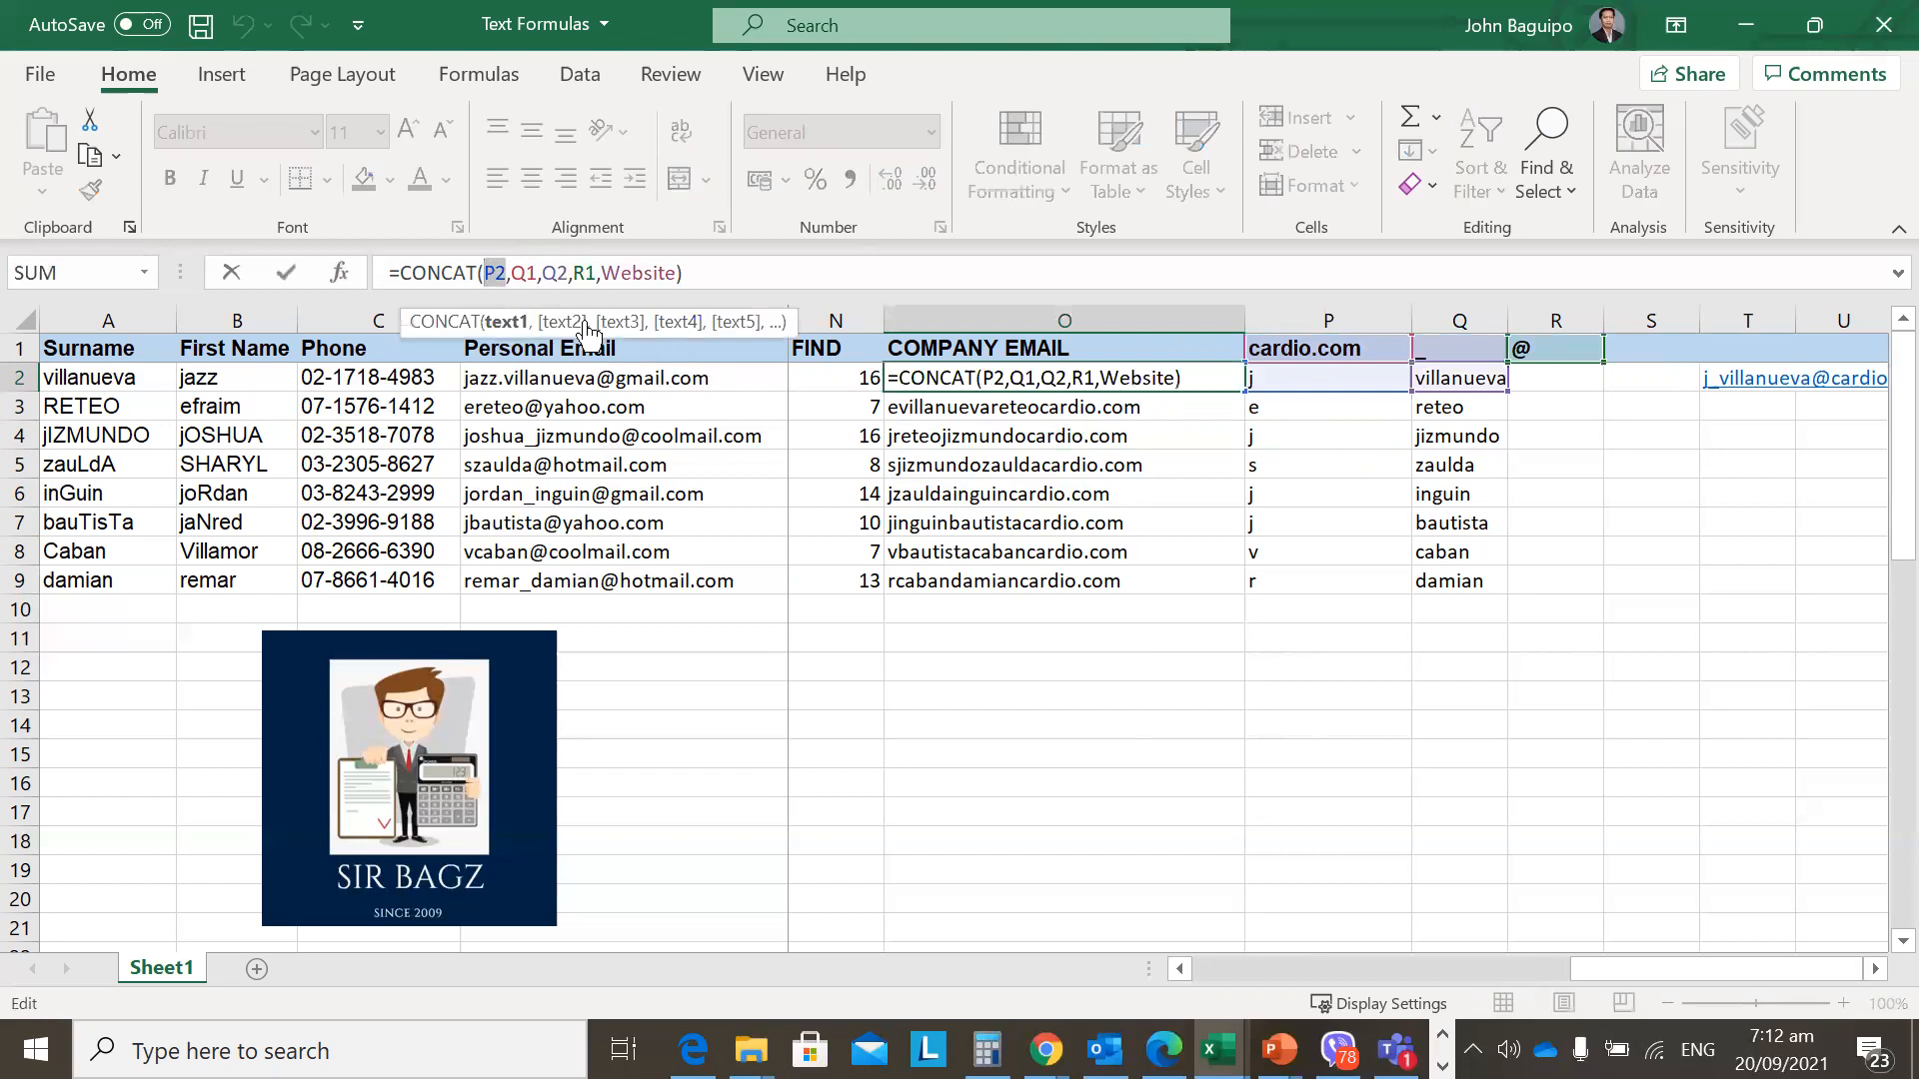
pyautogui.press('Escape')
pyautogui.press('Down')
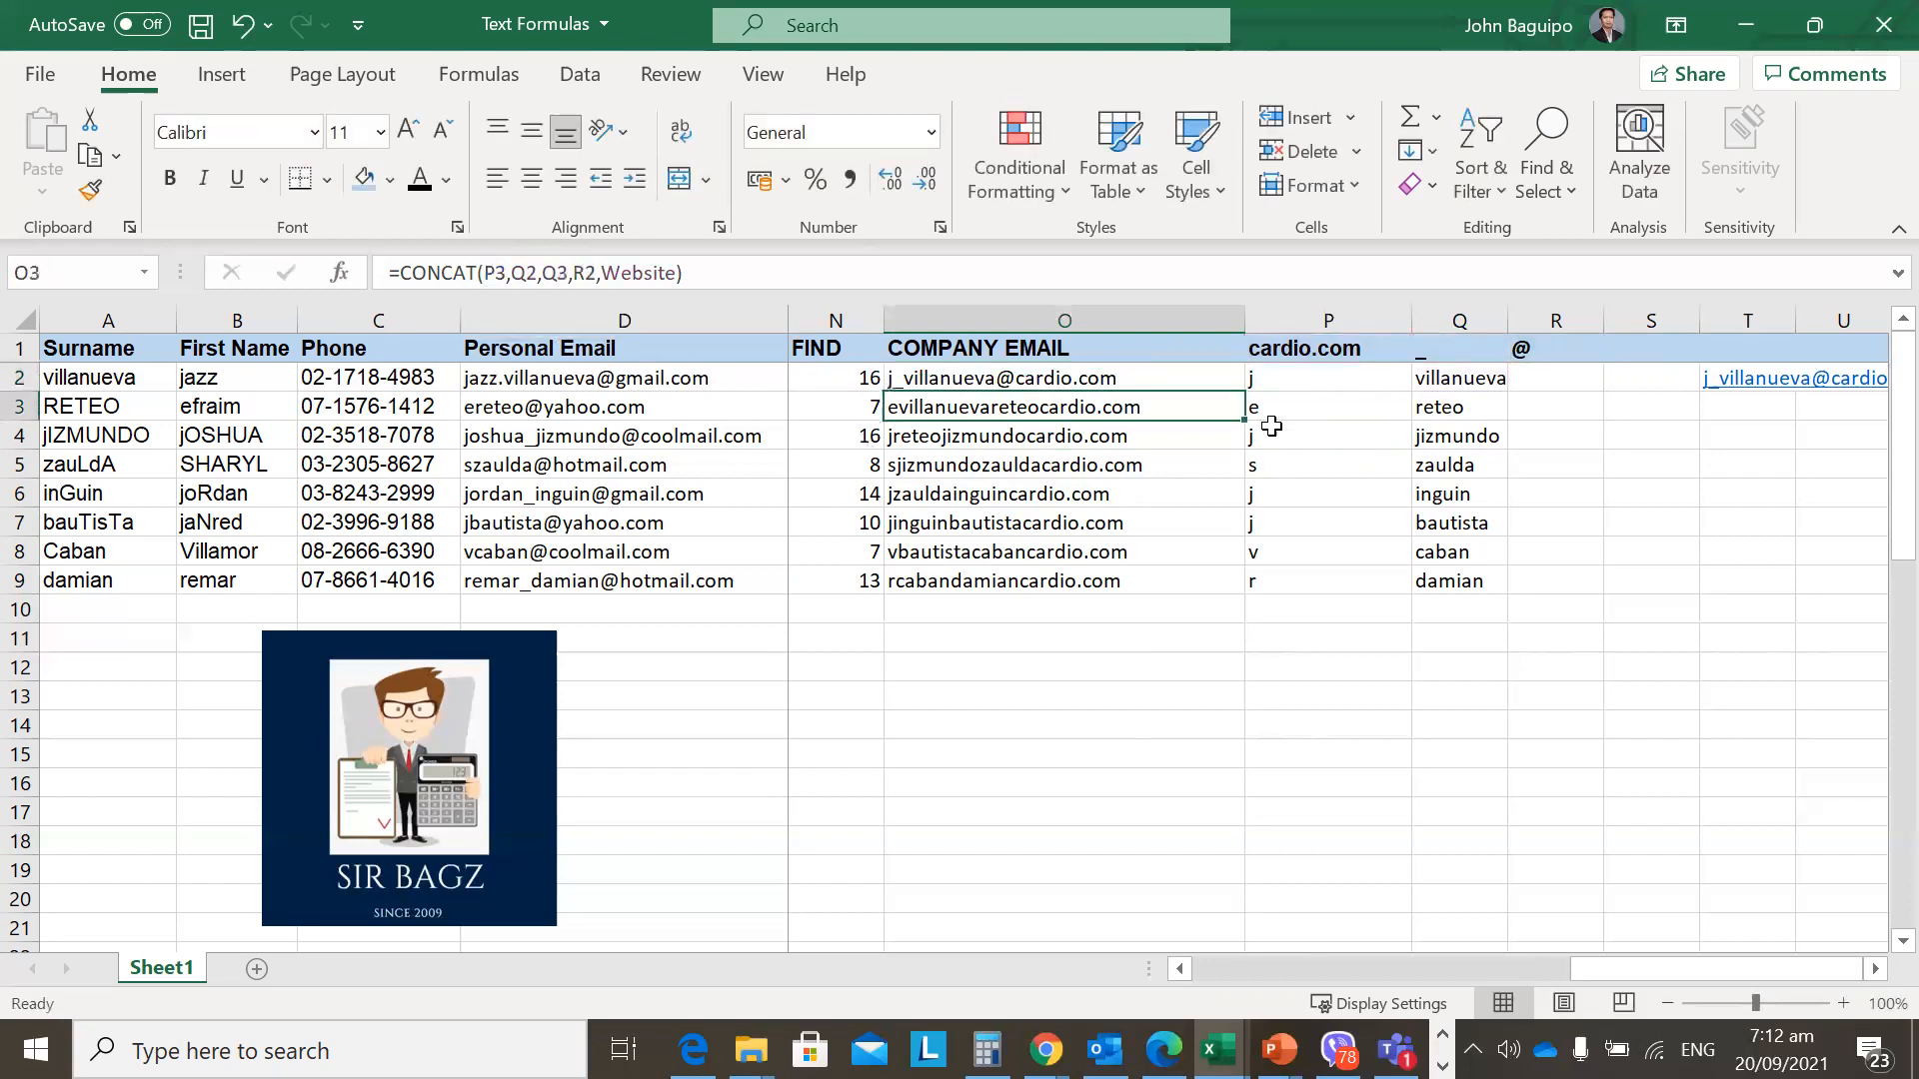
# Review the P3:P9 initials and locate the Q1 reference in O2's formula.
pyautogui.moveTo(1272, 412); pyautogui.dragTo(1266, 574)
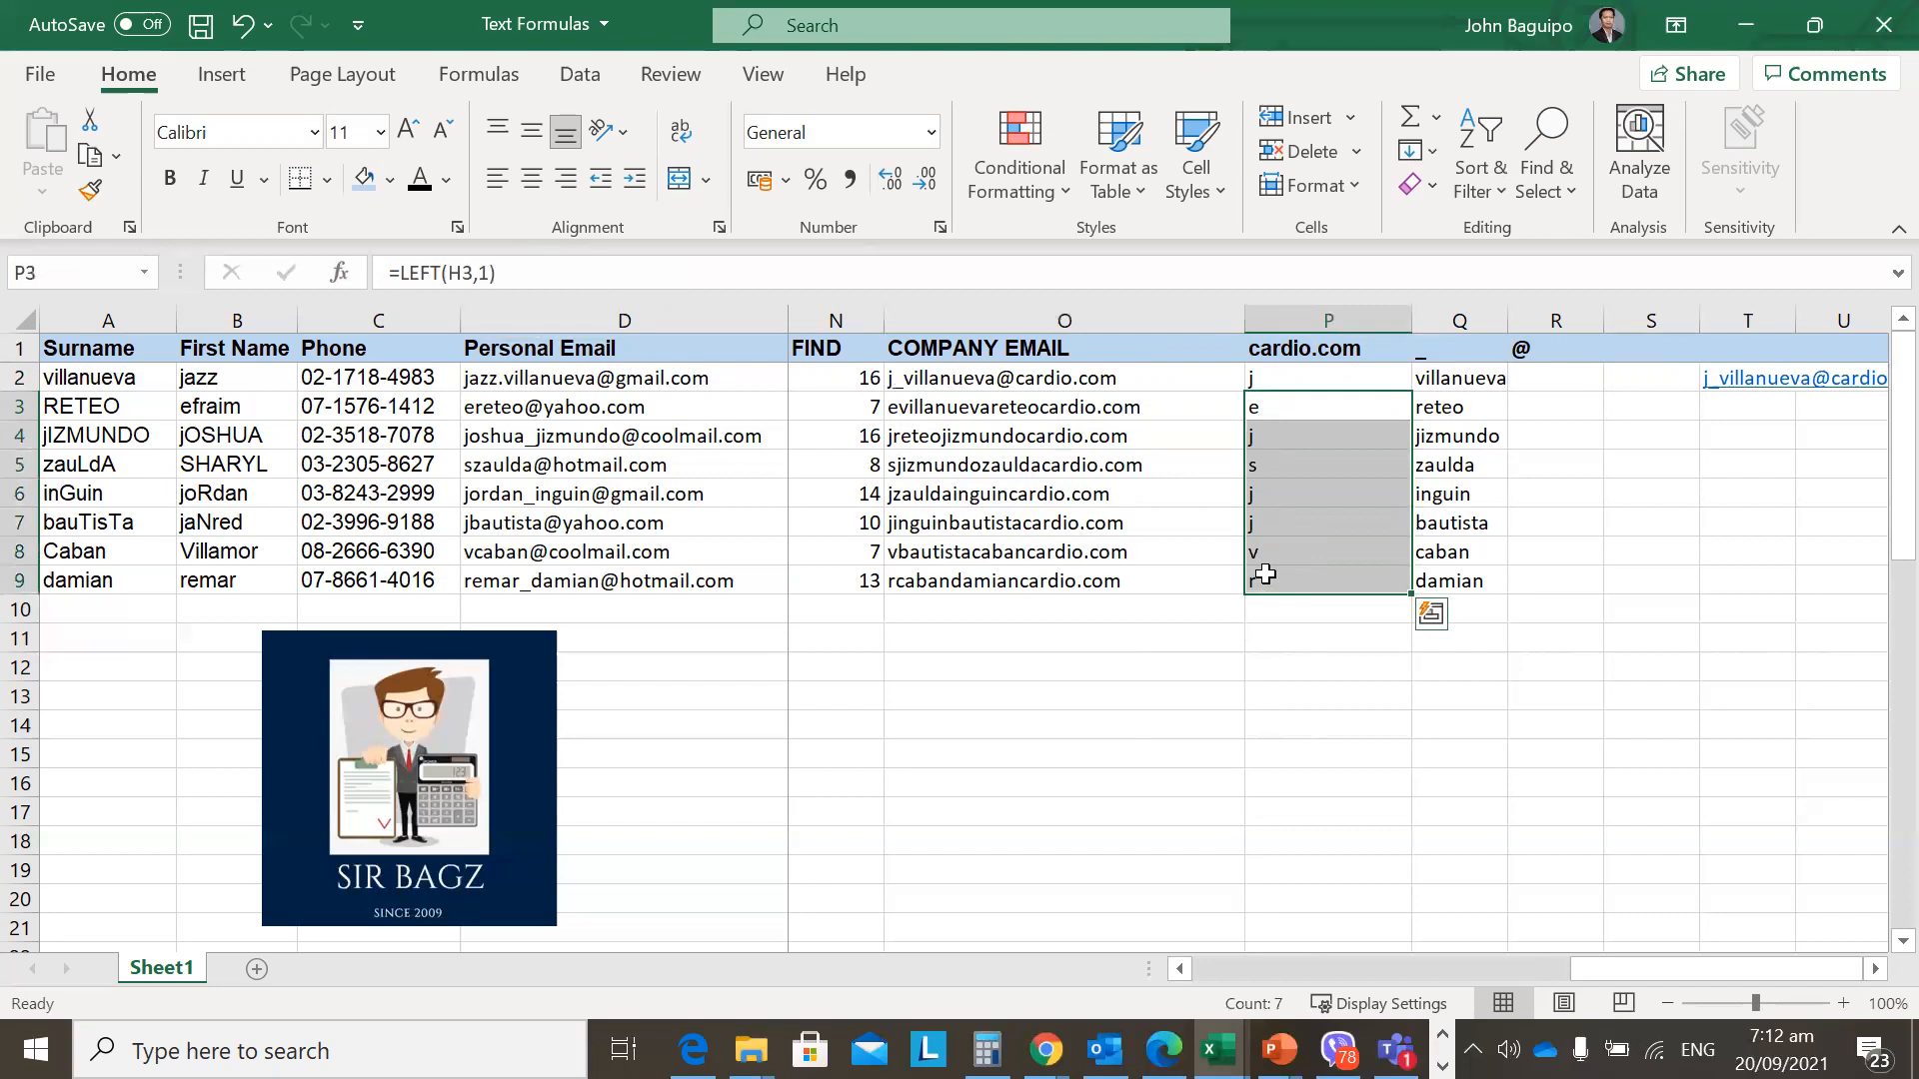
pyautogui.click(1251, 440)
pyautogui.click(1277, 407)
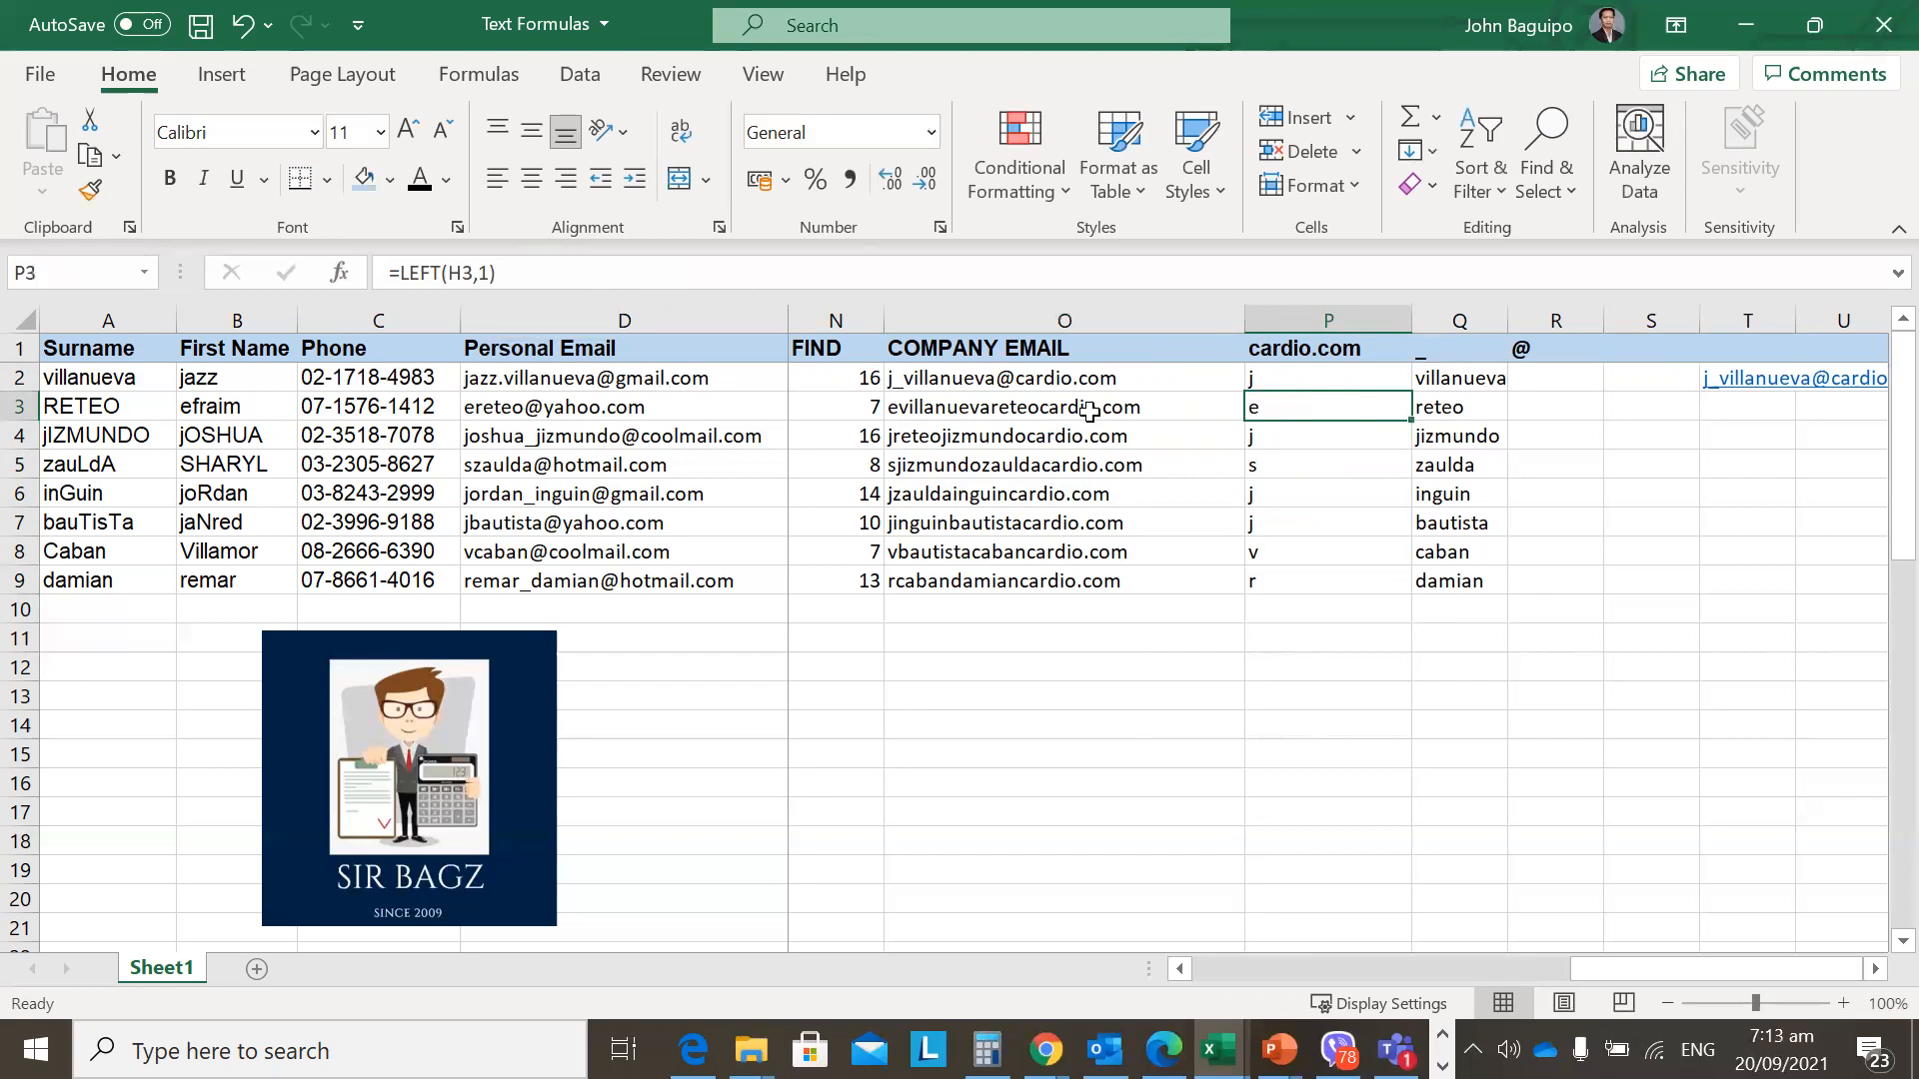
pyautogui.click(1137, 384)
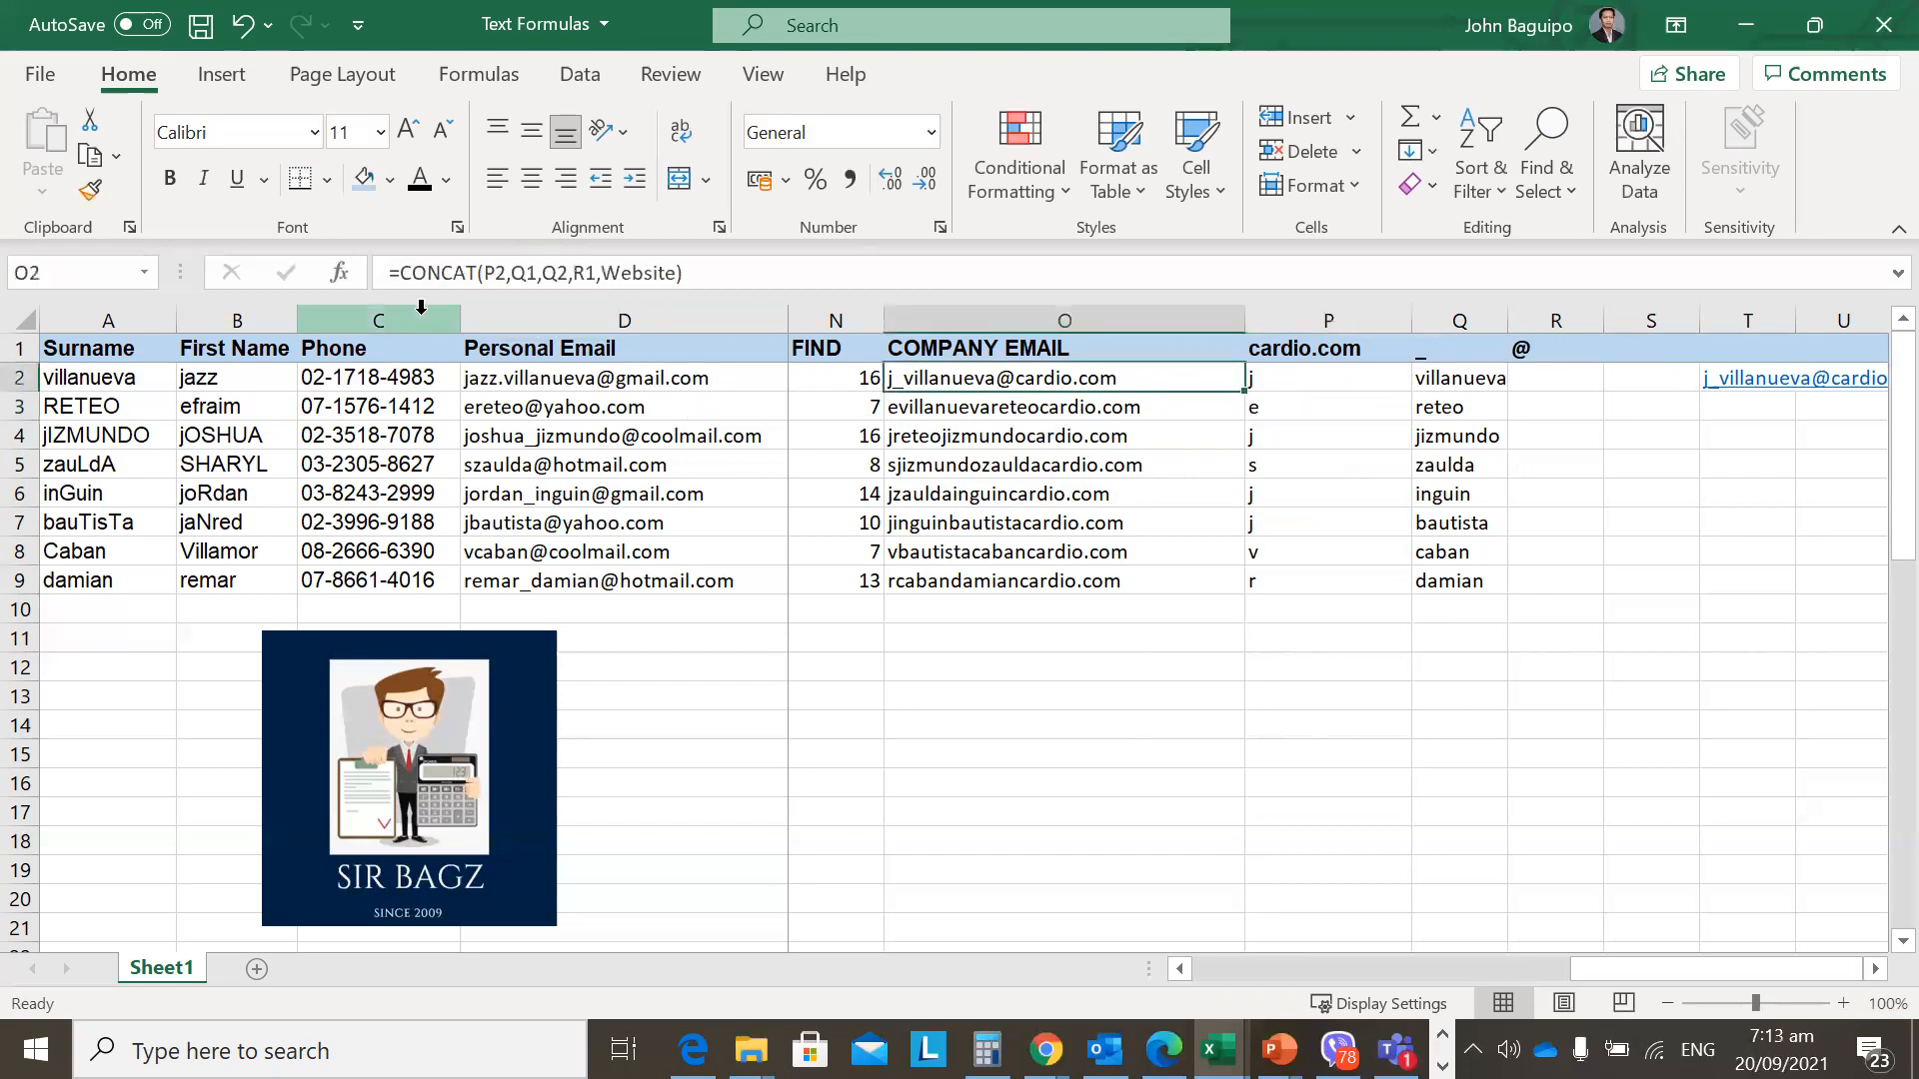
pyautogui.click(516, 276)
pyautogui.moveTo(511, 273); pyautogui.dragTo(538, 272)
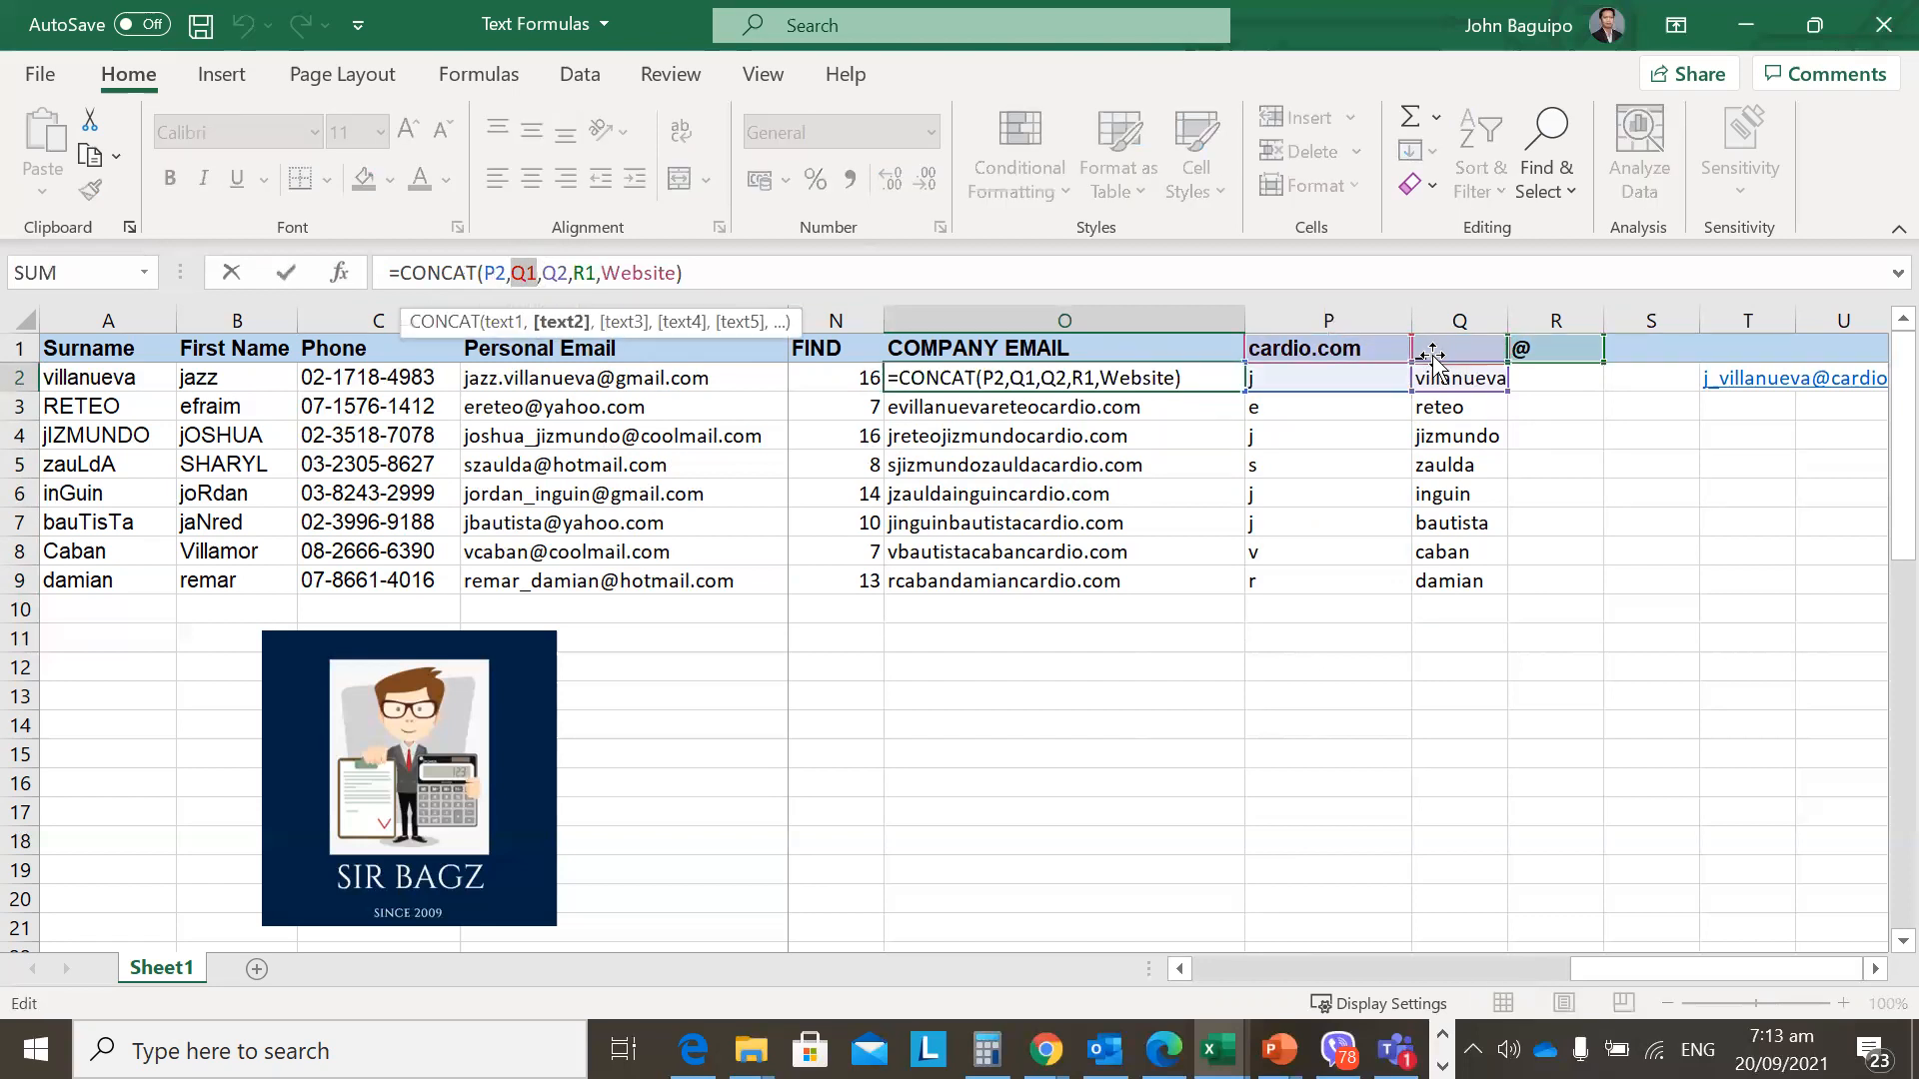
pyautogui.press('Escape')
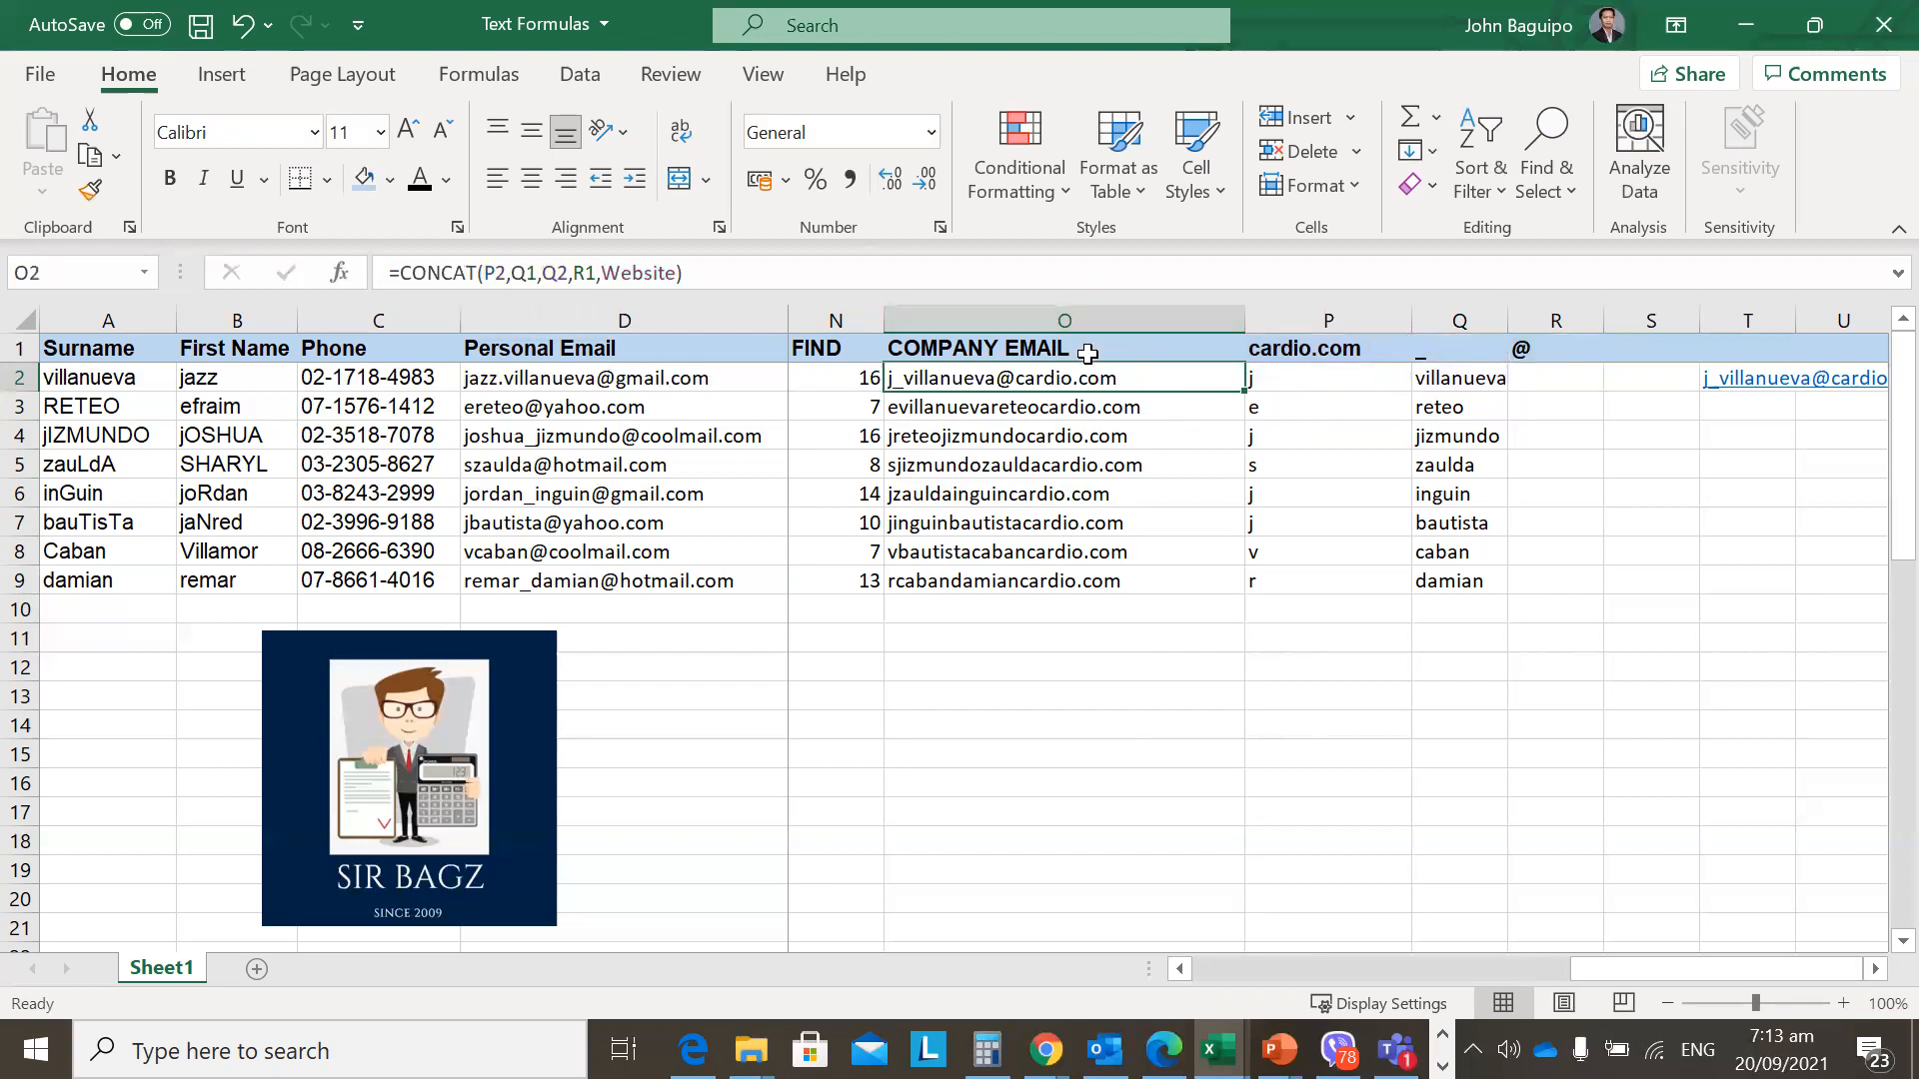
# After viewing O3's shifted references, make O2's Q1 reference absolute as $Q$1.
pyautogui.press('Down')
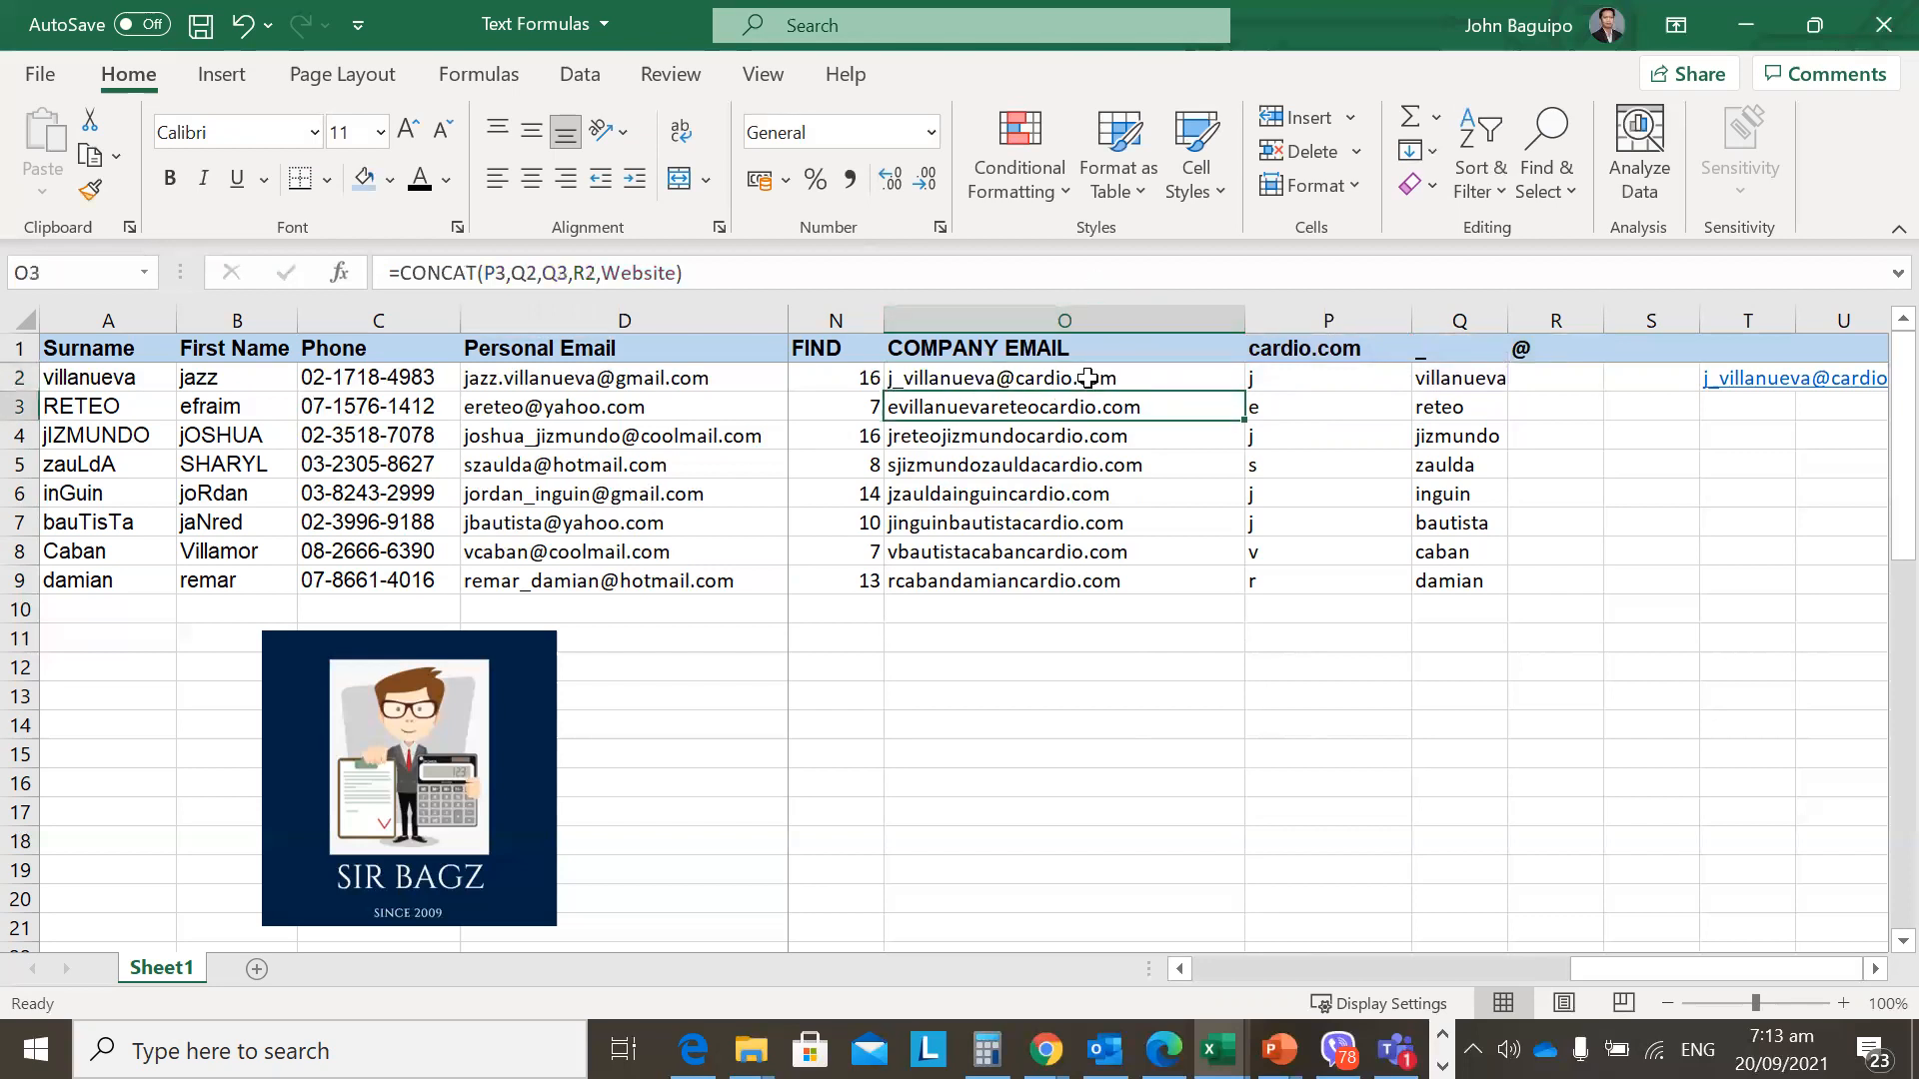
pyautogui.click(526, 272)
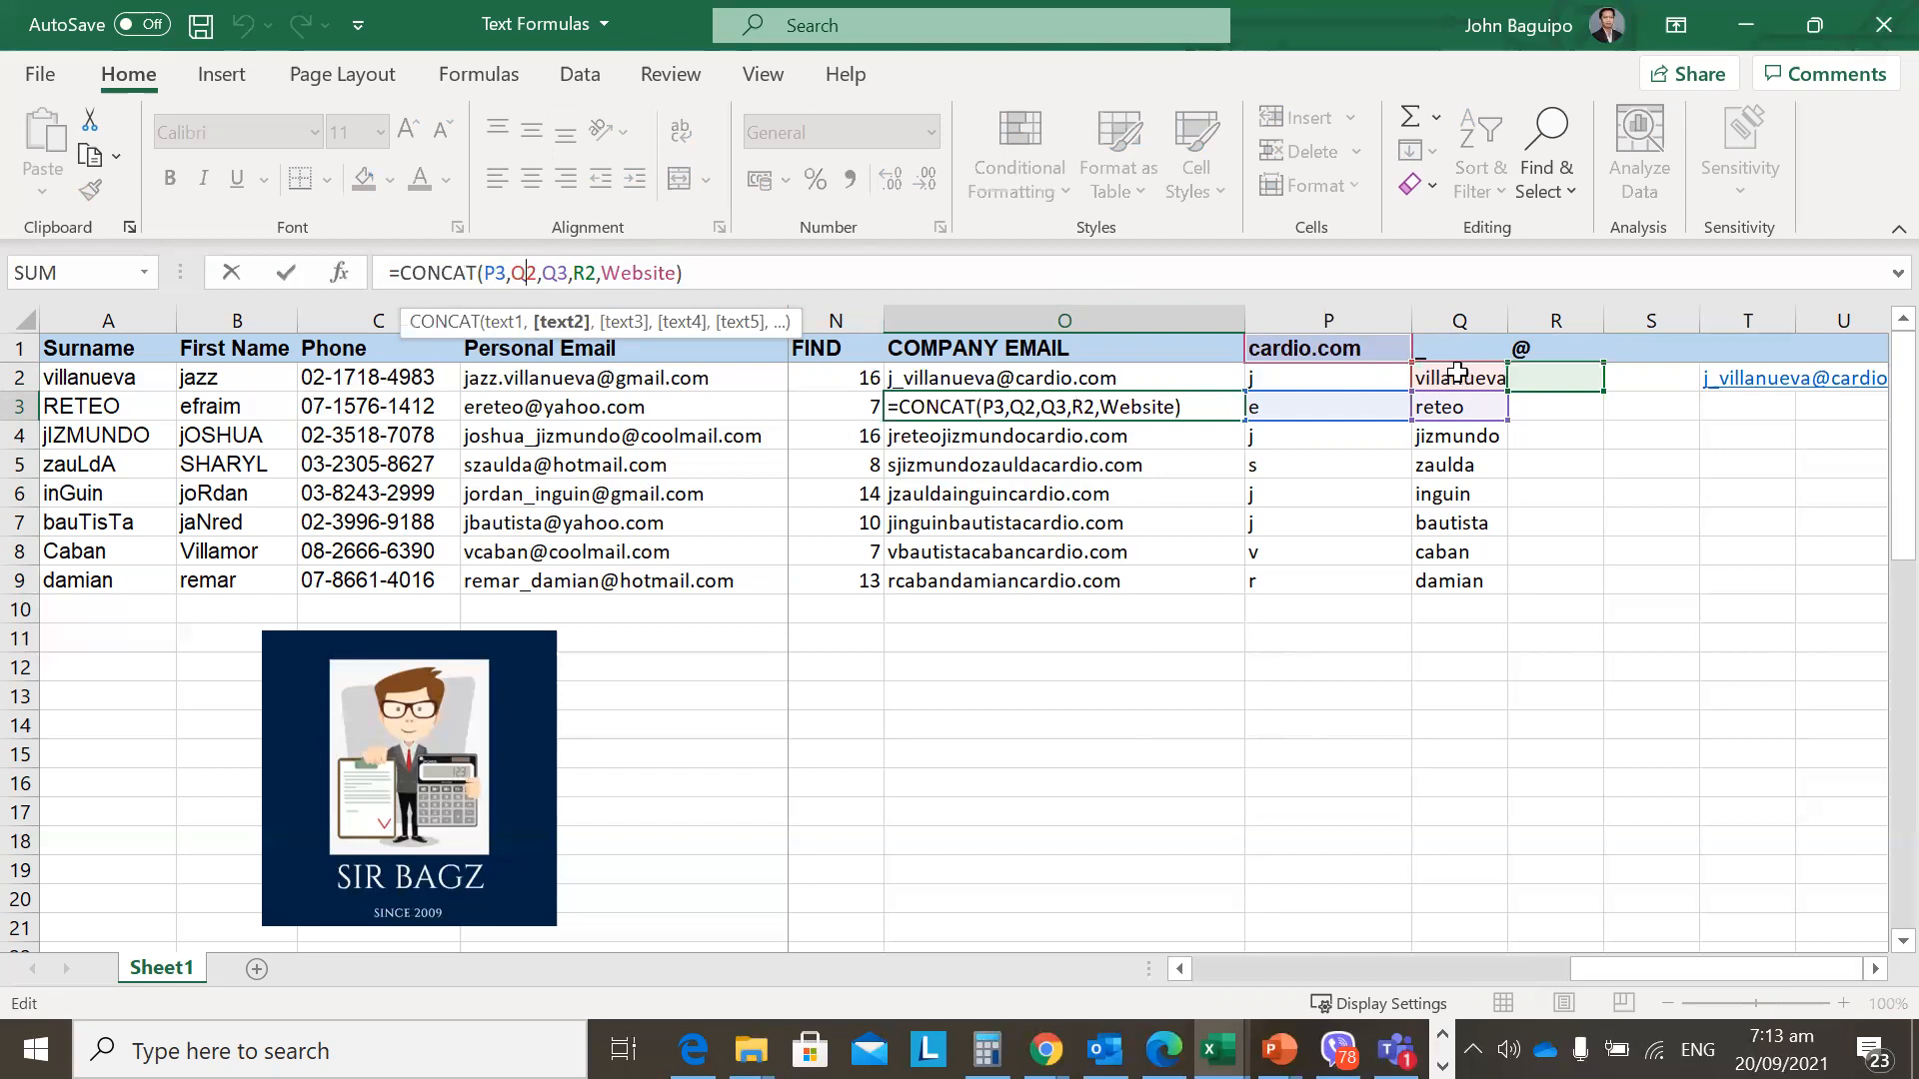
pyautogui.hotkey('ctrl', 'Return')
pyautogui.press('Up')
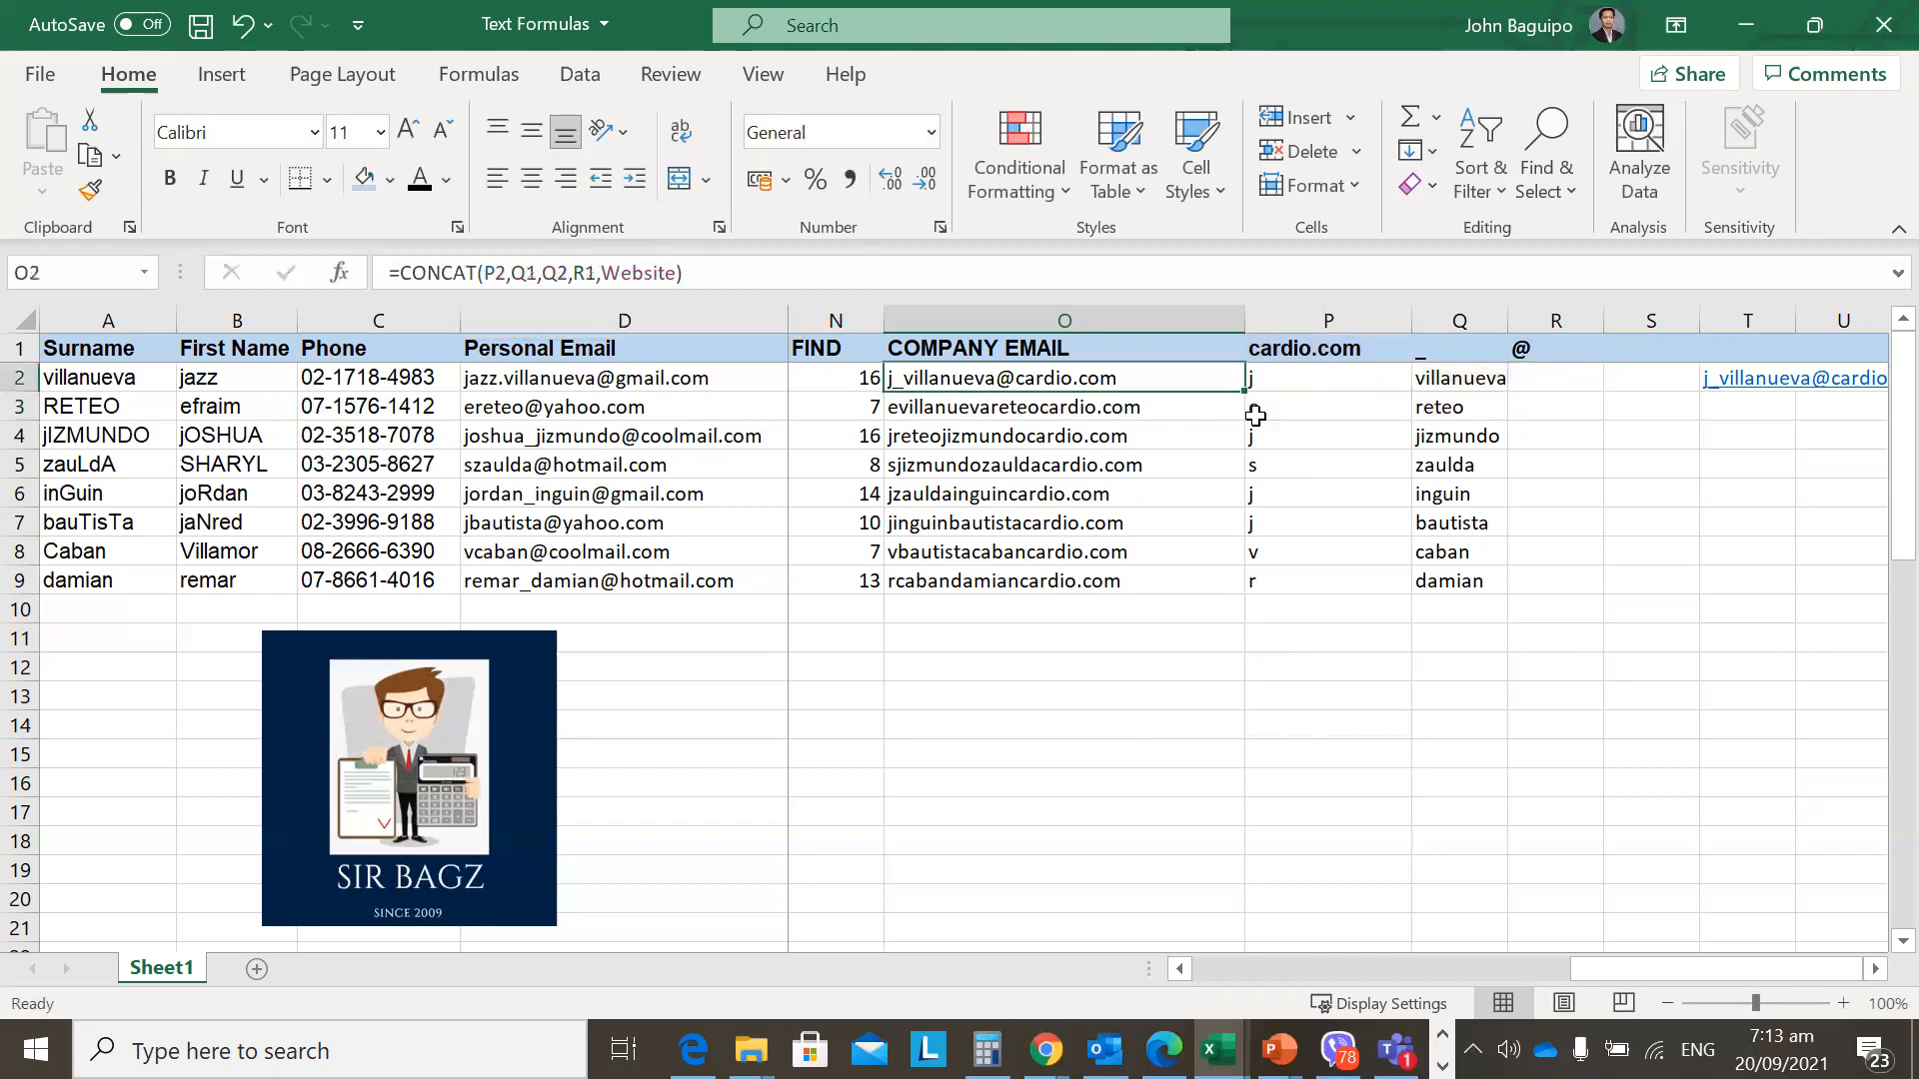
pyautogui.click(529, 273)
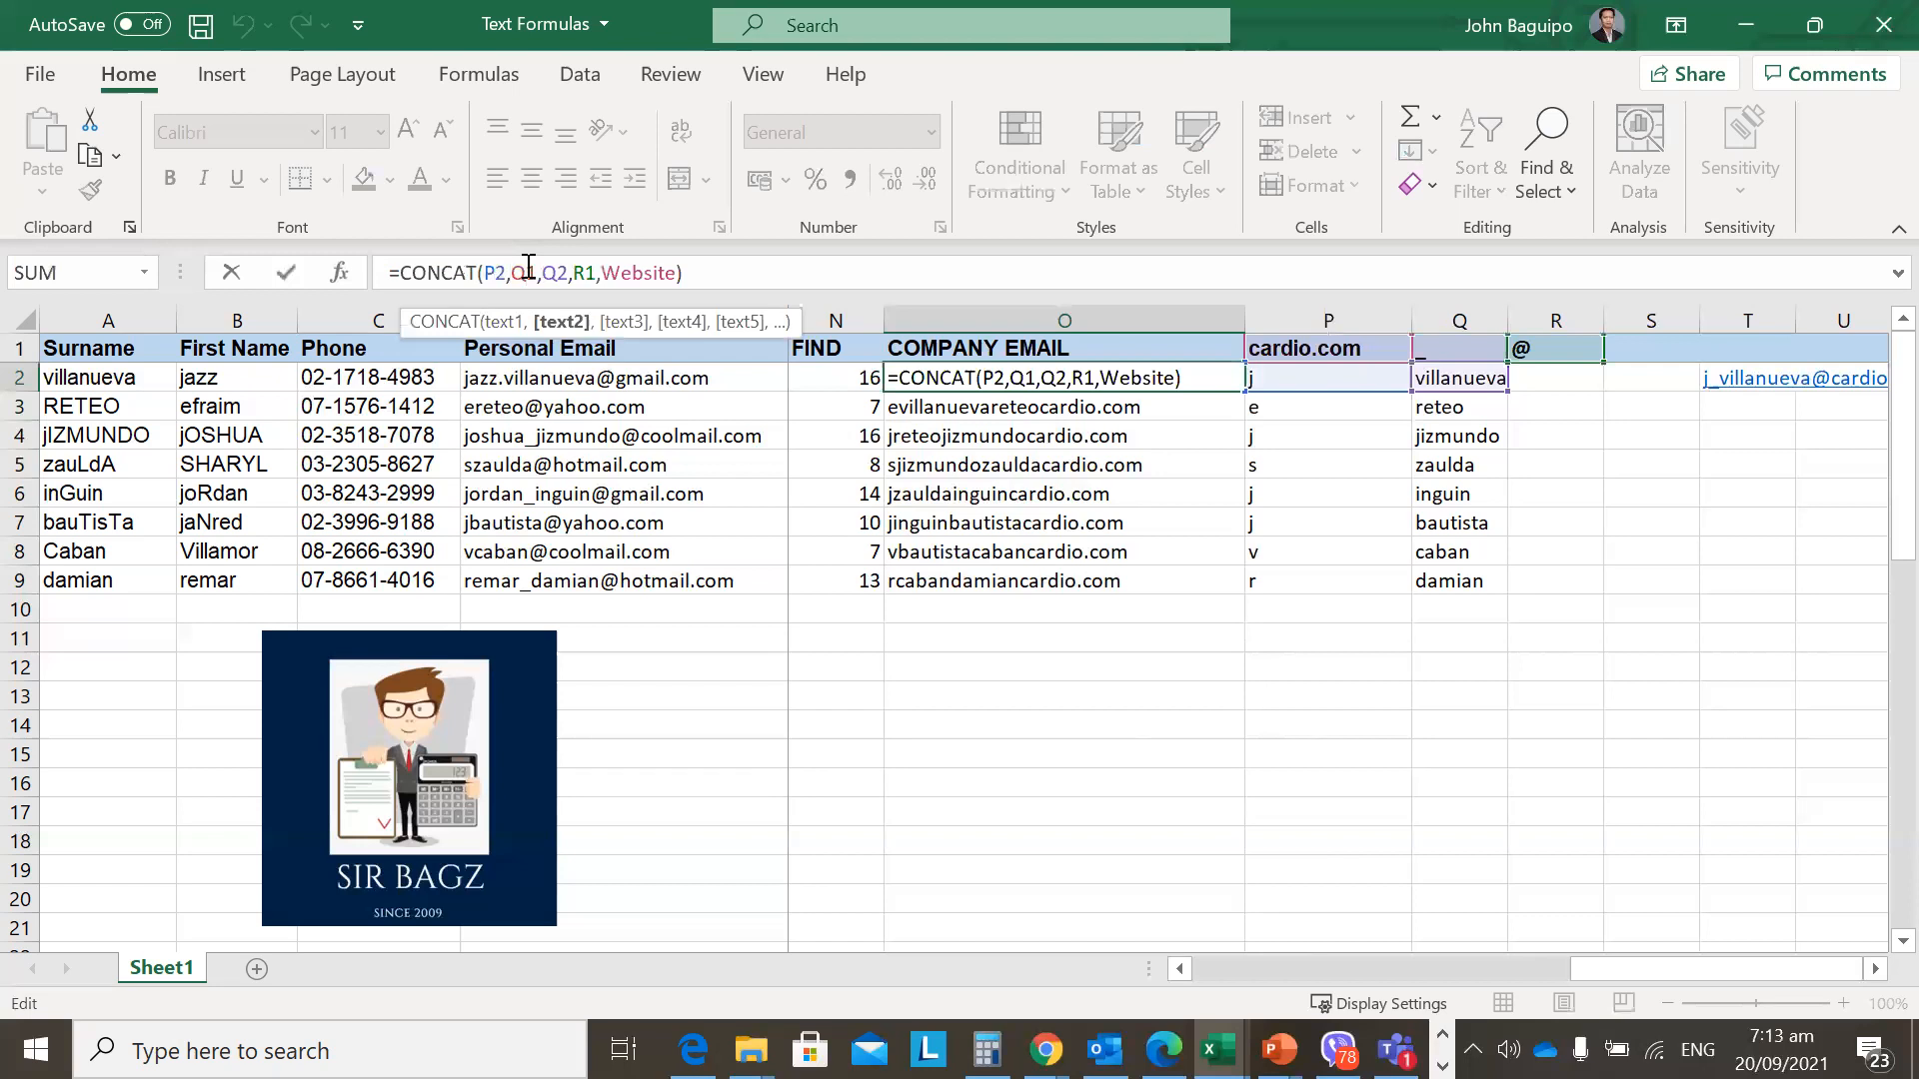
pyautogui.press('F4')
# Commit O2 as =CONCAT(P2,$Q$1,Q2,R1,Website), then view O3's formula for comparison.
pyautogui.moveTo(549, 272); pyautogui.dragTo(520, 262)
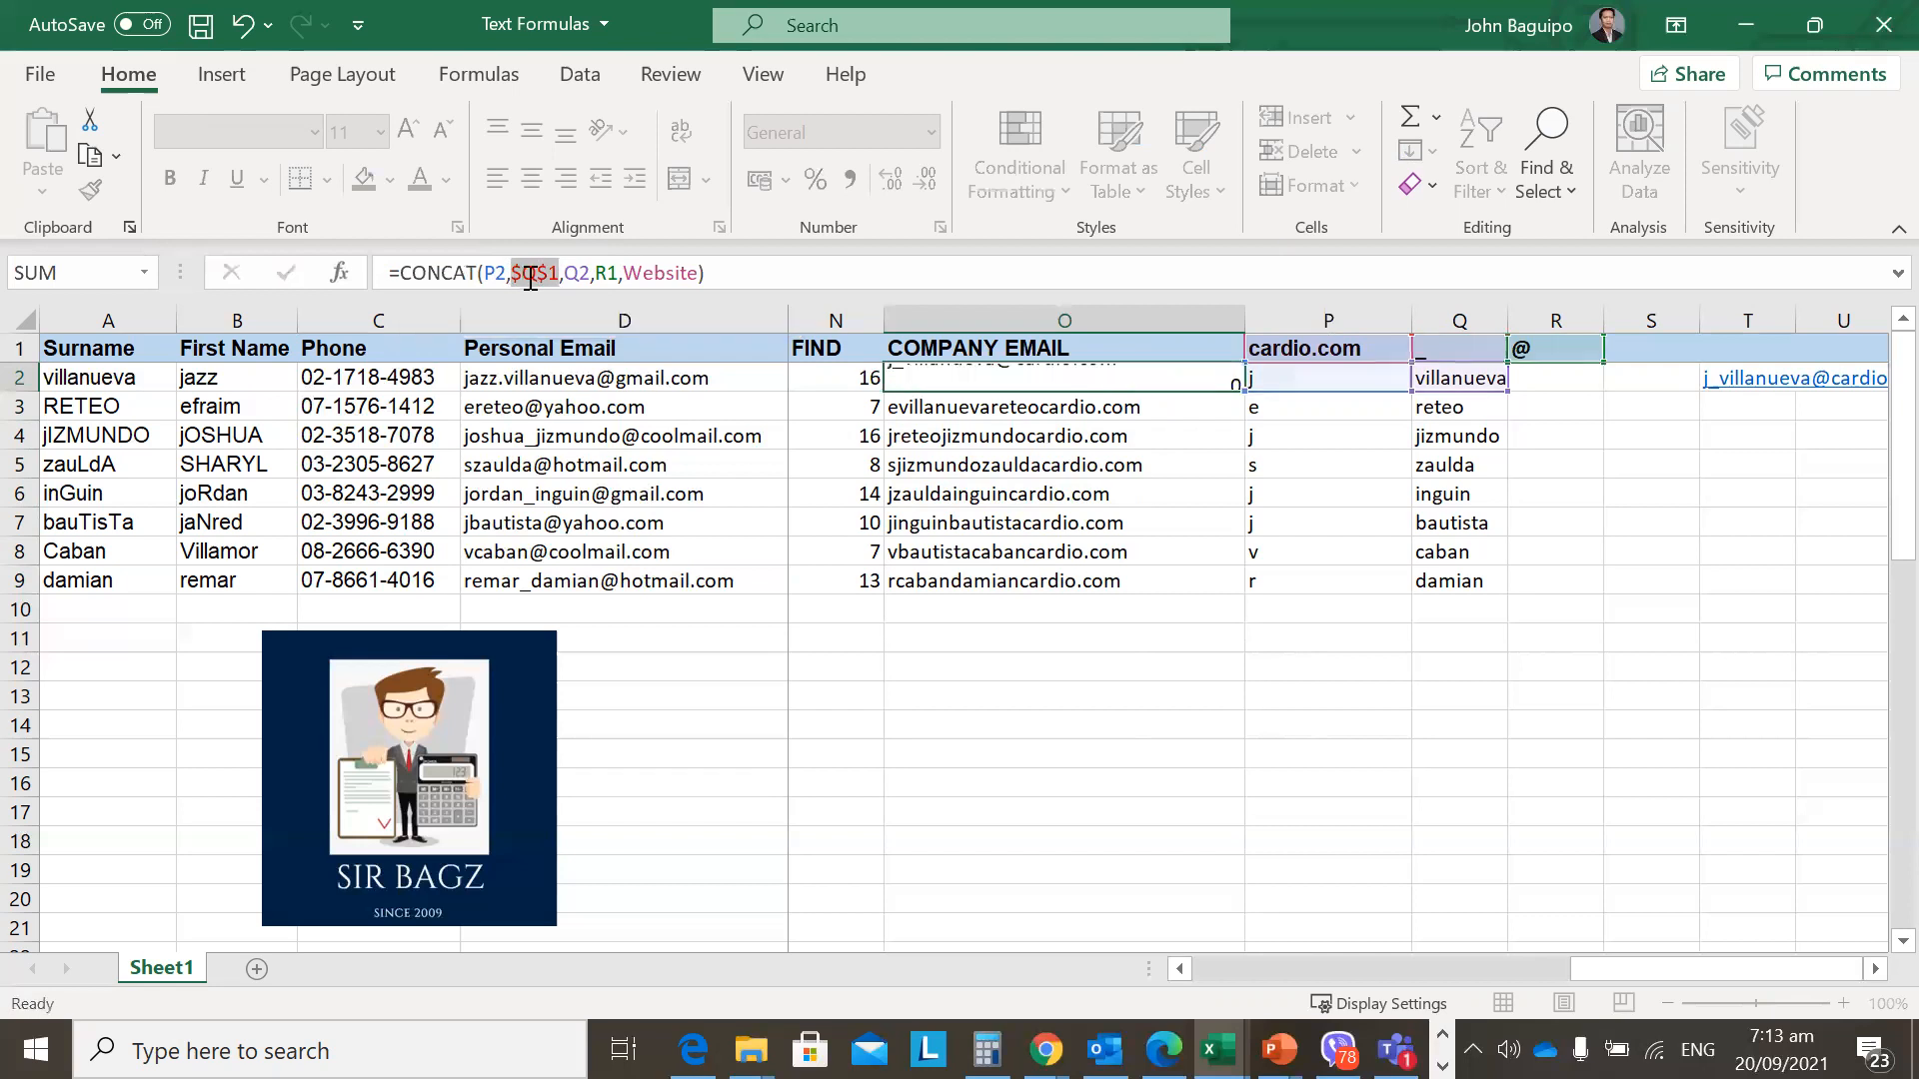
pyautogui.press('Return')
pyautogui.press('Up')
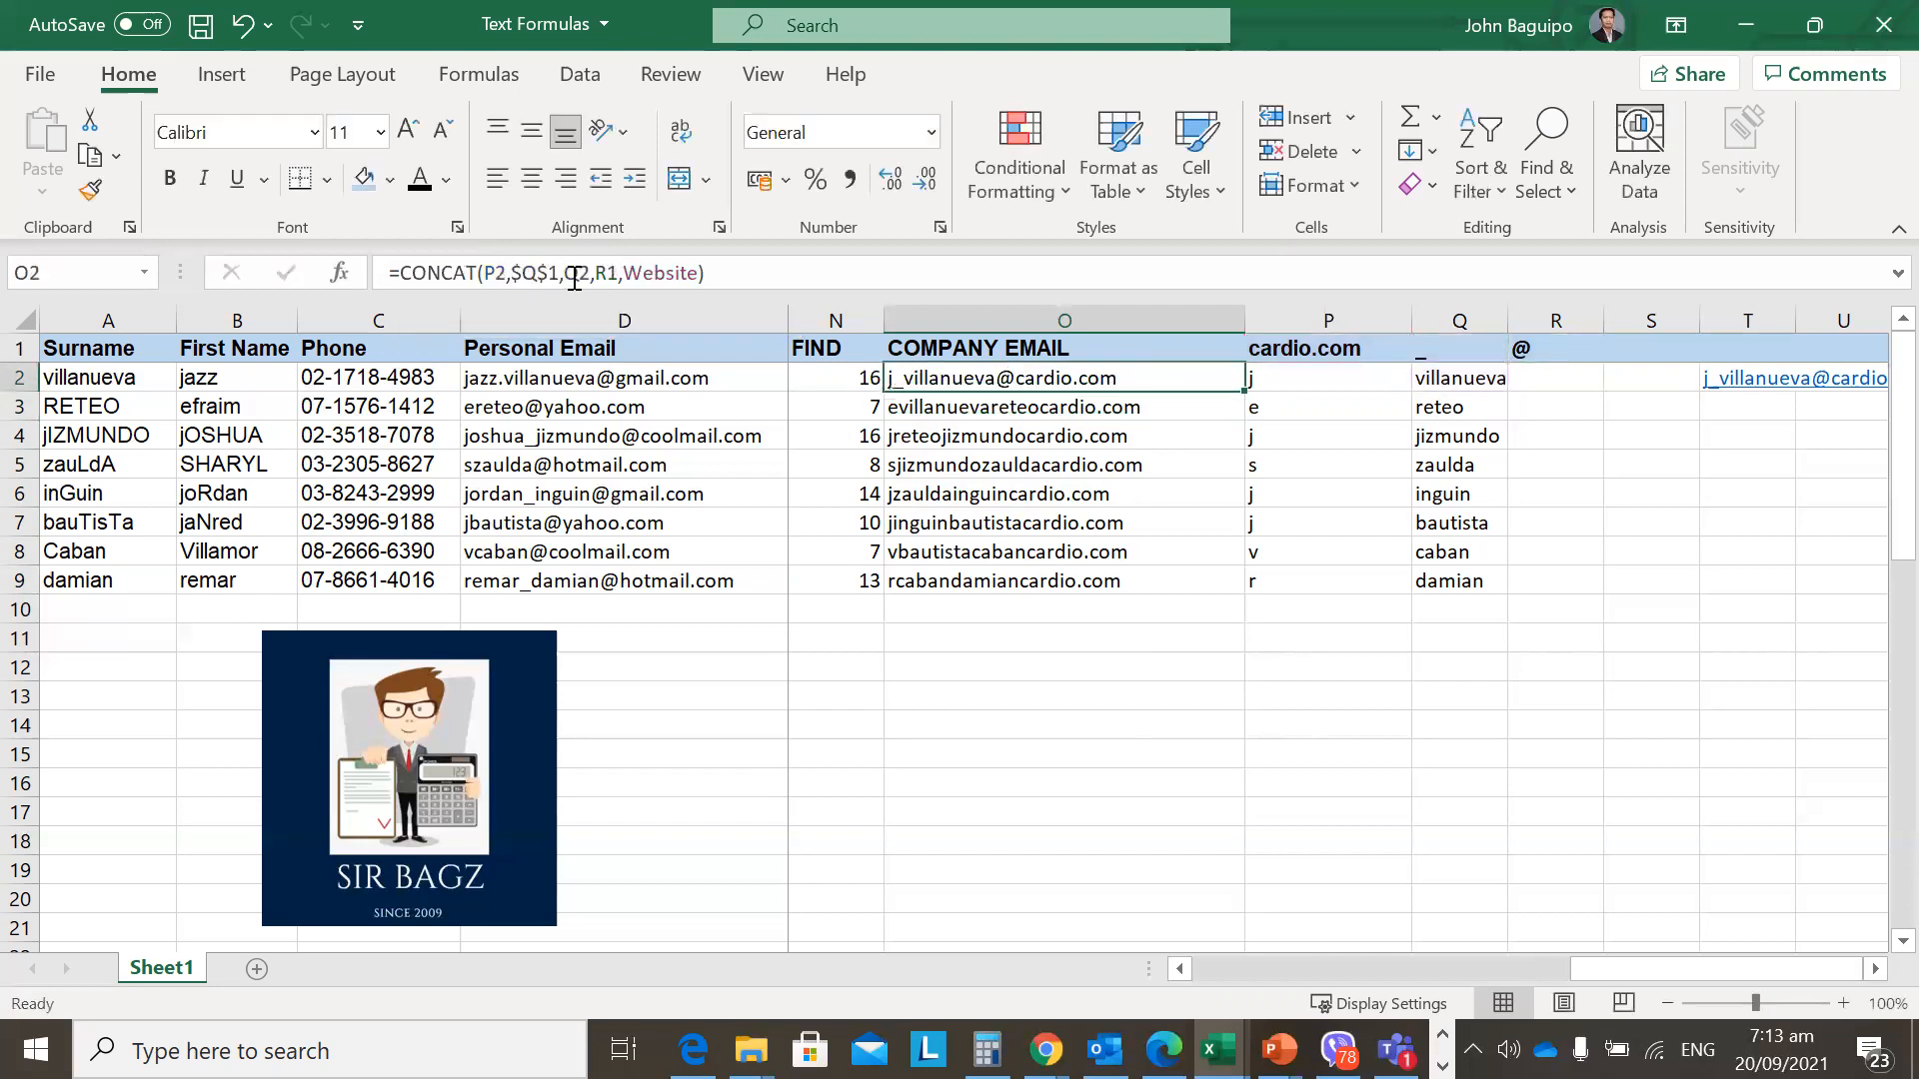
pyautogui.click(580, 273)
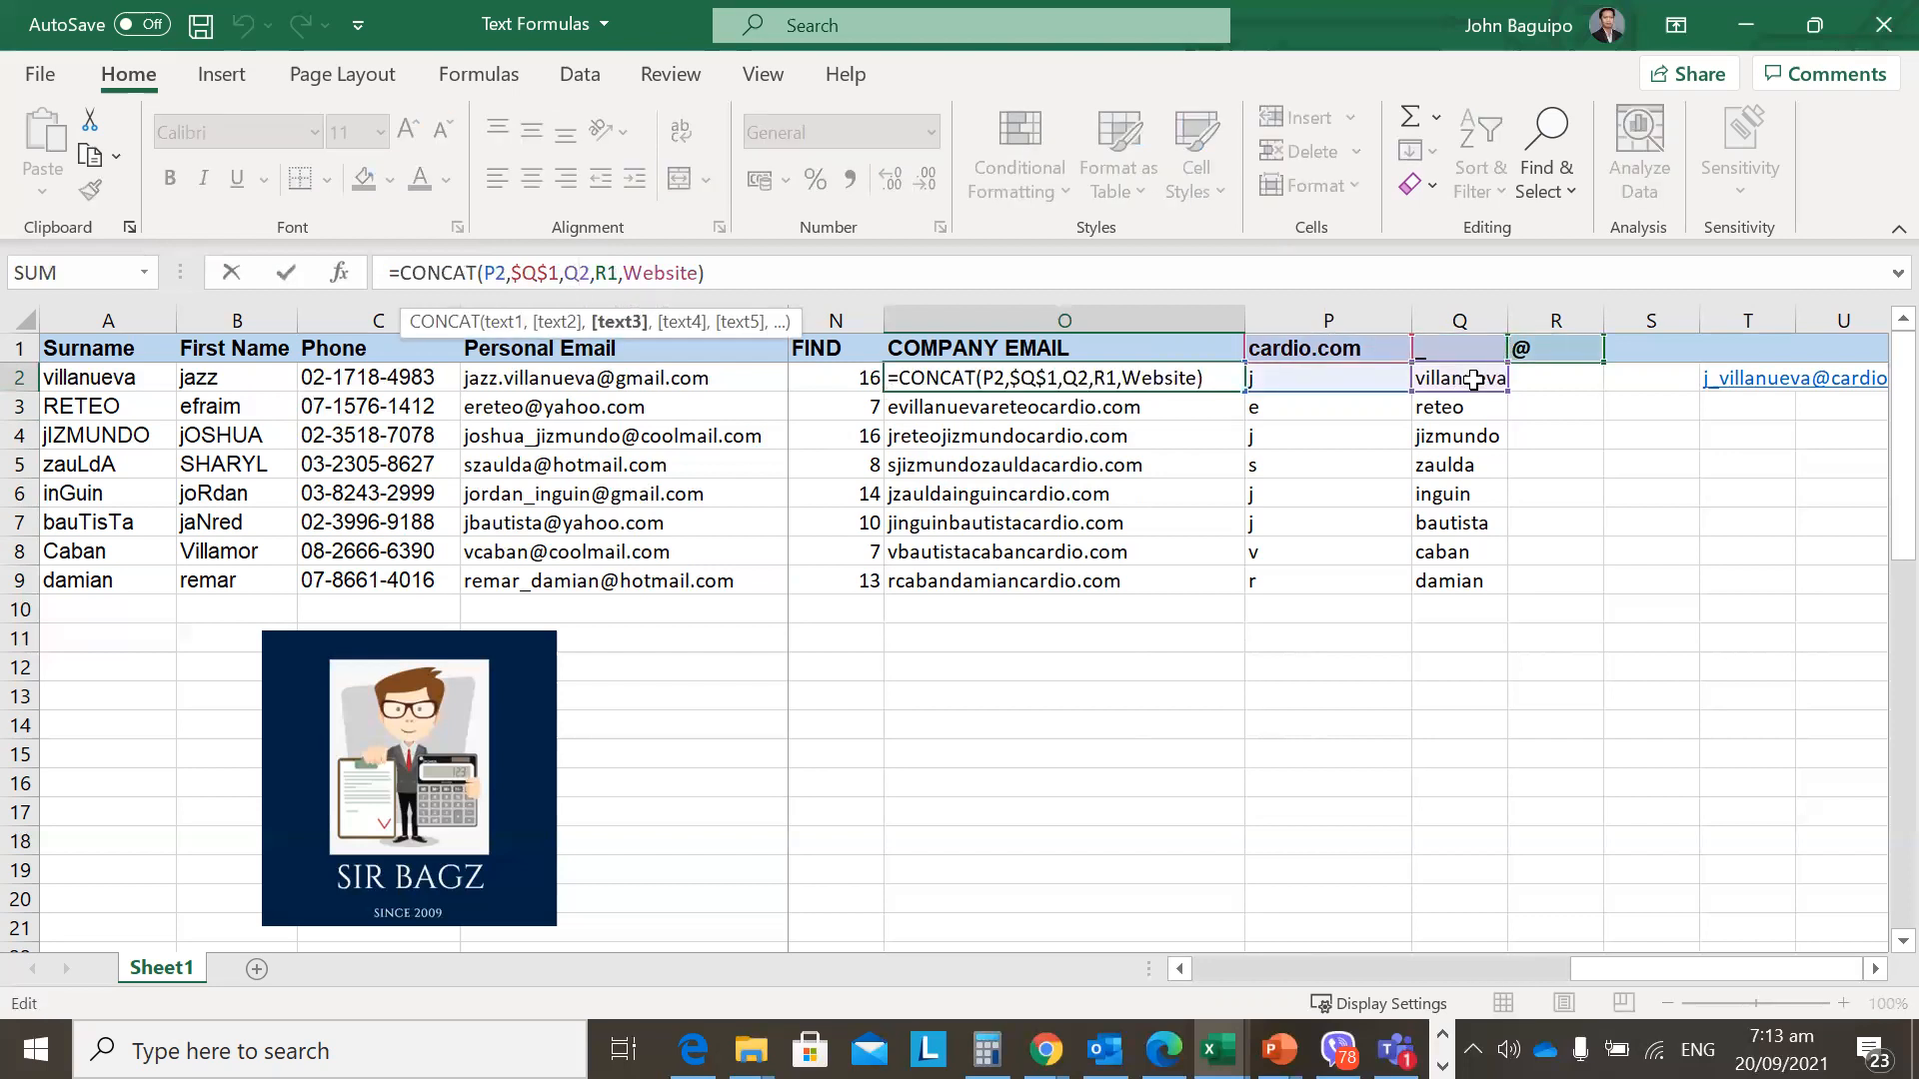
pyautogui.hotkey('ctrl', 'Return')
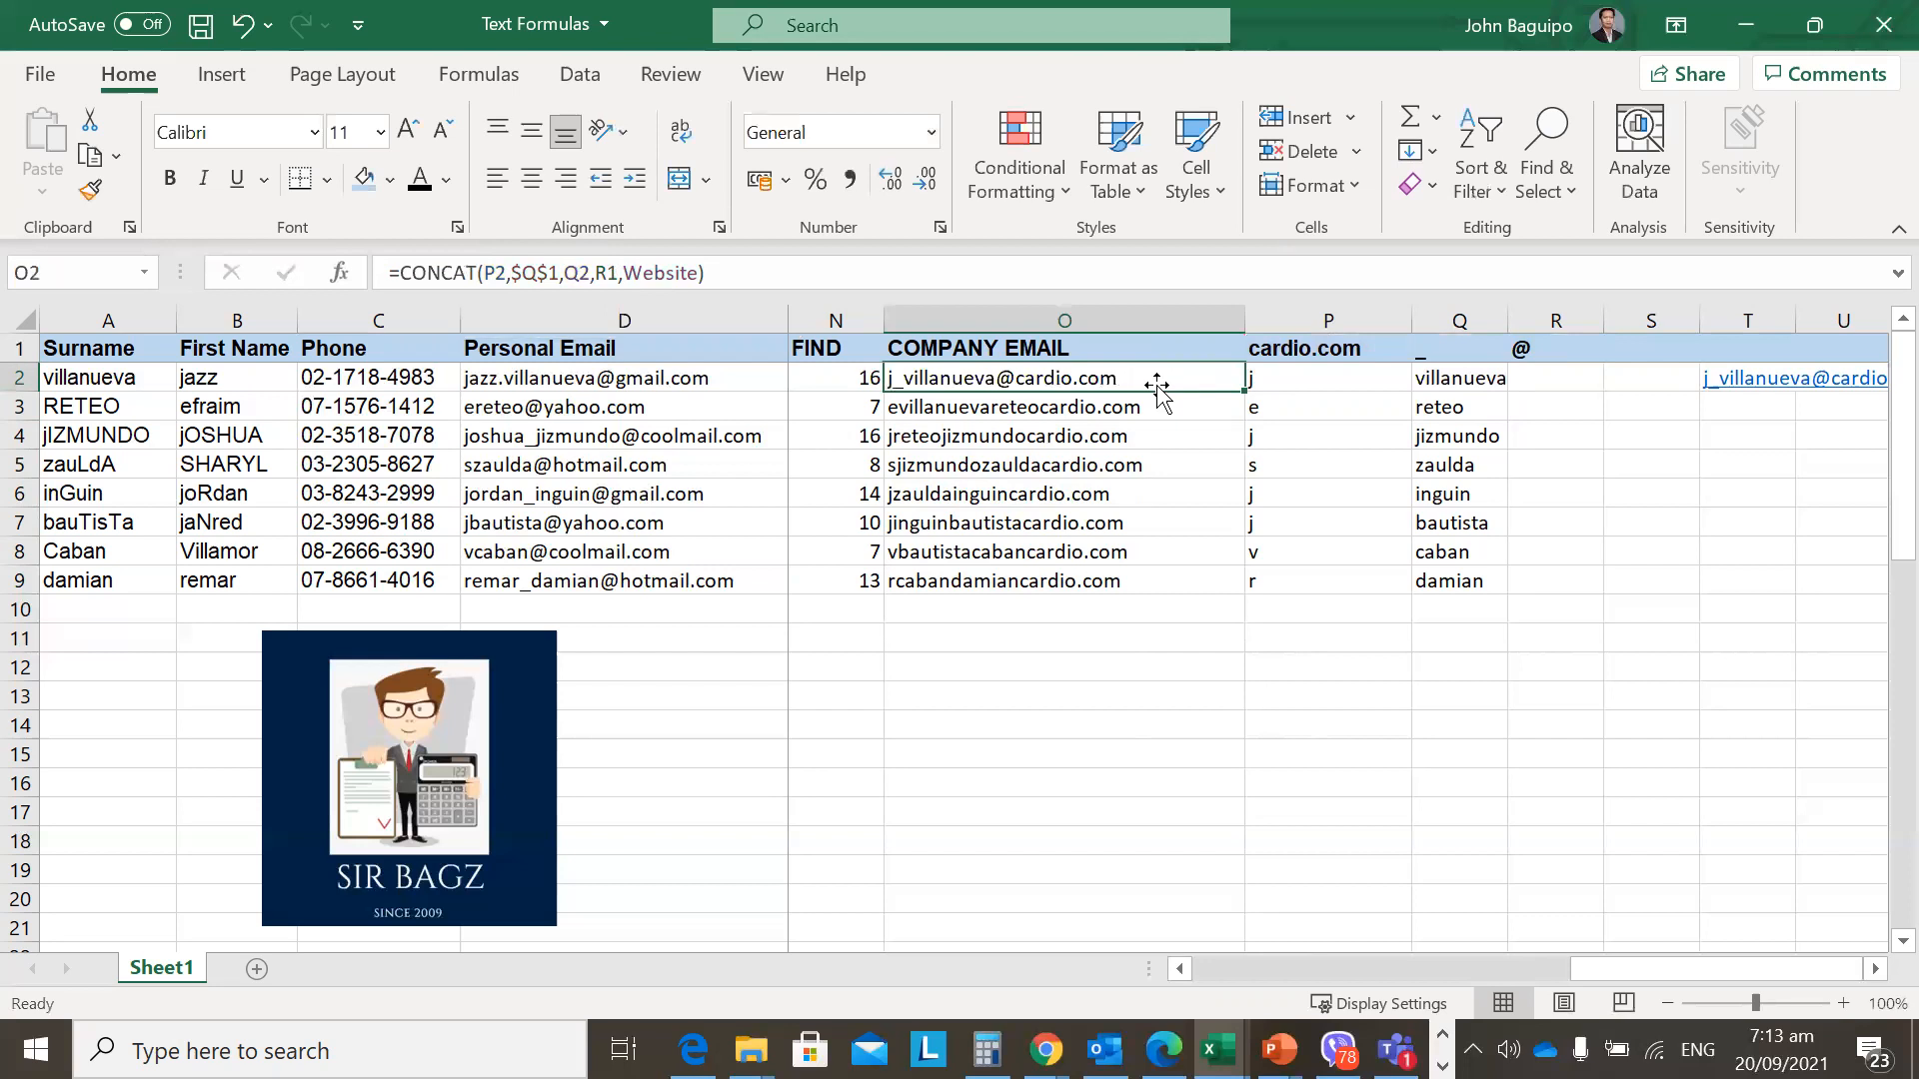
pyautogui.press('Down')
pyautogui.press('F2')
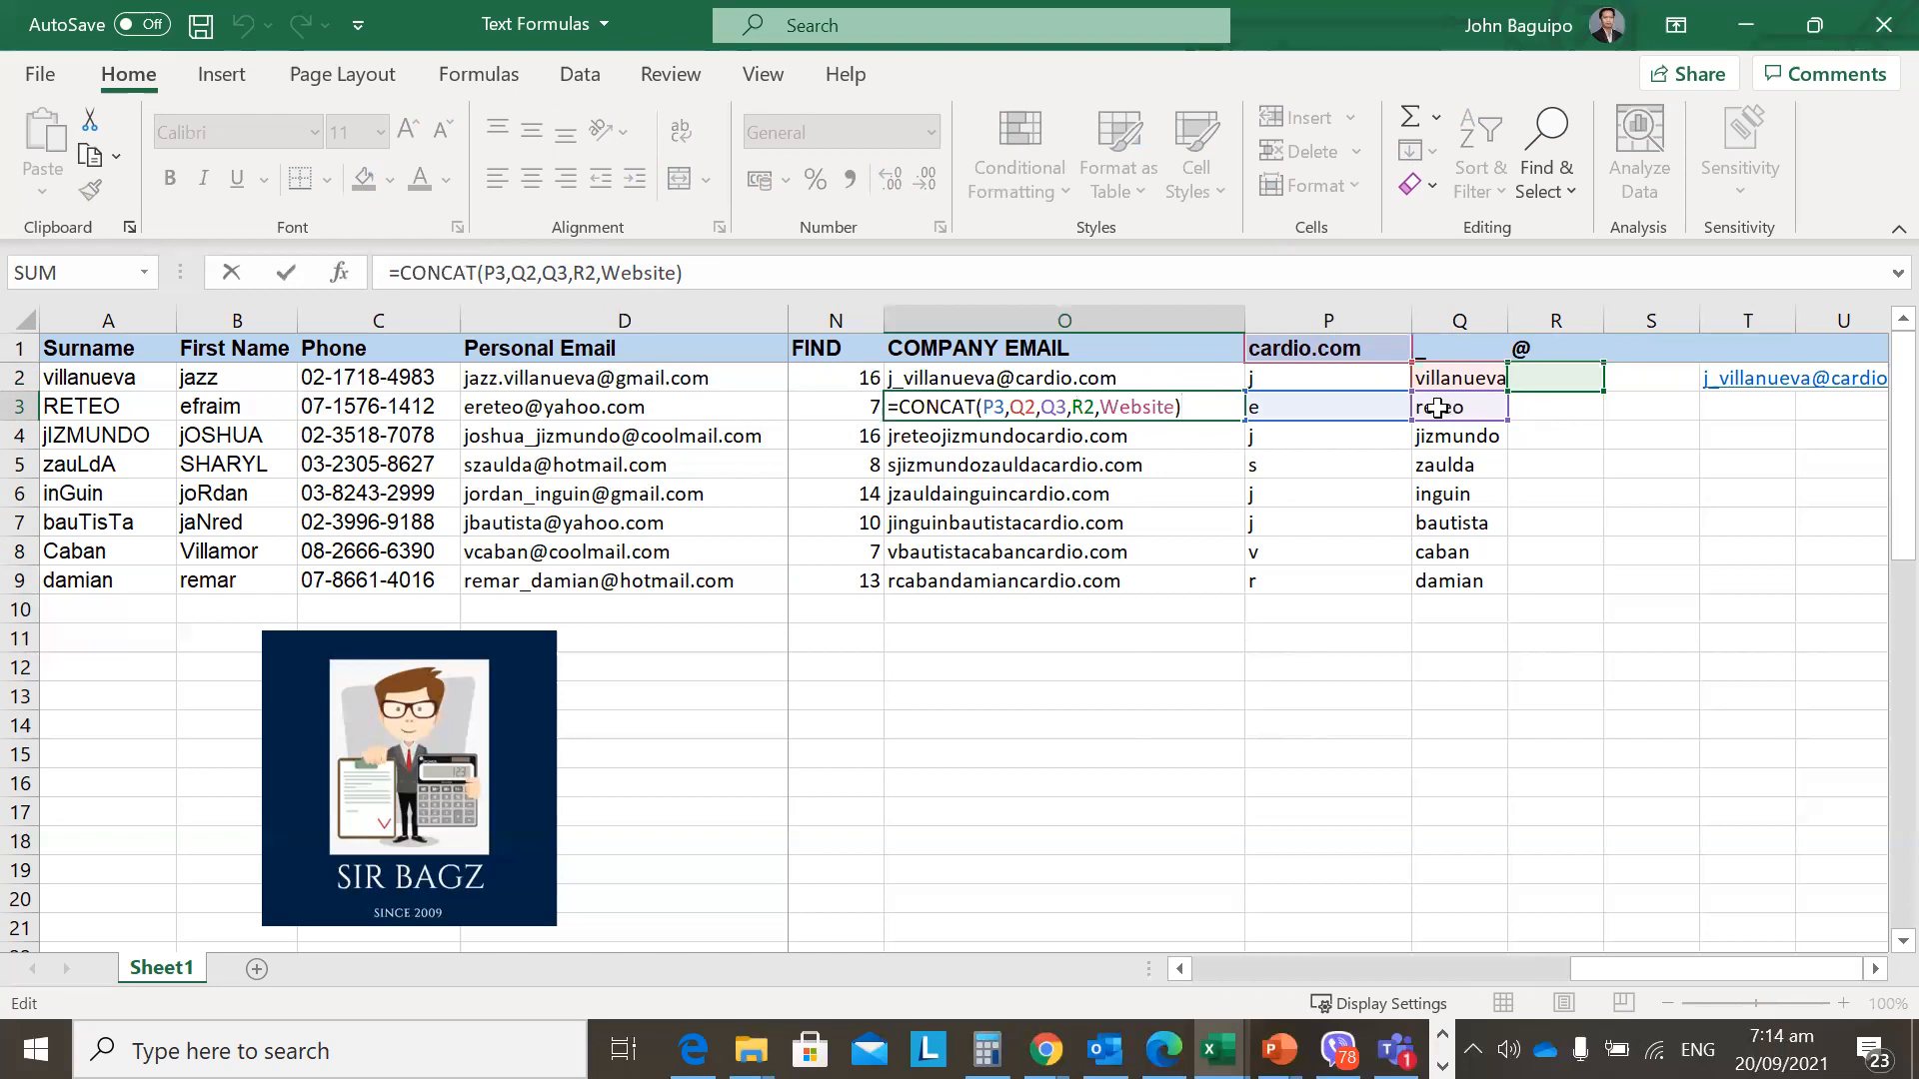
# Review O2's formula with $Q$1 and the lowercase surname formula in Q3.
pyautogui.hotkey('ctrl', 'Return')
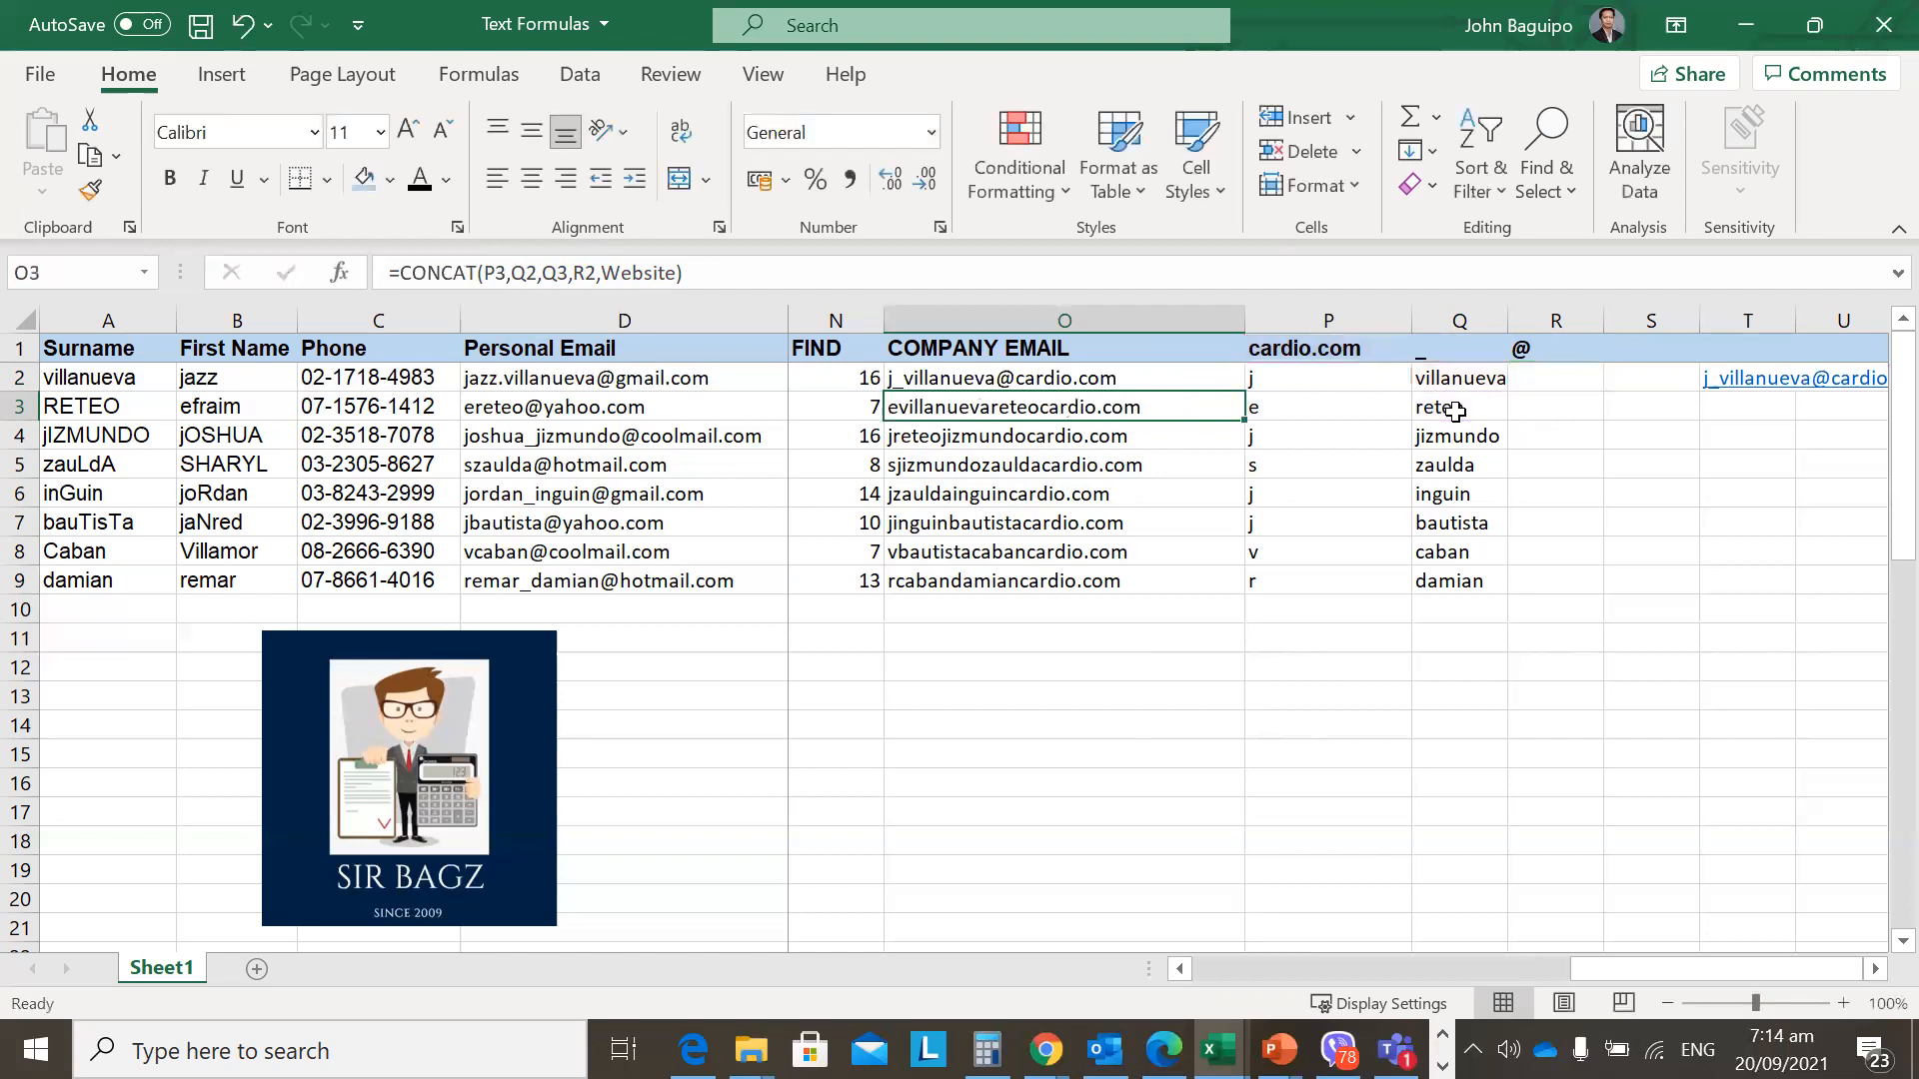
pyautogui.press('Up')
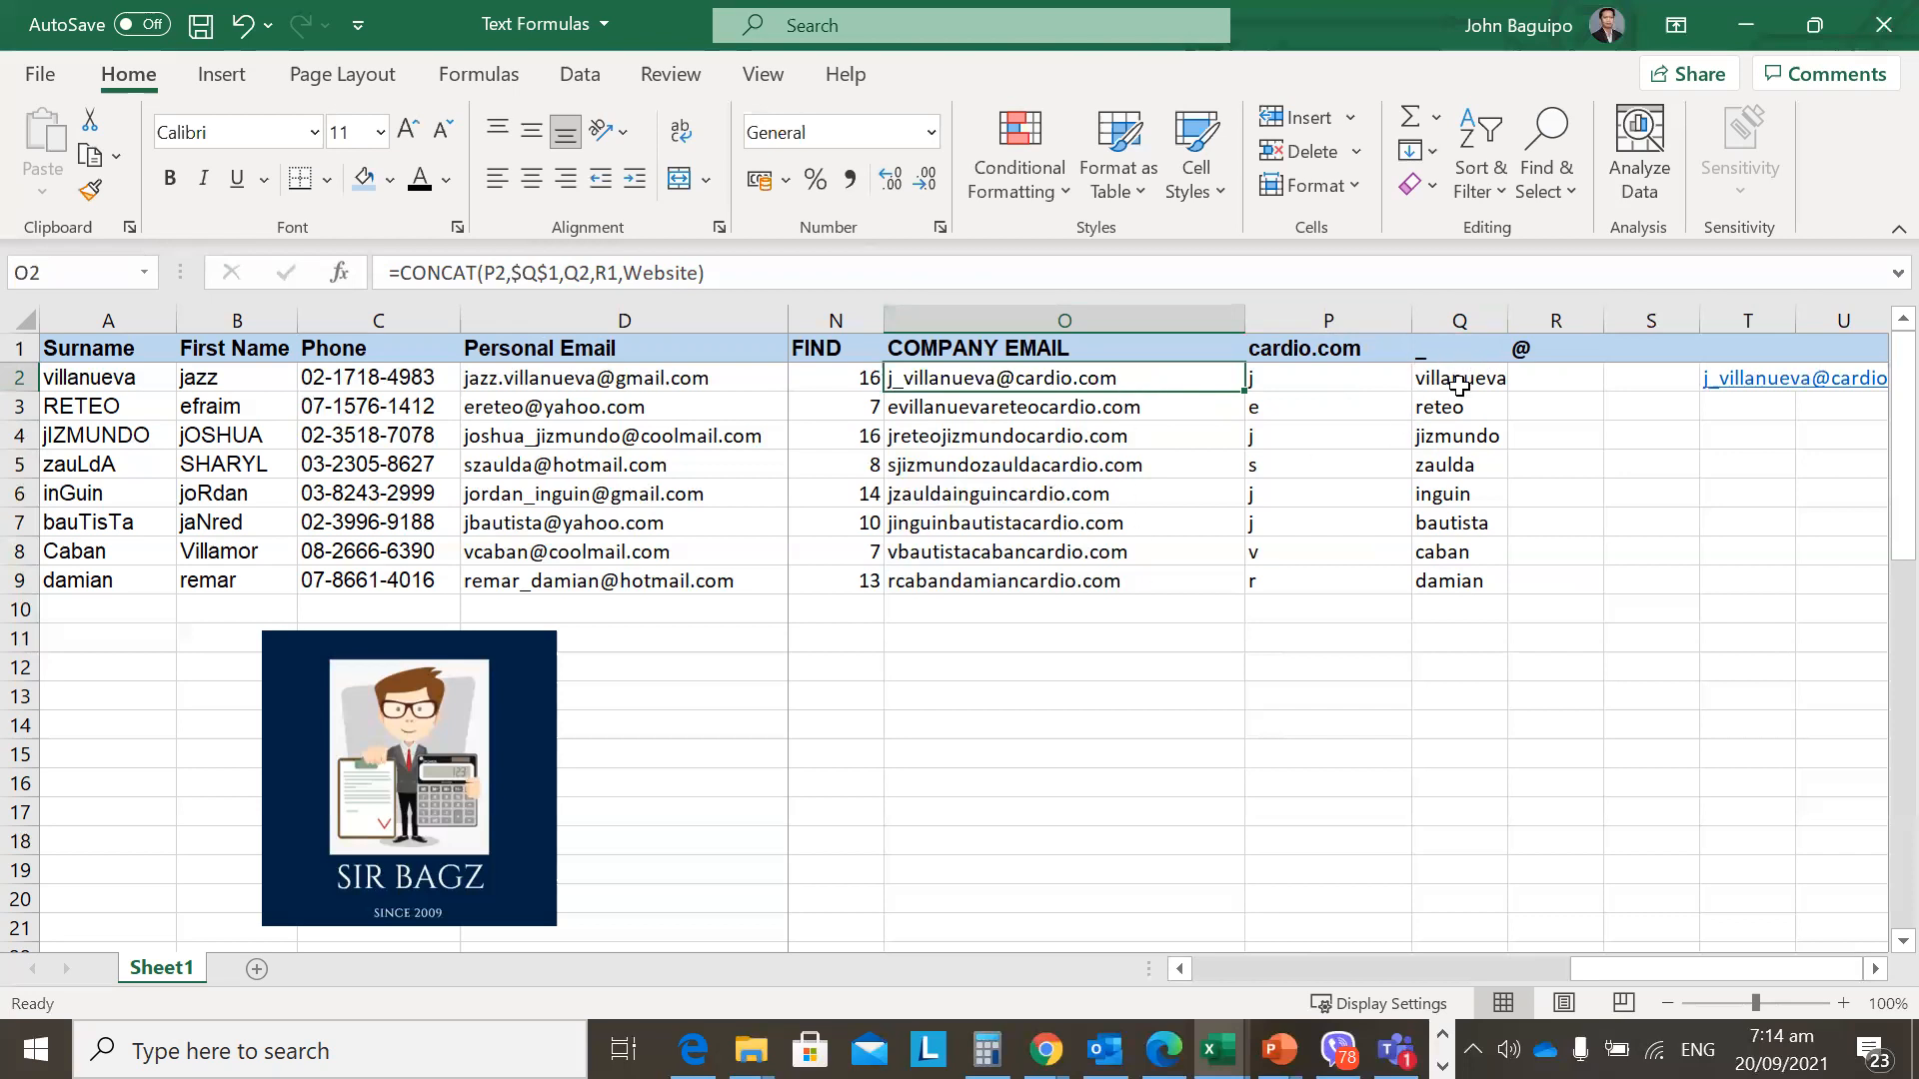
pyautogui.press('F2')
pyautogui.press('Escape')
pyautogui.click(1440, 408)
pyautogui.click(1091, 378)
pyautogui.click(581, 273)
pyautogui.press('Escape')
pyautogui.click(585, 272)
pyautogui.press('Escape')
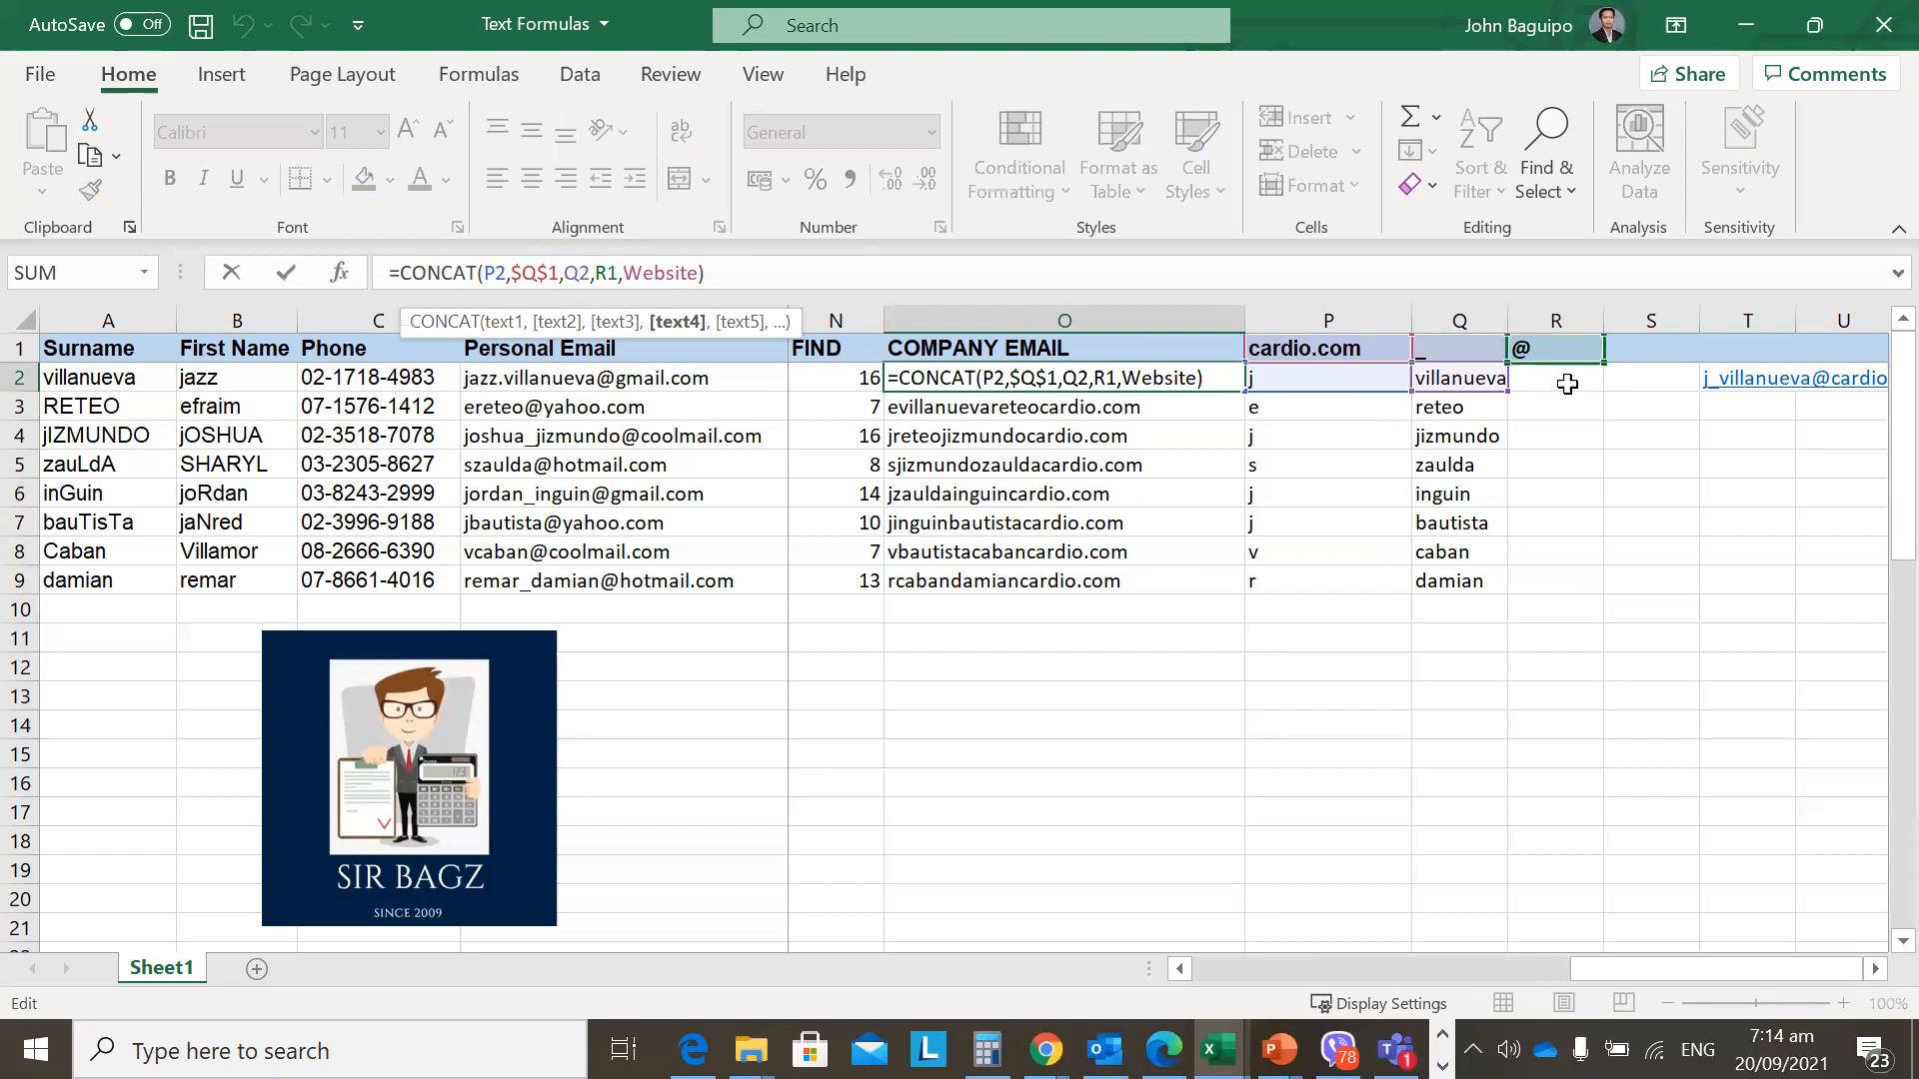
pyautogui.hotkey('ctrl', 'Return')
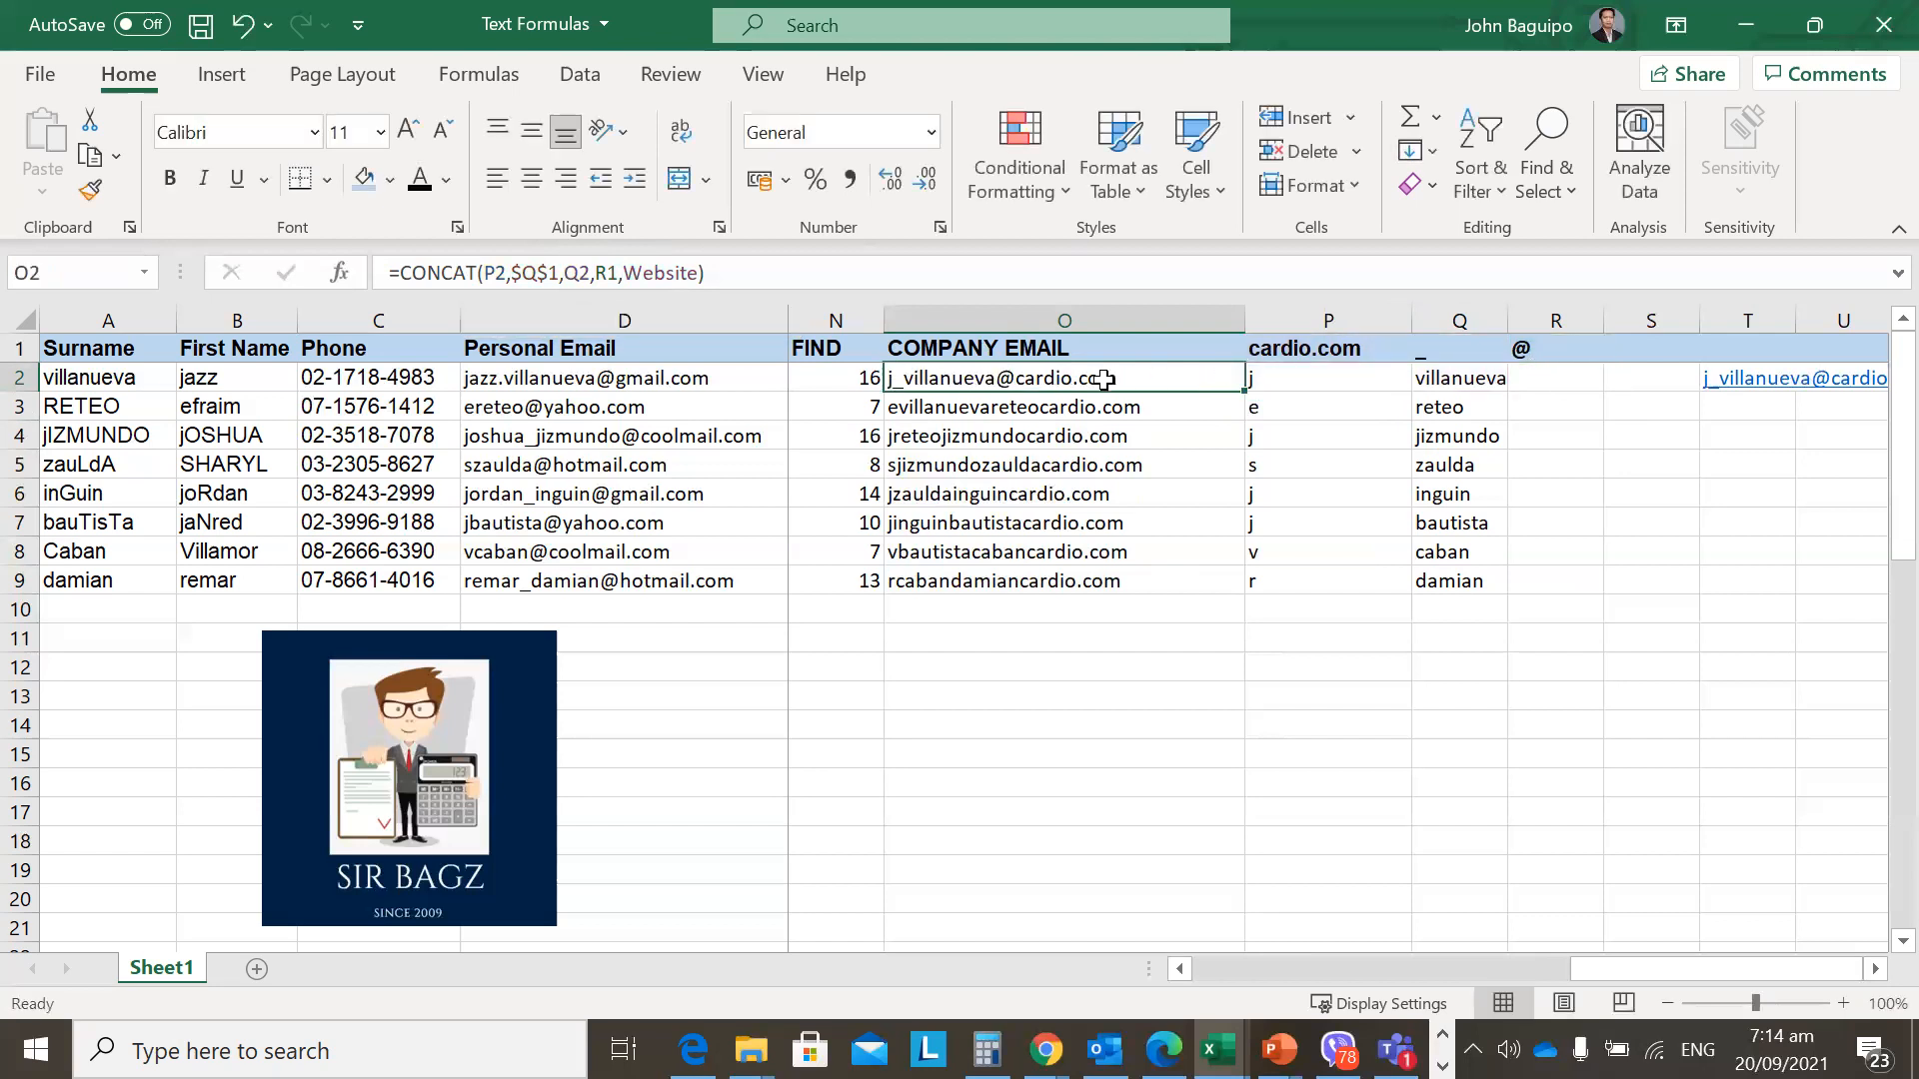
# Inspect O3's and O4's copied formulas, where references drifted to Q3 and R3.
pyautogui.click(1081, 408)
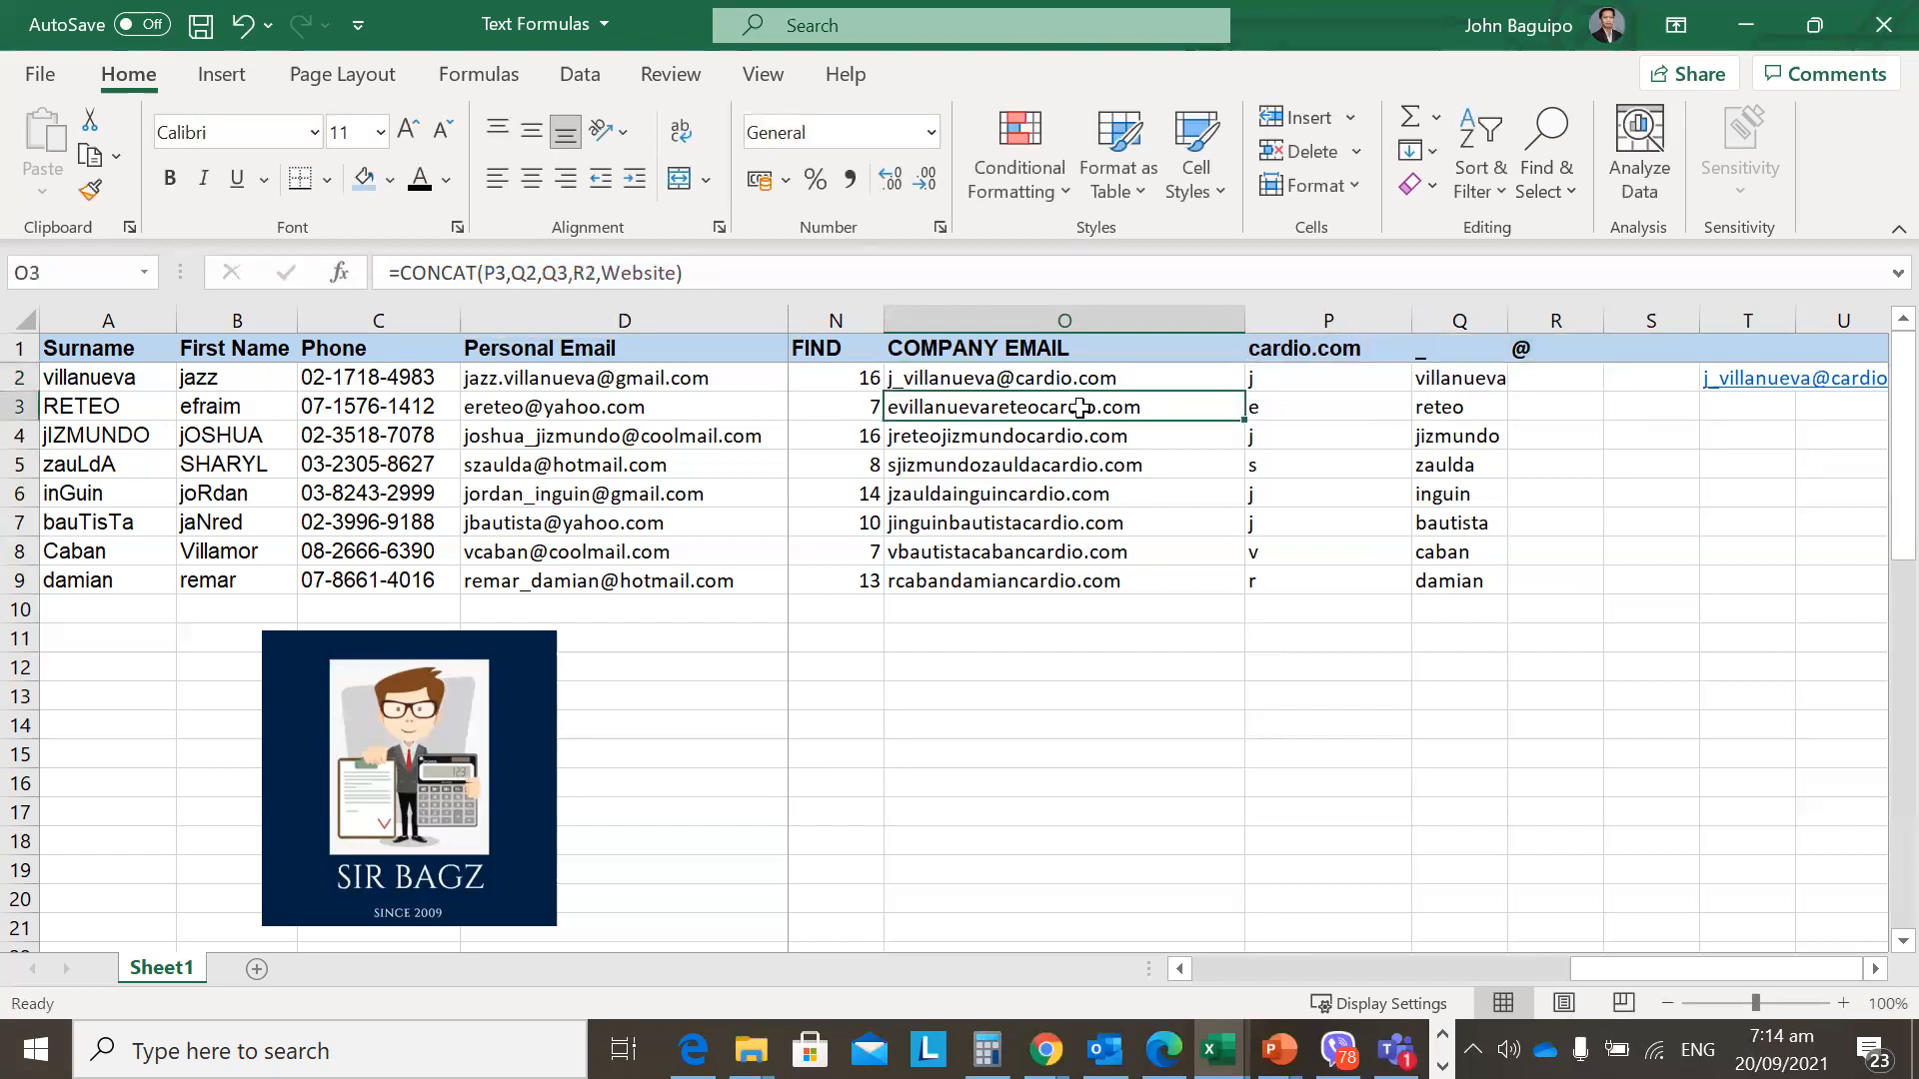
pyautogui.press('Up')
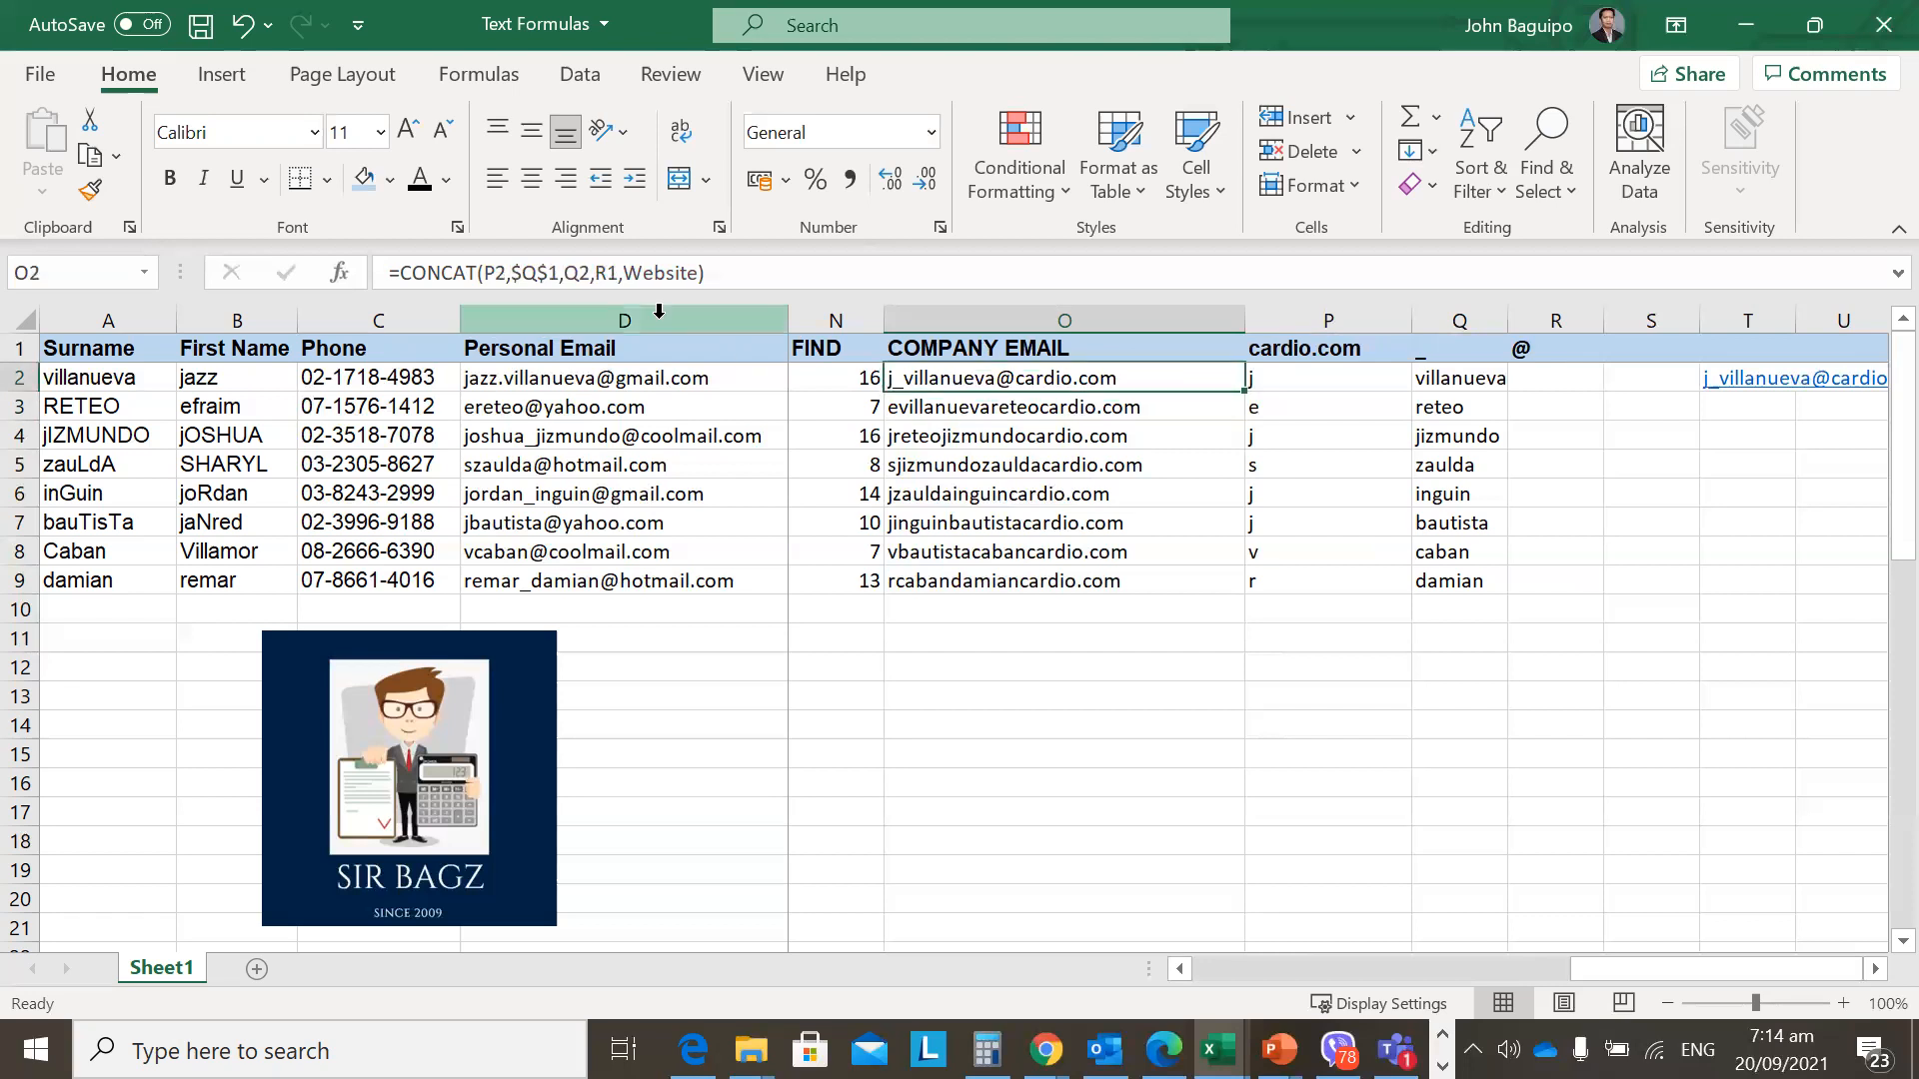
pyautogui.press('Down')
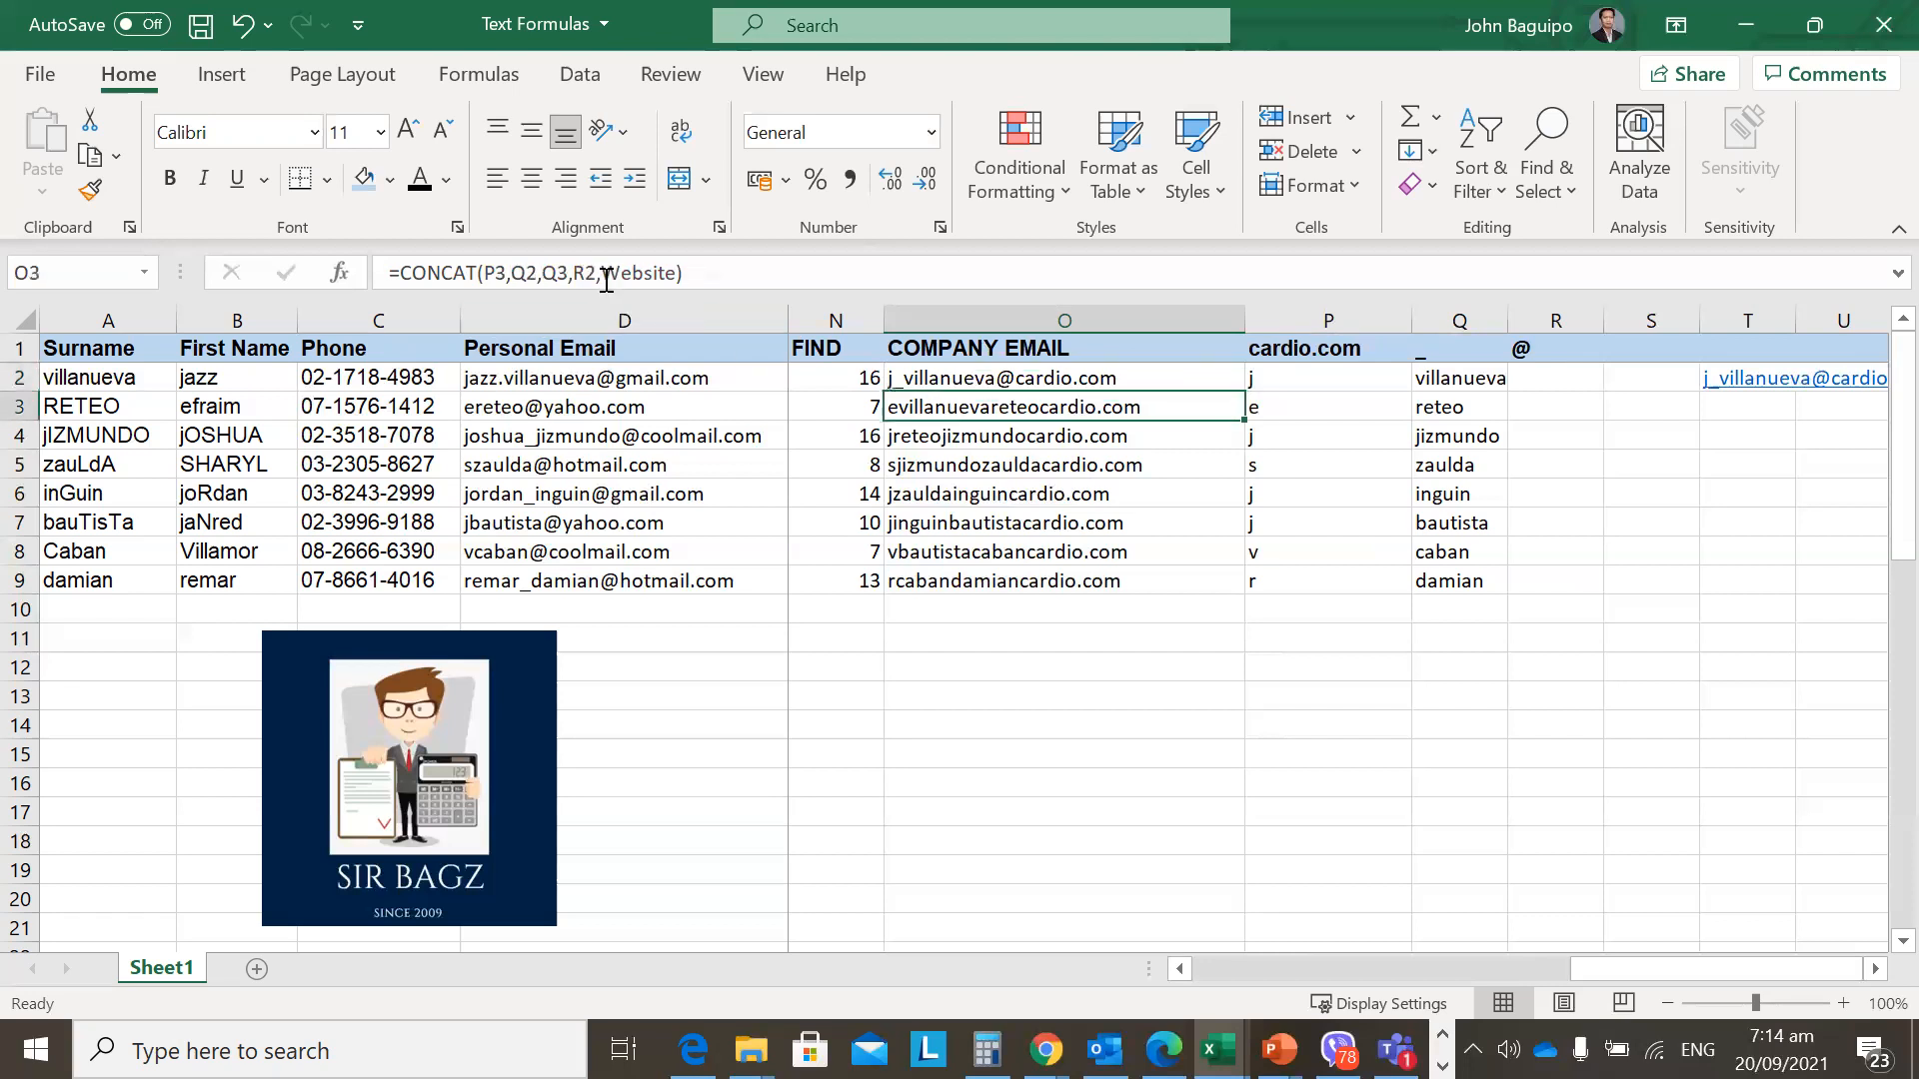
pyautogui.click(605, 280)
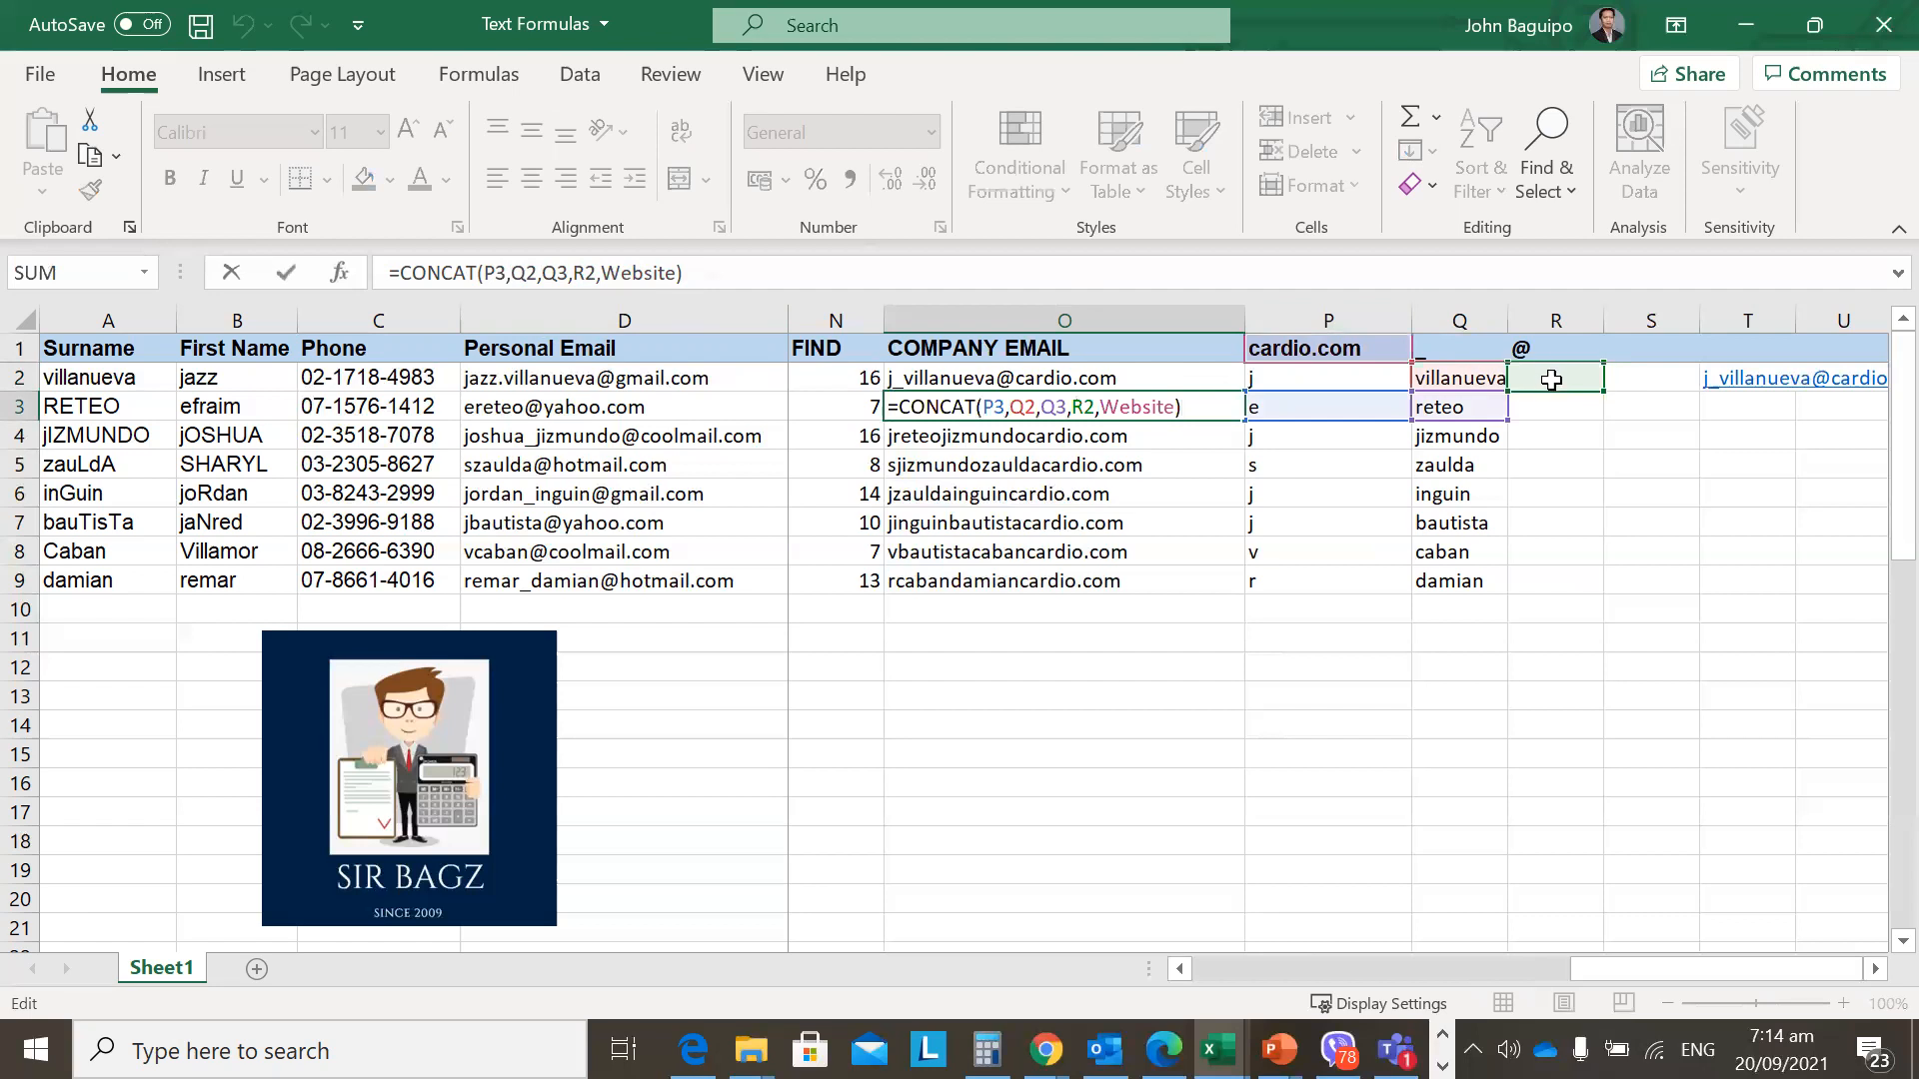
pyautogui.press('Escape')
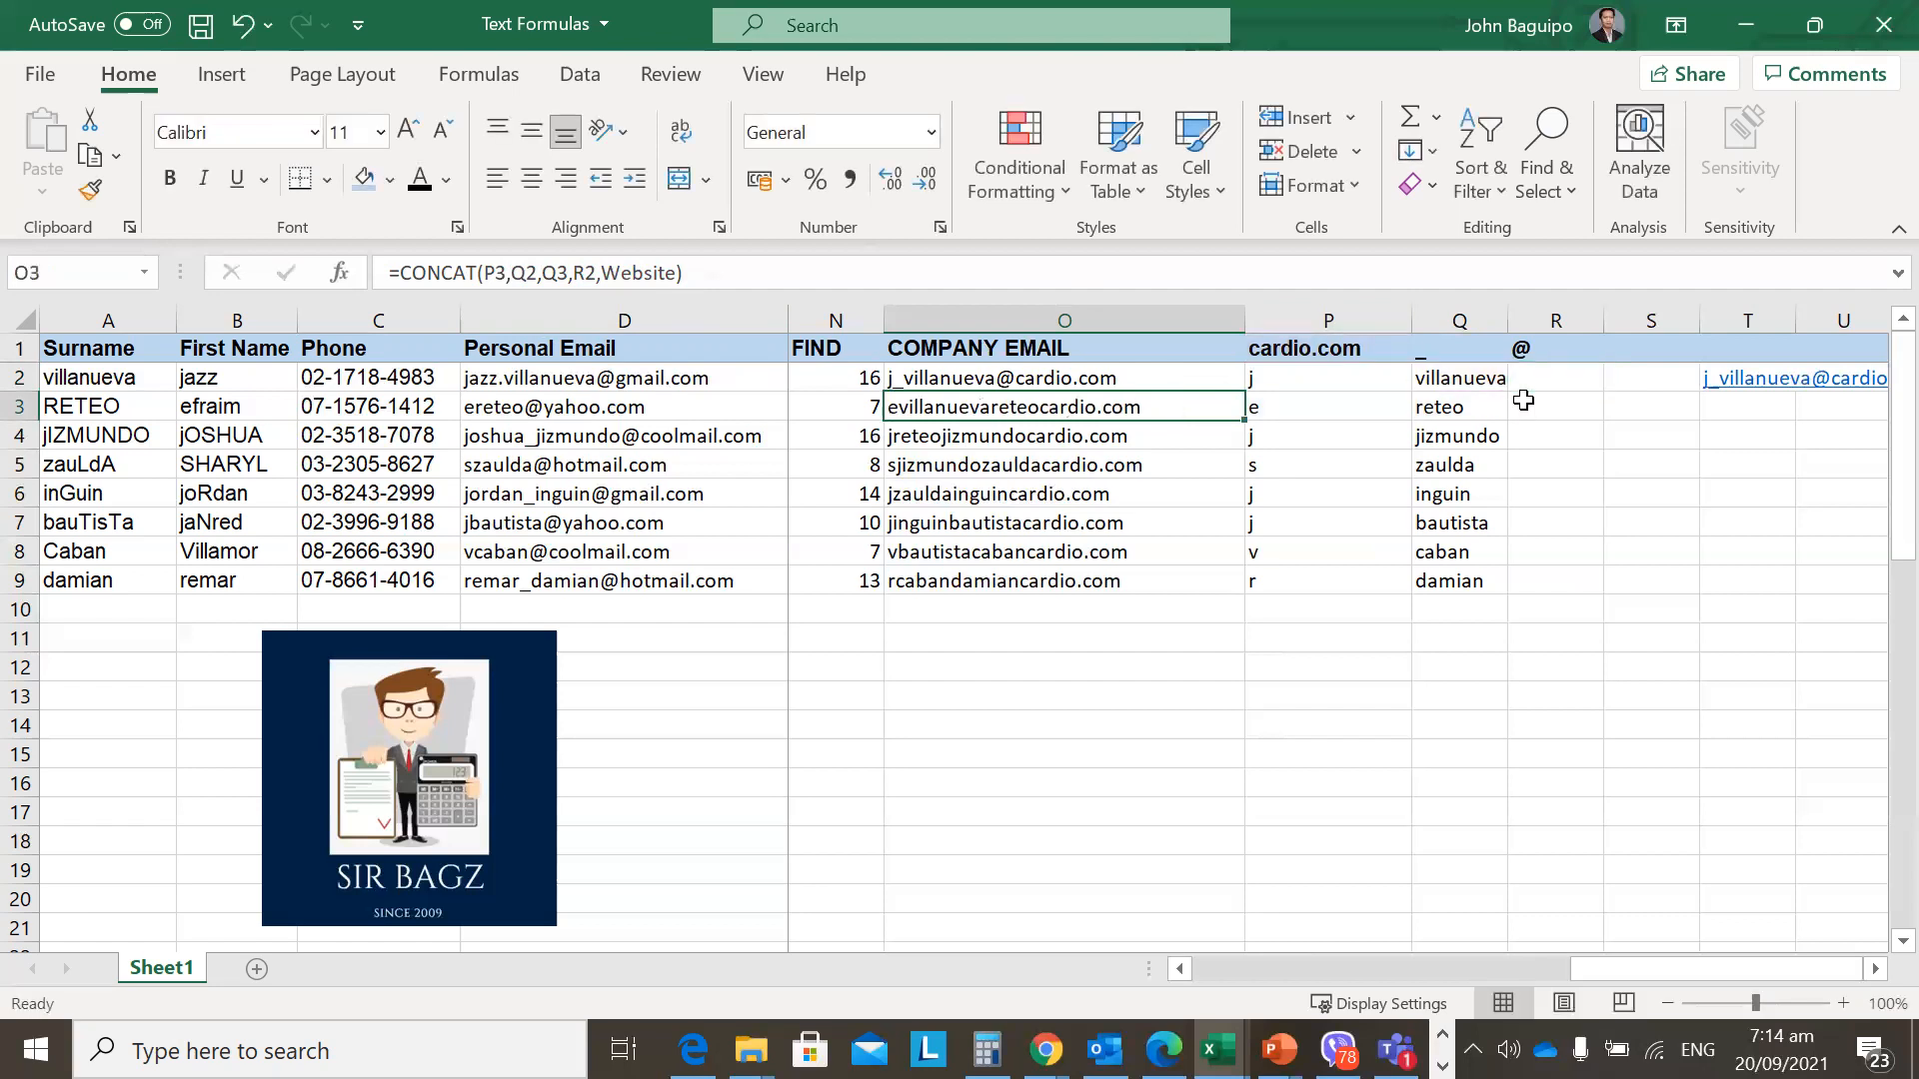
pyautogui.press('Down')
pyautogui.click(596, 281)
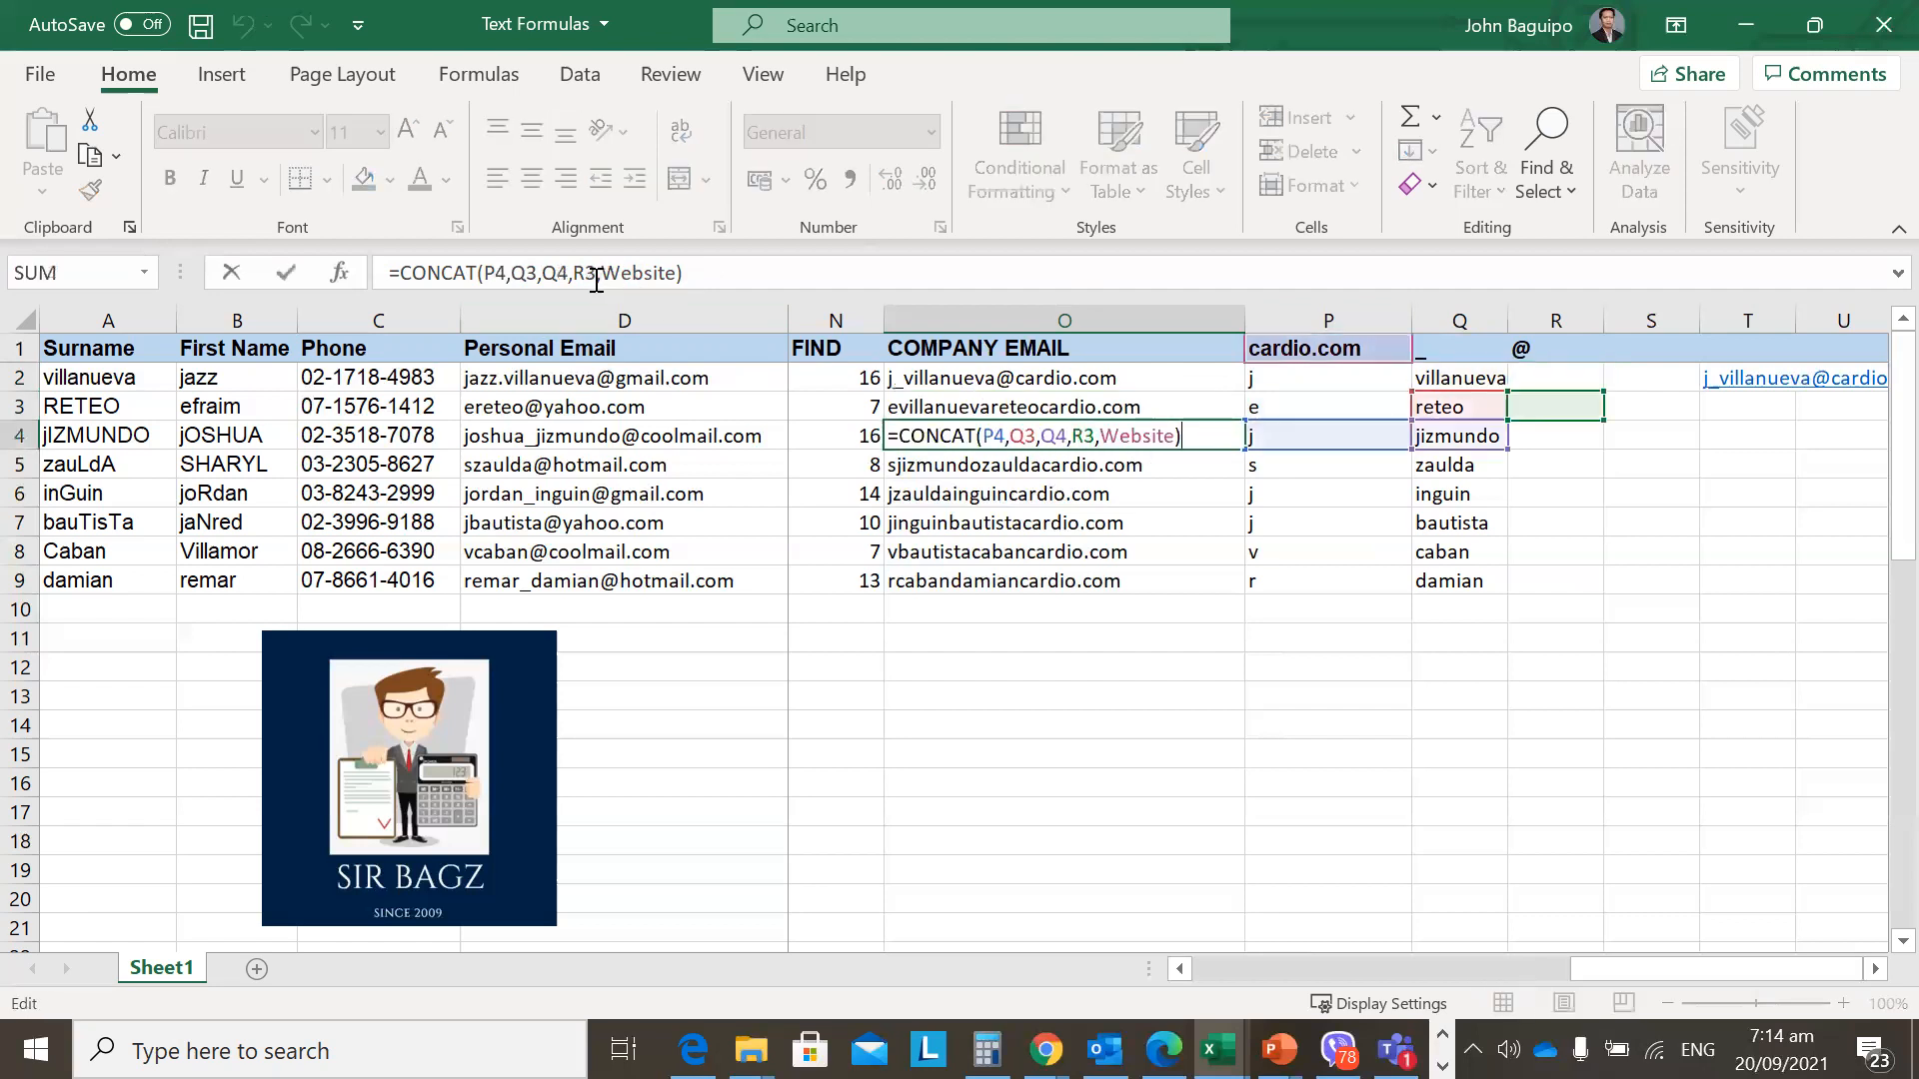
pyautogui.press('Escape')
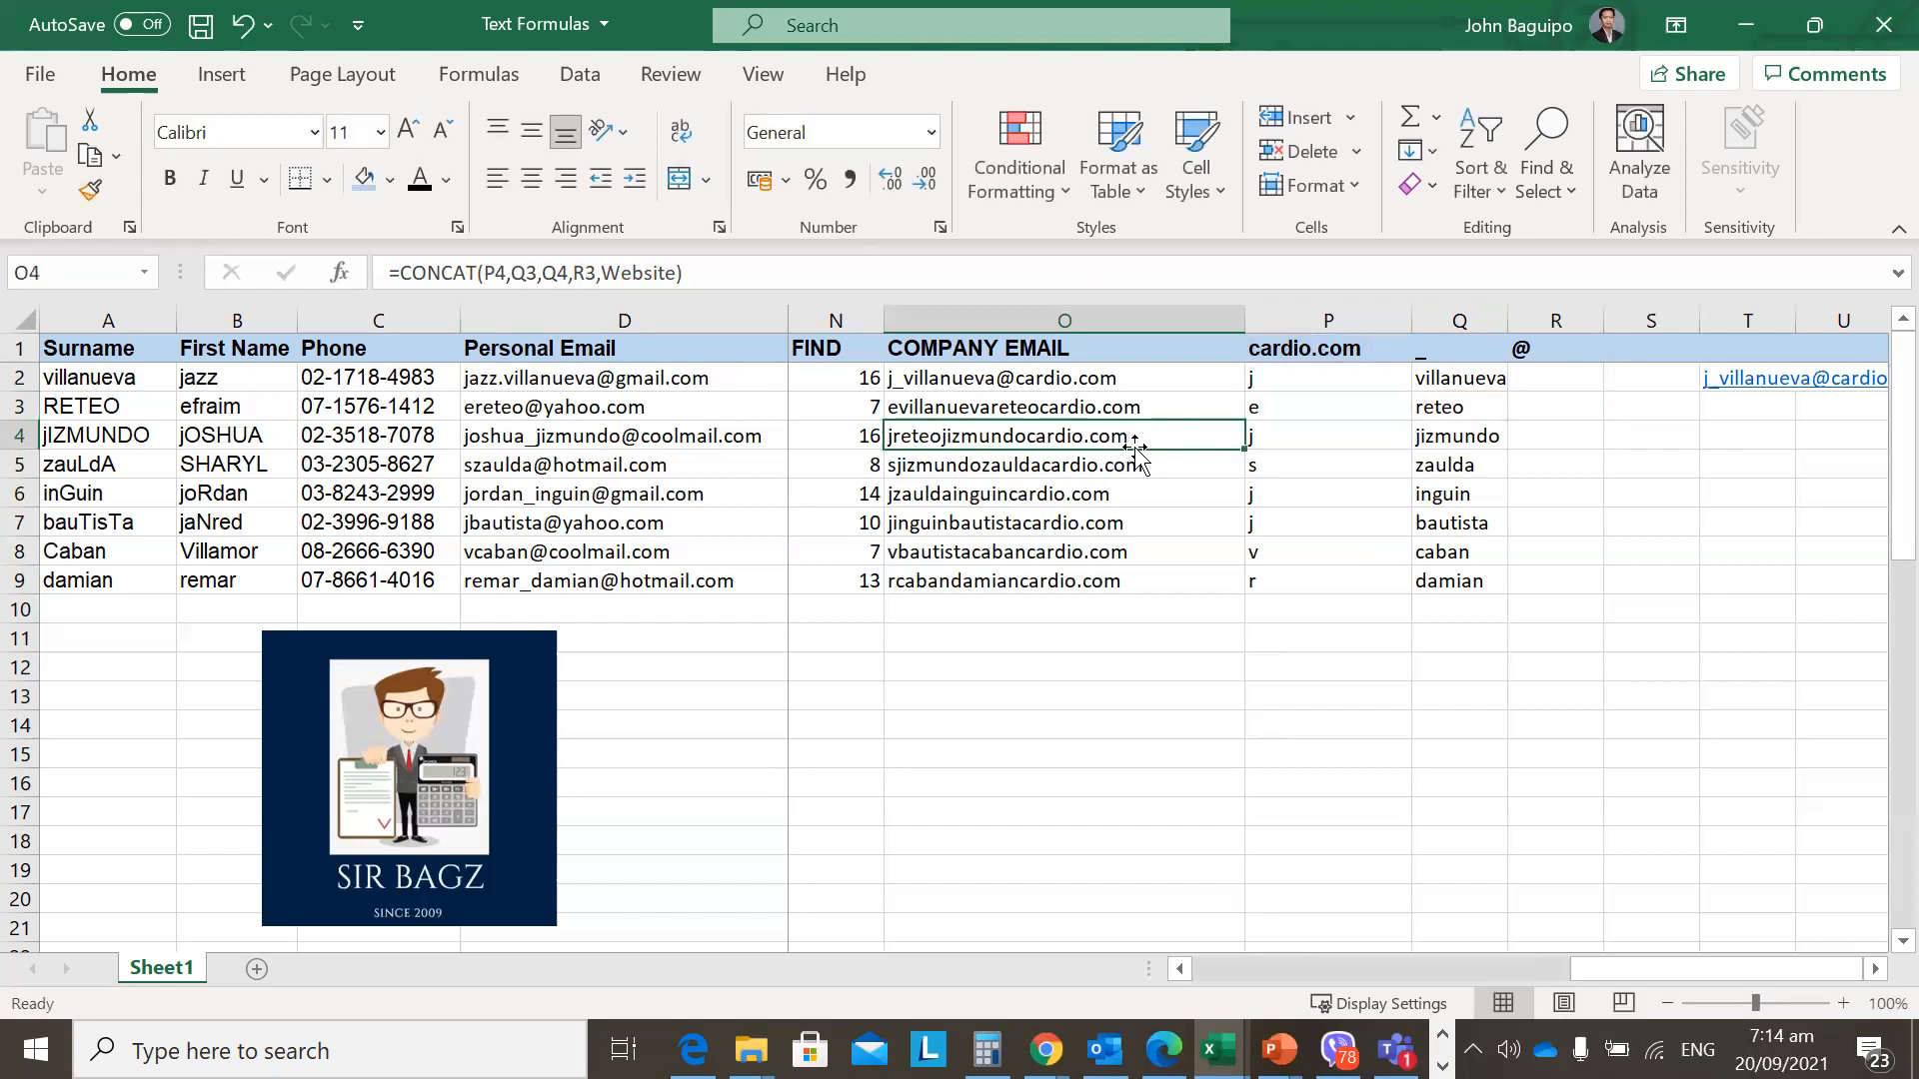
pyautogui.press('Up')
pyautogui.press('Up')
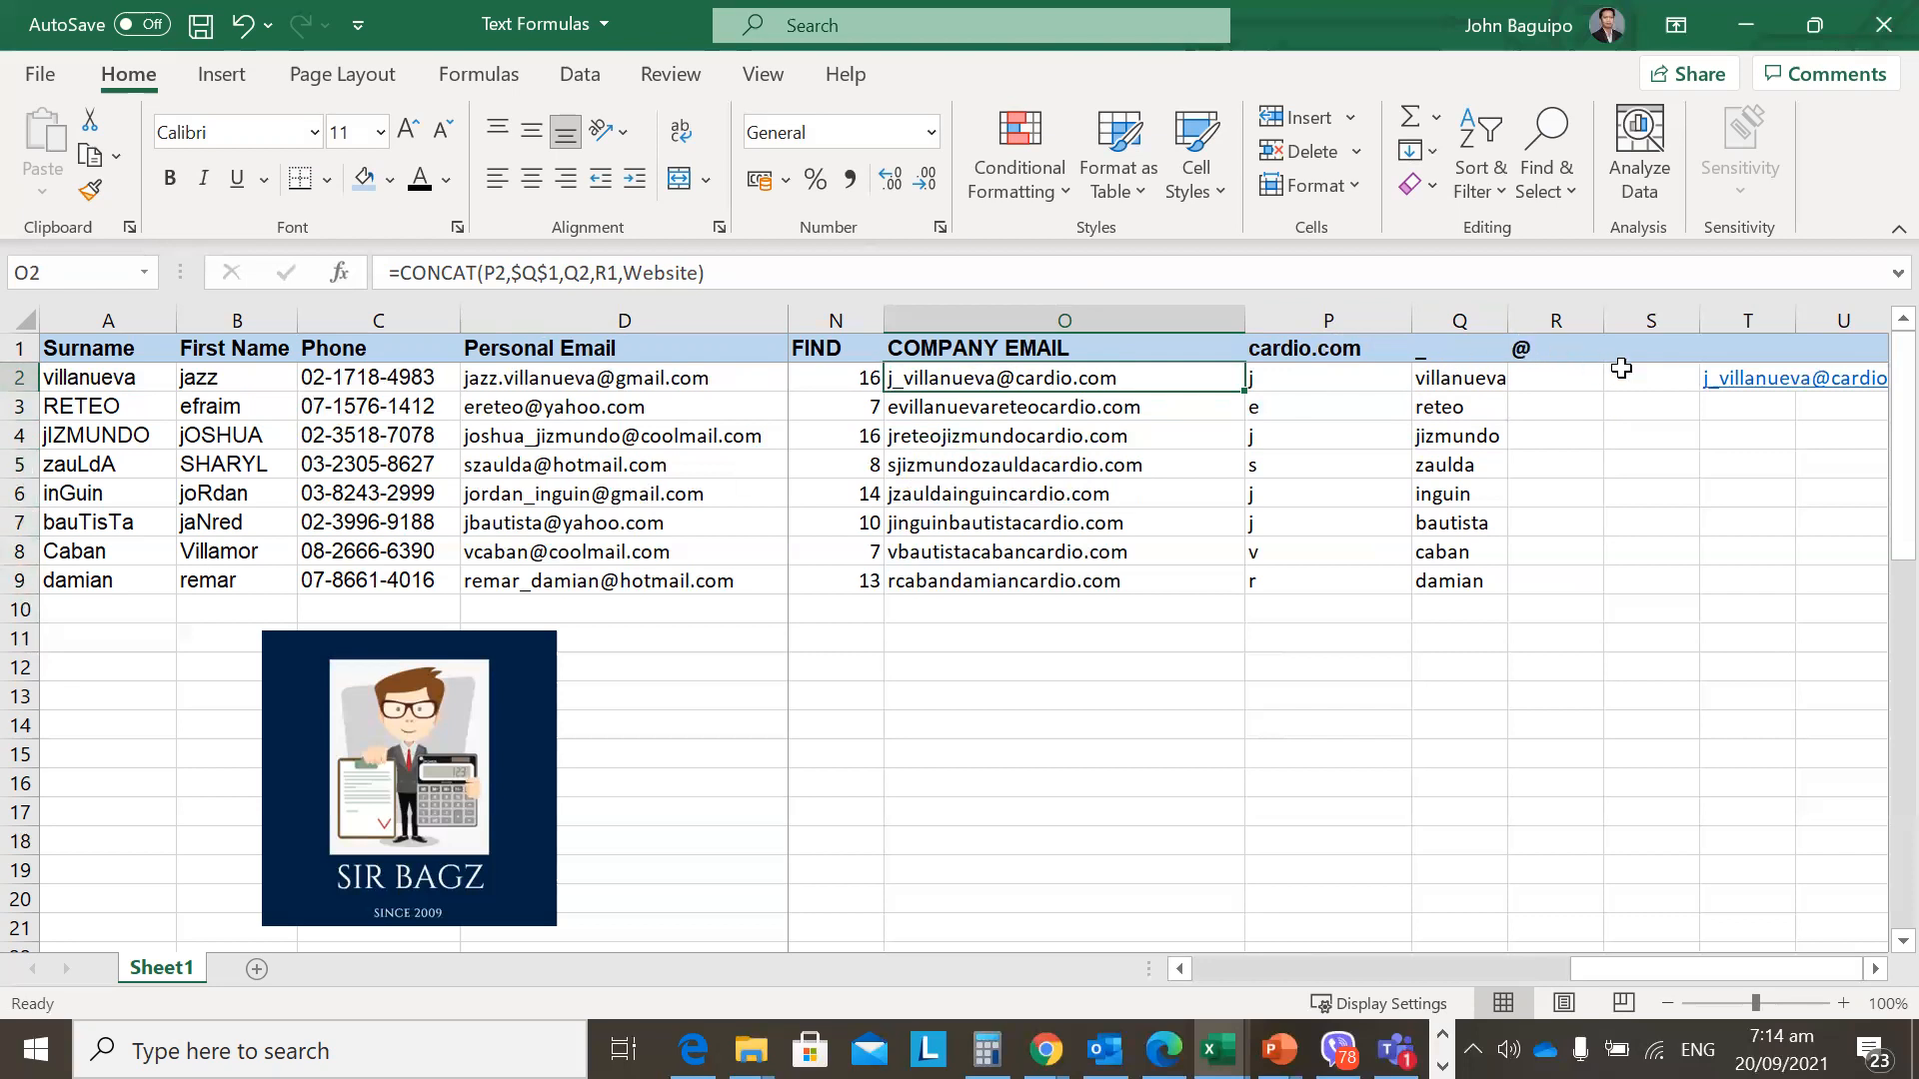
# Lock R1 in O2's formula, giving =CONCAT(P2,$Q$1,Q2,$R$1,Website).
pyautogui.click(605, 273)
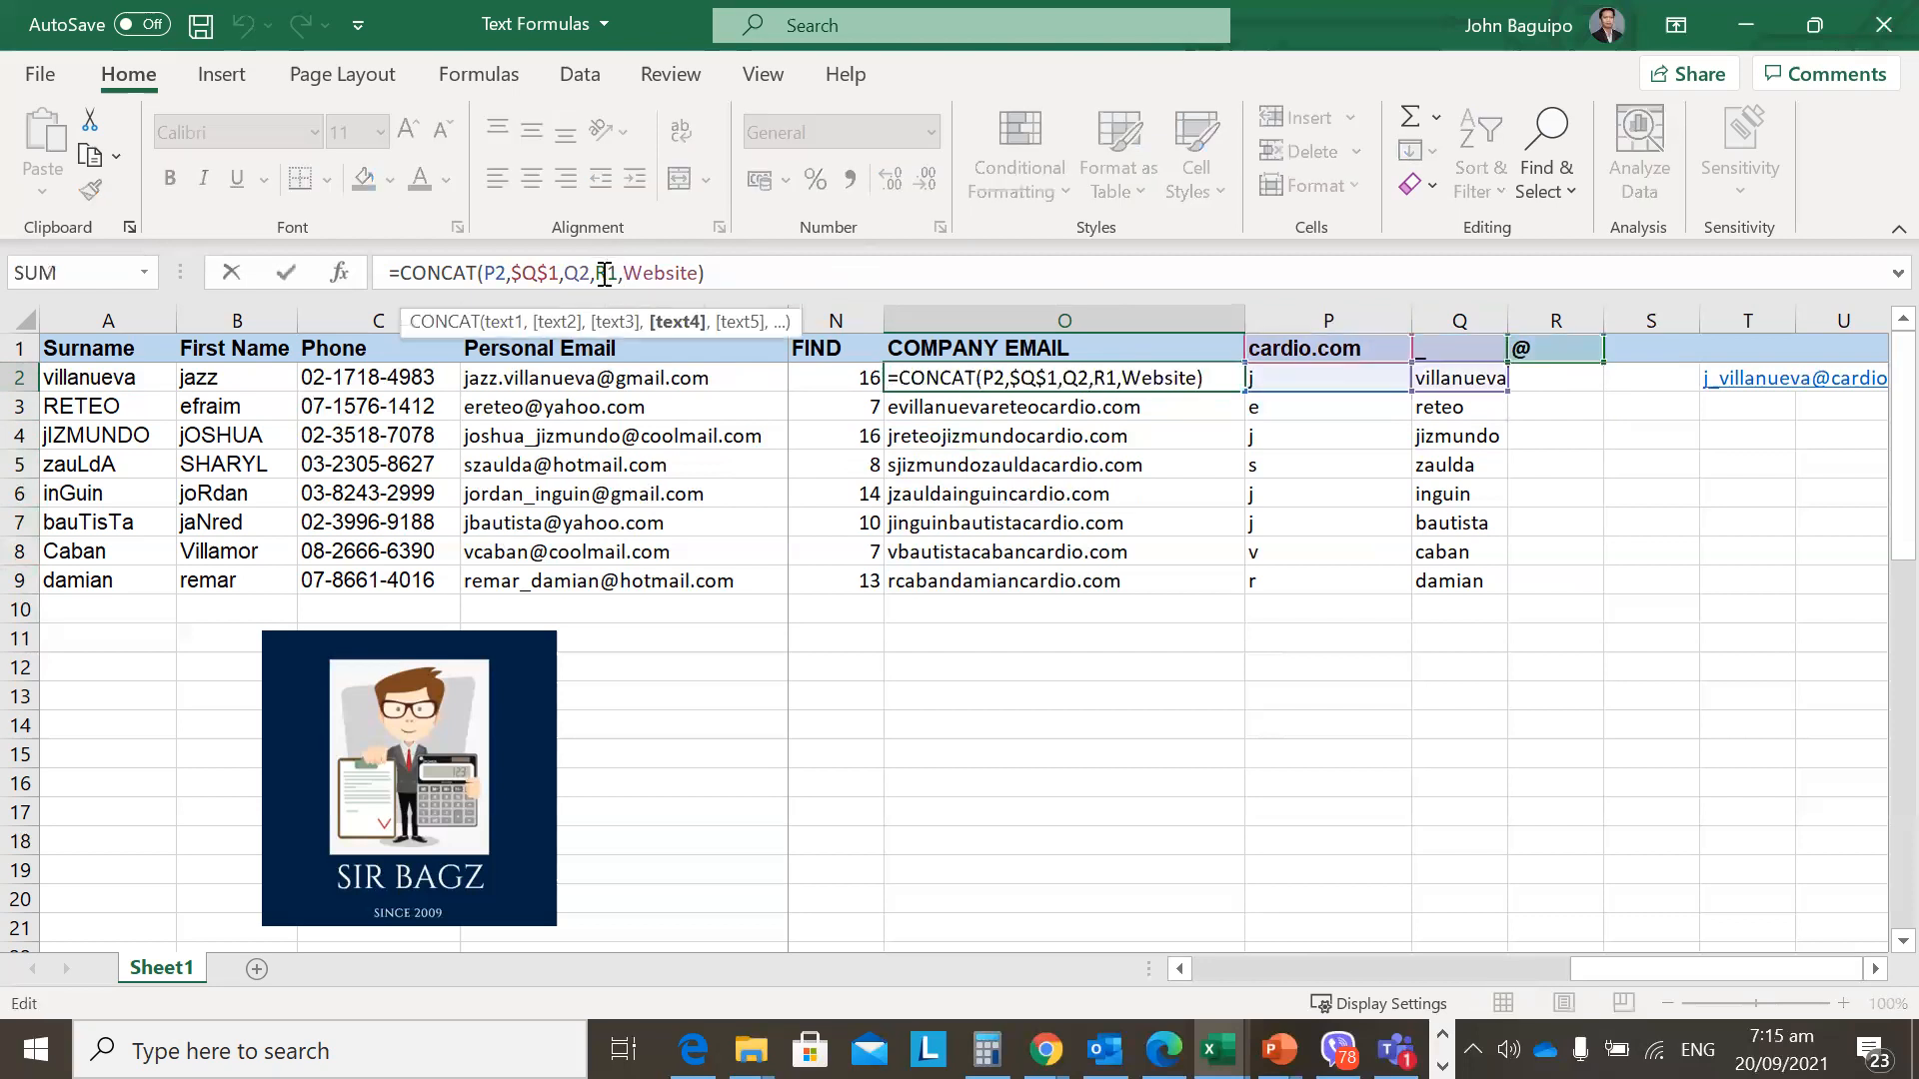
pyautogui.press('F4')
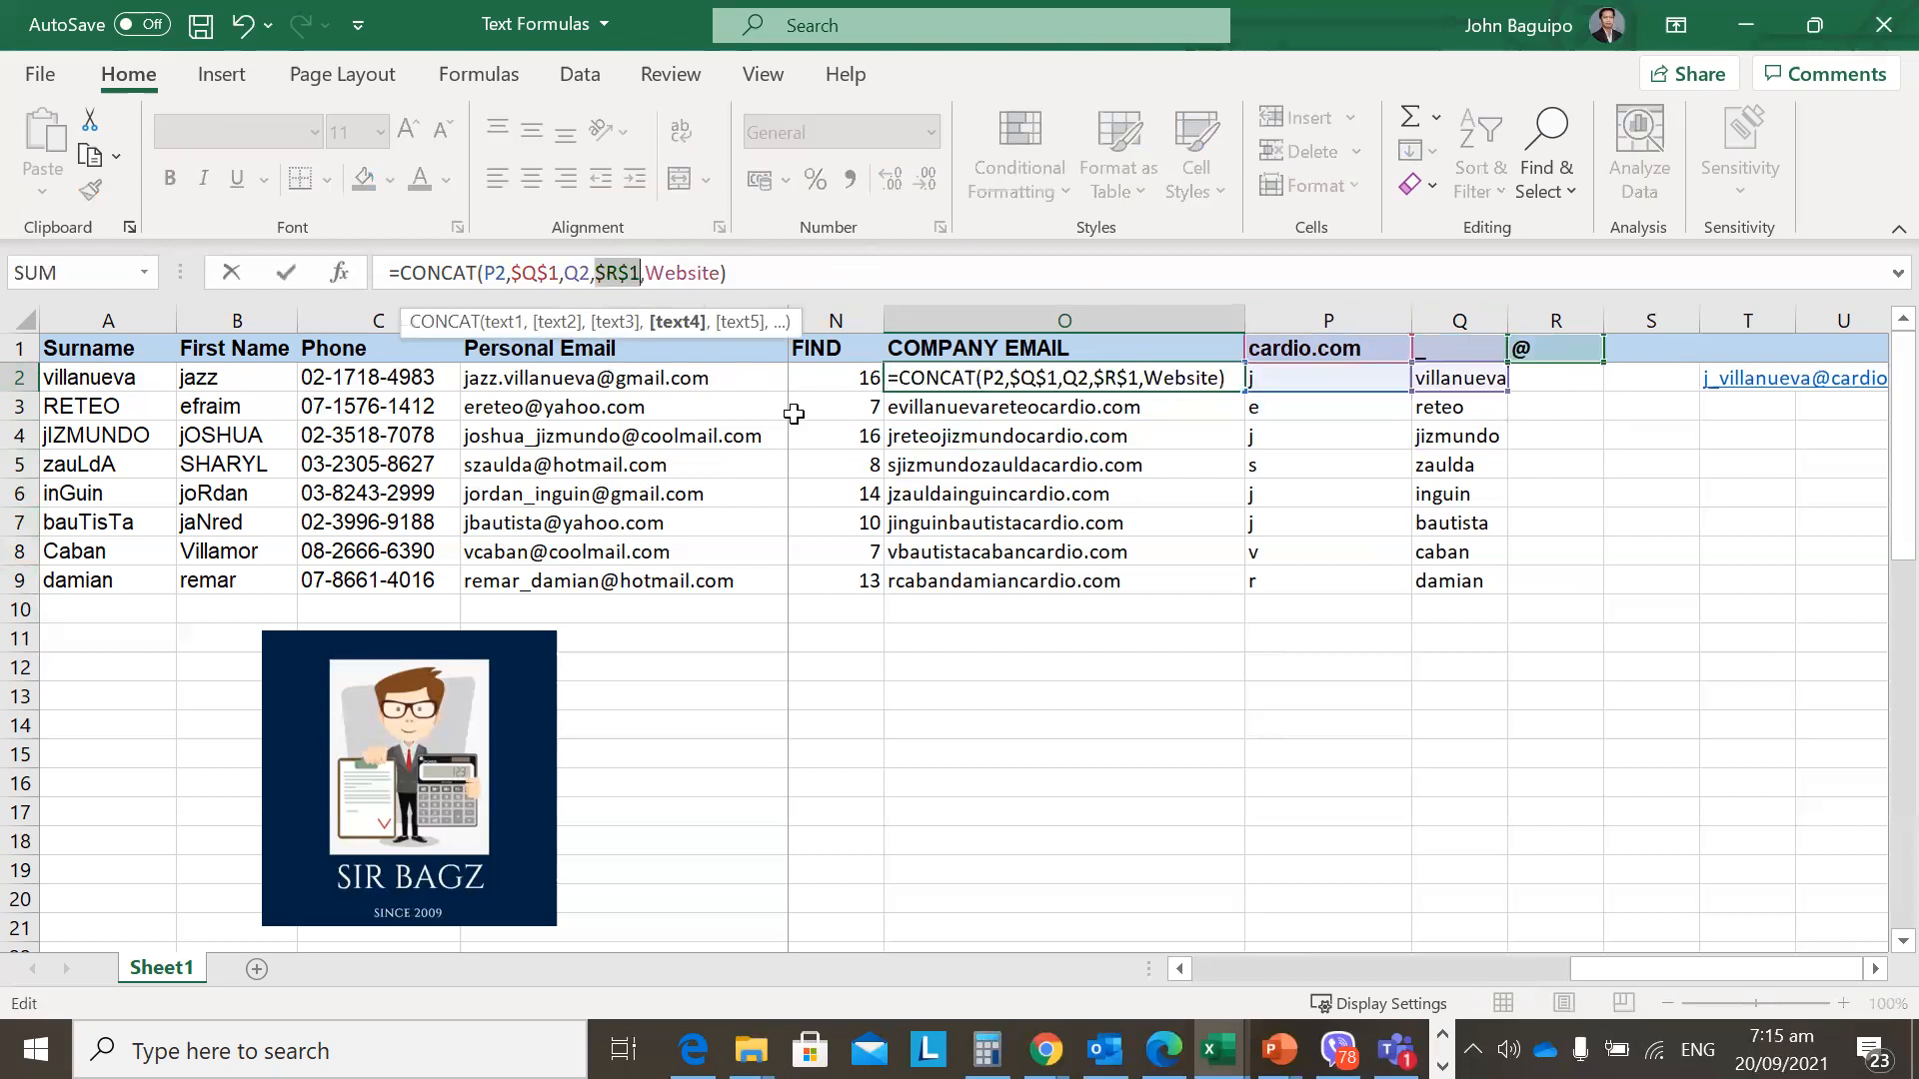
pyautogui.press('Return')
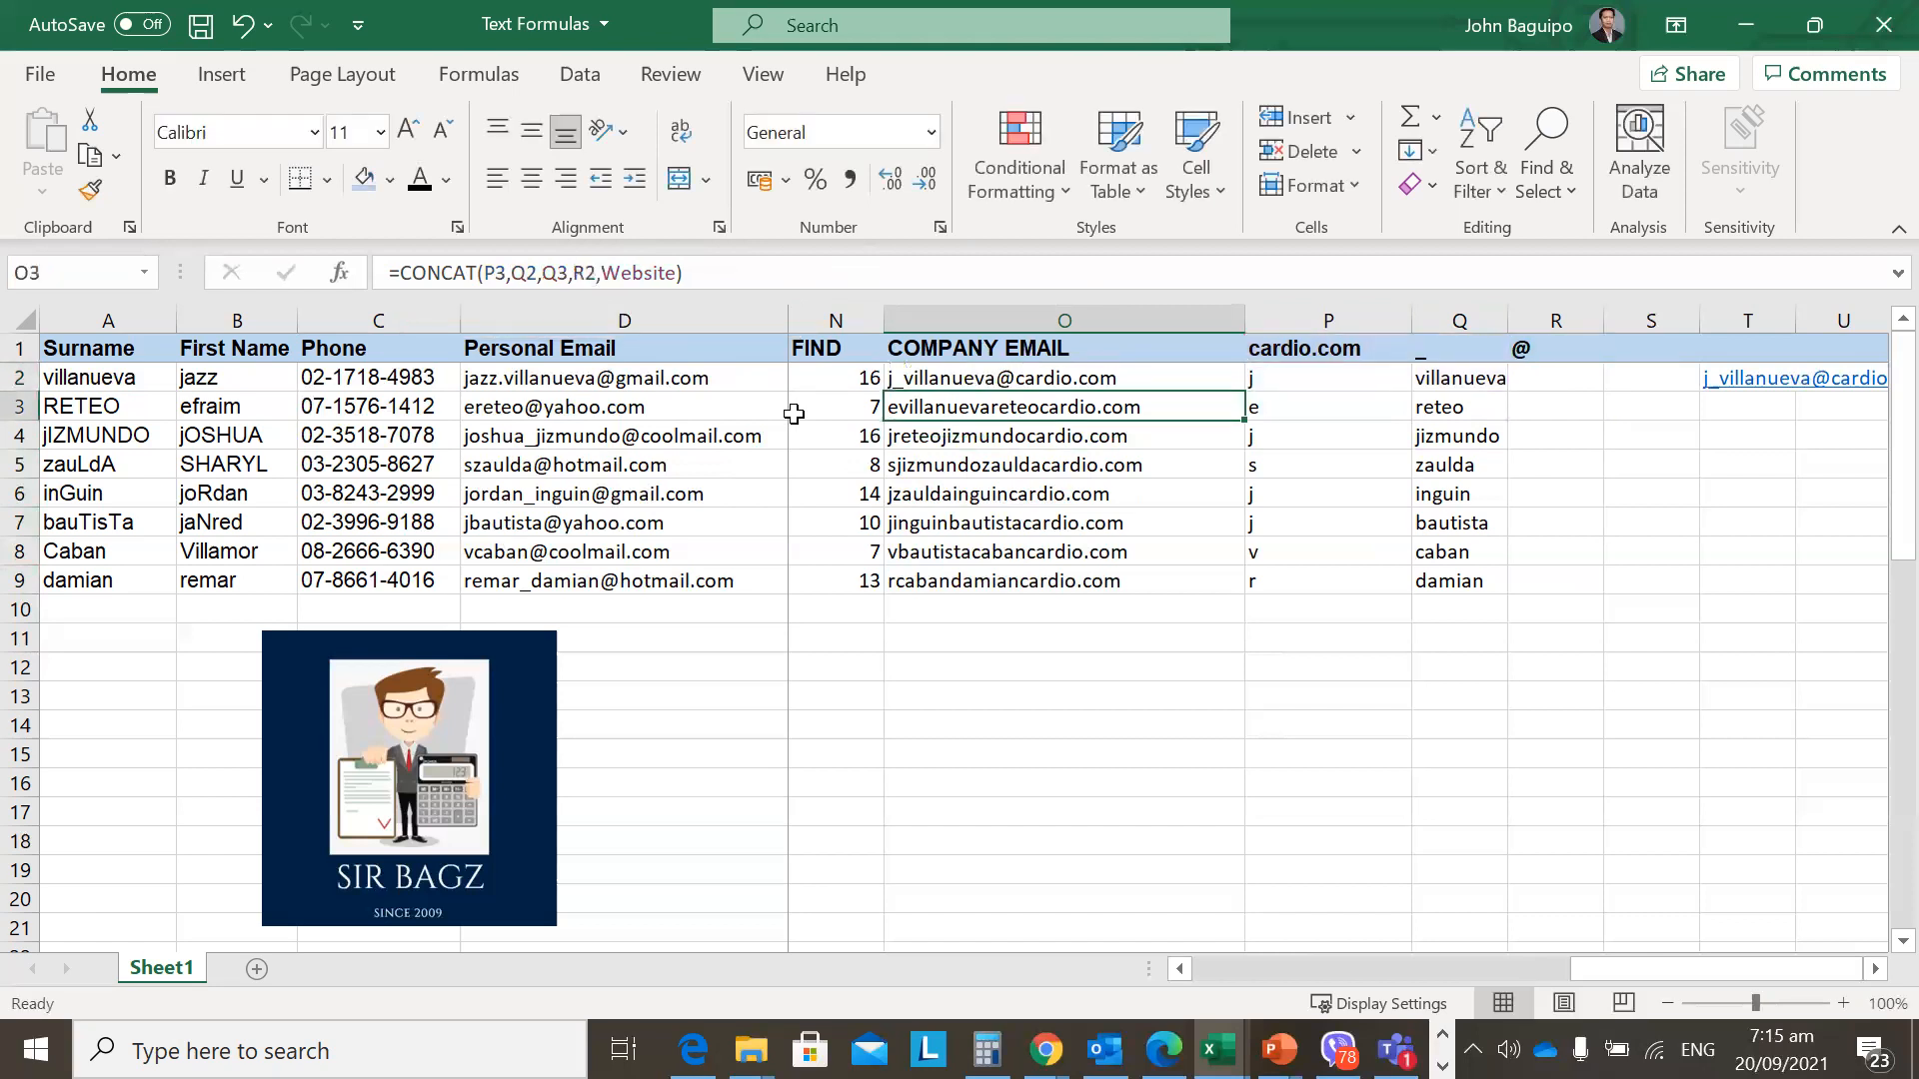
pyautogui.press('Up')
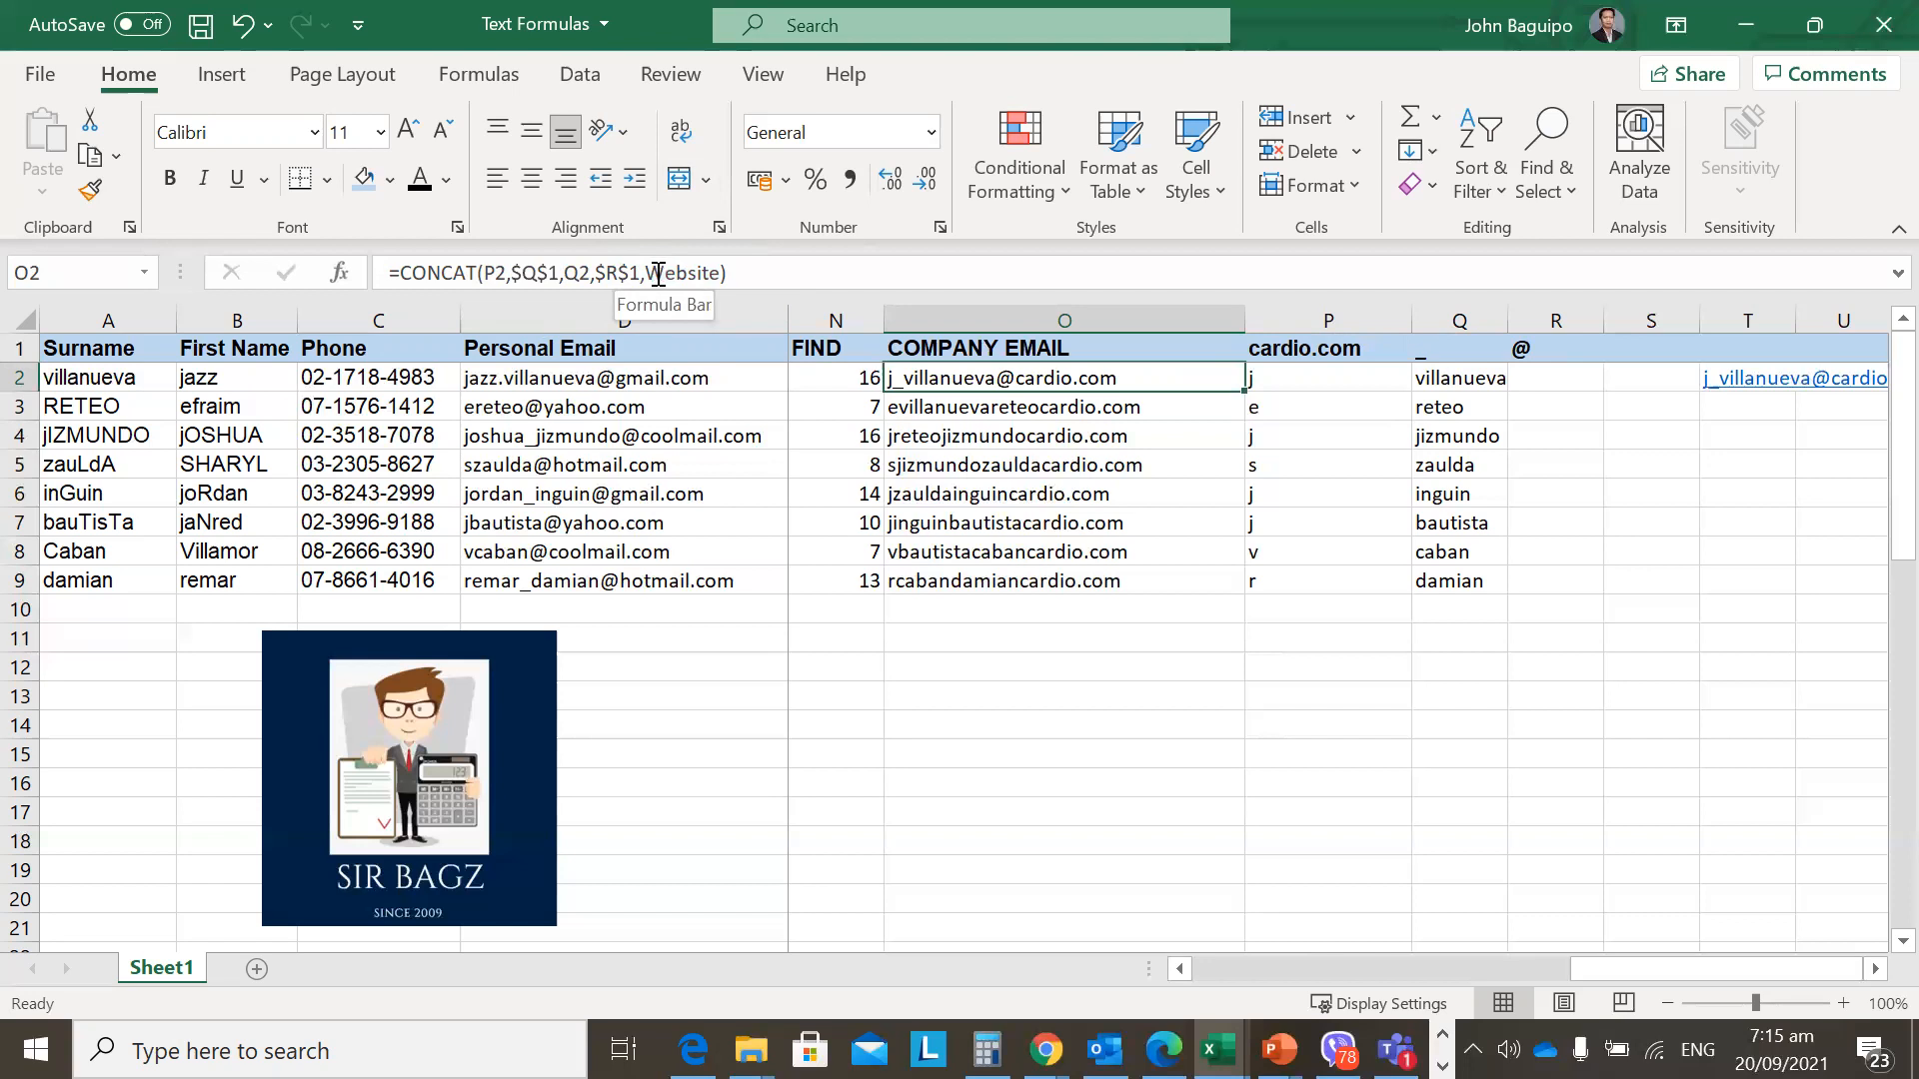
# Check cardio.com's Website name, then name cell R10 'phone' in the Name Box.
pyautogui.click(1150, 612)
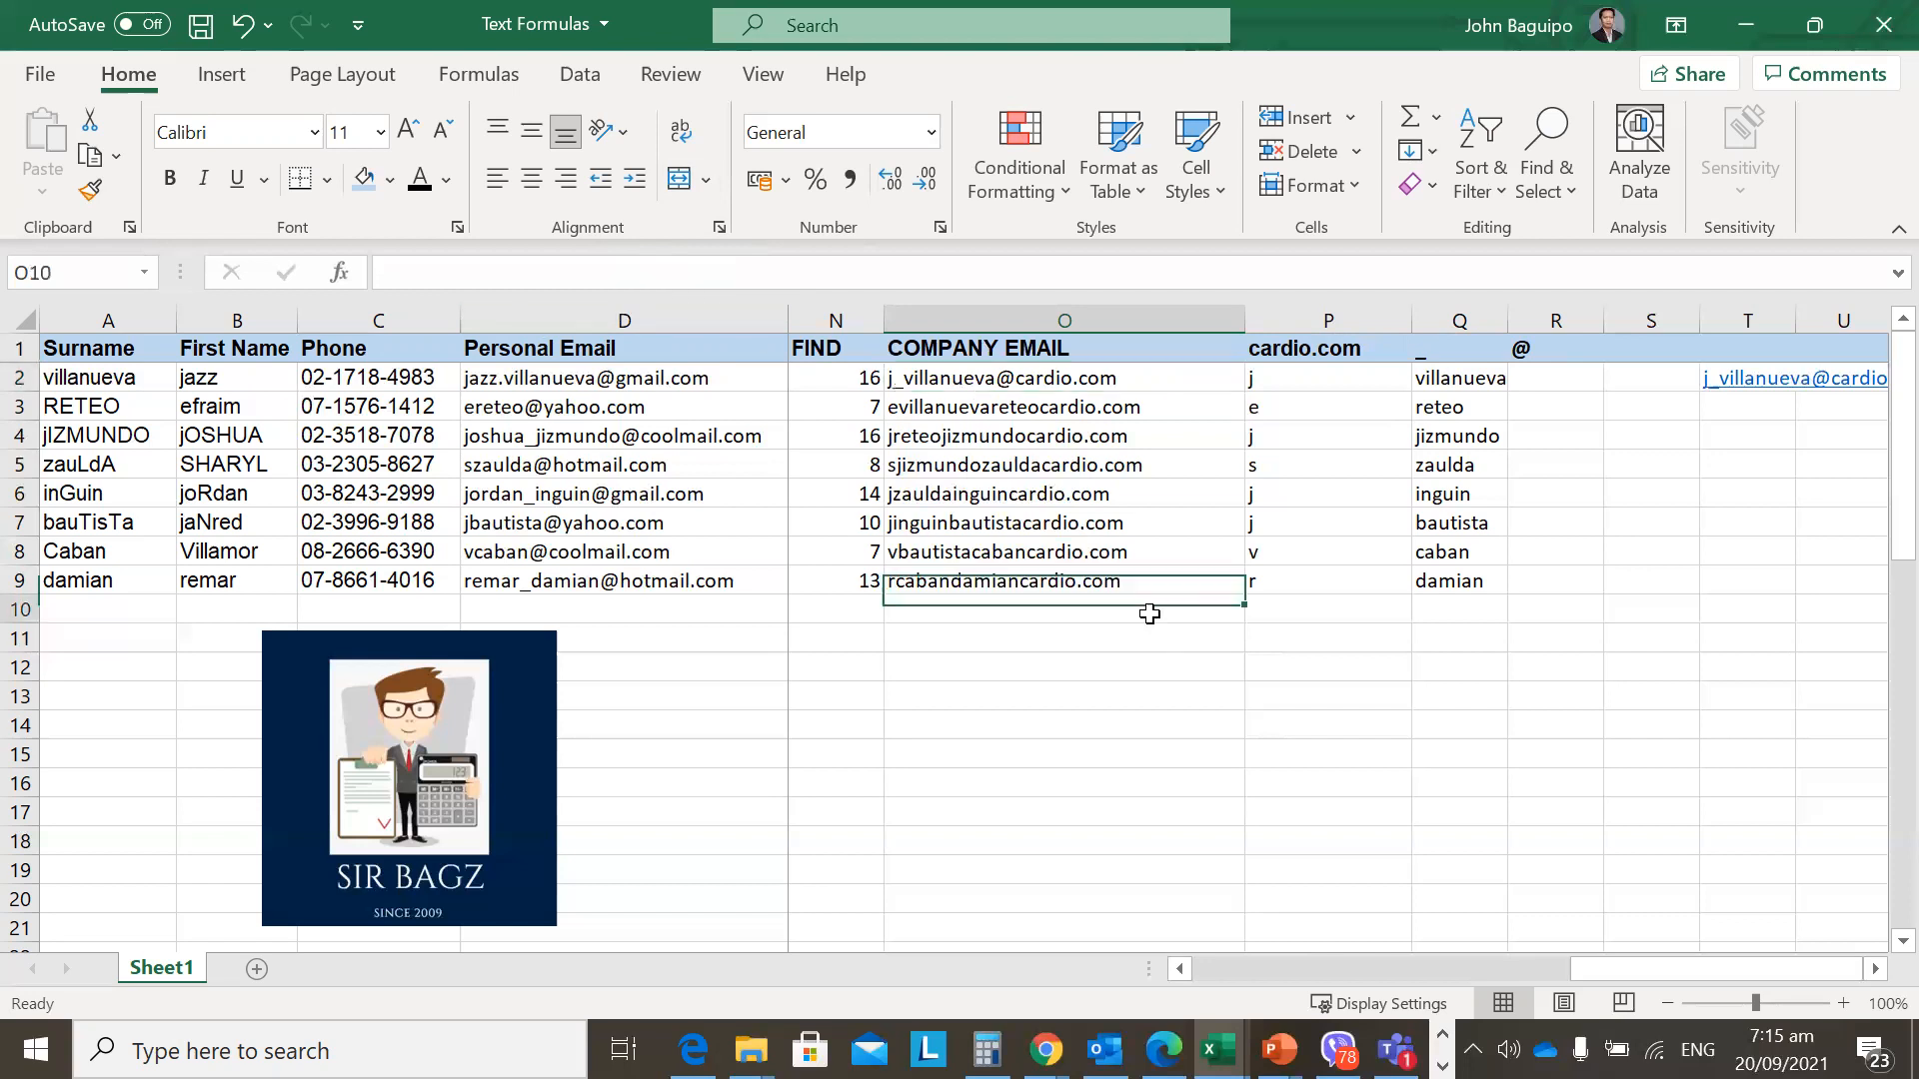
pyautogui.click(1329, 348)
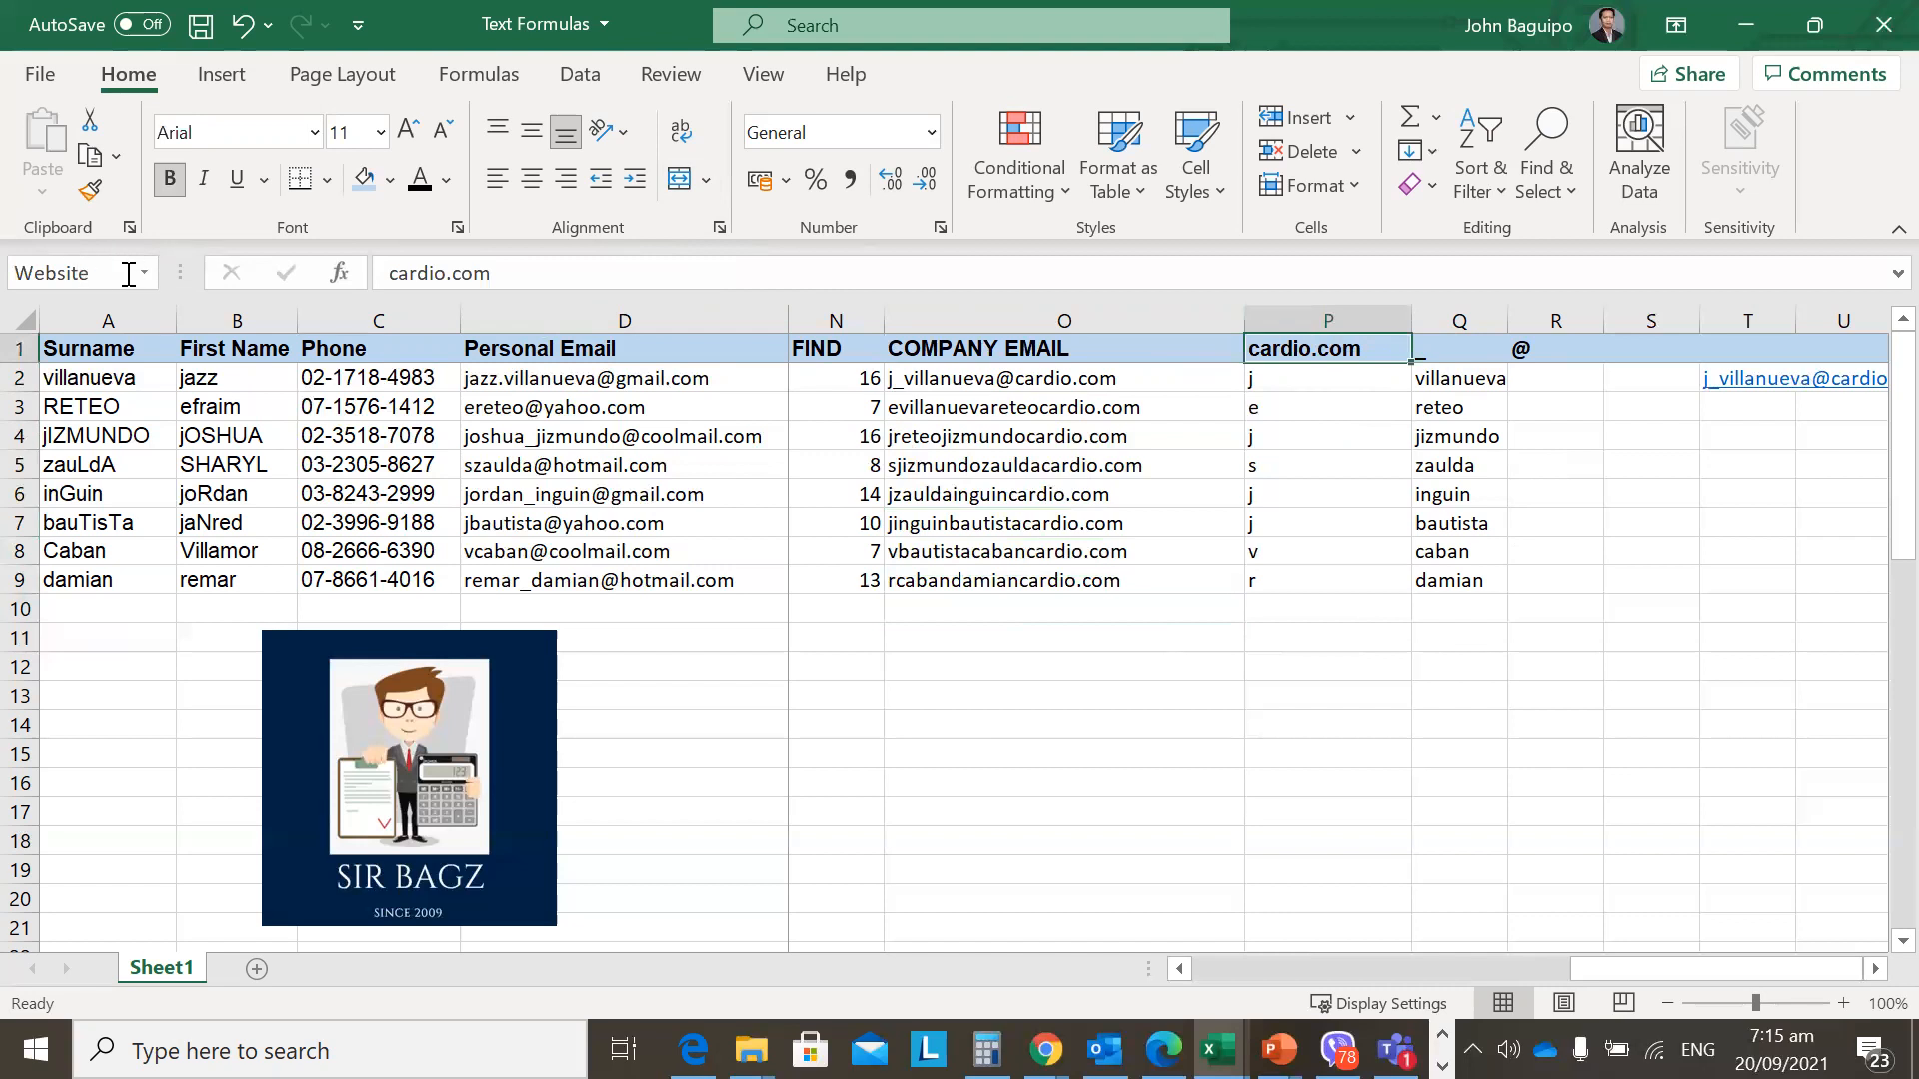
pyautogui.click(1581, 610)
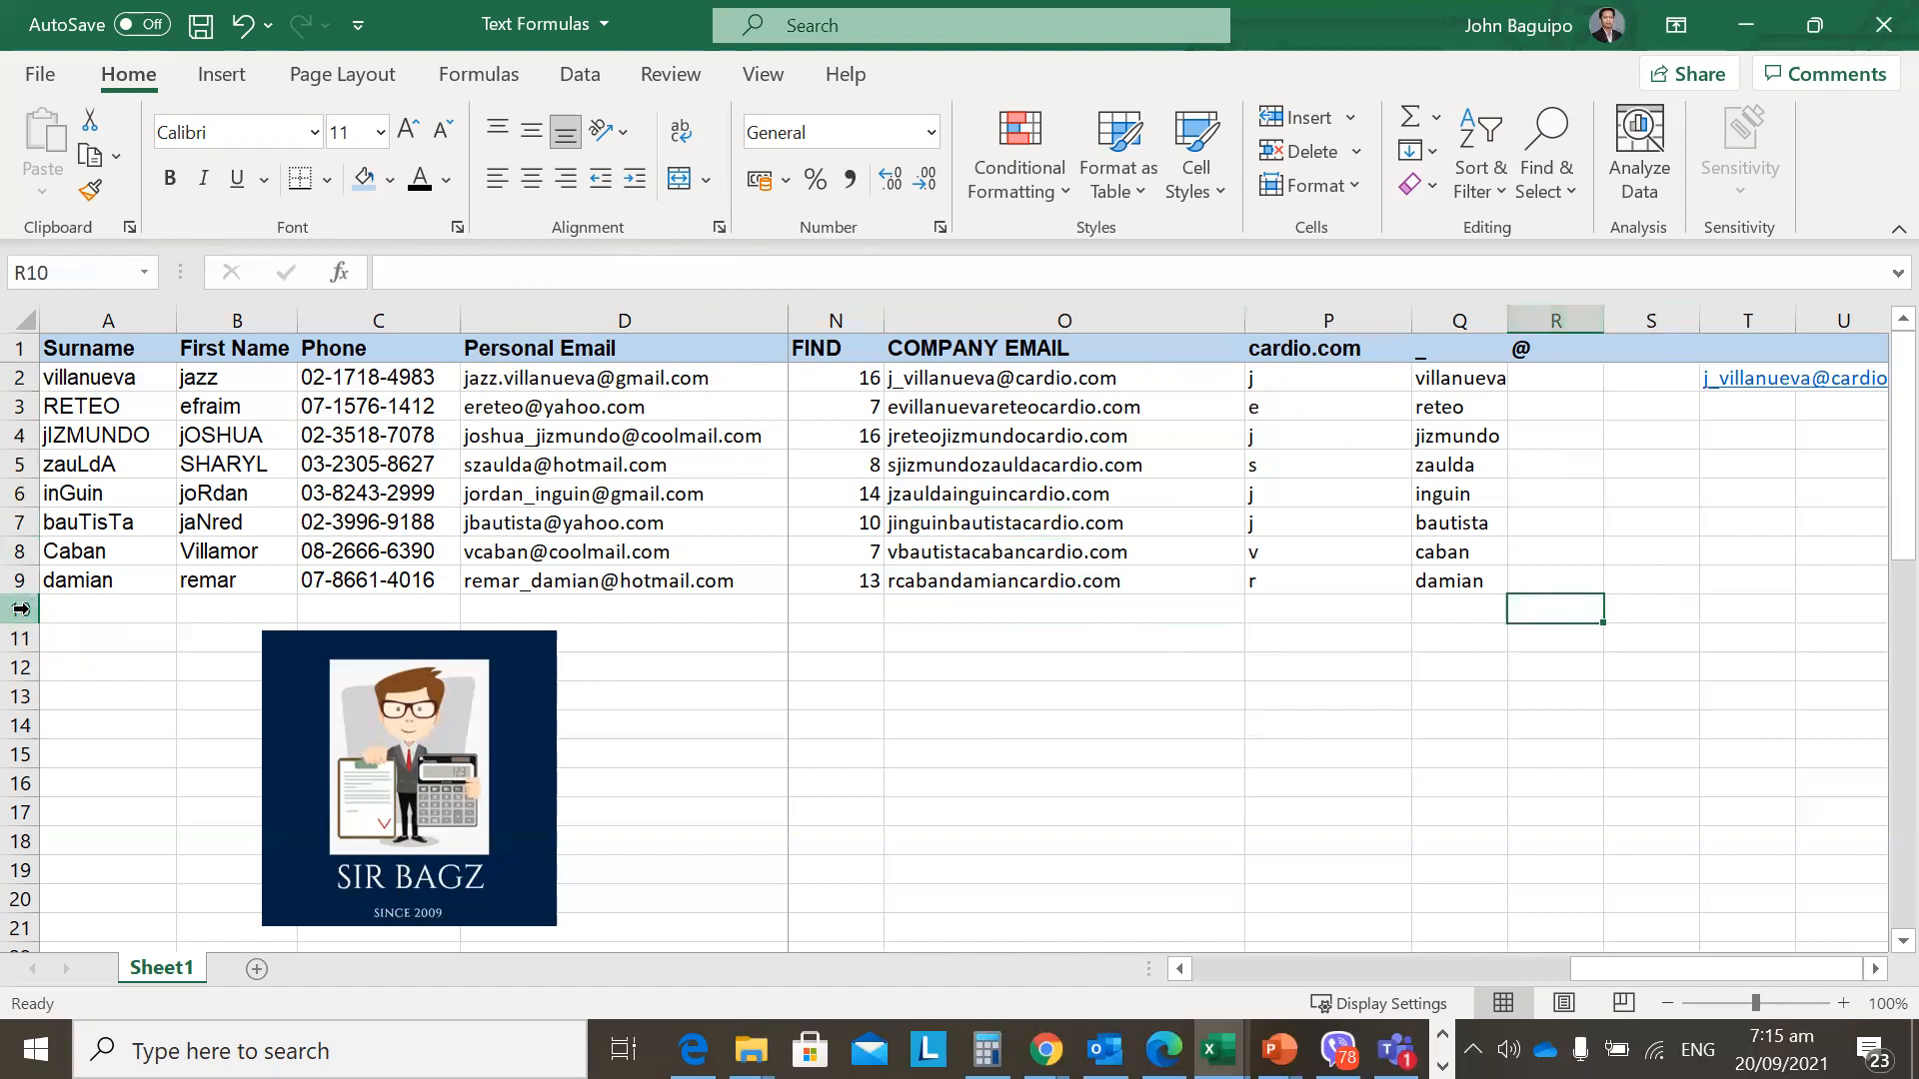
pyautogui.click(102, 273)
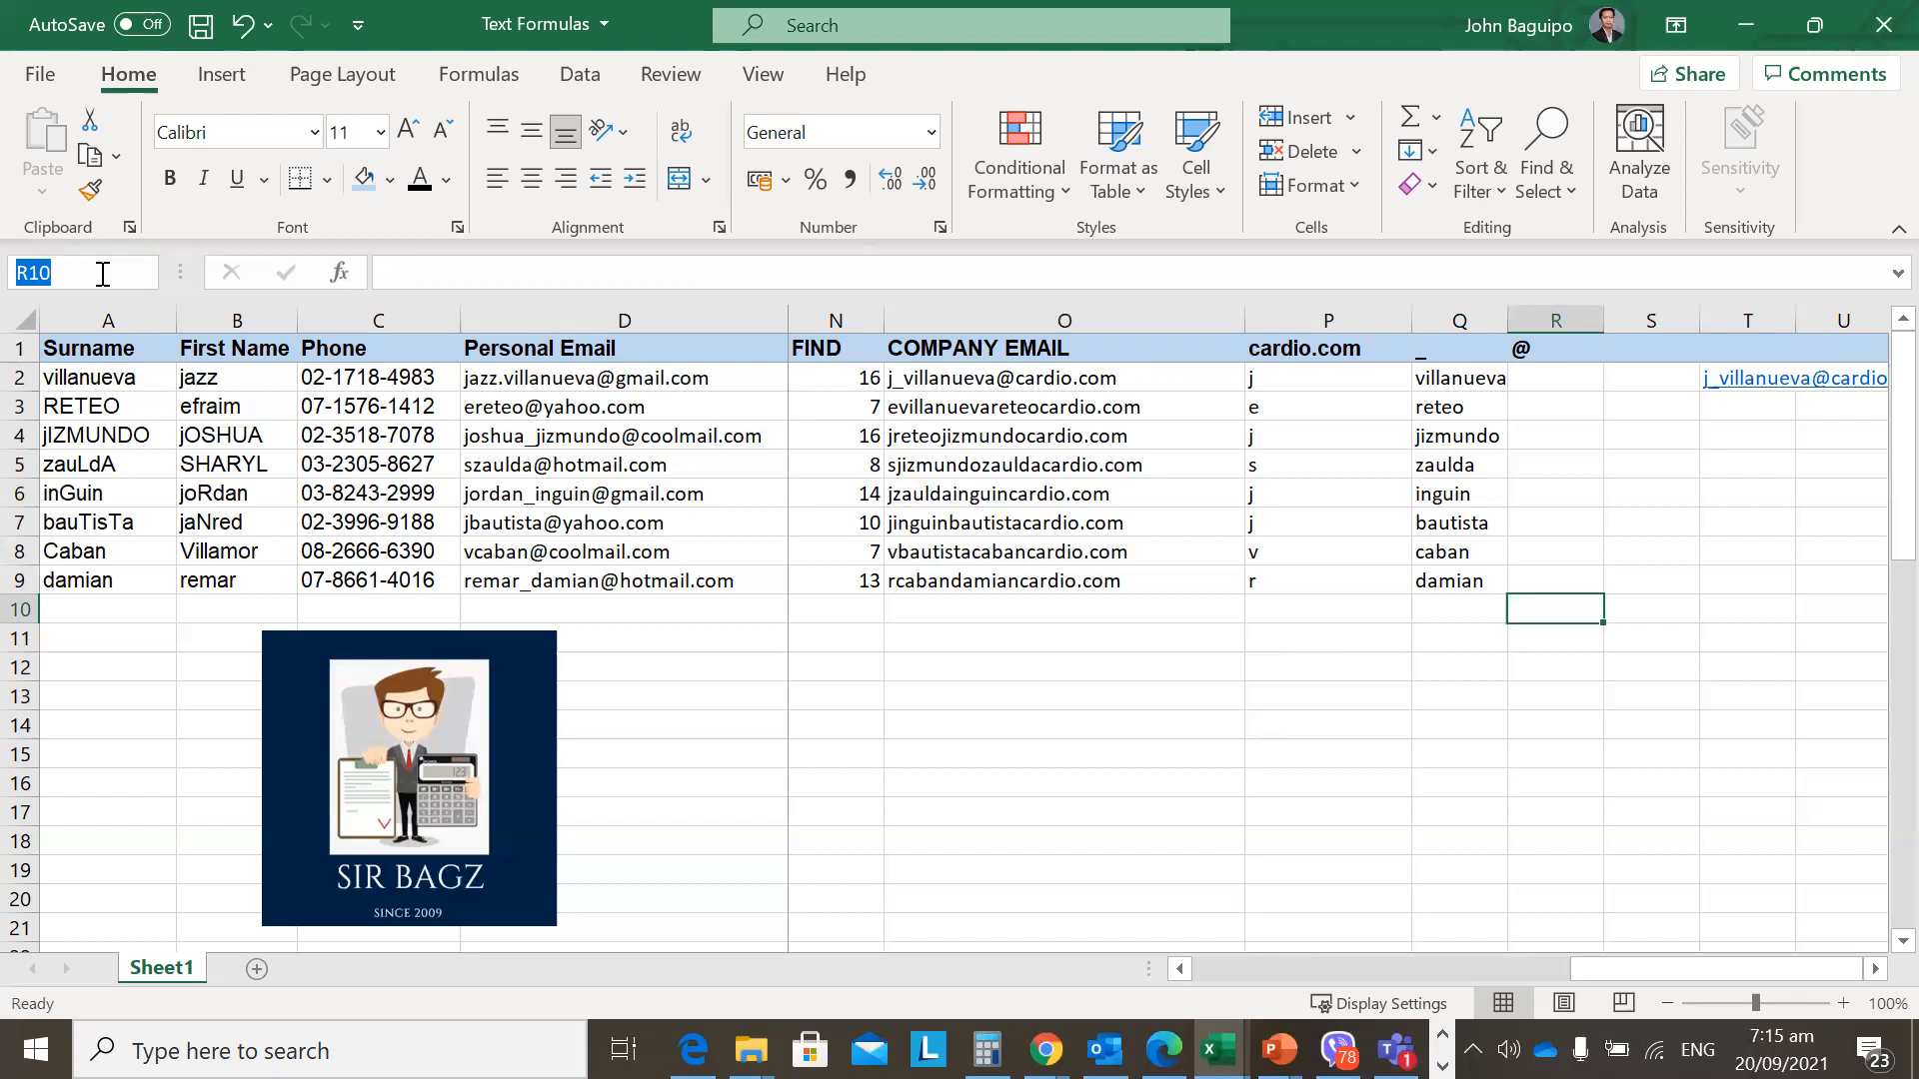
pyautogui.write('phone')
pyautogui.press('Return')
pyautogui.press('Left')
pyautogui.press('Right')
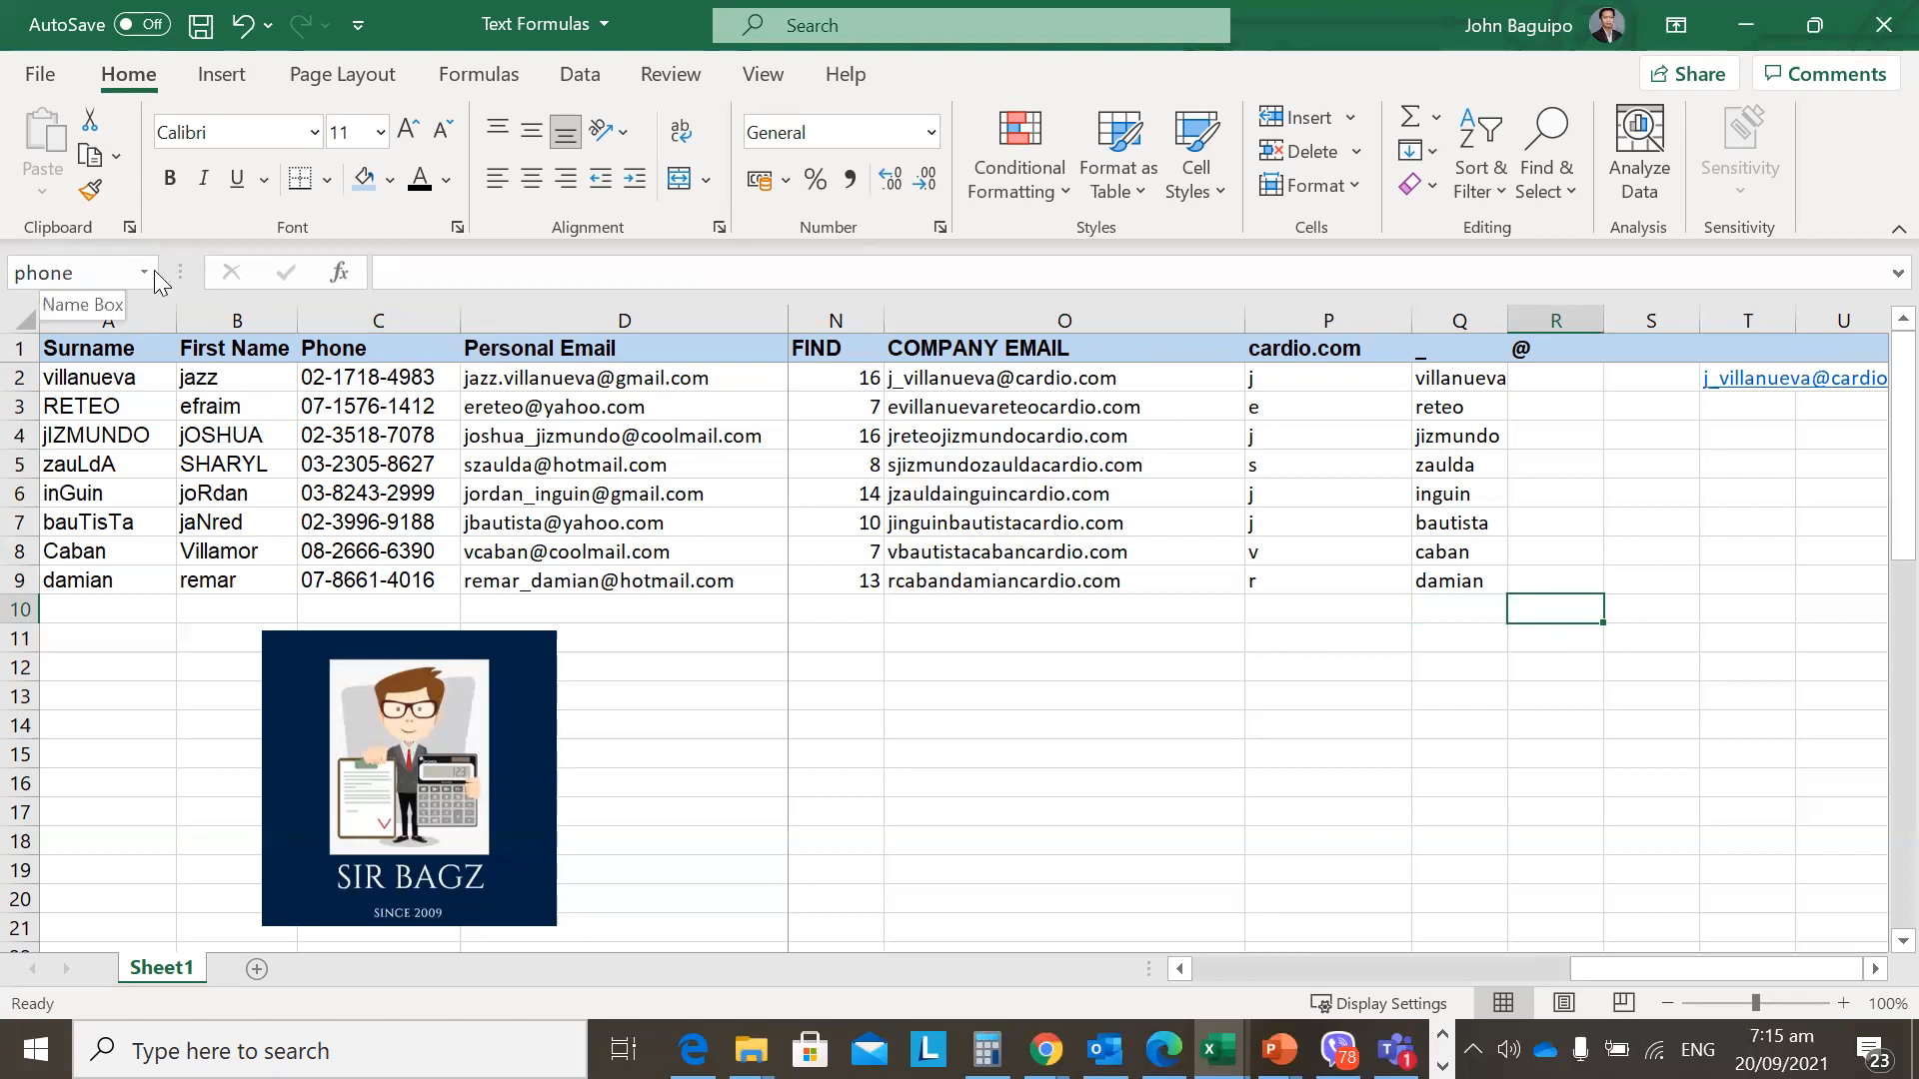
pyautogui.click(1065, 379)
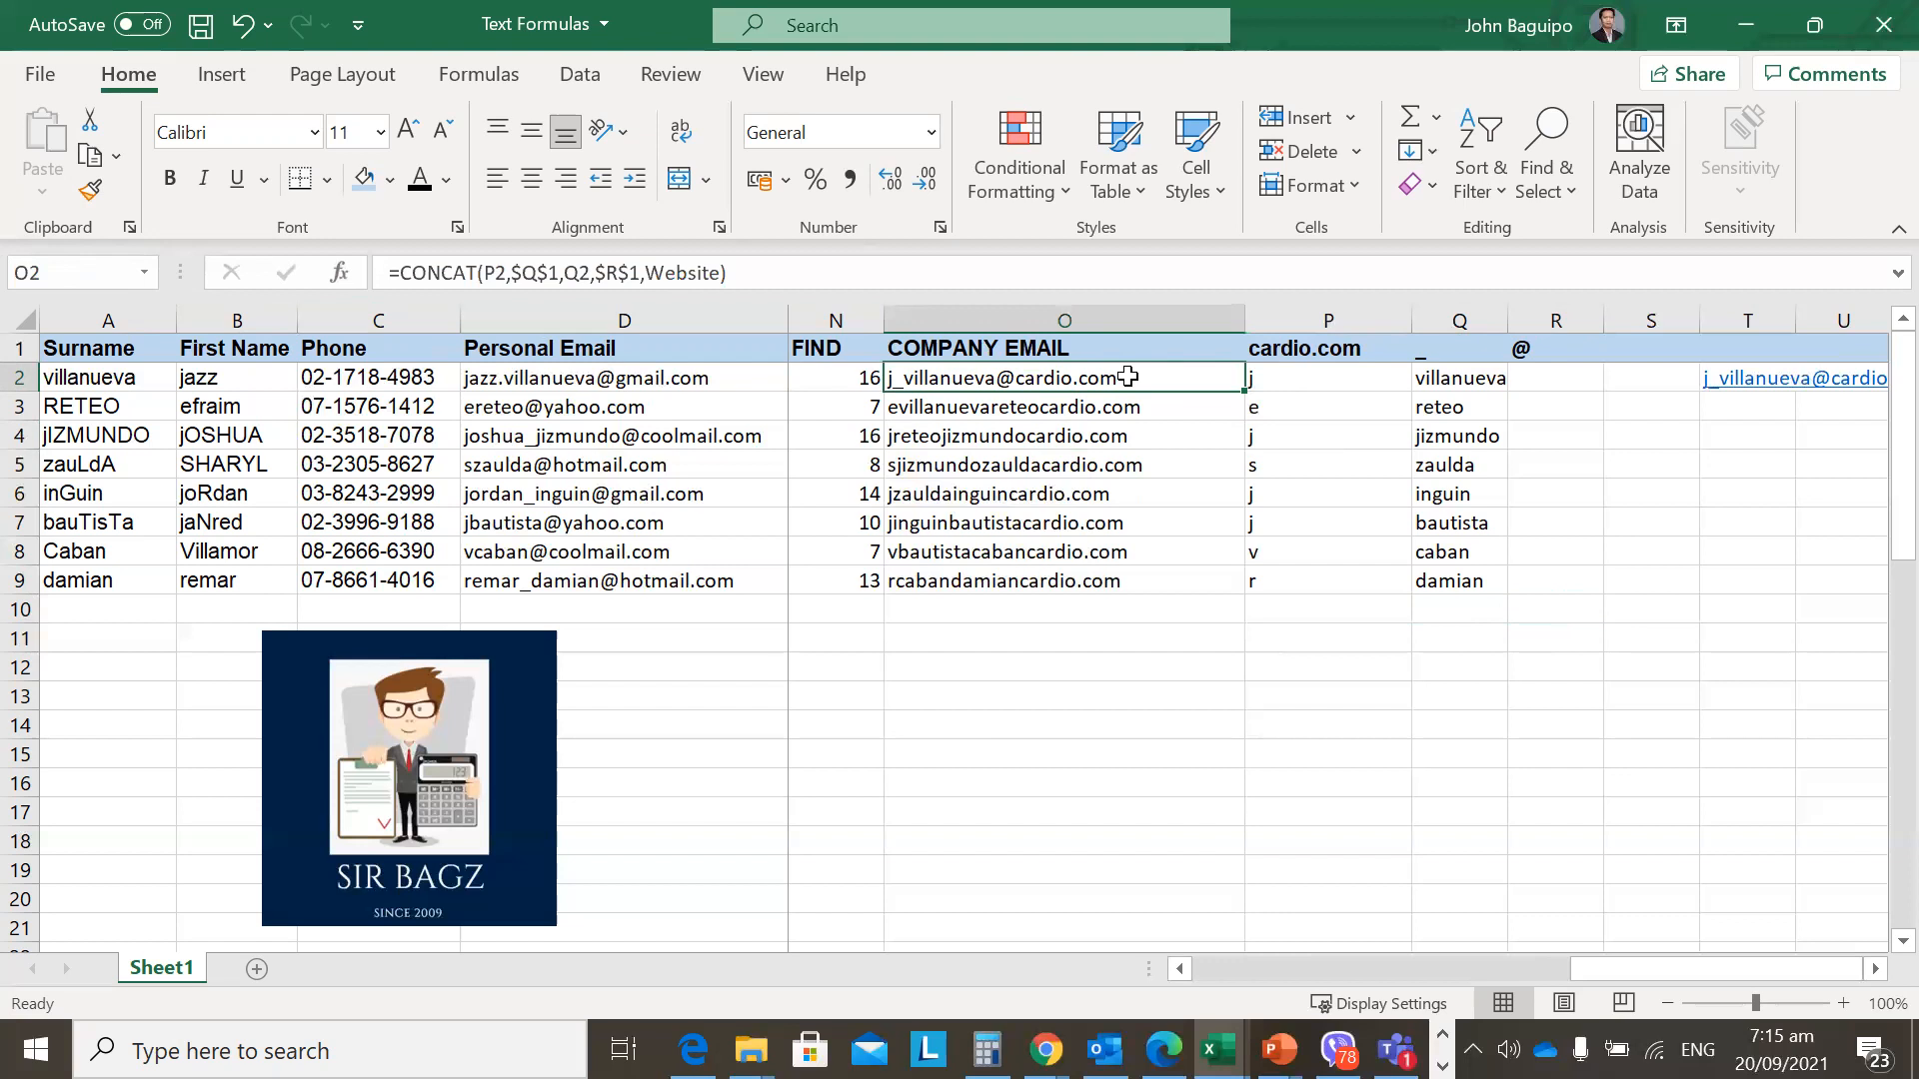
pyautogui.doubleClick(720, 276)
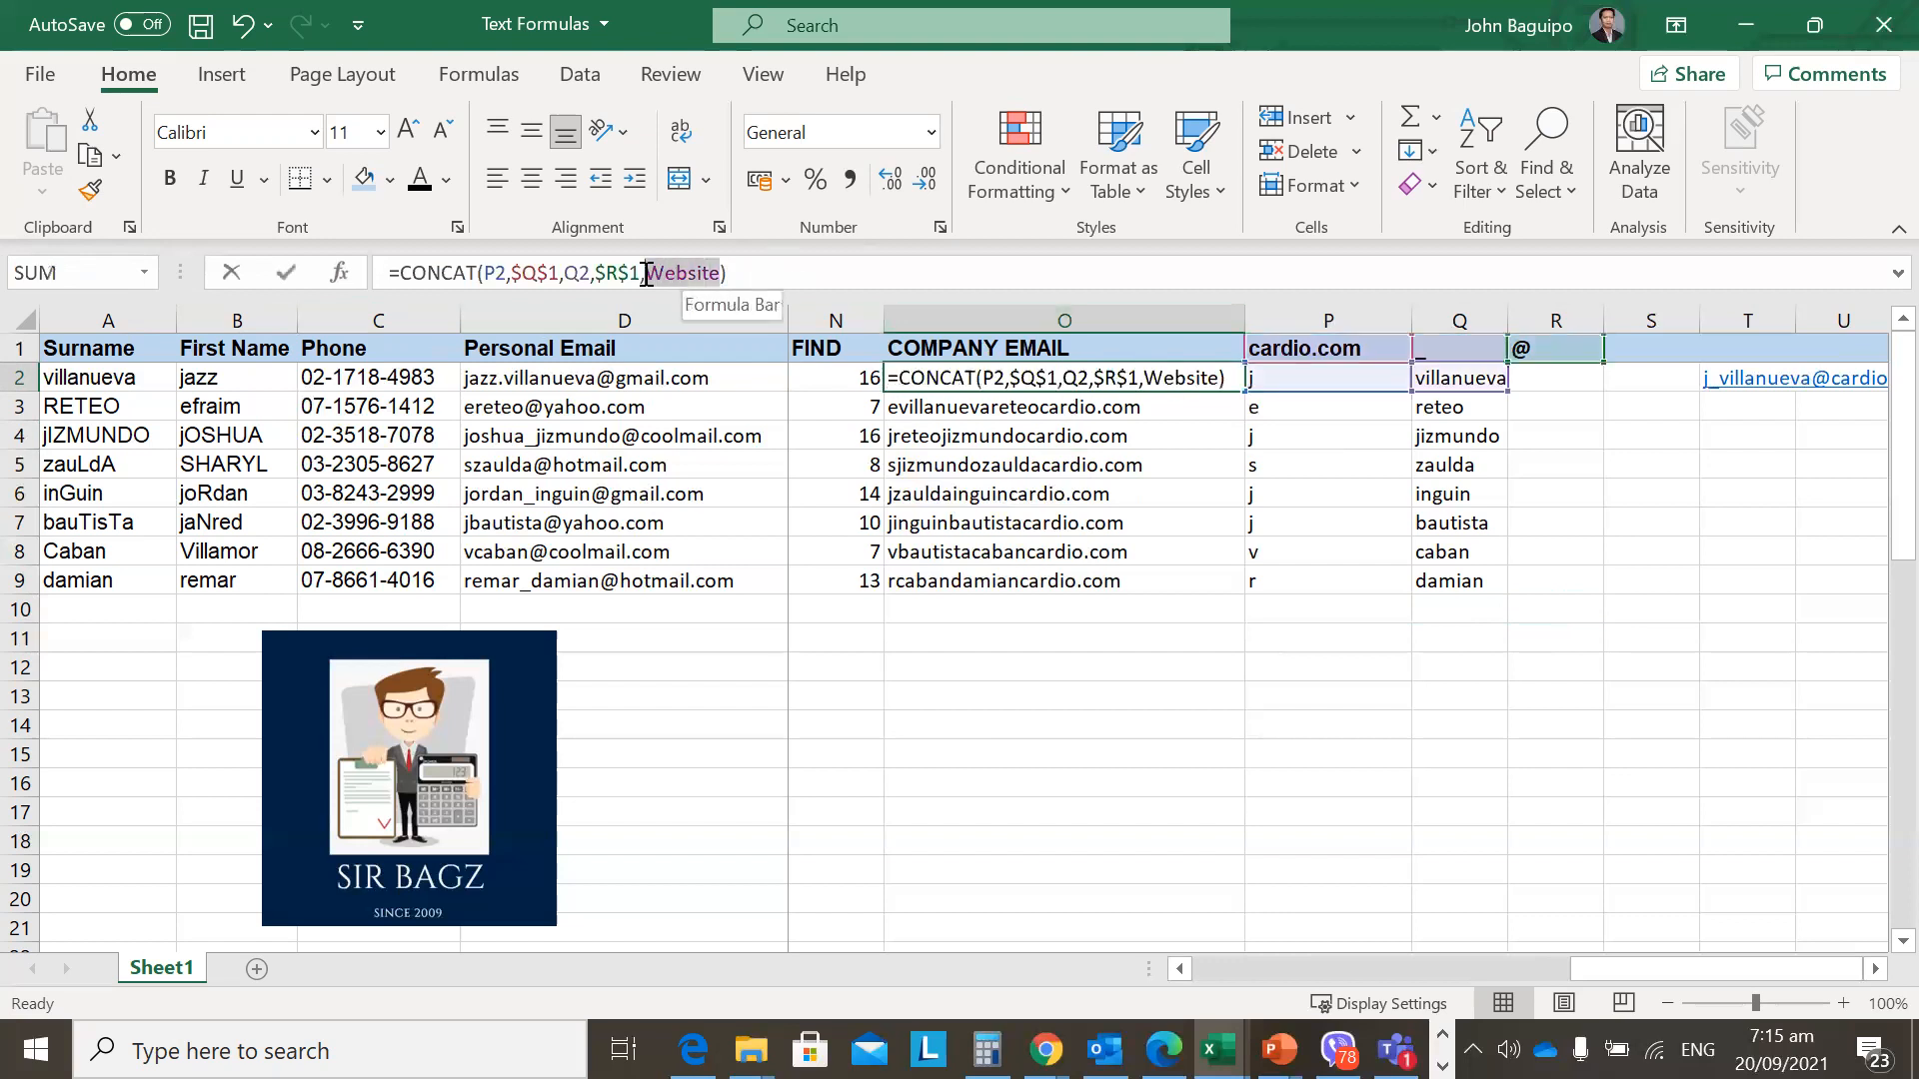
pyautogui.press('Escape')
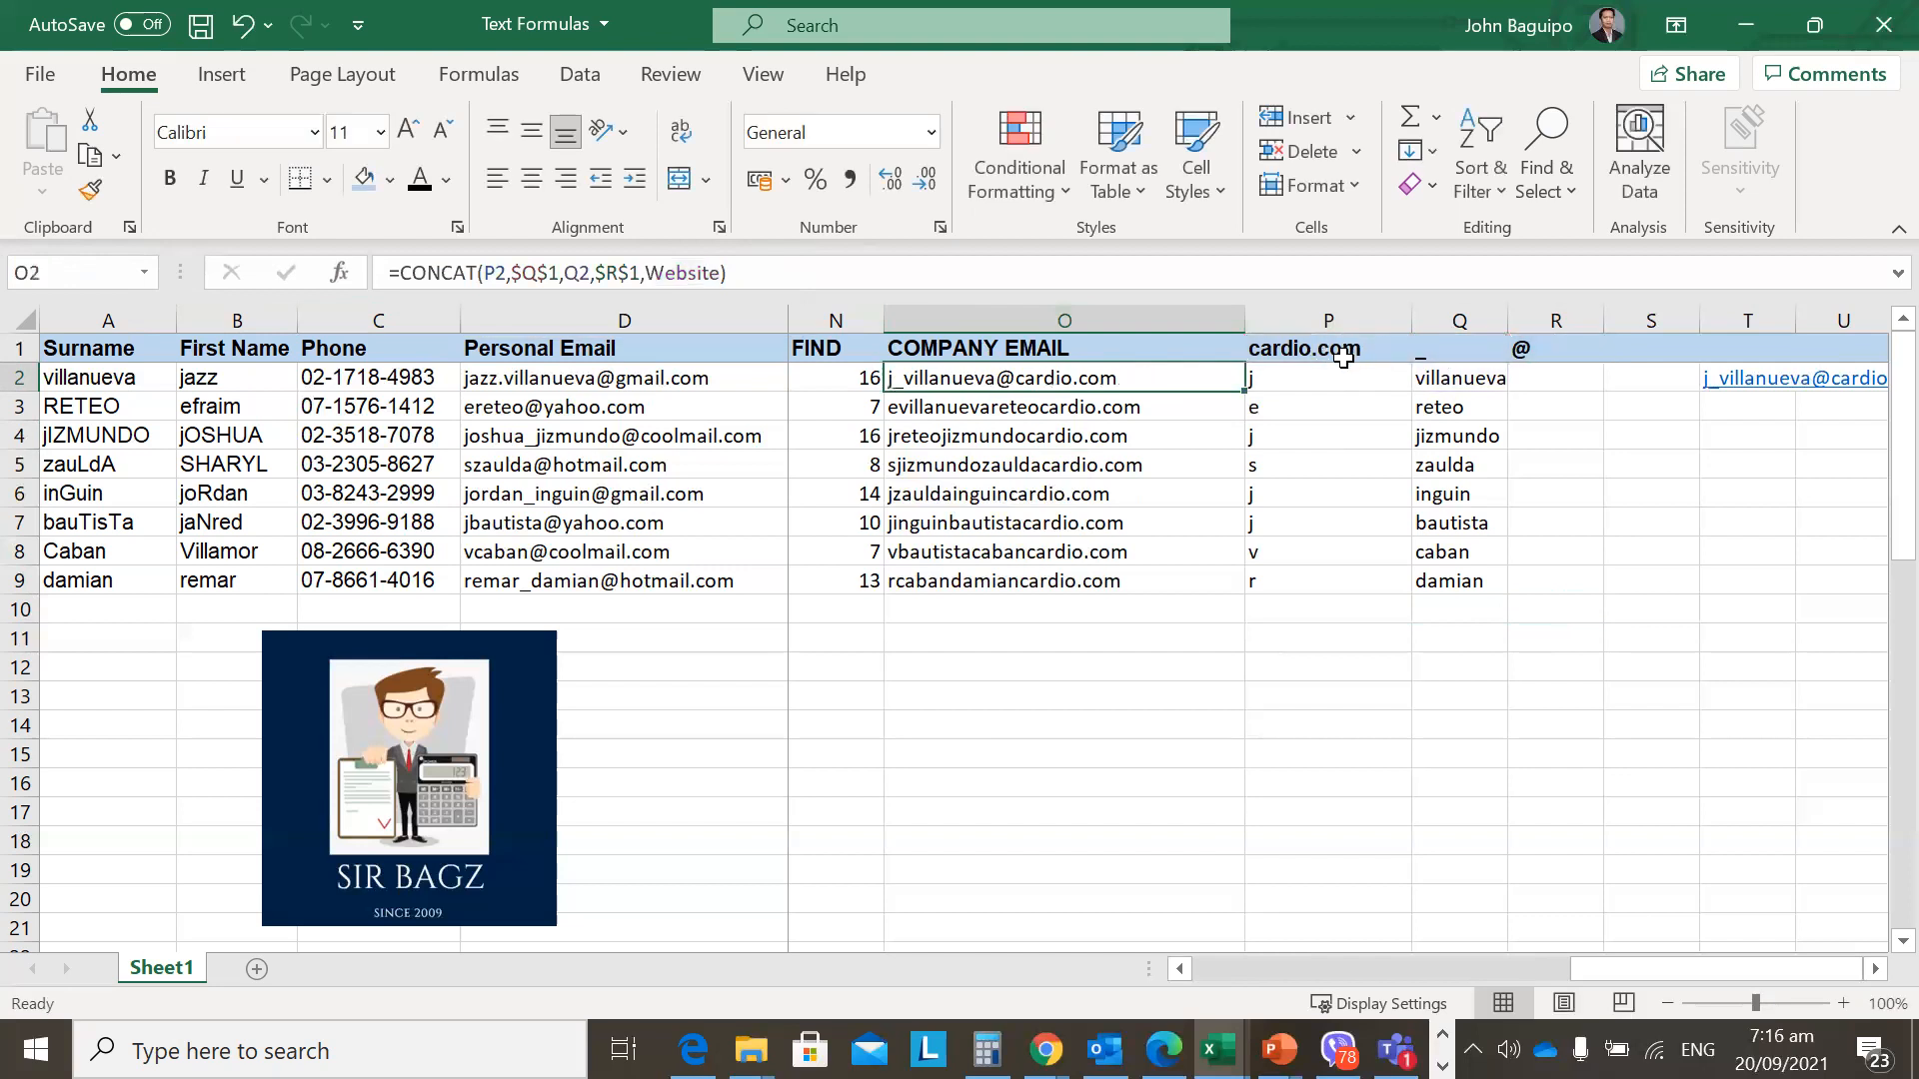
pyautogui.click(1337, 351)
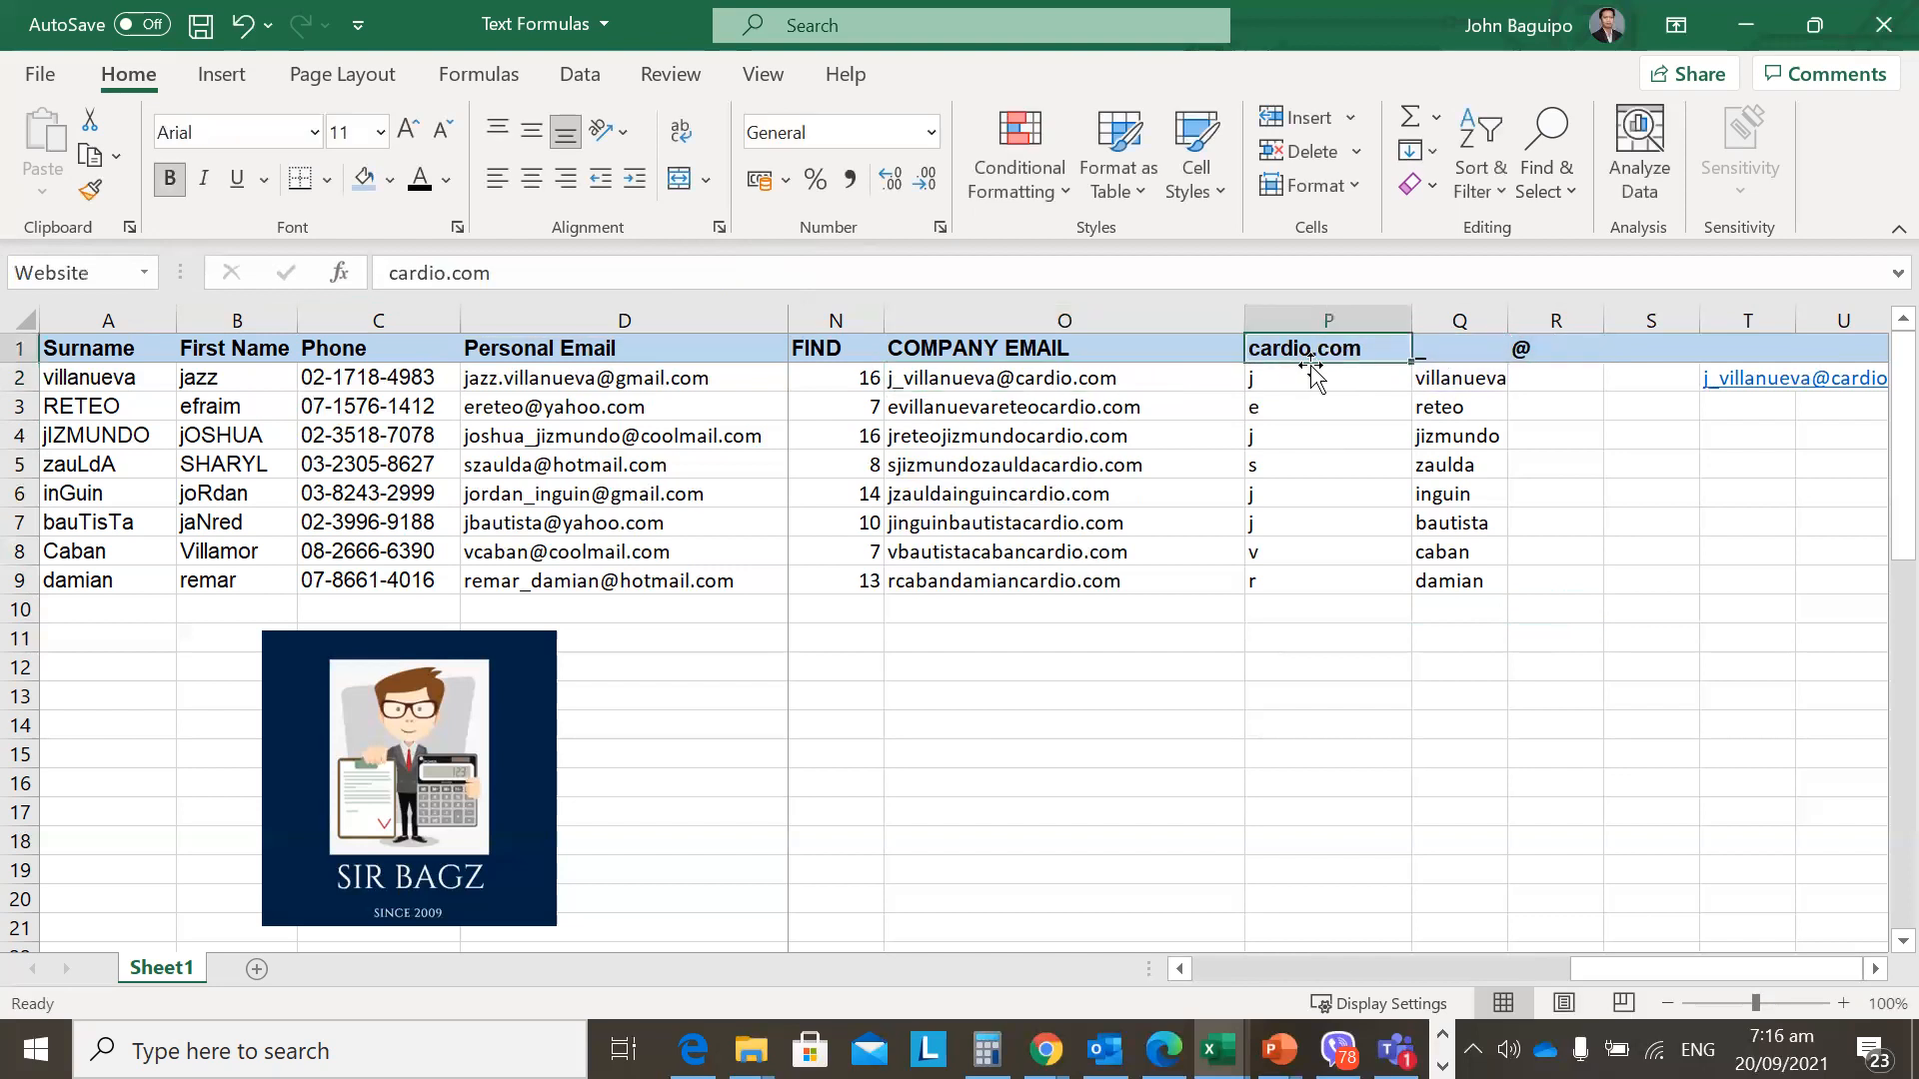
pyautogui.click(1119, 381)
pyautogui.press('Down')
pyautogui.press('Down')
pyautogui.press('Down')
pyautogui.press('Down')
pyautogui.press('Down')
pyautogui.press('Down')
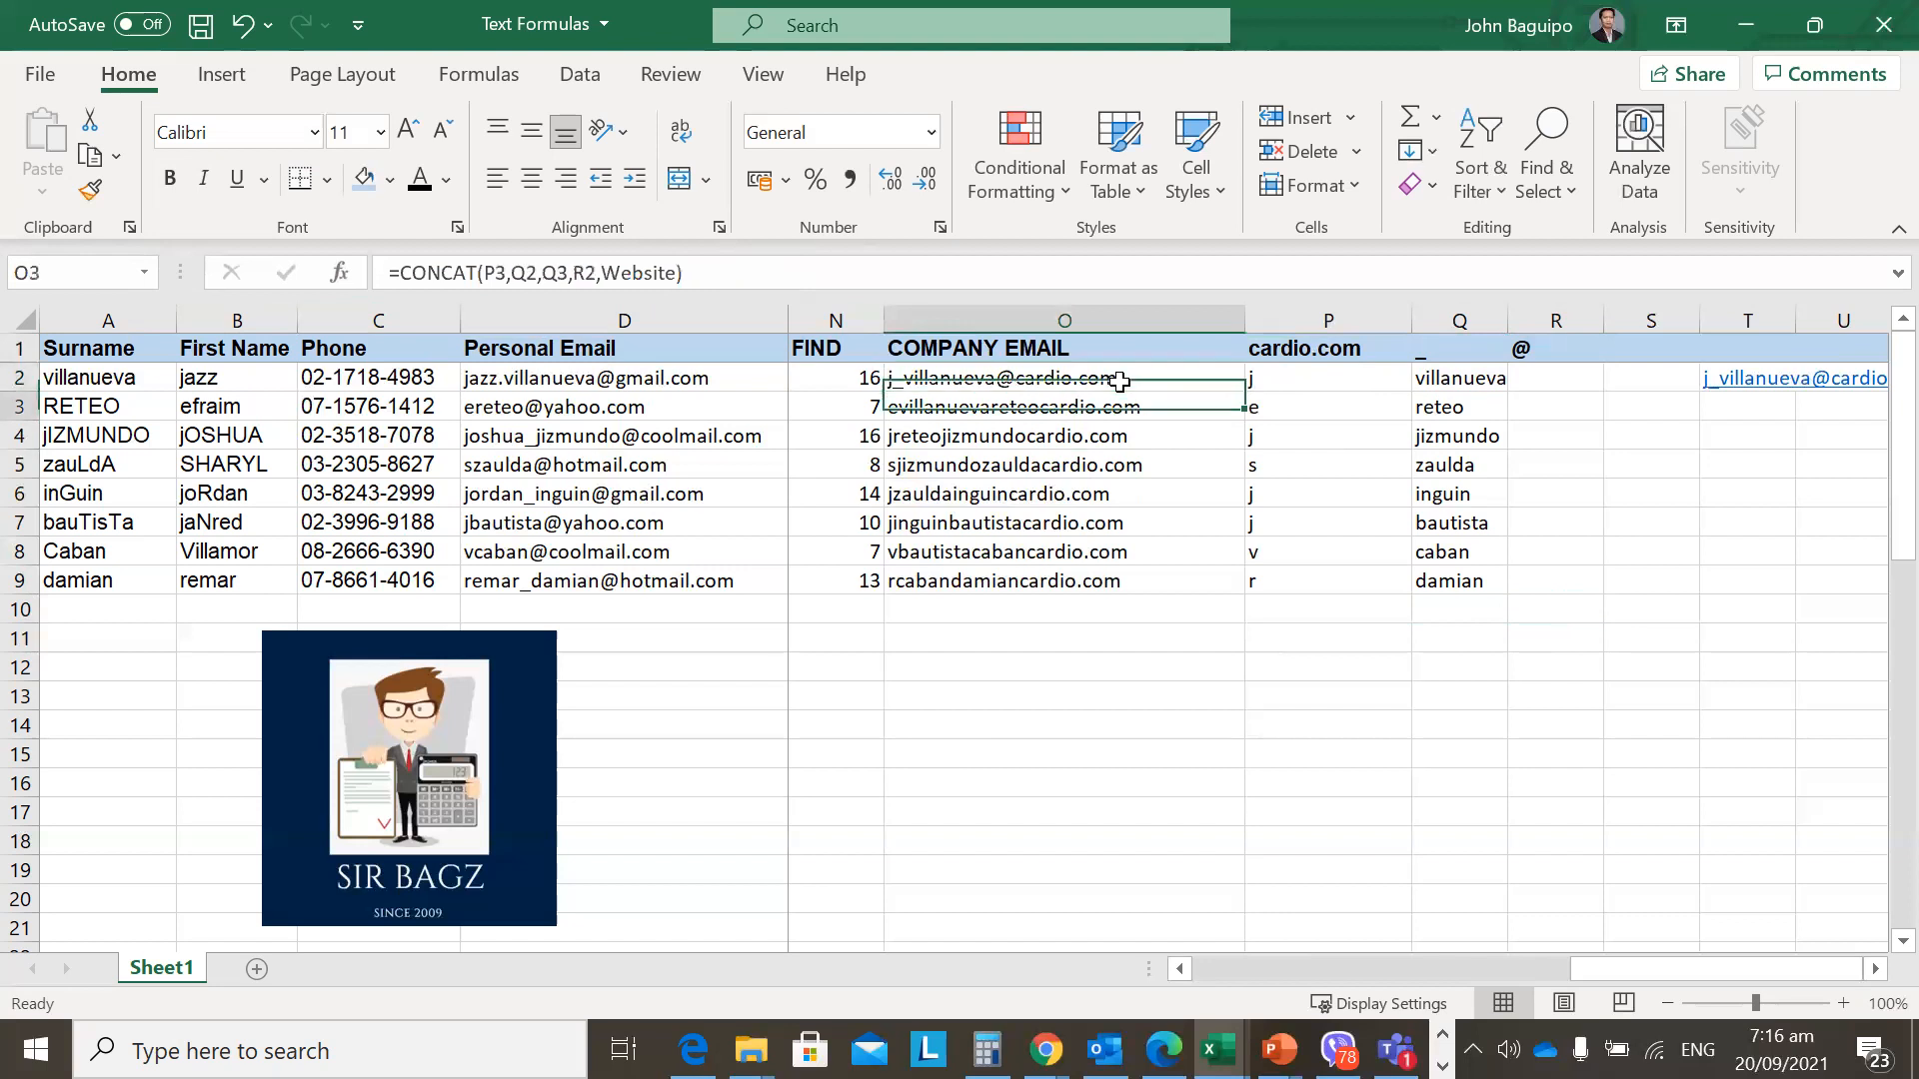
pyautogui.press('Down')
pyautogui.press('Up')
pyautogui.press('Up')
pyautogui.press('Up')
pyautogui.press('Up')
pyautogui.press('Up')
pyautogui.press('Up')
pyautogui.press('Up')
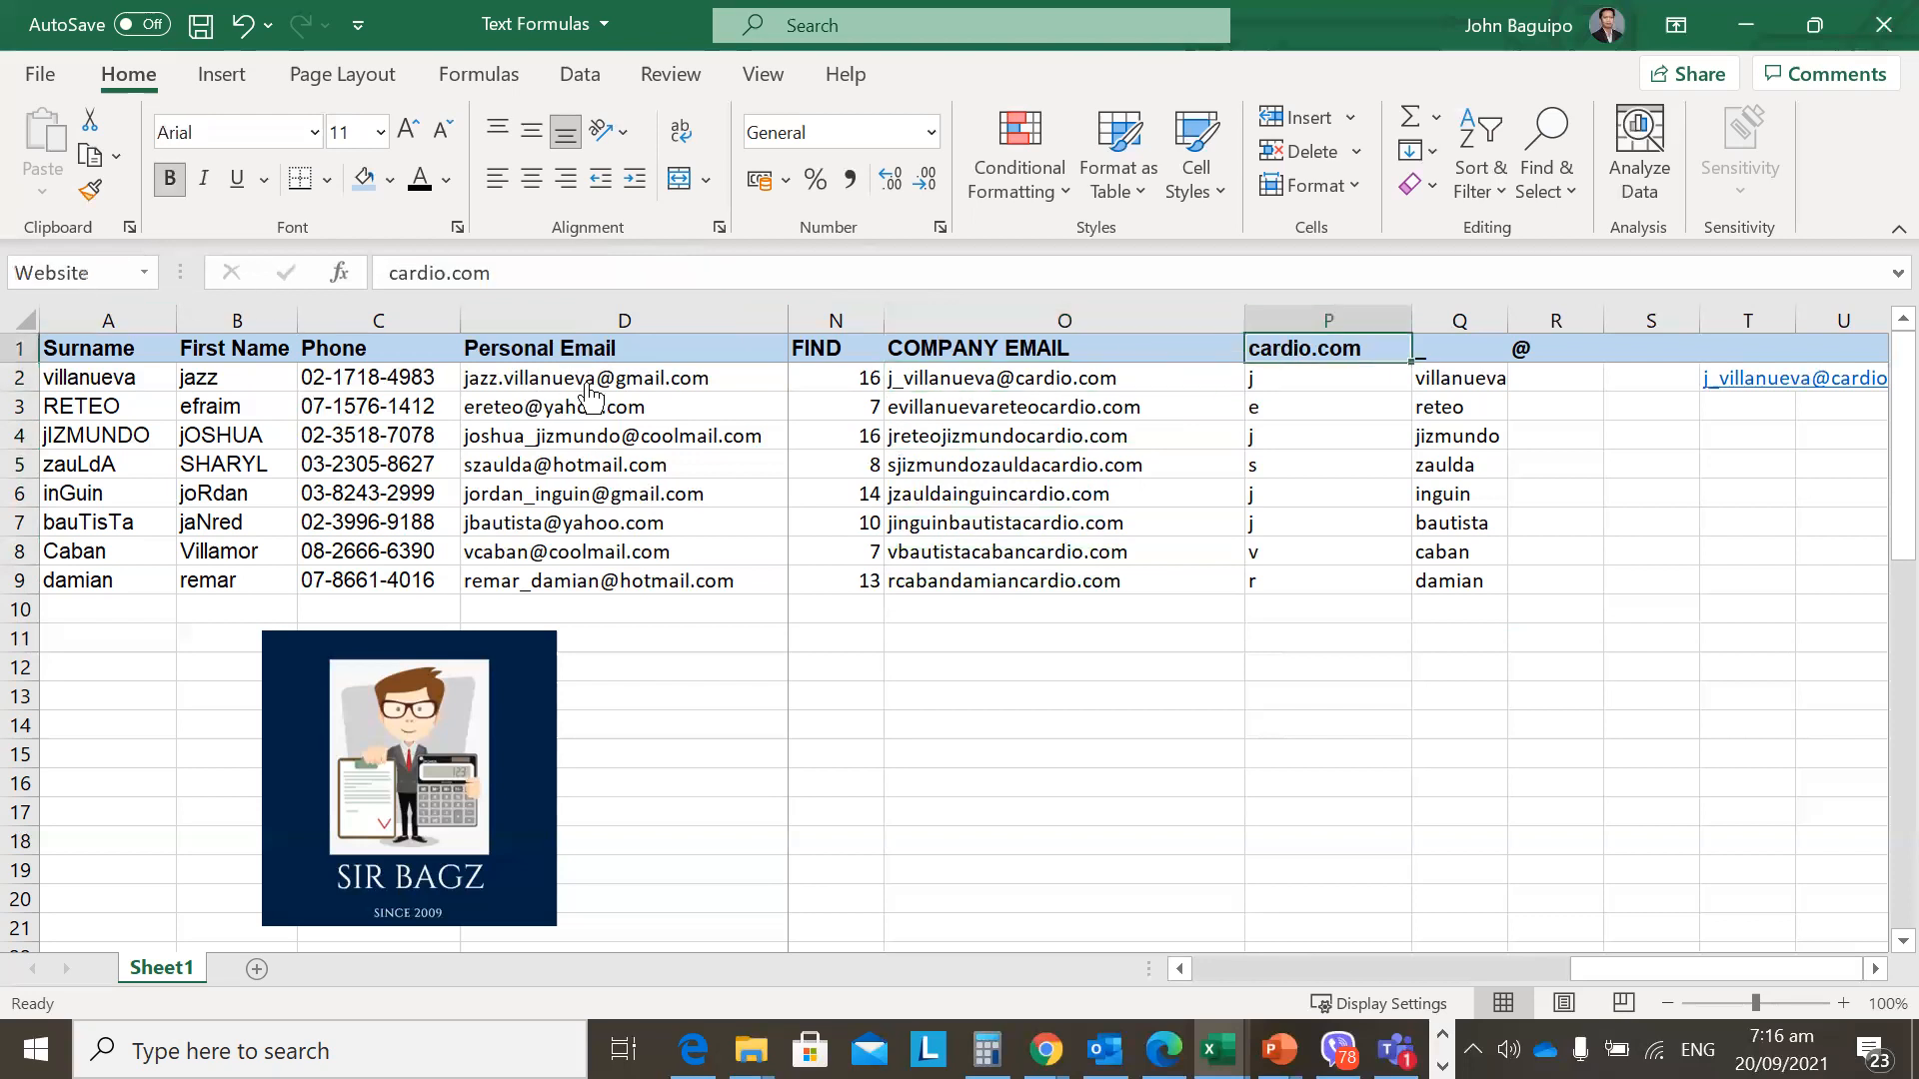
pyautogui.click(966, 379)
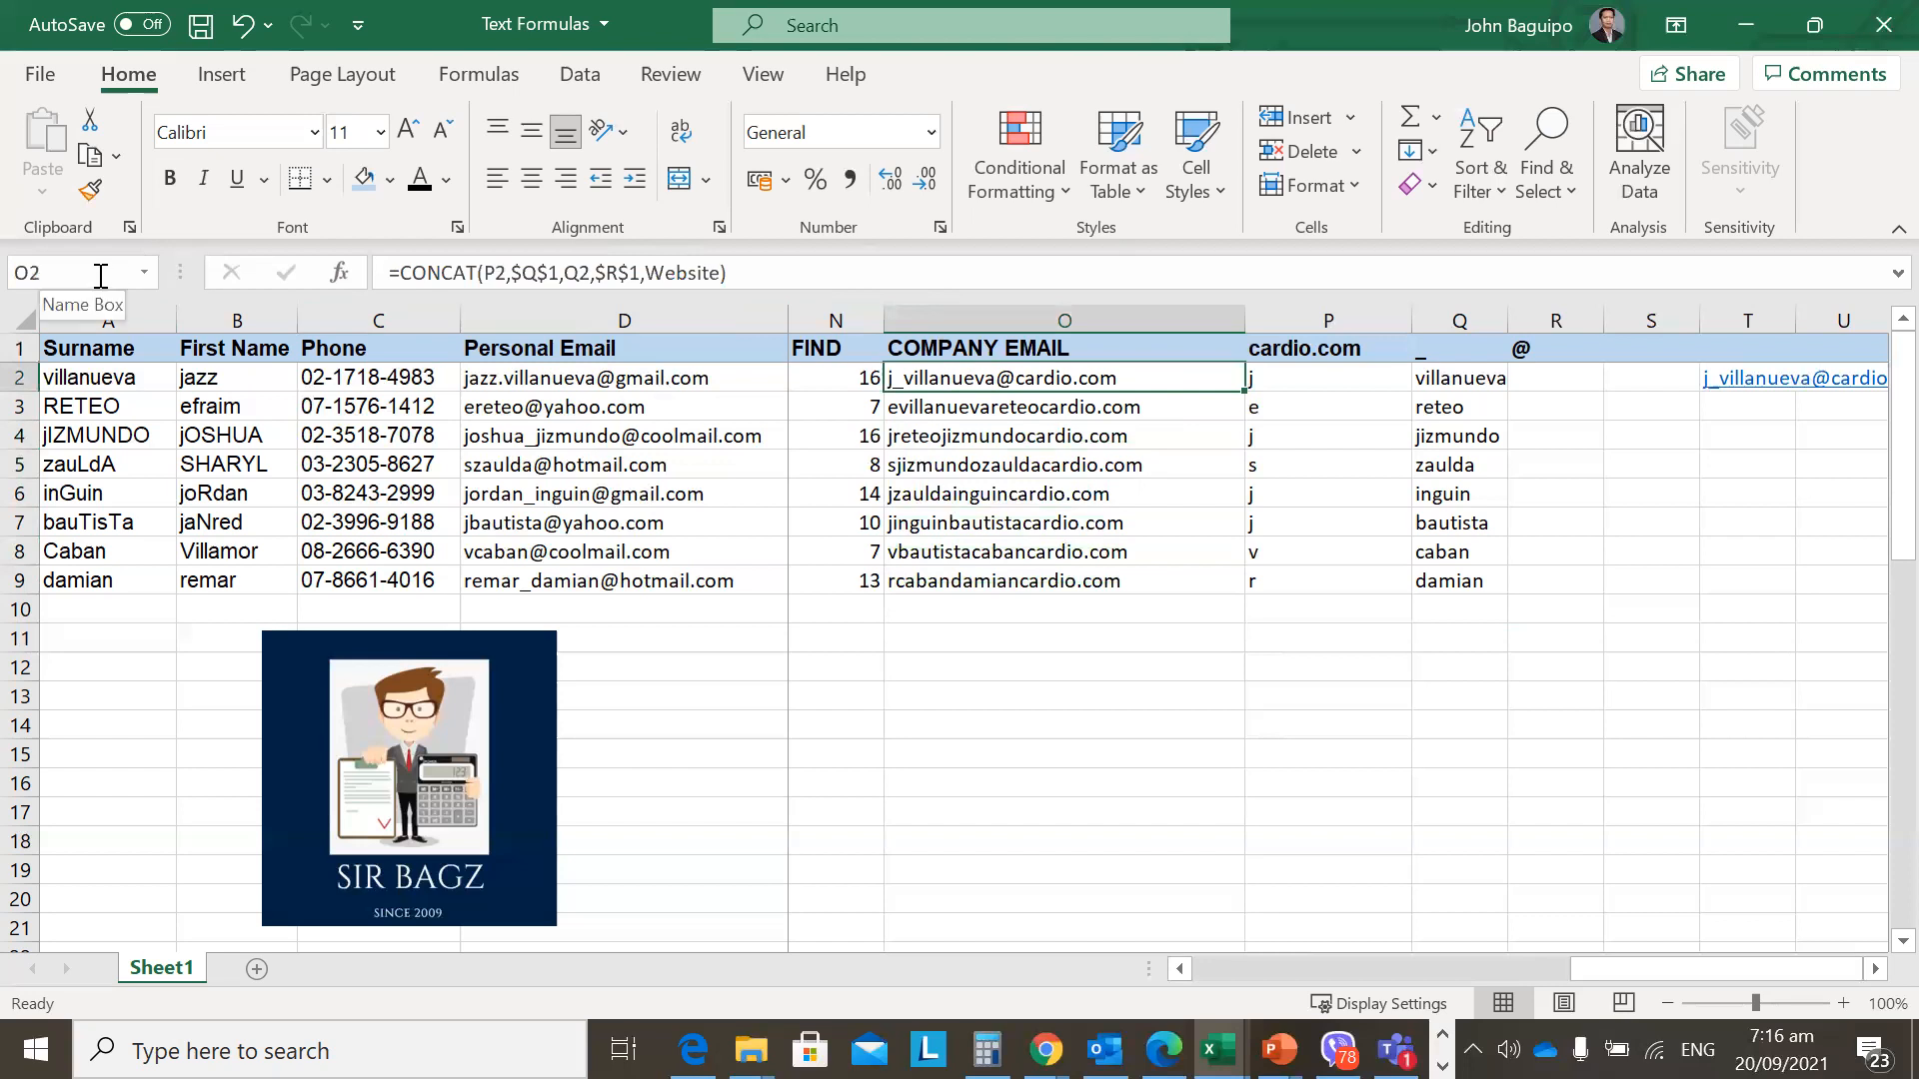
pyautogui.press('Down')
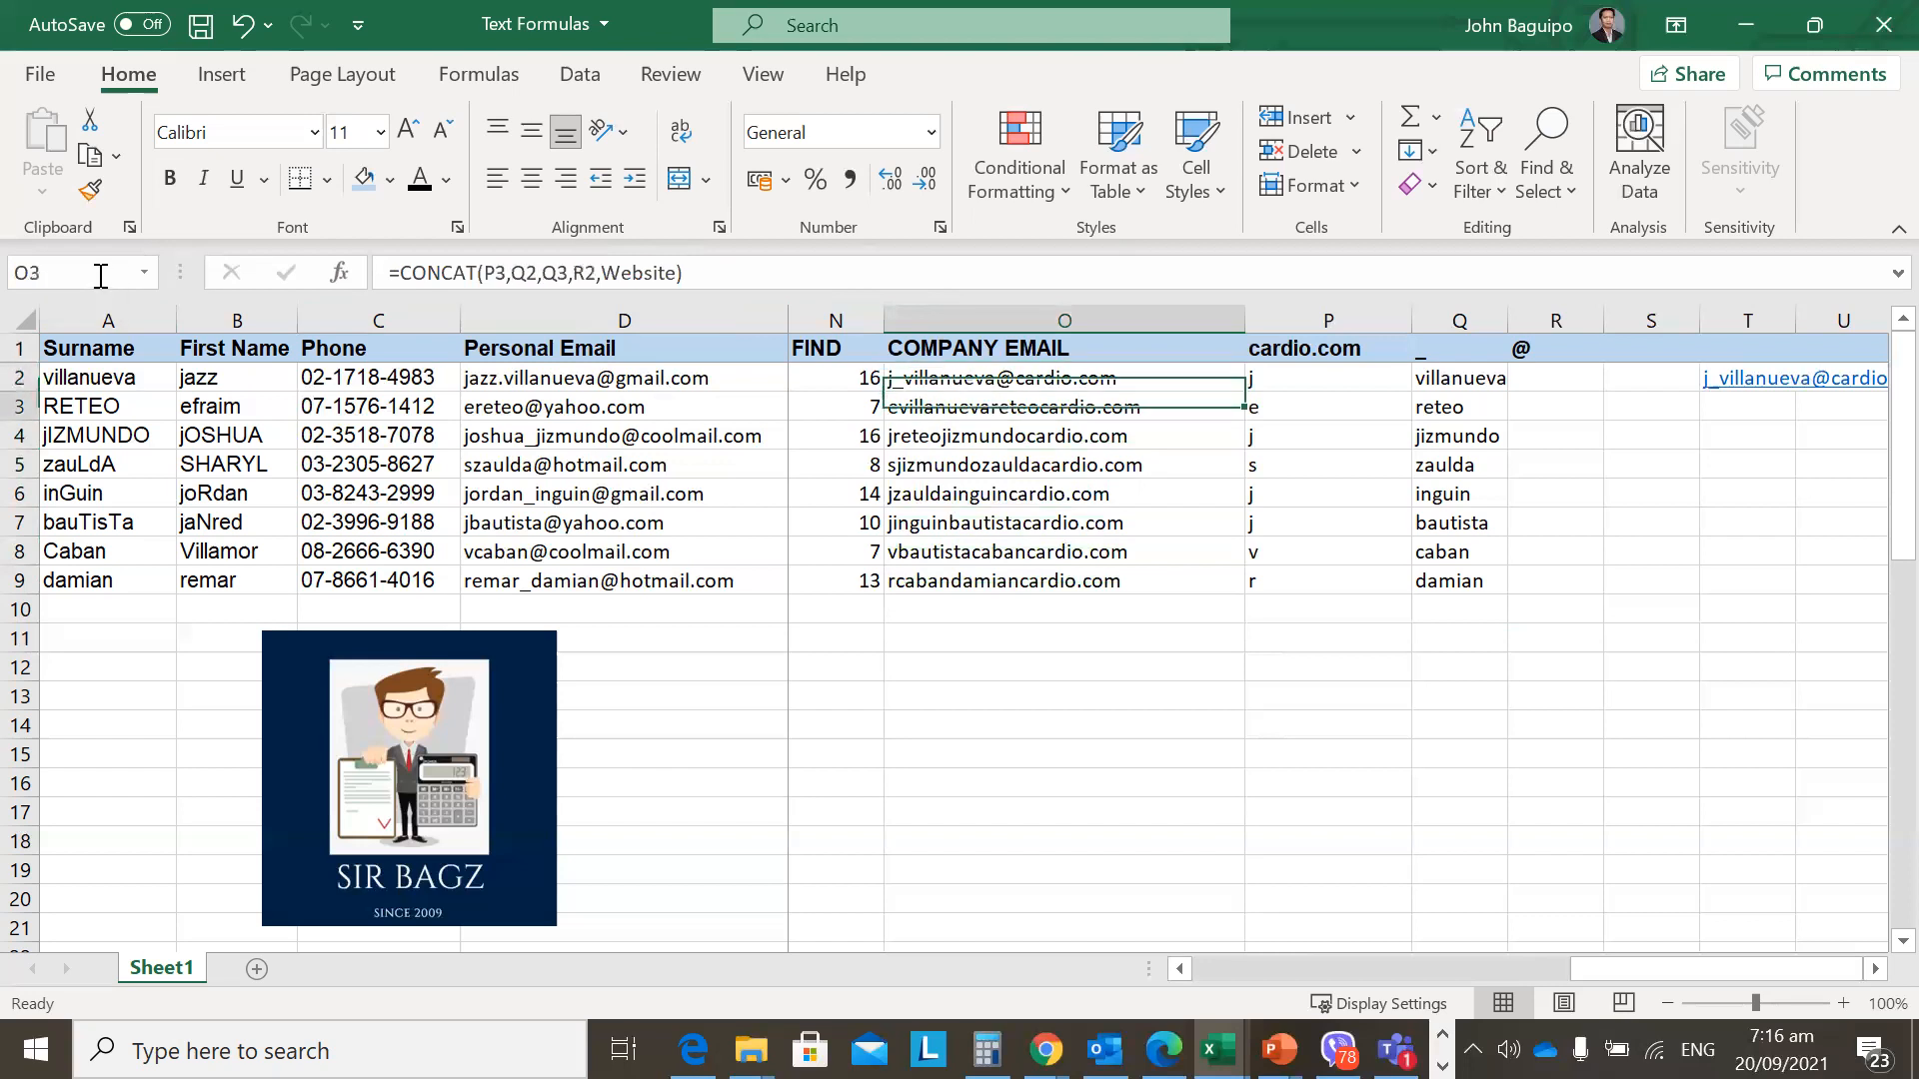
pyautogui.press('Up')
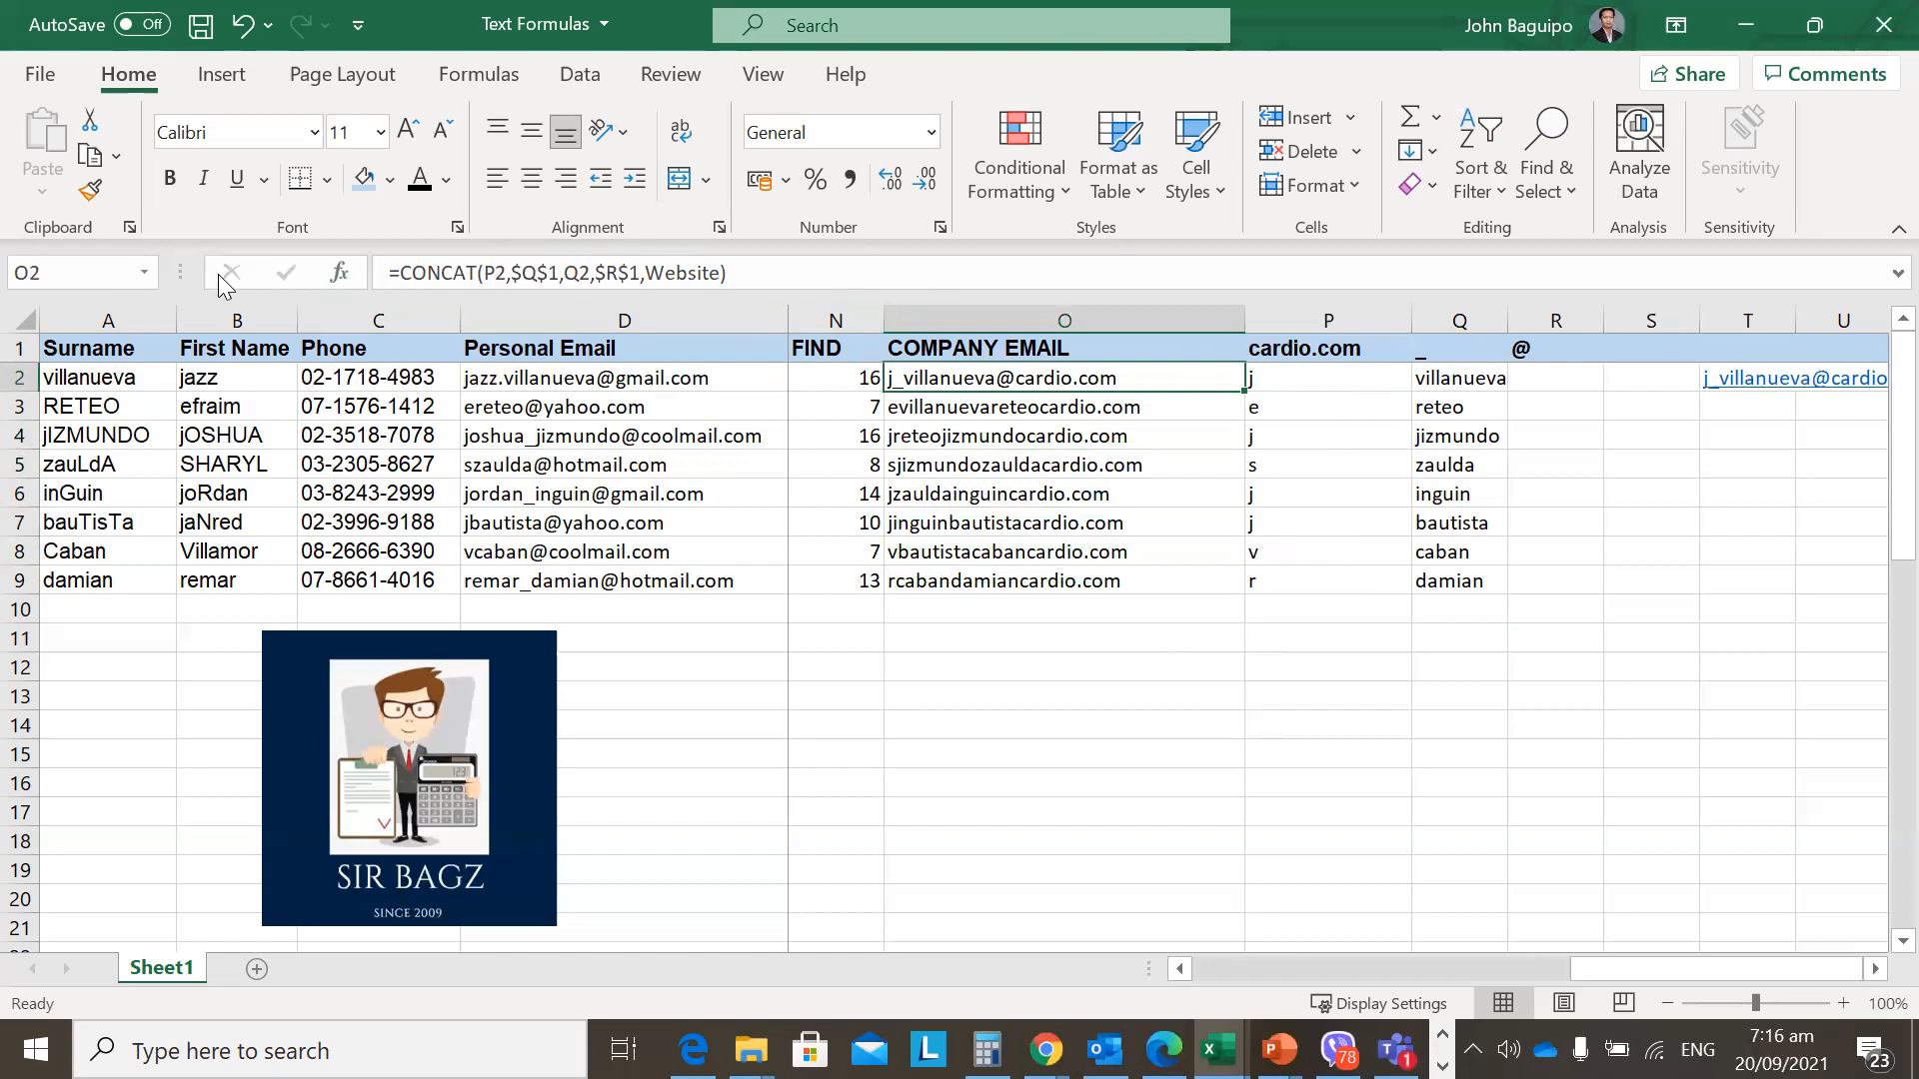
pyautogui.click(1242, 348)
pyautogui.click(1292, 348)
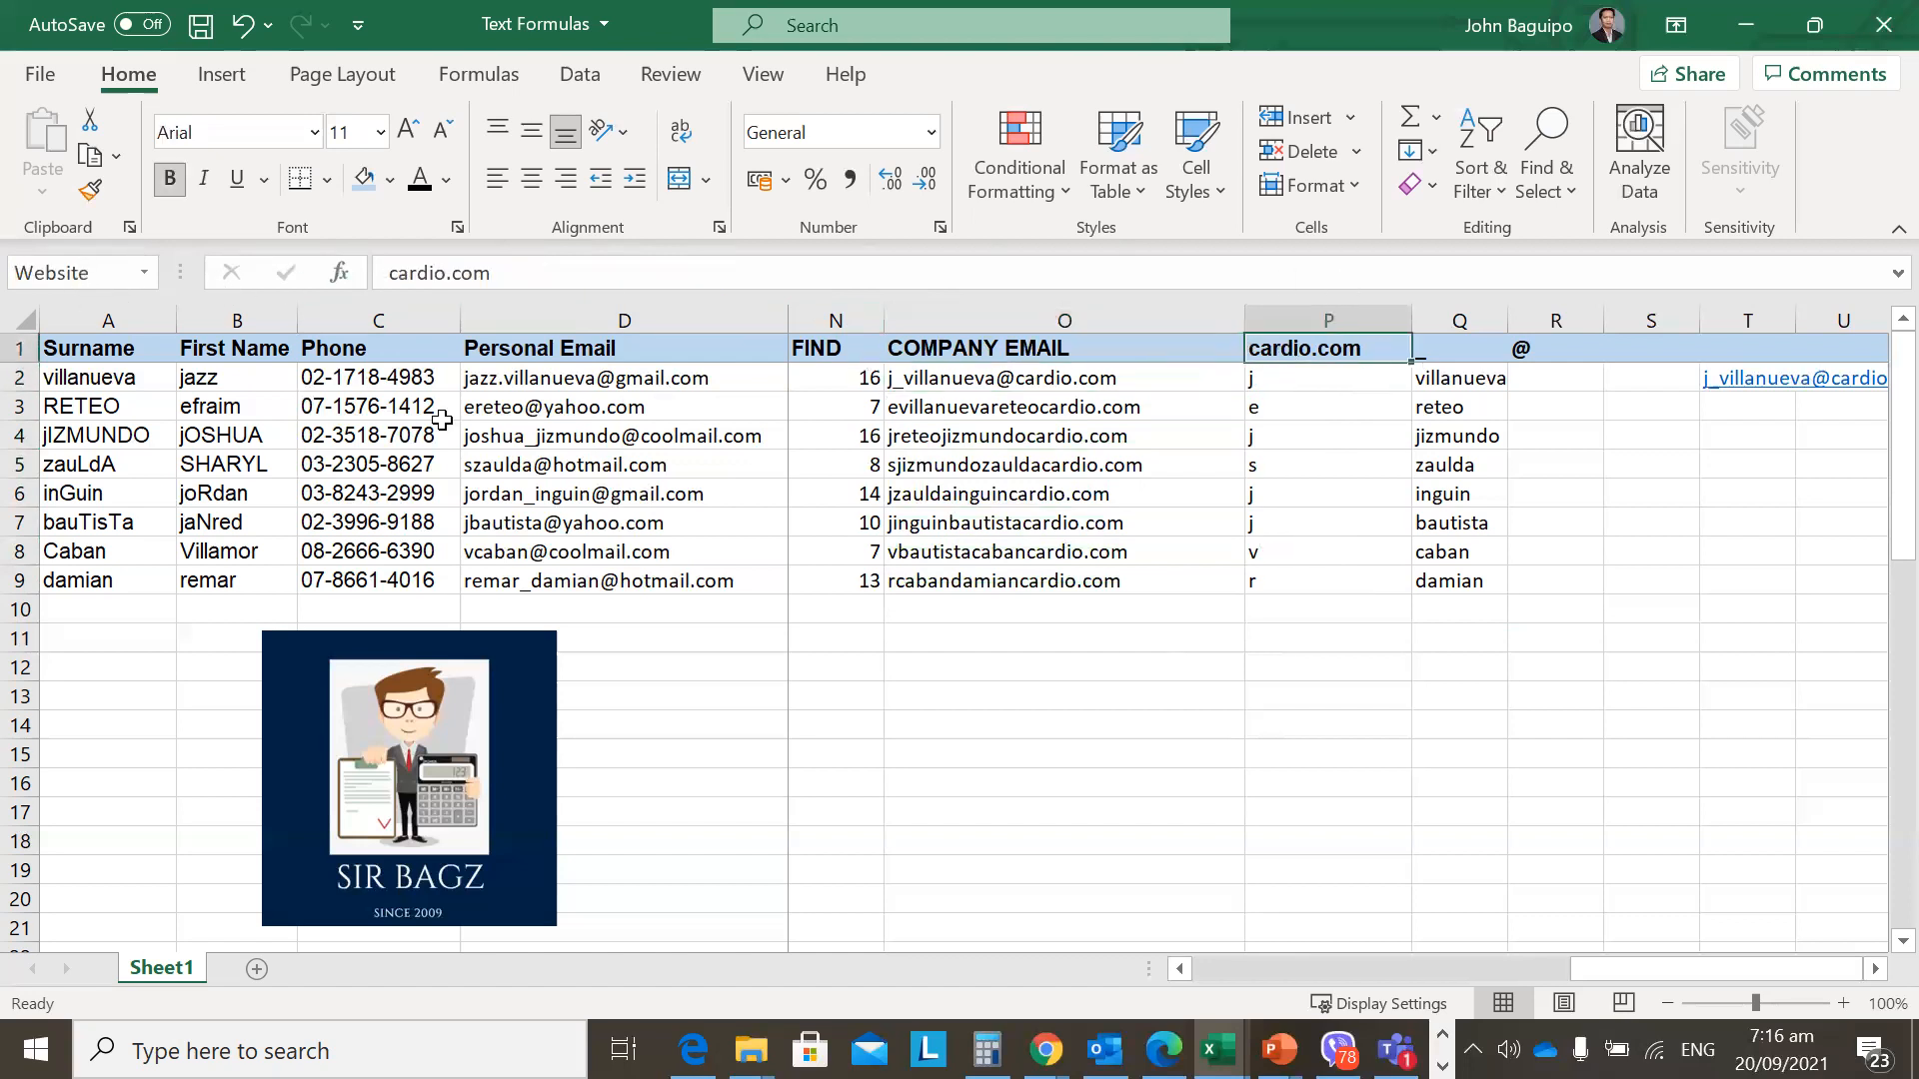
pyautogui.press('Left')
pyautogui.press('Down')
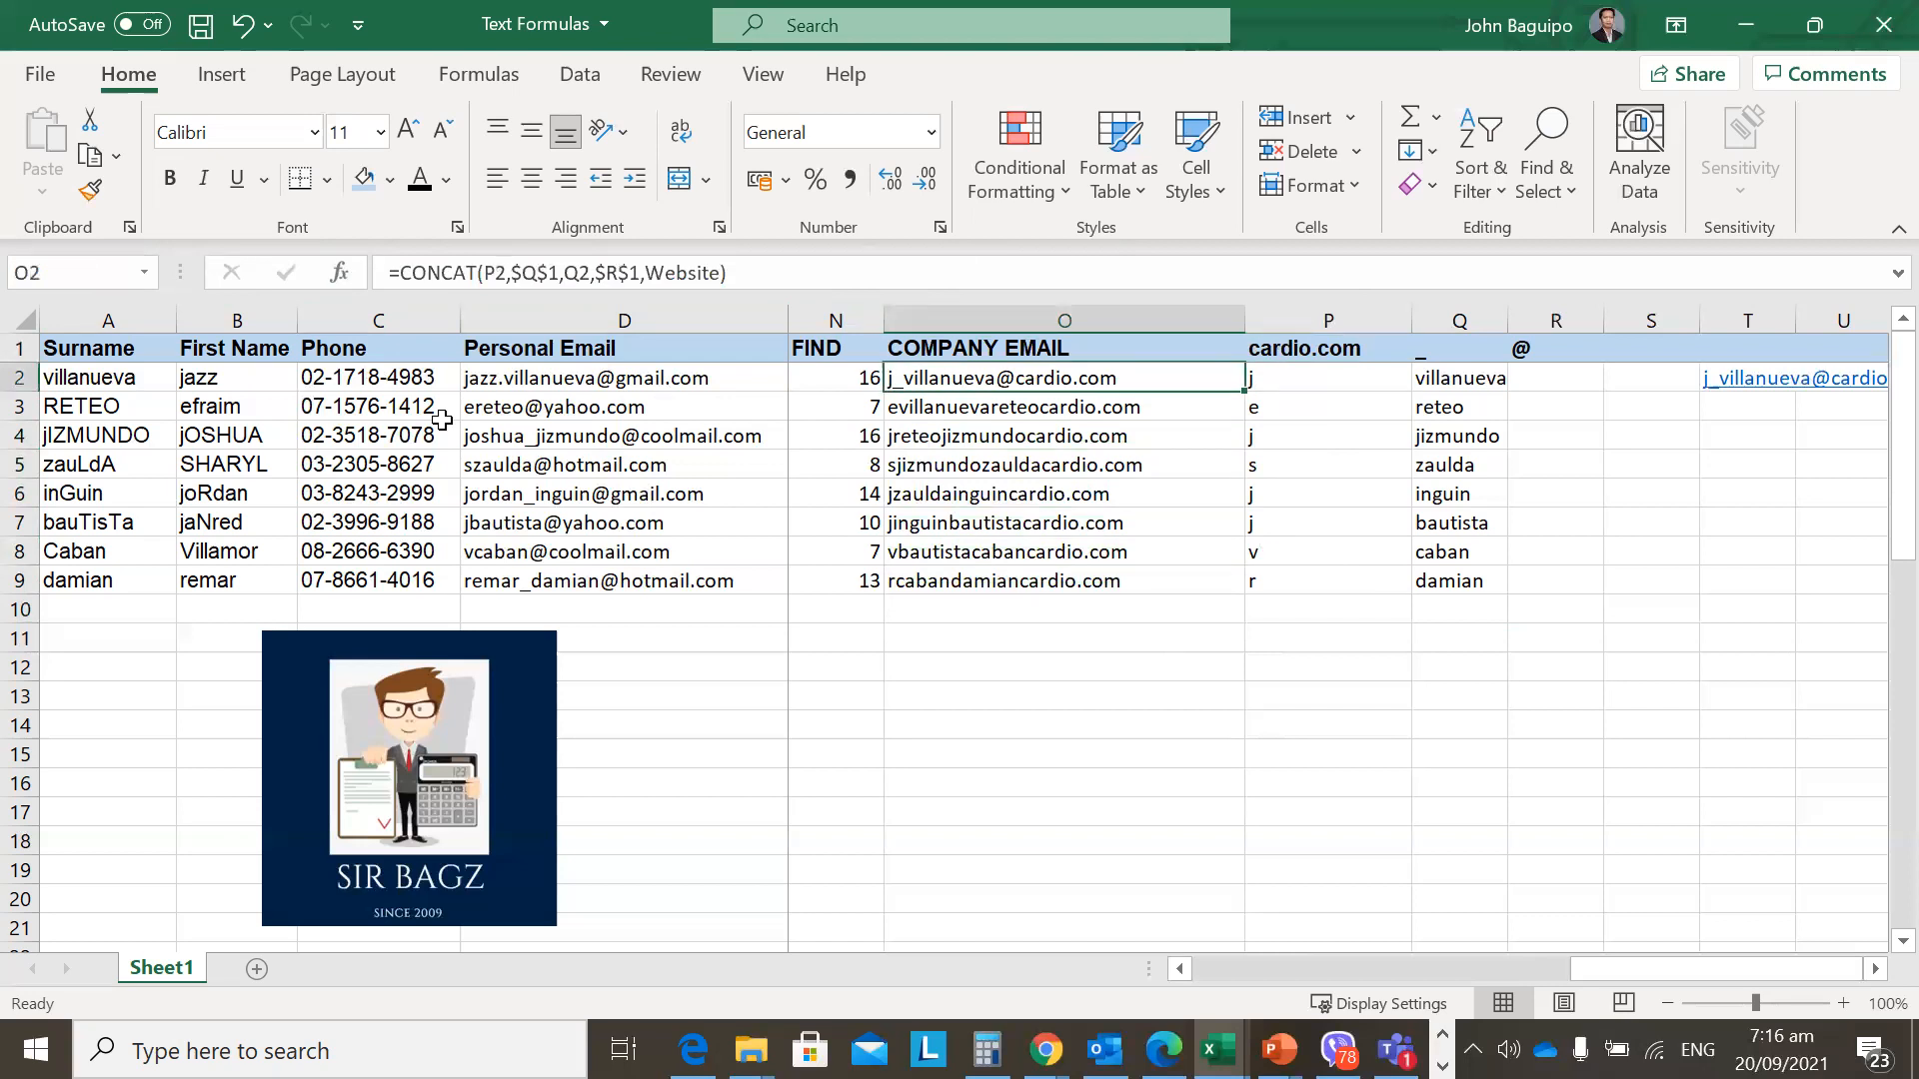
pyautogui.press('Down')
pyautogui.press('Down')
pyautogui.press('Down')
pyautogui.press('Down')
pyautogui.press('Down')
pyautogui.press('Down')
pyautogui.press('Down')
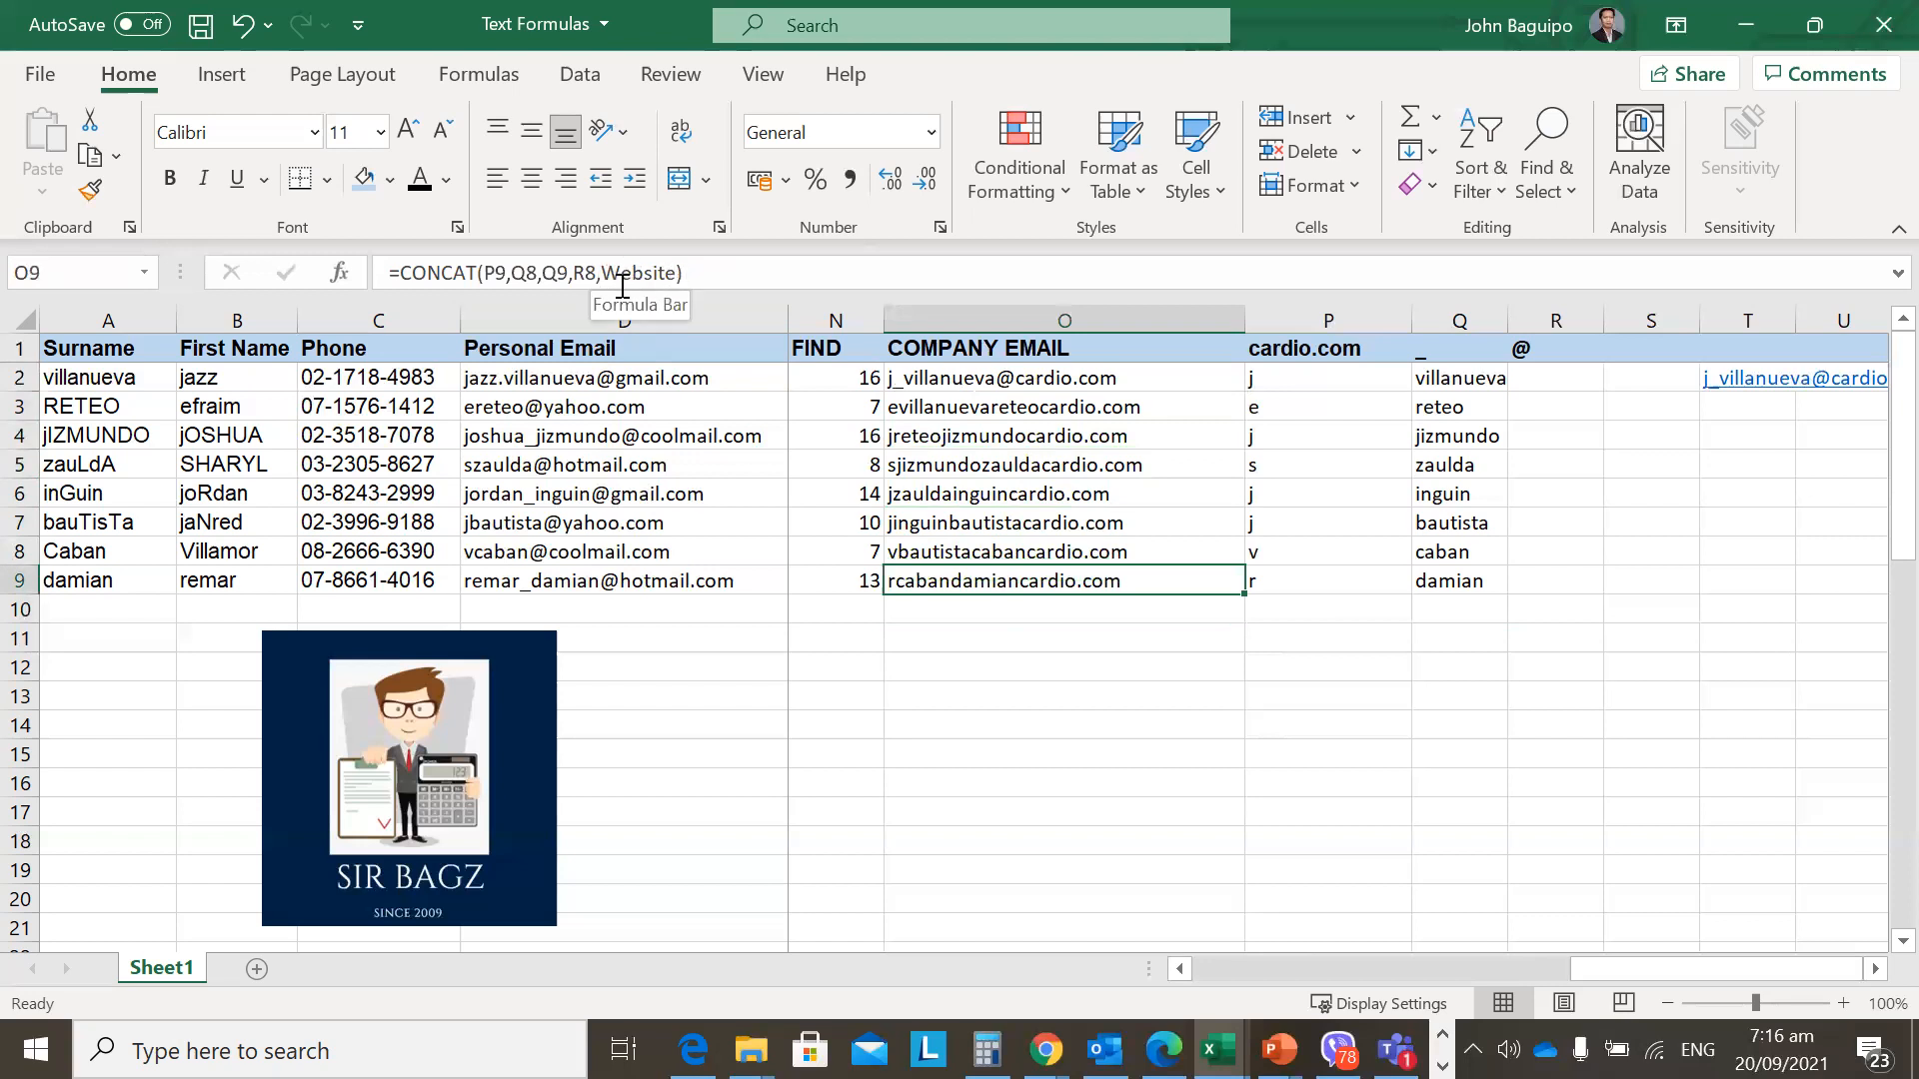
pyautogui.press('Up')
pyautogui.press('Up')
pyautogui.press('Up')
pyautogui.press('Up')
pyautogui.press('Up')
pyautogui.press('Up')
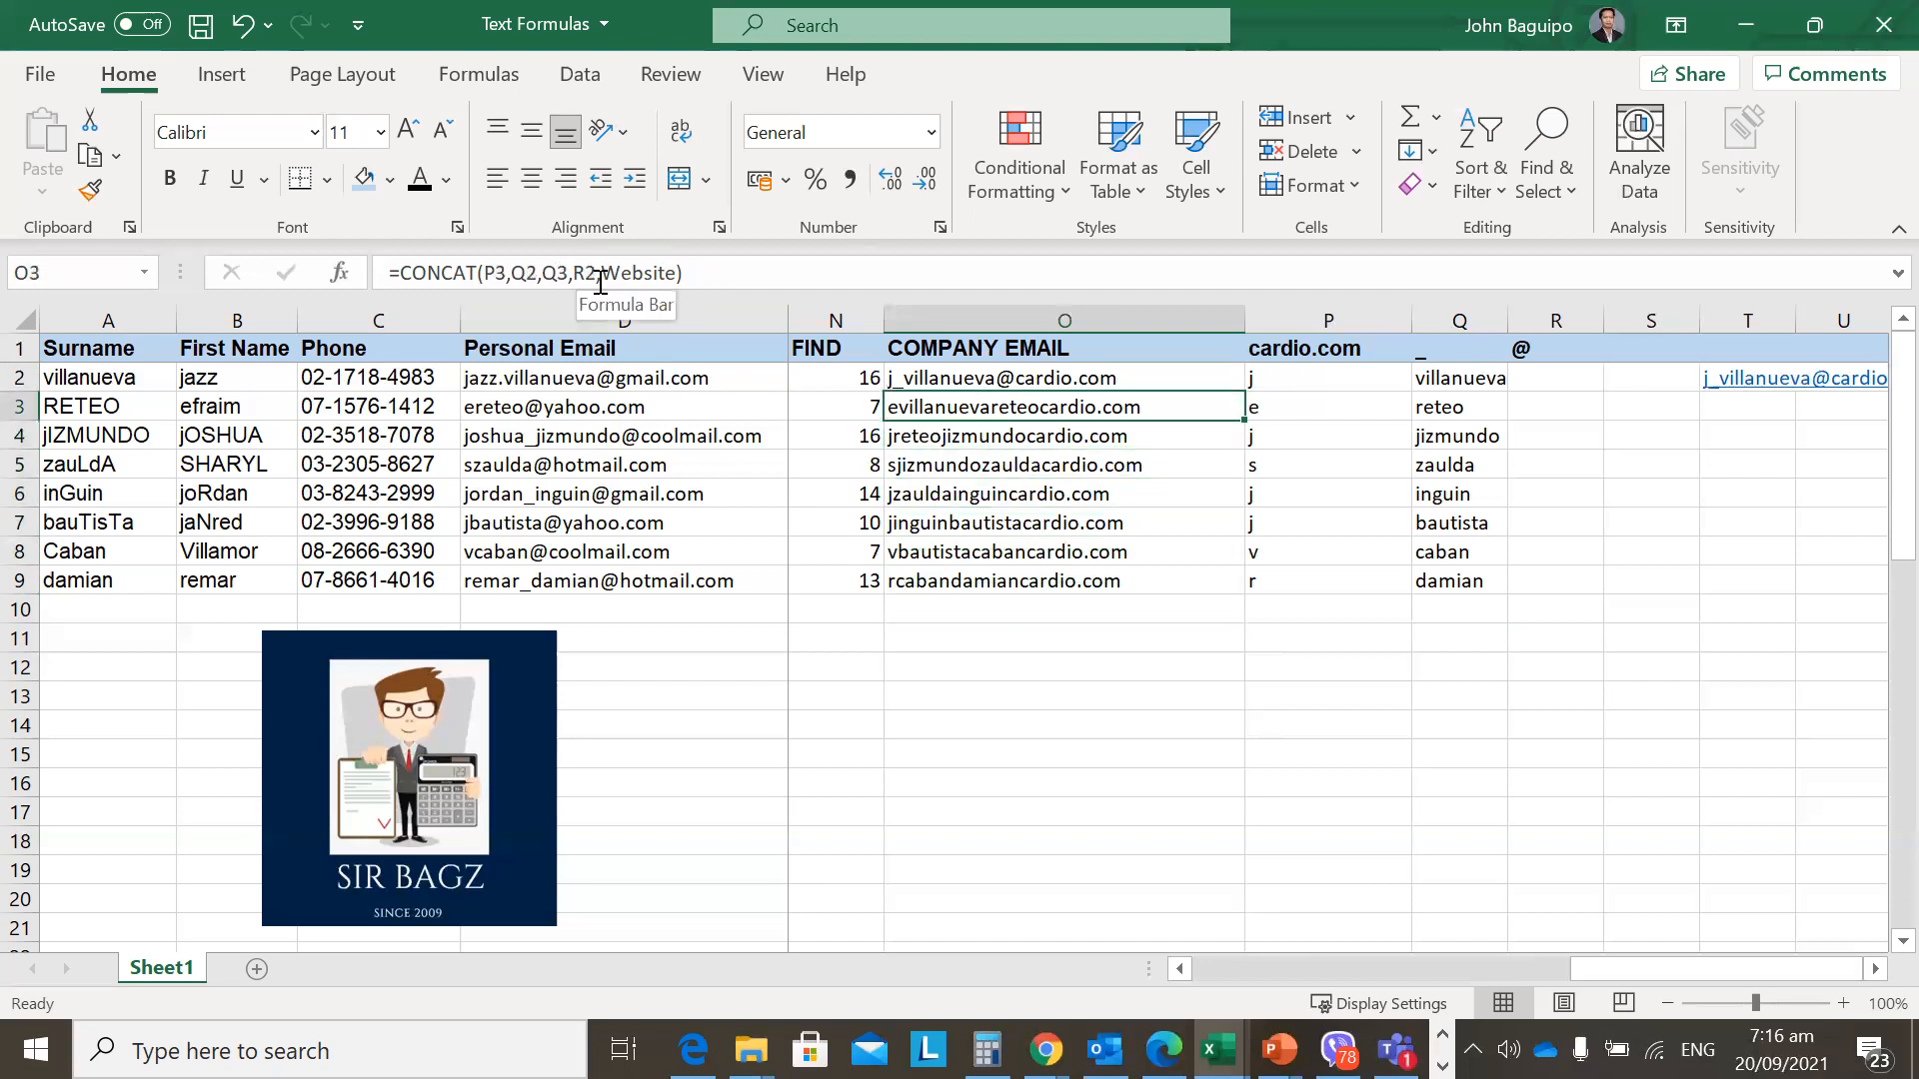
pyautogui.press('Up')
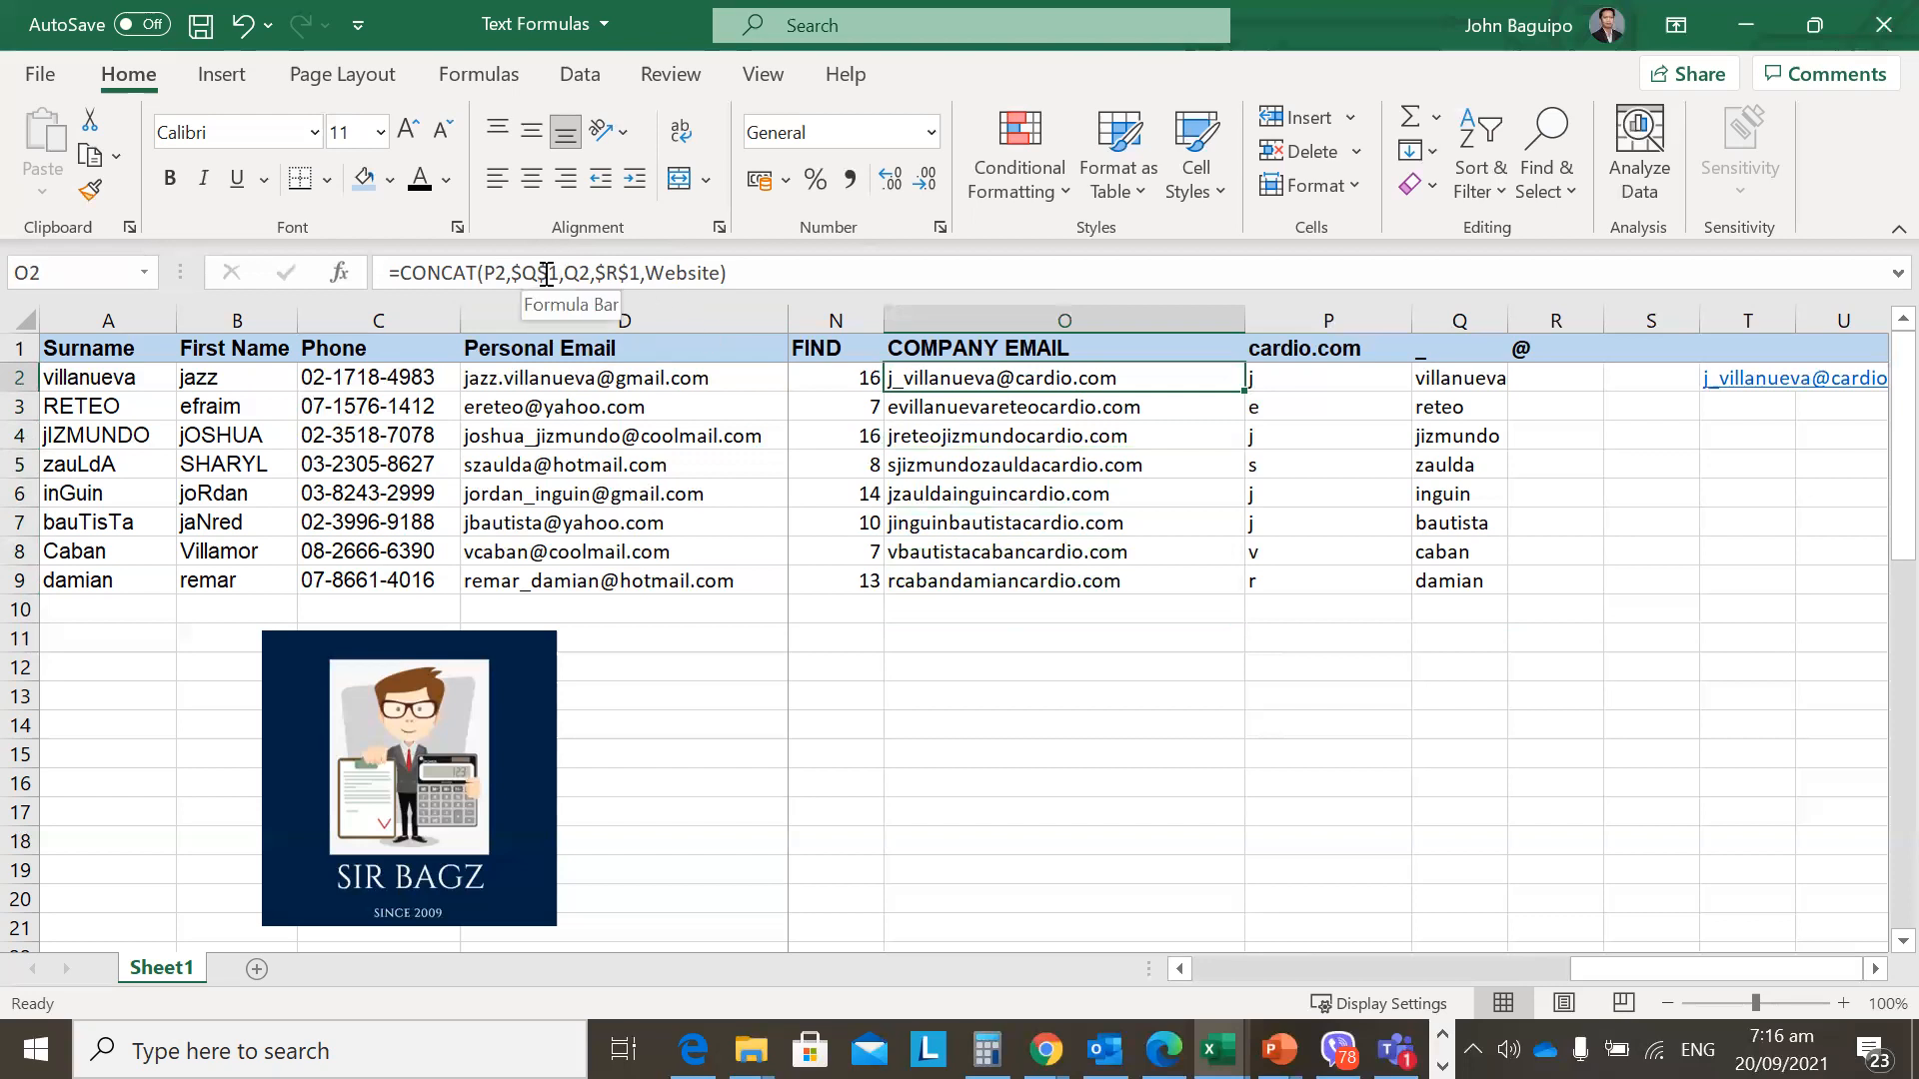
pyautogui.click(545, 273)
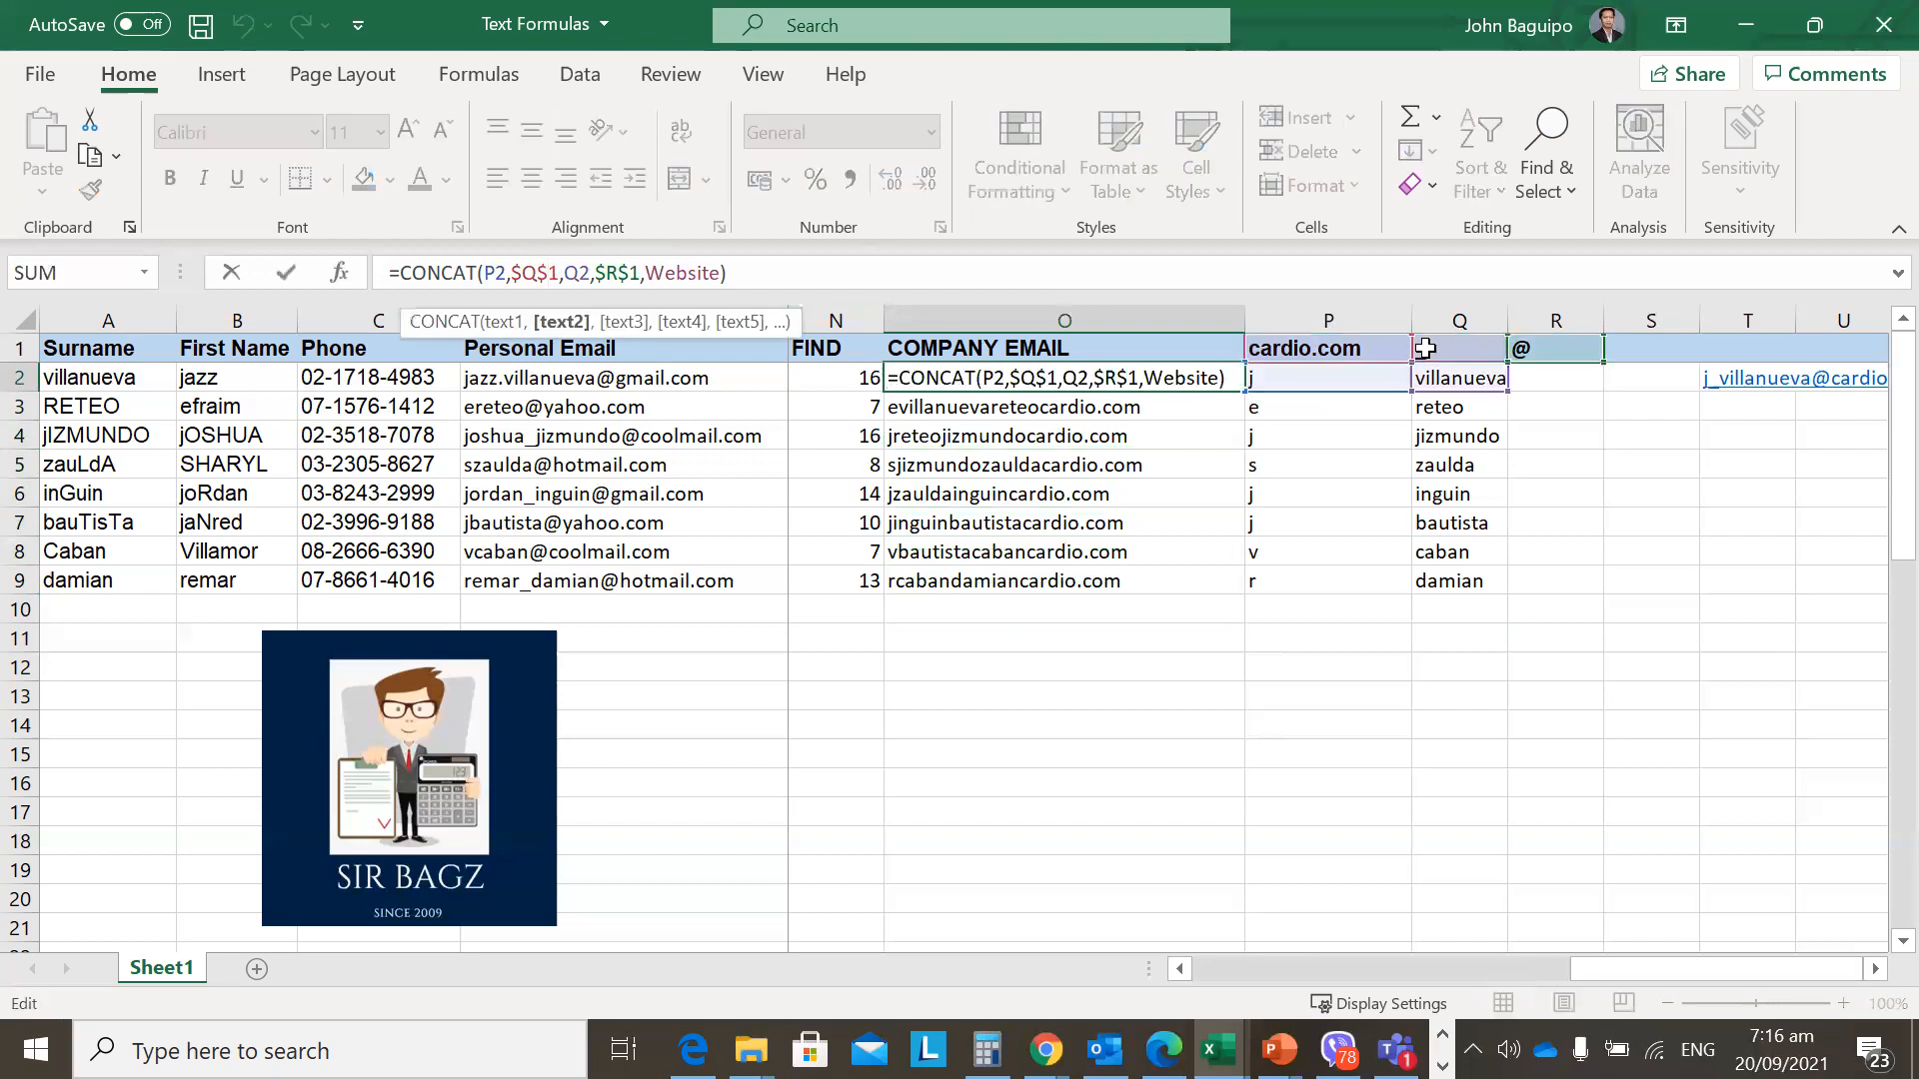
pyautogui.press('Escape')
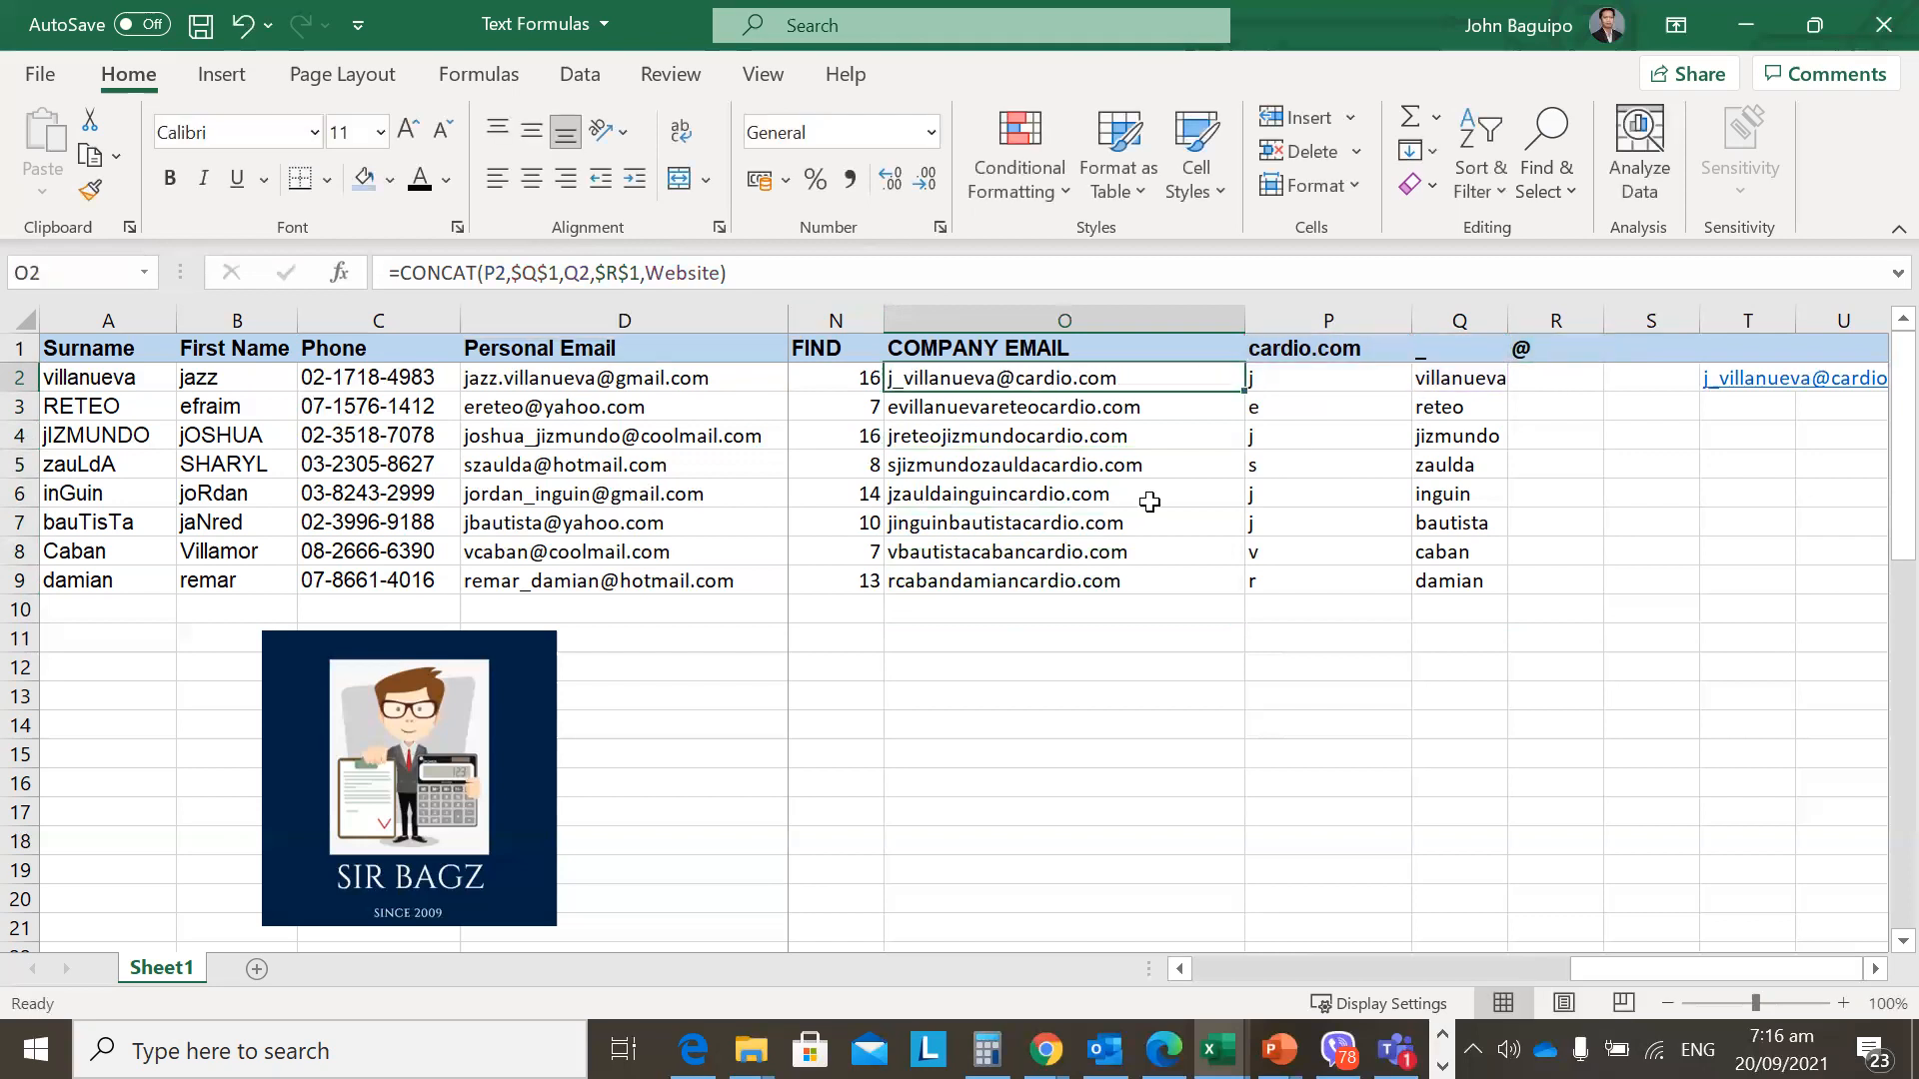
pyautogui.hotkey('shift', 'Down')
pyautogui.hotkey('shift', 'Down')
pyautogui.hotkey('shift', 'Down')
pyautogui.hotkey('shift', 'Down')
pyautogui.hotkey('shift', 'Down')
pyautogui.hotkey('shift', 'Down')
pyautogui.hotkey('shift', 'Down')
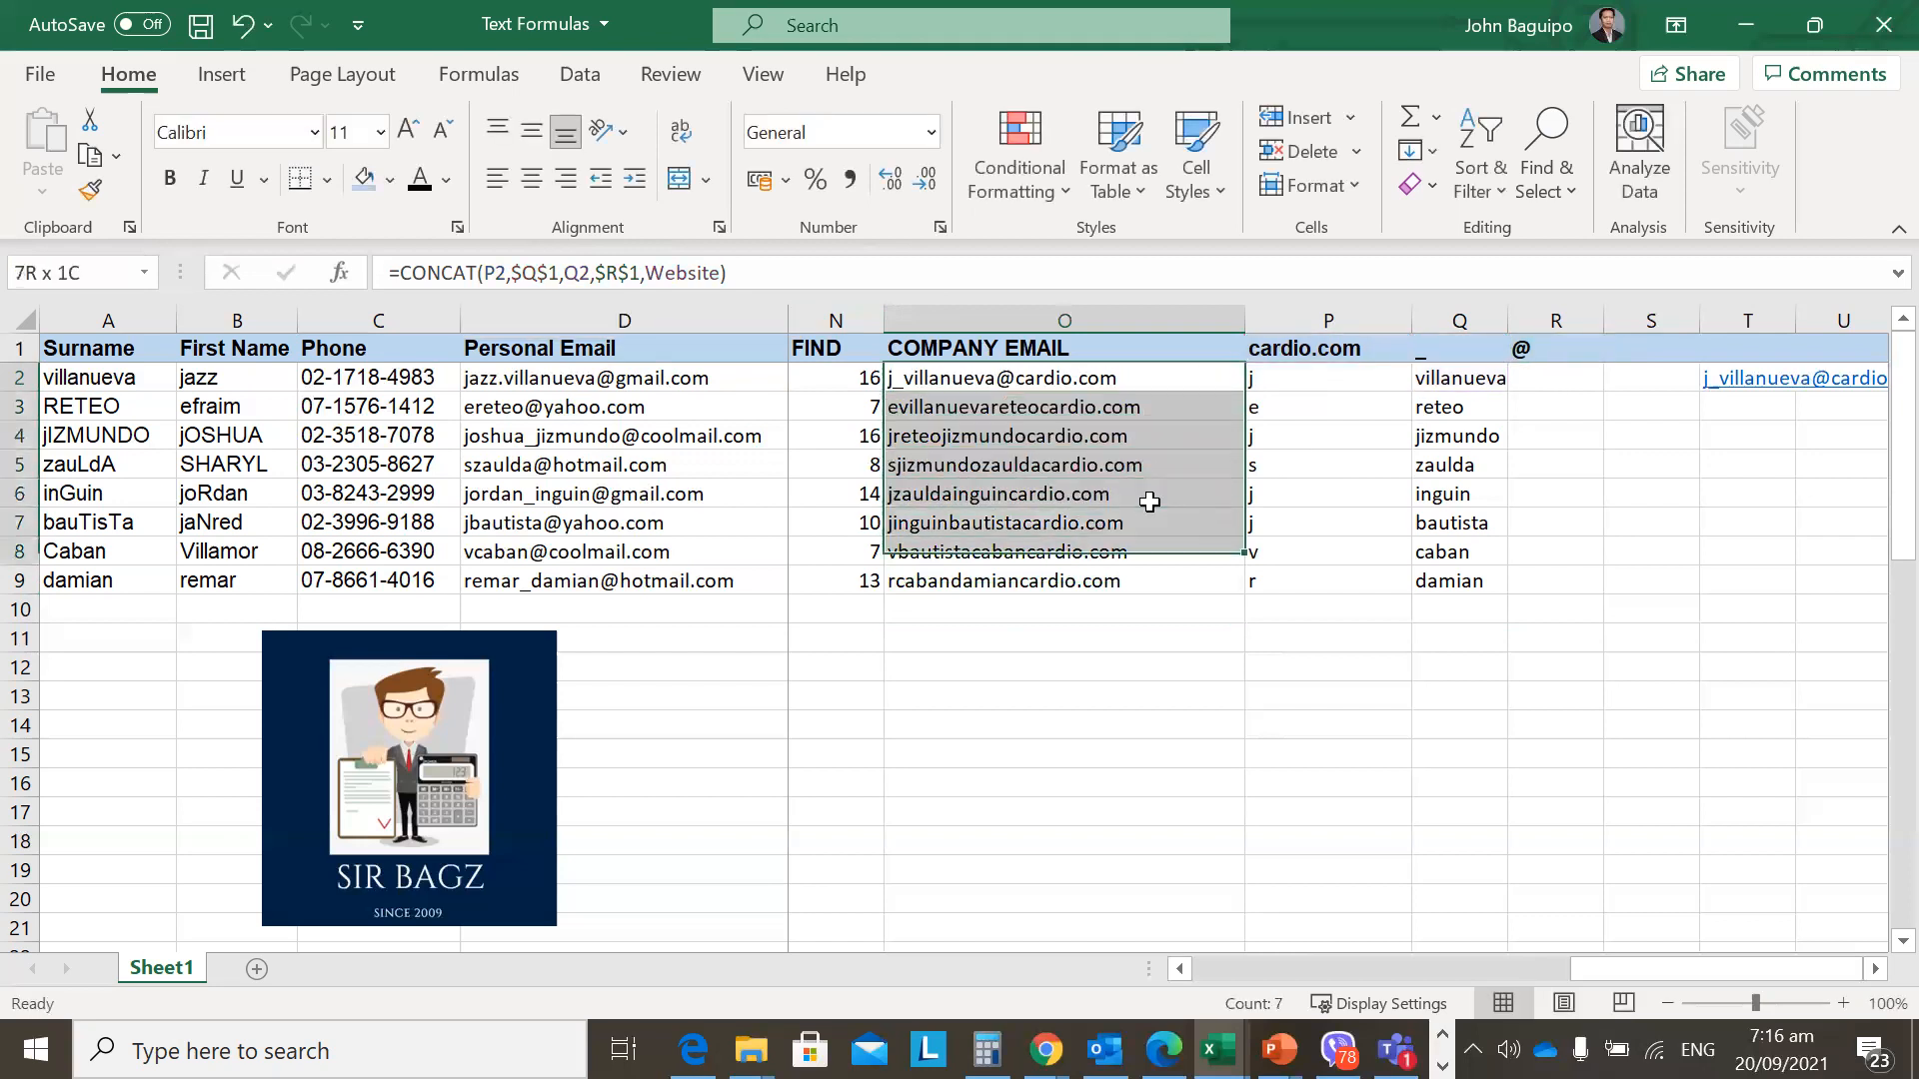
pyautogui.hotkey('ctrl', 'q')
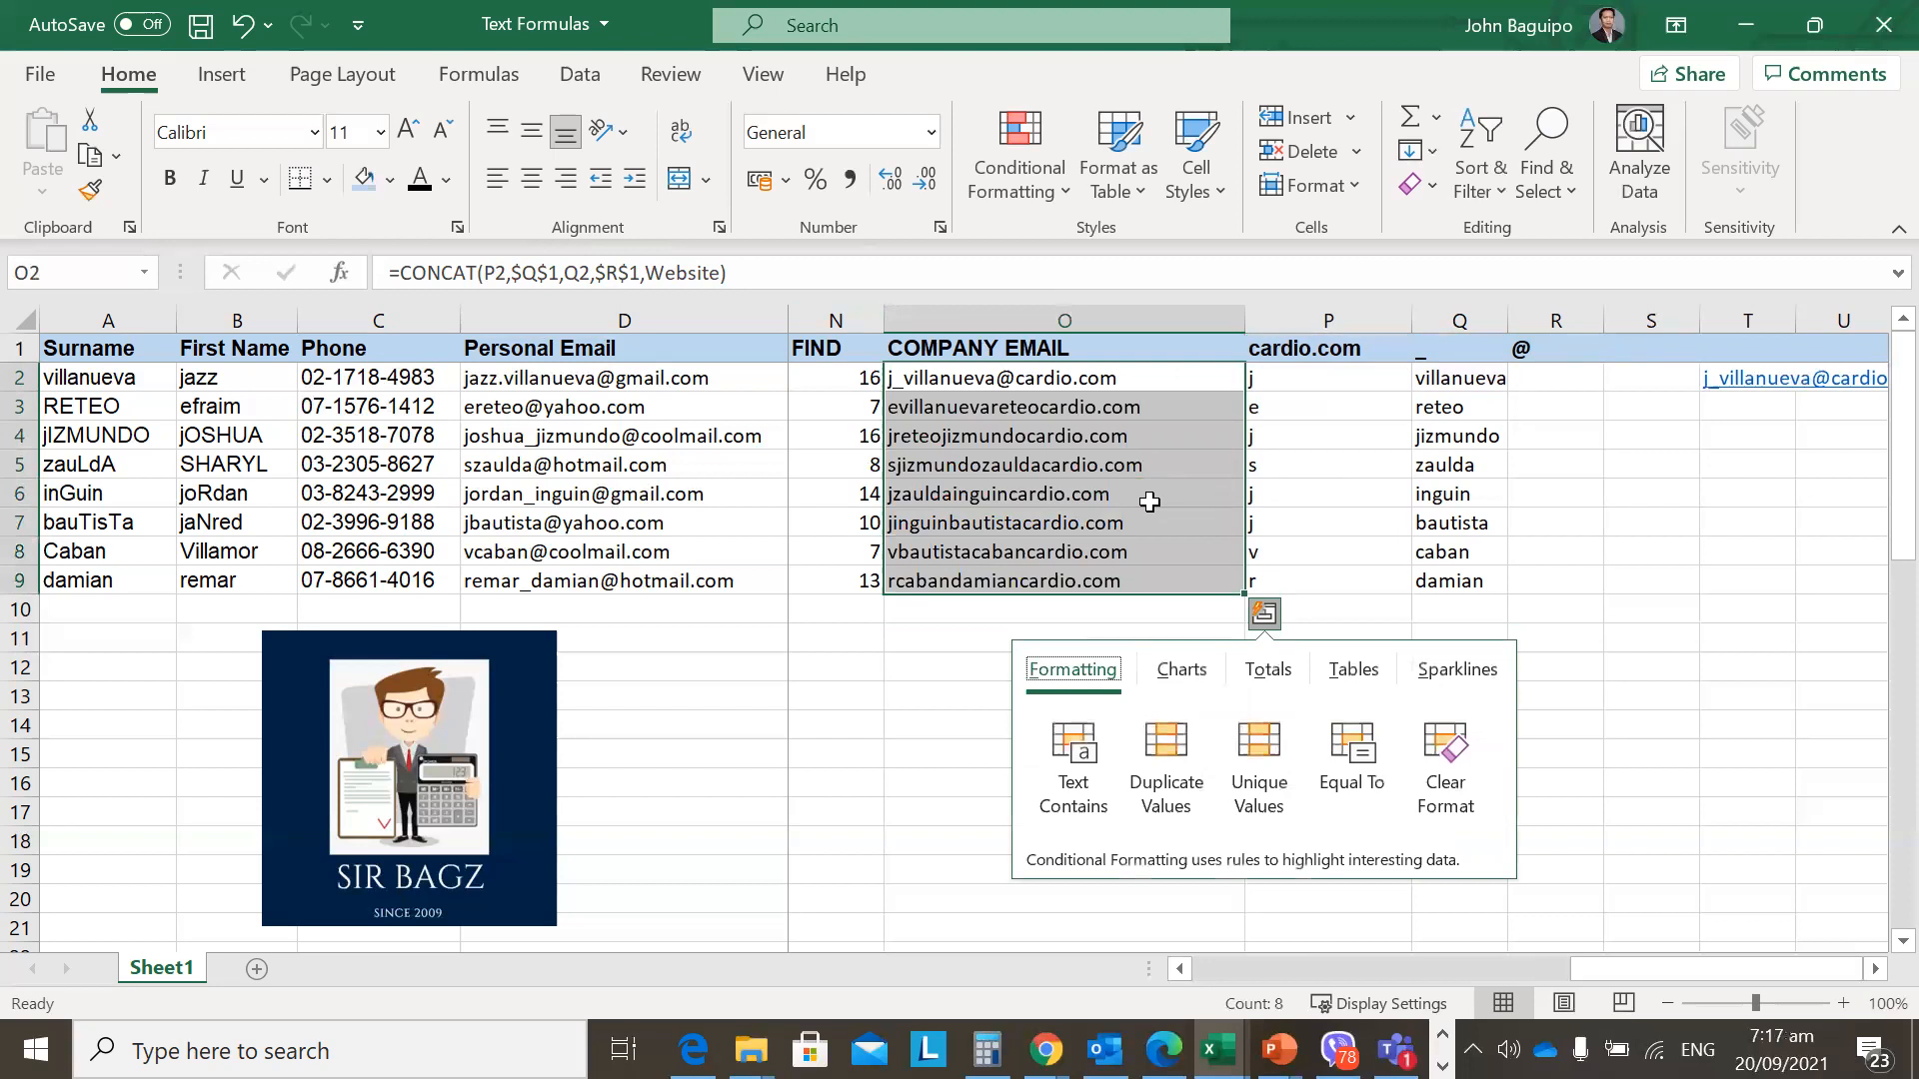
pyautogui.press('Escape')
pyautogui.press('Down')
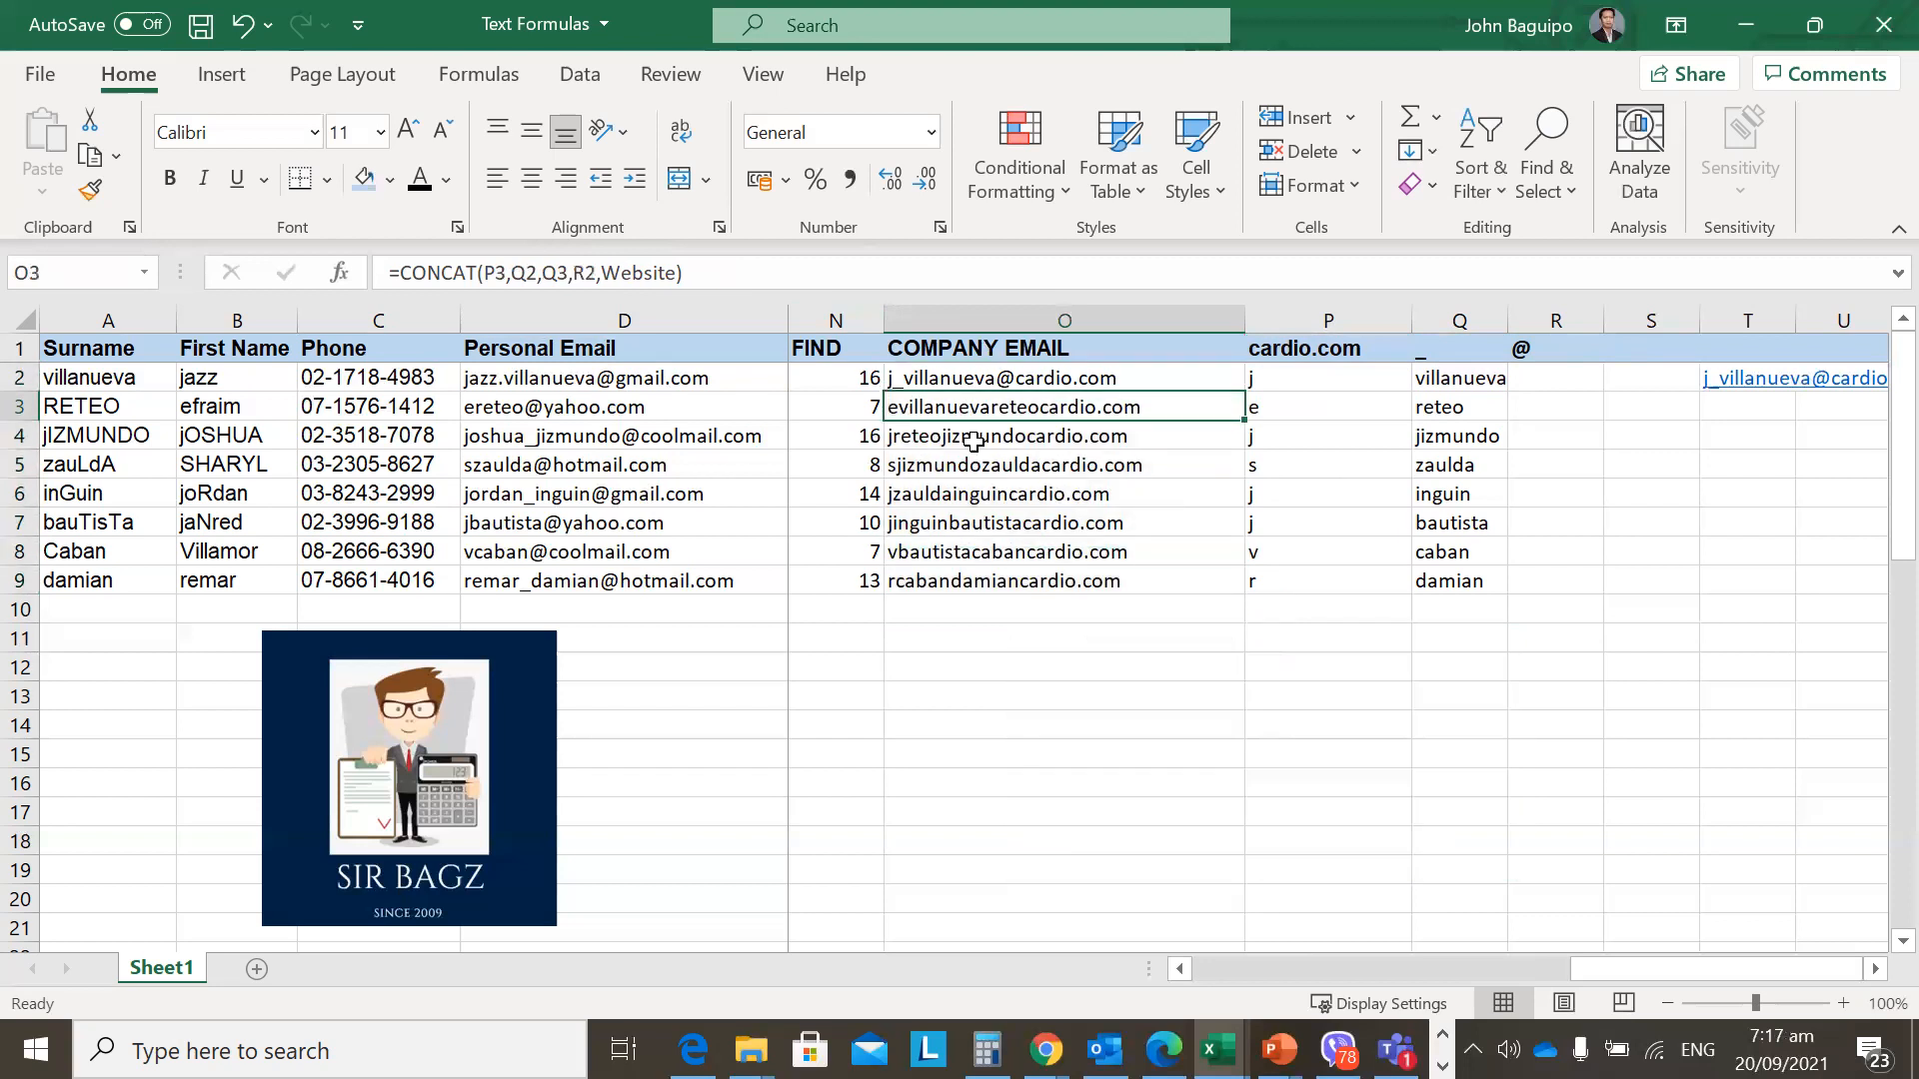
pyautogui.doubleClick(904, 414)
pyautogui.press('Escape')
pyautogui.press('F2')
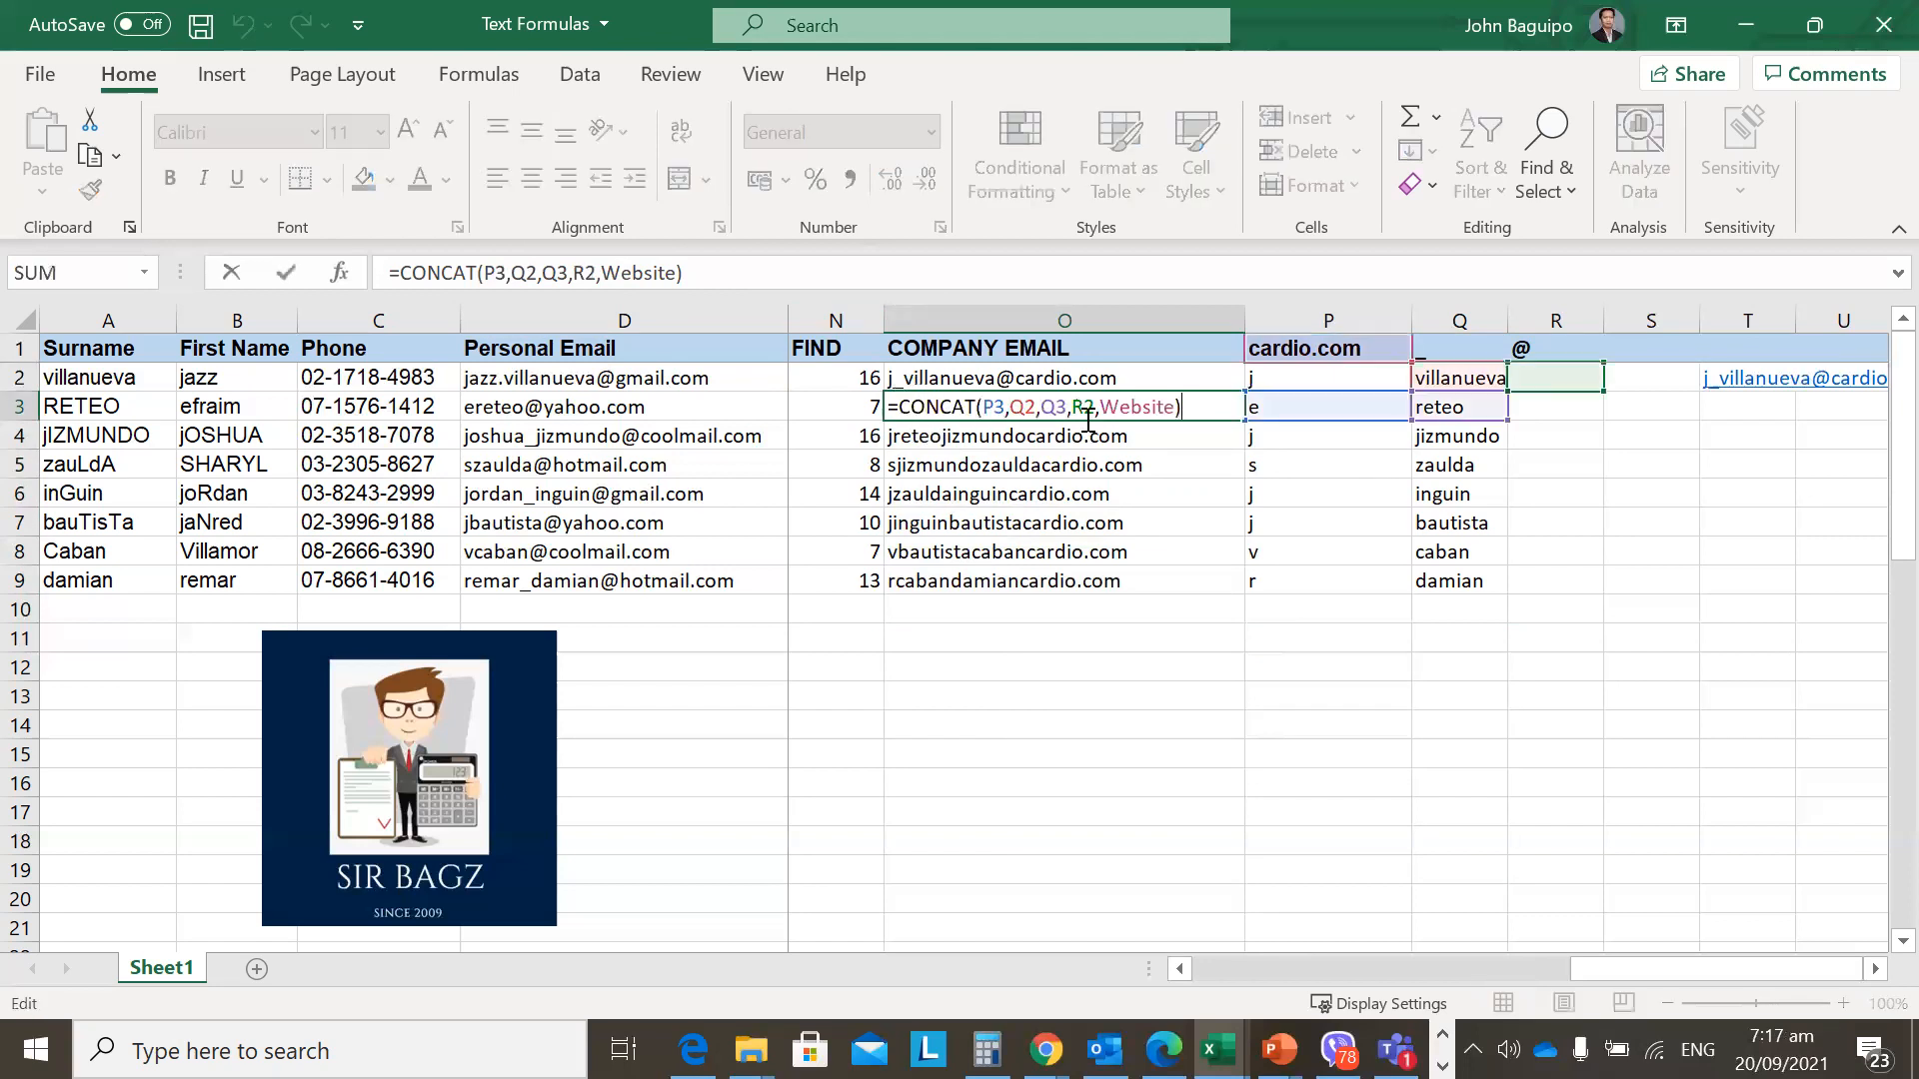
pyautogui.press('Escape')
pyautogui.click(1101, 376)
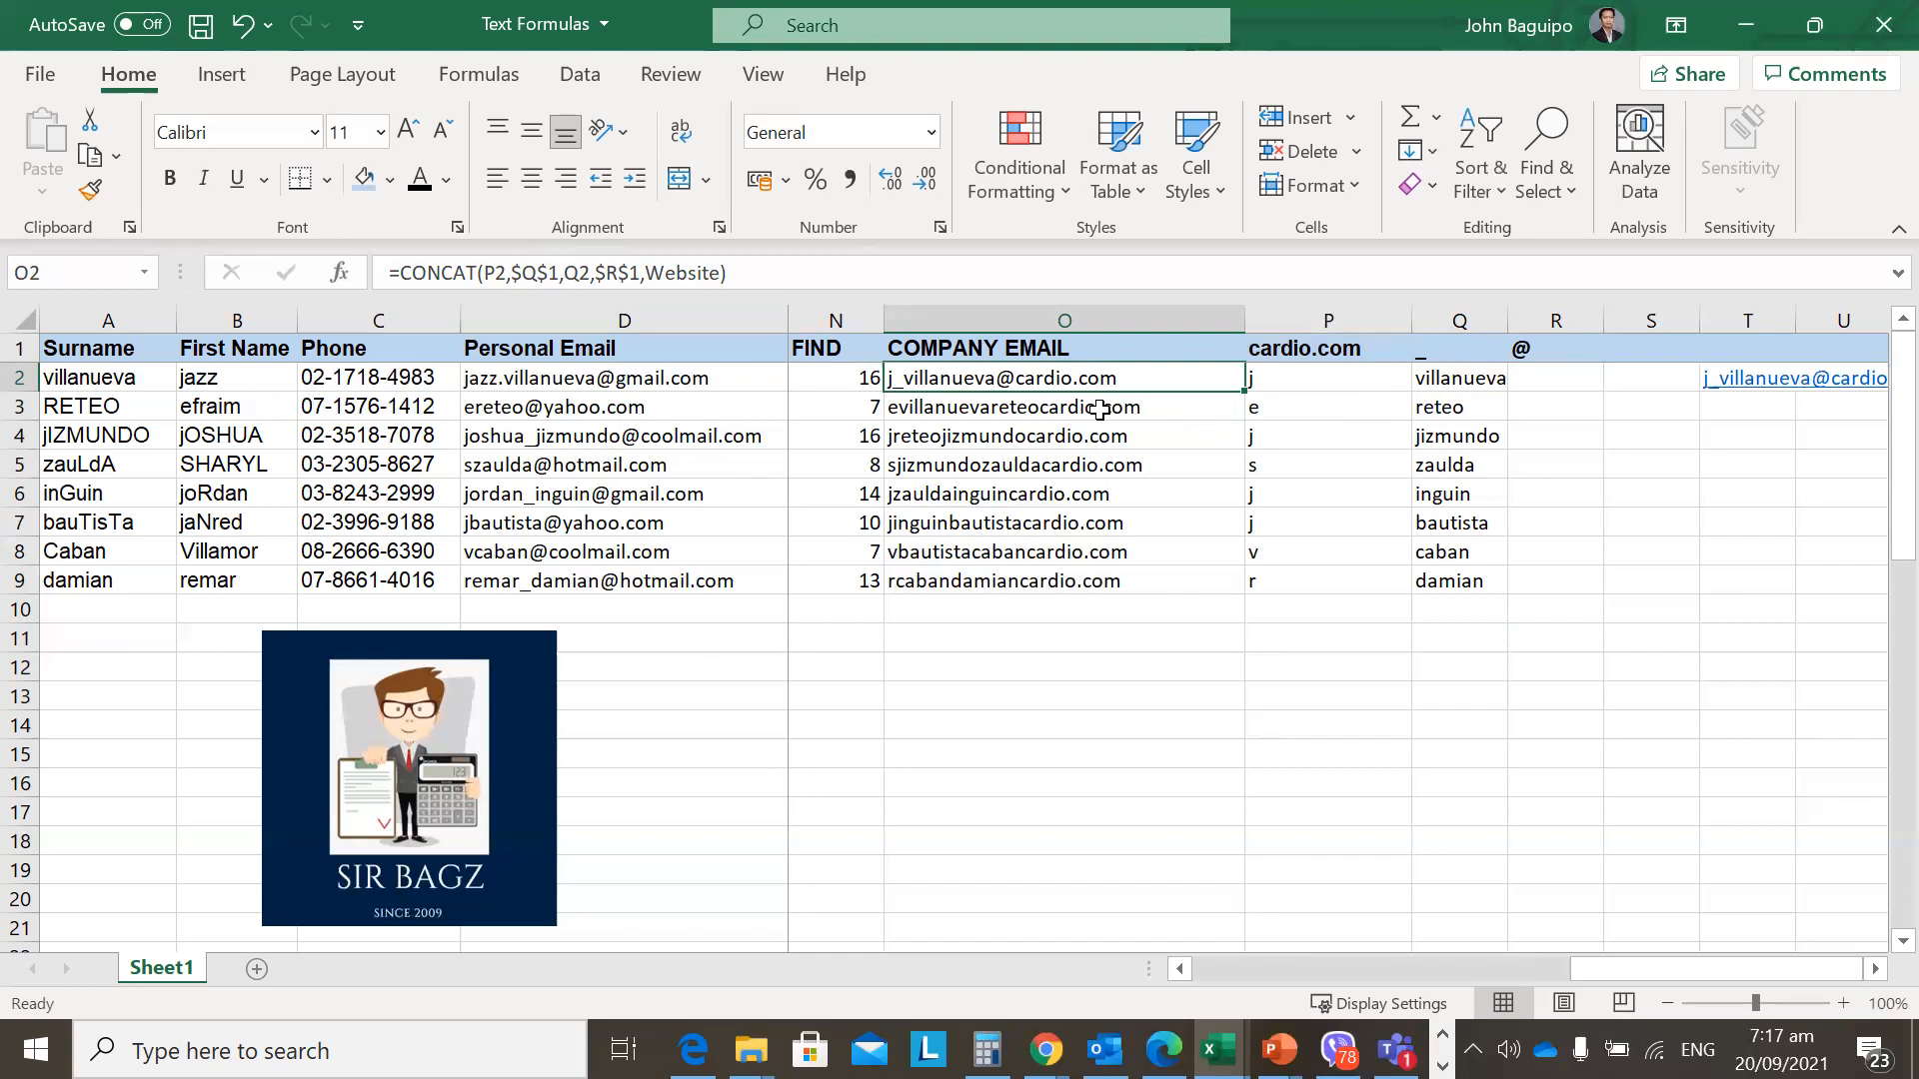
pyautogui.doubleClick(1232, 390)
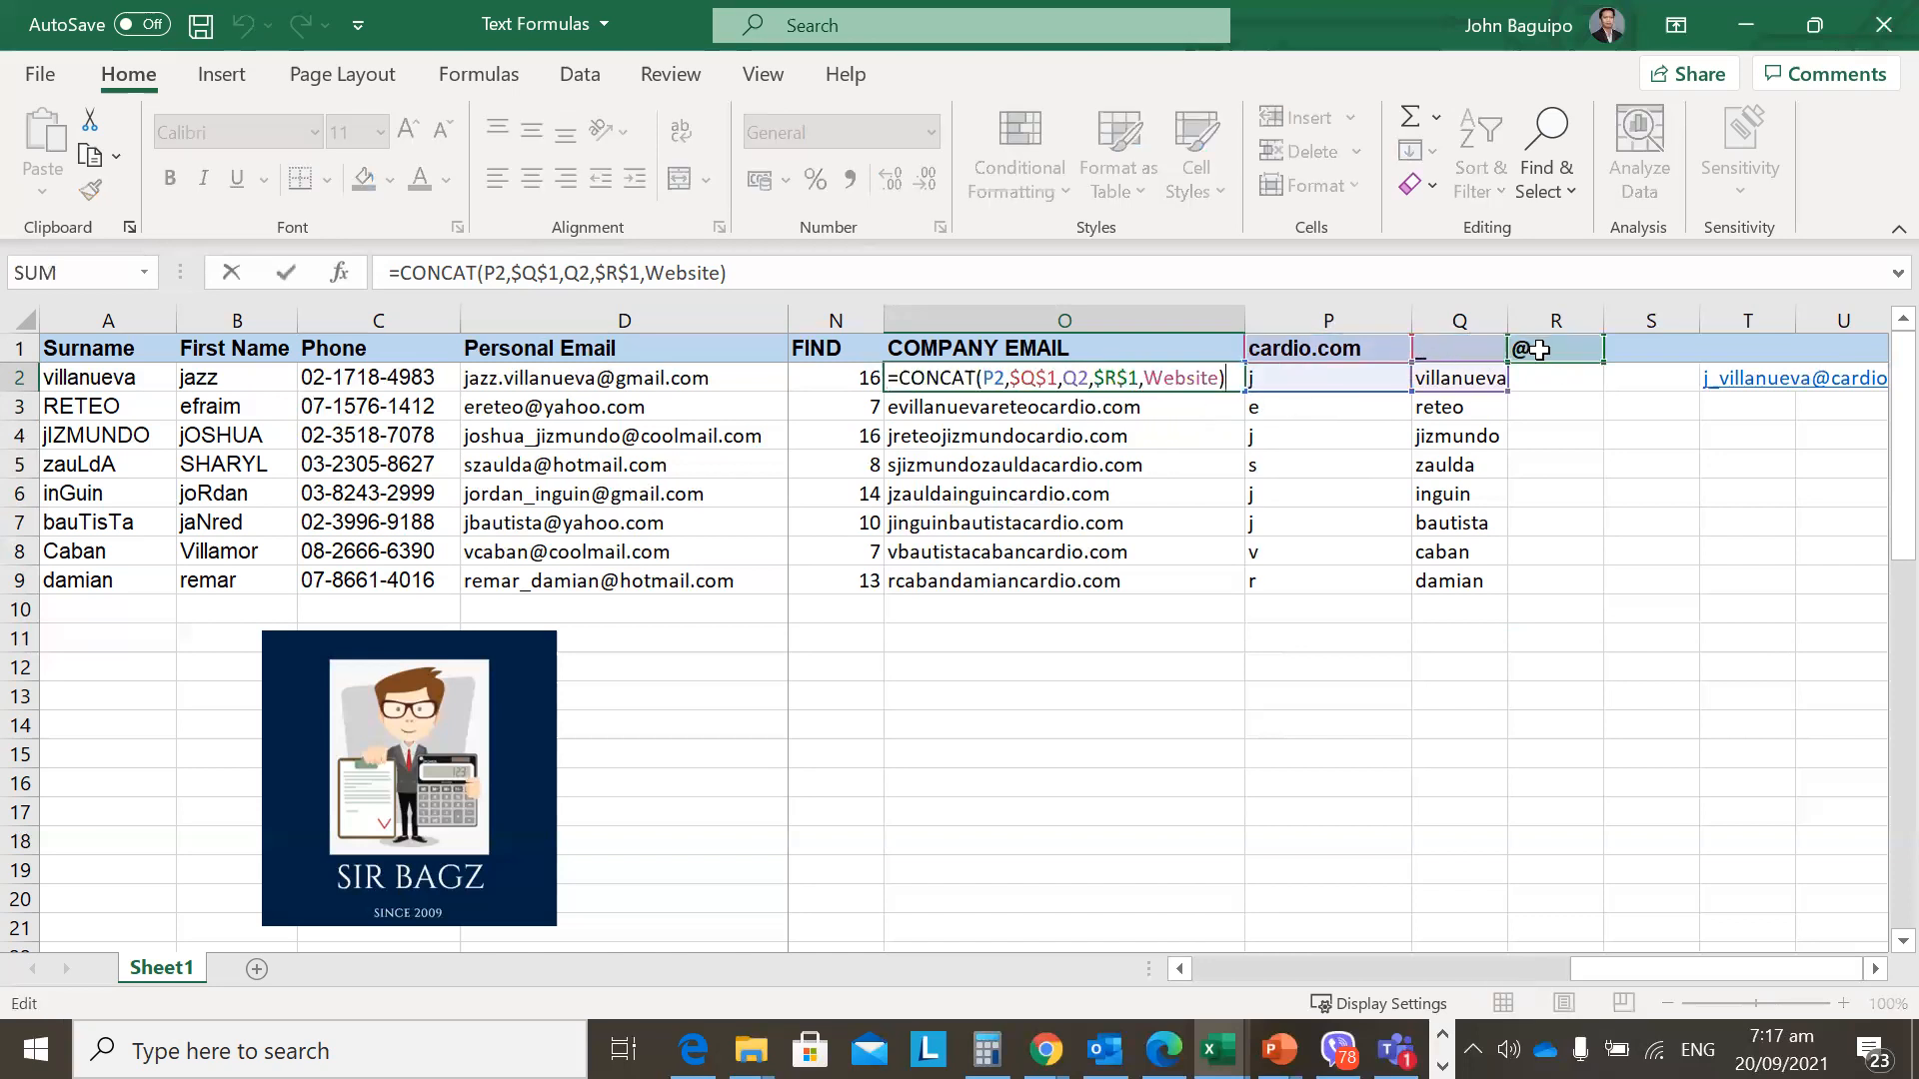
pyautogui.hotkey('ctrl', 'Return')
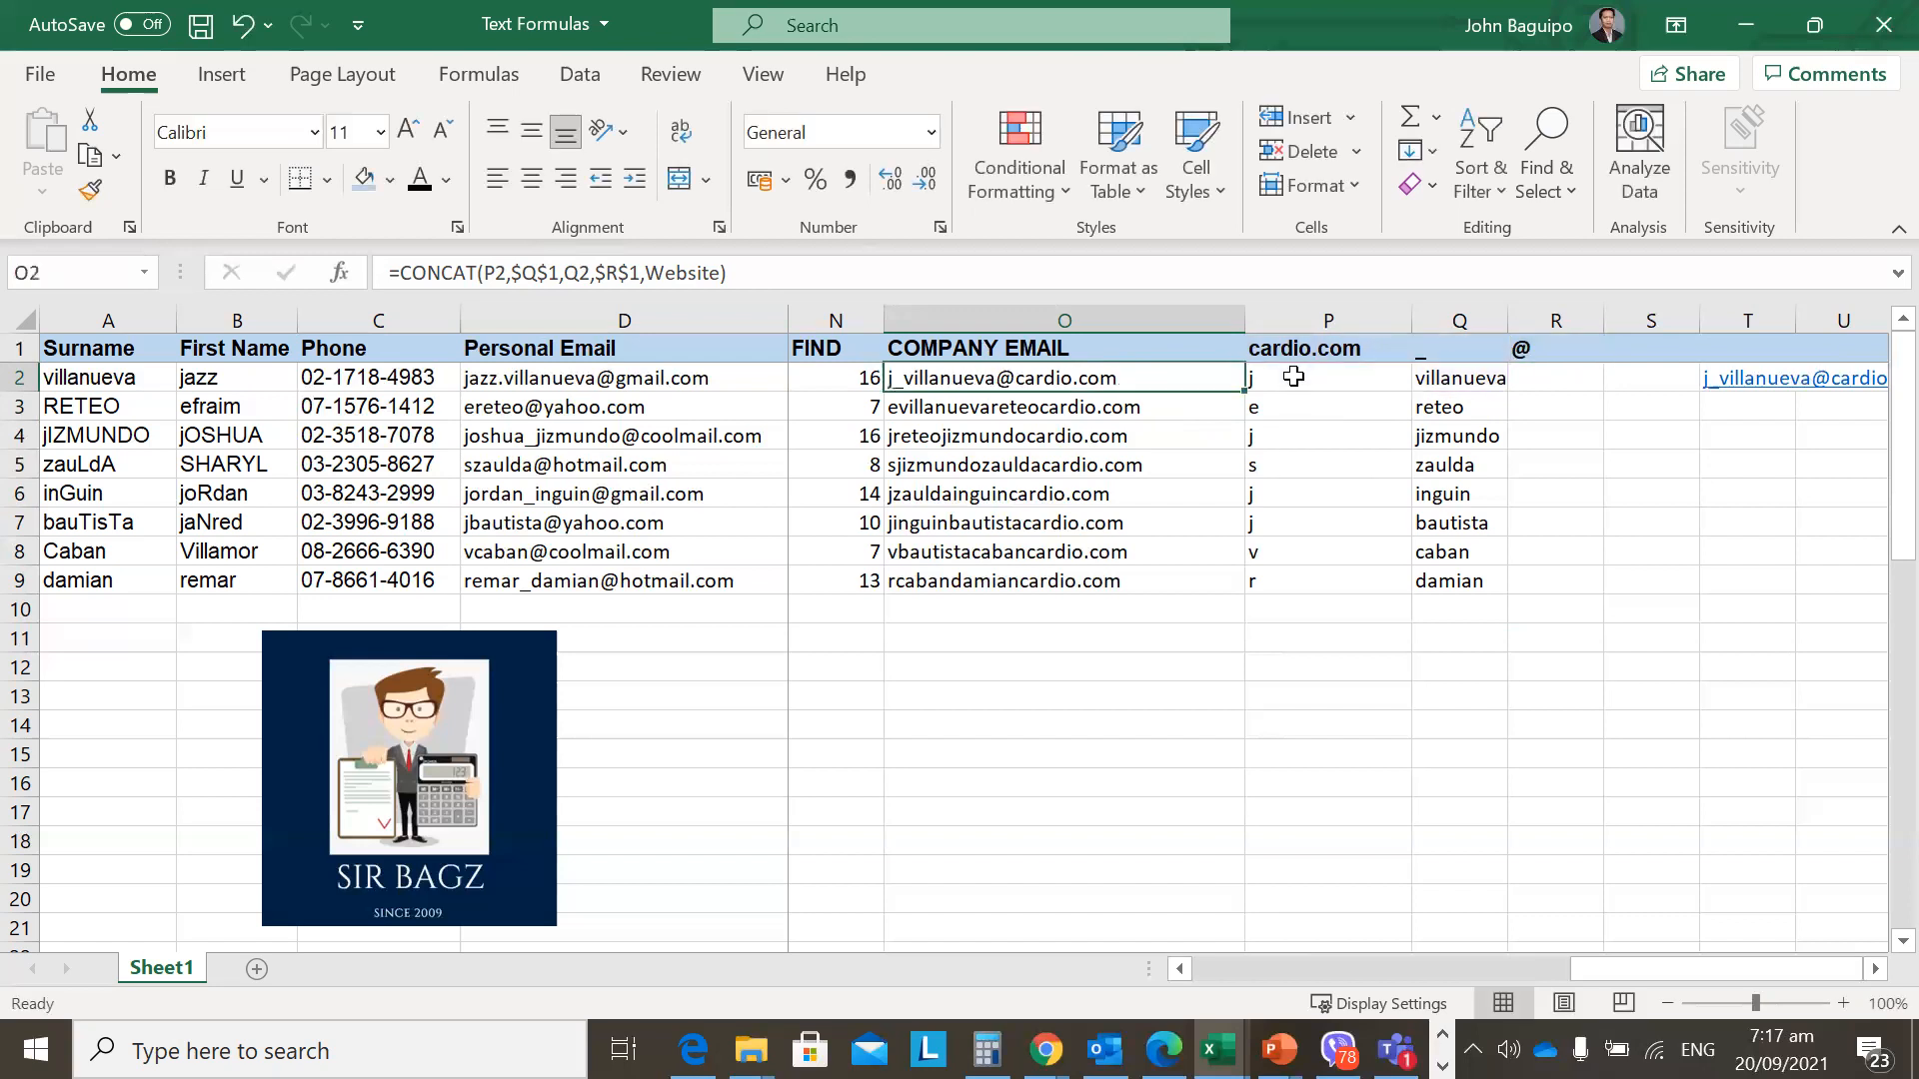
pyautogui.doubleClick(1122, 407)
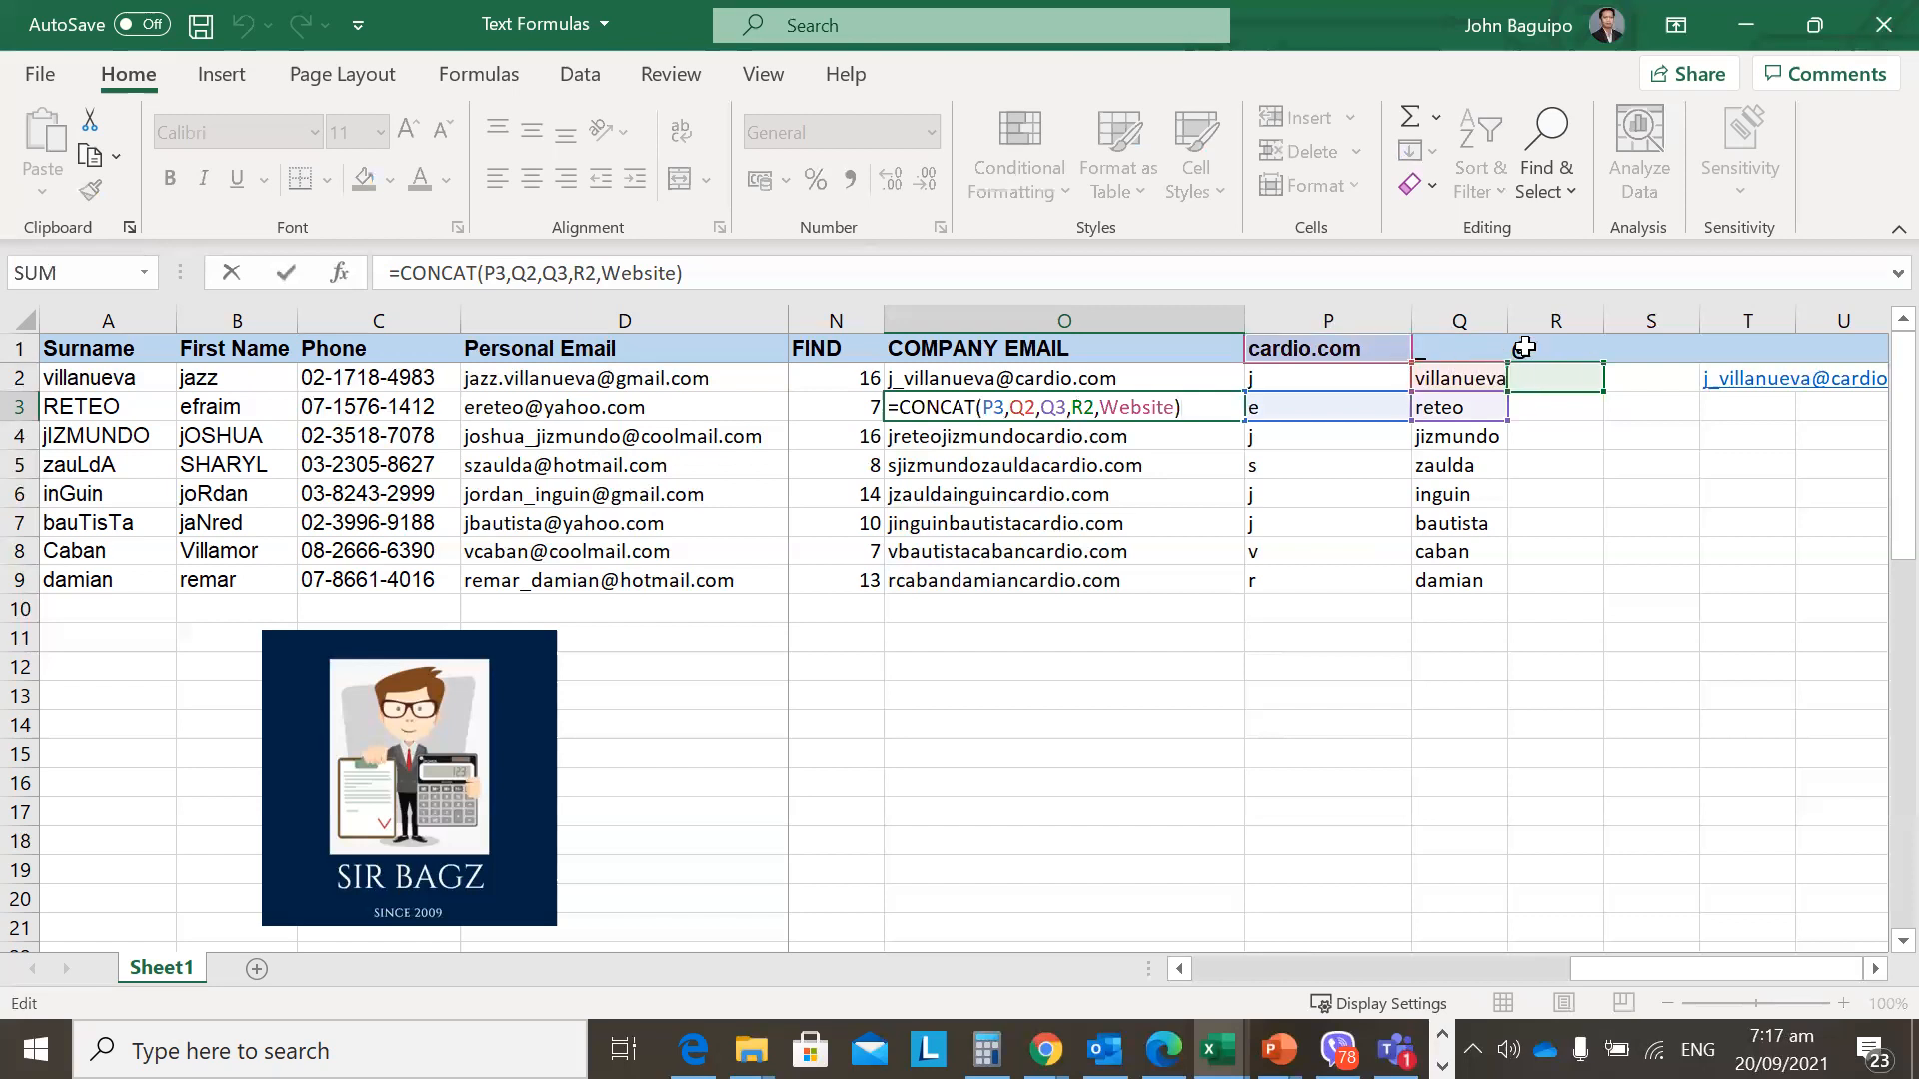
pyautogui.press('Escape')
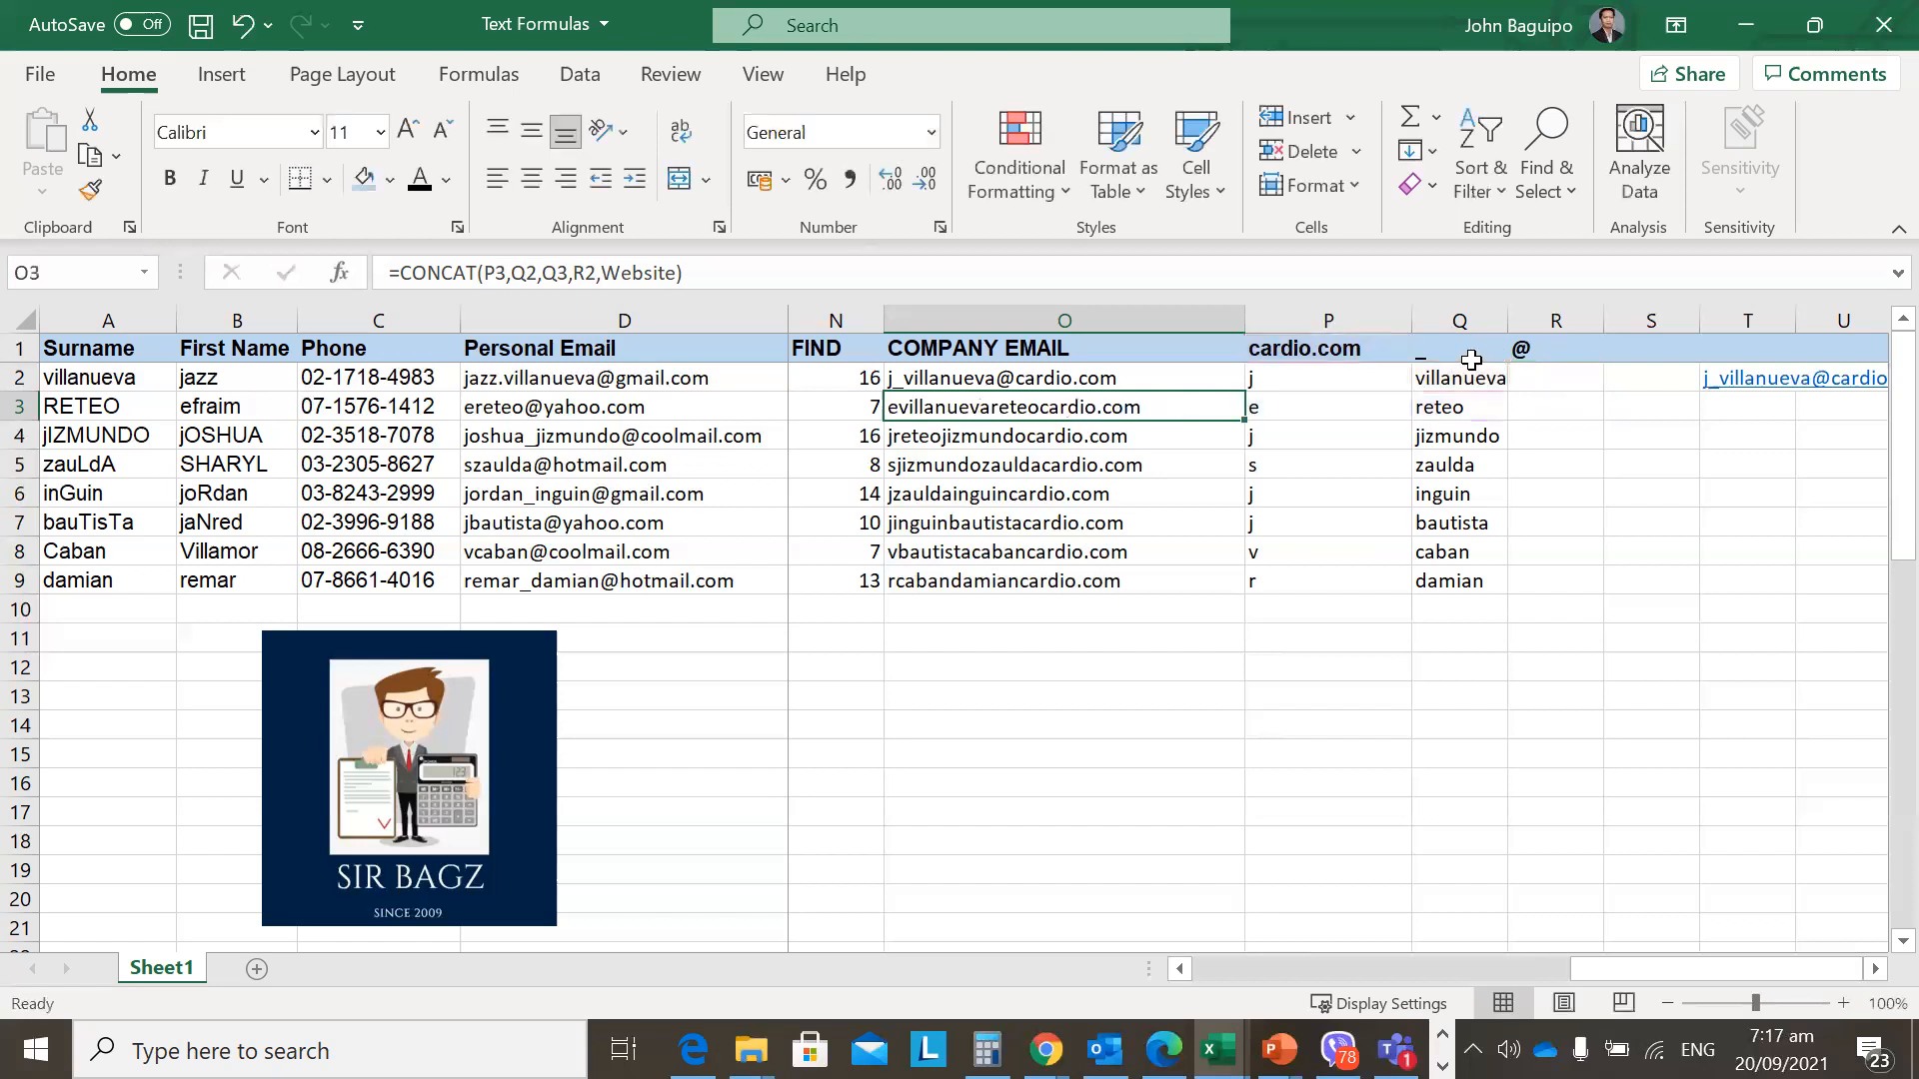
pyautogui.press('Down')
pyautogui.press('F2')
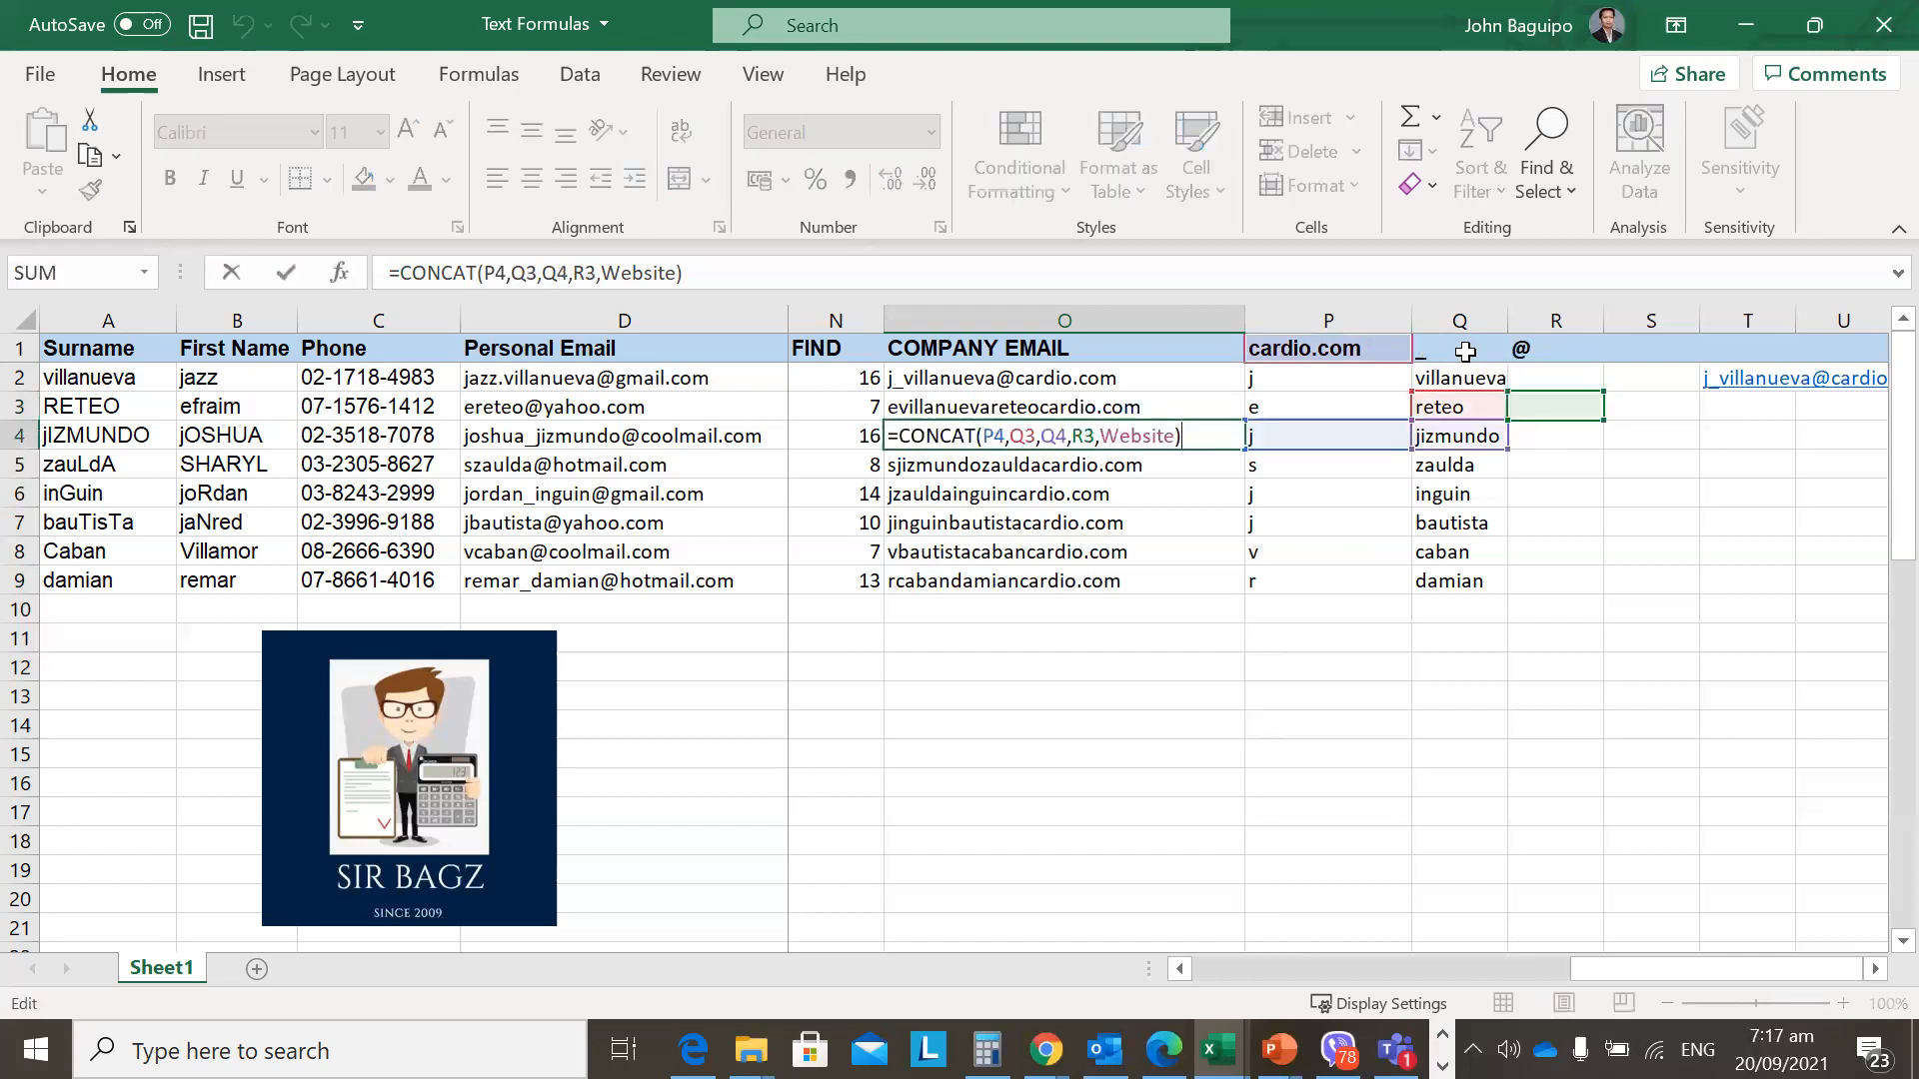
pyautogui.press('Escape')
pyautogui.click(1058, 387)
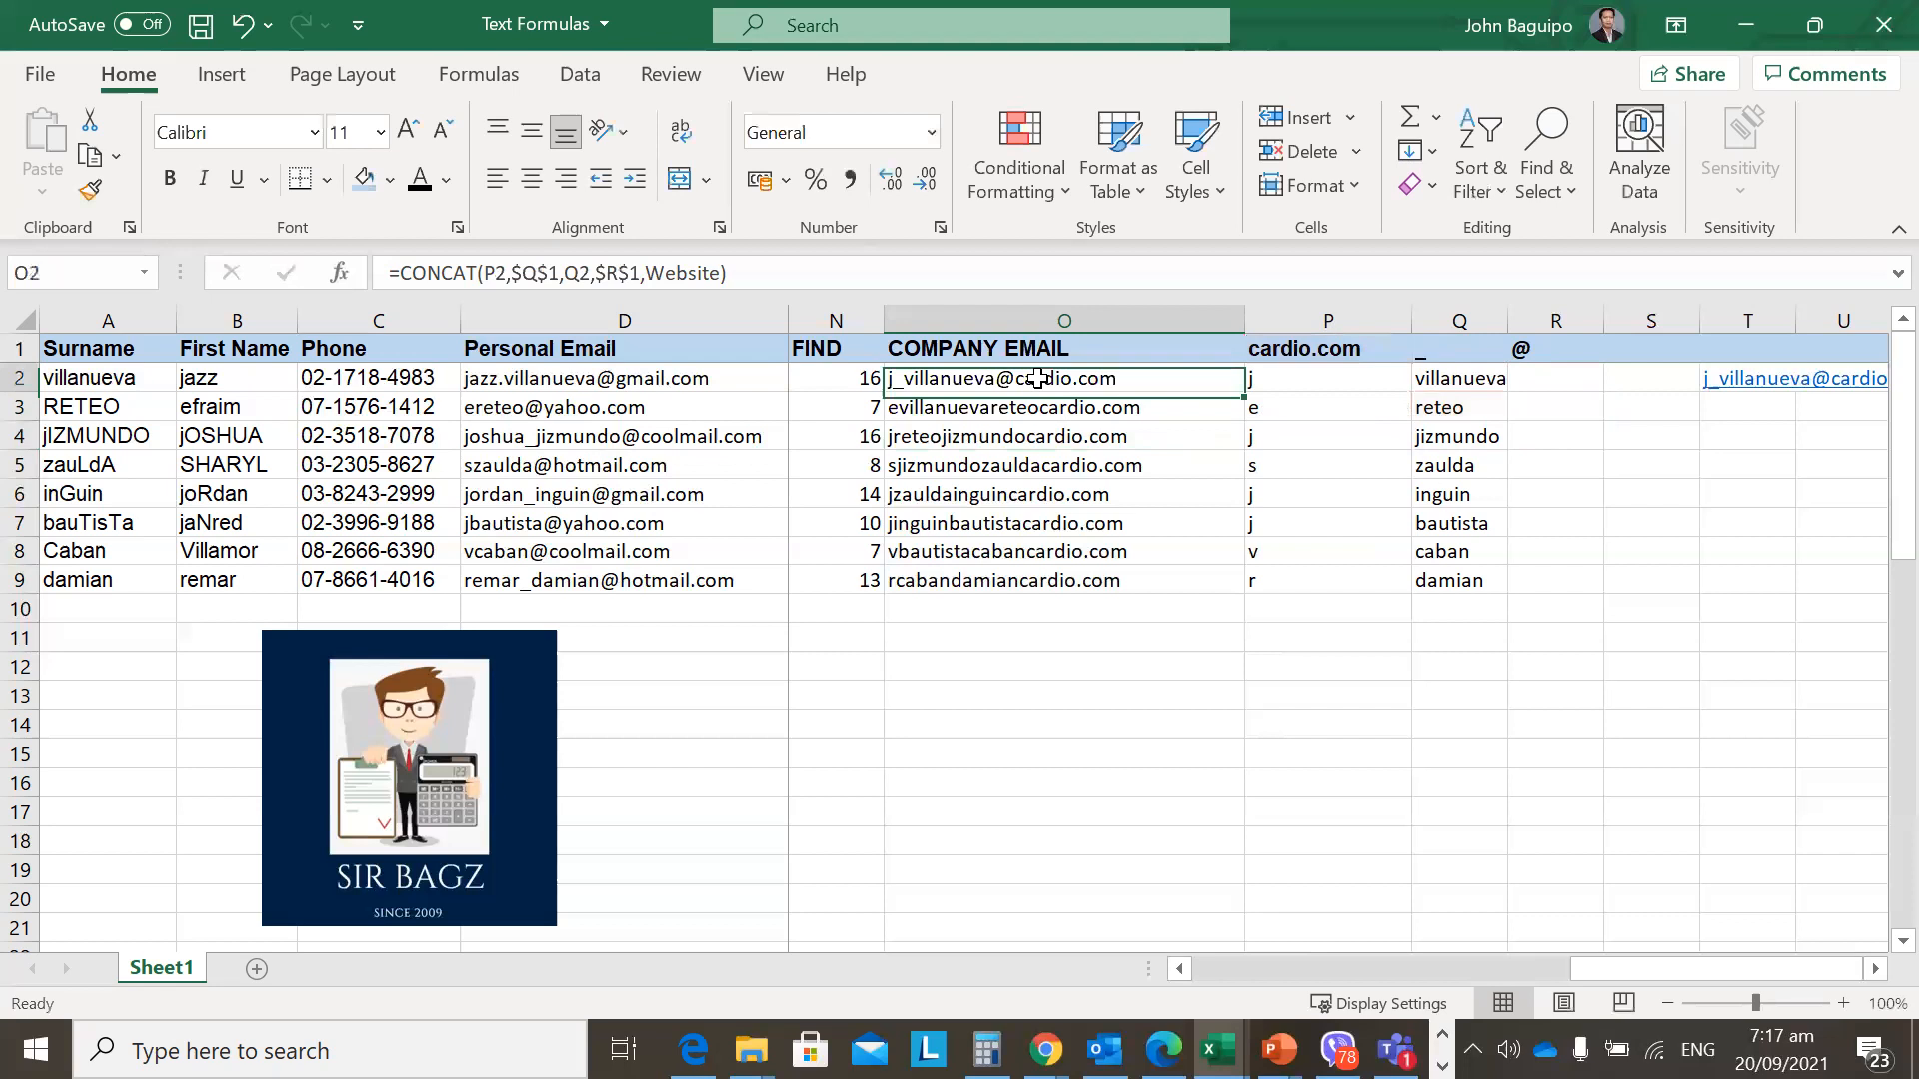
pyautogui.click(614, 270)
pyautogui.press('Escape')
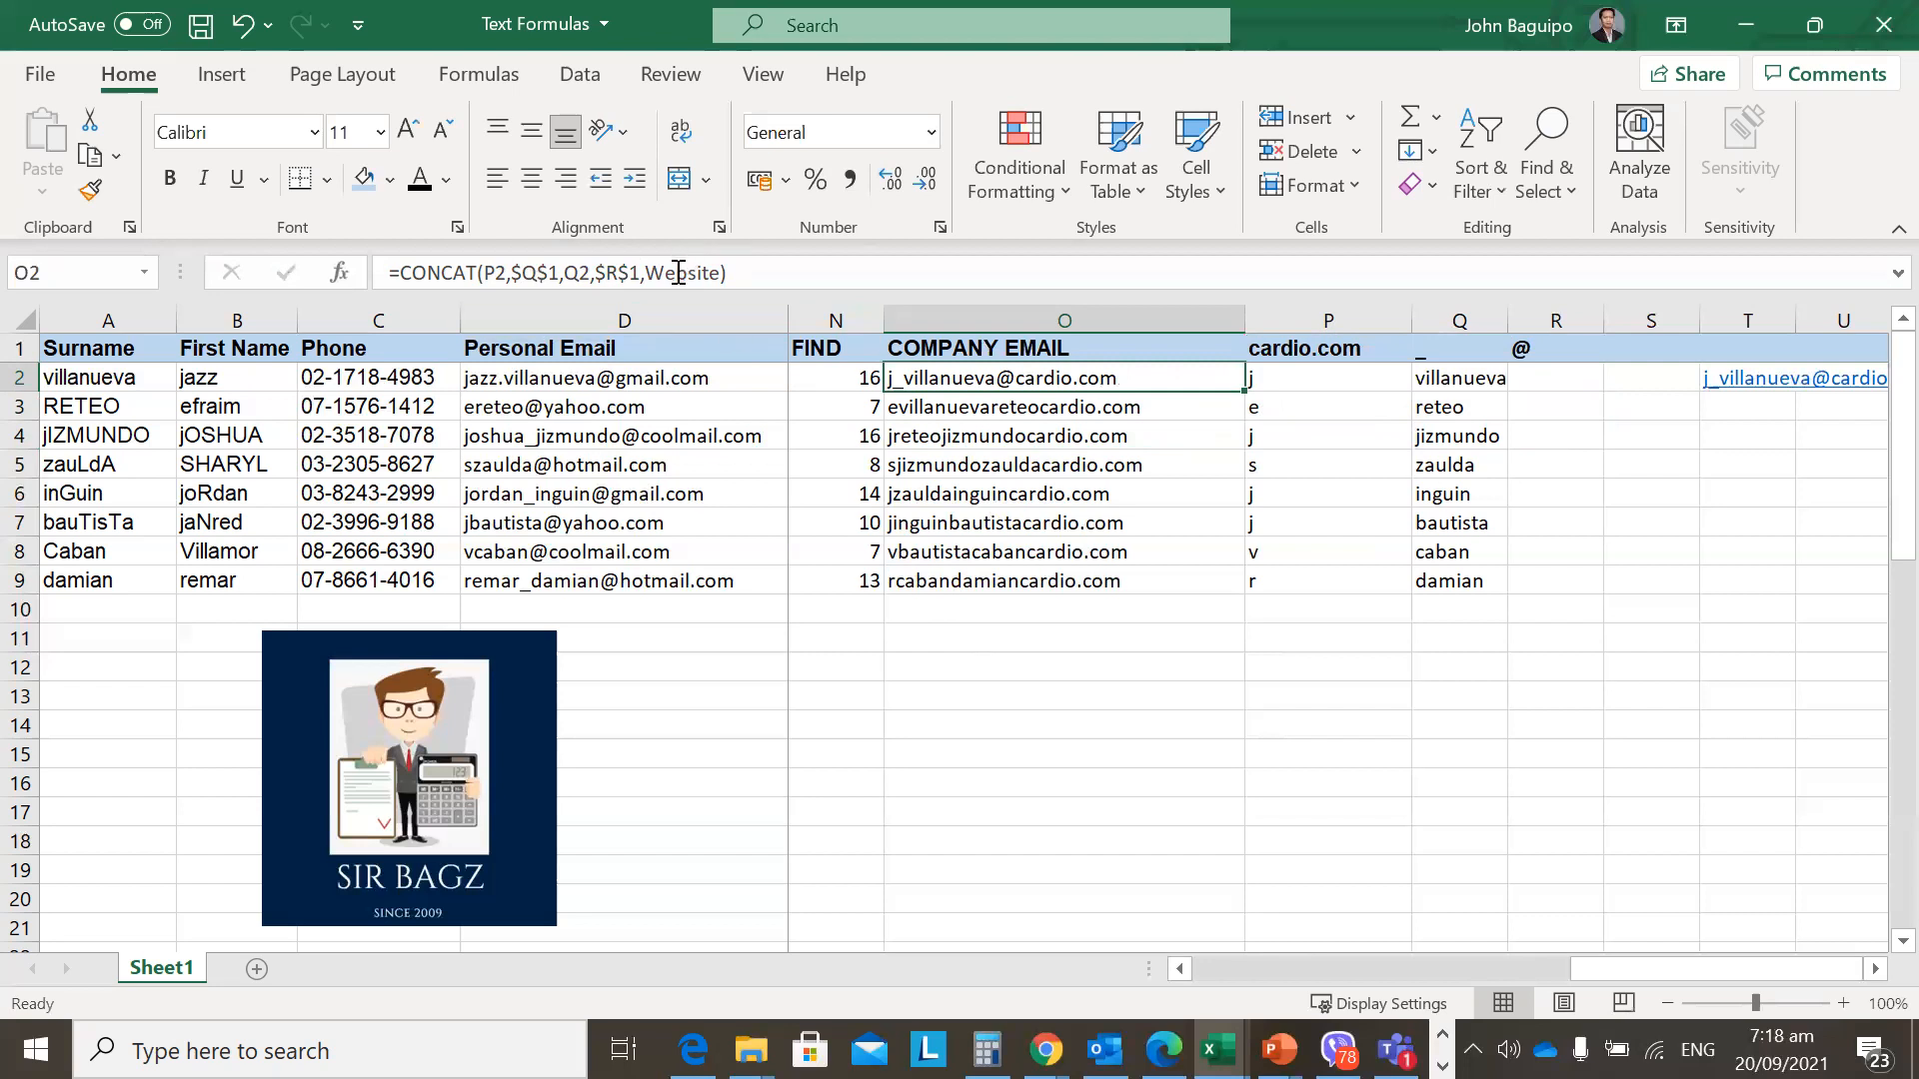
pyautogui.click(1299, 354)
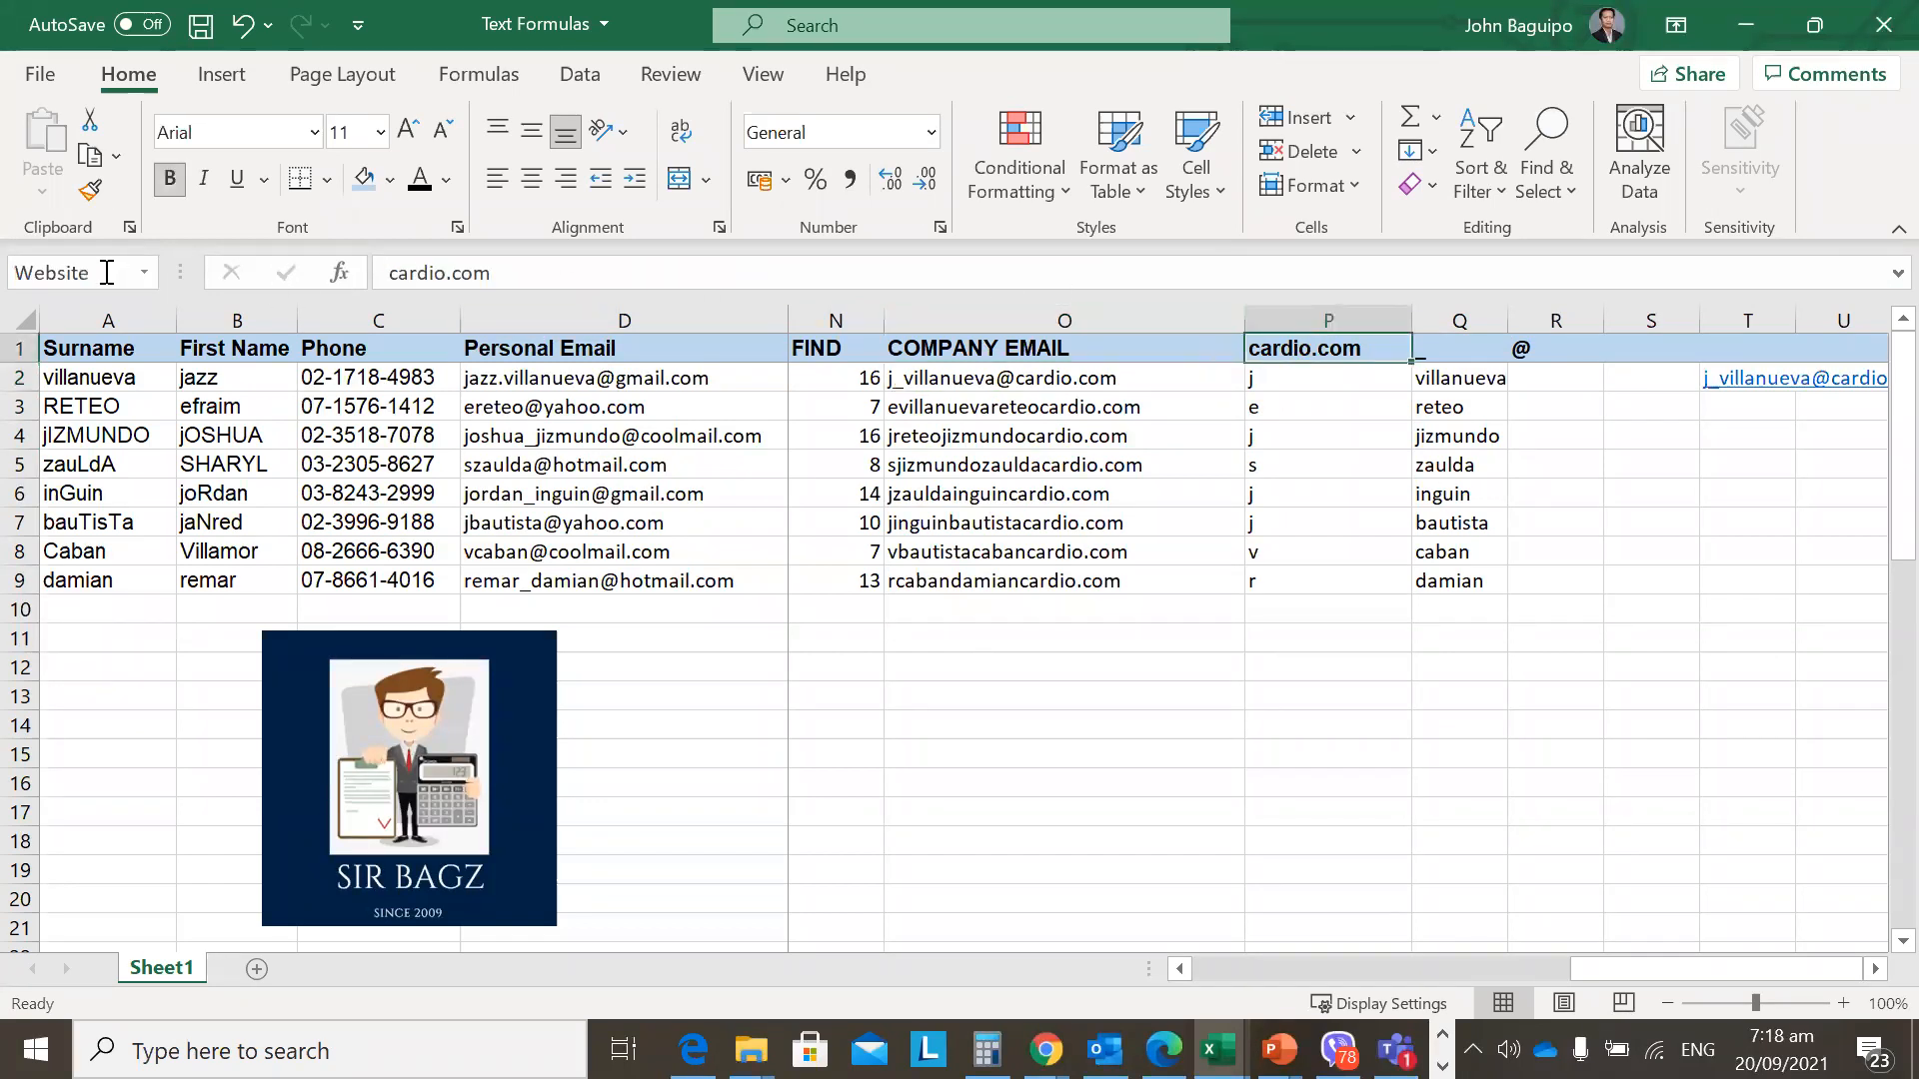
pyautogui.click(1086, 383)
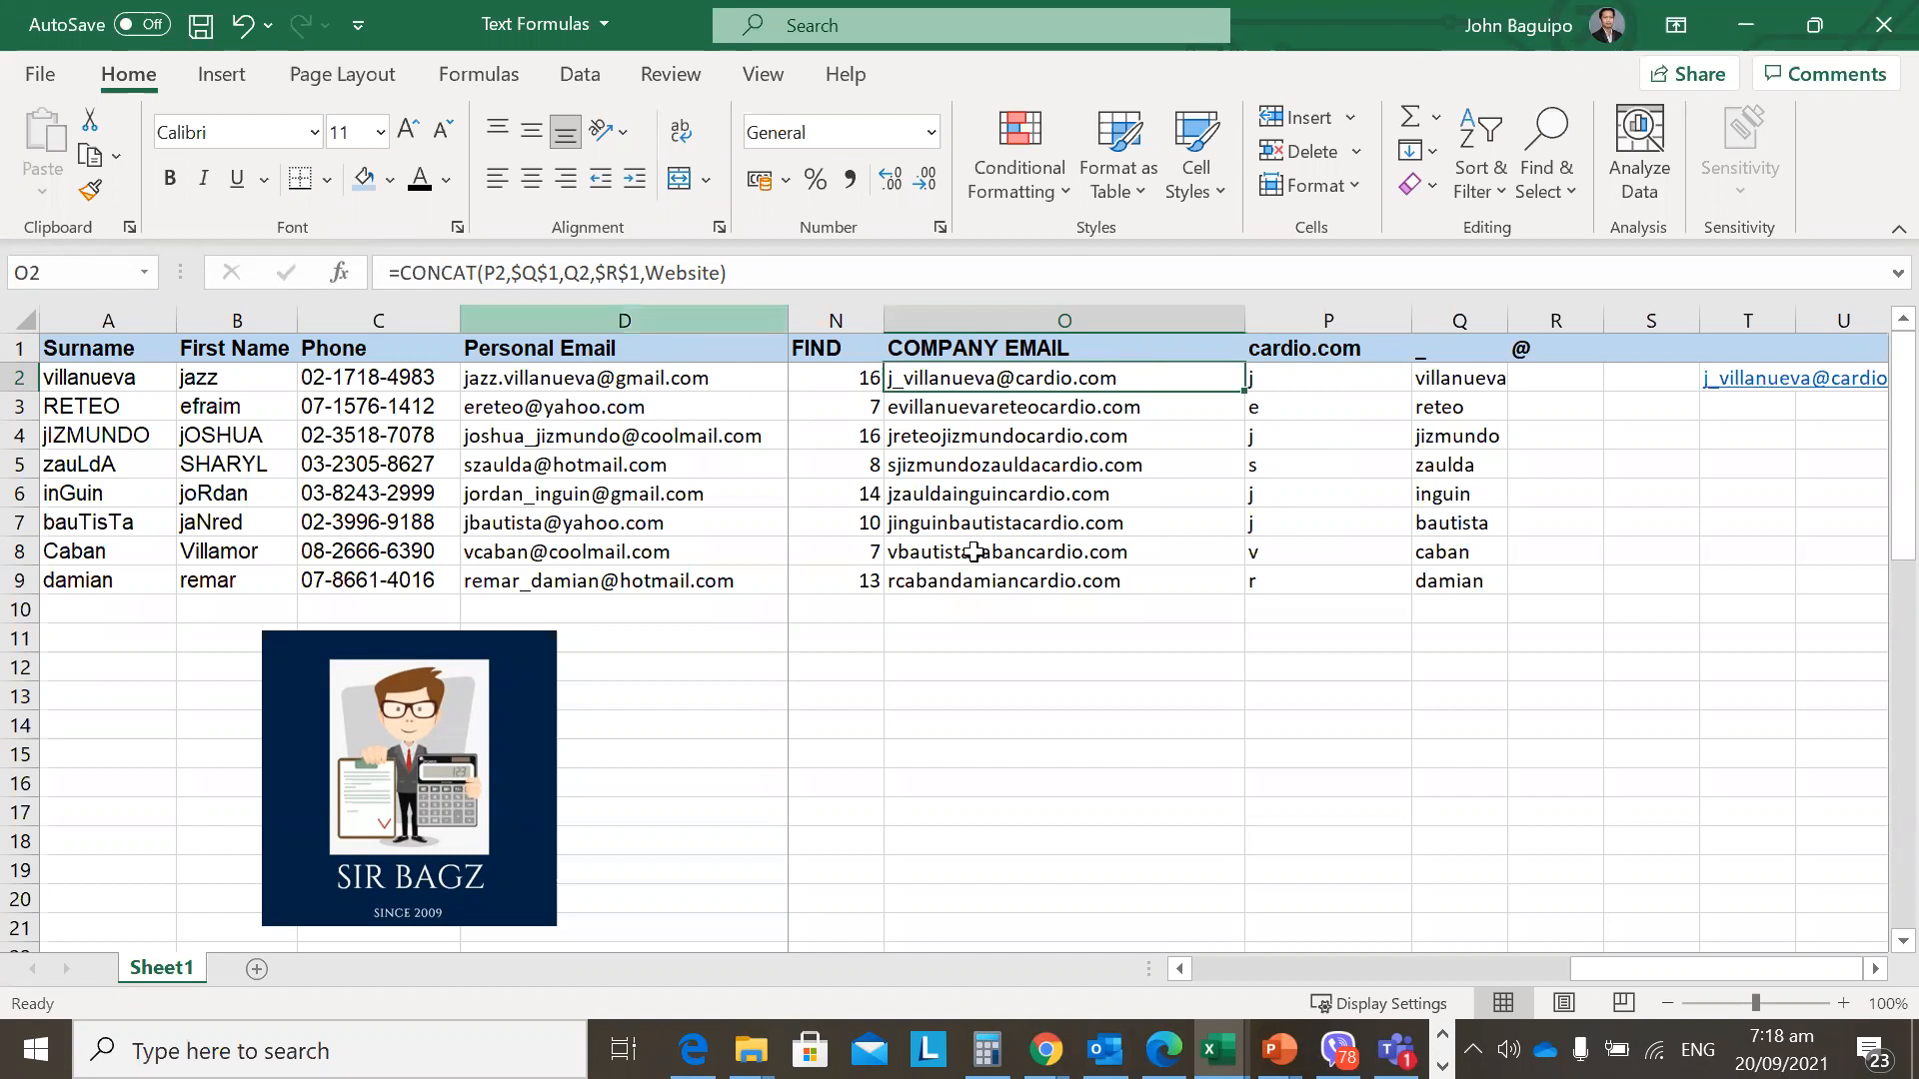
# Fill O2's CONCAT formula down through O9 with Ctrl+D.
pyautogui.hotkey('shift', 'Down')
pyautogui.hotkey('shift', 'Down')
pyautogui.hotkey('shift', 'Down')
pyautogui.hotkey('shift', 'Down')
pyautogui.hotkey('shift', 'Down')
pyautogui.hotkey('shift', 'Down')
pyautogui.hotkey('shift', 'Down')
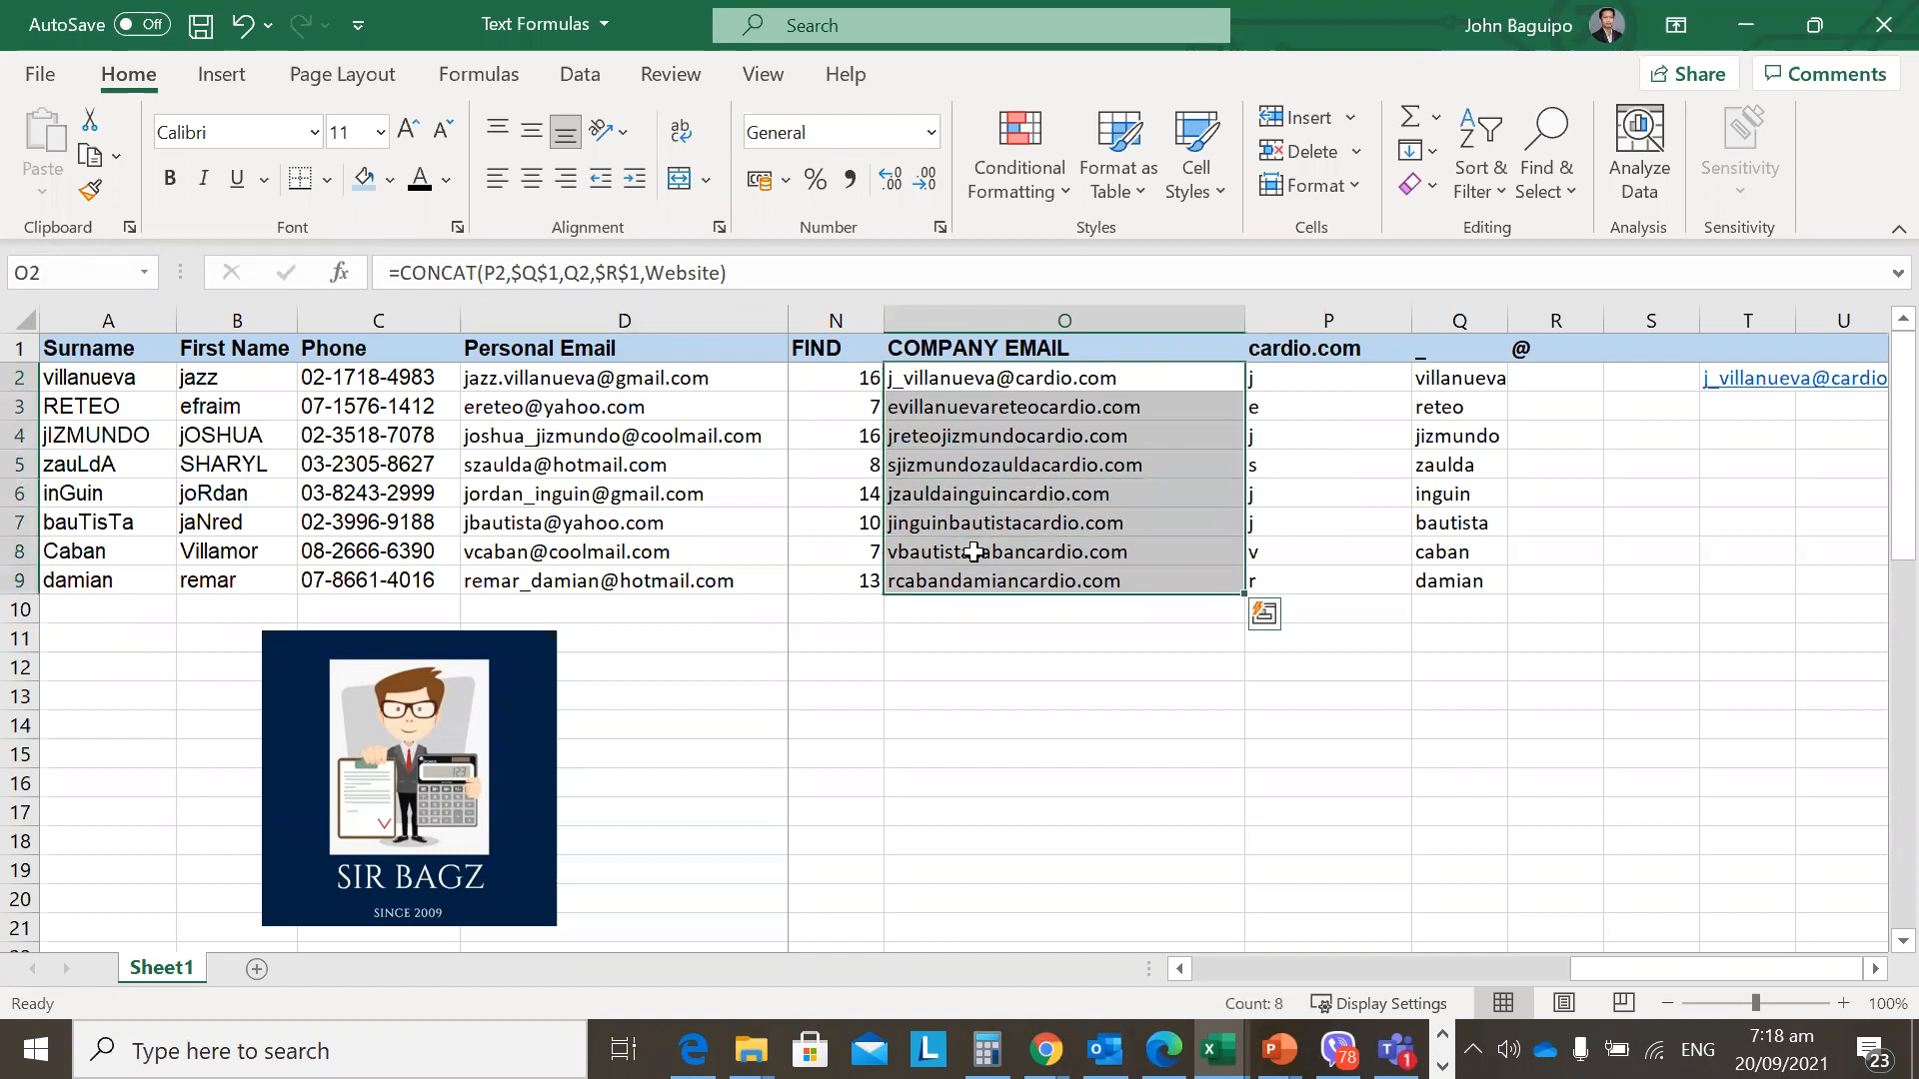
pyautogui.hotkey('ctrl', 'd')
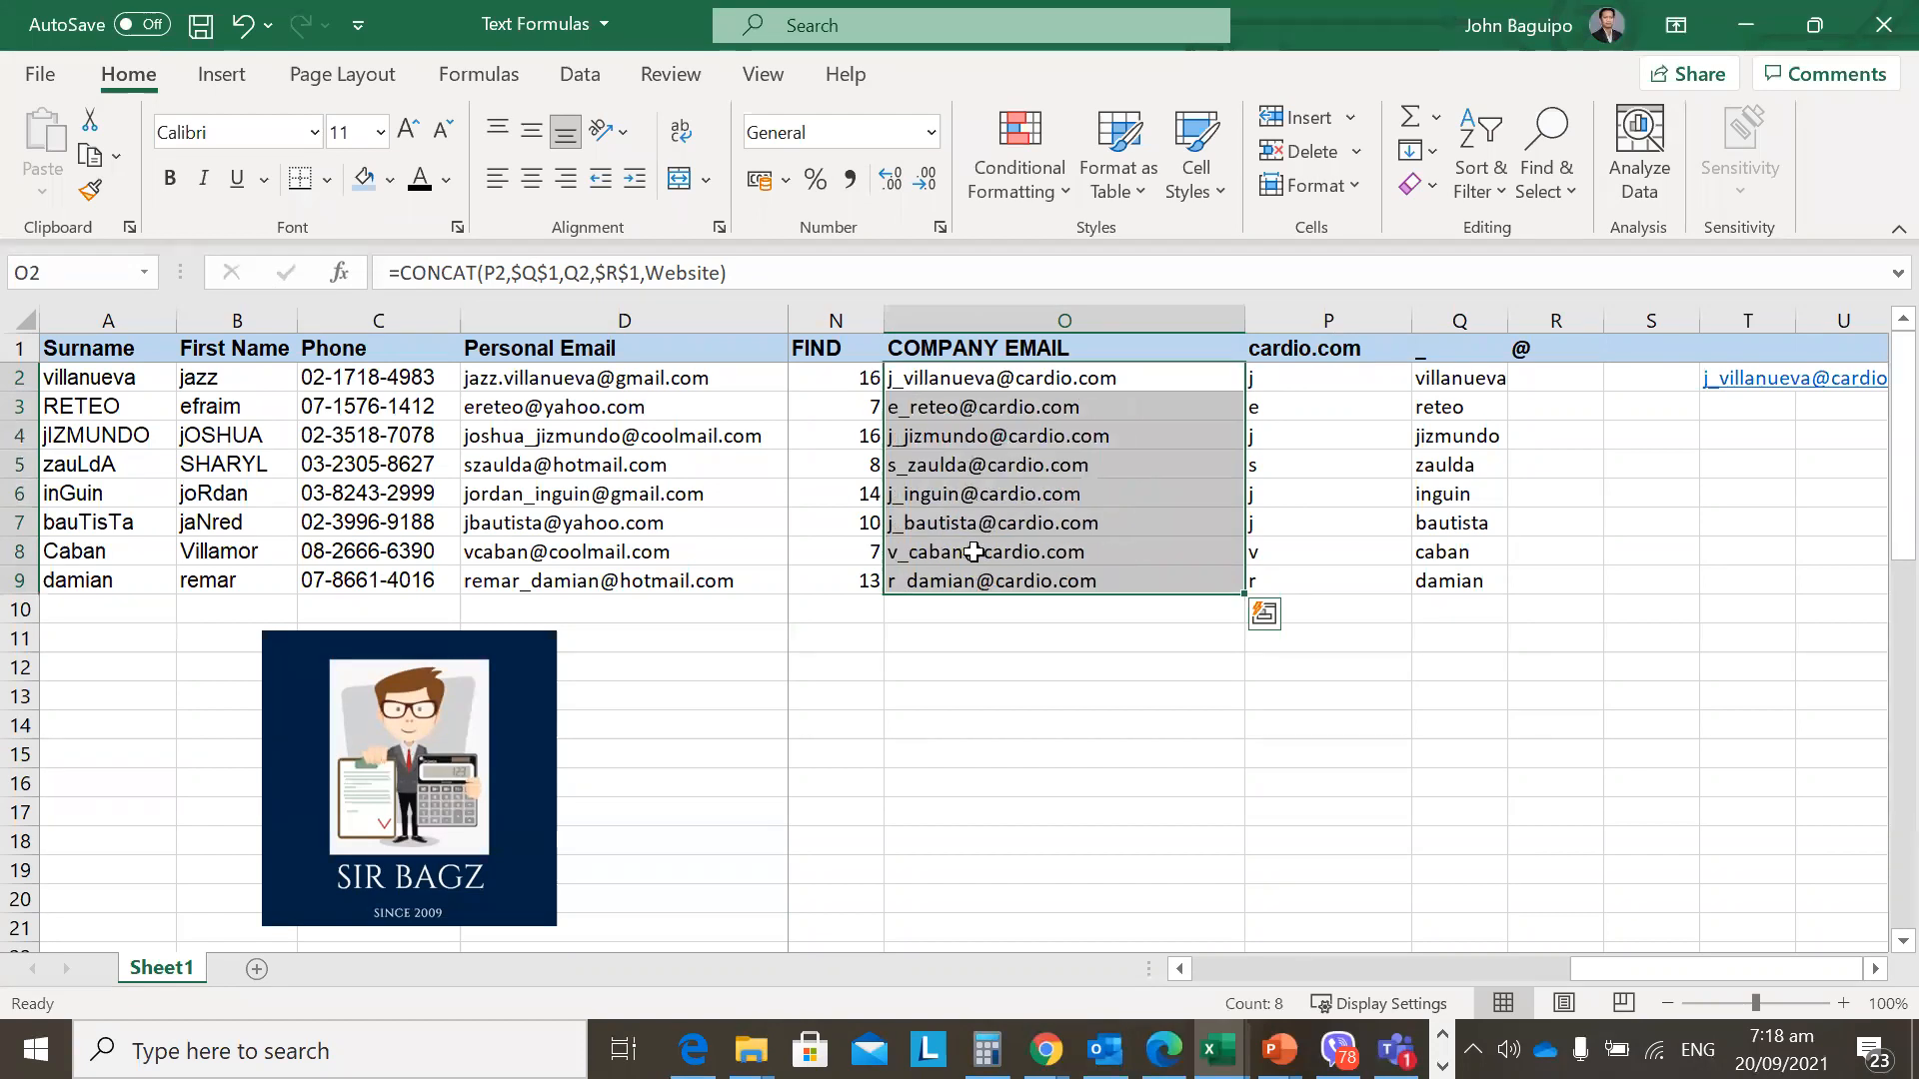
pyautogui.click(999, 668)
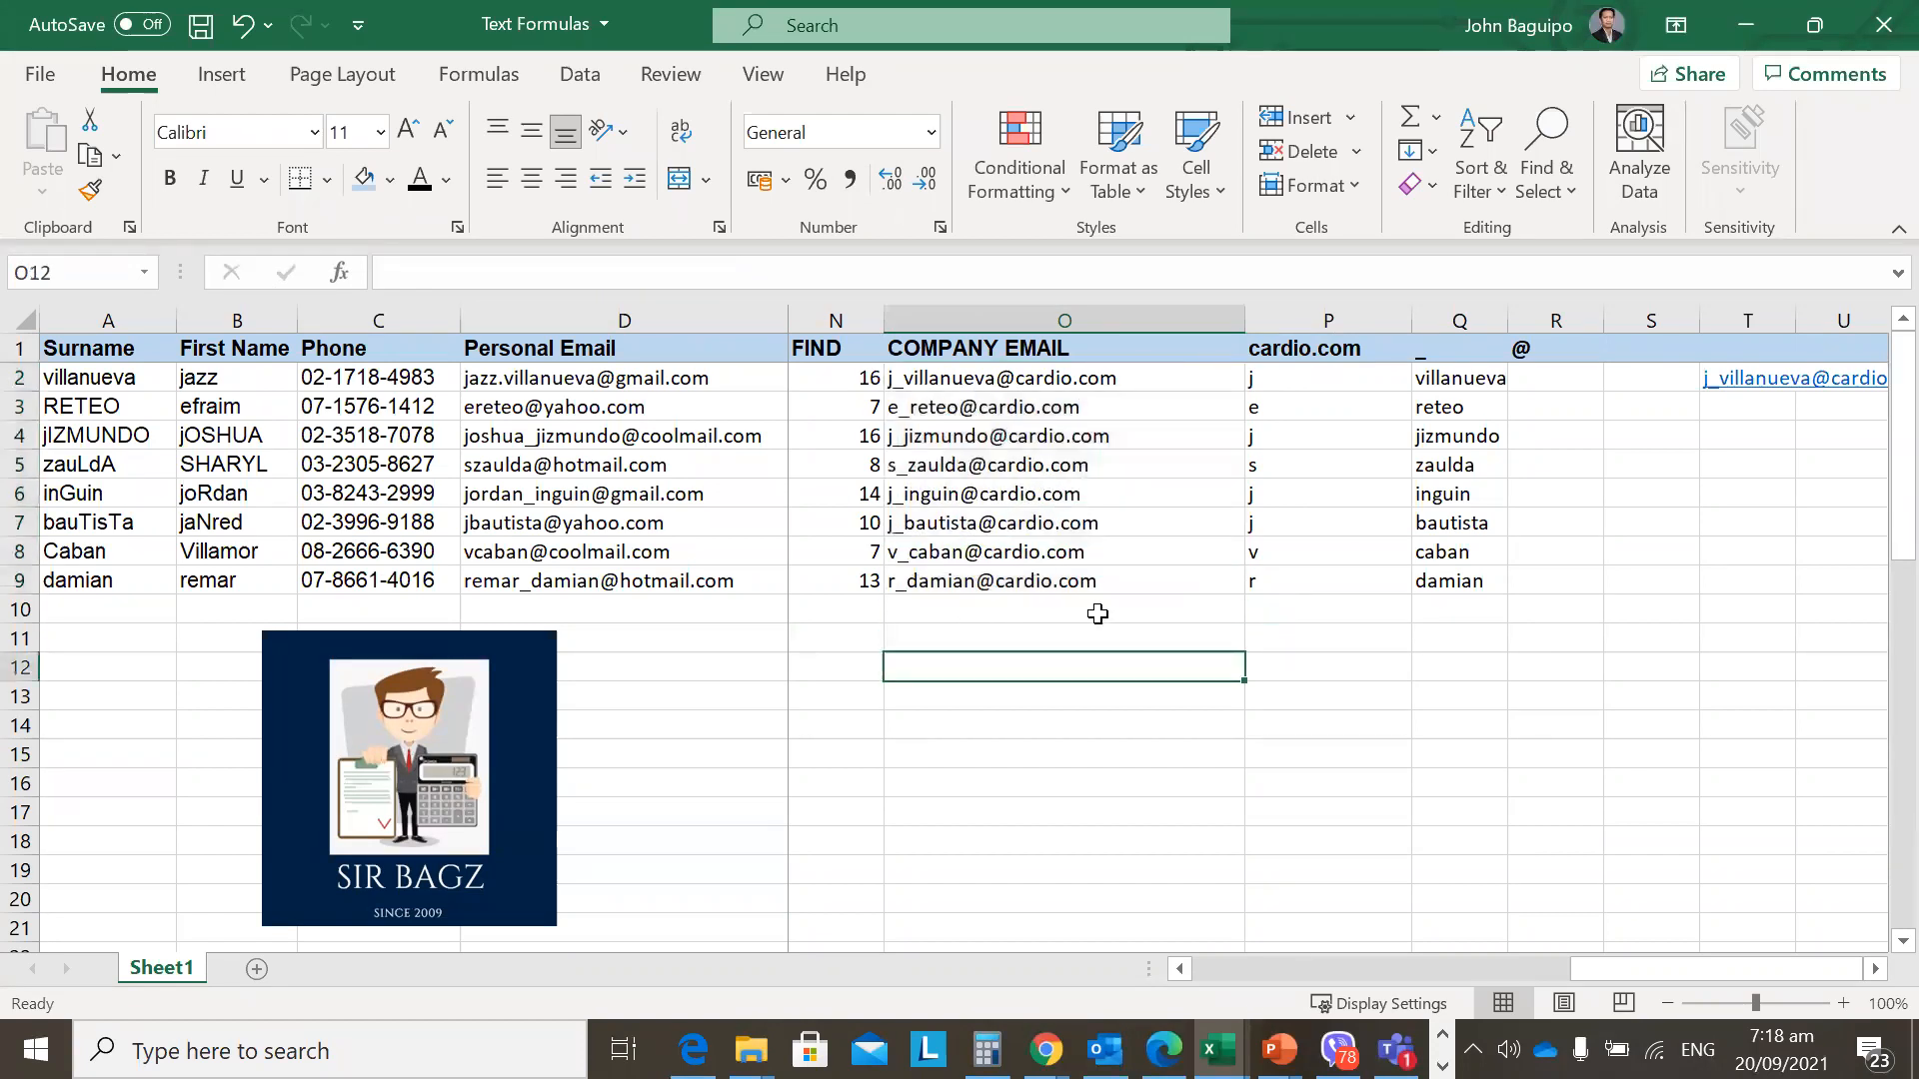
pyautogui.click(906, 386)
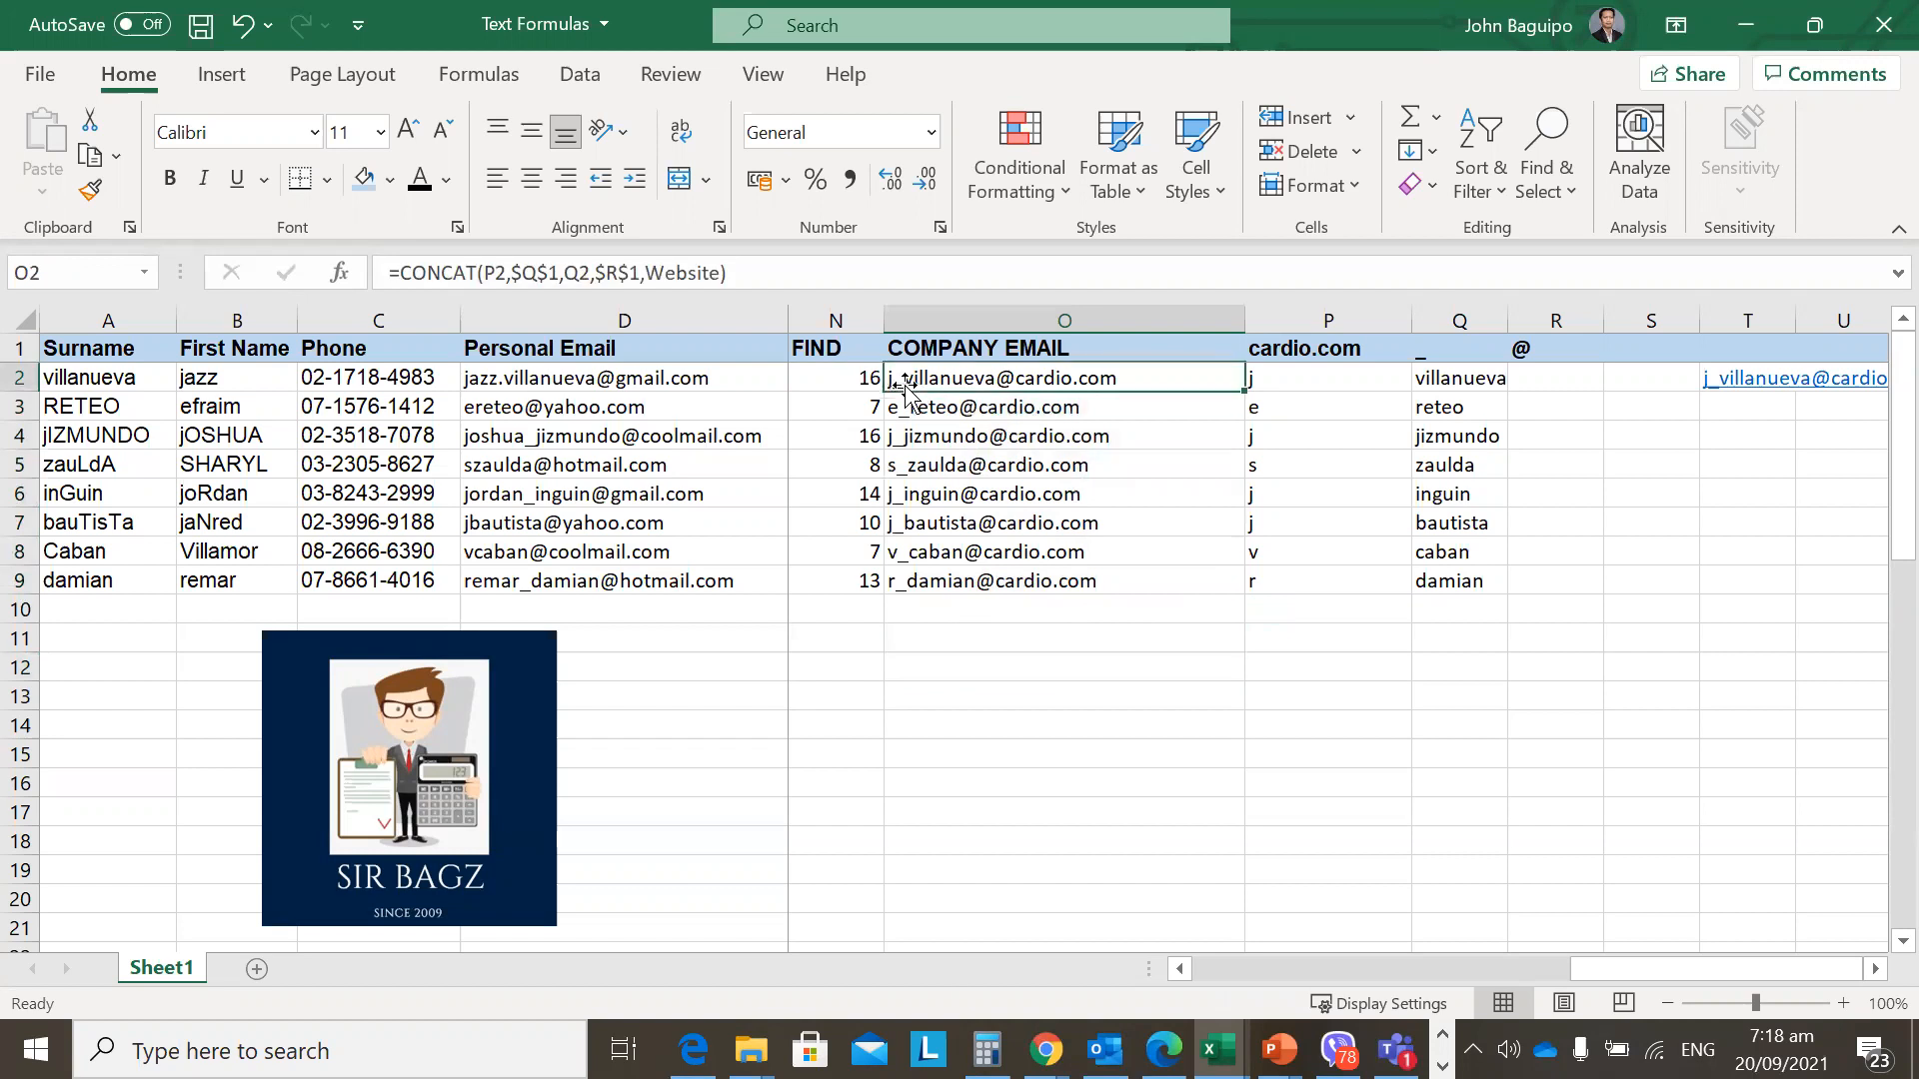
# Compare the filled formulas in O2 and O3 to confirm the locked references.
pyautogui.press('Down')
pyautogui.press('F2')
pyautogui.press('Escape')
pyautogui.press('Up')
pyautogui.press('F2')
pyautogui.press('Escape')
pyautogui.press('Down')
pyautogui.press('F2')
pyautogui.press('Escape')
pyautogui.press('Down')
pyautogui.press('Up')
pyautogui.press('Up')
pyautogui.press('F2')
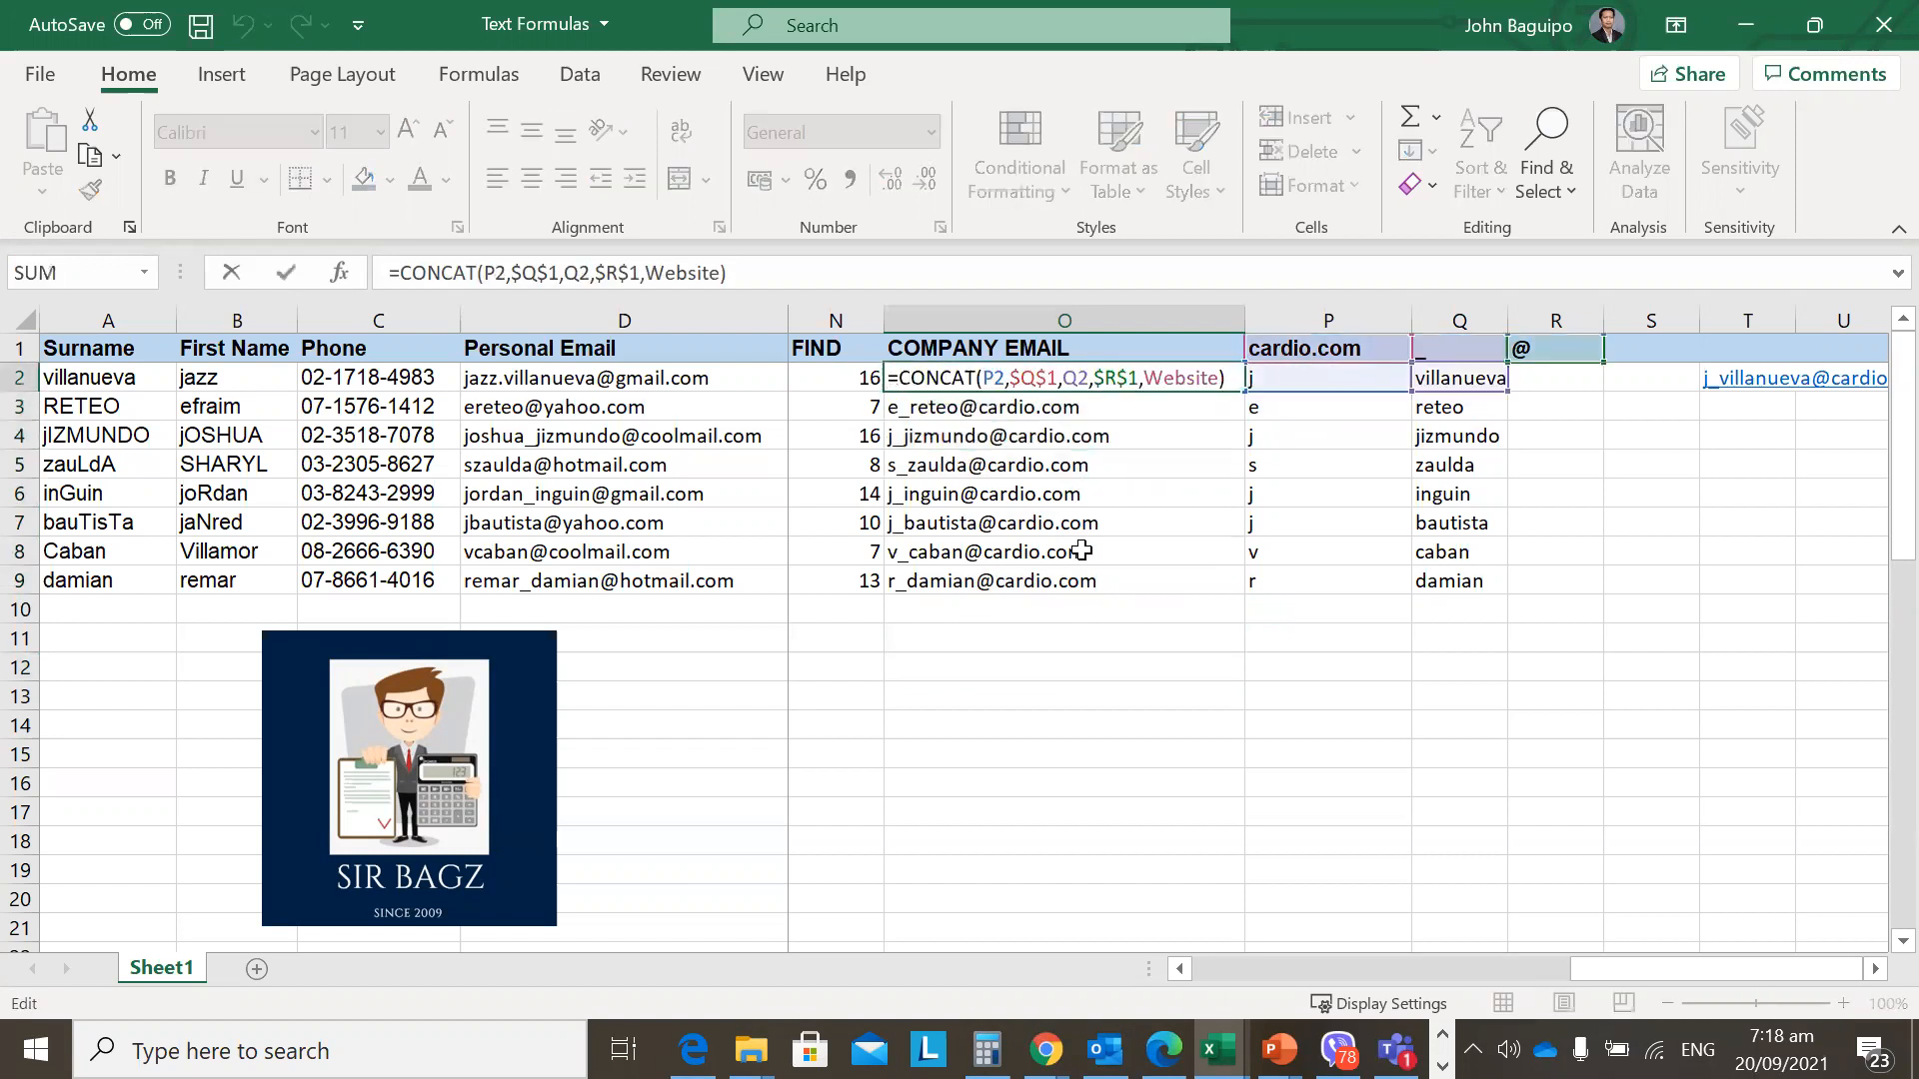
pyautogui.press('Escape')
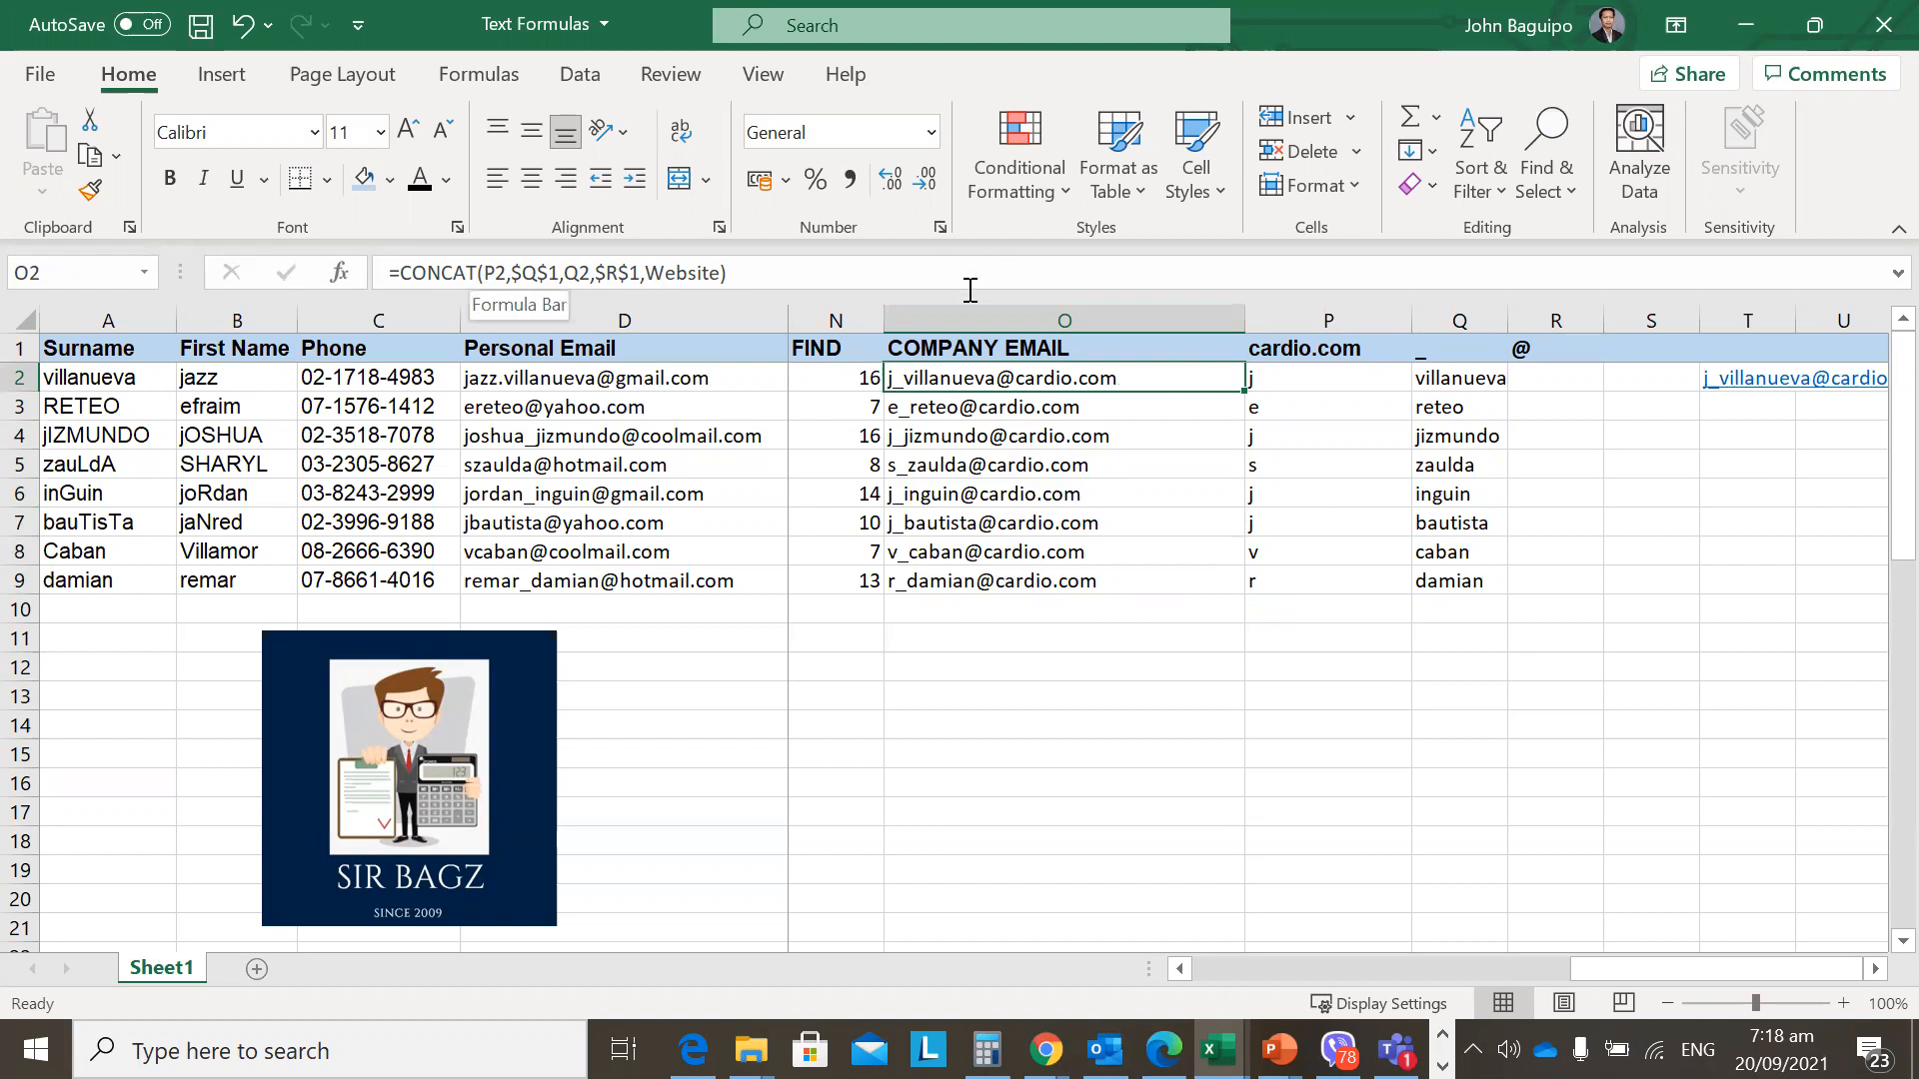
pyautogui.press('F2')
pyautogui.hotkey('ctrl', 'Return')
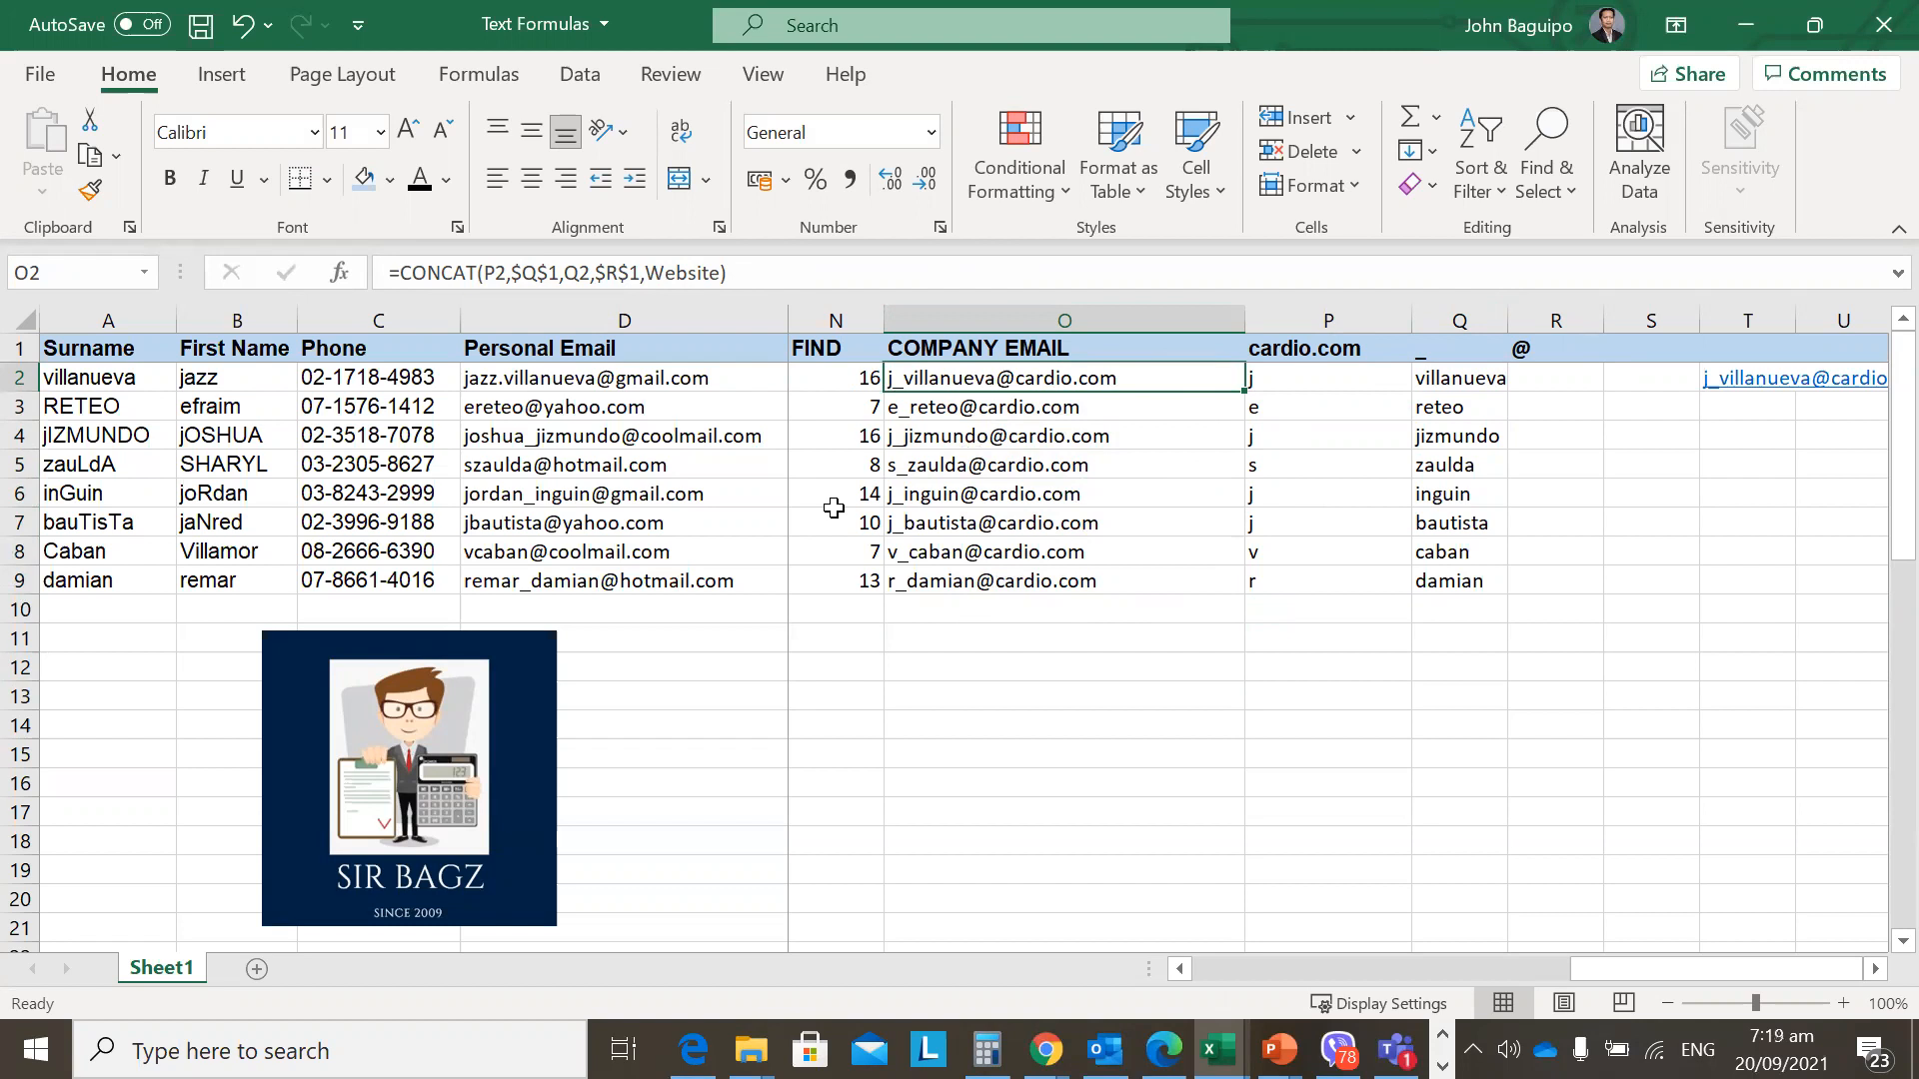
pyautogui.press('F2')
pyautogui.press('Escape')
pyautogui.press('F2')
pyautogui.press('Escape')
pyautogui.press('F2')
pyautogui.press('Escape')
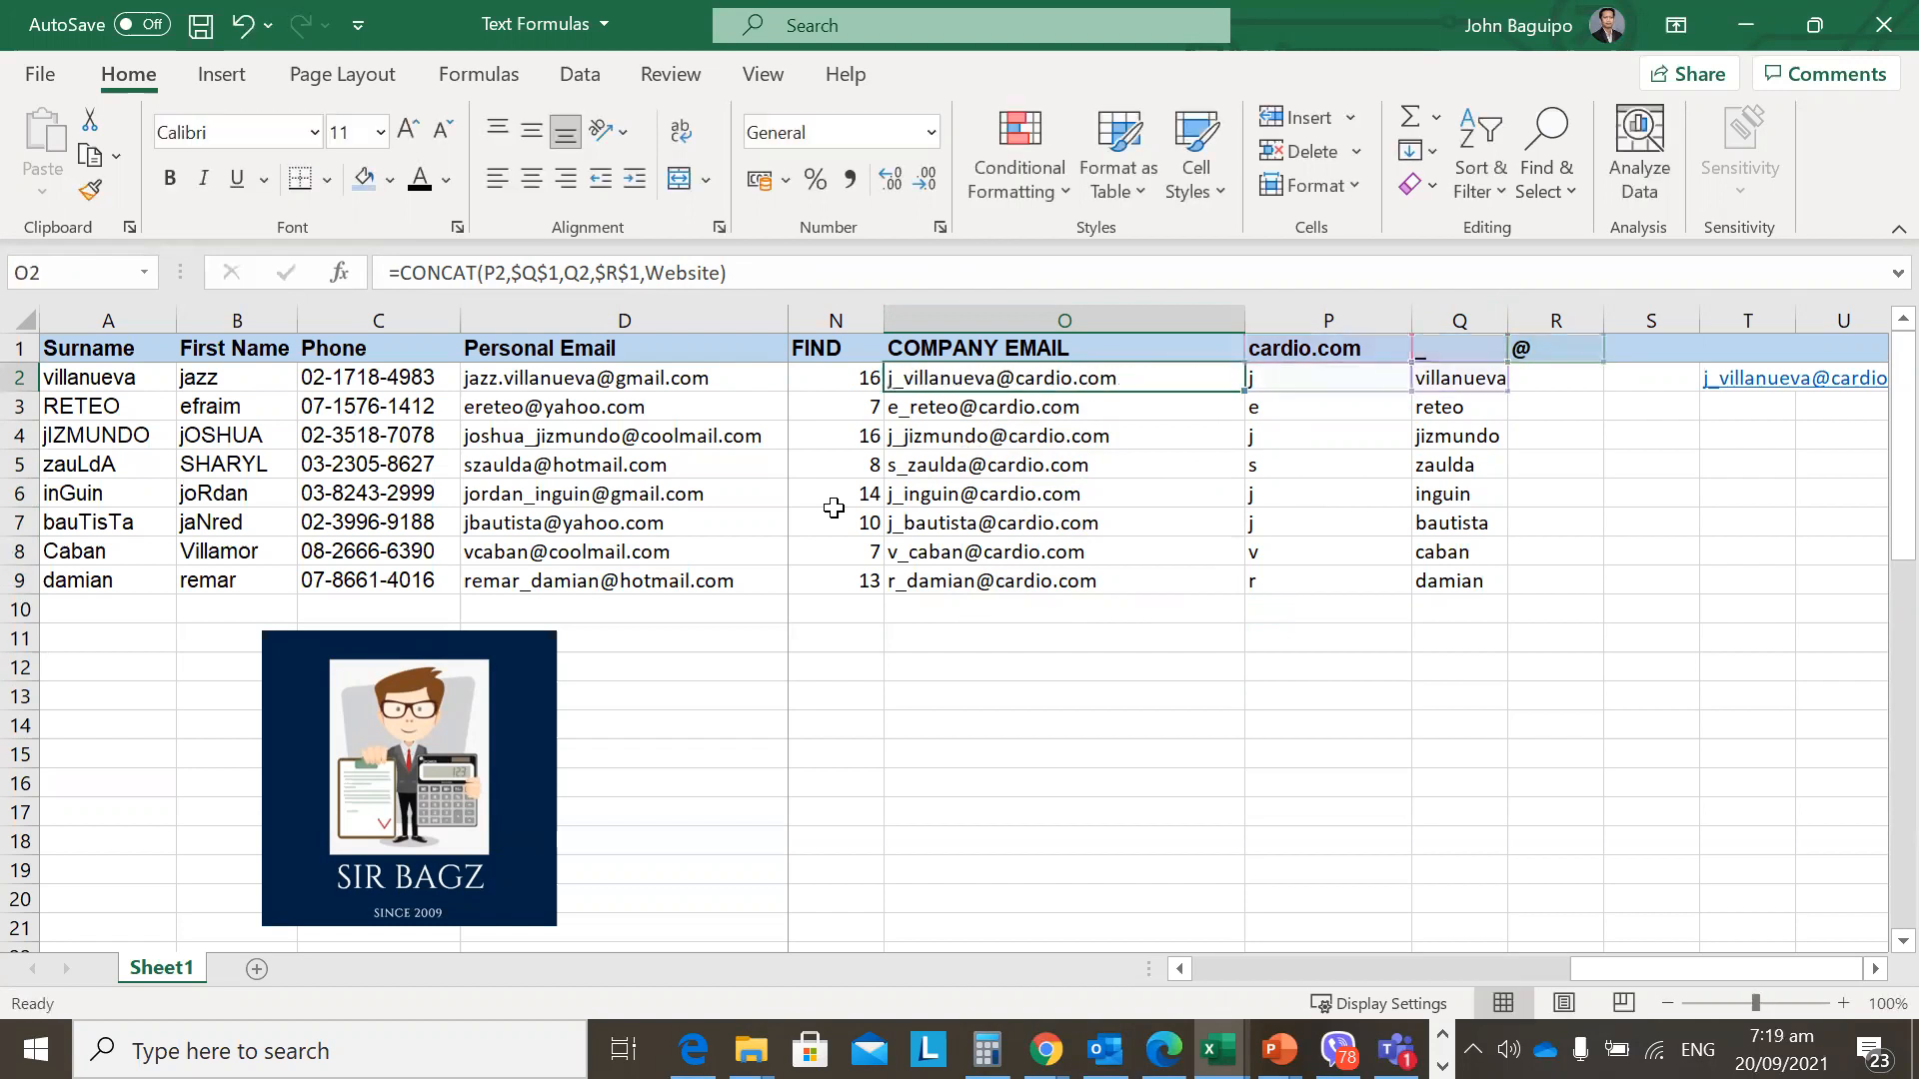
pyautogui.press('Return')
pyautogui.press('F2')
pyautogui.press('Return')
pyautogui.press('F2')
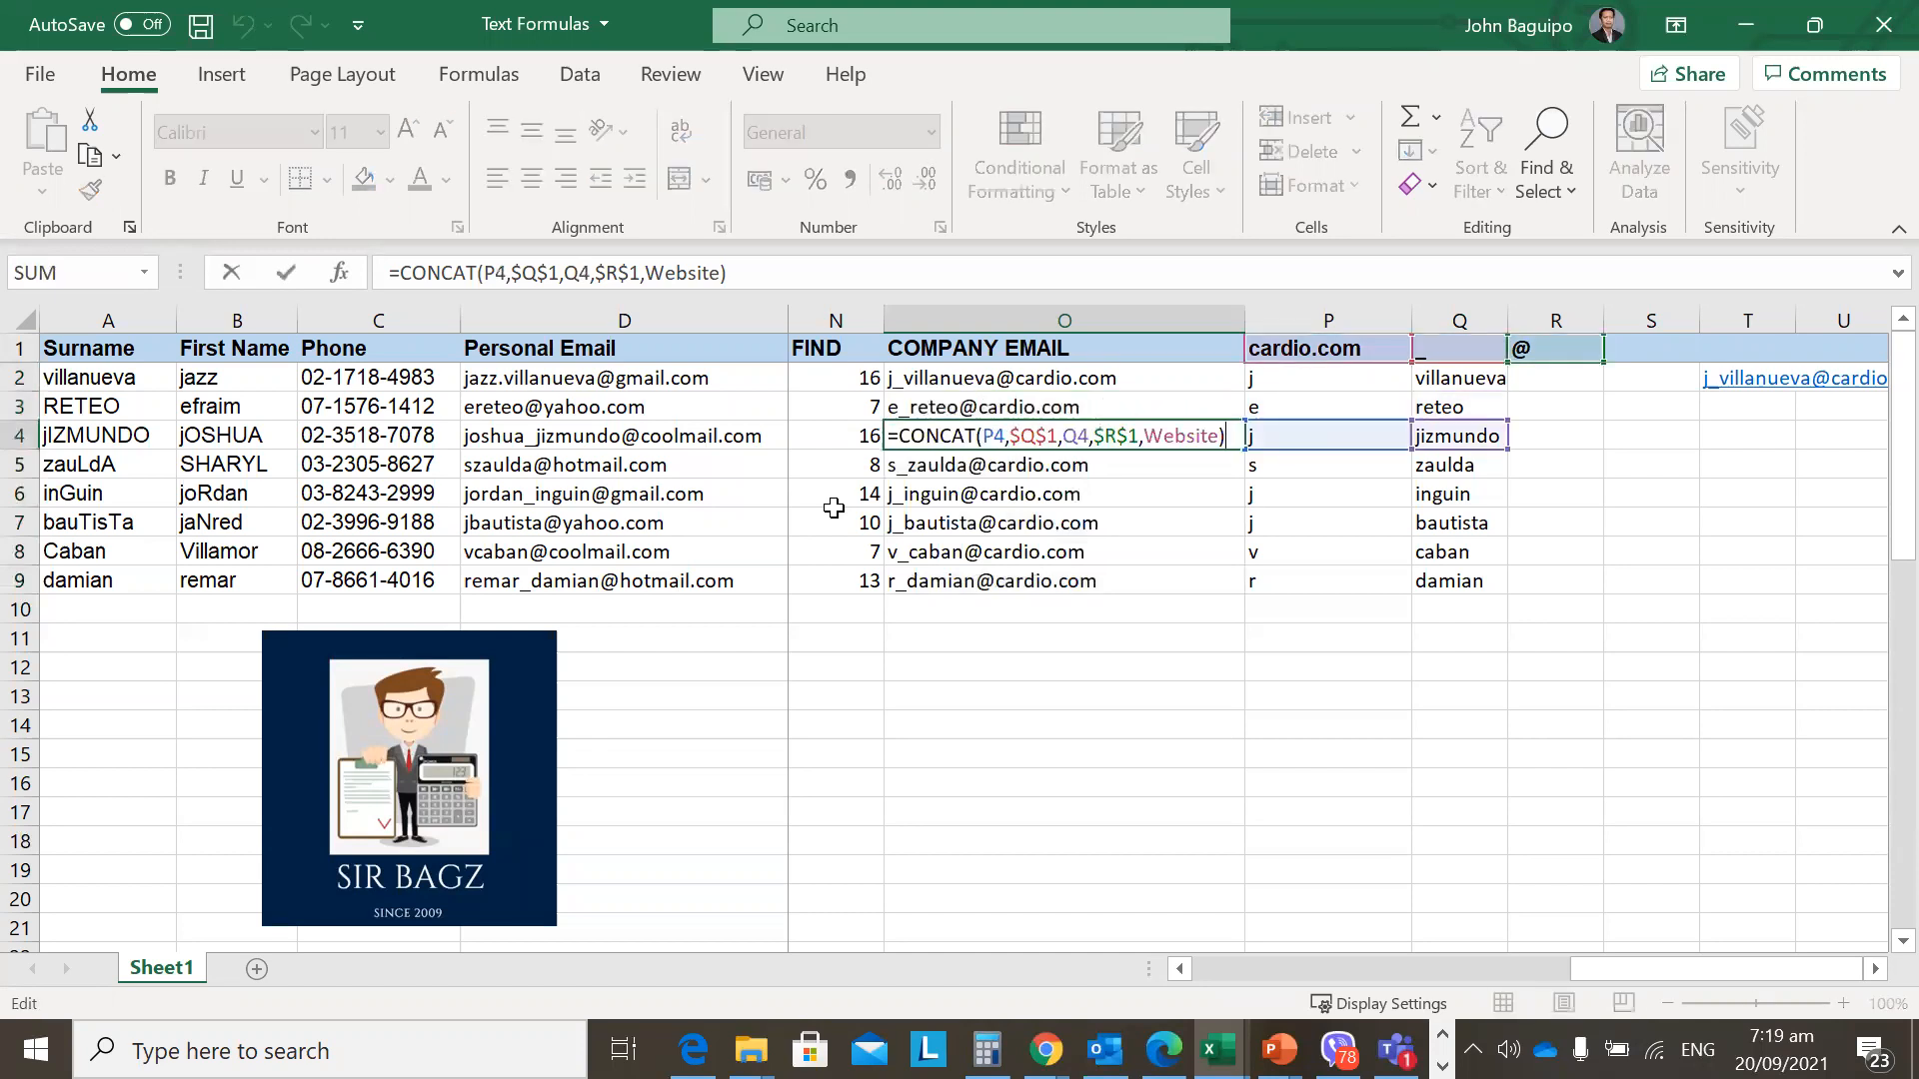
pyautogui.press('Escape')
pyautogui.press('Return')
pyautogui.press('F2')
pyautogui.press('Return')
pyautogui.press('F2')
pyautogui.press('Return')
pyautogui.press('F2')
pyautogui.press('Return')
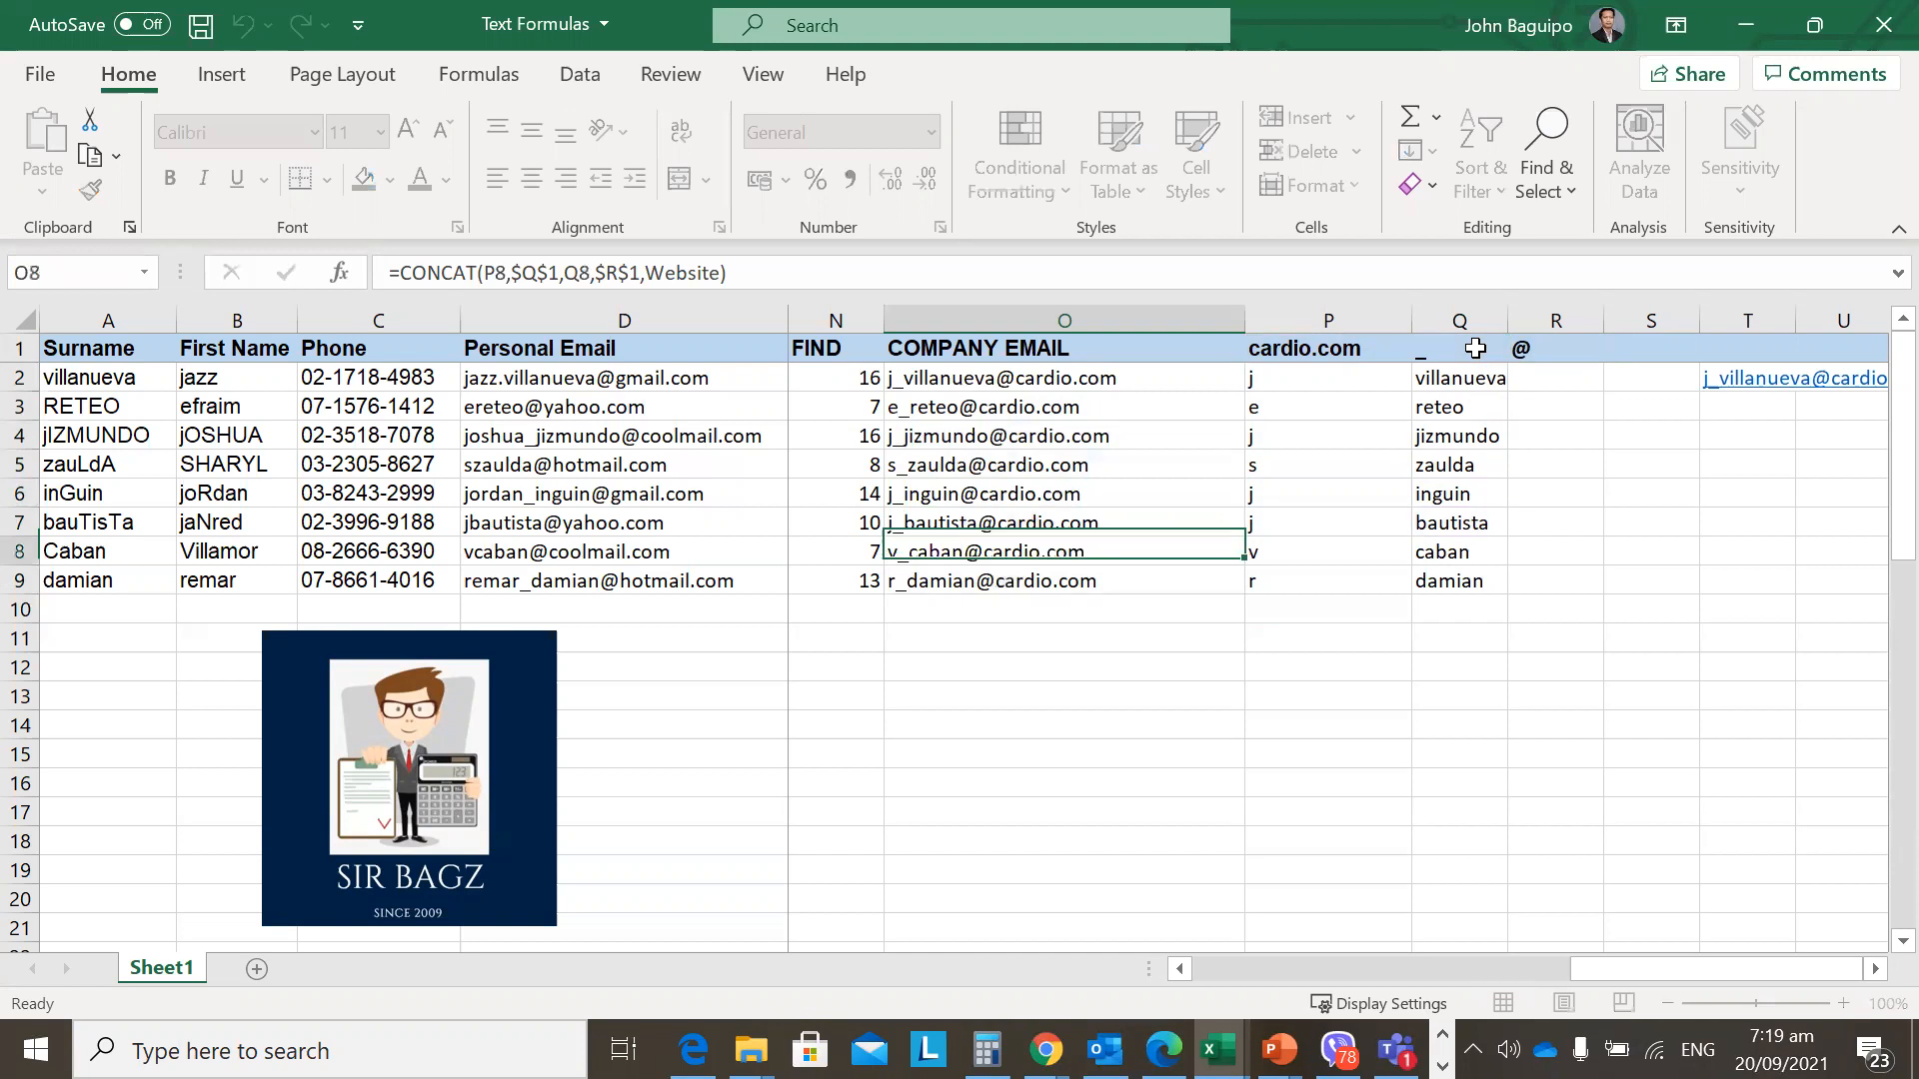
pyautogui.press('F2')
pyautogui.press('Return')
pyautogui.press('F2')
pyautogui.press('Escape')
pyautogui.press('Up')
pyautogui.press('Up')
pyautogui.press('Up')
pyautogui.press('Up')
pyautogui.press('Up')
pyautogui.press('Up')
pyautogui.press('Up')
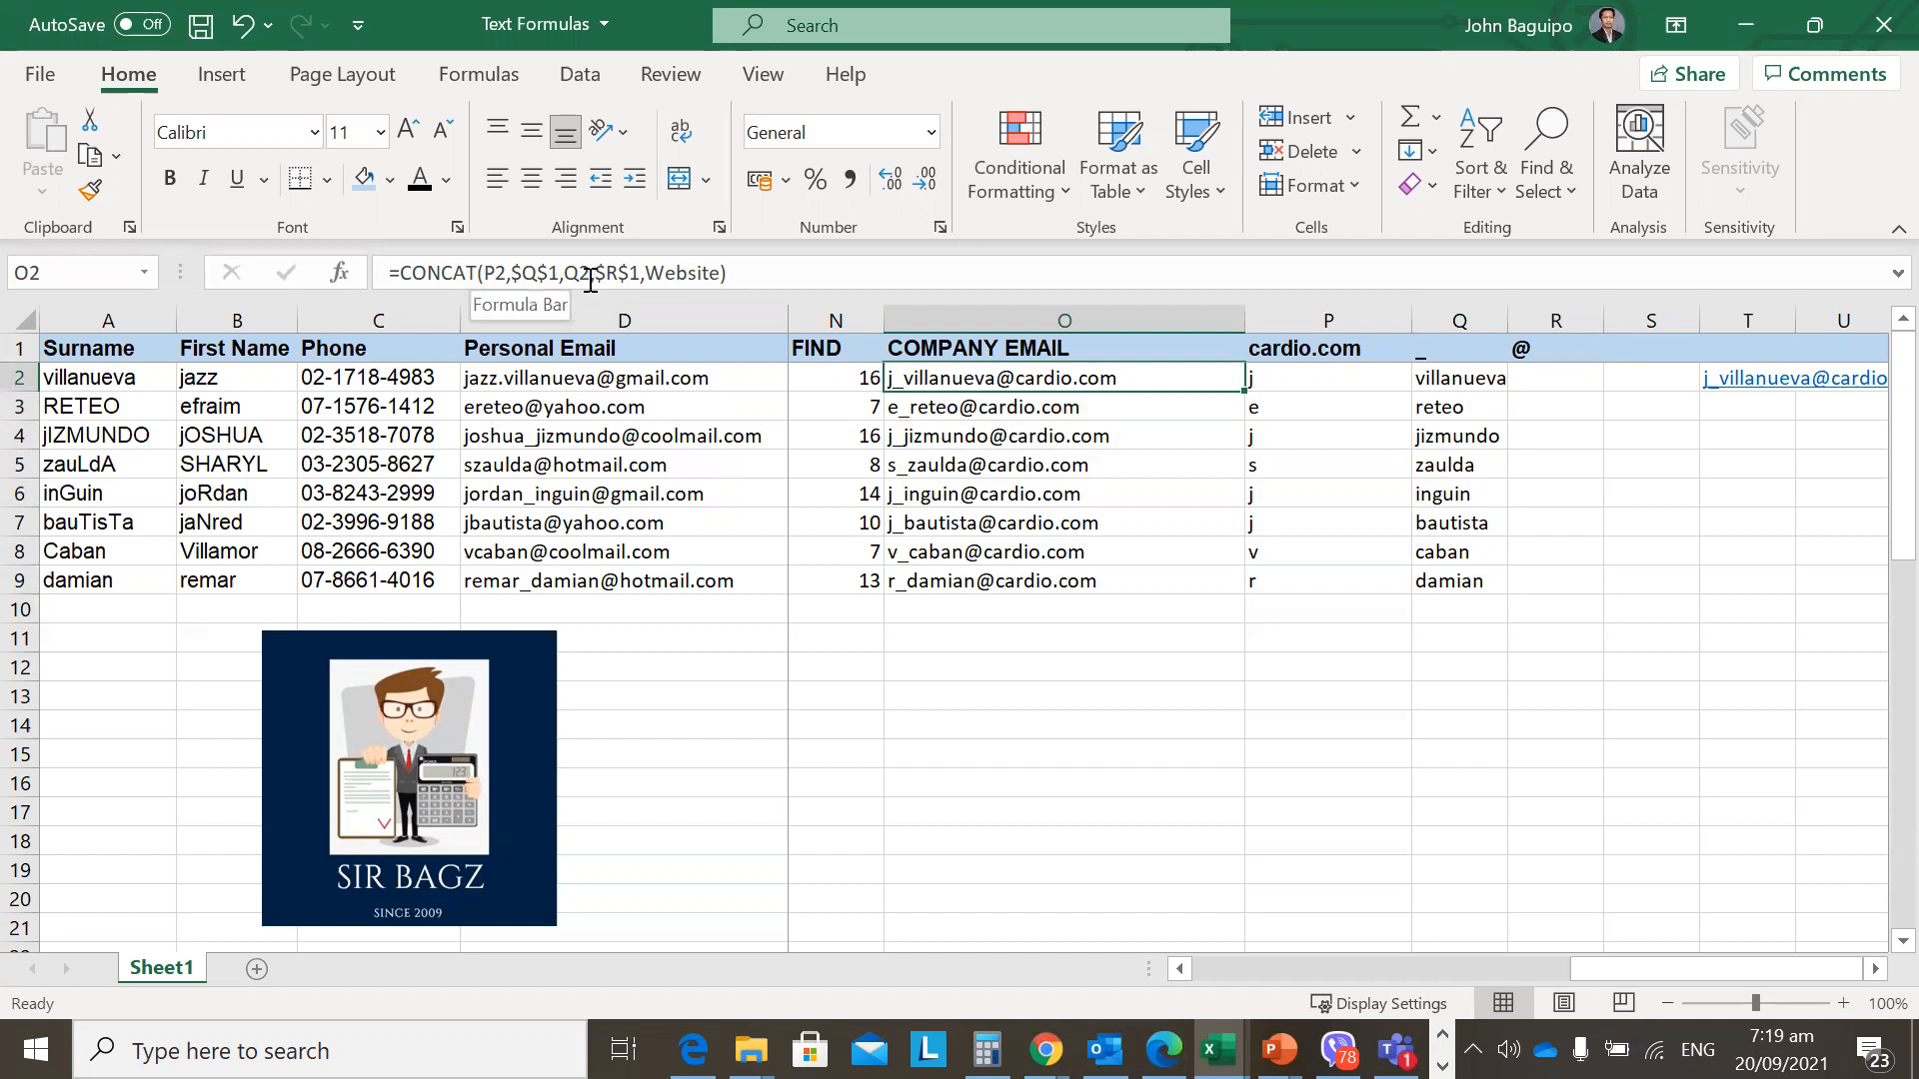
pyautogui.press('F2')
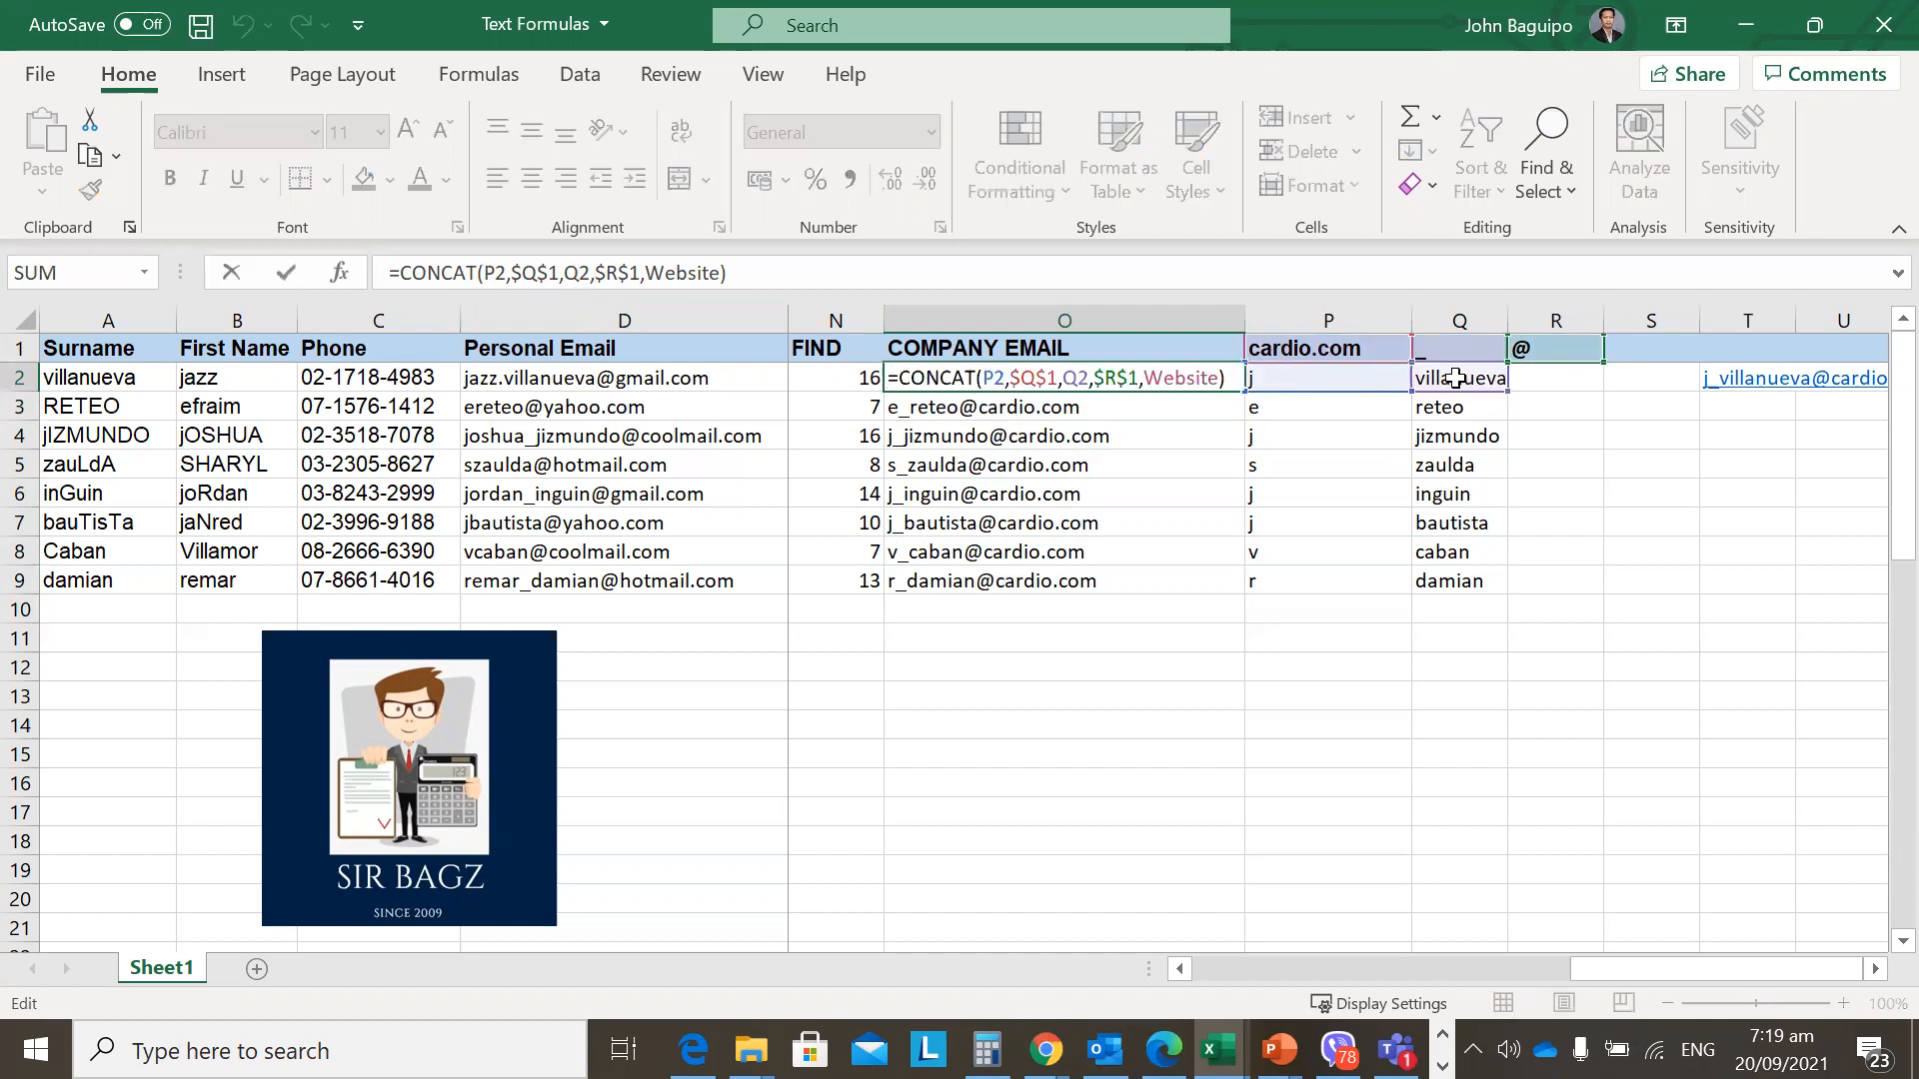
pyautogui.hotkey('ctrl', 'Return')
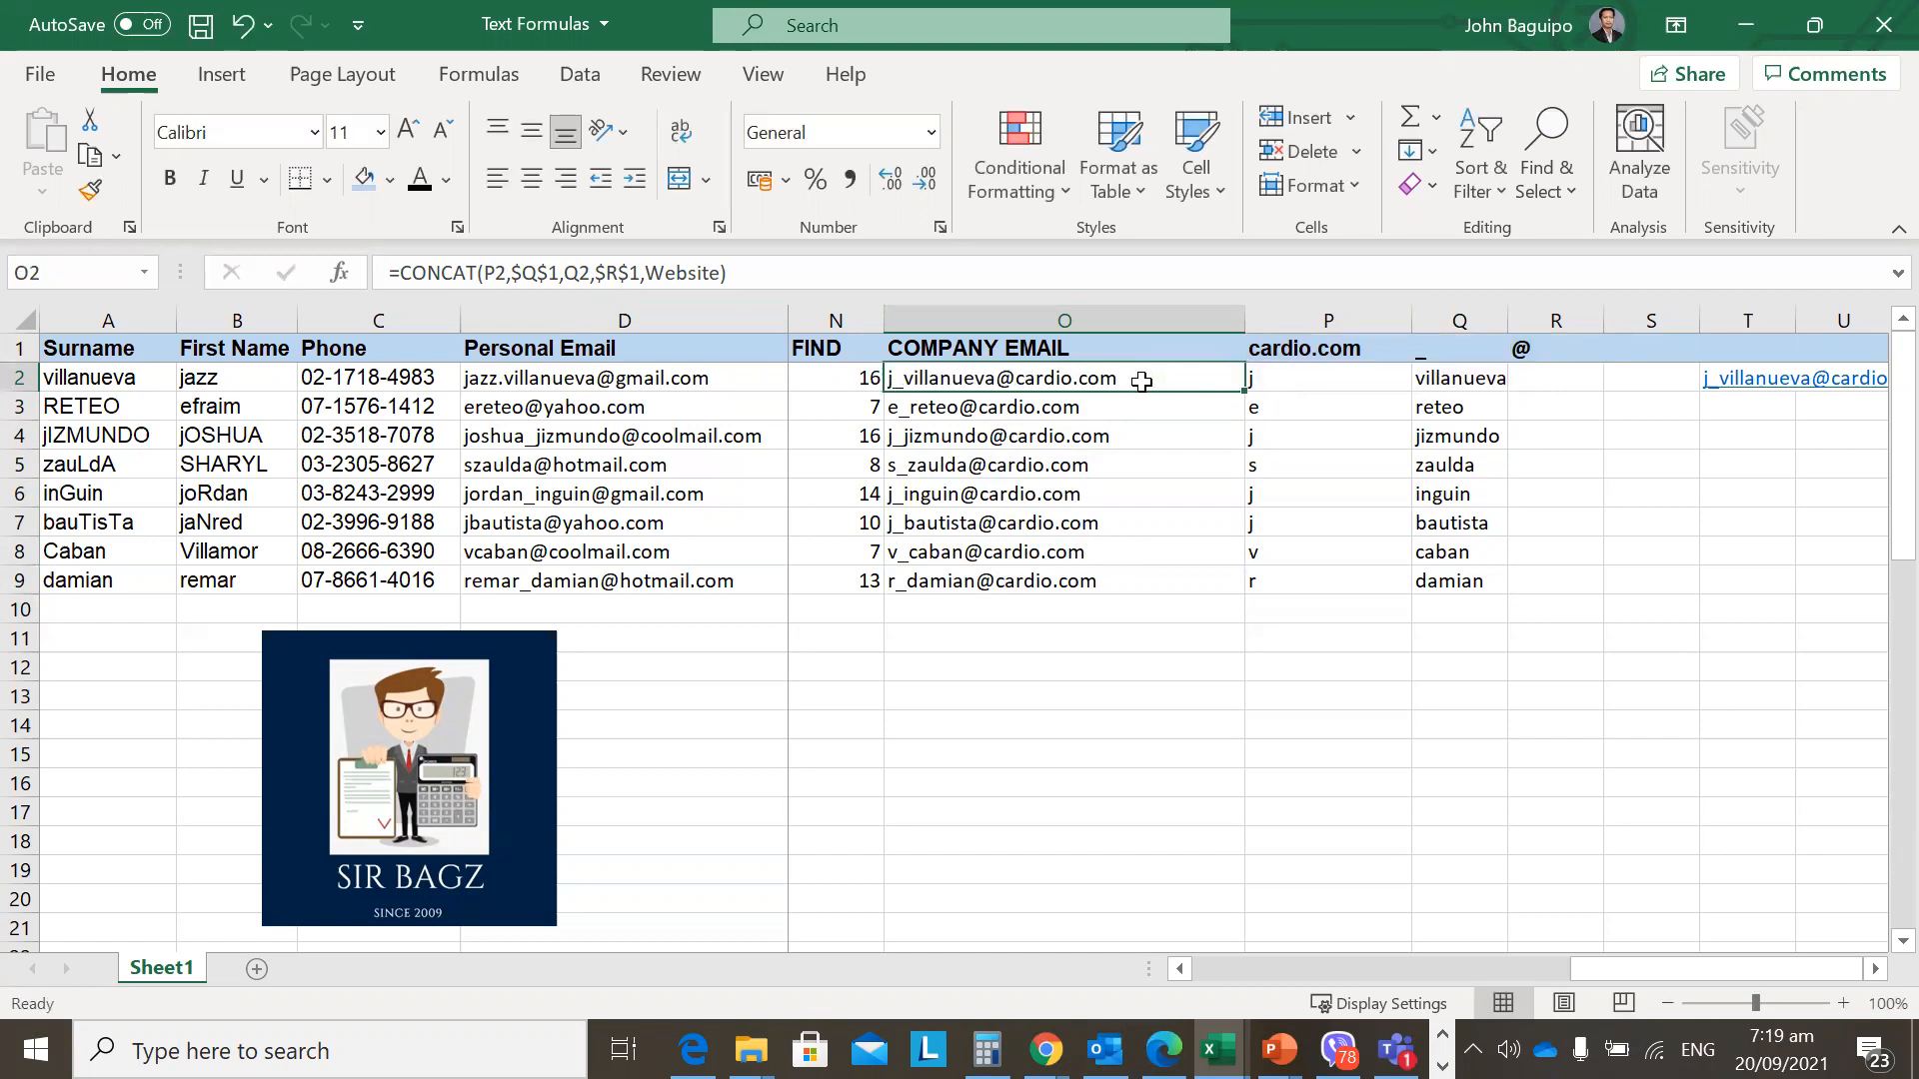
pyautogui.press('F2')
pyautogui.press('Escape')
pyautogui.press('Down')
pyautogui.press('F2')
pyautogui.press('Escape')
pyautogui.press('Up')
pyautogui.press('Down')
pyautogui.press('F2')
pyautogui.press('Escape')
pyautogui.press('Down')
pyautogui.press('F2')
pyautogui.press('Escape')
pyautogui.press('Down')
pyautogui.press('F2')
pyautogui.press('Escape')
pyautogui.press('Down')
pyautogui.press('F2')
pyautogui.press('Escape')
pyautogui.press('F2')
pyautogui.press('Escape')
pyautogui.press('Down')
pyautogui.press('F2')
pyautogui.press('Escape')
pyautogui.press('F2')
pyautogui.press('Escape')
pyautogui.press('Down')
pyautogui.press('F2')
pyautogui.press('Escape')
pyautogui.click(1099, 378)
pyautogui.press('F2')
pyautogui.press('Escape')
pyautogui.click(1190, 398)
pyautogui.press('Up')
pyautogui.press('F2')
pyautogui.press('Return')
pyautogui.press('F2')
pyautogui.press('Return')
pyautogui.press('F2')
pyautogui.press('Return')
pyautogui.press('F2')
pyautogui.press('Return')
pyautogui.press('F2')
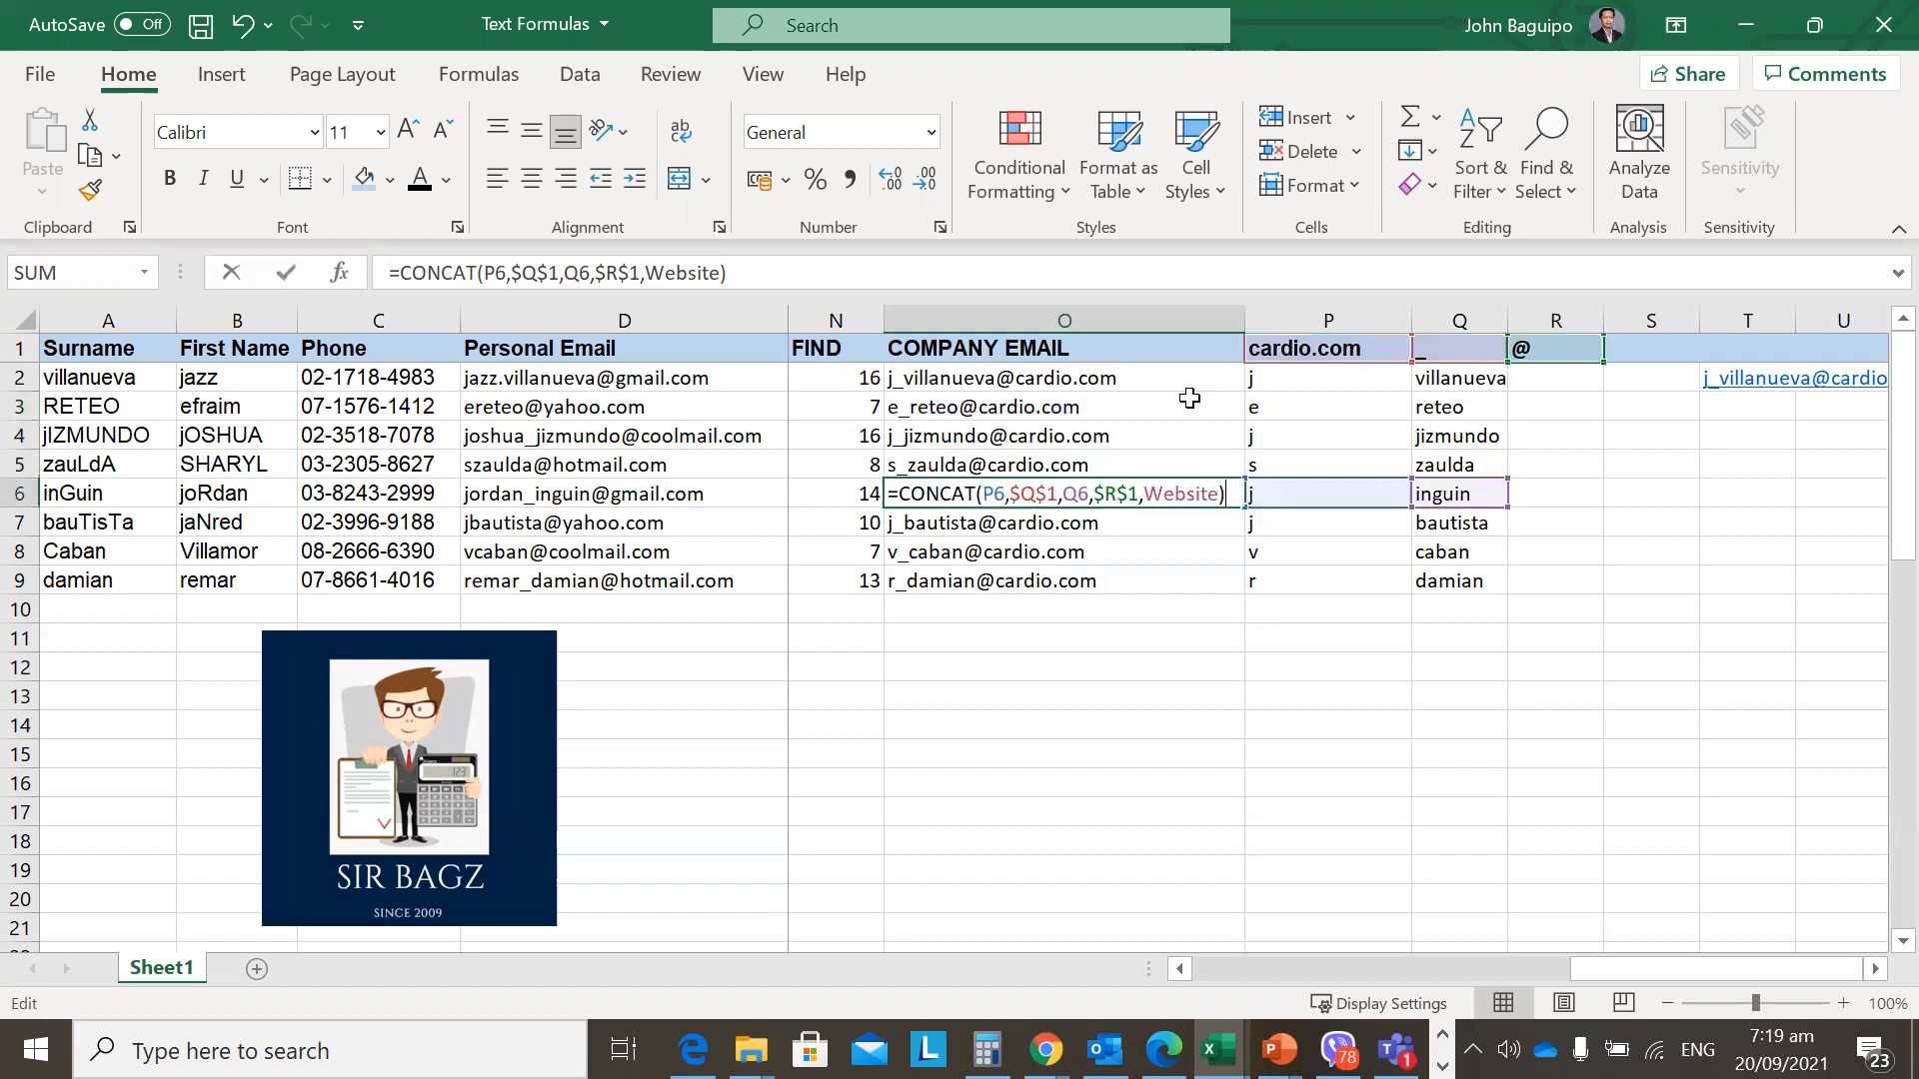
pyautogui.press('Escape')
pyautogui.press('F2')
pyautogui.press('Escape')
pyautogui.press('Down')
pyautogui.press('F2')
pyautogui.press('Return')
pyautogui.press('F2')
pyautogui.press('Return')
pyautogui.press('F2')
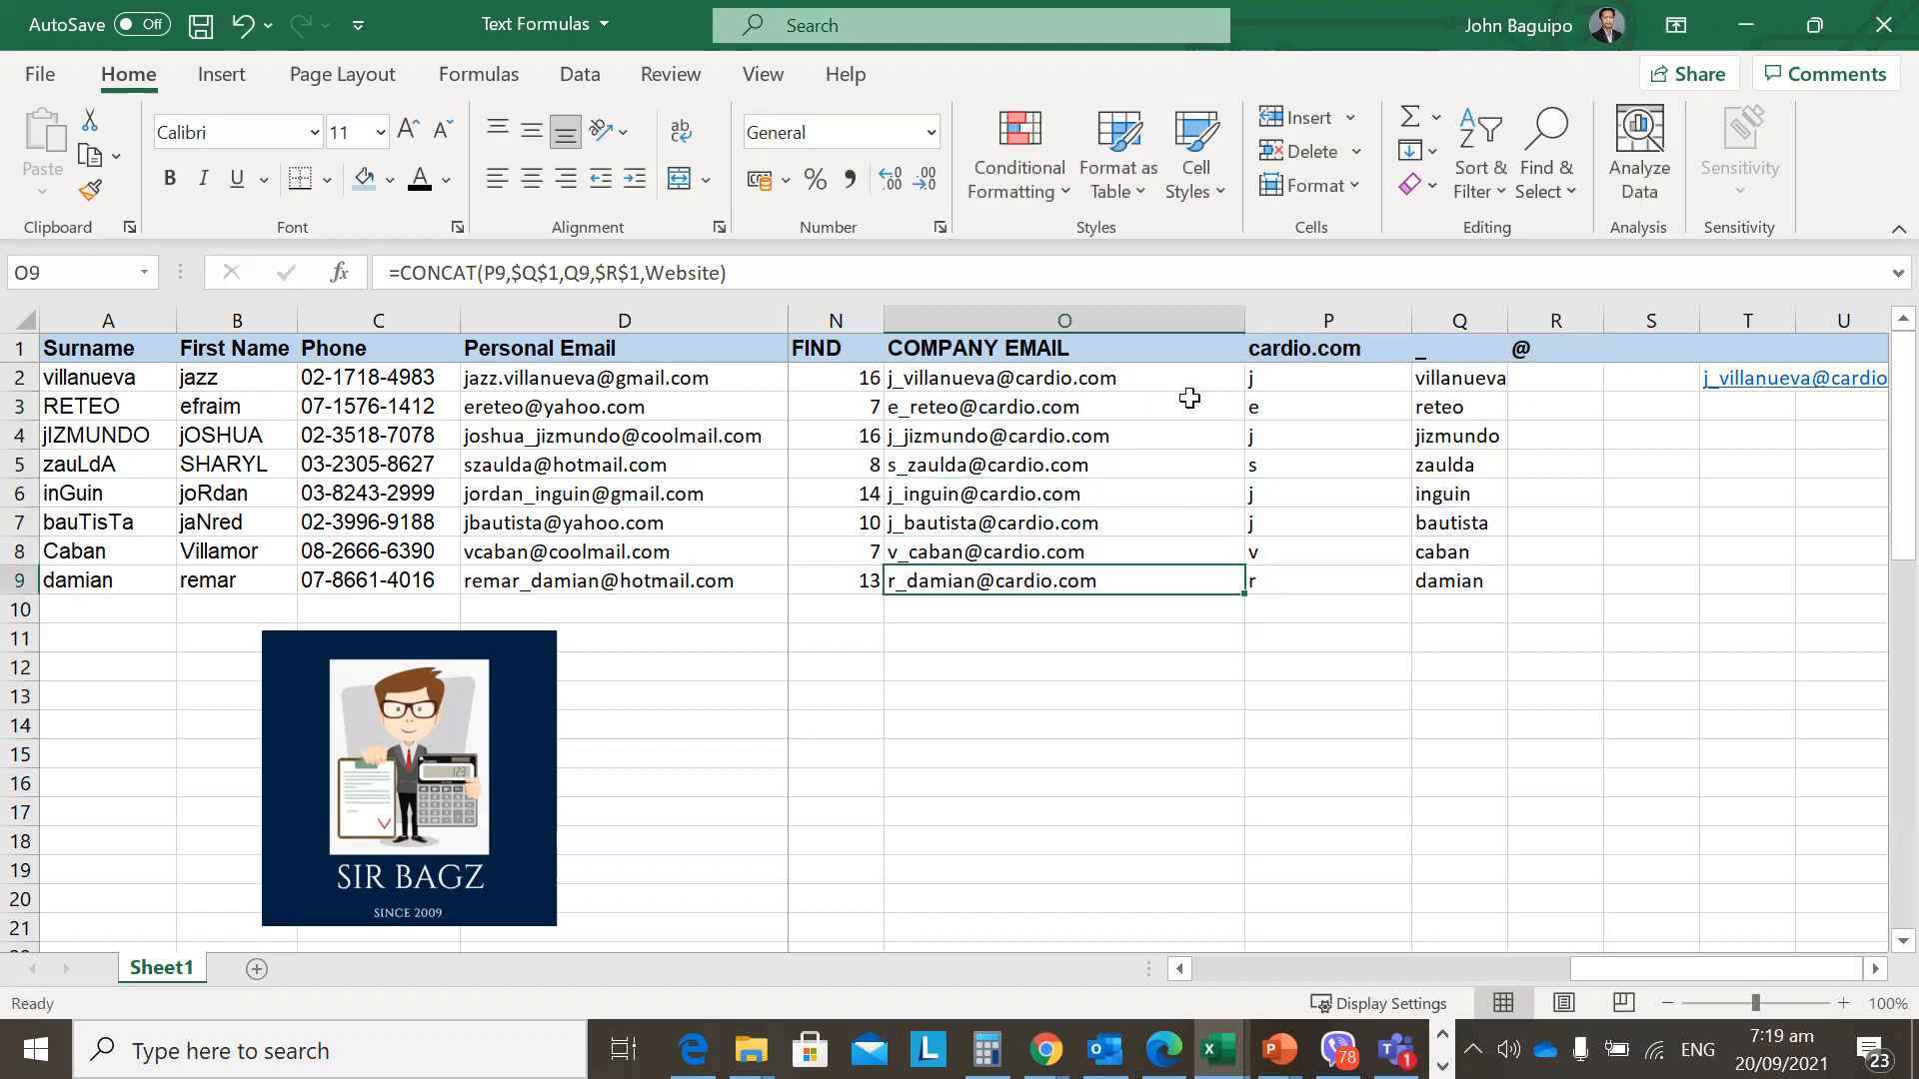
pyautogui.press('Return')
pyautogui.press('Right')
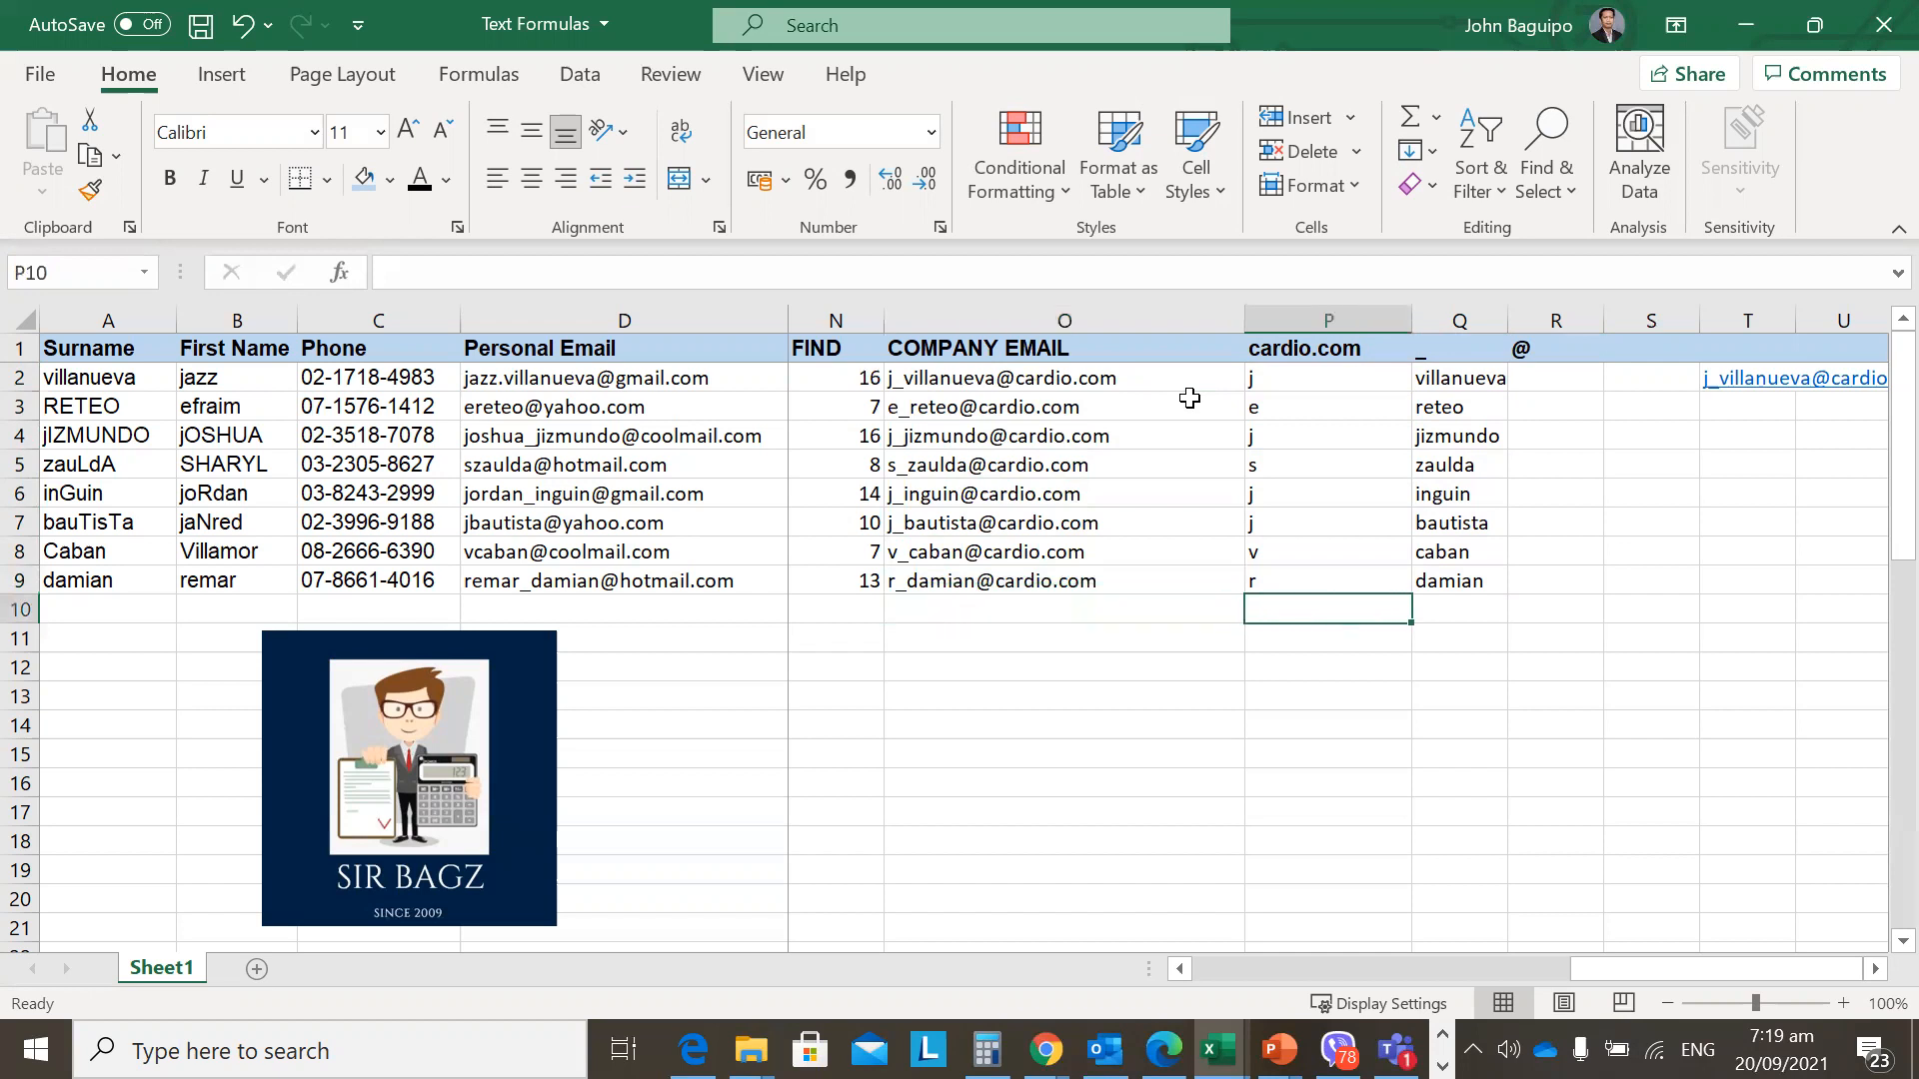
pyautogui.press('Left')
pyautogui.press('Right')
pyautogui.press('Up')
pyautogui.press('Left')
pyautogui.press('Up')
pyautogui.press('Up')
pyautogui.press('Up')
pyautogui.press('Up')
pyautogui.press('Up')
pyautogui.press('Up')
pyautogui.press('Up')
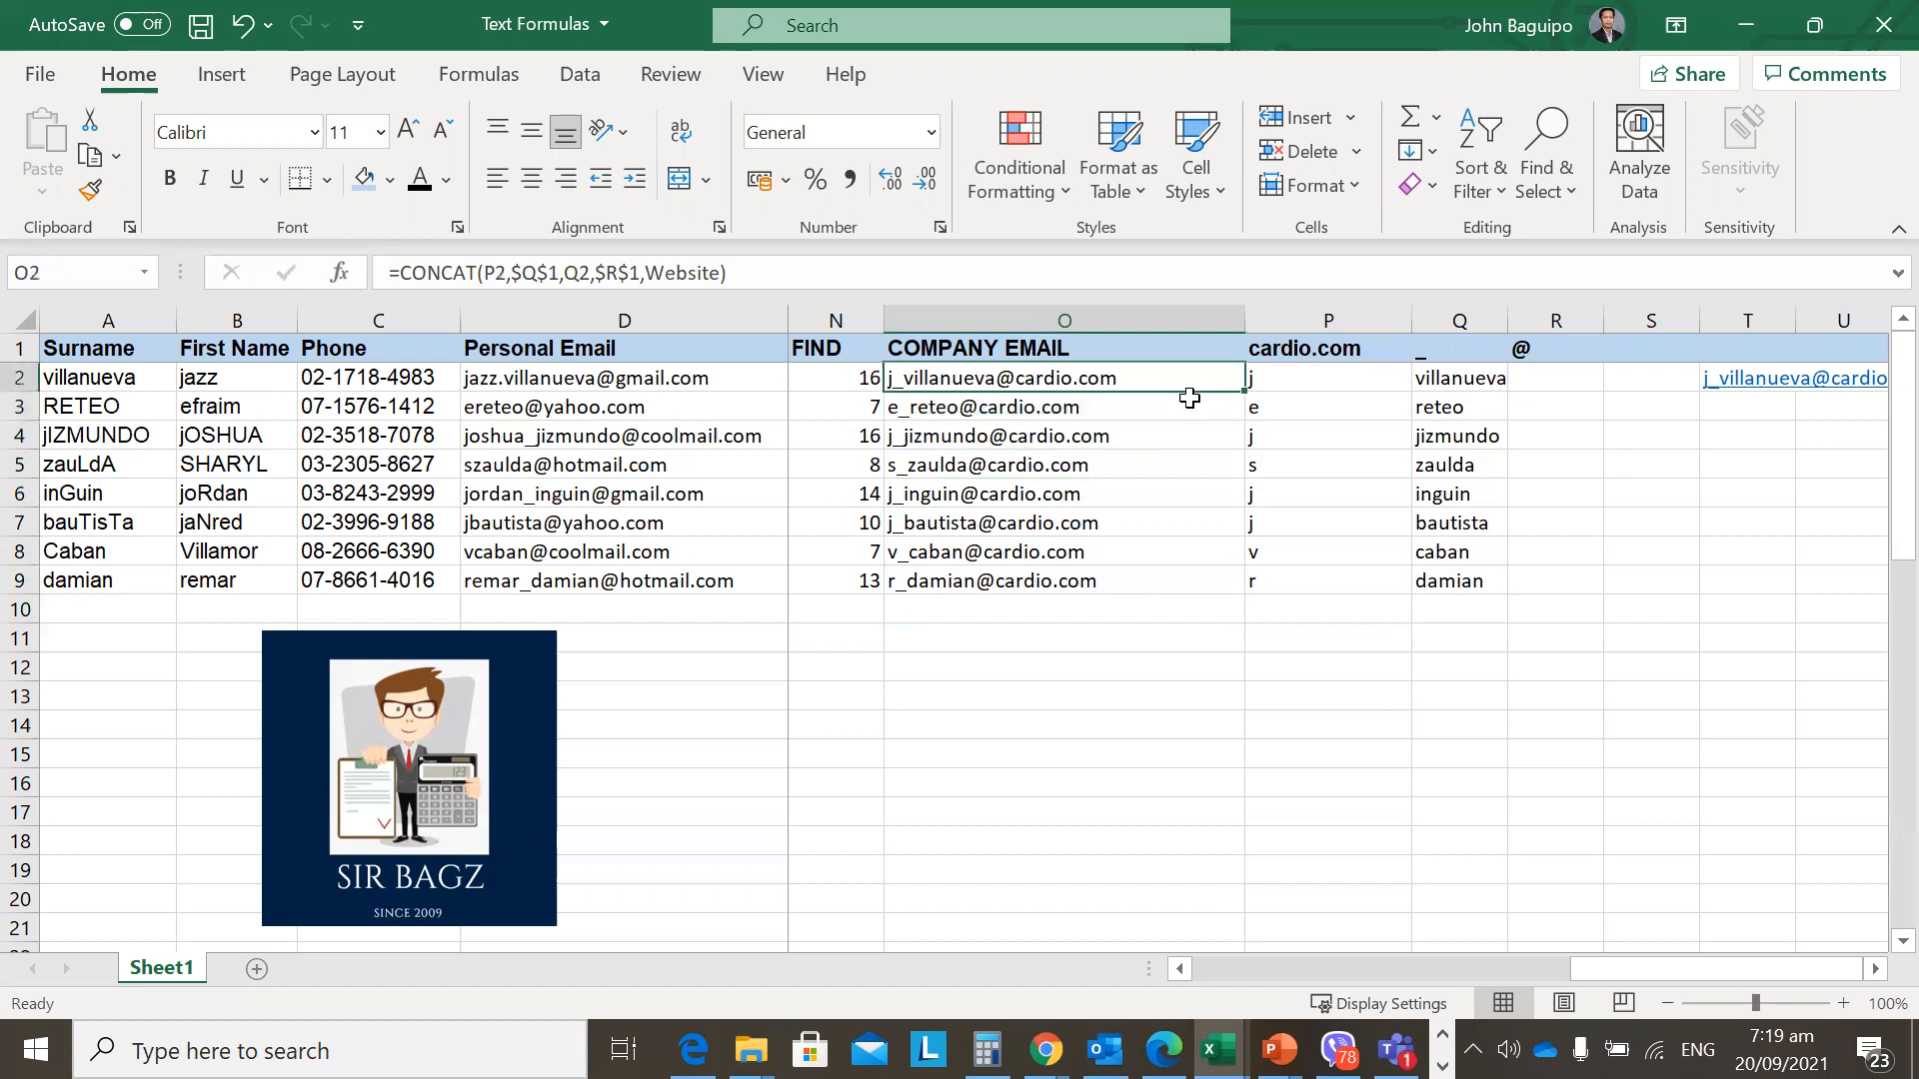
pyautogui.press('F2')
pyautogui.press('Return')
pyautogui.press('Up')
# Check the eight emails in O2:O9, then jump back to the combine-using-& column.
pyautogui.hotkey('shift', 'Down')
pyautogui.hotkey('shift', 'Down')
pyautogui.hotkey('shift', 'Down')
pyautogui.hotkey('shift', 'Down')
pyautogui.hotkey('shift', 'Down')
pyautogui.hotkey('shift', 'Down')
pyautogui.hotkey('shift', 'Down')
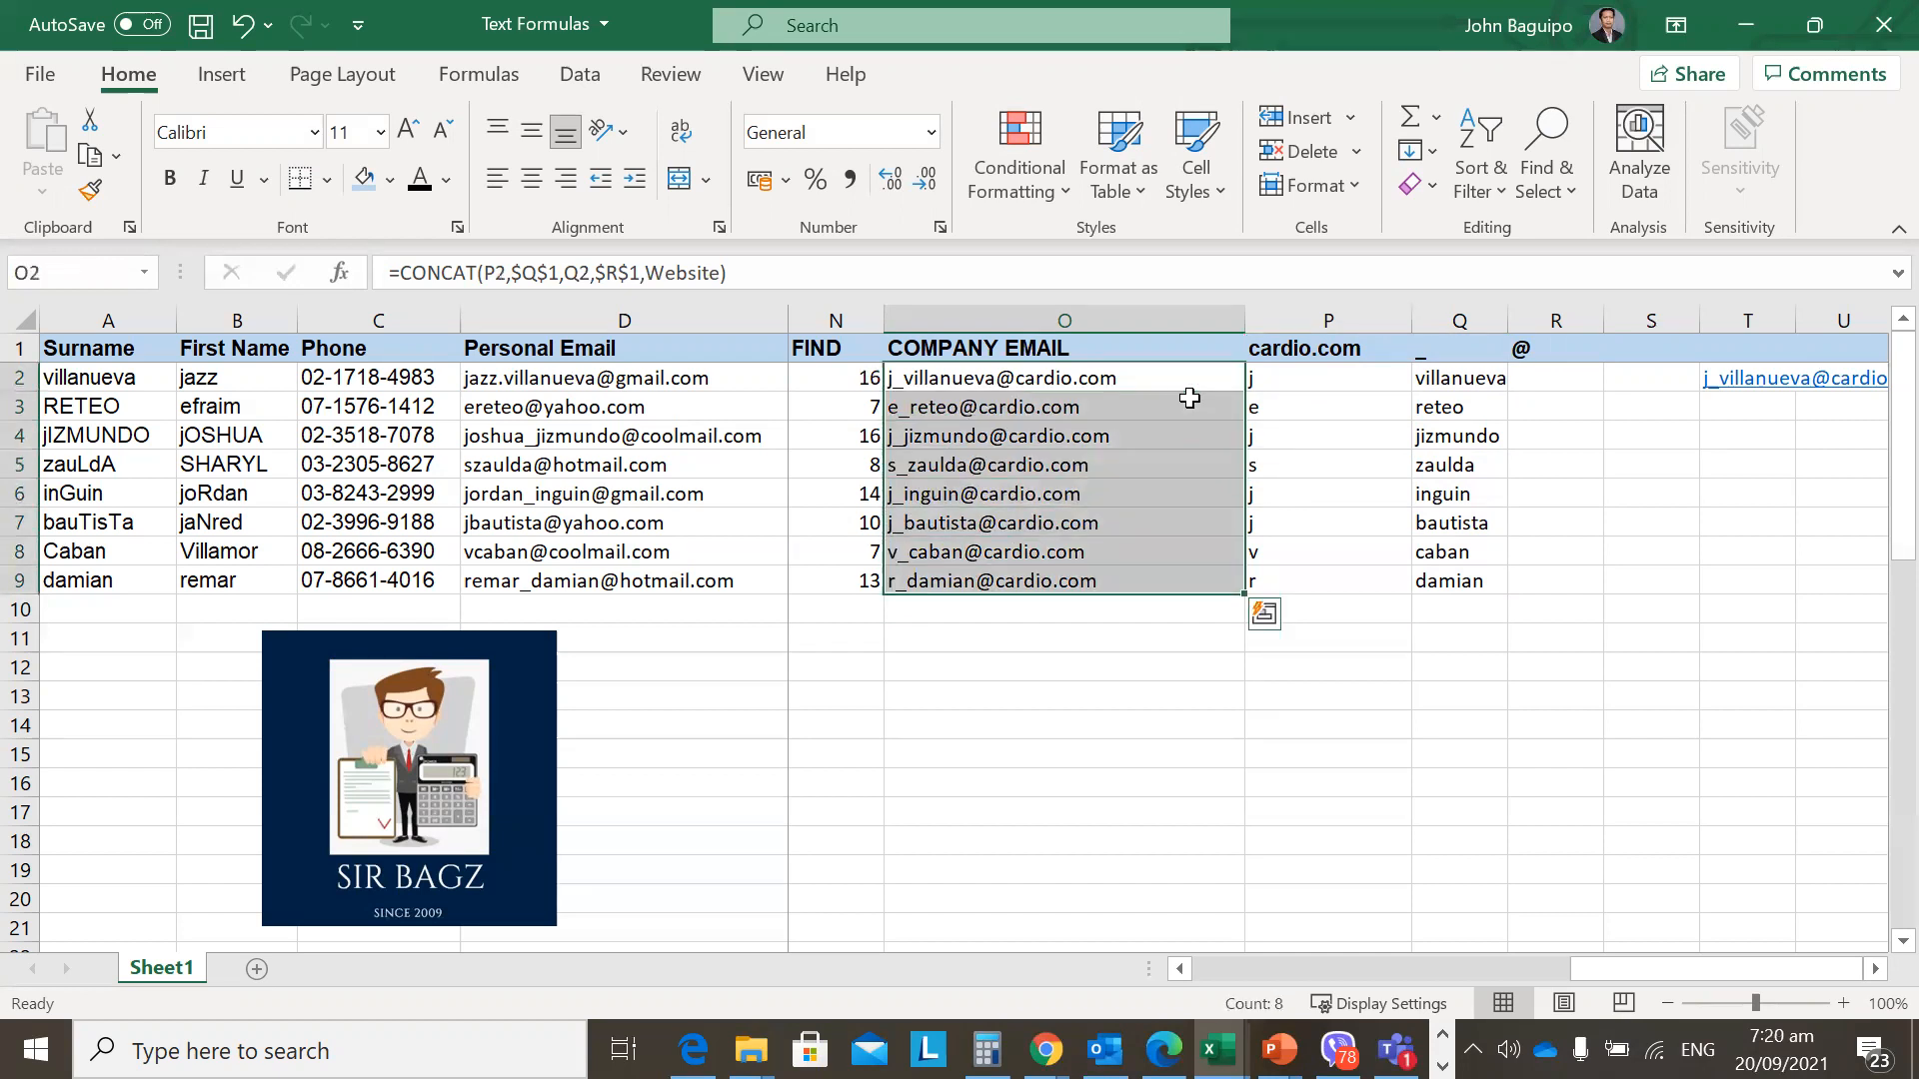
pyautogui.press('Left')
pyautogui.press('Right')
pyautogui.press('Home')
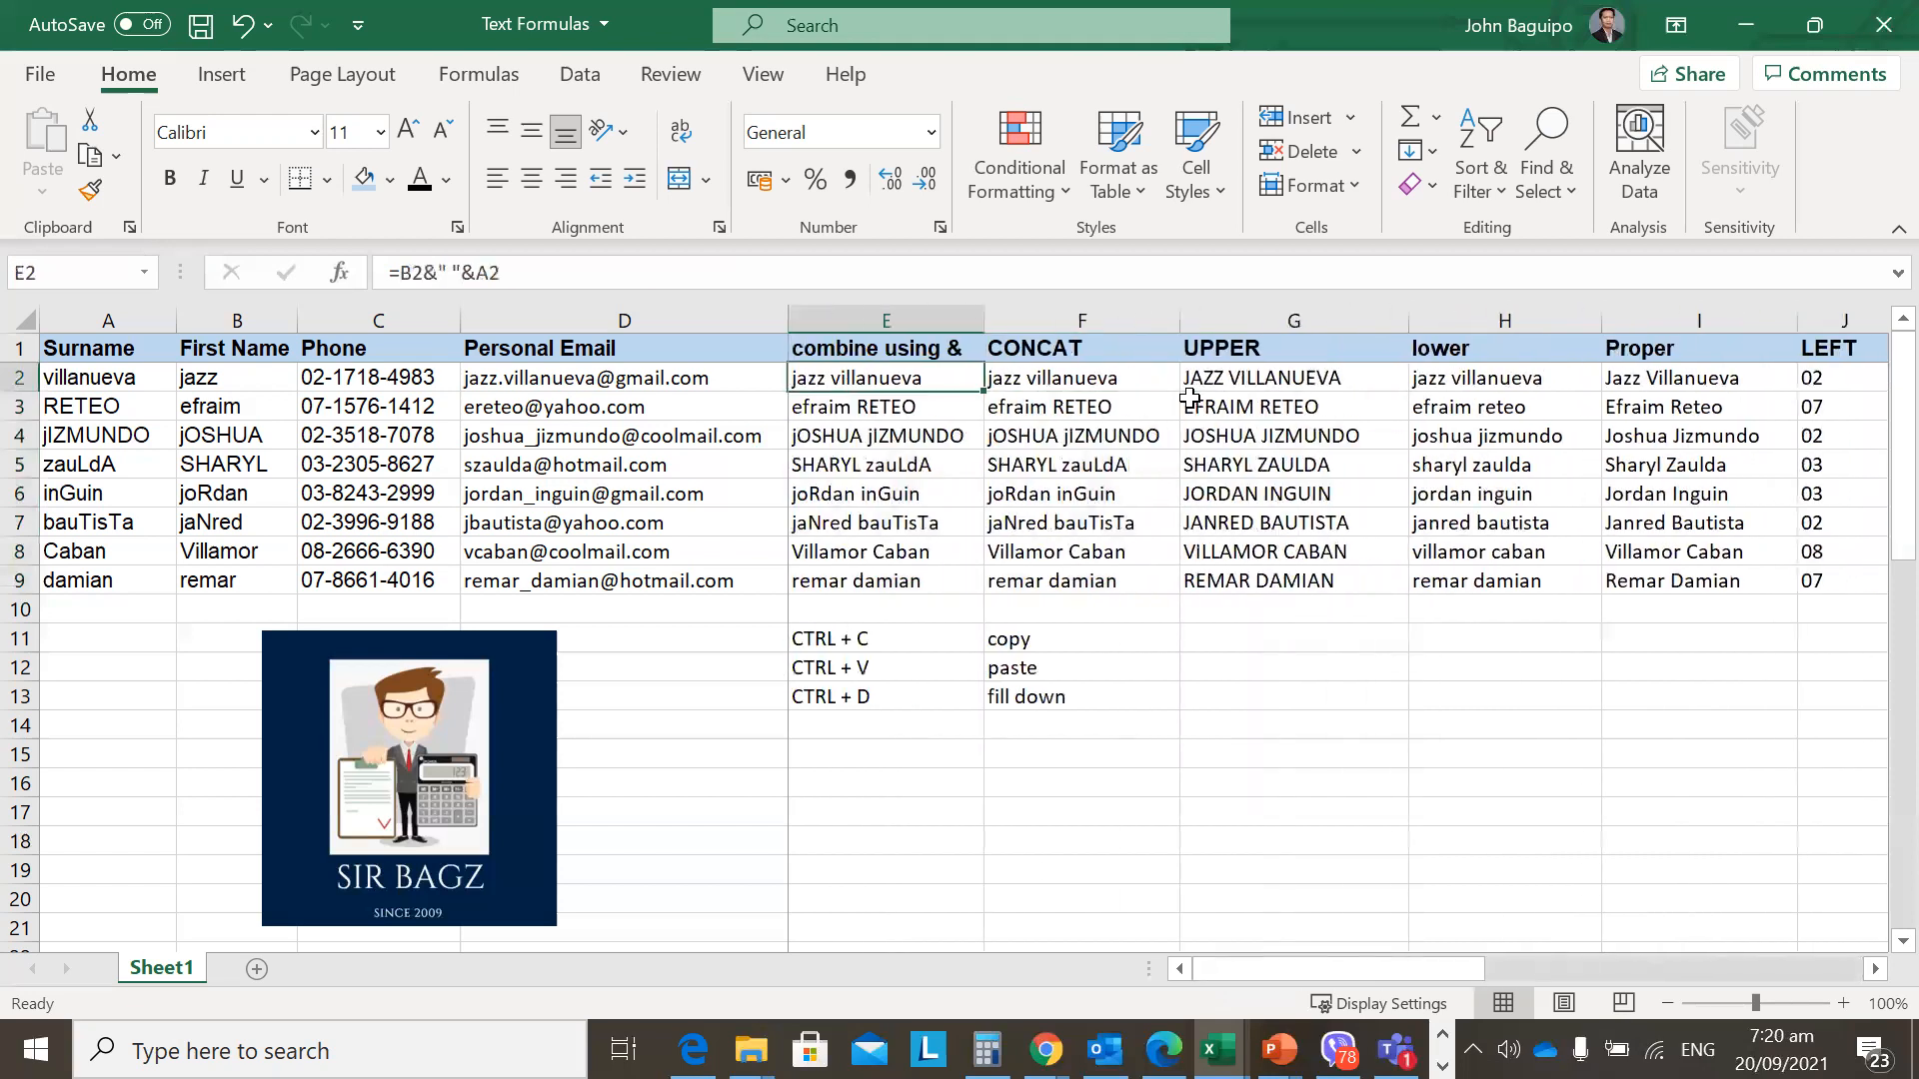